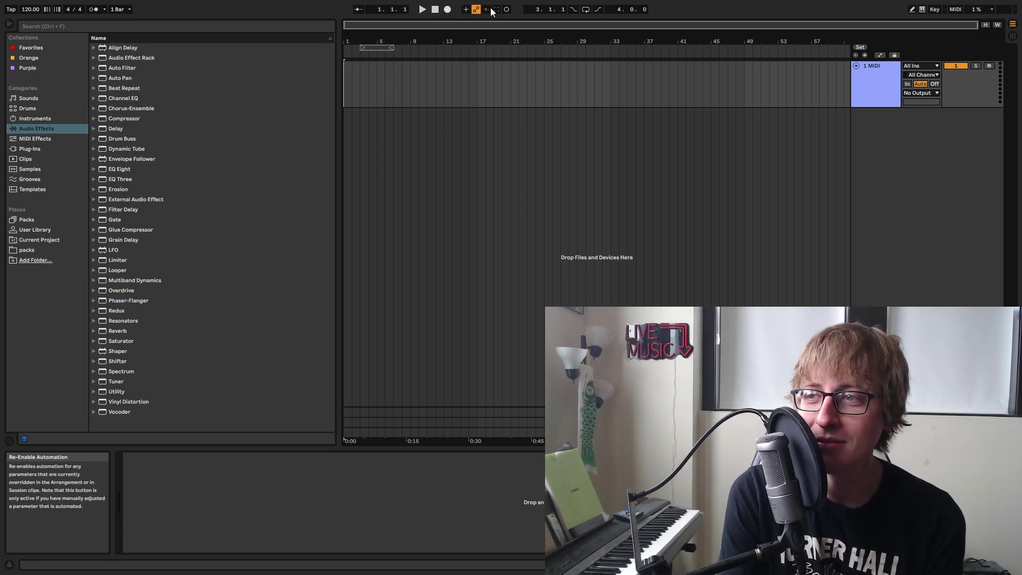
Fold the 1 MIDI track in the arrangement.
click(857, 66)
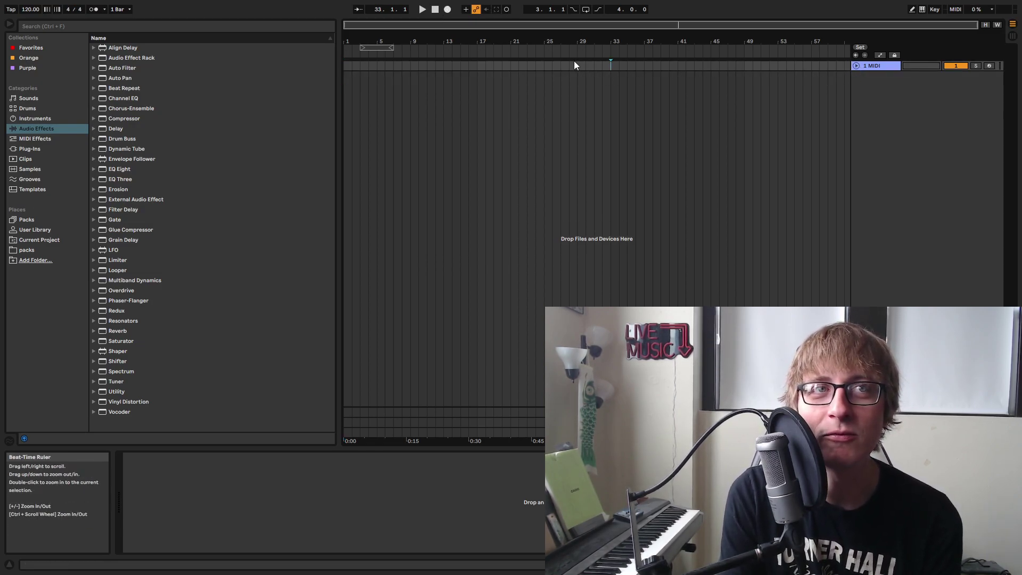
drag(489, 41, 493, 88)
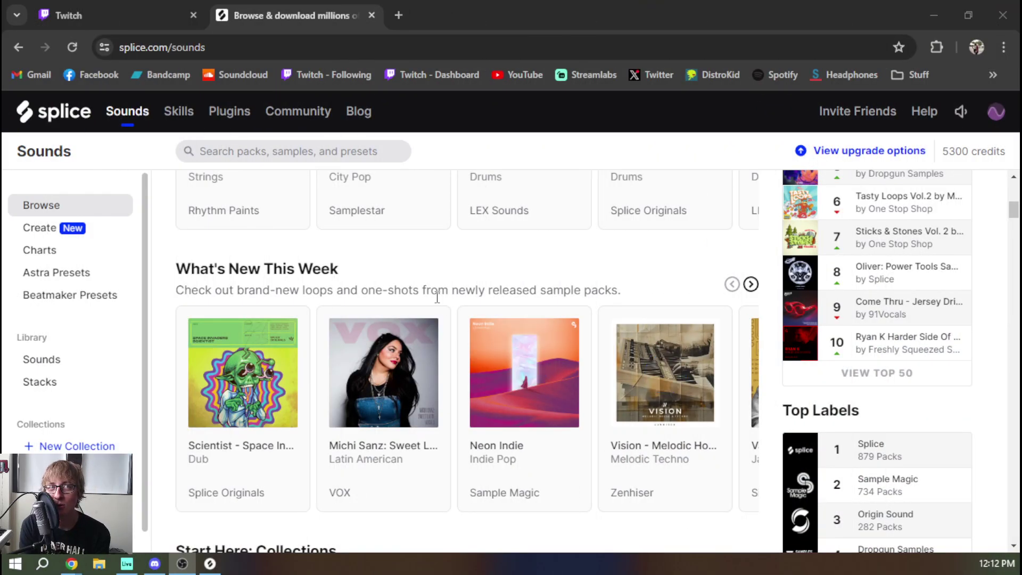
On Splice, open the Michi Sanz, Vancil Cooper and Antarctica packs from What's New This Week in separate tabs.
scroll(437, 298, down, 3)
scroll(426, 243, up, 2)
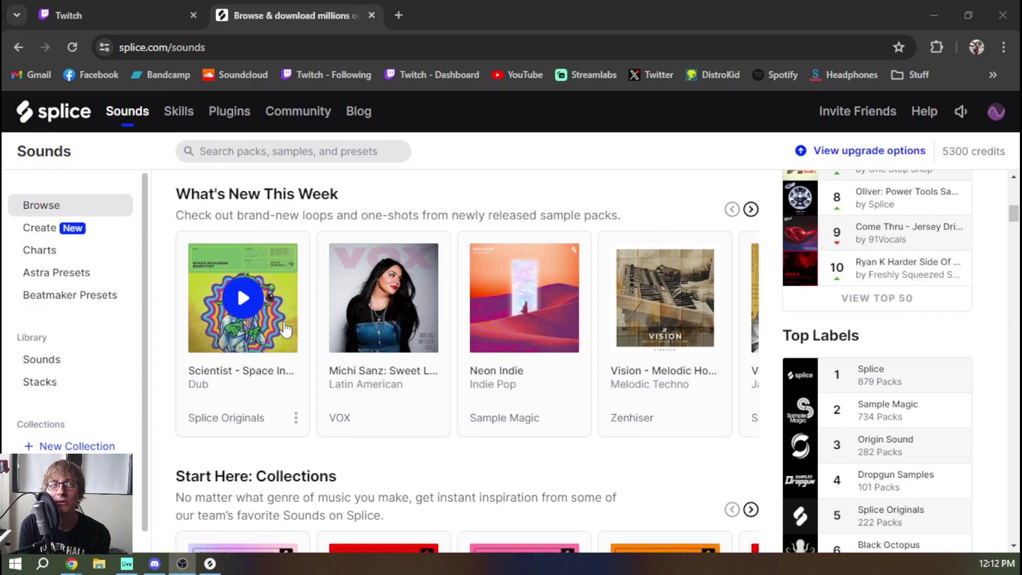
middle_click(414, 383)
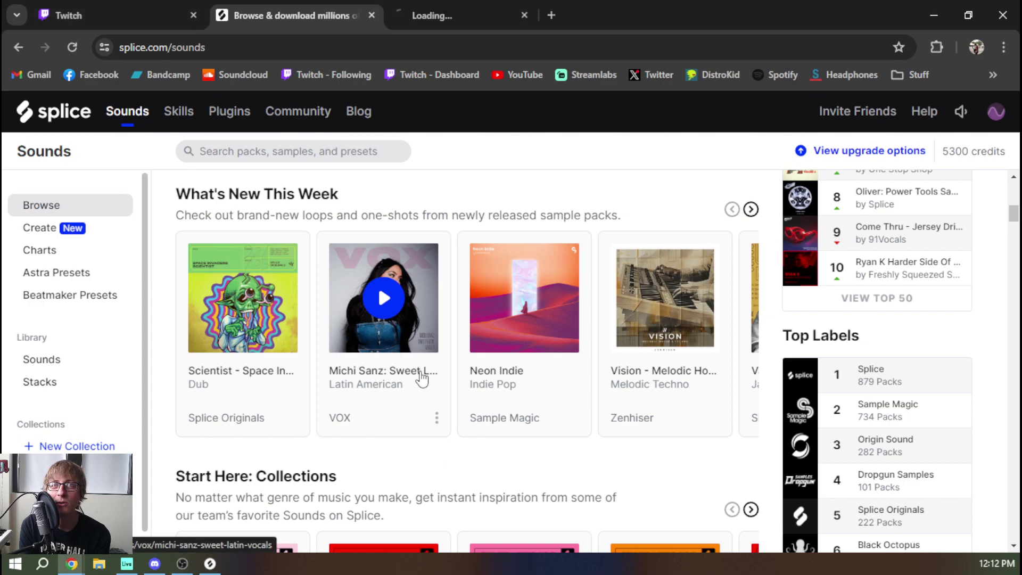
click(751, 210)
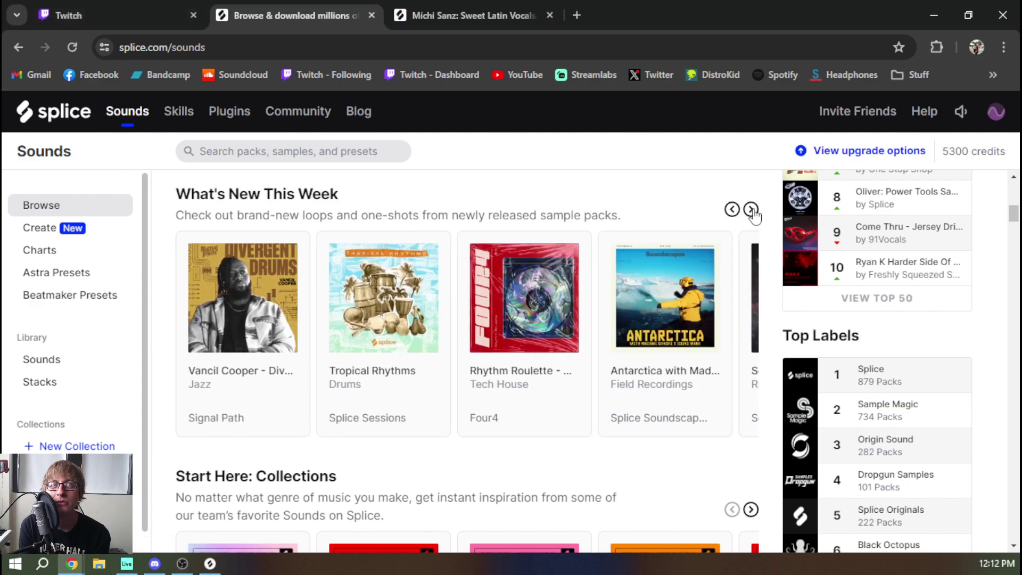
middle_click(276, 287)
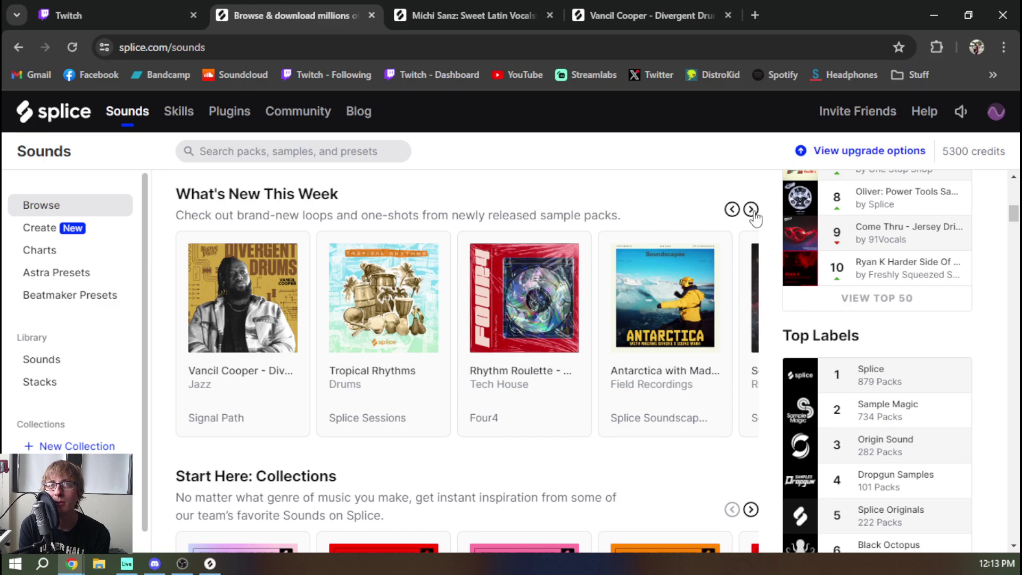
middle_click(707, 277)
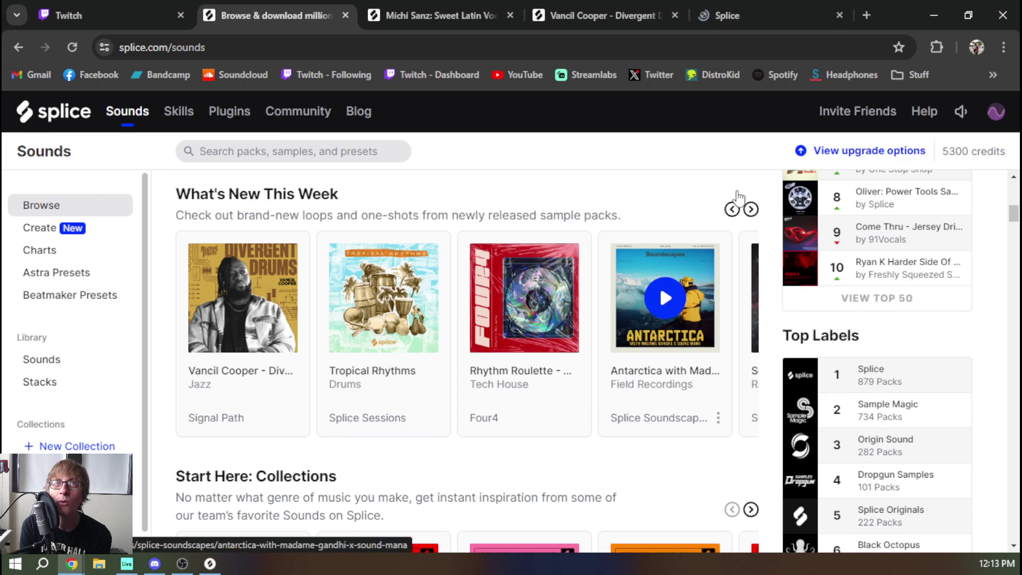
Go to the Antarctica pack and preview its snowsteps ice drum kit and volcanic rock hi-hat samples.
click(749, 10)
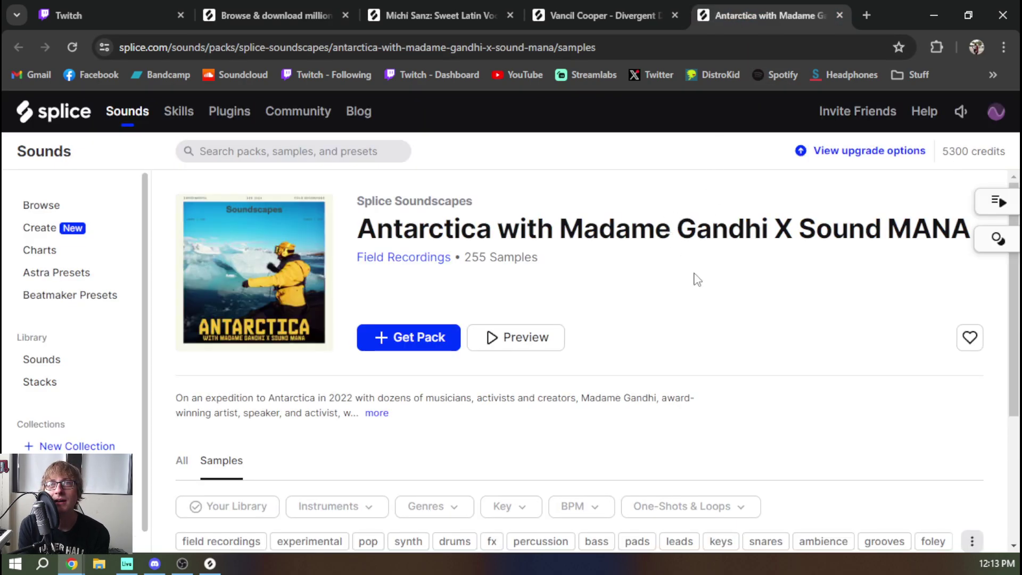
scroll(693, 280, down, 2)
scroll(541, 270, down, 1)
scroll(251, 319, down, 2)
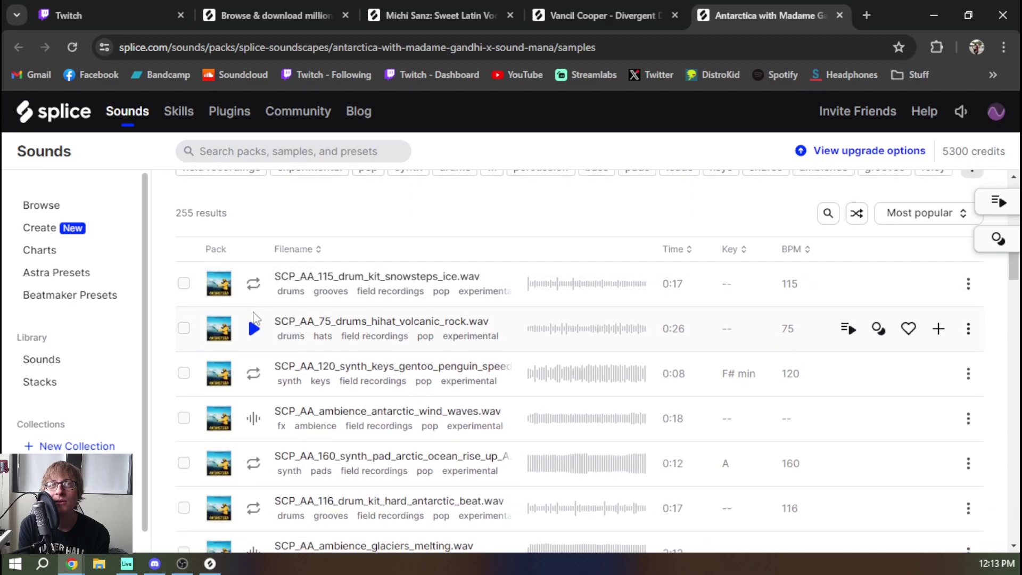
click(252, 287)
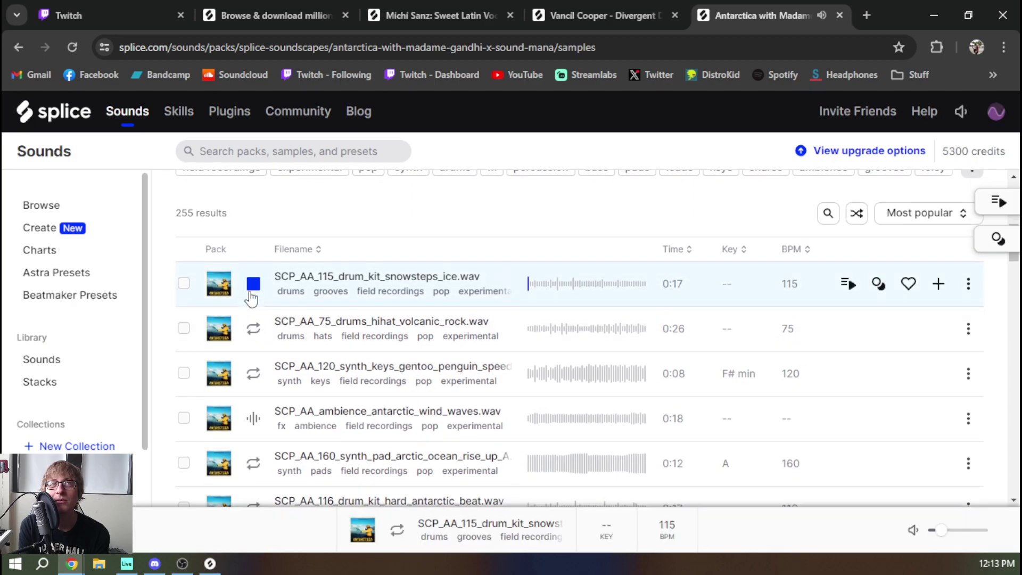
click(252, 329)
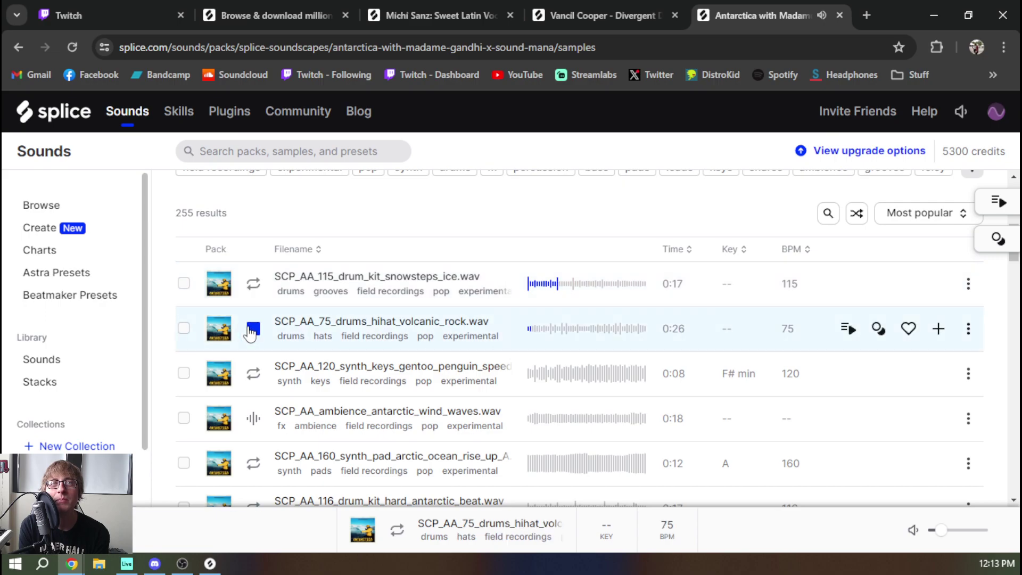
click(252, 329)
scroll(263, 336, up, 5)
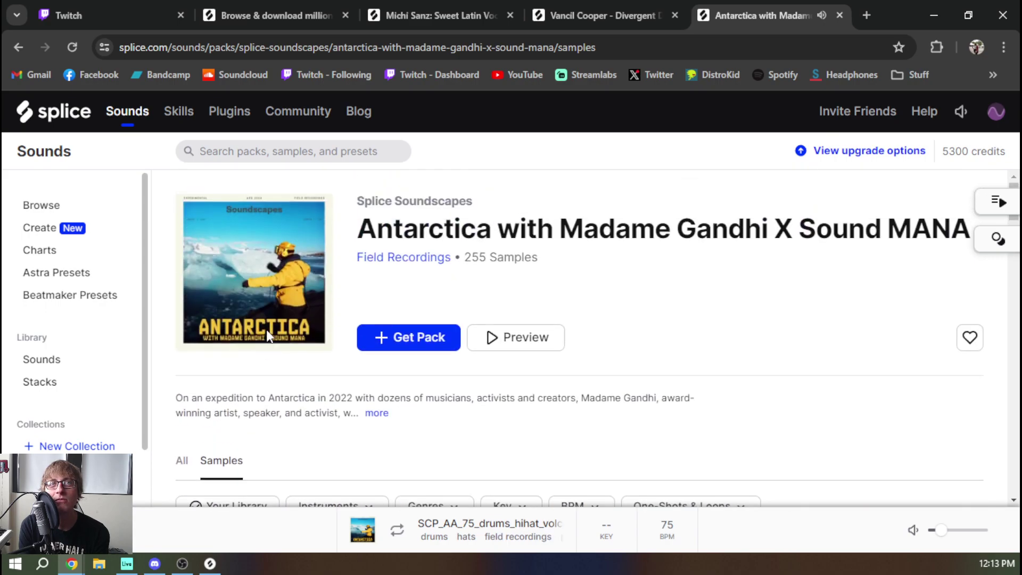
scroll(321, 324, down, 5)
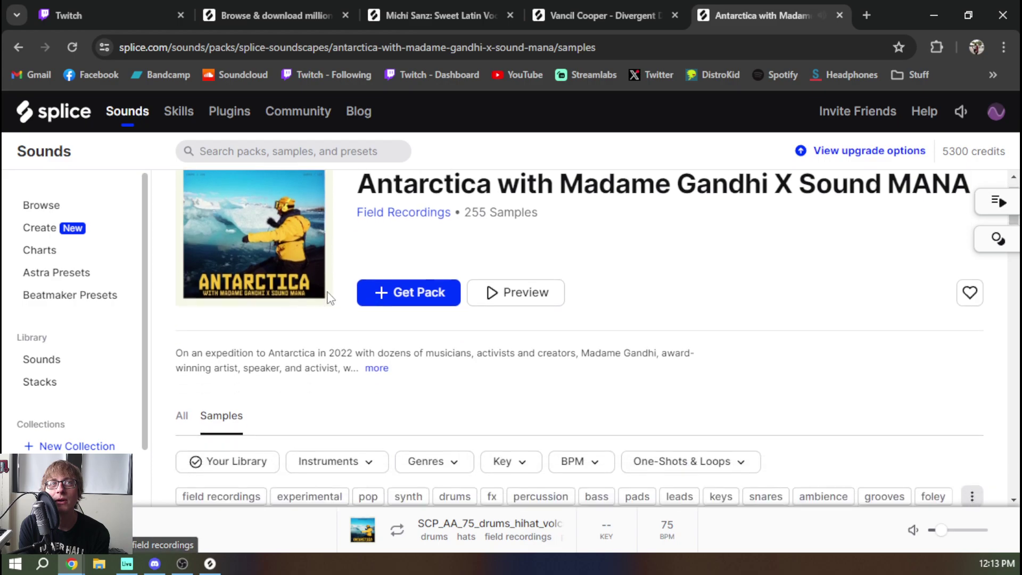
Preview the Antarctica pack's snowsteps drum kit, penguin synth keys, arctic ocean pad, wind waves ambience and hard antarctic beat samples.
click(254, 359)
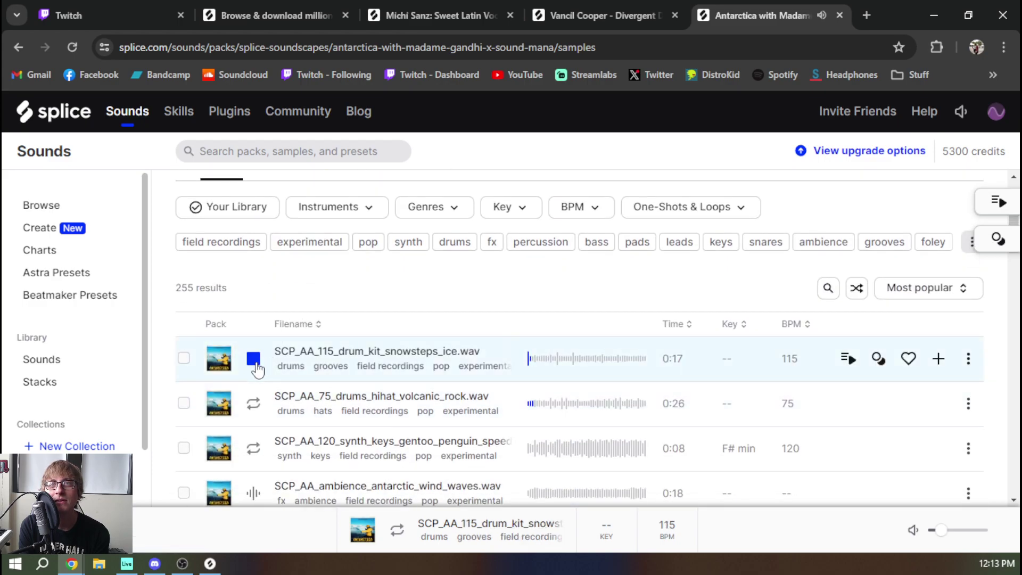
click(253, 449)
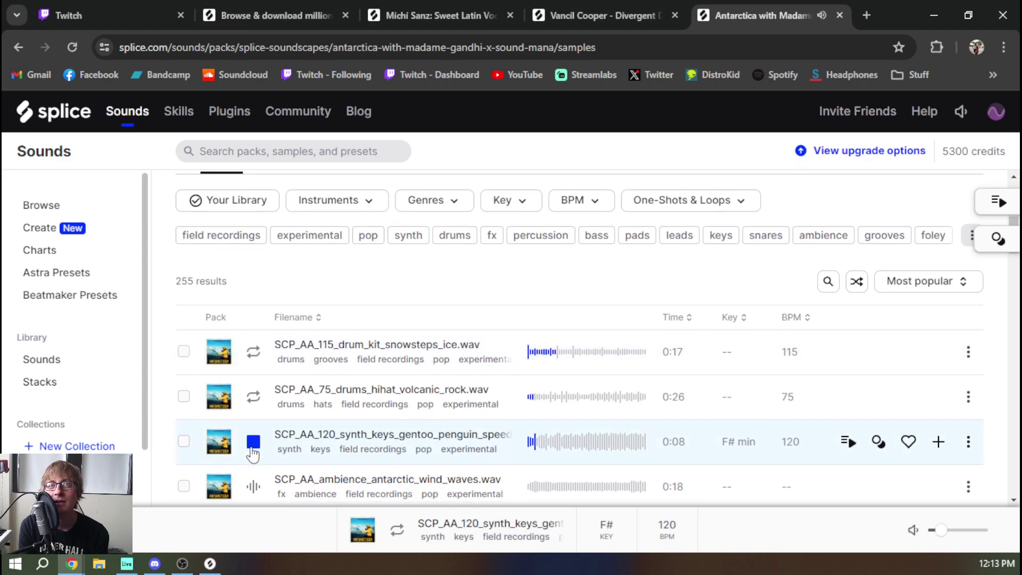
scroll(251, 437, down, 3)
click(246, 397)
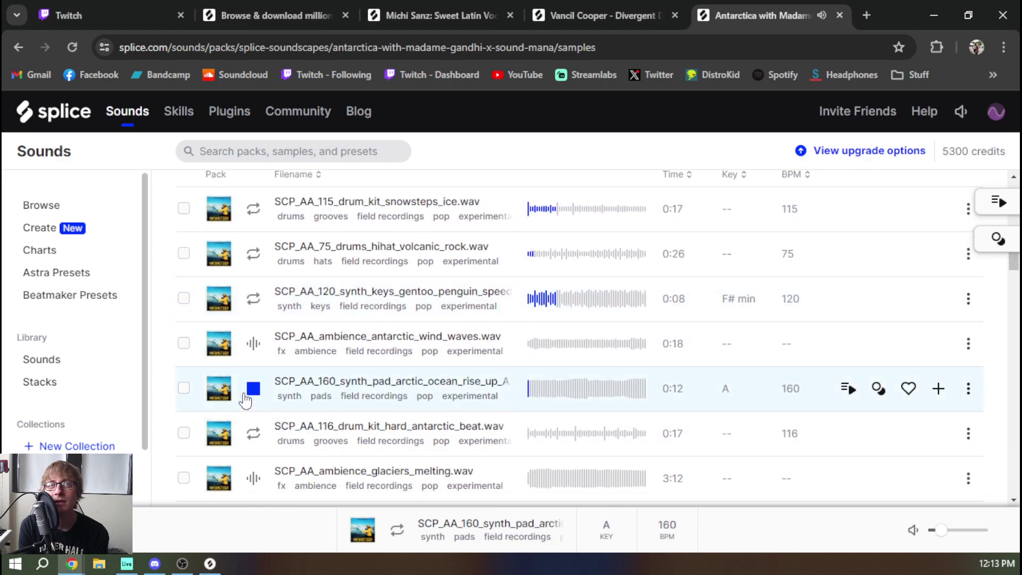
click(252, 343)
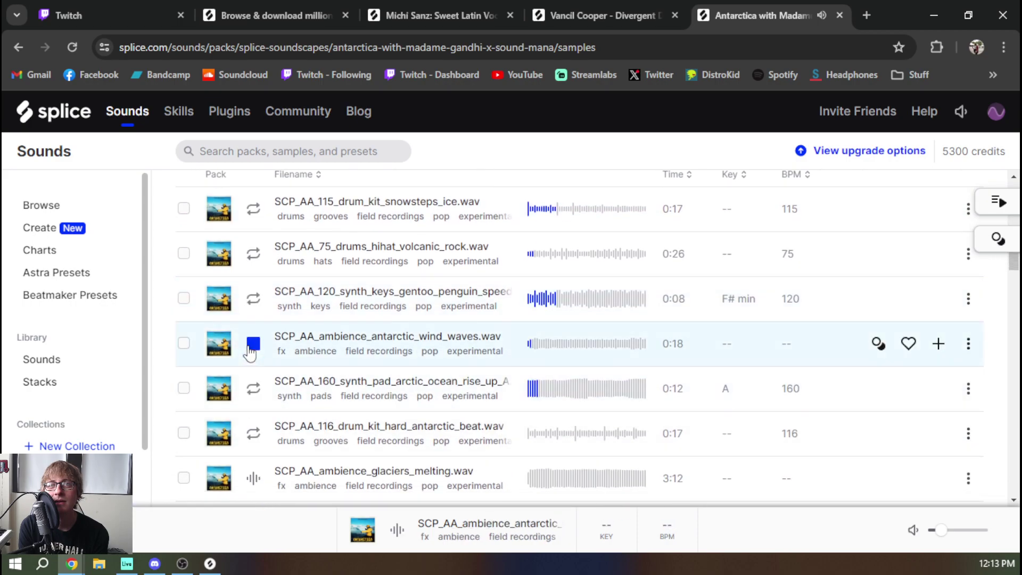
click(254, 432)
click(255, 391)
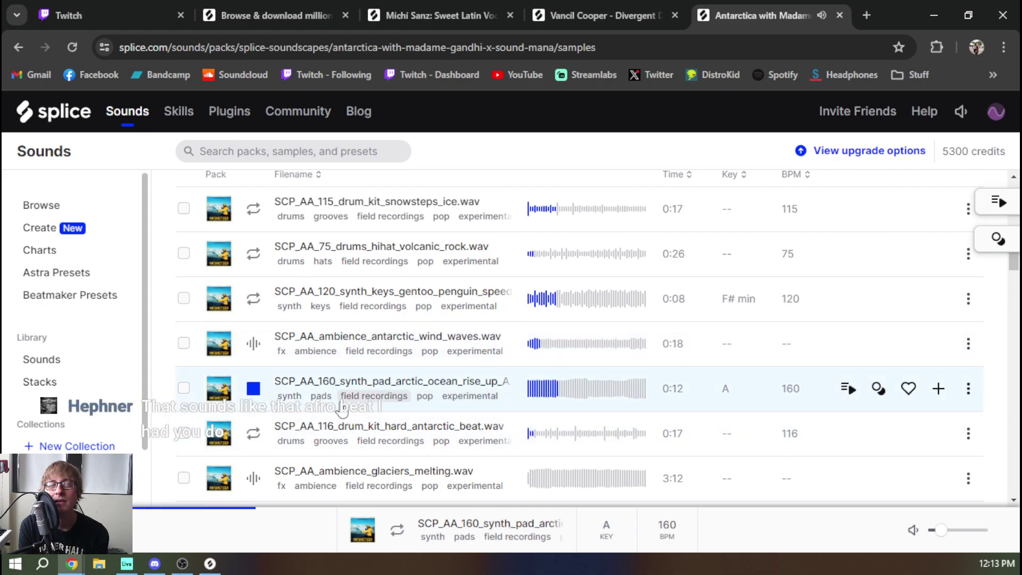
click(250, 392)
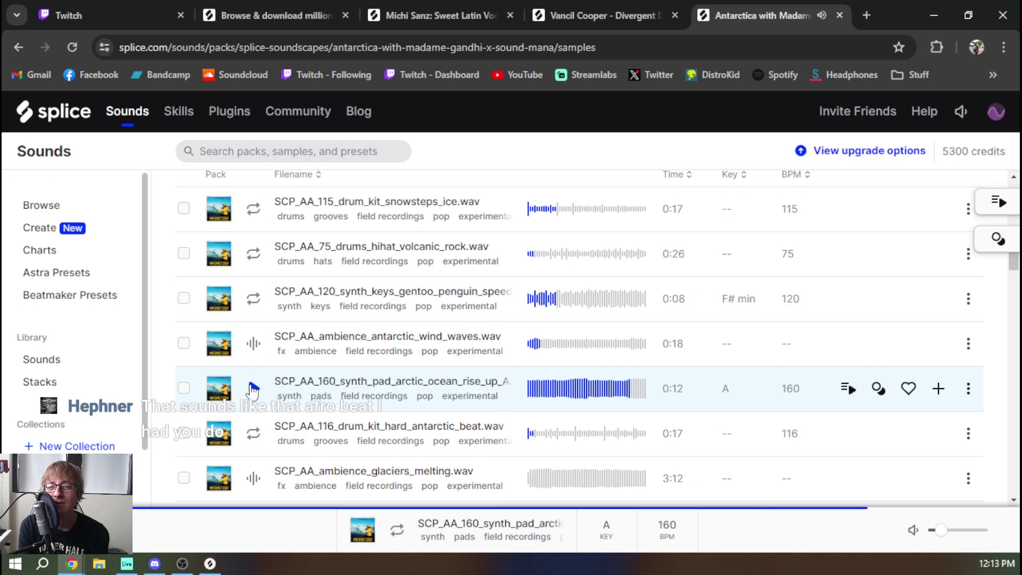
Preview the snowsteps drum kit again and the glaciers melting synth lead, and close the Antarctica pack.
scroll(253, 391, up, 3)
click(251, 358)
click(251, 359)
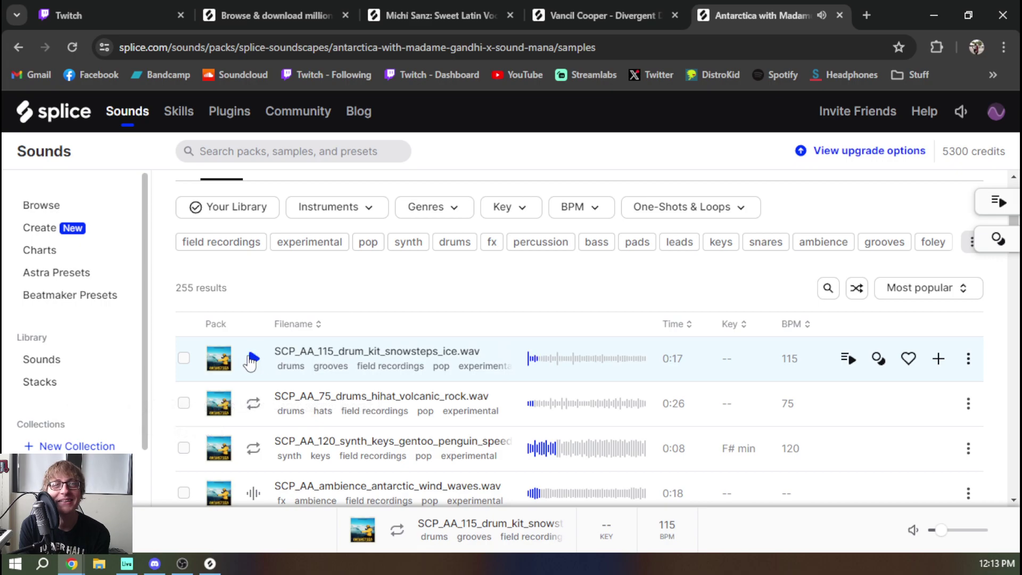
scroll(251, 364, down, 5)
click(252, 419)
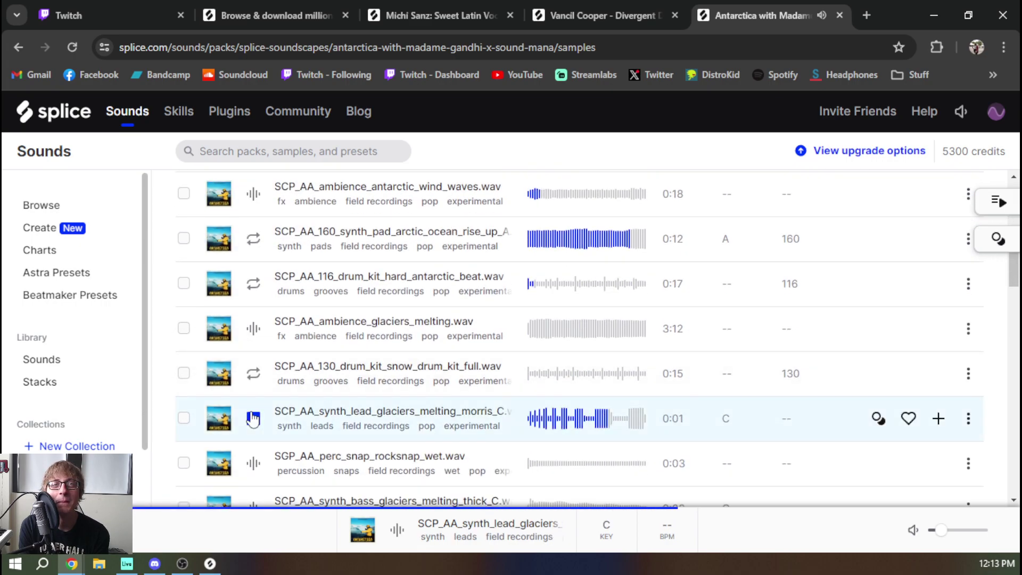
key(ctrl+w)
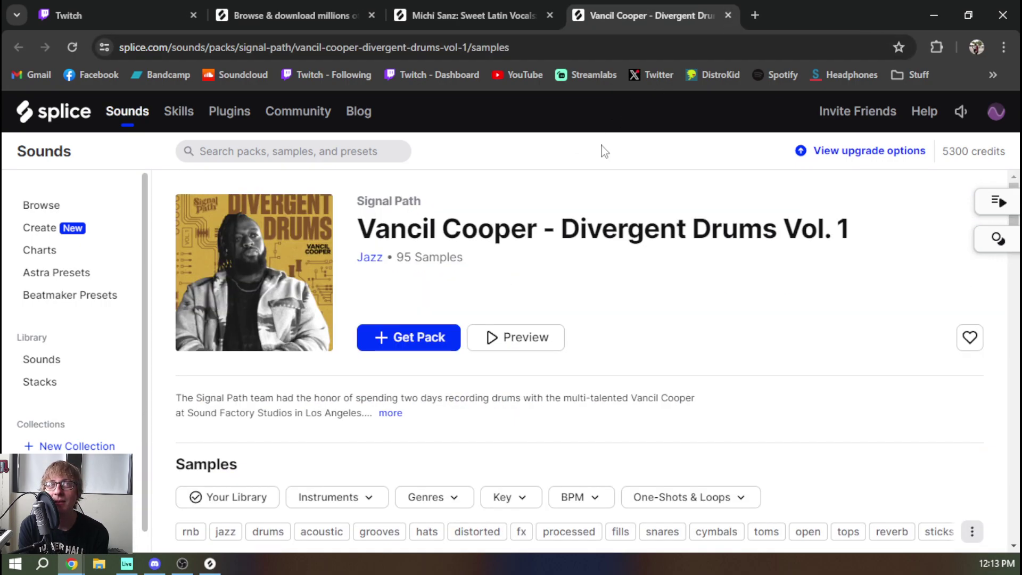
Browse further through What's New This Week and open the Vocal Phonk 2 pack in its own tab.
click(294, 16)
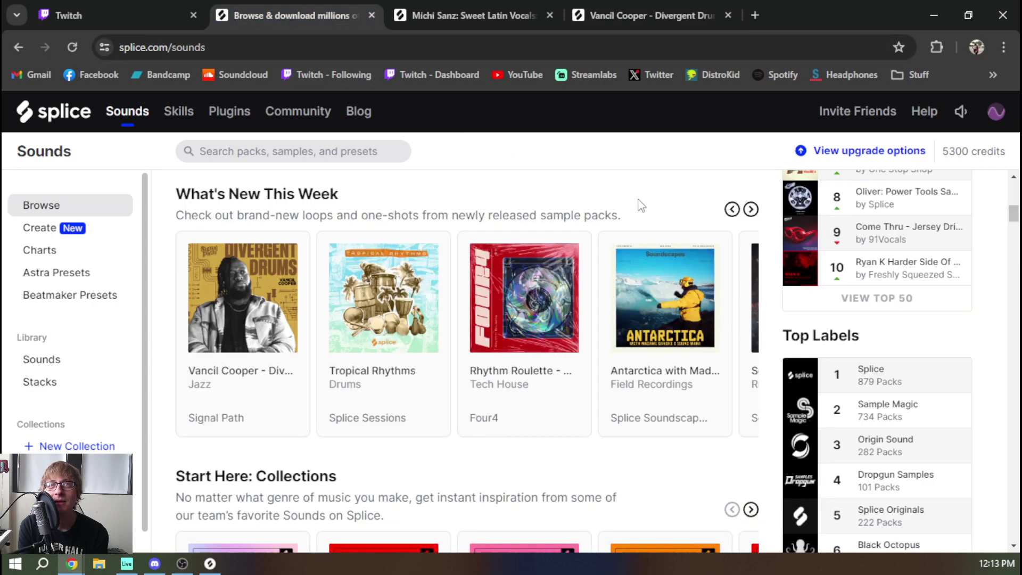
click(753, 215)
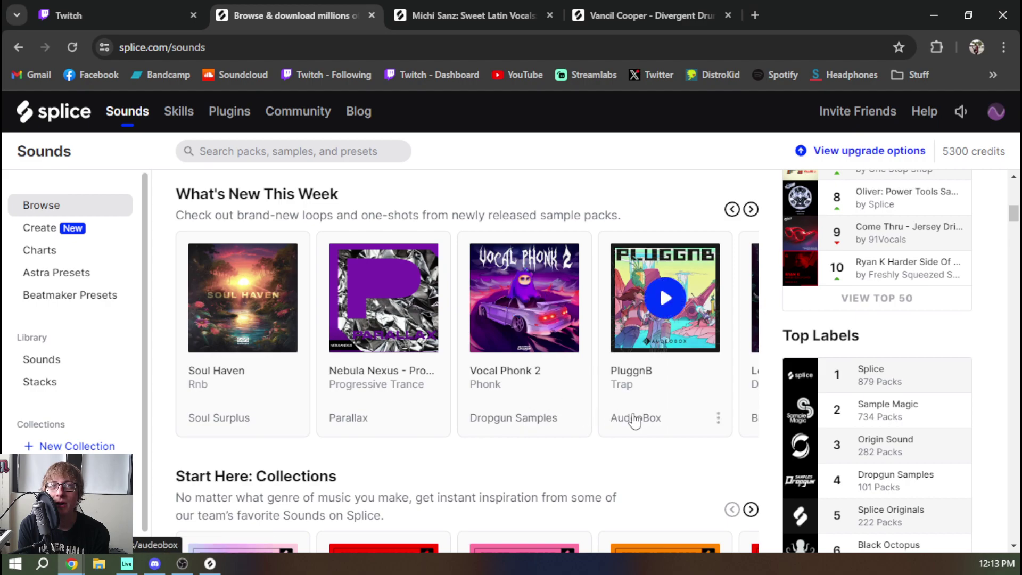
middle_click(514, 372)
click(767, 16)
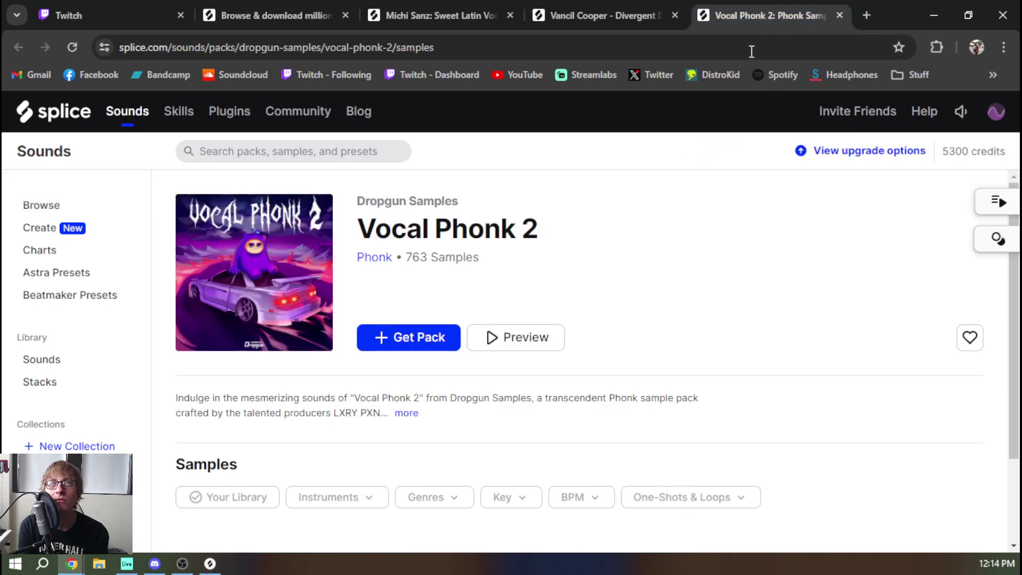
Preview the hybrid synth lead, viral drum loop and angel verse vocal hook in Vocal Phonk 2, and close the pack.
scroll(447, 307, down, 4)
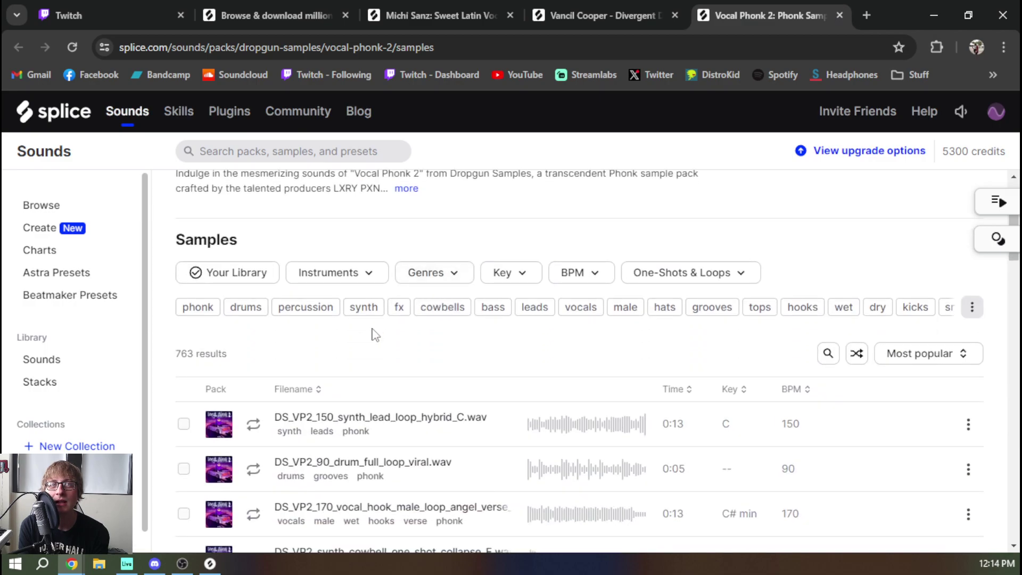
scroll(446, 307, down, 1)
click(254, 349)
click(256, 395)
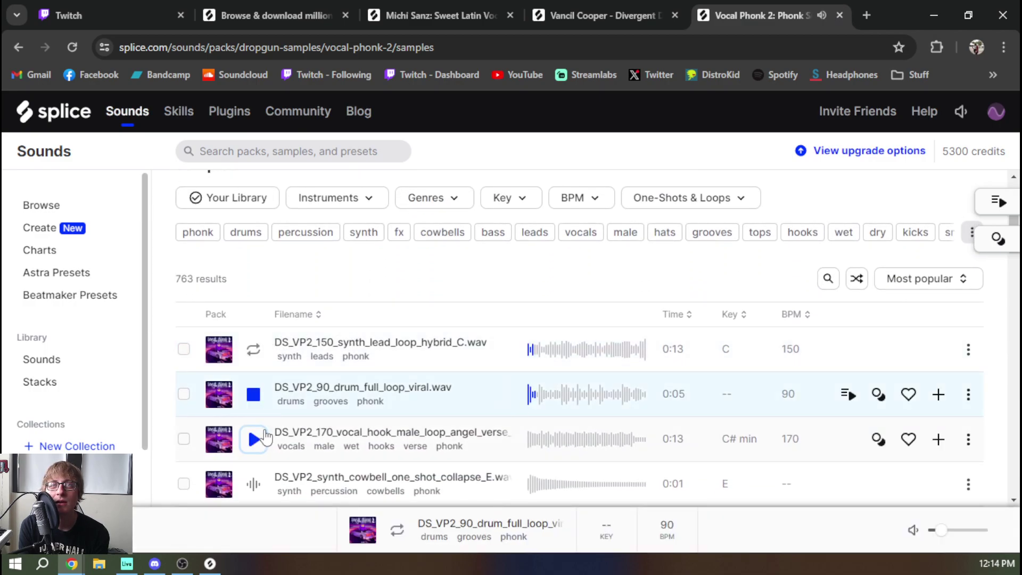
click(254, 439)
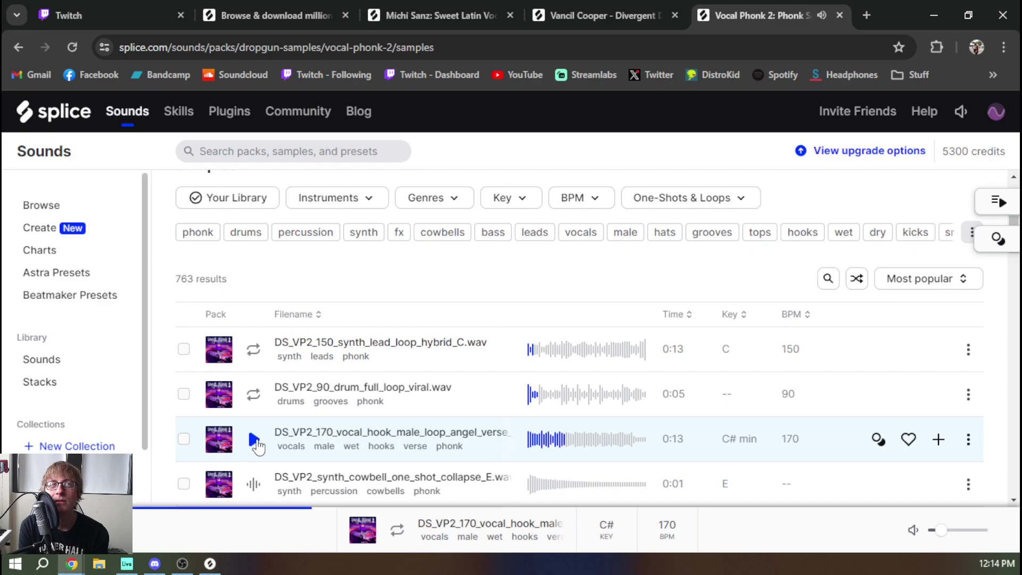
middle_click(757, 15)
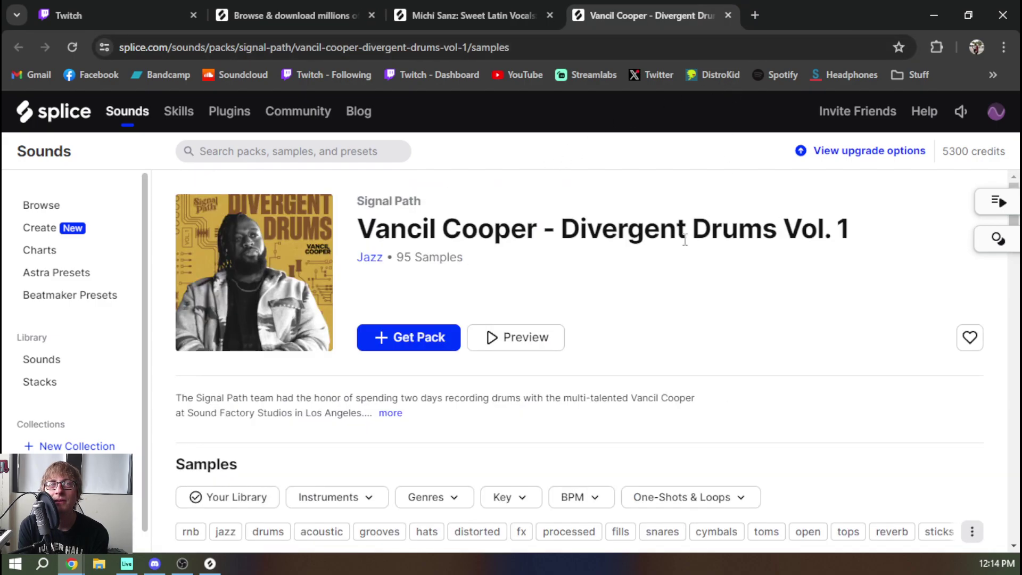
Return to What's New This Week, browse further and open the Rap & RnB Keys Volume 3 pack in its own tab.
click(314, 16)
scroll(703, 266, down, 1)
scroll(703, 266, up, 2)
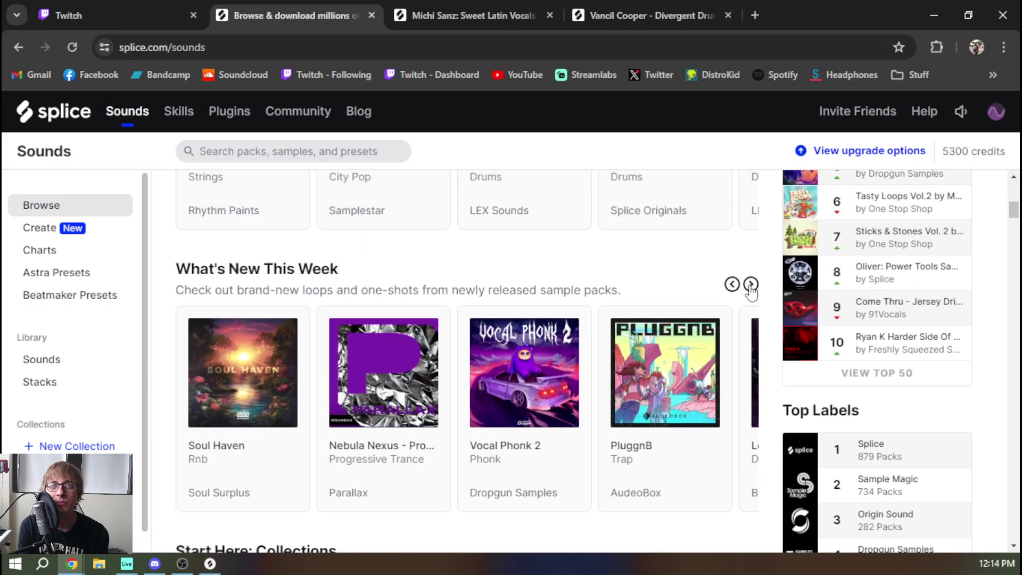
click(750, 286)
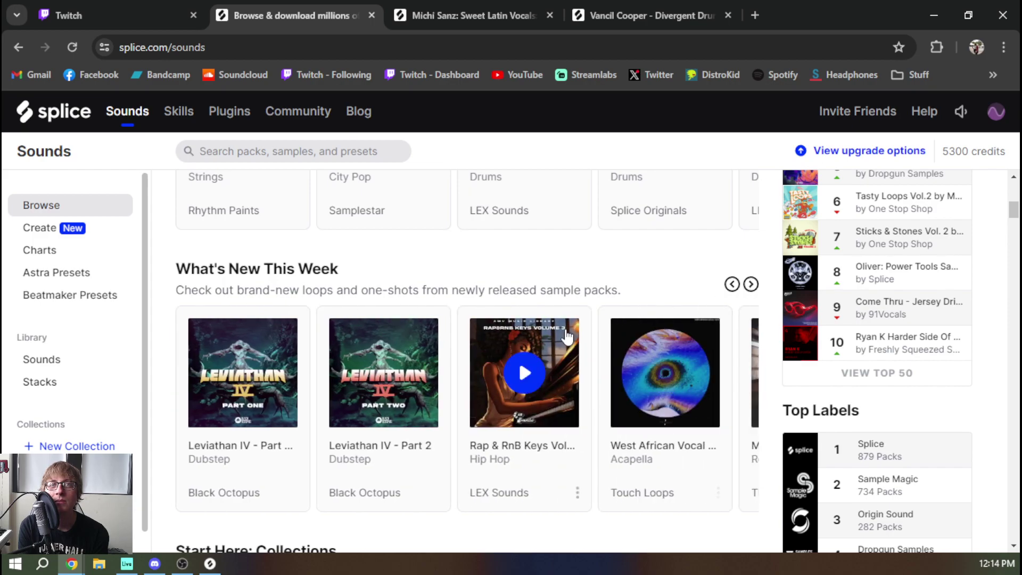
scroll(556, 359, up, 1)
middle_click(556, 358)
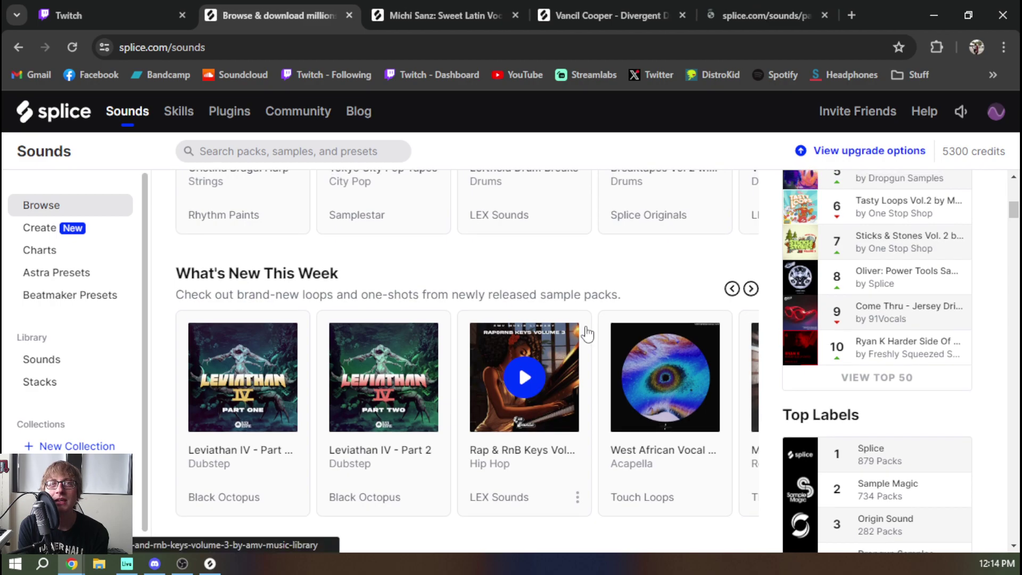
click(740, 16)
Preview the first four samples of the Rap & RnB Keys Volume 3 pack, through LEX_RNBK3_85_piano_loop_twenny_C#.wav.
scroll(342, 301, down, 5)
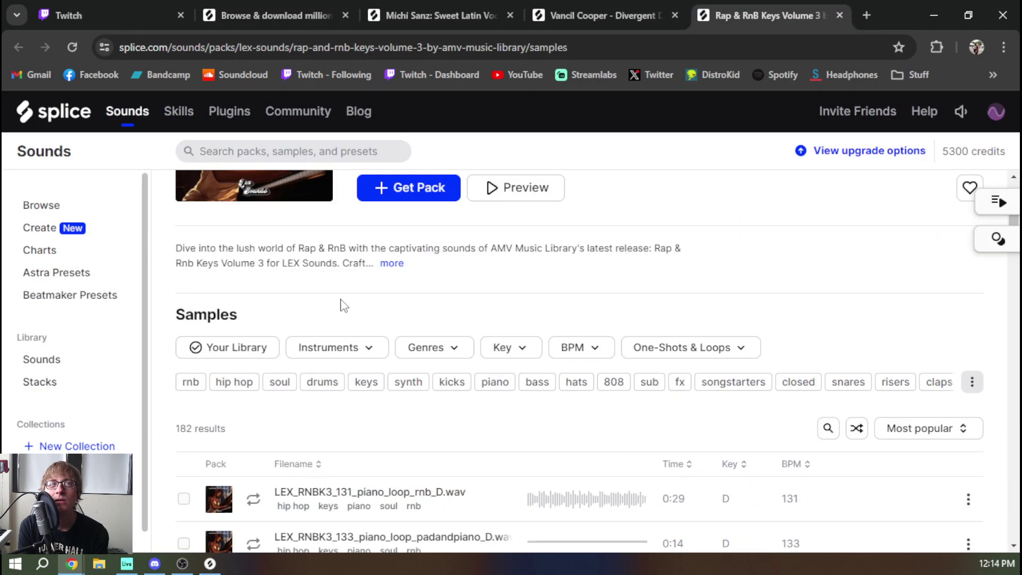
click(254, 349)
key(Down)
key(Down)
key(Down)
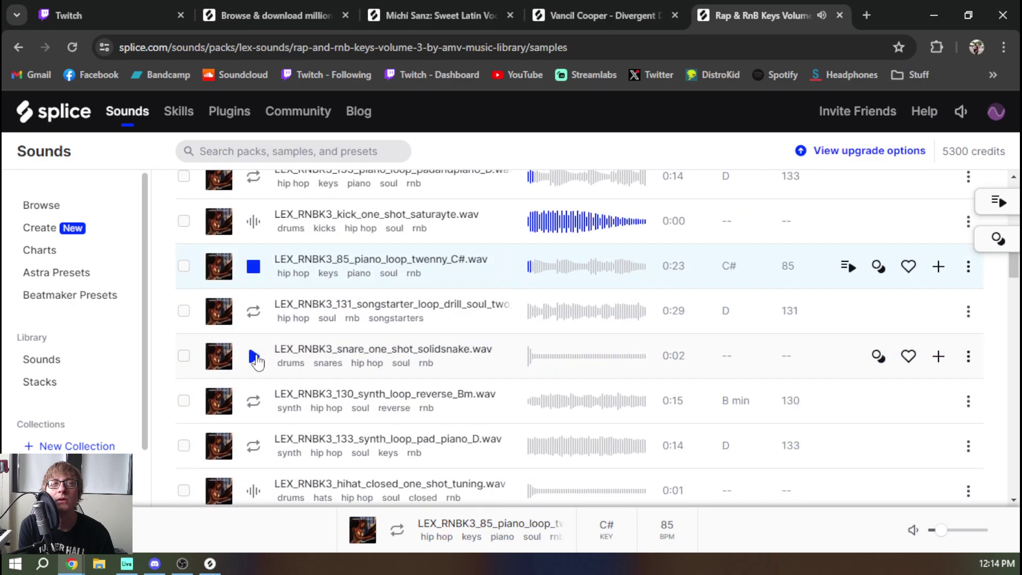
scroll(257, 357, up, 3)
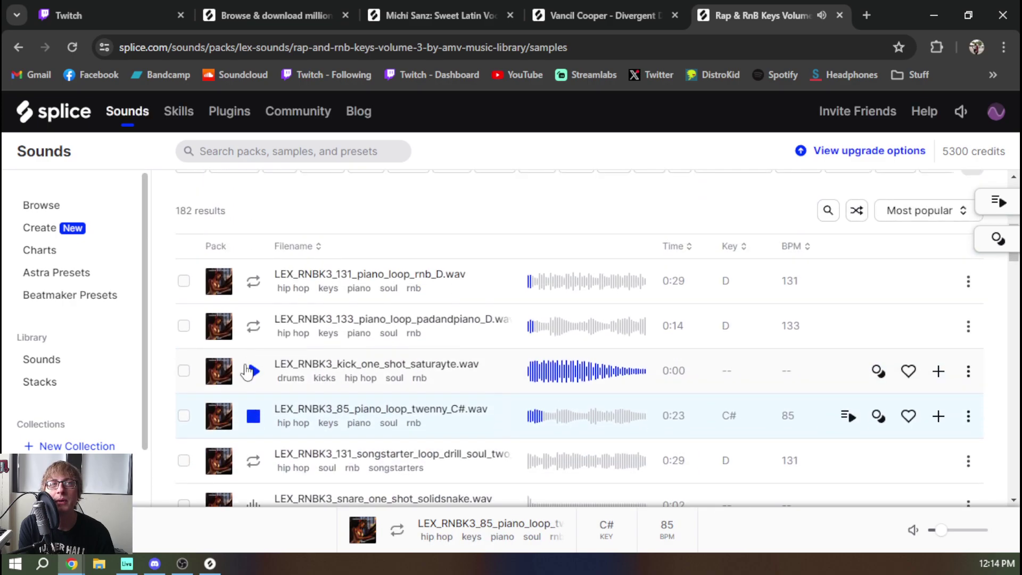
Preview the next three Rap & RnB Keys Volume 3 samples, through LEX_RNBK3_130_synth_loop_reverse_Bm.wav, and close the pack.
key(Down)
key(Down)
key(Down)
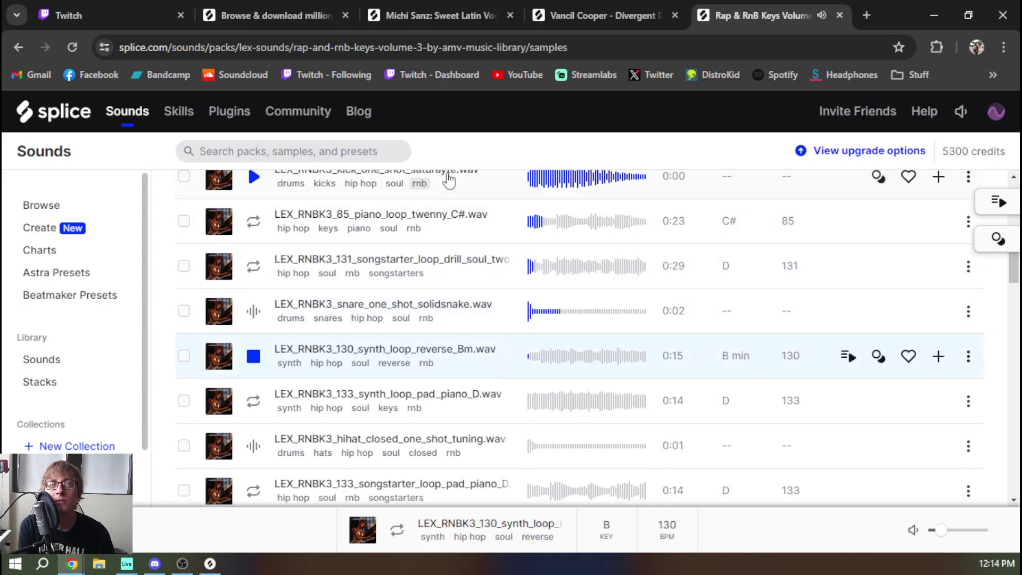
key(ctrl+w)
Return to What's New This Week and open the West African Vocal Cuts pack in its own tab.
scroll(568, 303, down, 6)
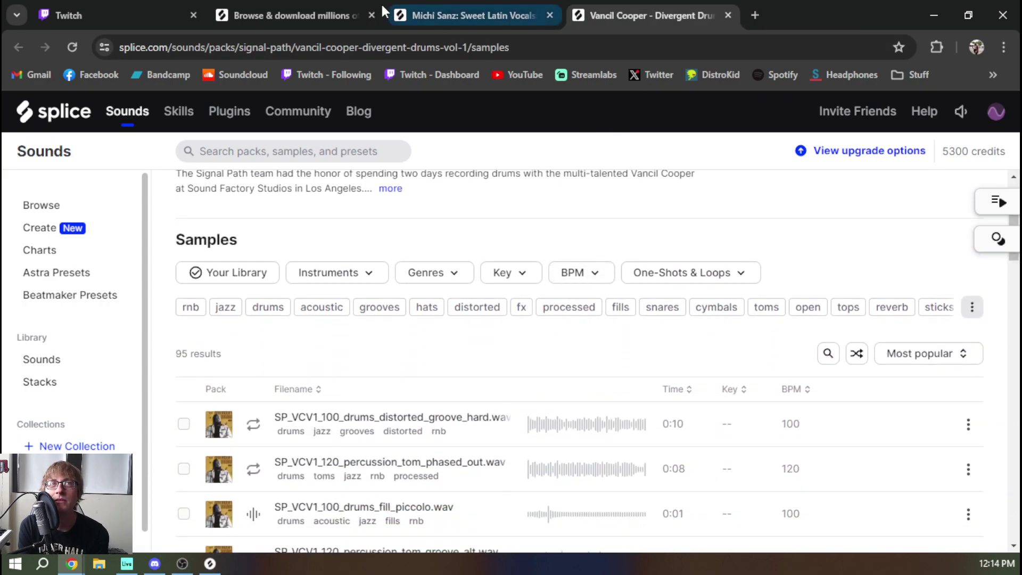
click(298, 15)
scroll(547, 230, down, 5)
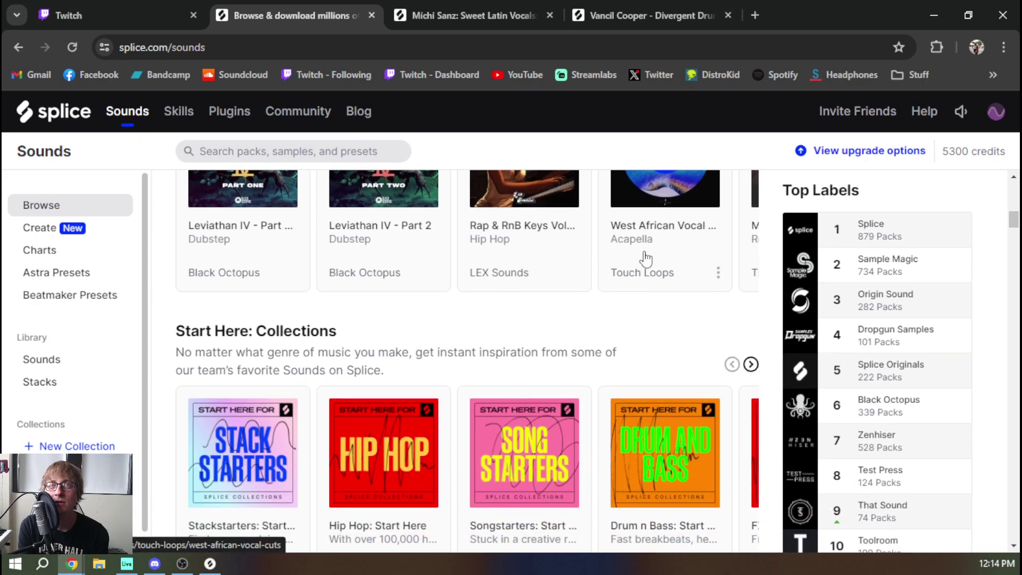
scroll(745, 218, up, 4)
middle_click(712, 290)
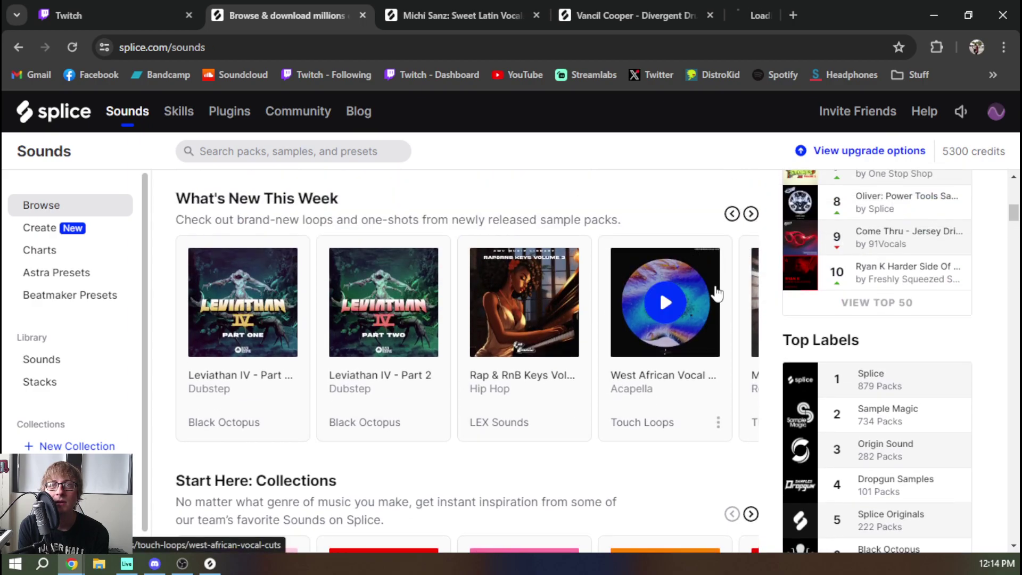
click(768, 14)
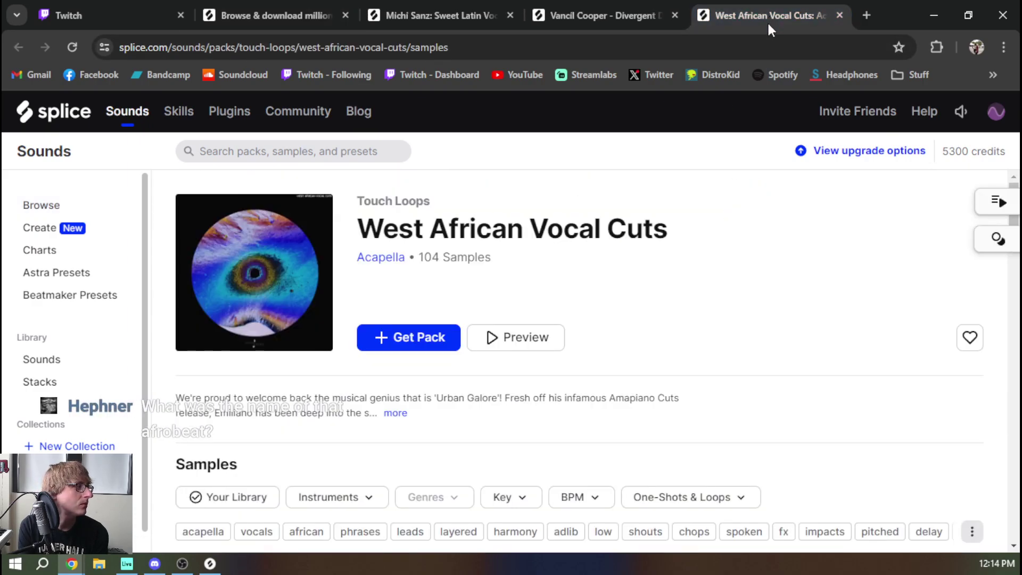
Preview the Wenedegu_Solo_Alt and TimeNoDey_Full vocal loops in West African Vocal Cuts.
scroll(349, 300, down, 4)
scroll(349, 301, down, 4)
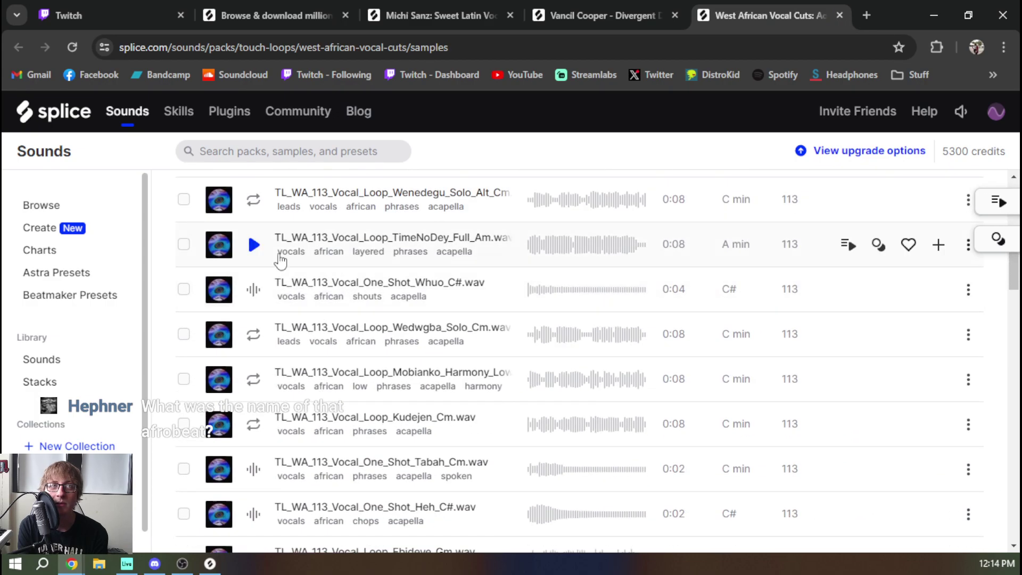
click(266, 218)
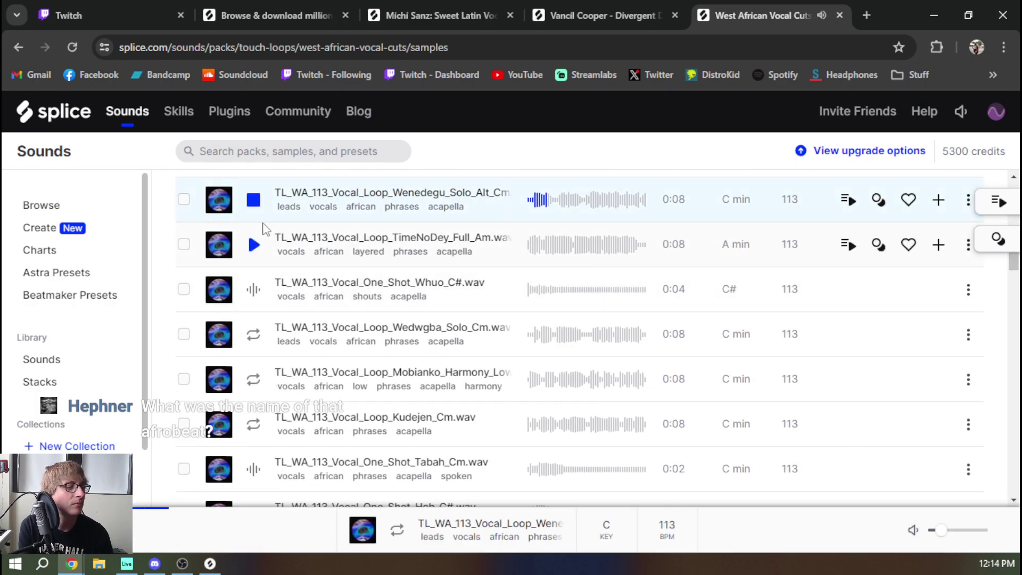
click(264, 229)
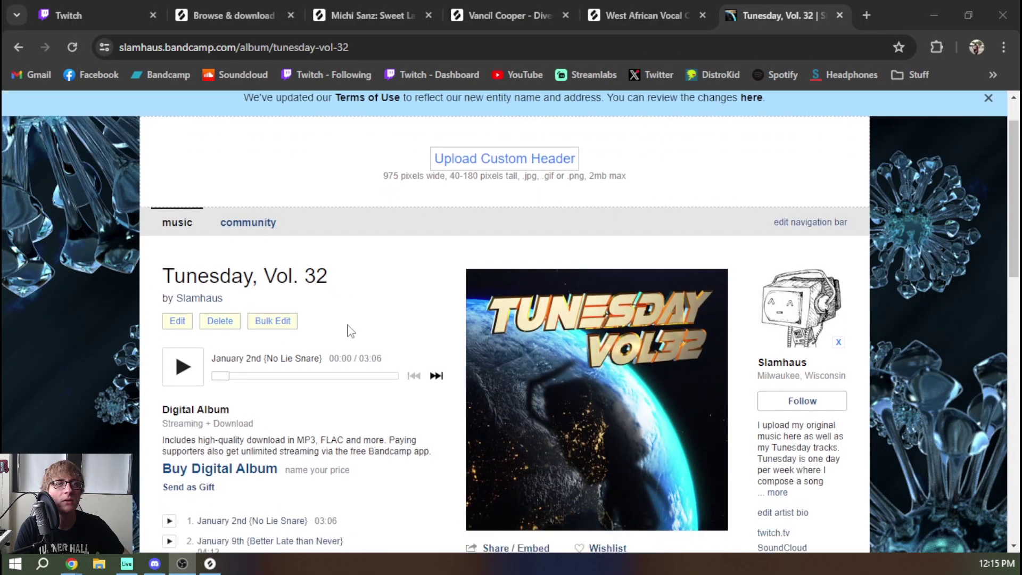
Look through the Tunesday, Vol. 32 tracklist on Bandcamp, check the January 2nd {No Lie Snare} track page and return to the album.
scroll(330, 309, down, 6)
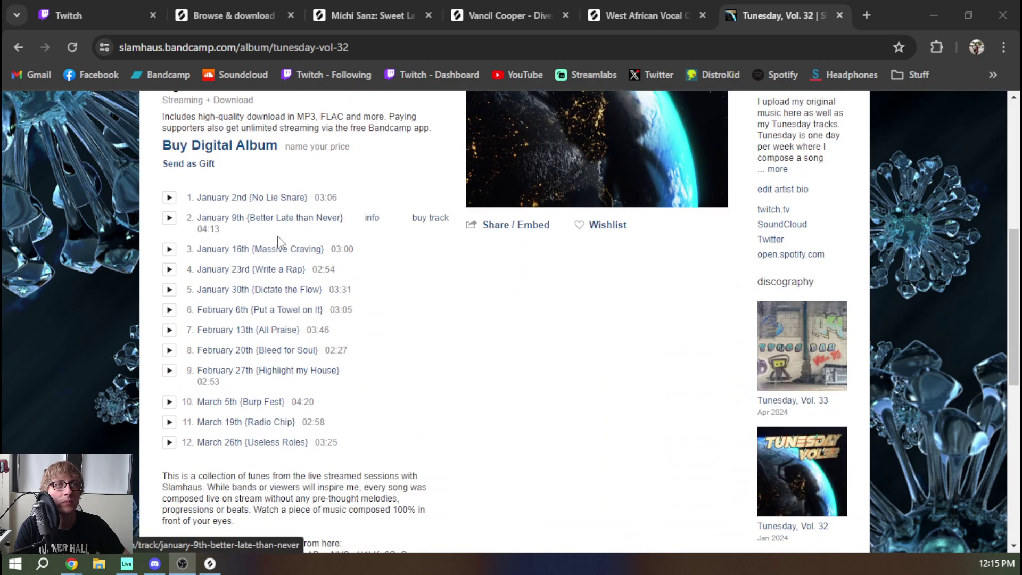
click(286, 199)
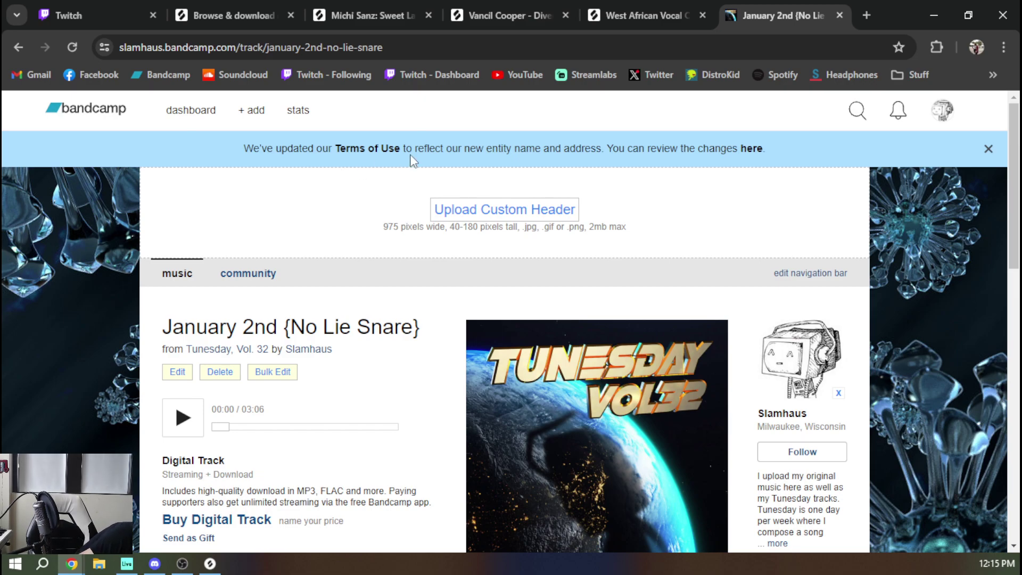
scroll(357, 181, down, 7)
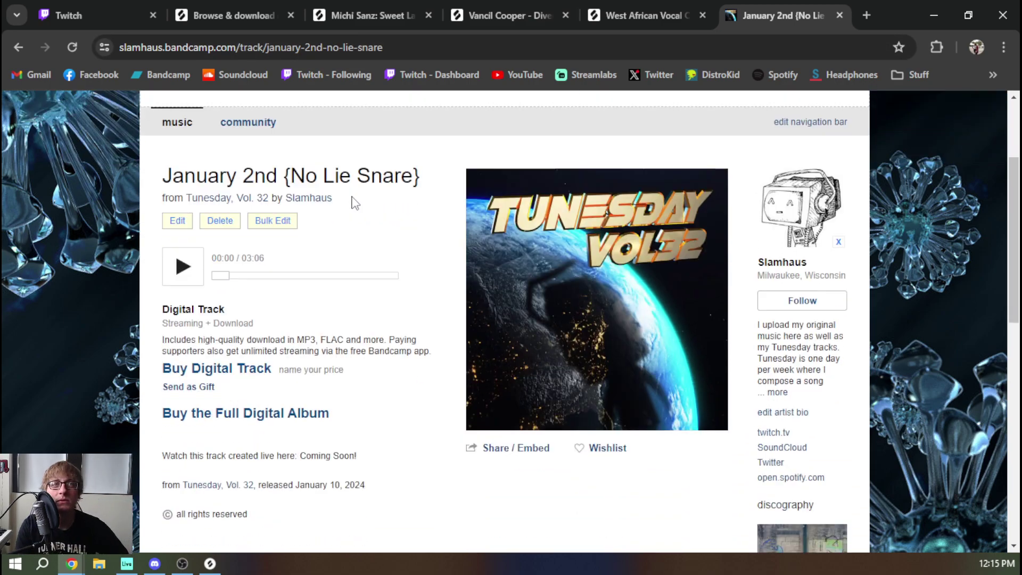
scroll(378, 245, up, 3)
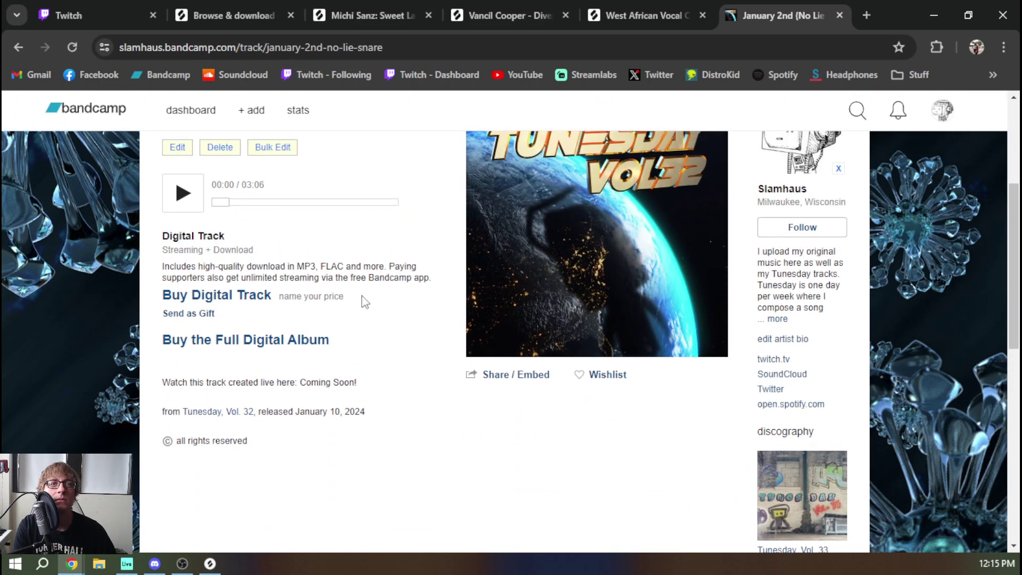
scroll(362, 303, up, 1)
click(18, 47)
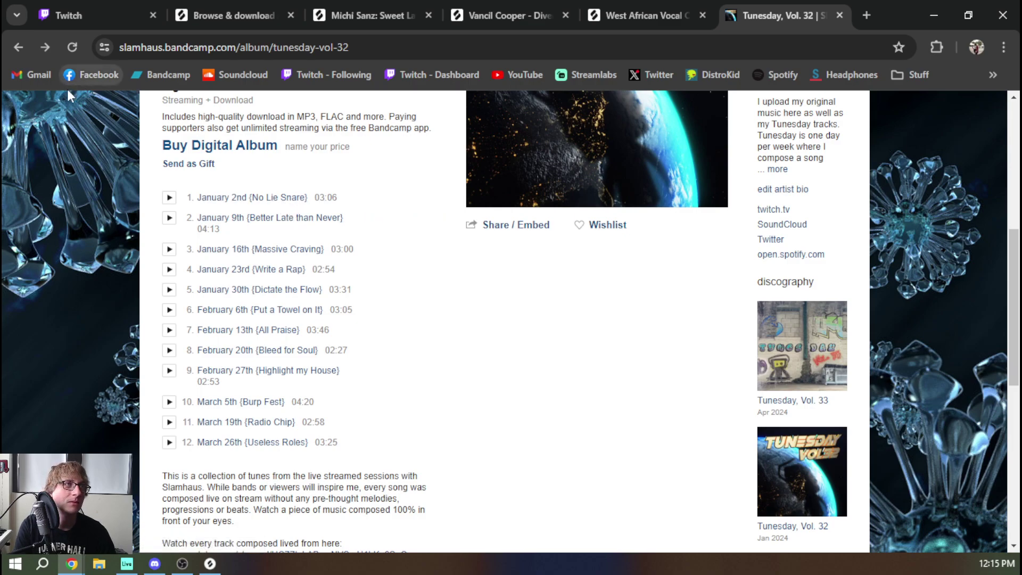
Open the Tunesday, Vol. 31 album, check the December 26th {Check Notes} track page and return to the tracklist.
click(19, 47)
click(494, 376)
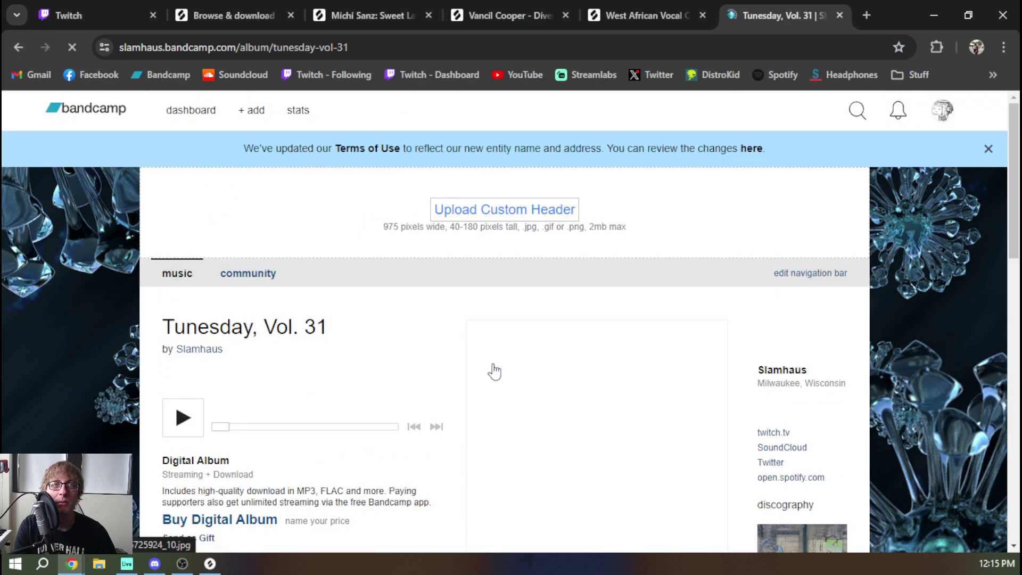
scroll(491, 369, down, 10)
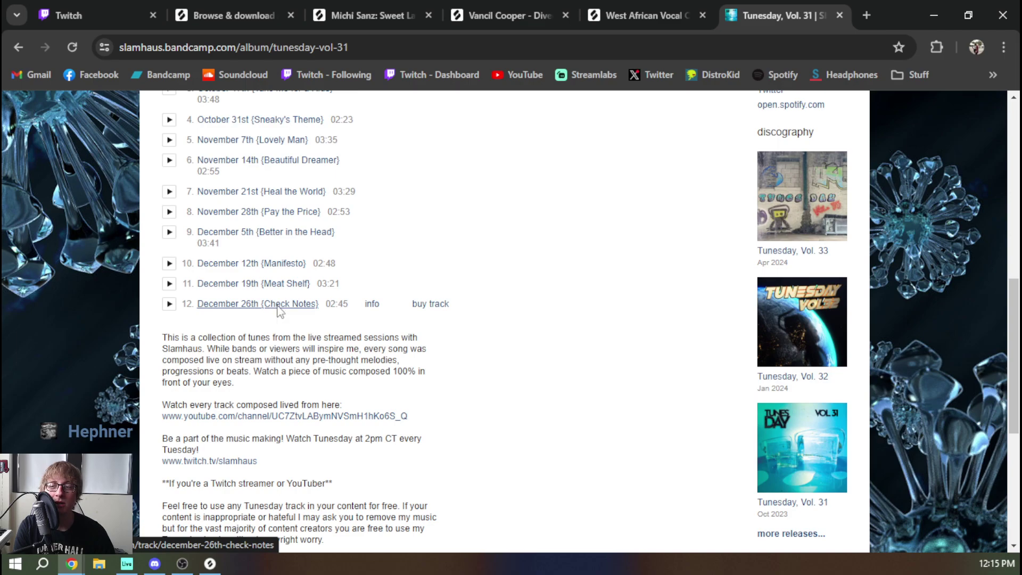
scroll(358, 324, down, 5)
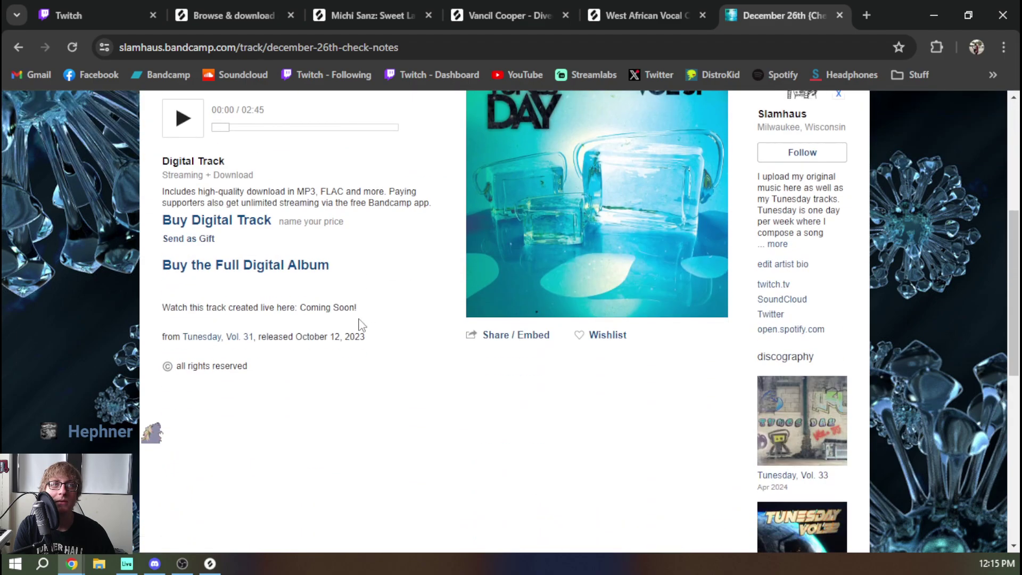
click(18, 47)
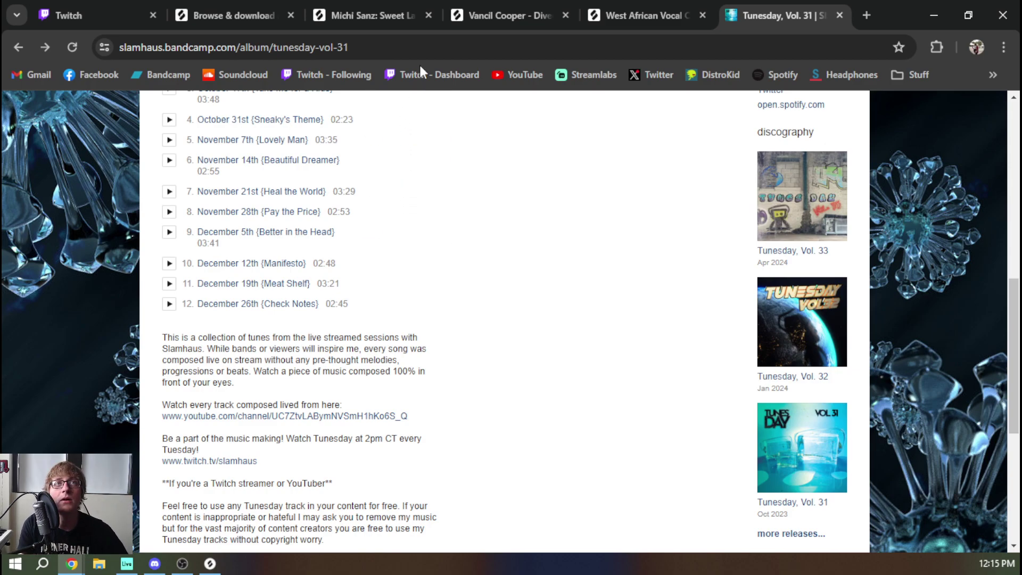
Close the Bandcamp page and preview the Wedwgba_Solo vocal loop in Splice's West African Vocal Cuts pack.
middle_click(772, 28)
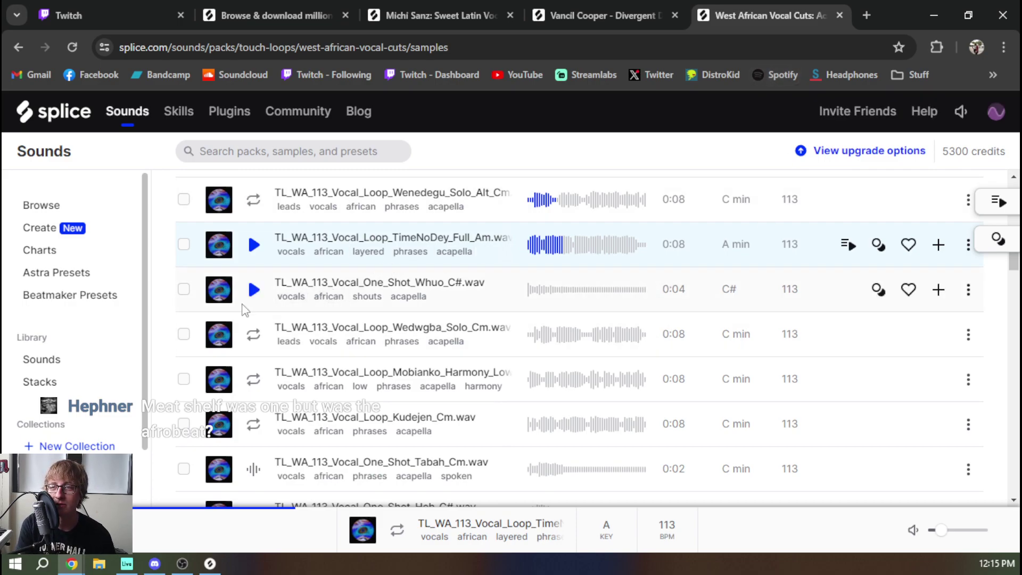
click(259, 341)
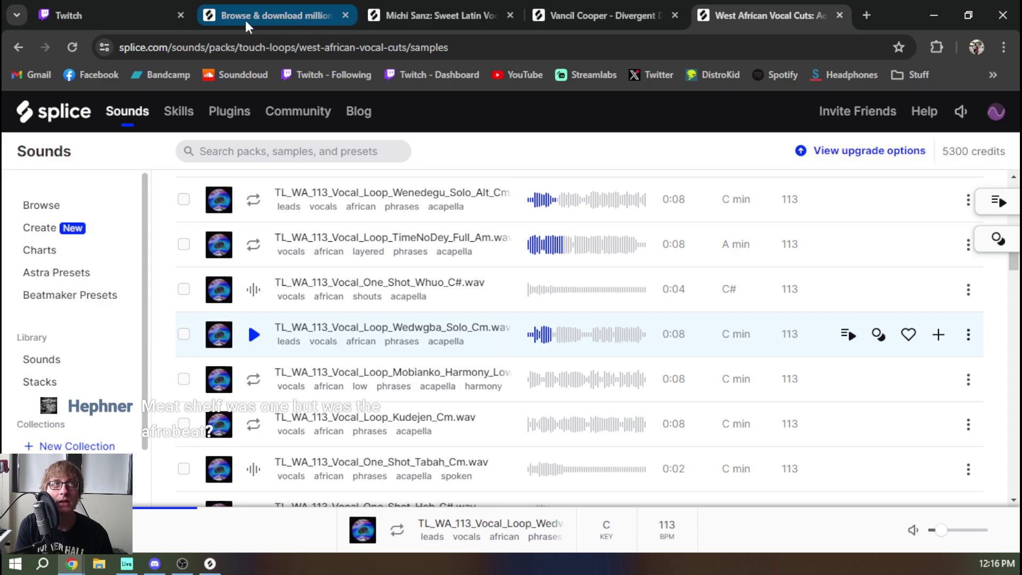
Open Bandcamp in a new tab, look through the Tunesday, Vol. 32 tracklist again and close the tab.
click(860, 17)
click(183, 74)
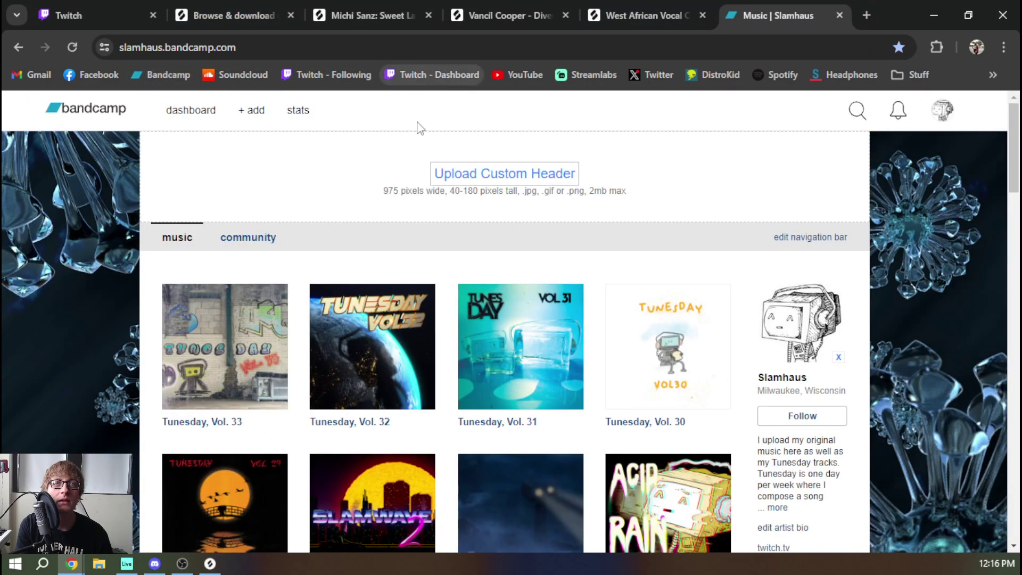
click(397, 349)
scroll(496, 353, down, 5)
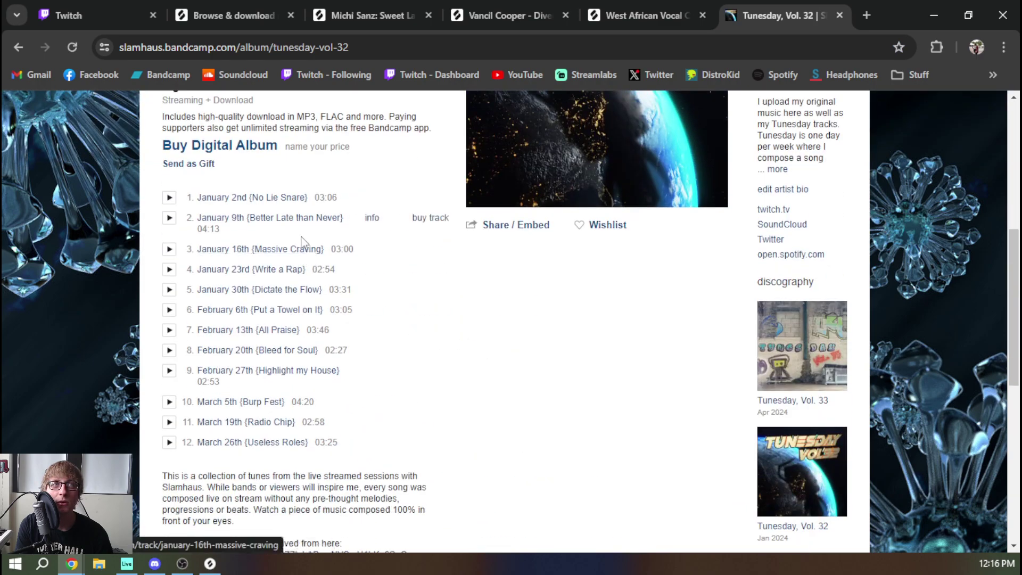
middle_click(791, 7)
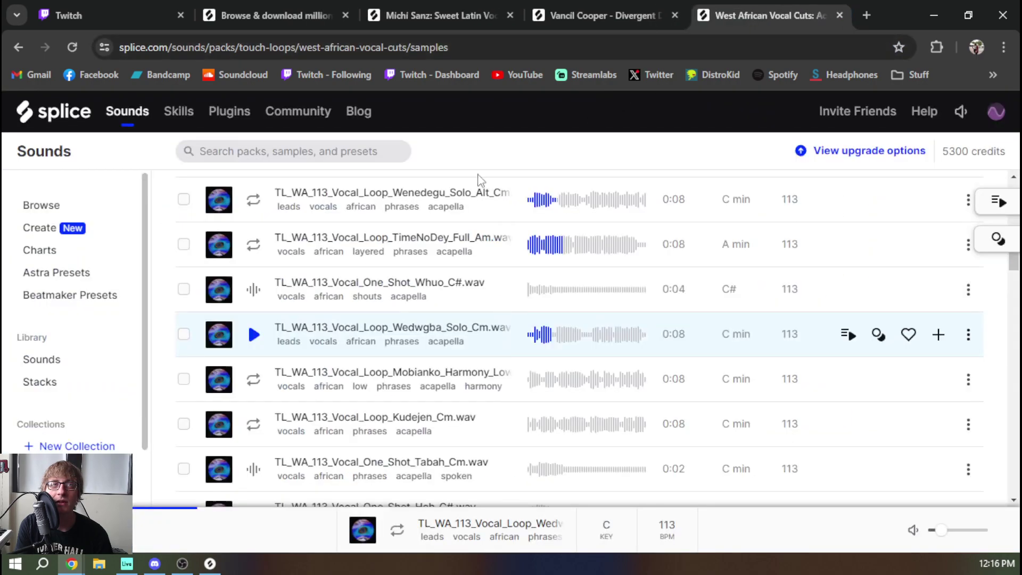
Switch to the Vancil Cooper Divergent Drums pack and preview its first five samples, through SP_VCV1_80_drums_distorted_heavy_chamber.wav.
click(597, 7)
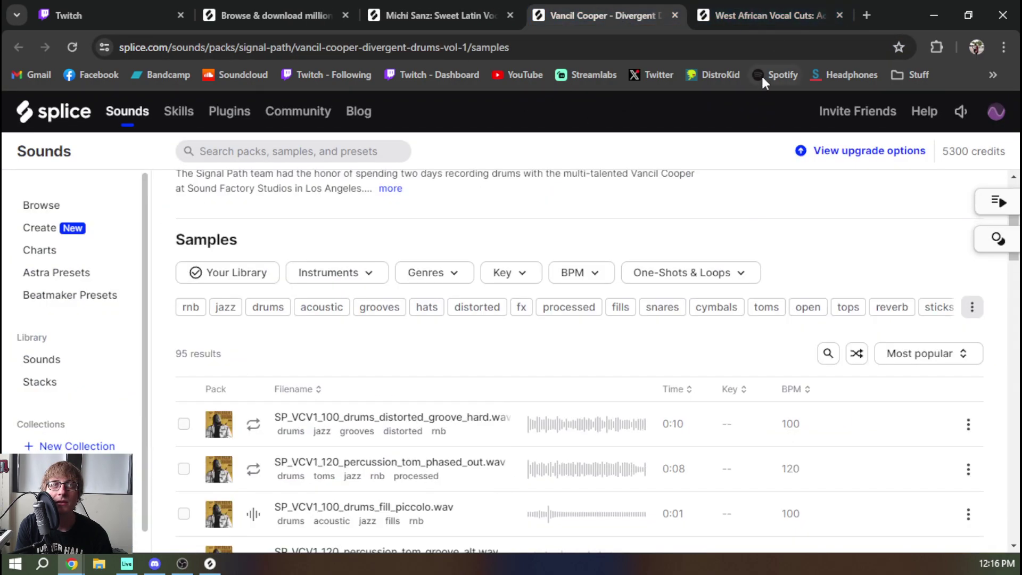
scroll(545, 270, down, 2)
scroll(545, 270, down, 2)
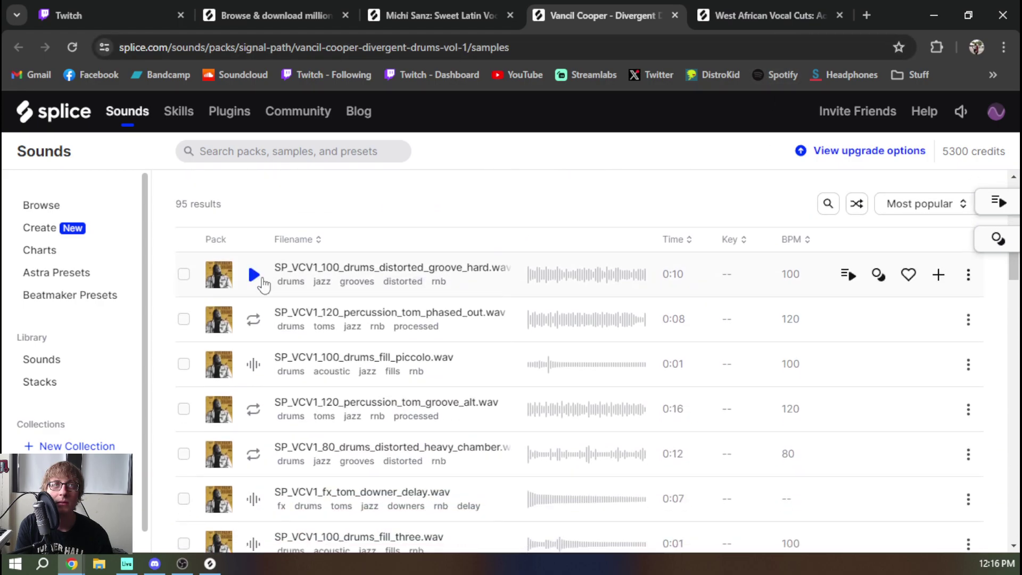
click(254, 275)
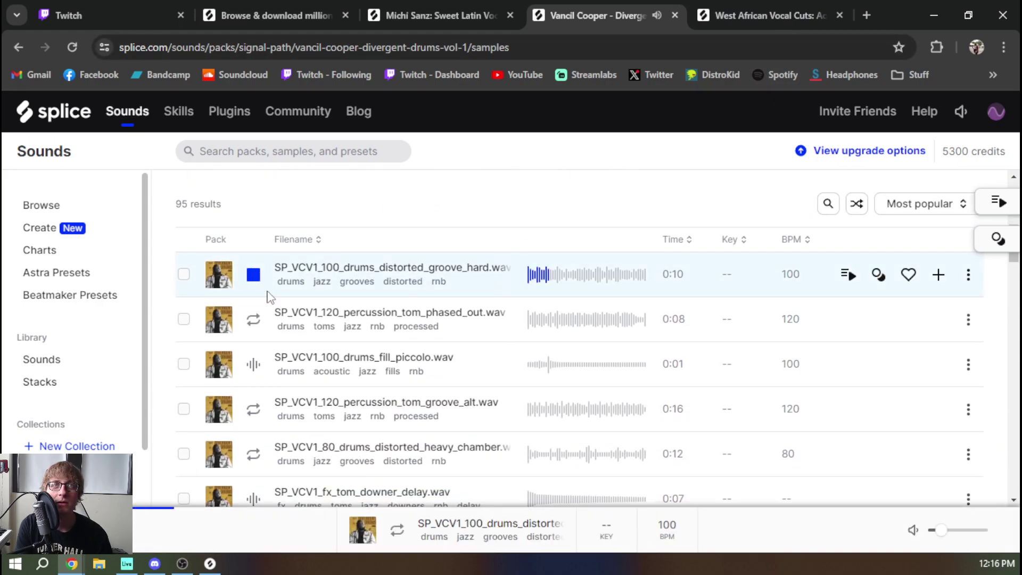
key(Down)
key(Down)
key(Down)
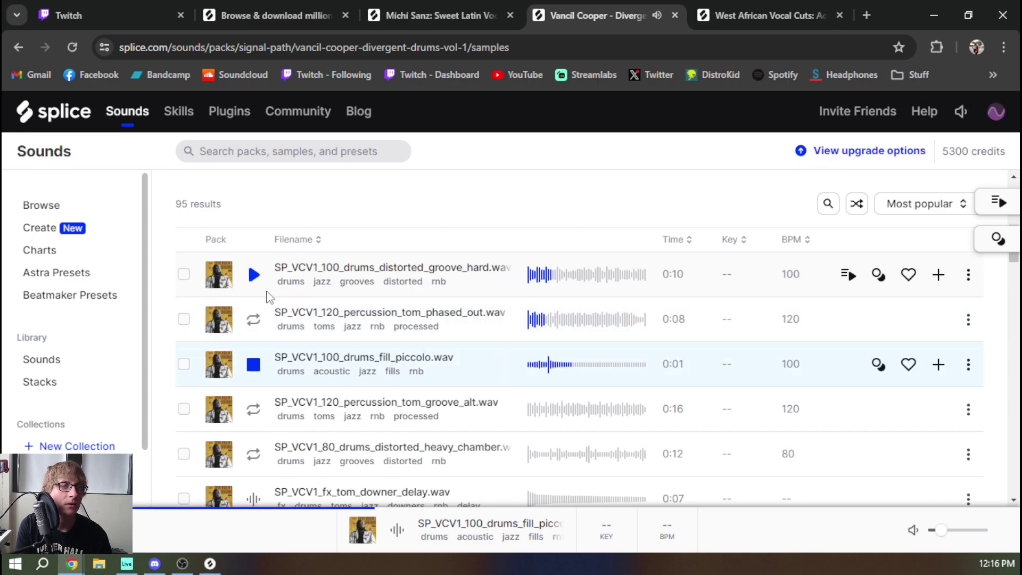
key(Down)
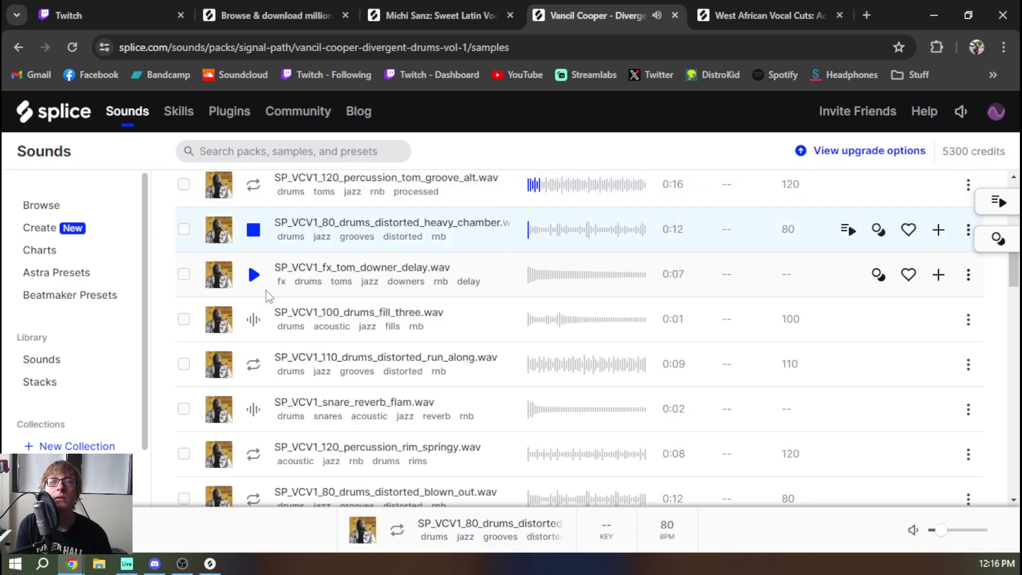
Preview the next six Divergent Drums samples, from SP_VCV1_fx_tom_downer_delay.wav through SP_VCV1_80_drums_distorted_blown_out.wav.
key(Down)
key(Down)
key(Down)
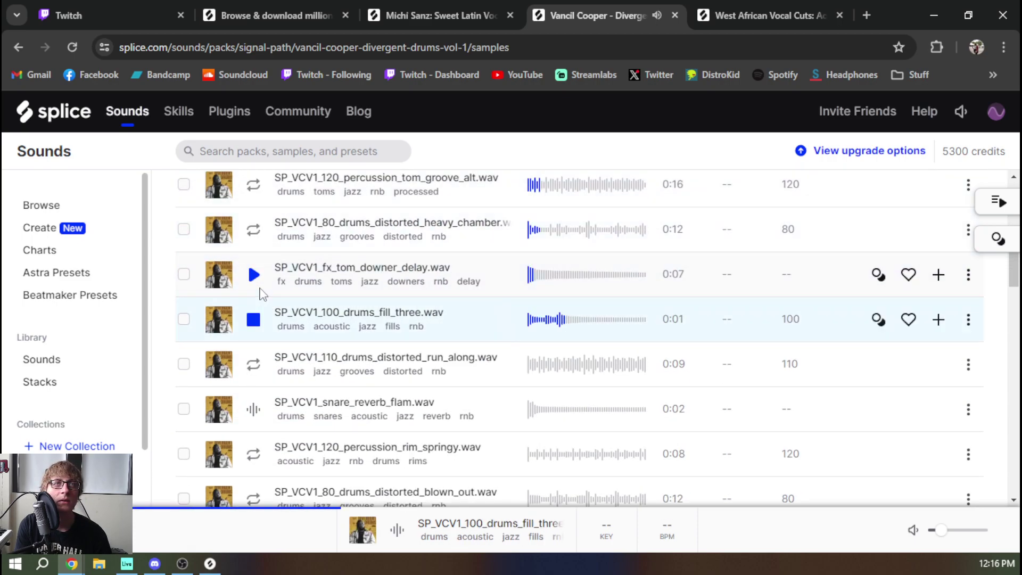
key(Down)
key(Down)
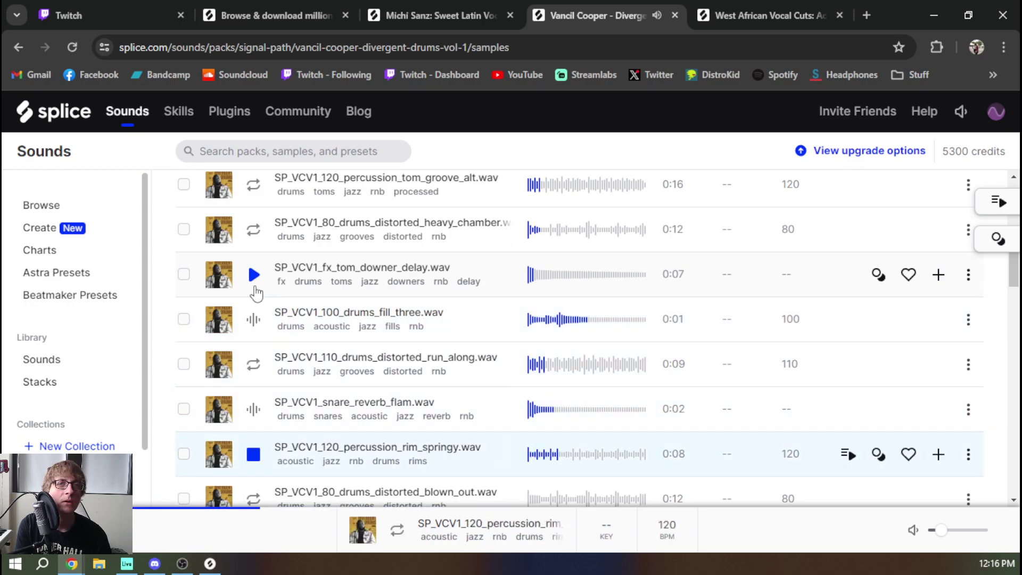
key(Down)
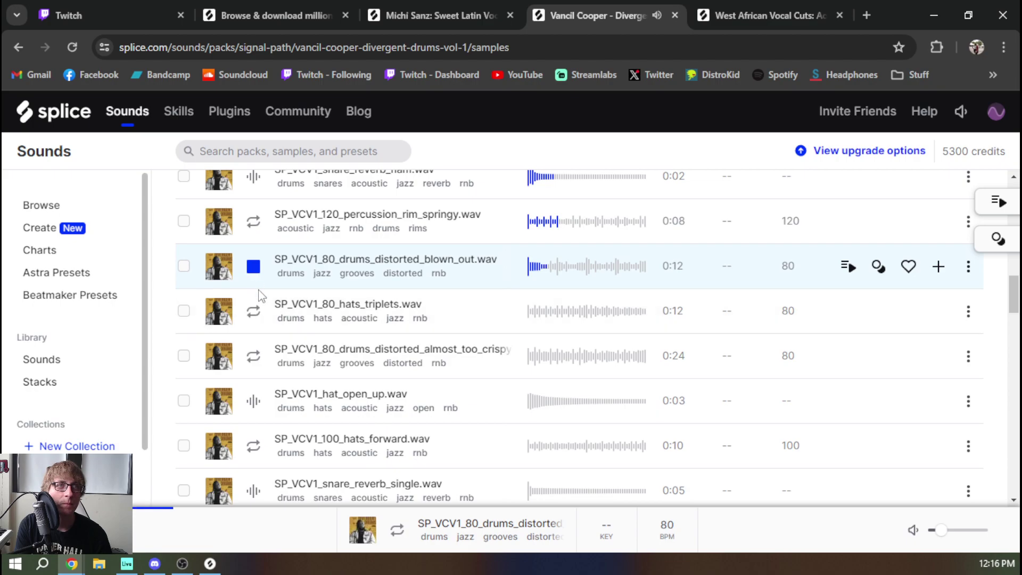
Preview SP_VCV1_80_hats_triplets.wav and the distorted almost_too_crispy groove, and stop playback.
click(255, 313)
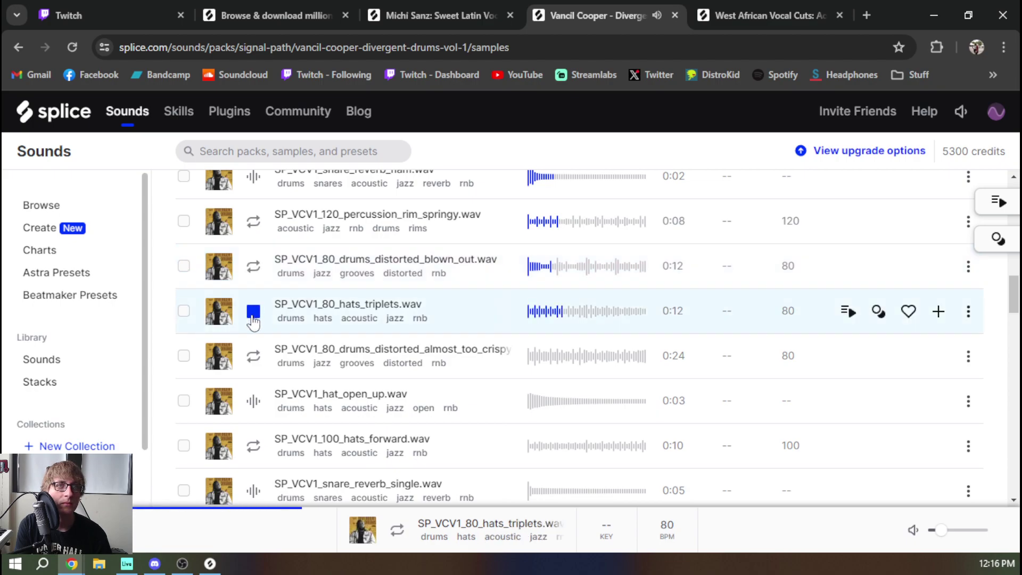
key(Down)
click(252, 357)
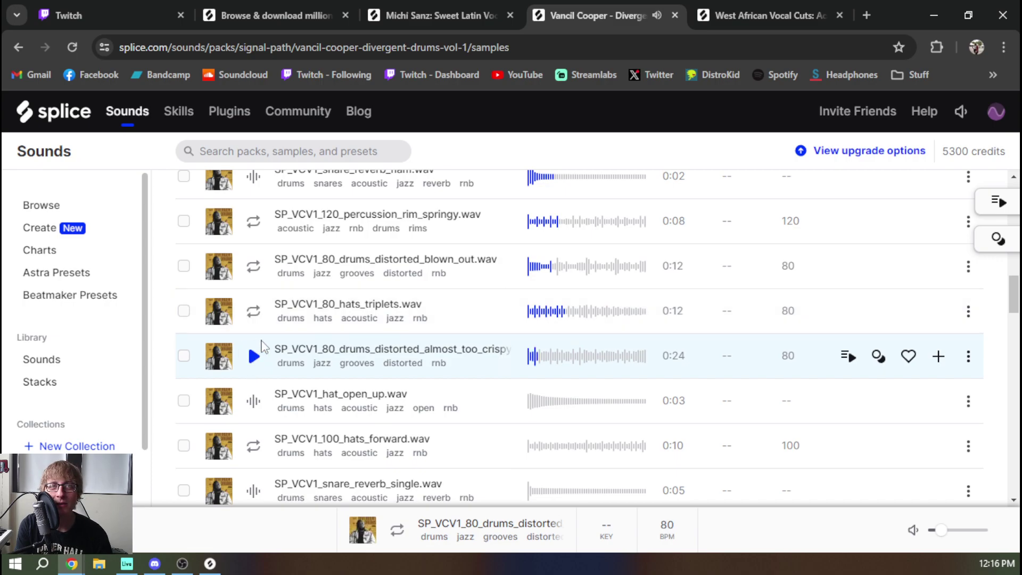
Filter the Divergent Drums samples to exclude the distorted tag.
scroll(261, 346, down, 1)
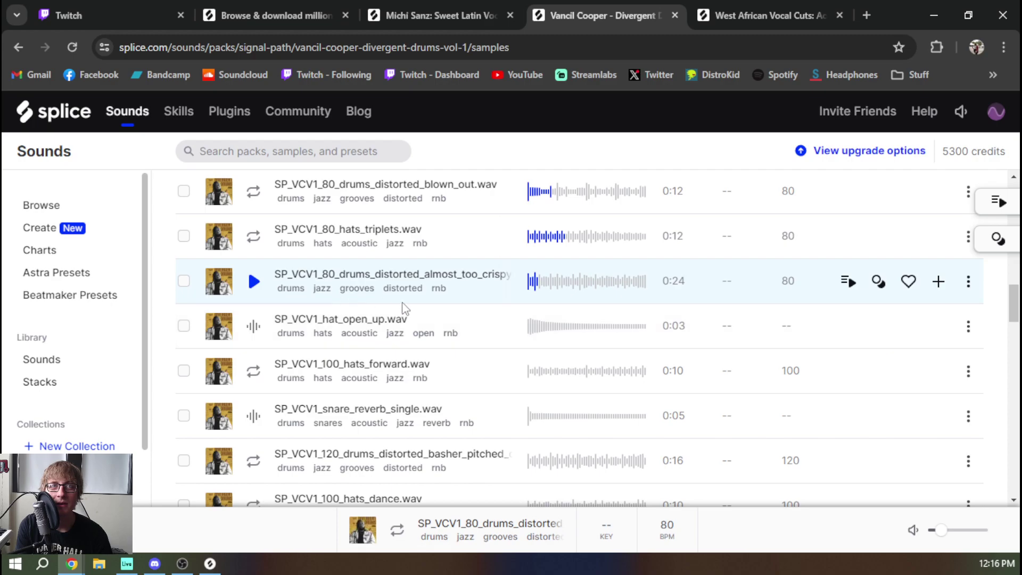
scroll(399, 289, up, 10)
scroll(478, 327, down, 4)
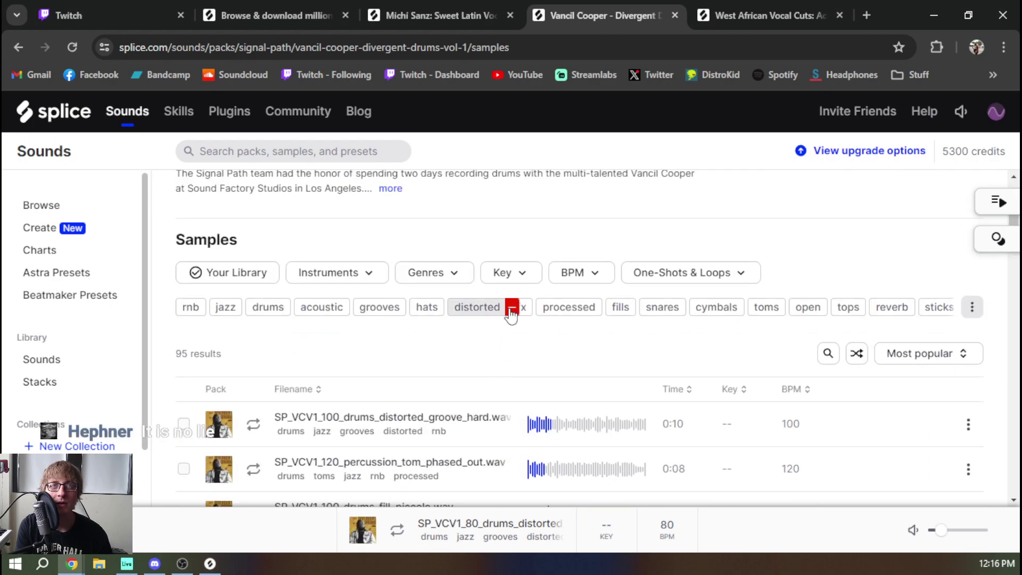
click(511, 311)
scroll(440, 322, down, 4)
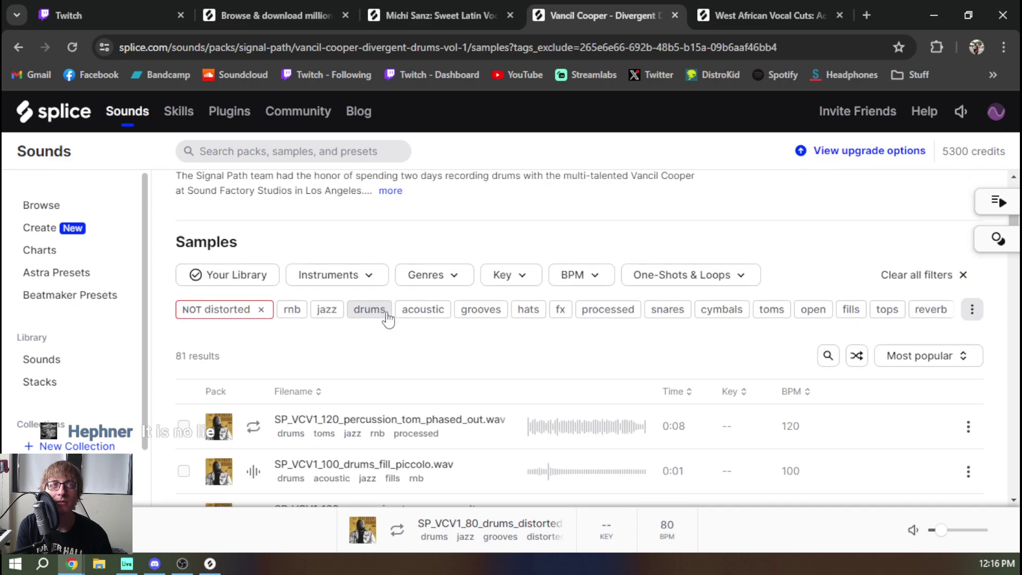
Preview the first eight non-distorted Divergent Drums samples, from SP_VCV1_120_percussion_tom_phased_out.wav through SP_VCV1_80_hats_triplets.wav.
scroll(389, 318, down, 4)
click(254, 220)
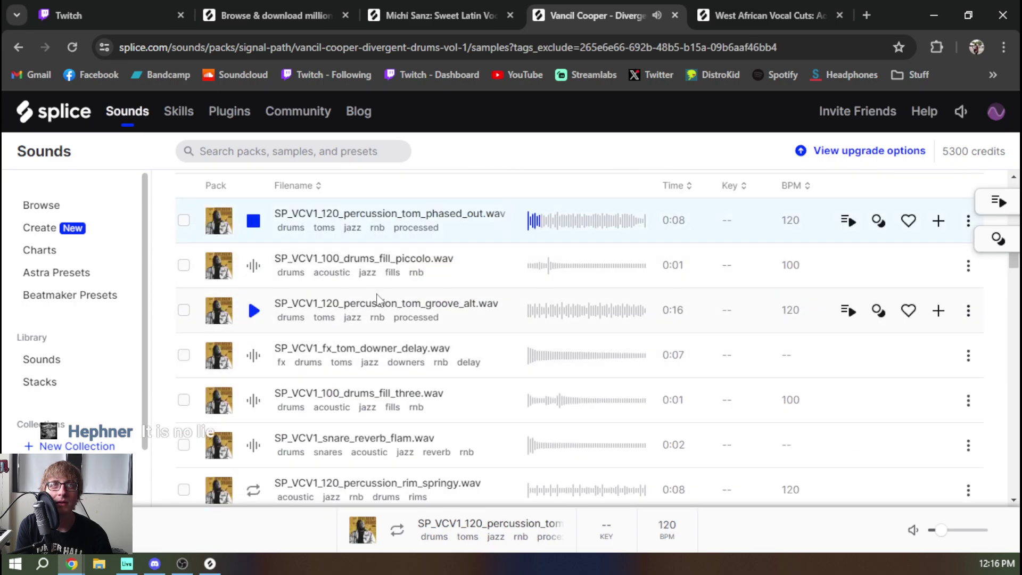
key(Down)
key(Down)
key(Down)
key(Down)
key(Down)
key(Down)
key(Down)
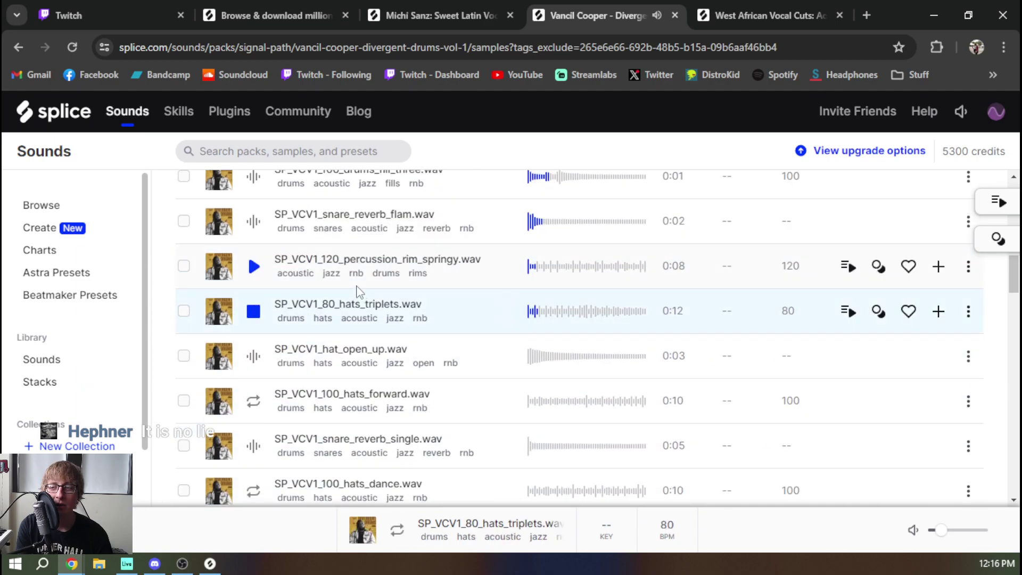
Preview the following Divergent Drums samples, from SP_VCV1_hat_open_up.wav through SP_VCV1_kick_hat_open_combo.wav.
key(Down)
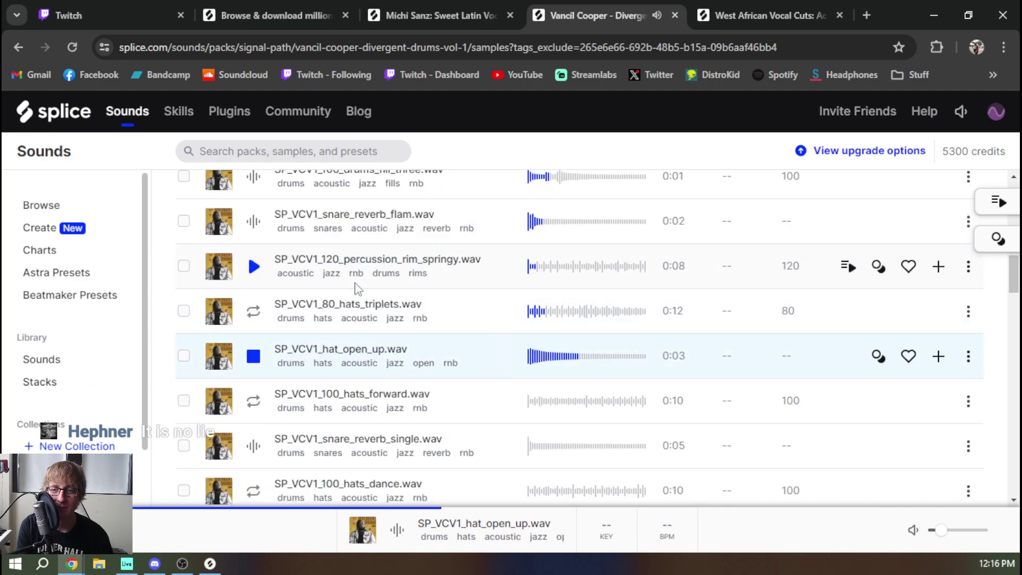
key(Down)
key(Down)
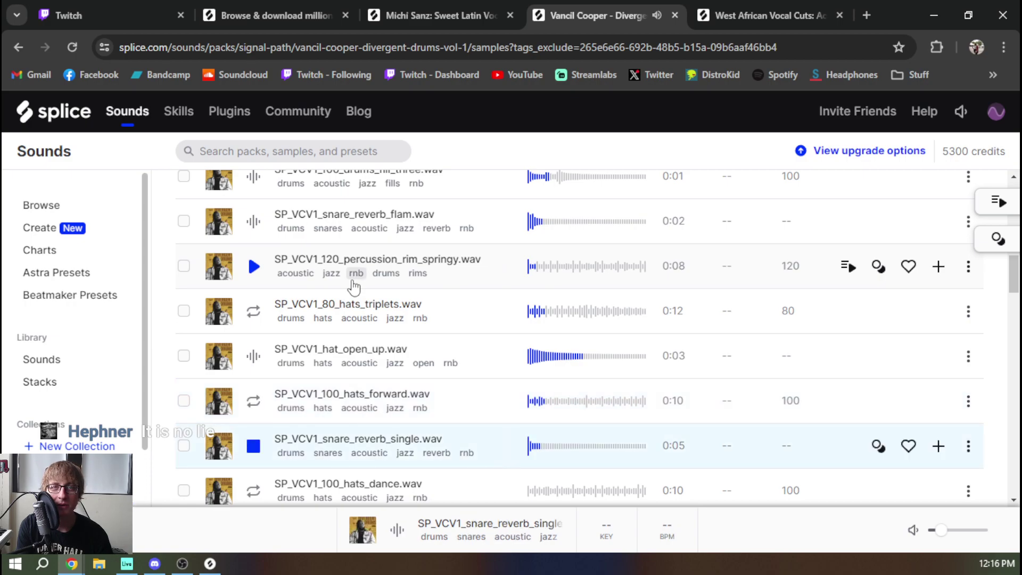
key(Down)
key(Down)
key(Down)
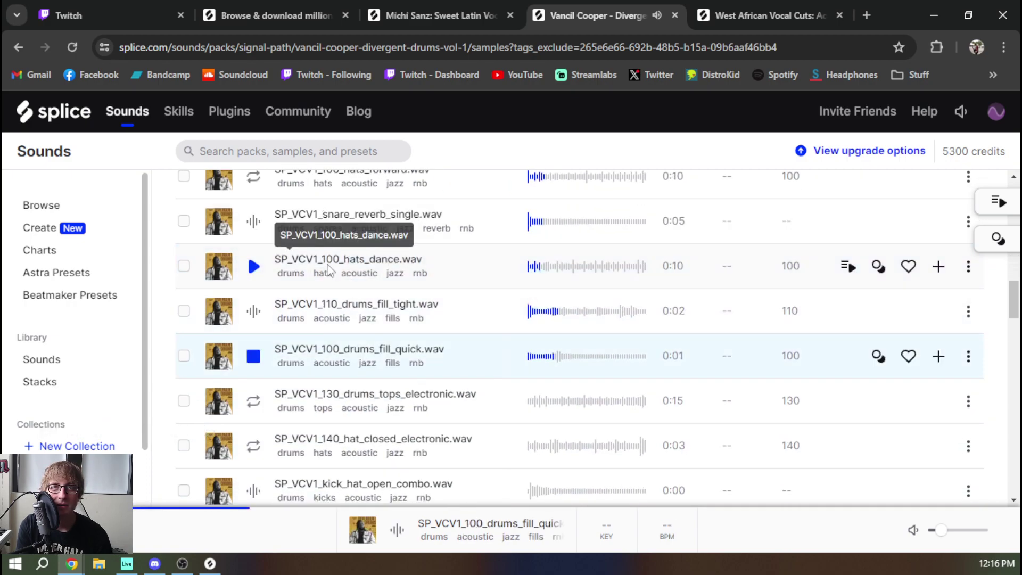
key(Down)
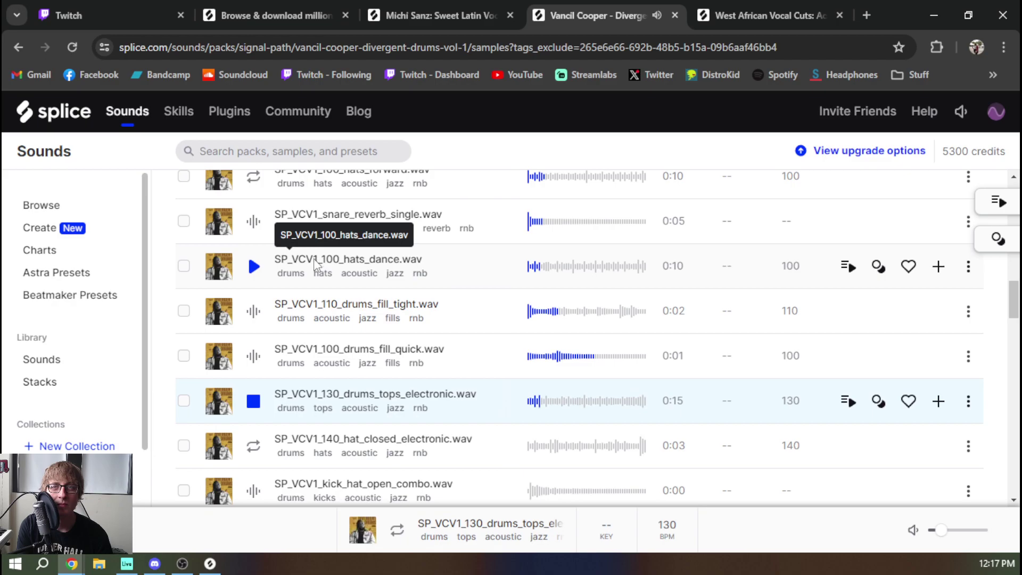
key(Down)
key(Down)
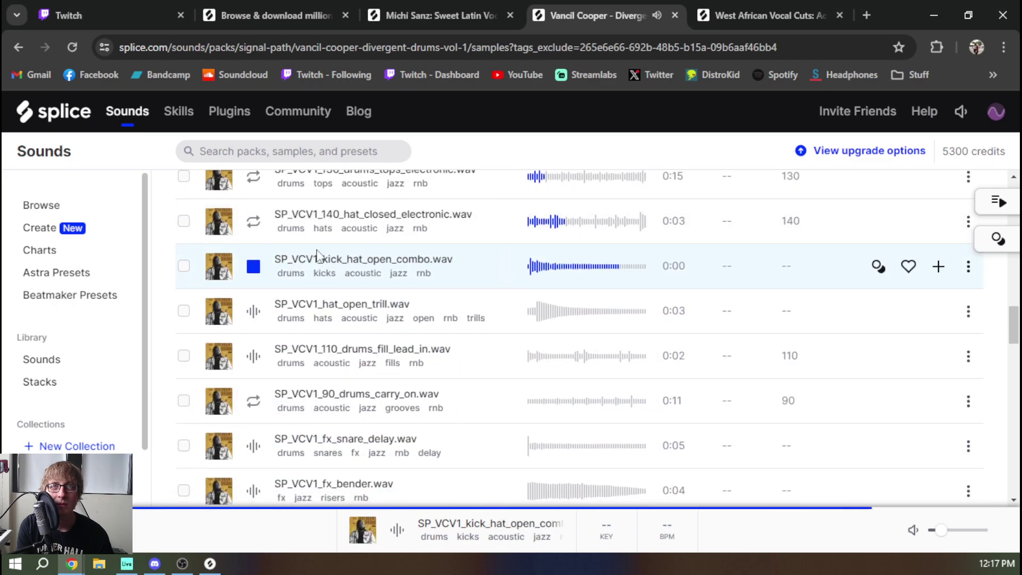
Close the Divergent Drums and West African Vocal Cuts packs and bring up the Michi Sanz Sweet Latin Vocals sample list.
middle_click(540, 20)
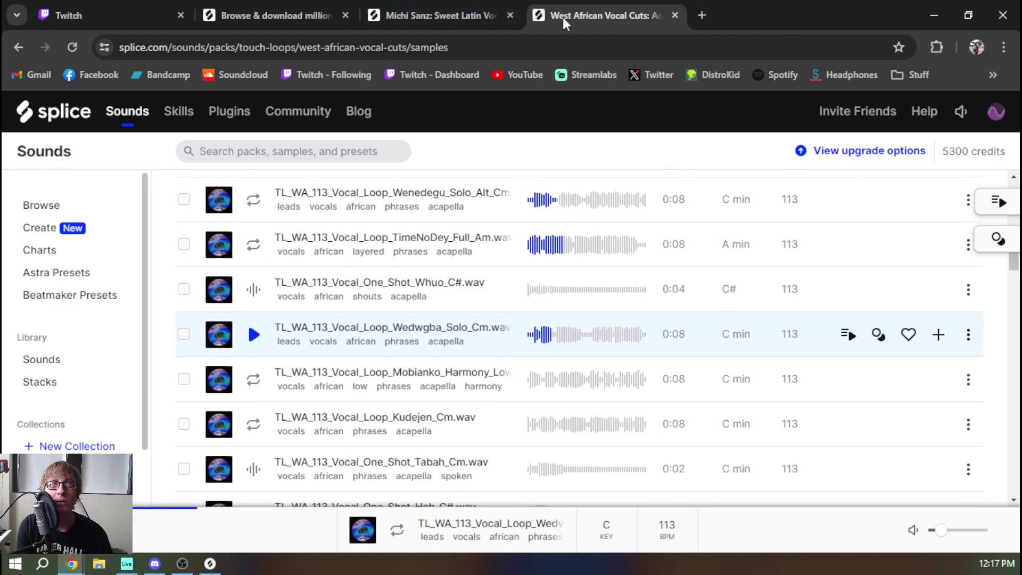
middle_click(540, 19)
scroll(519, 160, down, 4)
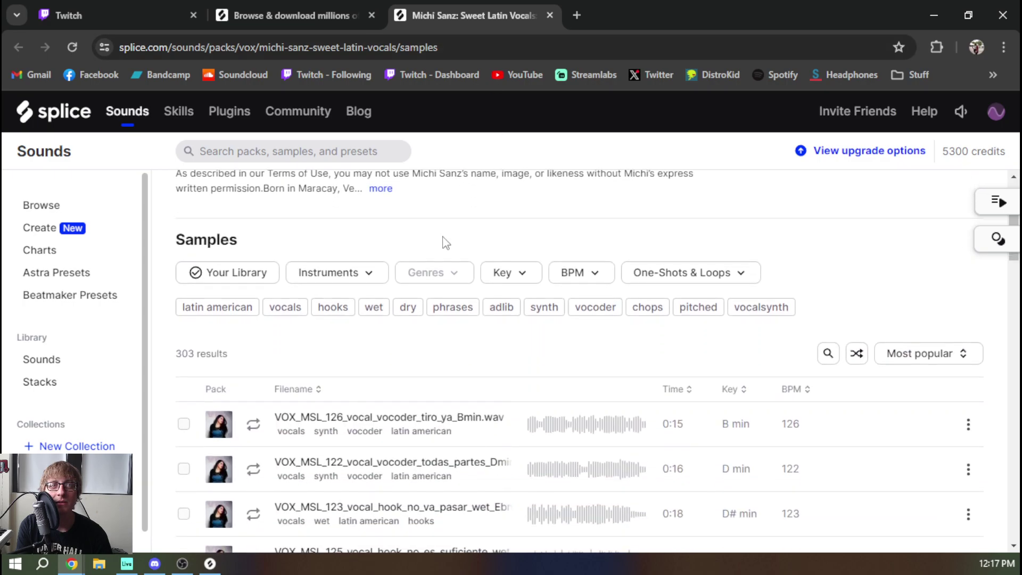
scroll(275, 299, down, 1)
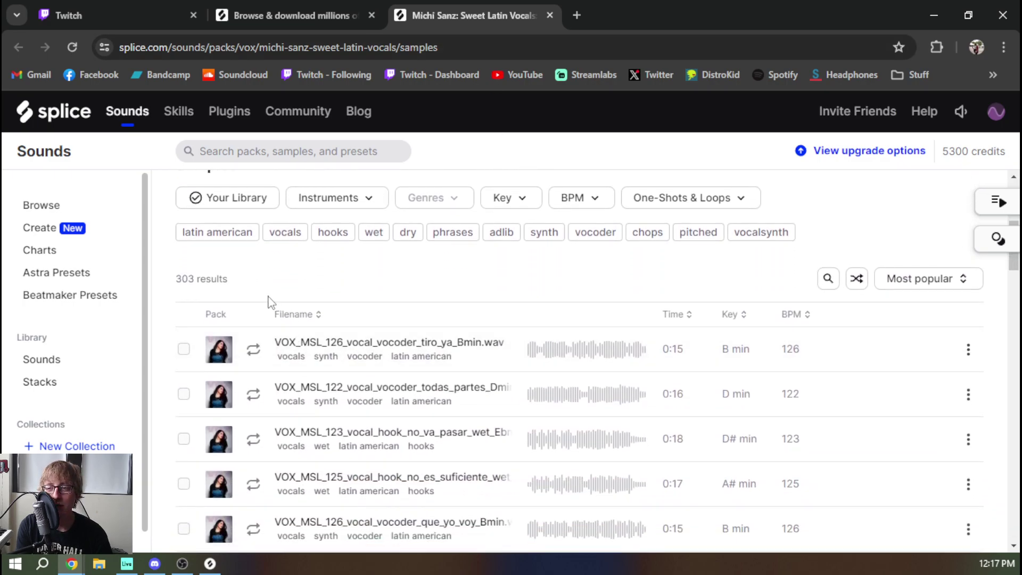
Preview the first three Michi Sanz samples, from VOX_MSL_126_vocal_vocoder_tiro_ya_Bmin.wav through the no_va_pasar wet hook, and stop playback.
click(254, 349)
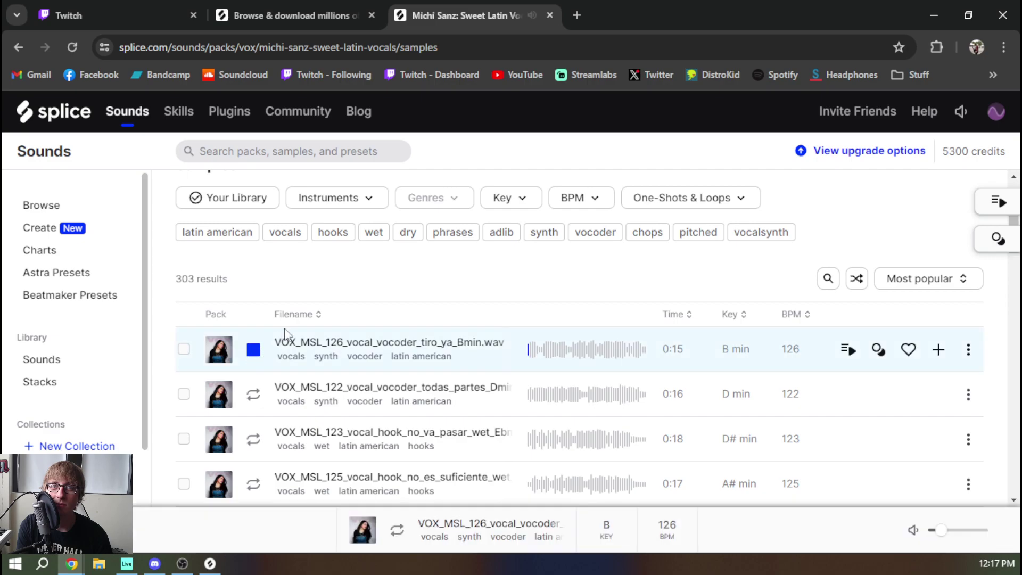
scroll(298, 298, down, 4)
scroll(300, 300, up, 2)
scroll(297, 296, up, 2)
key(Down)
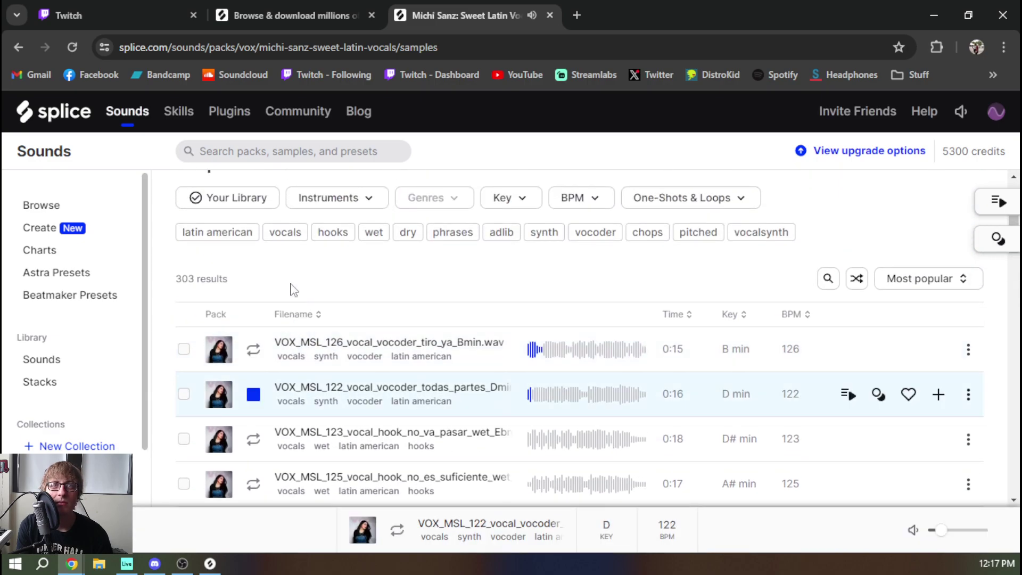
key(Down)
scroll(288, 286, down, 2)
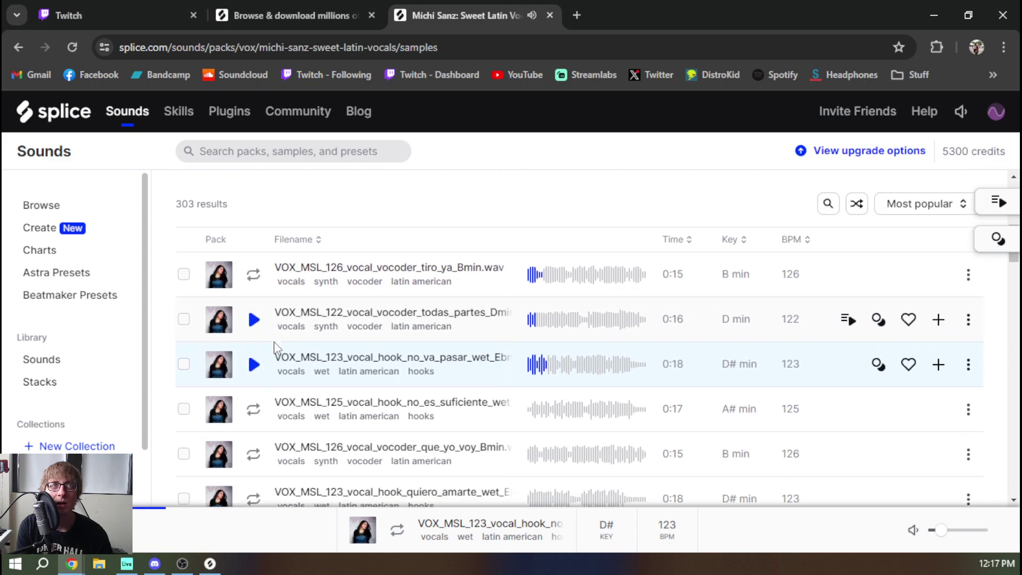
Filter the Michi Sanz samples by the dry tag and preview the first three, through the ven_aqui phrase.
scroll(274, 353, up, 4)
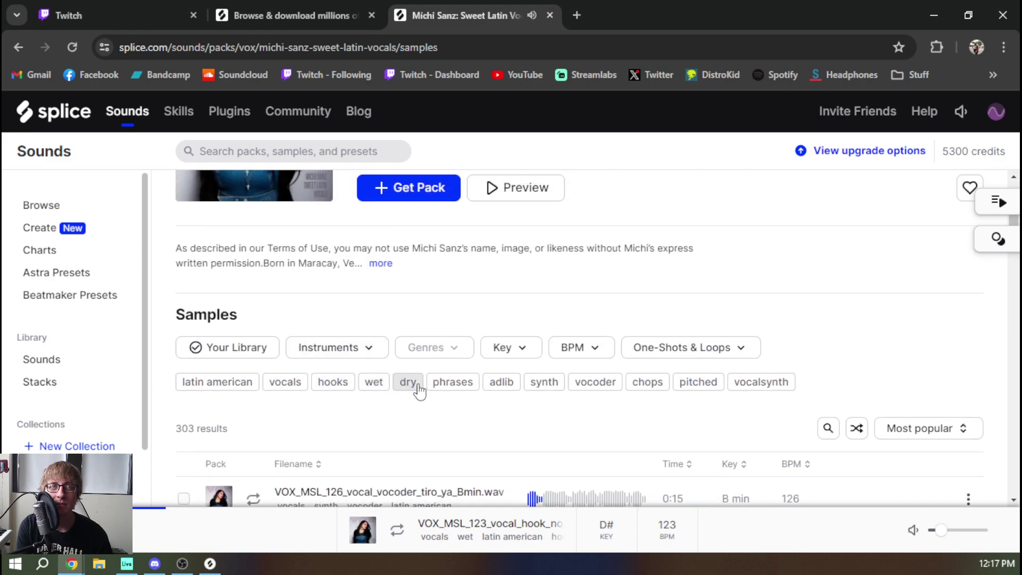
click(407, 384)
scroll(342, 383, down, 7)
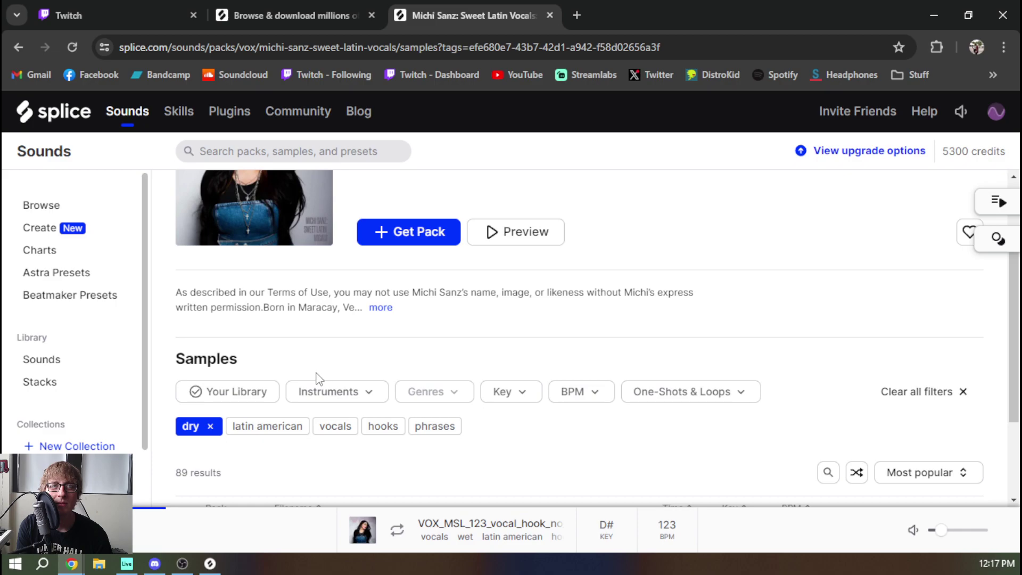
click(253, 219)
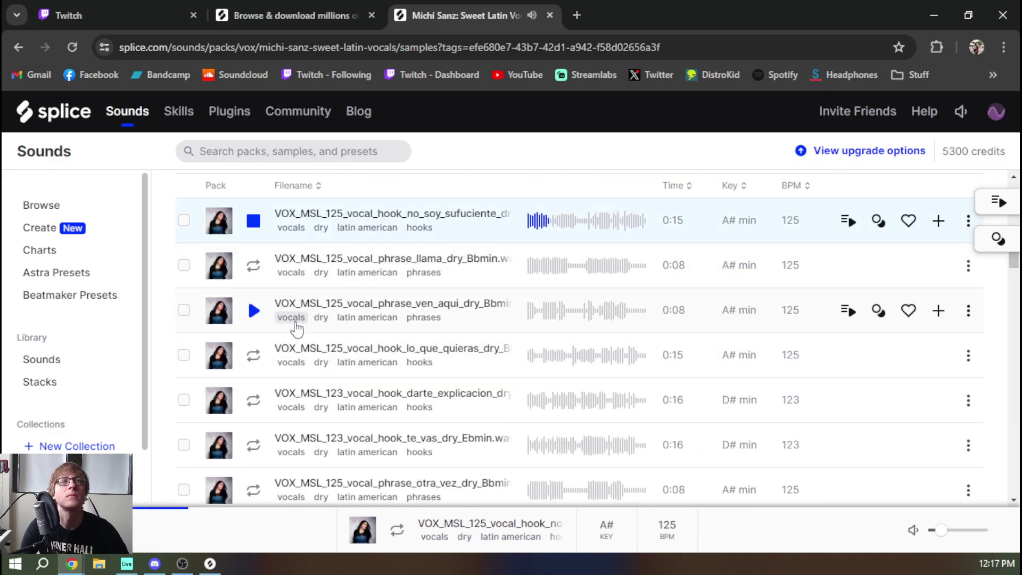
key(Down)
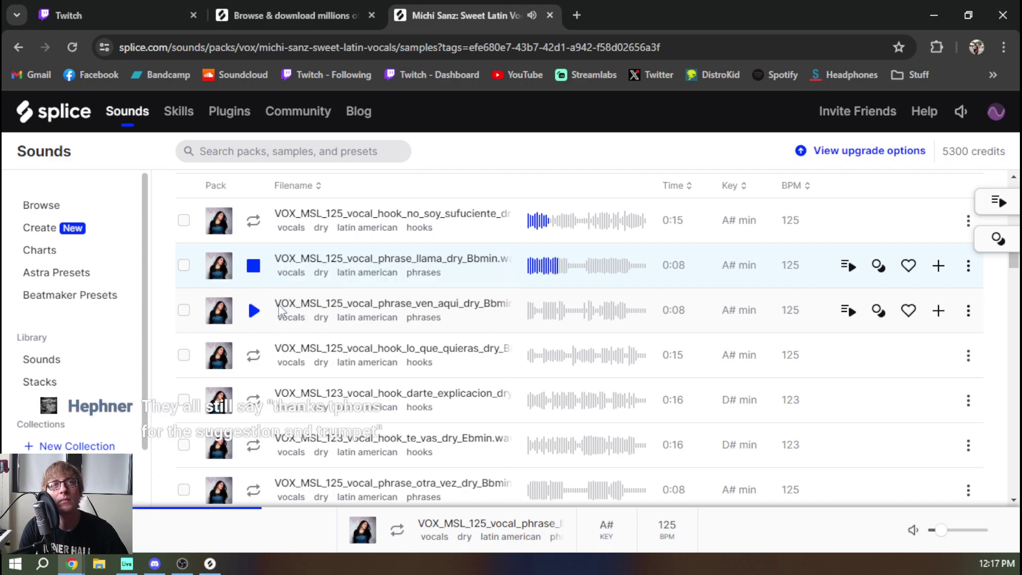
key(Down)
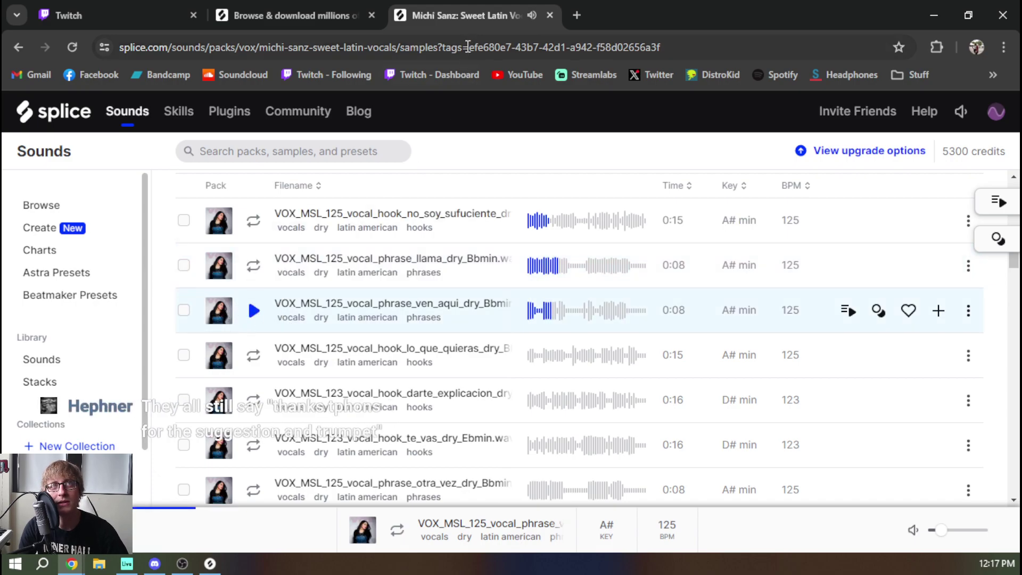
Close the Michi Sanz pack and open Modern Rock Drums from What's New This Week in a separate tab, keeping the browse page in view.
middle_click(469, 18)
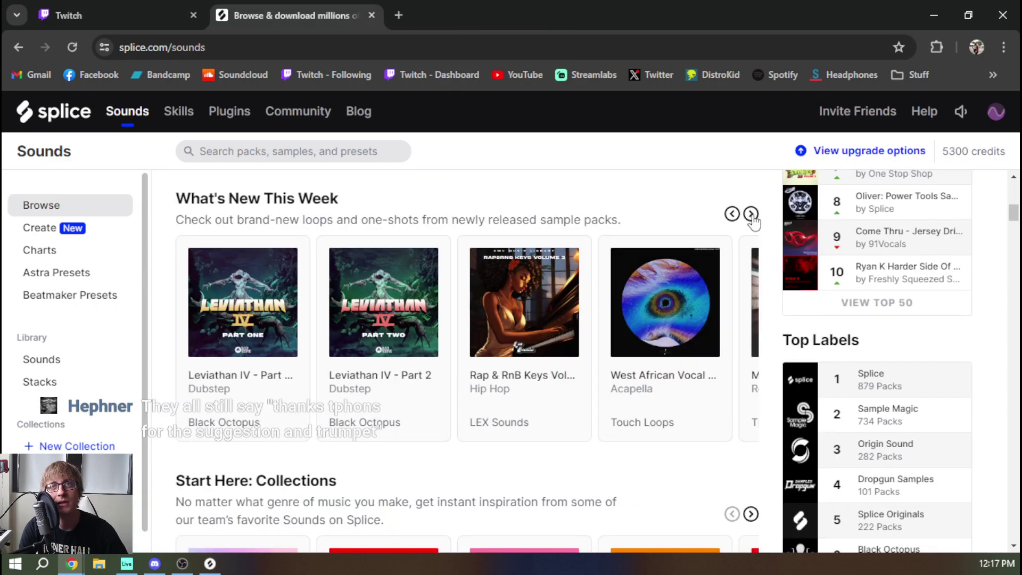
click(751, 215)
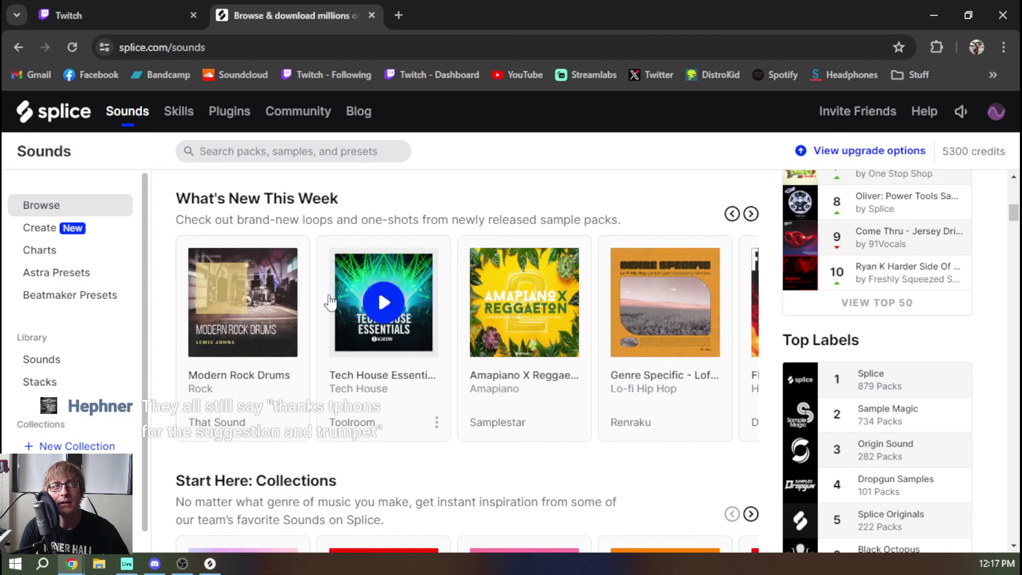
middle_click(279, 358)
click(485, 17)
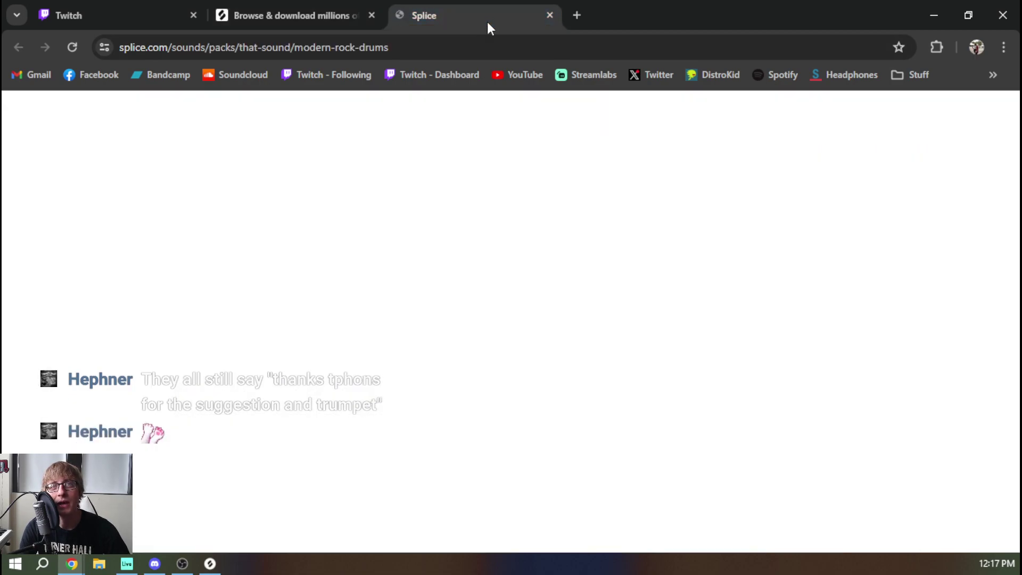
click(321, 18)
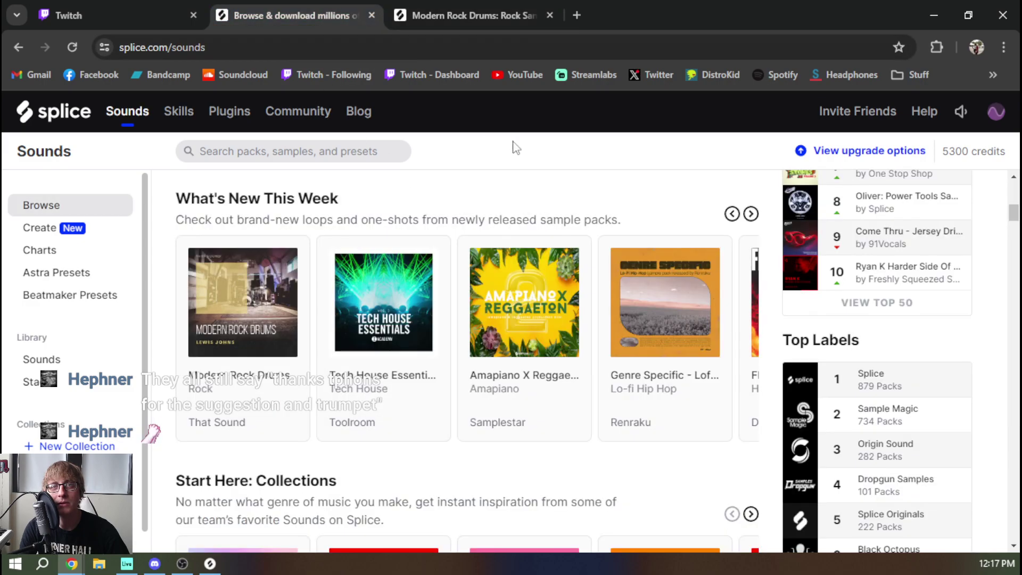
Open the Genre Specific - Lofi Hiphop pack and preview its first six samples, from RKU_GSL_88_Drum_Loop_Full_Stumble.wav through RKU_GSL_80_One_Shot_Fill_Crust.wav.
click(703, 388)
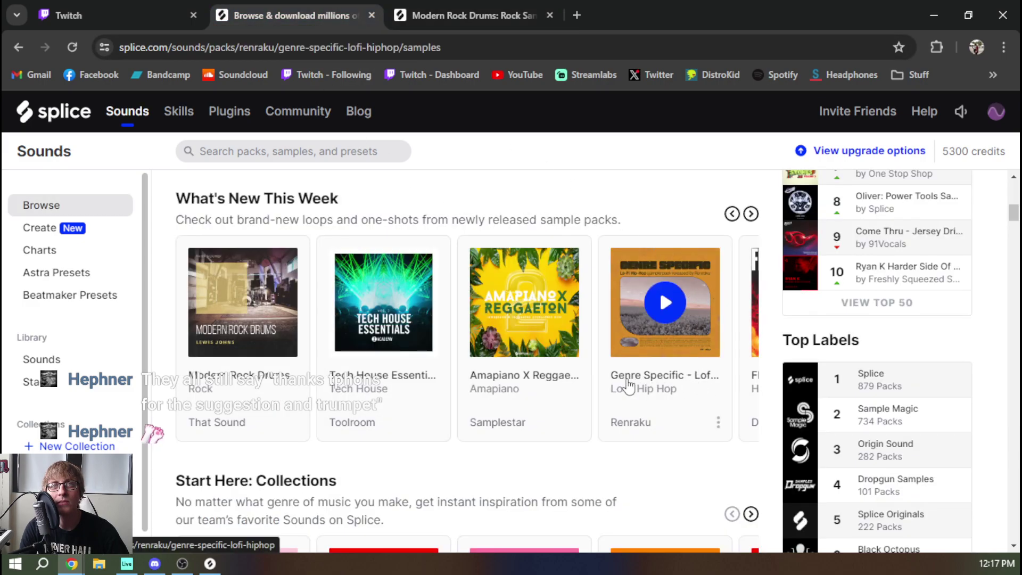
scroll(264, 326, down, 2)
scroll(264, 326, down, 6)
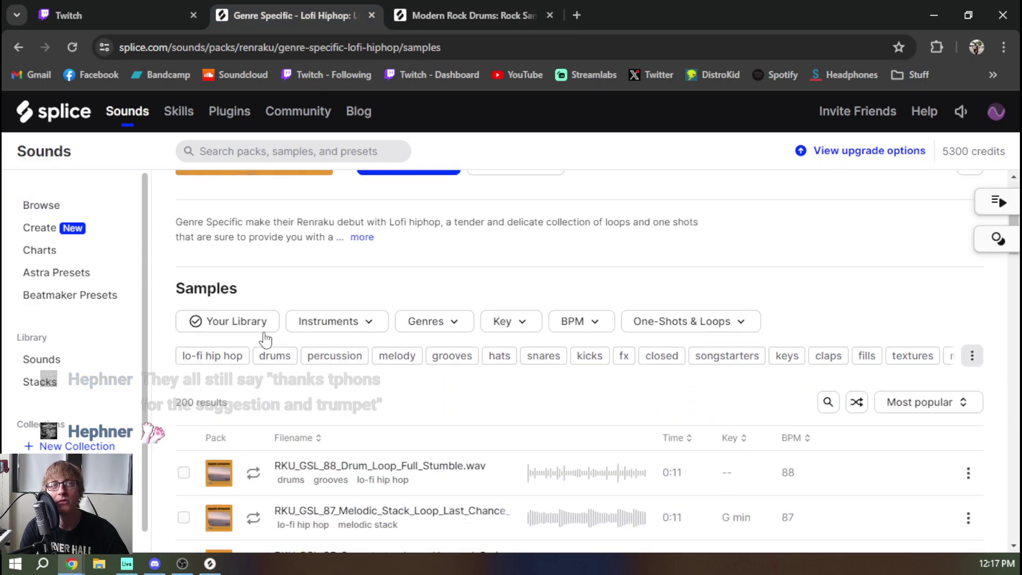
click(254, 199)
key(Down)
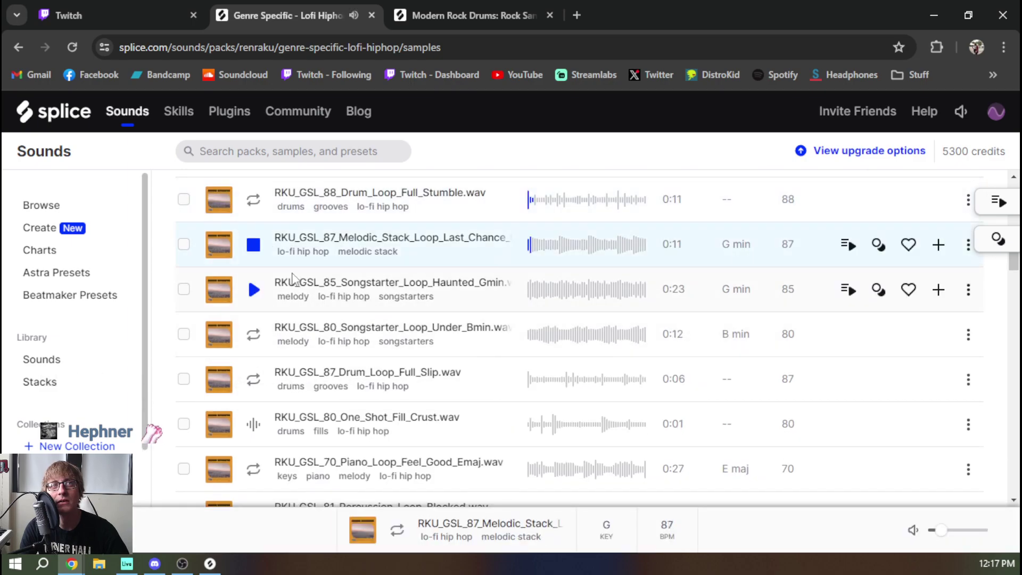
key(Down)
key(Down)
key(Down)
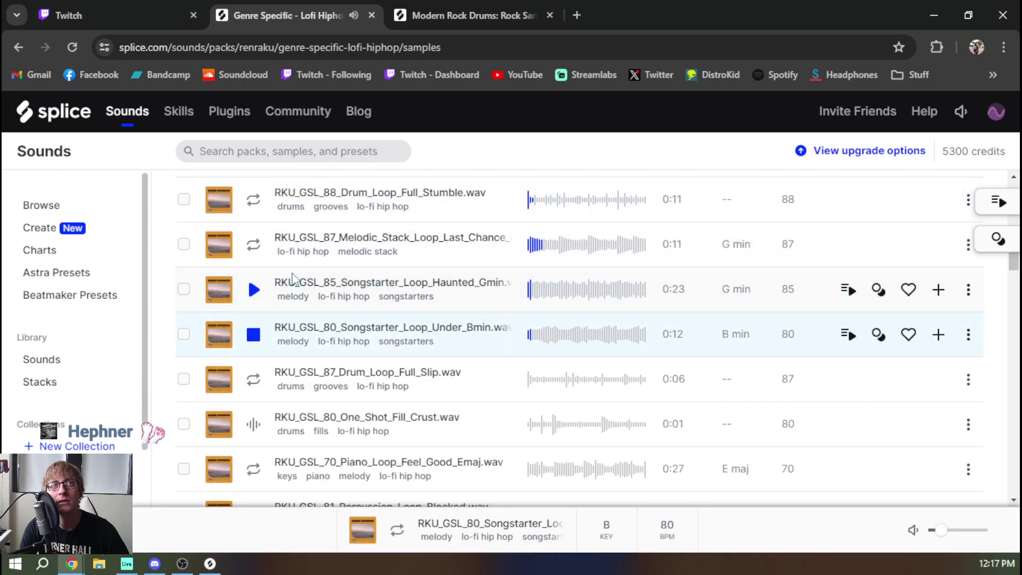
key(Down)
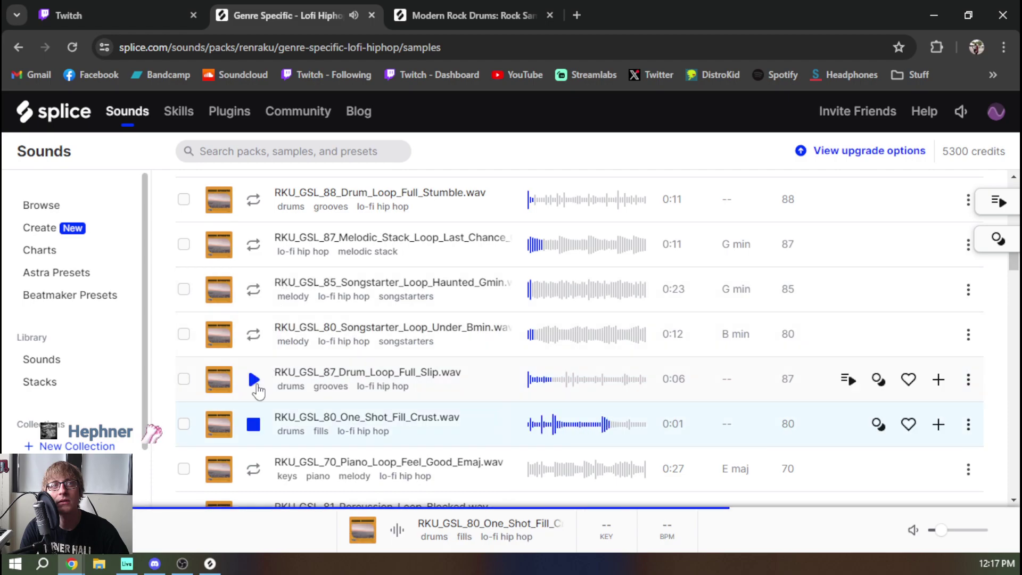
click(258, 435)
Filter the Genre Specific - Lofi Hiphop samples by the kicks tag.
scroll(319, 426, up, 8)
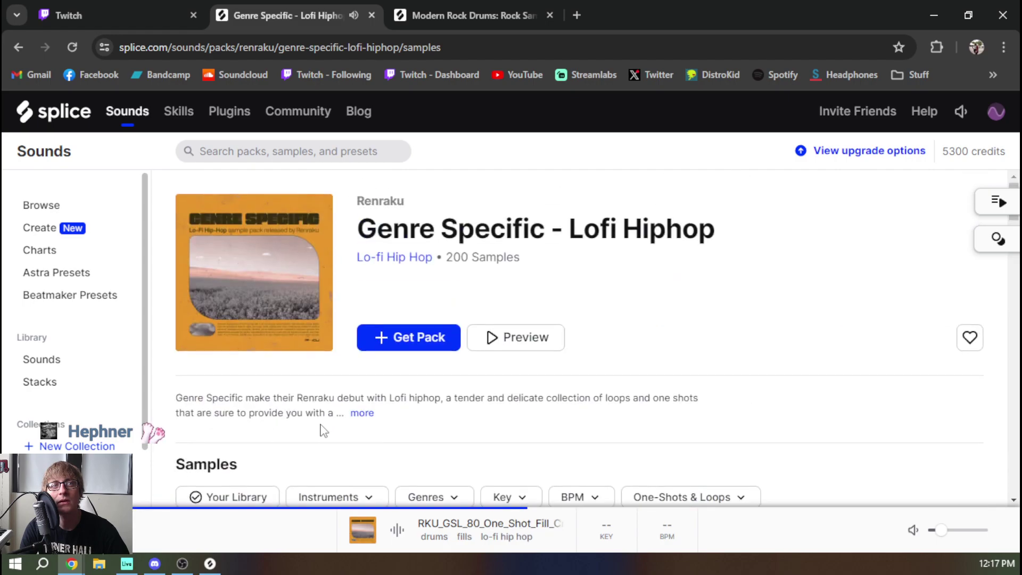
scroll(326, 427, down, 3)
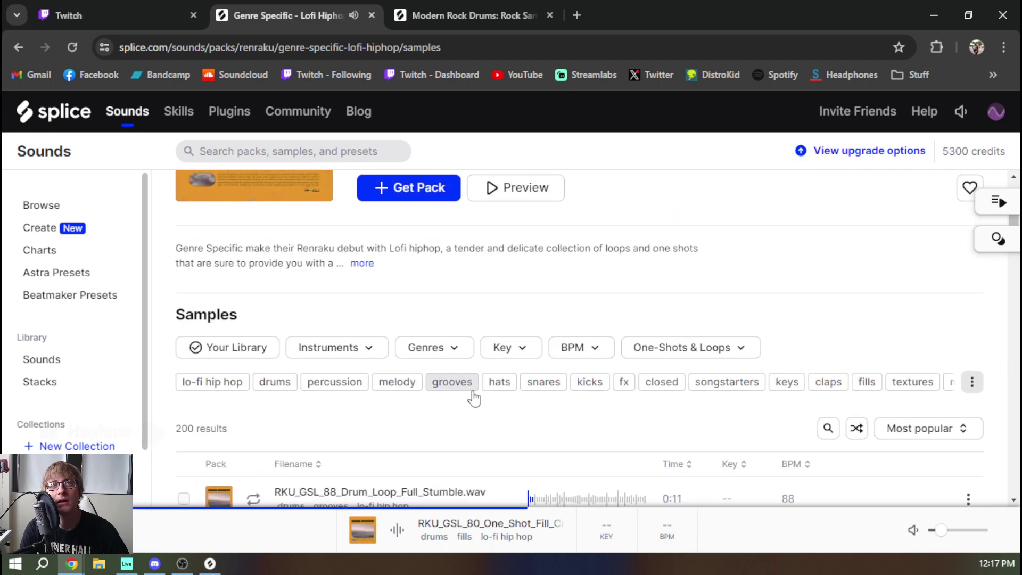
click(585, 383)
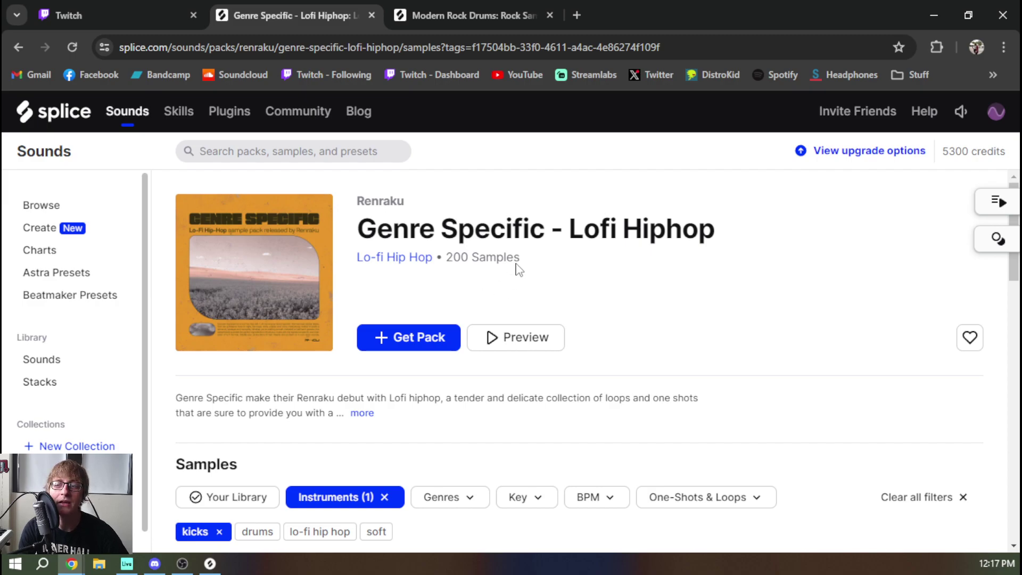
Open the Slamhaus Bandcamp page in a new tab and bring up the track list of Tunesday, Vol. 32.
click(576, 15)
click(175, 75)
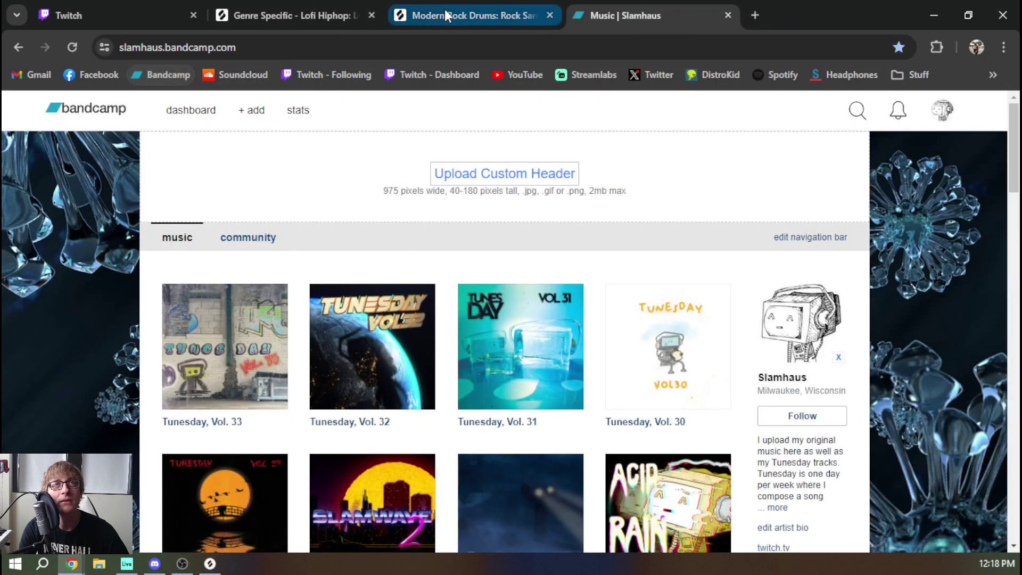
click(400, 356)
scroll(361, 365, down, 5)
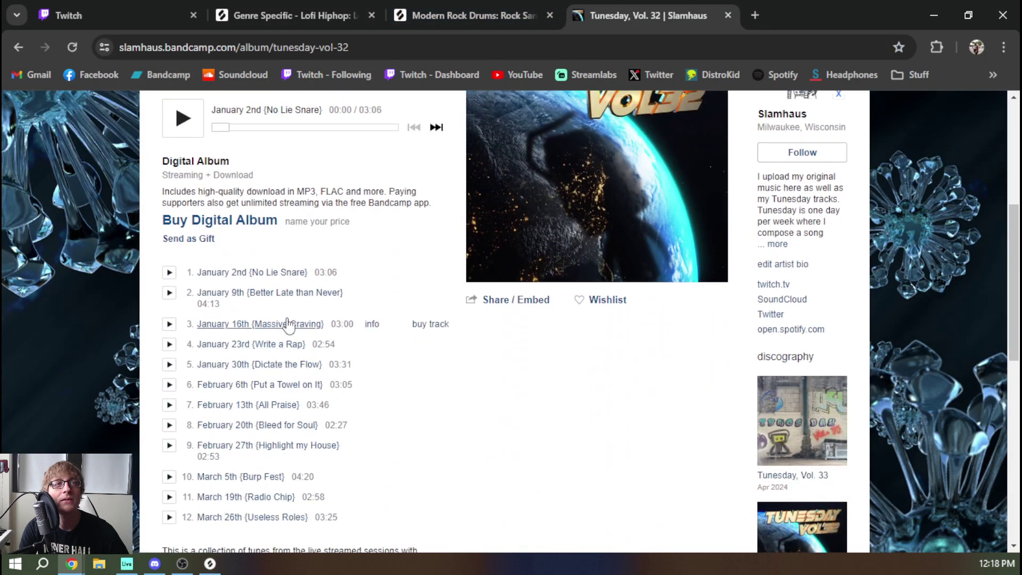
Check the details of the track January 2nd {No Lie Snare}, return to the album, and close the Bandcamp page.
click(299, 273)
scroll(411, 314, down, 4)
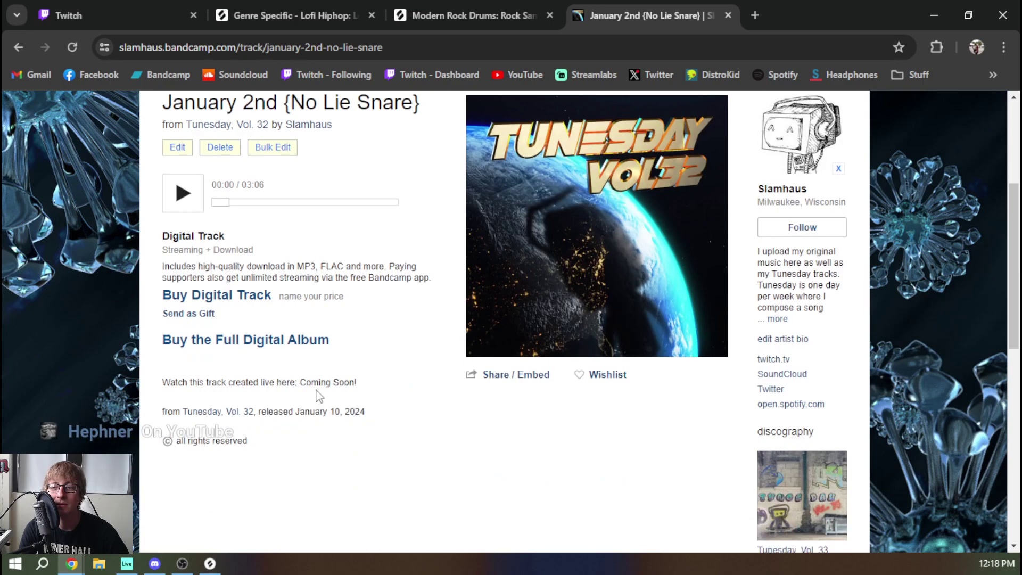
click(25, 45)
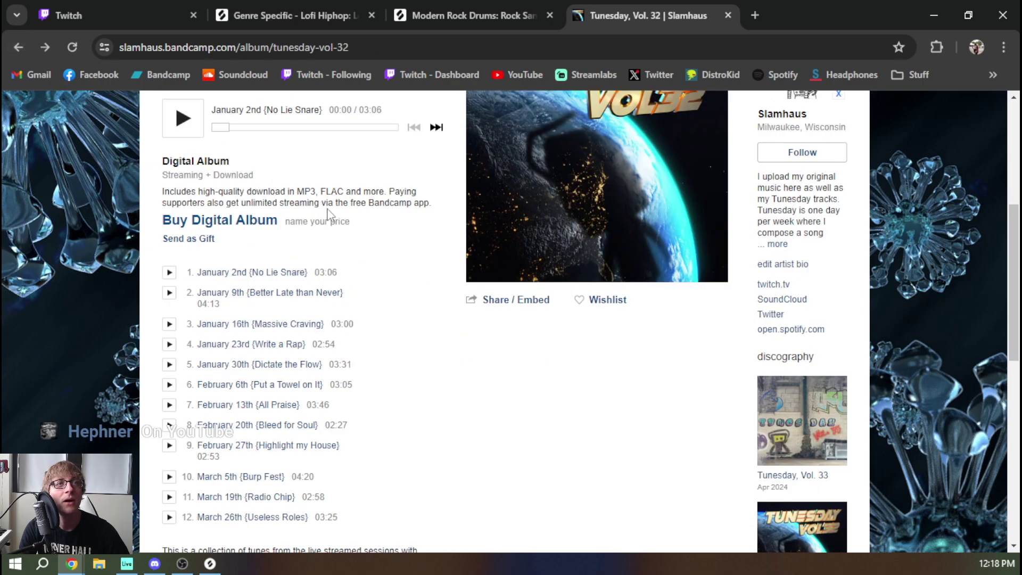
middle_click(627, 17)
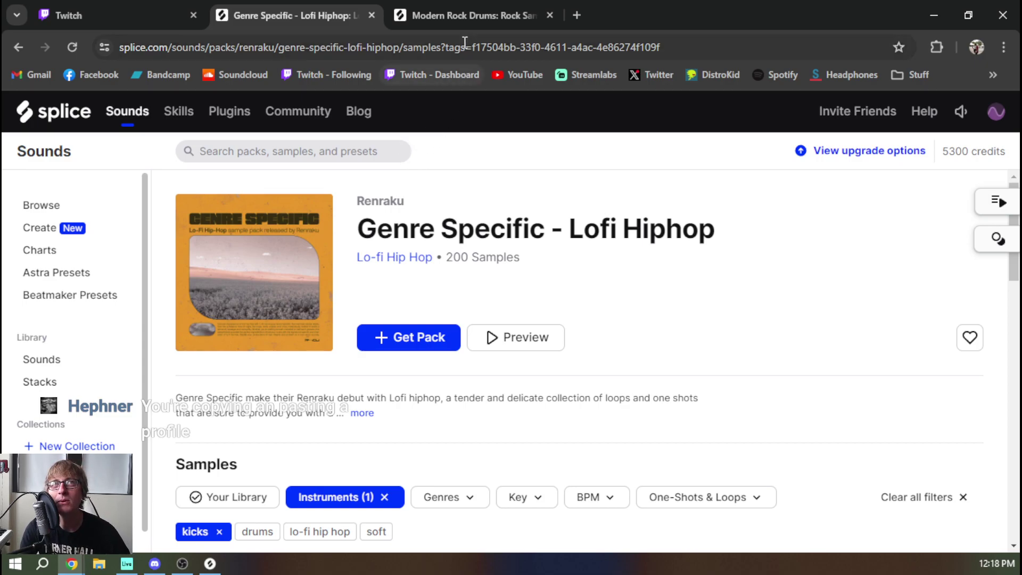
mouse_move(465, 17)
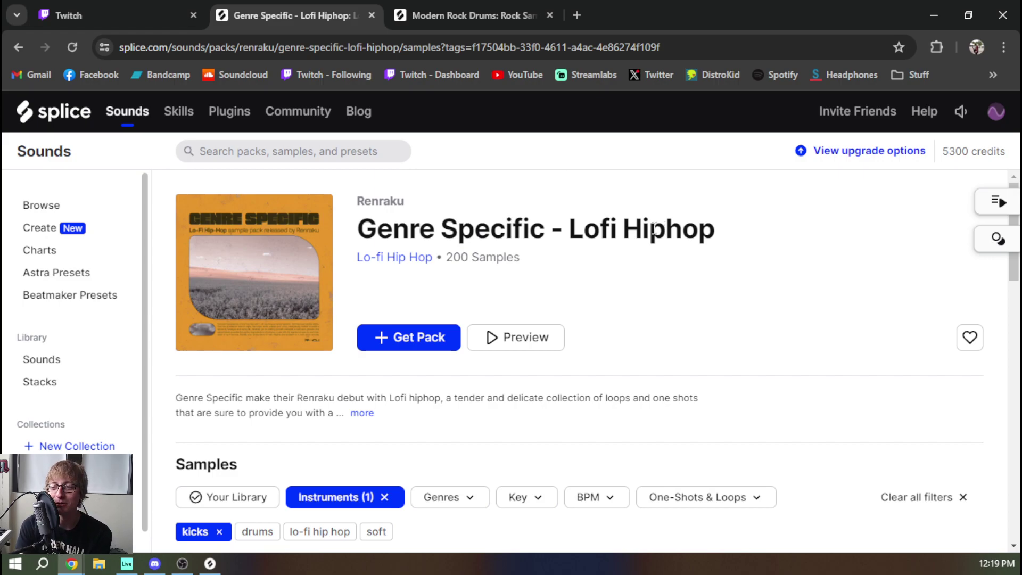
scroll(654, 230, down, 1)
scroll(628, 222, down, 1)
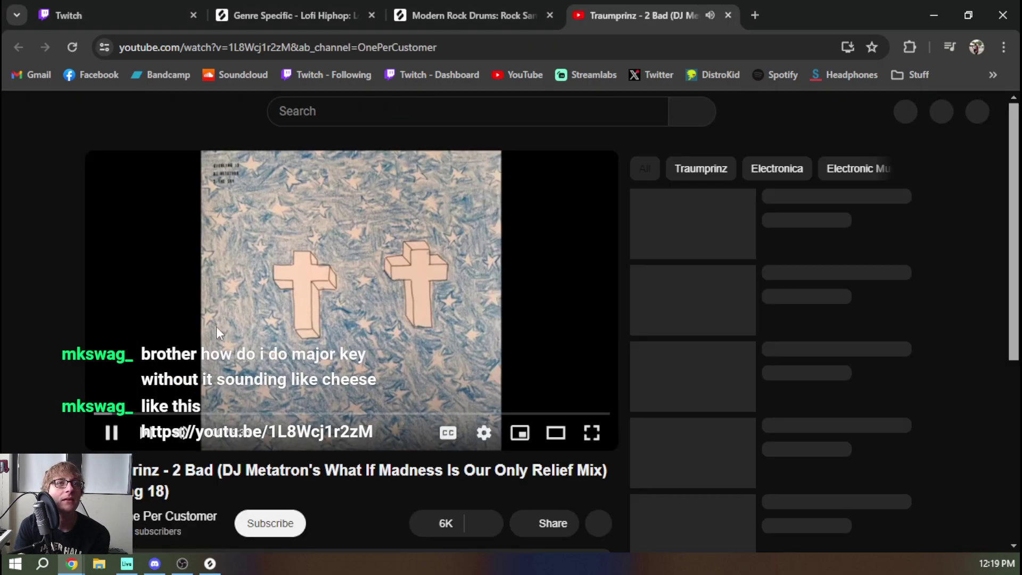
Pause the Traumprinz - 2 Bad video on YouTube, check its title and description, and close its page.
click(193, 337)
scroll(287, 394, down, 3)
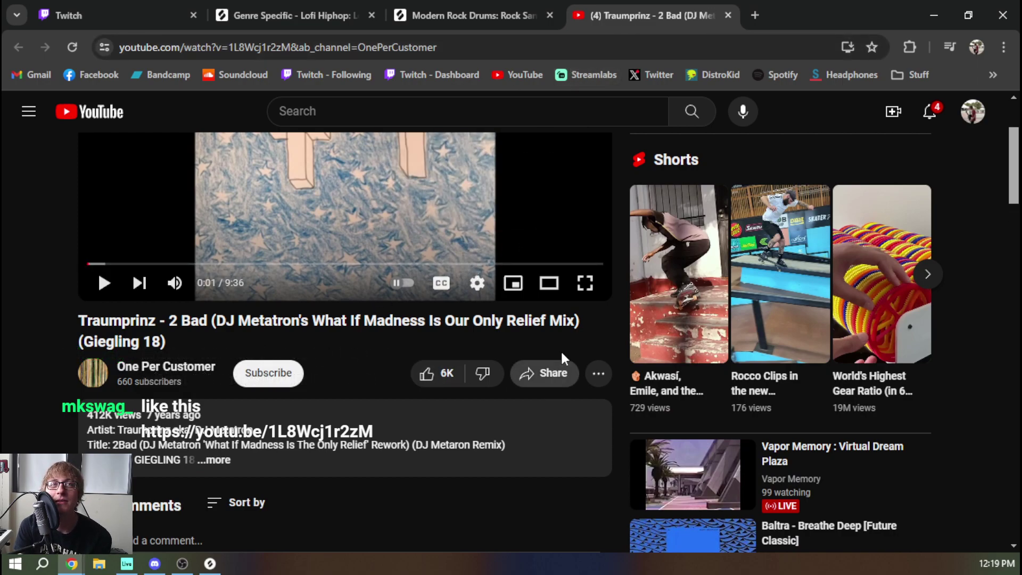
middle_click(659, 9)
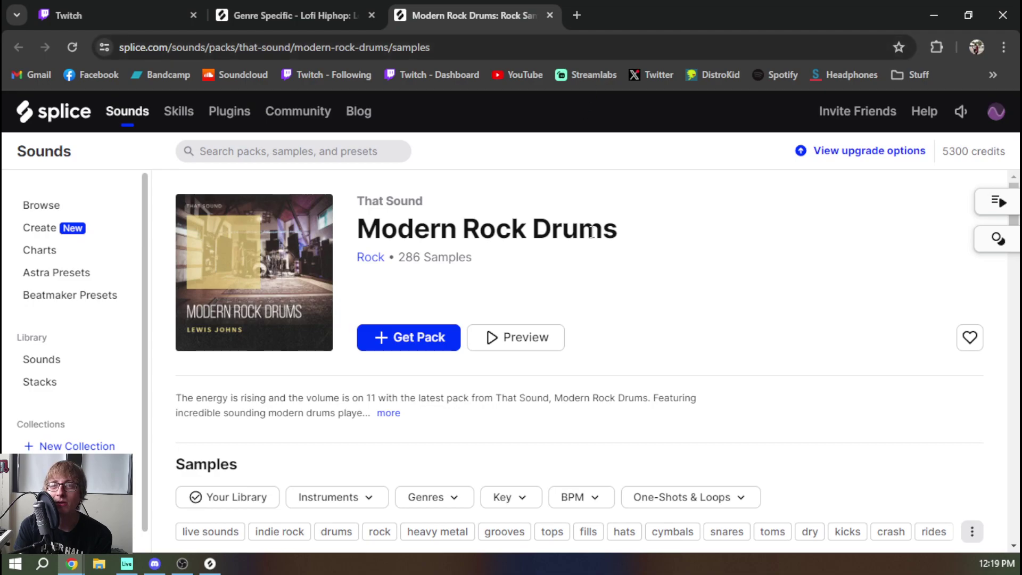
Preview the most popular samples of the Modern Rock Drums pack, from TS_MRD_kick_rock.wav down to TS_MRD_kick_22_punch.wav.
scroll(251, 335, down, 3)
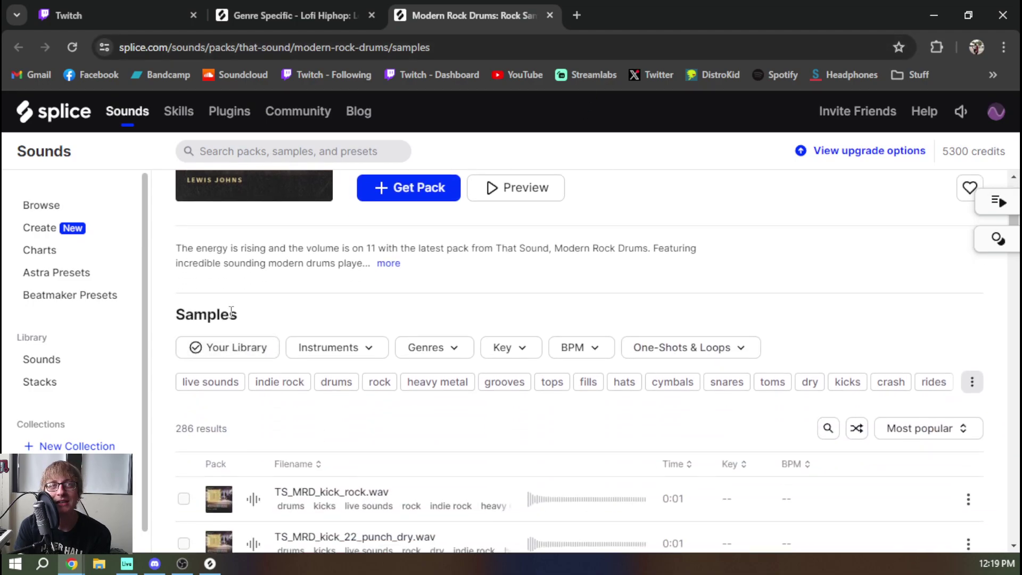
scroll(231, 311, down, 2)
click(252, 424)
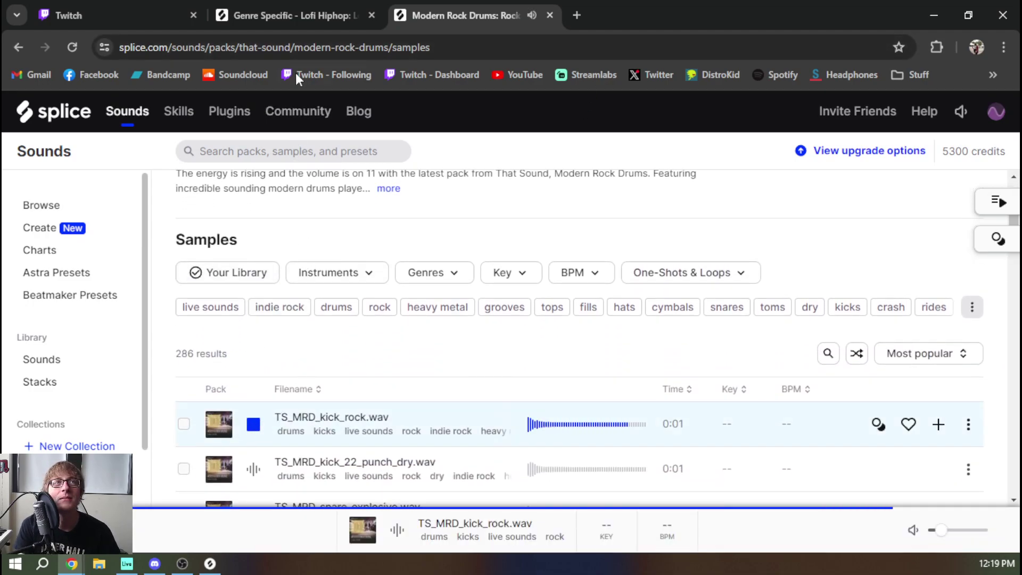
key(Down)
key(Down)
key(Down)
key(Down)
key(Down)
key(Down)
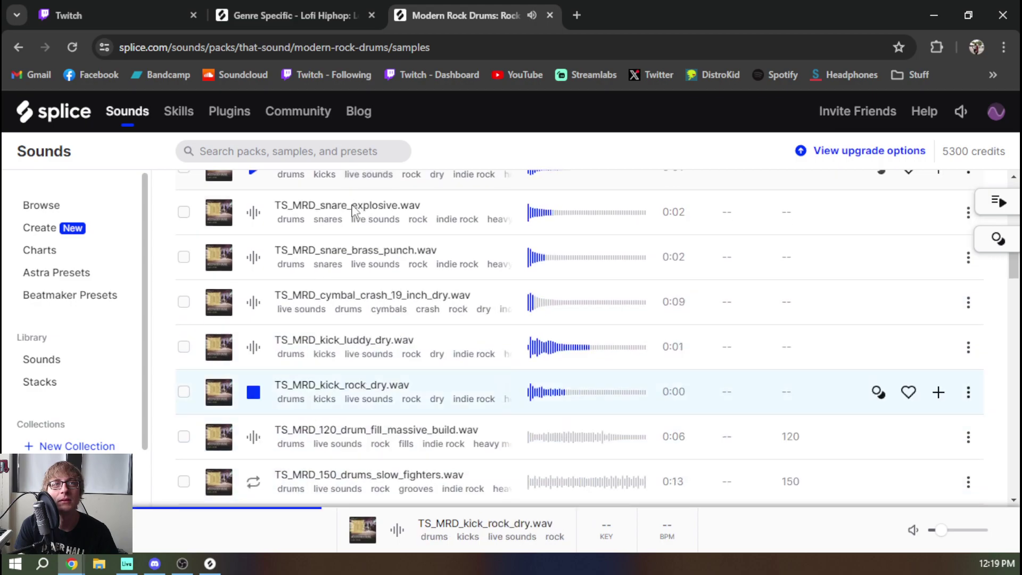
key(Down)
key(Down)
key(Down)
scroll(538, 288, up, 10)
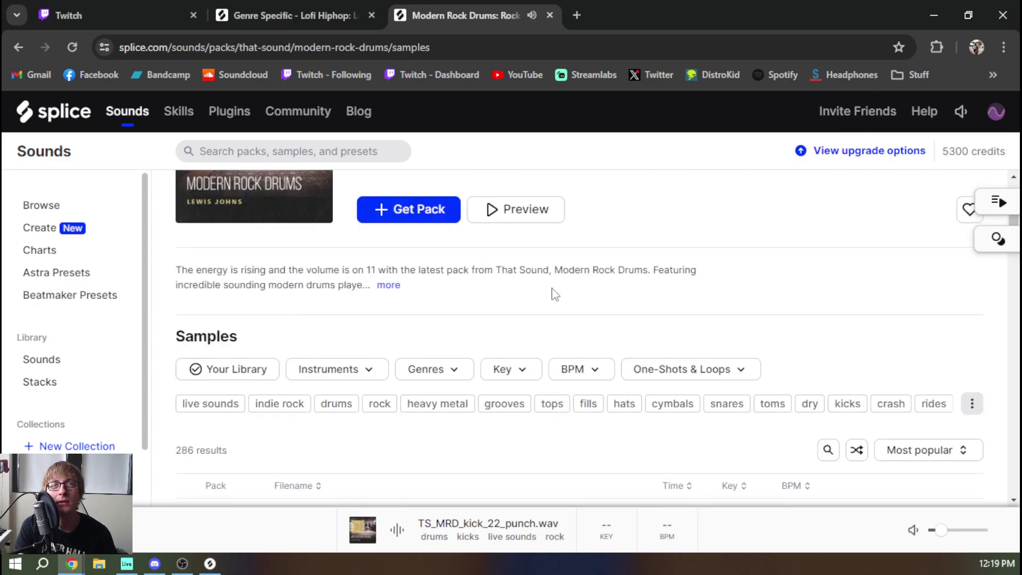
Mark the Modern Rock Drums pack as liked and close its page.
scroll(538, 287, up, 3)
click(961, 344)
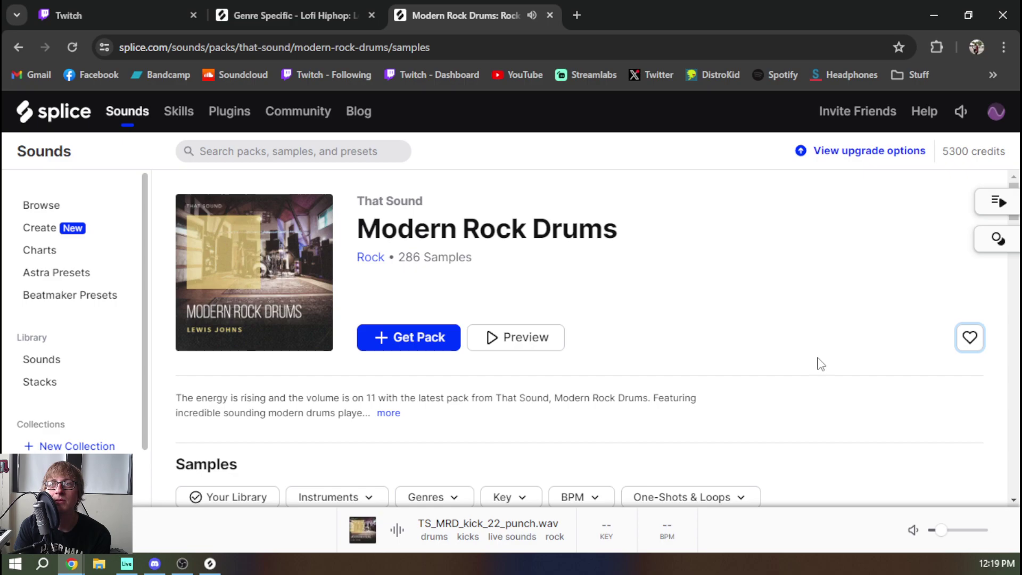
scroll(708, 286, down, 1)
scroll(707, 286, down, 2)
middle_click(452, 16)
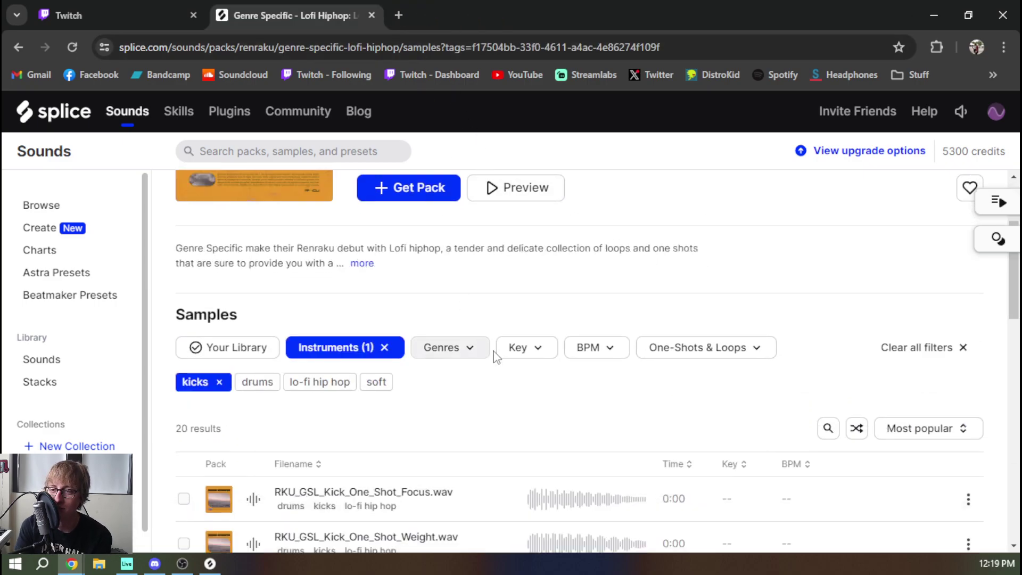
Preview the first seven kicks of the Lofi Hiphop pack, from RKU_GSL_Kick_One_Shot_Focus.wav through RKU_GSL_Kick_One_Shot_Top.wav.
scroll(513, 338, down, 4)
scroll(516, 330, down, 1)
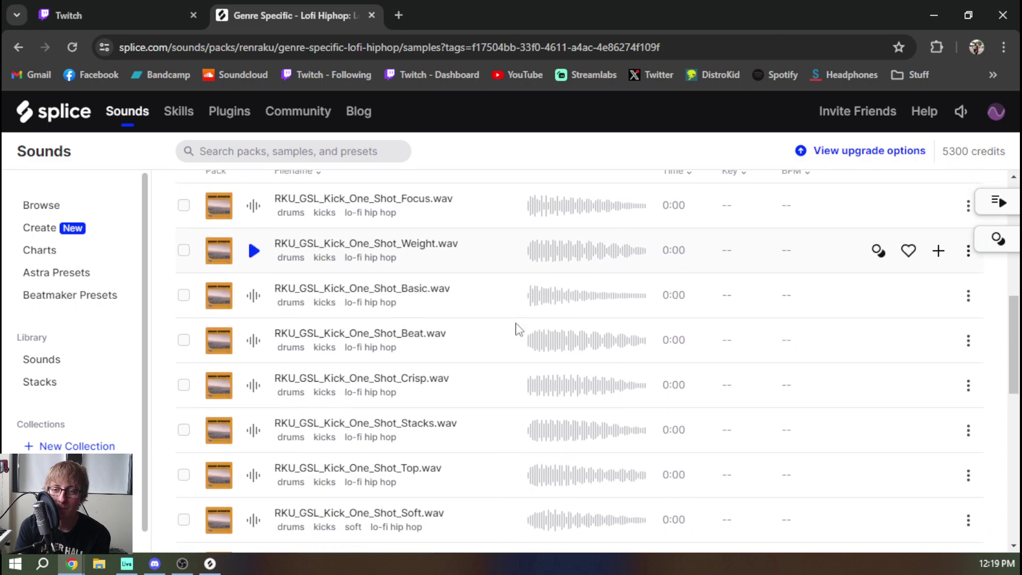
scroll(669, 336, up, 3)
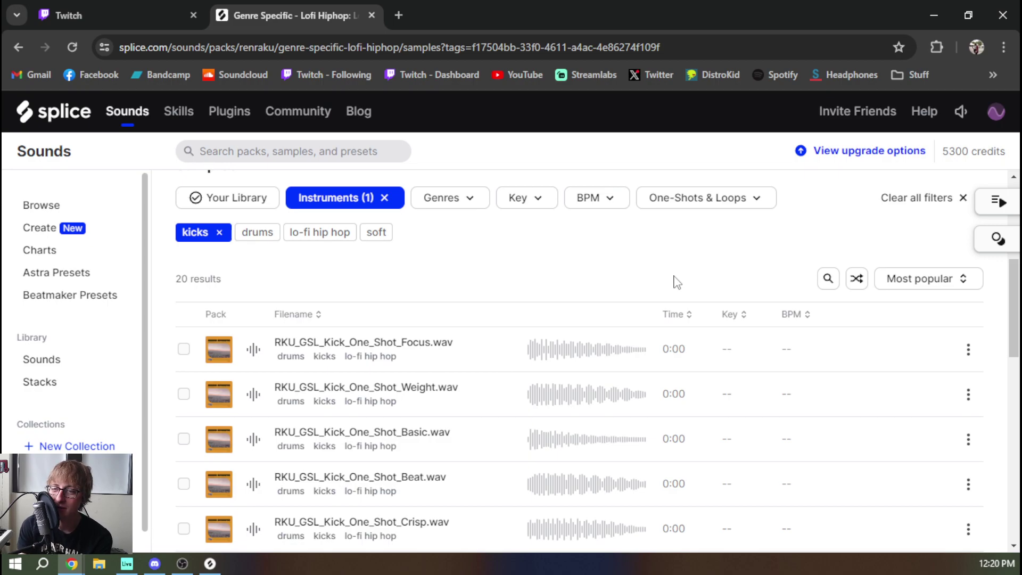
click(253, 350)
key(Down)
key(Down)
key(Down)
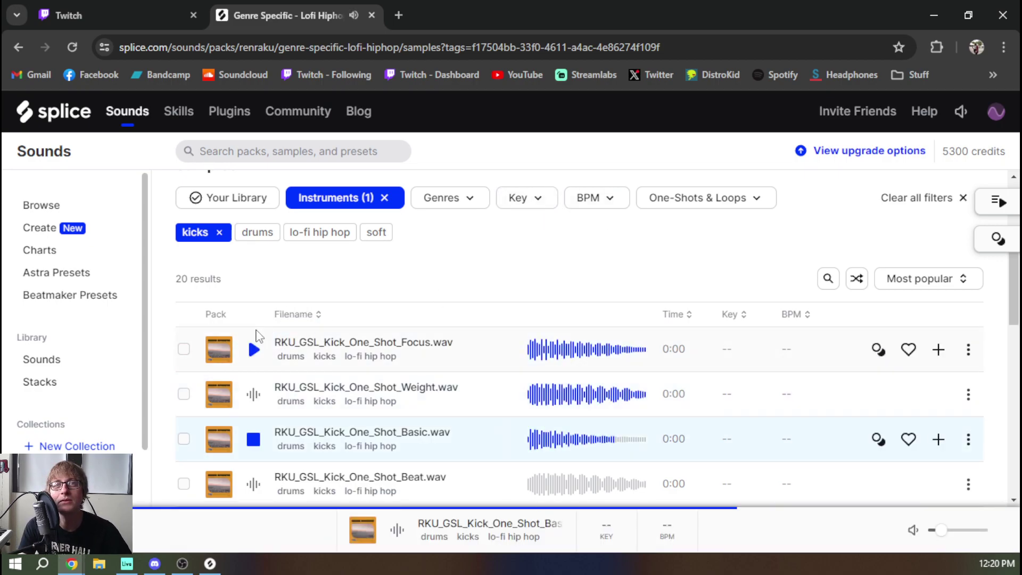
key(Down)
key(Down)
key(Down)
key(Down)
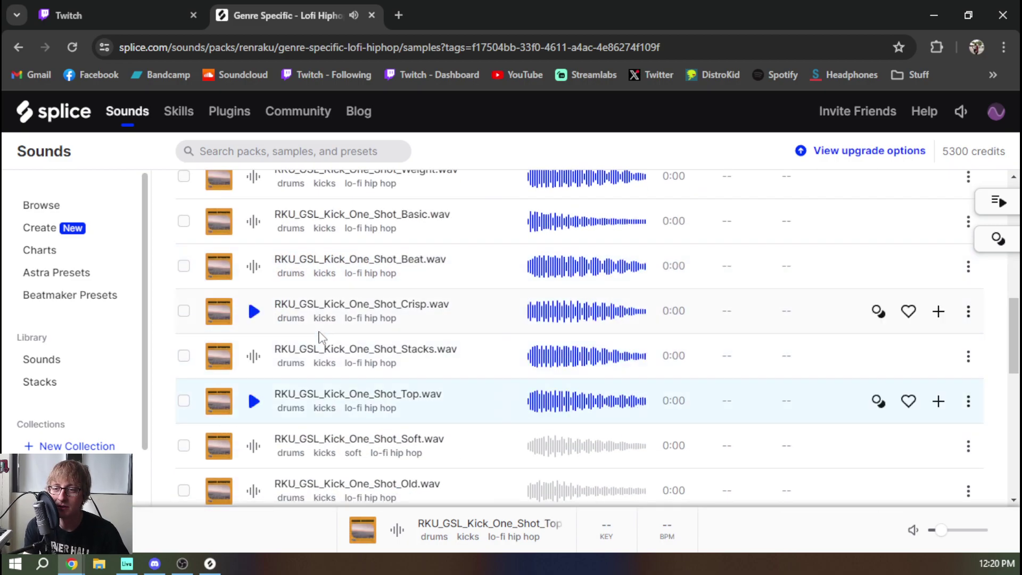
Preview the remaining kicks, from RKU_GSL_Kick_One_Shot_Soft.wav down to the end of the list.
key(Down)
key(Down)
key(Down)
key(Down)
key(Down)
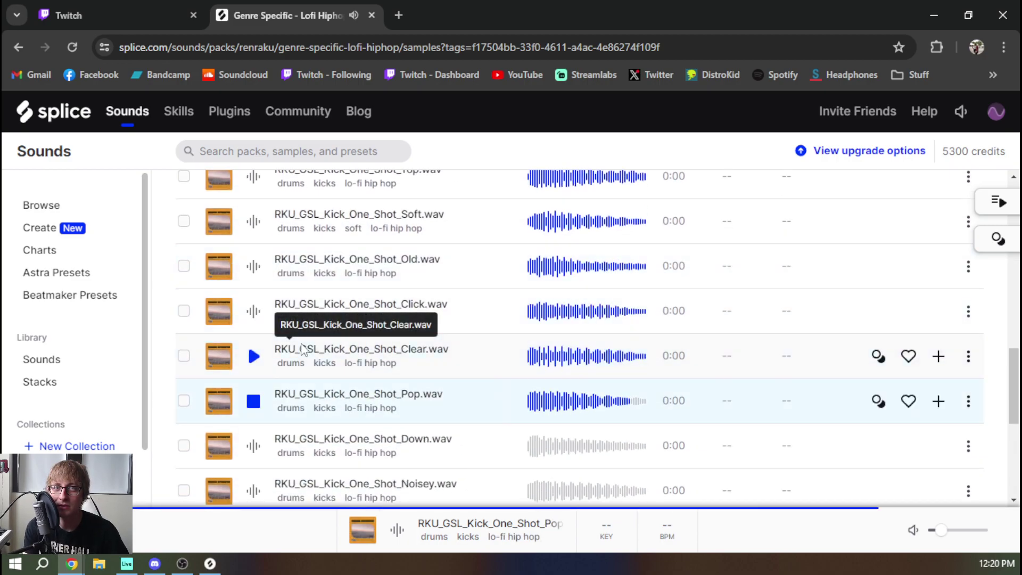
key(Down)
key(Down)
key(Down)
key(Down)
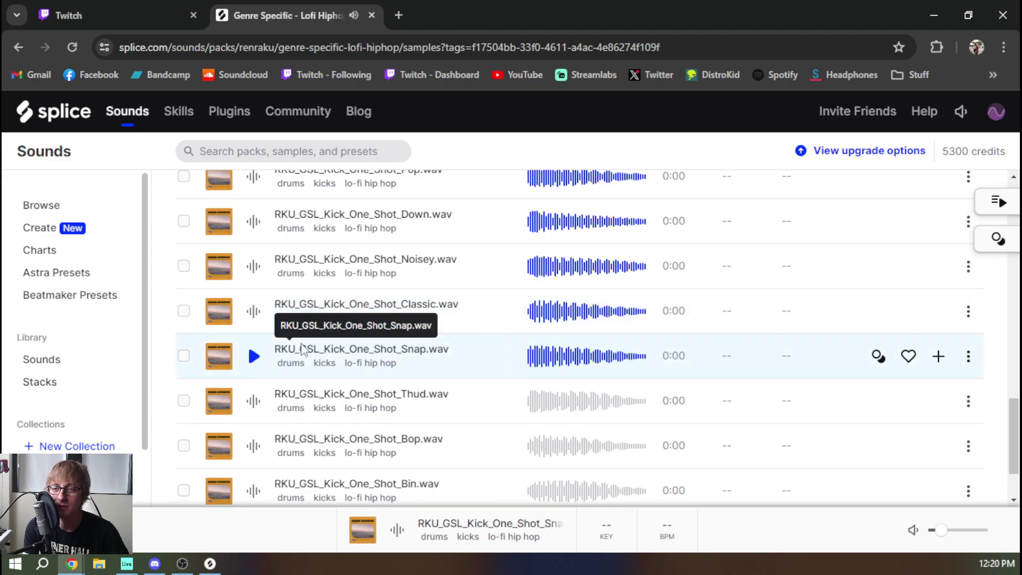
key(Down)
key(Down)
key(Down)
Replay the last kicks in reverse order back up to RKU_GSL_Kick_One_Shot_Down.wav.
key(Up)
key(Up)
key(Up)
key(Up)
key(Up)
key(Up)
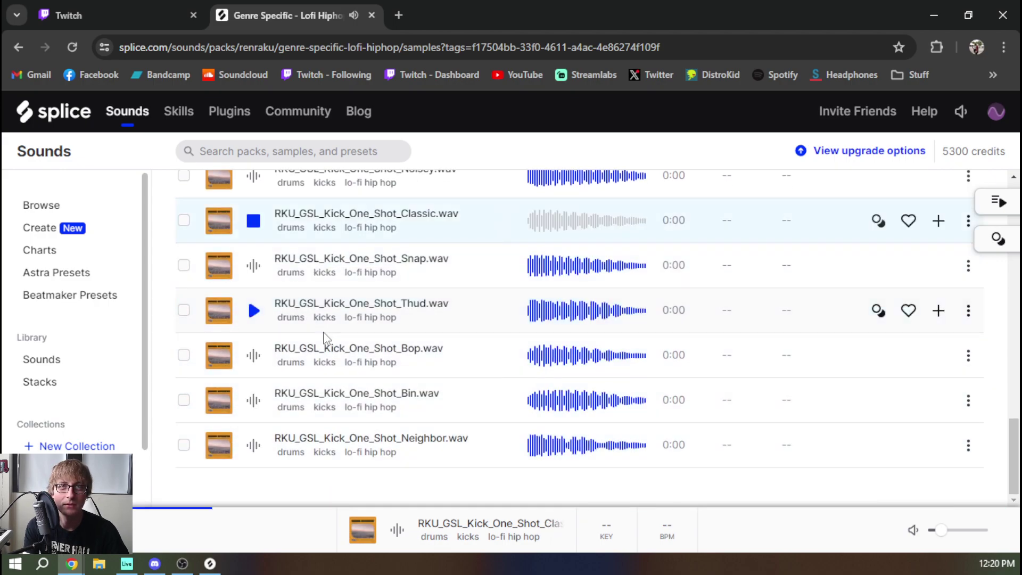
key(Up)
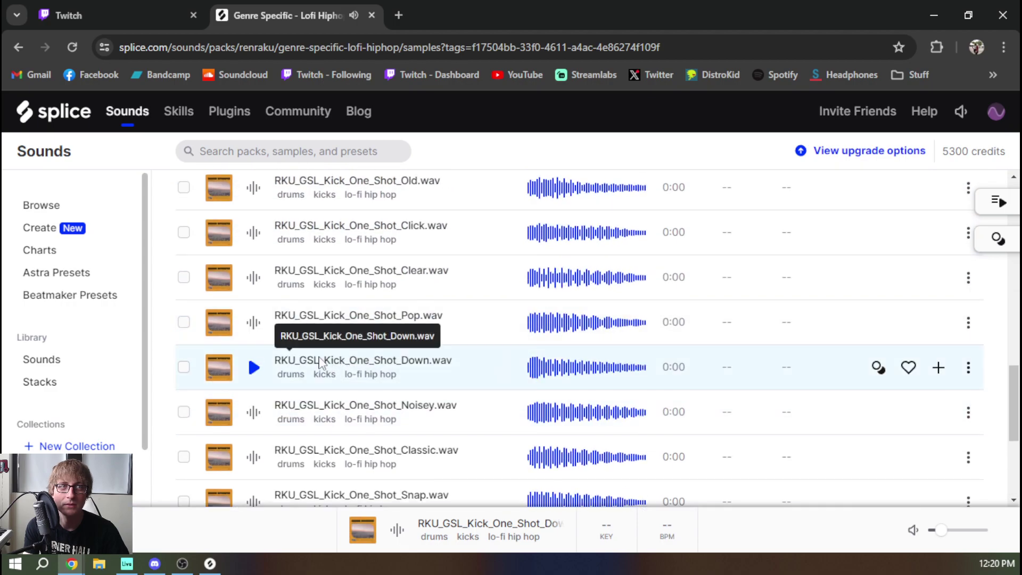
key(Up)
key(Down)
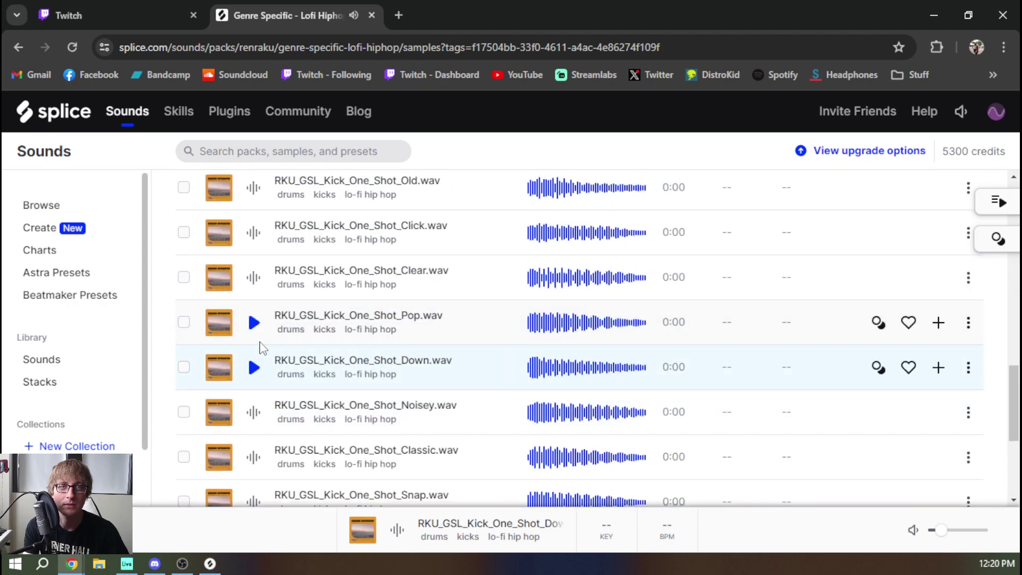
Remove the kicks filter from the Lofi Hiphop pack and filter its samples by the snares tag.
scroll(294, 328, up, 10)
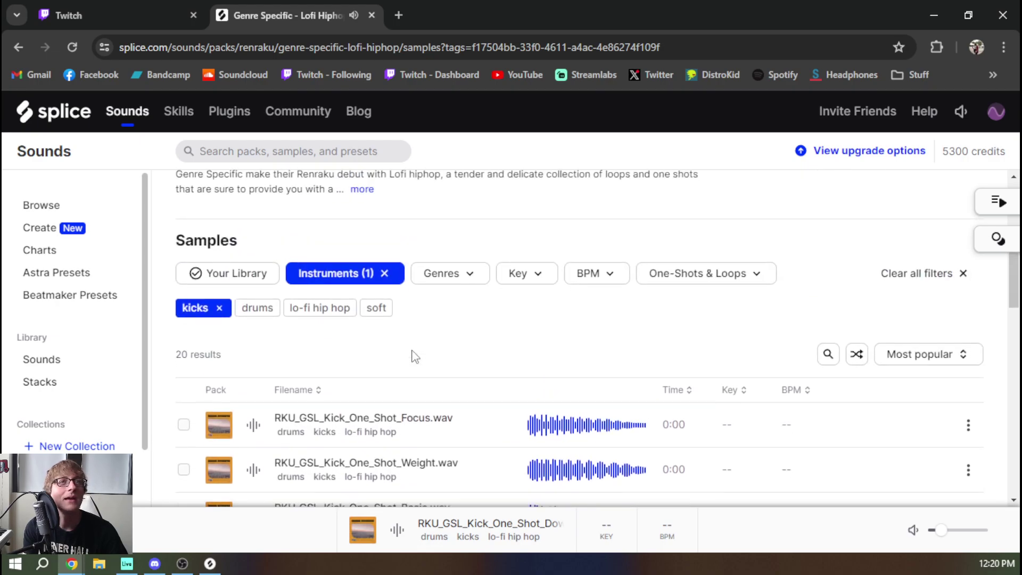
click(219, 311)
scroll(372, 352, down, 7)
scroll(435, 365, down, 3)
scroll(480, 320, up, 5)
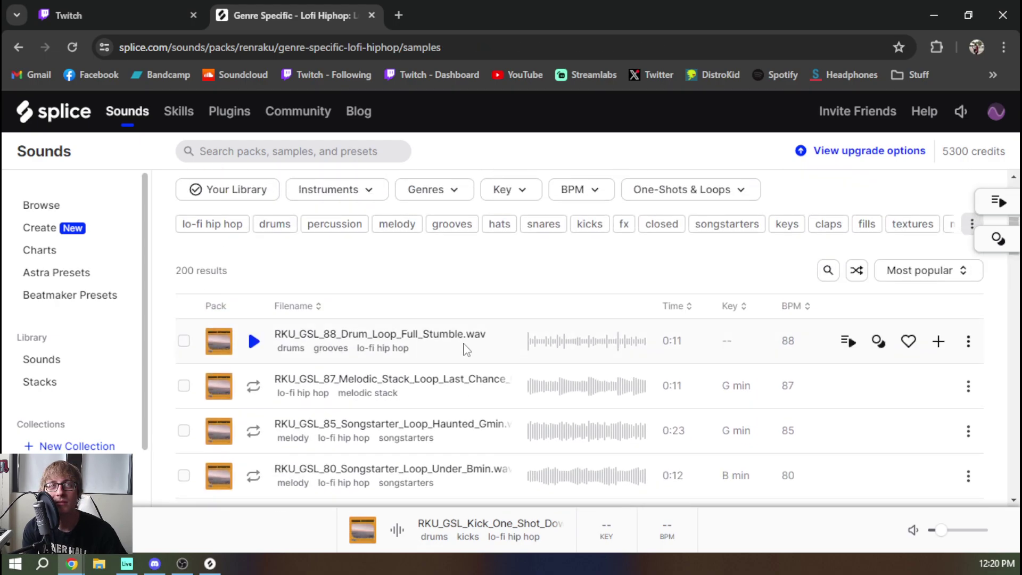
click(538, 228)
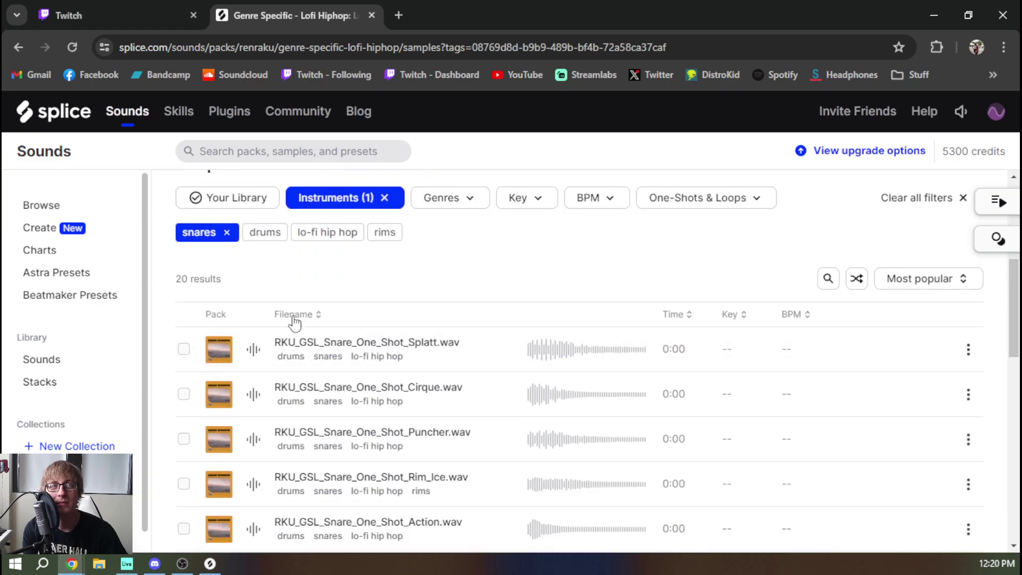
Preview the first ten snares, from RKU_GSL_Snare_One_Shot_Splatt.wav through RKU_GSL_Snare_One_Shot_Gold.wav.
click(254, 350)
key(Down)
key(Down)
key(Down)
key(Down)
key(Down)
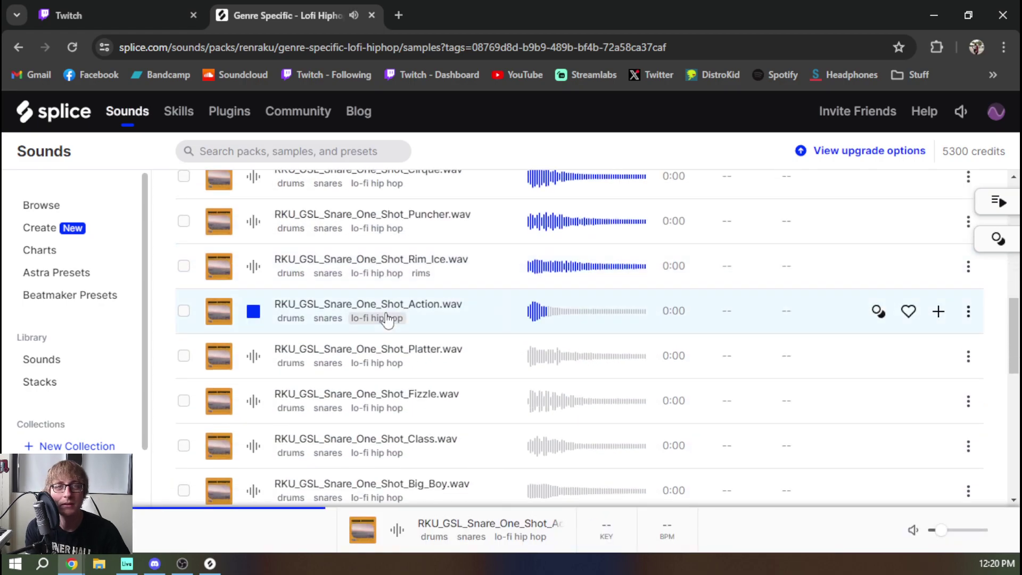
key(Down)
key(Down)
key(Down)
key(Down)
key(Down)
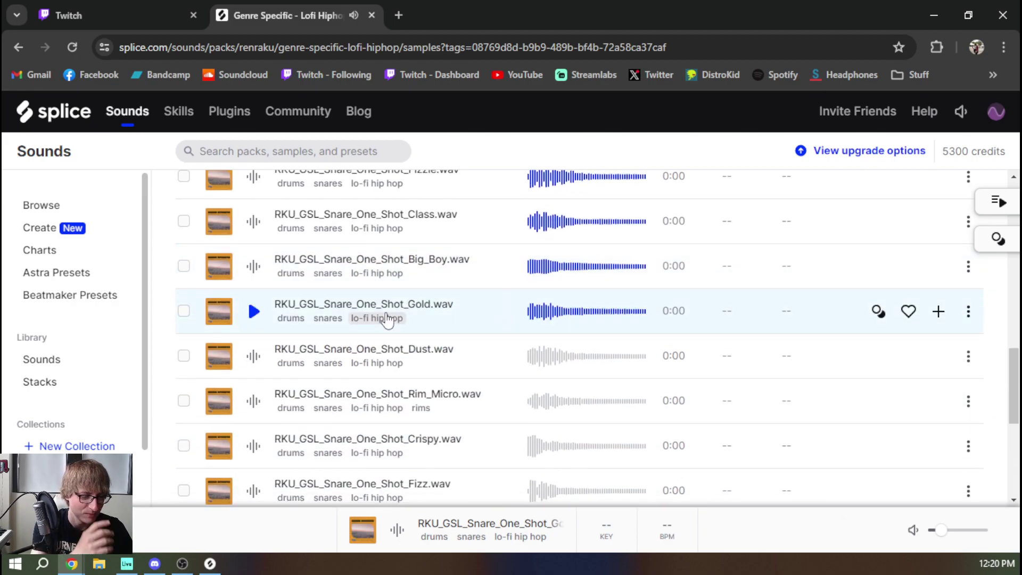
Preview the remaining snares, from RKU_GSL_Snare_One_Shot_Dust.wav through RKU_GSL_Snare_One_Shot_Wombo.wav.
key(Down)
key(Down)
key(Down)
key(Down)
key(Down)
key(Down)
key(Down)
key(Down)
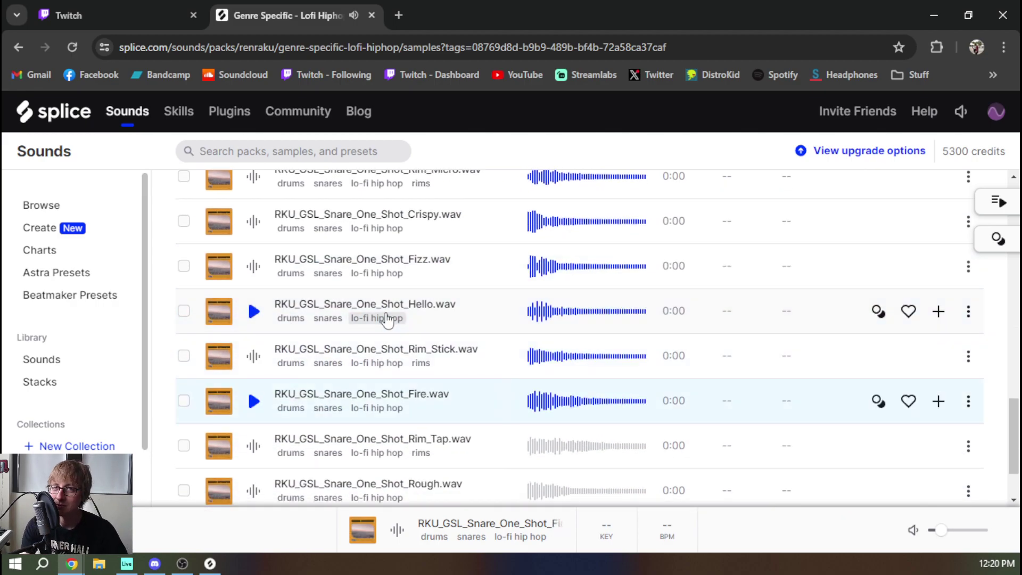
key(Down)
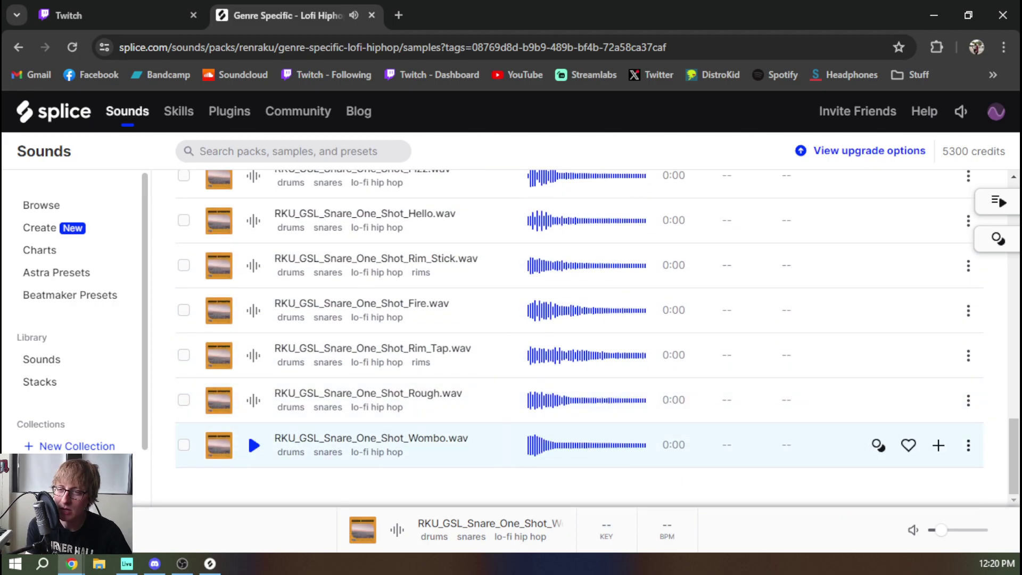
Switch to Ableton Live and load Lofi EP.adg from the My Dope Ass Kits Yo folder of the User Library onto a new track.
key(alt+Tab)
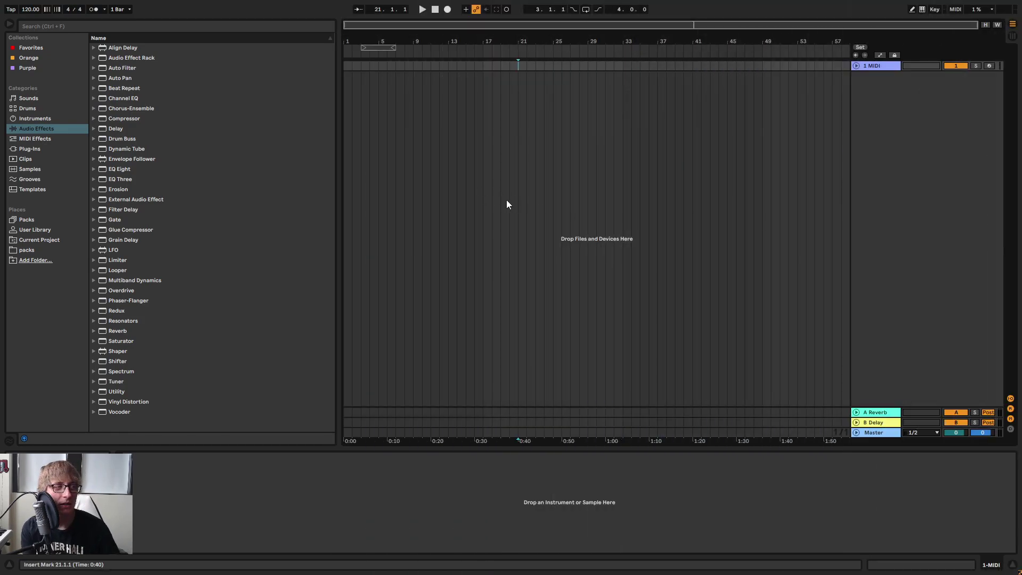
click(43, 229)
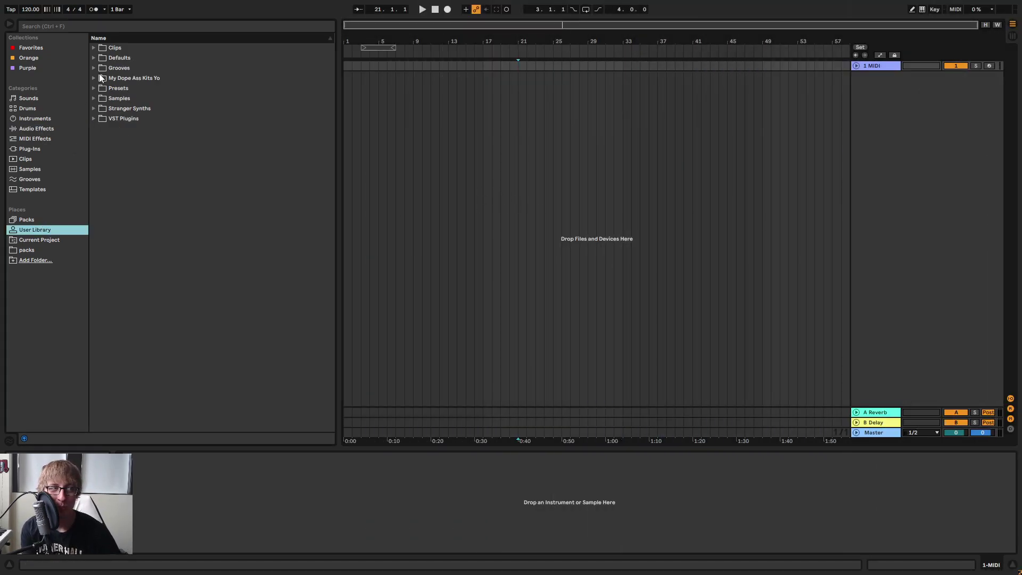
click(95, 78)
drag(328, 84, 320, 376)
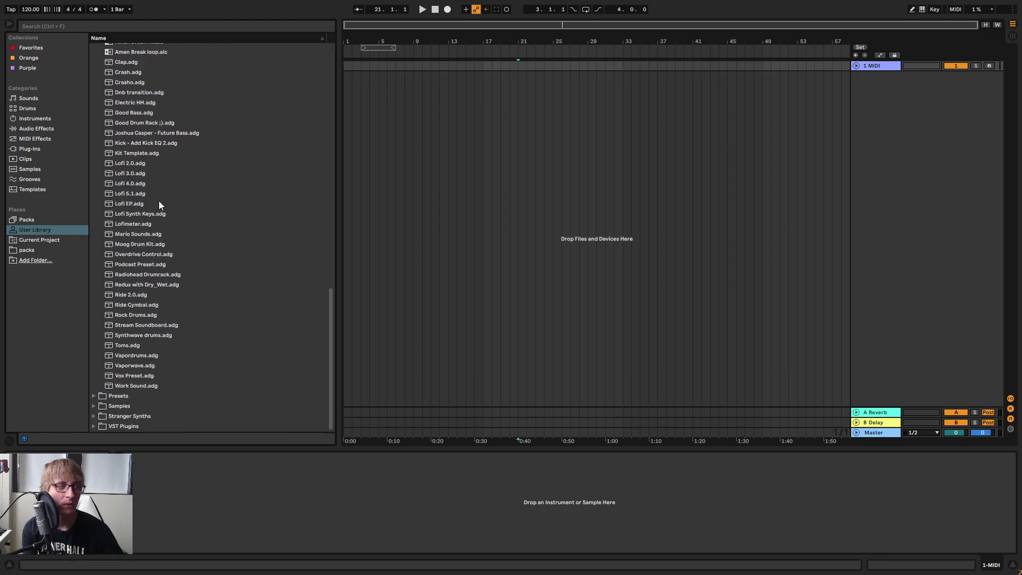
click(138, 207)
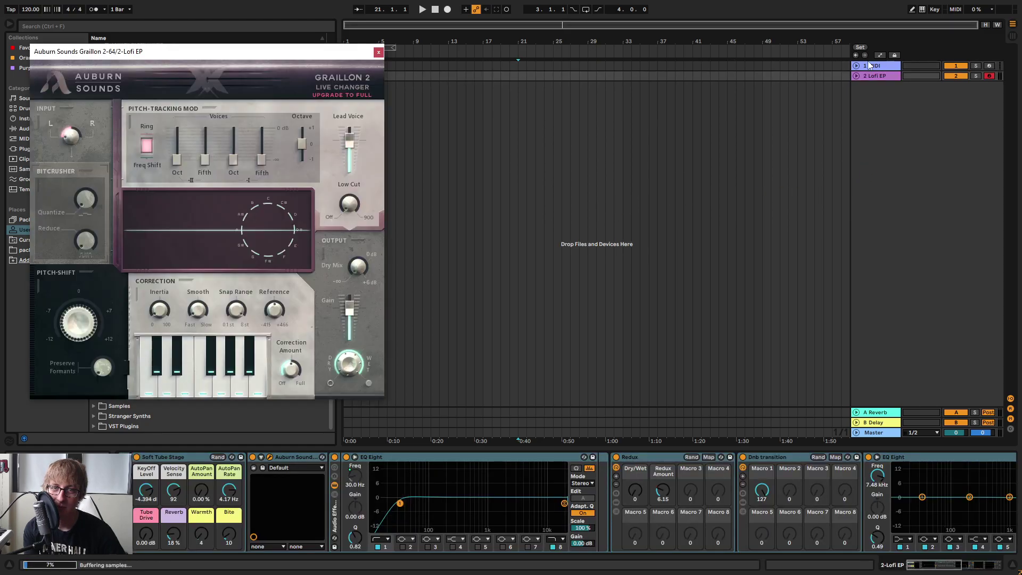
Delete the empty MIDI track, and adjust the Correction Amount in the Lofi EP track's Graillon 2 plug-in before closing its window.
click(877, 65)
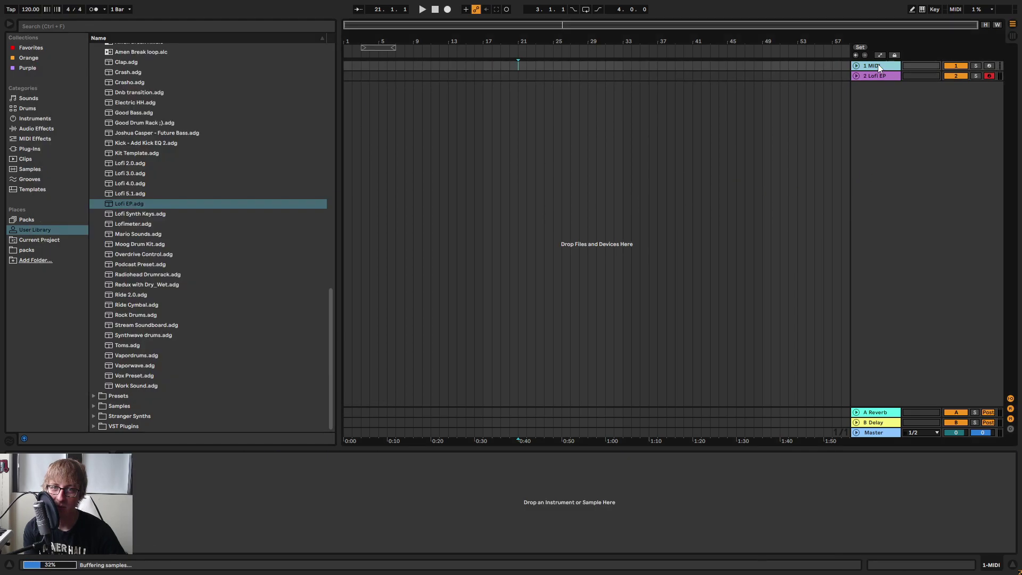
key(Delete)
drag(289, 376, 296, 384)
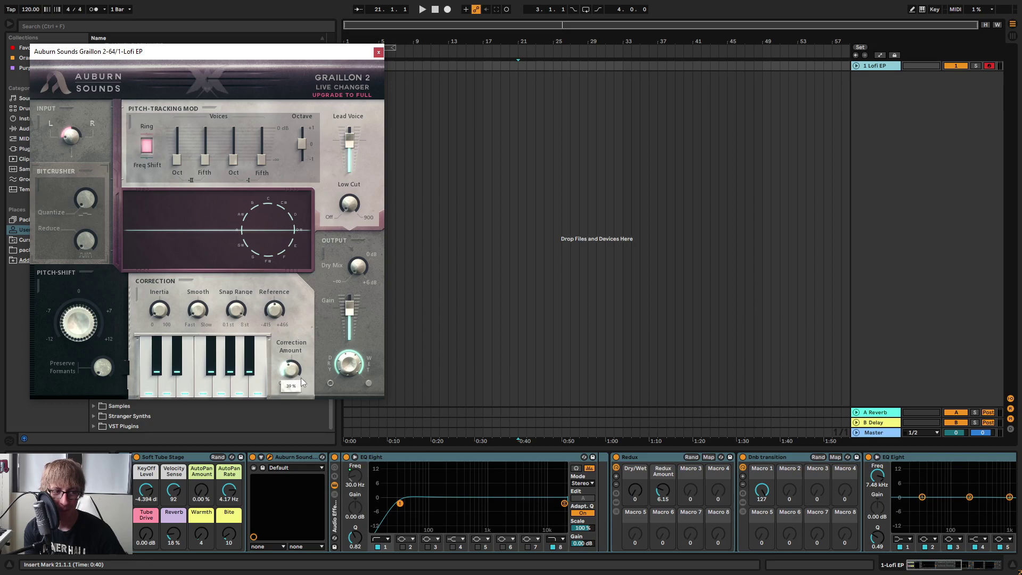
click(378, 52)
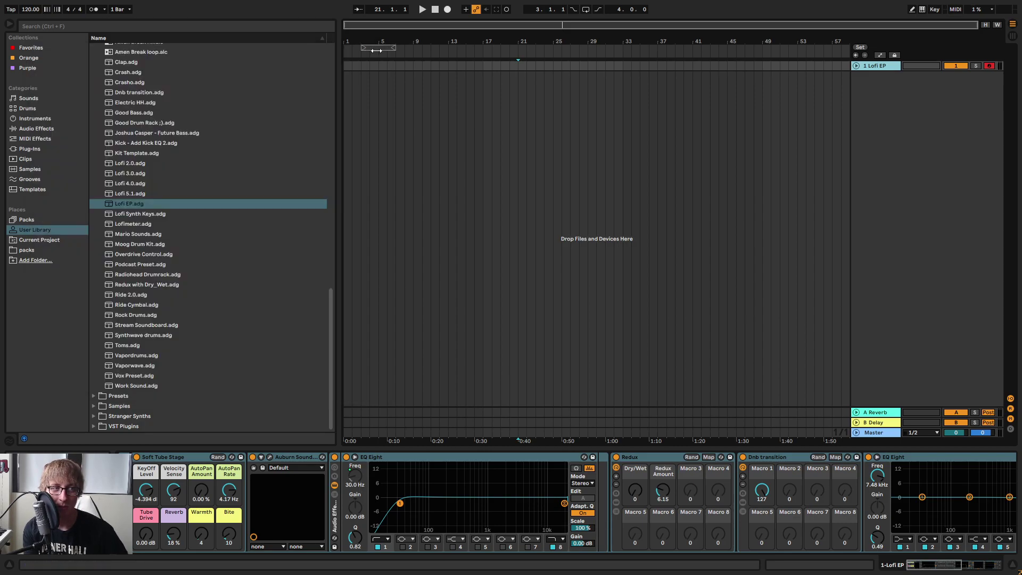
Switch the Live set from the Arrangement View to the Session View.
click(738, 165)
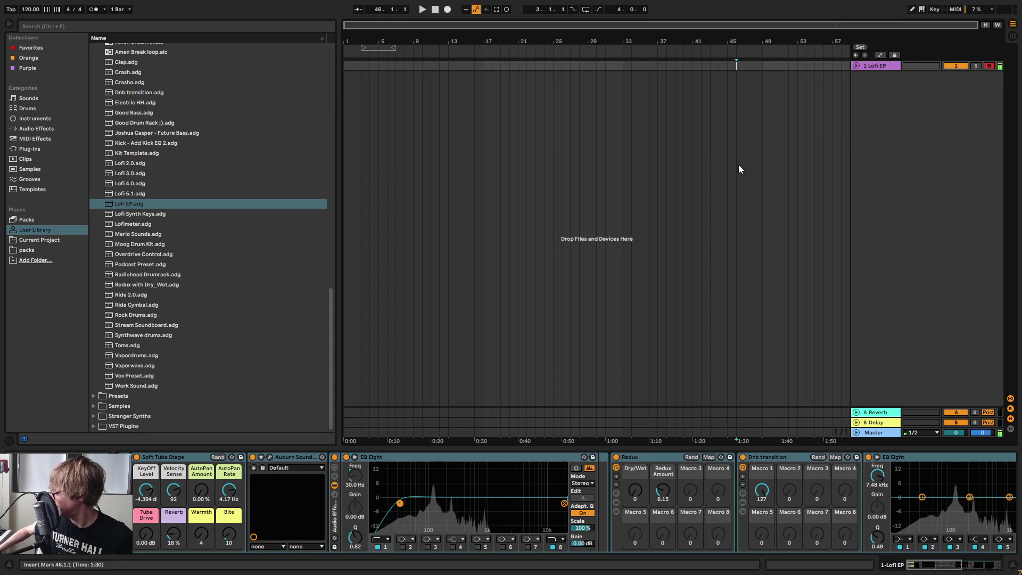
key(Tab)
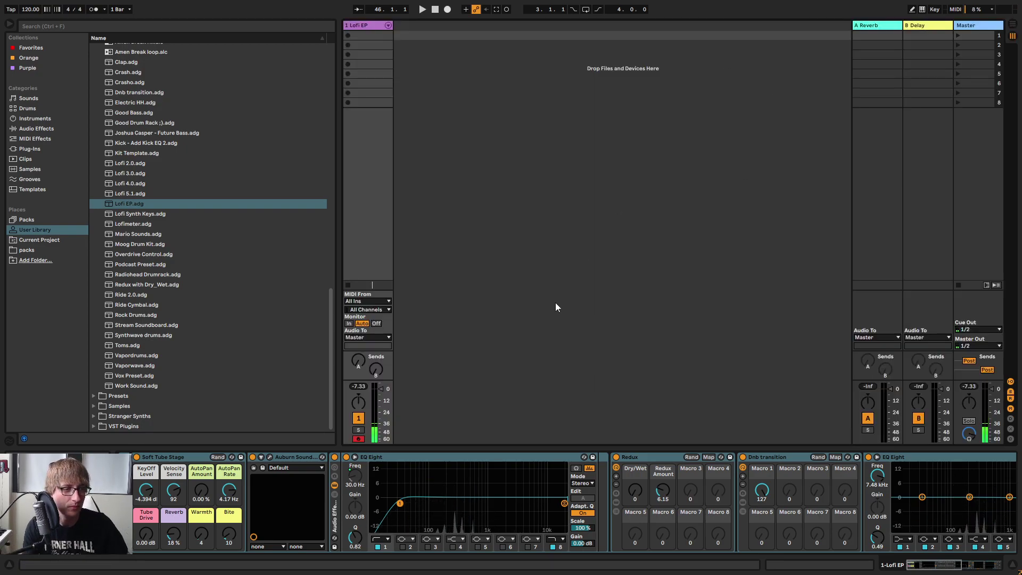
Check the Arrangement View, return to the Session View and set the Lofi EP track's volume to about -3.7 dB.
key(Tab)
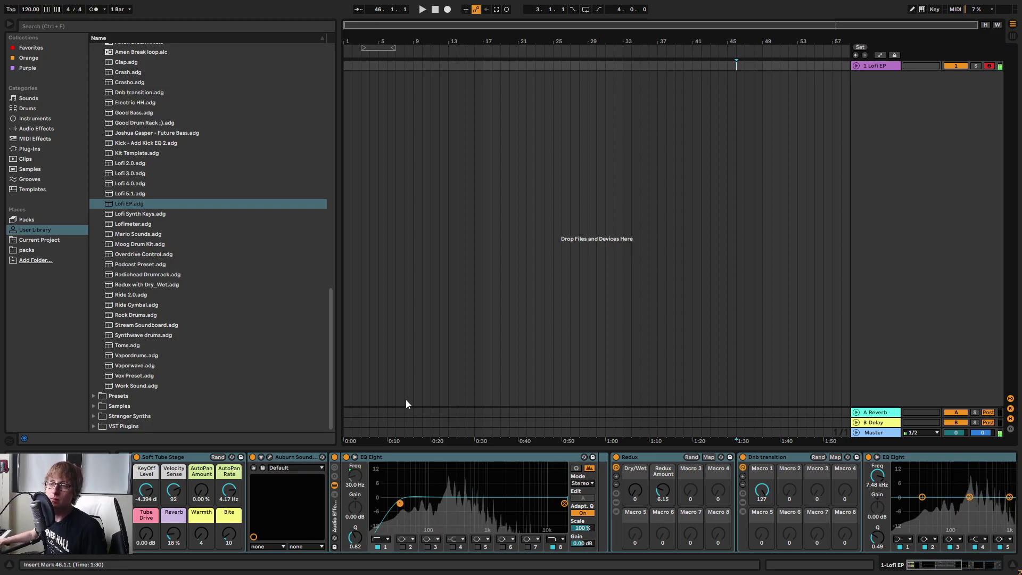
key(Tab)
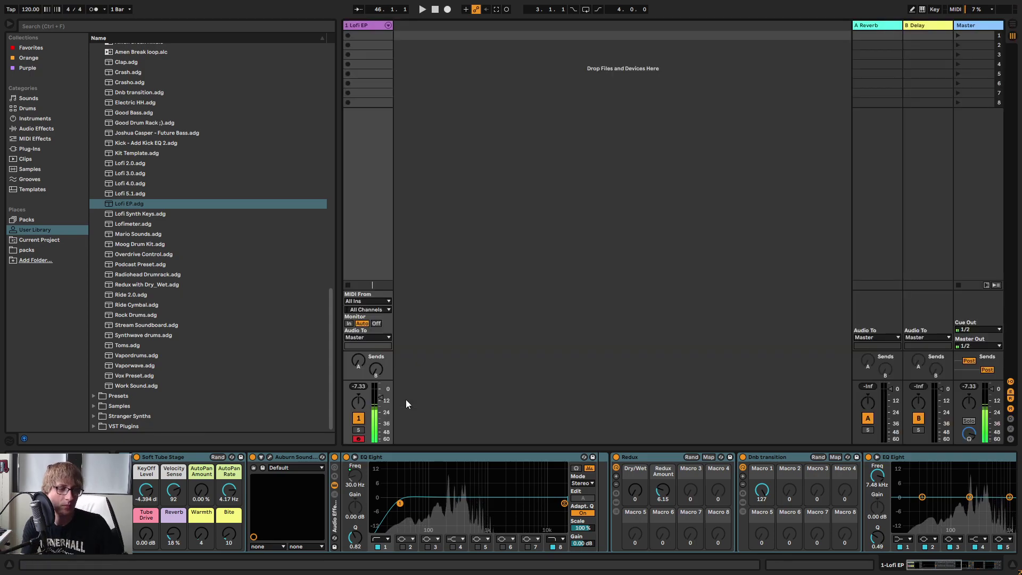
drag(380, 397, 381, 395)
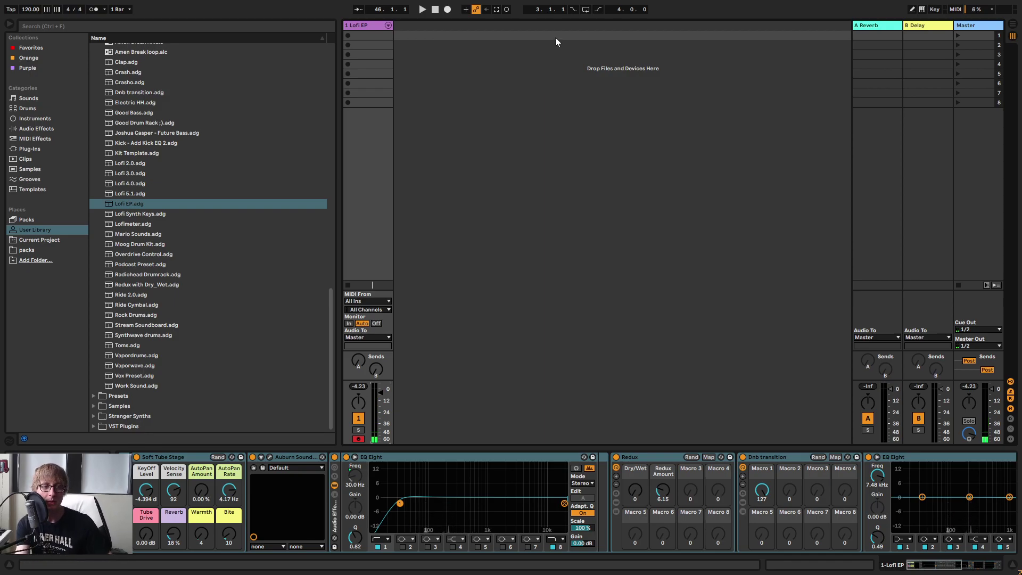
Create a one-bar MIDI clip at bar 1 of the Lofi EP track in the Arrangement View and enlarge its note editor.
key(Tab)
double_click(350, 66)
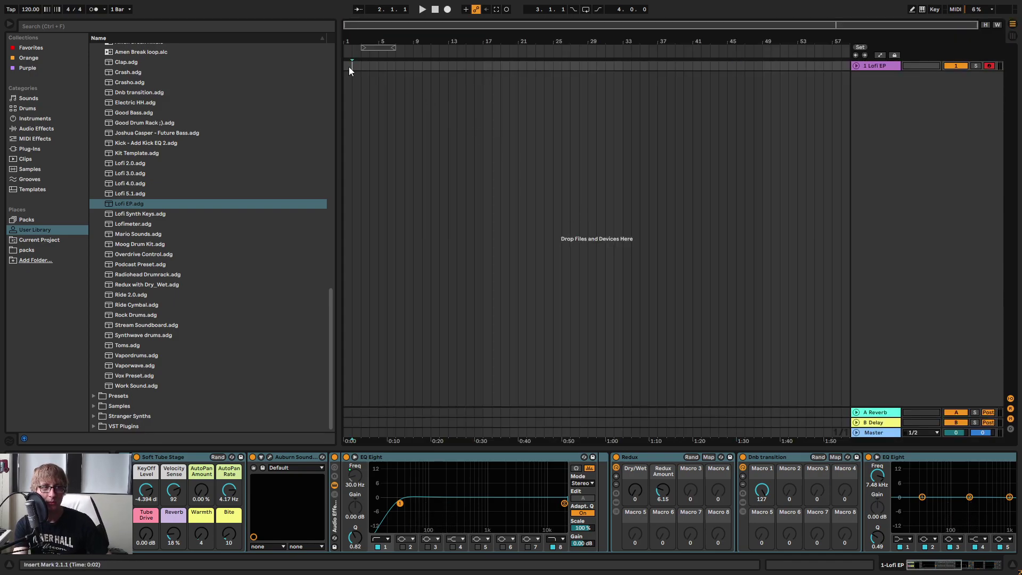
drag(505, 447, 504, 143)
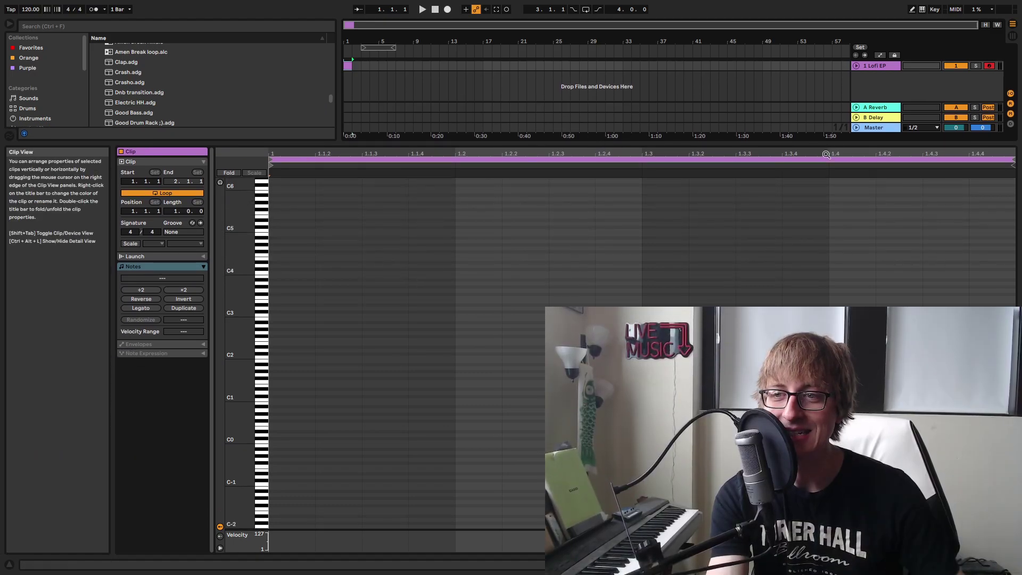
drag(810, 143, 810, 83)
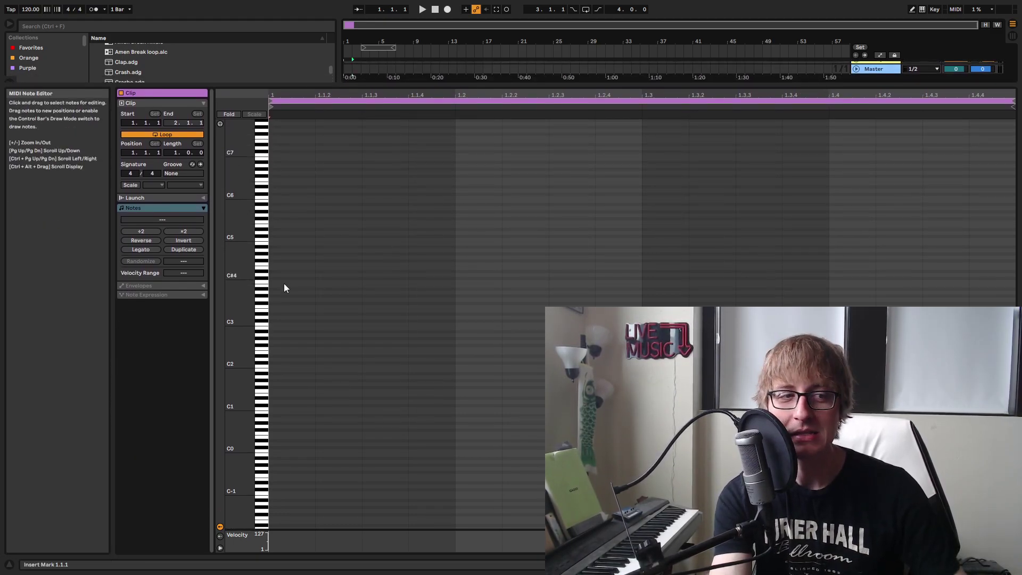
drag(251, 286, 273, 298)
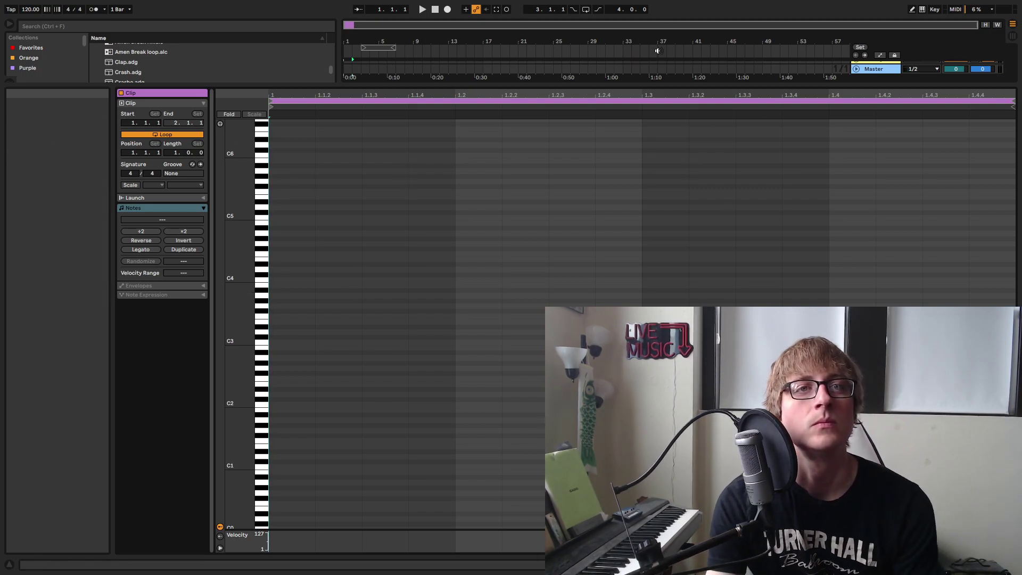
Load Lofi Hat.adg from the Lofi Drum Rack folder of the User Library onto a new MIDI track.
drag(641, 85, 639, 247)
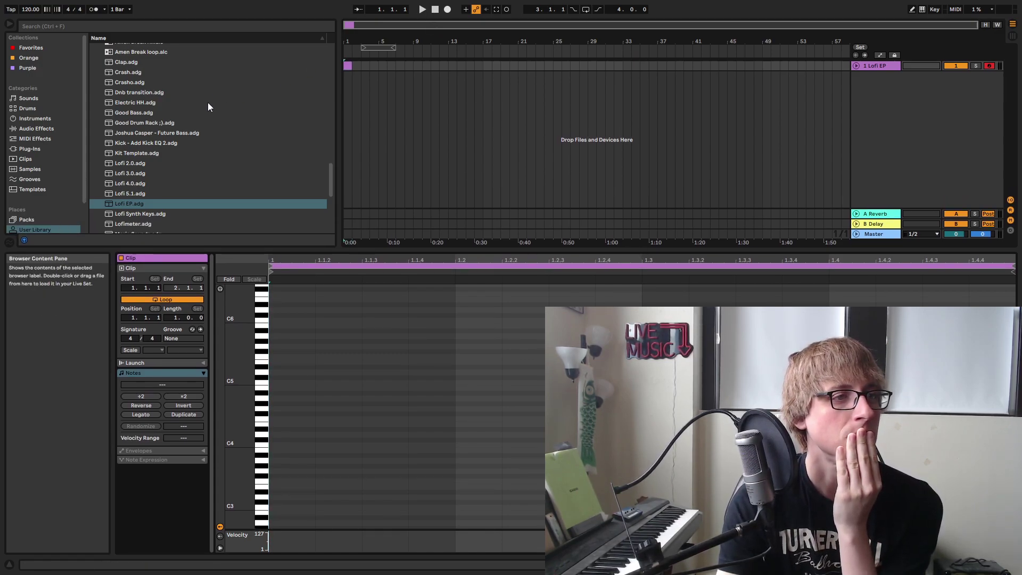
click(40, 151)
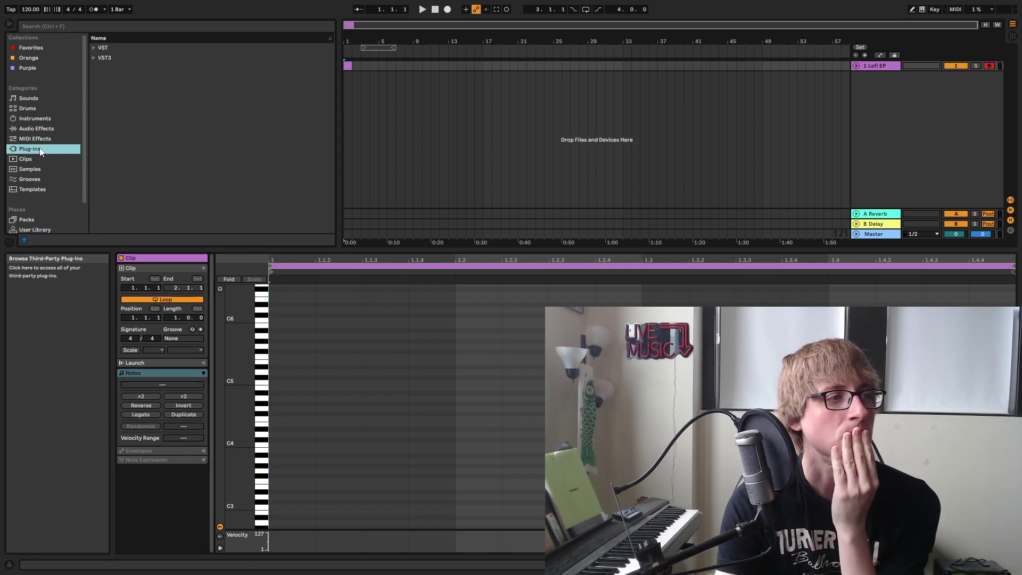
click(35, 229)
scroll(140, 139, down, 10)
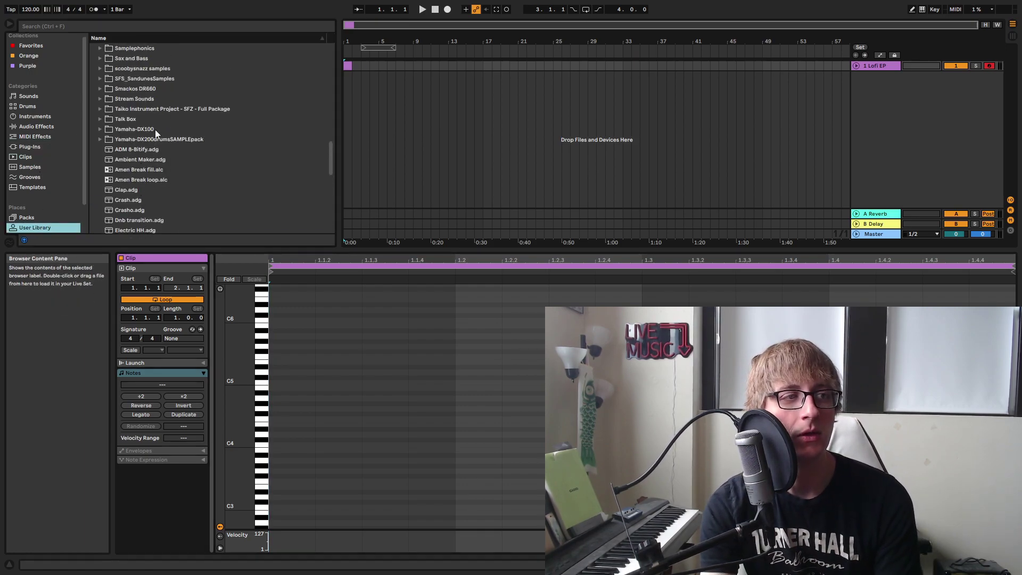
scroll(149, 121, up, 5)
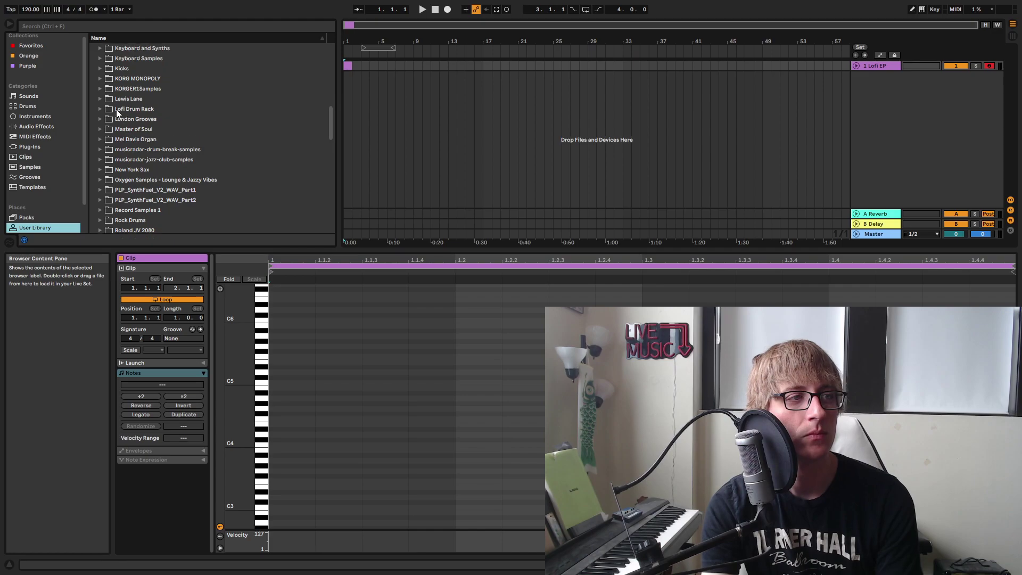
click(100, 109)
click(135, 128)
click(136, 139)
click(136, 120)
drag(133, 120, 861, 122)
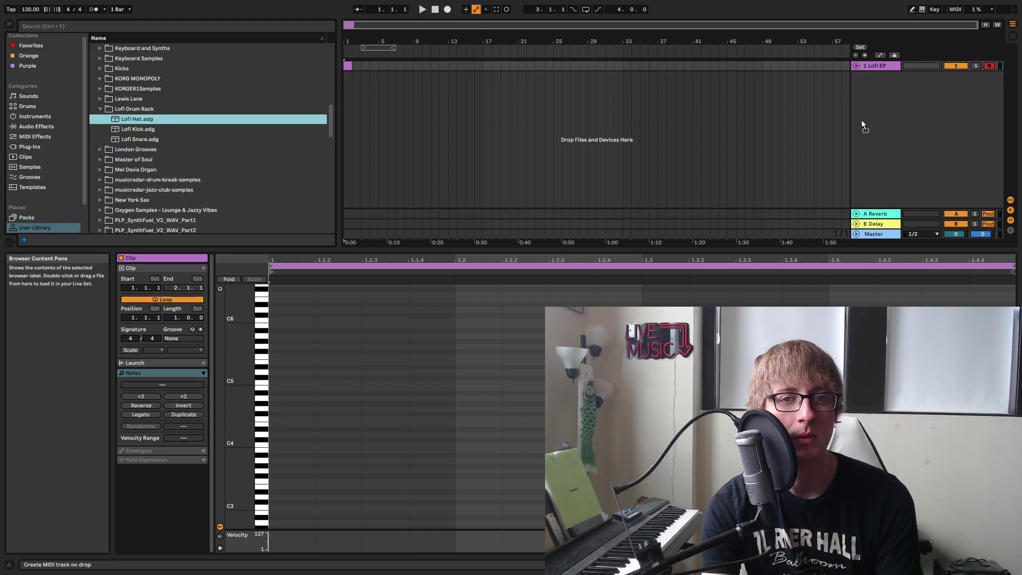
drag(477, 118, 418, 118)
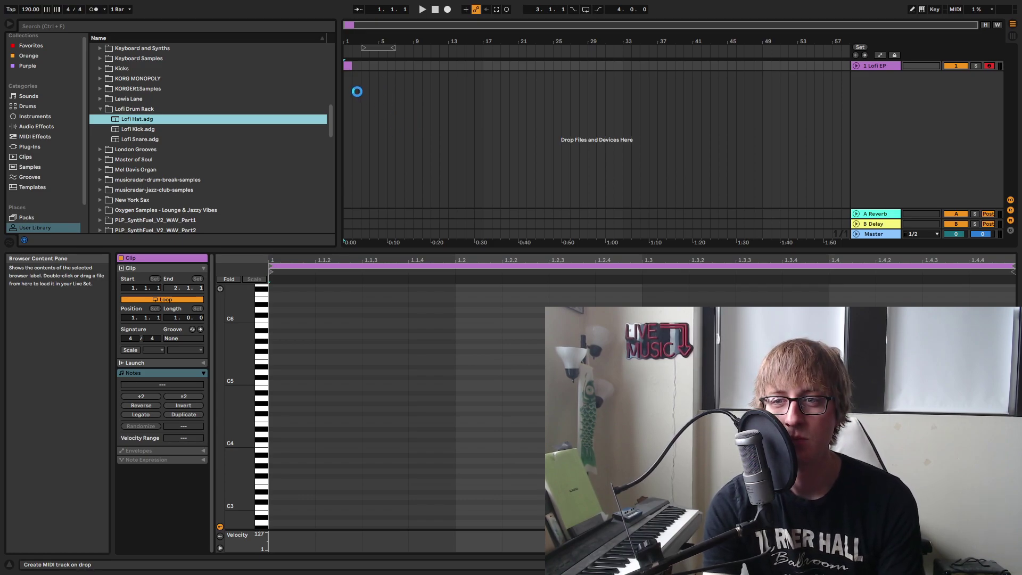
Create a one-bar looping clip on the Lofi Hat track through bar 67 and add an OS_PU_HiHat_Dungeon note on beat 1.
drag(348, 85, 348, 75)
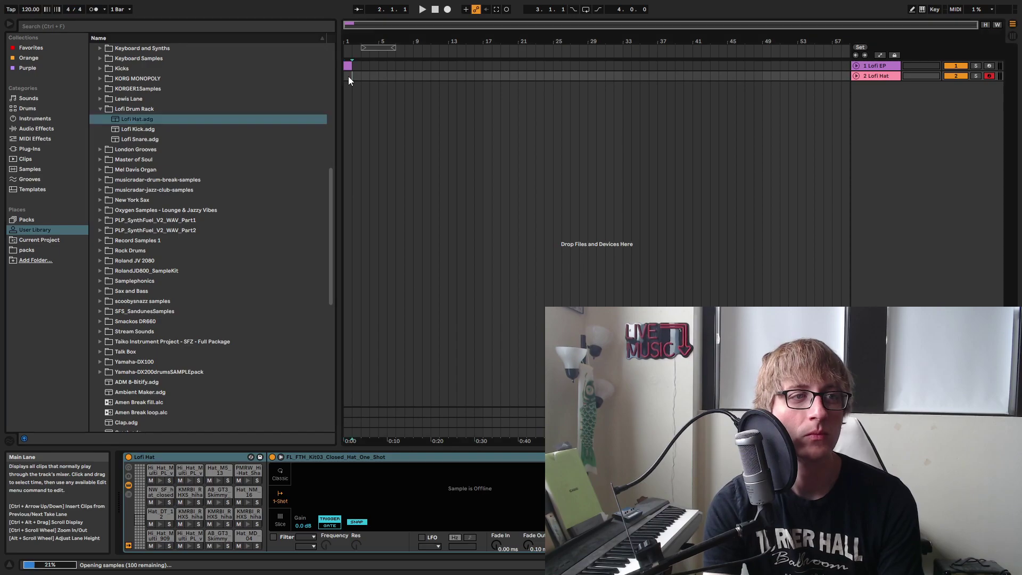
click(348, 75)
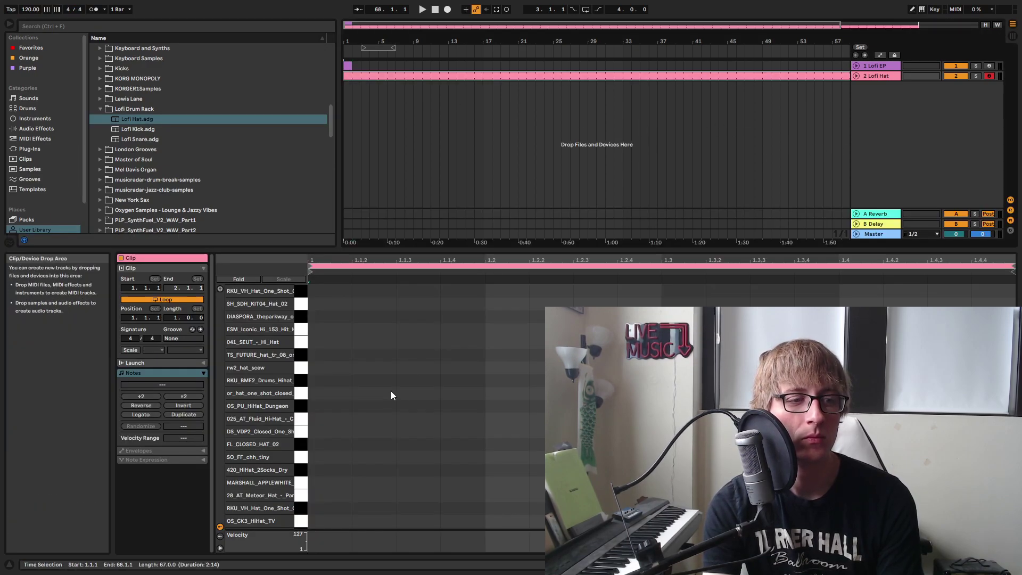
double_click(321, 406)
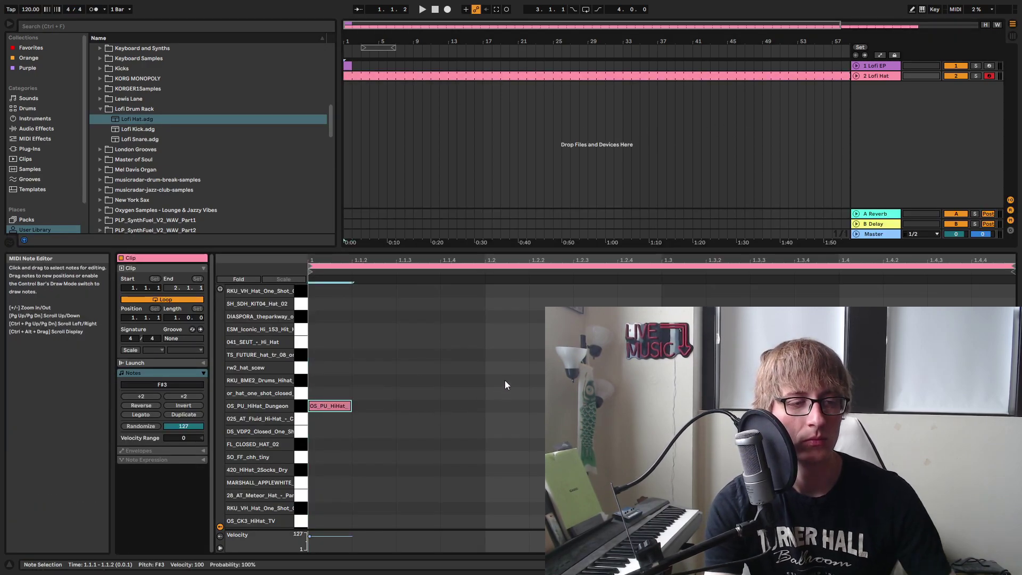
Set the Lofi Hat track's volume to about -11 dB and copy the OS_PU_HiHat_Dungeon note onto beats 2, 3 and 4.
key(Tab)
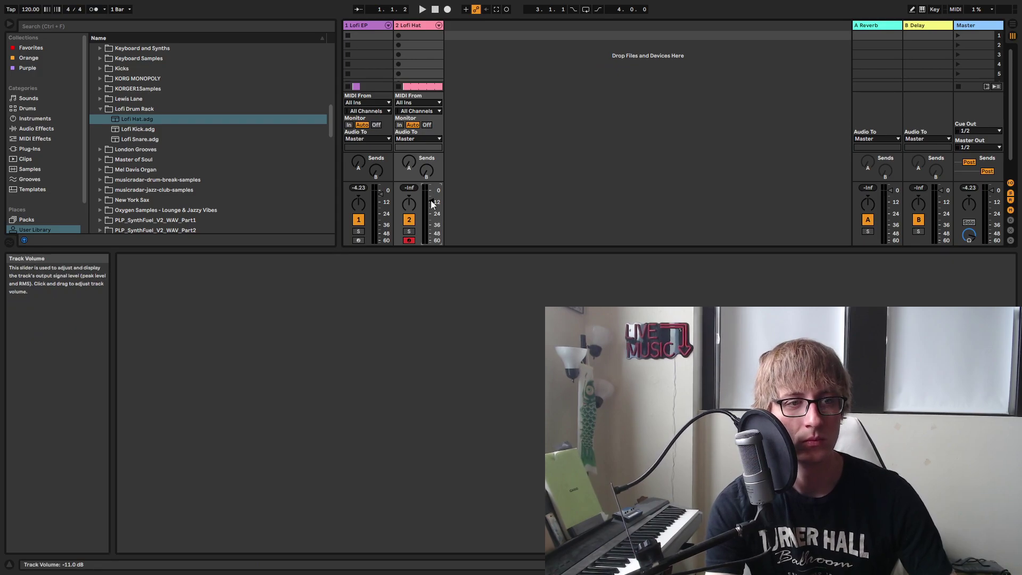
key(Tab)
click(483, 386)
key(ctrl+v)
click(618, 386)
click(661, 386)
key(ctrl+v)
click(839, 385)
Play the hi-hat loop, try a tempo of 100 BPM, set it to 90 BPM and stop playback.
key(space)
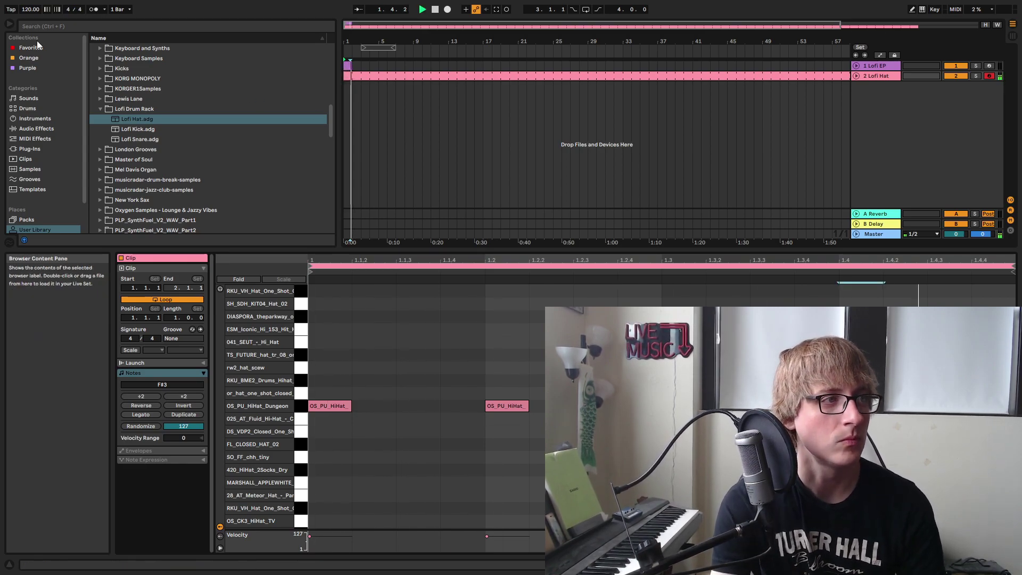
drag(33, 12, 33, 12)
text(100)
key(Return)
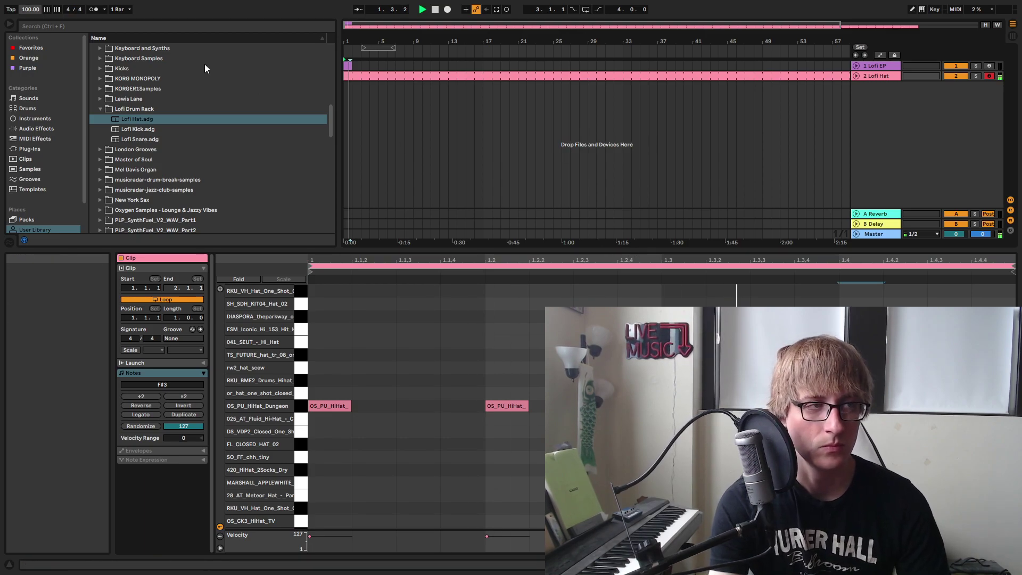
click(32, 9)
text(90)
key(Return)
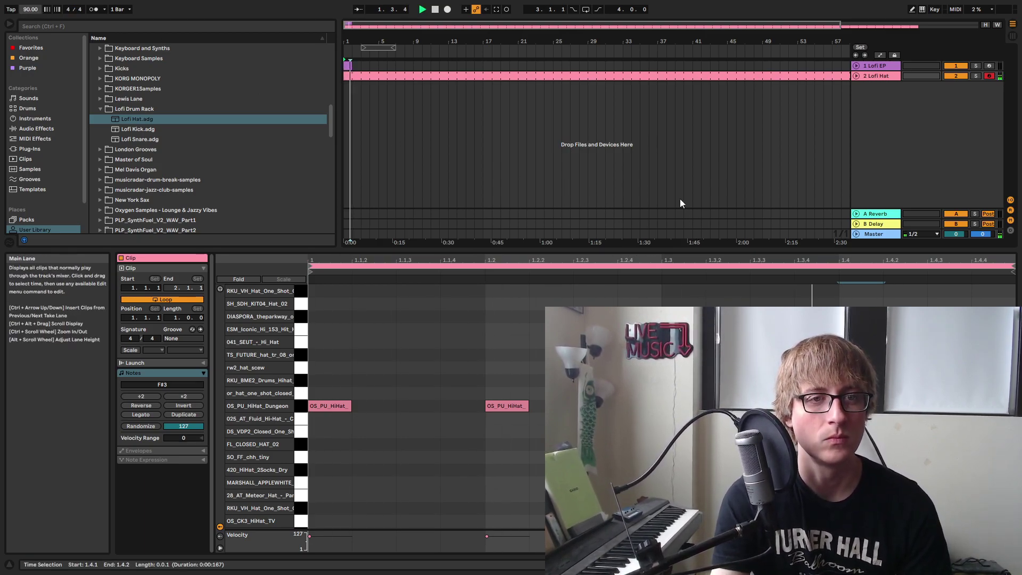
click(435, 10)
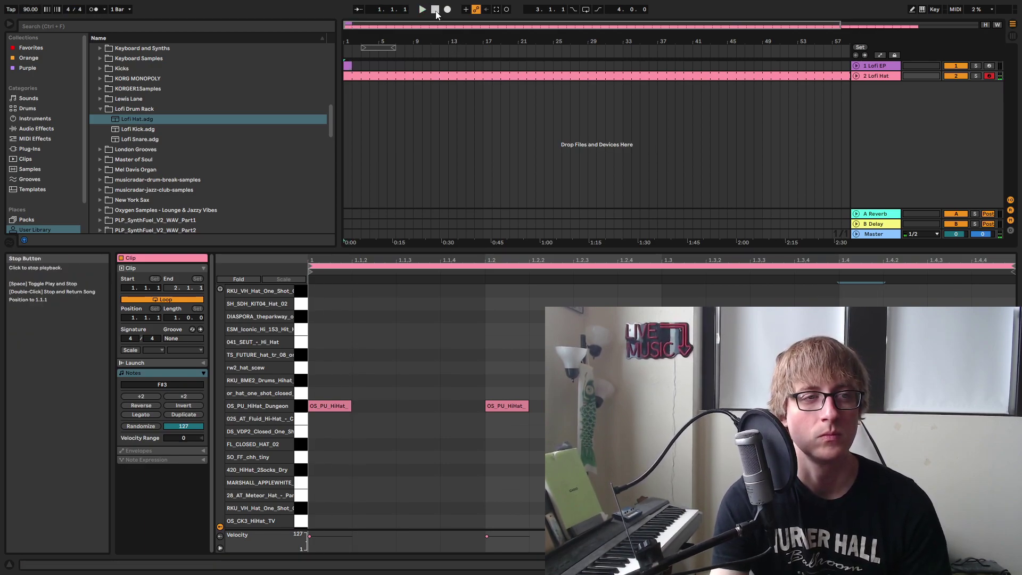
Arm the Lofi EP track, play chords over the hi-hat loop and capture the performance as a MIDI clip.
click(989, 66)
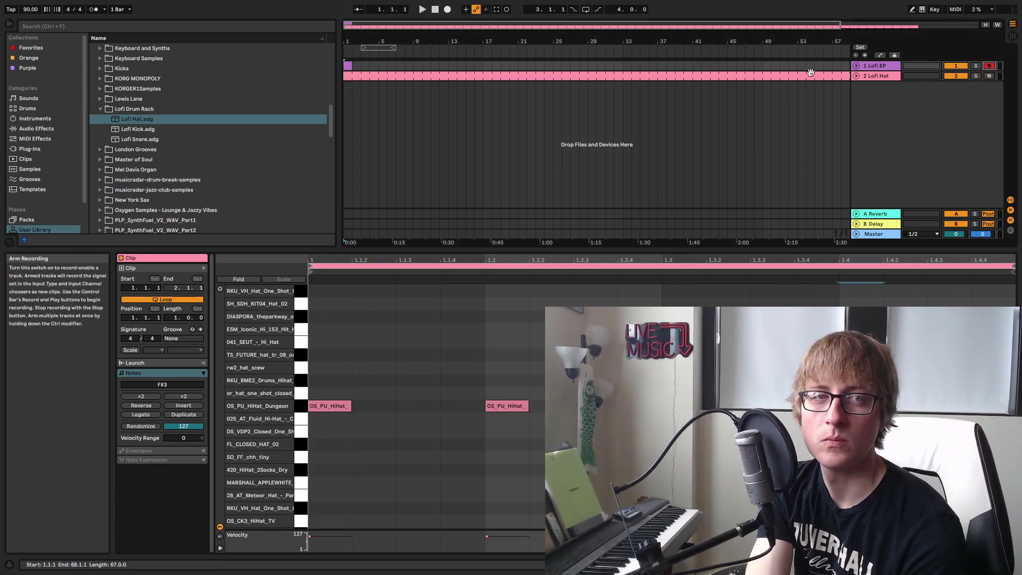
key(space)
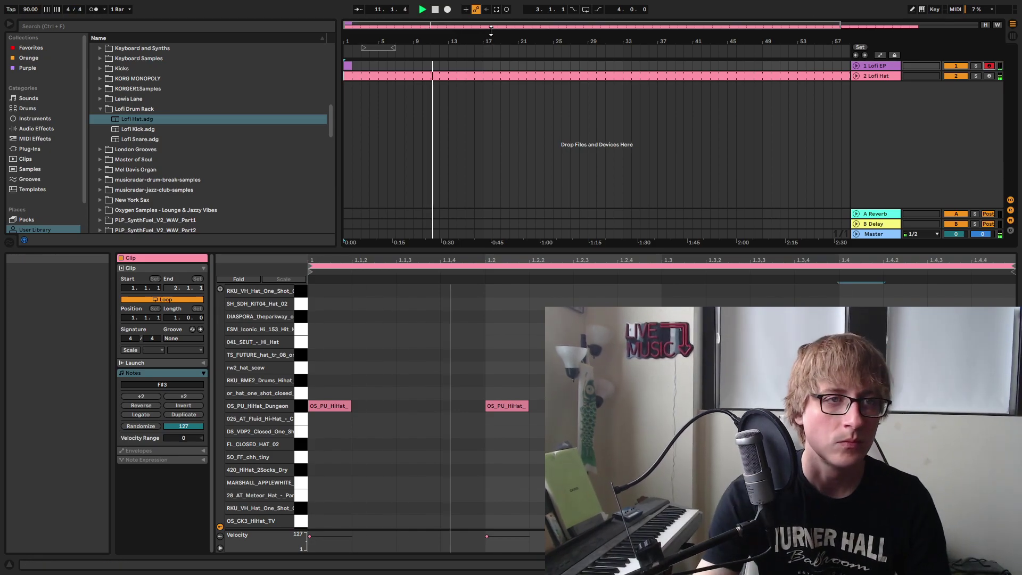
click(500, 12)
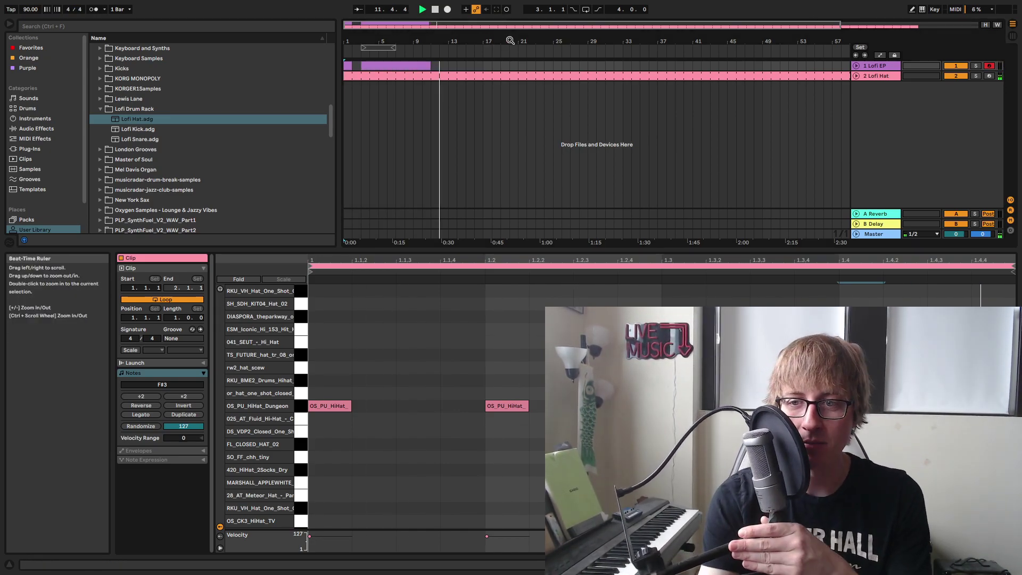
key(space)
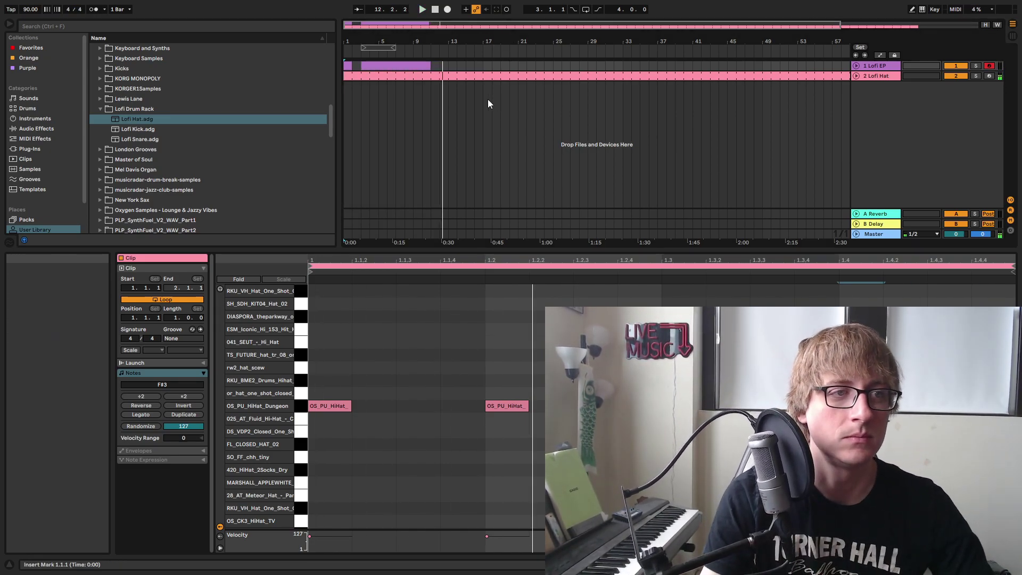
Extend the captured Lofi EP clip's start back to bar 2, trim its end to bar 10 and crop the clip.
click(856, 66)
click(396, 65)
key(space)
drag(383, 42, 481, 81)
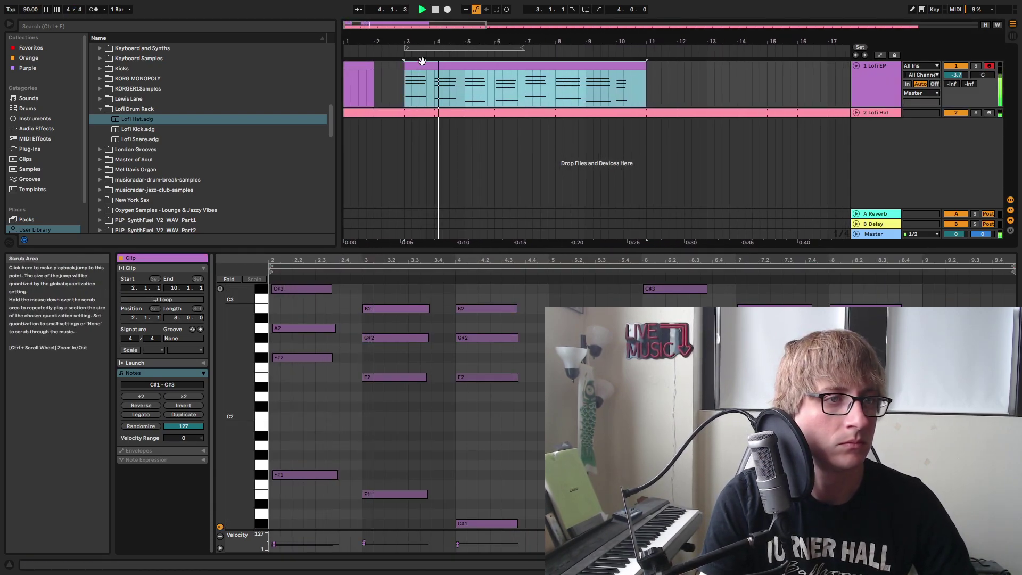
drag(405, 74, 371, 72)
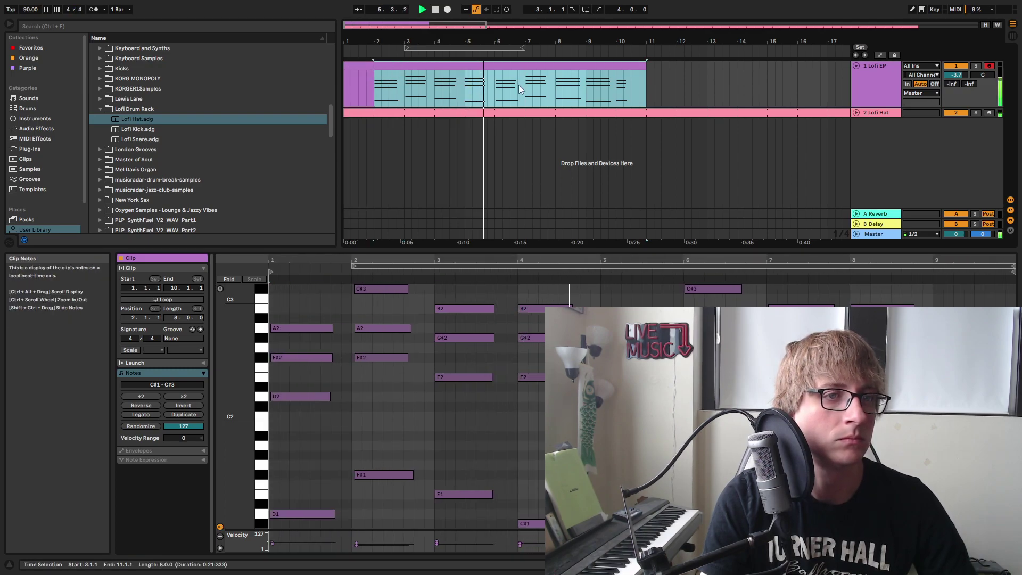
drag(644, 61, 616, 61)
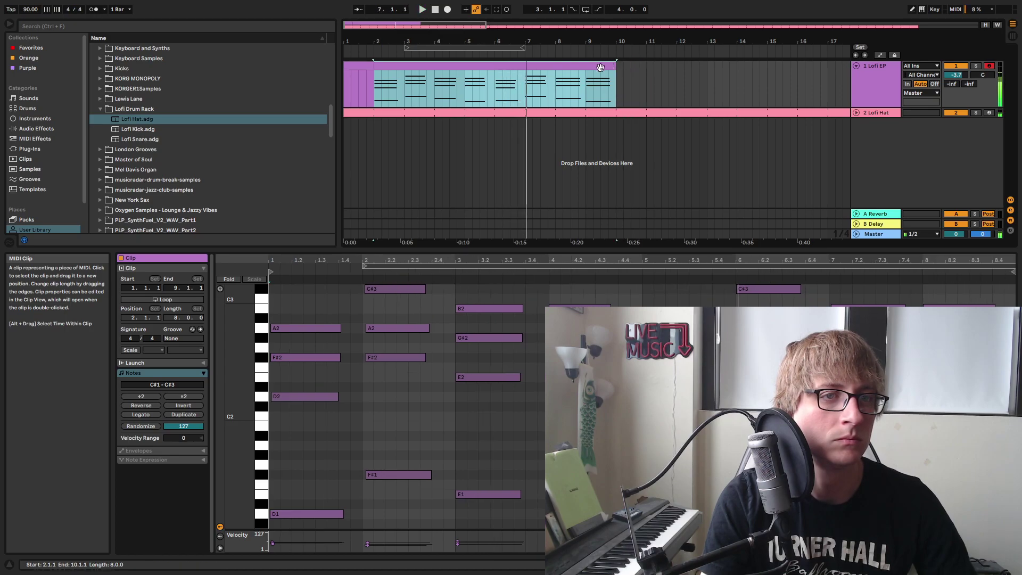
right_click(602, 71)
click(627, 163)
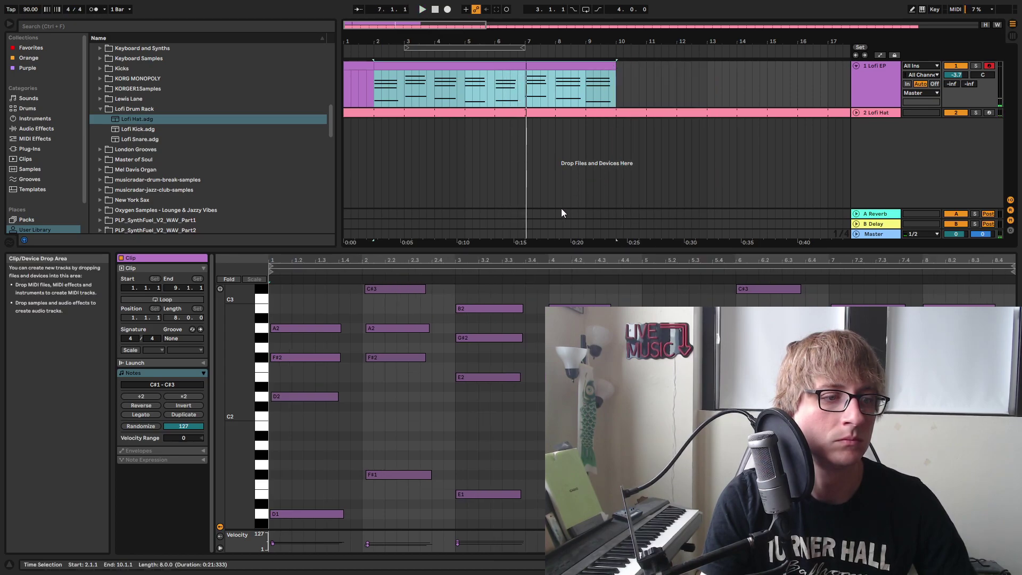
Enlarge the note editor and quantize the chords in bars 5, 4 and 3 of the Lofi EP clip.
drag(520, 244, 511, 142)
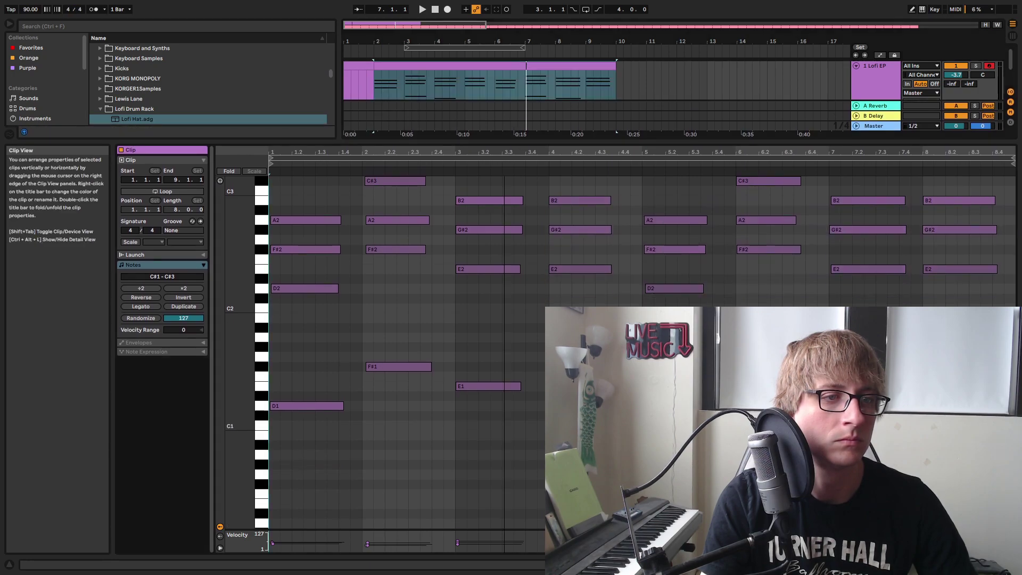
drag(631, 426, 672, 191)
key(ctrl+u)
drag(542, 442, 583, 187)
drag(450, 408, 499, 186)
key(ctrl+u)
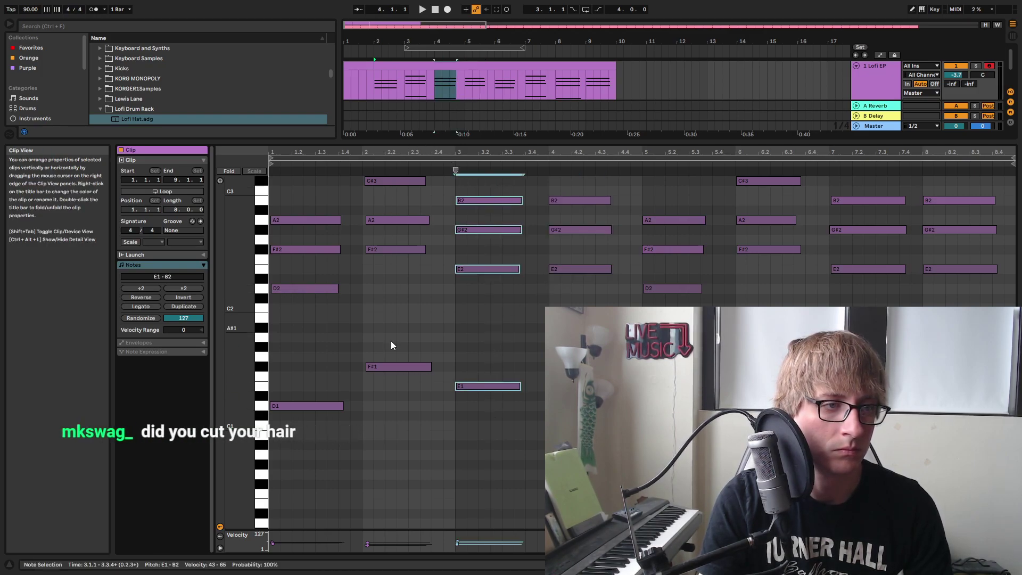
Quantize the chords in bars 2 and 1 of the Lofi EP clip.
drag(362, 410, 405, 163)
key(ctrl+u)
drag(307, 462, 301, 203)
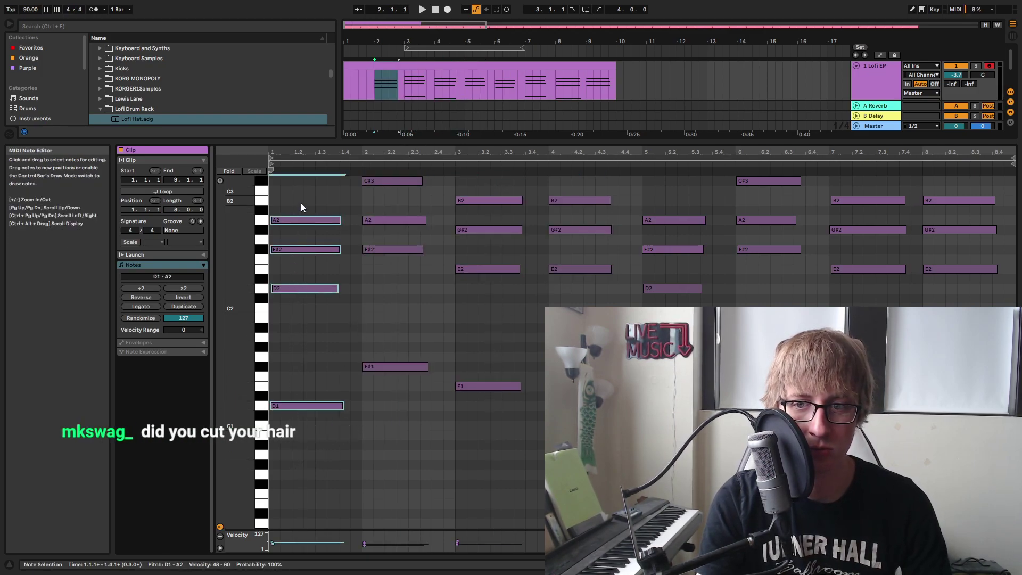
mouse_move(286, 149)
mouse_down()
mouse_move(286, 191)
mouse_move(287, 149)
mouse_up()
key(ctrl+u)
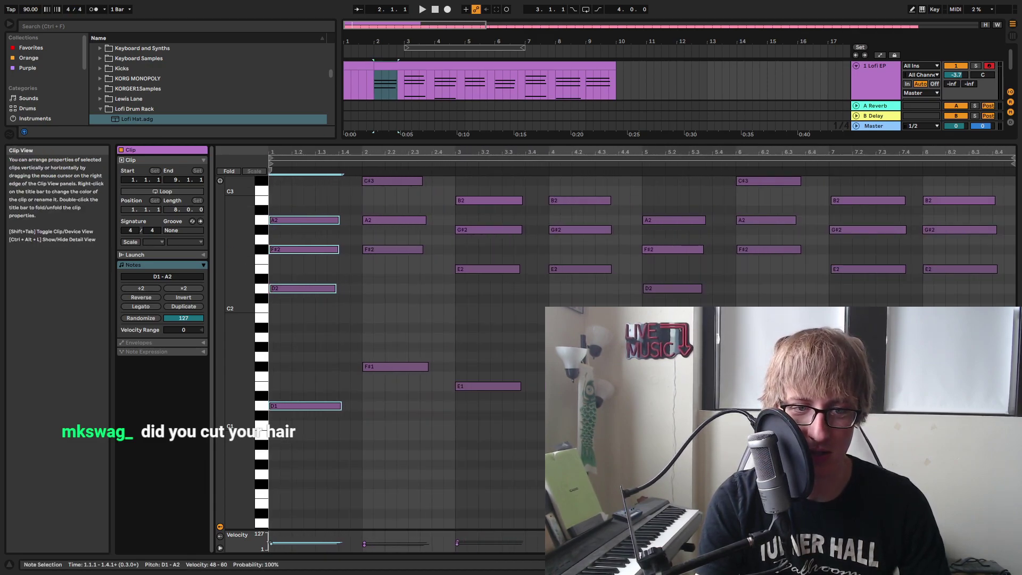
Select the chords in bars 5 and 6 of the Lofi EP clip and play back the quantized progression.
drag(645, 301, 680, 192)
drag(771, 399, 772, 151)
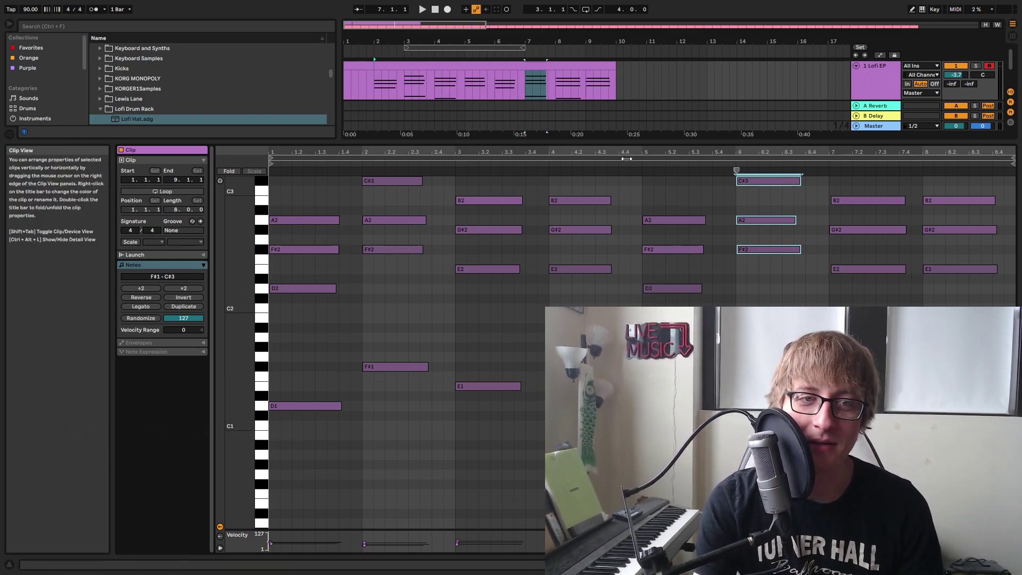
drag(627, 153, 604, 93)
key(space)
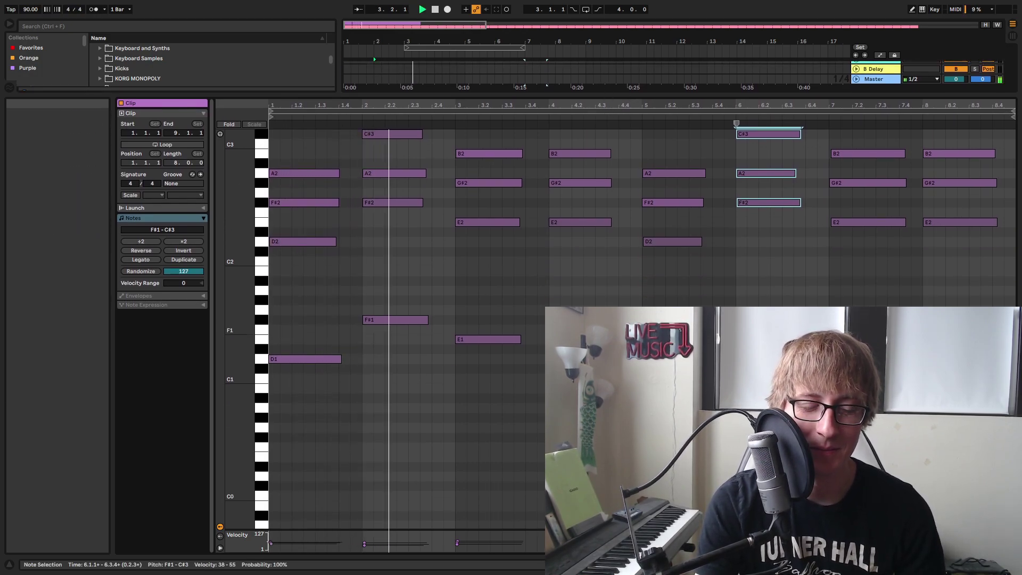
Clear the note selection in the Lofi EP clip and play back the quantized chord progression.
click(672, 359)
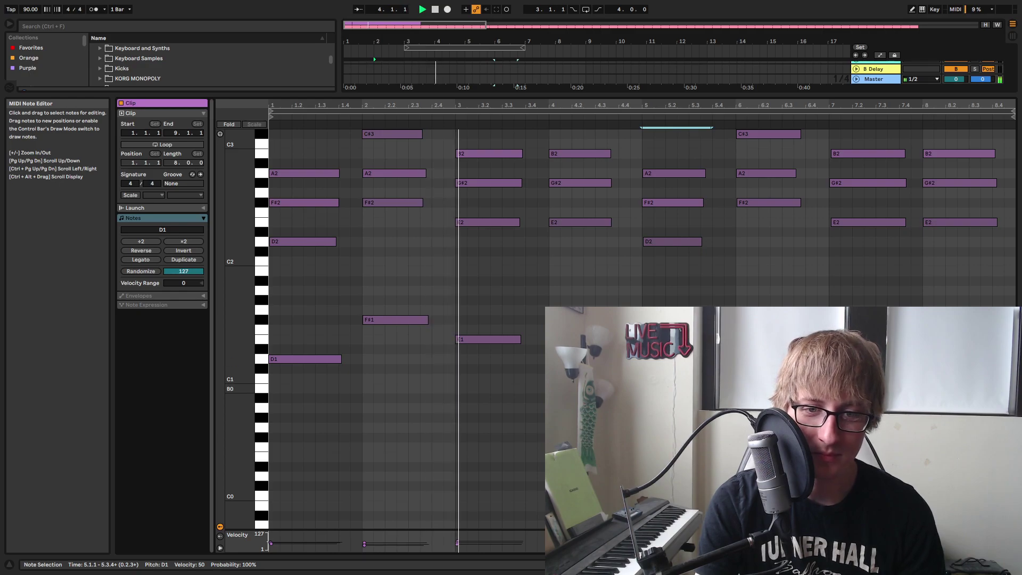
click(885, 287)
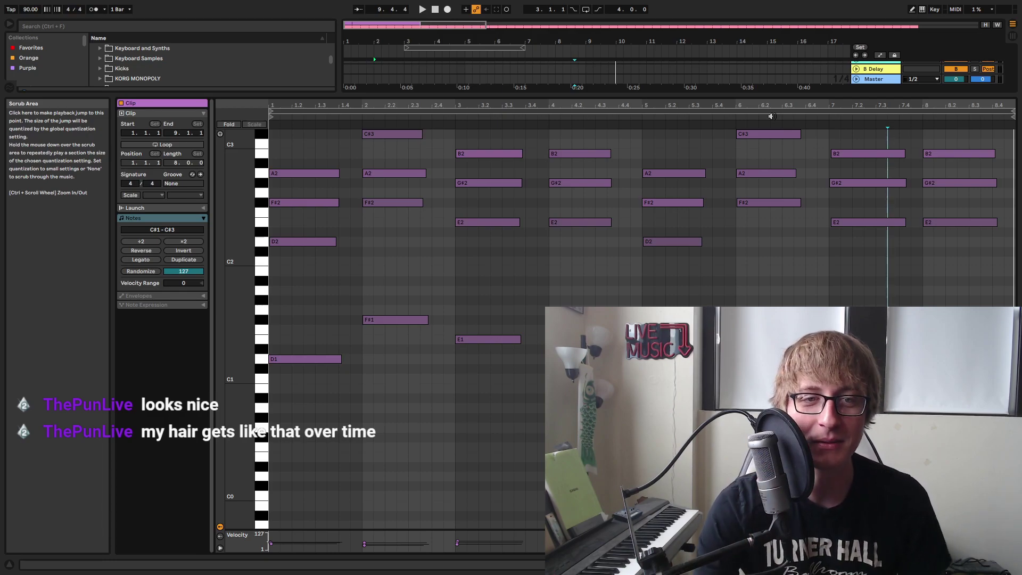
key(space)
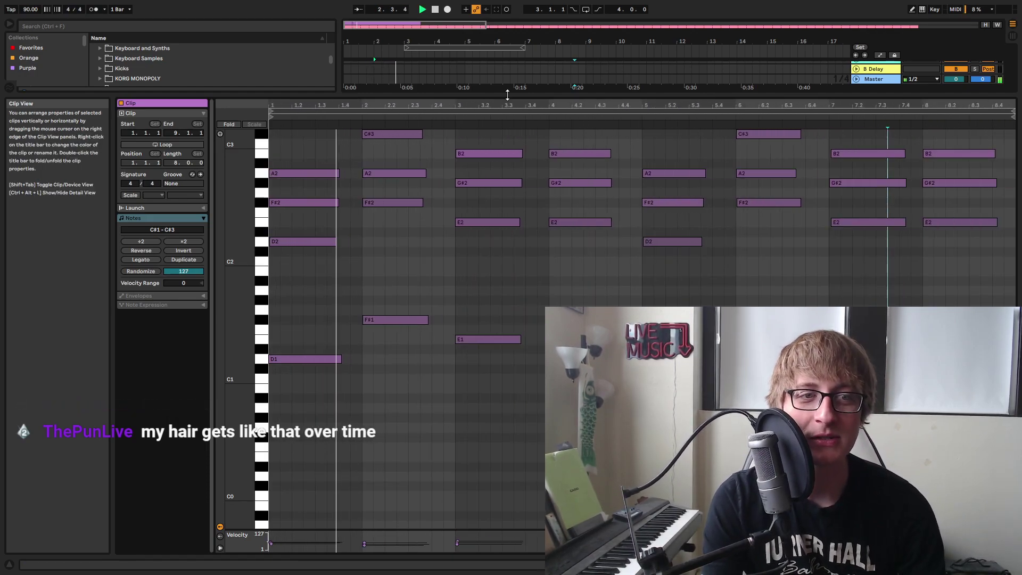
Shrink the note editor and delete the empty one-bar clip at the start of the Lofi EP track.
drag(506, 97, 515, 336)
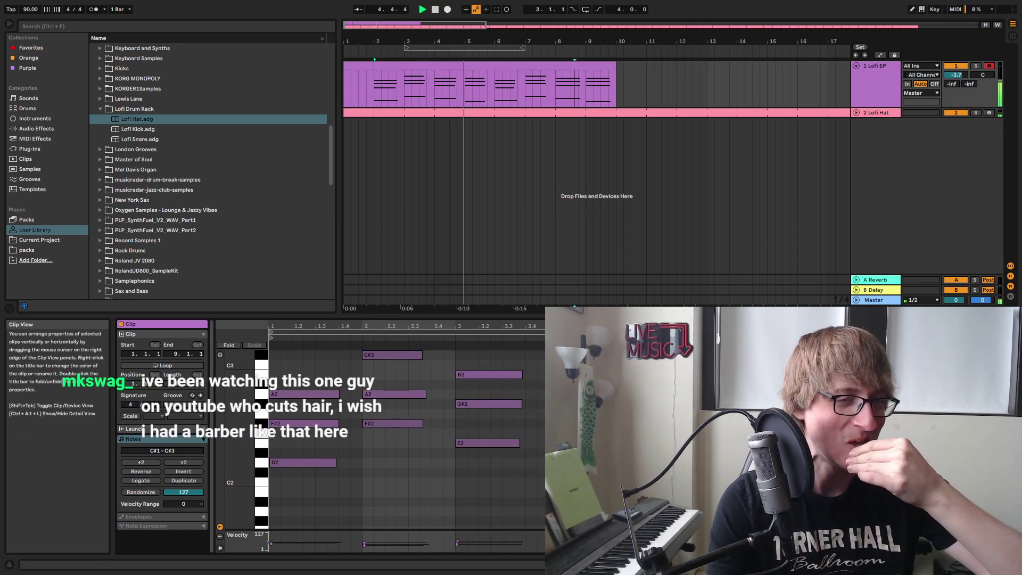
click(404, 79)
click(365, 66)
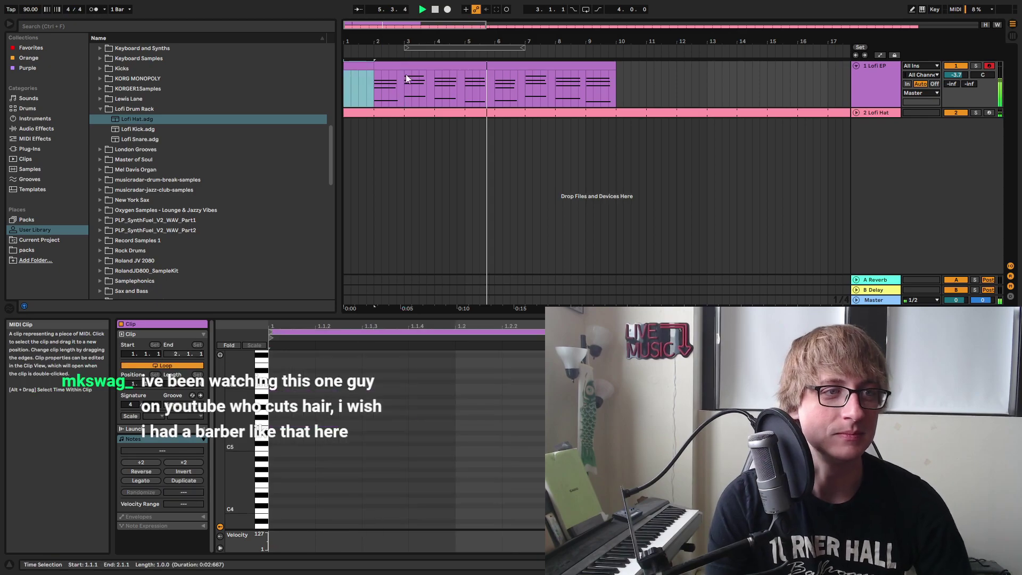
key(Delete)
Stop playback and move the Lofi EP chord clip to start at bar 1.
click(484, 66)
key(space)
drag(499, 66, 470, 23)
click(483, 80)
Consolidate the eight-bar Lofi EP chord clip and turn on looping for it.
click(422, 66)
right_click(422, 66)
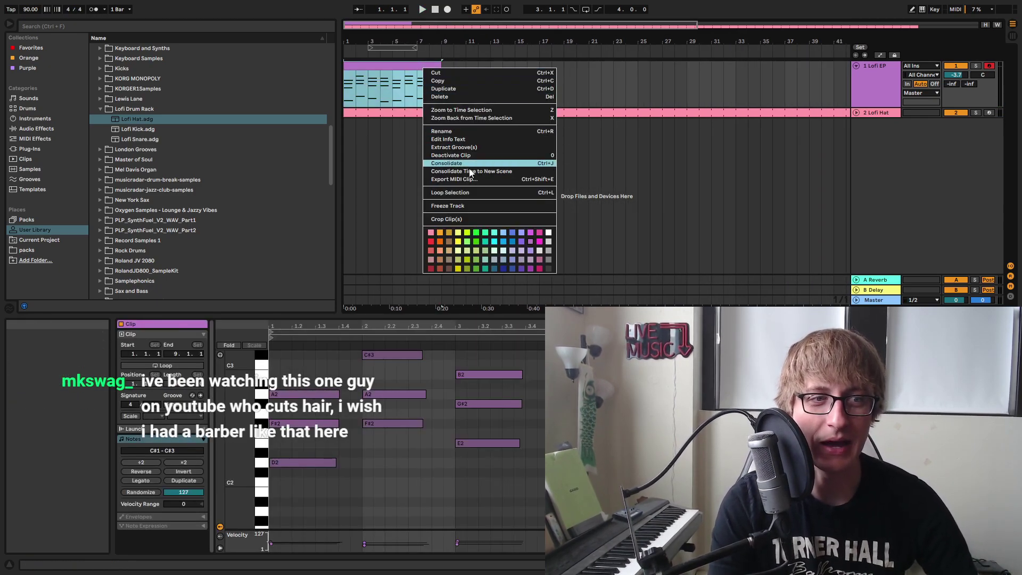
click(464, 165)
click(163, 367)
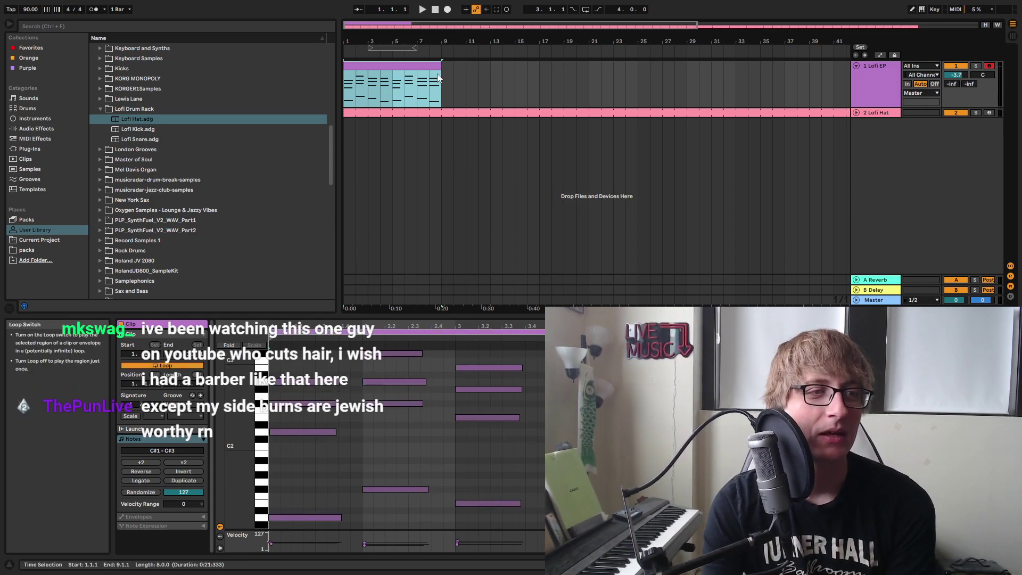
Extend the looping Lofi EP clip to bar 119 and deactivate the Lofi Hat track.
drag(441, 66, 863, 61)
drag(804, 41, 804, 22)
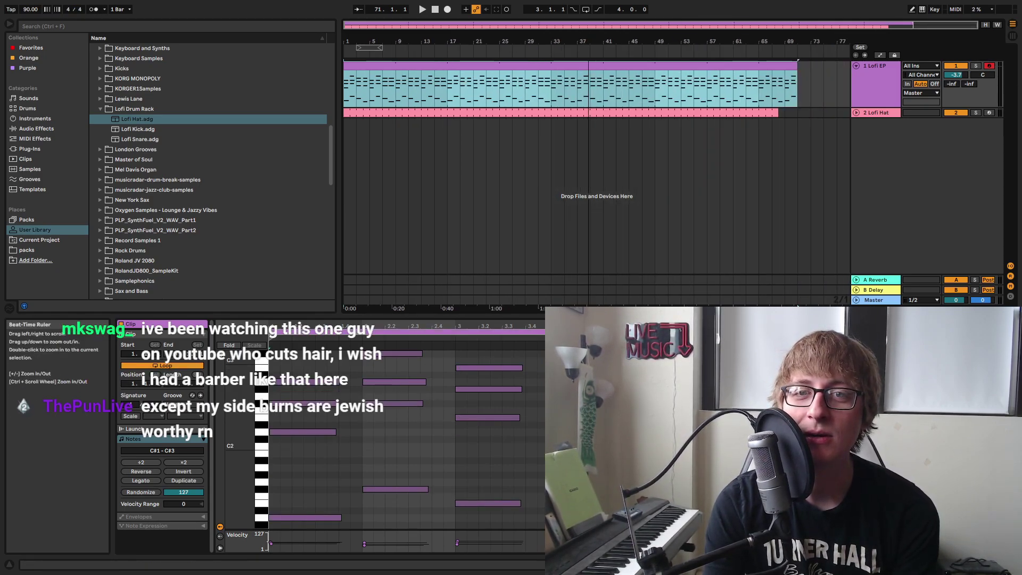
click(955, 113)
drag(796, 66, 1021, 66)
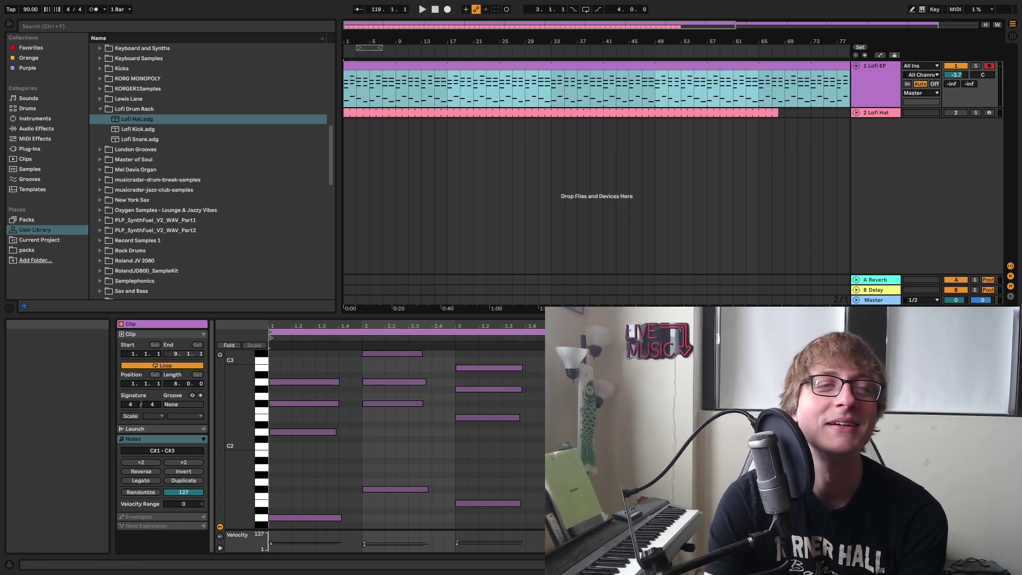
key(minus)
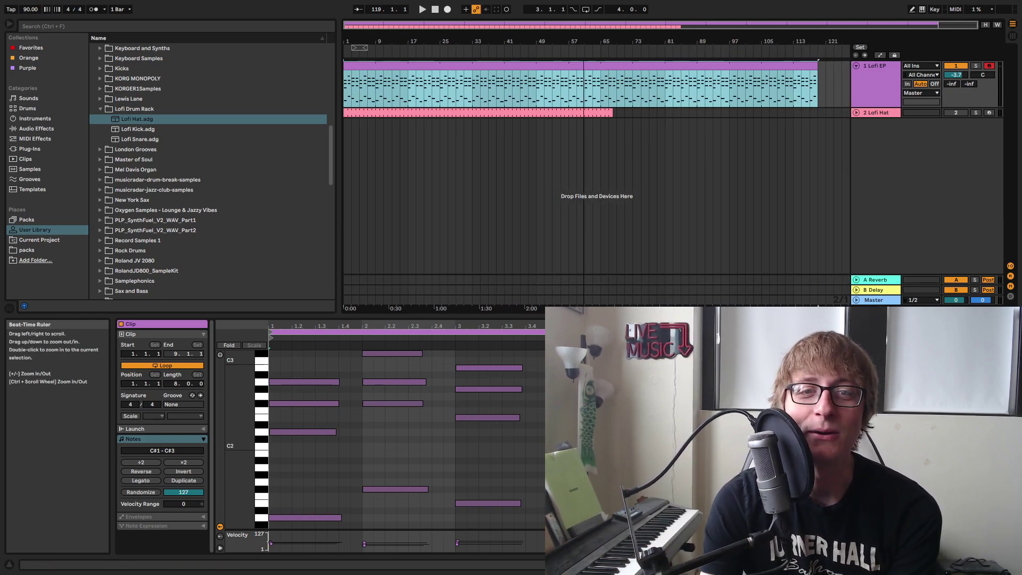
Cut the Lofi Hat part back to end at bar 16 and start the arrangement from the beginning.
click(625, 133)
drag(607, 112, 405, 133)
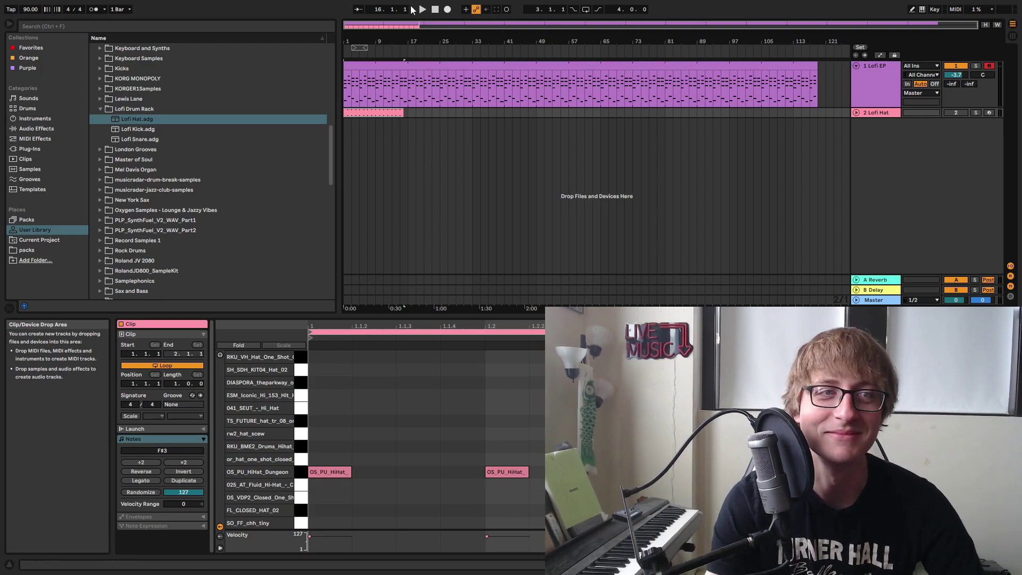
click(435, 10)
click(422, 9)
drag(377, 42, 376, 55)
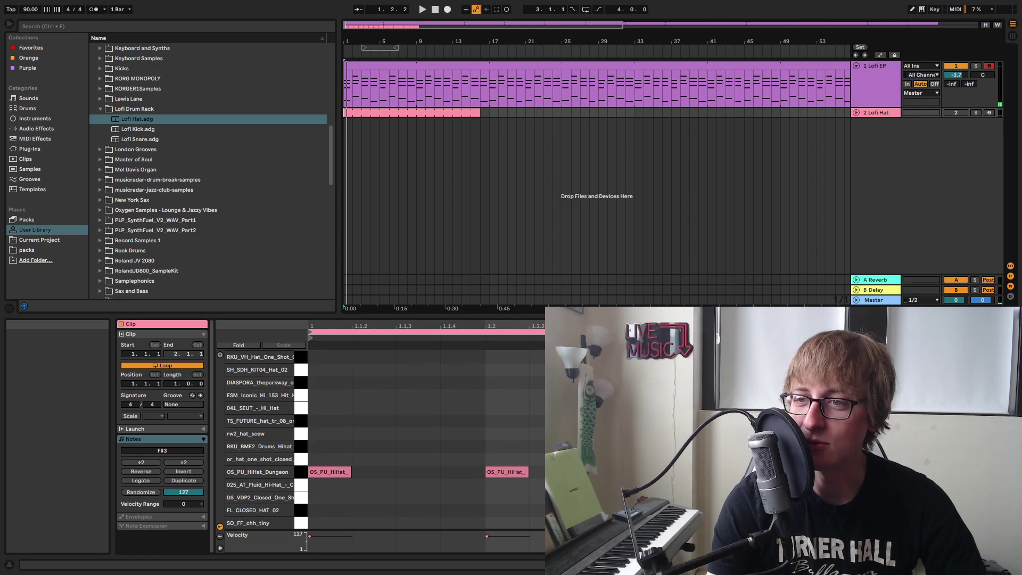
Switch to Splice in the browser and open its Sounds browse page in a new tab.
key(alt+Tab)
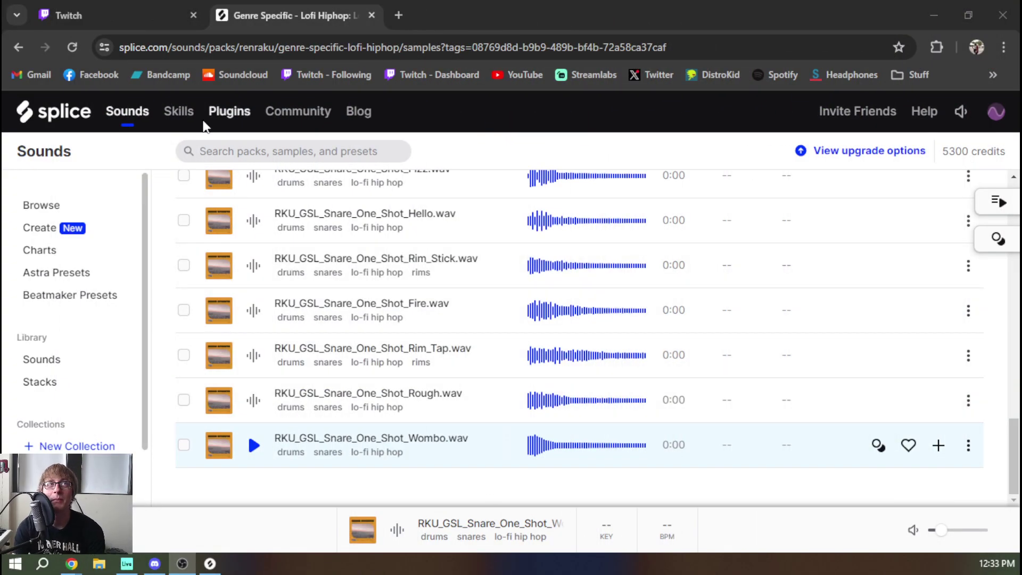
scroll(337, 271, up, 15)
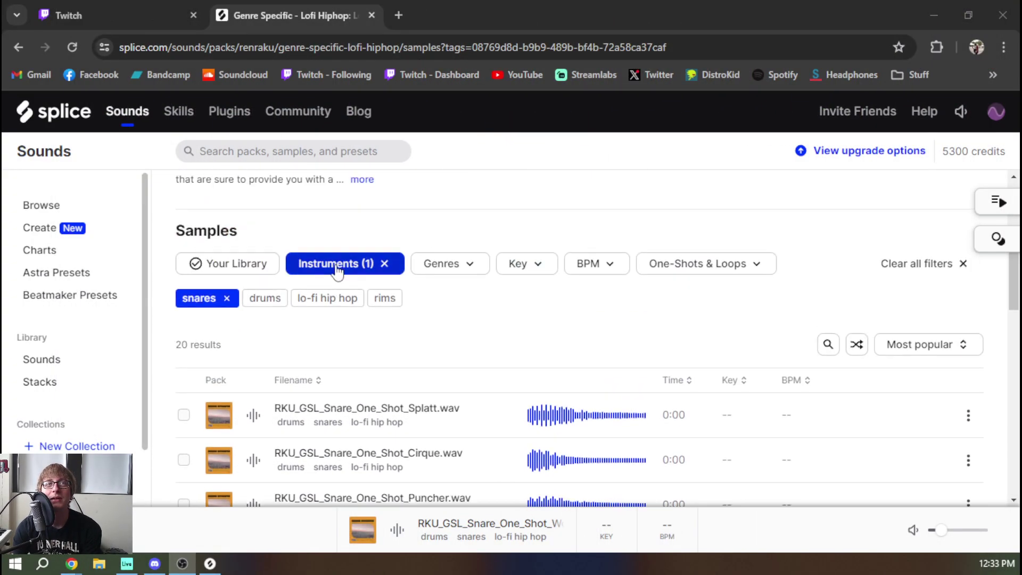
scroll(337, 272, up, 5)
middle_click(111, 123)
click(418, 16)
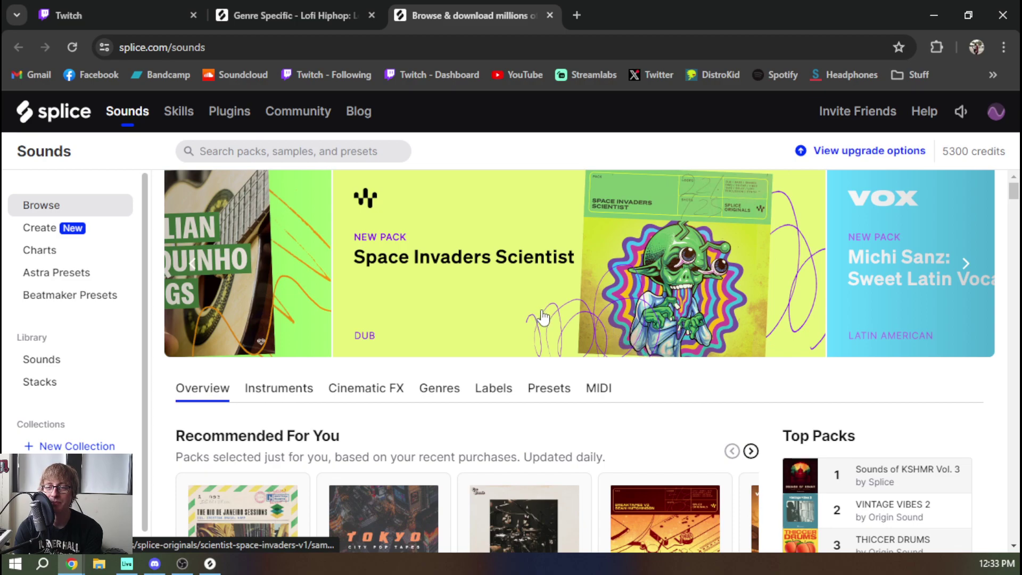
scroll(542, 324, down, 1)
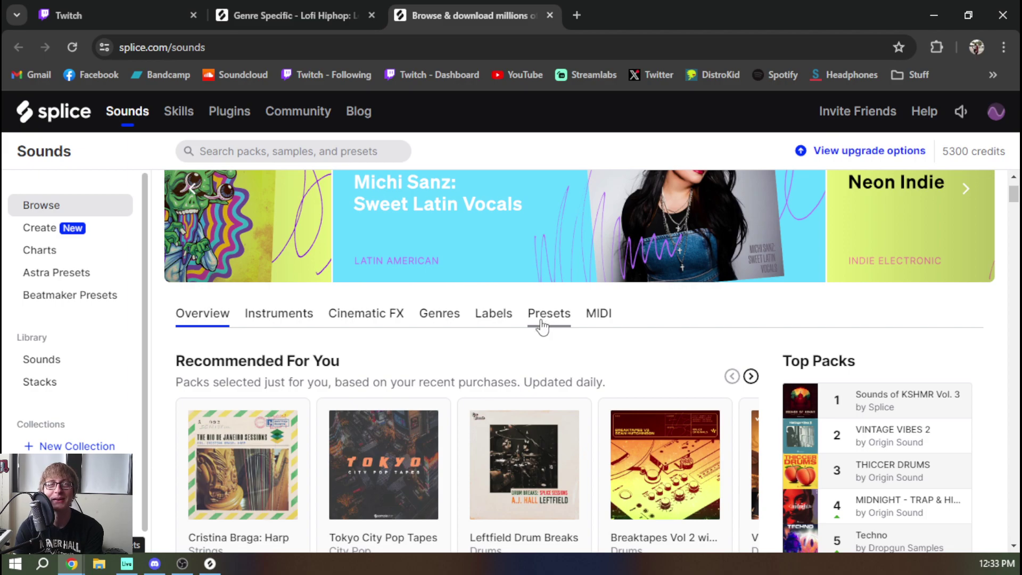
click(327, 144)
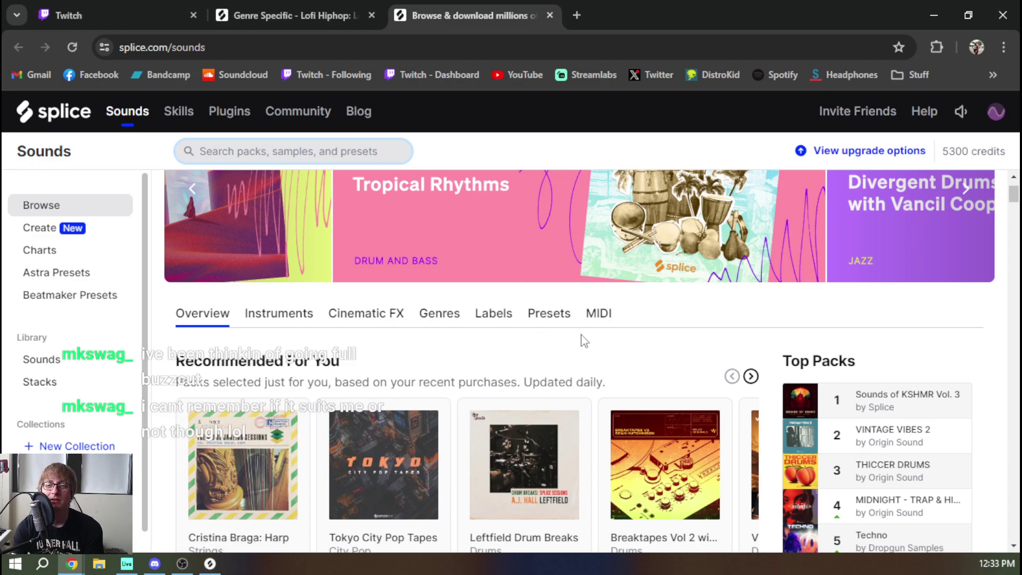
Look through the Splice instrument categories and open the Breaks samples under Drums.
scroll(433, 352, down, 5)
scroll(444, 373, up, 5)
click(266, 319)
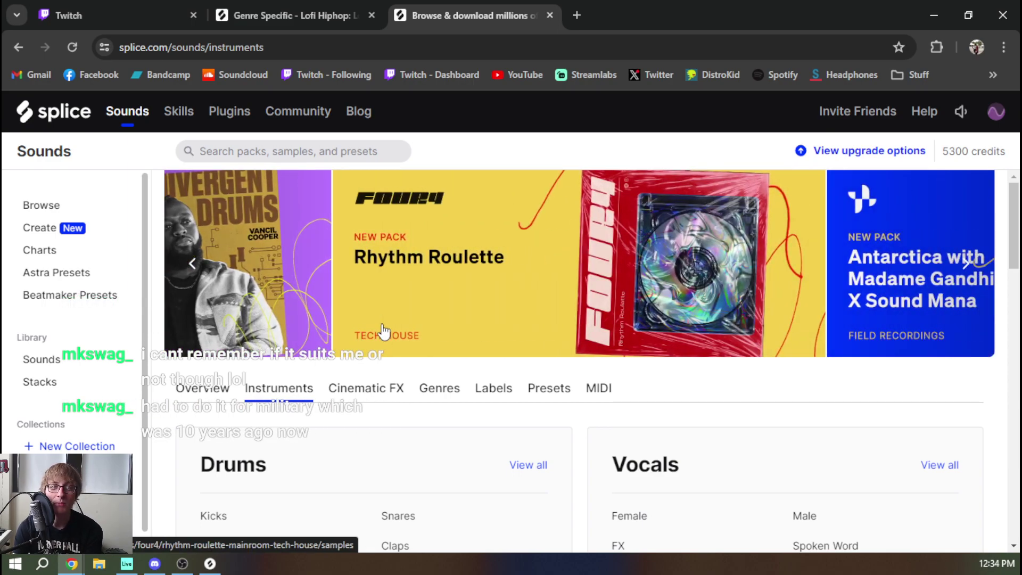
scroll(383, 326, down, 4)
scroll(437, 311, down, 2)
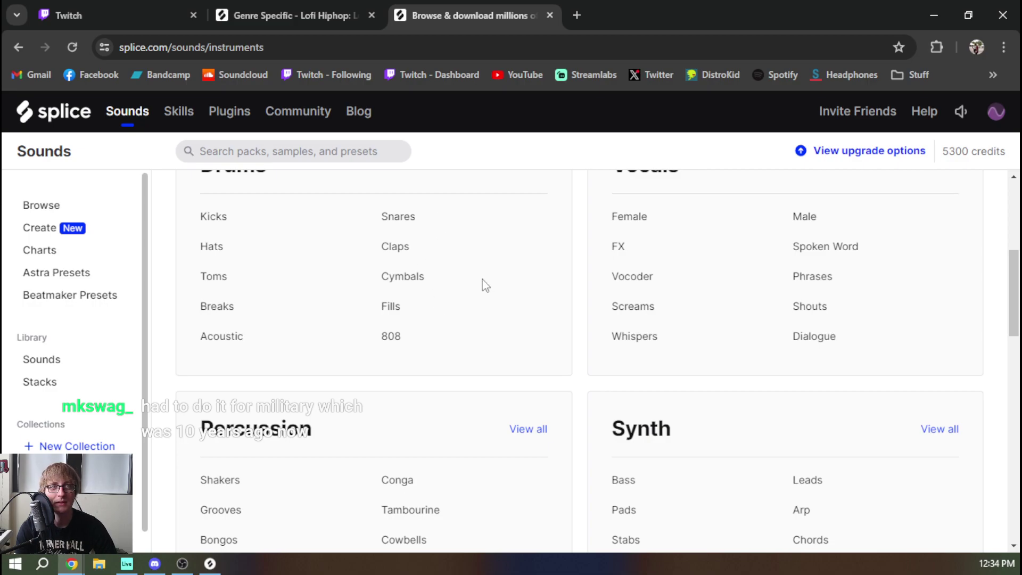
scroll(483, 284, down, 5)
scroll(486, 235, up, 5)
scroll(543, 306, down, 7)
scroll(559, 311, up, 7)
scroll(579, 317, down, 2)
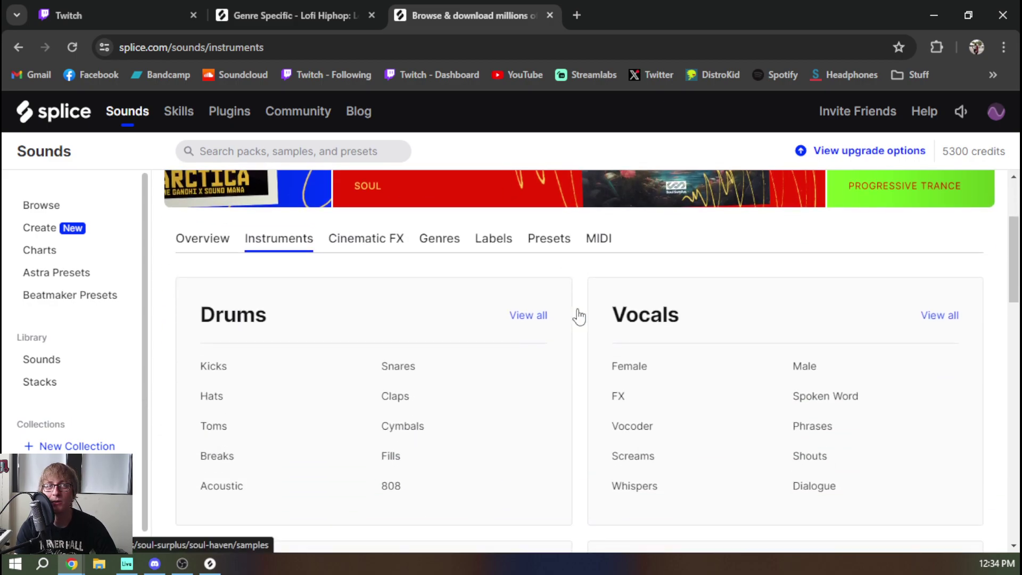
scroll(570, 317, down, 4)
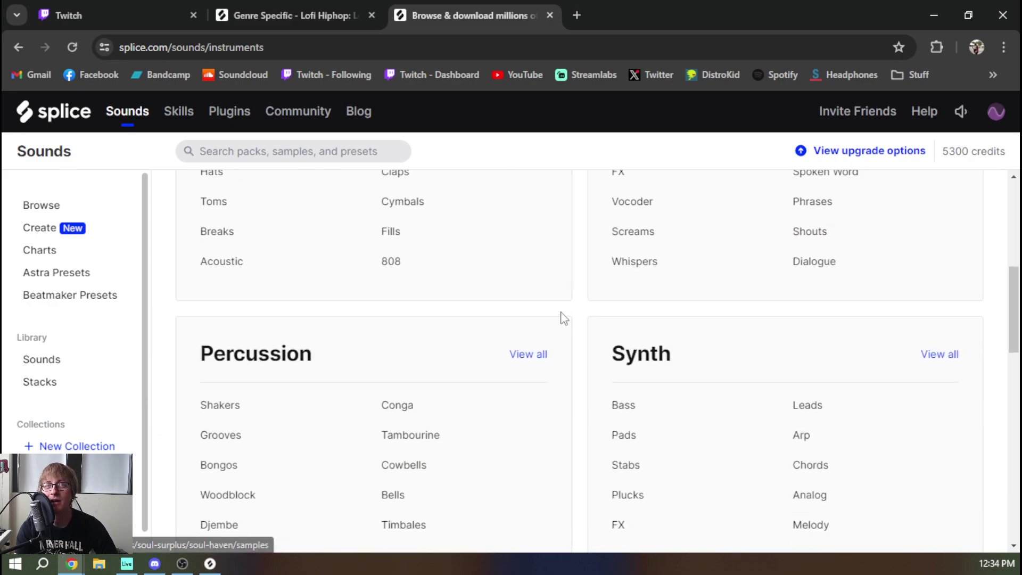
click(217, 231)
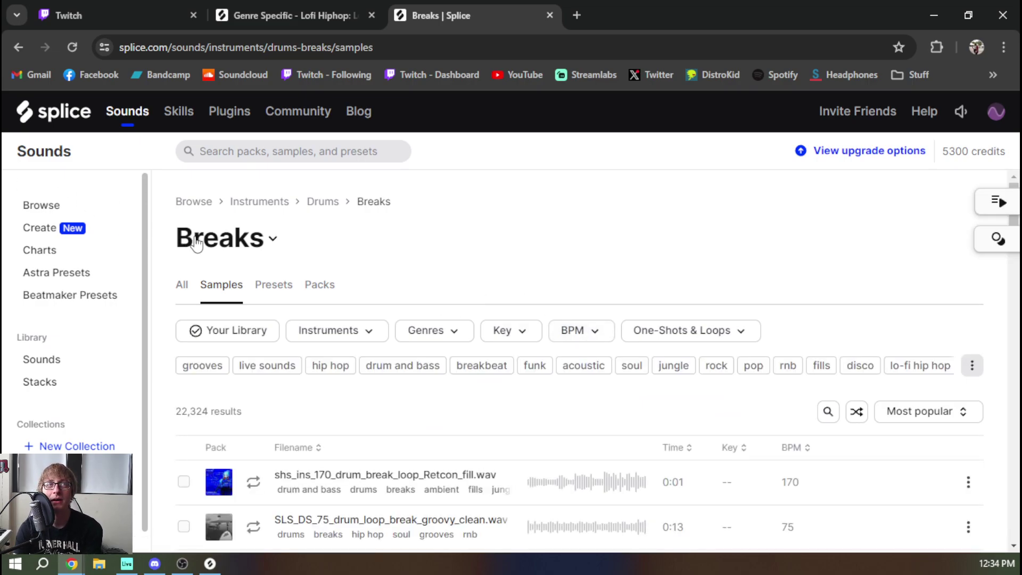
Filter the Breaks samples to an exact tempo of 90 BPM.
click(580, 331)
click(577, 405)
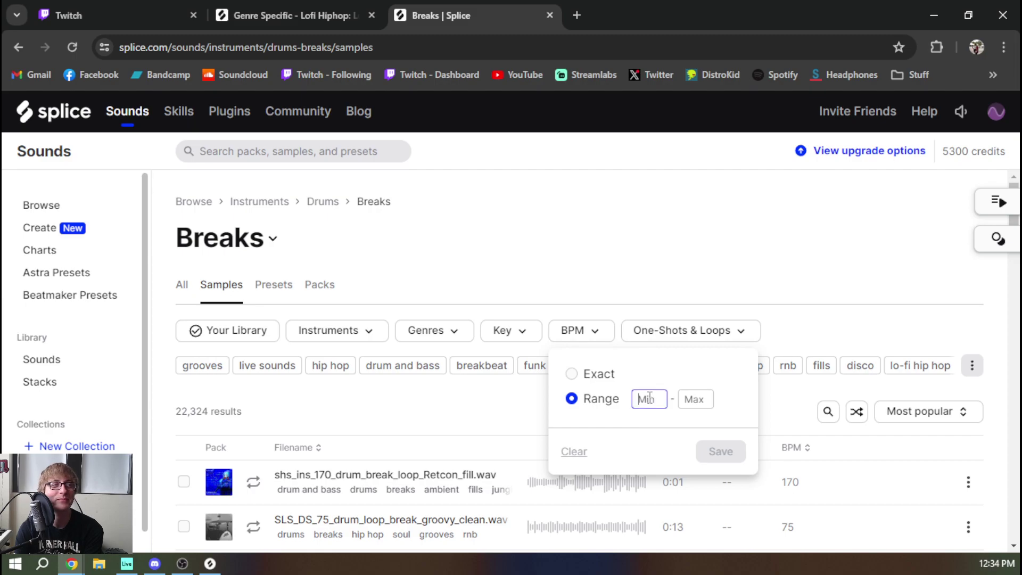
click(602, 375)
click(645, 375)
text(90)
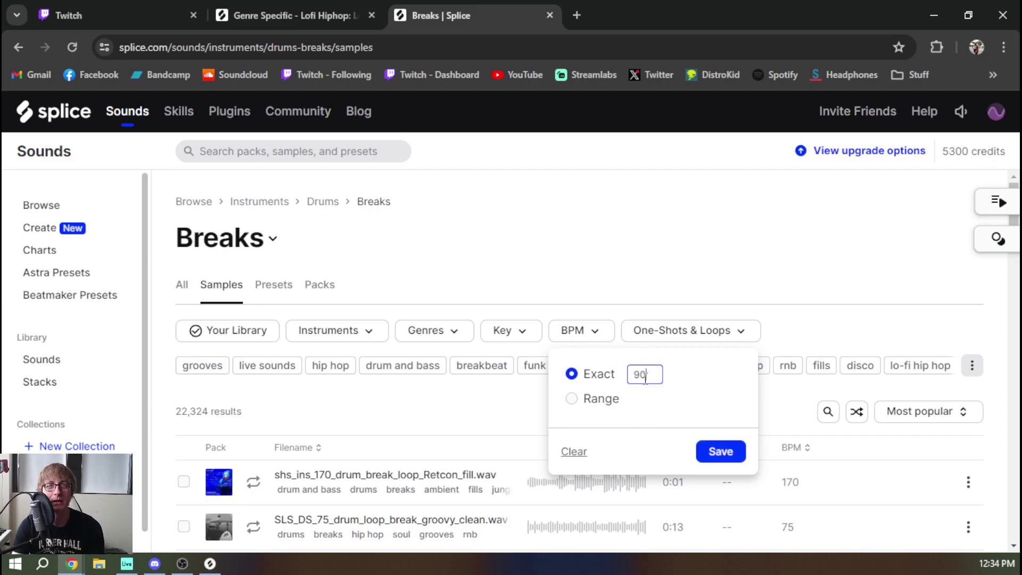
click(729, 452)
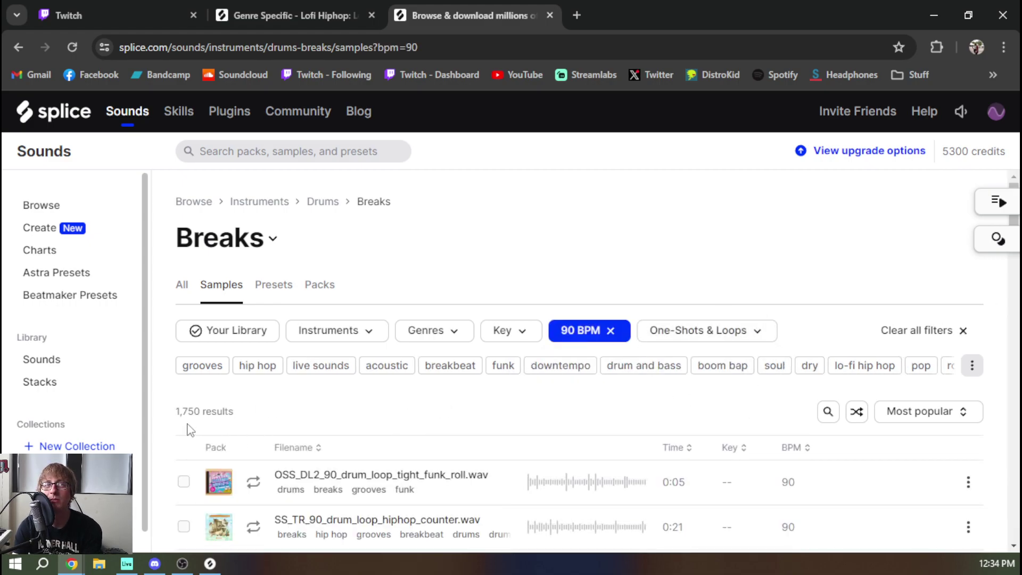
Sort the 90 BPM break samples in random order and bring the sample list into view.
drag(178, 410, 227, 411)
click(296, 419)
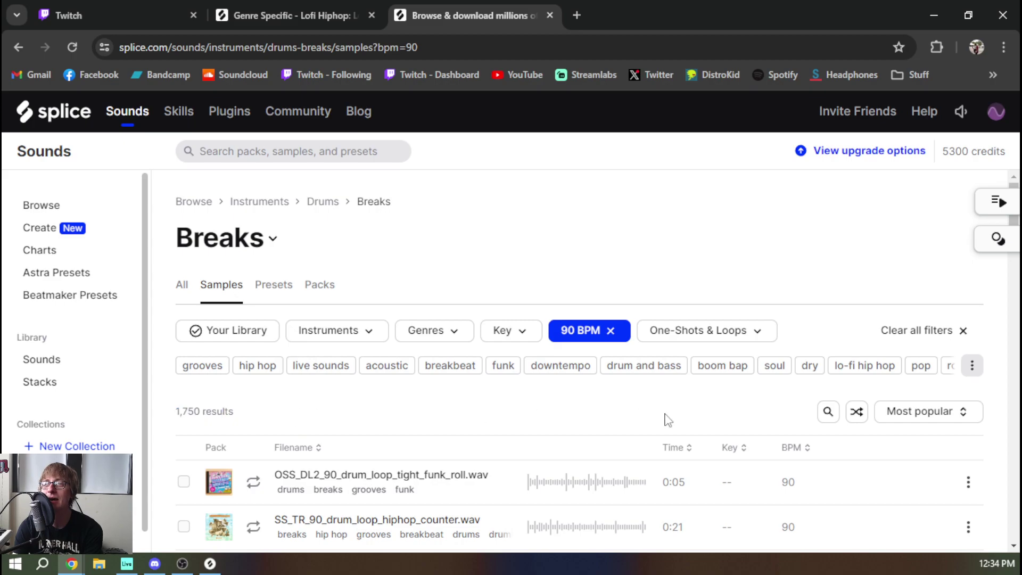
click(929, 412)
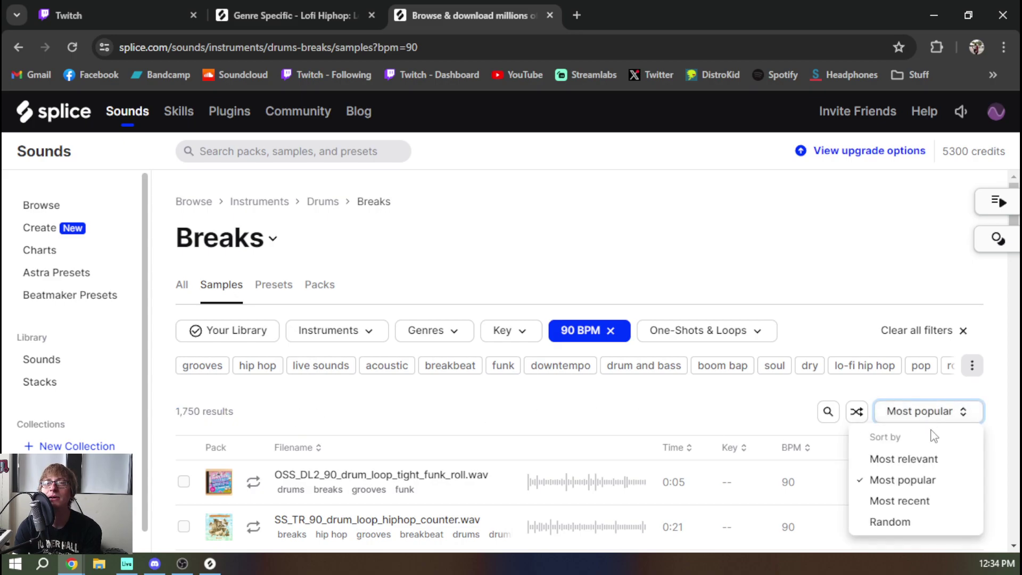
click(929, 522)
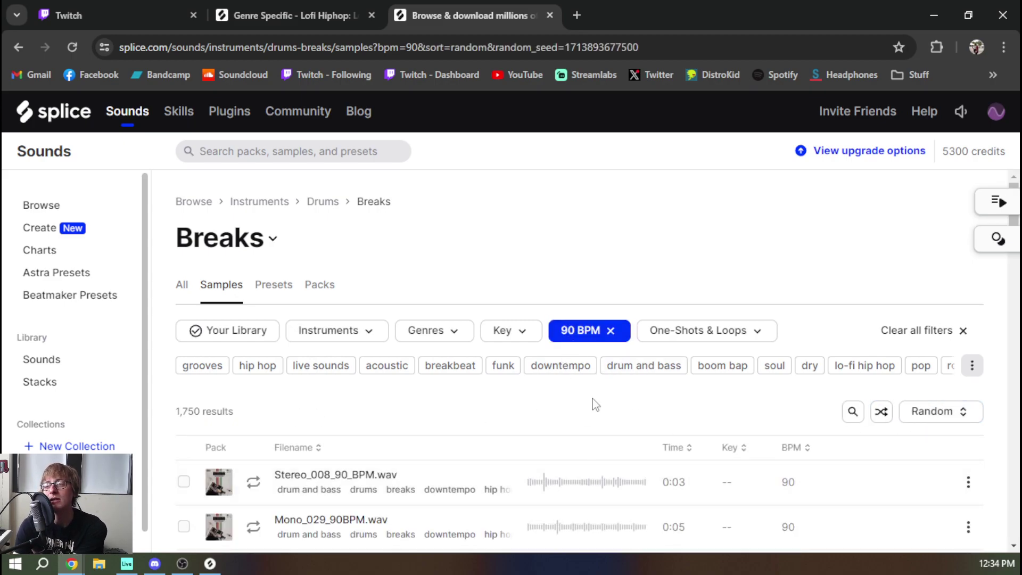
scroll(594, 410, down, 4)
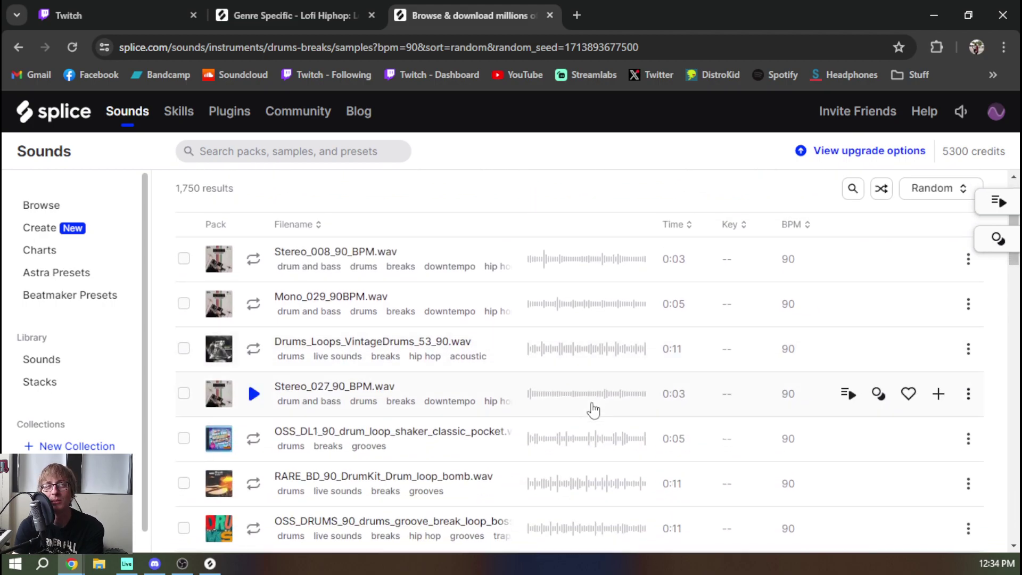
Raise the preview volume and audition the breaks Stereo_008_90_BPM, Mono_029_90BPM, Drums_Loops_VintageDrums_53_90 and Stereo_027_90_BPM.
key(alt+Tab)
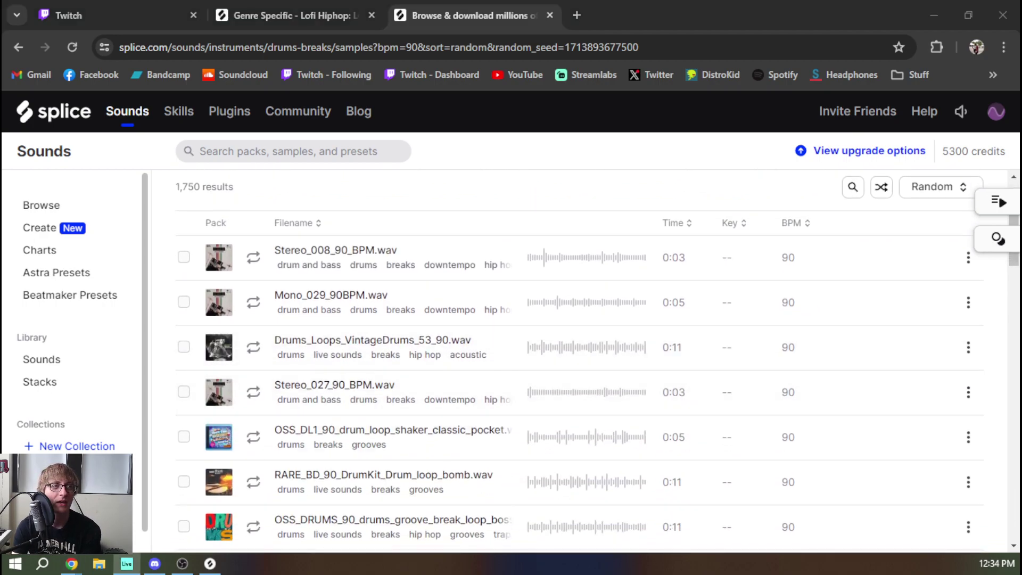
click(258, 267)
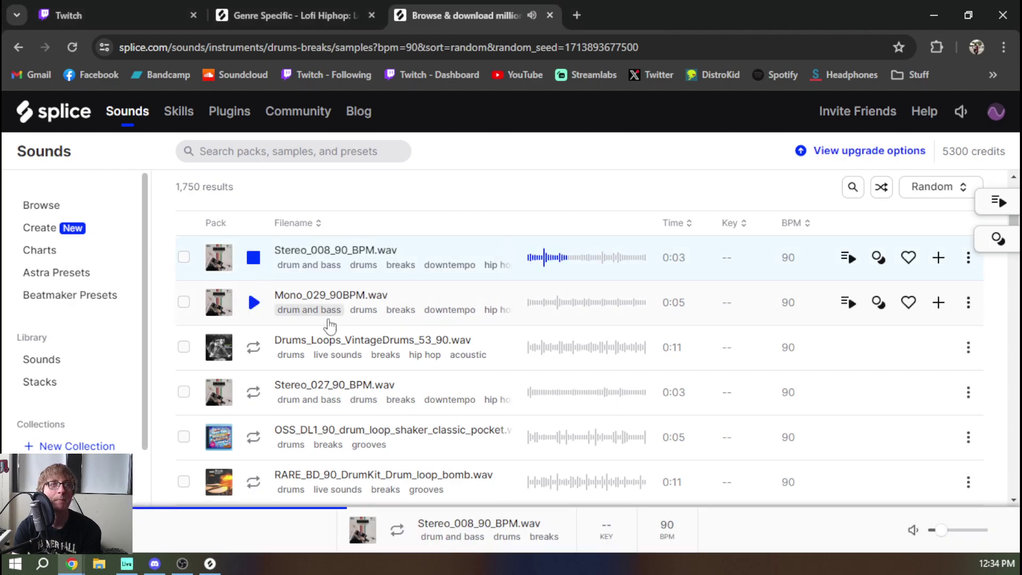
drag(942, 533, 956, 533)
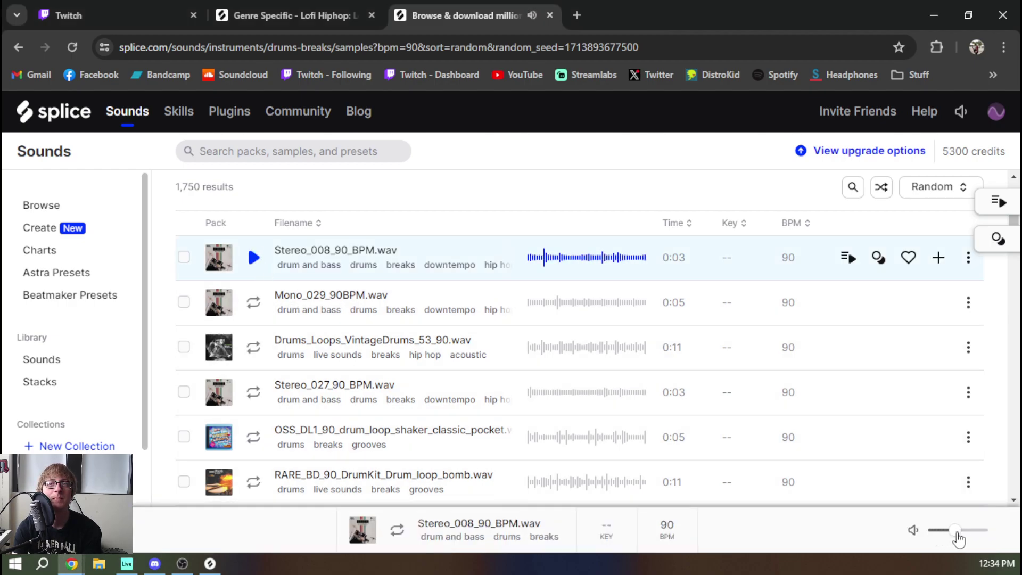
click(253, 303)
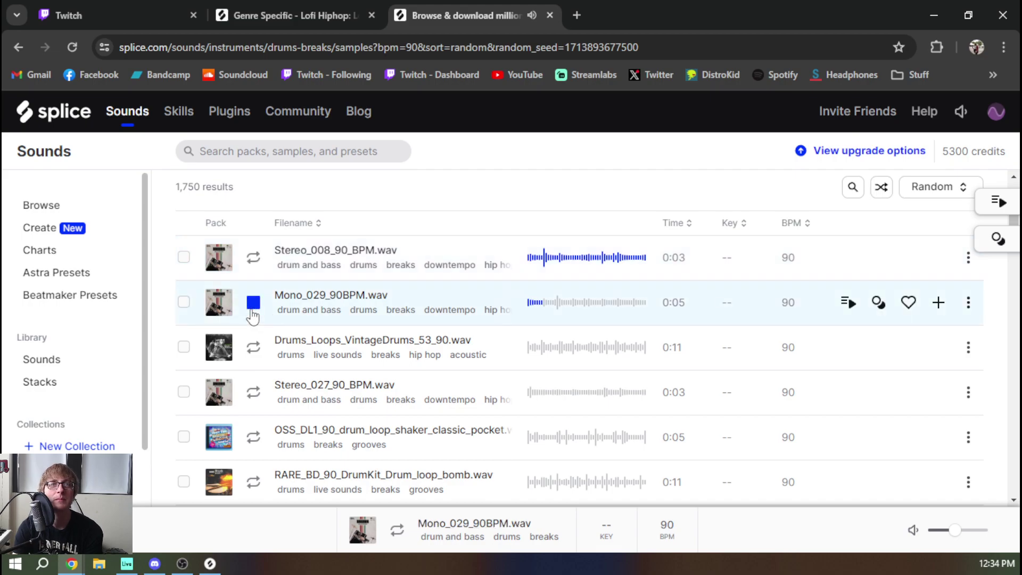
key(Down)
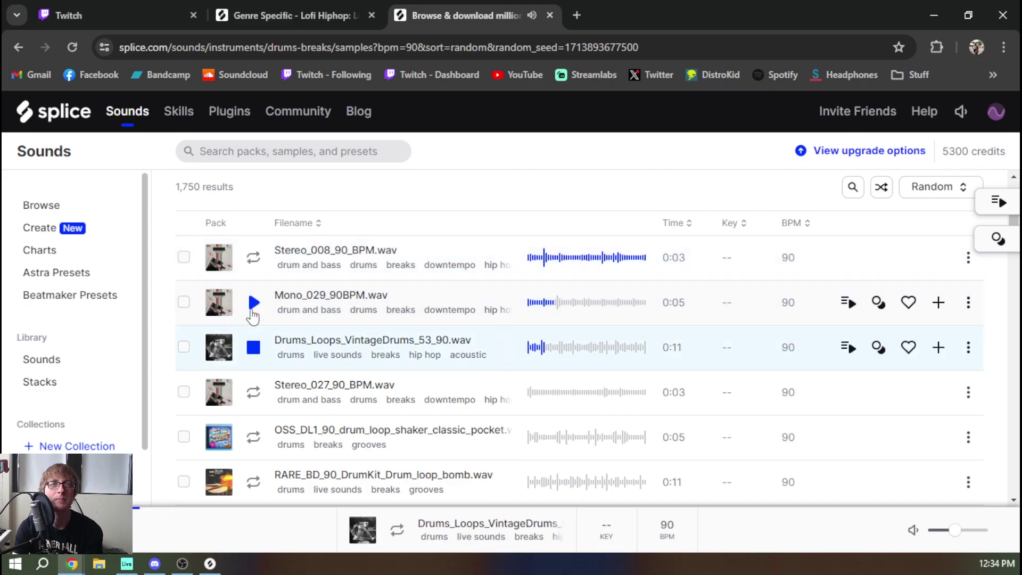
key(Down)
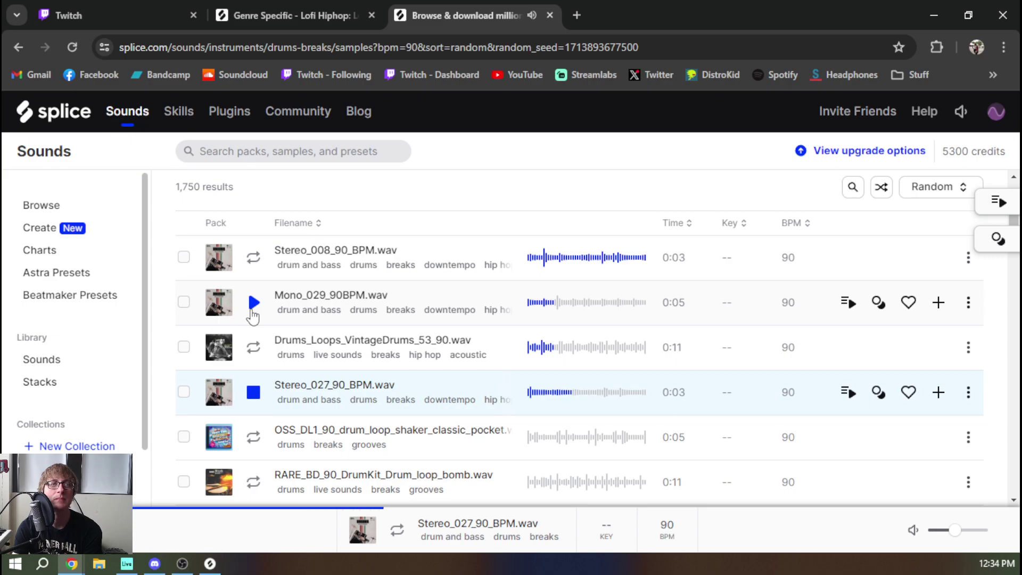
Audition the shaker_classic_pocket, DrumKit_Drum_loop_bomb, OSS_DRUMS groove break and JC_MA_90_drum_loop_run_flat samples, stopping playback on the last one.
key(Down)
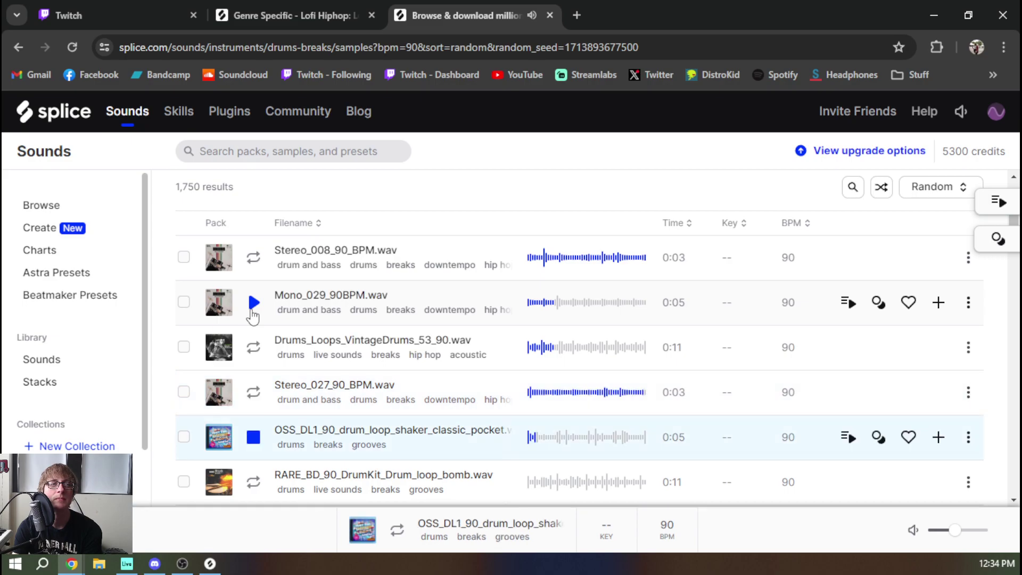
key(Down)
key(Down)
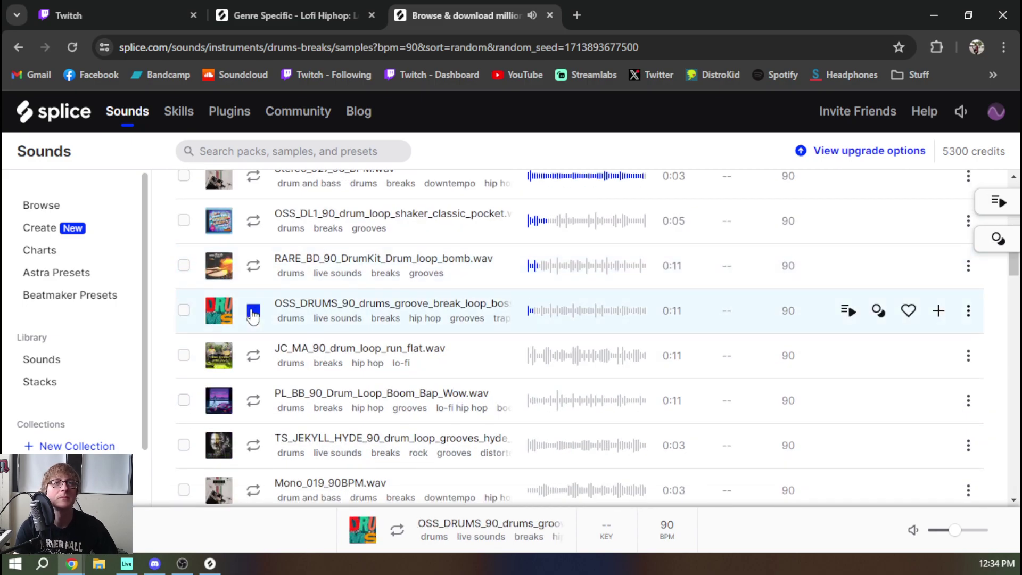
key(Down)
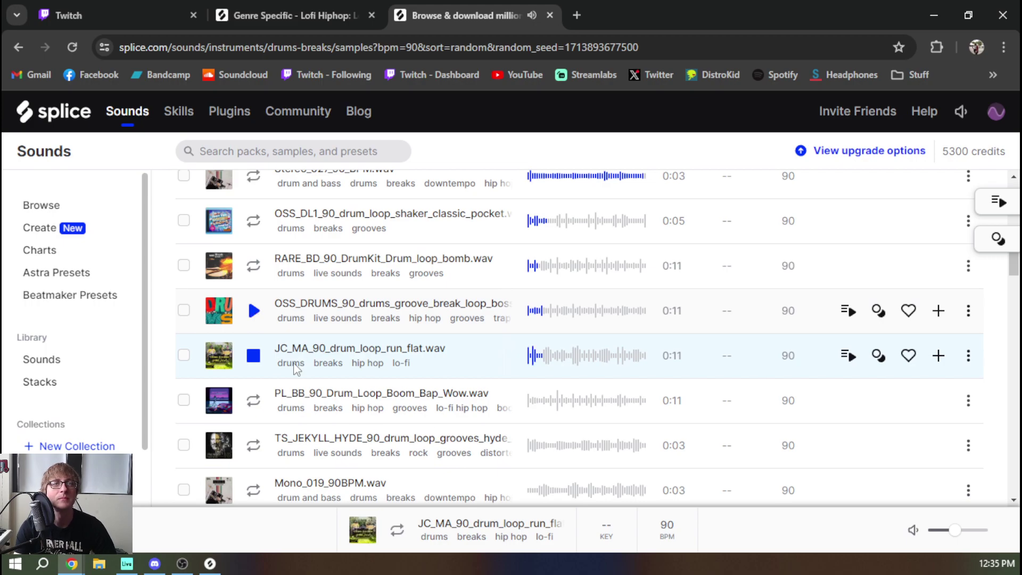
key(space)
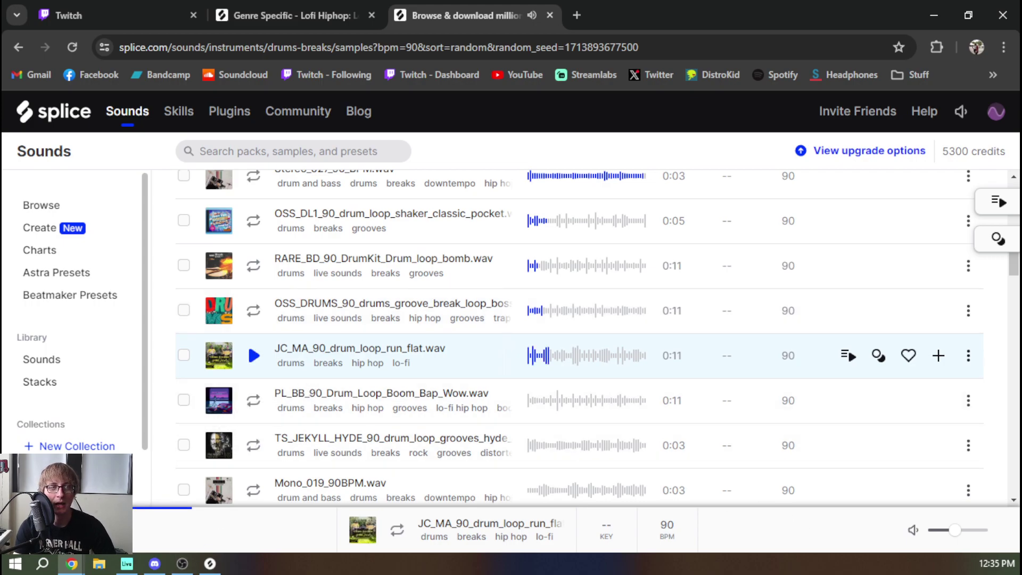
key(alt+Tab)
Compare the PL_BB_90_Drum_Loop_Boom_Bap_Wow and TS_JEKYLL_HYDE_90 drum loops by previewing them, and stop playback on Boom_Bap_Wow.
click(254, 401)
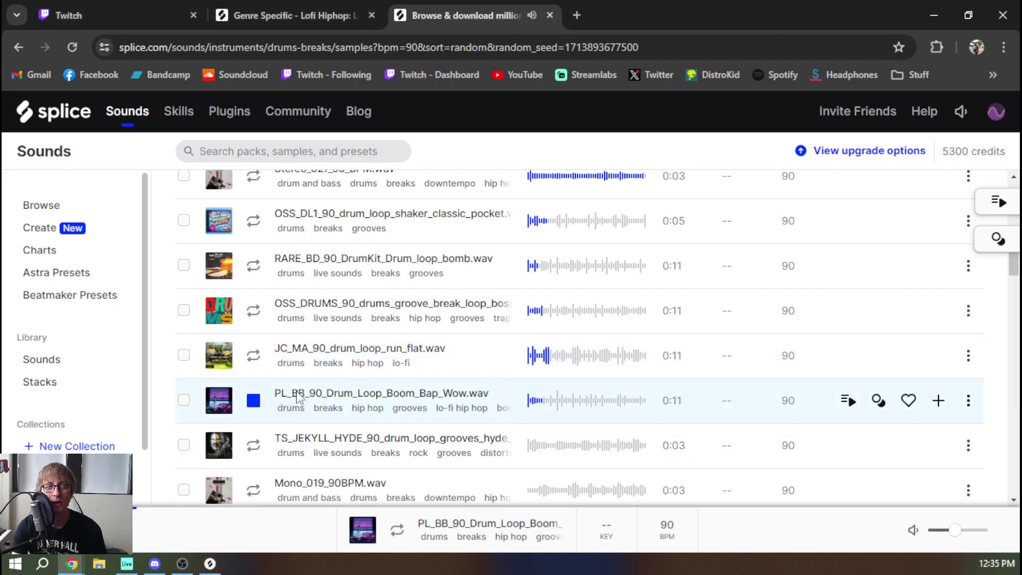
key(Down)
key(Up)
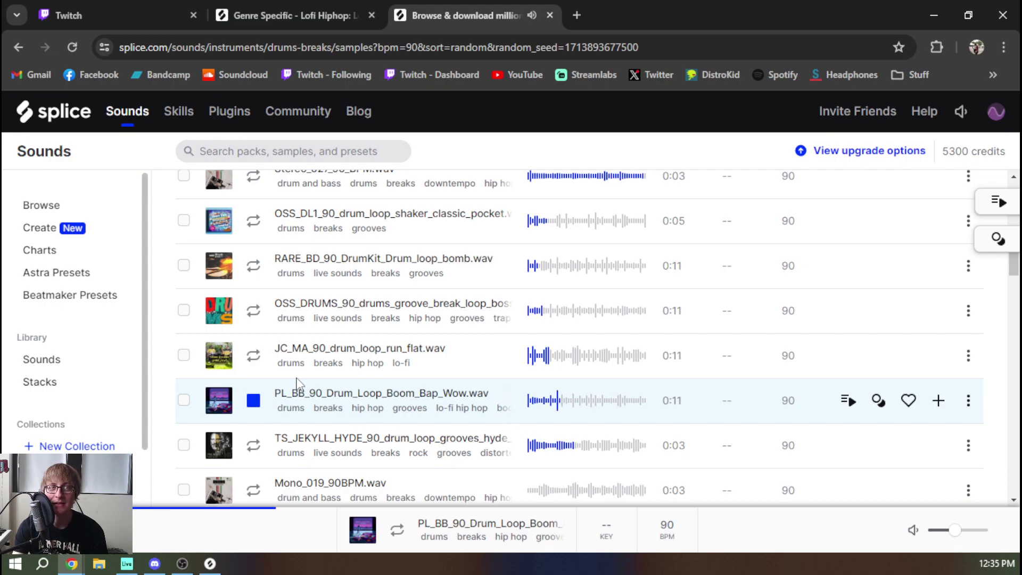
click(254, 400)
Narrow the 90 BPM break samples with the acoustic tag and bring the filtered list into view.
scroll(369, 354, up, 10)
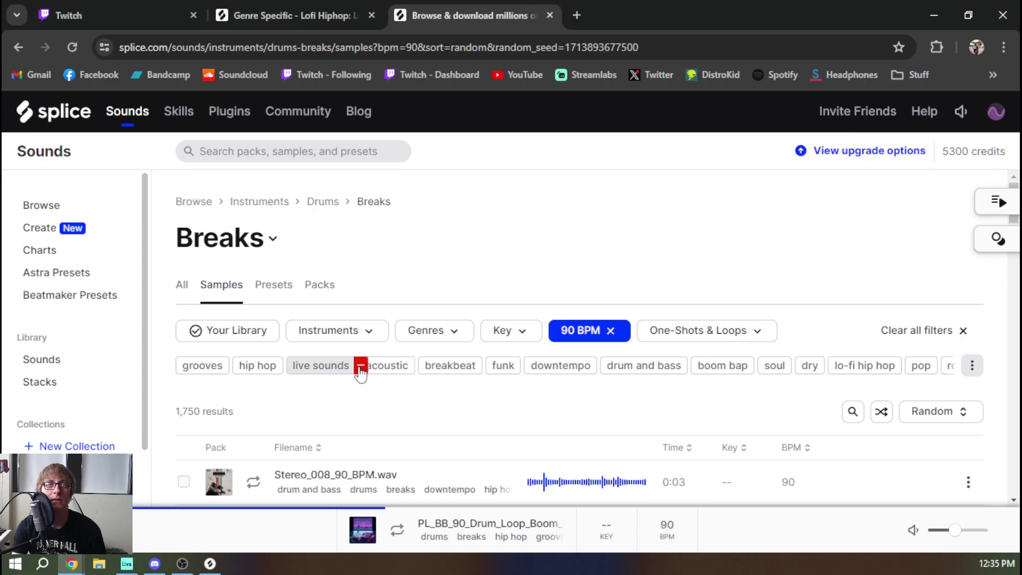
click(387, 368)
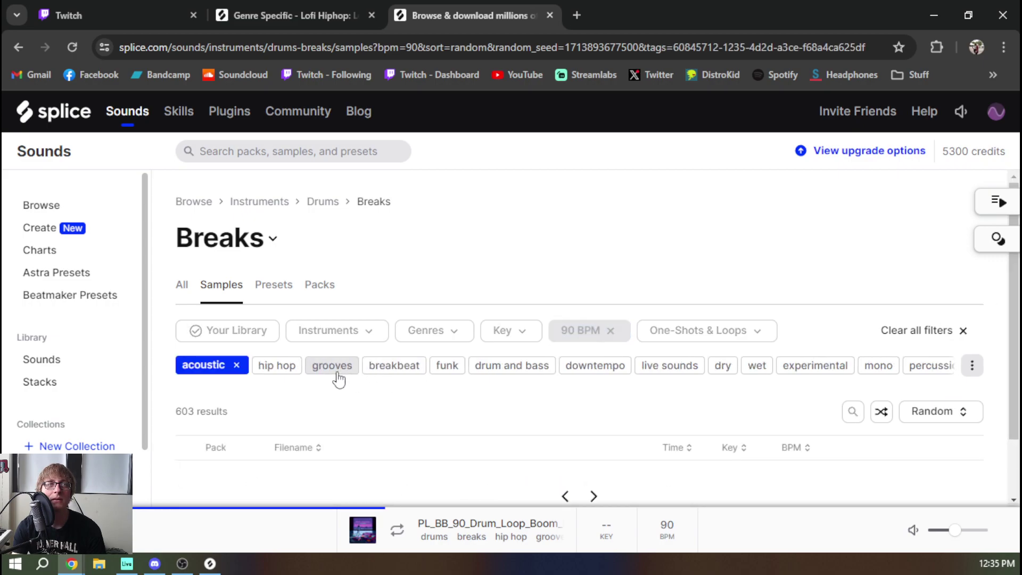
scroll(337, 376, down, 4)
Audition the acoustic breaks from Drums_Loops_VintageDrums_53_90 down to SO_CDL_90_drum_loop_syncopatedrhythms, including VintageDrums_41_90, Mono_055 and Room_004.
click(254, 347)
scroll(320, 375, down, 5)
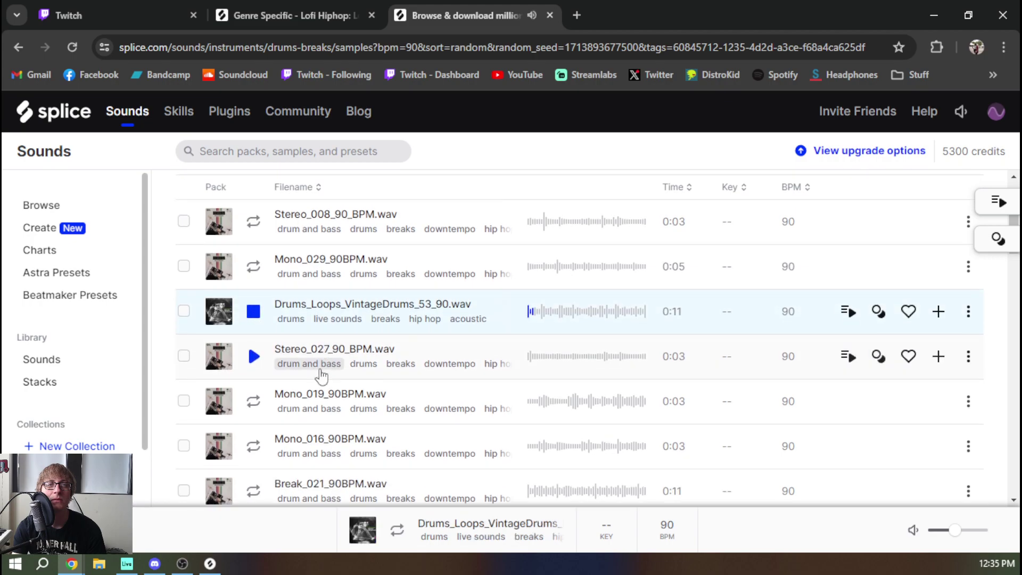
key(Down)
key(Down)
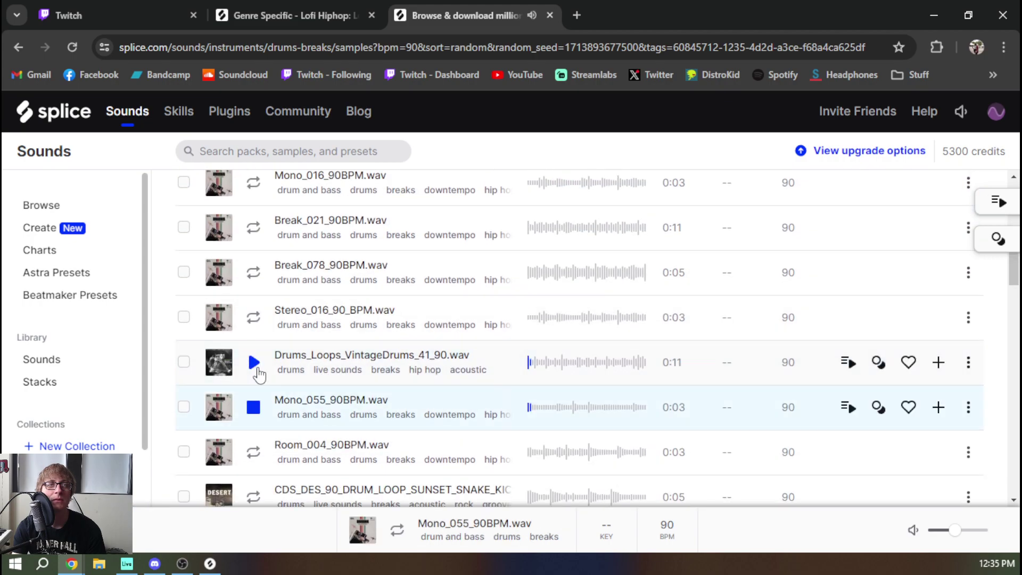
scroll(261, 373, down, 1)
click(223, 351)
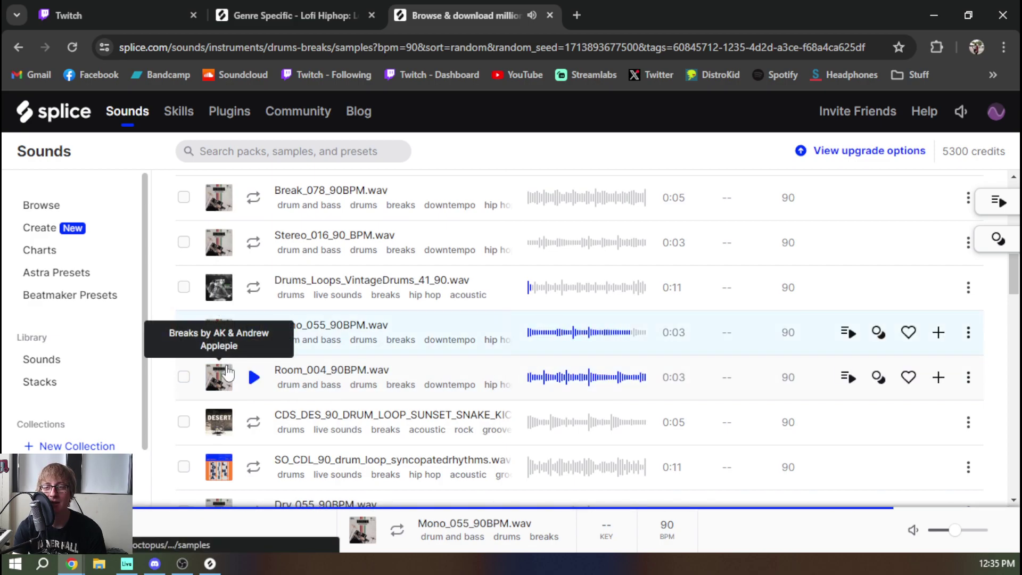
key(Down)
key(Down)
key(Down)
scroll(229, 368, down, 3)
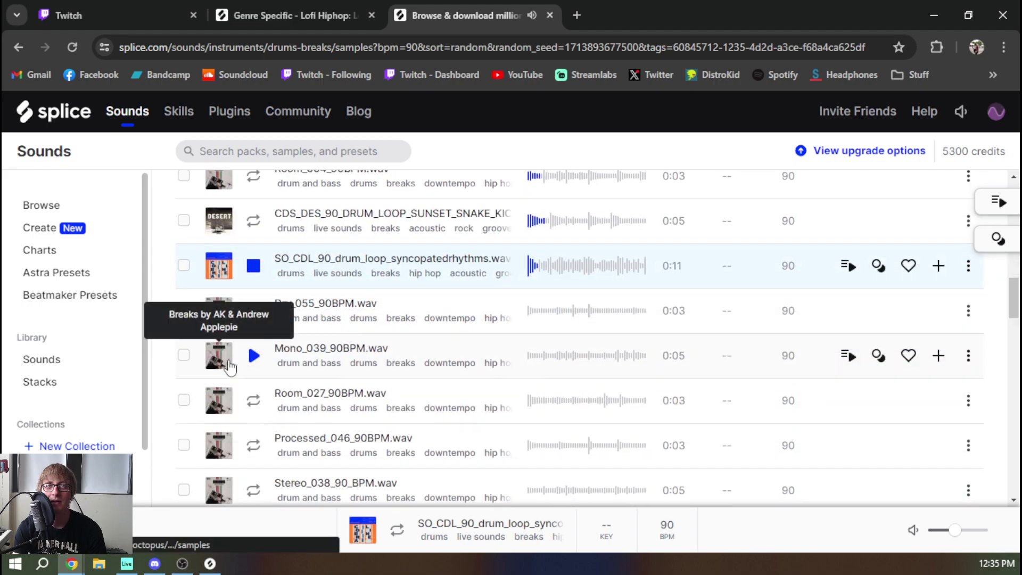
Preview the next acoustic breaks in order, from Dry_055_90BPM through Stereo_038_90_BPM to Processed_016_90BPM.
key(Down)
key(Down)
key(Down)
key(Down)
scroll(232, 363, down, 4)
key(Down)
key(Down)
key(Down)
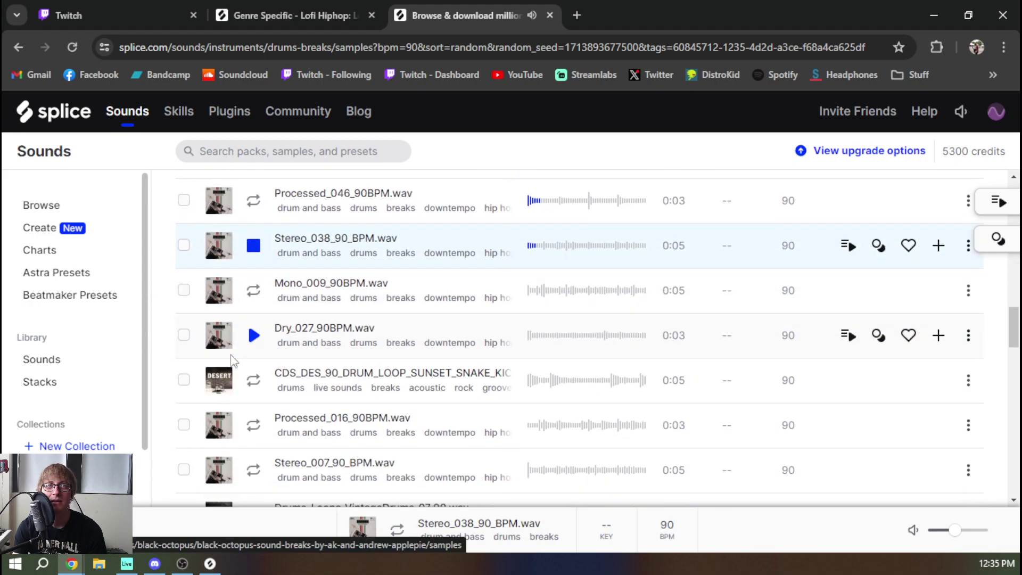
key(Down)
scroll(232, 362, down, 3)
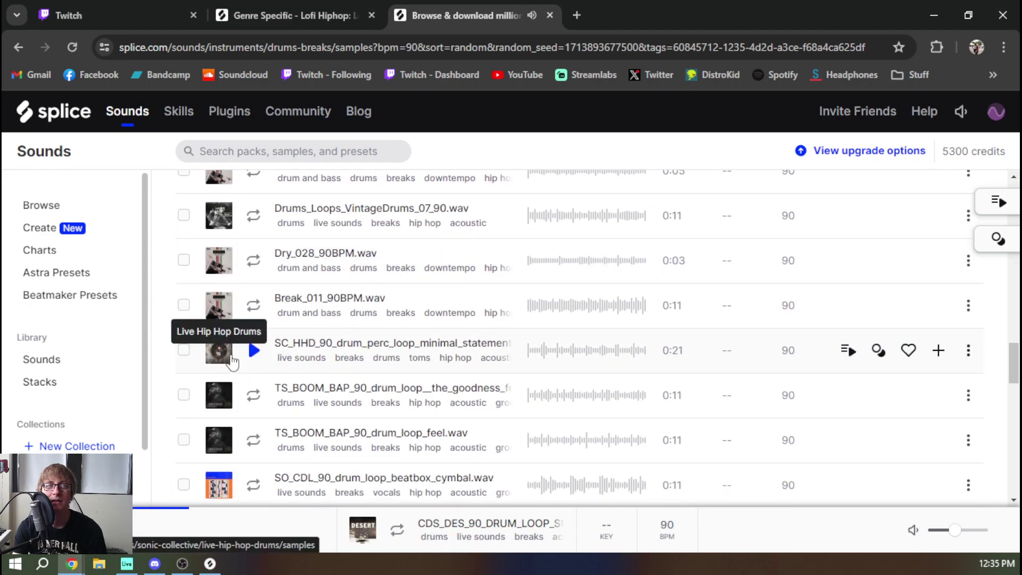
key(Down)
scroll(232, 364, down, 3)
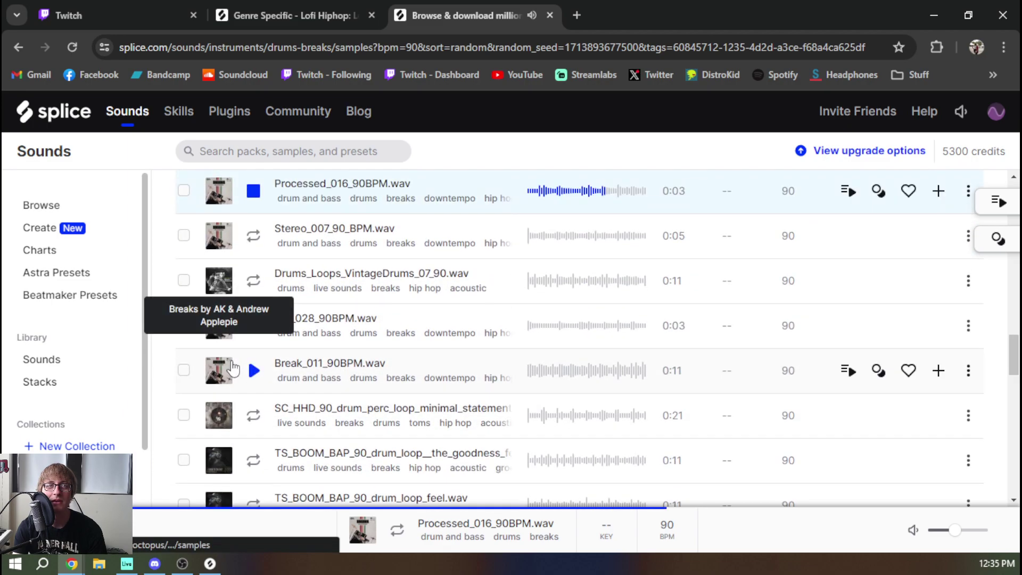
Audition the loops from TS_BOOM_BAP_90_drum_loop__the_goodness down to SO_ORIC_90_perc_loop_pusher, including the beatbox_cymbal and KJS breakbeat loops.
click(250, 465)
scroll(251, 470, down, 3)
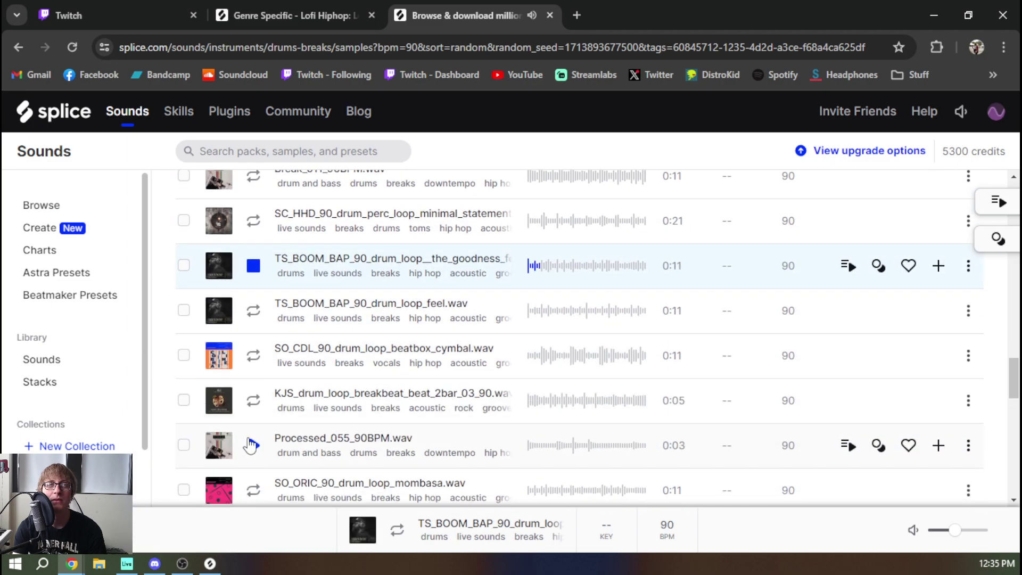
key(Down)
key(Down)
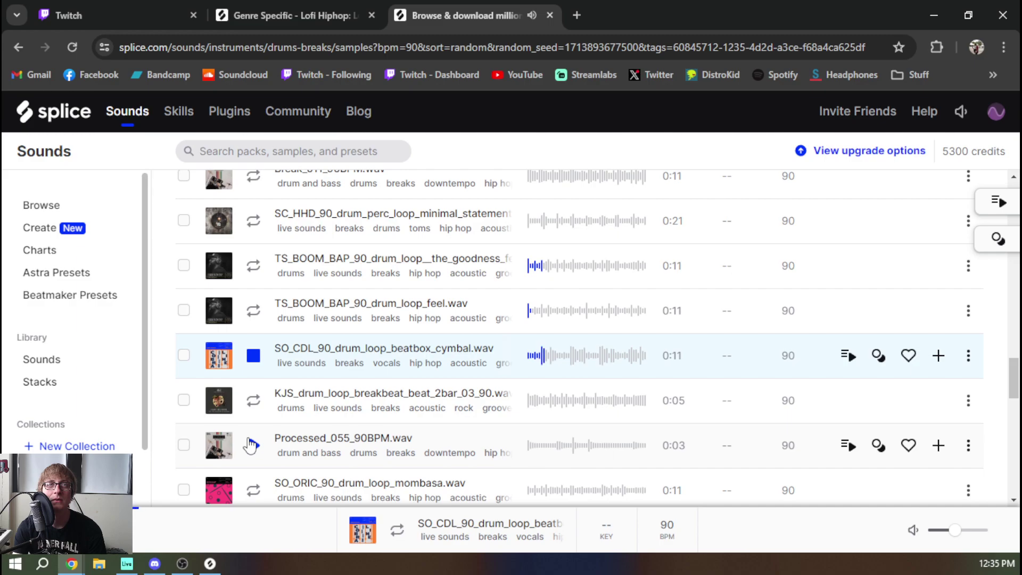
key(Down)
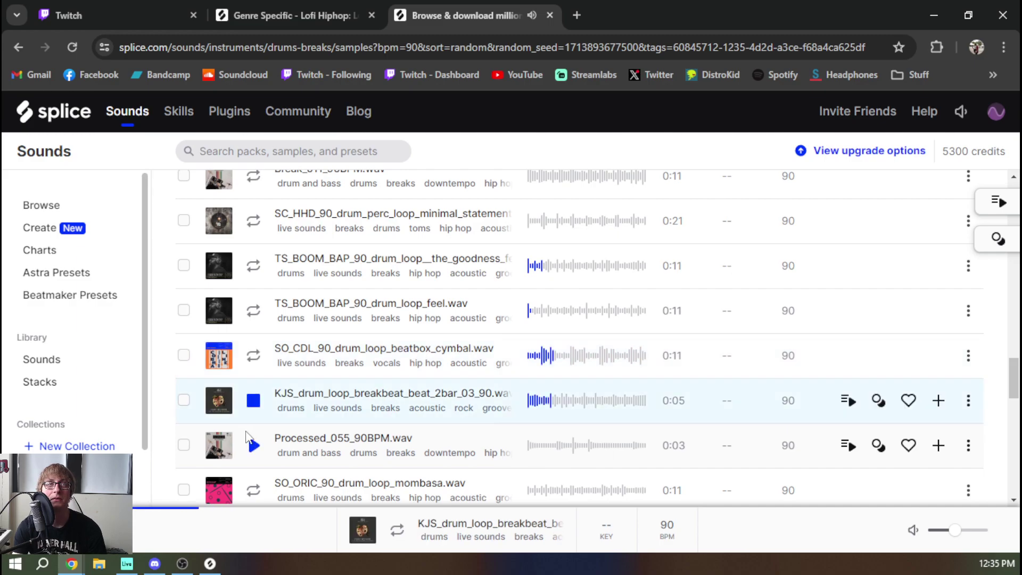
key(Down)
key(Down)
key(Down)
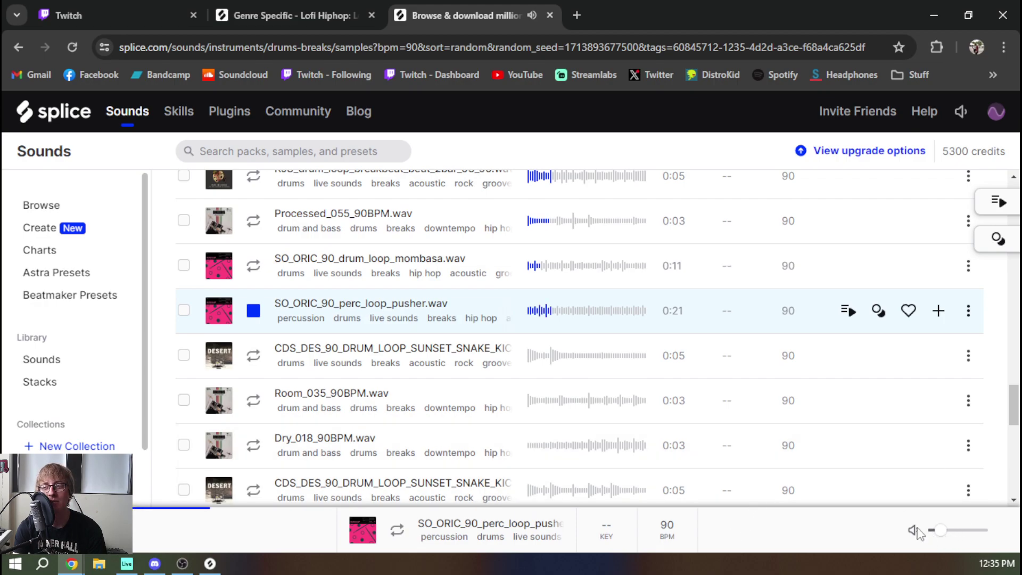
Raise the preview volume slightly while auditioning Room_035_90BPM, Dry_018_90BPM and the CDS_DES_90 SUNSET_SNAKE drum loops around them.
click(249, 371)
key(Down)
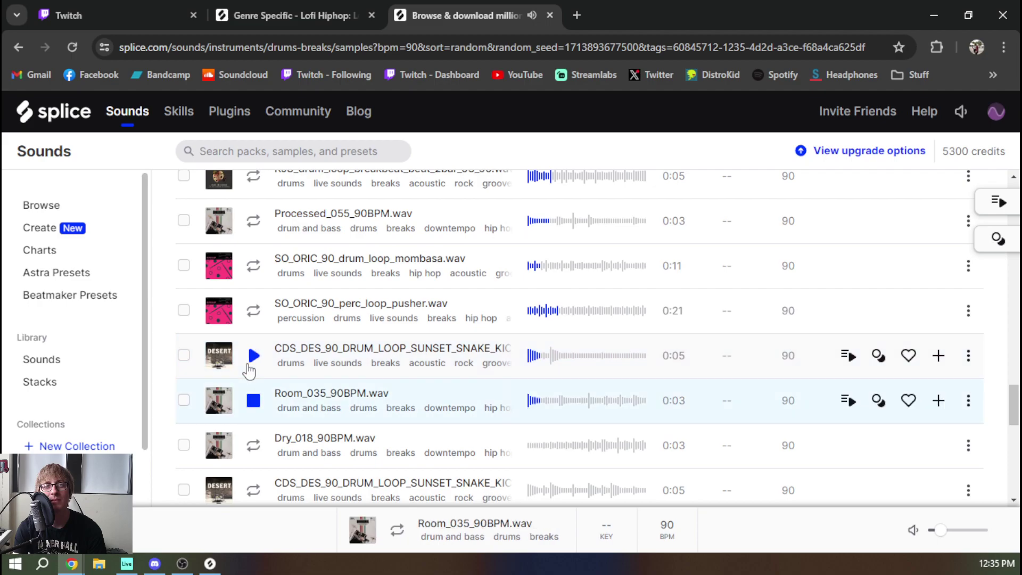
key(Down)
drag(945, 530, 950, 530)
click(252, 490)
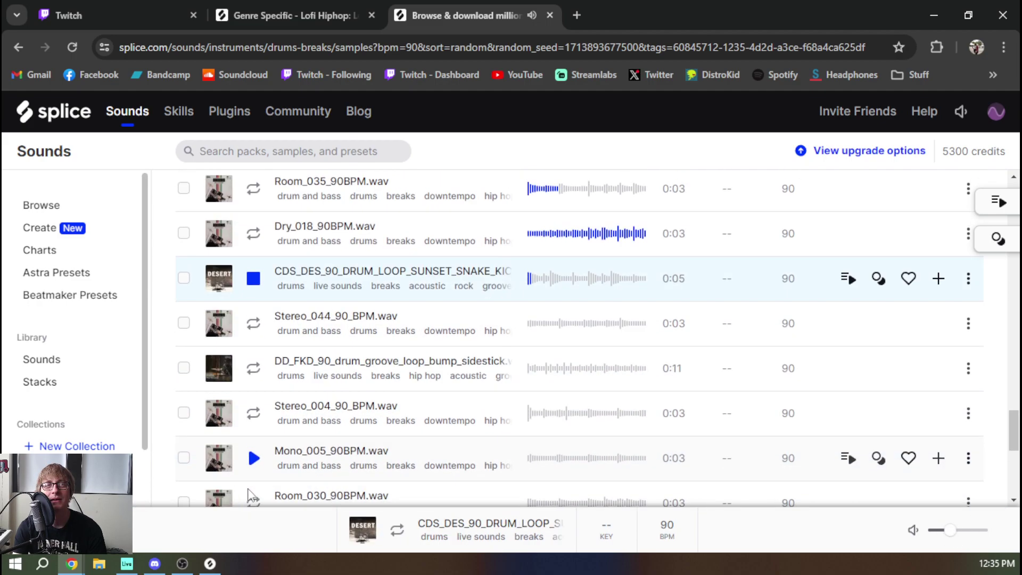
Audition the remaining loops on the first results page, from Stereo_044_90_BPM to TS_BOOM_BAP_90_drum_loop_chains_feel.
key(Down)
key(Down)
scroll(286, 384, down, 3)
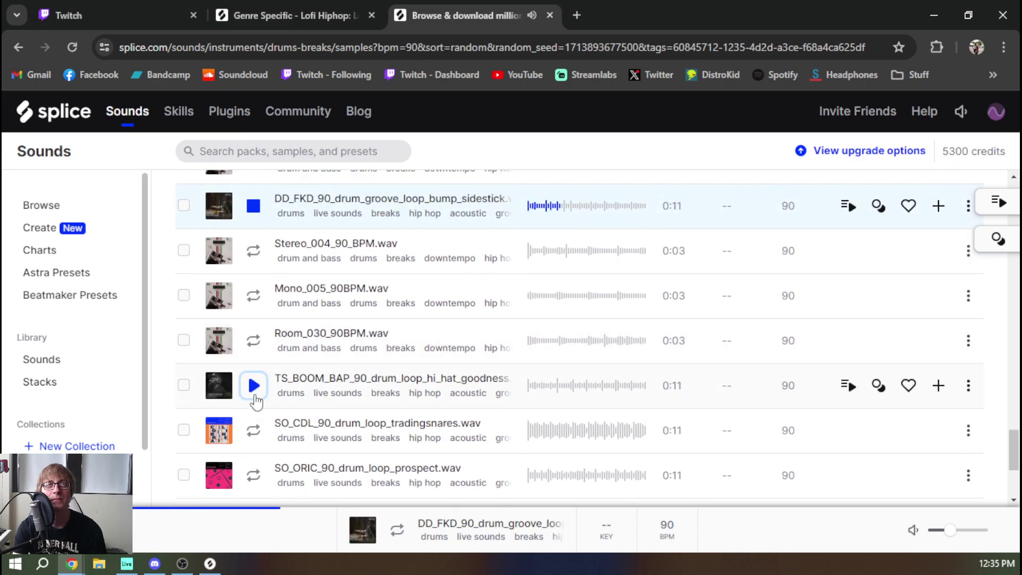
click(254, 385)
click(254, 430)
click(254, 475)
key(Down)
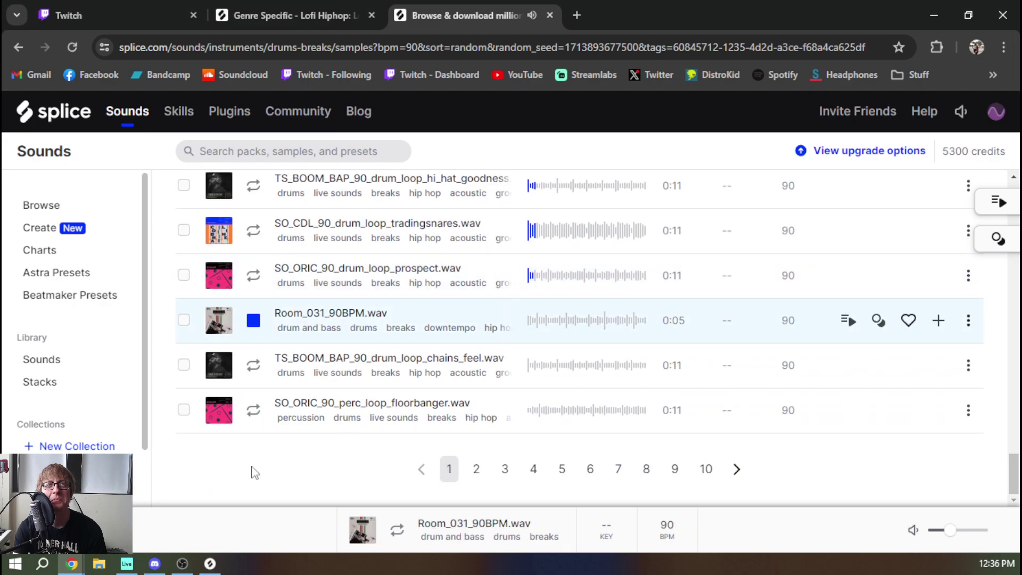
key(Down)
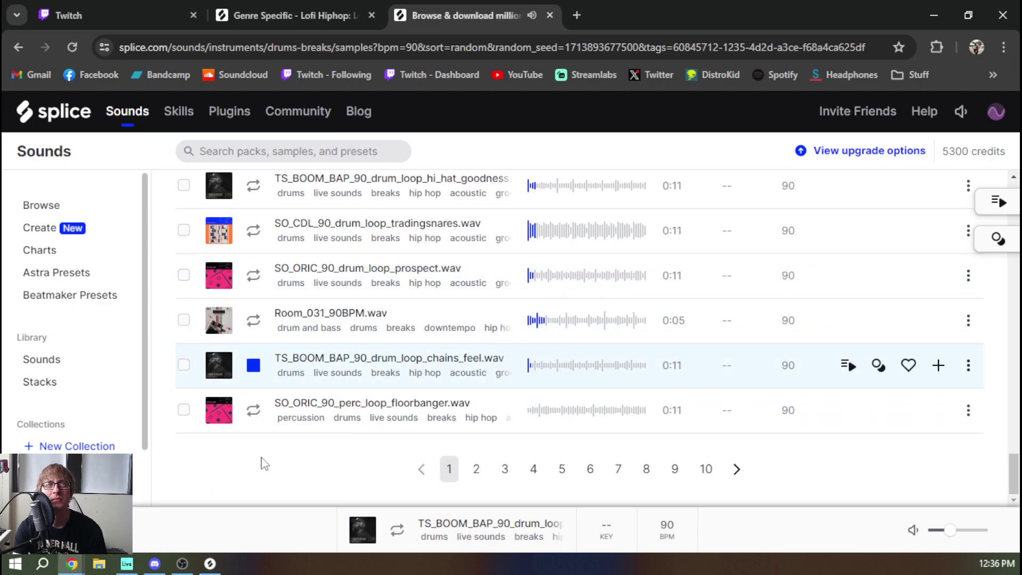
Go to results page 2 and audition SO_BW_90_drum_loop_joliet, the TS_BOOM_BAP_90 hi_hat_shuffle loop and Break_019_90BPM, stopping on the last.
click(476, 470)
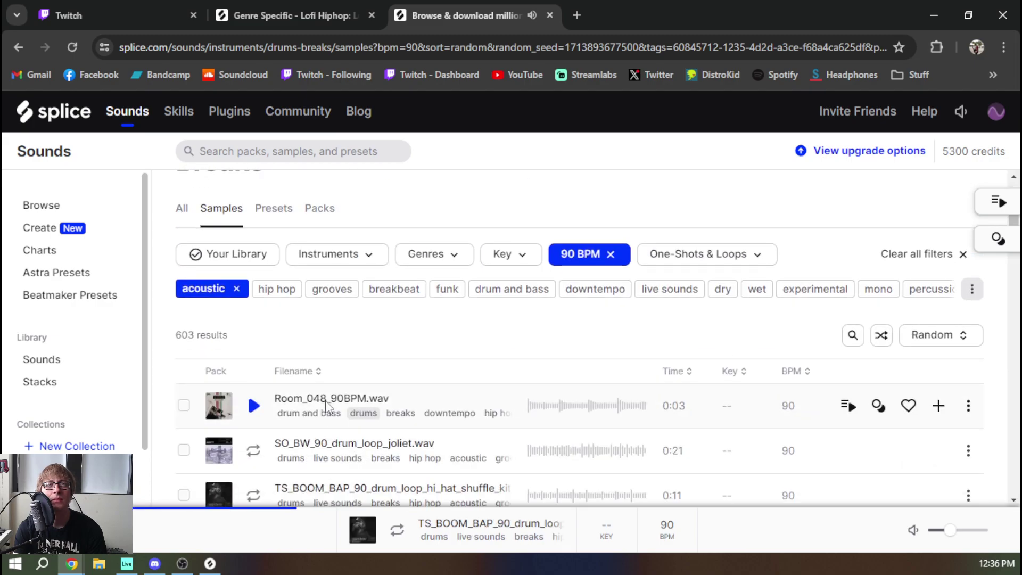
click(254, 380)
key(Down)
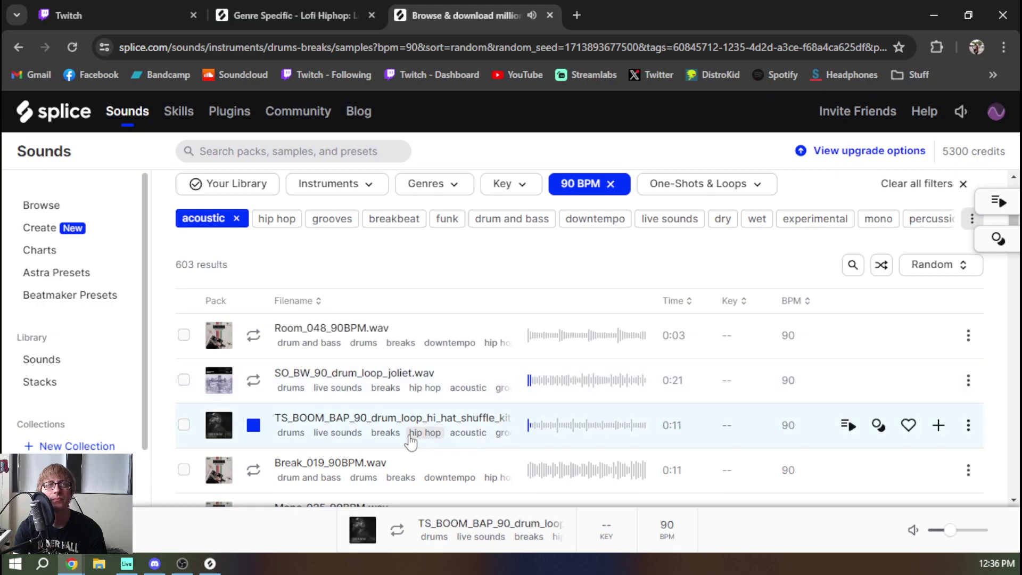
scroll(407, 436, down, 5)
key(Down)
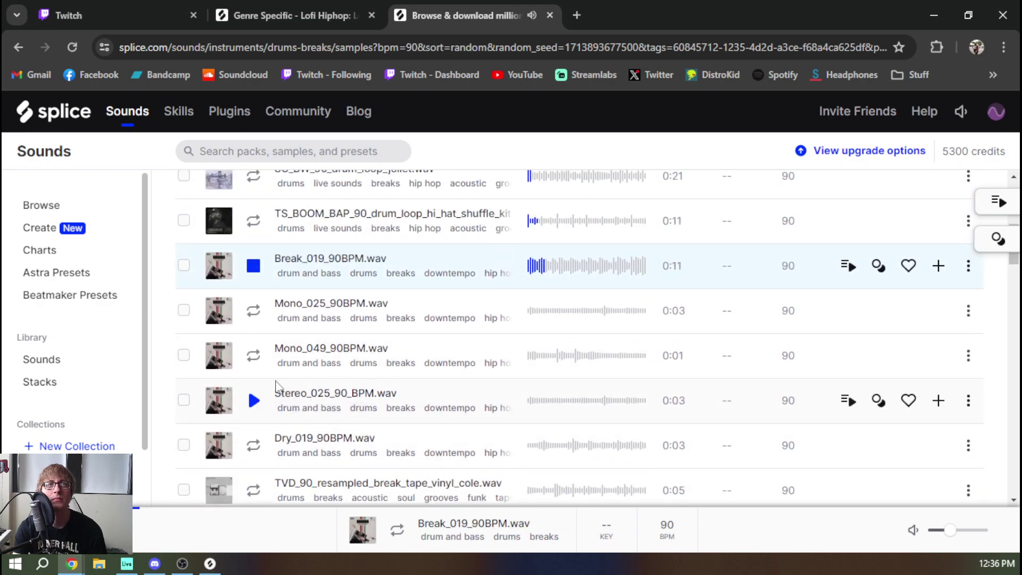
click(253, 276)
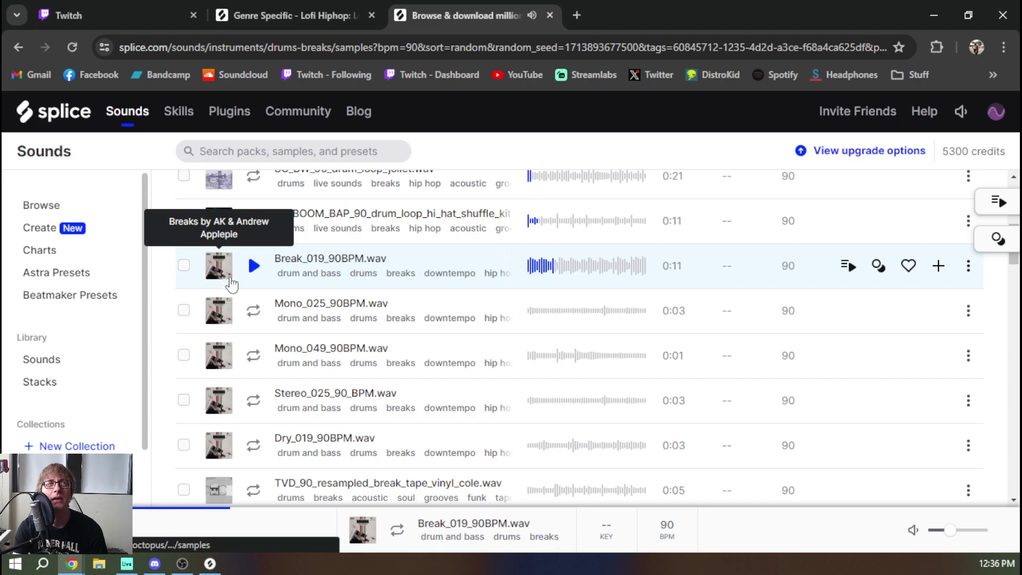
Check the available actions for the Break_019_90BPM sample and close them without choosing one.
scroll(305, 323, up, 5)
scroll(434, 365, up, 1)
mouse_move(471, 373)
scroll(449, 376, down, 4)
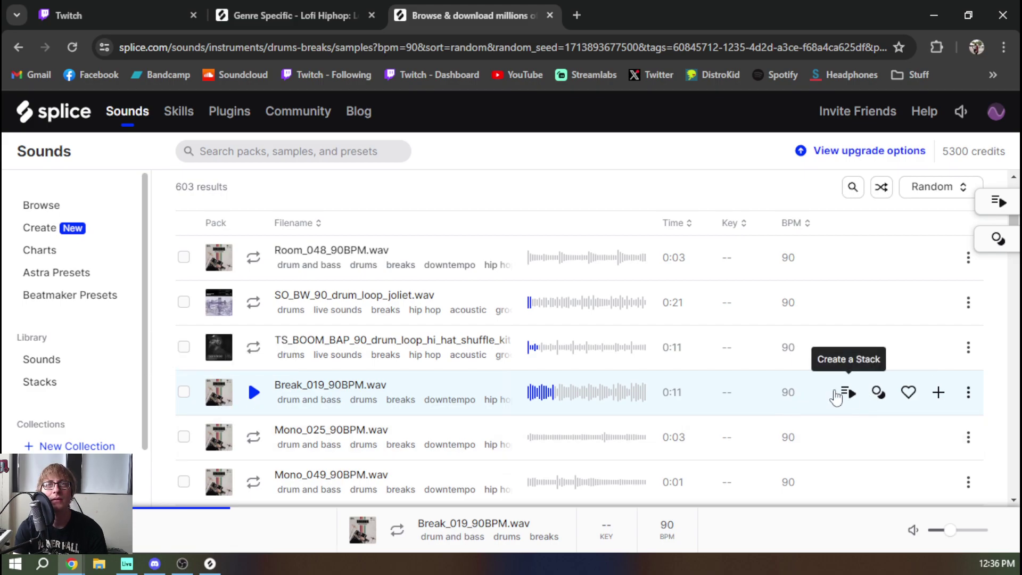
click(968, 393)
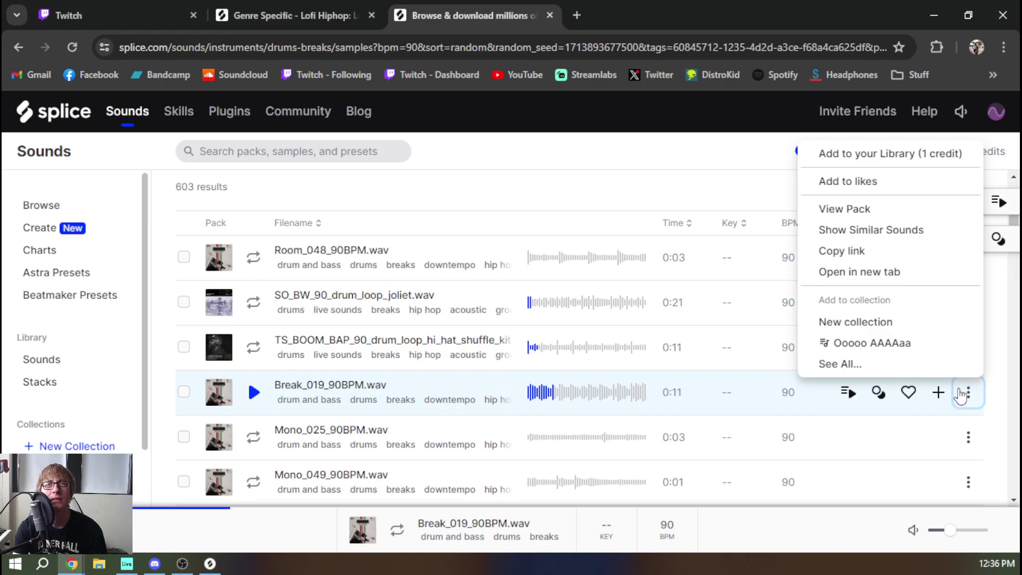
click(991, 397)
Audition Drums_Loops_VintageDrums_28_90, TVD_90_resampled_break_fat, SS_SHB_90_drum_loop_kit05_breaks and Drums_Loops_VintageDrums_46_90 further down the second page.
scroll(707, 359, down, 5)
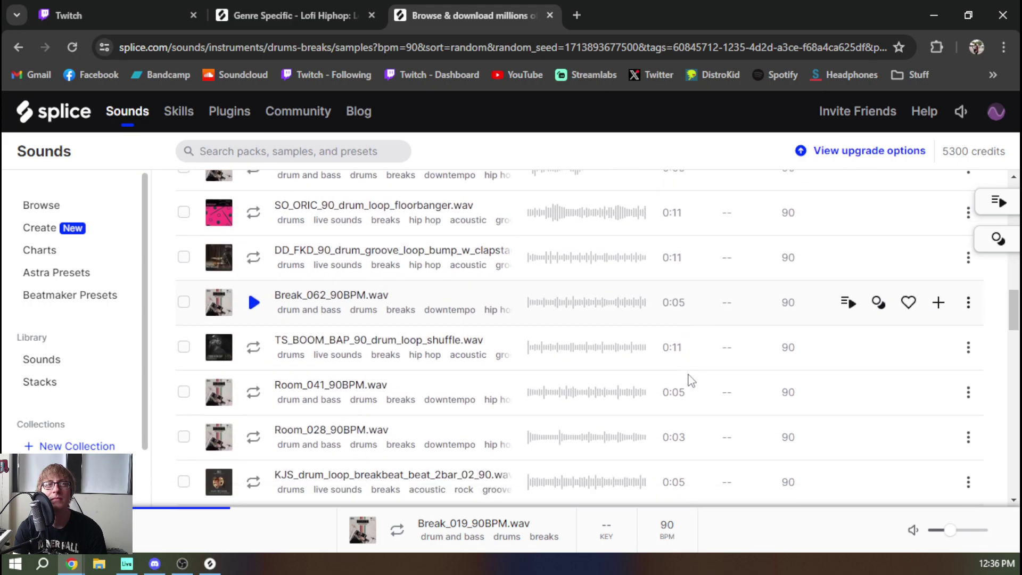
scroll(256, 388, down, 5)
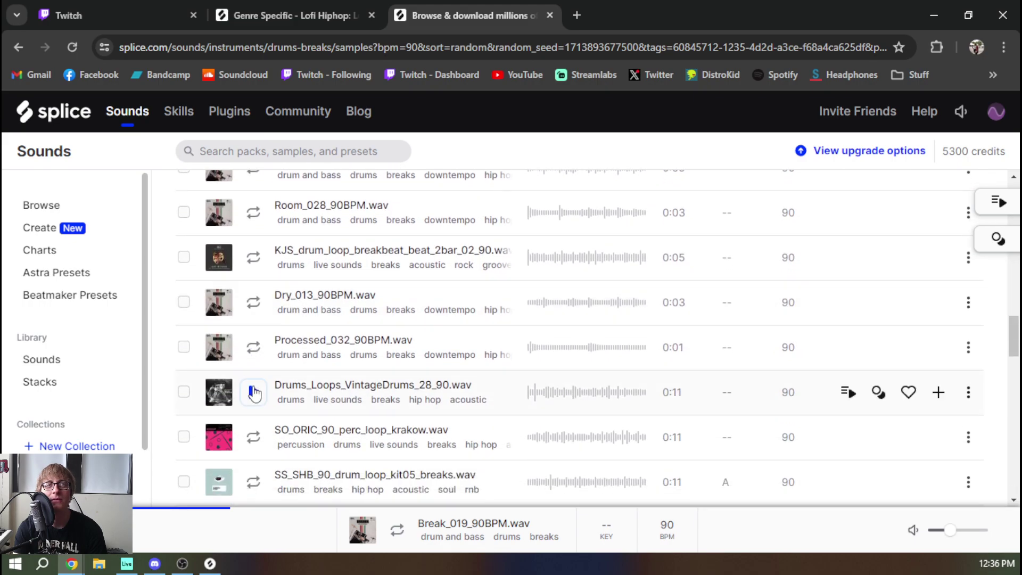
click(254, 392)
scroll(255, 373, down, 5)
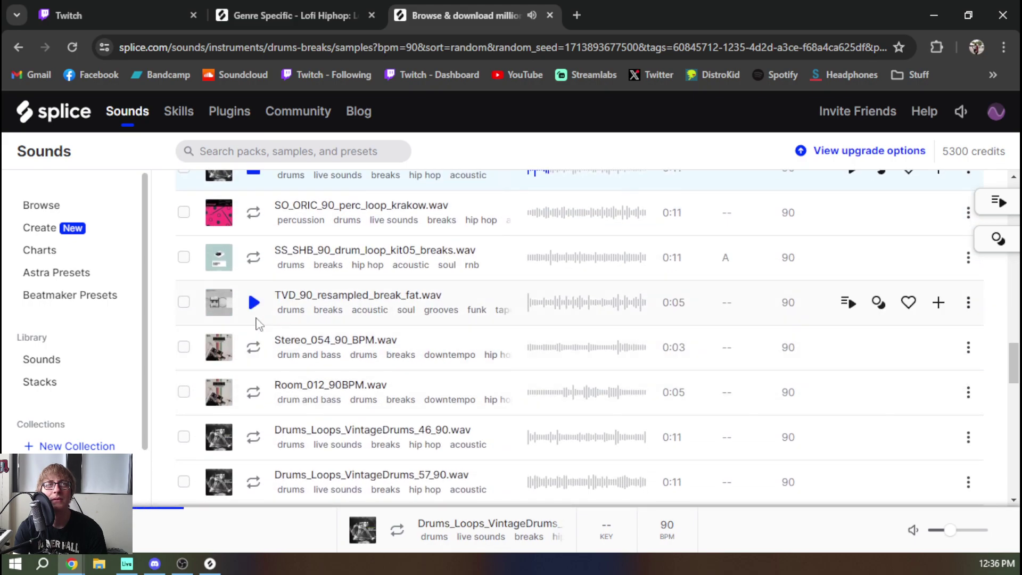
click(254, 302)
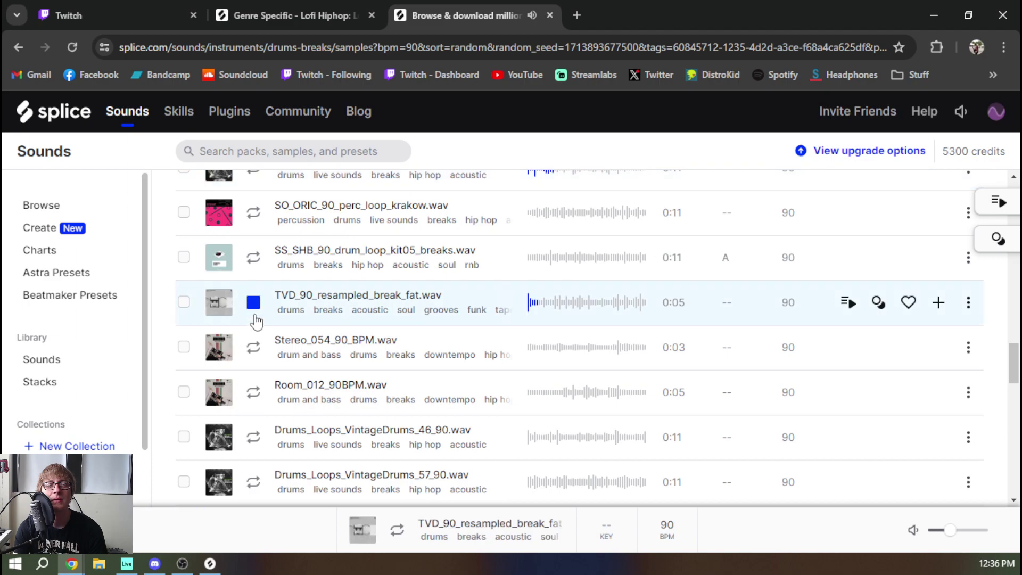
click(254, 258)
click(252, 433)
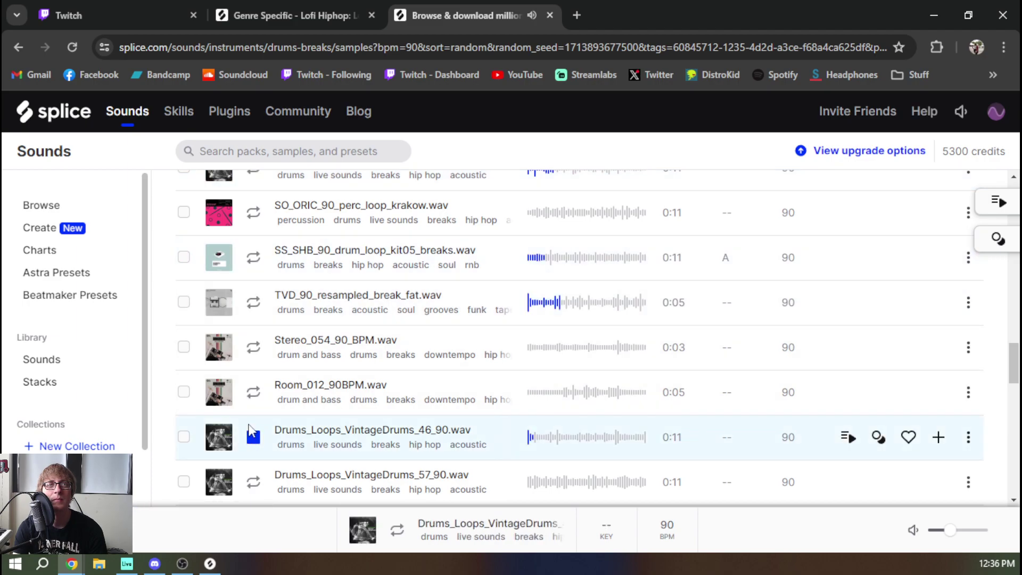
Audition Drums_Loops_VintageDrums_57_90, SO_BW_90_drum_loop_tampa_fills, TVD_90_resampled_break_room and SC_MBB_90_drum_loop_globe_break, replaying the last one.
scroll(249, 425, down, 4)
key(Down)
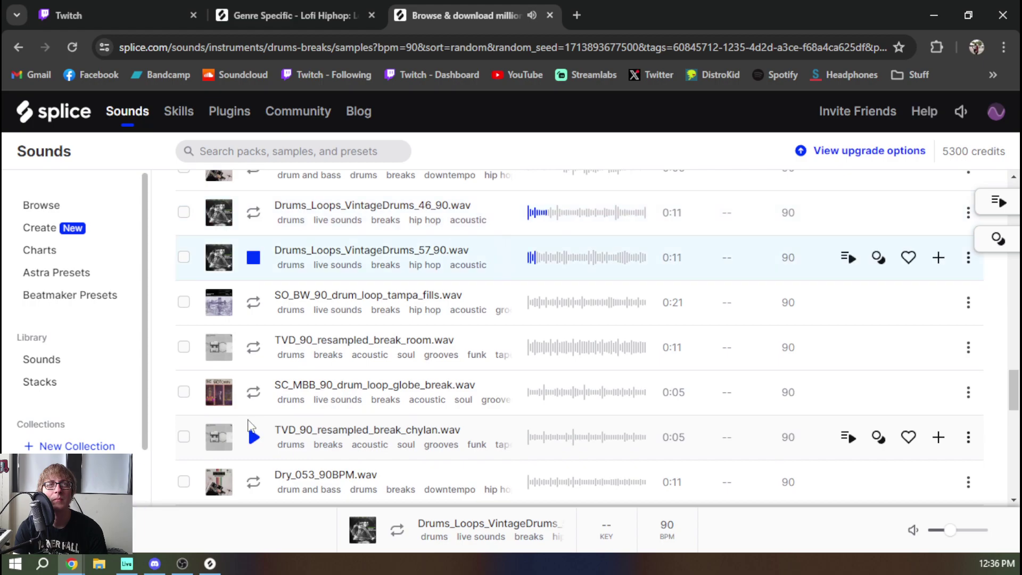
key(Down)
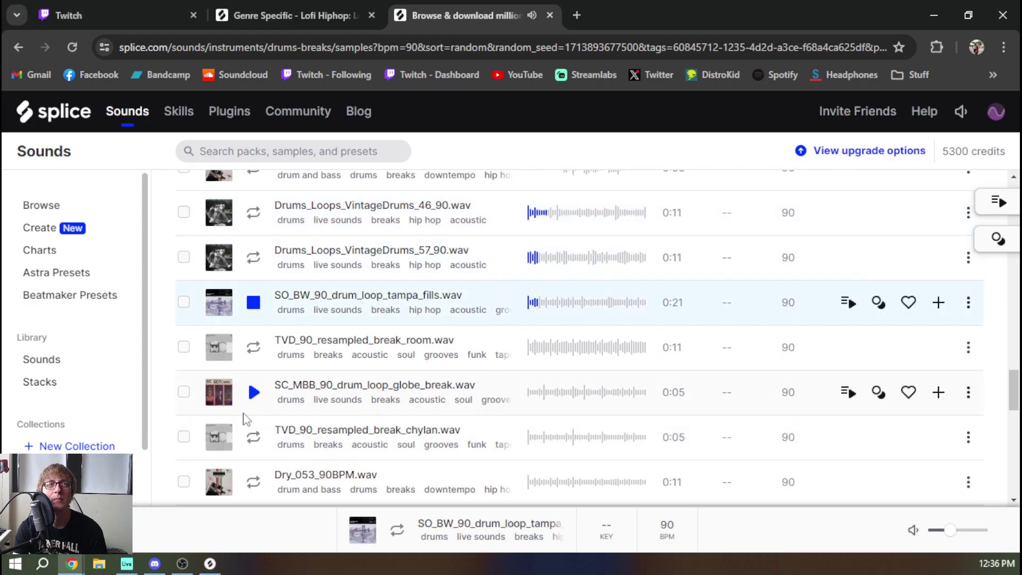
key(Down)
key(Down)
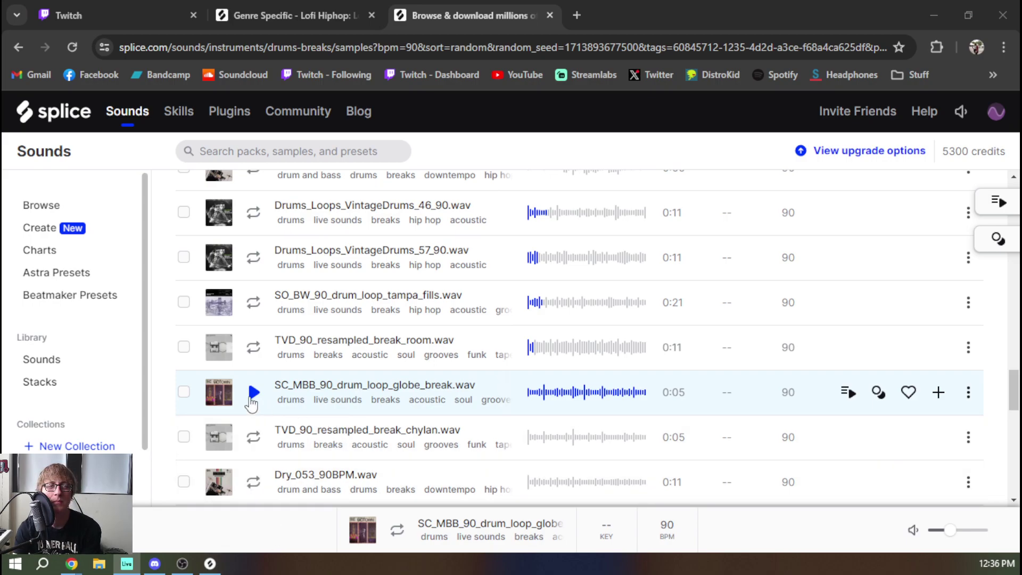
click(254, 392)
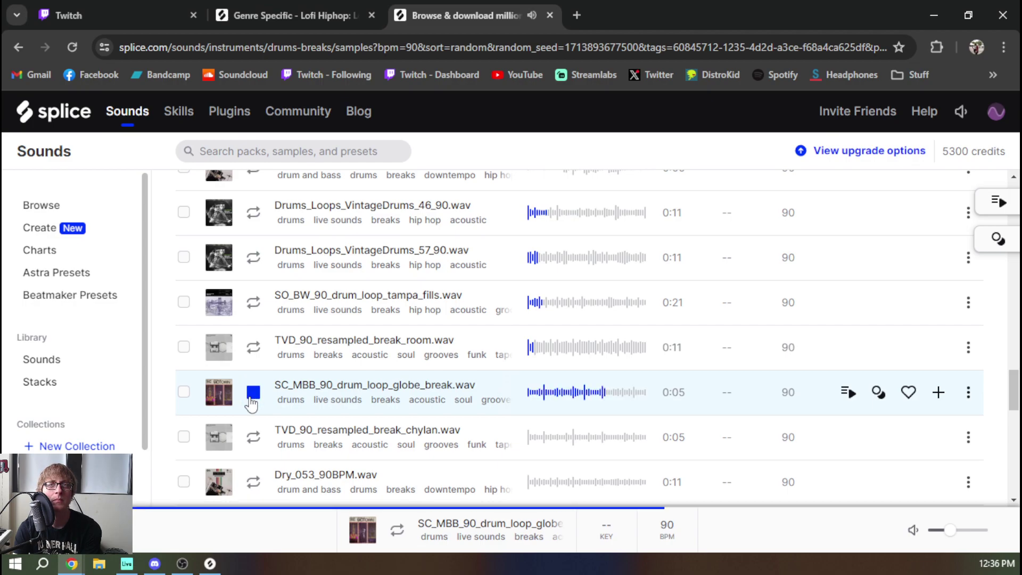
click(252, 394)
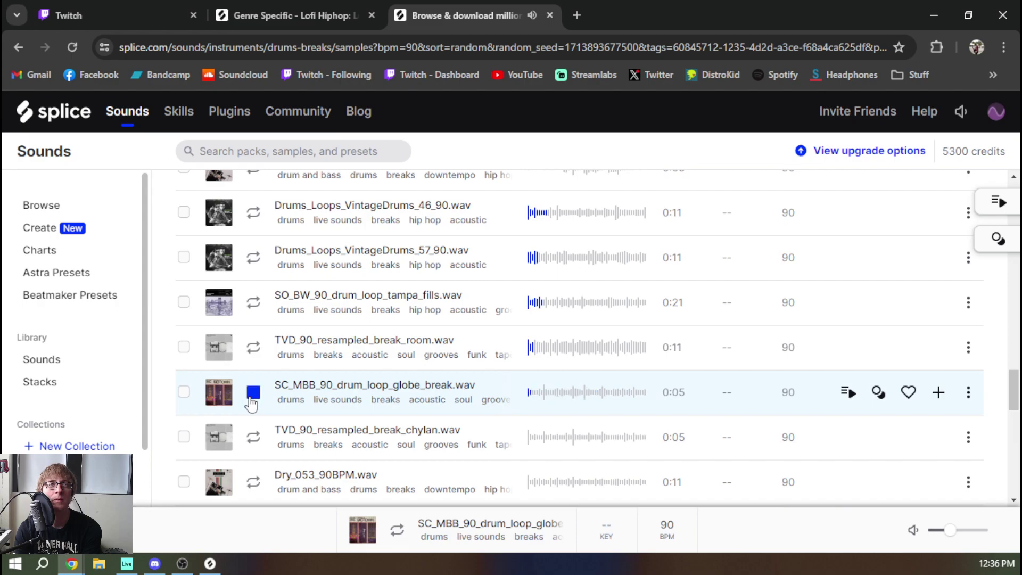
Audition SO_ORIC_90_perc_loop_cowbells_pusher, Atlas_90_FullDrums01 and RARE_BD3_90_Drum_Kit_Loop_booom further down the second results page.
scroll(252, 404, down, 1)
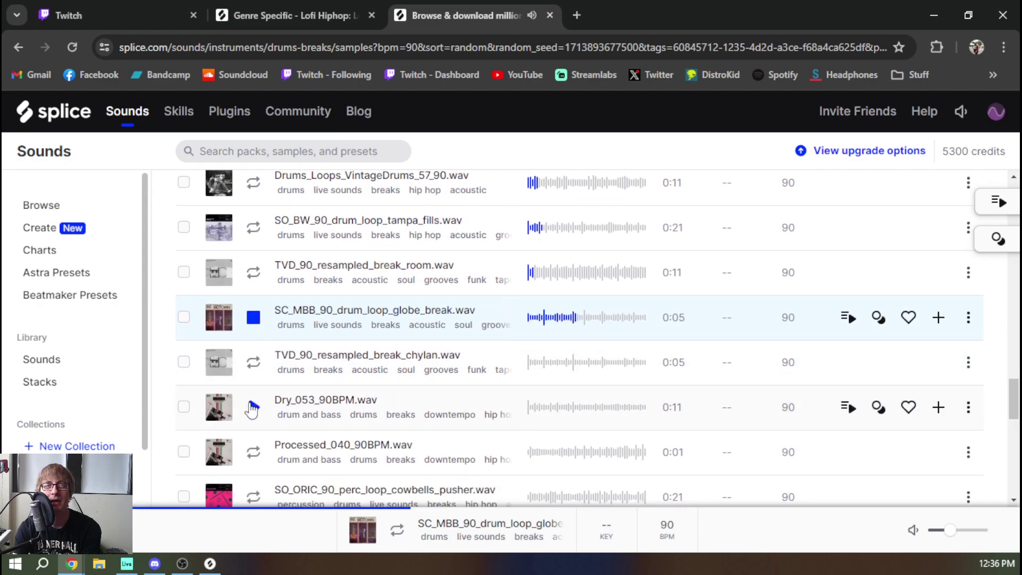
scroll(252, 415, down, 1)
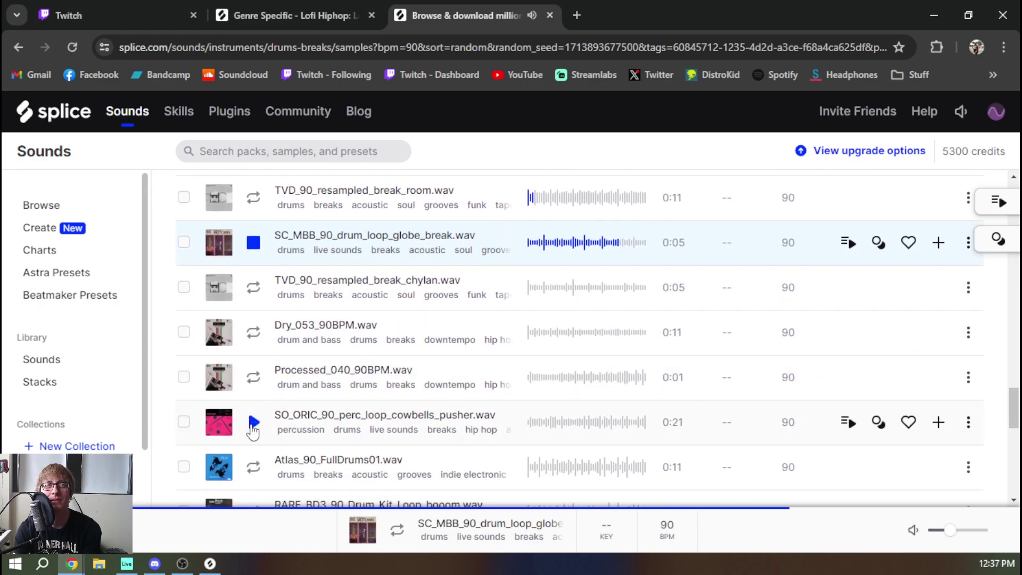
click(254, 423)
click(253, 423)
scroll(301, 453, down, 1)
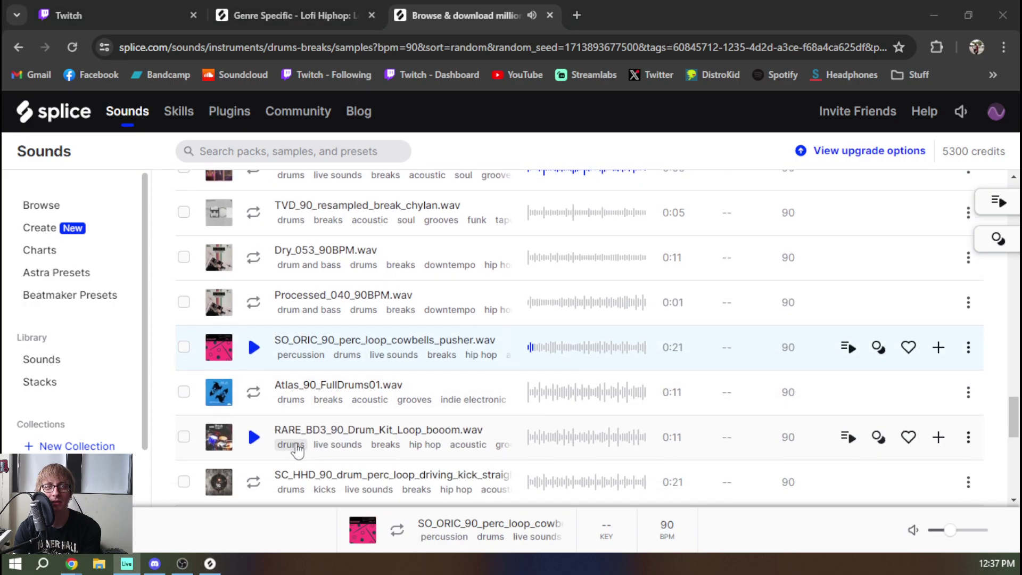
click(253, 393)
click(253, 437)
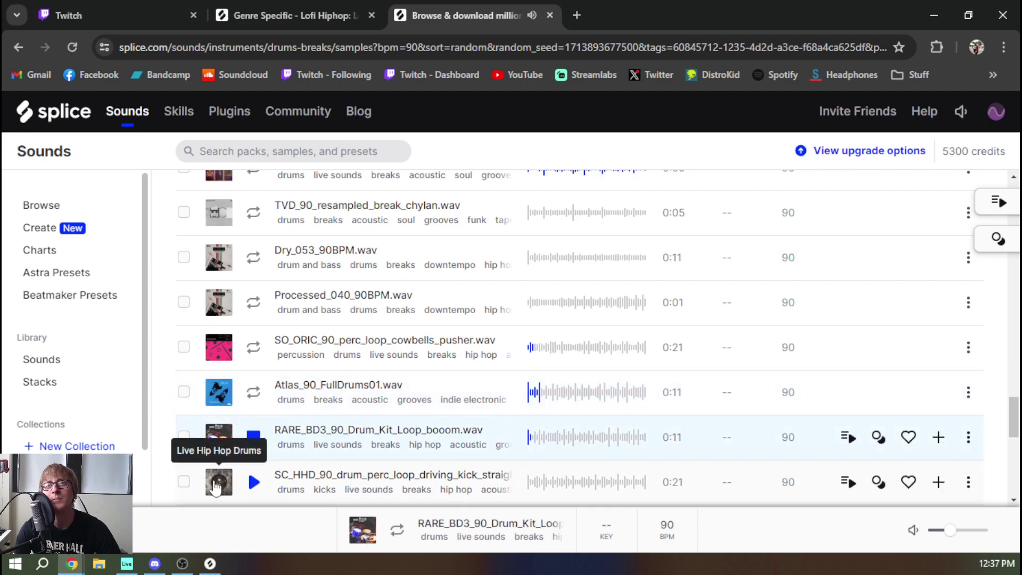
Audition the remaining loops on the second results page one after another, ending with Mono_032_90BPM.
key(Down)
key(Down)
key(Down)
key(Down)
key(Down)
key(Down)
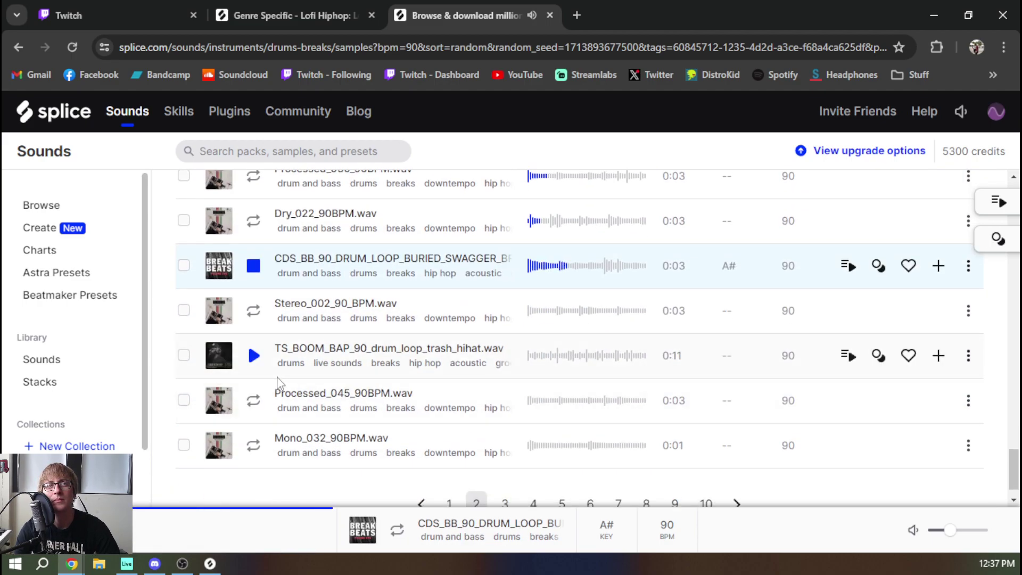
key(Down)
key(Down)
key(Down)
key(Down)
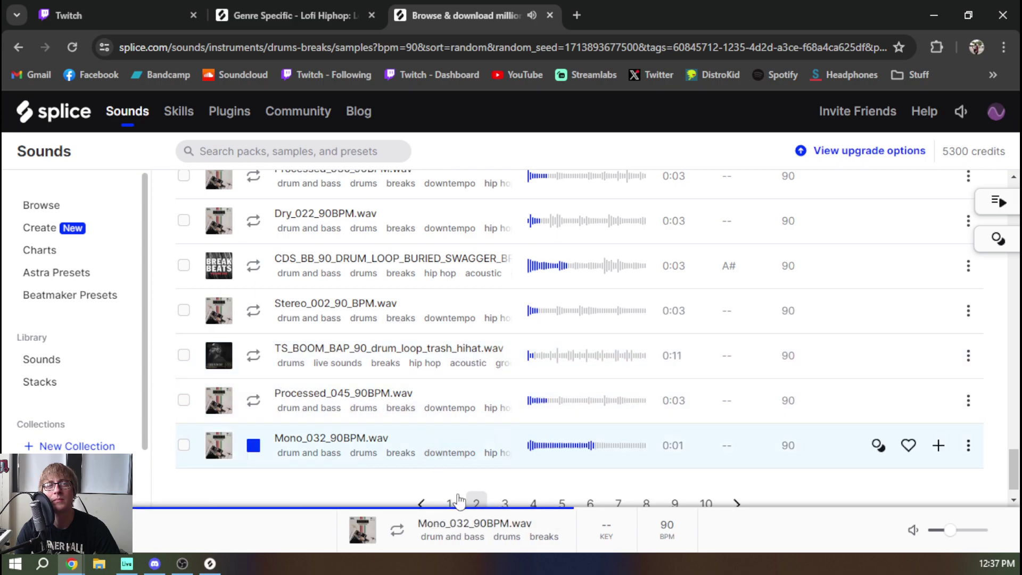
Go to results page 3 and audition its first loops in order, down to Dry_051_90BPM.
click(507, 503)
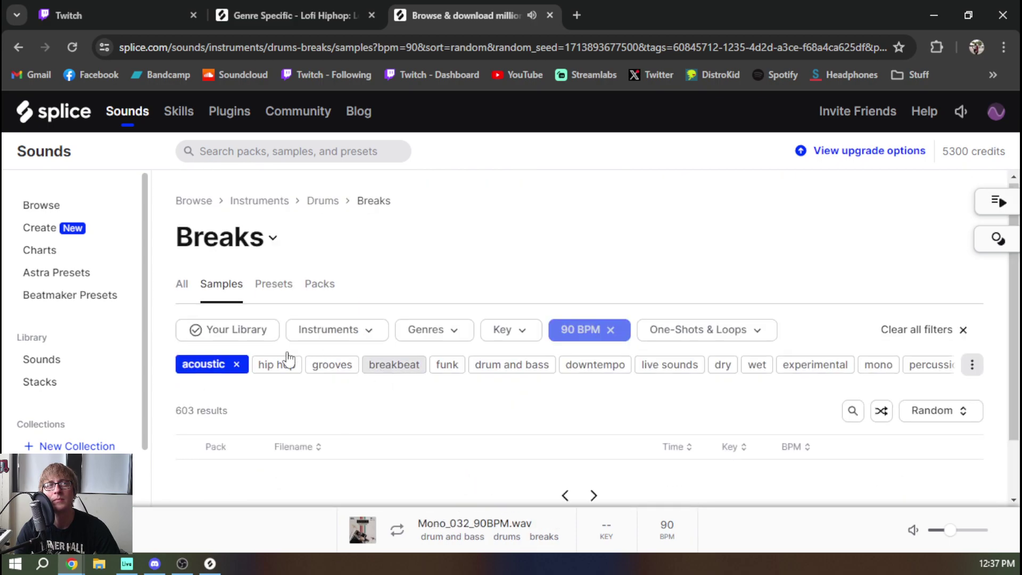
scroll(266, 381, down, 1)
click(253, 413)
key(Down)
key(Down)
key(Down)
key(Down)
key(Down)
scroll(331, 426, down, 4)
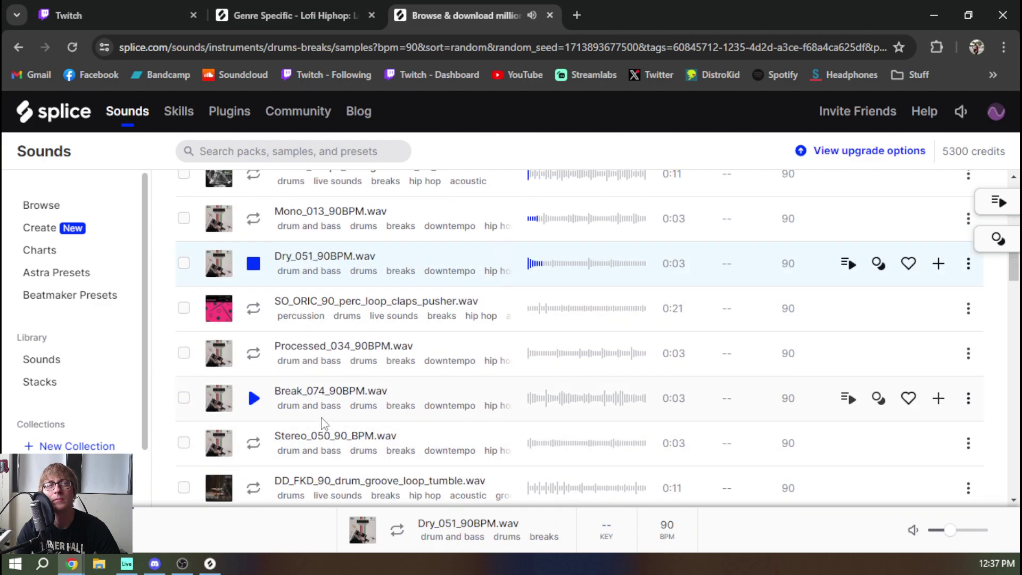
Audition DD_FKD_90_drum_groove_loop_tumble, SO_ORIC_90_drum_loop_krakow_strip and SO_ORIC_90_drum_loop_vicecity on the third page.
scroll(253, 319, down, 4)
click(254, 263)
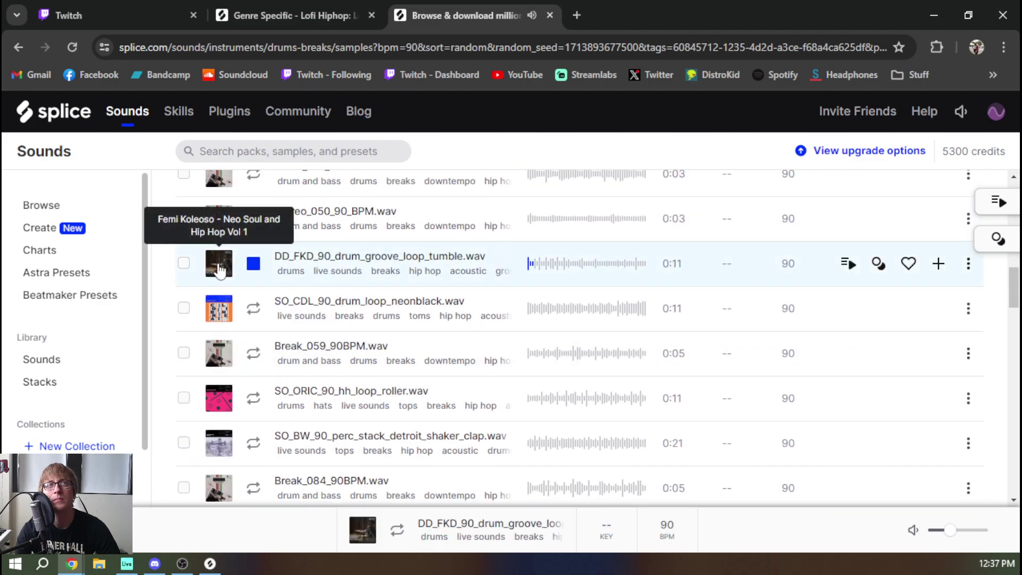
scroll(258, 319, down, 8)
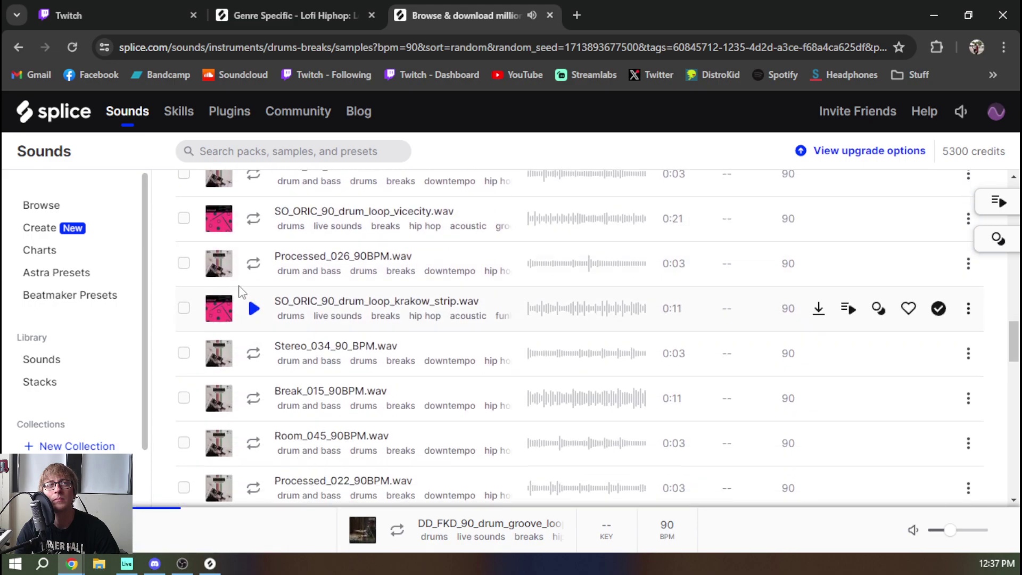
click(255, 314)
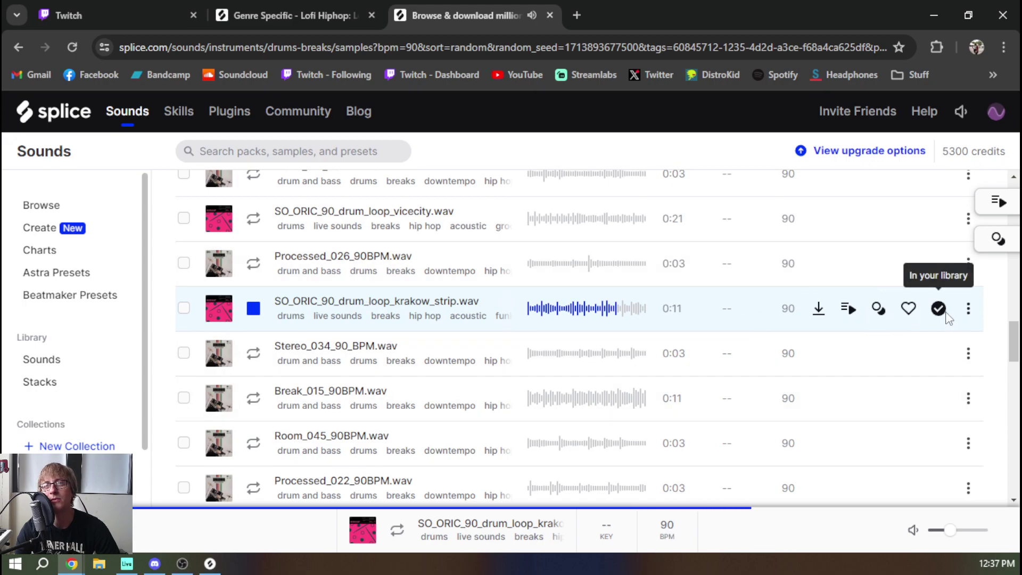
click(254, 219)
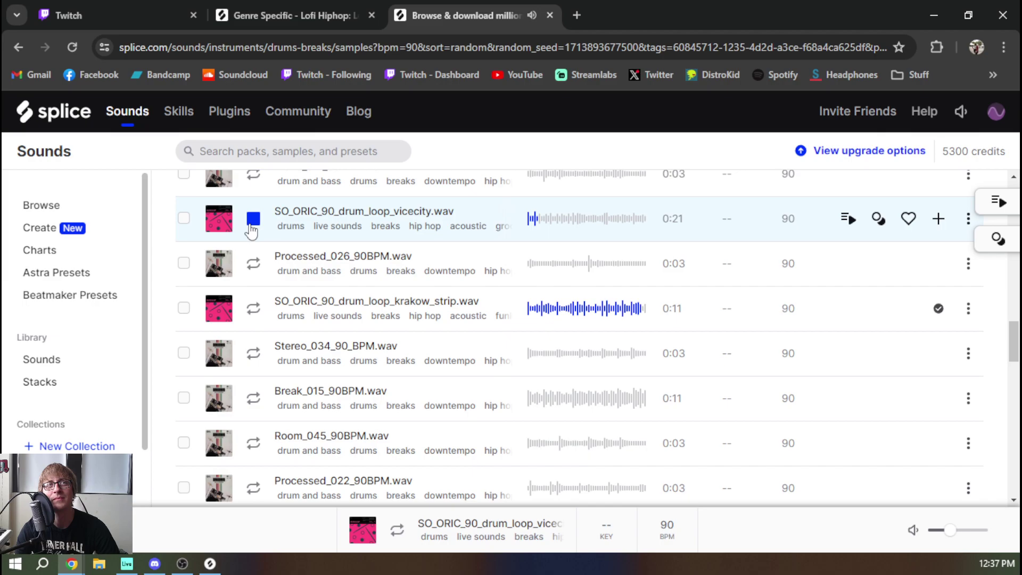
Switch to Ableton Live to check the track against SO_ORIC_90_drum_loop_vicecity, replay the loop in Splice and add it to the library.
key(alt+Tab)
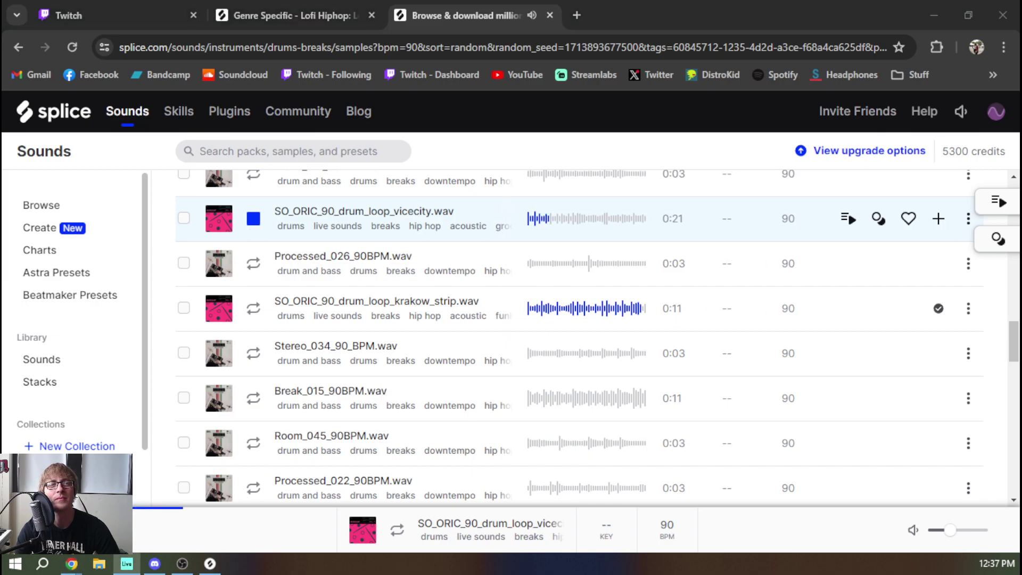
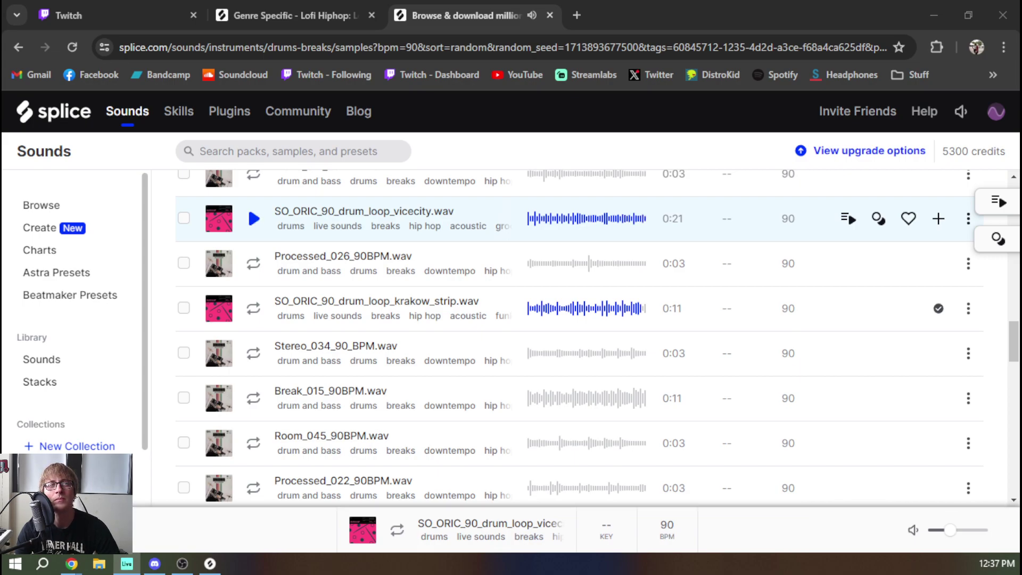
click(252, 219)
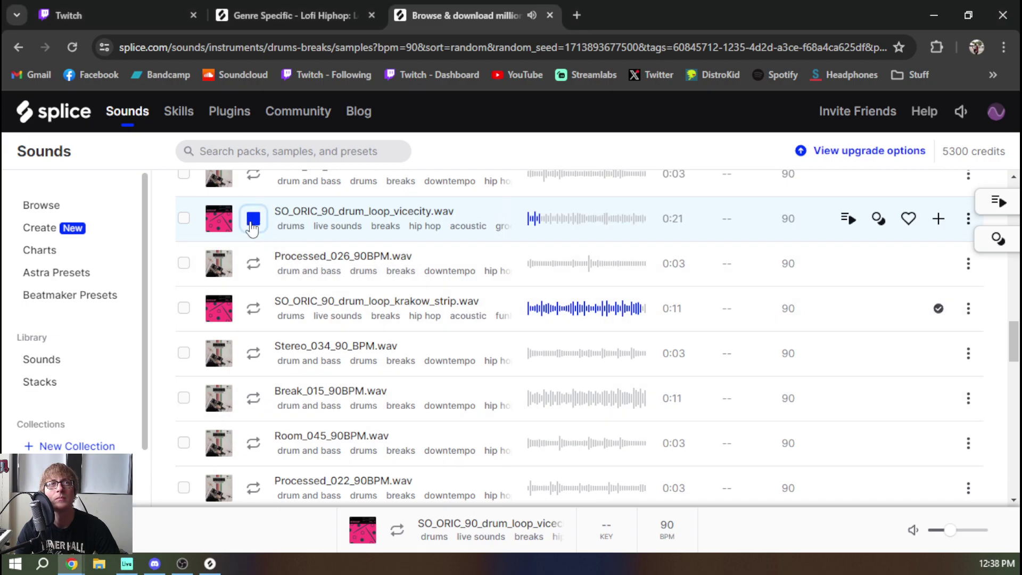
click(939, 218)
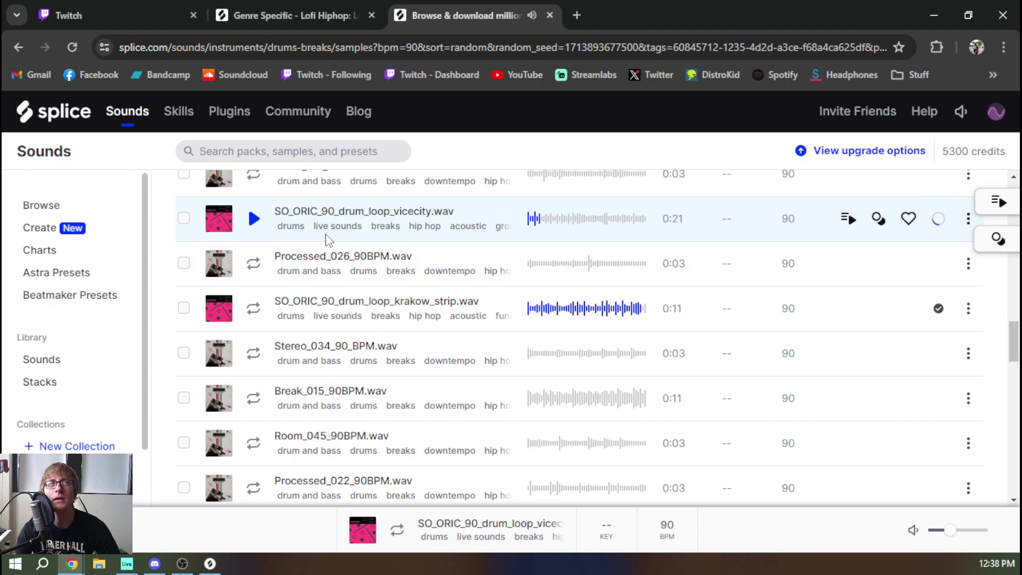
Open the Obtuse Rhythms with Ian Chang pack that contains the vicecity loop and sort its samples by ascending BPM.
click(217, 226)
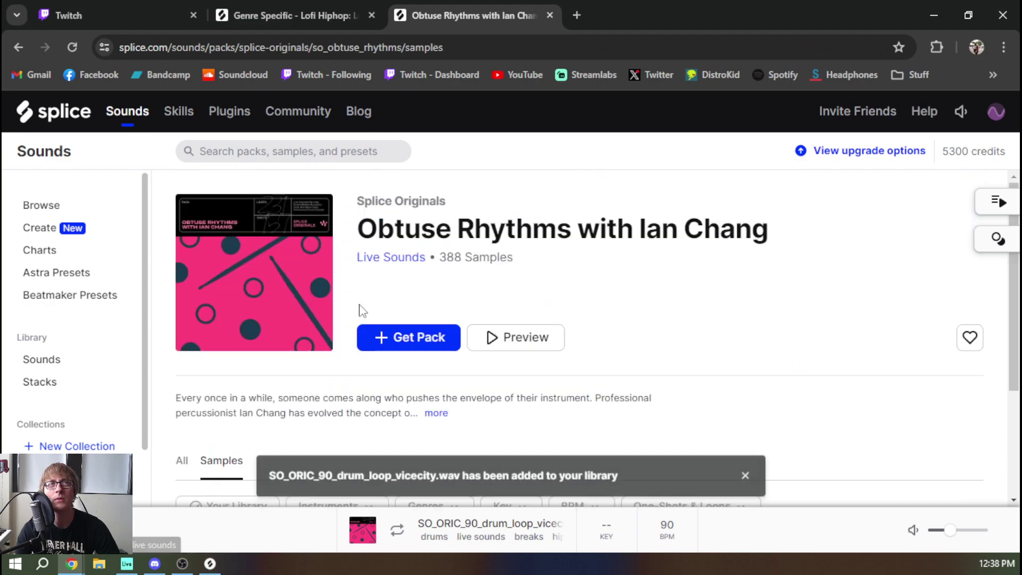
scroll(388, 305, down, 6)
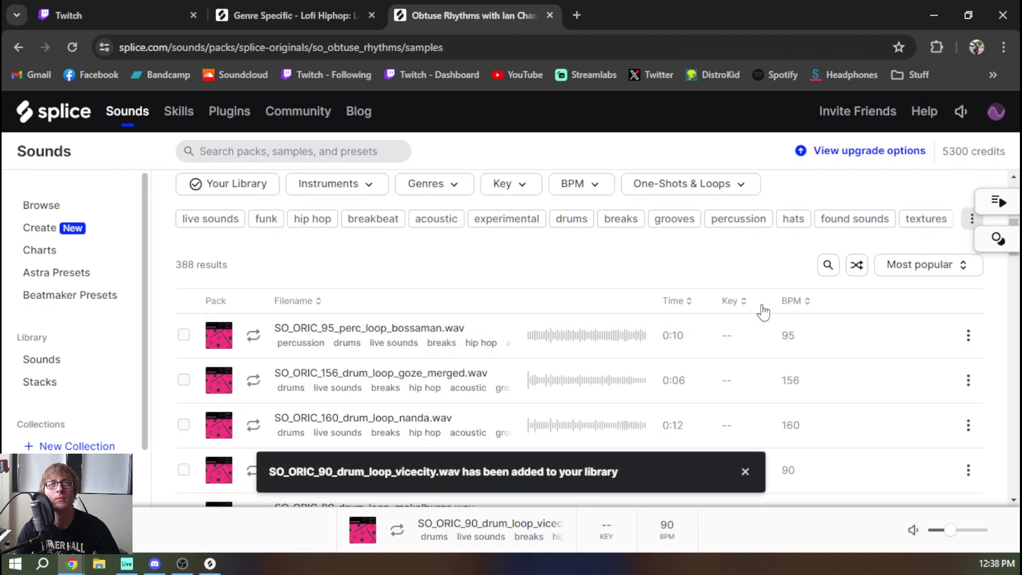
click(805, 304)
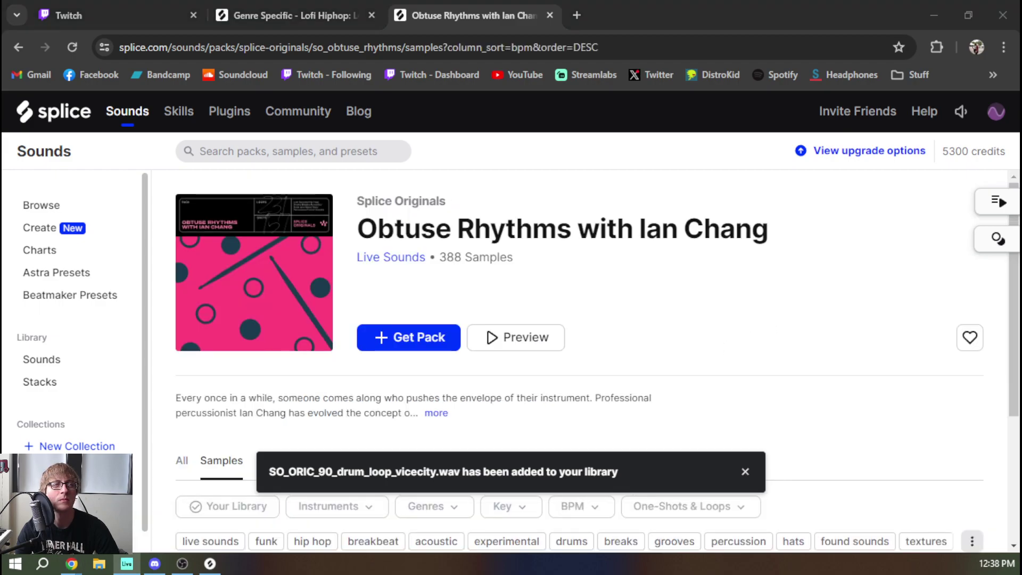
scroll(660, 401, down, 6)
click(791, 255)
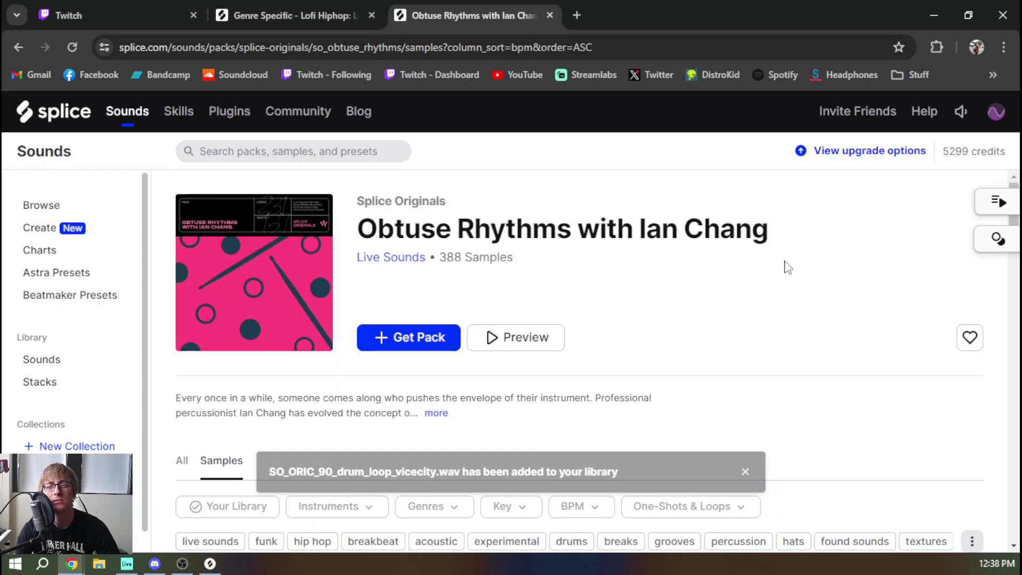
Audition SO_ORIC_85_perc_loop_caraway and SO_ORIC_85_drum_loop_nairobi, checking the nairobi loop against the track in Ableton Live.
scroll(456, 278, down, 13)
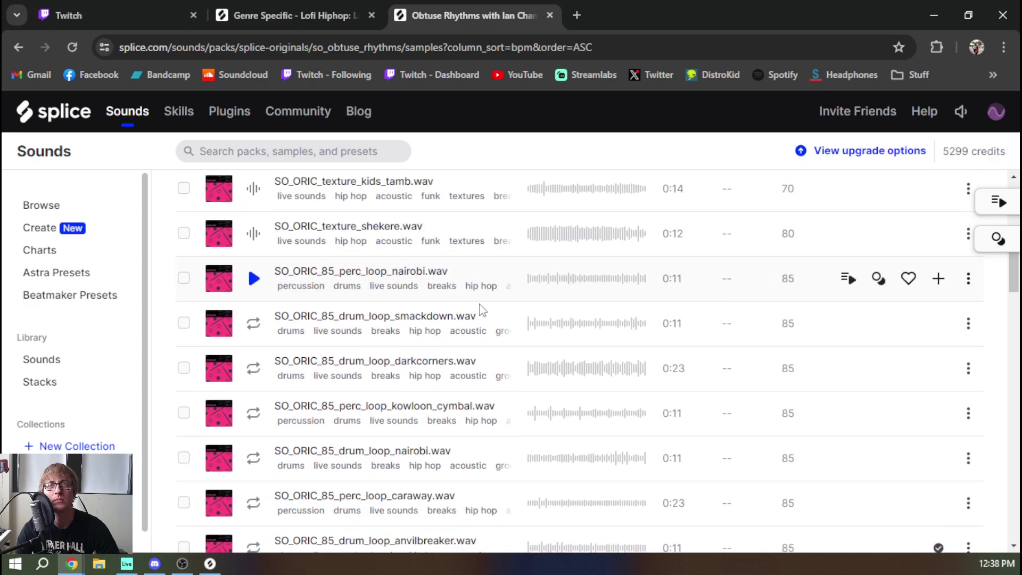
click(251, 327)
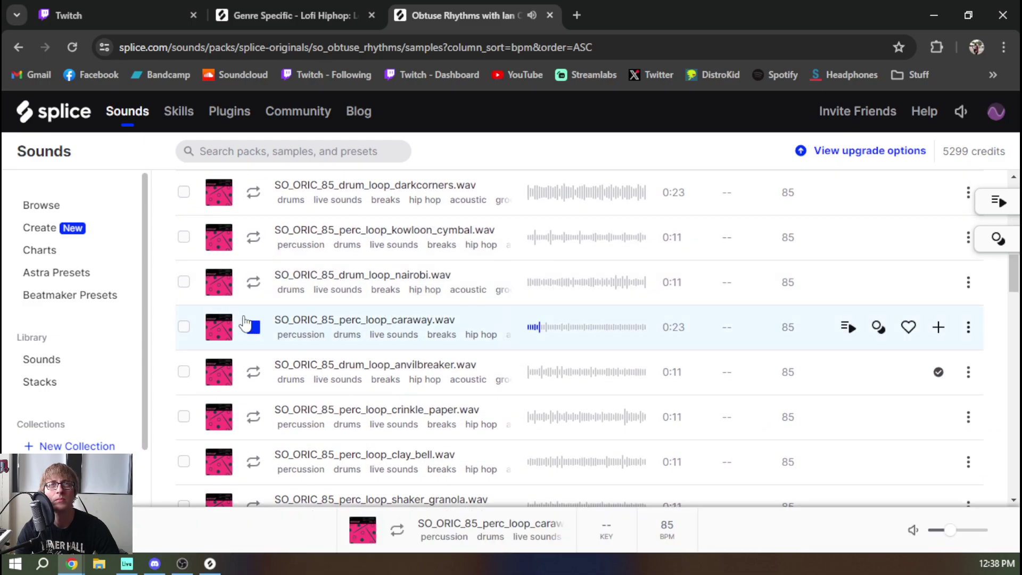
key(Up)
scroll(243, 341, down, 2)
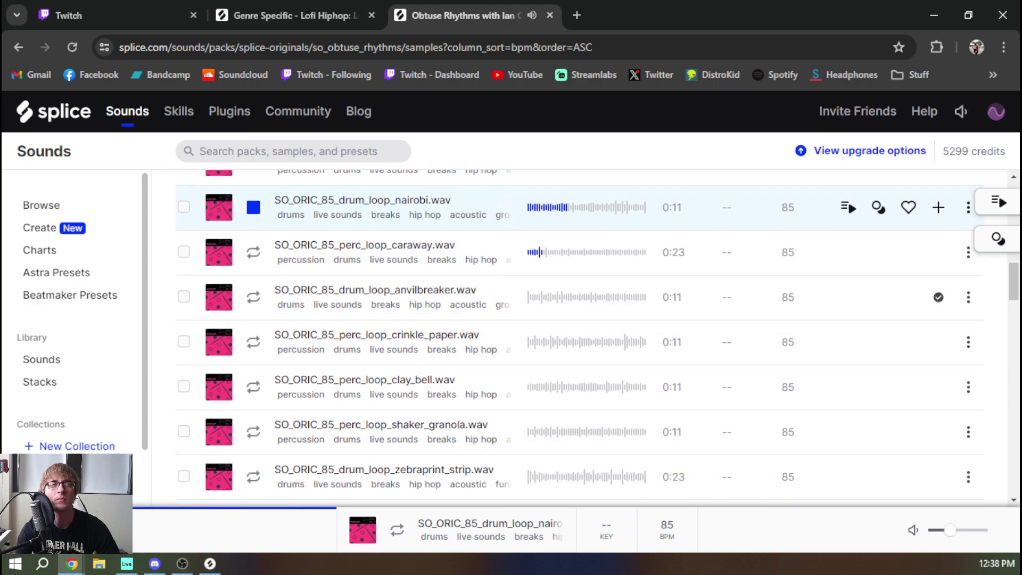
click(127, 564)
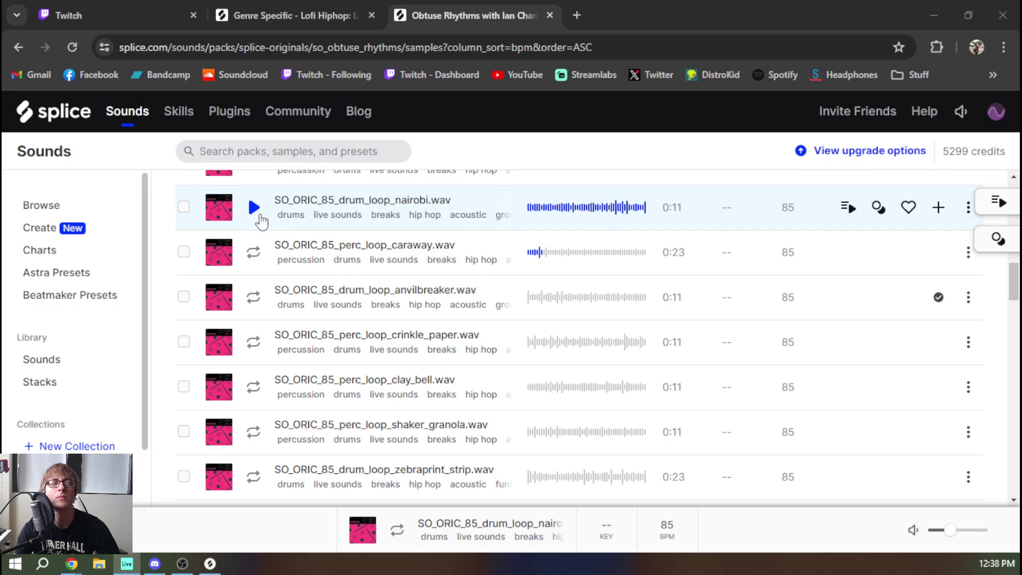
click(257, 213)
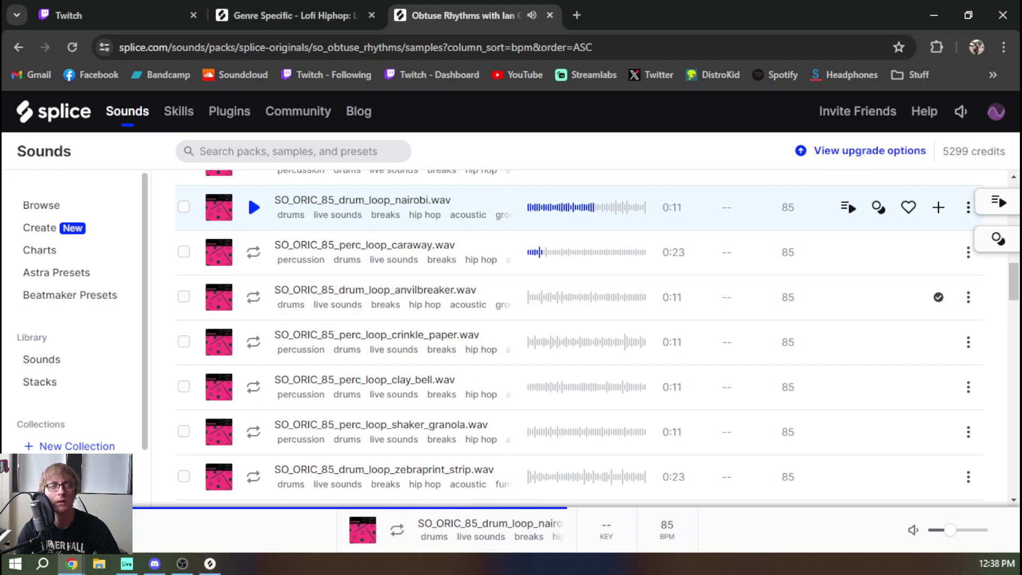
Audition the loops from SO_ORIC_85_drum_loop_anvilbreaker to SO_ORIC_85_drum_loop_zebraprint_strip, checking anvilbreaker against the track in Ableton Live.
click(253, 297)
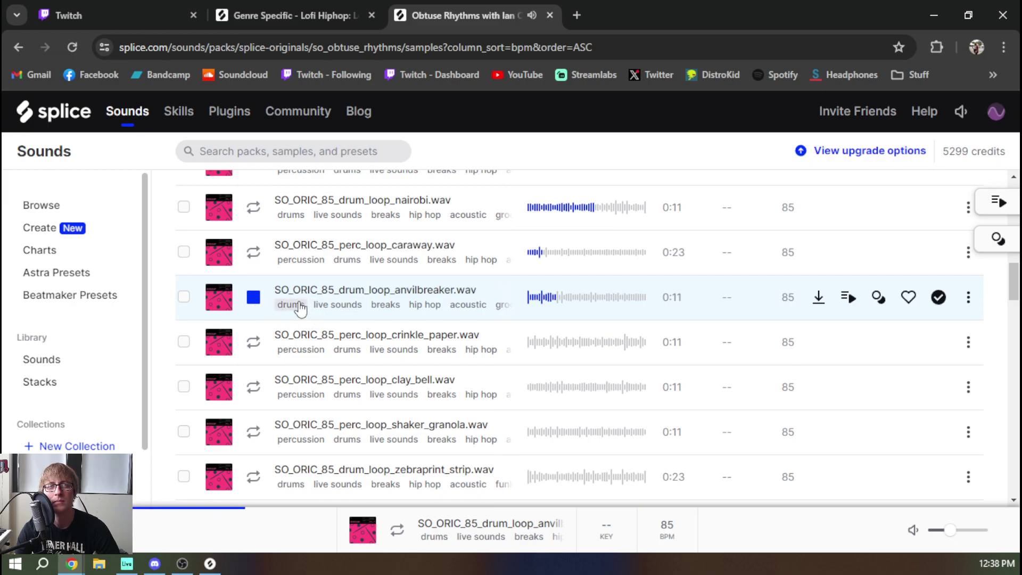
click(127, 563)
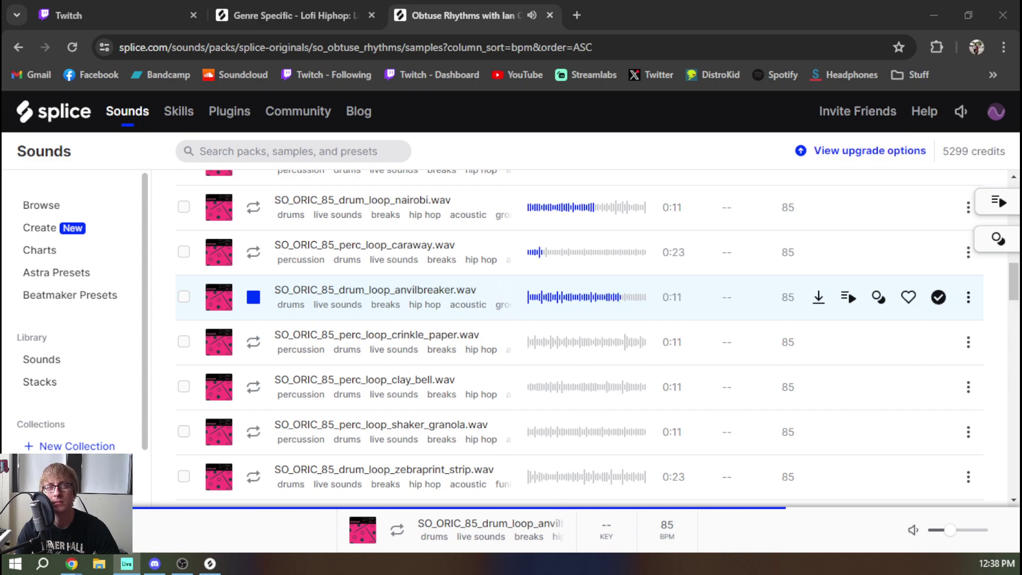
click(253, 343)
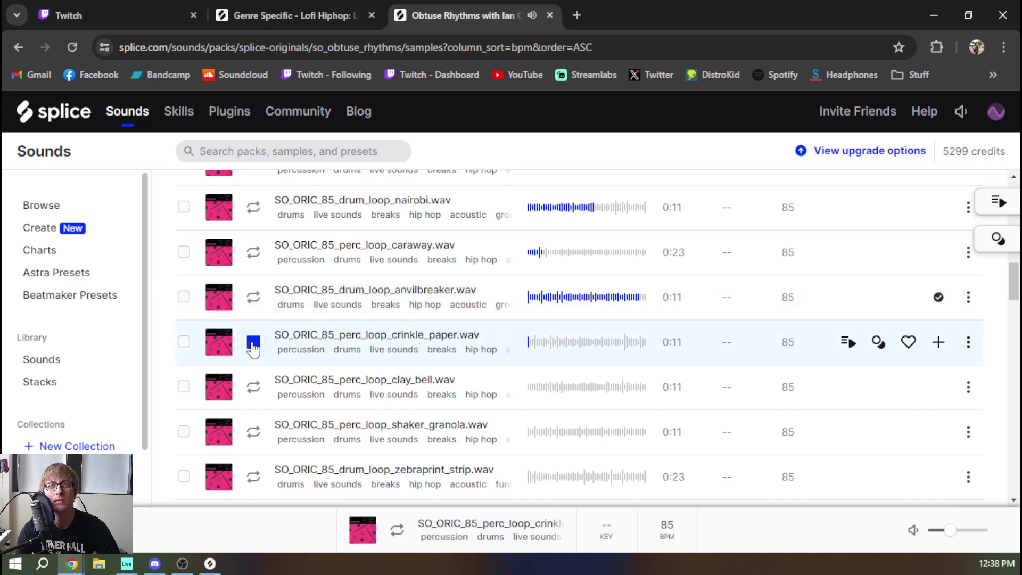
key(Down)
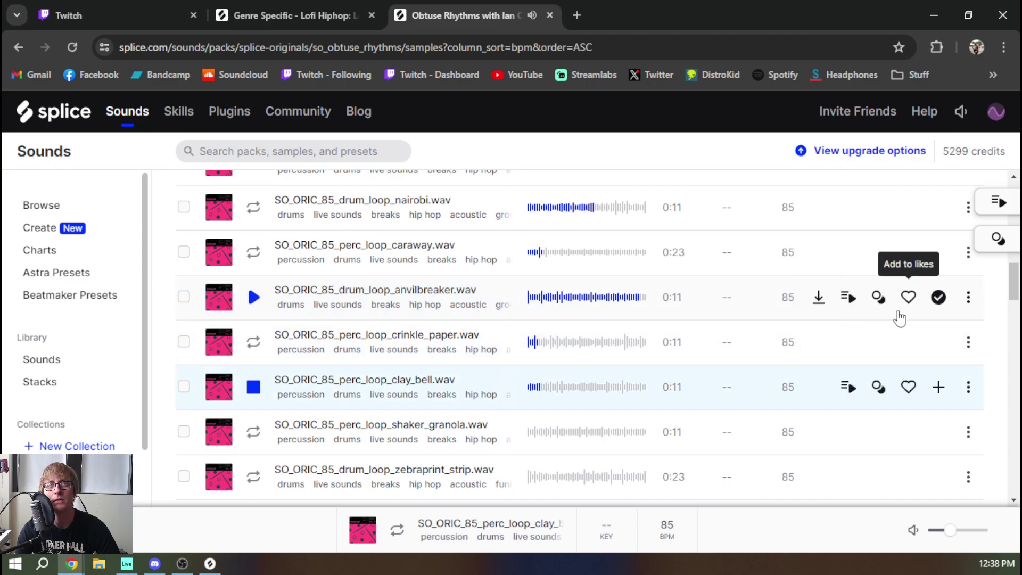
key(Down)
key(Down)
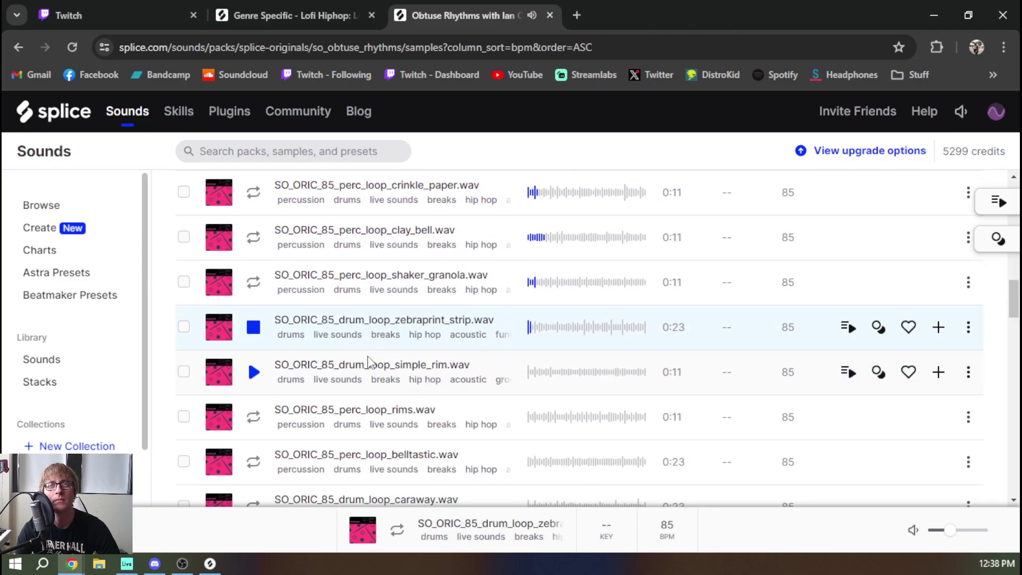
Audition the loops going up the list from SO_ORIC_90_drum_loop_rim_hh to SO_ORIC_89_drum_loop_rainybeaches.
scroll(354, 364, down, 3)
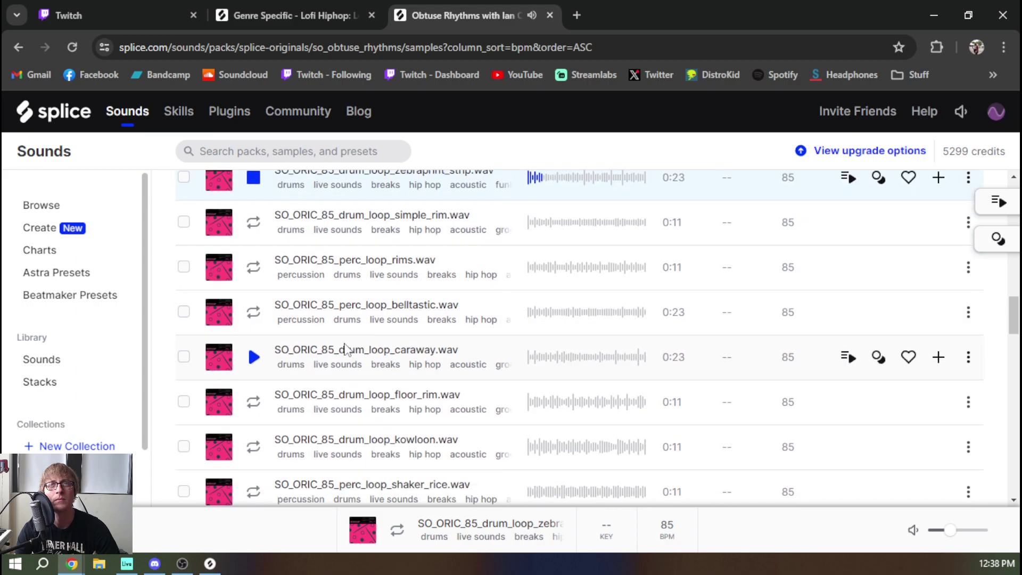
scroll(346, 351, down, 15)
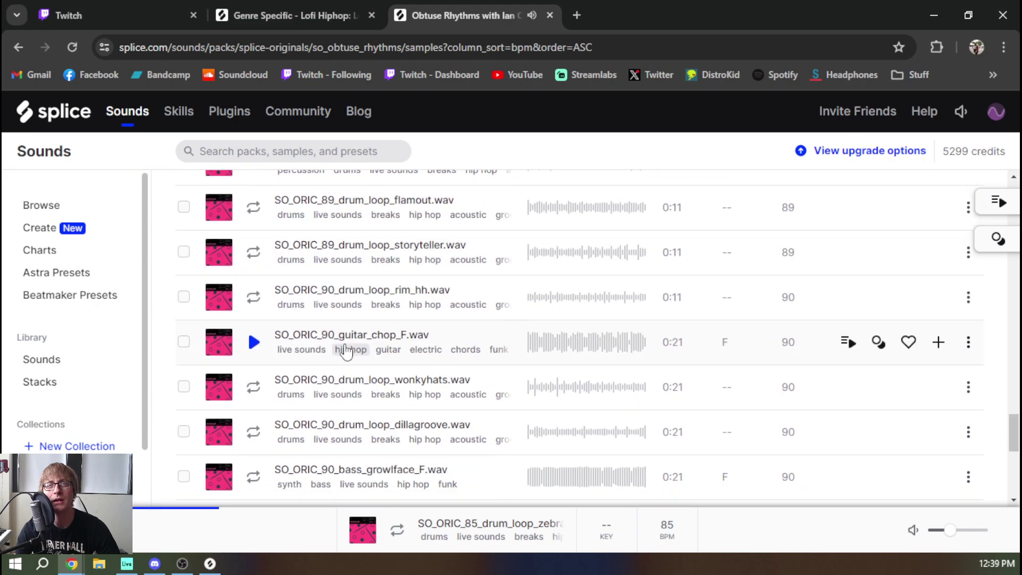
scroll(346, 351, down, 5)
scroll(340, 354, up, 6)
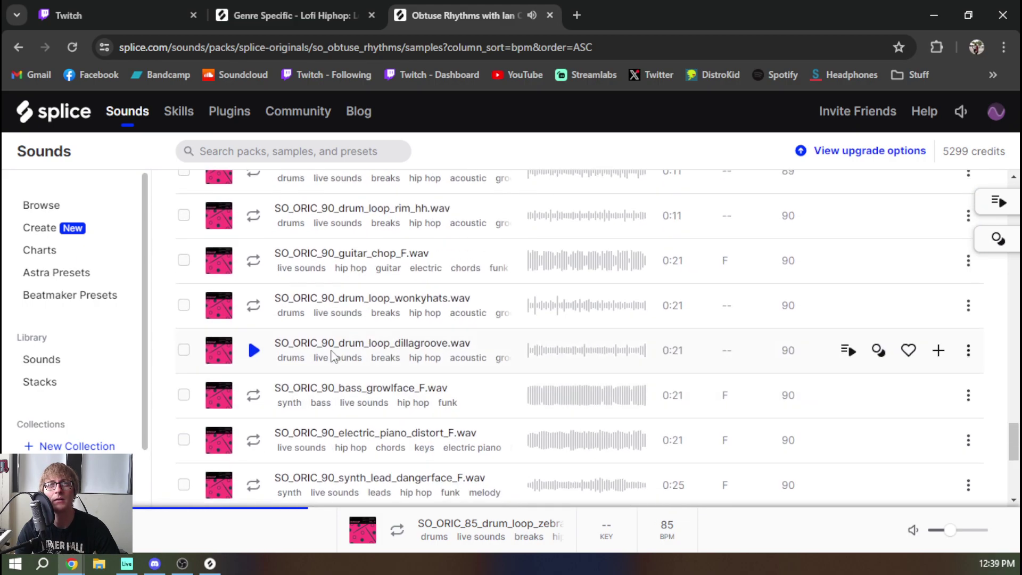
scroll(301, 322, up, 3)
click(254, 366)
key(Up)
key(Up)
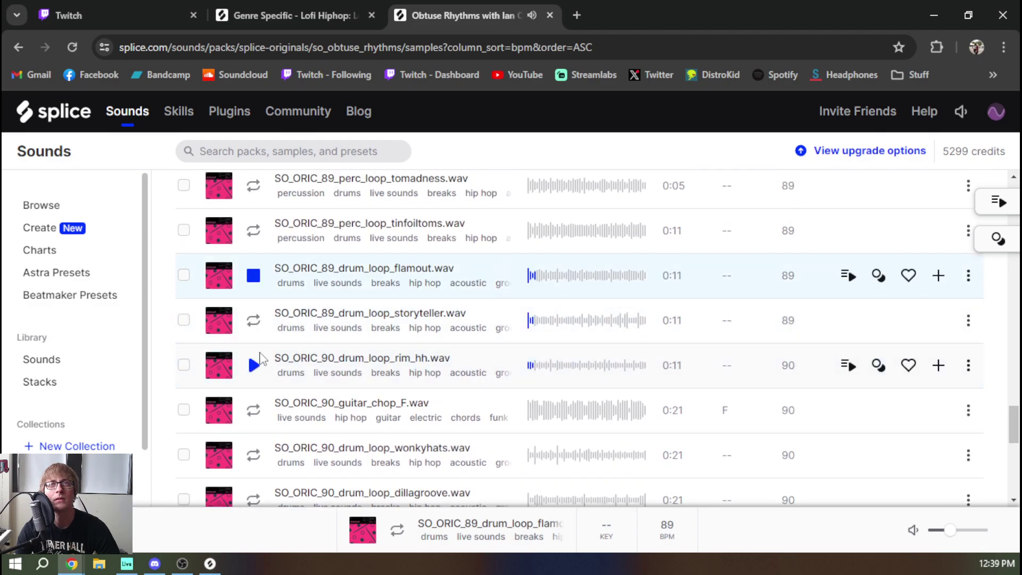
key(Up)
key(Up)
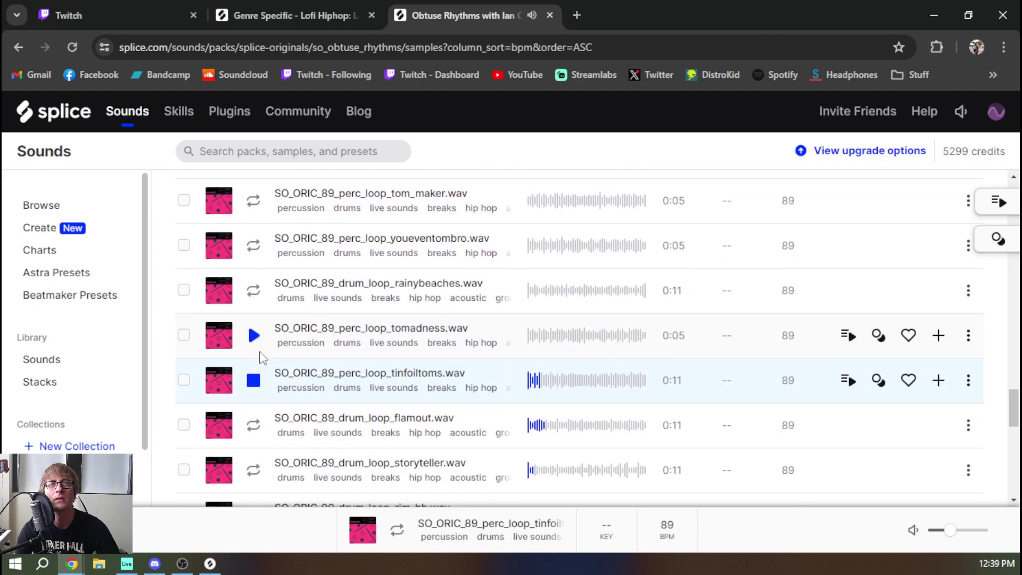
key(Up)
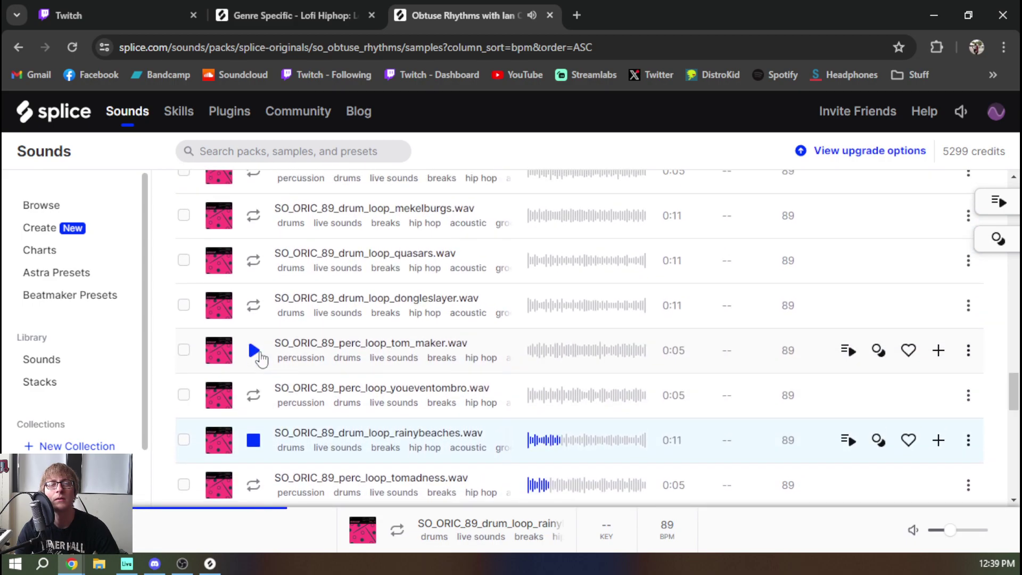
Audition the loops going up the list from SO_ORIC_89_perc_loop_youeventombro to SO_ORIC_89_perc_loop_tom_roller.
key(Up)
key(Up)
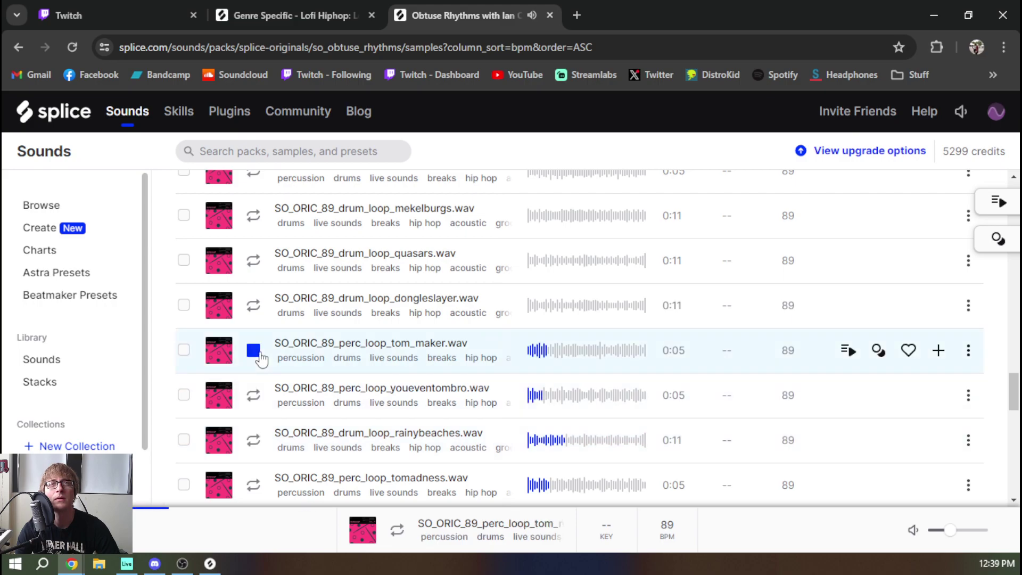
key(Up)
scroll(260, 357, up, 1)
key(Up)
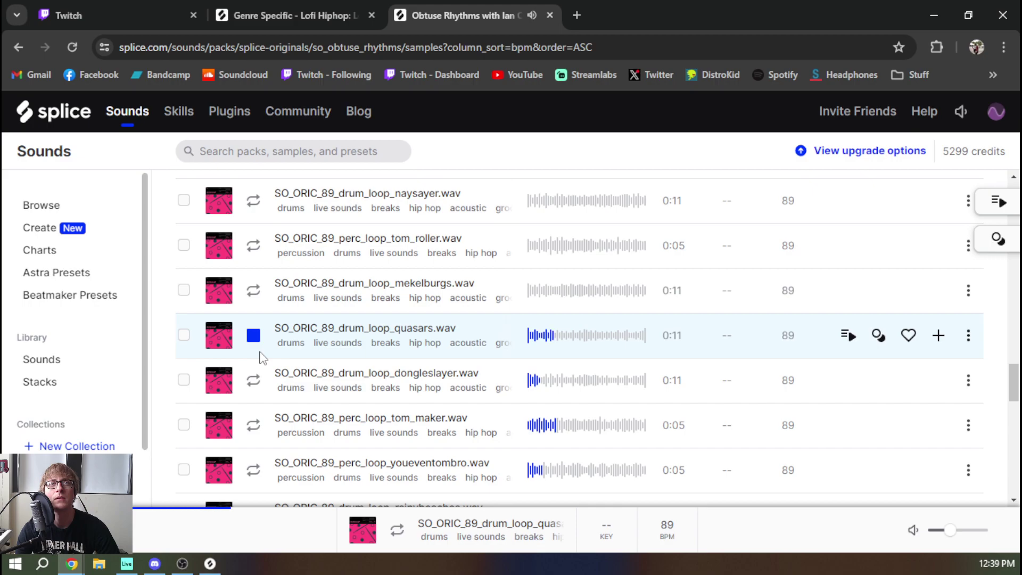
key(Up)
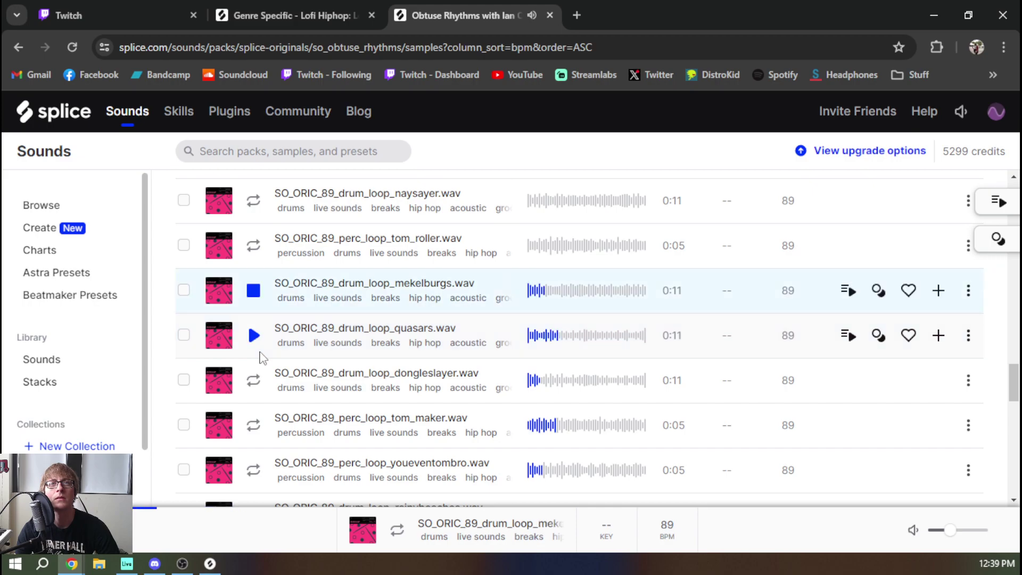
key(Up)
scroll(261, 358, up, 3)
scroll(261, 358, down, 1)
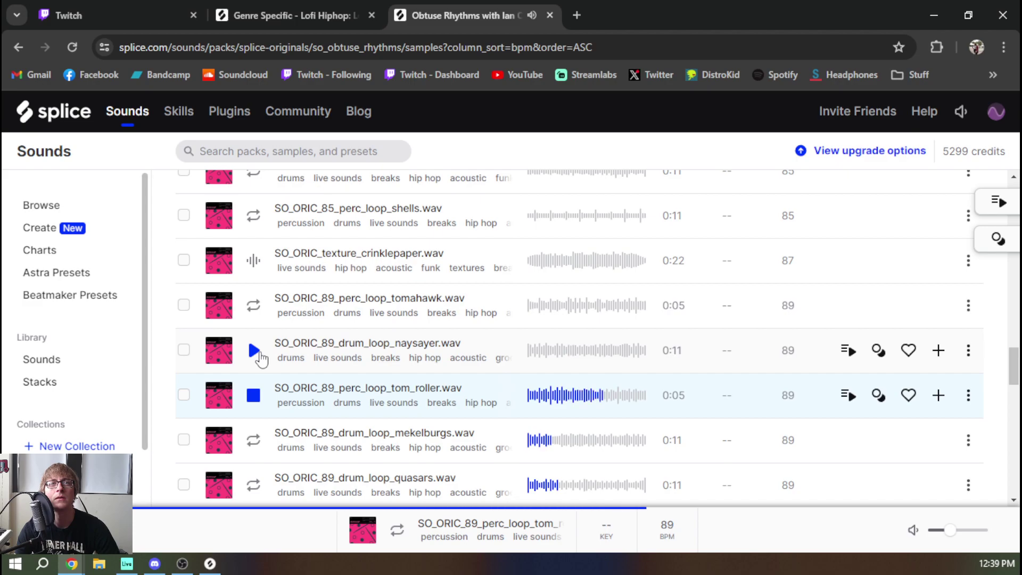
Compare SO_ORIC_89_drum_loop_naysayer and SO_ORIC_89_perc_loop_tom_roller with the track in Ableton Live, and audition SO_ORIC_89_perc_loop_tomahawk.
click(255, 351)
key(alt+Tab)
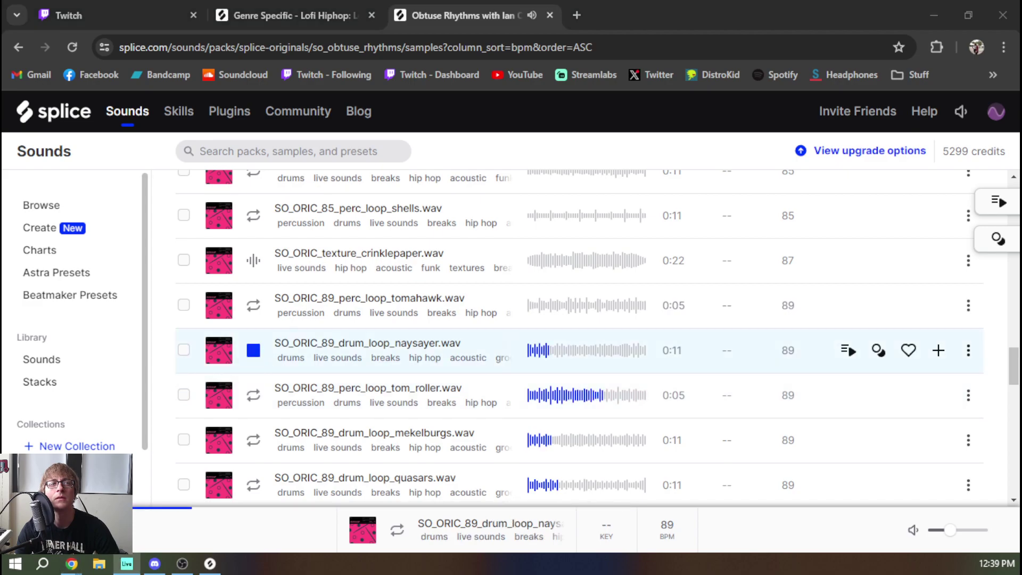
click(249, 398)
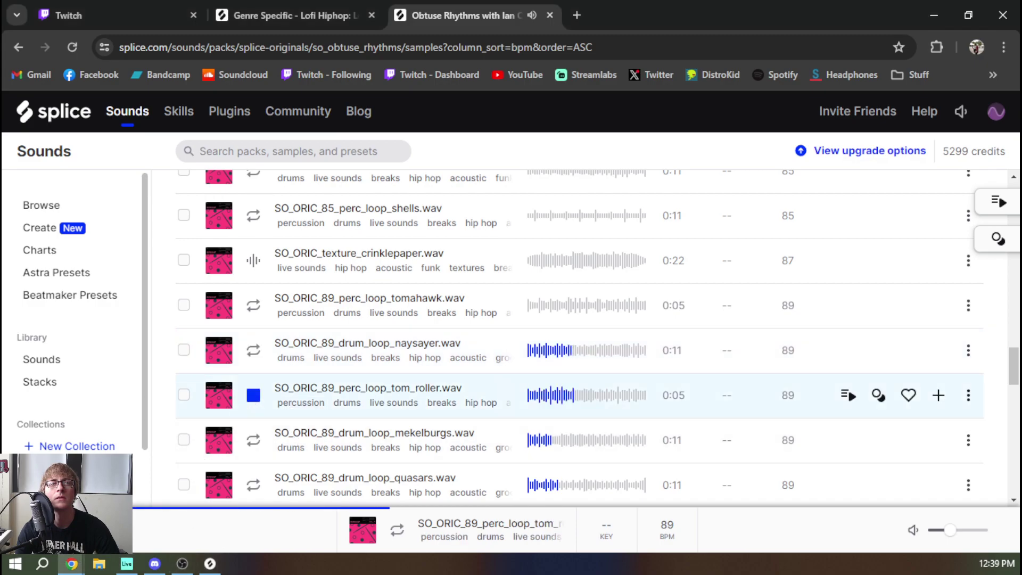
key(alt+Tab)
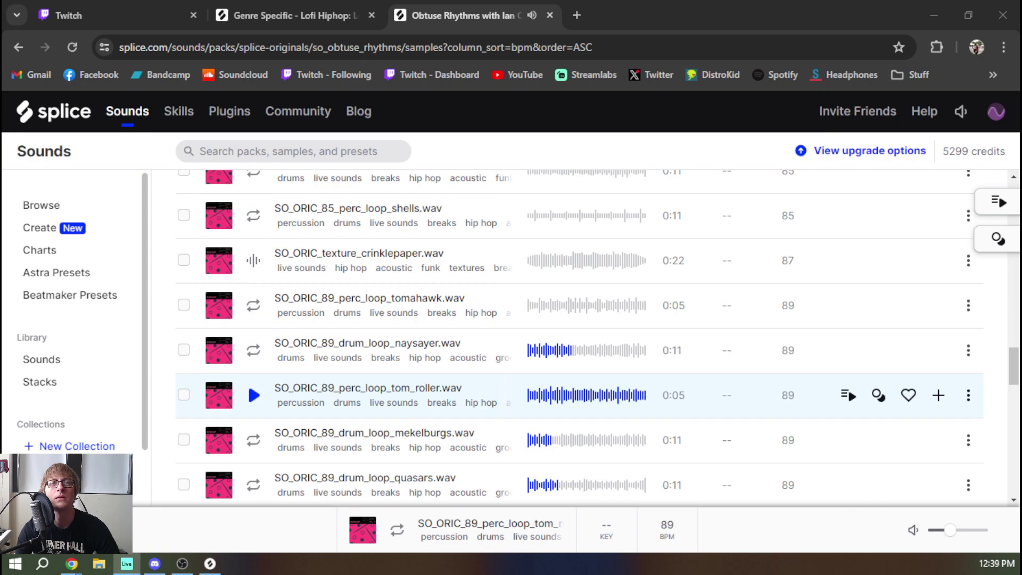
click(253, 395)
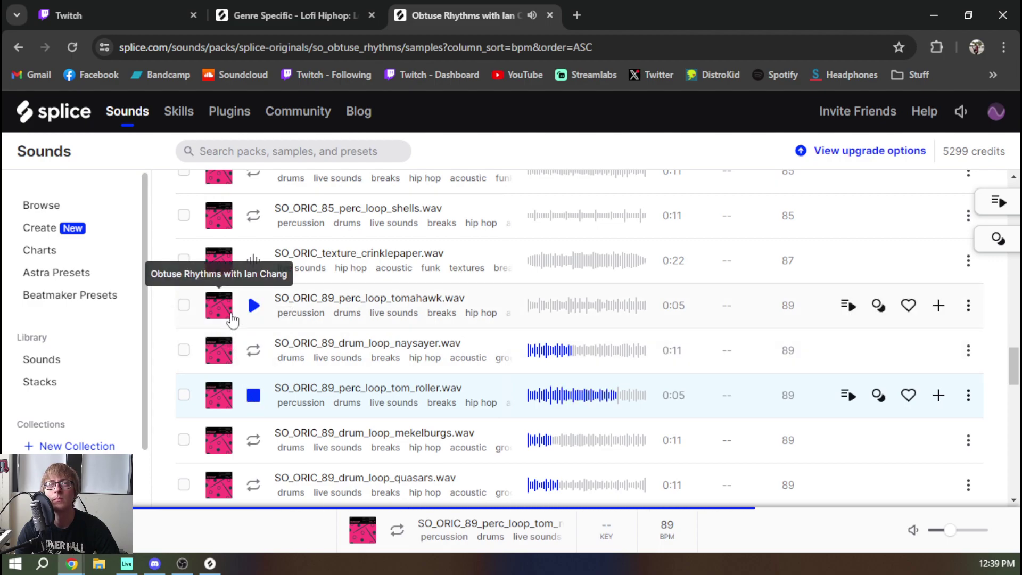
click(260, 309)
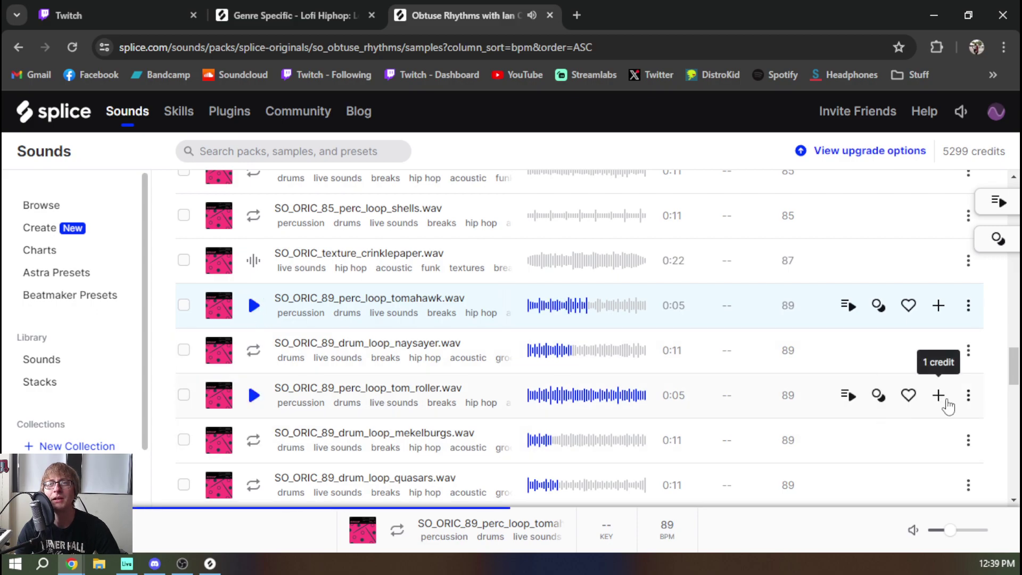
Add SO_ORIC_89_perc_loop_tom_roller to the Splice library and place it at bar 1 on a new audio track in Ableton Live.
click(937, 397)
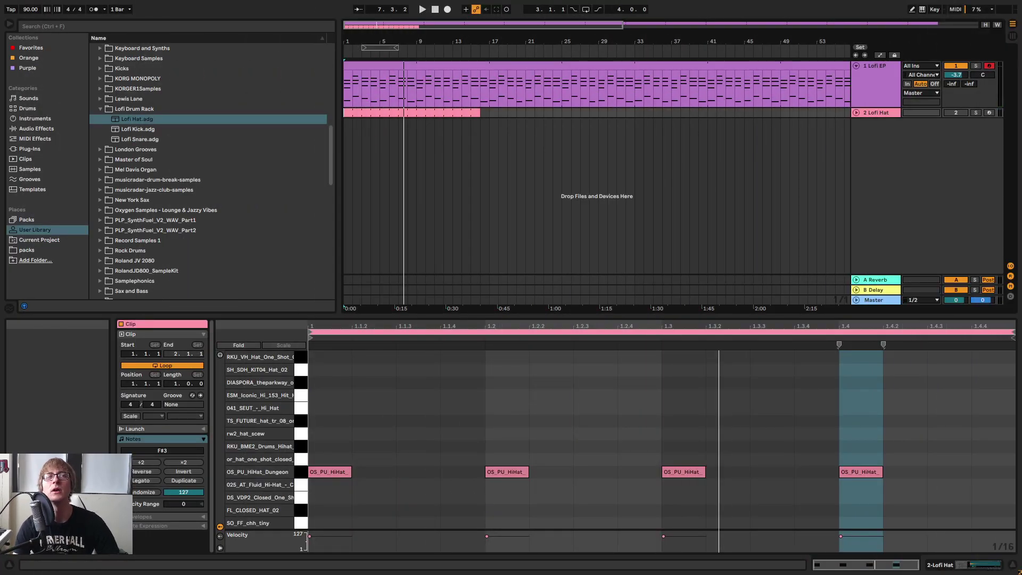
key(alt+Tab)
scroll(733, 211, up, 2)
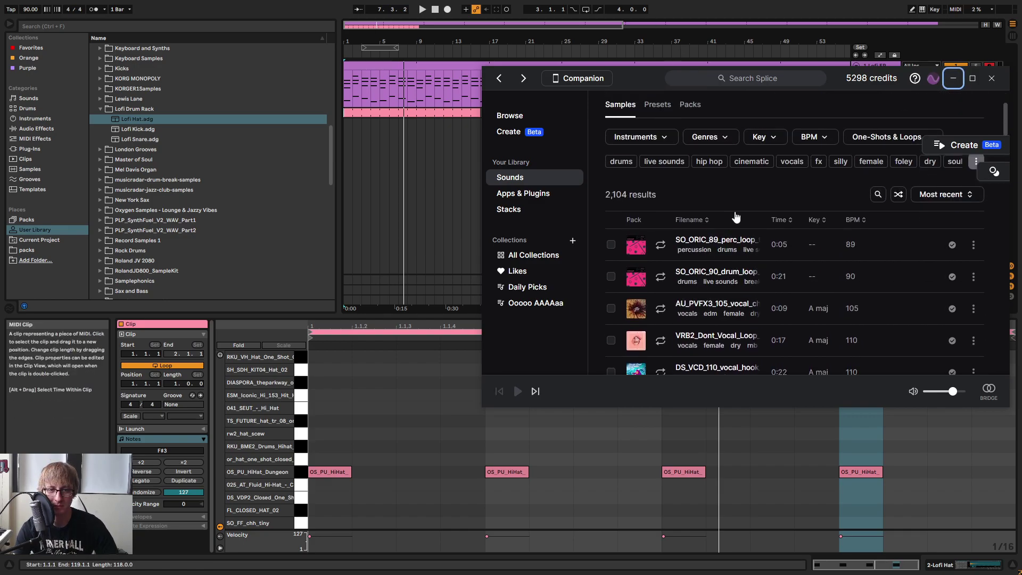
drag(725, 242, 382, 155)
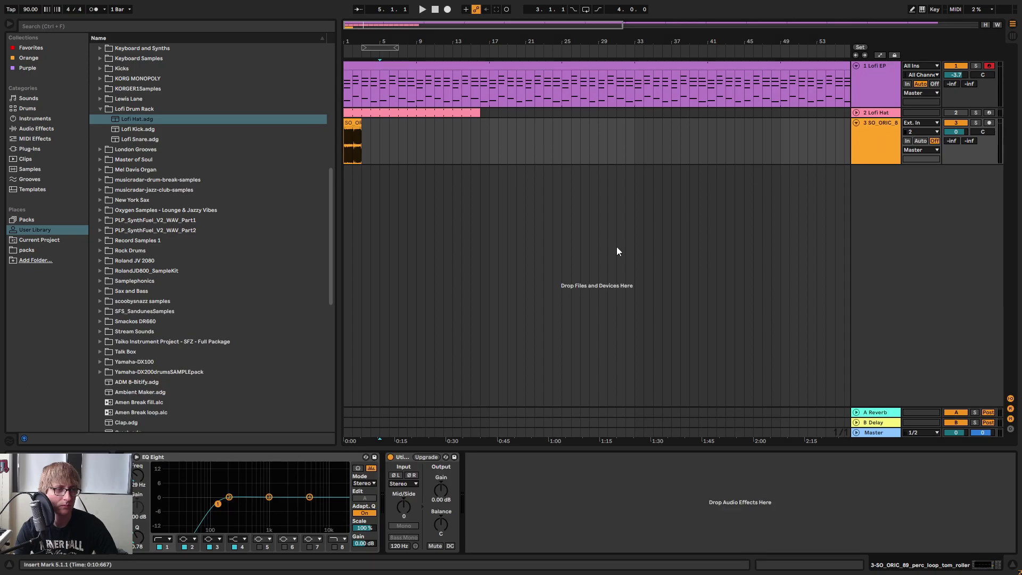
Delete the EQ Eight from the new tom_roller audio track and rename the track Back Drum.
click(346, 460)
key(Delete)
click(869, 159)
right_click(878, 147)
click(905, 188)
text(B)
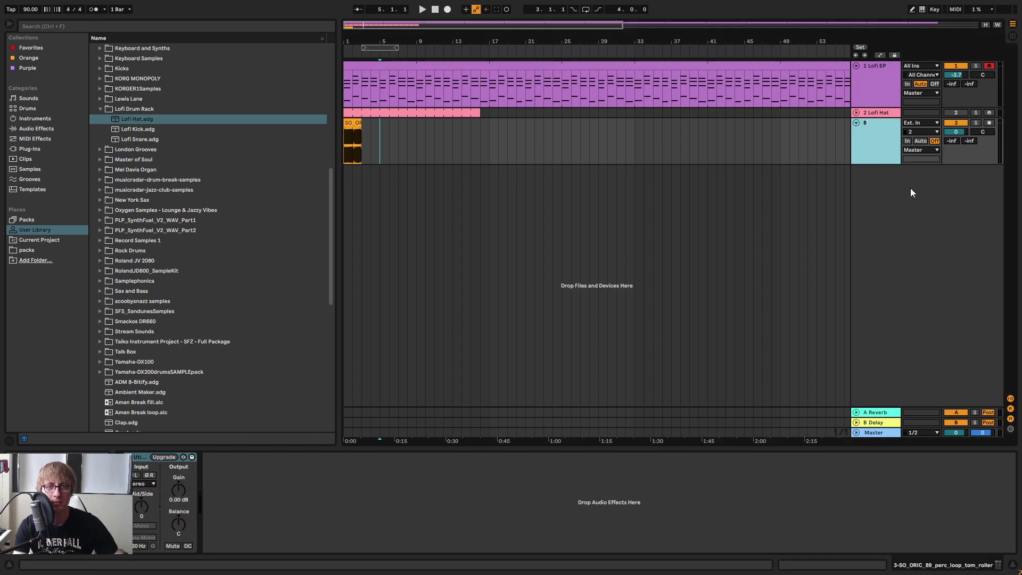
text(ack Drum)
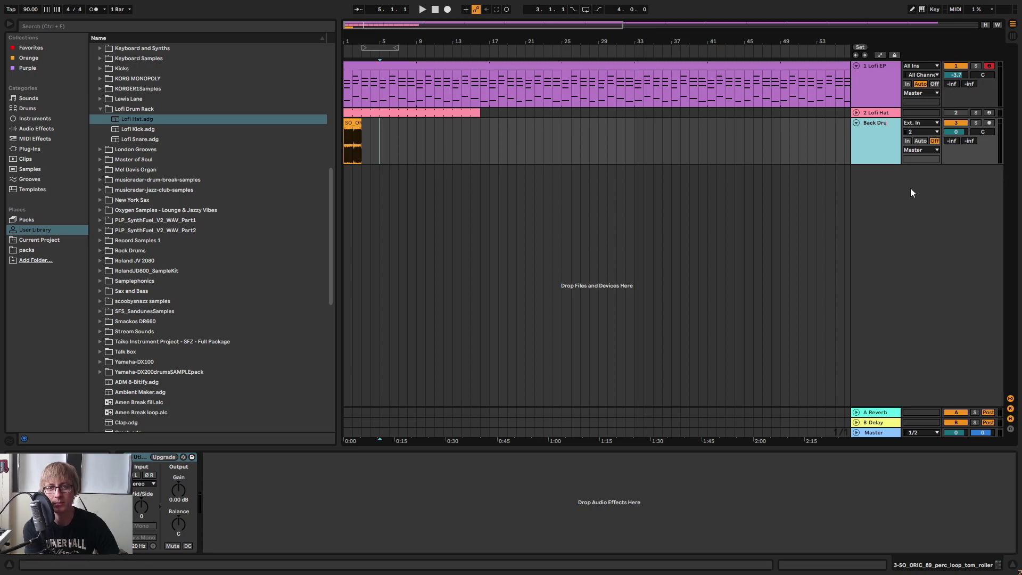
key(Return)
Set the Back Drum track's volume to -20.5 dB while playing the arrangement from the start.
key(Tab)
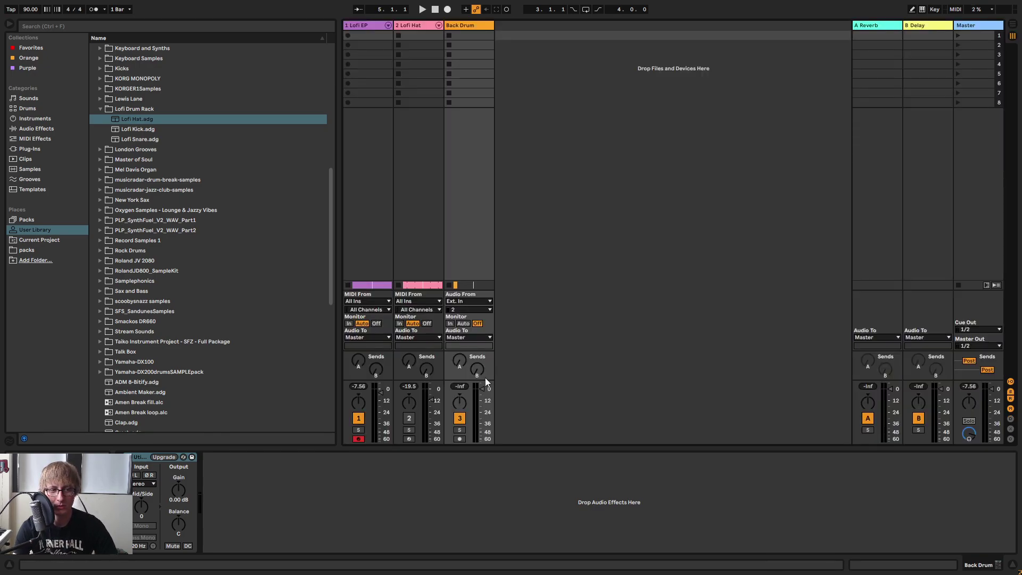
key(Tab)
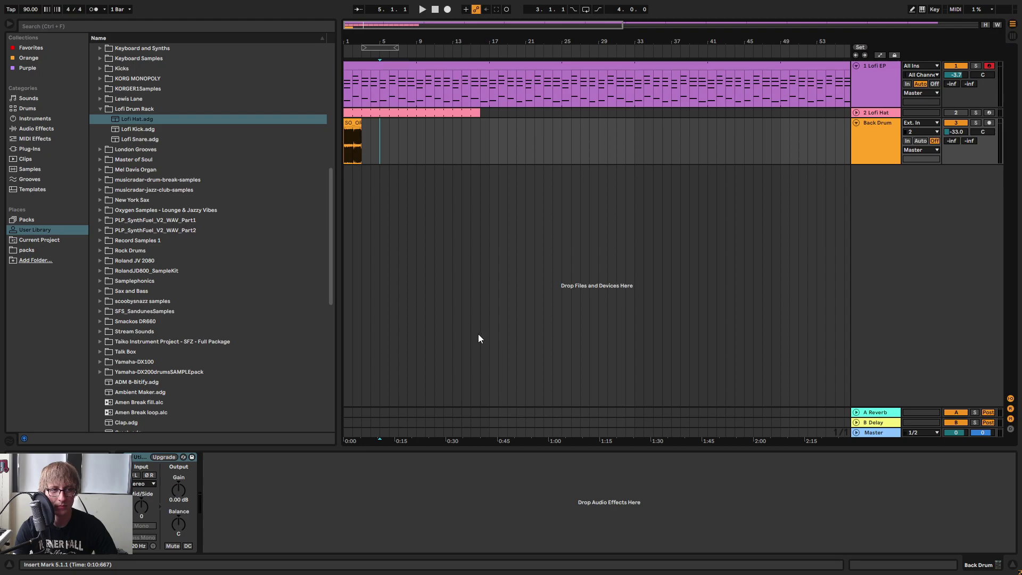
click(434, 9)
key(space)
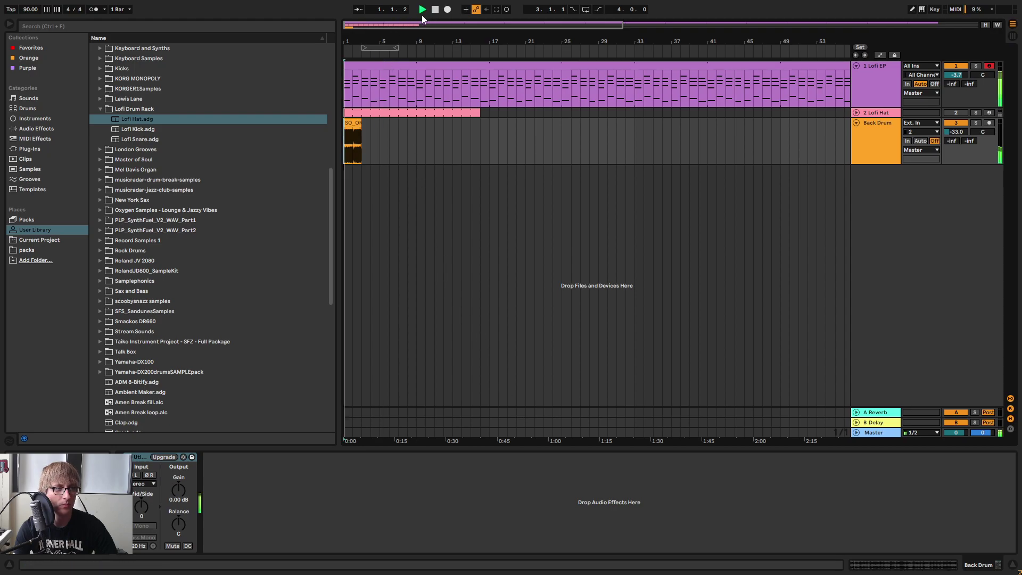
key(Tab)
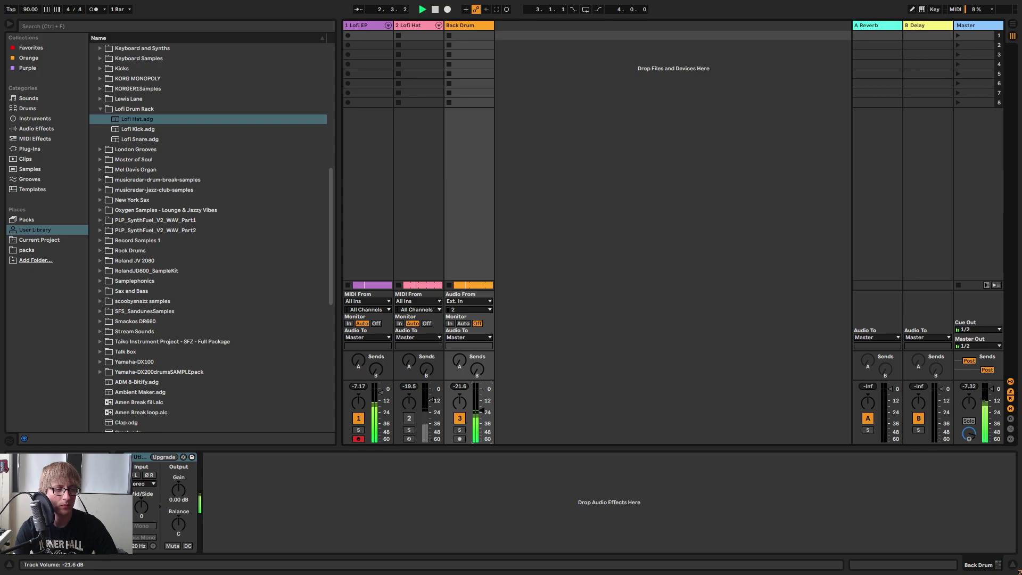
key(Tab)
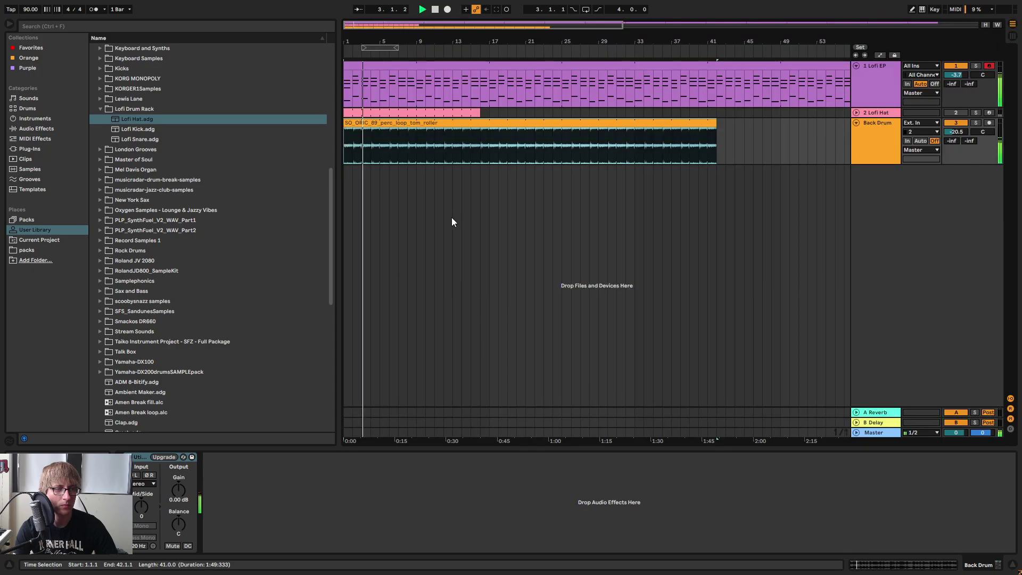
Extend the looped tom_roller clip on the Back Drum track to about bar 54 and replay from the start.
double_click(468, 132)
key(space)
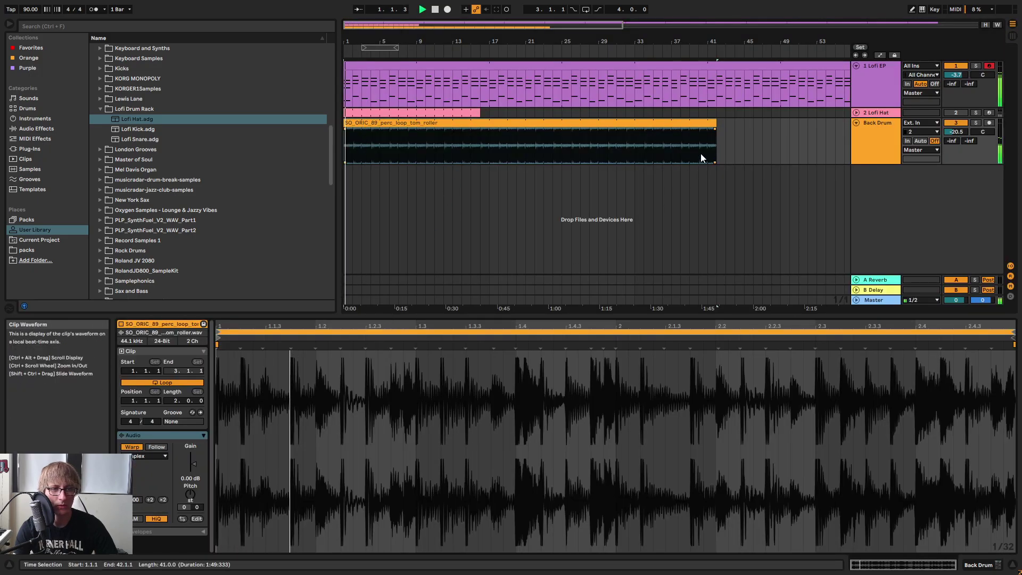
drag(715, 152, 825, 159)
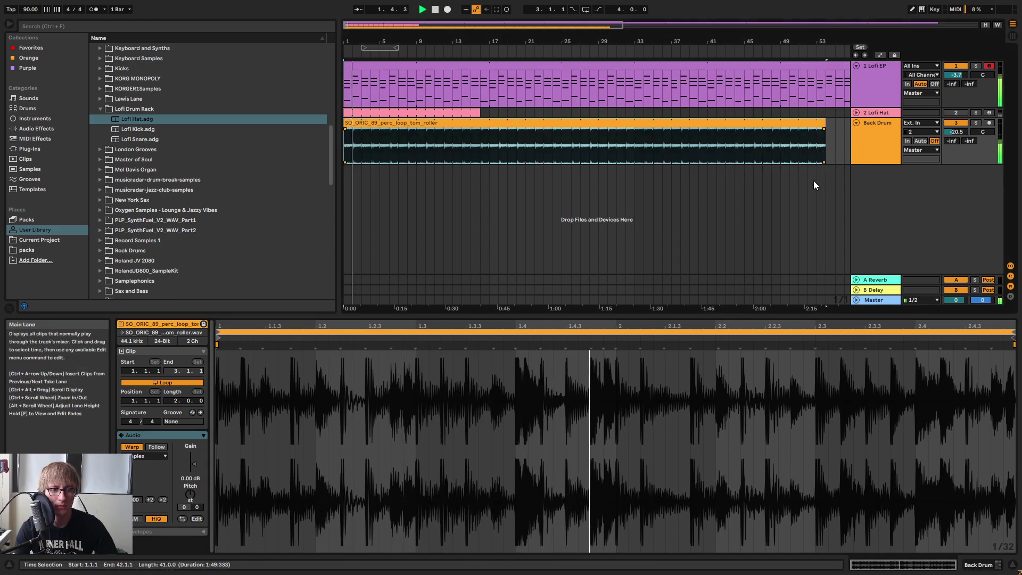
drag(785, 315, 799, 268)
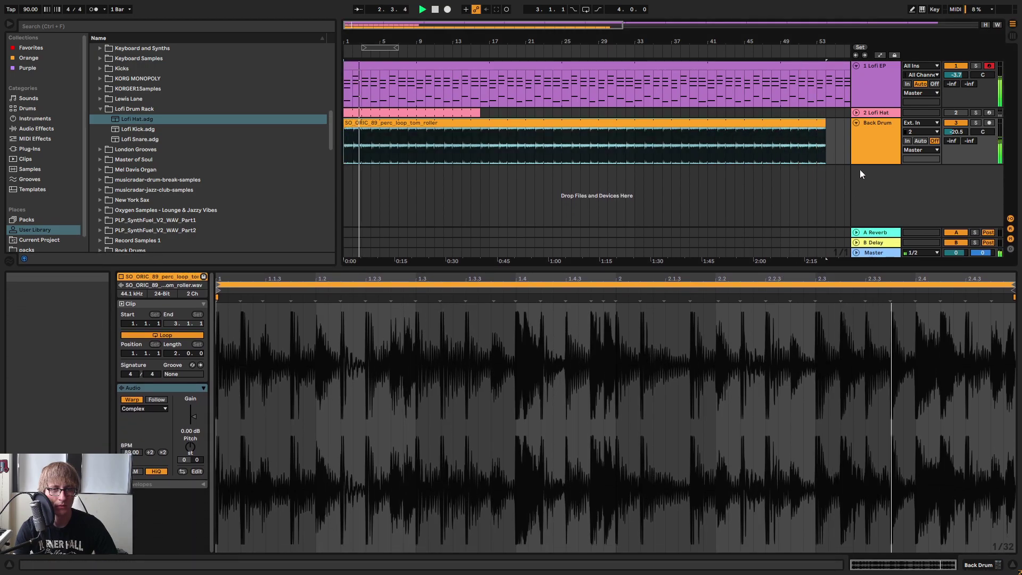
Add an EQ Eight to the Back Drum track, turn off band 4 and use band 8 as a high cut at 2.30 kHz.
click(881, 152)
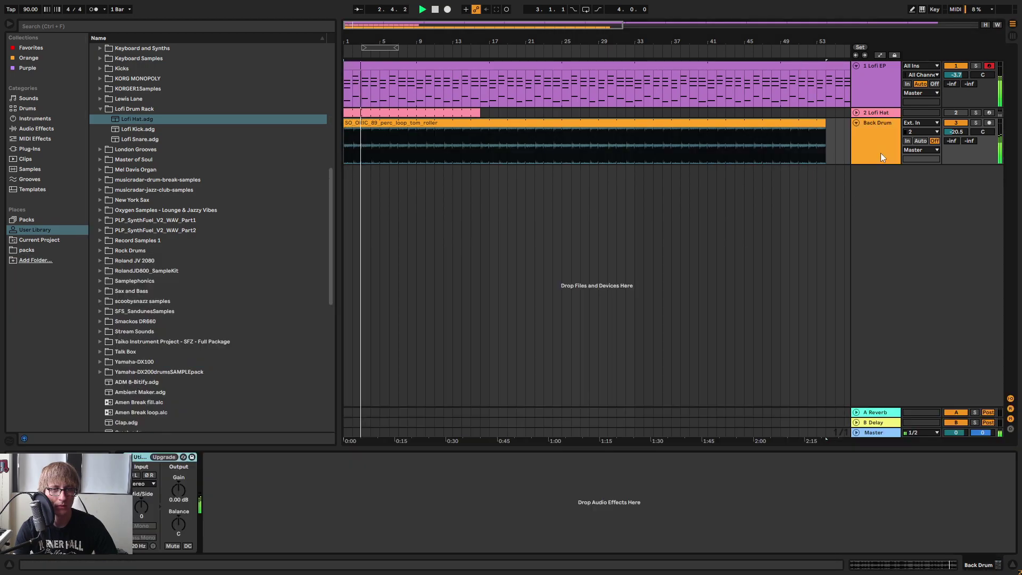
click(49, 129)
click(131, 169)
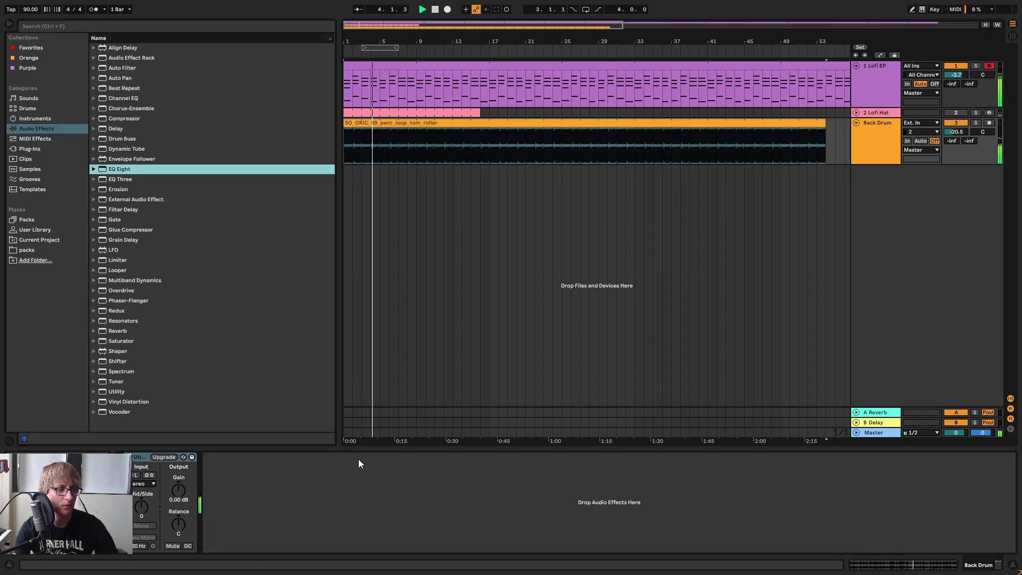
drag(117, 169, 336, 471)
drag(380, 513, 385, 499)
click(415, 547)
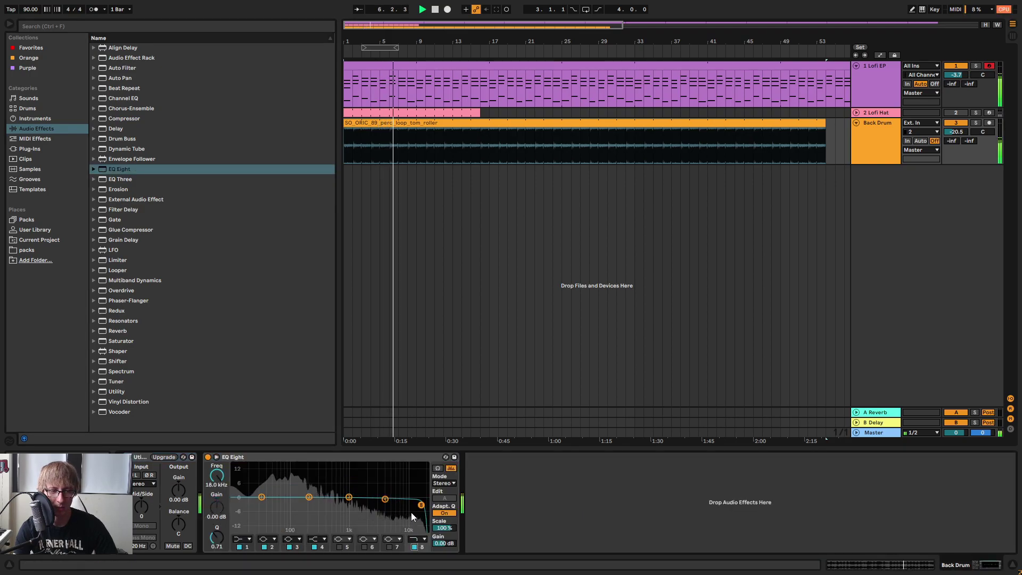
click(314, 547)
drag(424, 508, 370, 504)
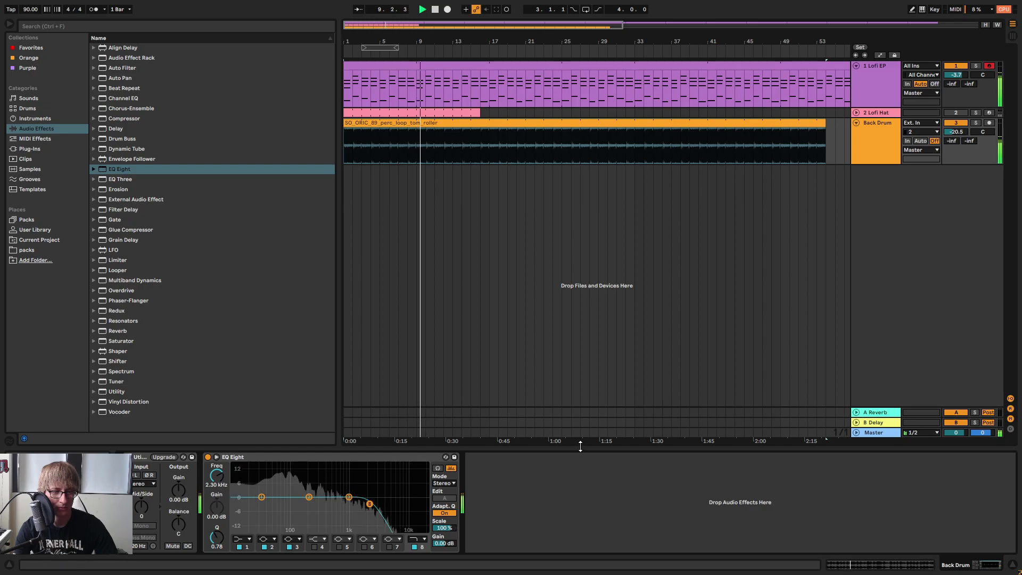
click(560, 500)
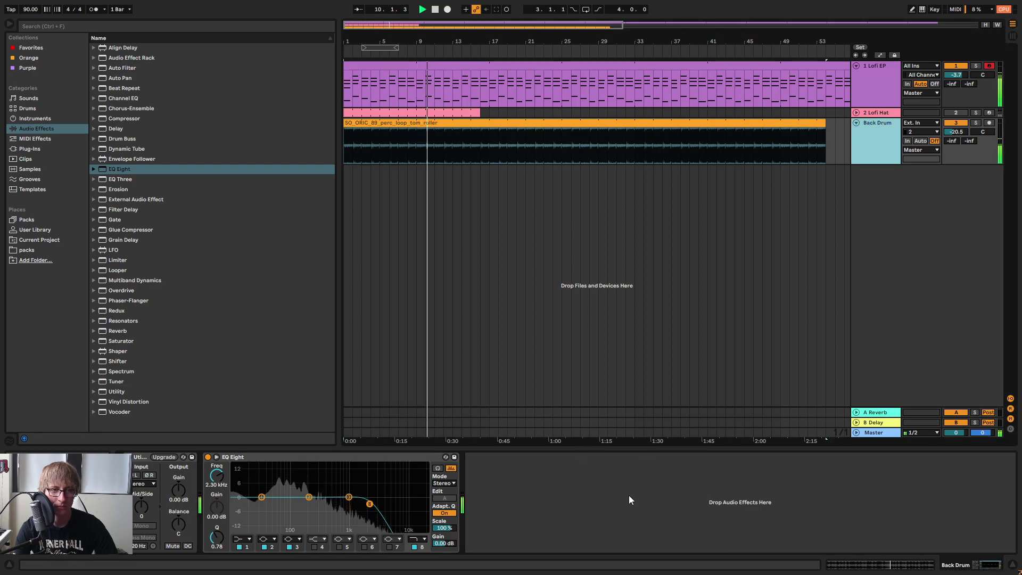
Shorten the tom_roller clip on the Back Drum track so it ends at bar 9.
drag(512, 38, 512, 24)
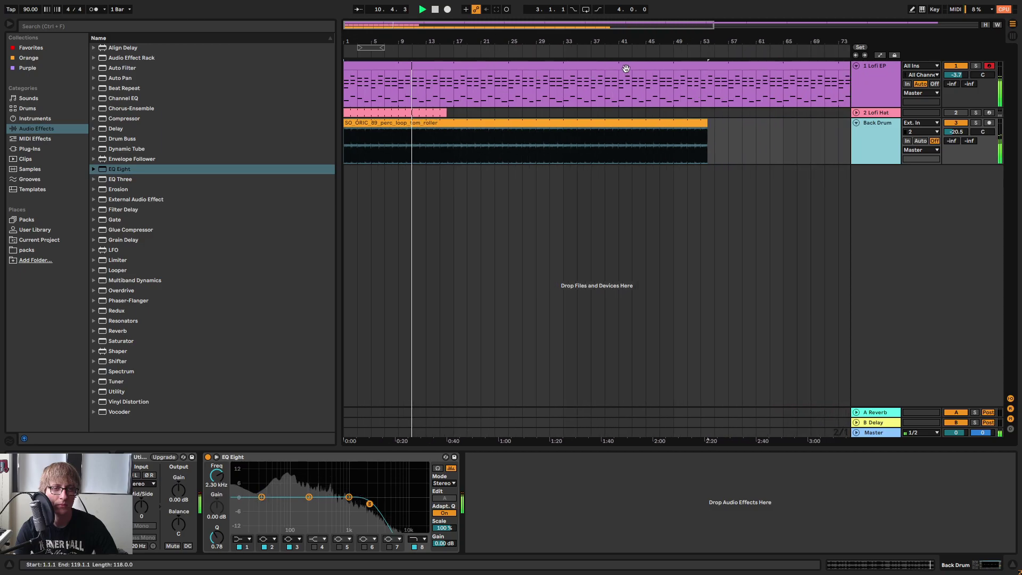
drag(707, 123, 398, 129)
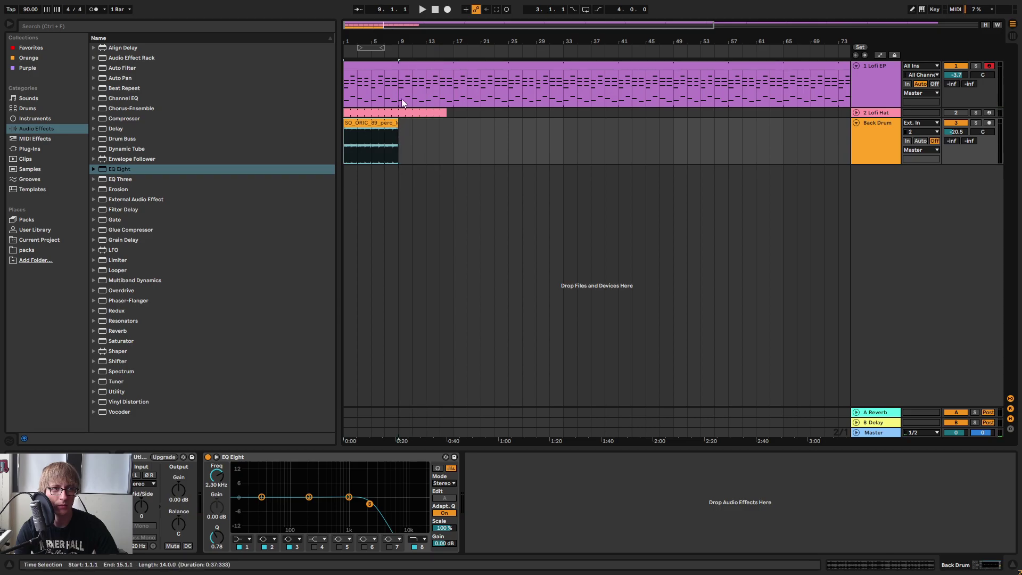
Collapse the Back Drum and Lofi EP tracks during playback and move the tom_roller clip to start at bar 57.
click(423, 9)
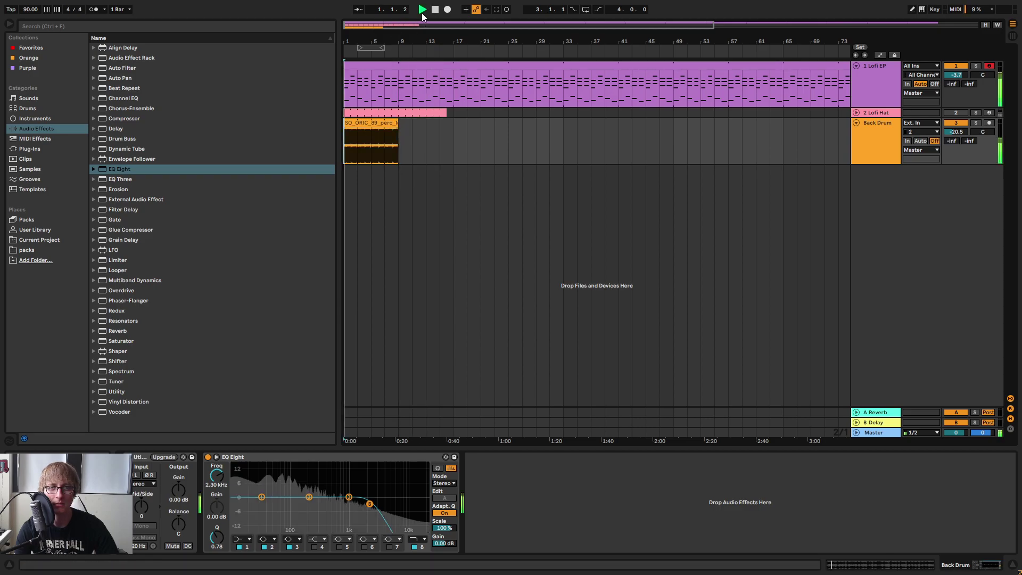
click(856, 123)
click(856, 65)
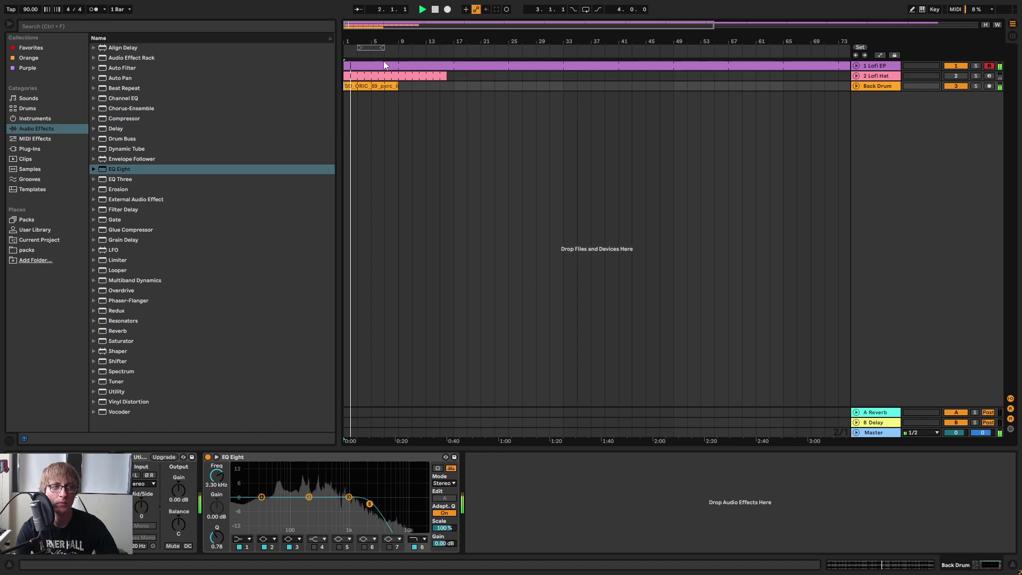
key(space)
drag(381, 86, 766, 86)
click(435, 10)
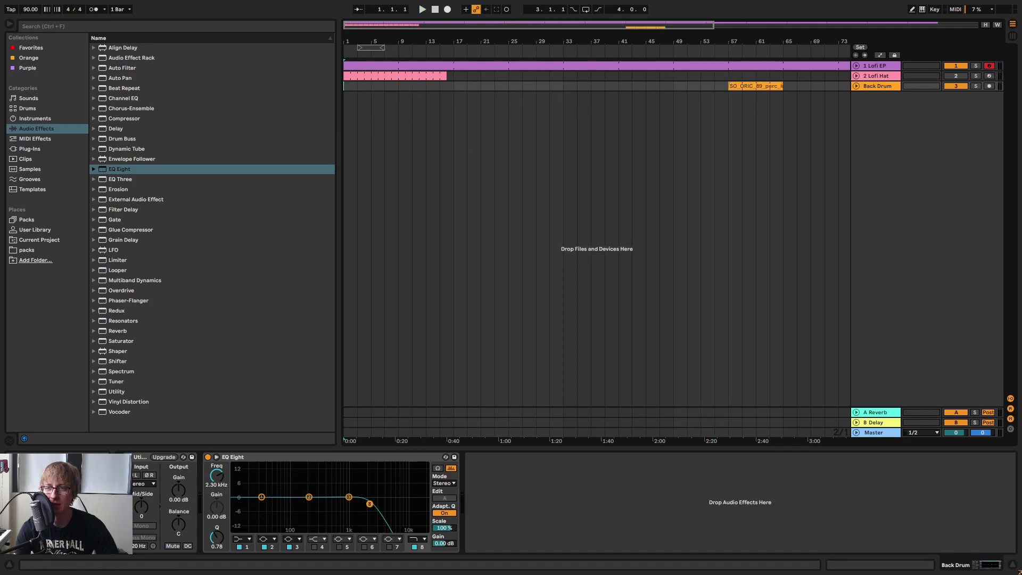
Switch to Splice in the browser and audition the Obtuse Rhythms loops above tom_roller, up to SO_ORIC_85_perc_loop_shaker_rice.wav.
key(alt+Tab)
scroll(358, 348, down, 1)
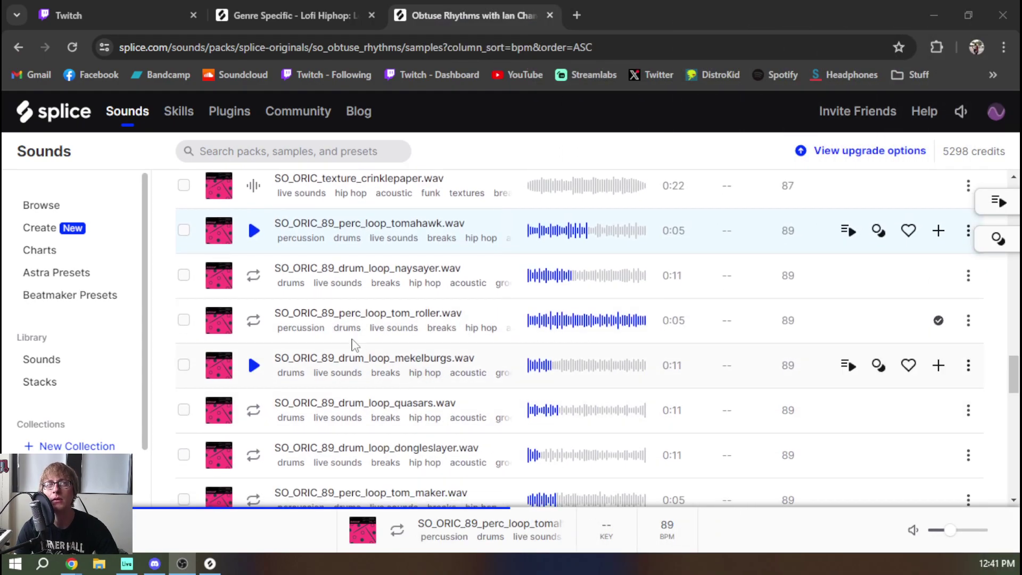
scroll(358, 349, up, 2)
click(254, 320)
scroll(388, 336, up, 3)
key(Up)
key(Up)
key(Up)
key(Up)
key(Up)
scroll(385, 340, up, 2)
scroll(385, 343, down, 2)
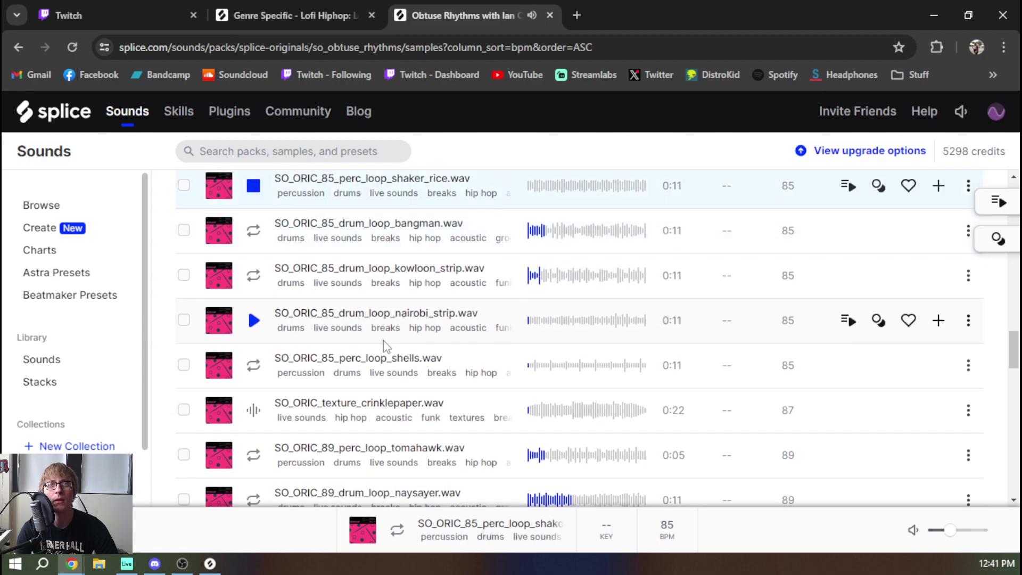
Audition the 85 BPM loops above shaker_rice one by one, up to SO_ORIC_85_drum_loop_simple_rim.wav.
key(Up)
scroll(385, 346, up, 5)
key(Up)
scroll(385, 346, up, 3)
key(Up)
key(Up)
scroll(383, 346, up, 2)
scroll(384, 346, down, 2)
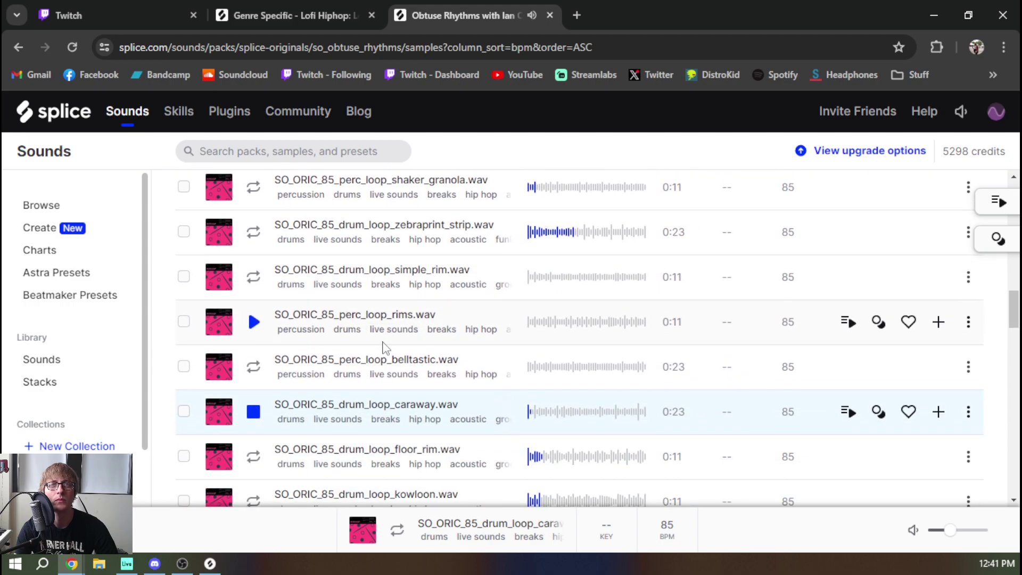
key(Up)
key(Up)
key(Up)
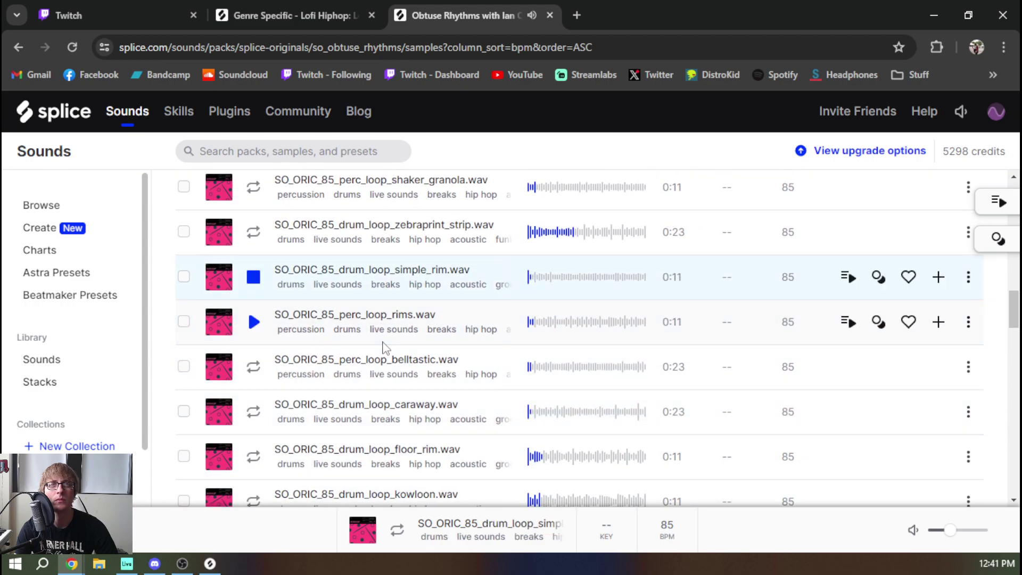
scroll(385, 346, up, 2)
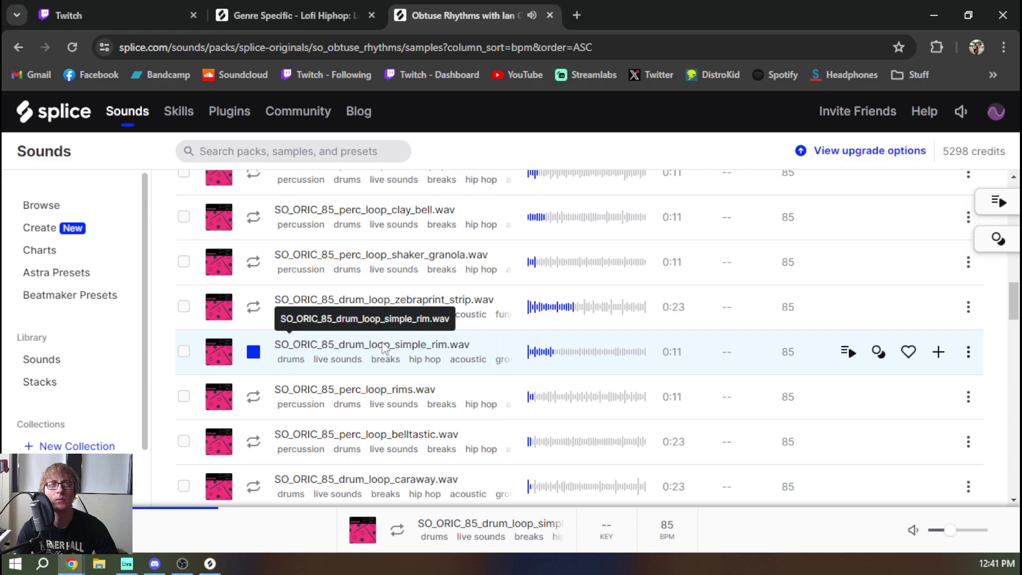
Audition the 85 BPM loops from zebraprint_strip through shaker_granola, clay_bell and crinkle_paper to anvilbreaker.
click(347, 308)
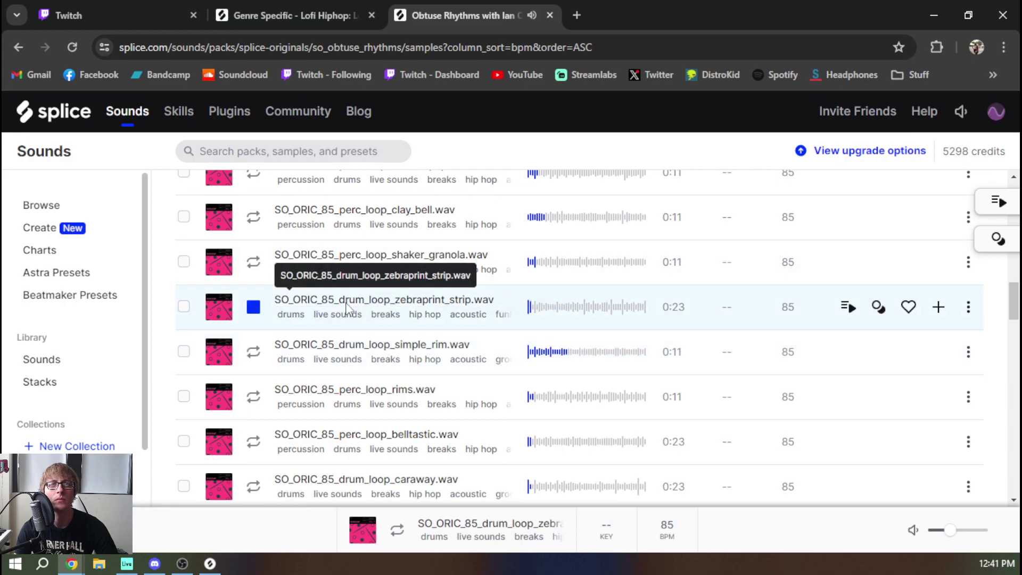
click(255, 271)
key(Up)
scroll(254, 275, down, 1)
scroll(254, 274, up, 1)
key(Up)
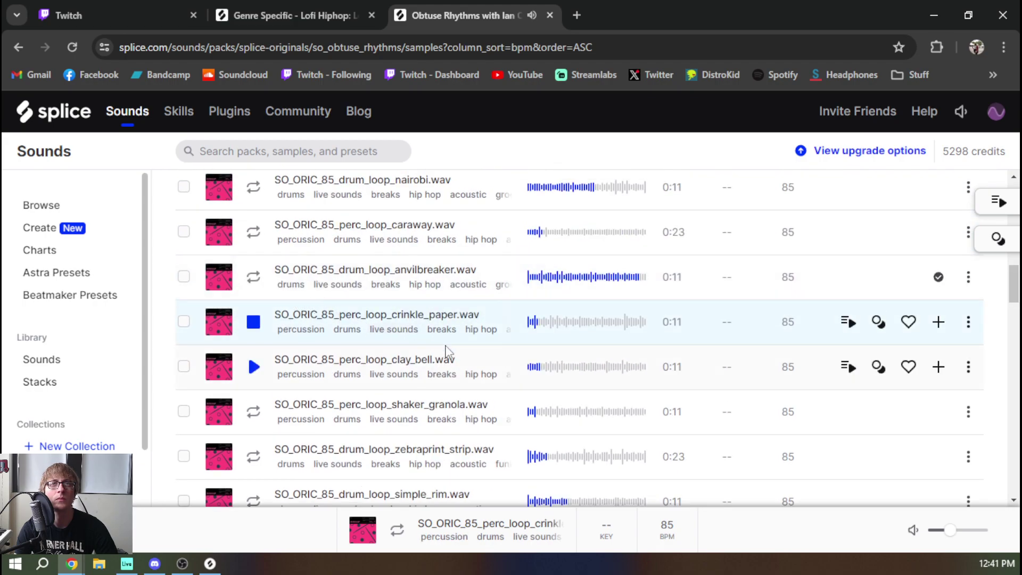
key(Up)
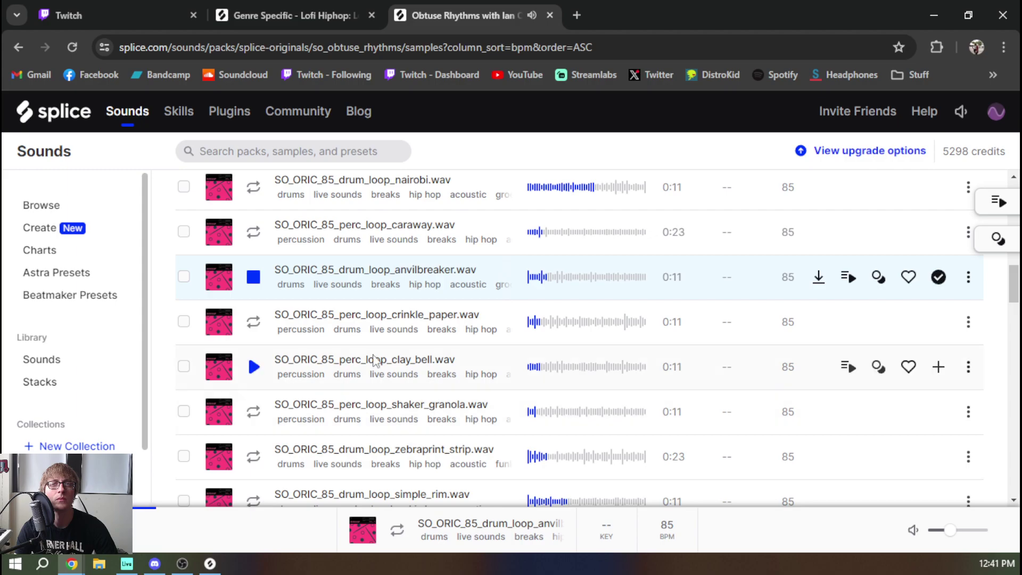
Audition the 85 BPM perc_loop_caraway and drum_loop_nairobi samples and look over the neighbouring loops.
scroll(371, 324, up, 2)
key(Up)
key(Up)
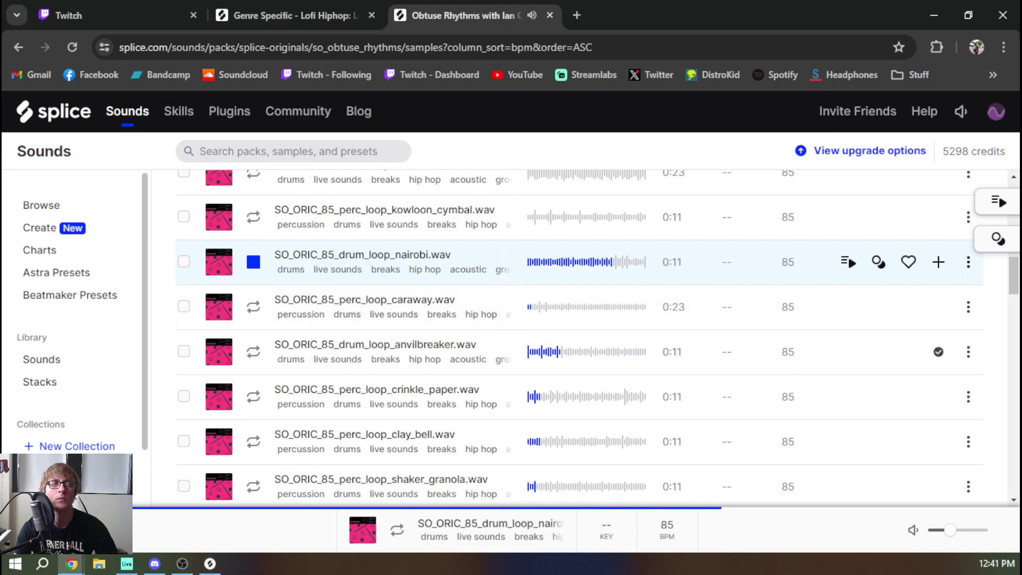
scroll(327, 349, up, 5)
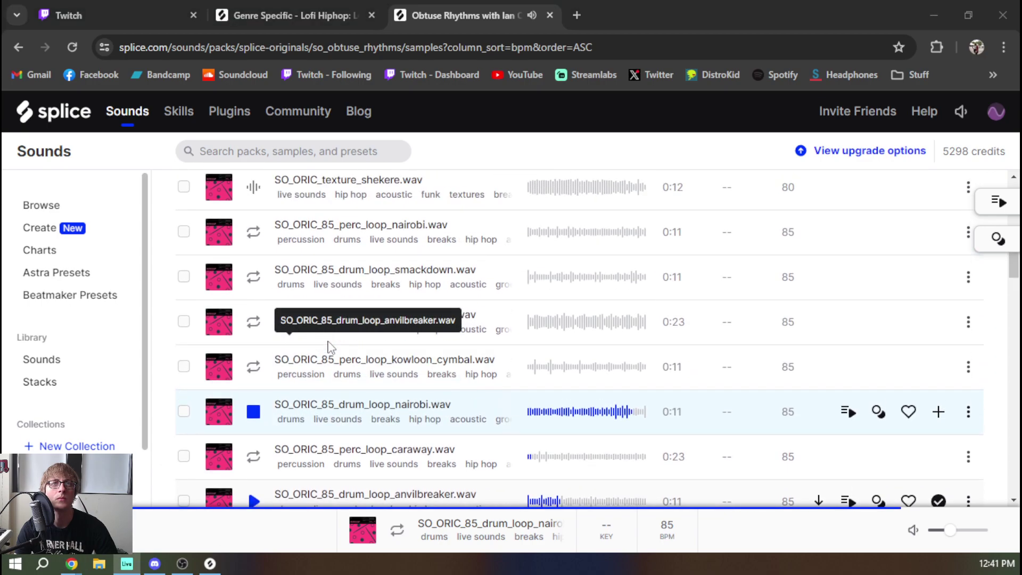
scroll(327, 348, down, 3)
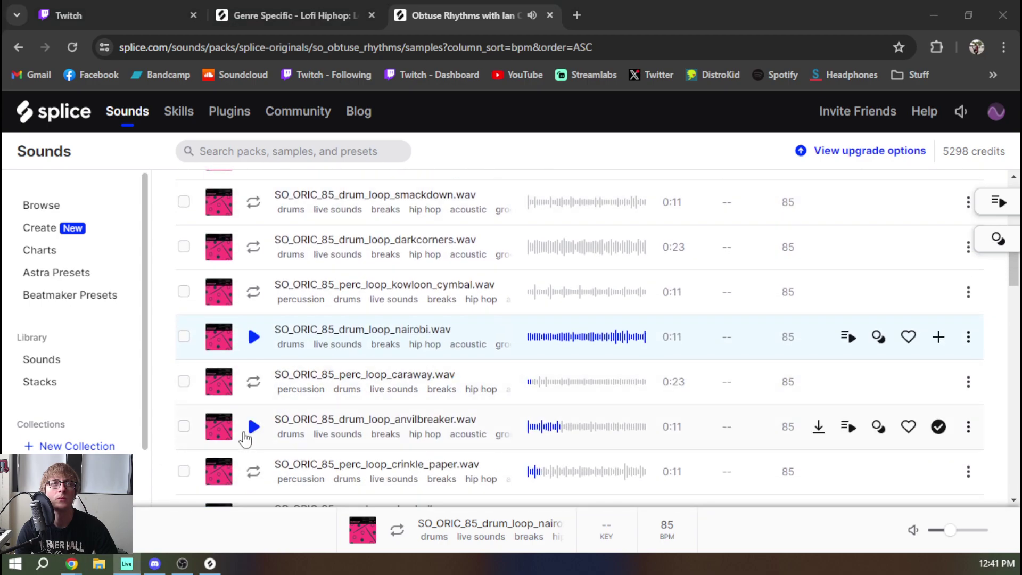
Replay SO_ORIC_85_drum_loop_anvilbreaker.wav and browse down the pack to the 90 BPM loops.
click(251, 418)
scroll(266, 424, down, 3)
scroll(266, 425, down, 4)
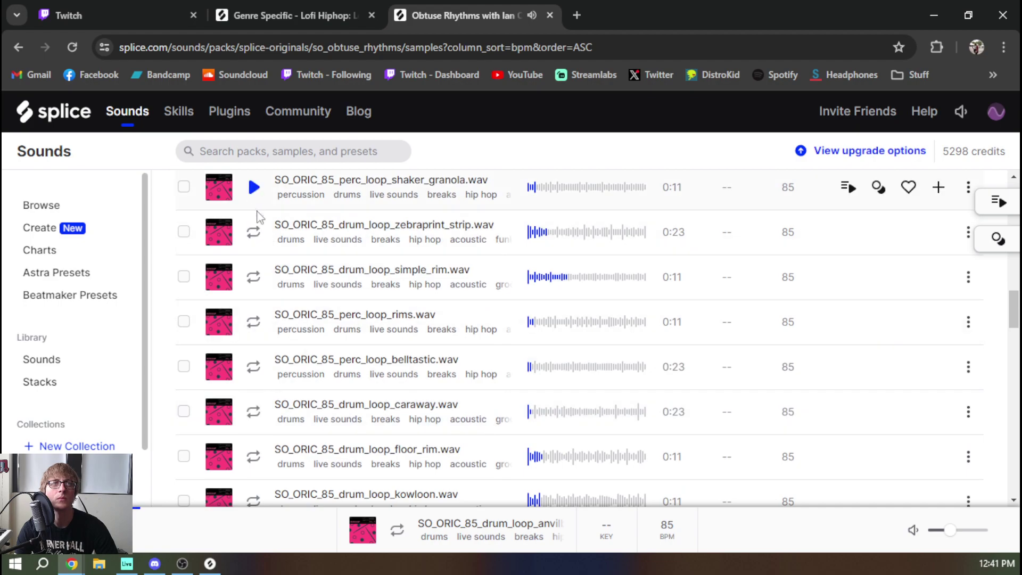
scroll(264, 282, up, 3)
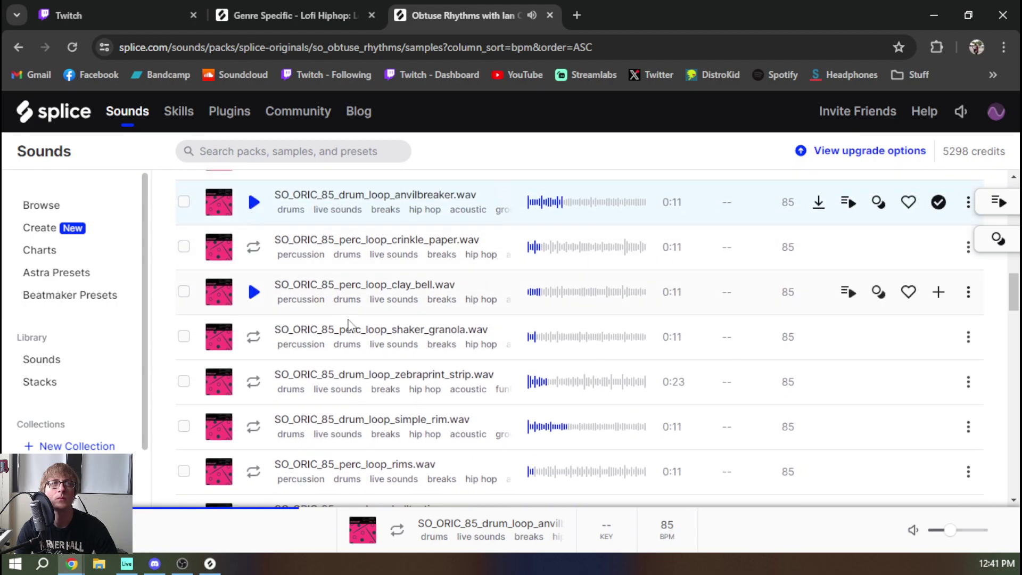
scroll(355, 354, down, 15)
scroll(356, 354, down, 10)
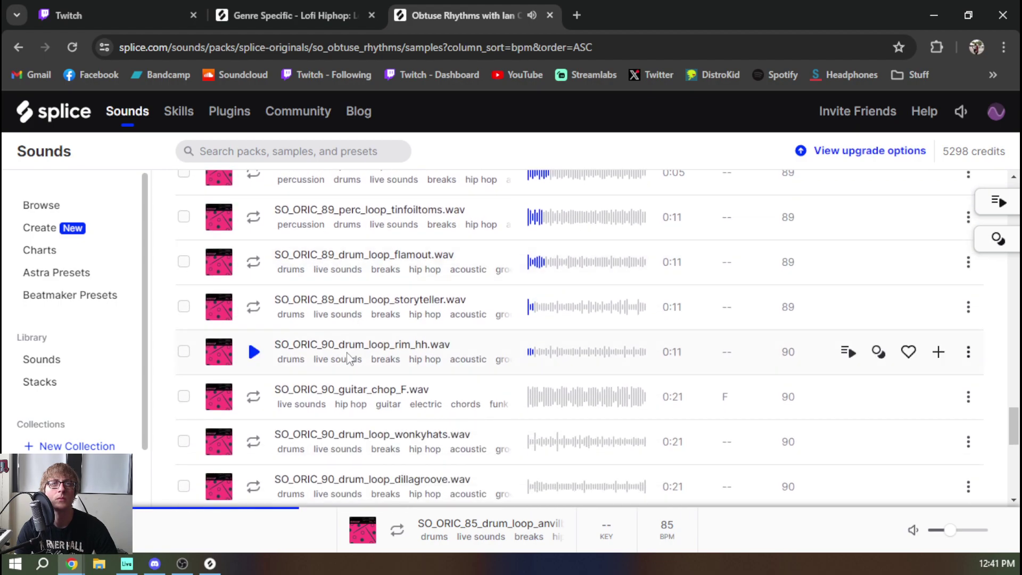
Preview the 90 BPM drum loops SO_ORIC_90_drum_loop_wonkyhats.wav and SO_ORIC_90_drum_loop_dillagroove.wav in the sample pack.
scroll(280, 357, down, 3)
click(249, 288)
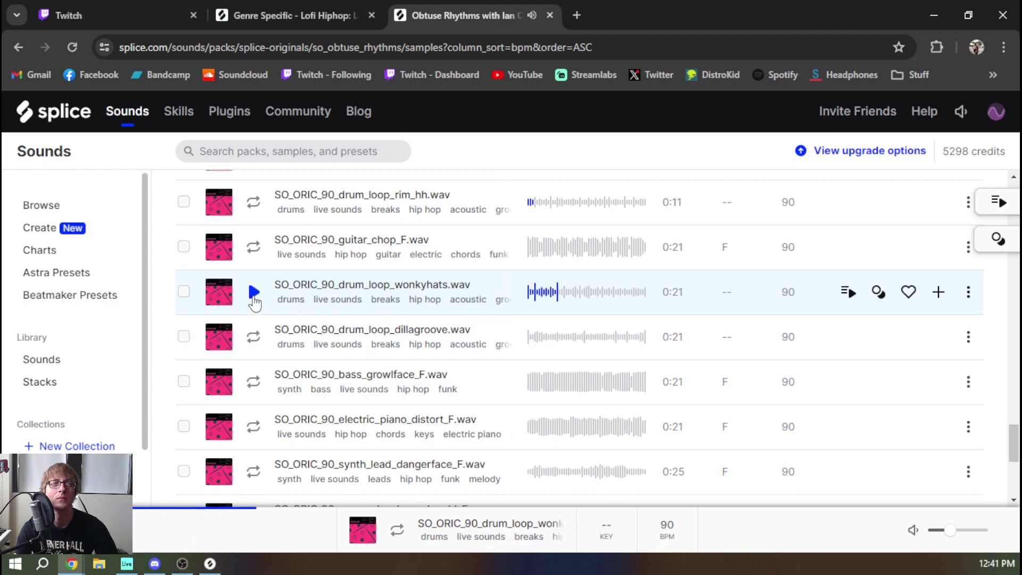
click(254, 299)
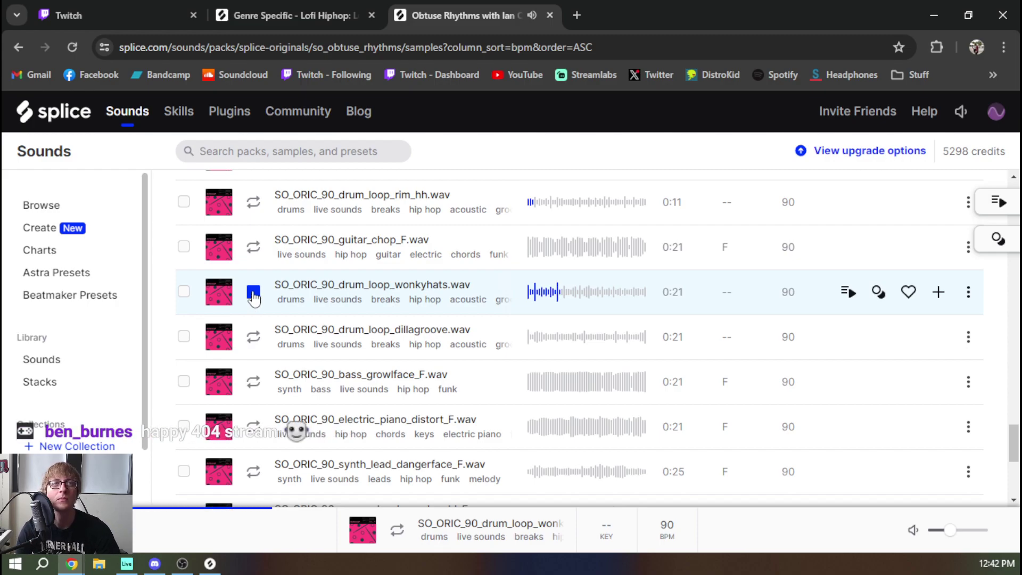
click(253, 339)
Preview the samples SO_ORIC_90_synth_lead_dangerface_F.wav and SO_ORIC_90_synth_pluck_smangerface_F.wav.
scroll(252, 339, down, 3)
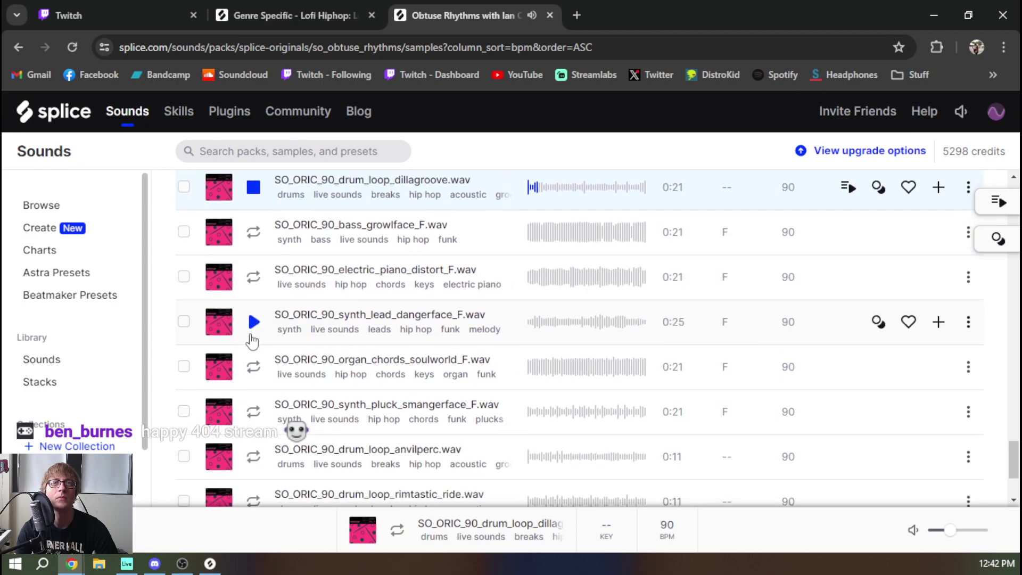
click(254, 322)
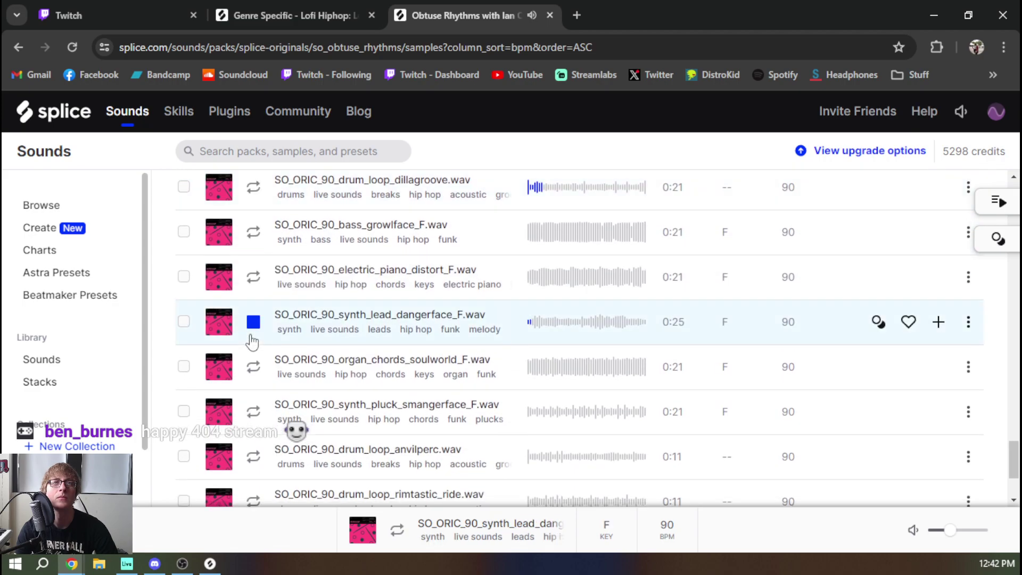
scroll(252, 342, down, 2)
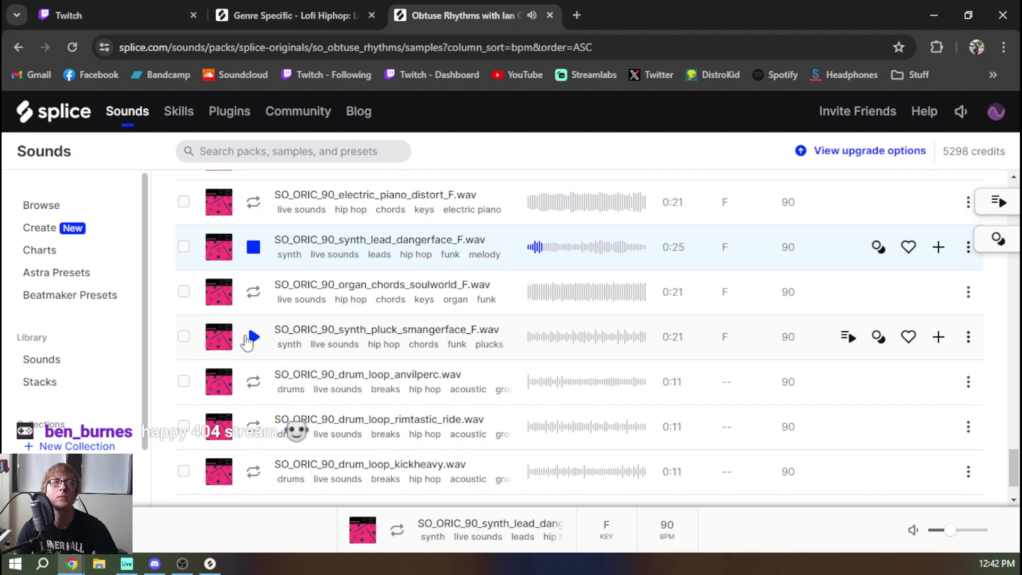
click(254, 337)
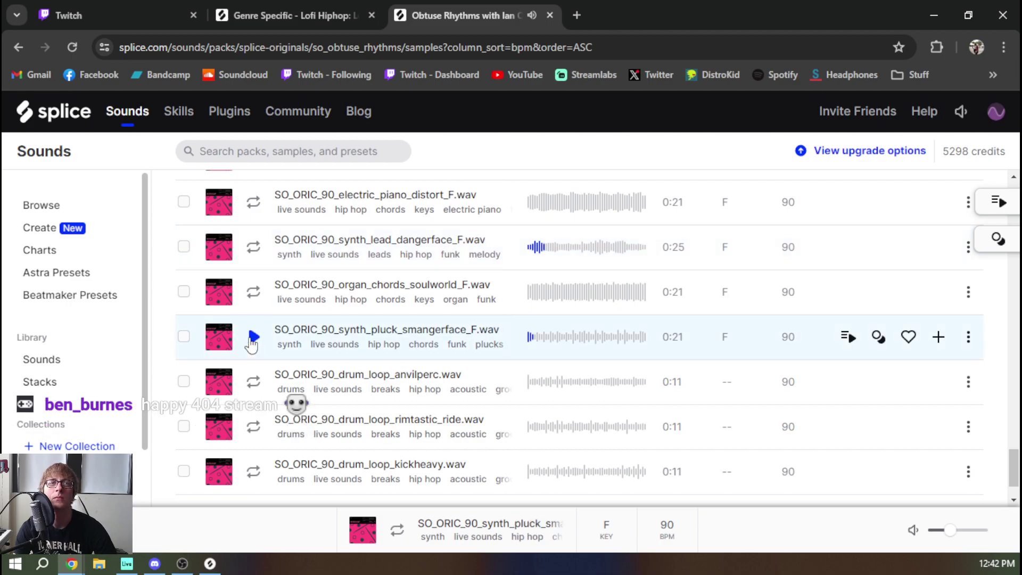
Filter the pack's samples by the breakbeat tag.
scroll(253, 352, up, 10)
scroll(363, 403, up, 15)
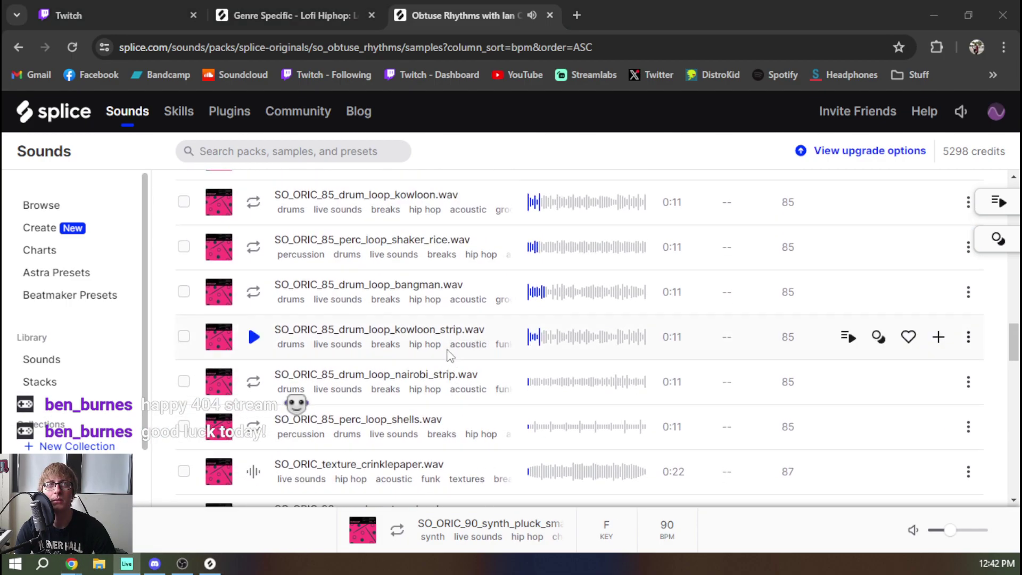
scroll(434, 372, down, 5)
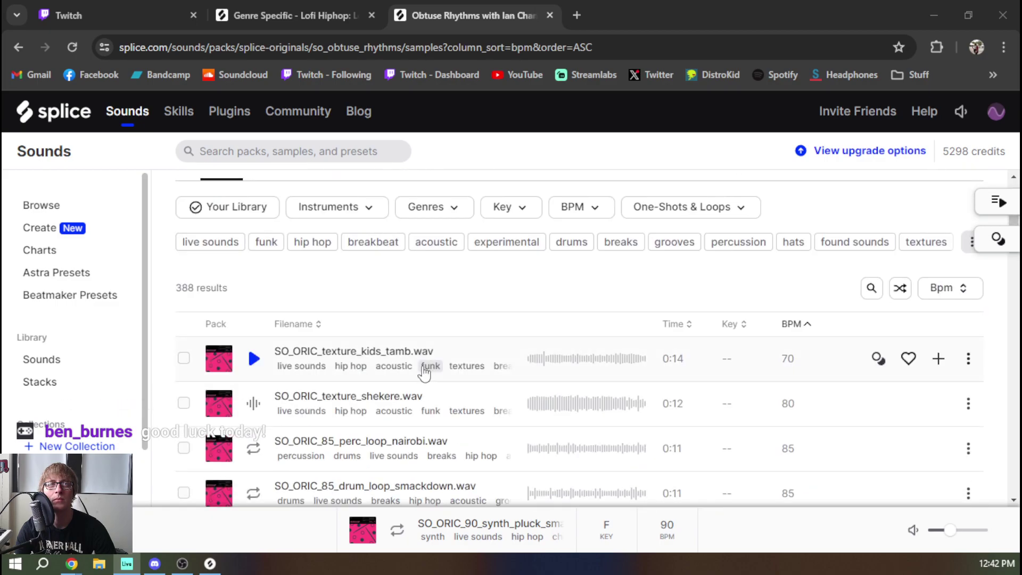
click(357, 258)
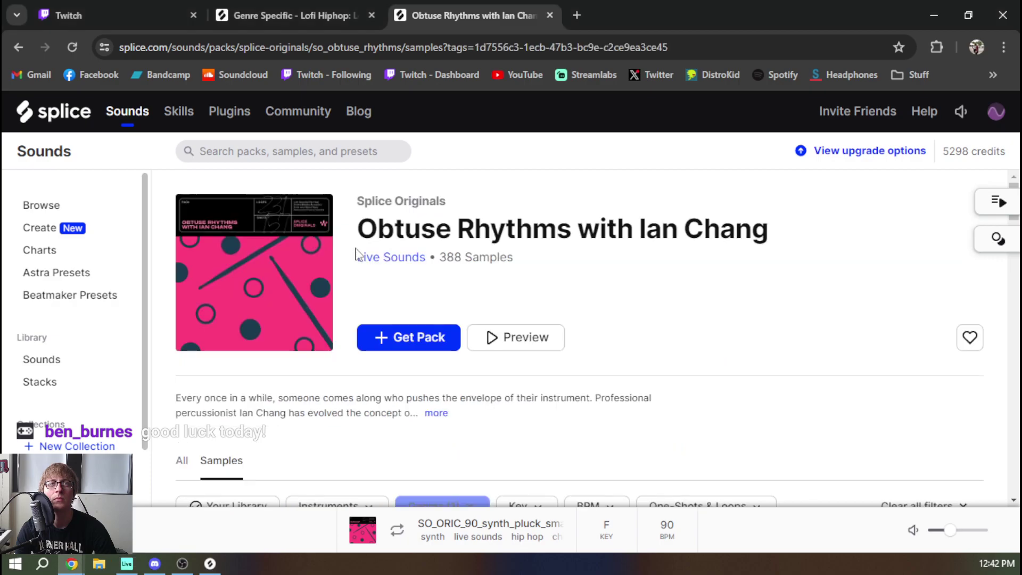
Sort the breakbeat samples by BPM in ascending order and browse to the 90 BPM loops.
scroll(304, 395, down, 10)
scroll(305, 395, up, 8)
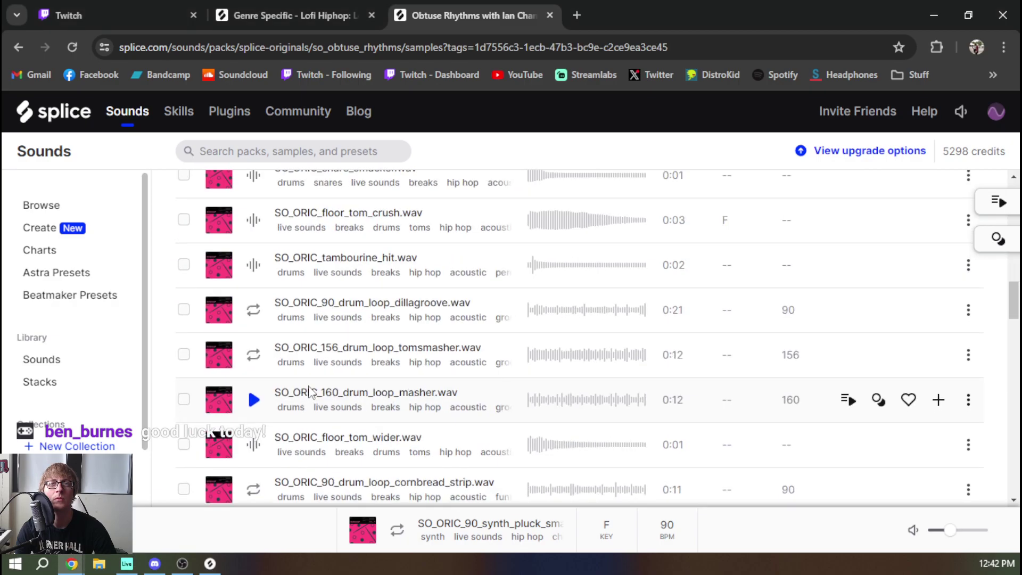
scroll(777, 420, down, 1)
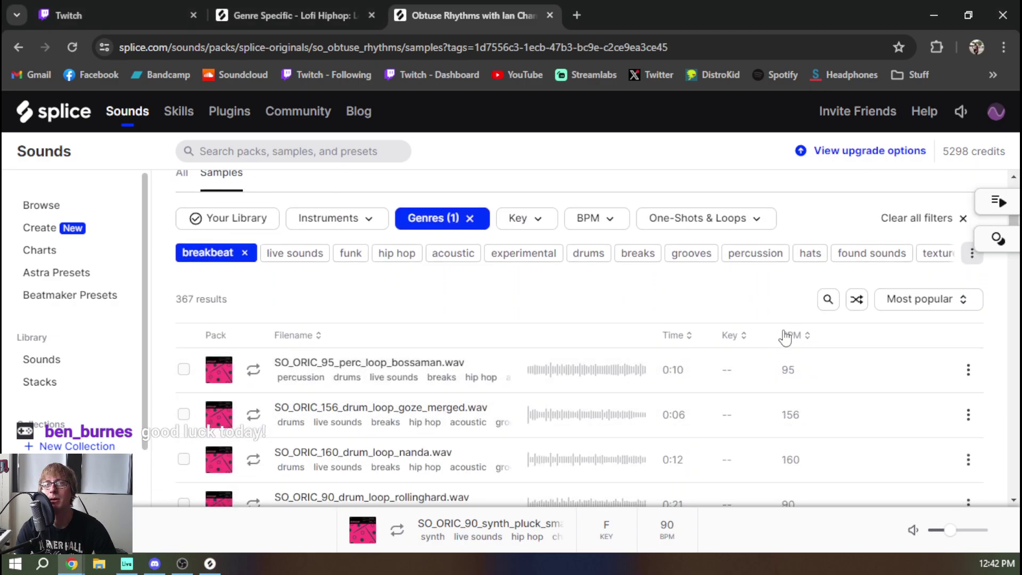
click(788, 346)
scroll(628, 341, down, 5)
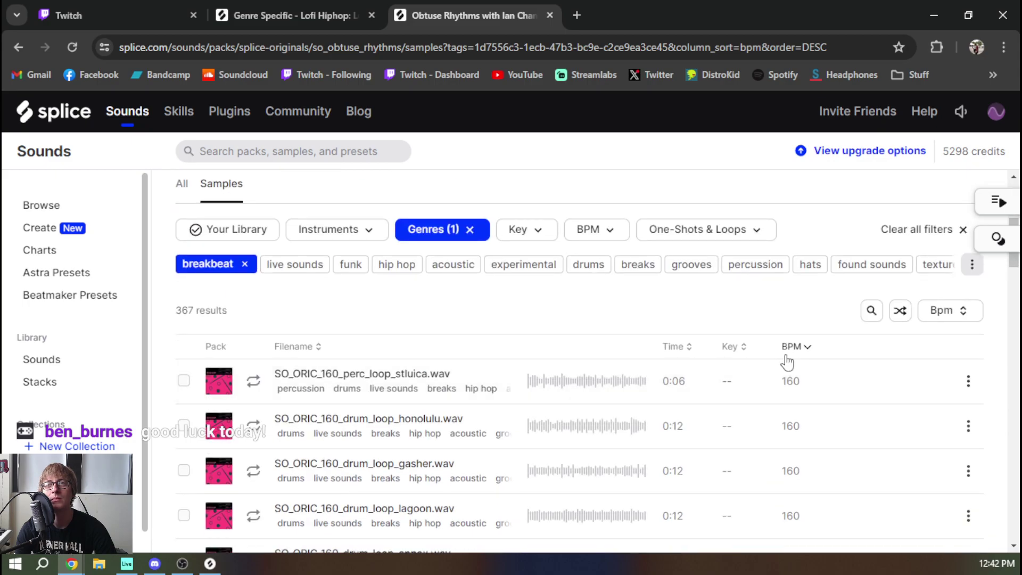
scroll(578, 368, down, 10)
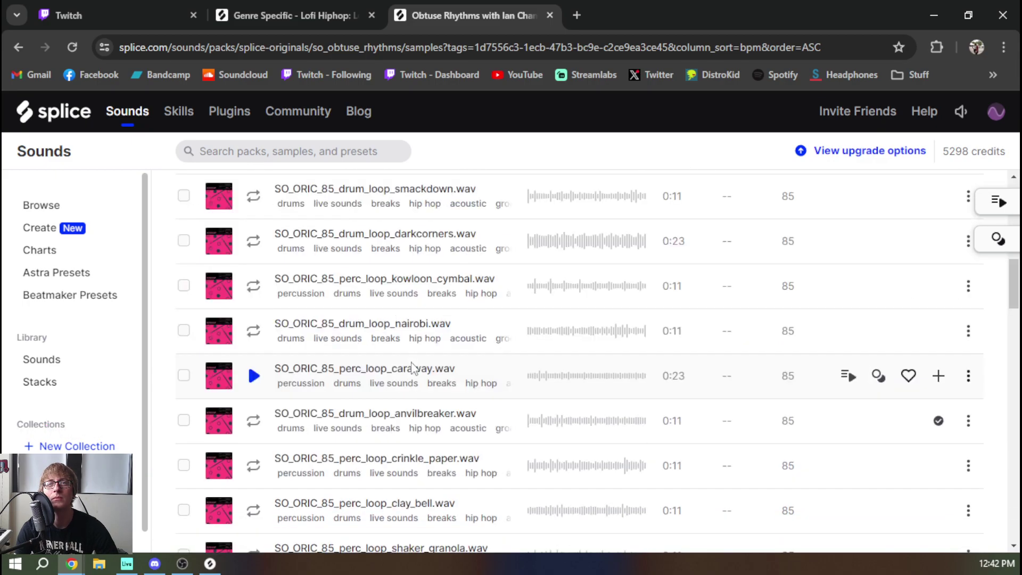
scroll(412, 368, down, 15)
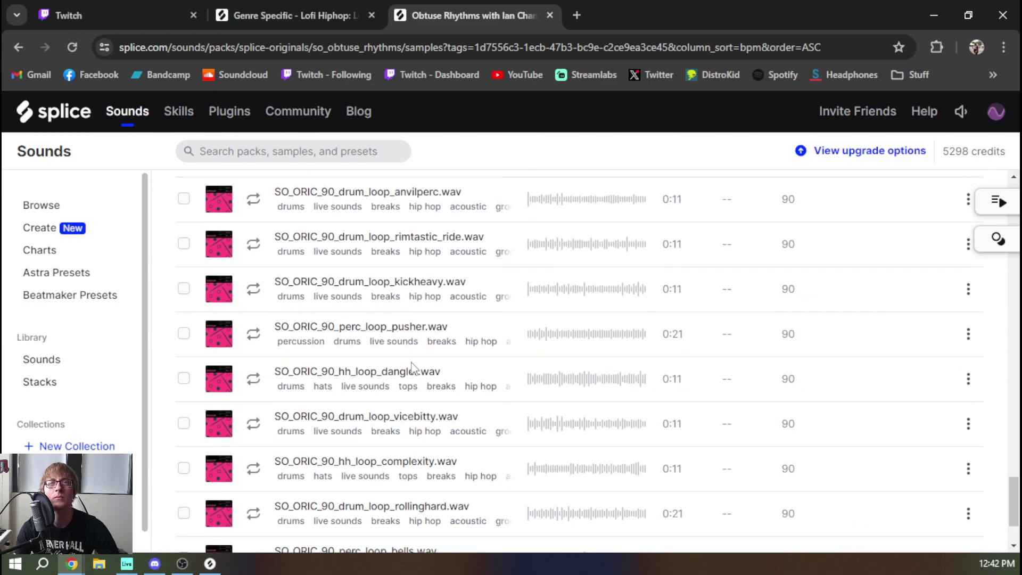
Preview the loops SO_ORIC_90_drum_loop_rollinghard.wav and SO_ORIC_90_hh_loop_complexity.wav.
click(253, 441)
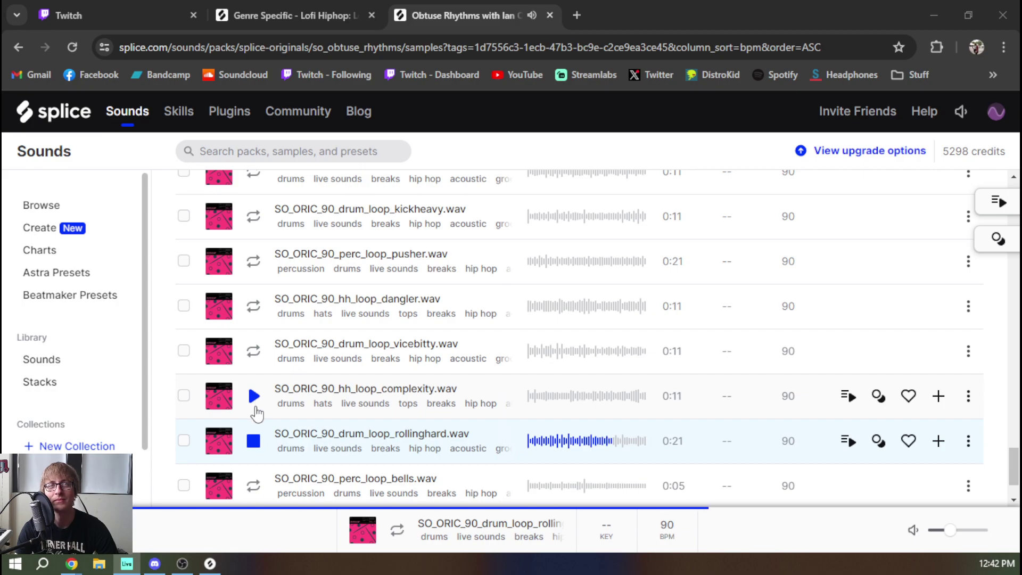
scroll(256, 407, down, 2)
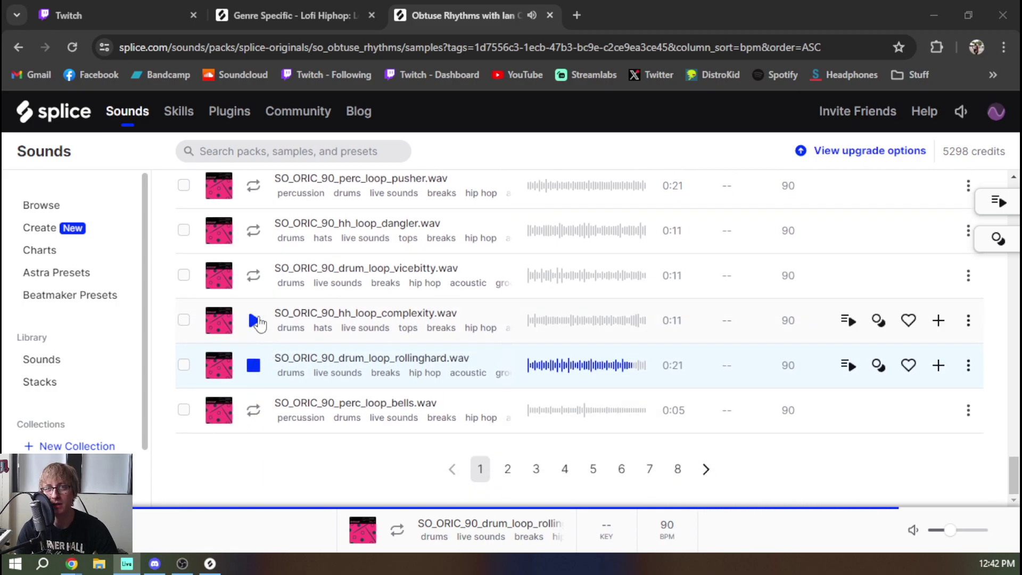
click(254, 320)
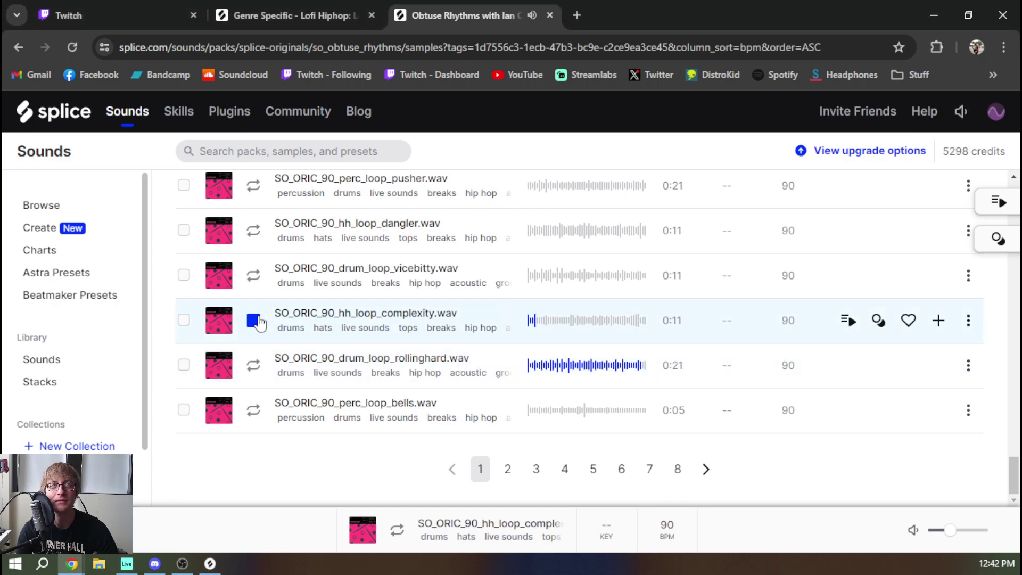
scroll(271, 281, up, 3)
Preview SO_ORIC_90_drum_loop_vicebitty.wav and add it to the library.
scroll(271, 392, down, 1)
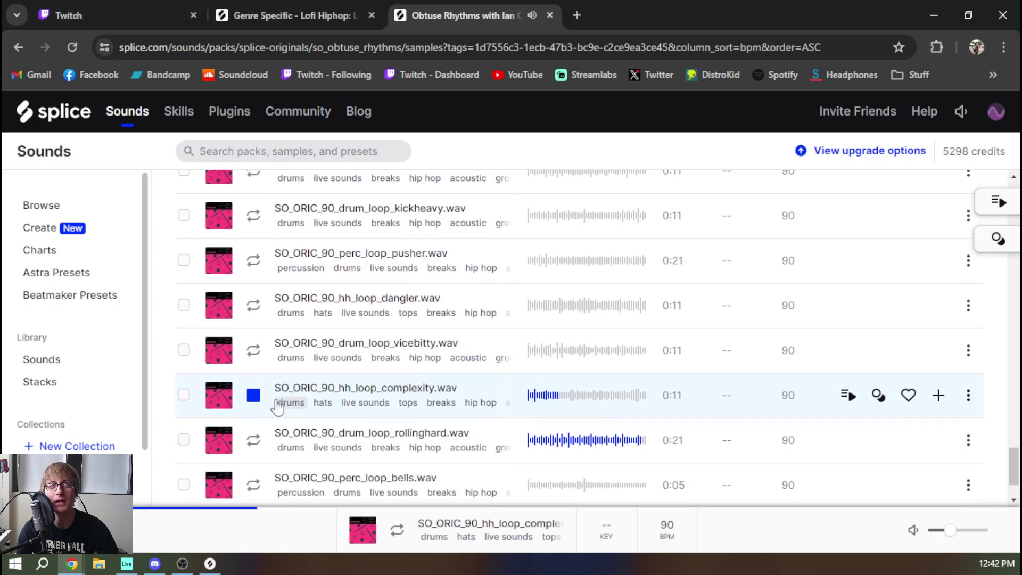
click(254, 351)
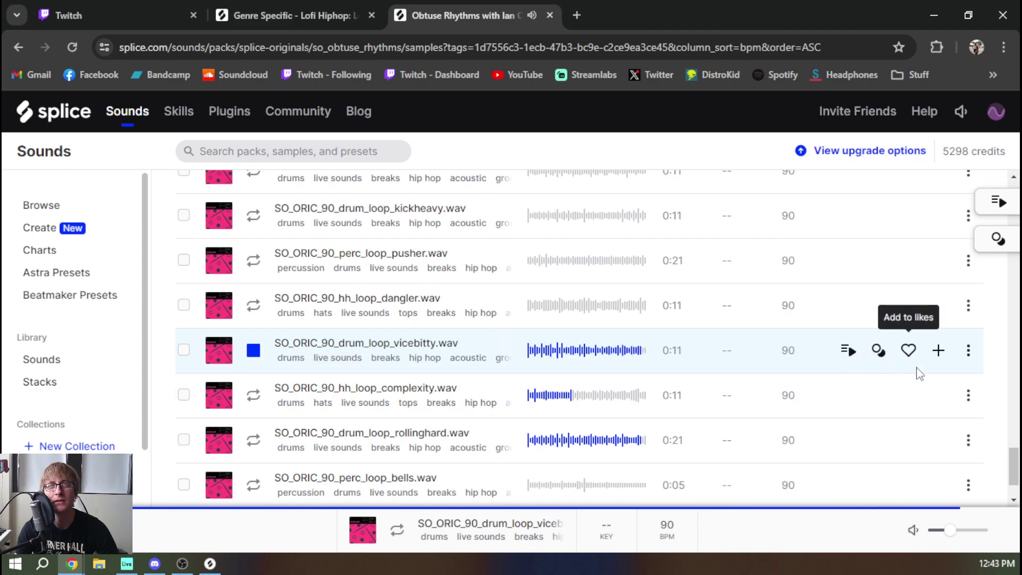
click(939, 352)
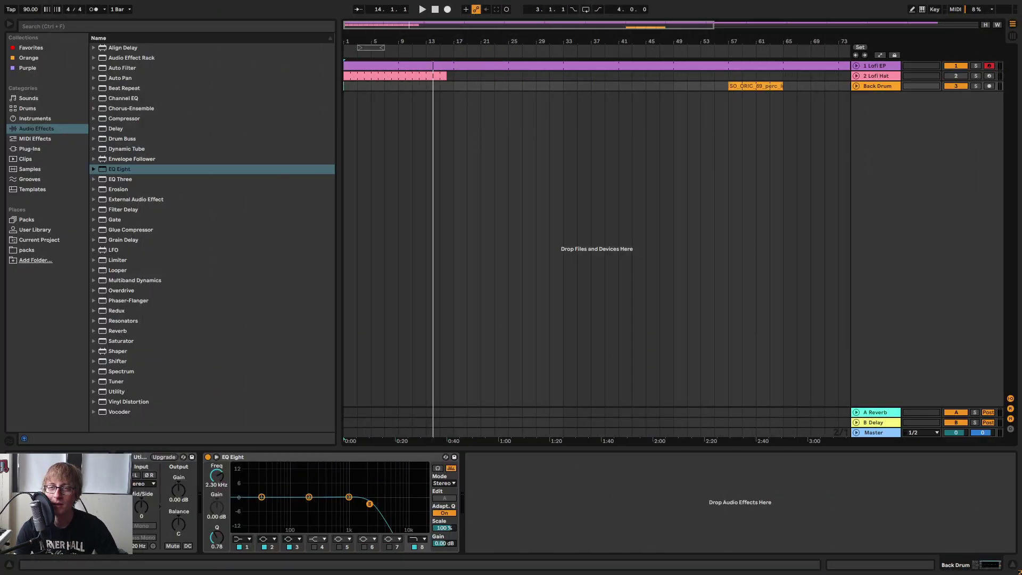
Switch to the Splice desktop app and place the vicebitty loop in Ableton Live at bar 1, below the Back Drum track.
key(alt+Tab)
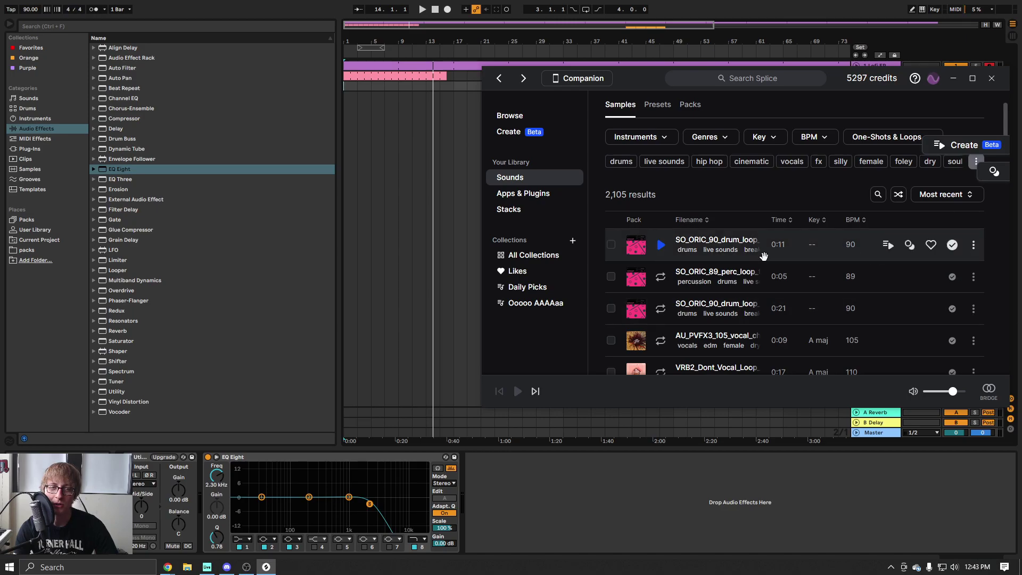
drag(744, 240, 351, 109)
click(487, 137)
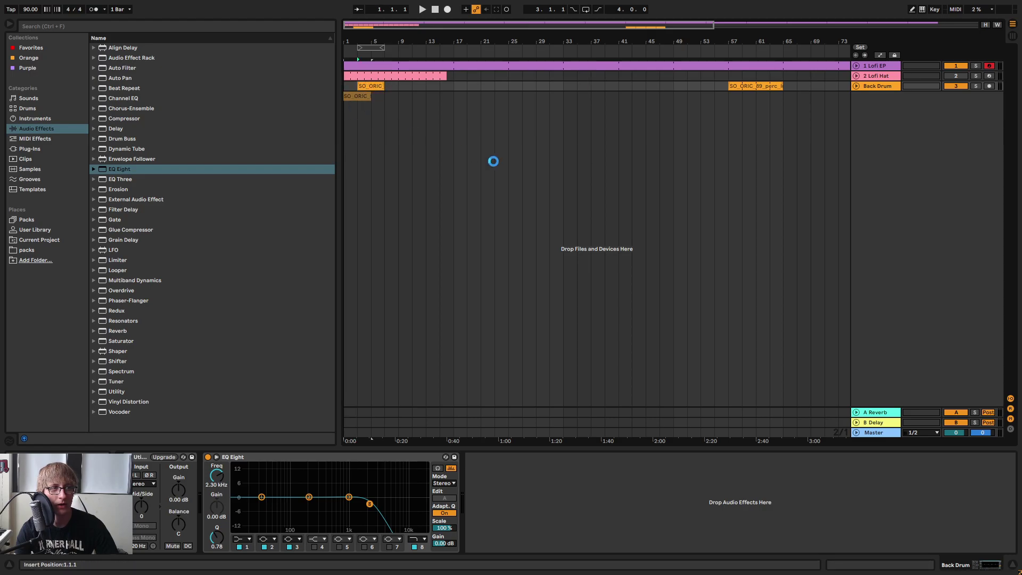
click(669, 180)
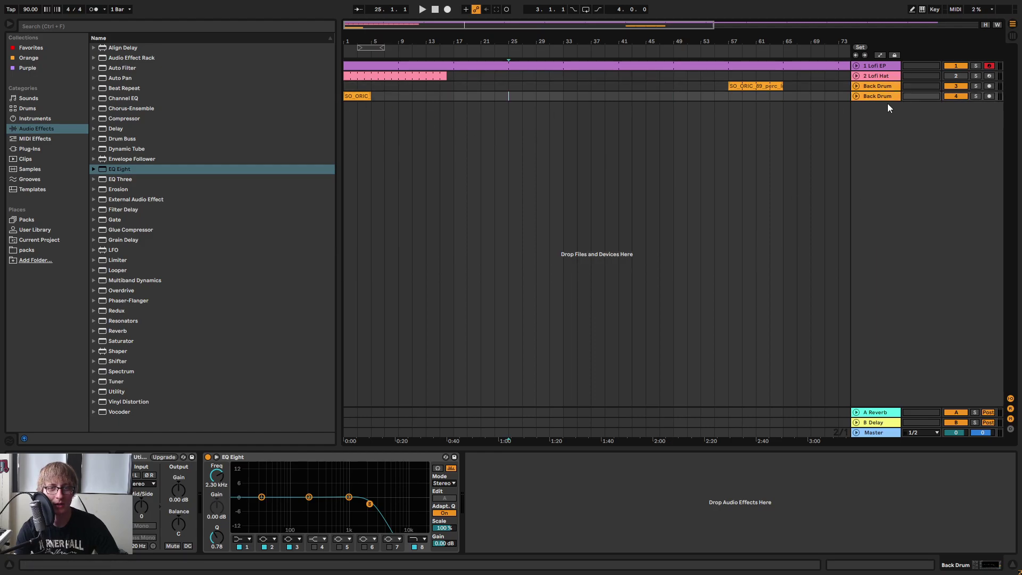
Insert a new audio track, move the vicebitty clip onto it at bar 1, and delete the emptied second Back Drum track.
key(ctrl+t)
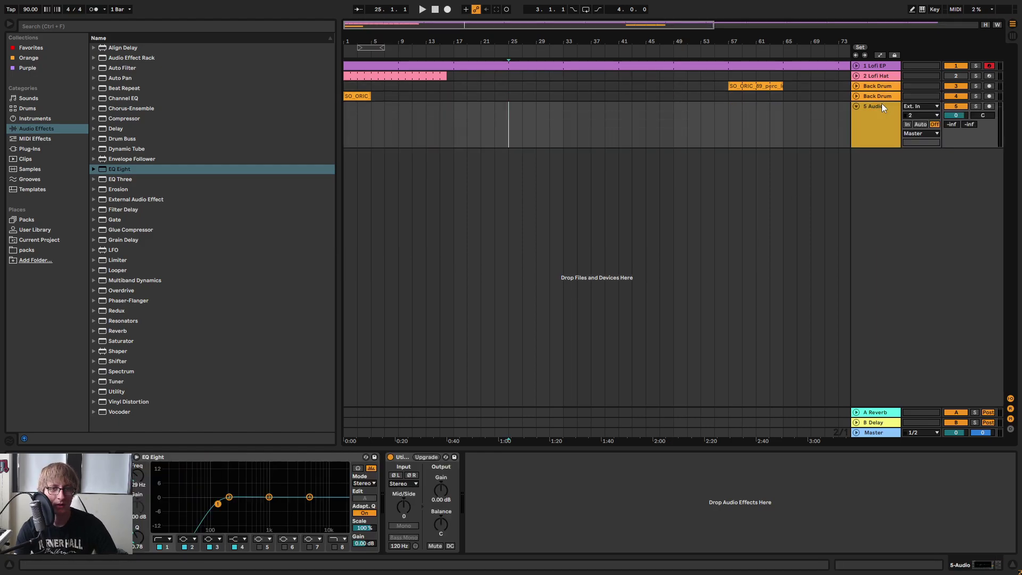
drag(357, 96, 356, 109)
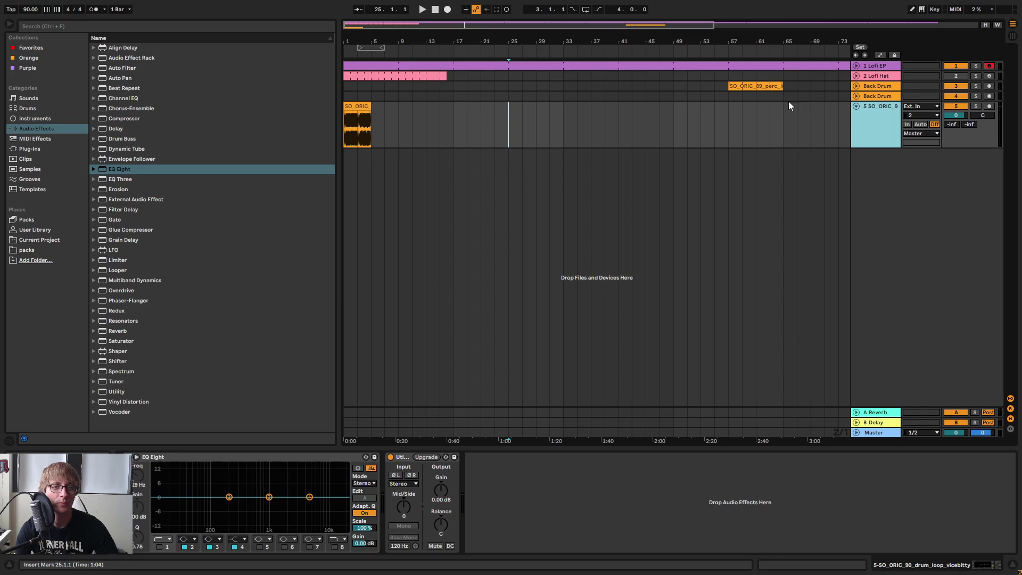
click(877, 97)
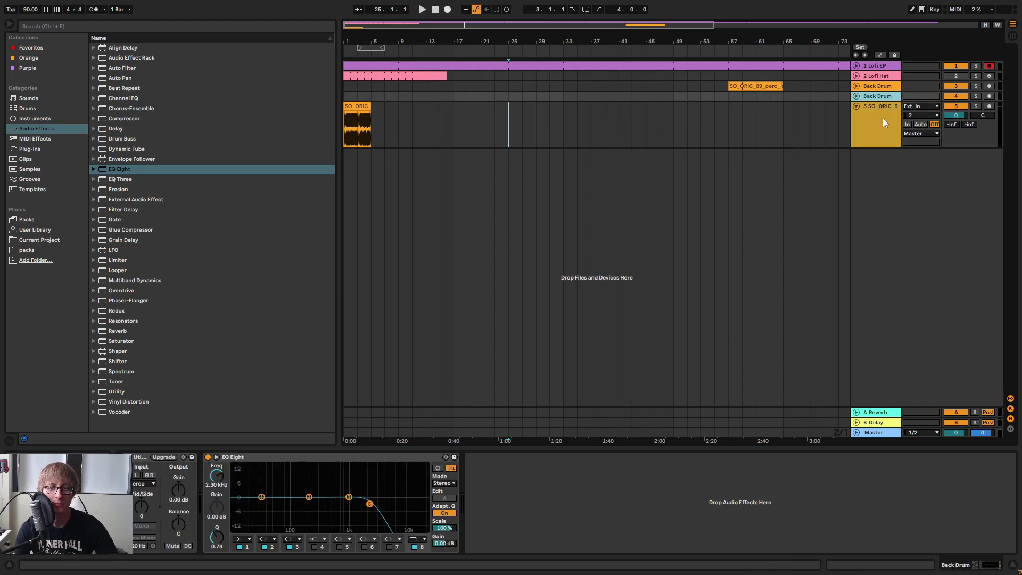
key(Delete)
Lower the vicebitty track's volume to -20 dB and start playback.
key(Tab)
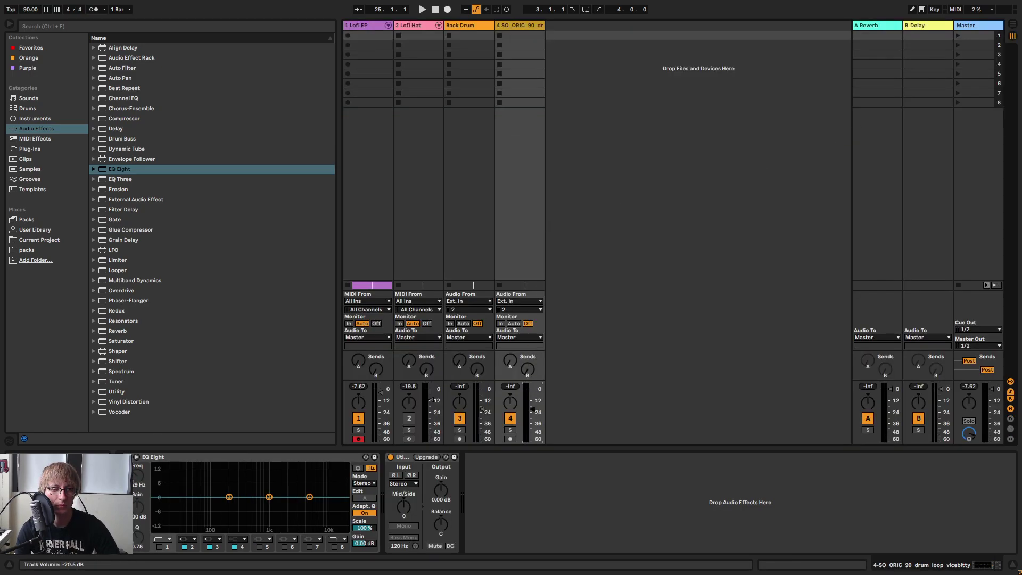
key(Tab)
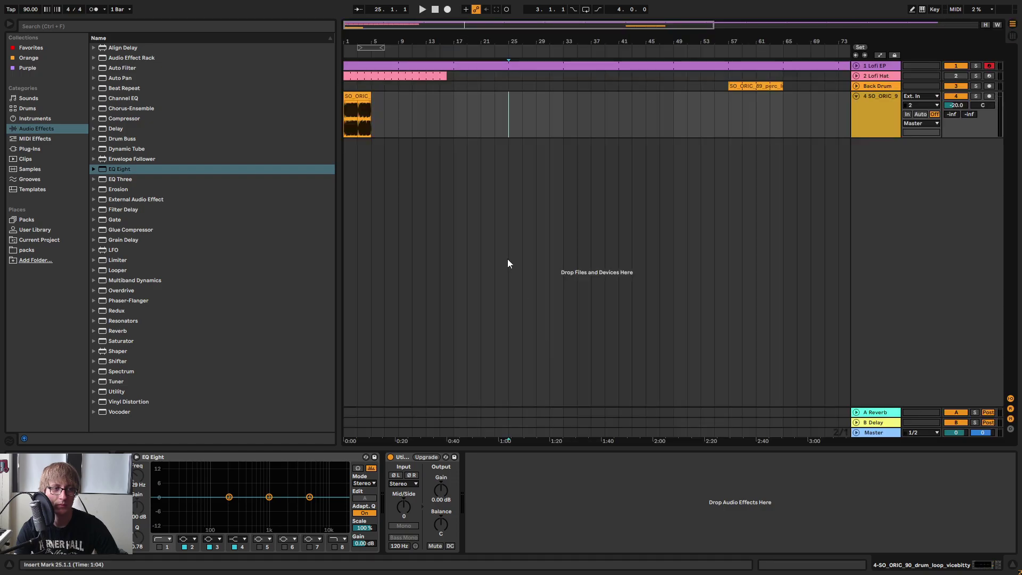
key(space)
Extend the looped vicebitty clip to 8 bars, ending at bar 9, and open its clip details.
drag(370, 107, 398, 133)
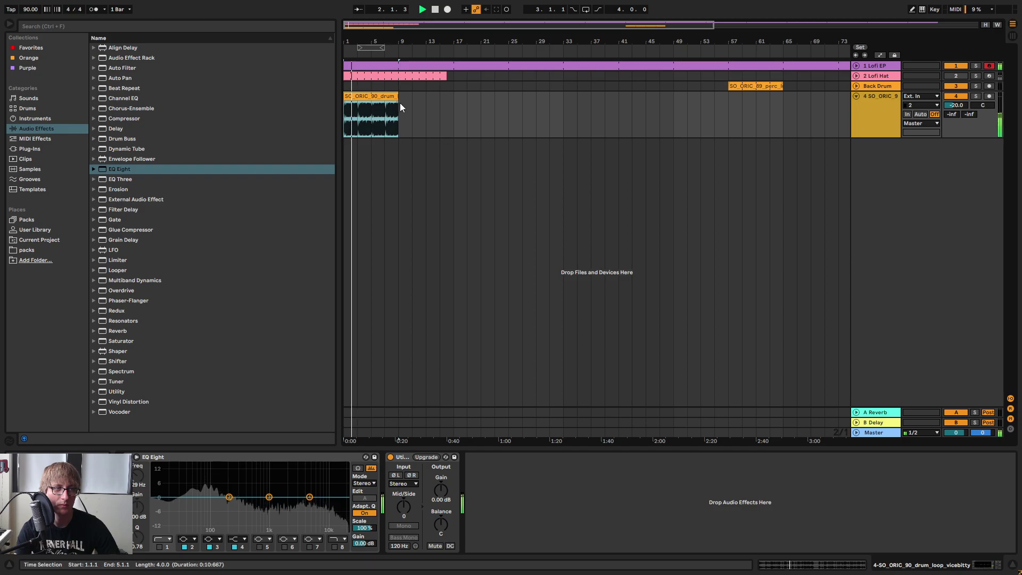
key(Tab)
key(Tab)
click(373, 96)
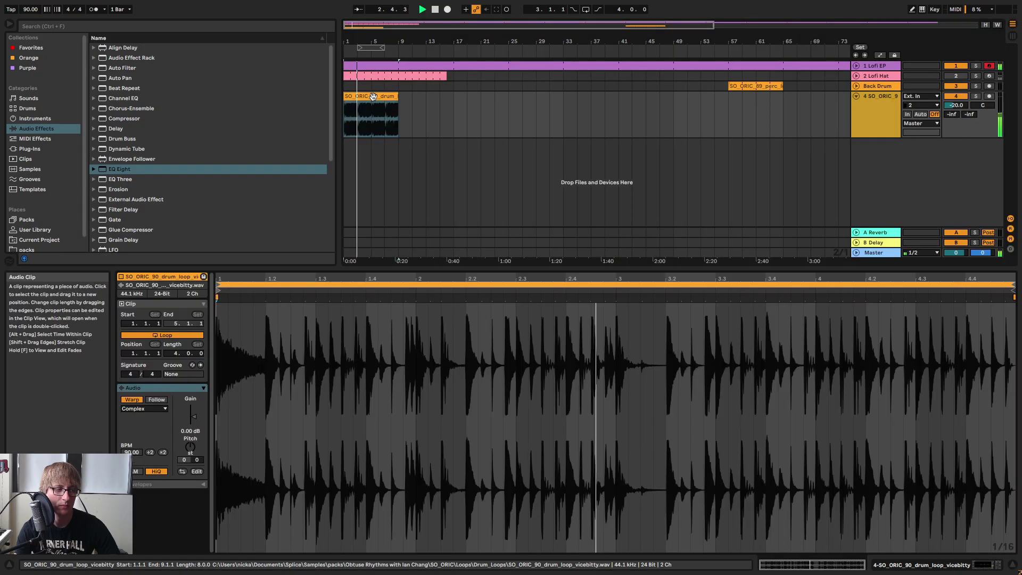
mouse_move(398, 102)
mouse_down()
mouse_move(426, 103)
mouse_move(397, 103)
mouse_up()
Extend the vicebitty clip to 19 bars so it ends at 20.1.1, and stop playback.
drag(372, 41, 372, 94)
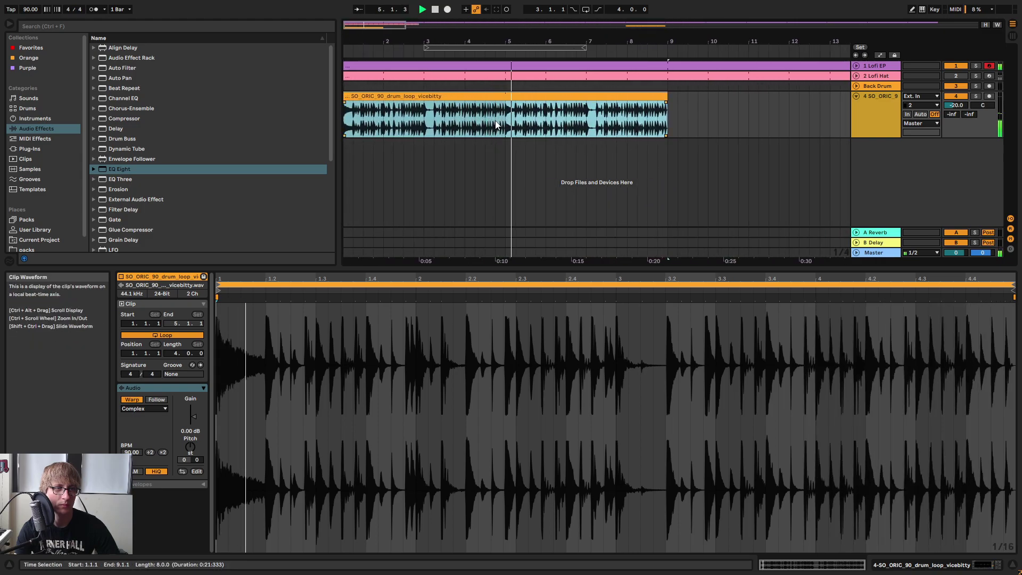
drag(527, 43, 527, 27)
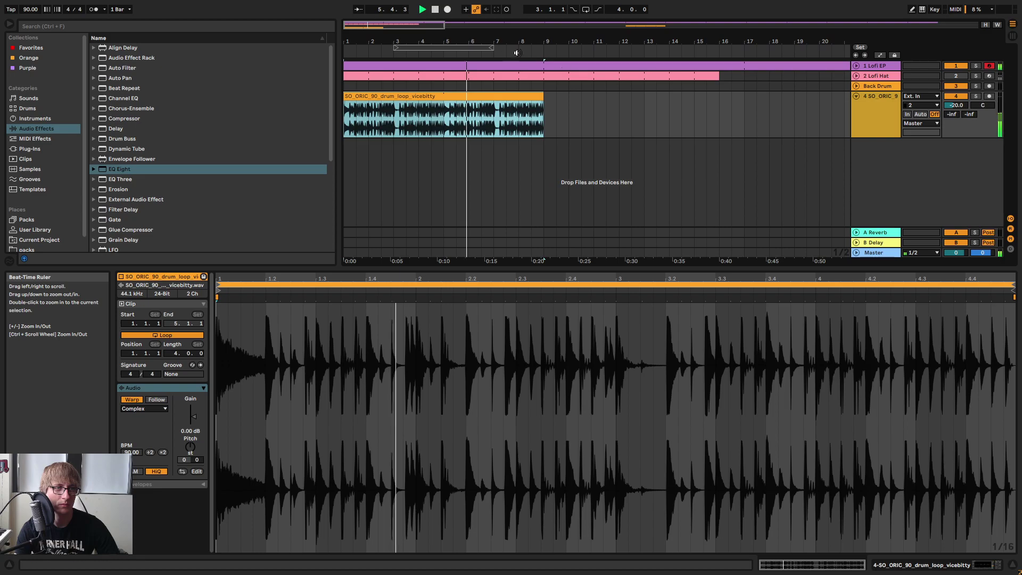
click(621, 113)
drag(543, 122, 820, 122)
drag(708, 43, 708, 17)
key(space)
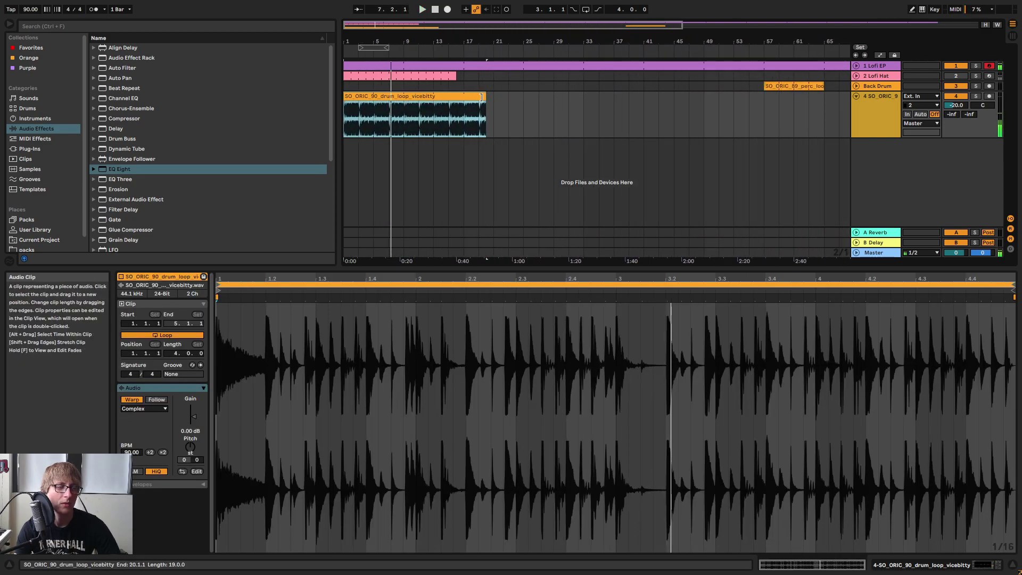
Copy bar 2 of the vicebitty clip over bar 5 and extend the pasted clip's start back to 4.4.4.
mouse_move(364, 45)
mouse_down()
mouse_move(364, 68)
mouse_move(383, 53)
mouse_move(388, 61)
mouse_up()
key(space)
click(397, 123)
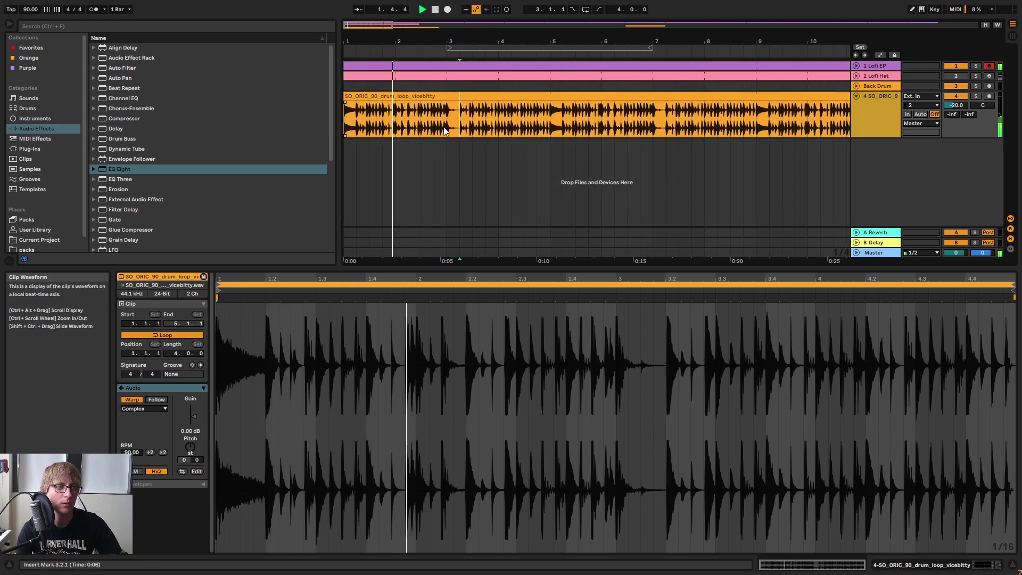
drag(397, 124, 447, 127)
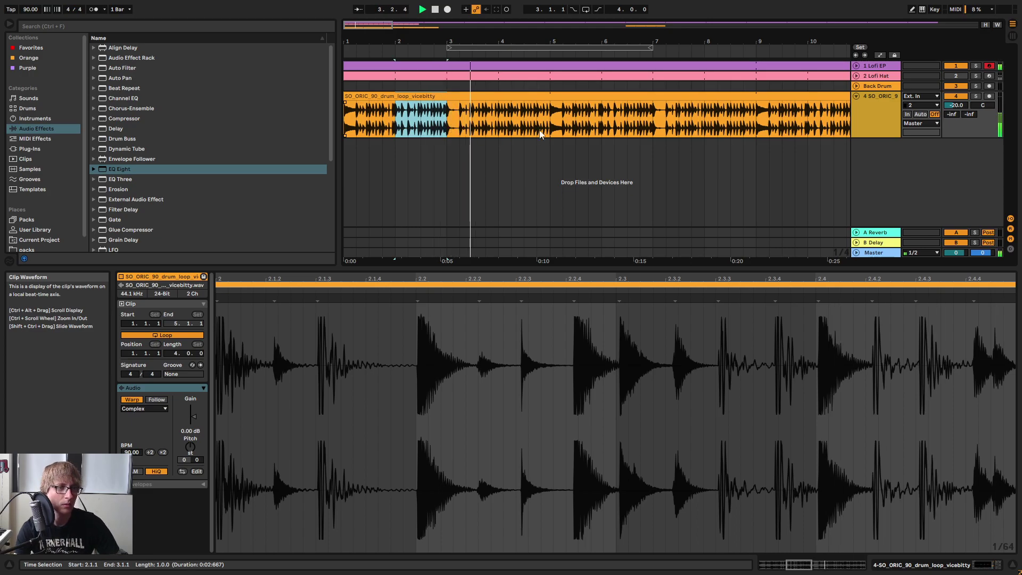
click(550, 118)
key(ctrl+v)
drag(552, 41, 548, 57)
mouse_move(540, 96)
mouse_down()
mouse_move(510, 96)
mouse_move(525, 96)
mouse_up()
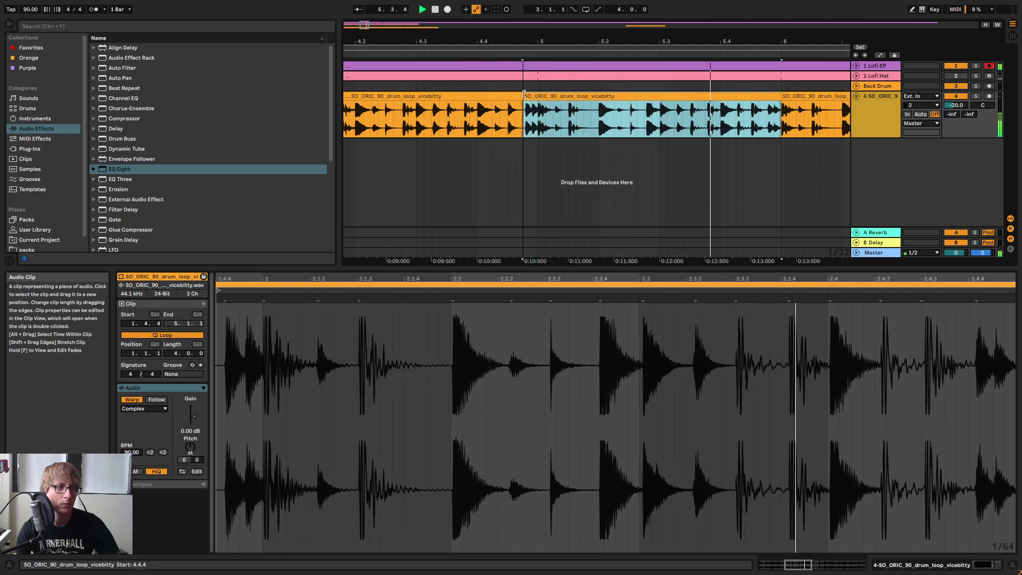
Play back the pasted section up to bar 6 and check where the clips join.
drag(585, 43, 447, 45)
key(space)
mouse_move(659, 96)
mouse_down()
mouse_move(567, 87)
mouse_move(753, 92)
mouse_move(597, 91)
mouse_move(657, 92)
mouse_up()
click(651, 96)
click(596, 55)
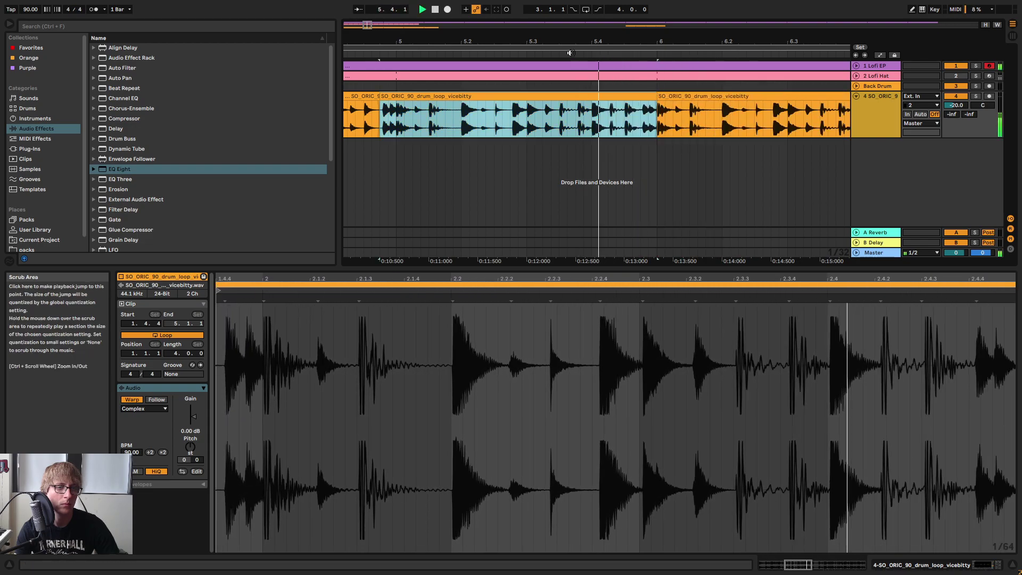
drag(660, 42, 668, 100)
key(space)
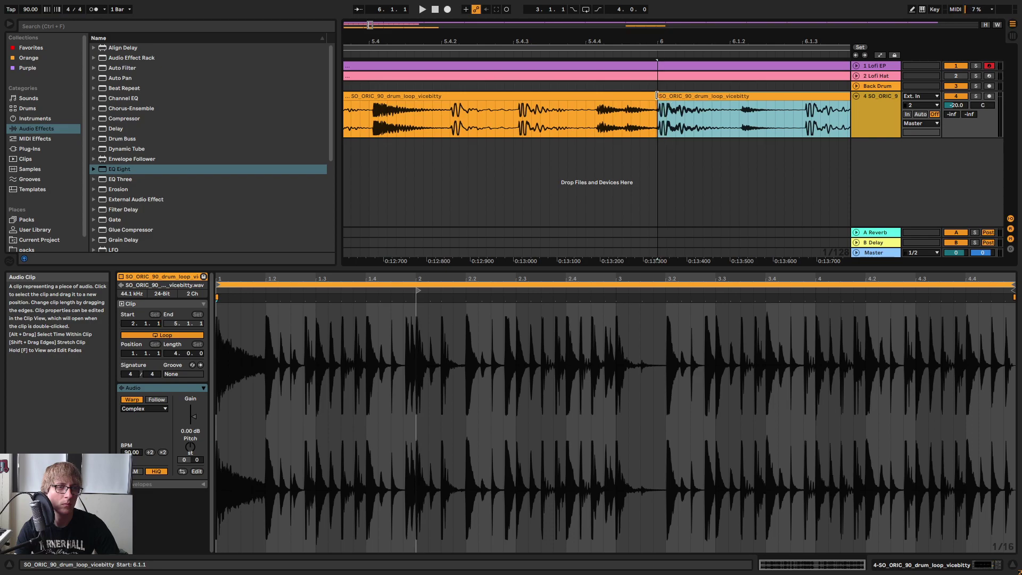
Solo the vicebitty track and play it from bar 4 across the edited joins.
drag(587, 42, 524, 30)
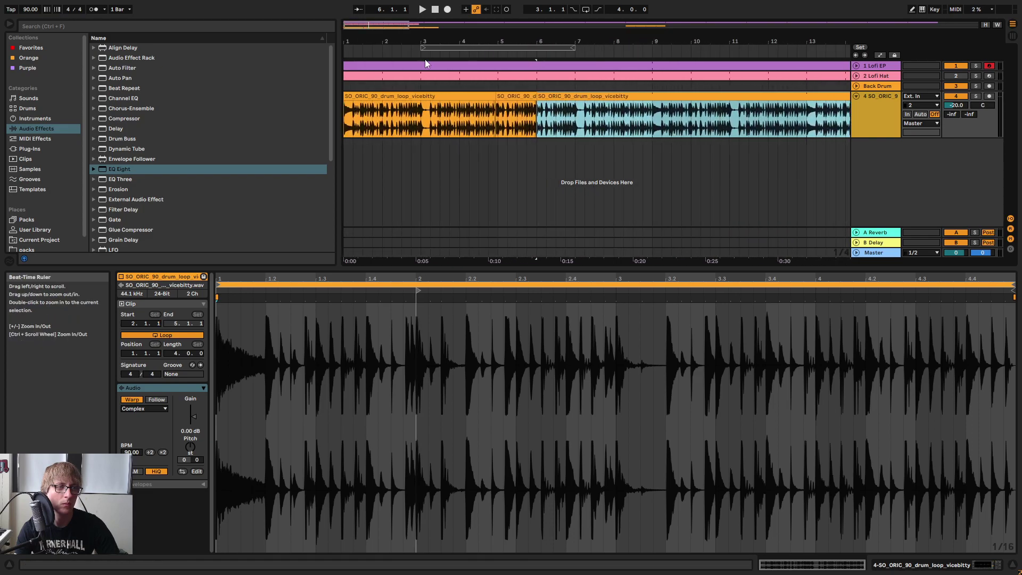
click(457, 55)
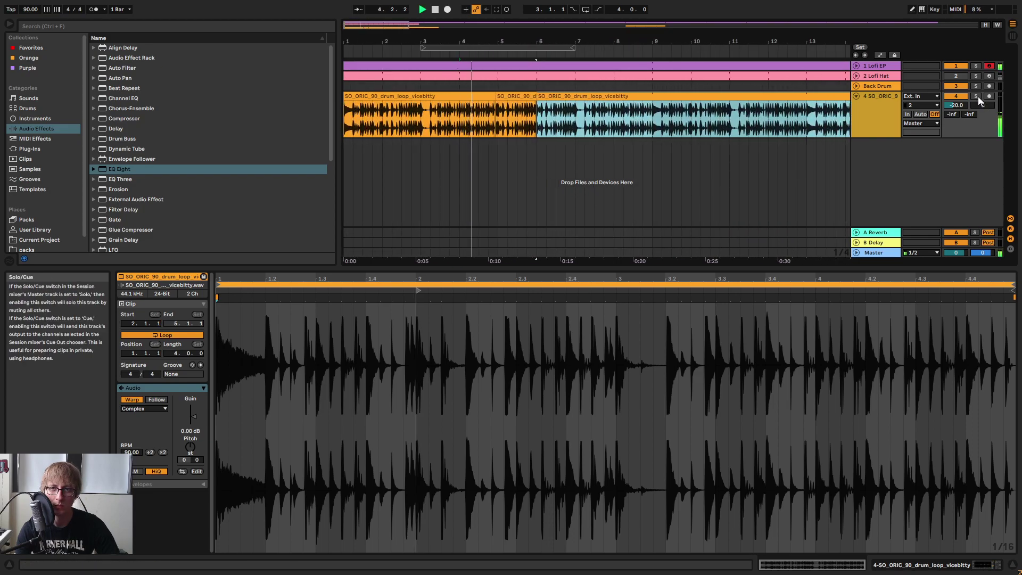
click(976, 96)
drag(509, 41, 508, 63)
drag(681, 45, 681, 42)
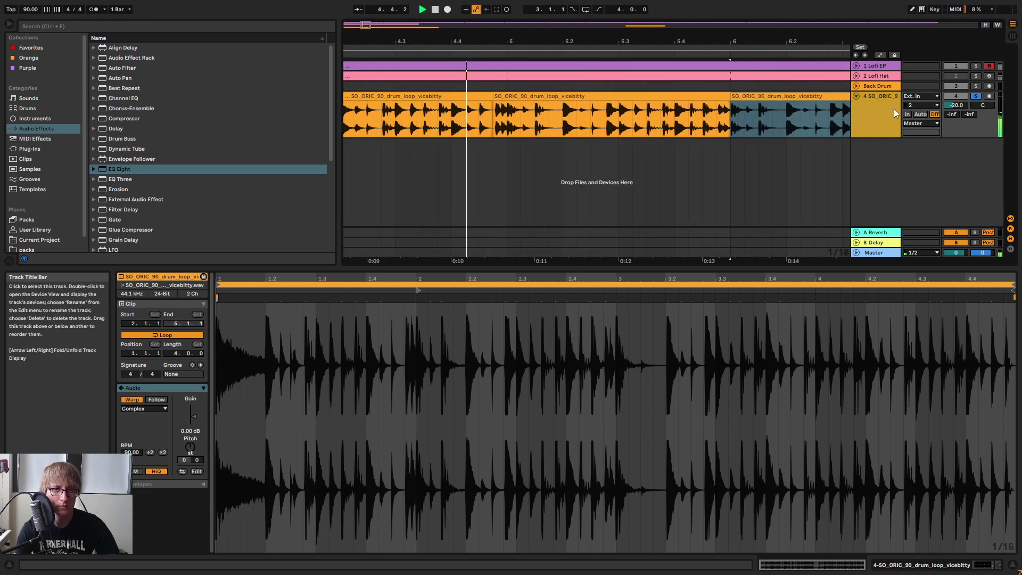
Rename the vicebitty track as Drums, then unsolo it and stop playback.
right_click(893, 108)
click(861, 152)
text(Dr)
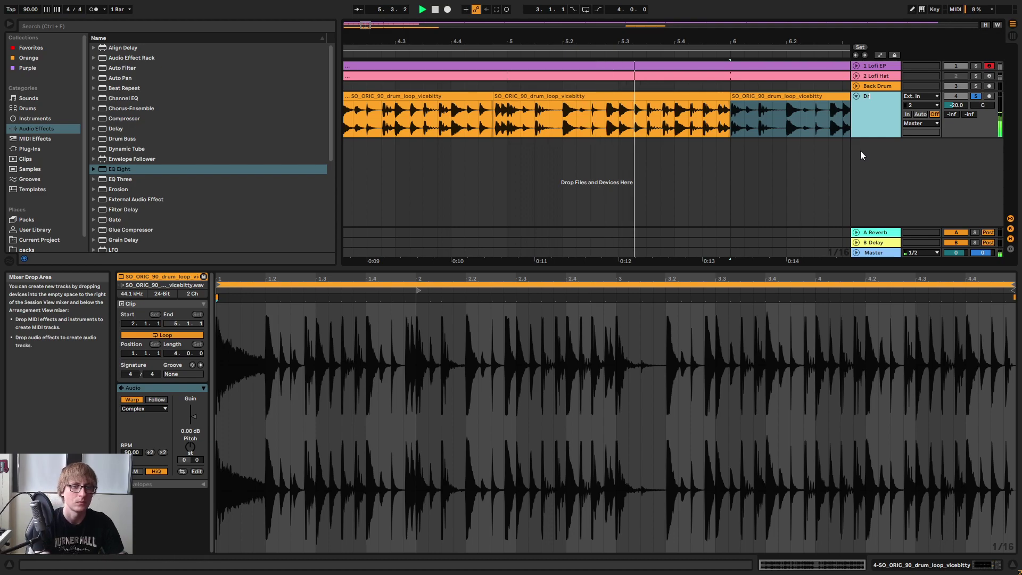
text(ums)
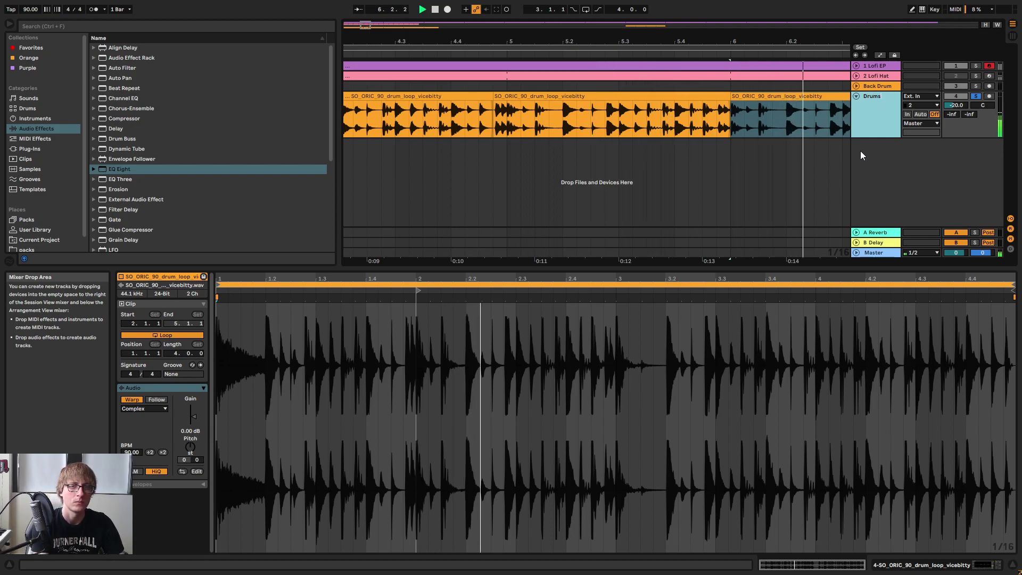
key(Return)
click(976, 96)
key(space)
Play the arrangement from the start and shorten the last drum clip to end at 9.1.1.
mouse_move(770, 44)
mouse_down()
mouse_move(771, 11)
mouse_move(771, 28)
mouse_up()
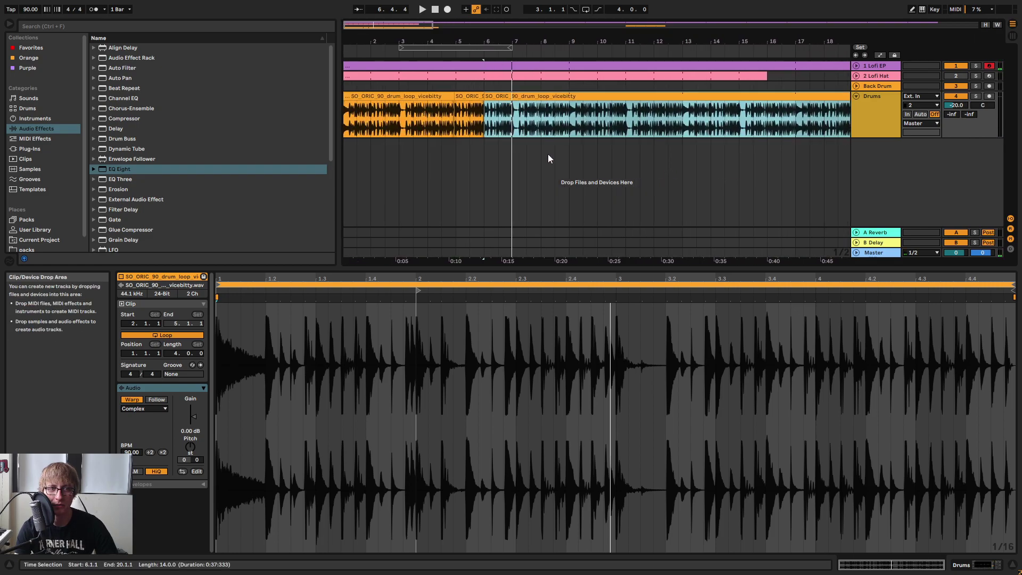
click(375, 99)
key(space)
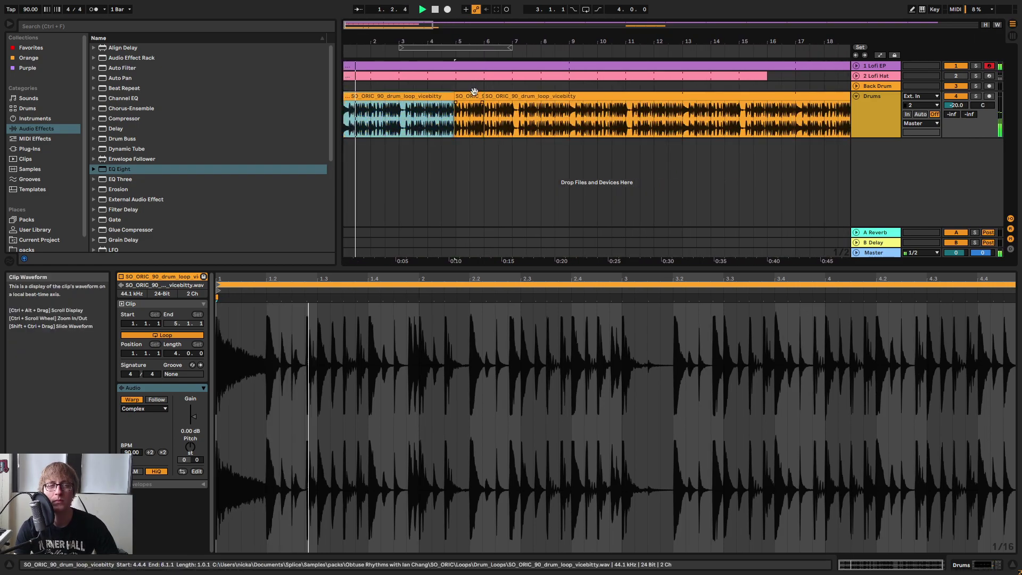
drag(608, 42, 607, 32)
click(661, 117)
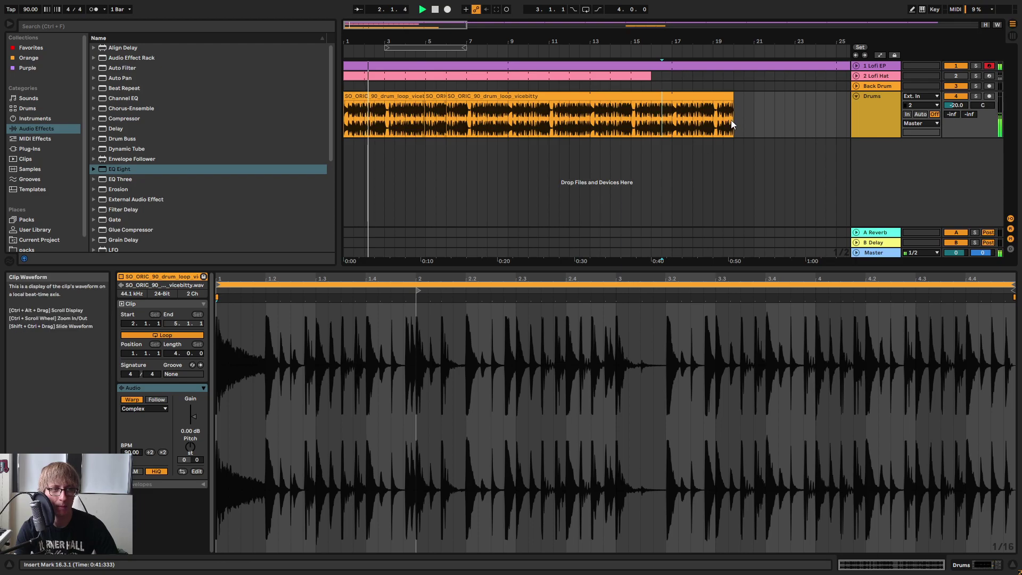
drag(732, 114, 509, 117)
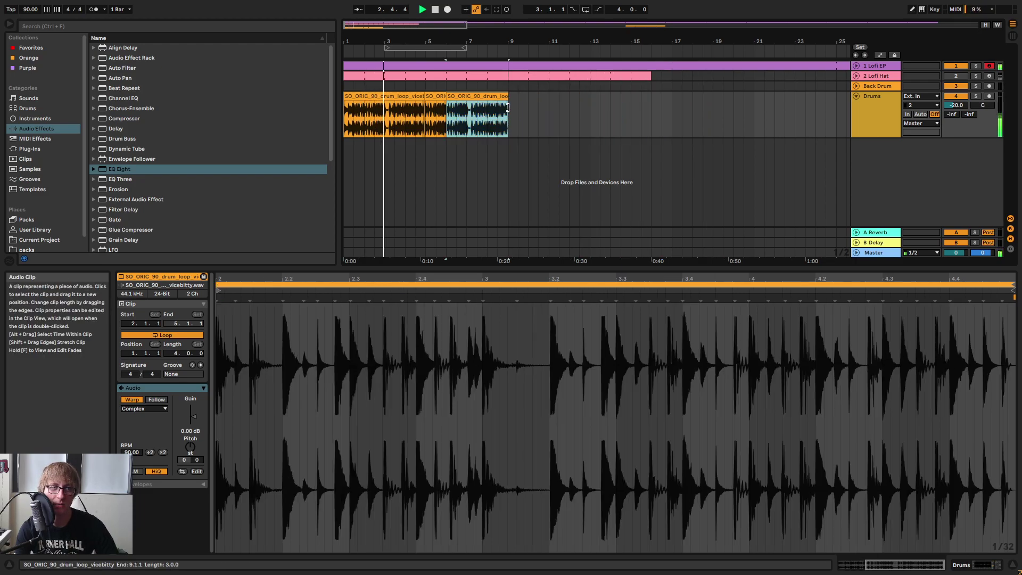
click(556, 123)
Select all three drum clips from bar 1 to bar 9 and consolidate them into a single clip.
click(377, 96)
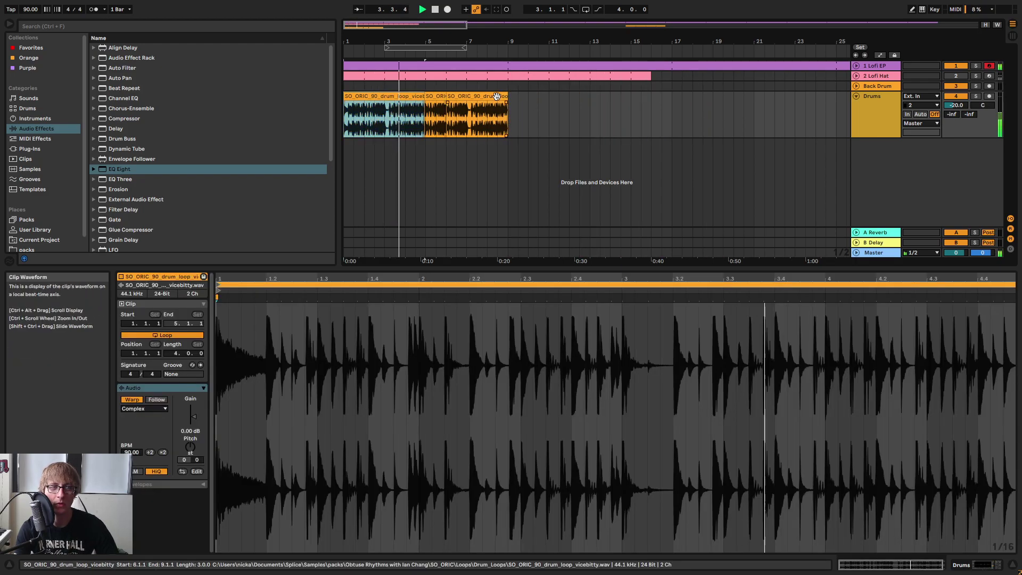
shift+click(496, 96)
drag(436, 41, 592, 60)
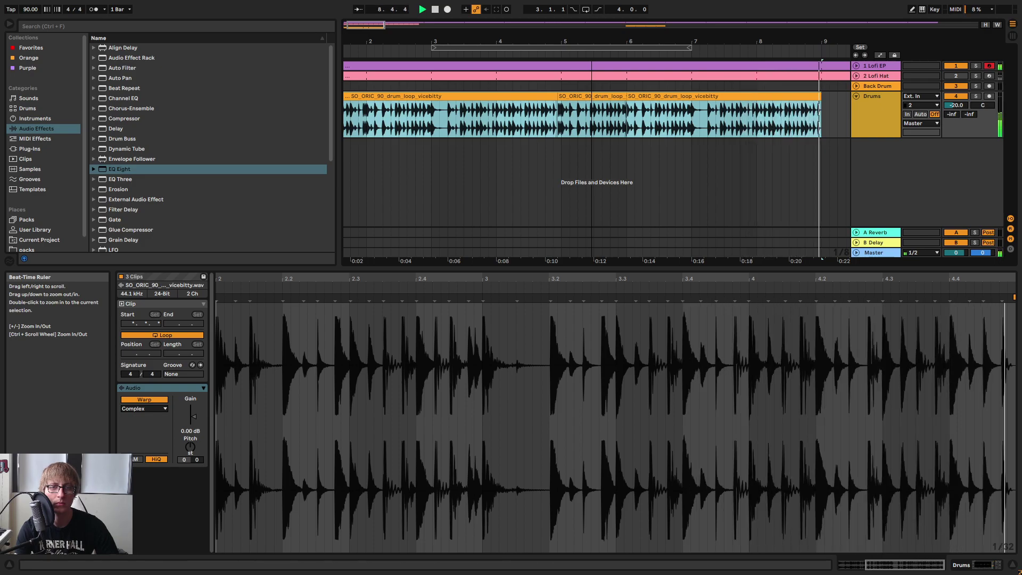
key(space)
drag(592, 39, 475, 37)
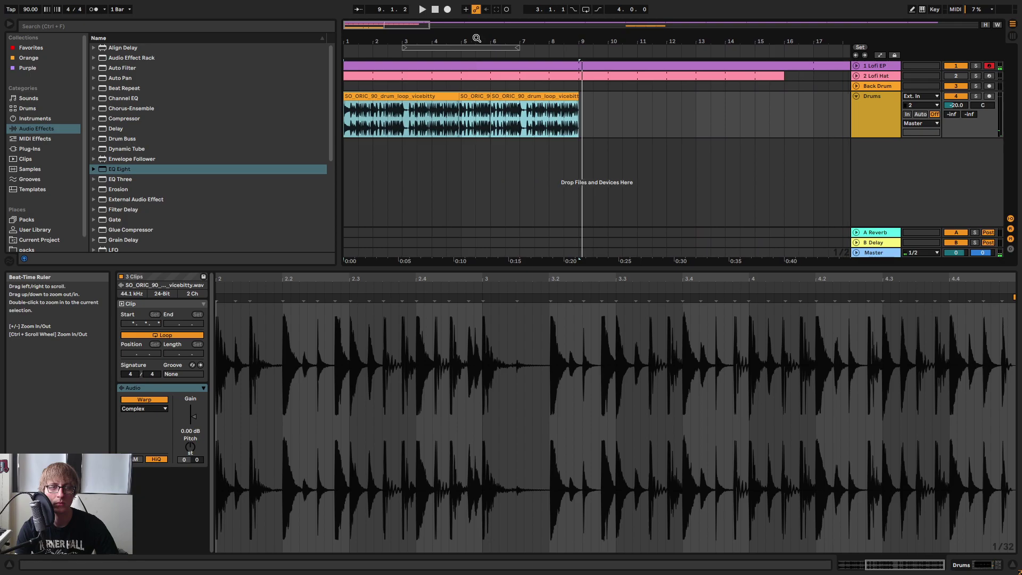
right_click(558, 95)
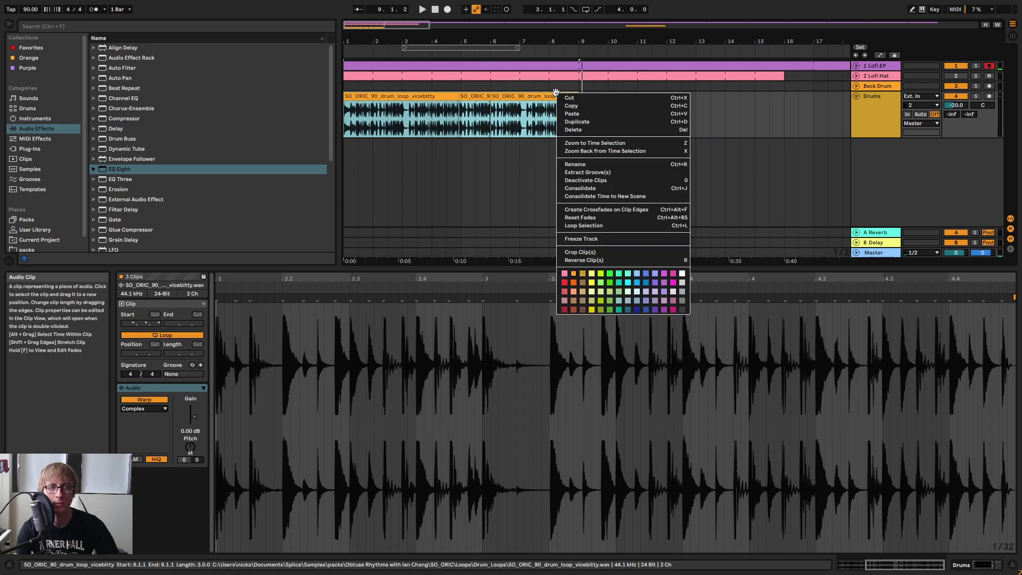
click(608, 193)
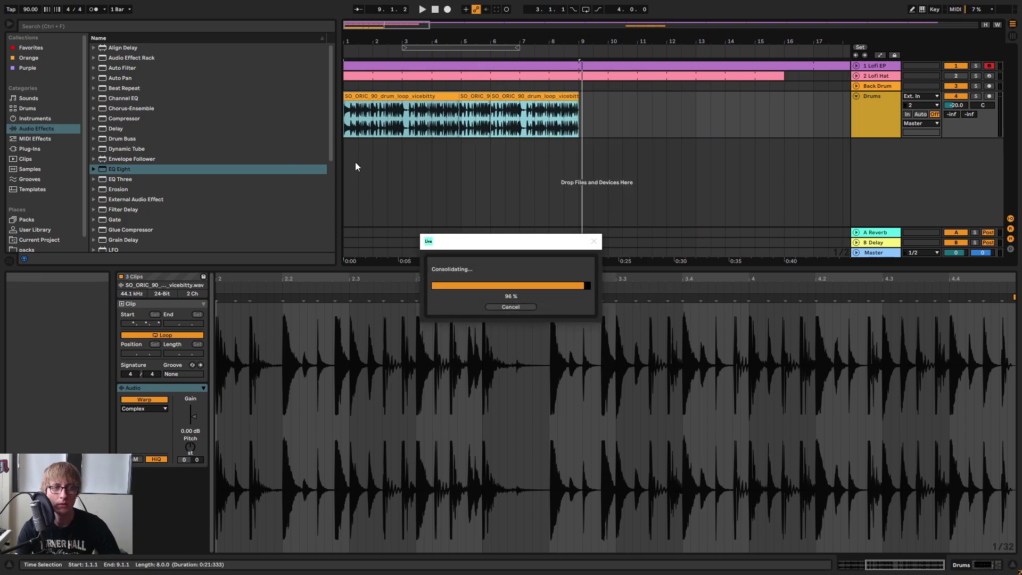
Loop the consolidated drum clip, extend it to about 22 bars and move it to start at bar 9.
click(162, 335)
drag(578, 98, 849, 101)
drag(684, 41, 682, 4)
mouse_move(350, 98)
mouse_down()
mouse_move(359, 100)
mouse_move(350, 97)
mouse_up()
drag(454, 97, 510, 97)
Move the tom roller percussion clip on the Back Drum track to bar 1 and start playback.
drag(506, 41, 506, 15)
click(599, 110)
drag(633, 86, 407, 82)
drag(343, 83, 344, 84)
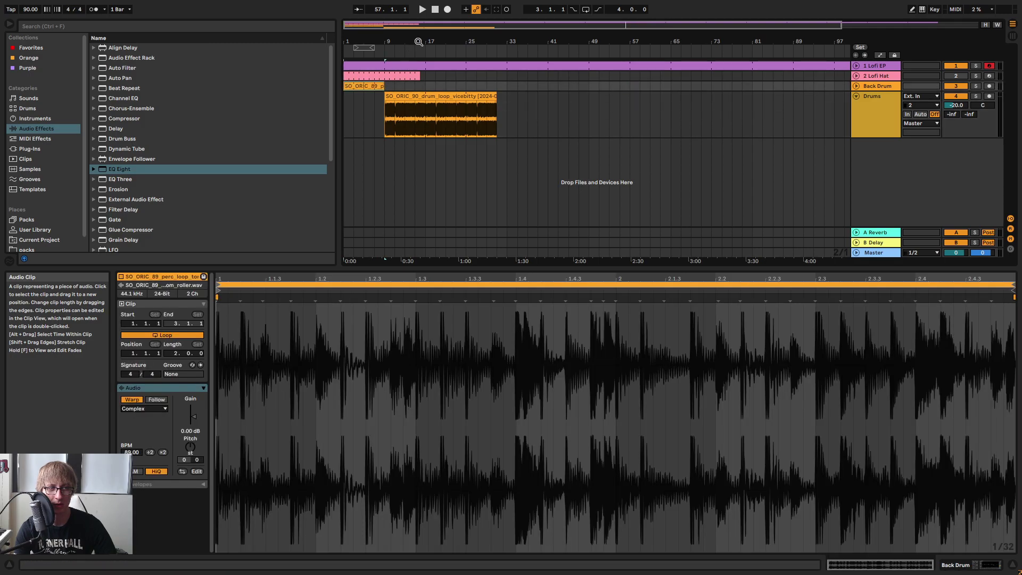
click(424, 10)
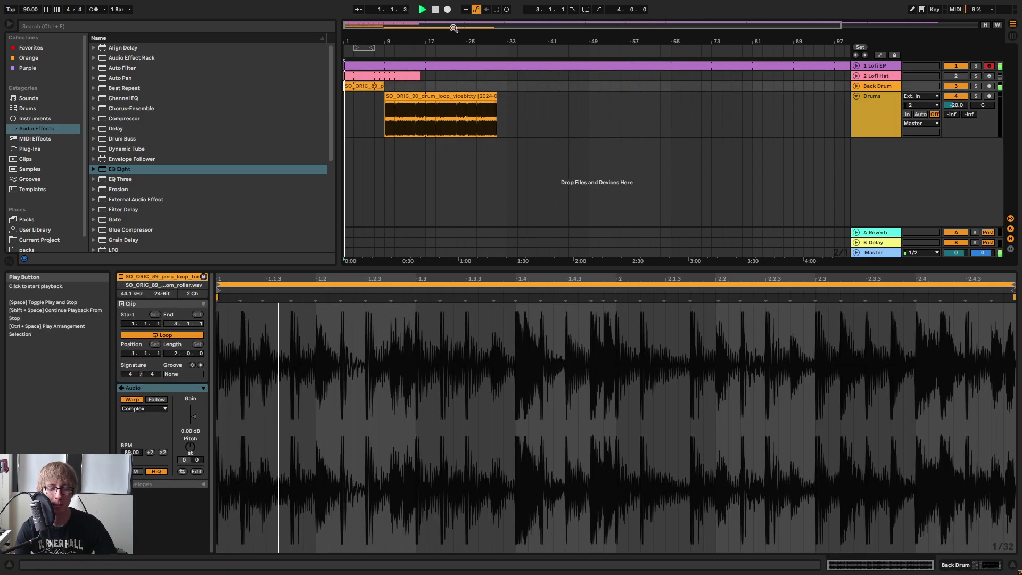
drag(365, 40, 365, 90)
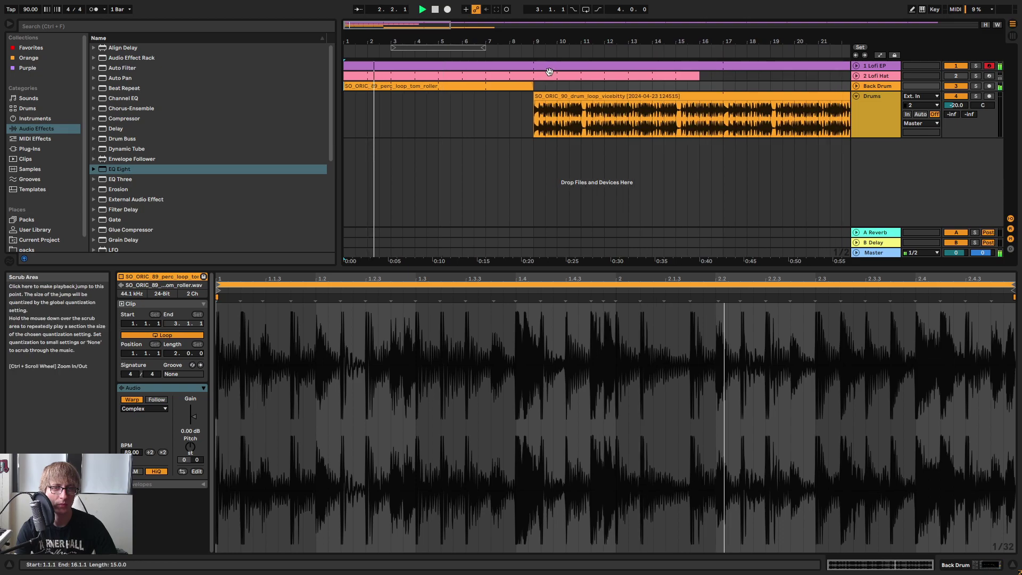
Delete the Lofi Hat track.
click(734, 86)
click(887, 76)
key(Delete)
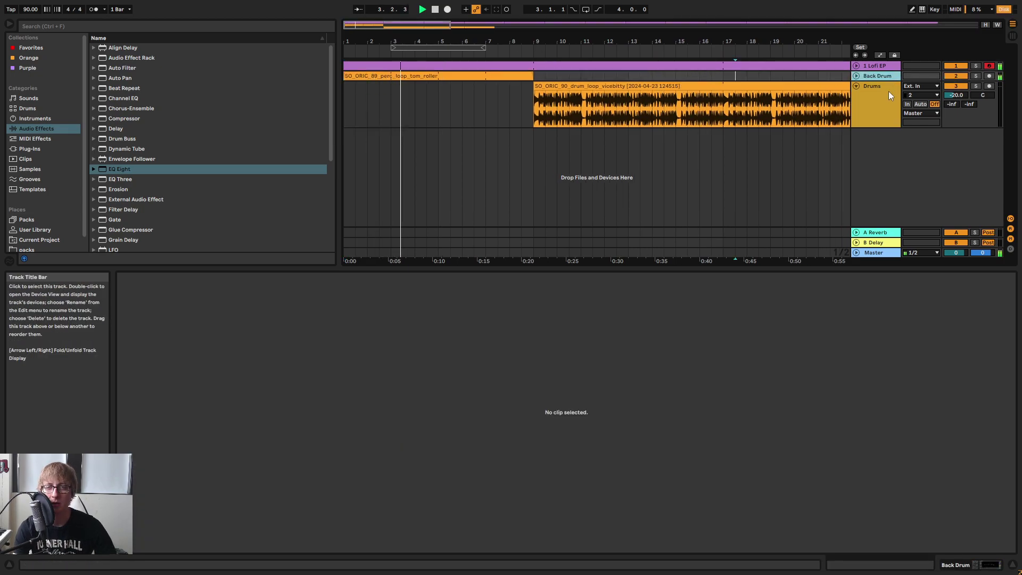
Rename the Lofi EP track as EP and fold the Drums track.
right_click(883, 68)
click(901, 110)
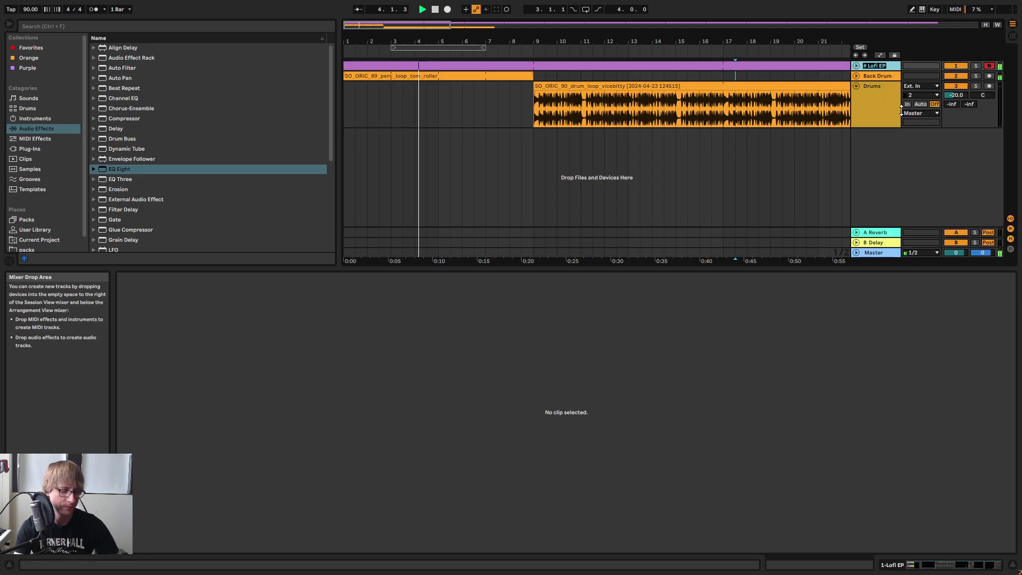
right_click(881, 66)
click(906, 108)
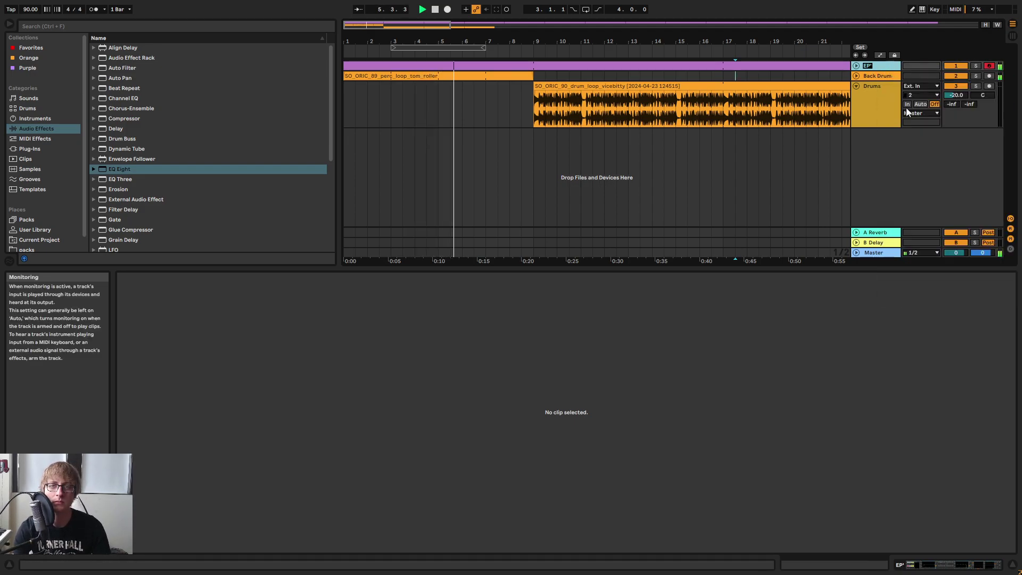
key(Return)
click(870, 92)
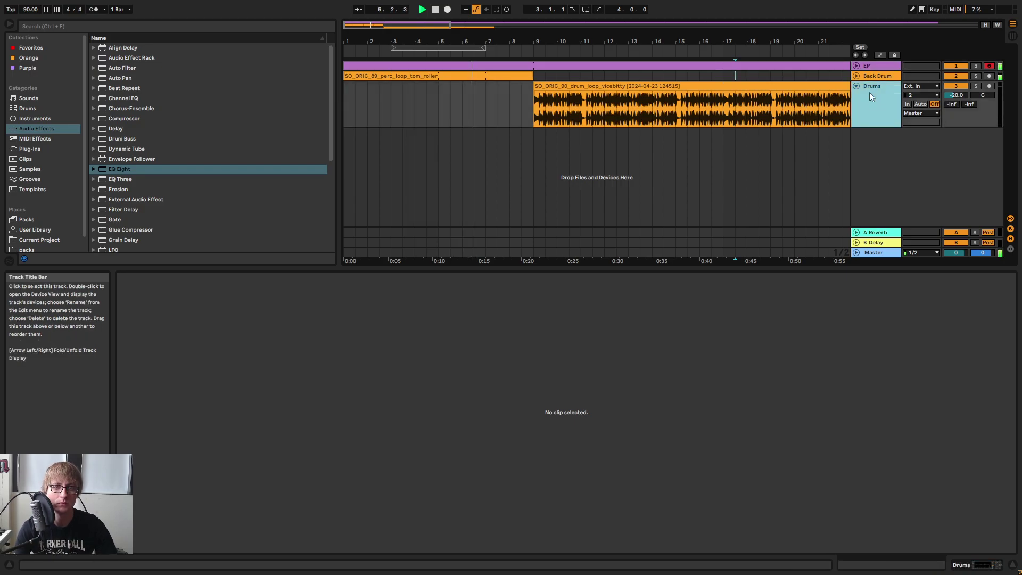
click(857, 85)
Show the EP track's device chain and check the track levels in the Session mixer.
double_click(877, 66)
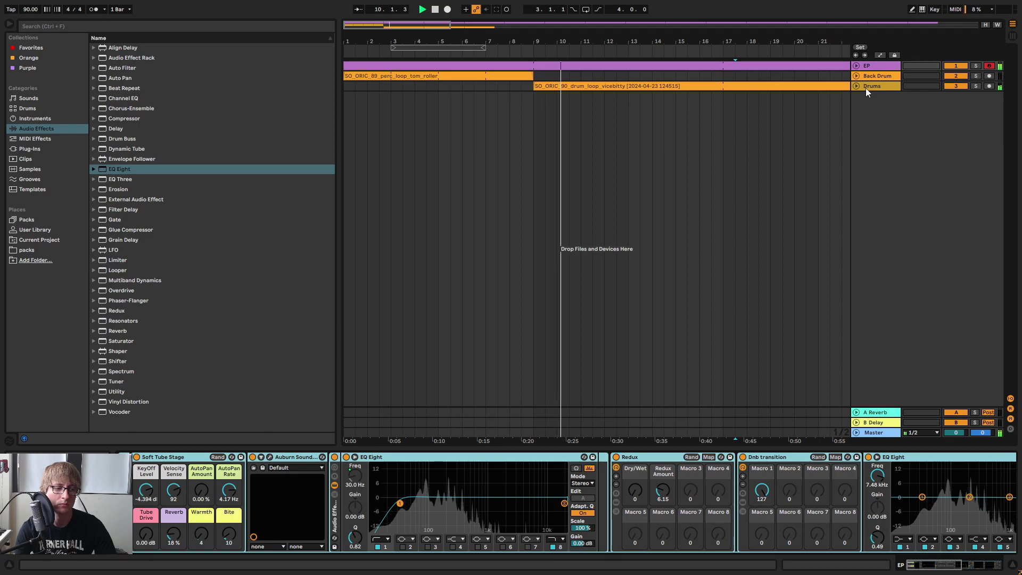
drag(526, 42, 526, 23)
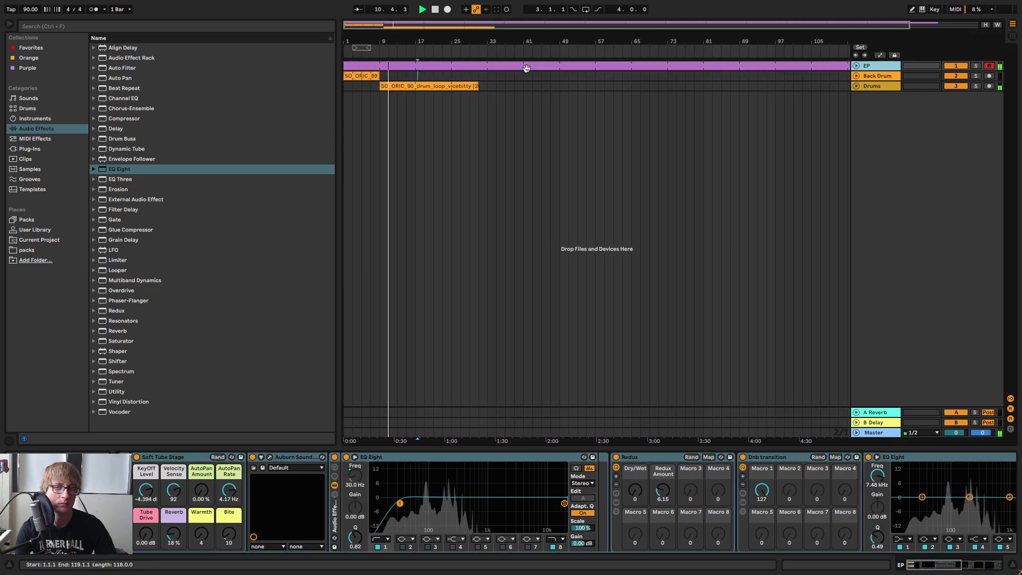
key(Tab)
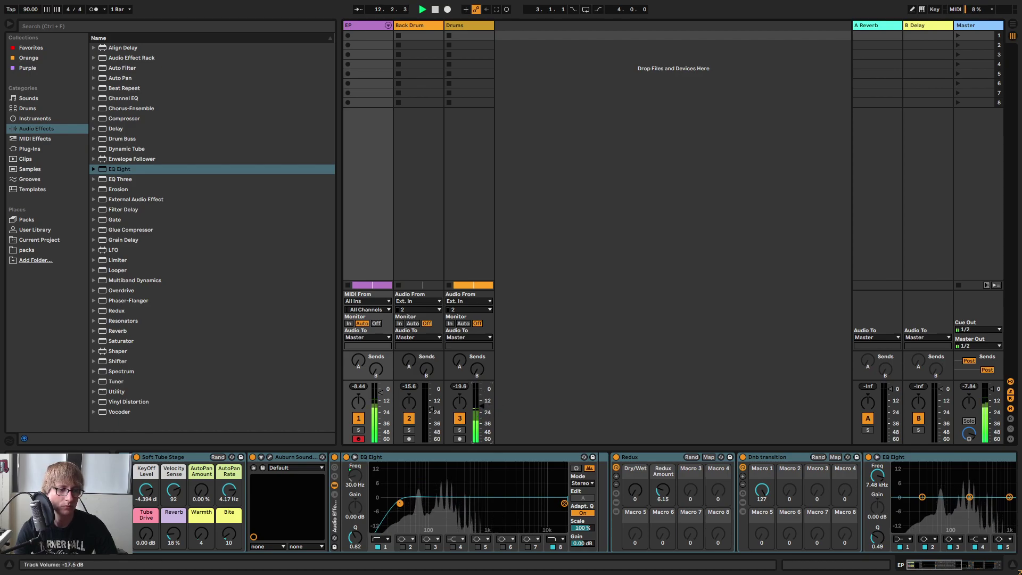
key(Tab)
Move the Back Drum clip out to bar 119, where the EP clip ends.
click(371, 76)
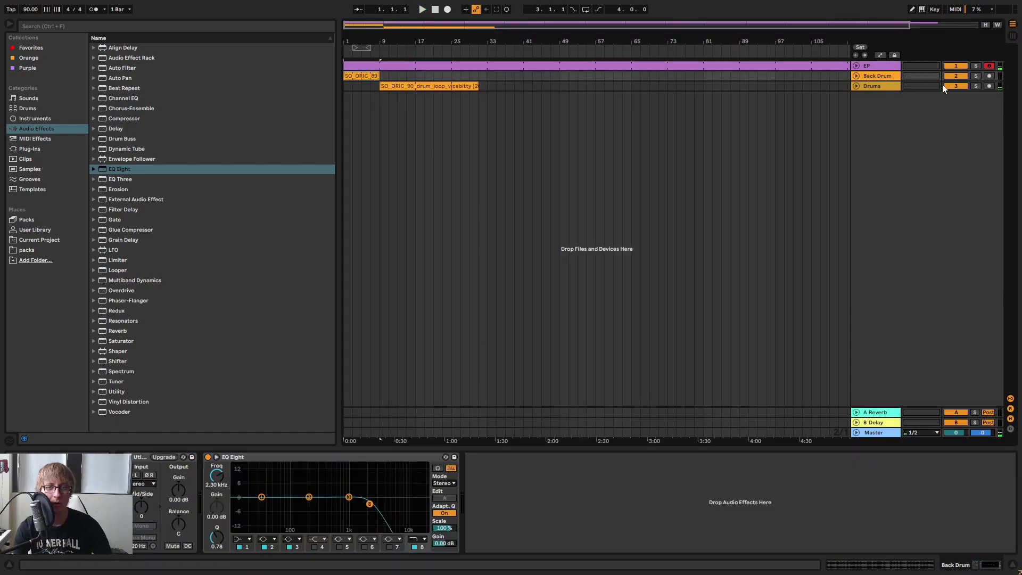
click(611, 107)
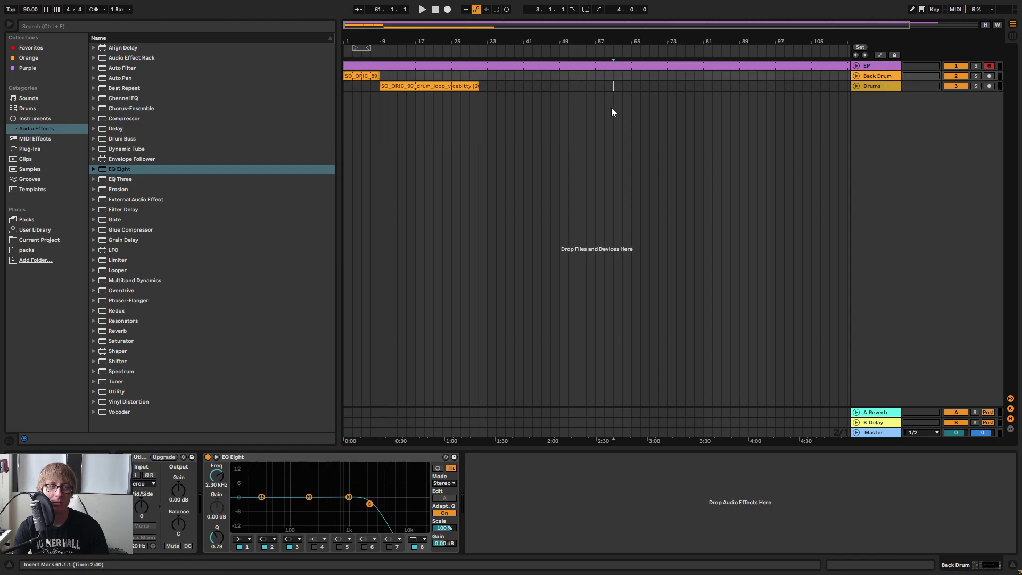
drag(457, 36, 434, 25)
drag(359, 76, 826, 77)
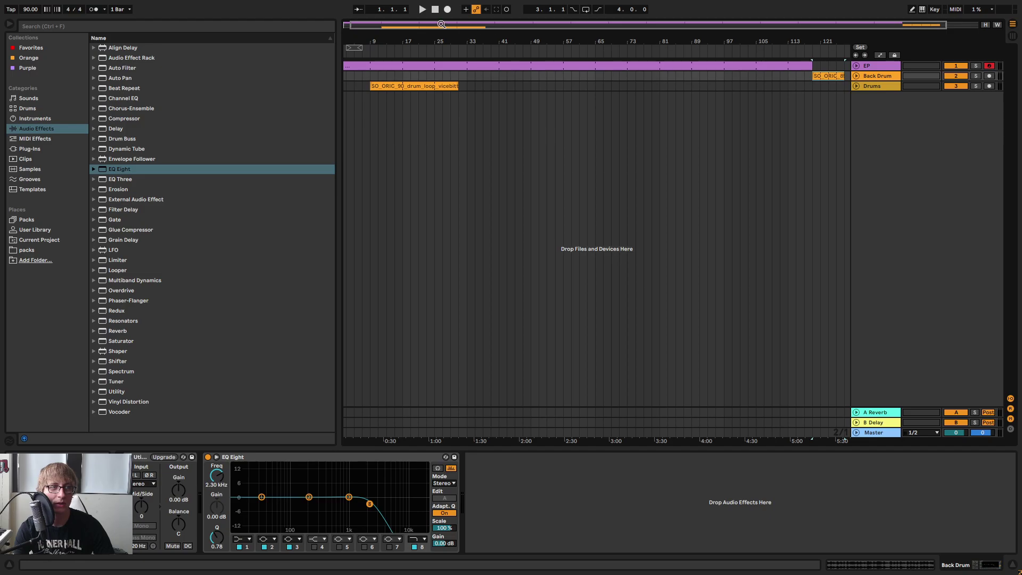
With playback running from bar 1, trim the EP clip's start to bar 5 and open its notes.
drag(357, 40, 381, 43)
key(space)
drag(434, 87, 449, 89)
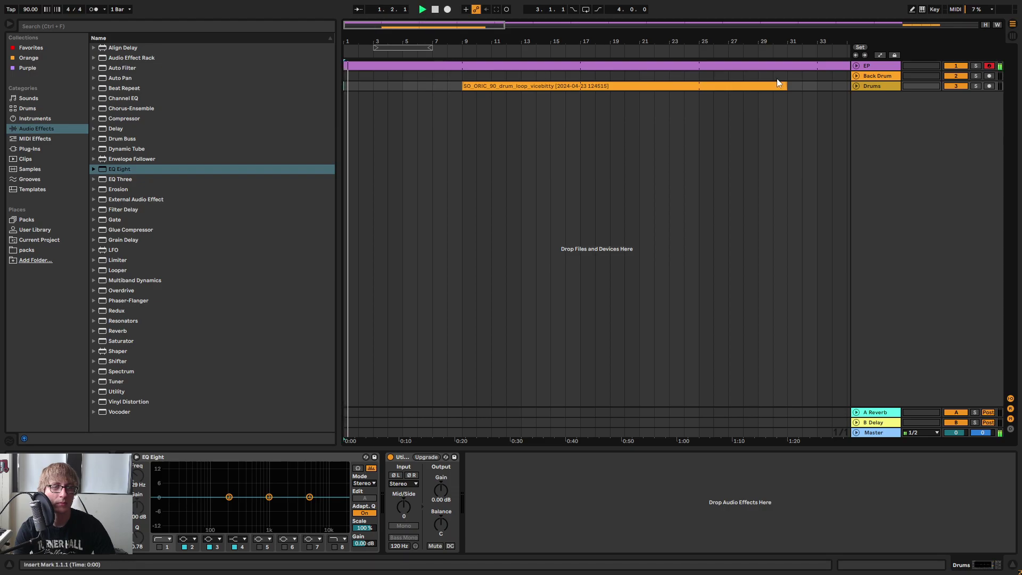
click(856, 66)
click(363, 80)
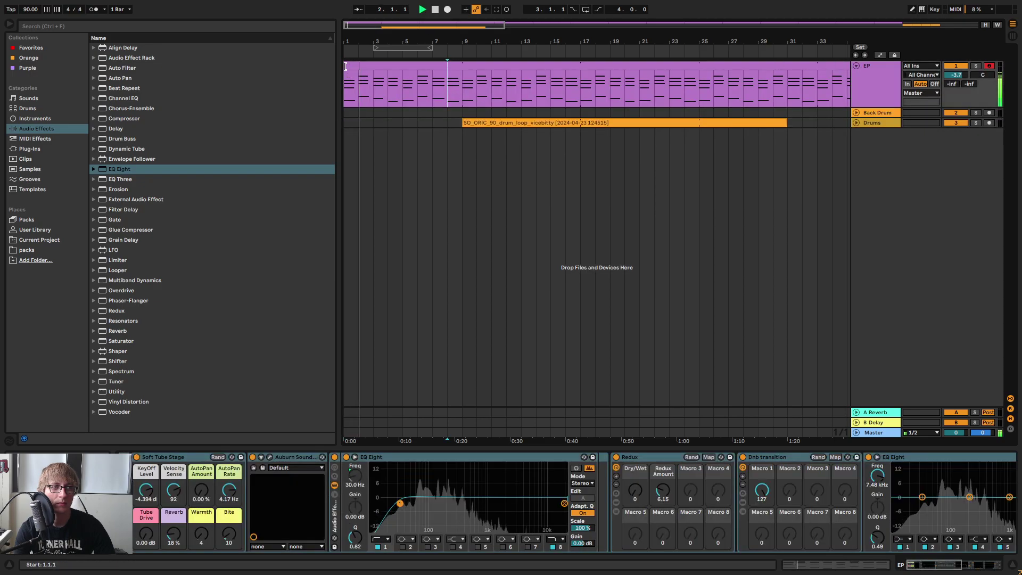
mouse_move(434, 36)
mouse_down()
mouse_move(433, 10)
mouse_move(421, 49)
mouse_move(405, 49)
mouse_move(442, 50)
mouse_move(417, 47)
mouse_up()
double_click(492, 92)
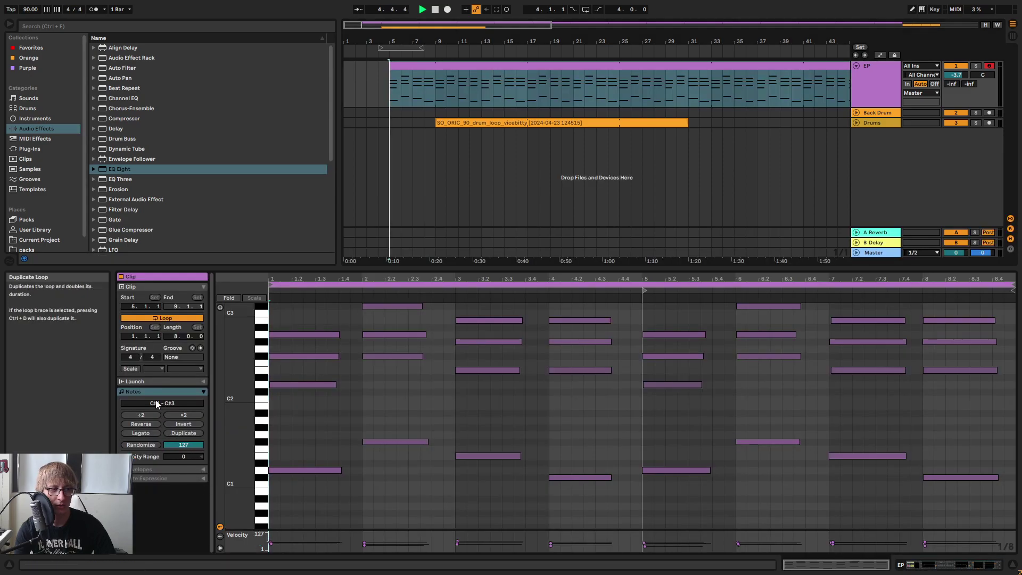
Show the EP clip's MIDI Ctrl envelope for controller 64 (Sustain).
click(203, 469)
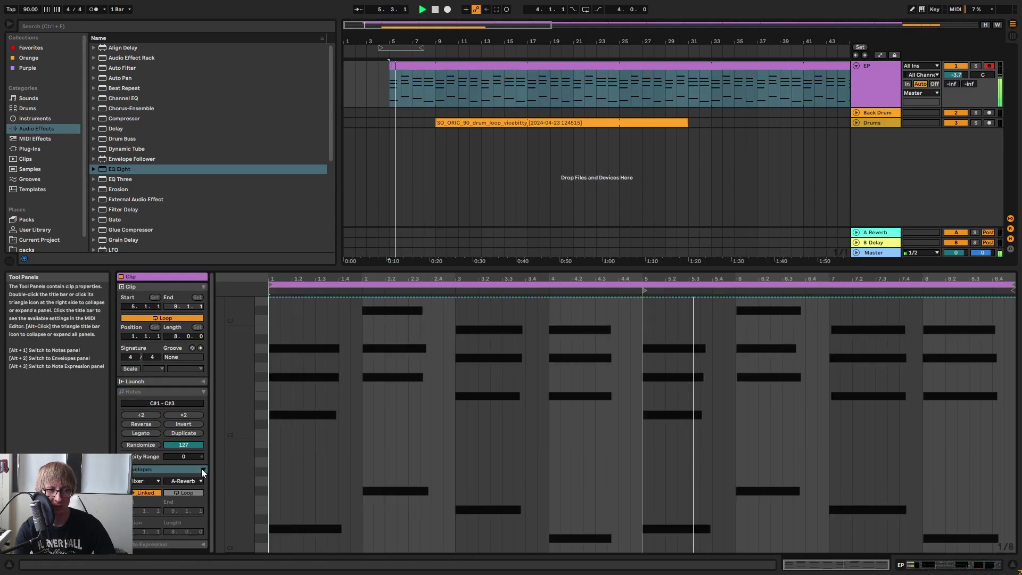
click(155, 480)
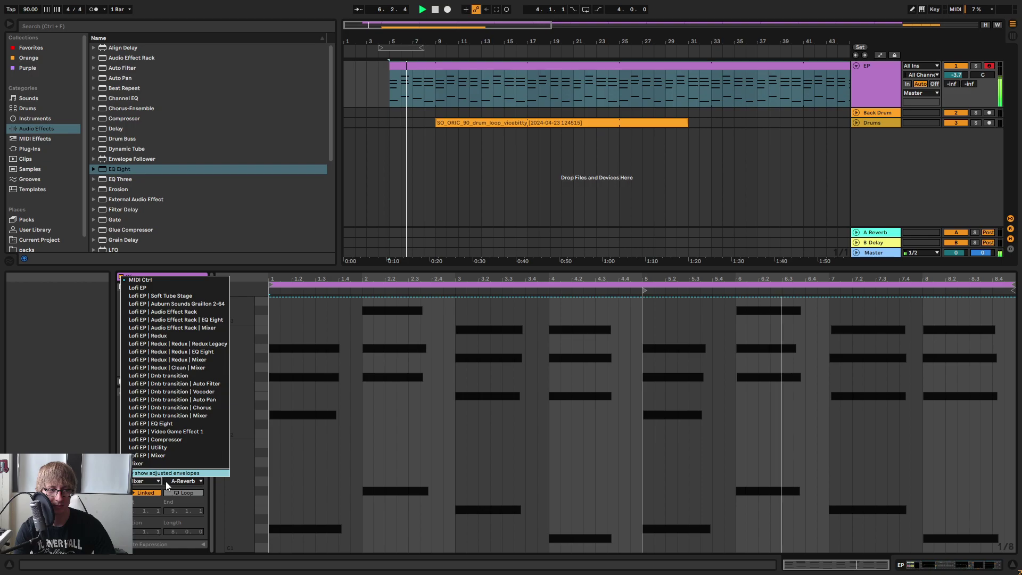
click(166, 281)
click(196, 479)
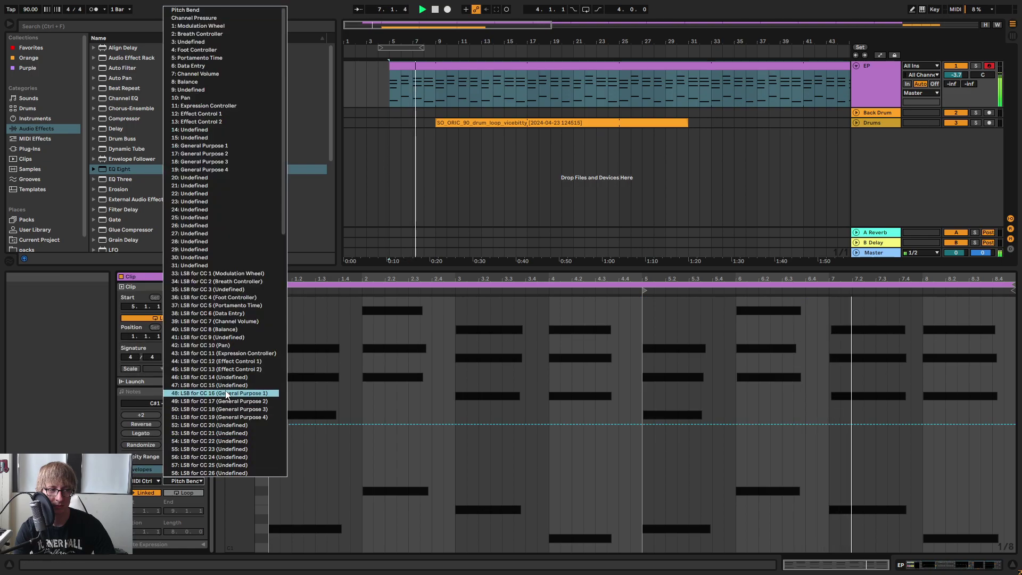
click(211, 426)
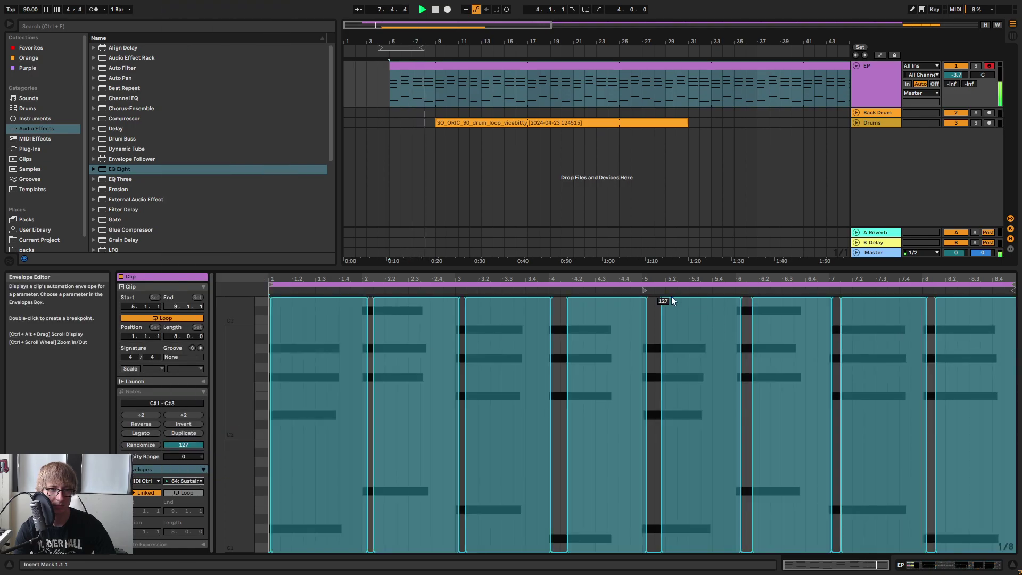
Enlarge the clip editor and, in Draw Mode, lower the sustain envelope to 0 at the chord starts of bars 2 and 3.
drag(687, 268, 692, 88)
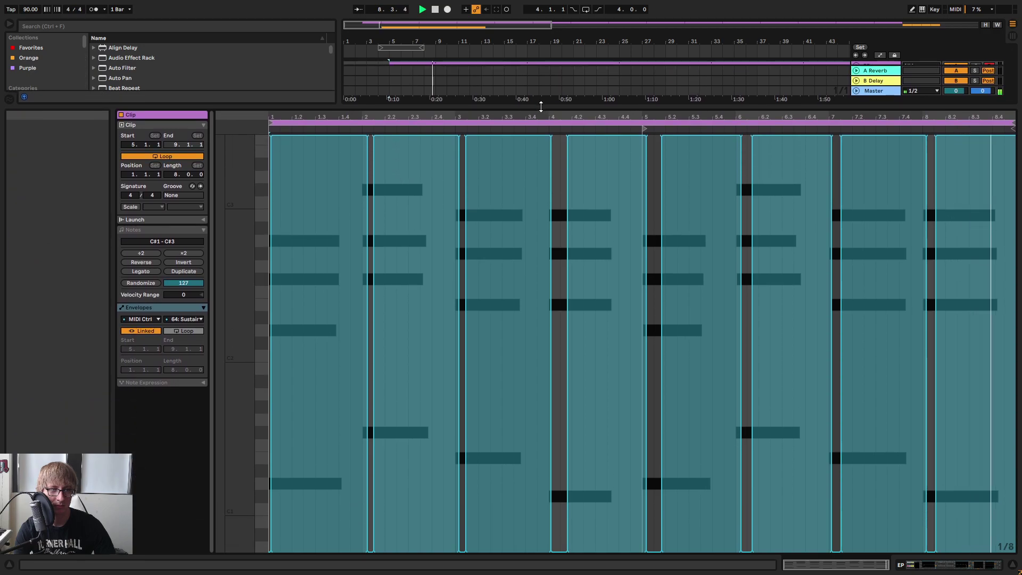
drag(295, 111, 297, 165)
key(b)
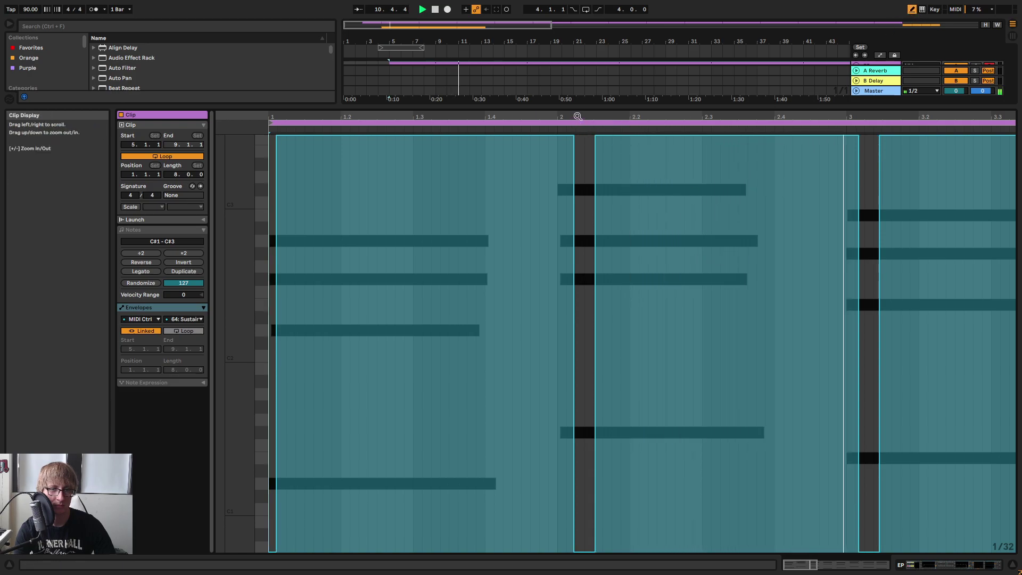
ctrl+scroll(598, 138, up, 3)
drag(540, 544, 548, 567)
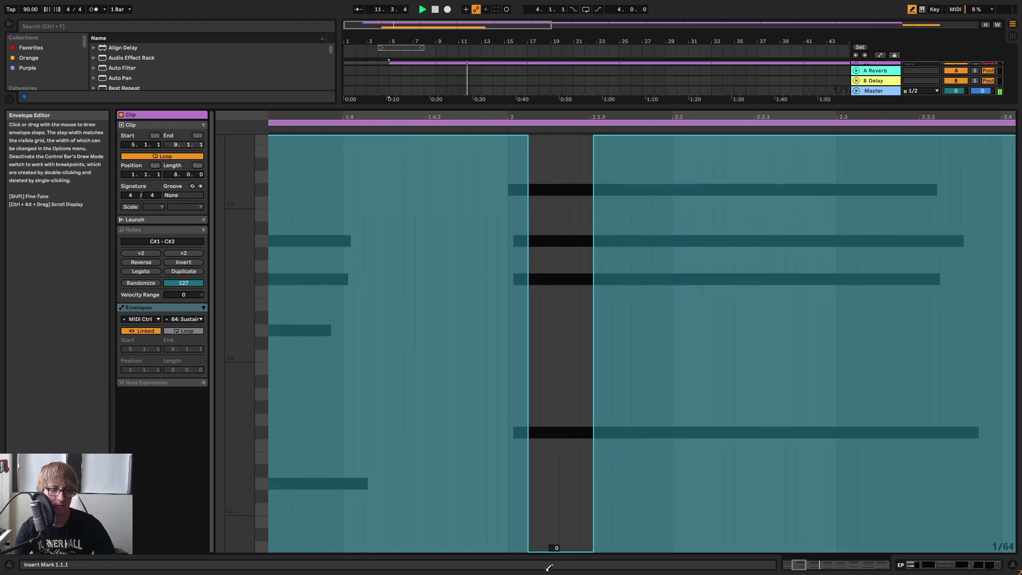
drag(851, 116, 259, 122)
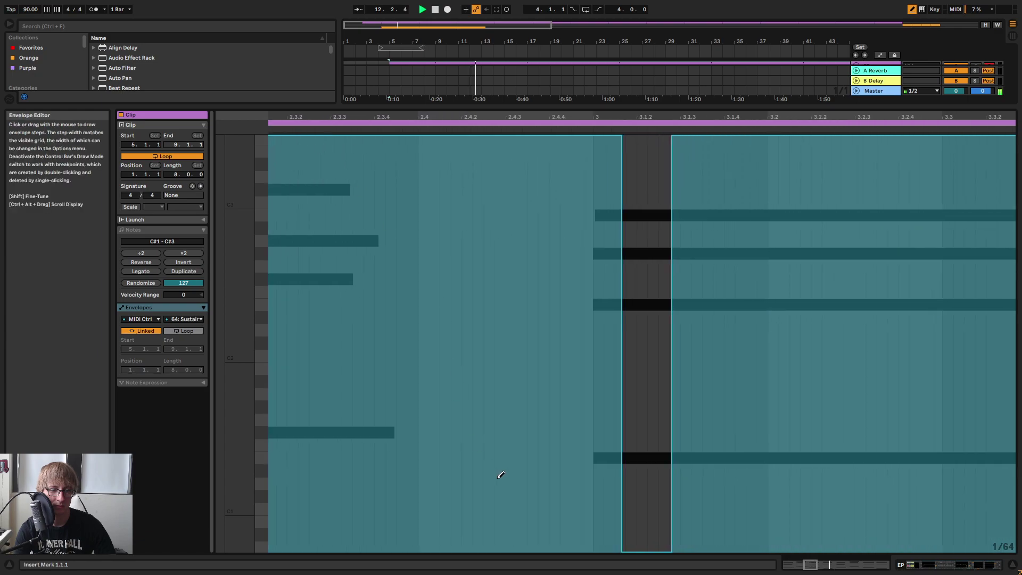
drag(618, 546, 624, 560)
Draw the sustain envelope down to 0 just after the chord starts of bars 5 and 6.
drag(784, 113, 269, 116)
drag(883, 116, 234, 142)
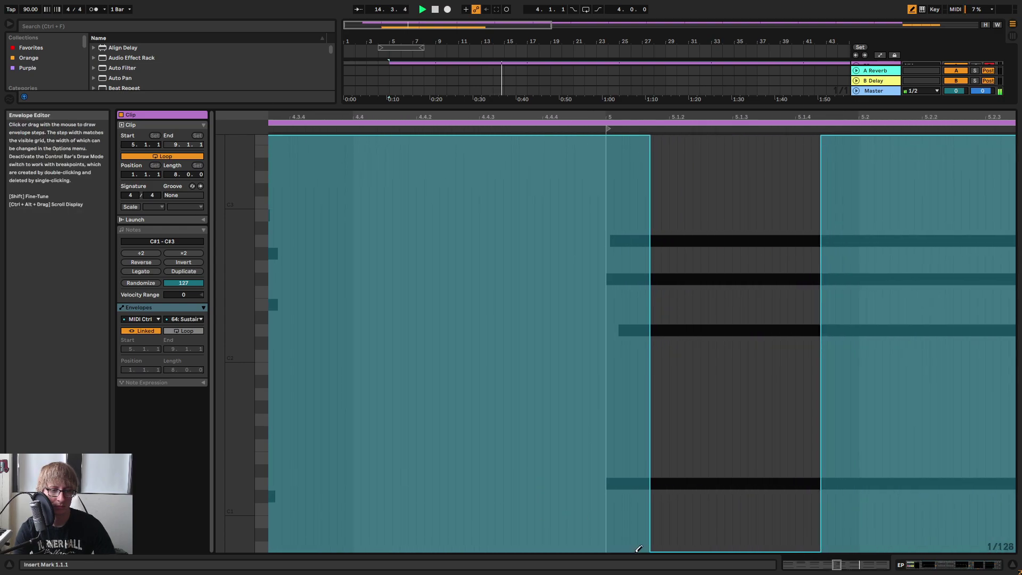
drag(639, 549, 669, 564)
mouse_move(729, 116)
mouse_down()
mouse_move(727, 105)
mouse_move(298, 91)
mouse_move(276, 135)
mouse_up()
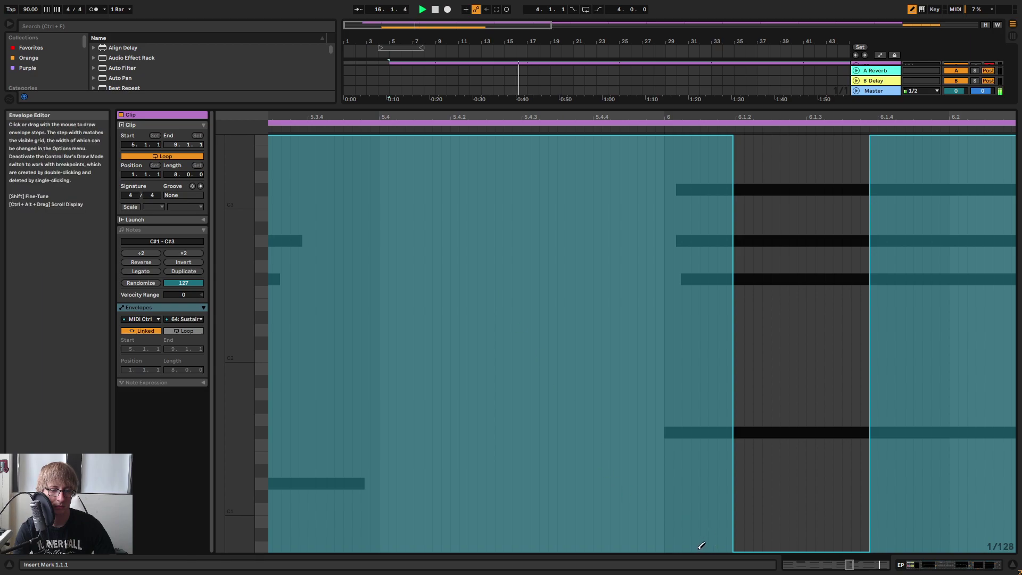
drag(702, 545, 732, 565)
drag(819, 117, 242, 121)
drag(931, 117, 639, 402)
Restore the arrangement and clip view sizes, return the EP clip to its notes, leave Draw Mode and deselect the clip.
drag(729, 404, 729, 522)
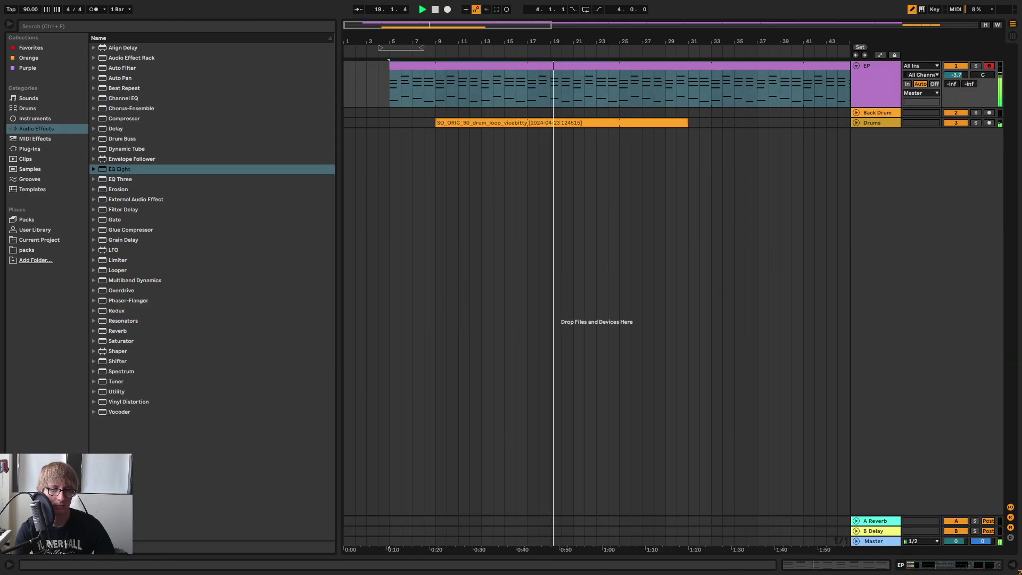
drag(567, 556, 567, 441)
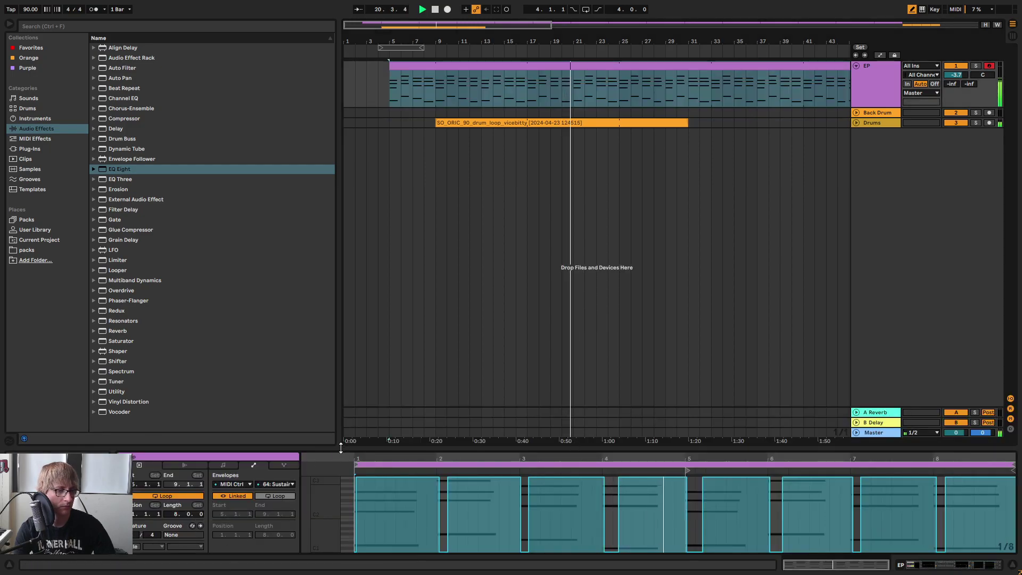
drag(341, 448, 229, 262)
click(178, 387)
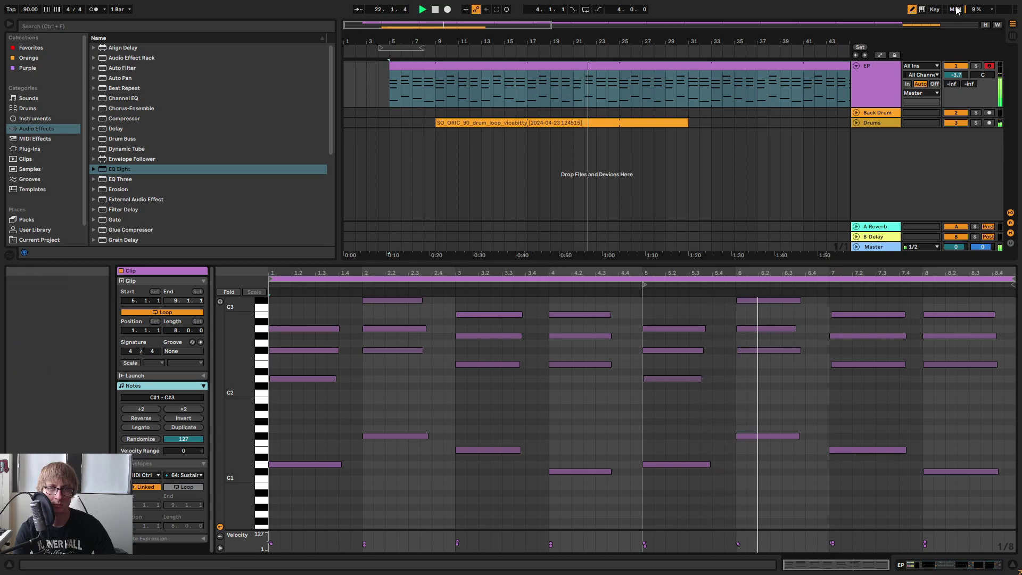
drag(758, 262, 725, 409)
click(768, 168)
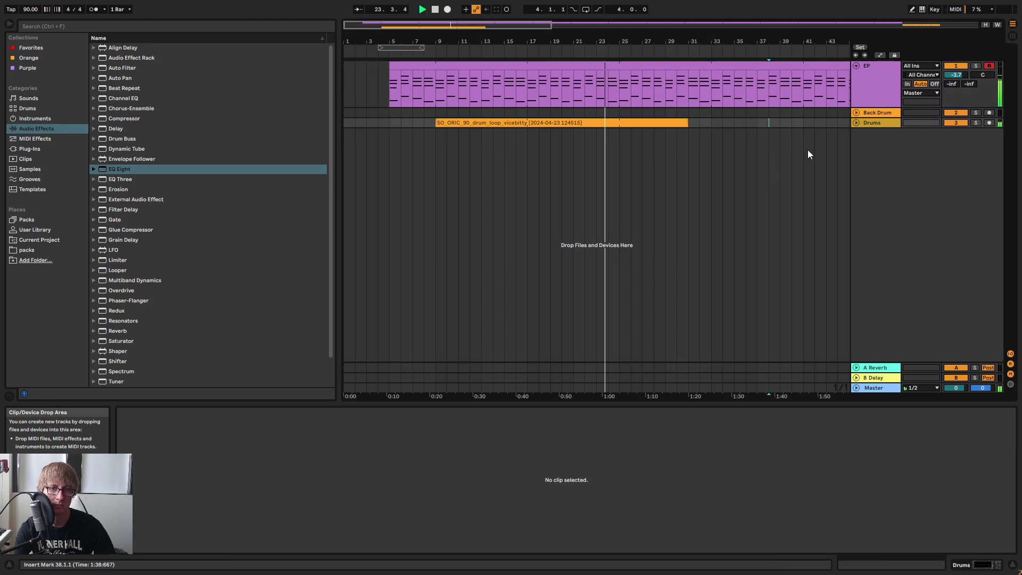
Delete the Compressor from the end of the EP track's device chain.
double_click(881, 69)
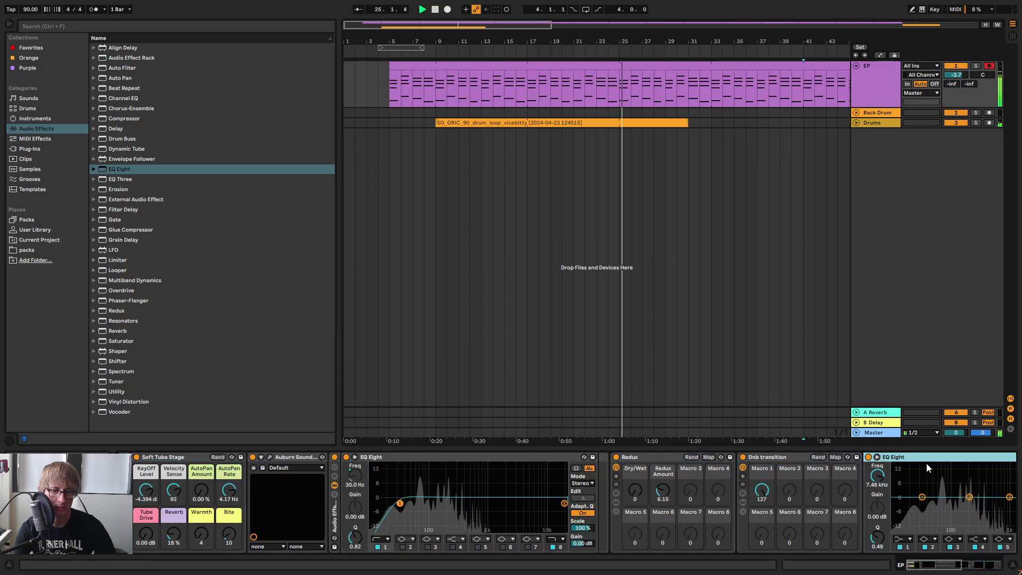
scroll(926, 463, down, 5)
scroll(922, 464, down, 6)
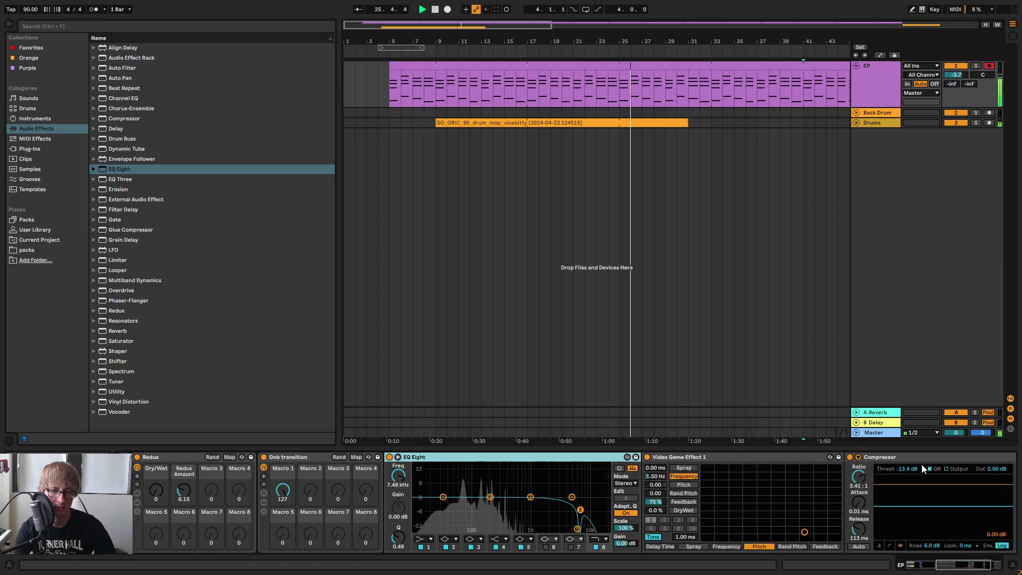
click(840, 458)
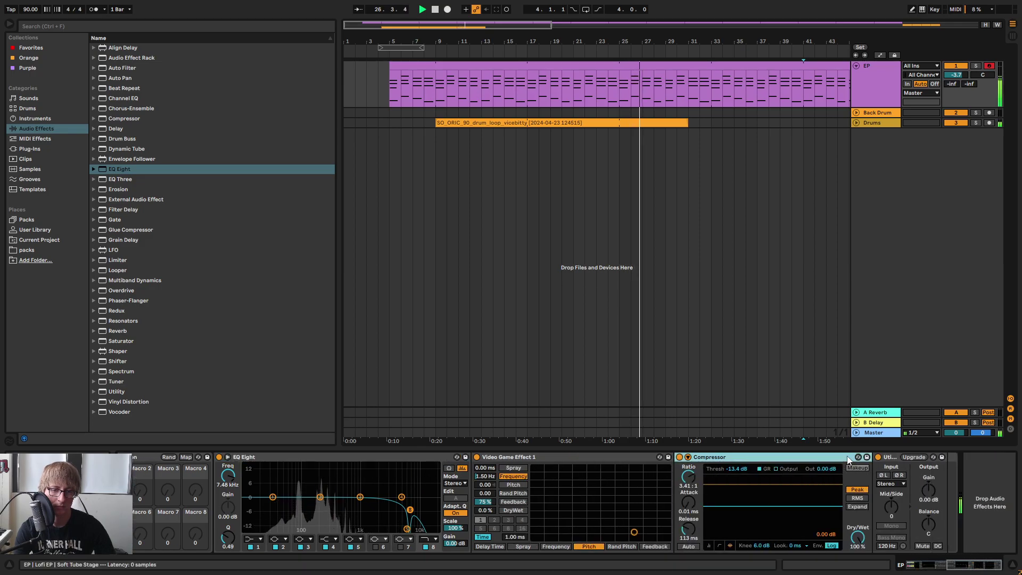
key(Delete)
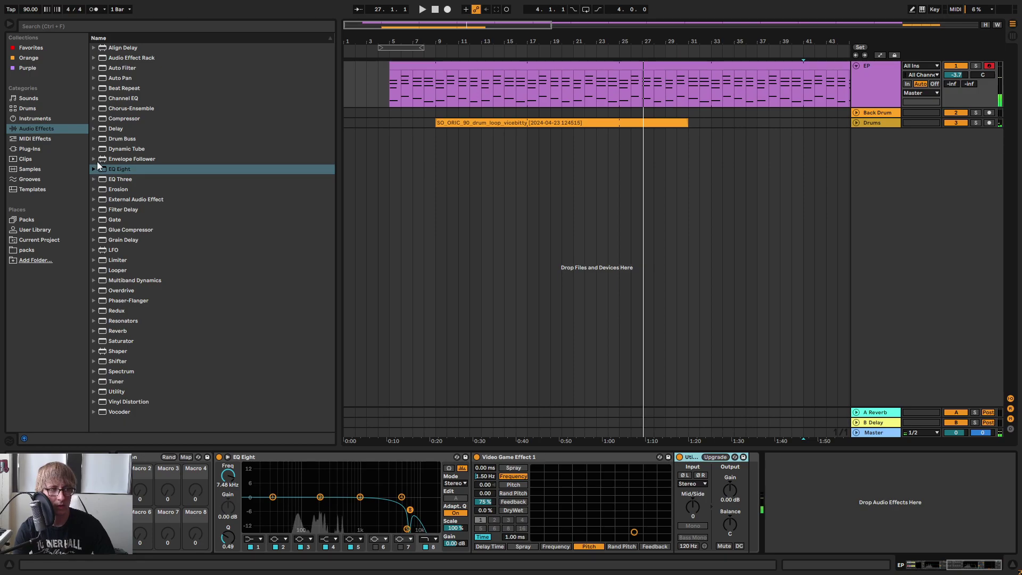
Add the Mild Sidechain compressor preset after the EP track's Utility and take its sidechain audio from Drums.
click(95, 118)
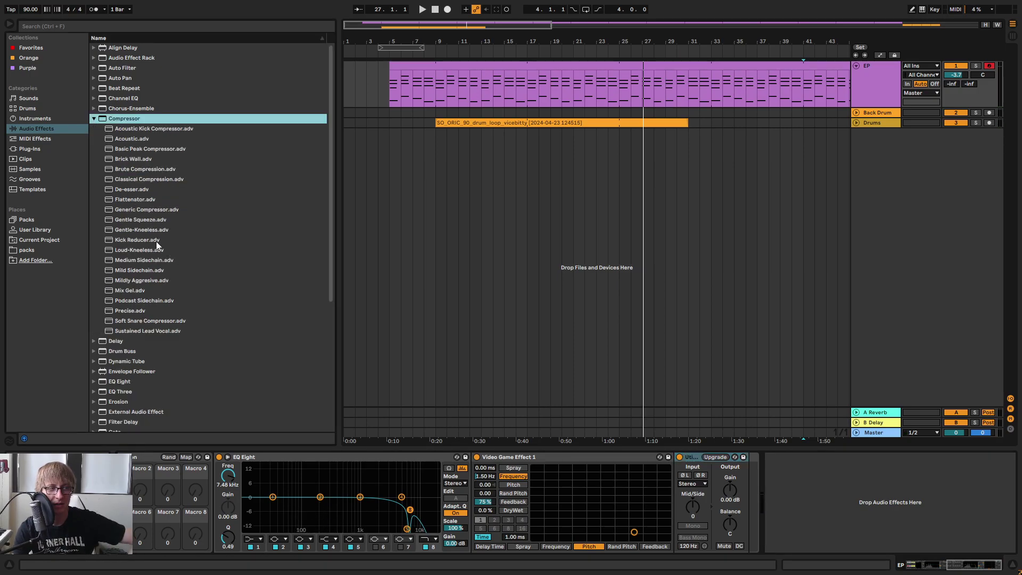
drag(156, 271, 832, 462)
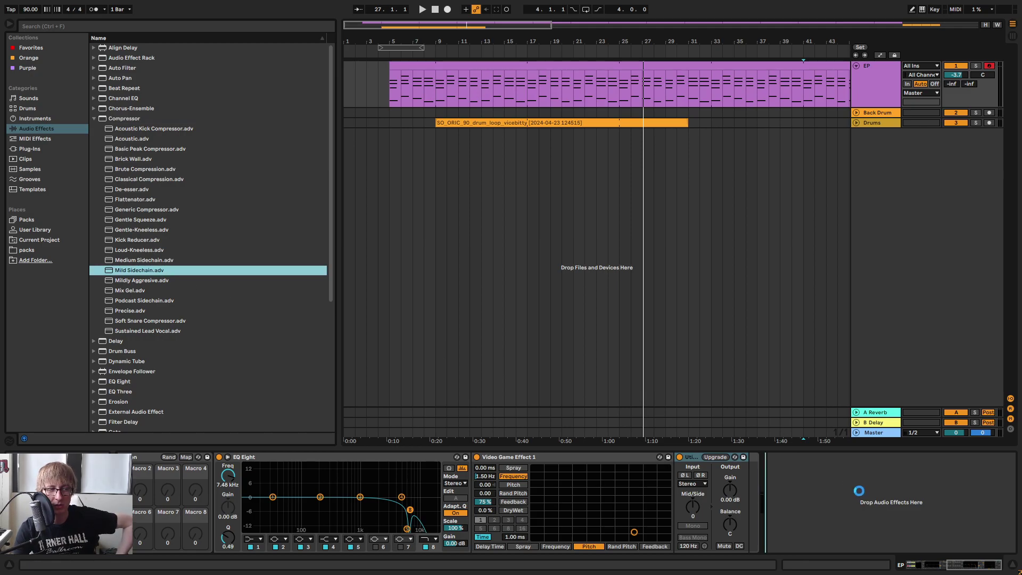
click(778, 457)
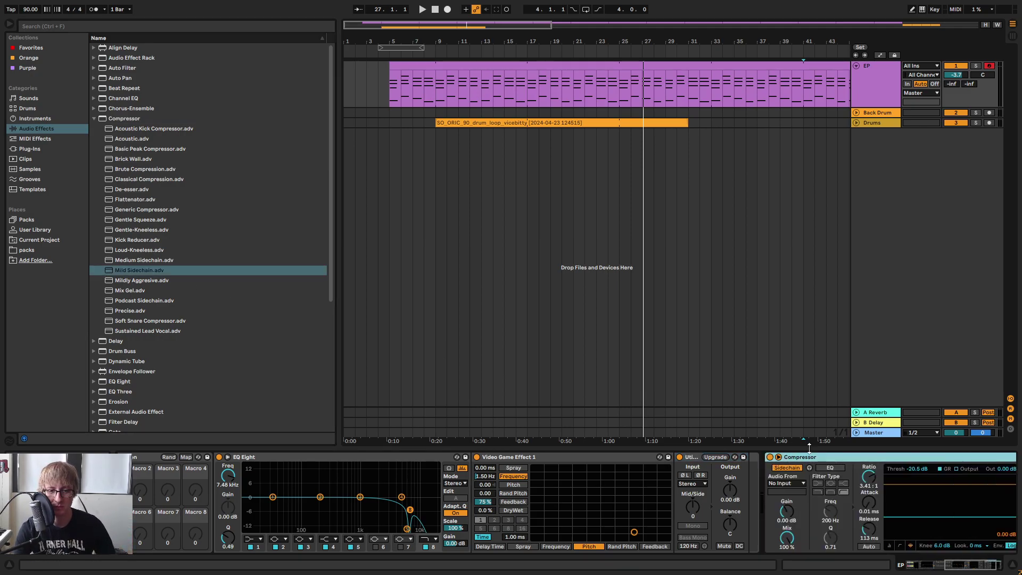
click(791, 483)
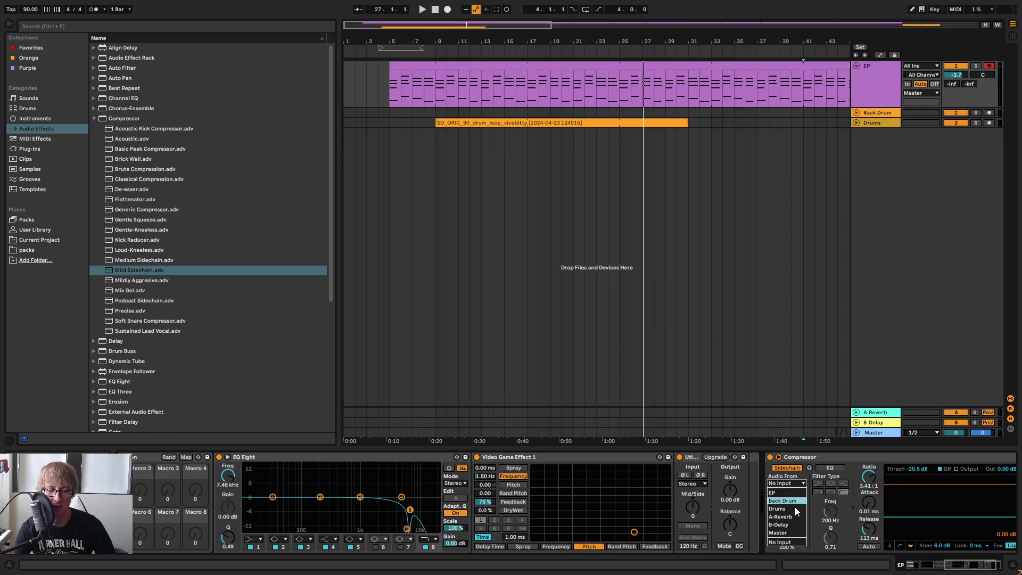
click(777, 509)
While playing from bar 9, enable the Compressor's sidechain EQ and set its filter type to low-pass.
key(space)
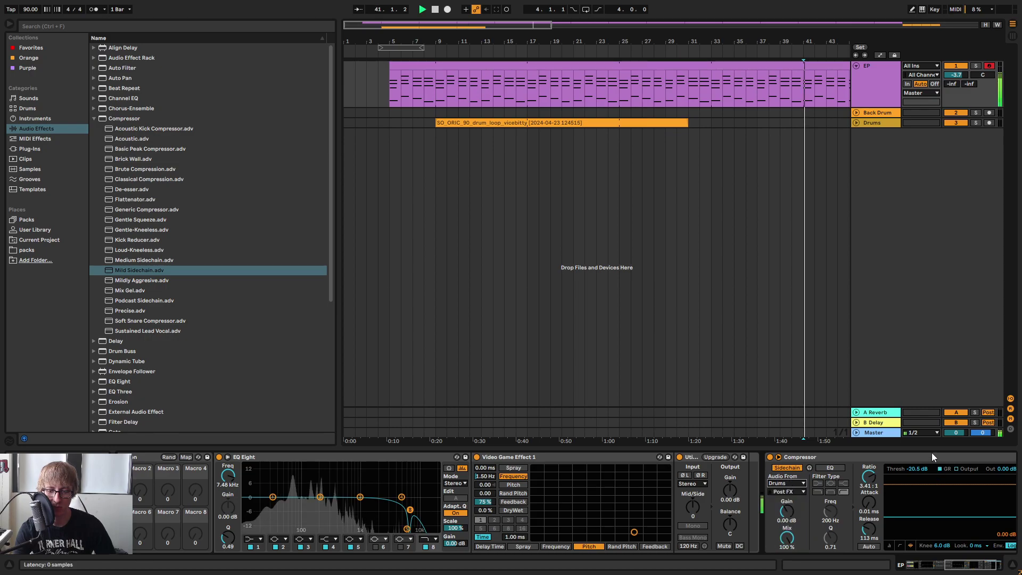
click(434, 53)
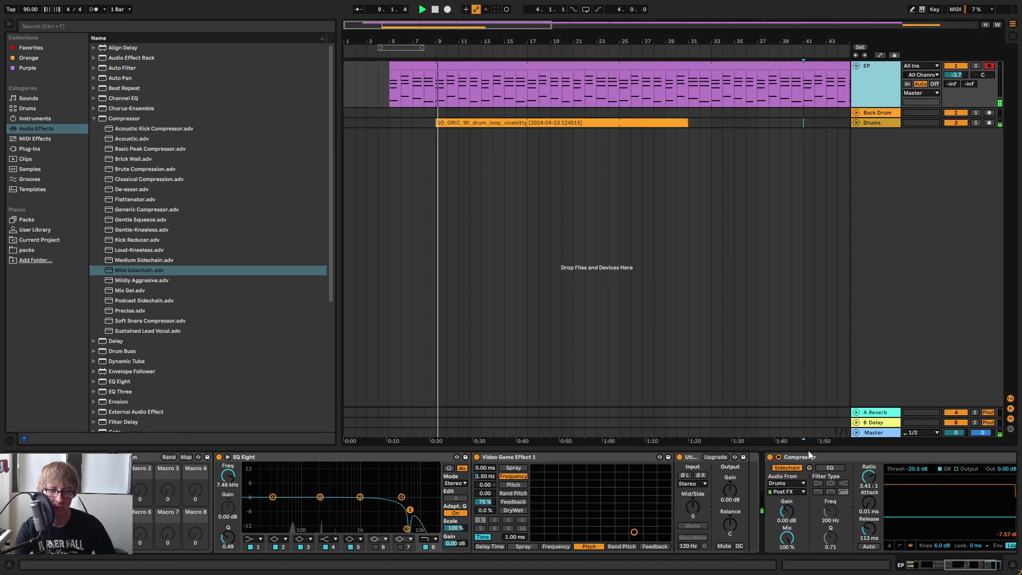
click(831, 468)
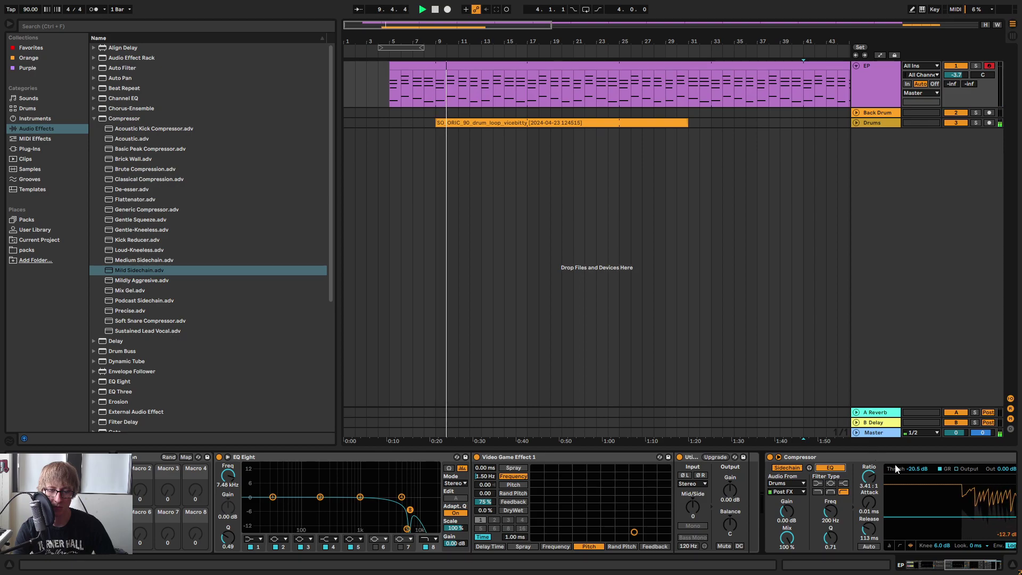
click(836, 501)
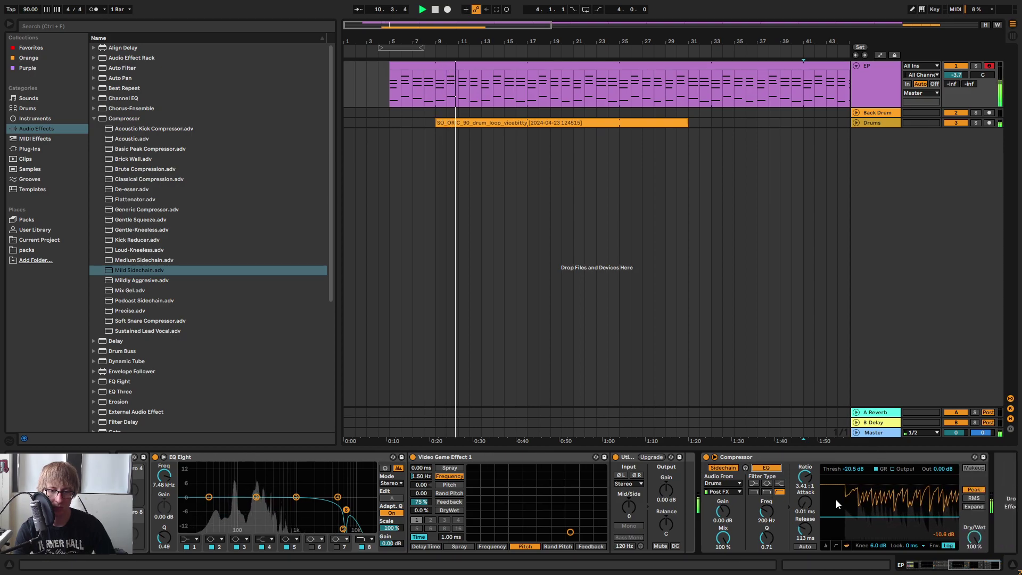
click(724, 494)
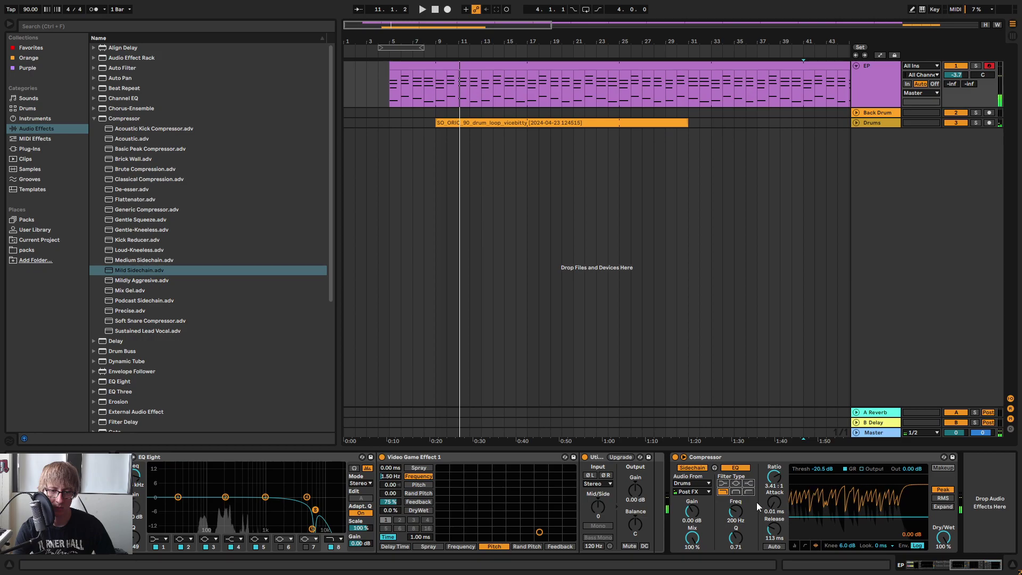
key(space)
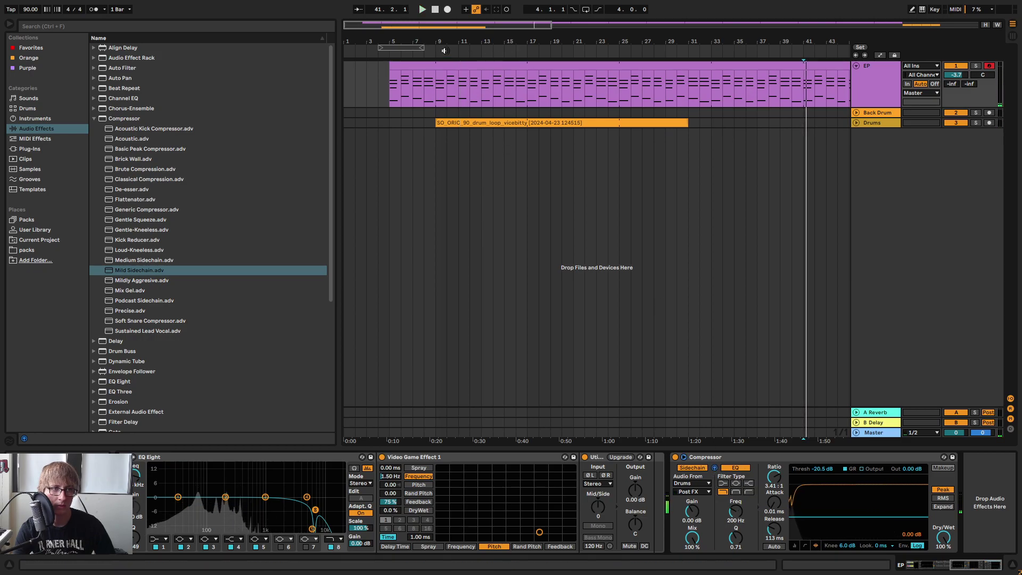
Move the loop brace to bar 9 and set the sidechain filter to 30 Hz with a Q of 2.17.
drag(408, 49, 466, 49)
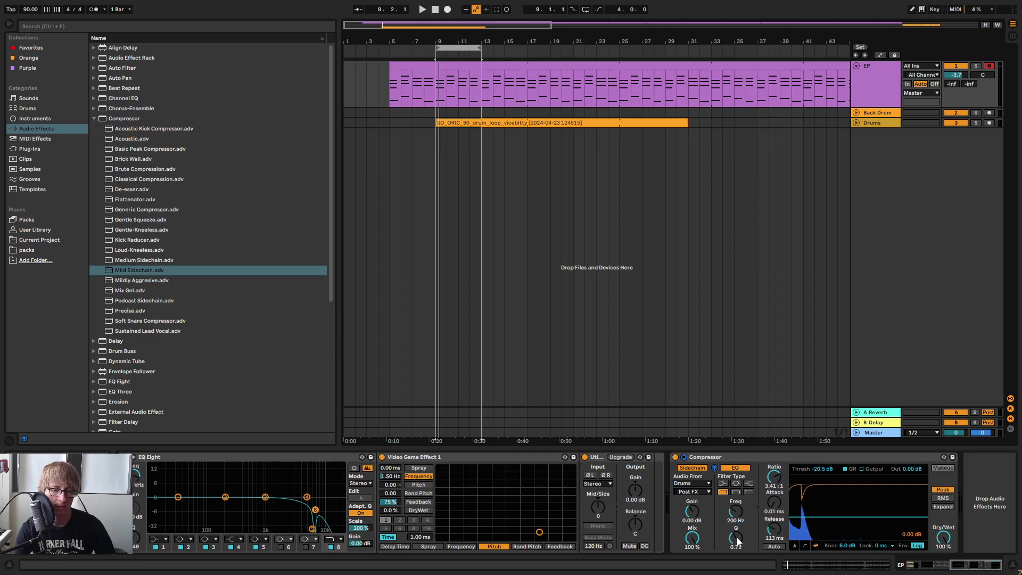
drag(738, 519, 738, 548)
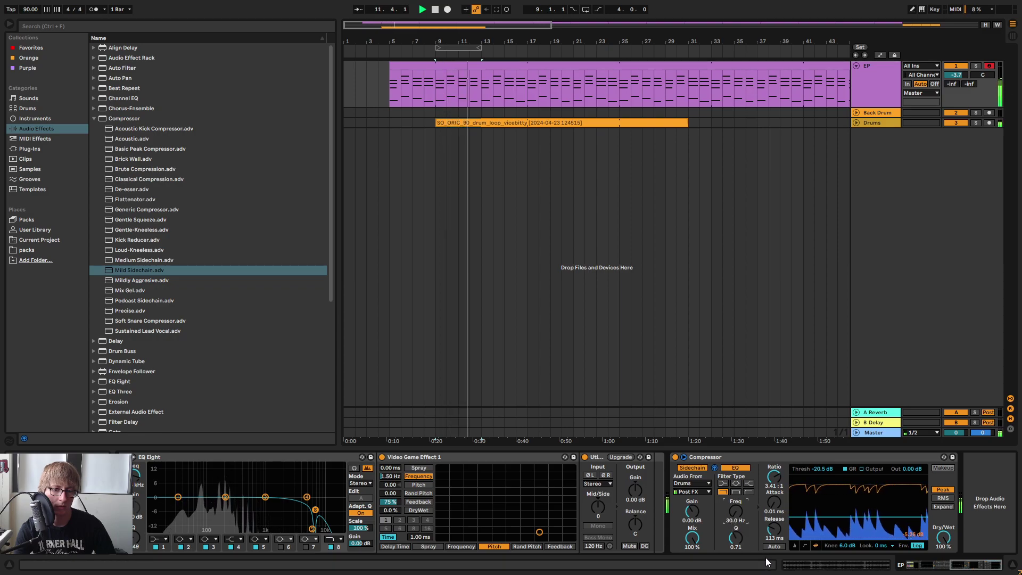
drag(735, 538, 736, 515)
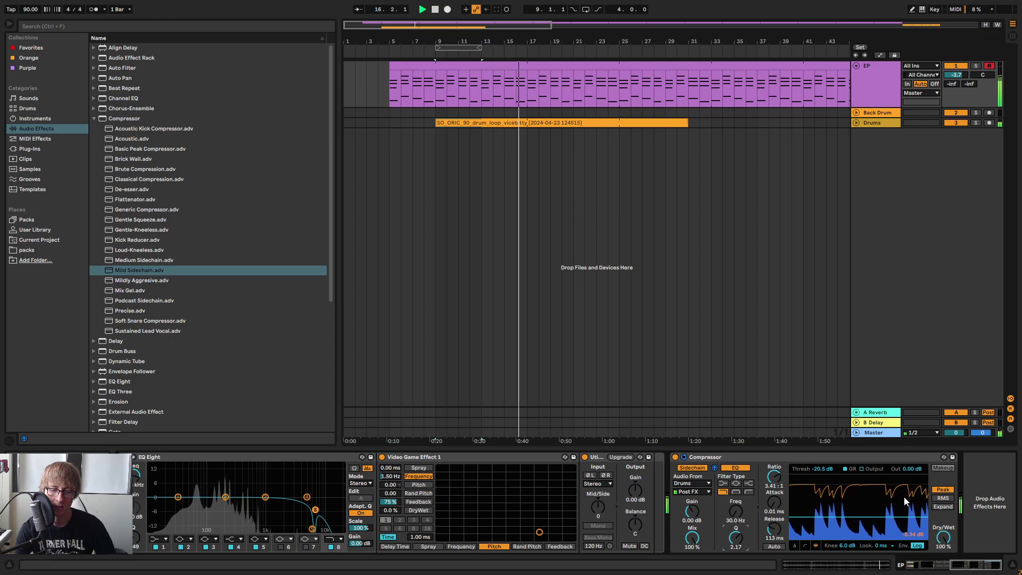
Compare the EP with the Compressor bypassed and active, and set the Compressor's threshold to -18.1 dB.
click(675, 456)
click(762, 301)
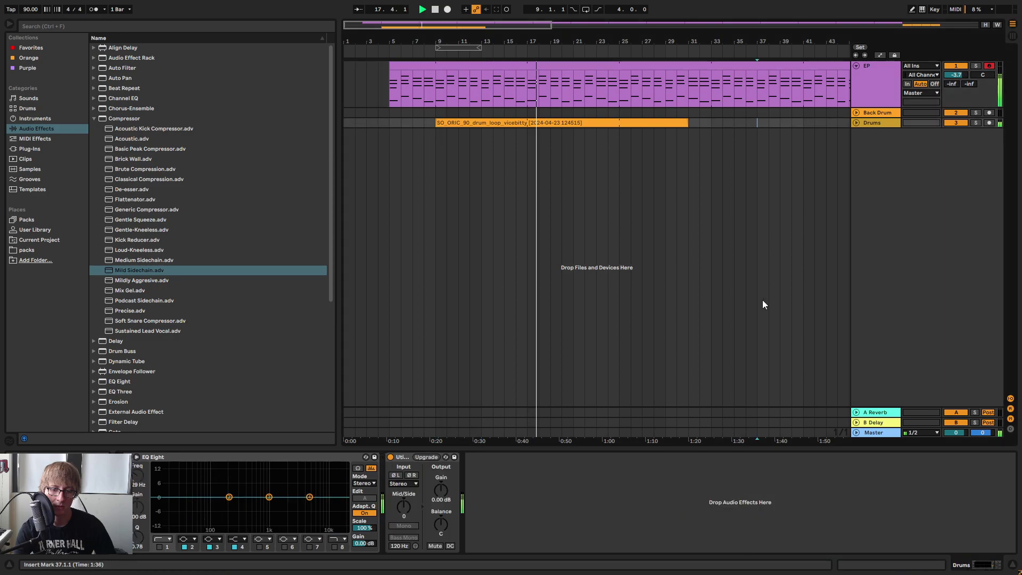
click(887, 85)
double_click(810, 458)
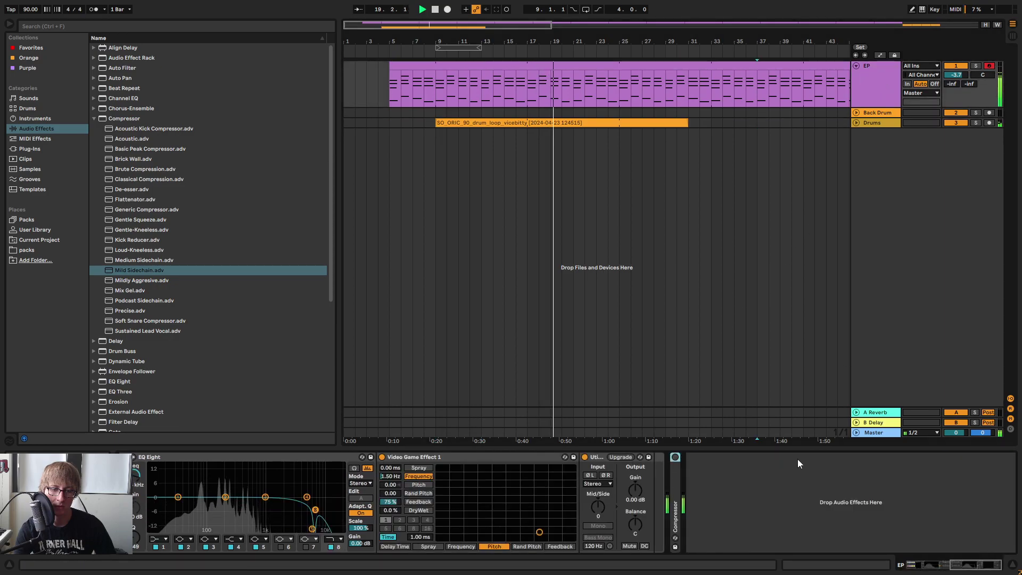
double_click(677, 485)
click(675, 458)
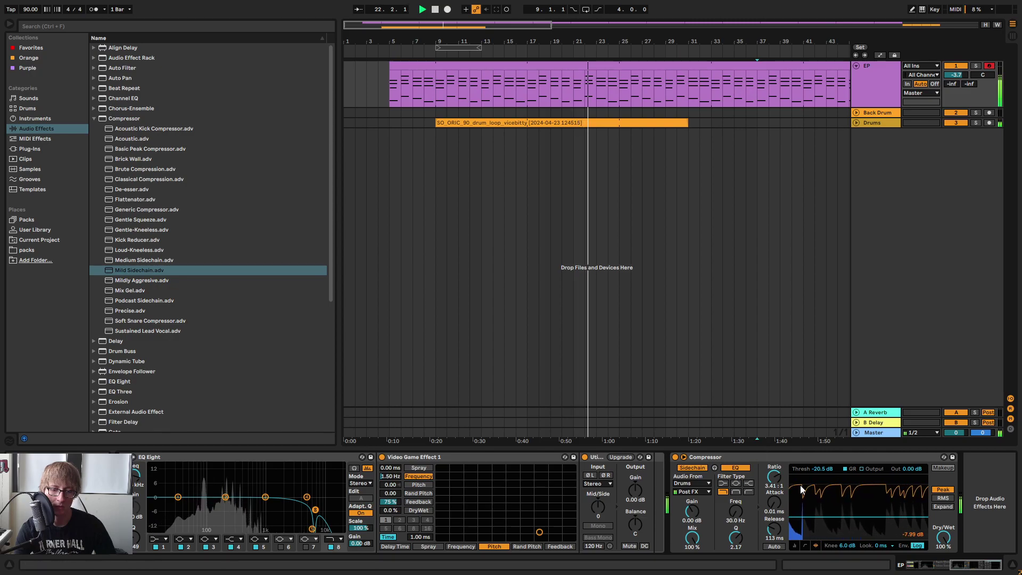
drag(812, 496, 813, 488)
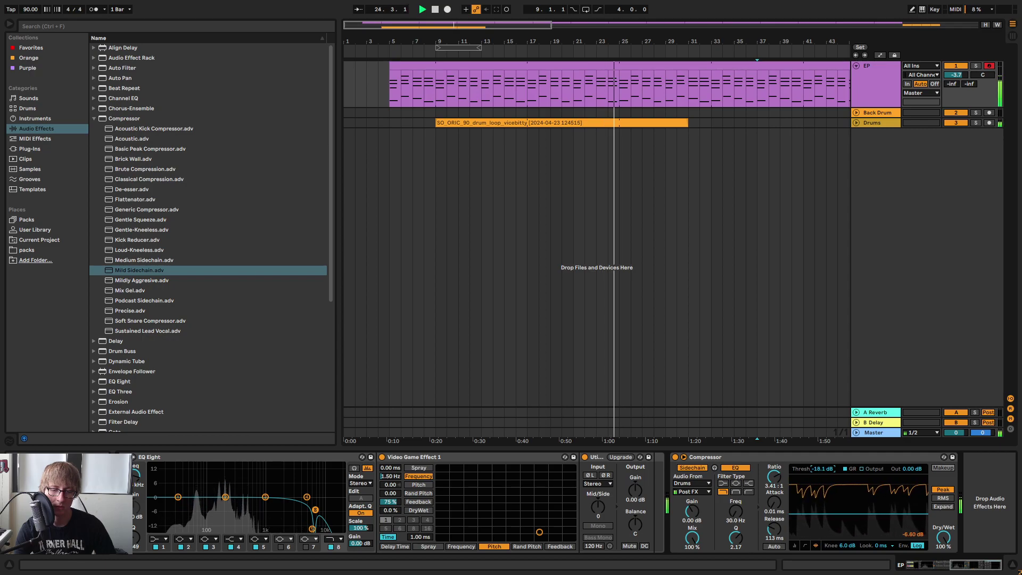
Show the Session mixer to check the EP track's level and look through its device chain.
key(Tab)
drag(380, 393, 380, 390)
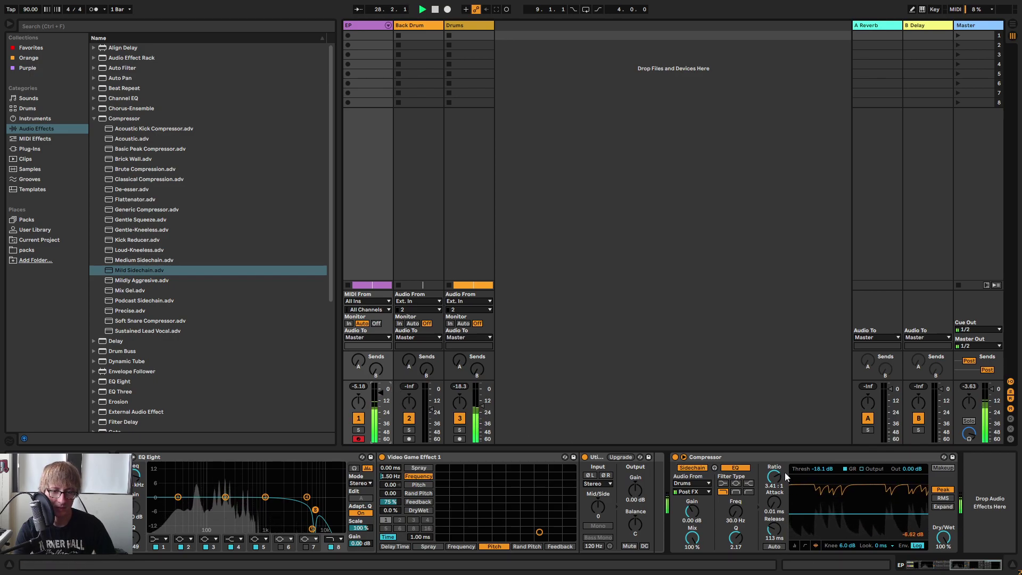
scroll(791, 458, left, 10)
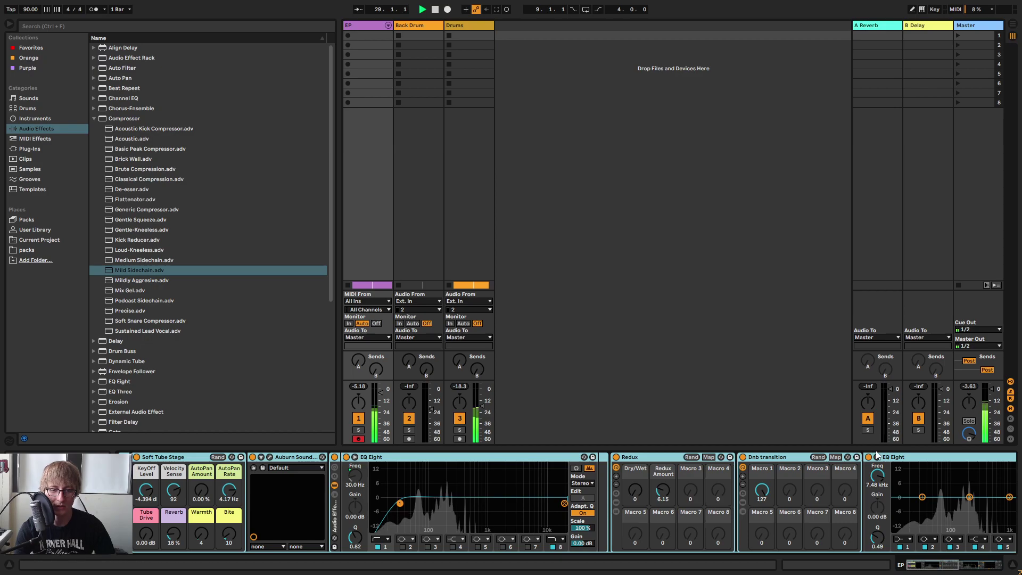
scroll(852, 461, right, 5)
scroll(869, 465, right, 3)
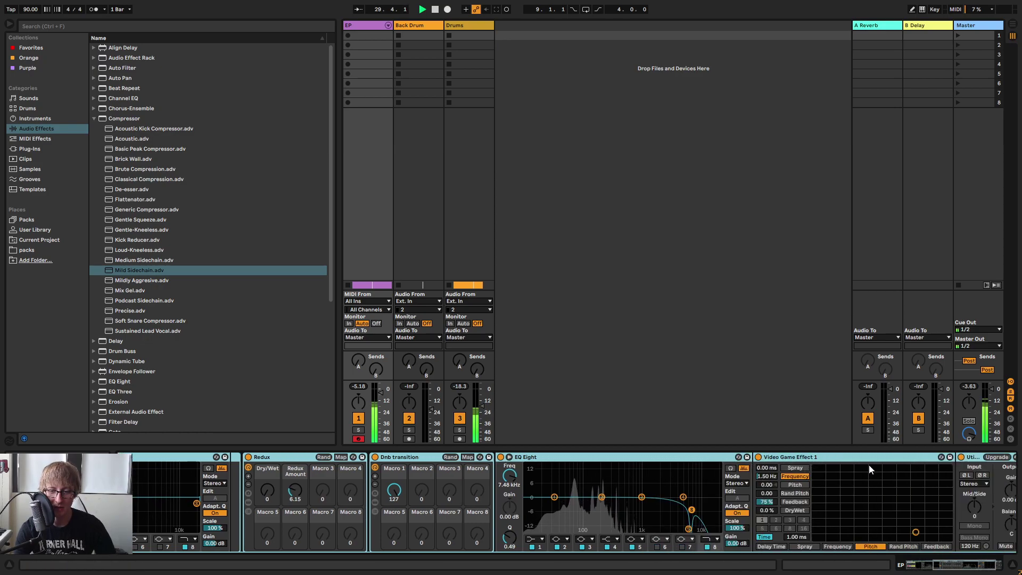
scroll(980, 484, right, 1)
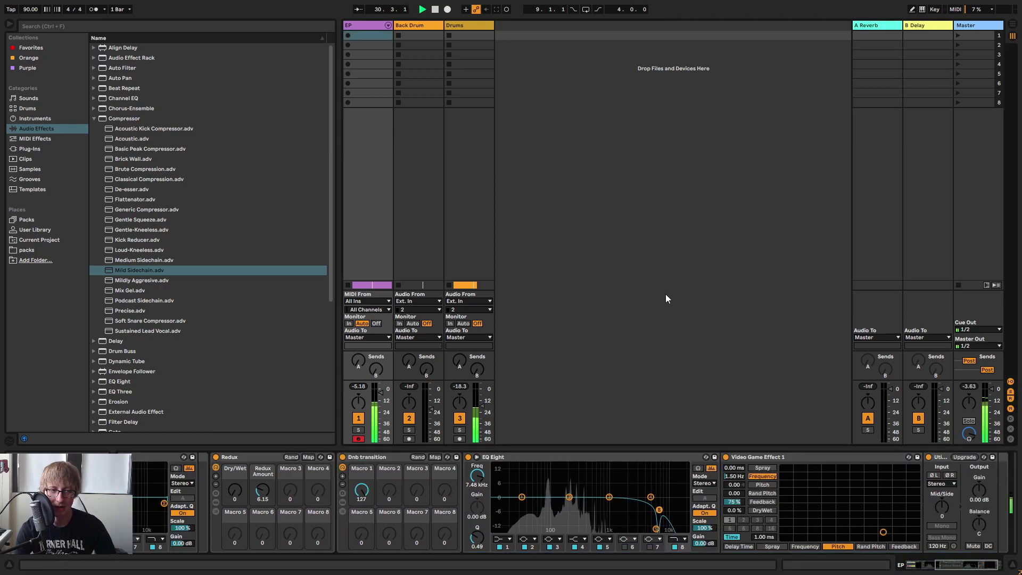
Return to the Arrangement and copy the vicebitty drum loop clip to bar 33 on the Drums track.
key(Tab)
click(681, 316)
click(746, 175)
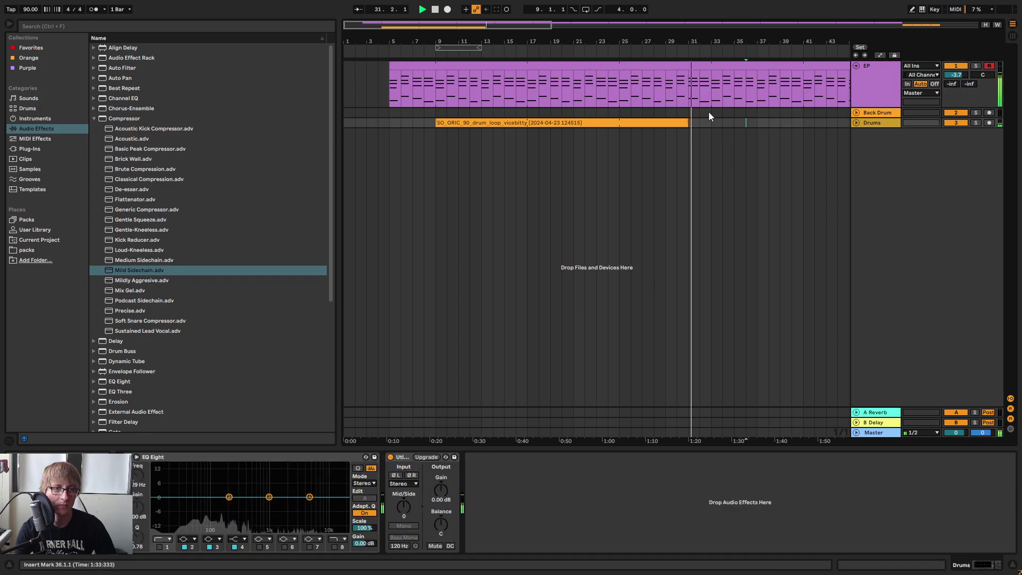
key(shift+Left)
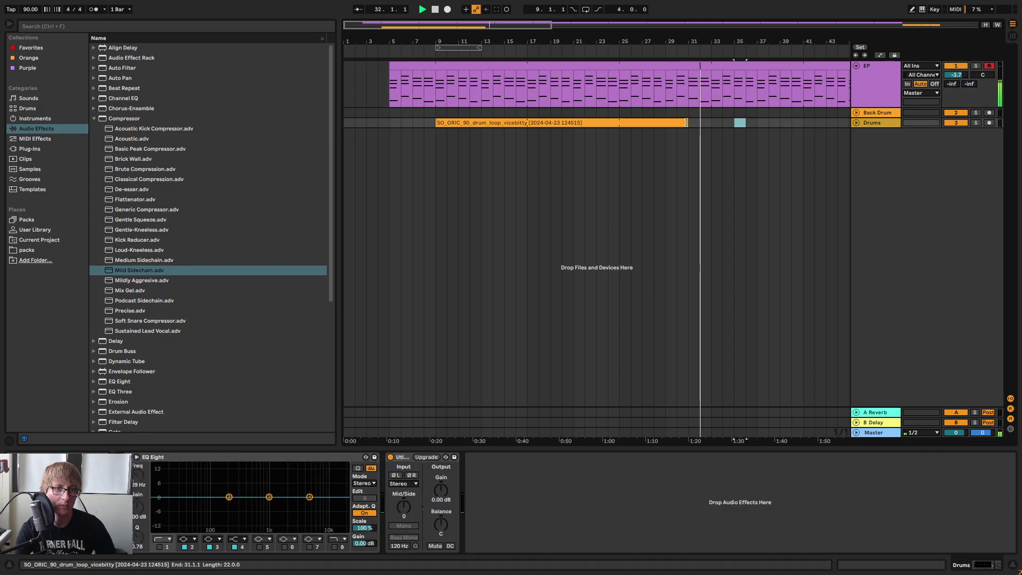
click(711, 123)
key(ctrl+v)
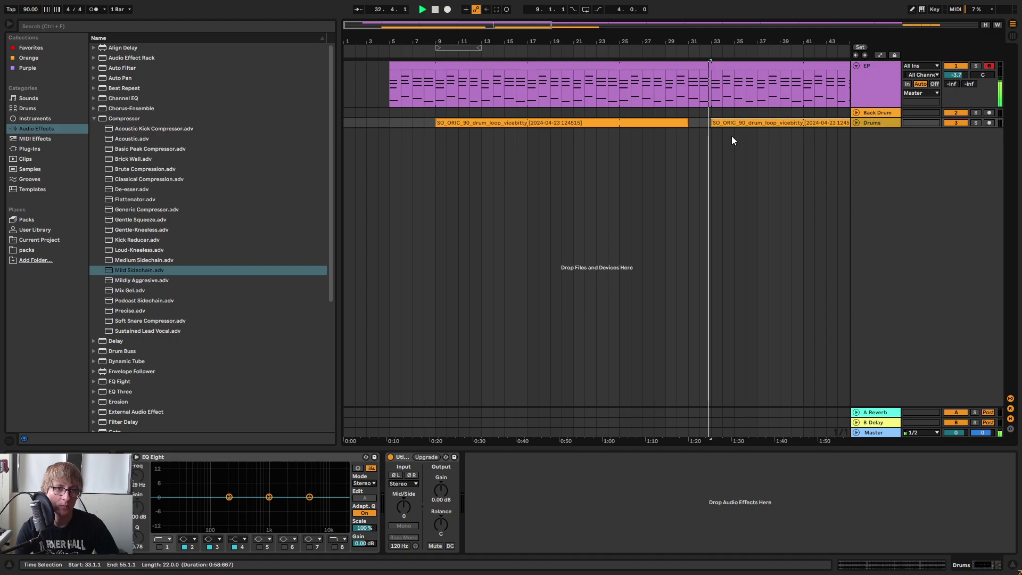
Unfold the Drums track to show the loop's waveform and stop playback.
key(minus)
key(plus)
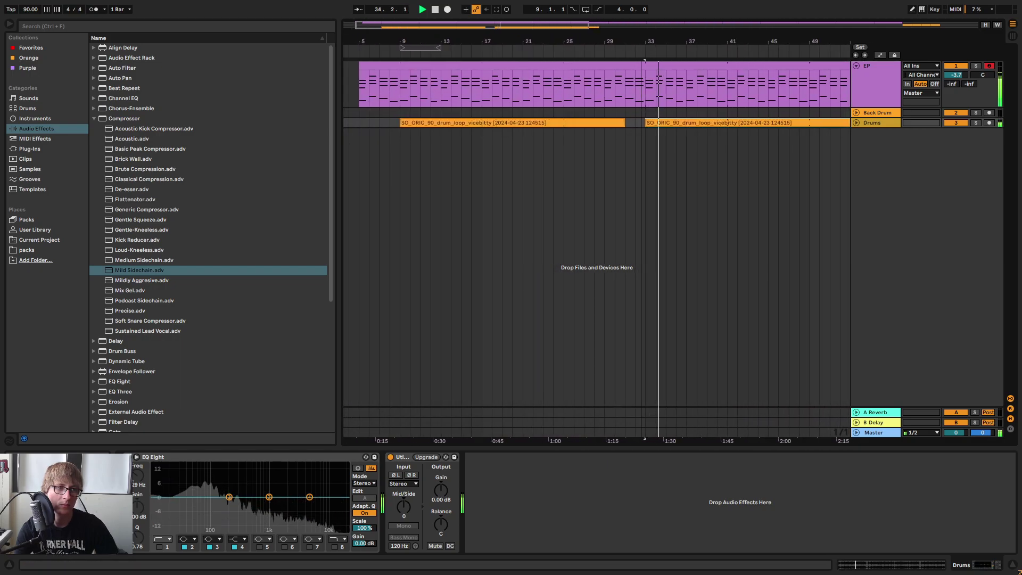
key(plus)
drag(651, 39, 653, 37)
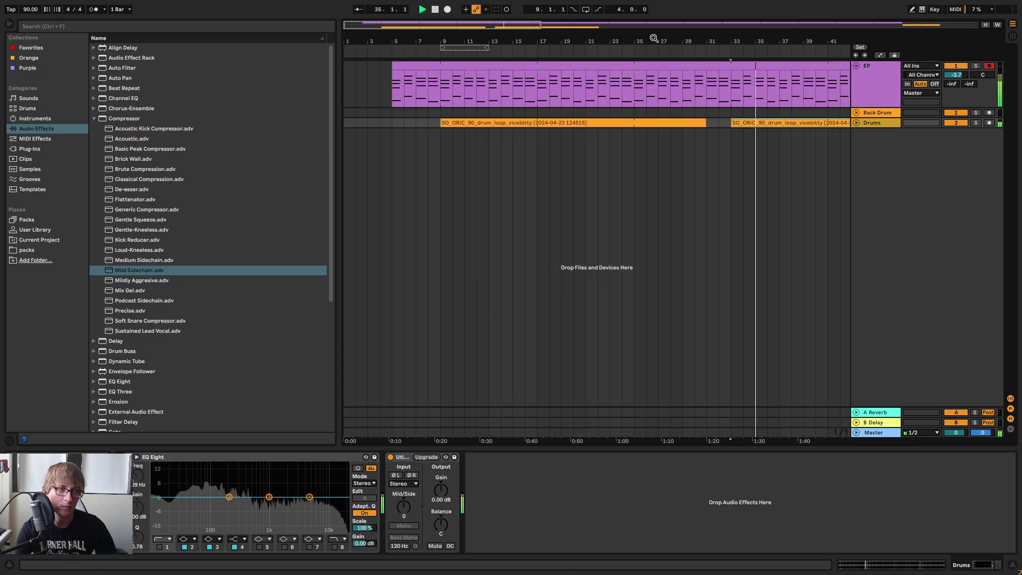
key(plus)
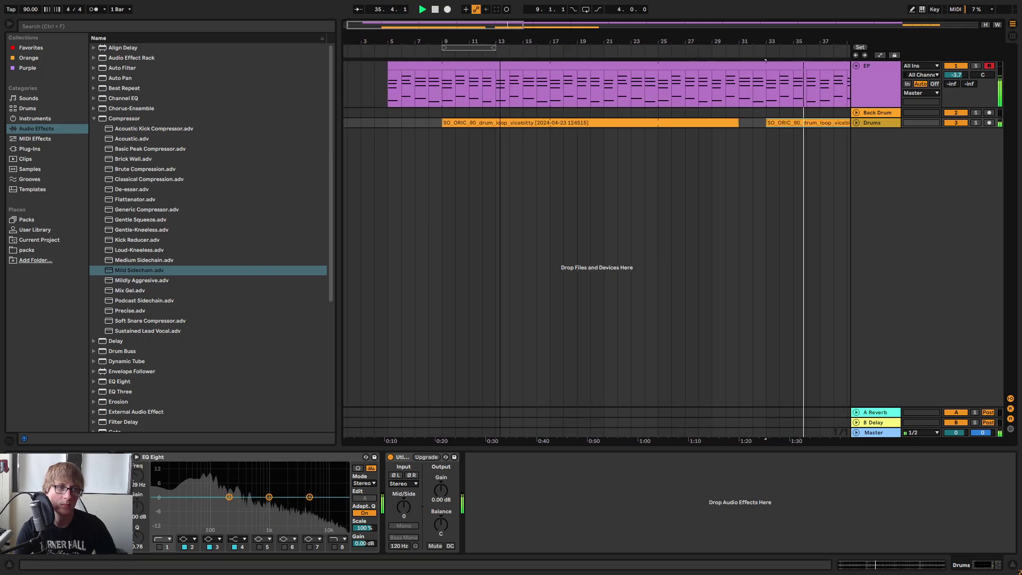
click(856, 122)
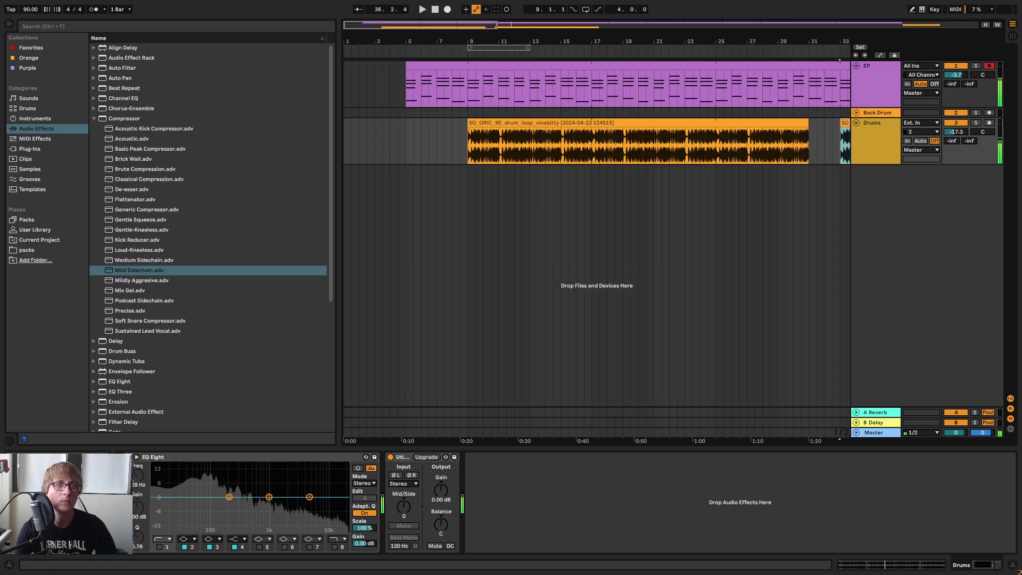
key(space)
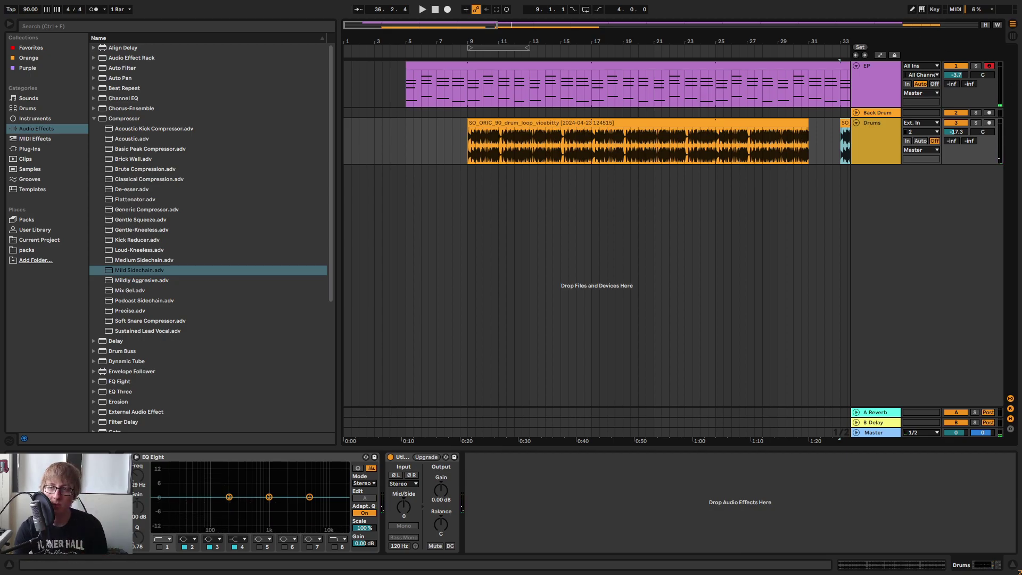
Switch to Splice in the browser and audition the 90 BPM vicebitty, dangler, pusher, kickheavy, complexity and rollinghard loops.
key(alt+Tab)
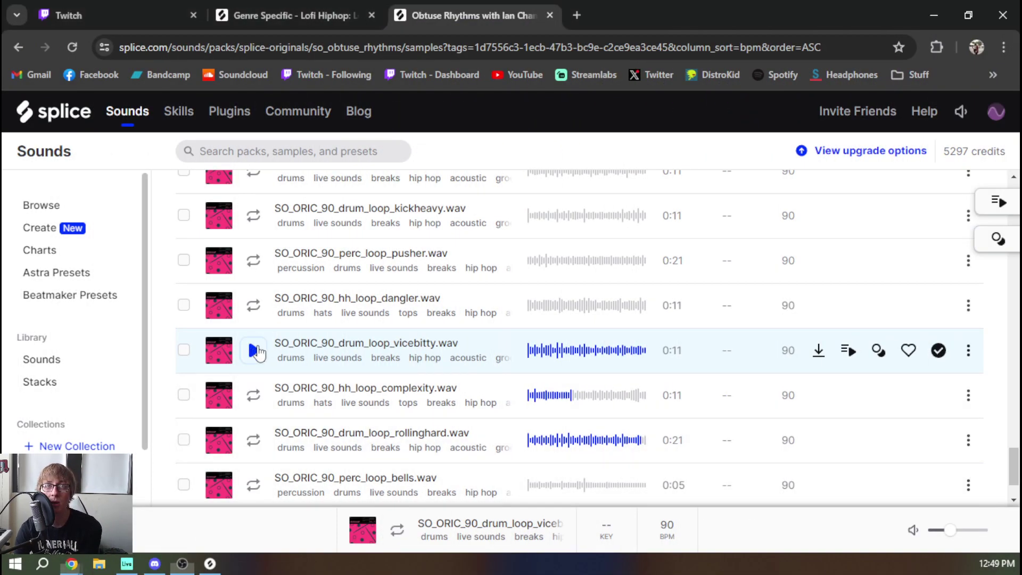
click(255, 346)
click(251, 307)
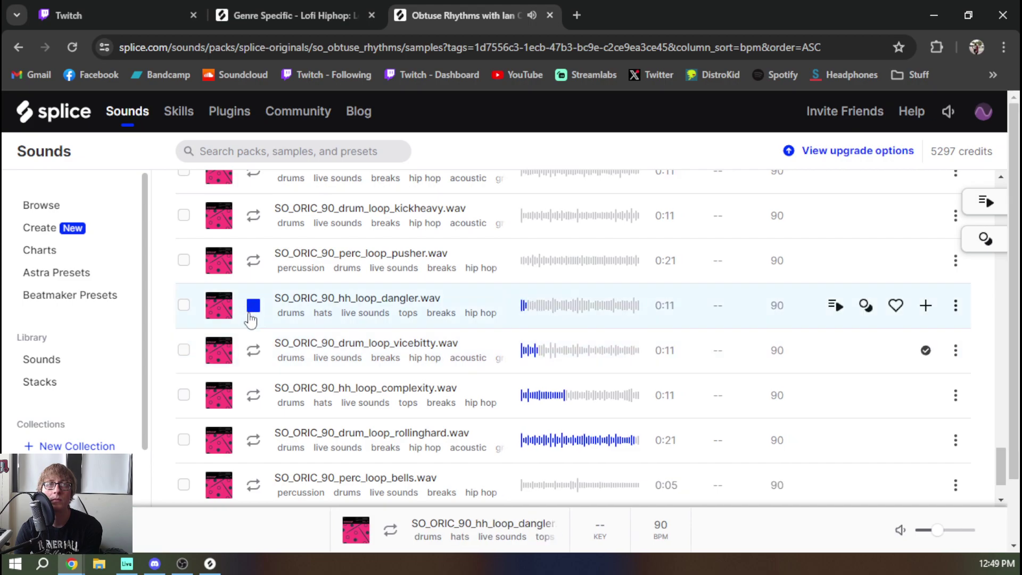
click(253, 260)
click(253, 215)
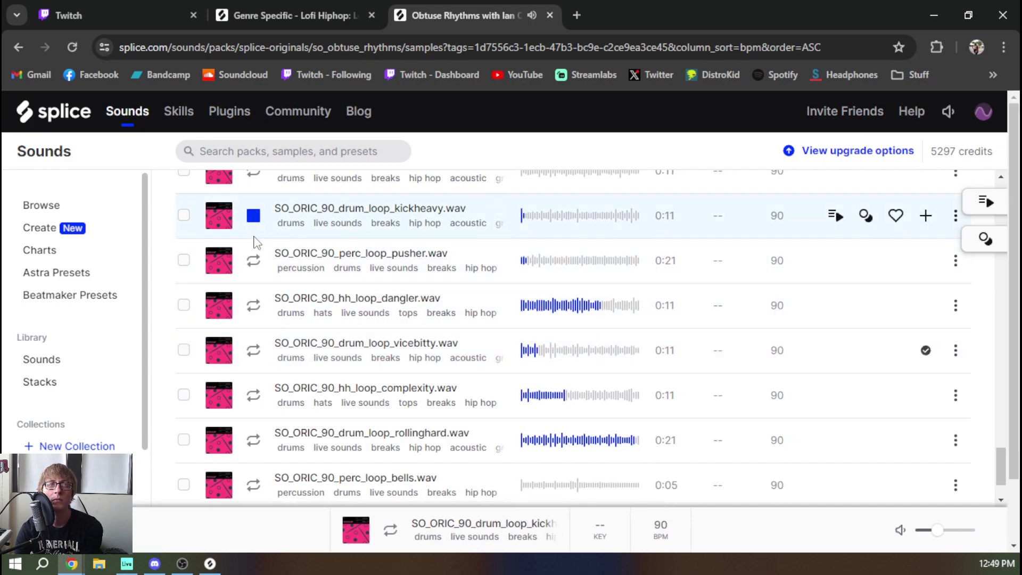
click(254, 351)
click(254, 396)
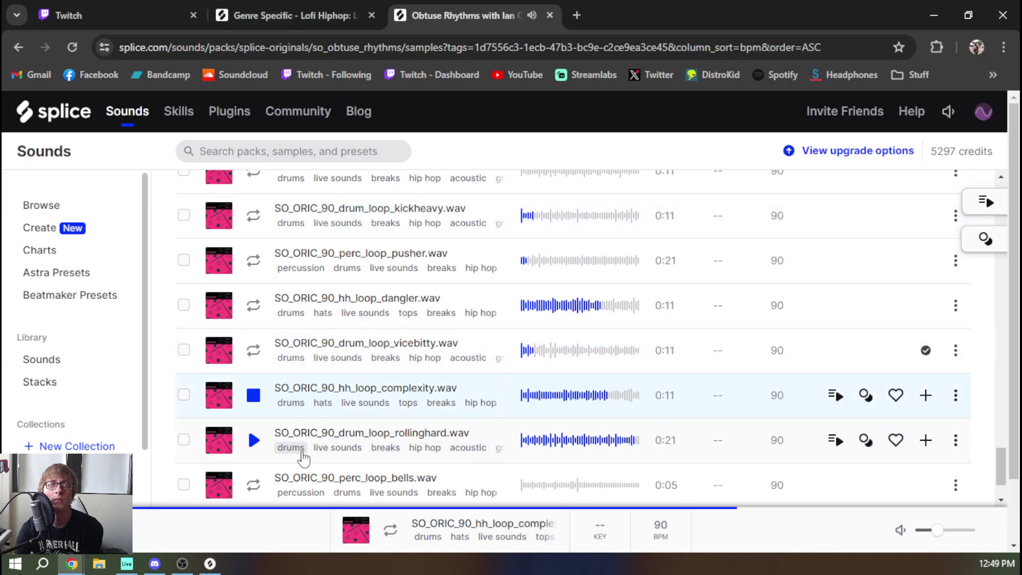
click(254, 440)
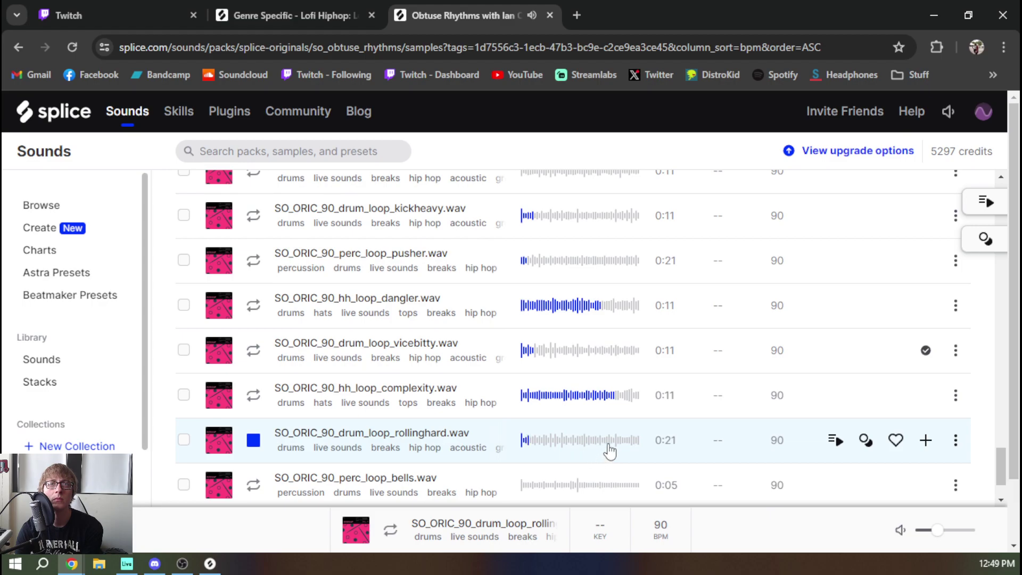
click(603, 357)
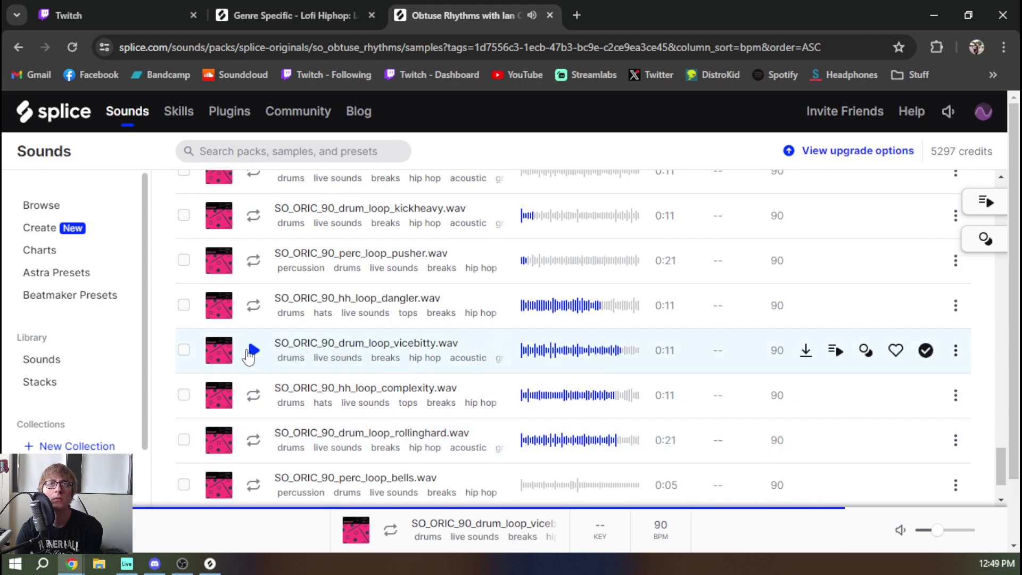
Audition the kickheavy, rimtastic_ride, anvilperc, dillagroove and wonkyhats loops higher up the 90 BPM results.
scroll(250, 341, up, 1)
click(254, 290)
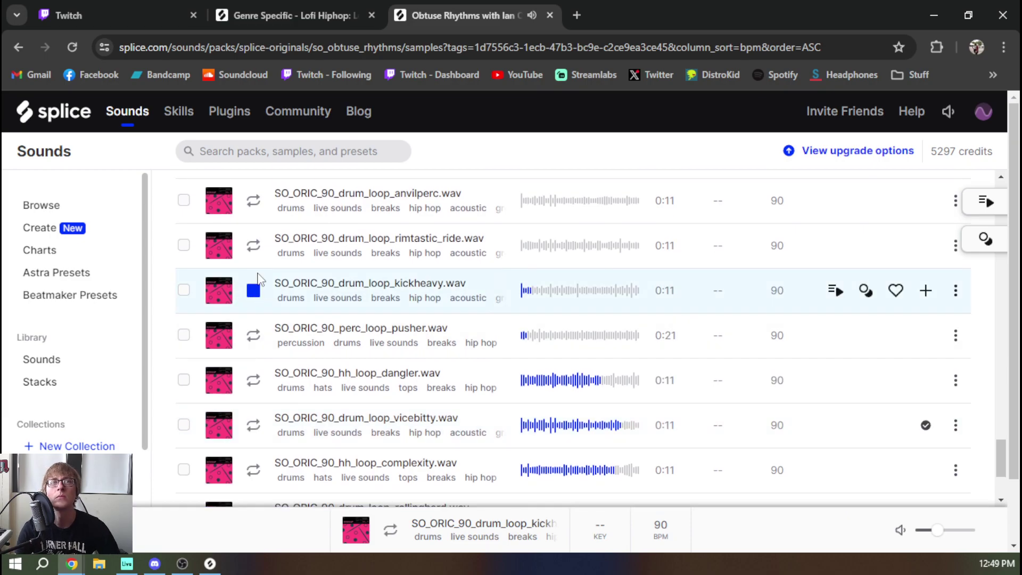
key(Up)
scroll(254, 287, up, 1)
click(255, 287)
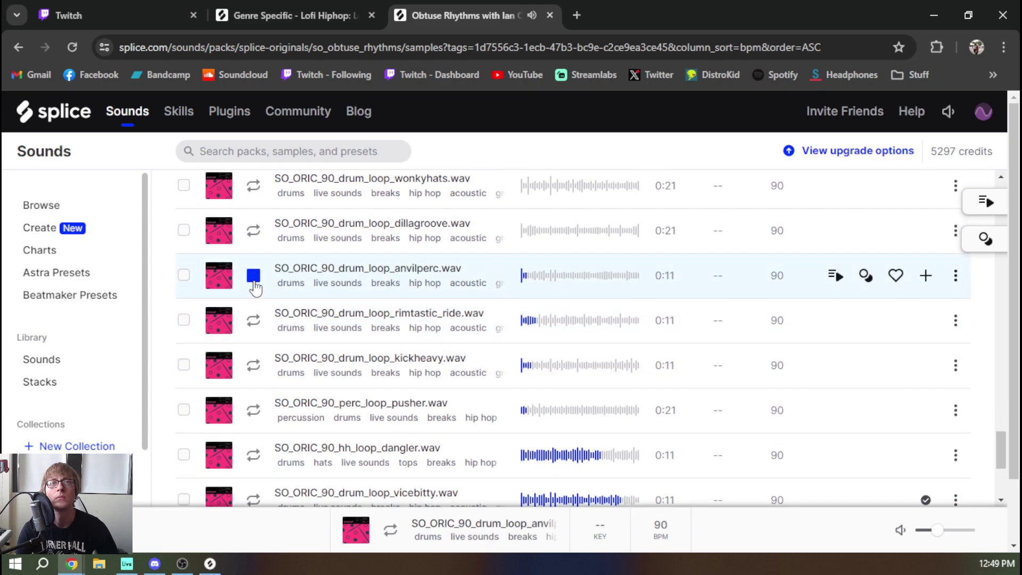
key(Up)
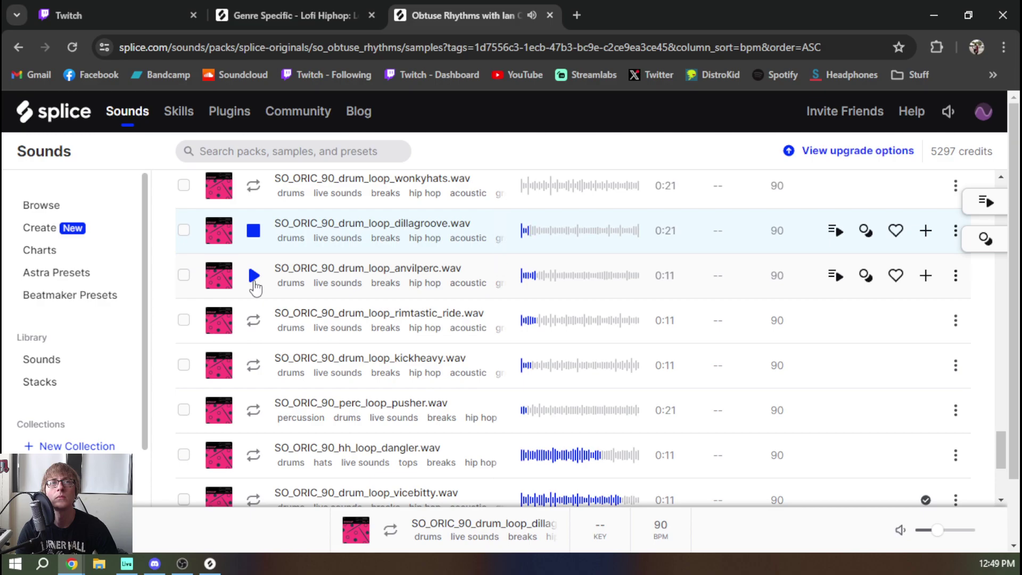
key(Up)
scroll(472, 295, up, 3)
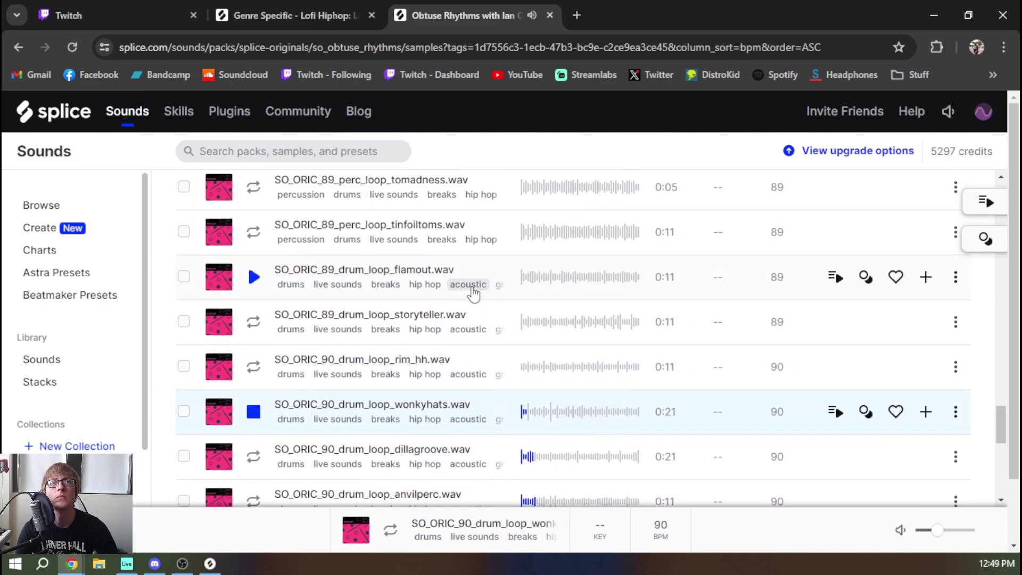
key(Up)
Preview perc_loop_bells, continue to page 2 of the results and audition the lurk, tommyguns and boomtape loops.
scroll(474, 294, down, 7)
key(Down)
key(Down)
key(Down)
key(Down)
key(Down)
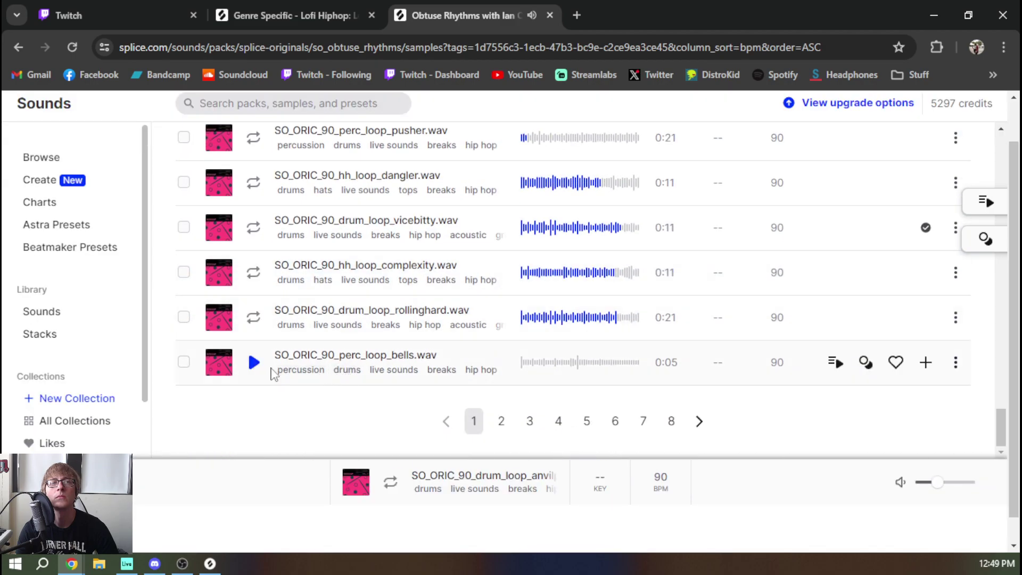
key(Down)
scroll(414, 322, down, 8)
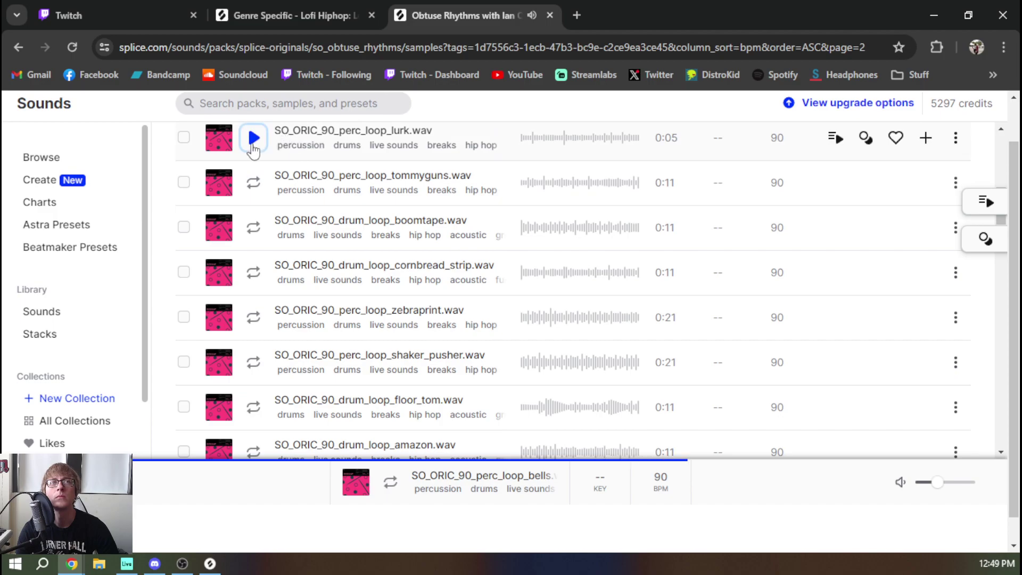
key(Down)
key(Down)
key(Down)
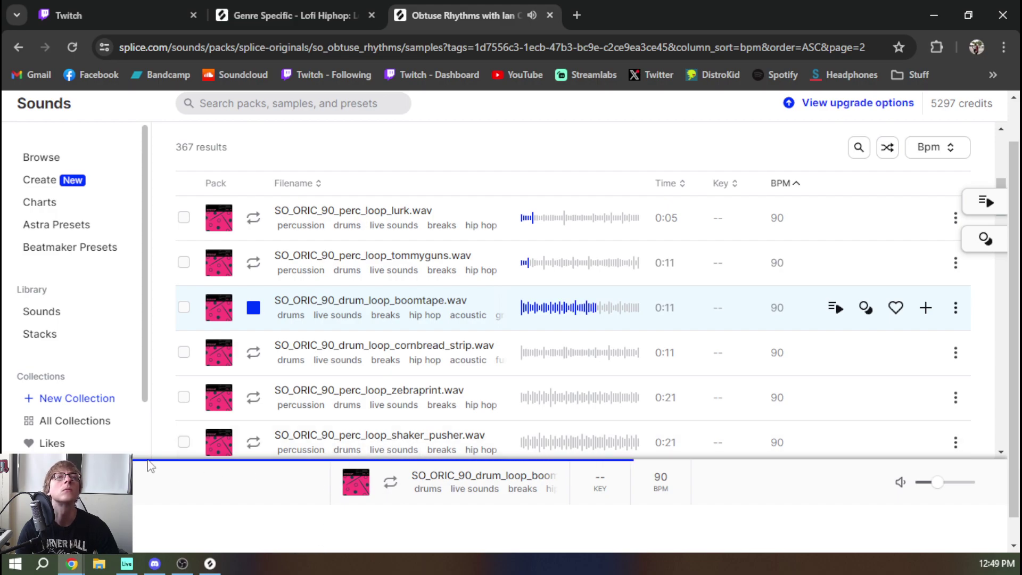
Look through the second results page and compare SO_ORIC_90_drum_loop_cornbread_strip.wav with SO_ORIC_90_drum_loop_boomtape.wav by ear.
scroll(281, 393, up, 7)
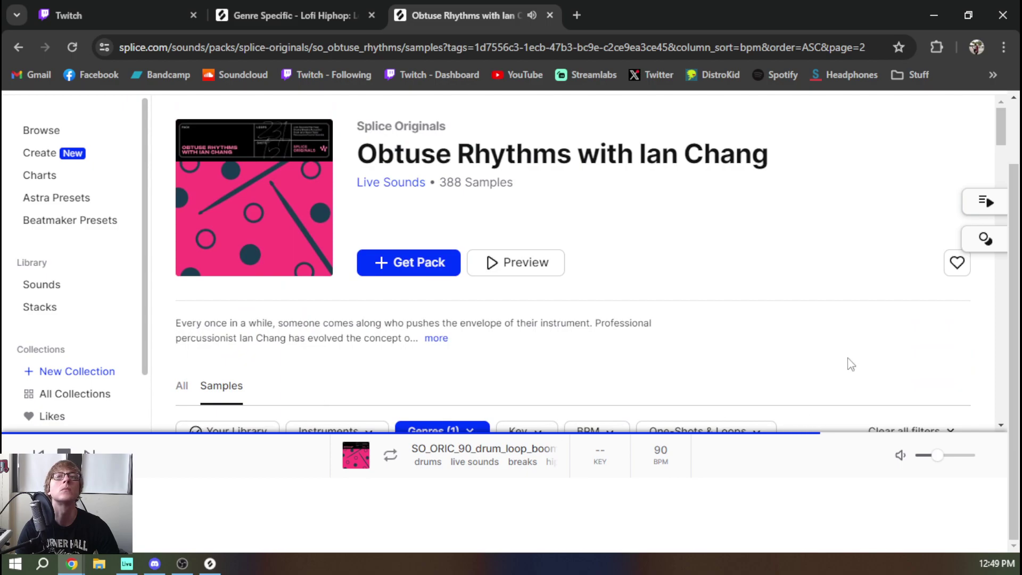
scroll(846, 360, down, 5)
scroll(918, 175, up, 2)
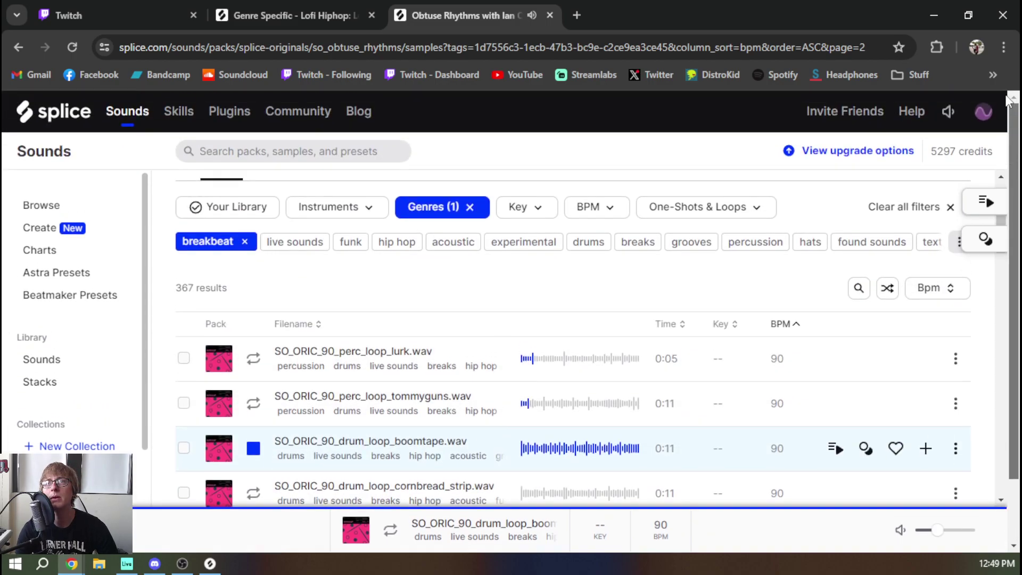
scroll(525, 239, down, 7)
scroll(346, 287, up, 5)
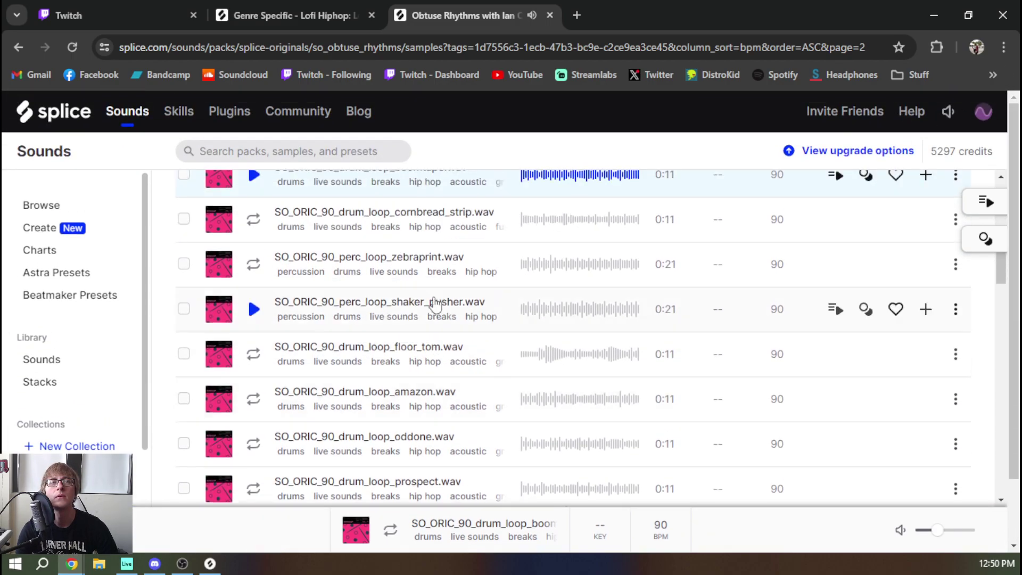
click(258, 345)
click(254, 345)
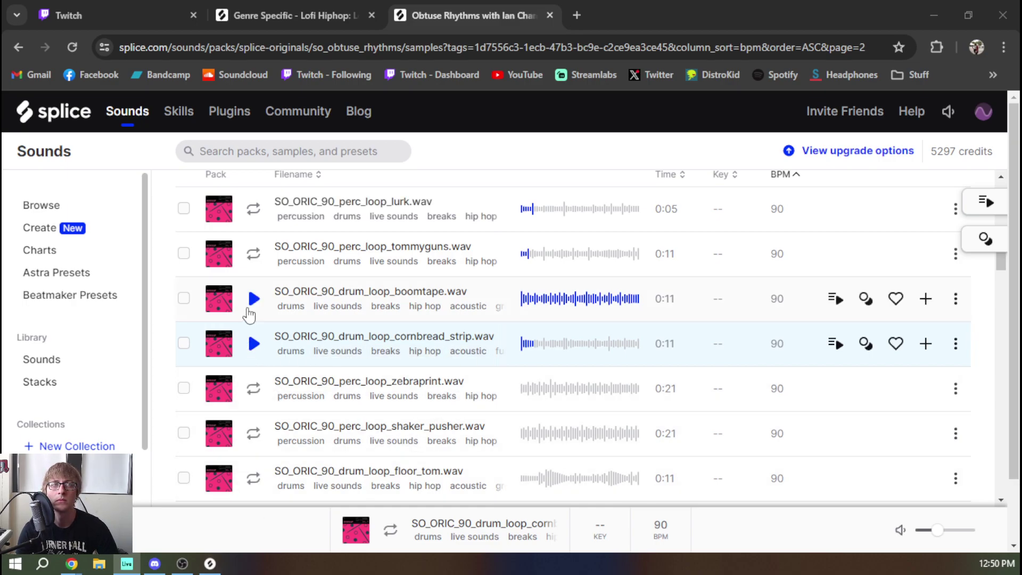
click(253, 298)
click(254, 345)
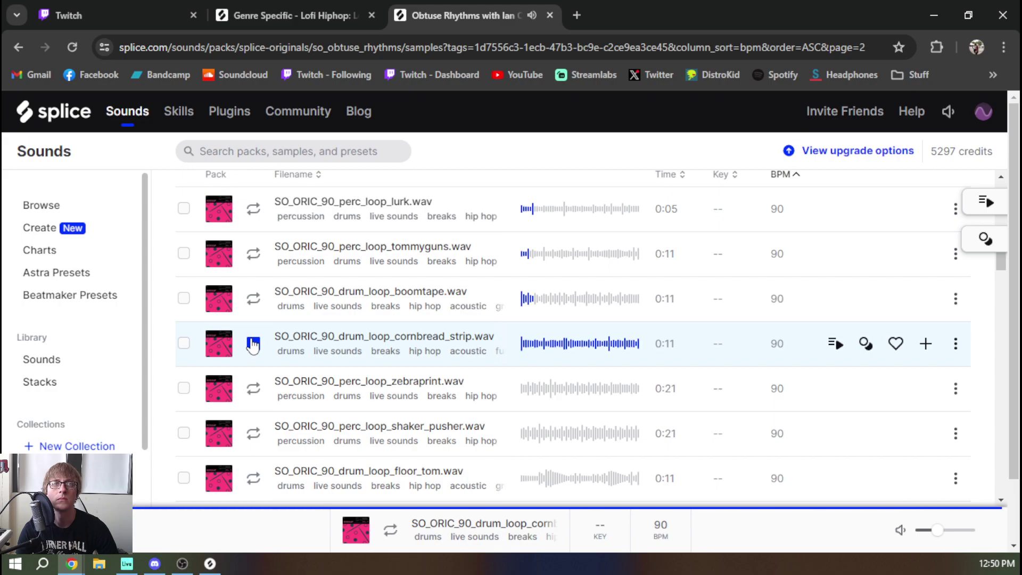
key(alt+Tab)
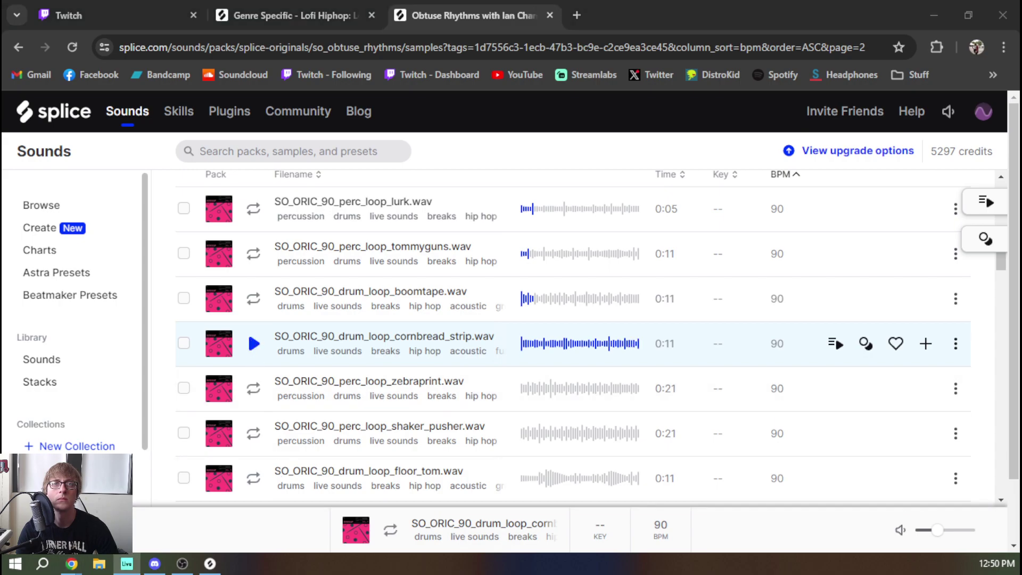
Audition cornbread_strip once more, add SO_ORIC_90_drum_loop_cornbread_strip.wav to the Splice library and replay boomtape.
click(590, 349)
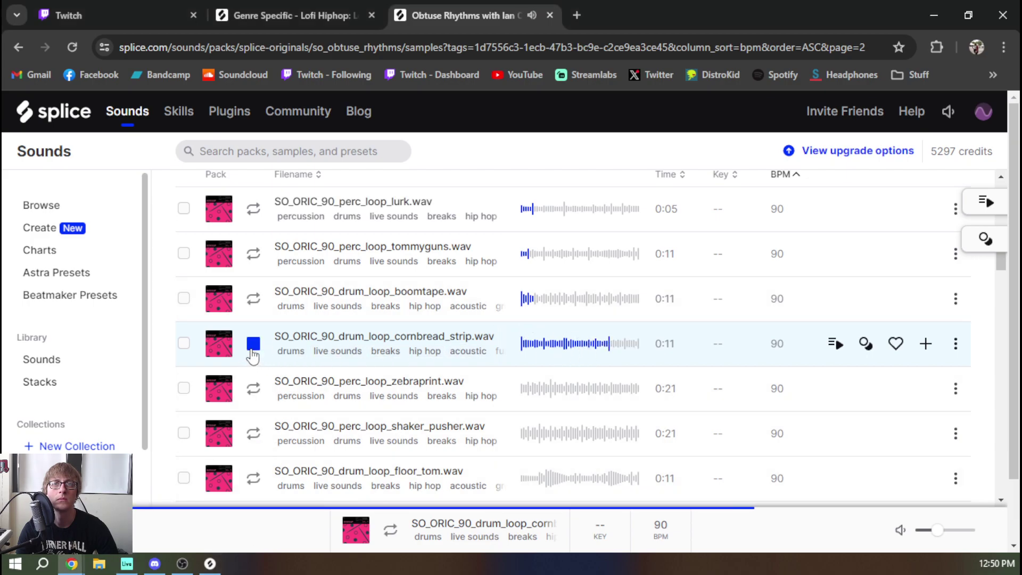
click(256, 394)
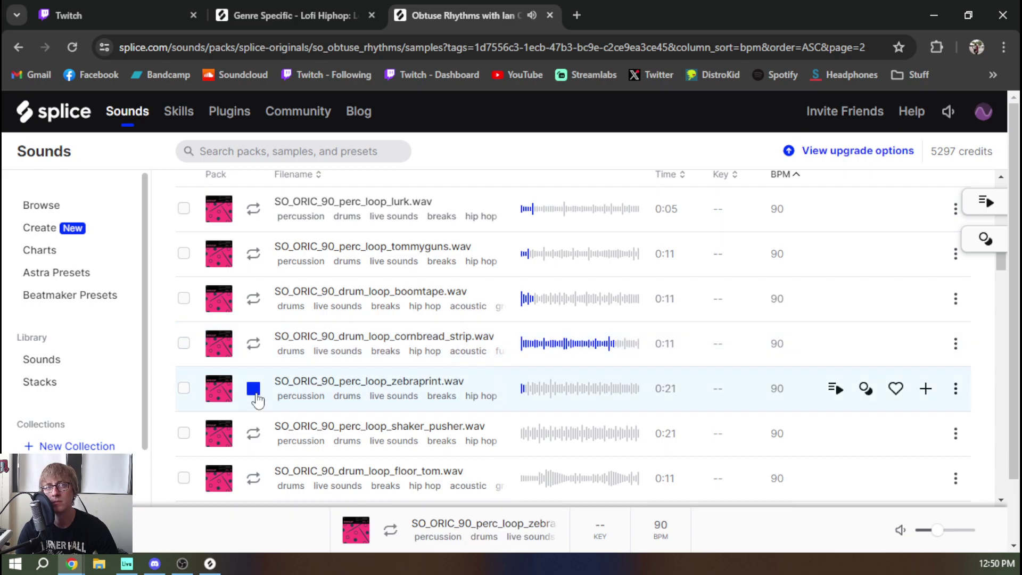
click(926, 343)
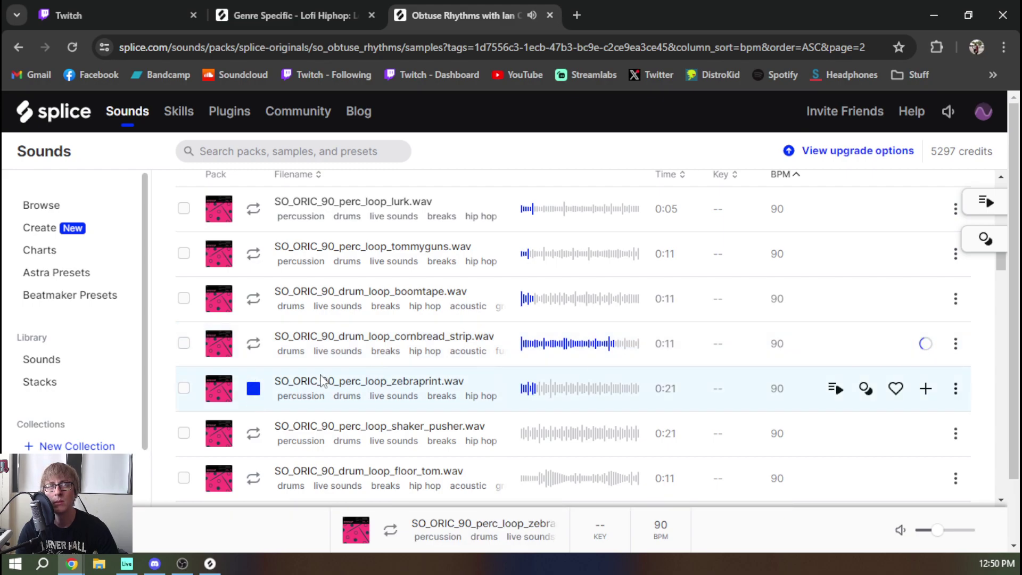
click(251, 299)
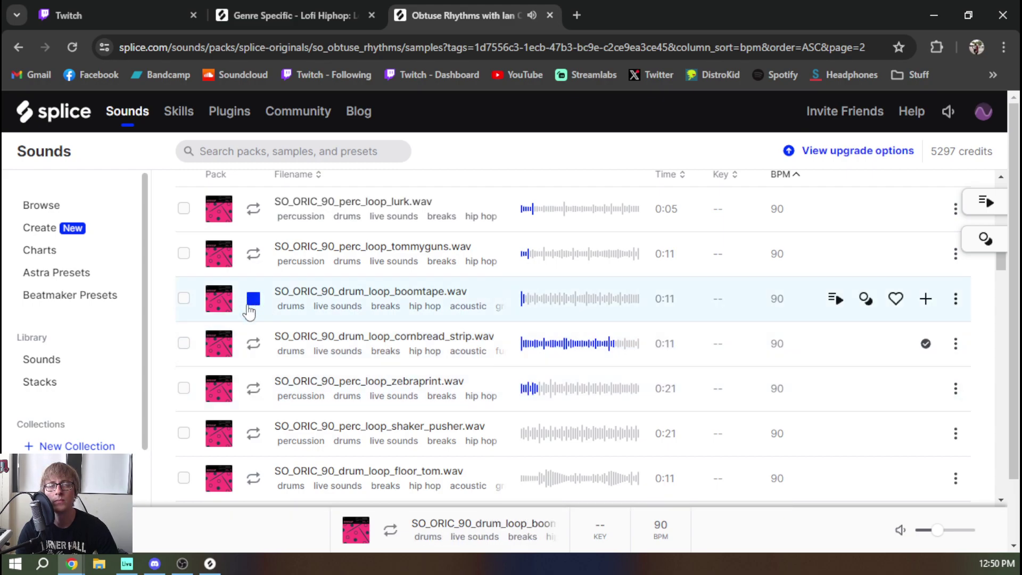
Audition the shaker_pusher, floor_tom, amazon and oddone loops further down the second results page.
click(254, 429)
scroll(260, 413, down, 2)
click(253, 404)
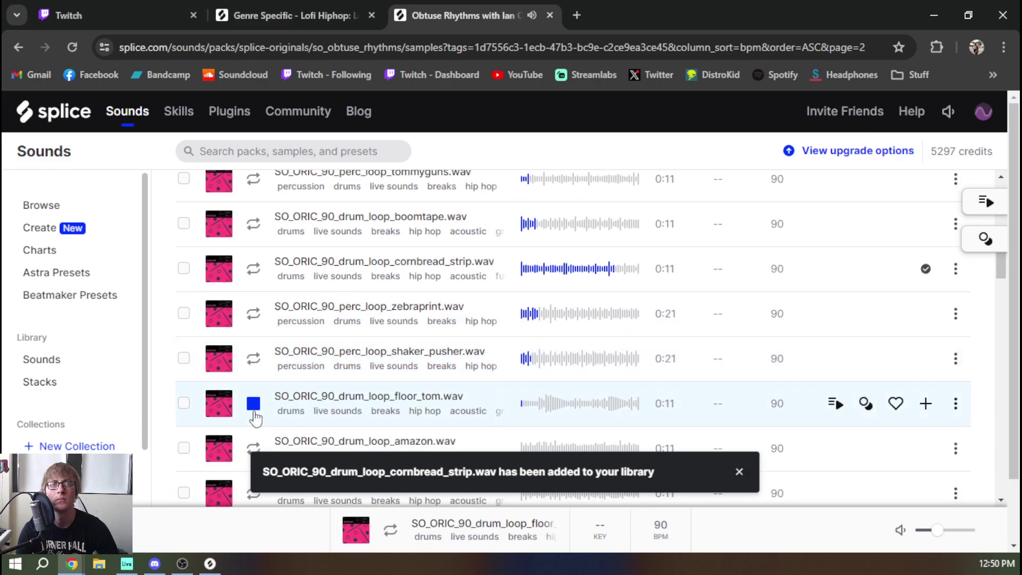
scroll(254, 418, down, 2)
click(257, 373)
scroll(260, 371, down, 2)
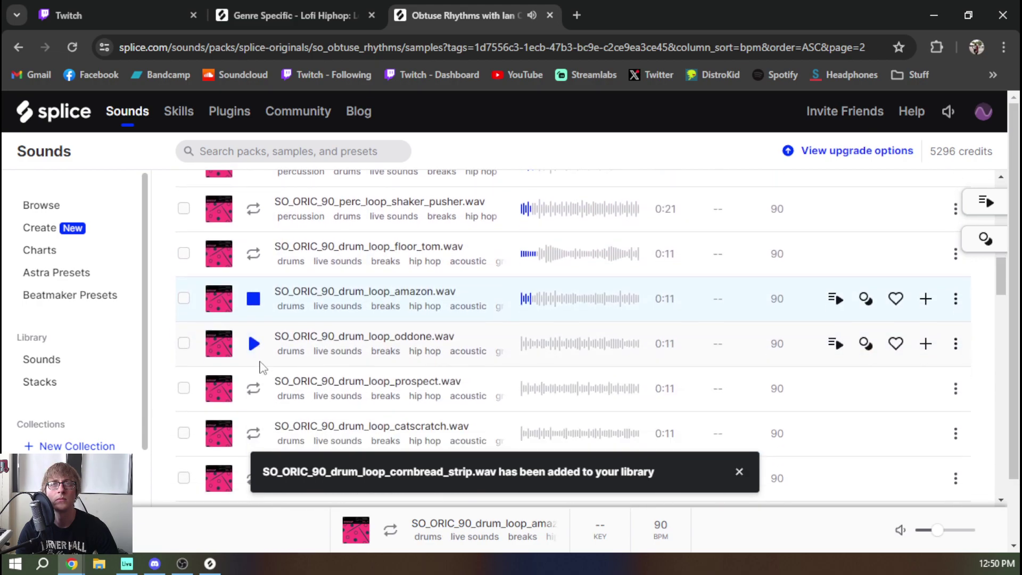
click(259, 343)
scroll(258, 351, down, 2)
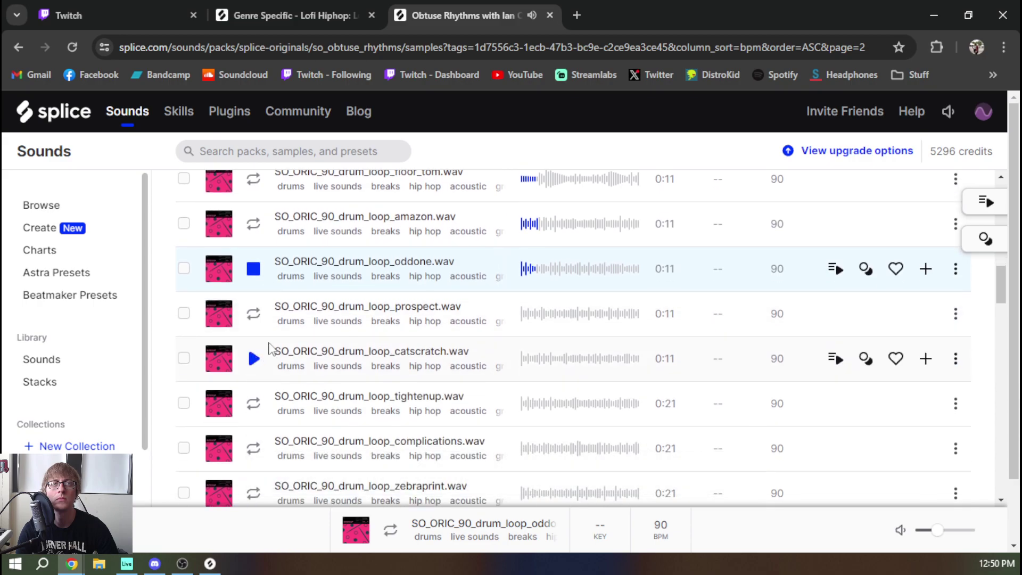
Audition SO_ORIC_90_drum_loop_prospect.wav, add it to the Splice library and replay it.
click(255, 315)
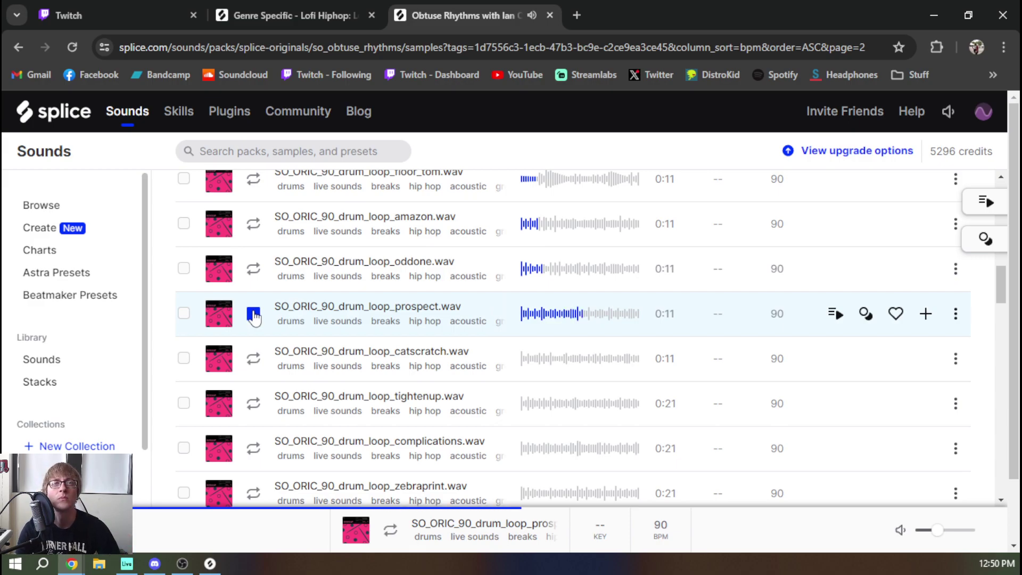
click(254, 315)
key(alt+Tab)
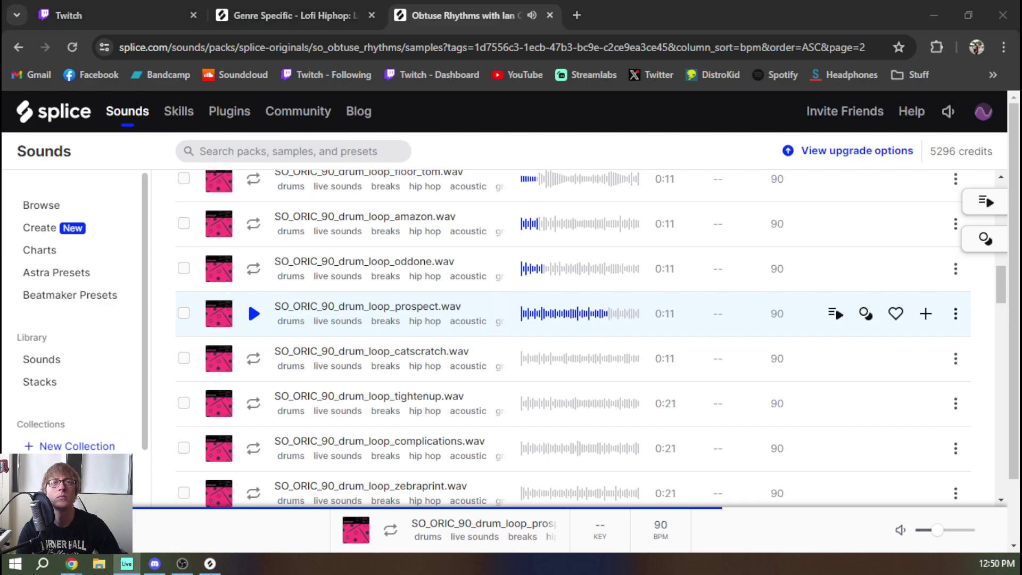
click(926, 314)
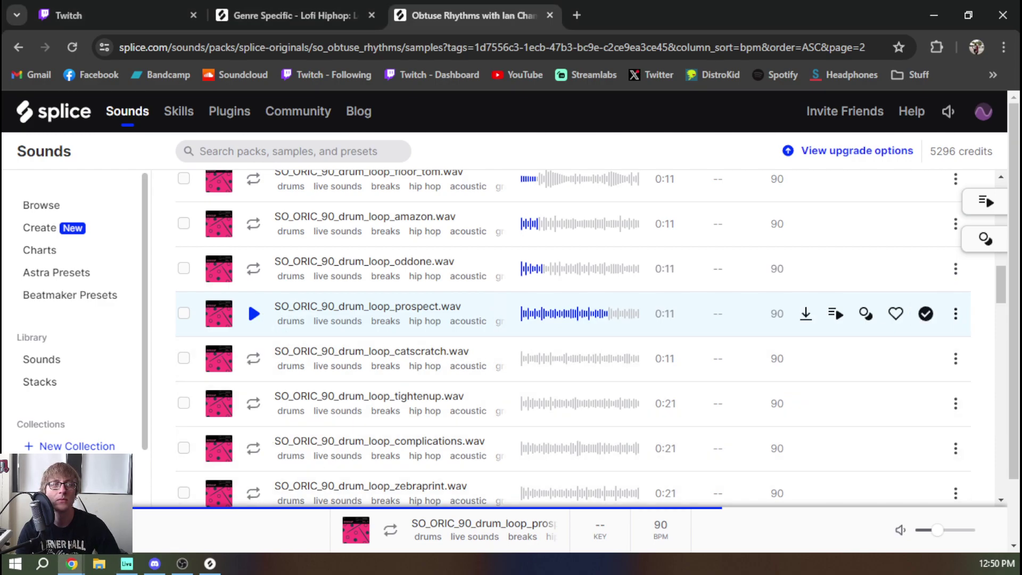
click(254, 316)
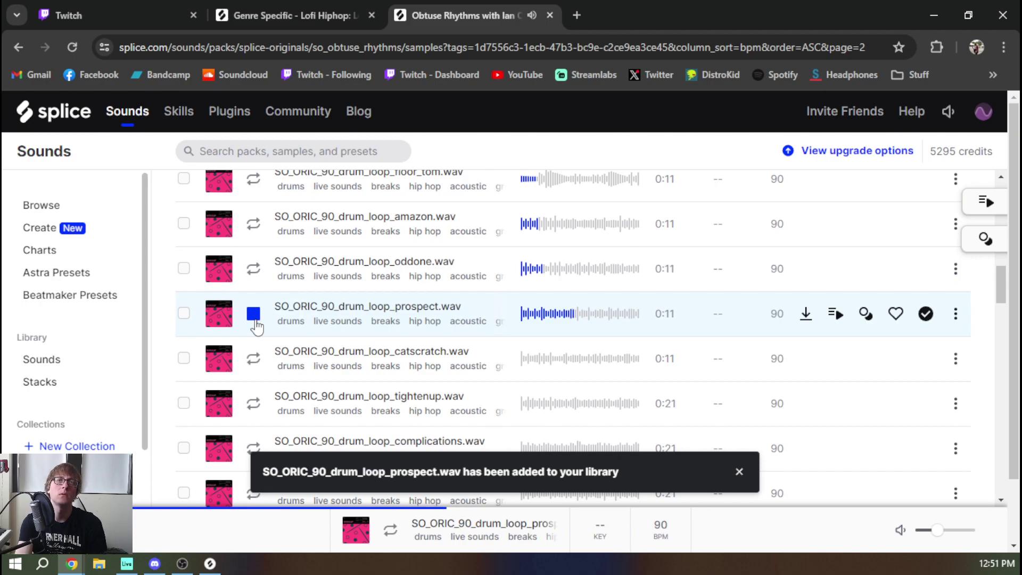
Preview the catscratch, tightenup, complications, zebraprint and krakow drum loops in the 90 BPM results.
click(254, 360)
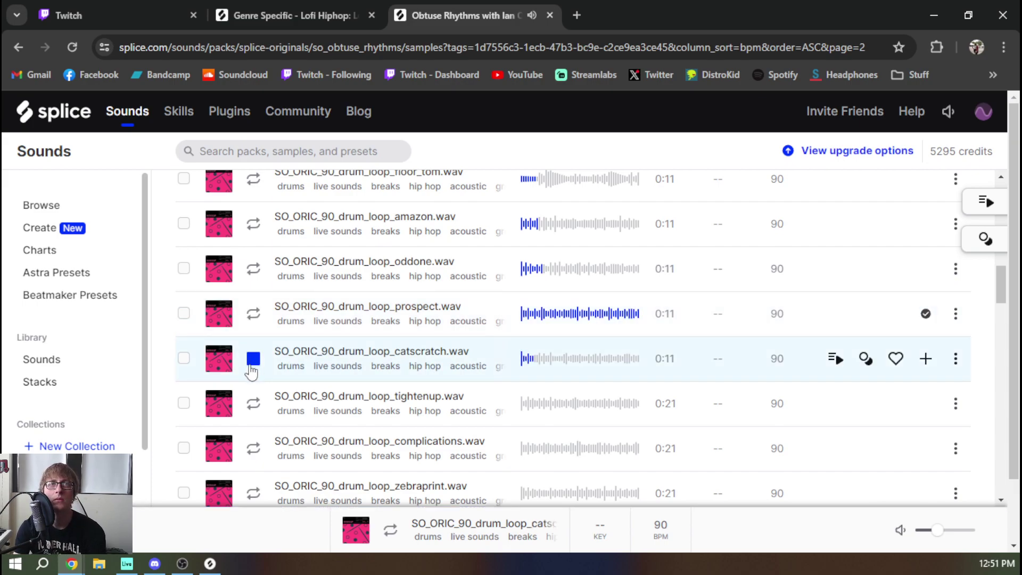
click(252, 408)
scroll(252, 409, down, 3)
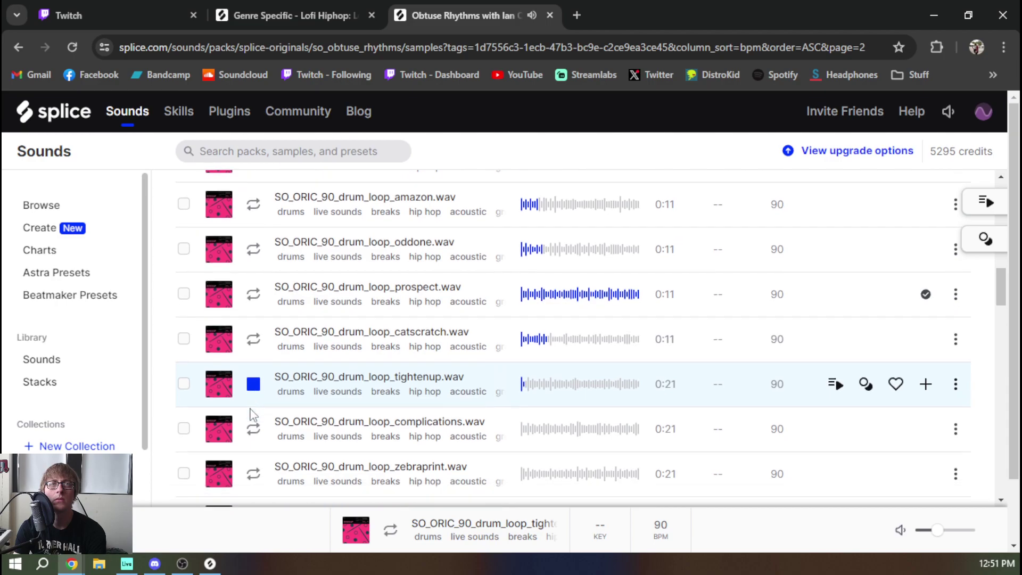
click(254, 299)
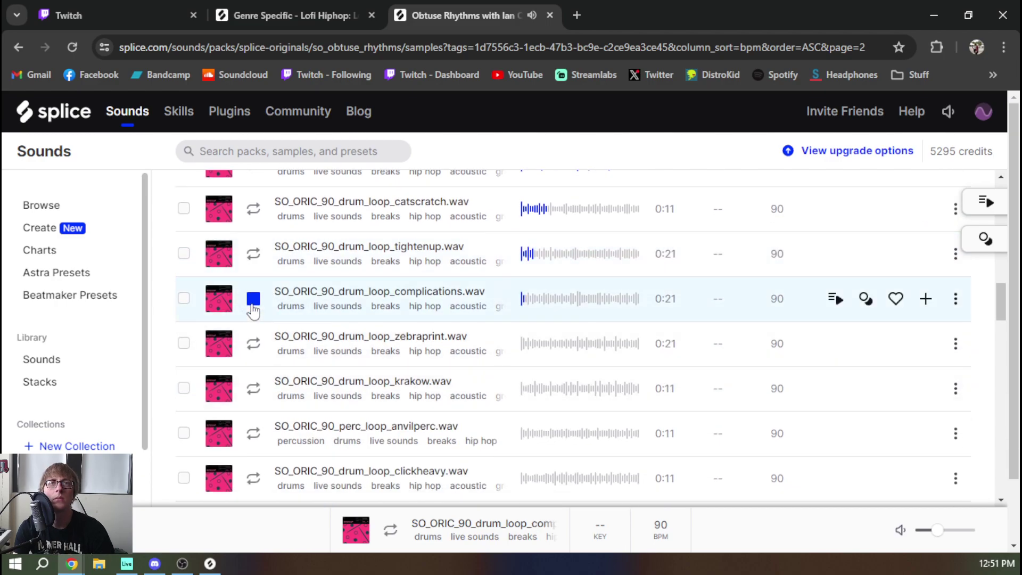
key(Down)
key(Down)
scroll(261, 322, down, 5)
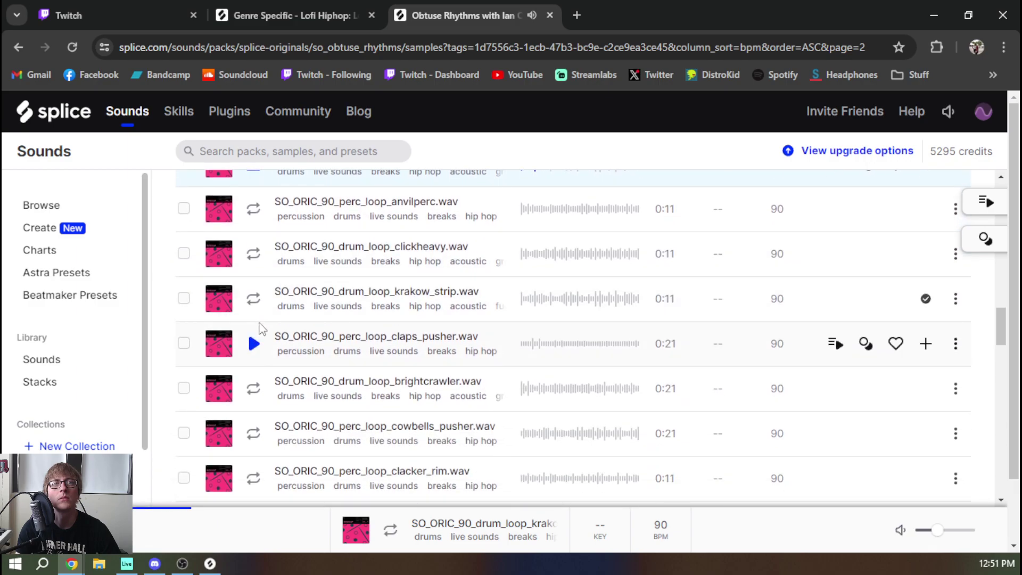
scroll(261, 327, up, 2)
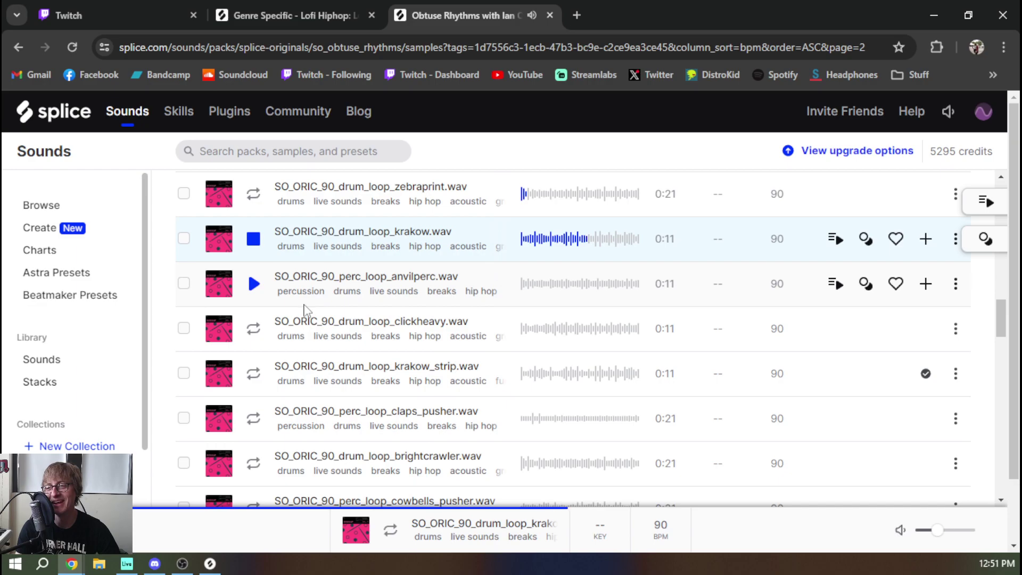
Listen to the anvilperc, clickheavy, krakow_strip and claps_pusher loops below the krakow drum loop.
key(Down)
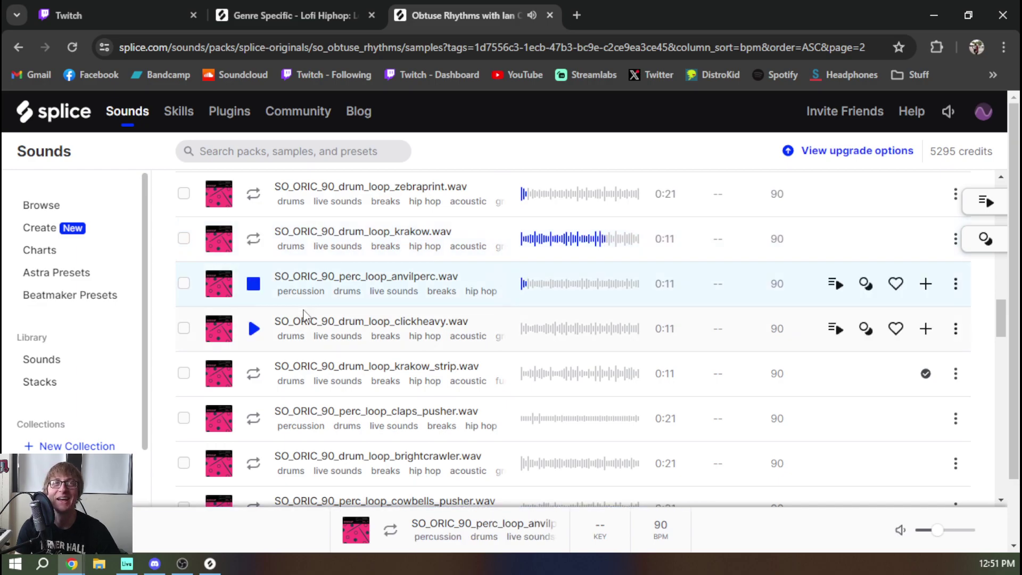
key(Down)
key(Down)
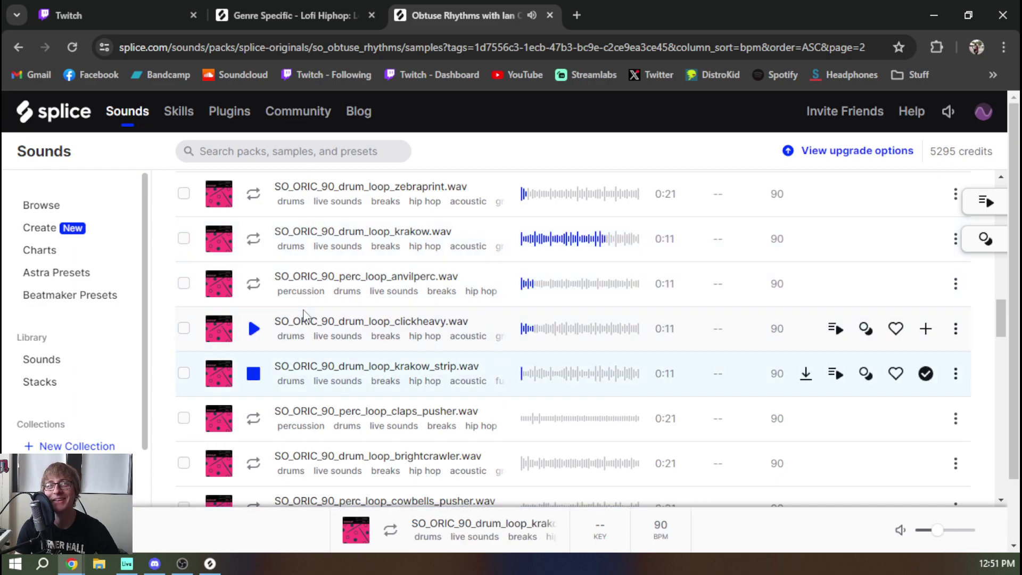
scroll(304, 316, down, 1)
key(Down)
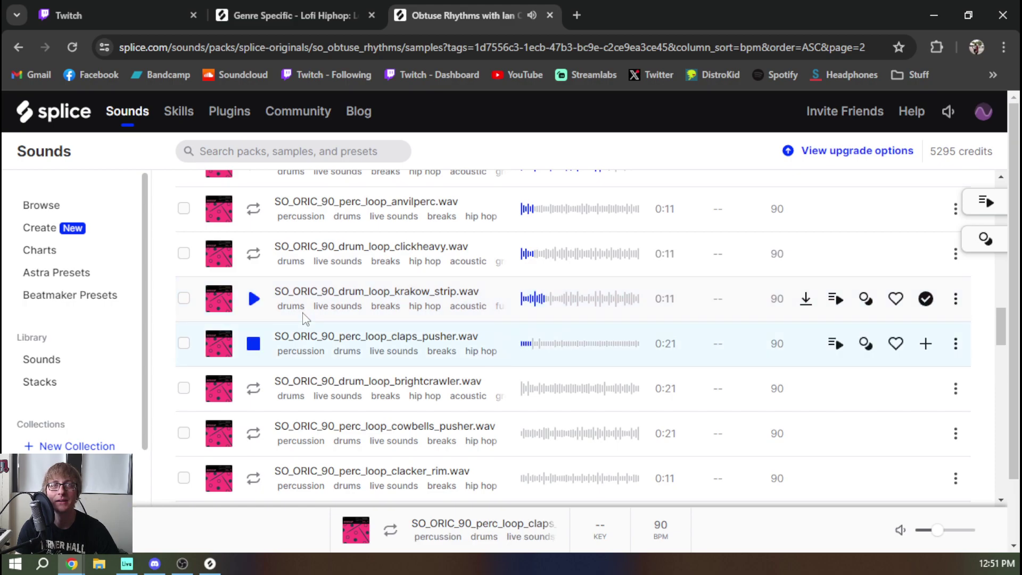
Audition the brightcrawler, cowbells_pusher, clacker_rim, bestfriends and smanger loops one after another.
key(Down)
scroll(305, 319, down, 2)
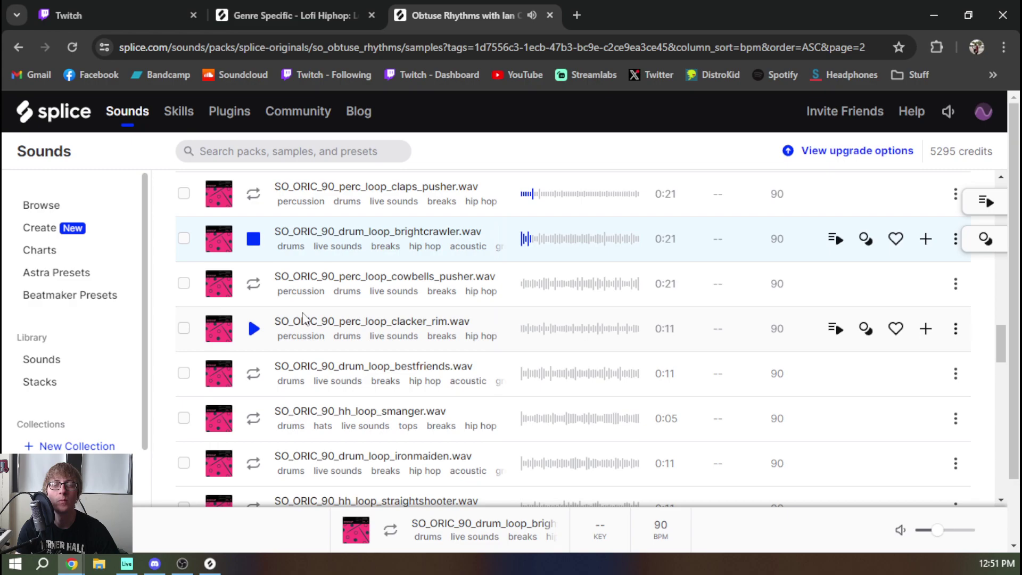
key(Down)
key(Down)
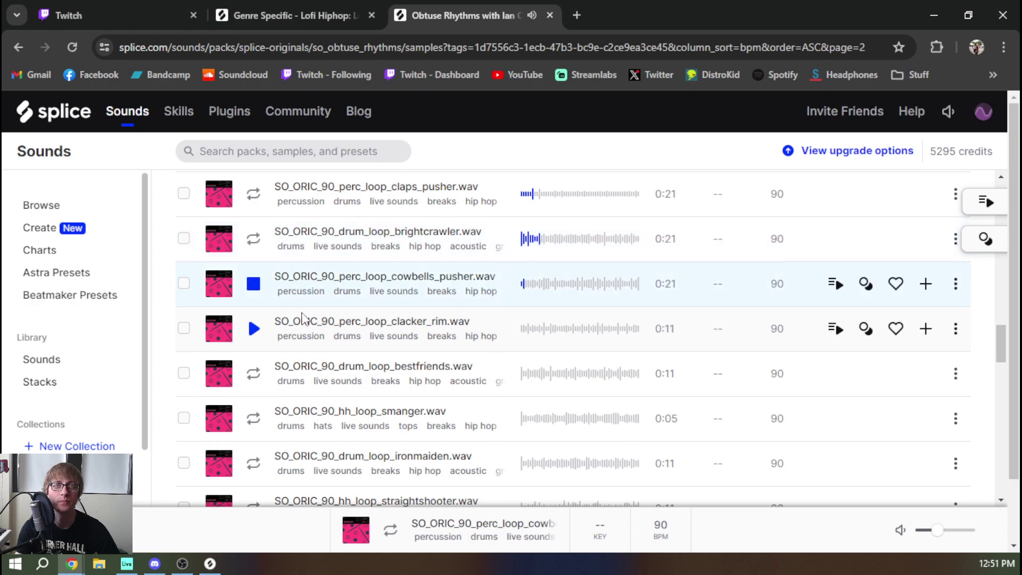
key(Down)
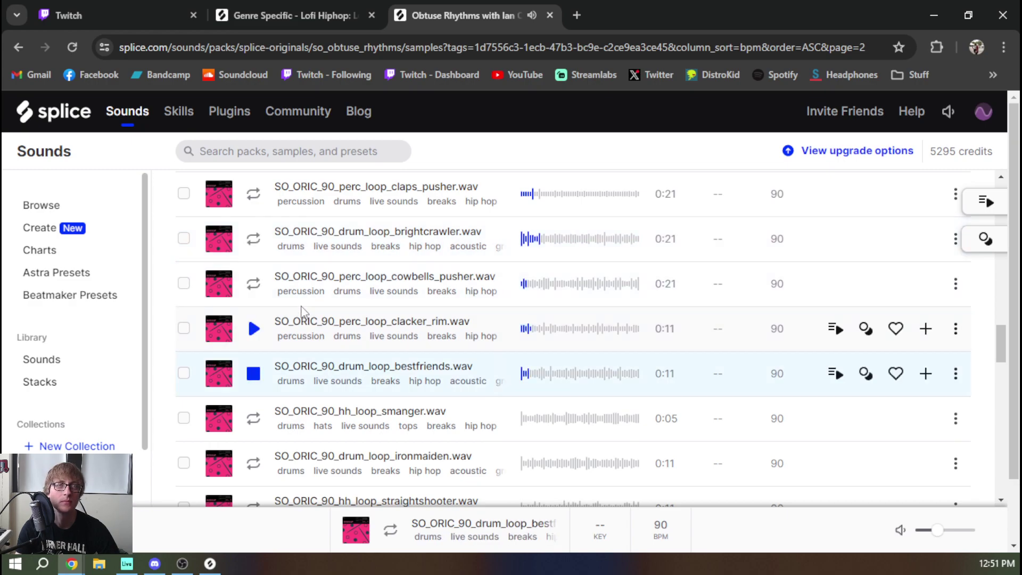
key(Down)
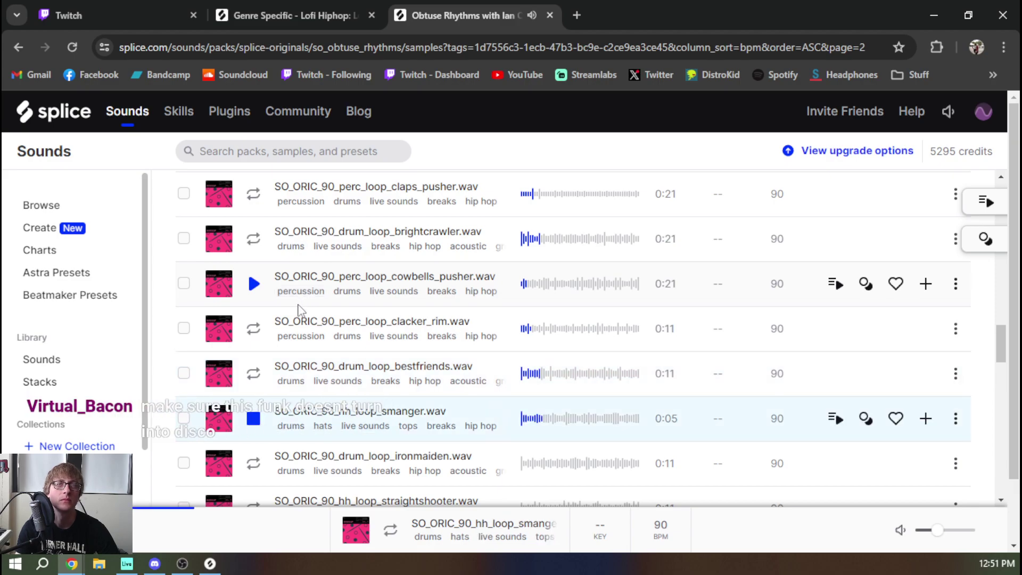
Preview the ironmaiden drum loop, the straightshooter, roller and opener hi-hat loops and the donglenation percussion loop.
key(Down)
scroll(300, 311, down, 5)
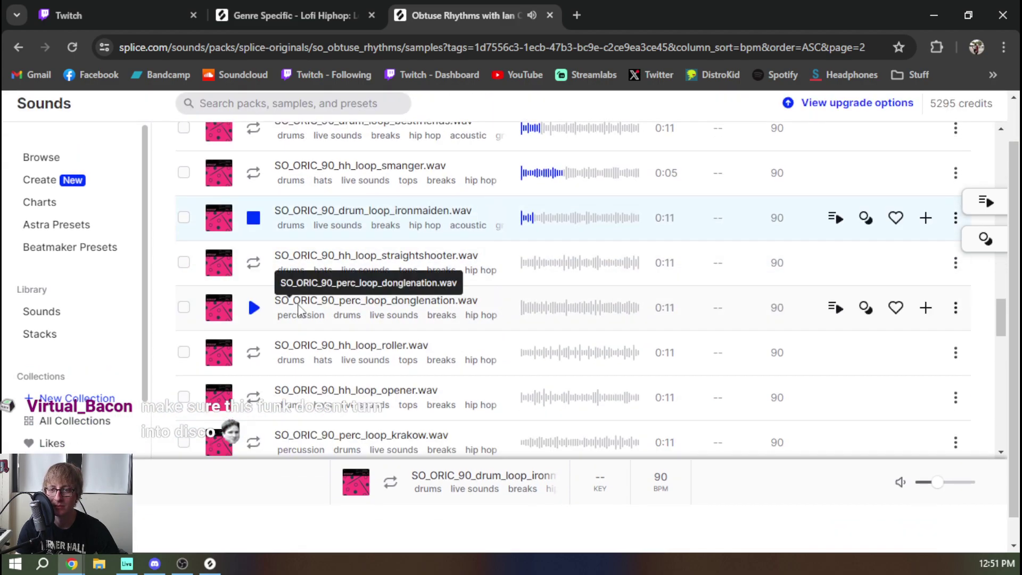
key(Down)
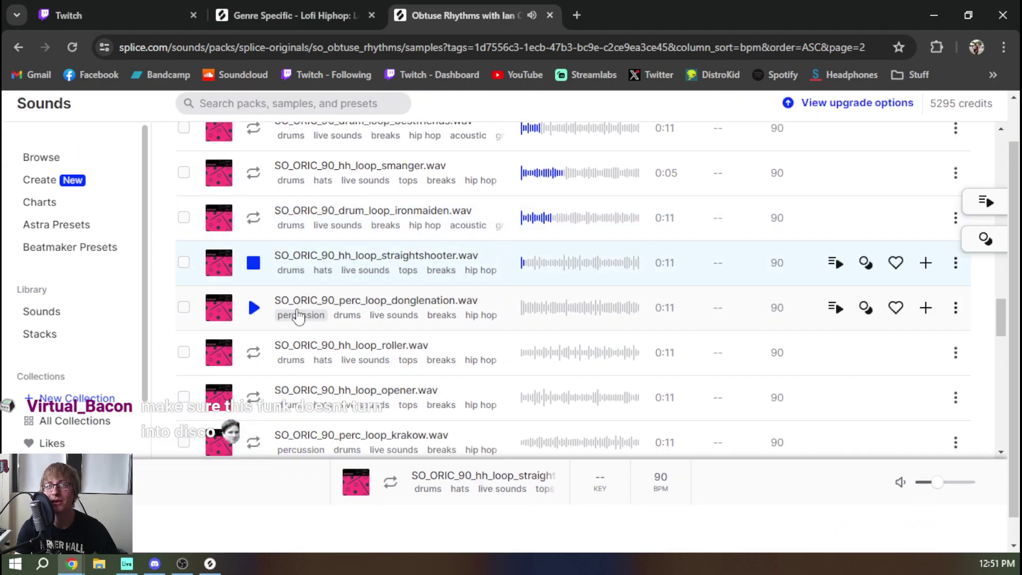
key(Down)
key(Down)
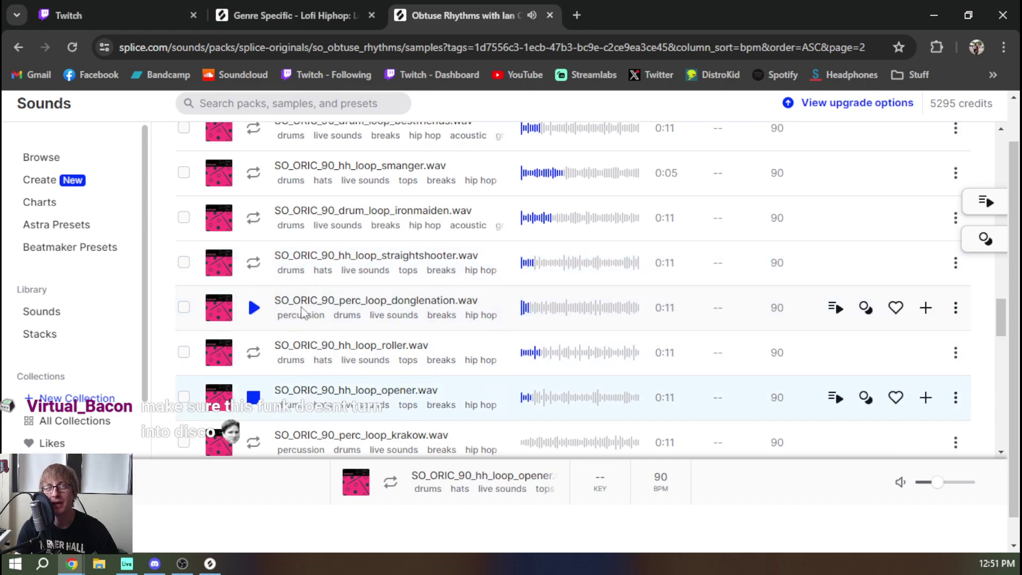
scroll(301, 312, down, 2)
scroll(302, 312, down, 1)
Audition the krakow, floorbanger and pearlyshells percussion loops, plus the mombasa drum loop and dragoon hi-hat loop.
key(Down)
key(Down)
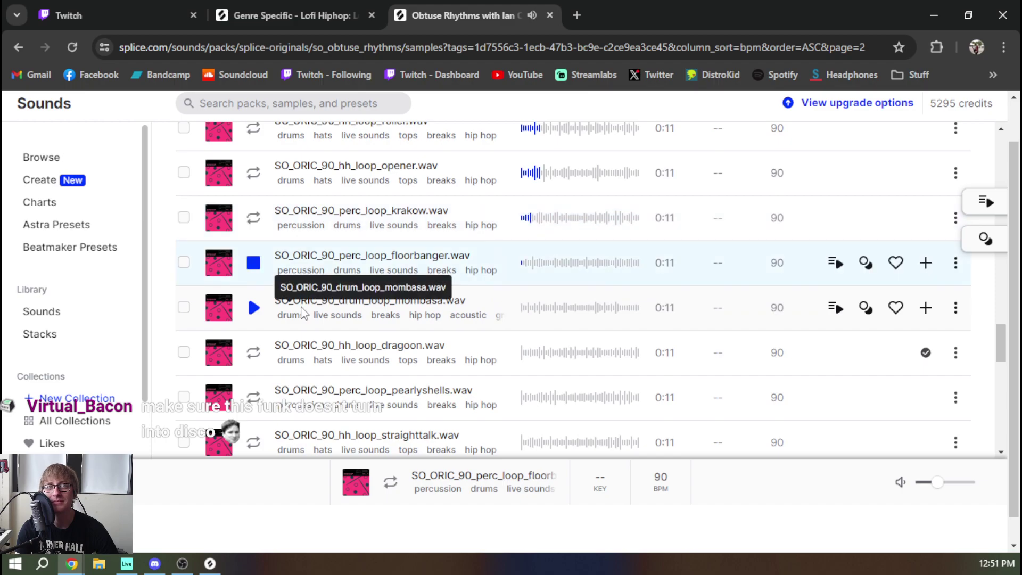
key(Down)
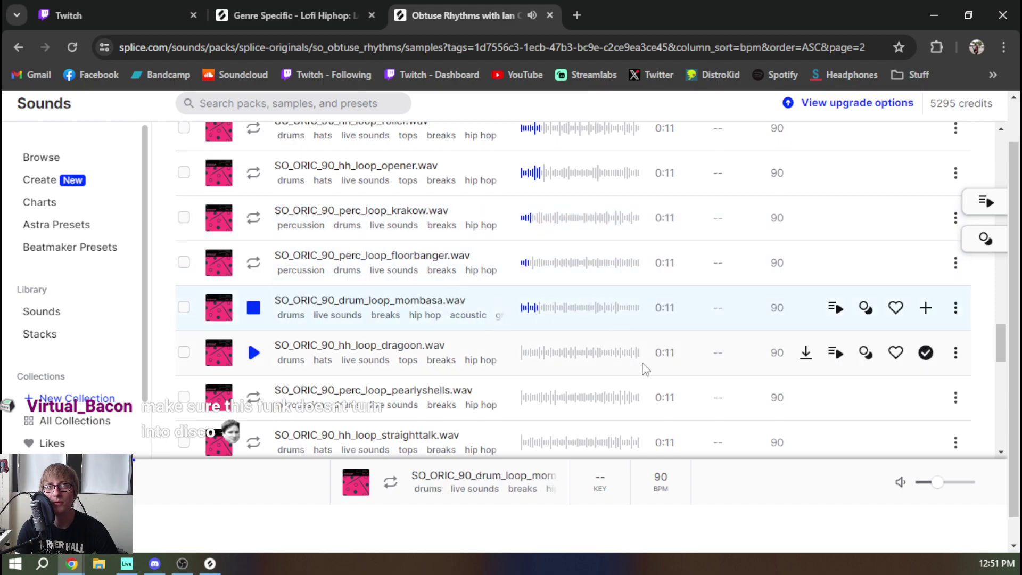
key(Down)
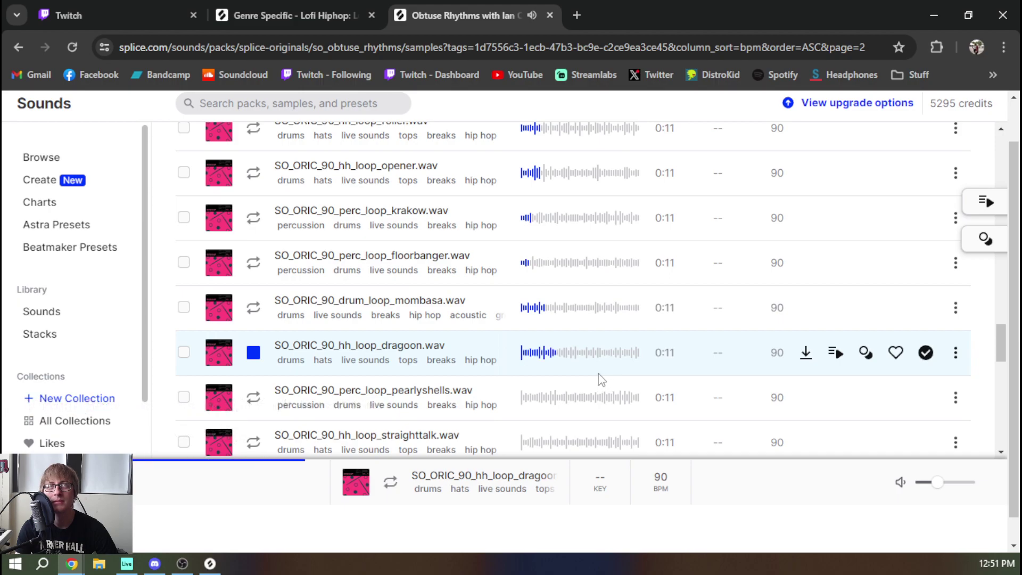
key(Down)
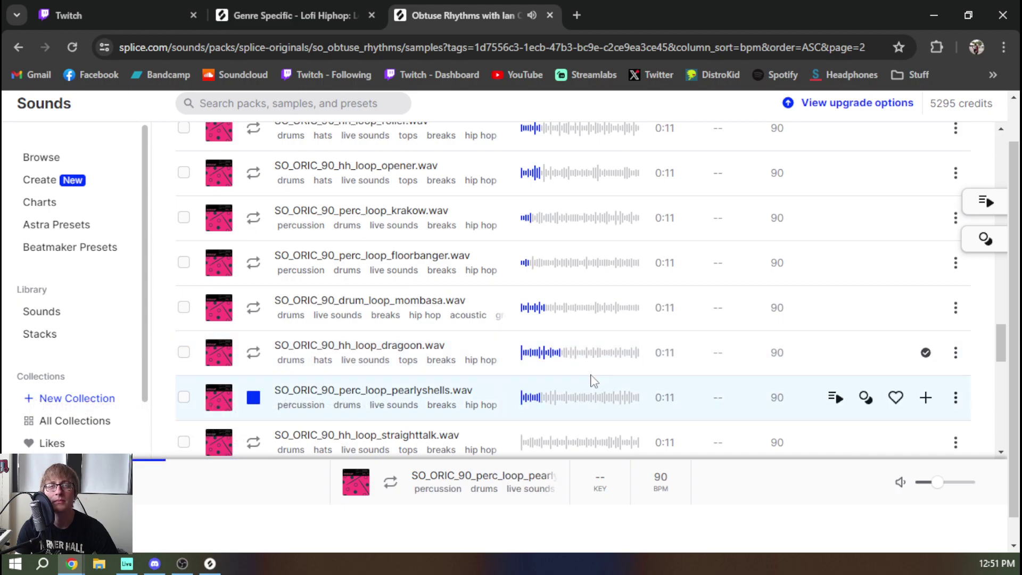
Listen to the straighttalk, pusher_strip, cornbread and shells_bells loops in the 90 BPM results.
key(Down)
scroll(594, 380, down, 3)
key(Down)
scroll(590, 383, down, 1)
key(Down)
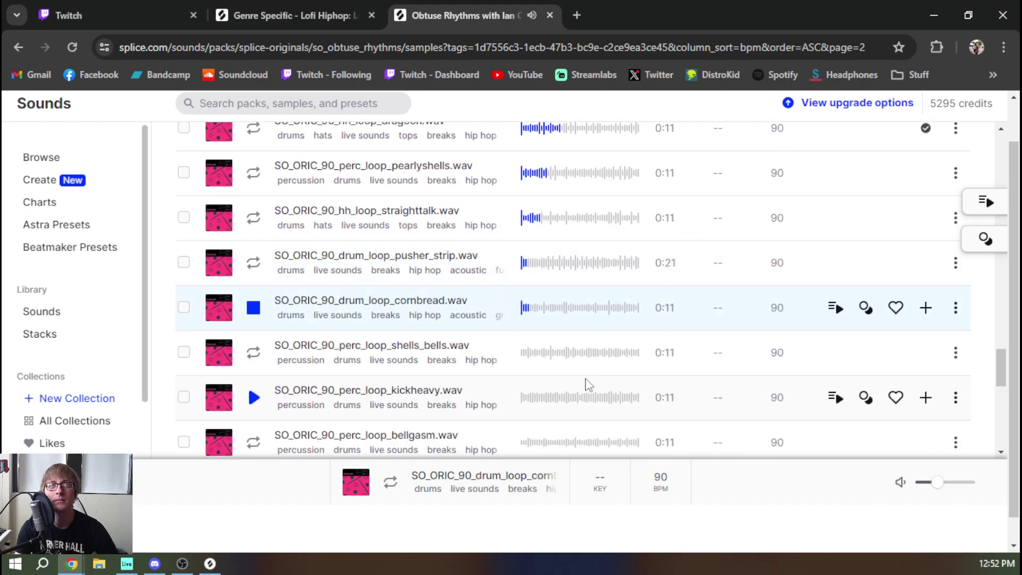
key(Down)
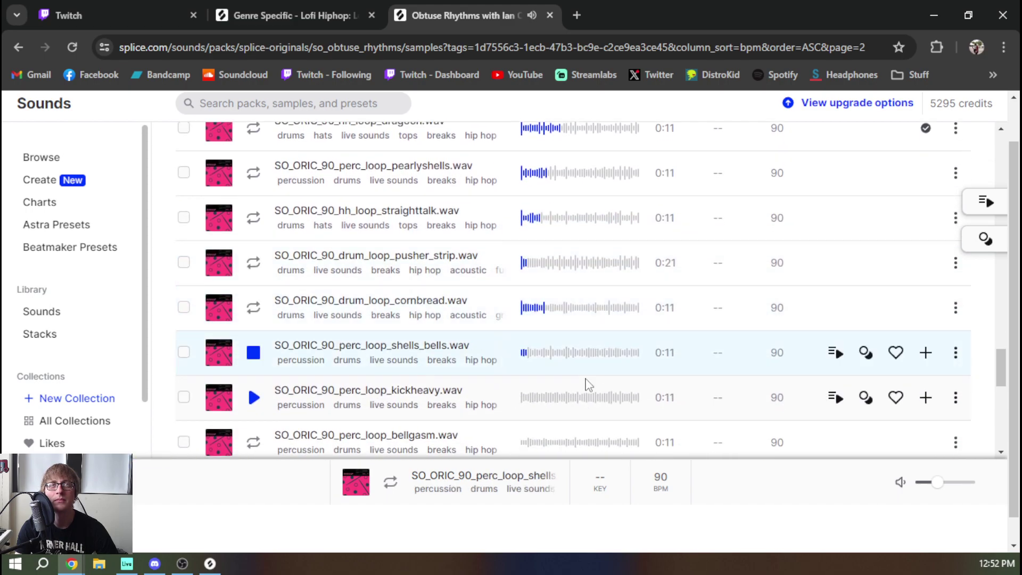
Preview the kickheavy and bellgasm percussion loops, then the solidgroove, vicecity and kick_strip drum loops.
scroll(588, 385, down, 1)
key(Down)
key(Down)
scroll(588, 384, down, 3)
key(Down)
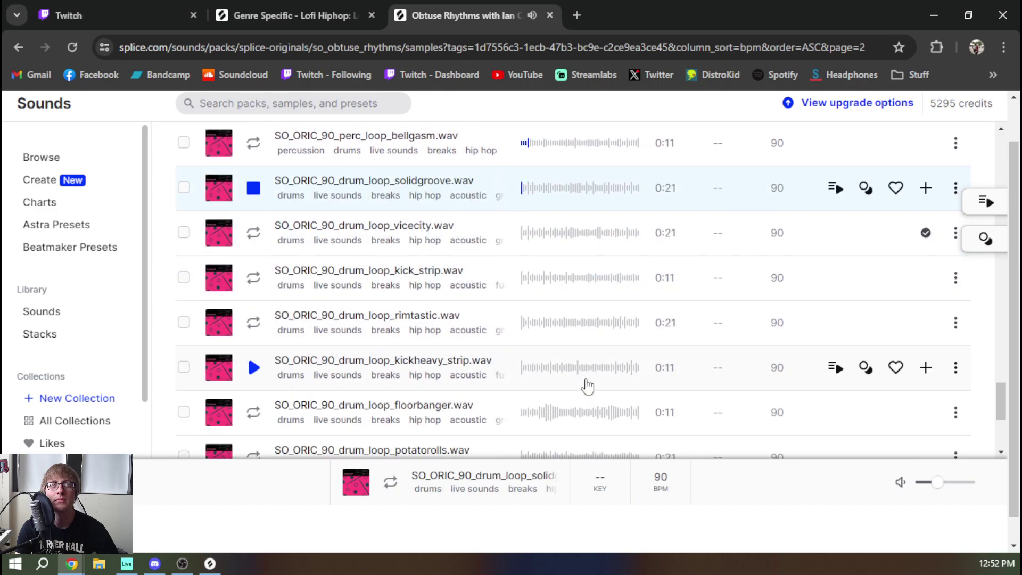
key(Down)
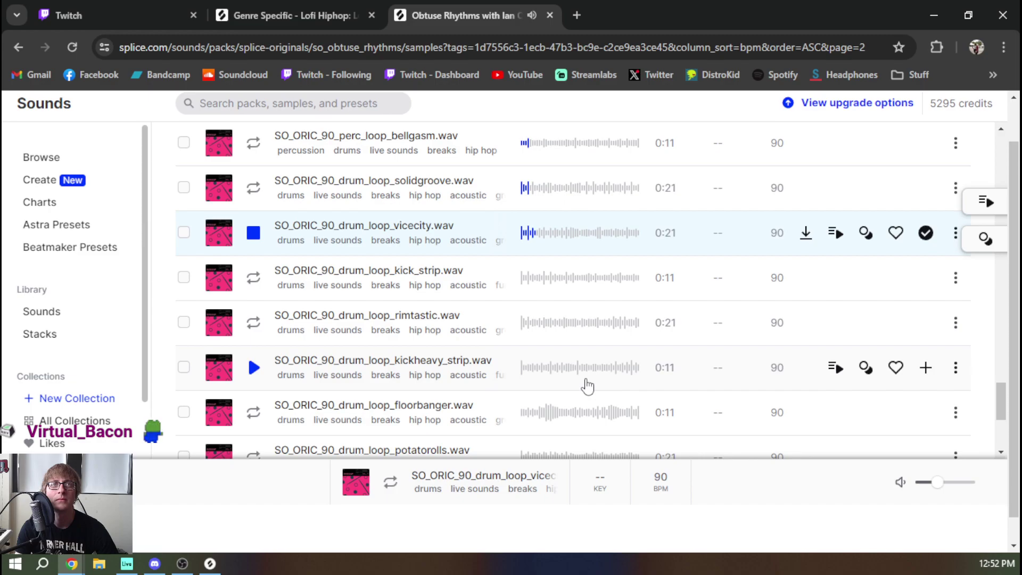
key(Down)
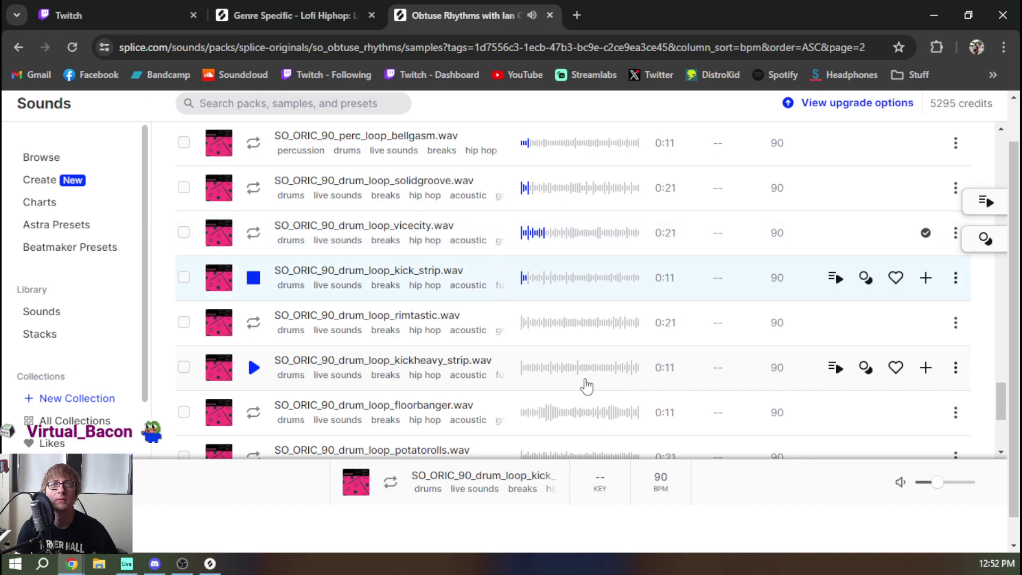
Audition the rimtastic, kickheavy_strip and floorbanger drum loops and compare them with SO_ORIC_90_drum_loop_vicecity.wav by ear.
key(Down)
key(Down)
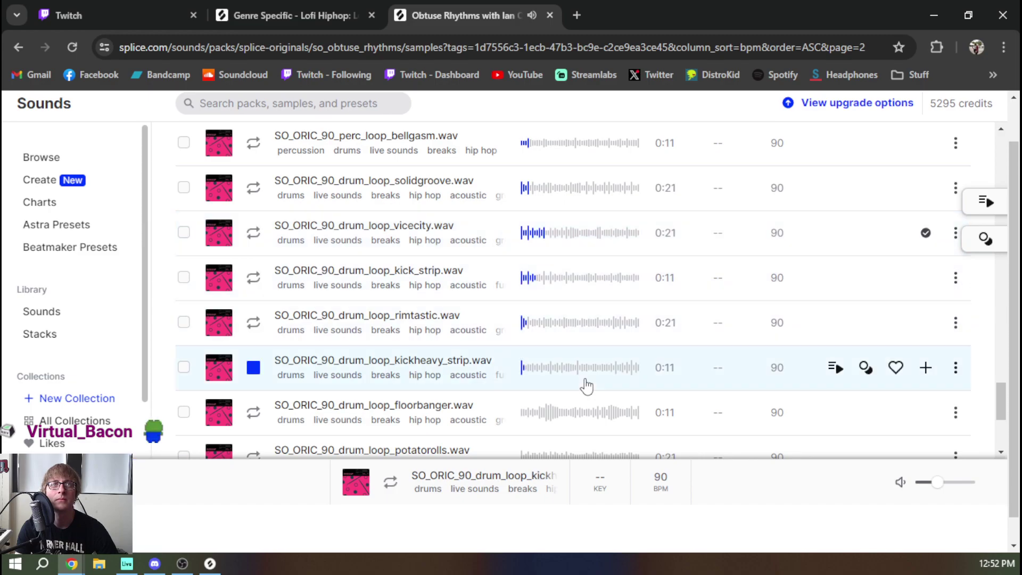
key(Down)
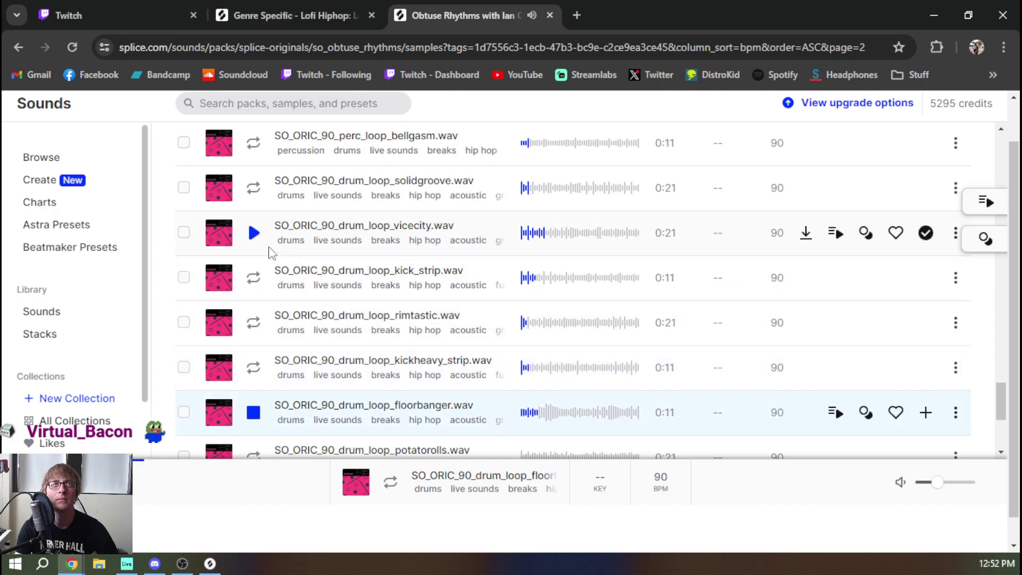
click(254, 233)
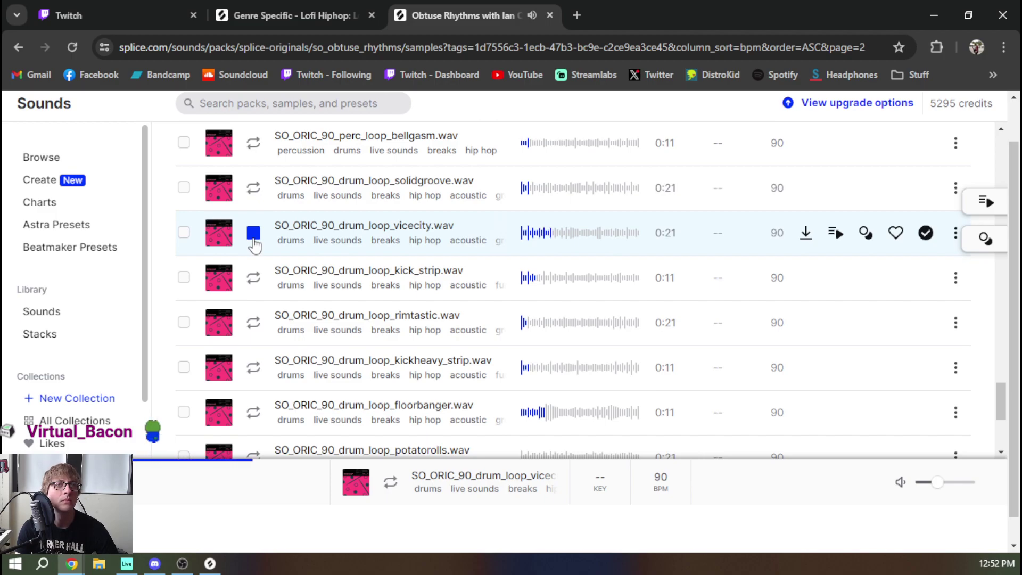
click(252, 368)
key(Down)
click(564, 237)
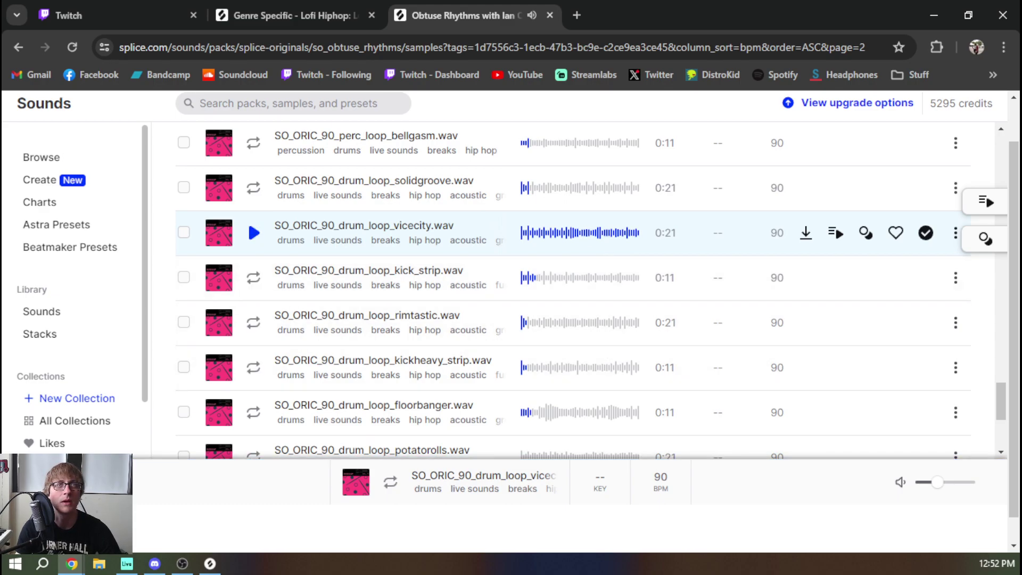
Switch to the Splice desktop app and search for "vice" within Your Library.
key(alt+Tab)
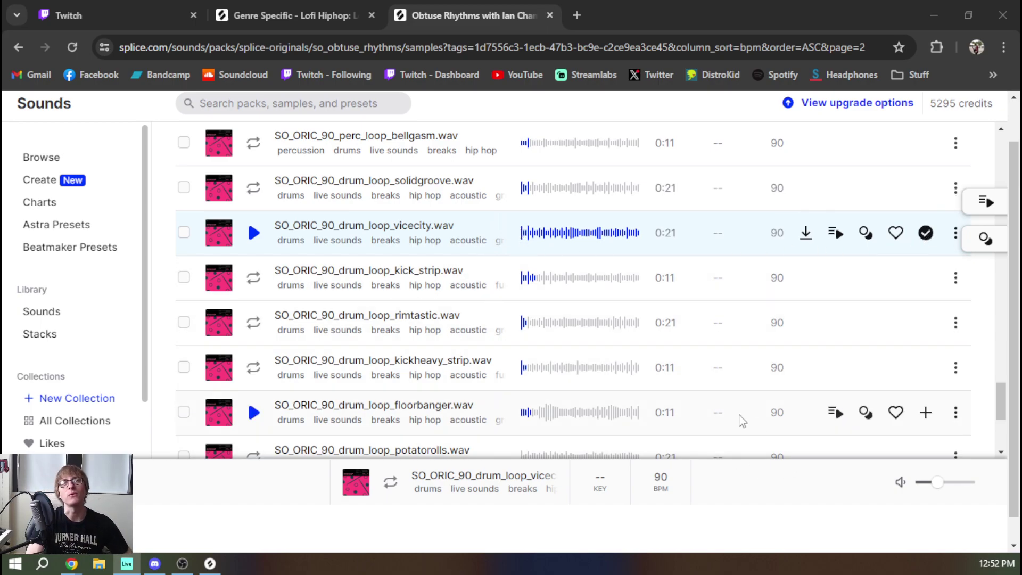
scroll(436, 335, down, 3)
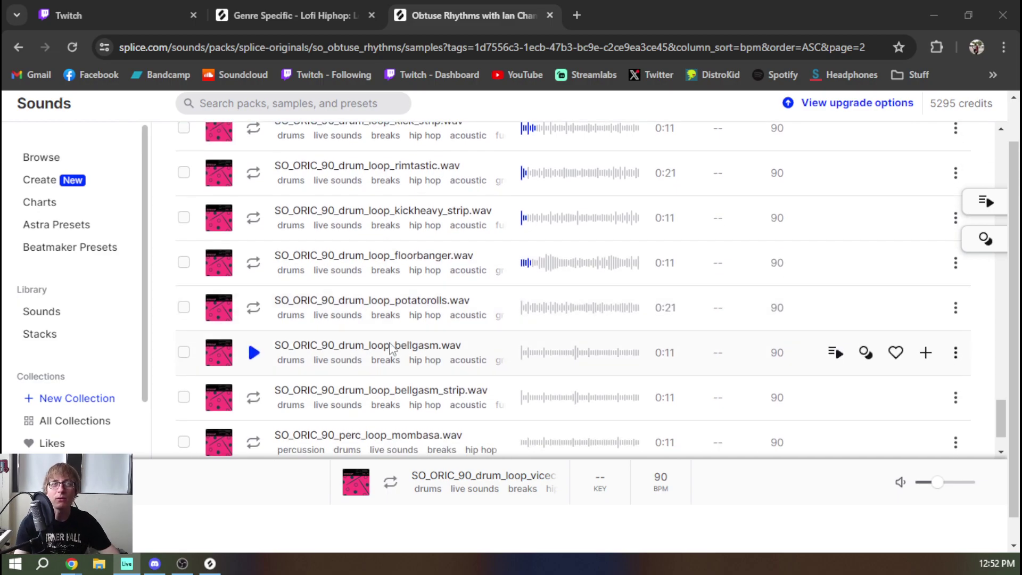
scroll(382, 327, down, 1)
scroll(383, 327, down, 1)
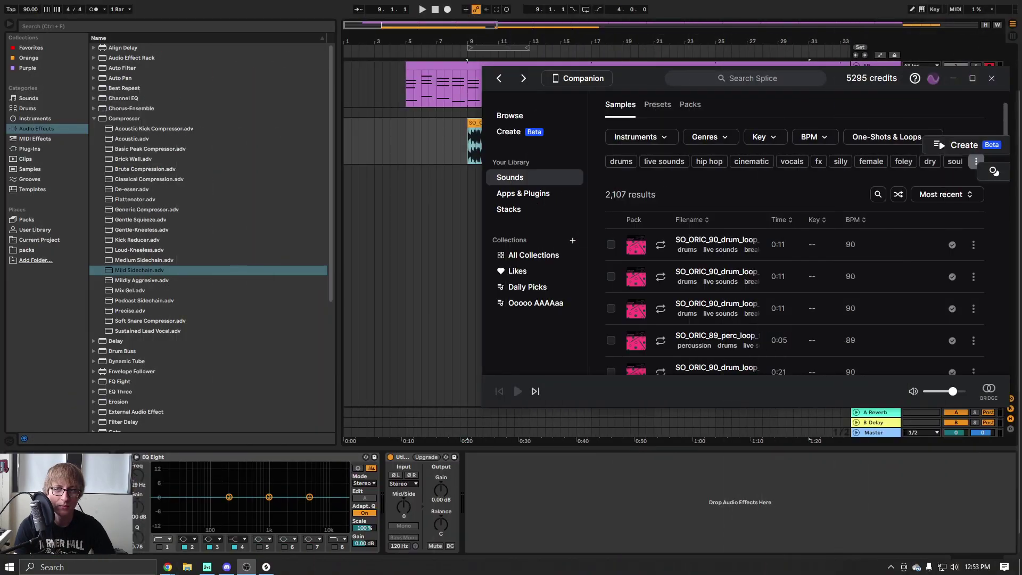
click(786, 78)
text(vice)
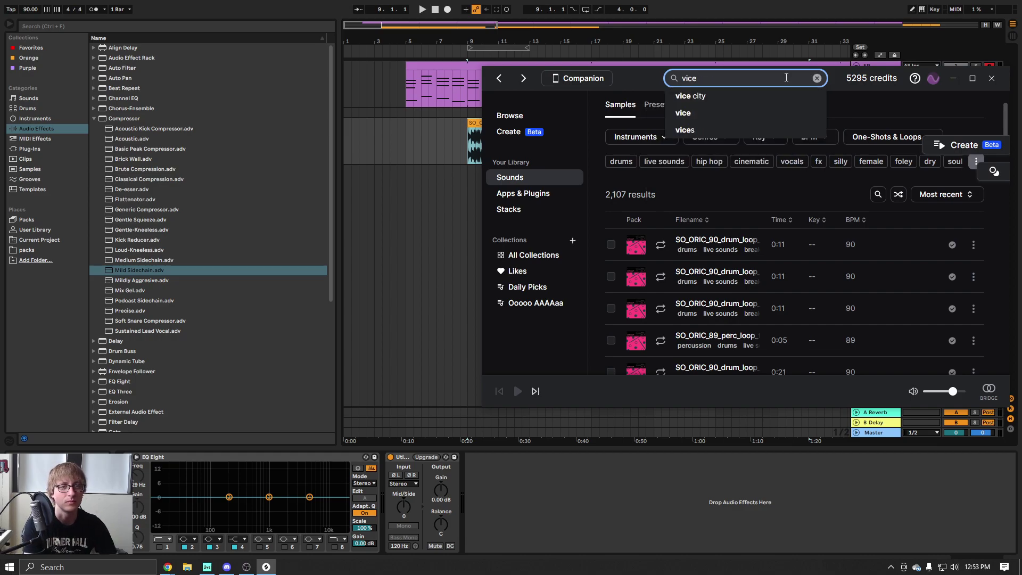
key(Return)
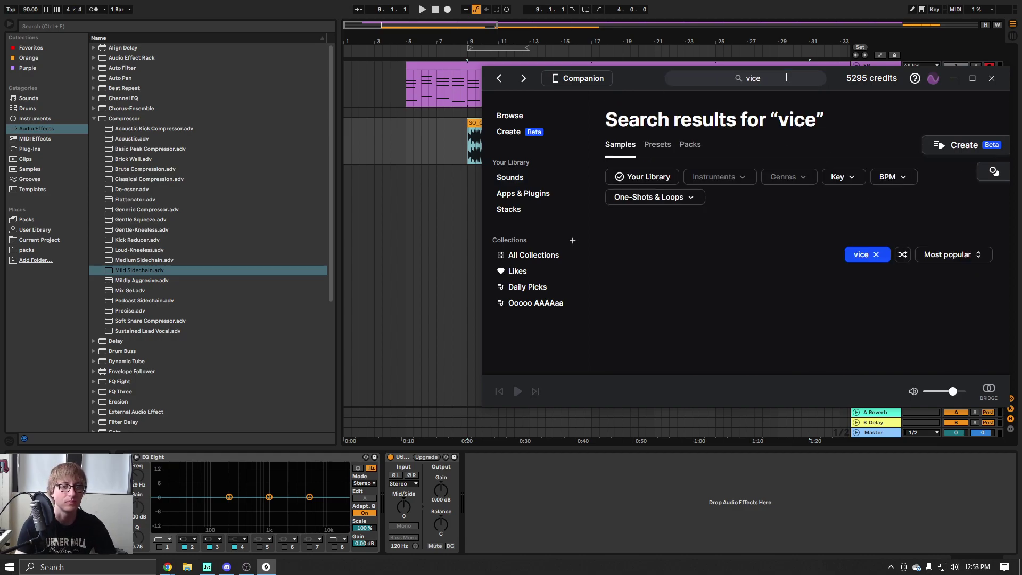
scroll(746, 184, down, 4)
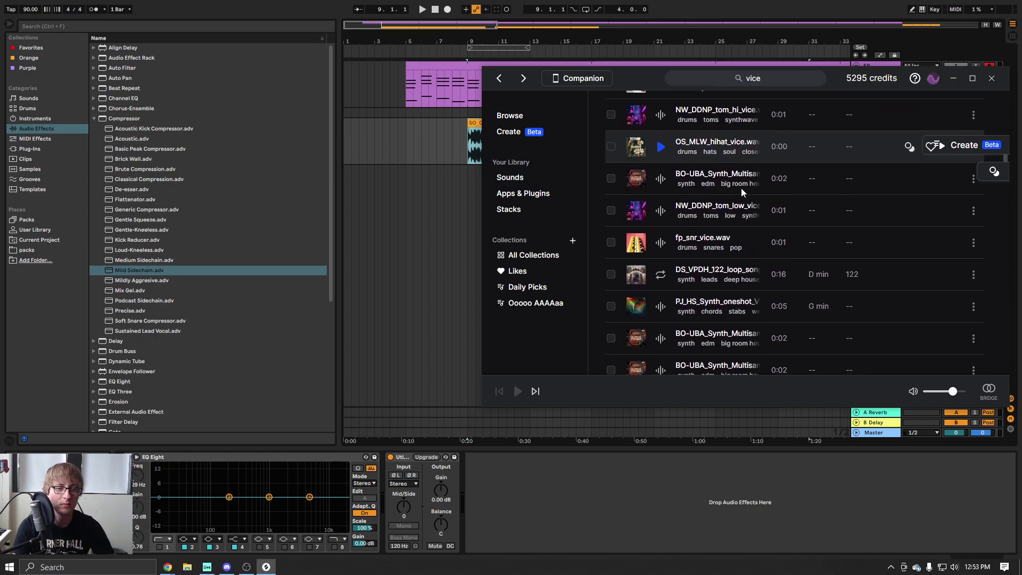
scroll(743, 184, up, 4)
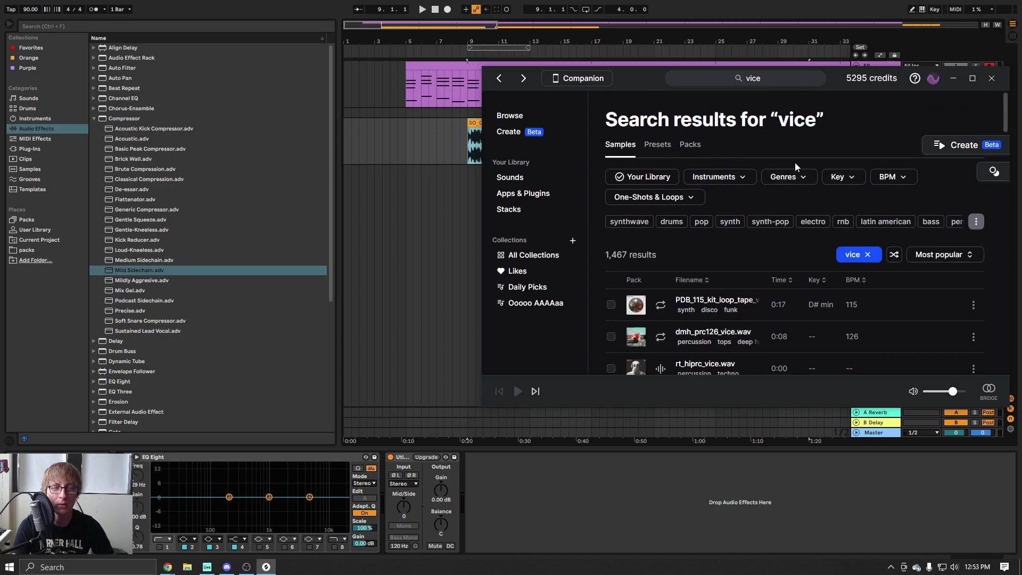
click(665, 177)
scroll(747, 190, down, 1)
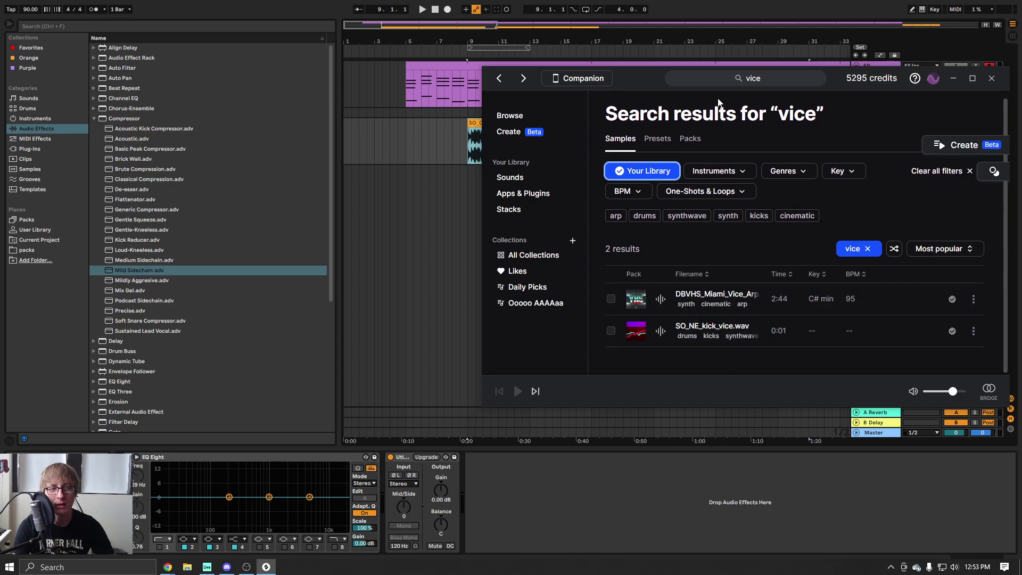
Refine the library search to "vicecity" and preview the 90 BPM drum loop.
click(752, 83)
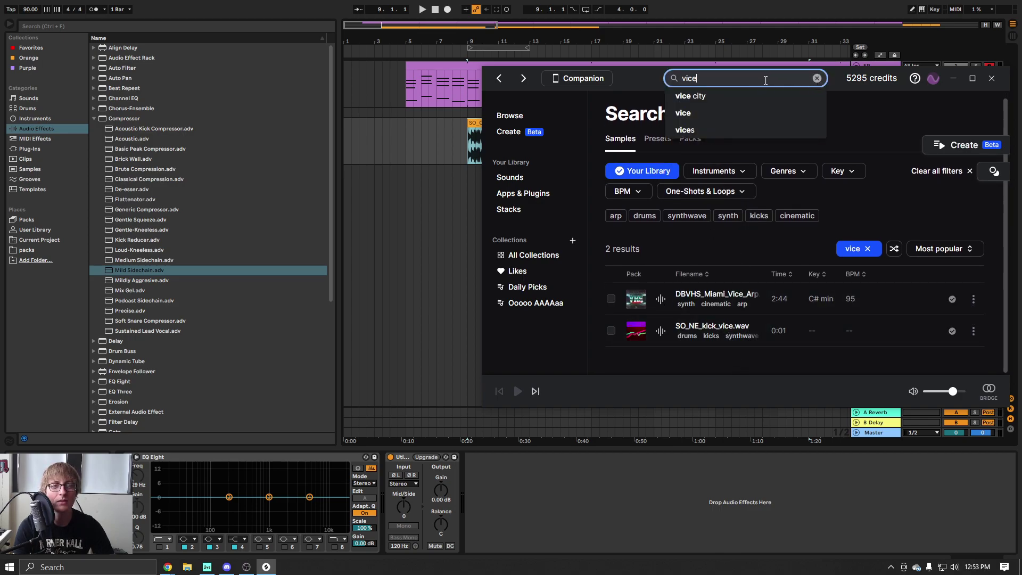
text(city)
key(Return)
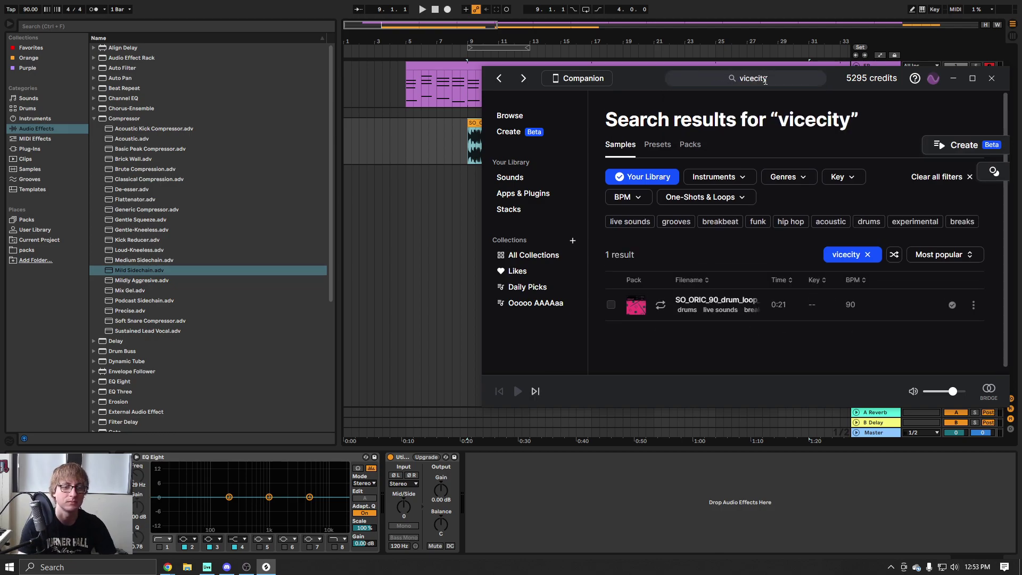
click(661, 305)
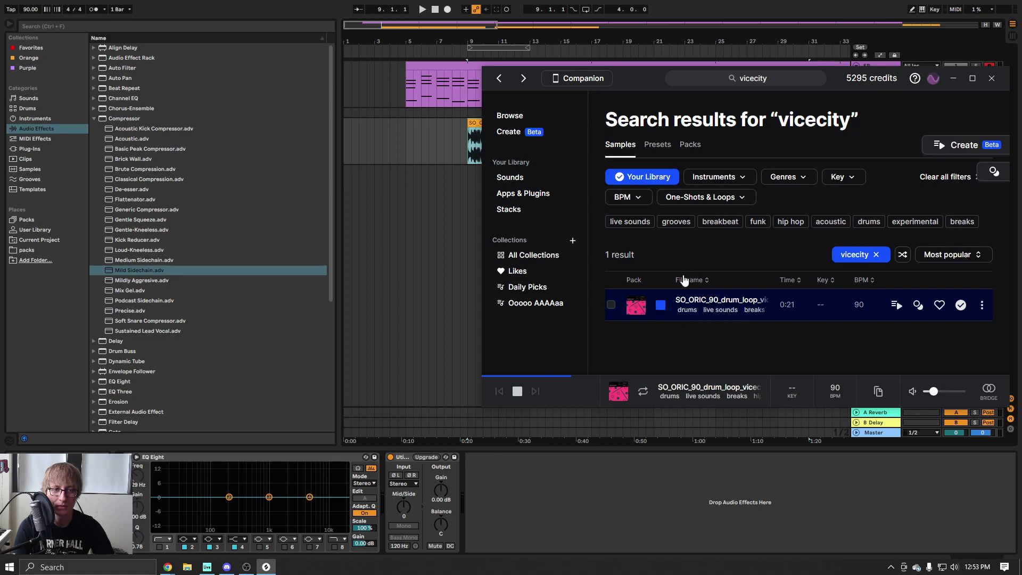
Add the vicecity drum loop to a new audio track in Ableton Live's arrangement, and move the clip to bar 57 on Drums.
drag(753, 297, 440, 197)
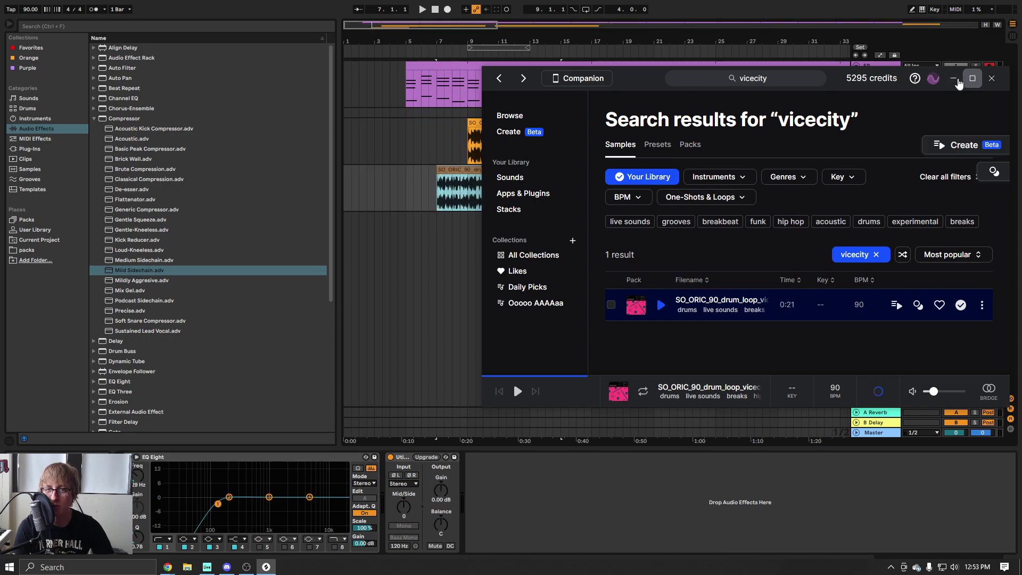
click(955, 80)
click(717, 191)
drag(715, 42, 479, 42)
drag(486, 186, 478, 186)
drag(385, 169, 587, 123)
click(628, 203)
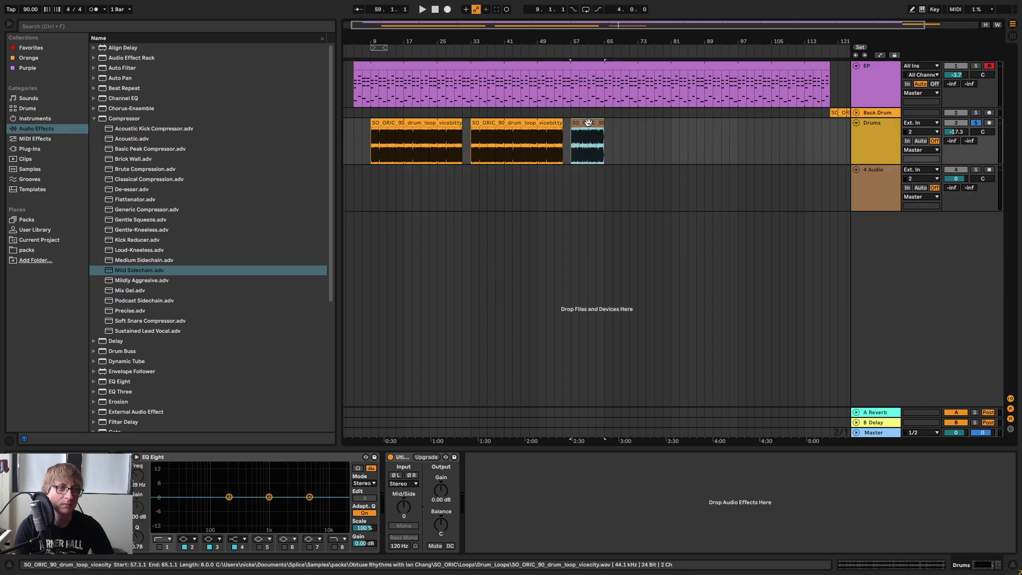
Unsolo Drums and play the vicecity loop at bar 57 with the EP, comparing it with the vicebitty loop from bar 9.
key(space)
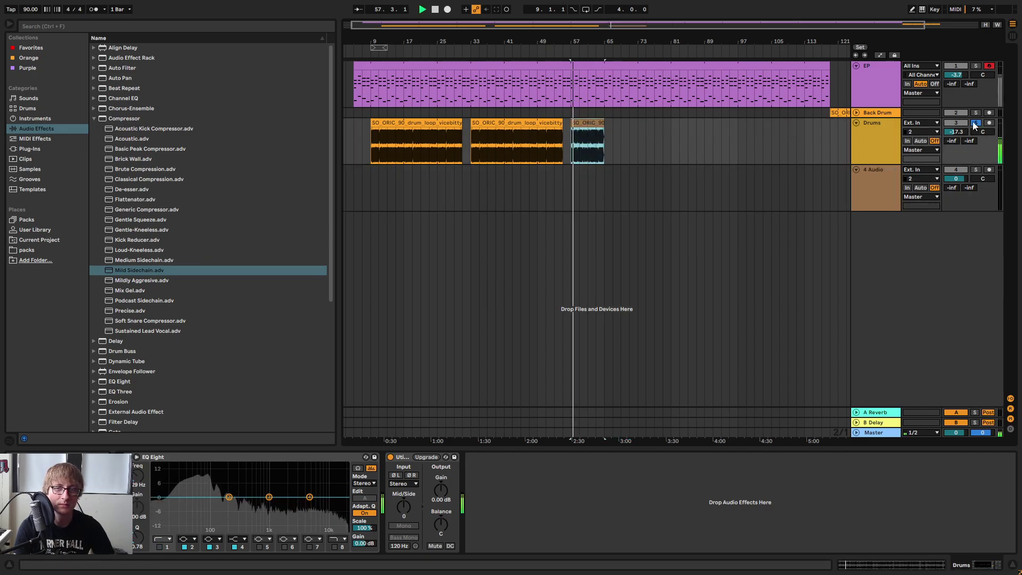
drag(577, 41, 540, 39)
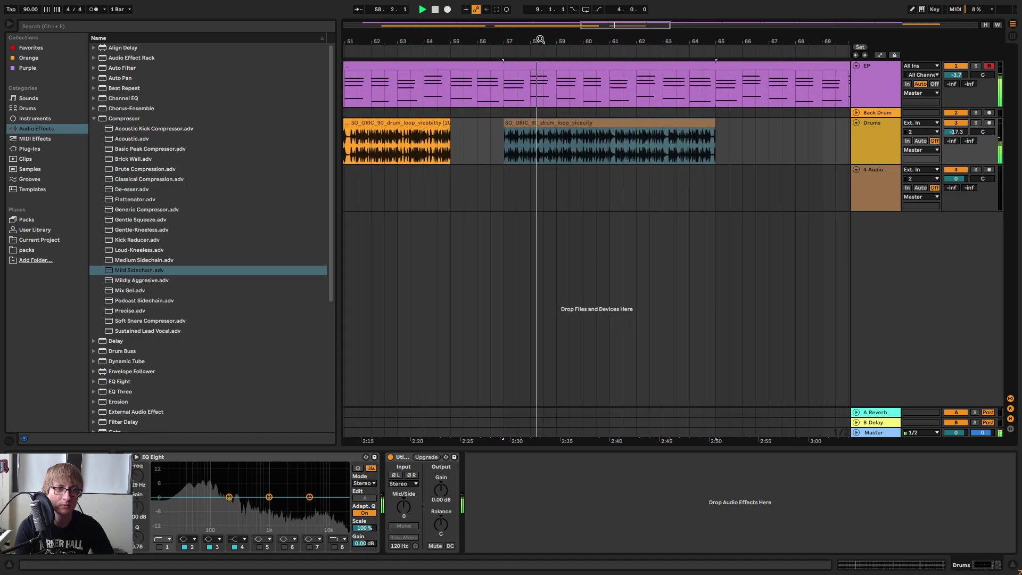
click(755, 147)
drag(566, 40, 420, 65)
drag(550, 66, 628, 8)
click(605, 154)
key(space)
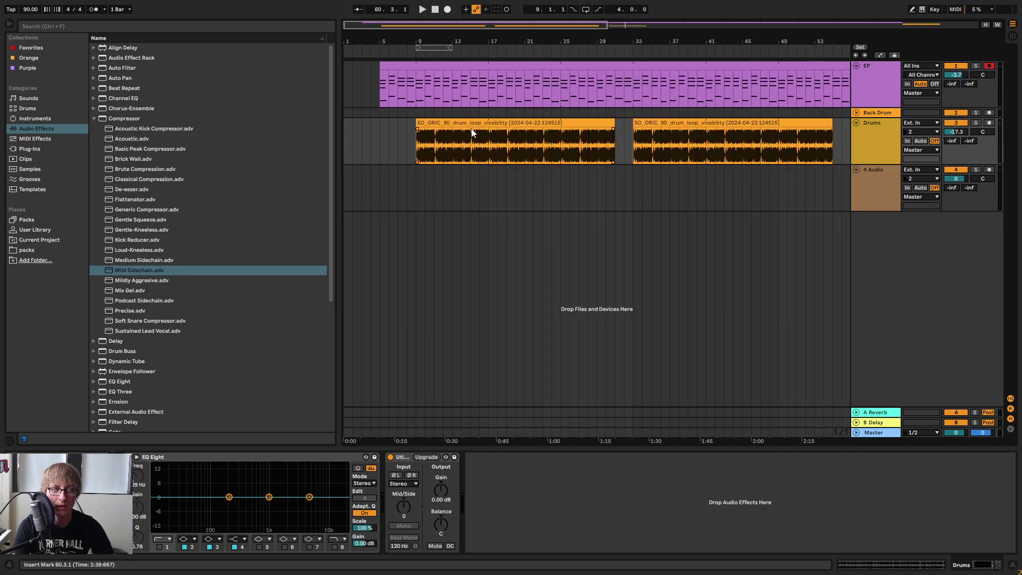
drag(395, 52, 394, 48)
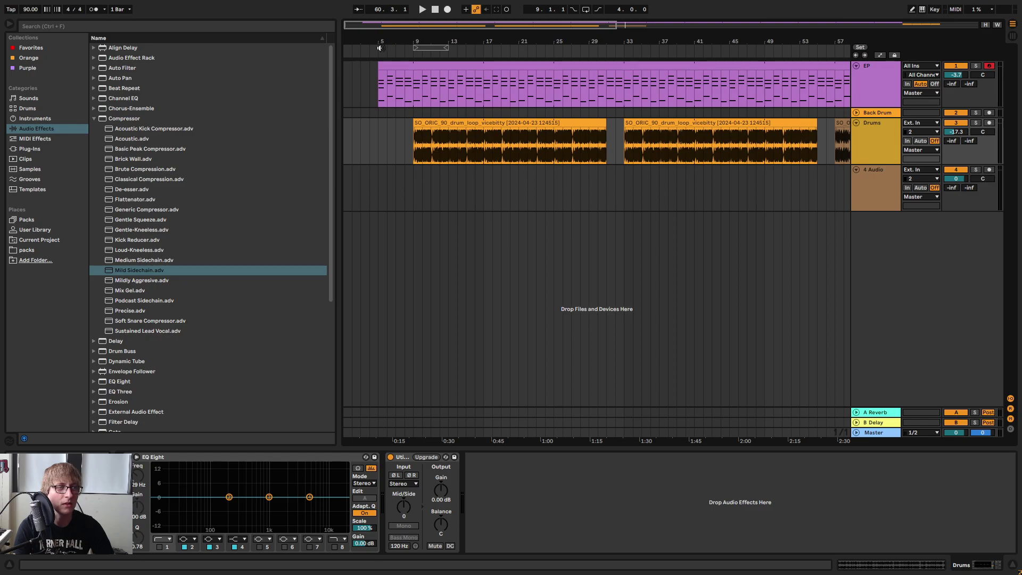
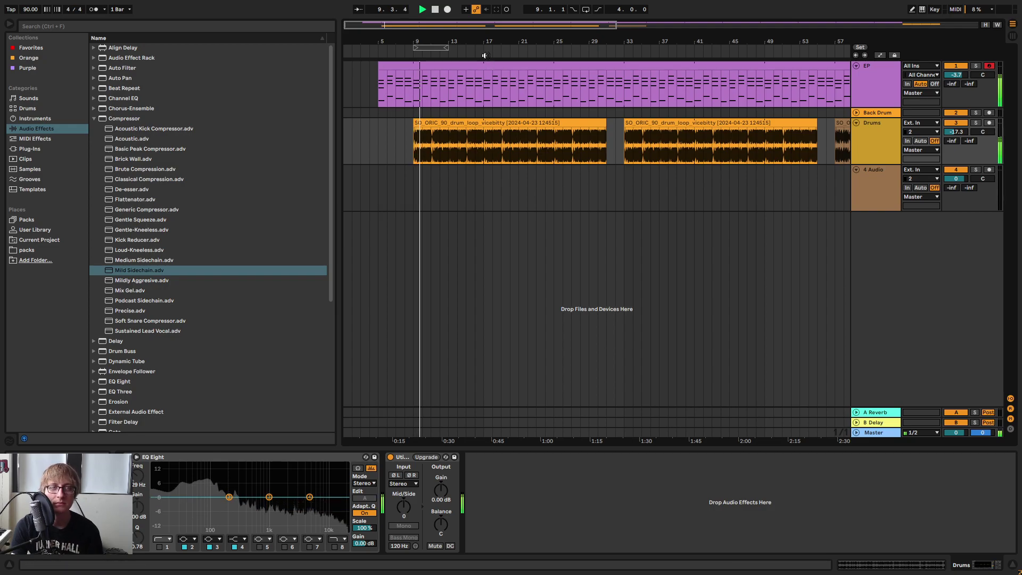
drag(490, 40, 444, 49)
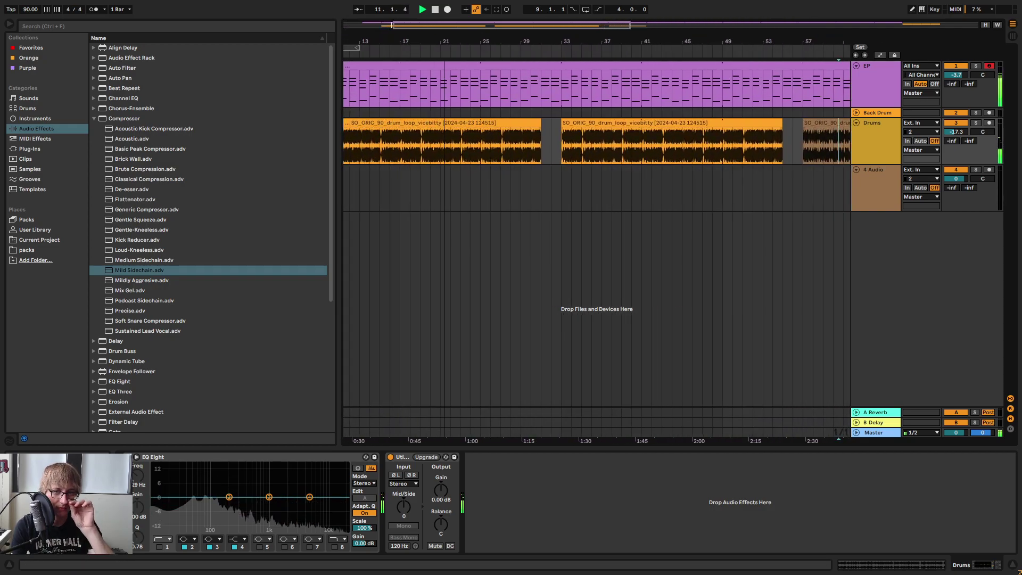
Deactivate track 4 and move the vicecity clip onto it at bar 17, below the Drums loop.
click(948, 169)
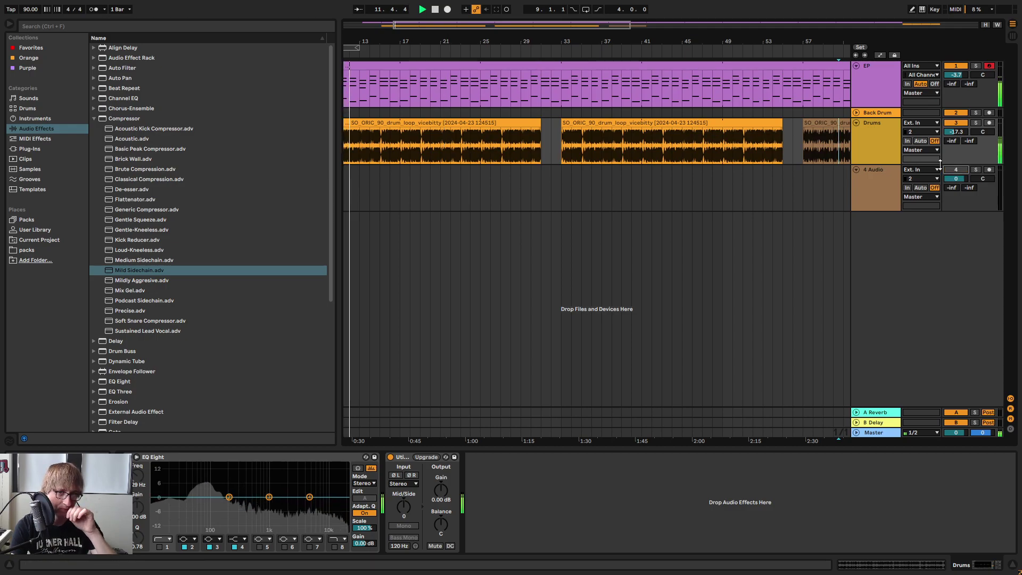
drag(821, 122, 411, 192)
drag(405, 41, 651, 240)
click(644, 202)
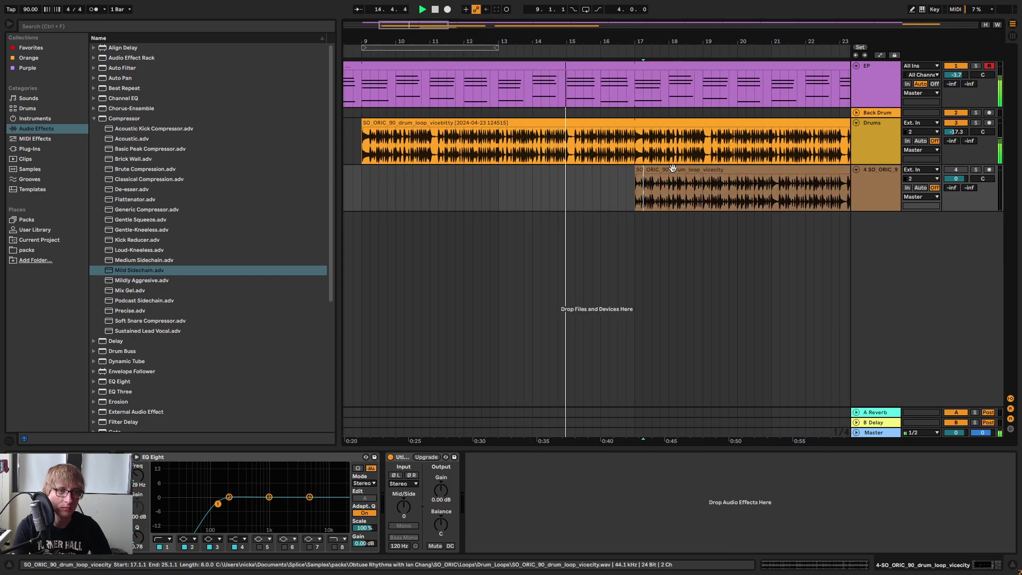
Trim the start of the vicecity clip to 20.3.1 while listening to the drums with the EP.
drag(663, 39, 505, 128)
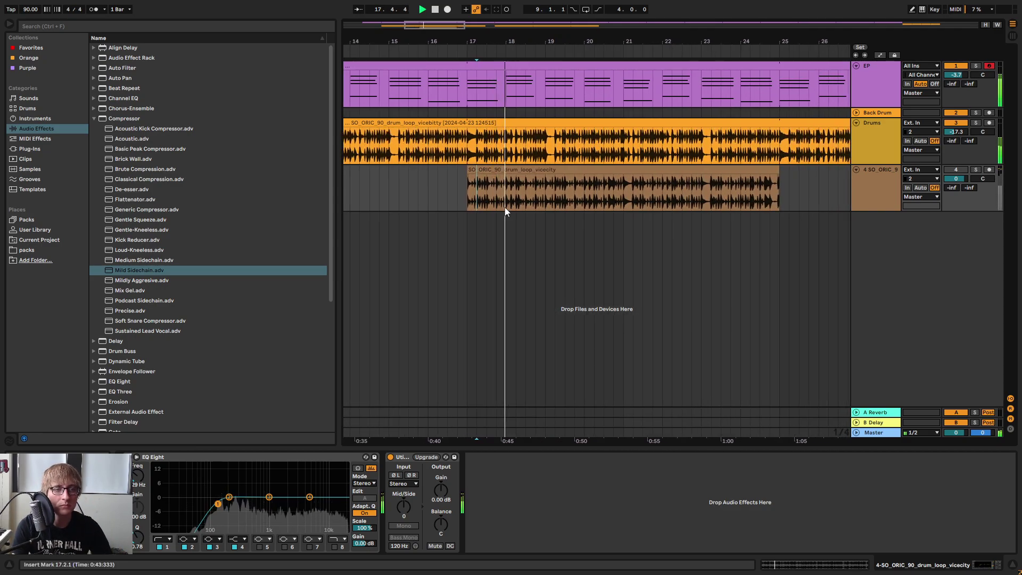
click(471, 170)
drag(470, 170, 604, 182)
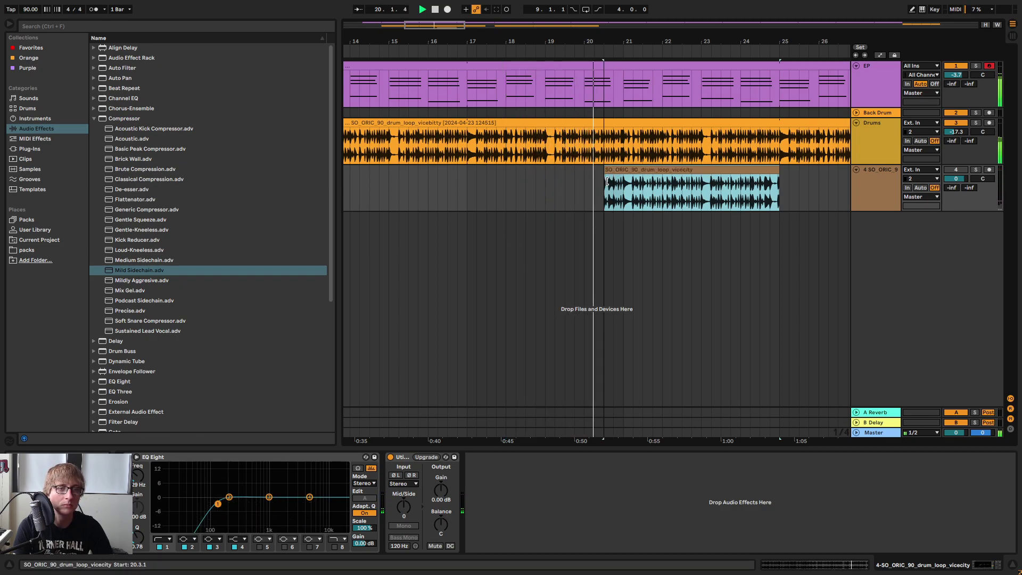
drag(620, 43, 622, 95)
key(space)
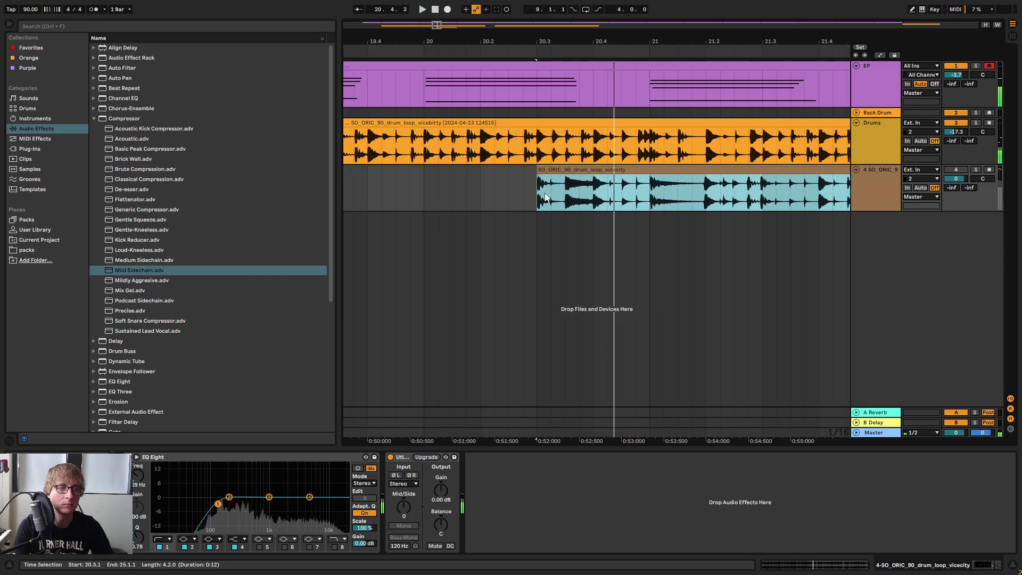
Try replacing the Drums loop from about 20.2.4 to 21.2 with the matching vicecity section, and undo the replacement.
drag(539, 172, 703, 141)
click(362, 50)
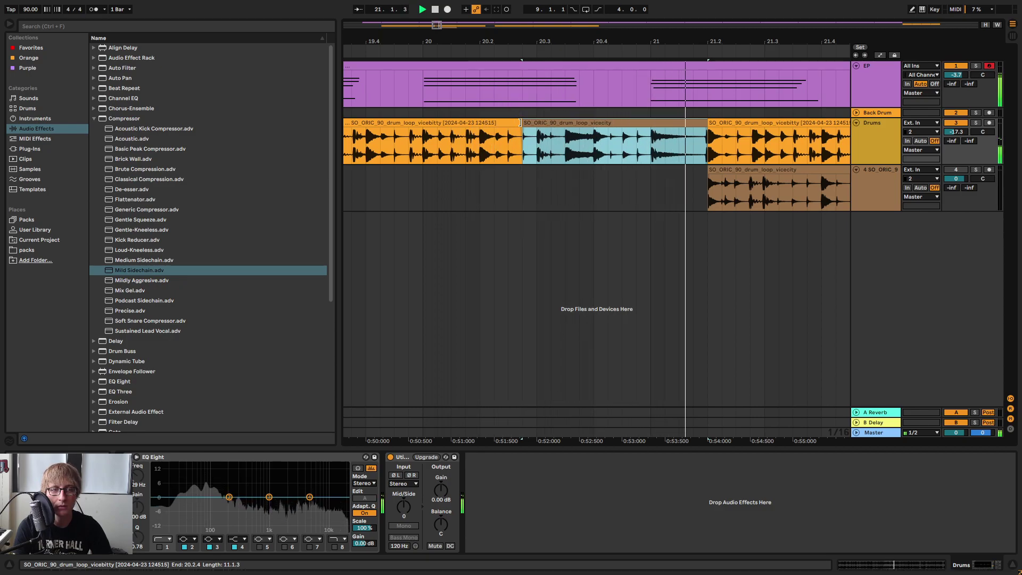
key(space)
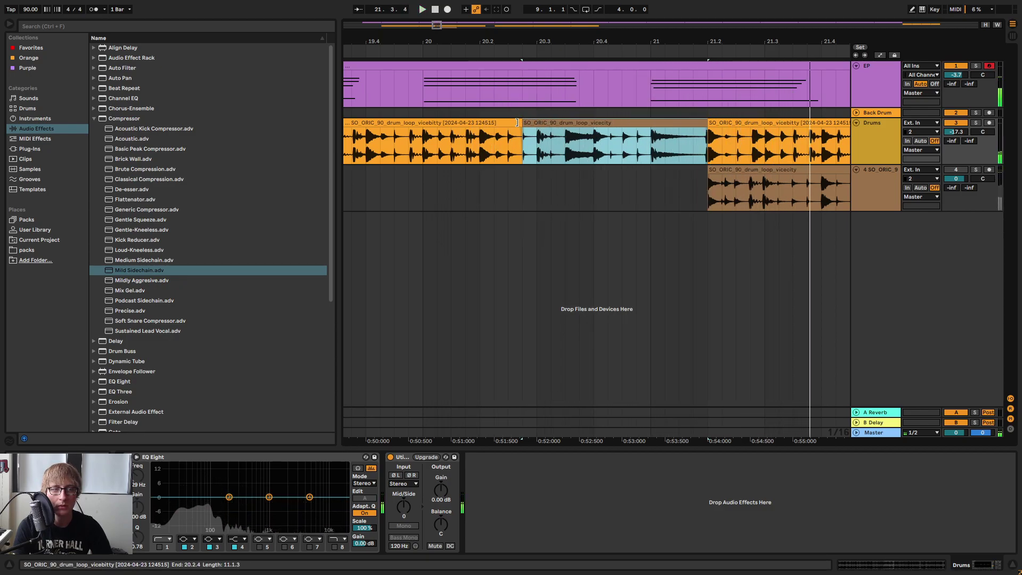
drag(519, 125, 594, 125)
key(ctrl+z)
key(ctrl+z)
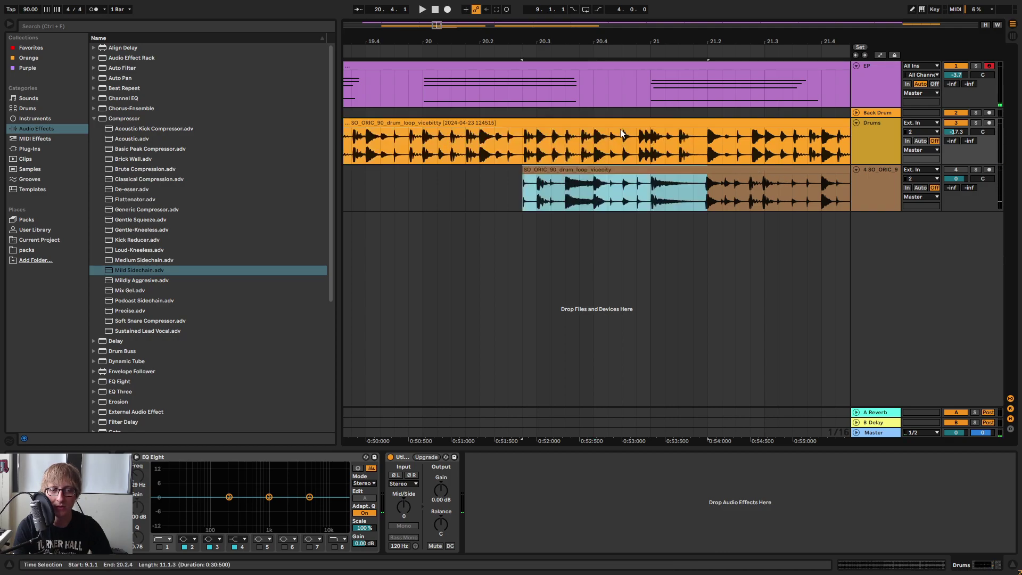
Delete the vicecity clip from track 4.
click(765, 168)
key(Delete)
drag(743, 42, 747, 7)
Return to the Splice desktop app, clear the vicecity search and open the library's Sounds list.
key(alt+Tab)
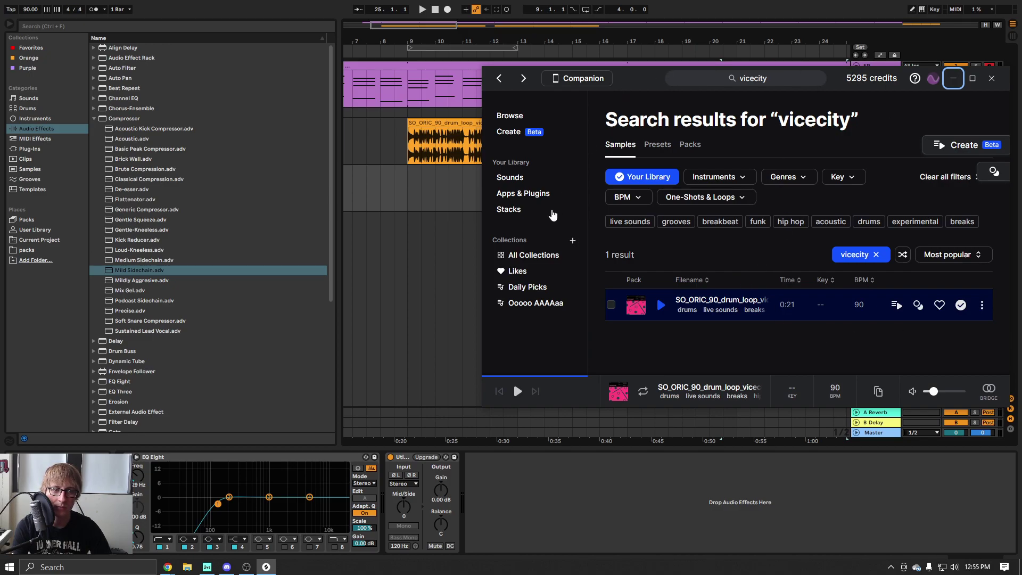
click(780, 78)
click(817, 79)
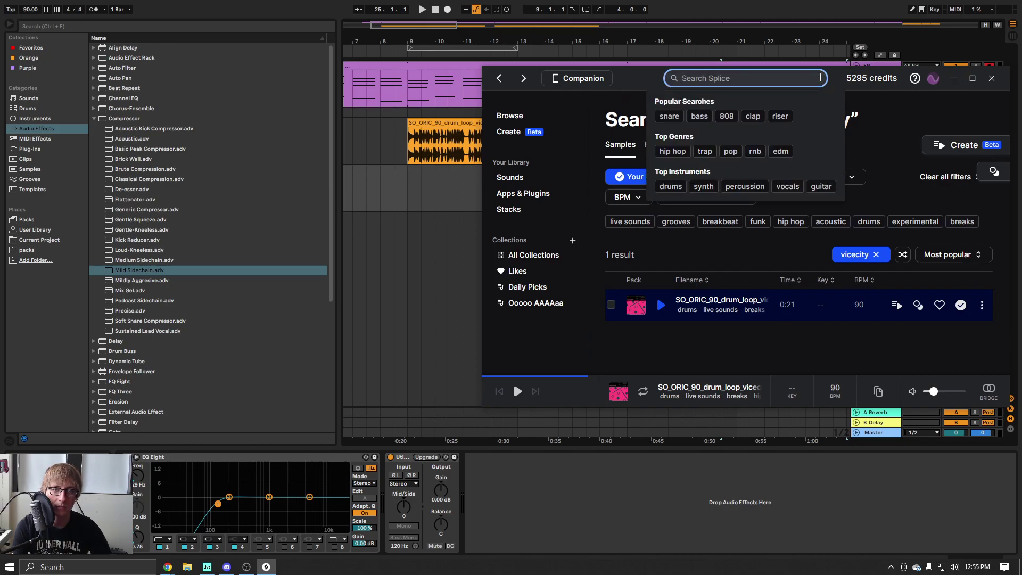
click(535, 182)
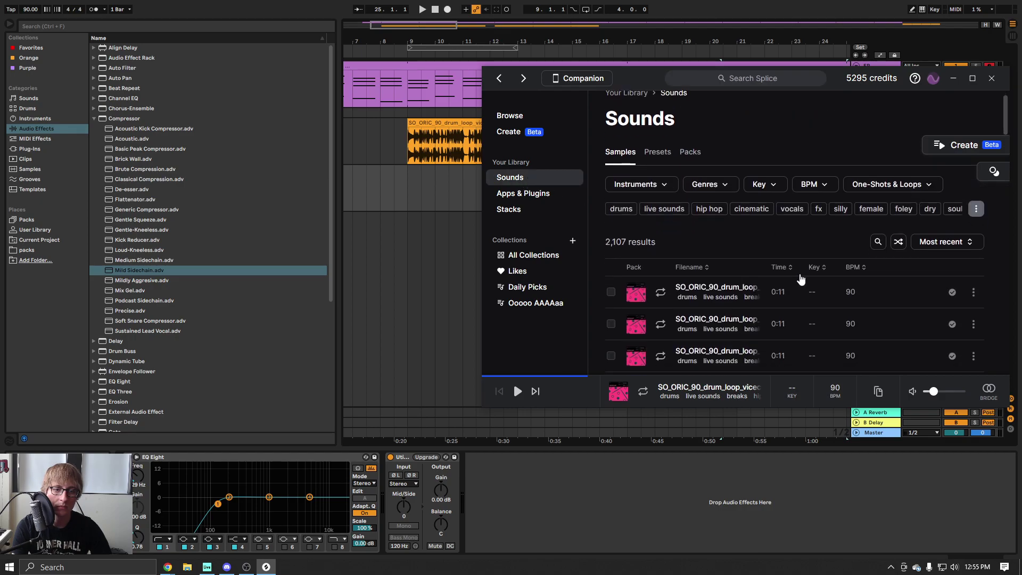
scroll(666, 264, down, 1)
Audition the three most recent 90 BPM SO_ORIC drum loops in the library, replaying the second one for comparison.
click(665, 263)
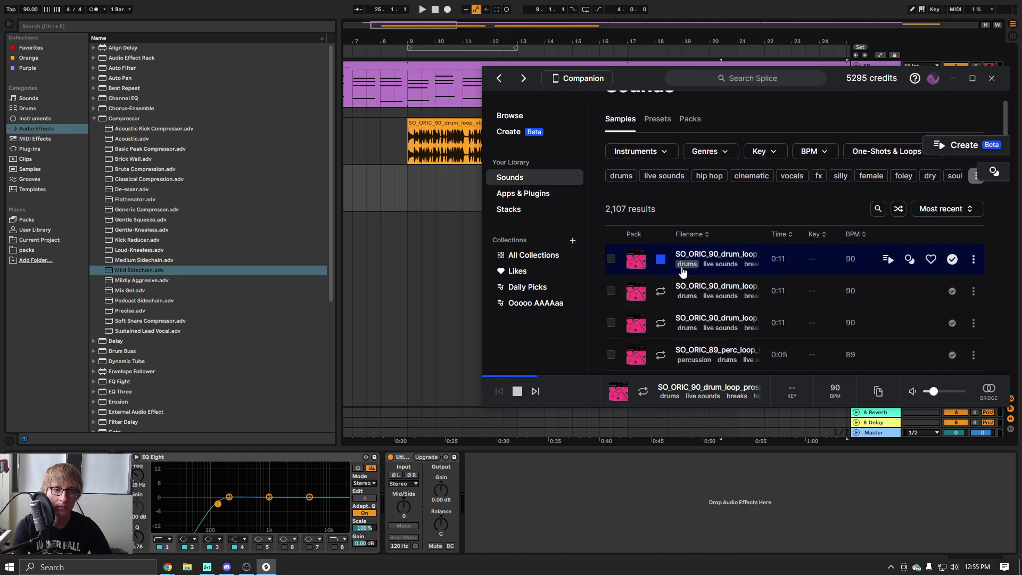
click(659, 290)
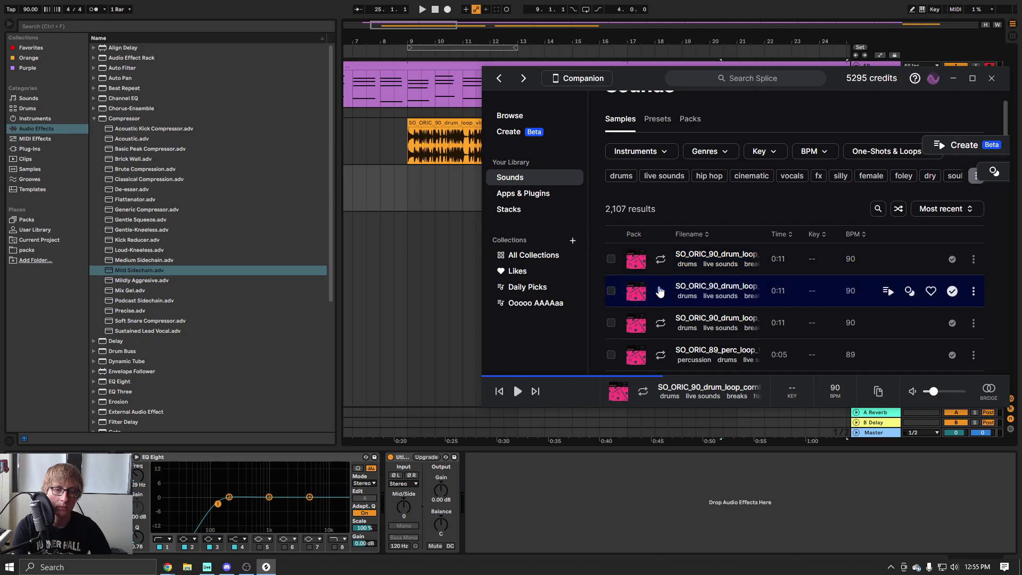
mouse_move(832, 80)
mouse_down()
mouse_move(969, 56)
mouse_move(848, 69)
mouse_up()
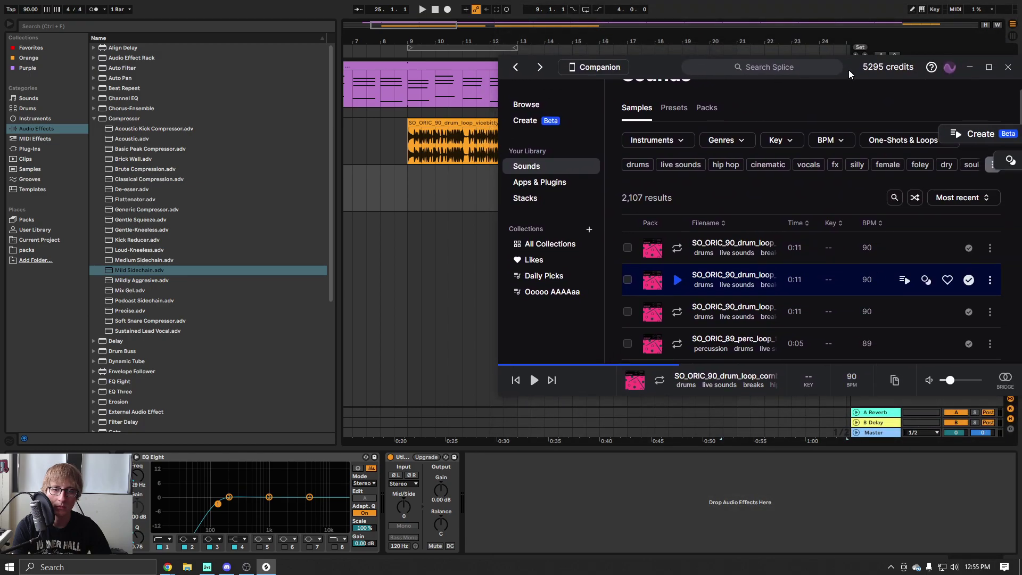
click(678, 313)
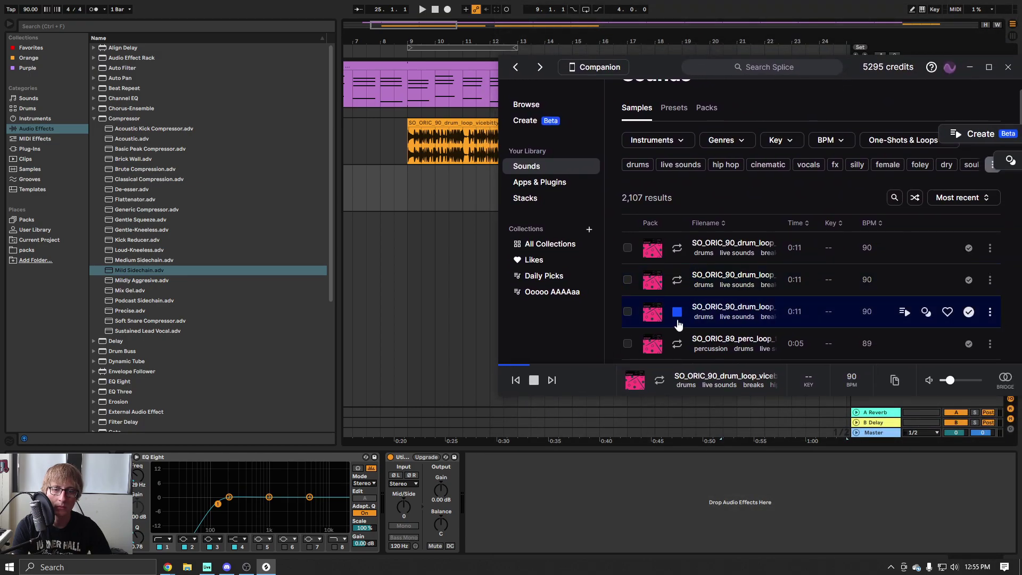
click(677, 288)
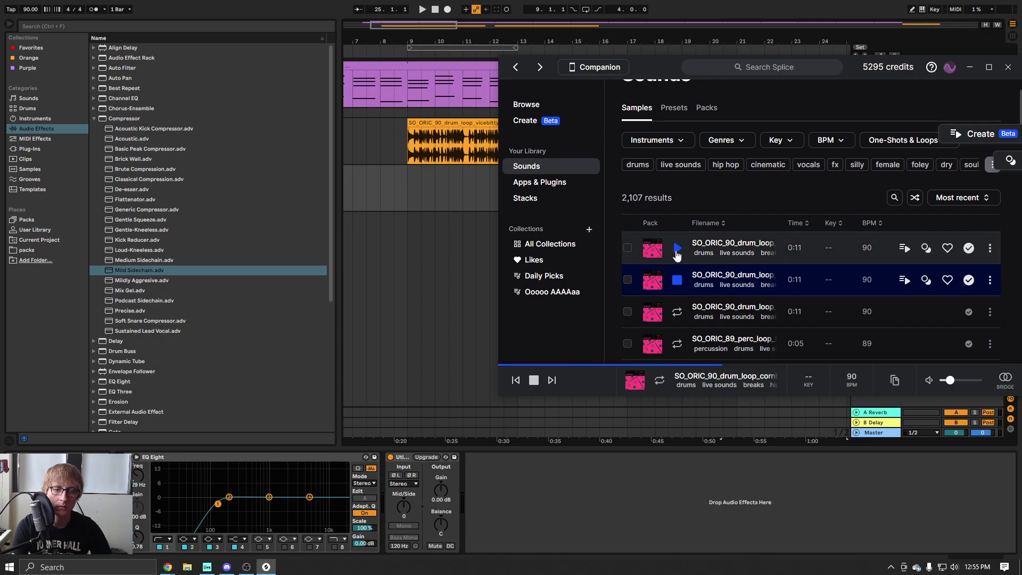
Place the cornbread drum loop at bar 9 and the prospect drum loop at bar 17 on track 4, and minimize Splice.
drag(677, 260, 491, 197)
drag(401, 190, 403, 191)
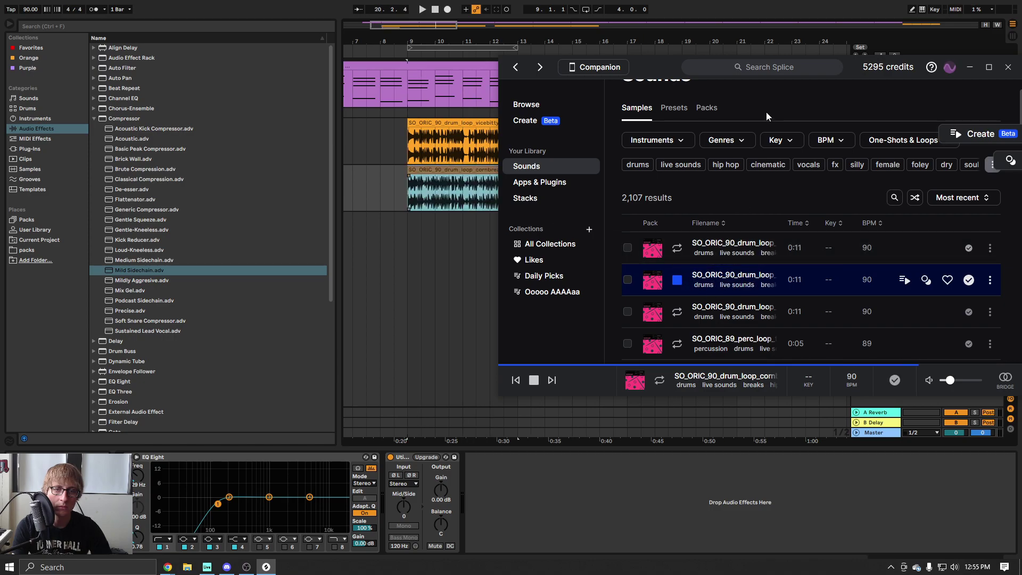
drag(862, 69, 838, 118)
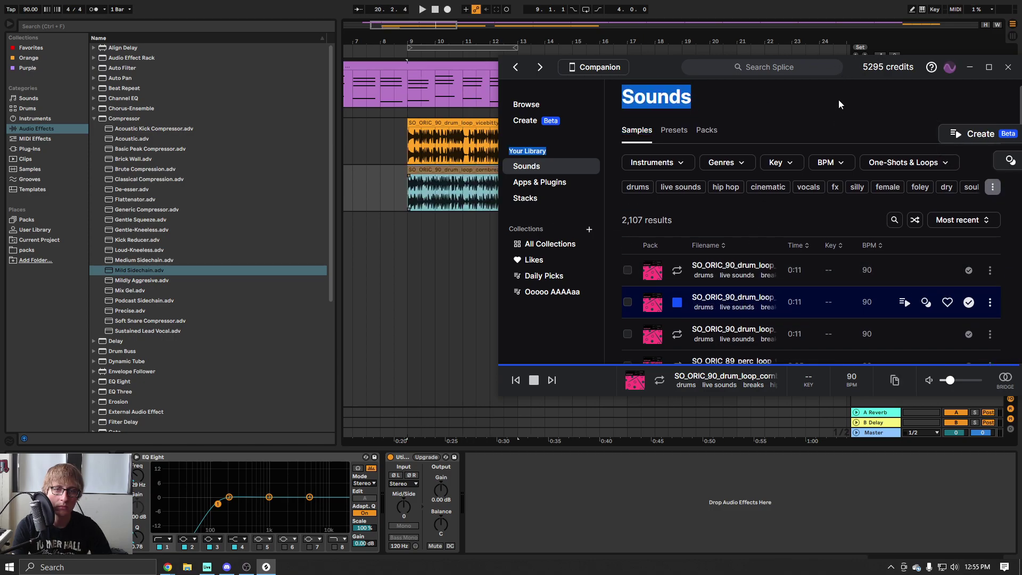
drag(854, 67, 873, 208)
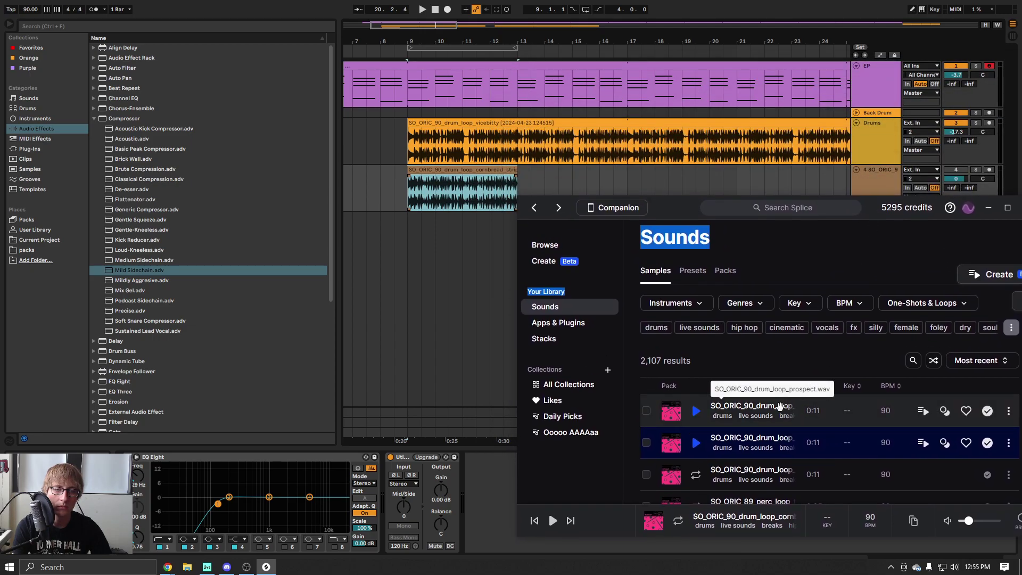
drag(776, 405, 721, 180)
drag(628, 175, 628, 175)
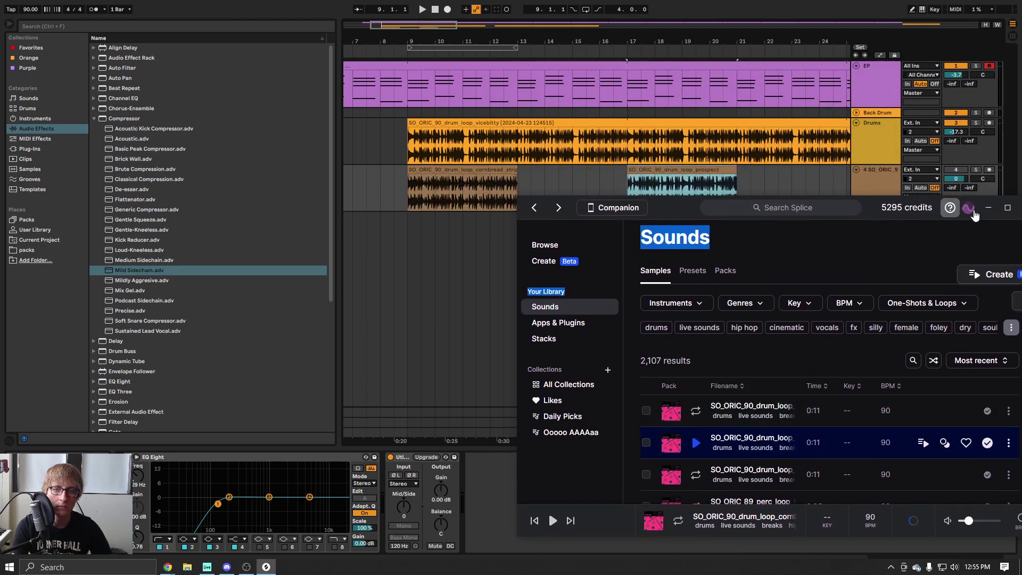
click(988, 208)
Clear the cornbread clip from bar 9 on track 4 and play the arrangement around the prospect clip.
click(482, 173)
click(600, 200)
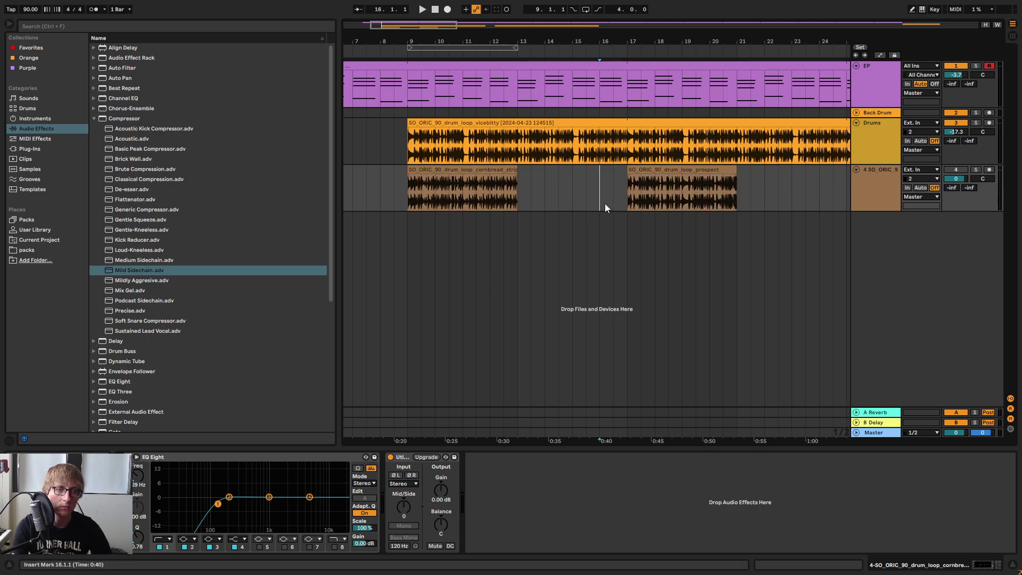
drag(466, 169, 794, 196)
click(685, 170)
key(space)
drag(716, 42, 581, 28)
click(747, 186)
drag(636, 169, 722, 183)
drag(552, 41, 572, 90)
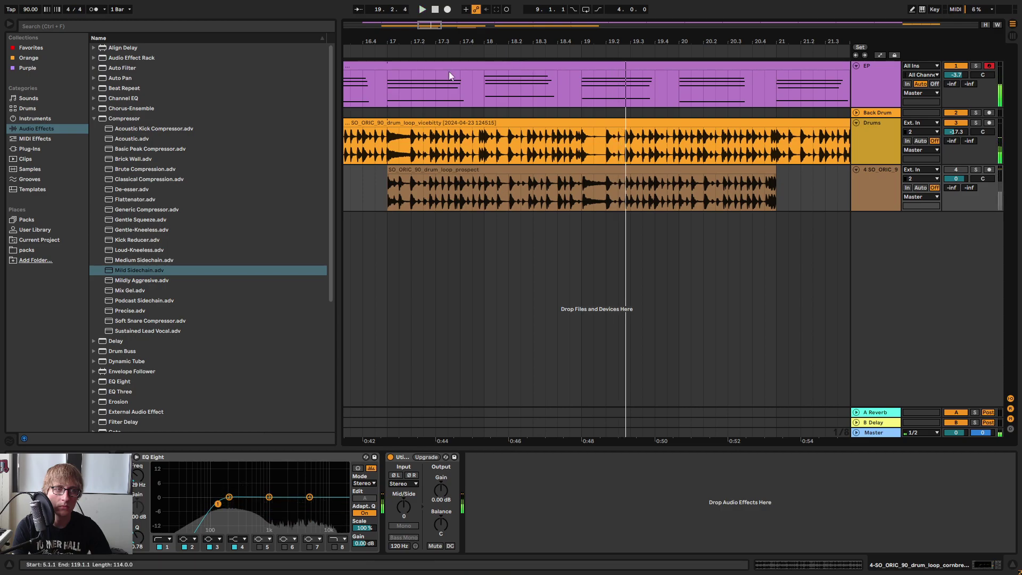
Replay the arrangement from bar 17 and open the prospect clip's waveform in an enlarged clip view.
click(451, 167)
key(space)
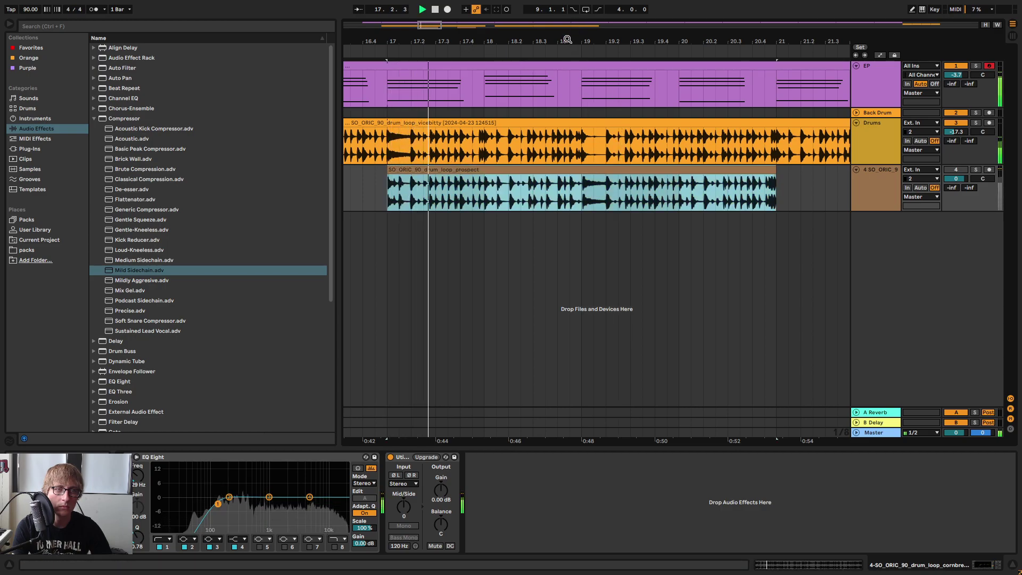
drag(567, 41, 581, 64)
scroll(589, 185, down, 3)
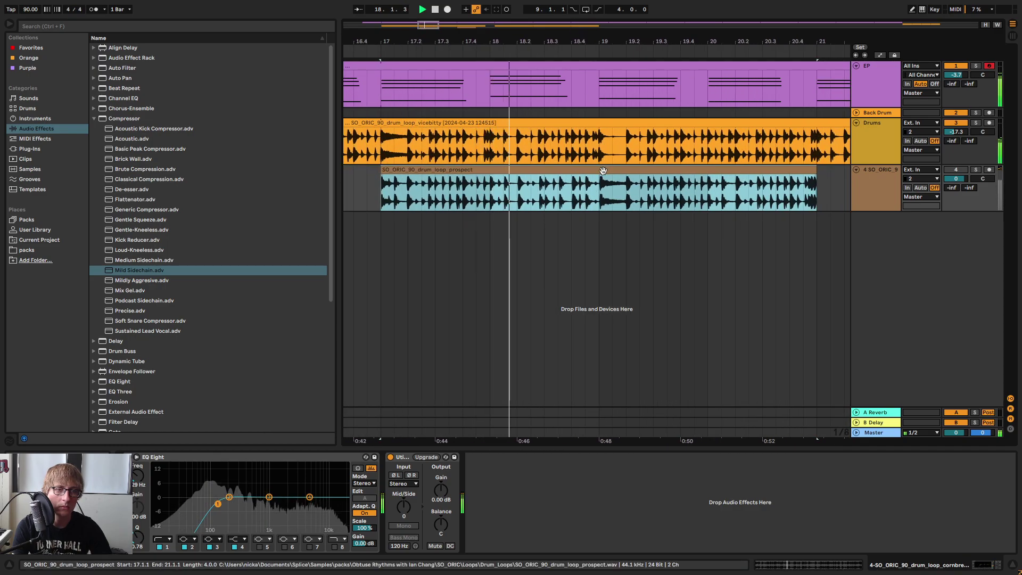
double_click(603, 170)
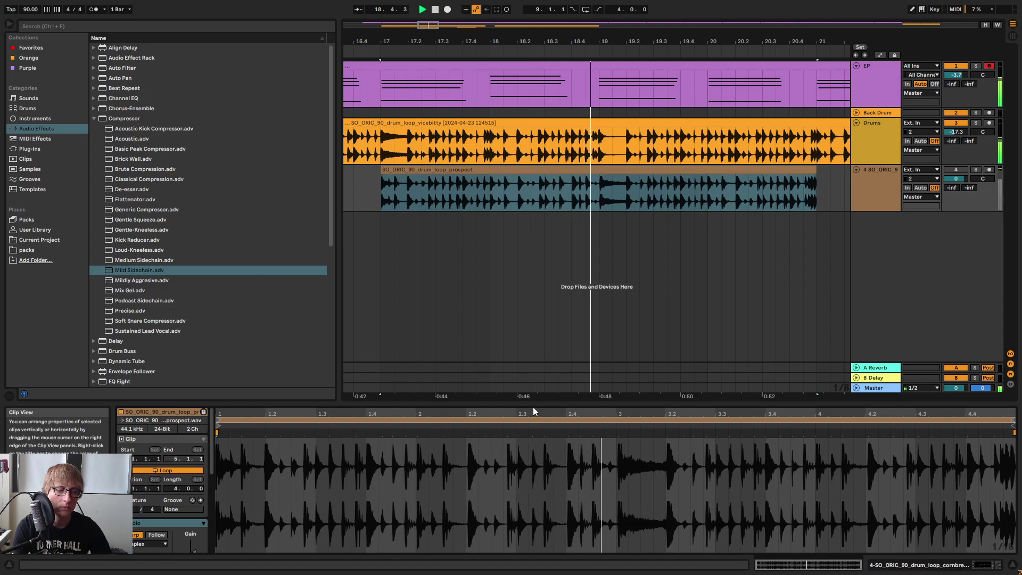
drag(537, 403, 549, 350)
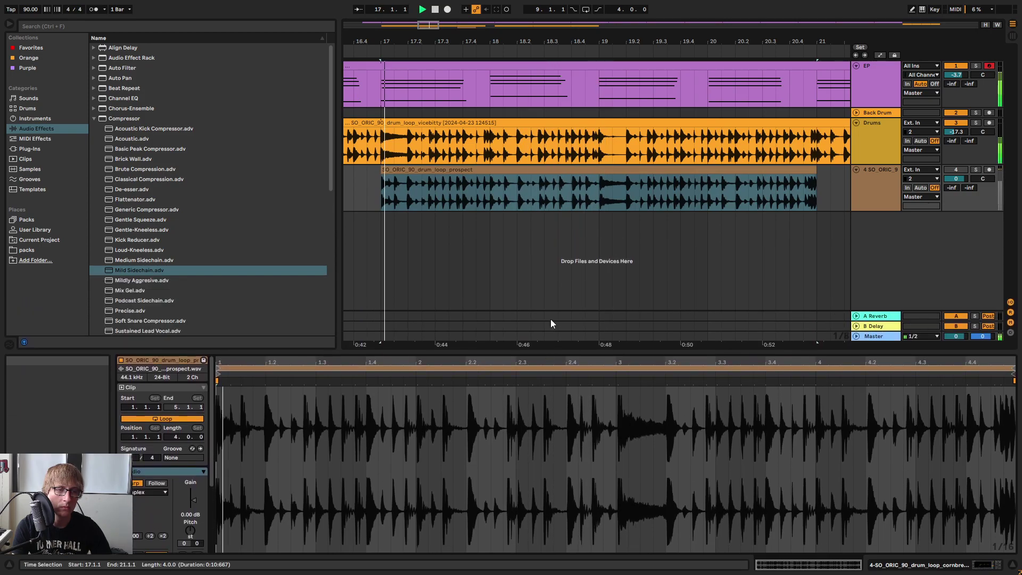
click(583, 198)
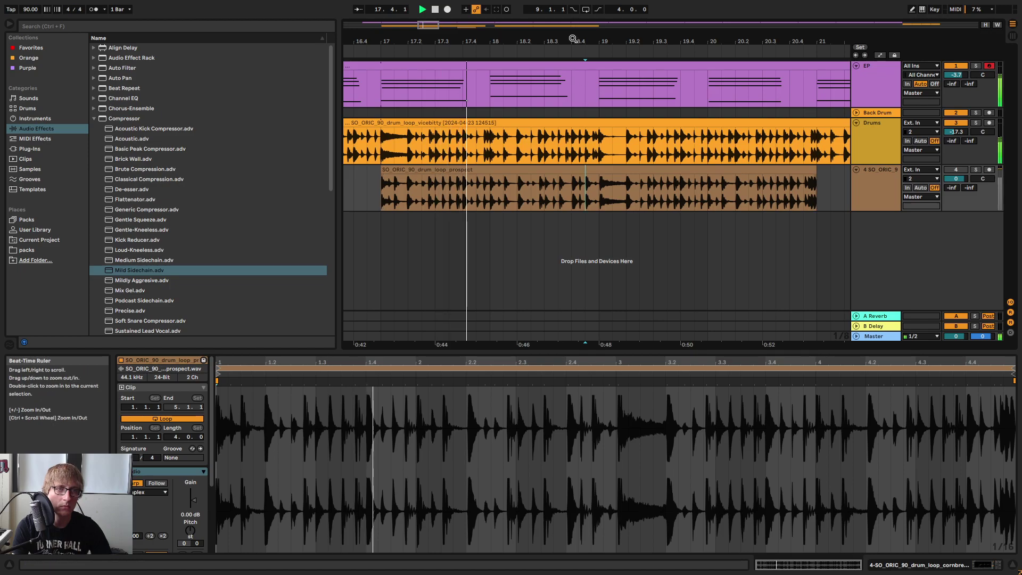
Try replacing the Drums loop from 18.2.4 to 19.2.3 with the prospect section, play it, and undo the replacement.
scroll(559, 77, up, 3)
drag(506, 193, 704, 157)
key(space)
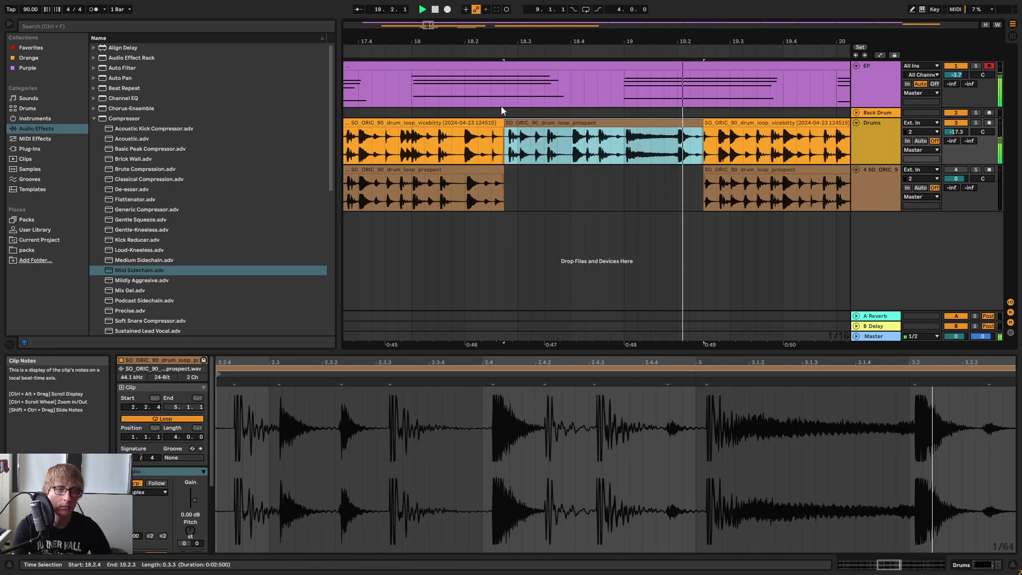
key(ctrl+z)
key(space)
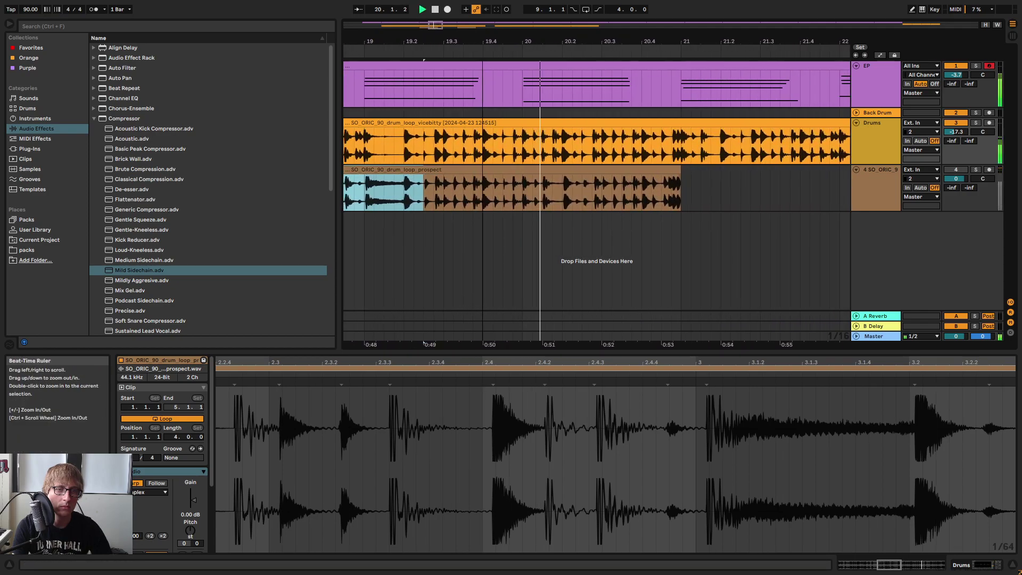
Try placing the prospect fill from 20.4.3 to 21.1.1 on the Drums track, play it, and undo the move.
click(650, 199)
drag(667, 200, 673, 157)
key(space)
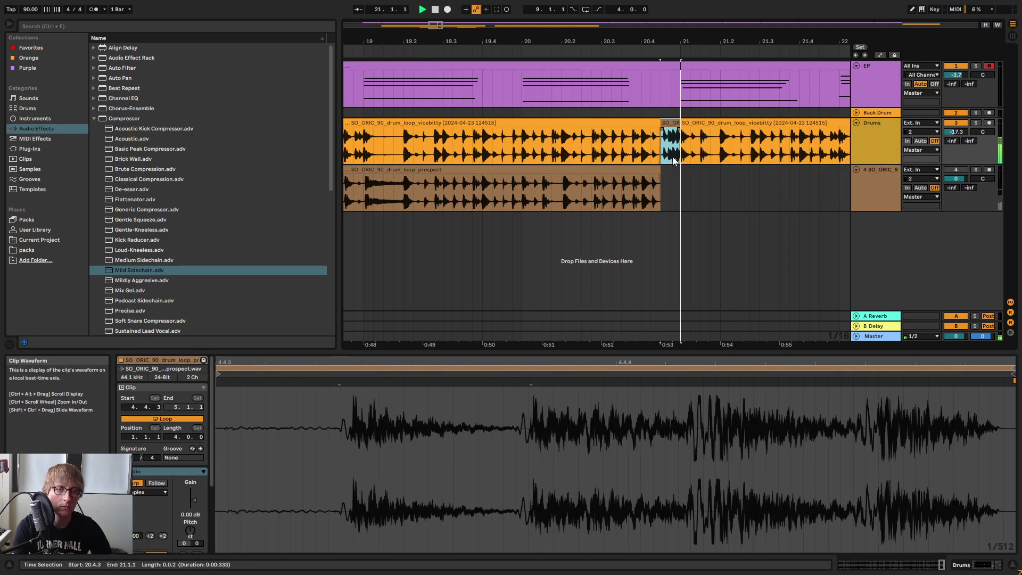
click(562, 45)
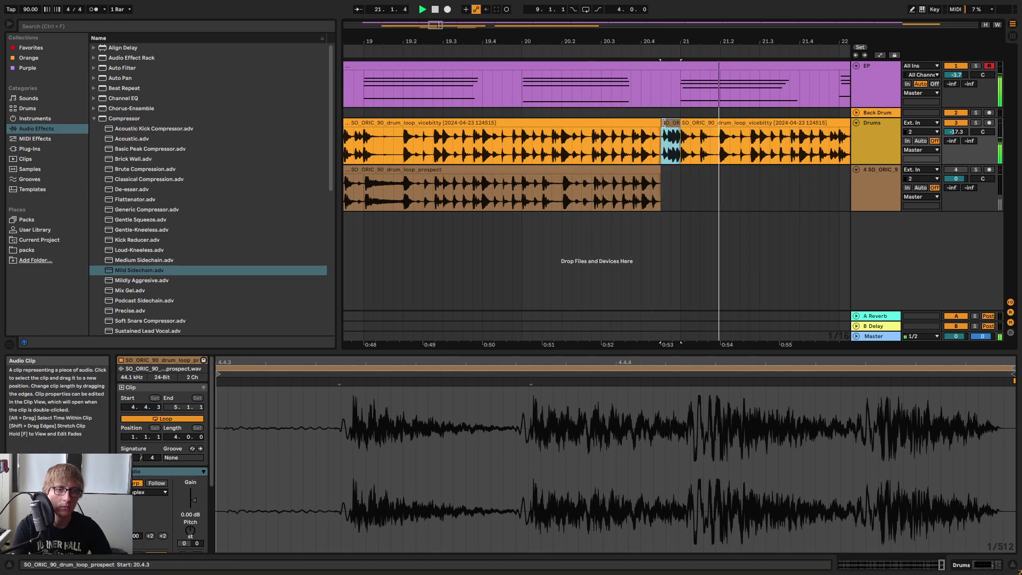
key(ctrl+z)
key(space)
Solo track 4 and start playback of the prospect clip from bar 17.
drag(647, 42, 759, 28)
click(654, 171)
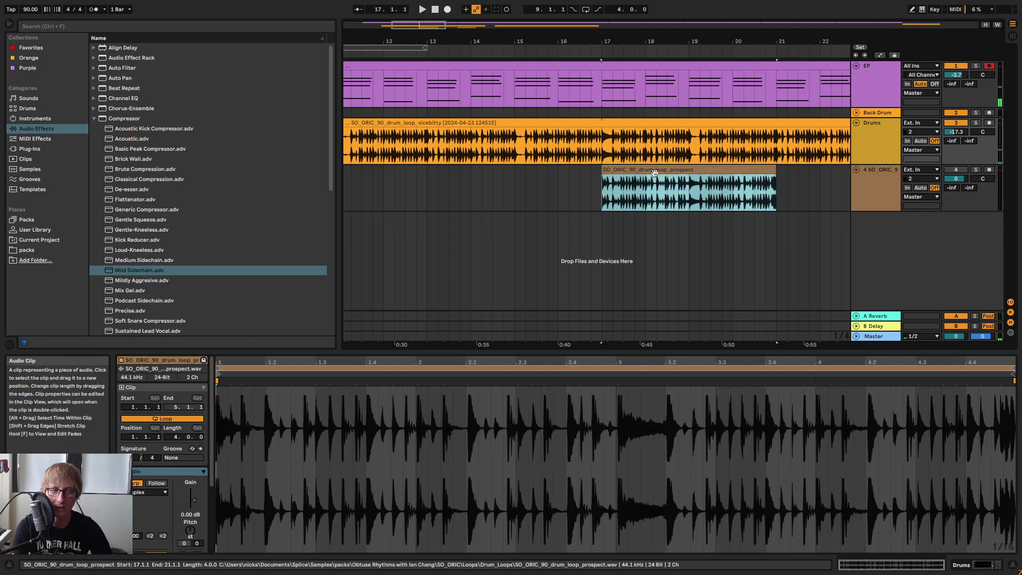
click(978, 171)
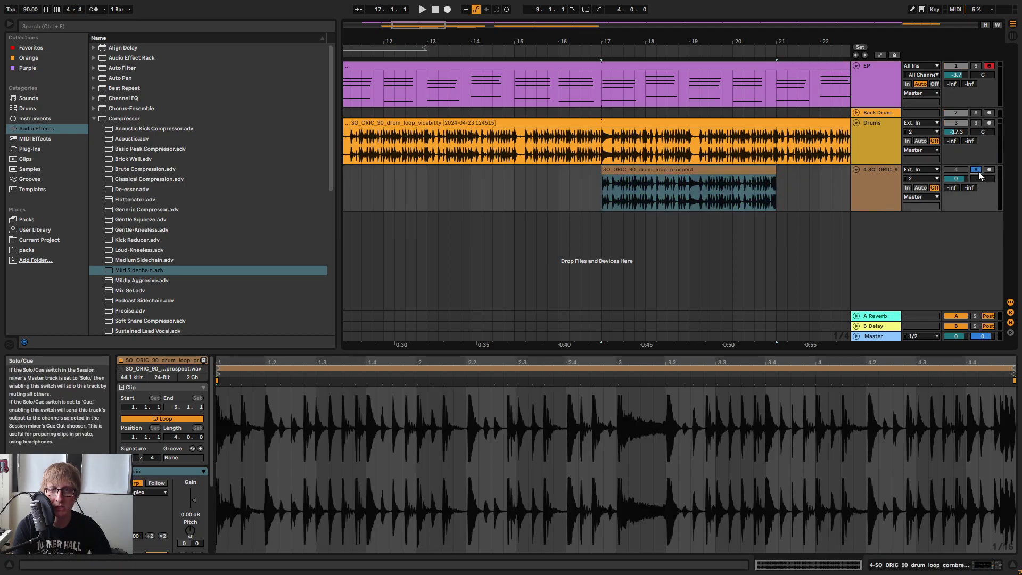
click(882, 171)
key(space)
Set track 4's volume to -14.0 dB during playback and unsolo the track.
key(Tab)
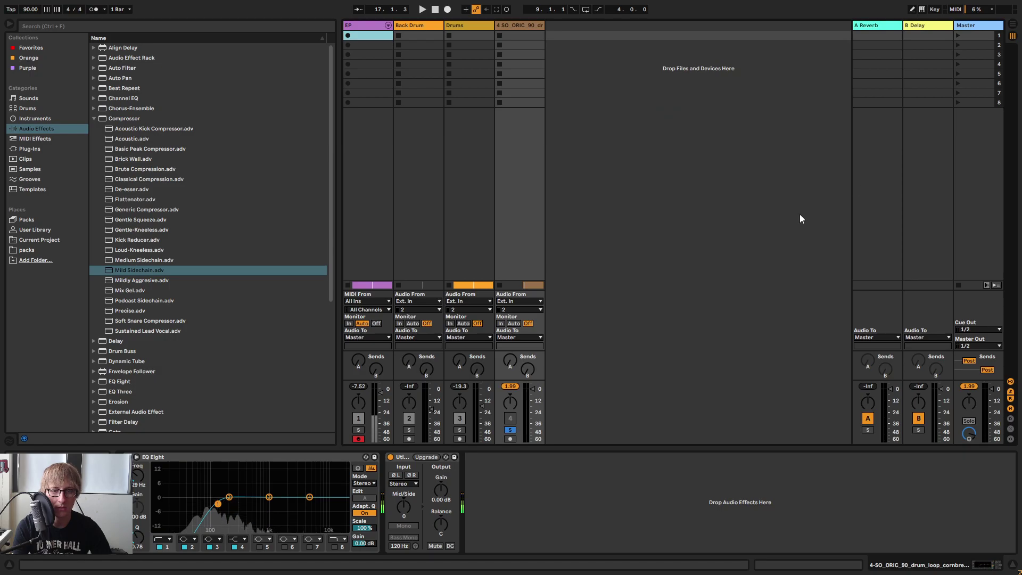
key(space)
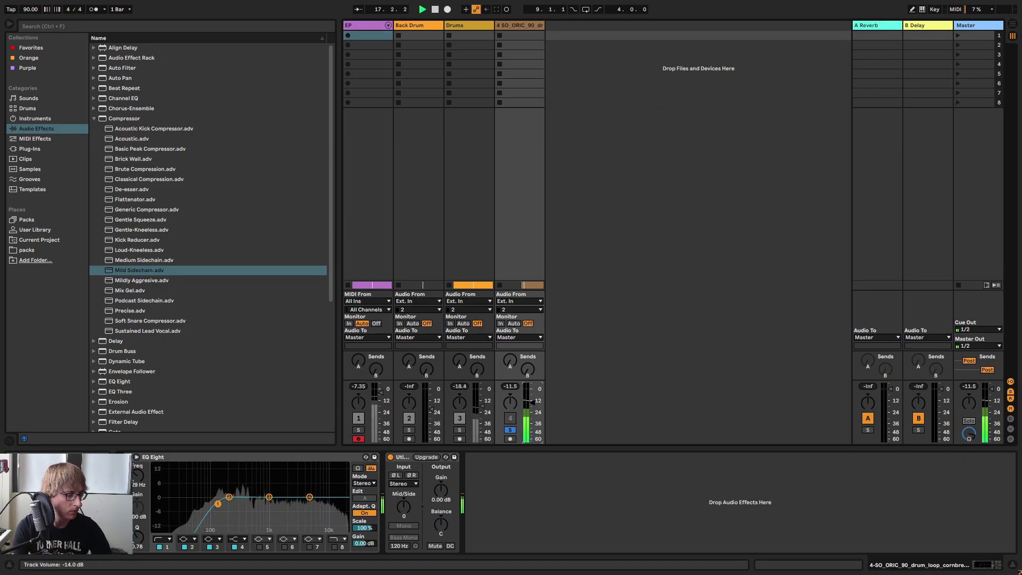
key(Tab)
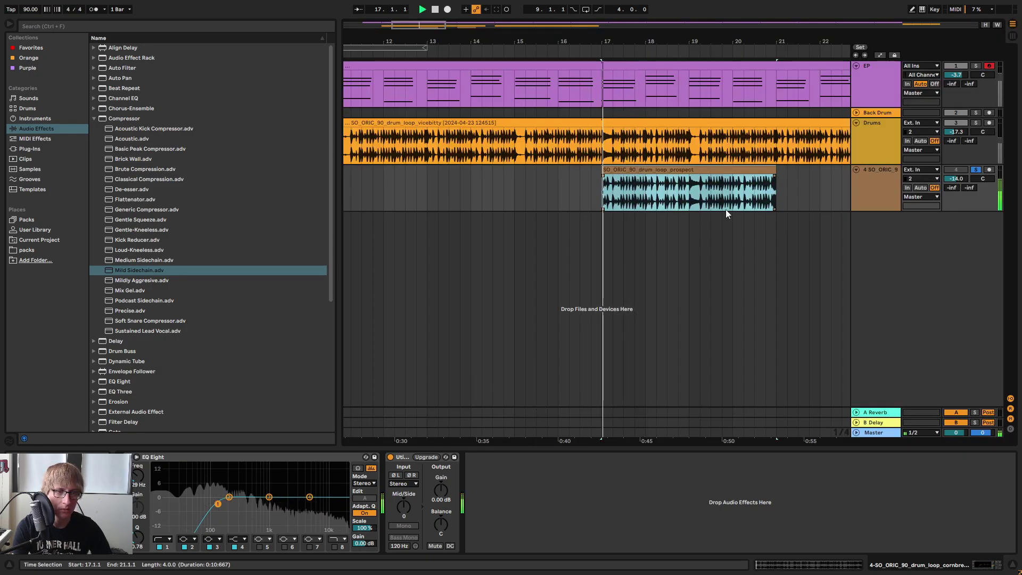
drag(690, 45, 784, 205)
click(976, 169)
Try a prospect section on the Drums track around bar 19 and delete the leftover prospect audio from track 4.
drag(538, 32, 532, 123)
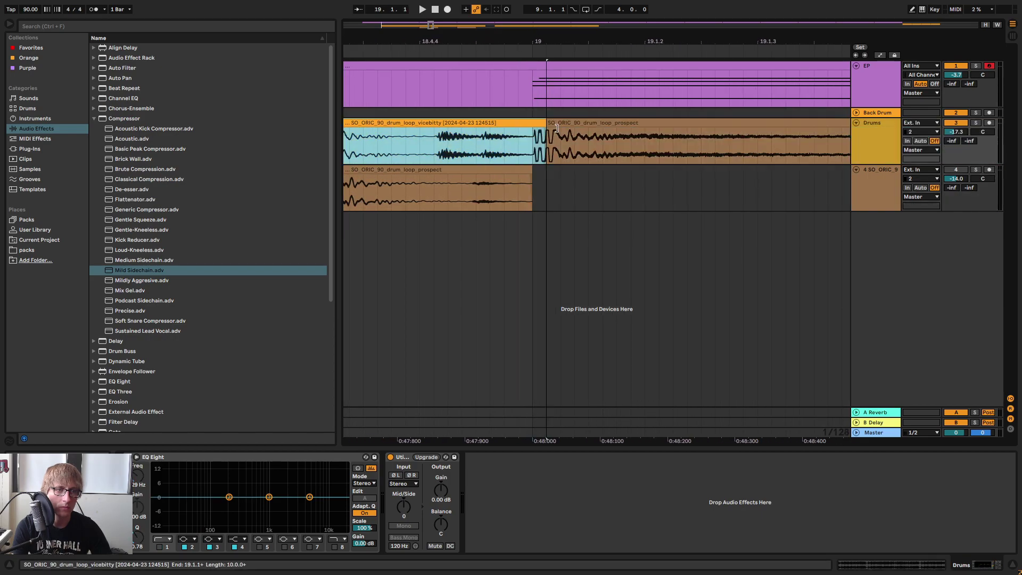
key(space)
drag(604, 41, 601, 4)
click(560, 55)
drag(400, 185, 821, 209)
key(Delete)
Try extending the prospect piece on Drums to about 19.2.2, and undo the prospect edits until its loop is back on track 4.
drag(613, 33, 674, 101)
click(680, 123)
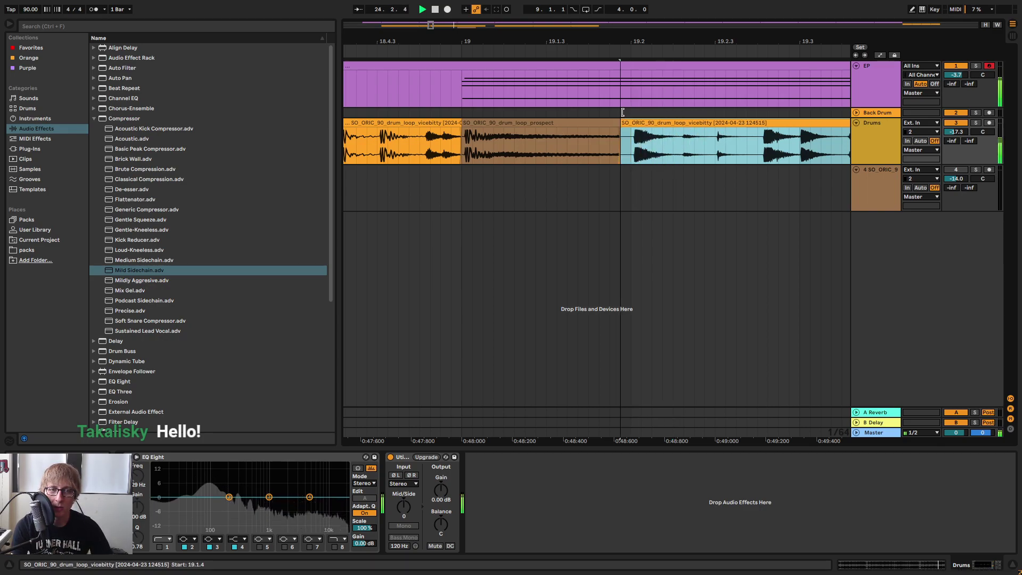
click(622, 120)
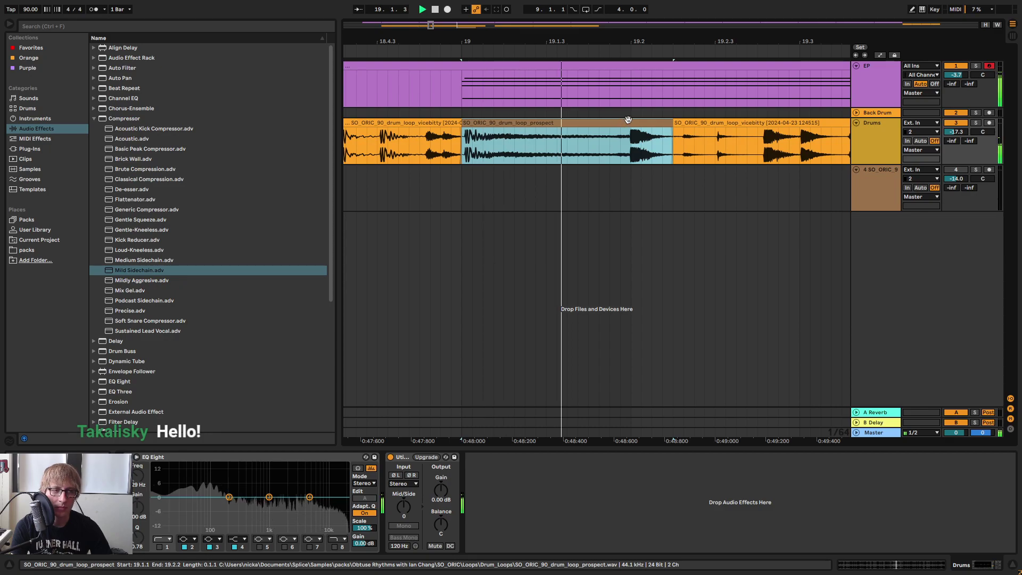
drag(659, 41, 663, 47)
click(695, 122)
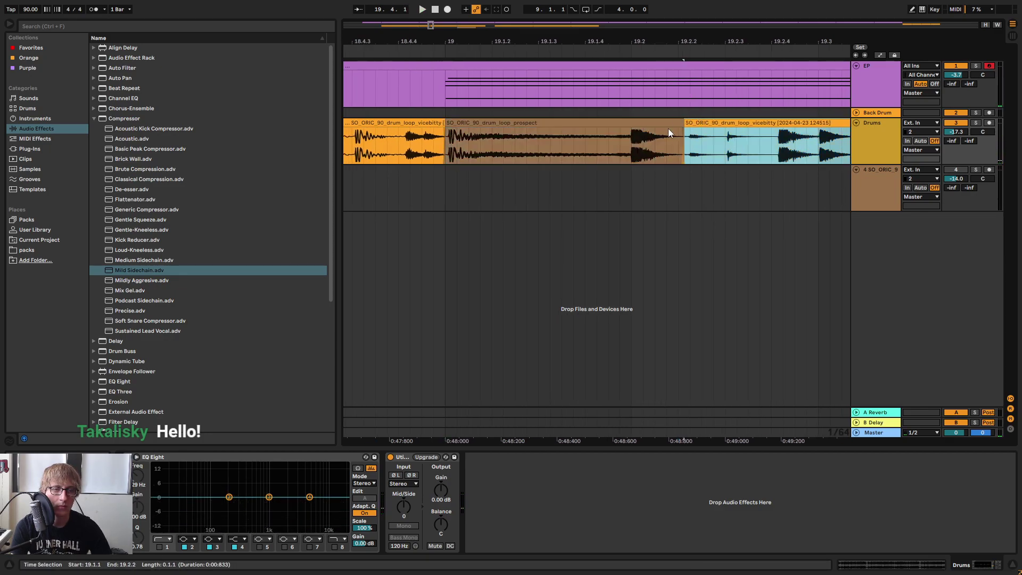
key(ctrl+z)
key(ctrl+z)
key(ctrl+z)
key(ctrl+z)
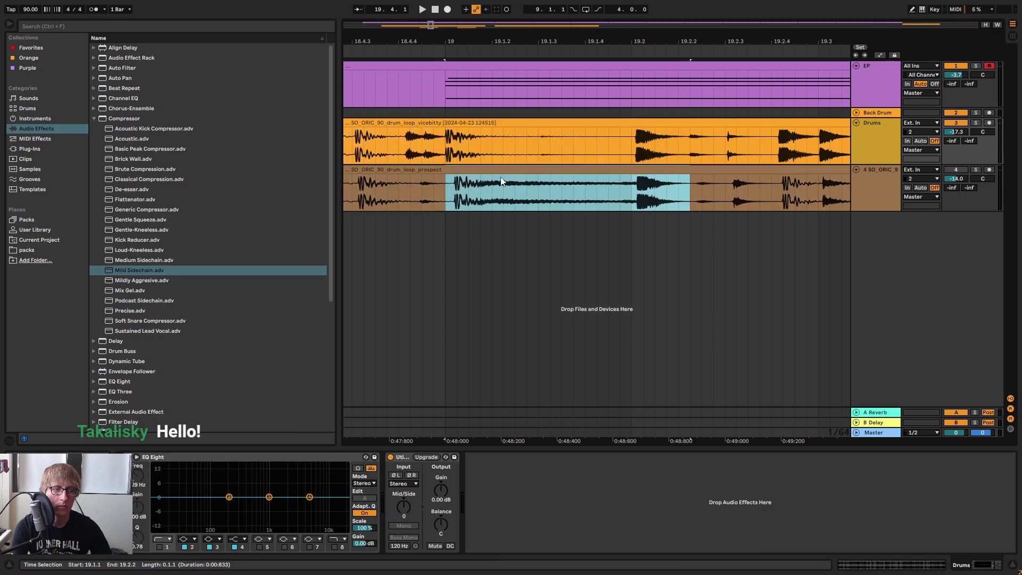
Move the prospect section from 19.1.1 to 19.2.2 onto the Drums track, delete its leftovers from track 4, and play the result.
drag(460, 170, 462, 160)
key(space)
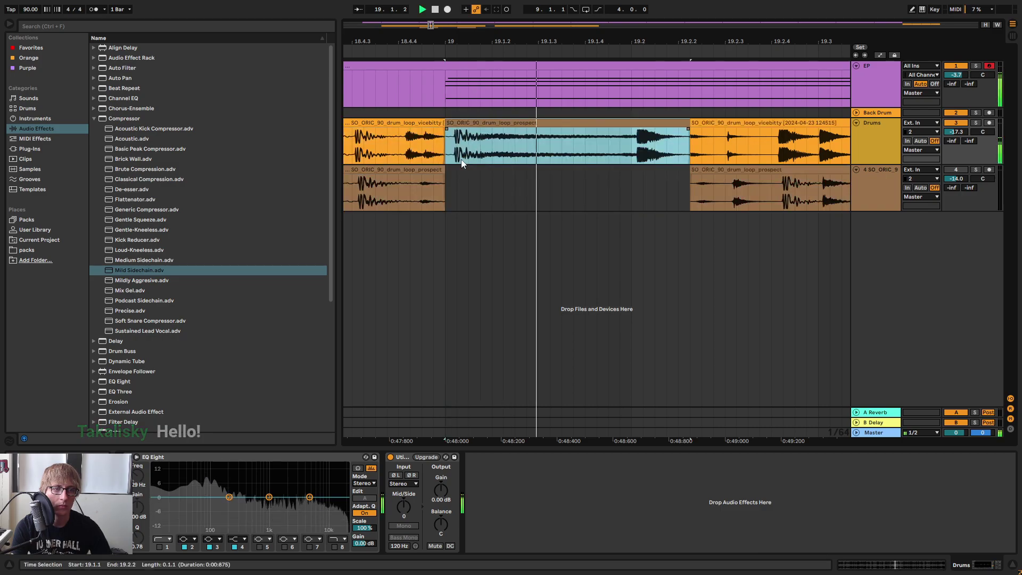
click(719, 171)
key(space)
key(Delete)
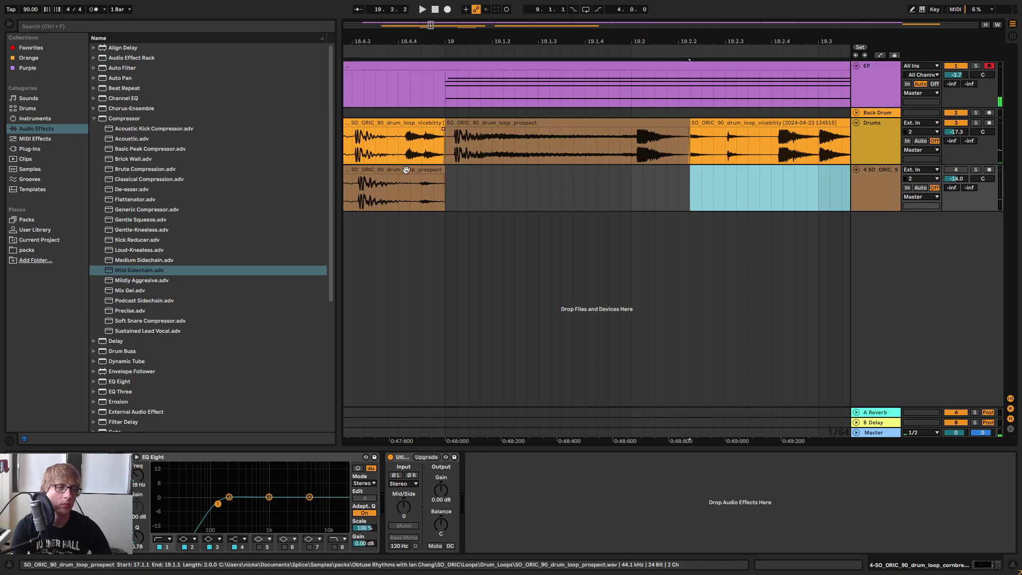
click(405, 169)
key(Delete)
drag(602, 41, 672, 53)
key(space)
key(space)
Open the prospect piece at bar 19 in an enlarged clip view and set its warp mode to Beats, preserving transients.
drag(575, 41, 573, 80)
click(579, 159)
click(573, 123)
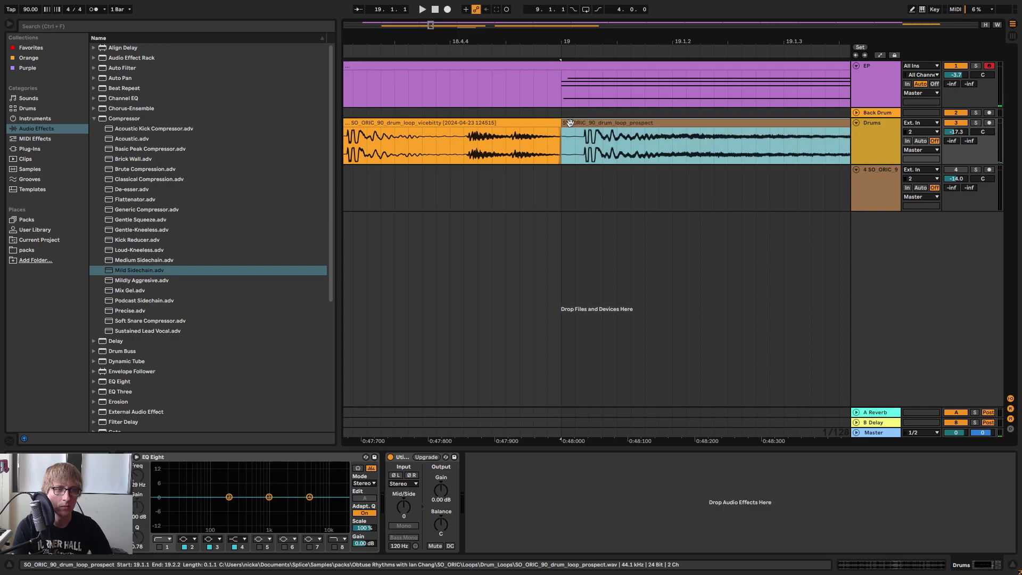
double_click(572, 123)
drag(525, 362, 525, 336)
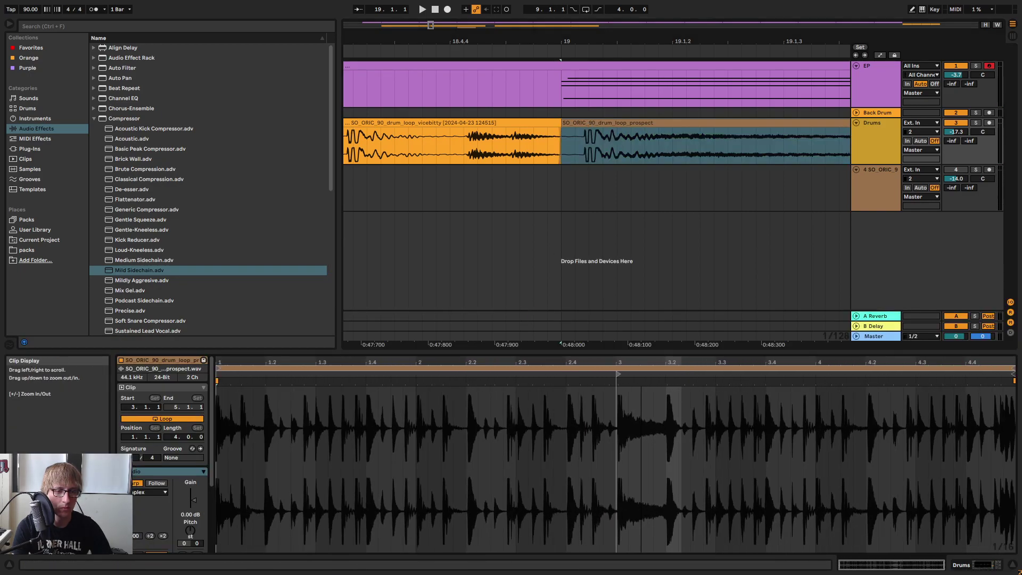
click(740, 427)
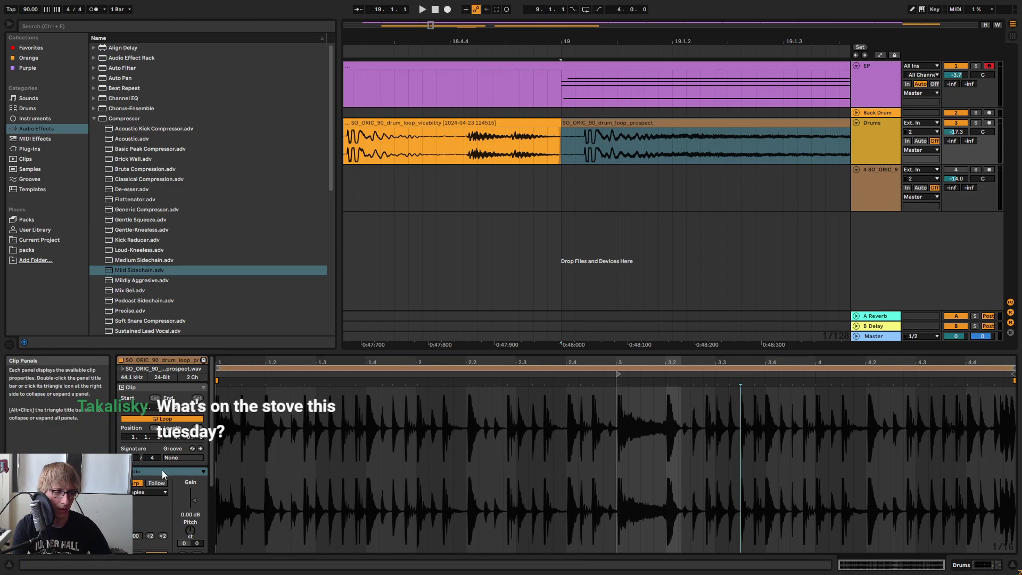
click(146, 493)
click(141, 503)
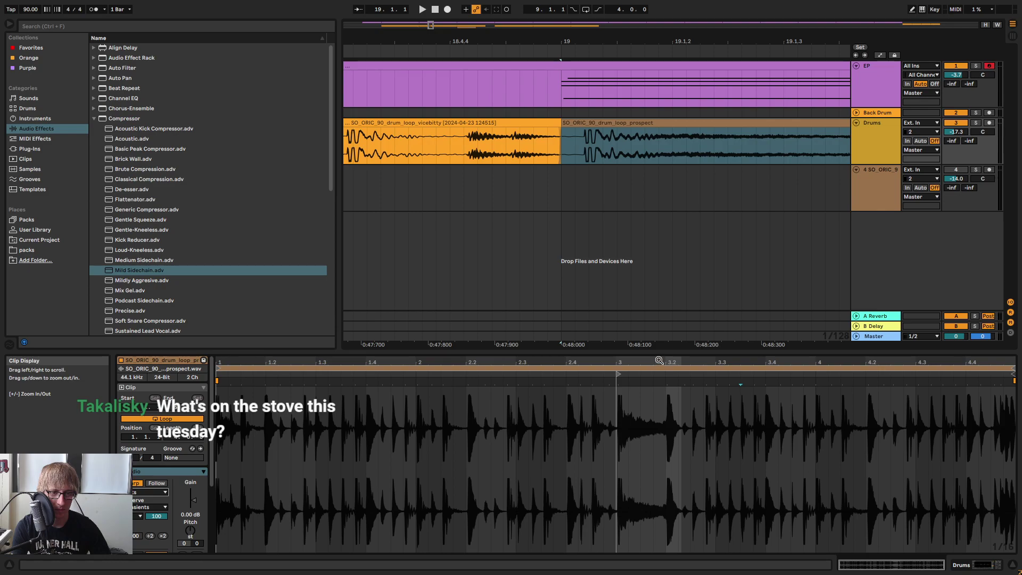
Add warp markers to the prospect clip's hits at beats 3 and 3.2, and shift both hits slightly earlier toward the grid.
scroll(665, 372, up, 3)
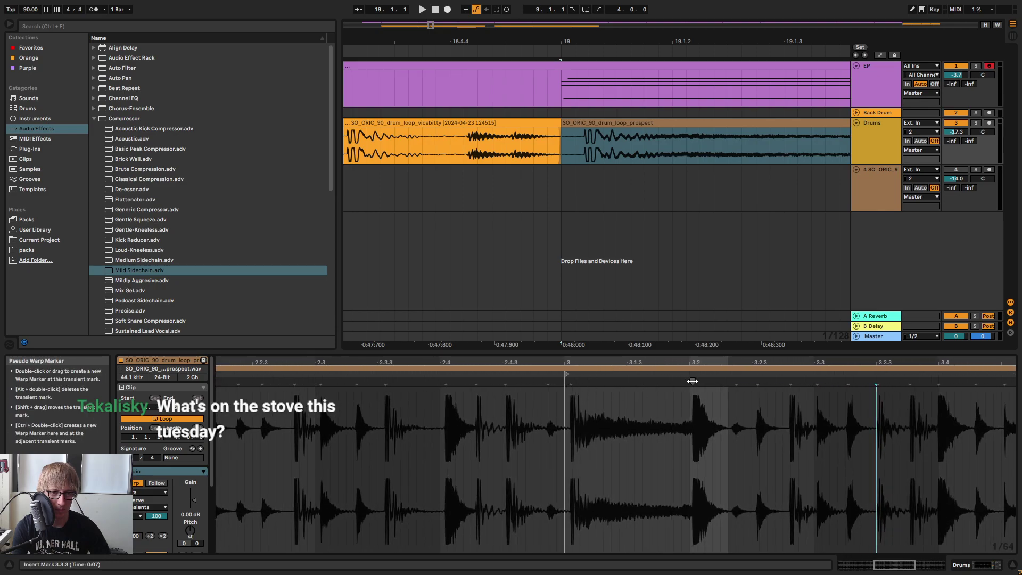
double_click(692, 381)
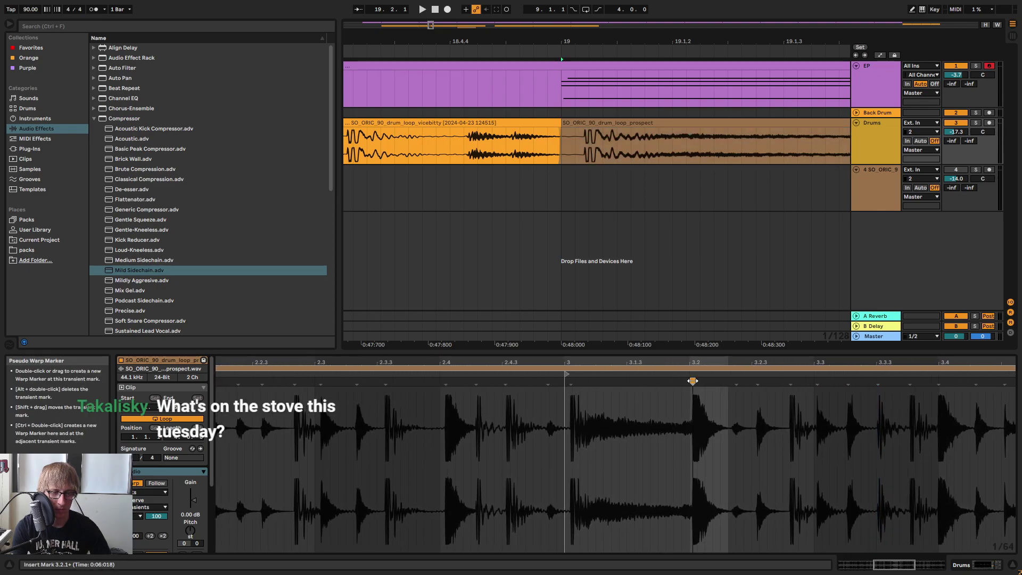
double_click(566, 381)
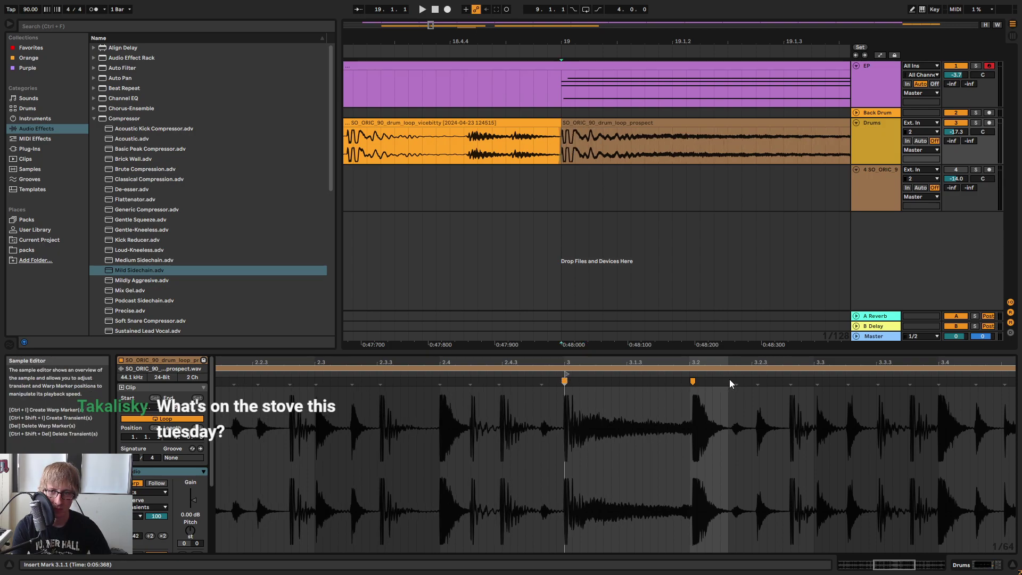
drag(696, 362, 696, 432)
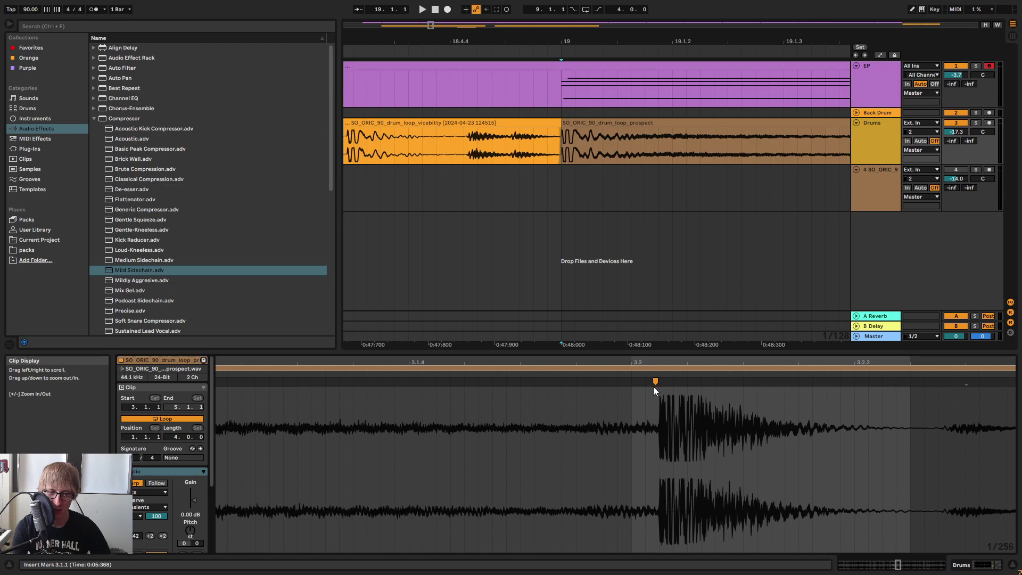
drag(659, 385, 650, 385)
drag(691, 41, 611, 38)
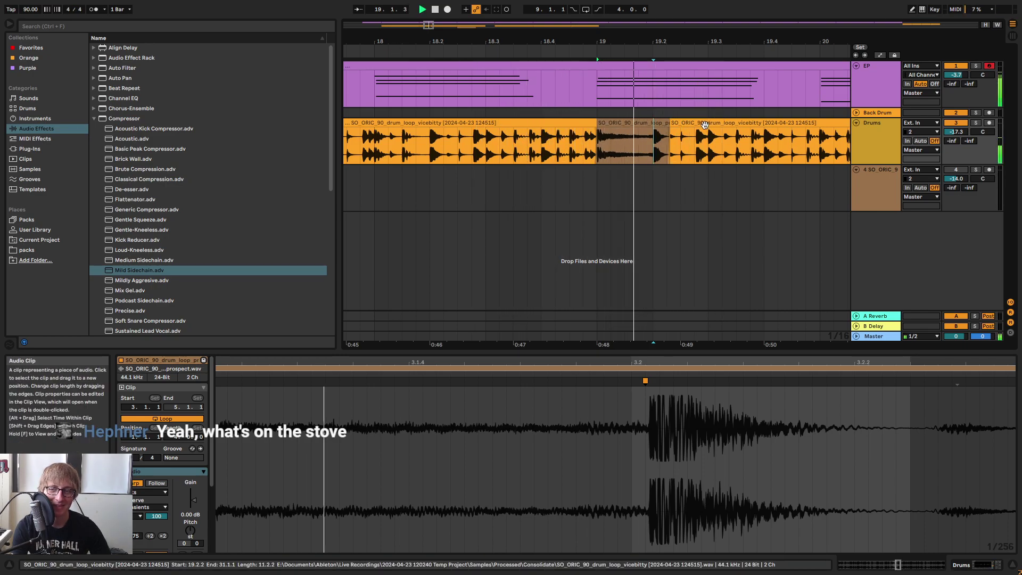
Nudge the join between the prospect piece and the following vicebitty clip slightly earlier near 19.2.2 on Drums.
mouse_move(666, 41)
mouse_down()
mouse_move(666, 75)
mouse_move(668, 36)
mouse_up()
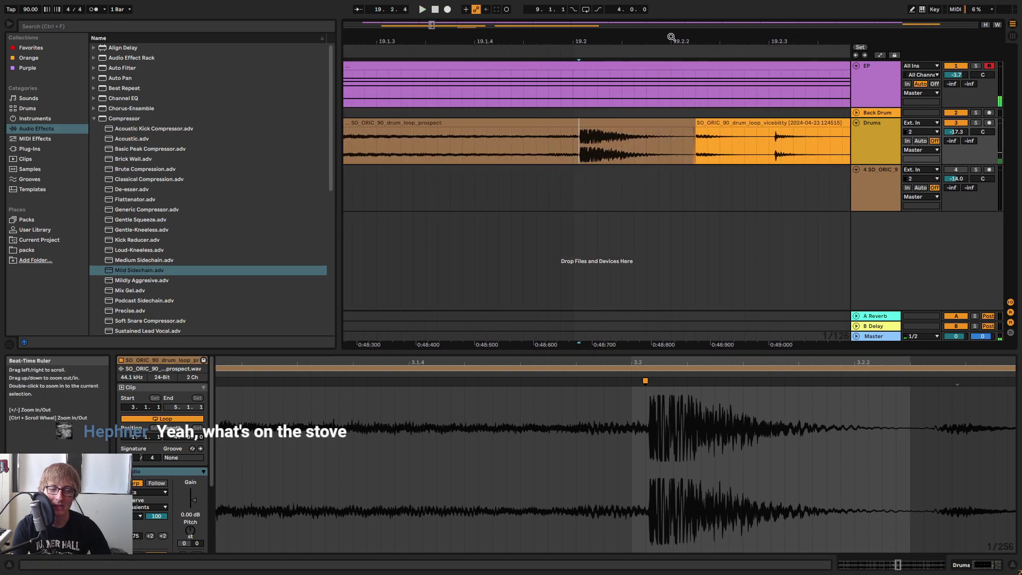
scroll(685, 132, down, 5)
scroll(682, 125, up, 6)
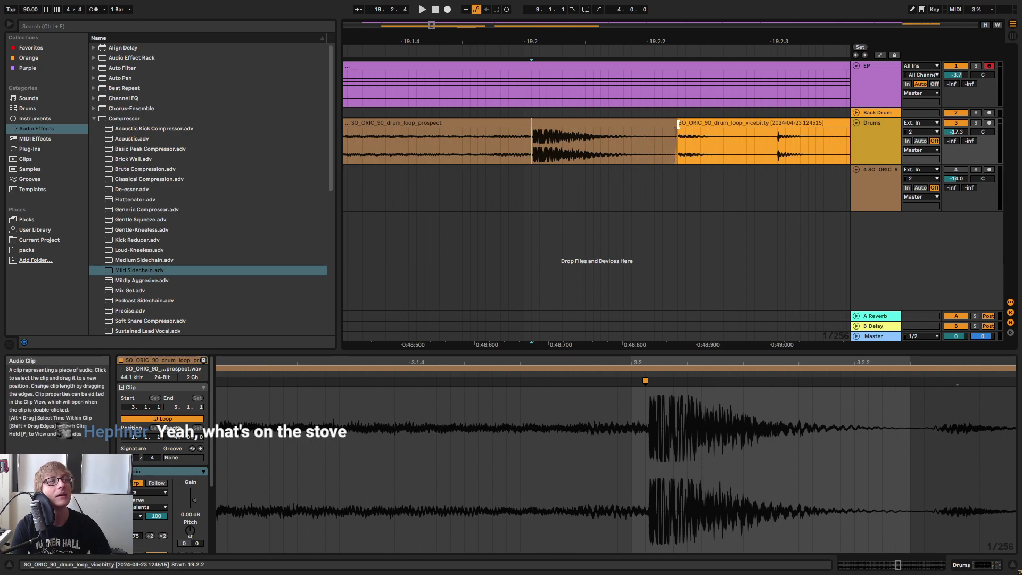
mouse_move(678, 124)
mouse_down()
mouse_move(626, 134)
mouse_move(675, 137)
mouse_up()
drag(671, 42, 708, 5)
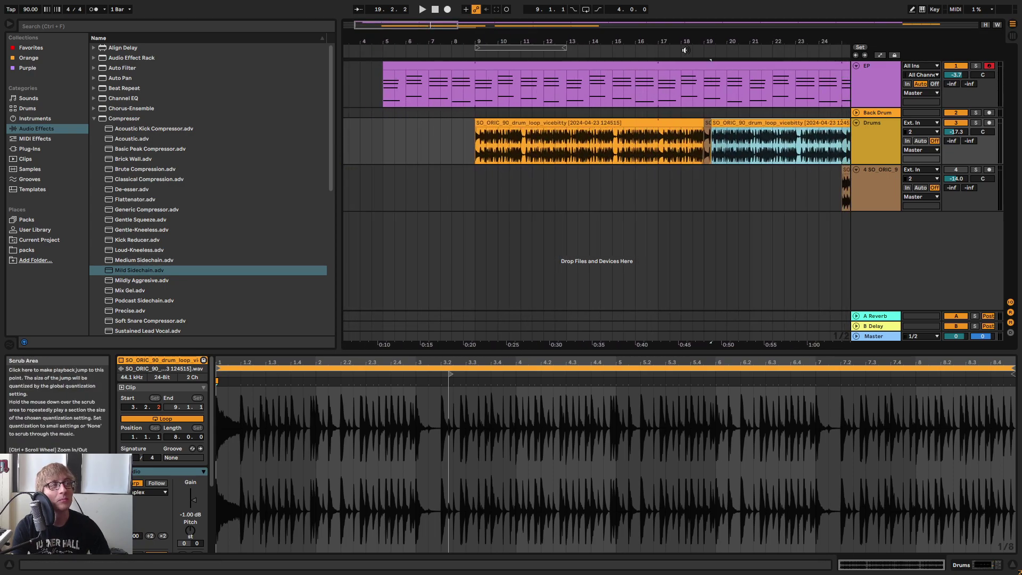
Play the arrangement from 17.1.1 through the prospect splice at bar 19 and inspect the vicebitty loop around bar 17.
key(space)
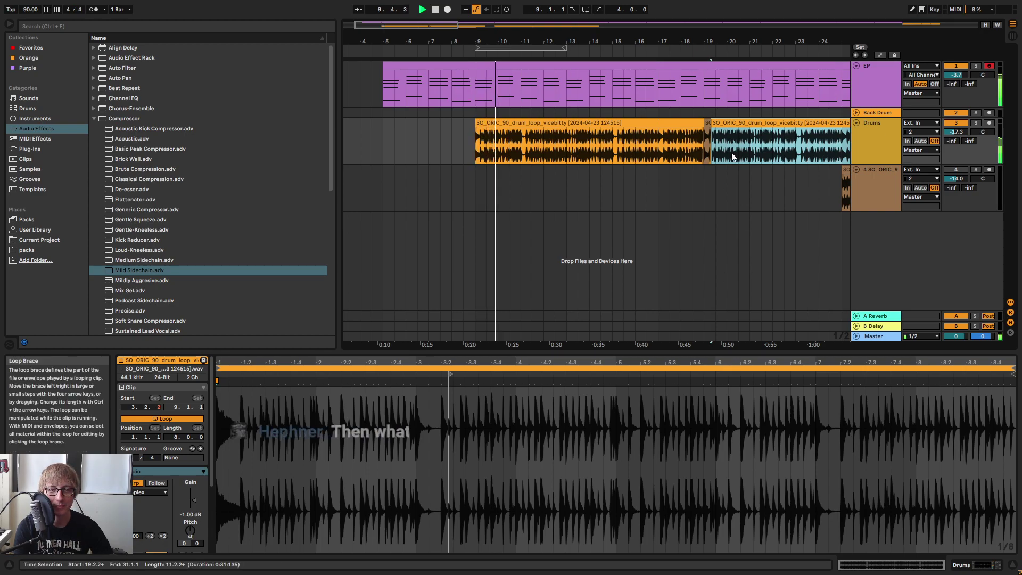
click(748, 194)
click(703, 195)
key(space)
click(684, 197)
click(659, 142)
key(space)
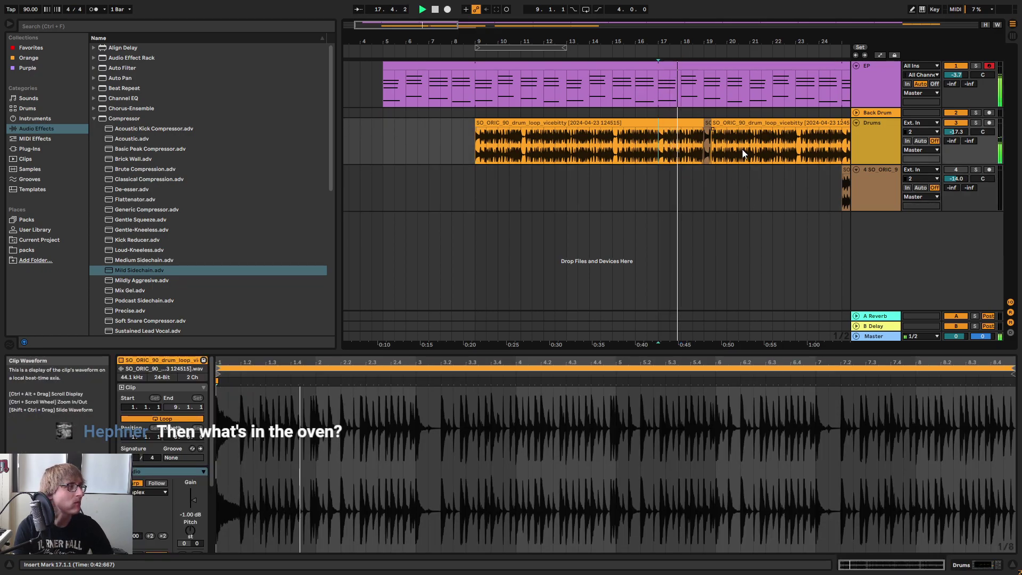
drag(708, 42, 586, 95)
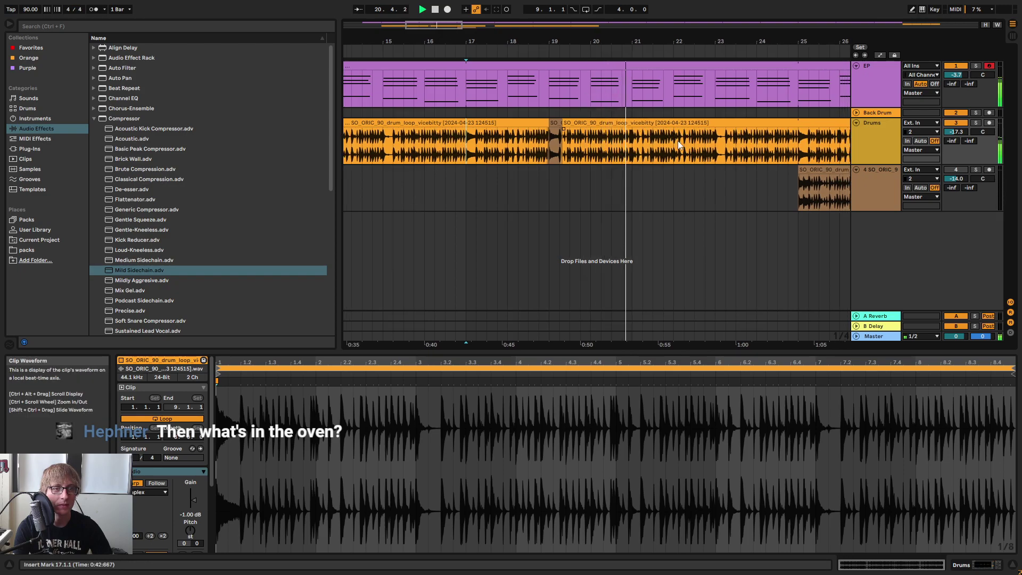
key(space)
key(space)
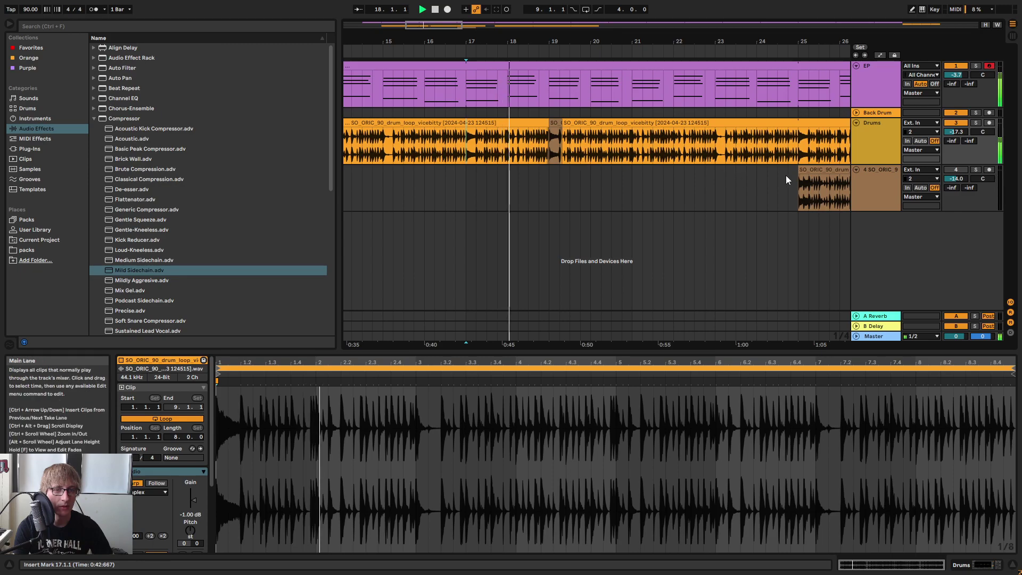
mouse_move(582, 40)
mouse_down()
mouse_move(577, 72)
mouse_move(578, 32)
mouse_up()
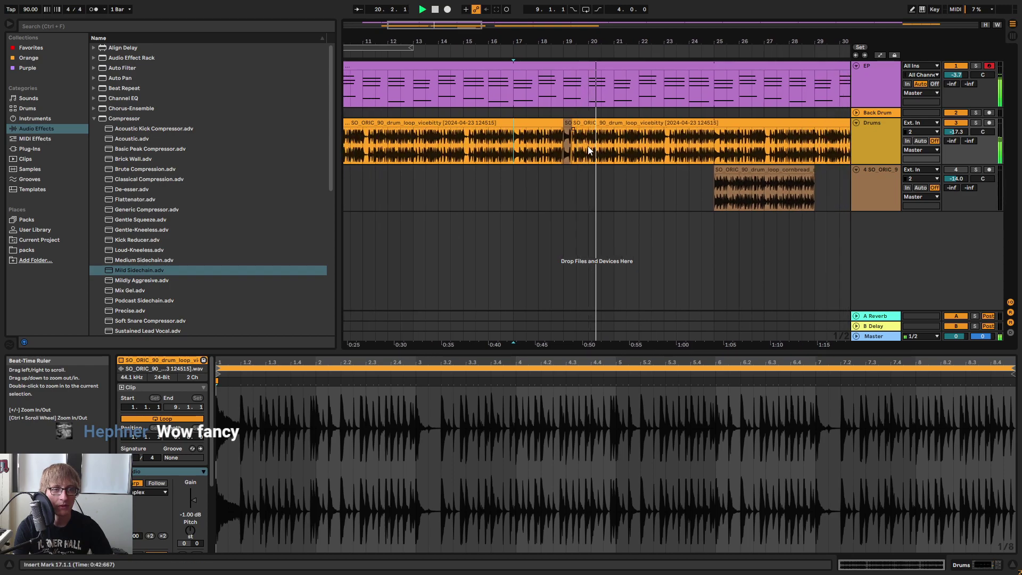
drag(514, 155, 523, 154)
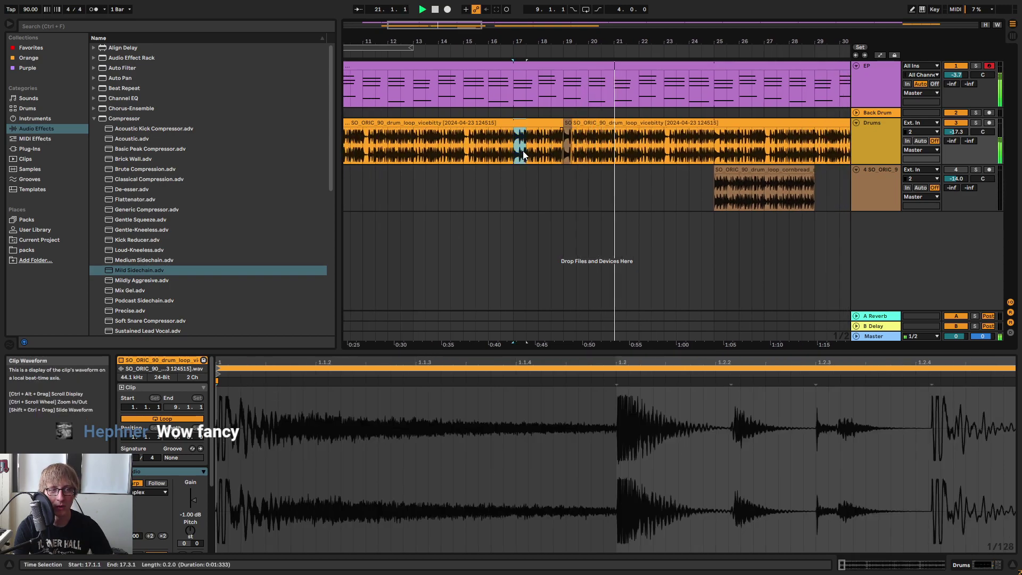
click(555, 123)
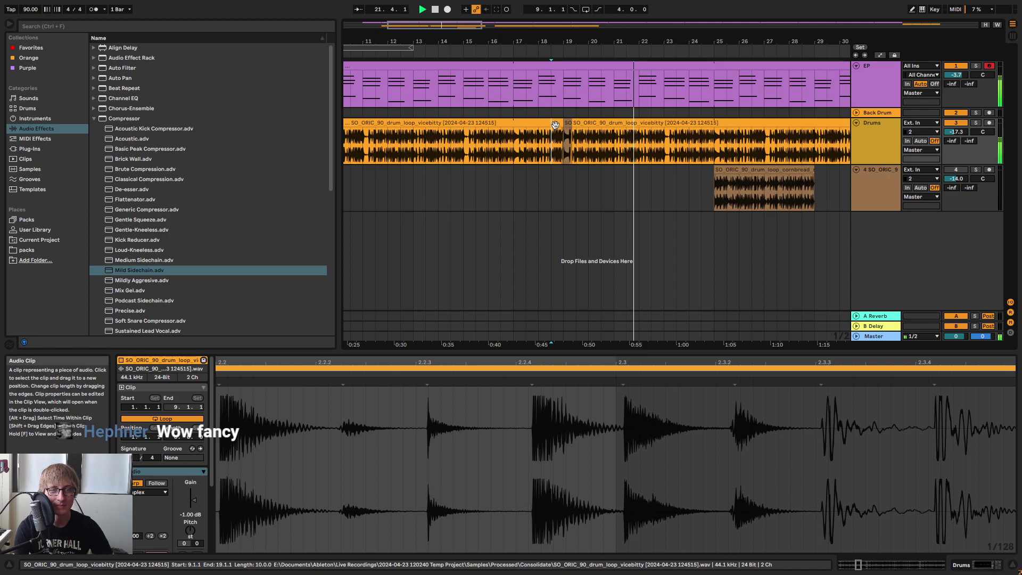
Audition the cornbread strip loop on track 4 in solo from bar 25, checking its devices, and turn solo off.
drag(687, 42, 562, 55)
click(602, 182)
click(610, 167)
key(space)
key(space)
click(976, 169)
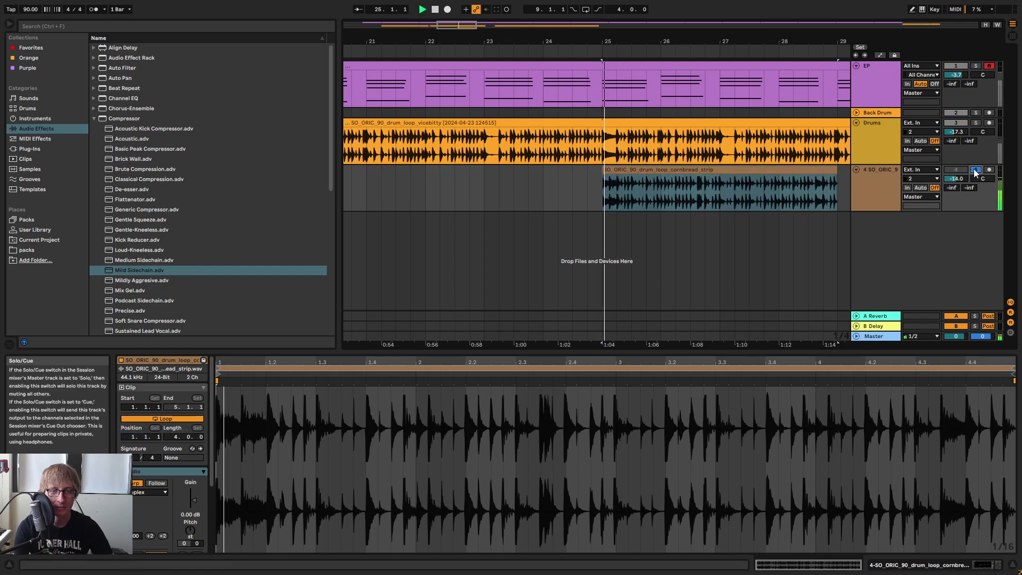
click(880, 184)
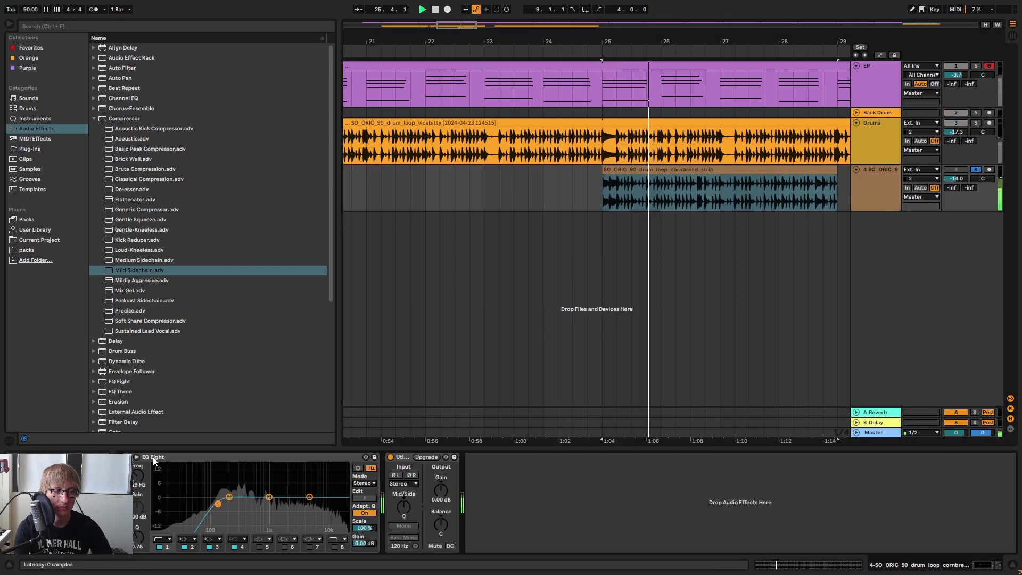
click(975, 170)
click(979, 169)
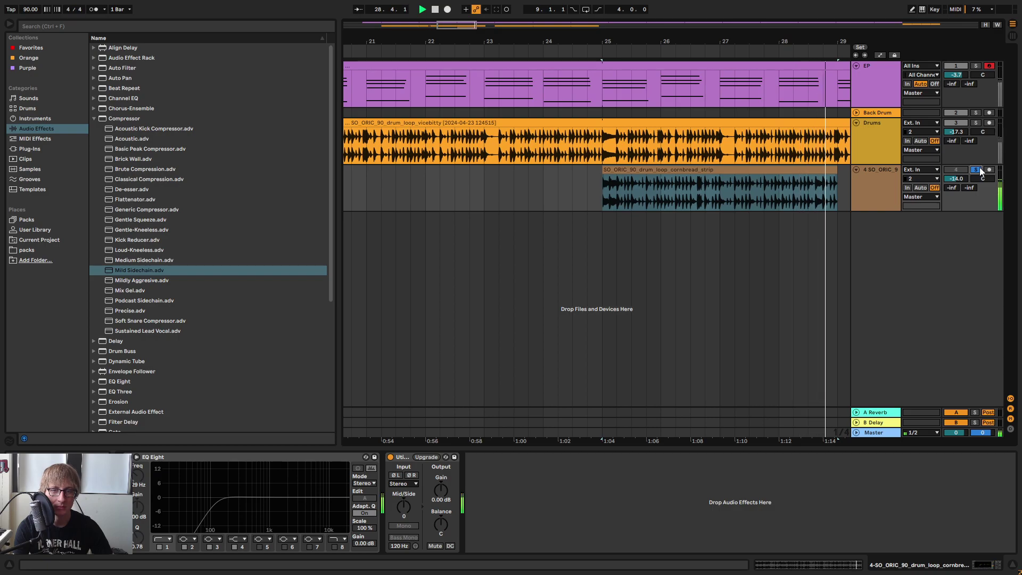
click(979, 169)
key(space)
Move a short section of the cornbread strip loop around 28.3 to 28.4 from track 4 onto the Drums track.
drag(832, 40, 806, 107)
drag(550, 196, 736, 207)
click(711, 162)
drag(553, 187, 726, 160)
drag(714, 39, 715, 11)
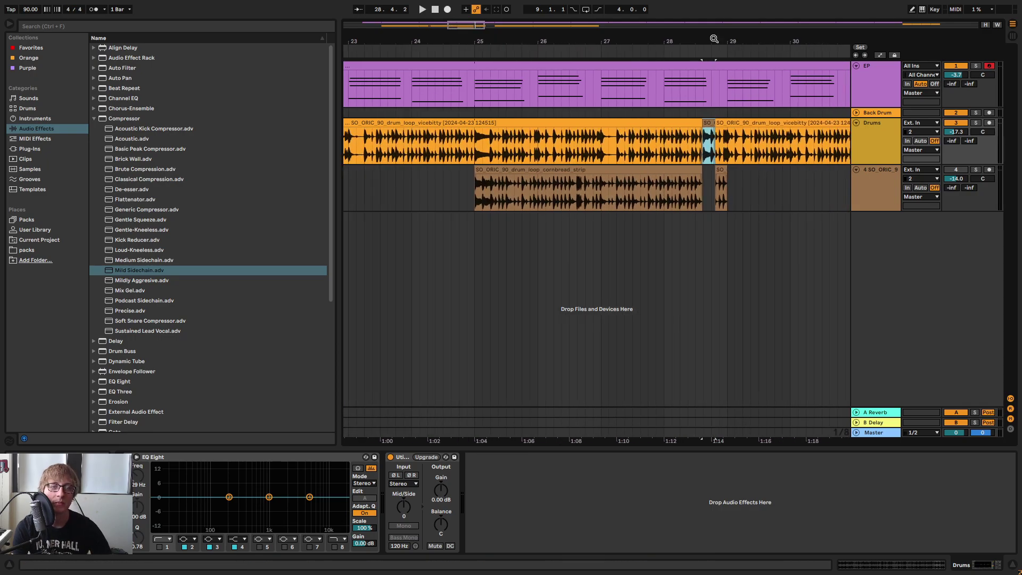
Extend the vicebitty clip after the cornbread piece back to start at 28.4, and play the transition.
click(591, 50)
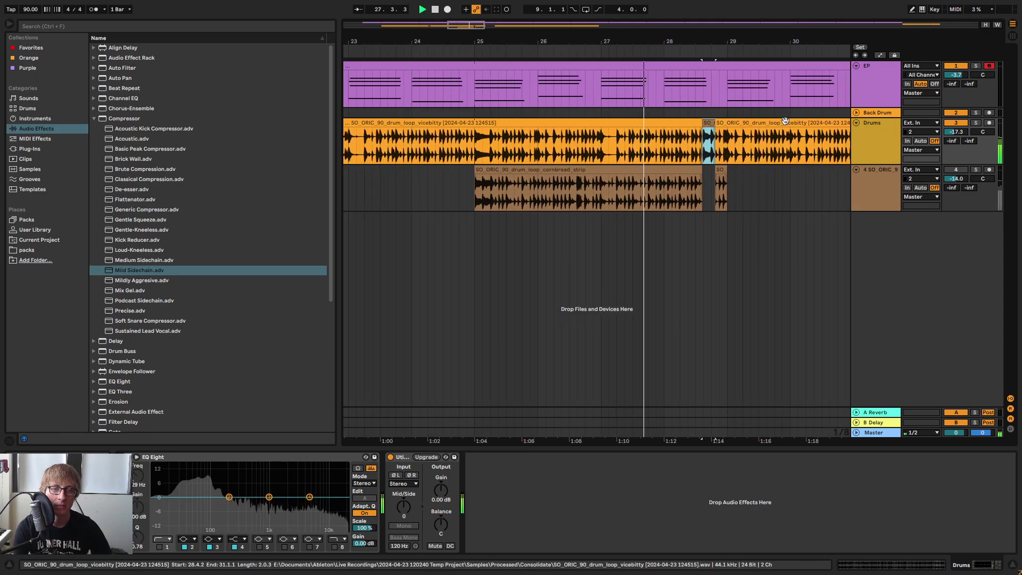
drag(717, 43, 769, 94)
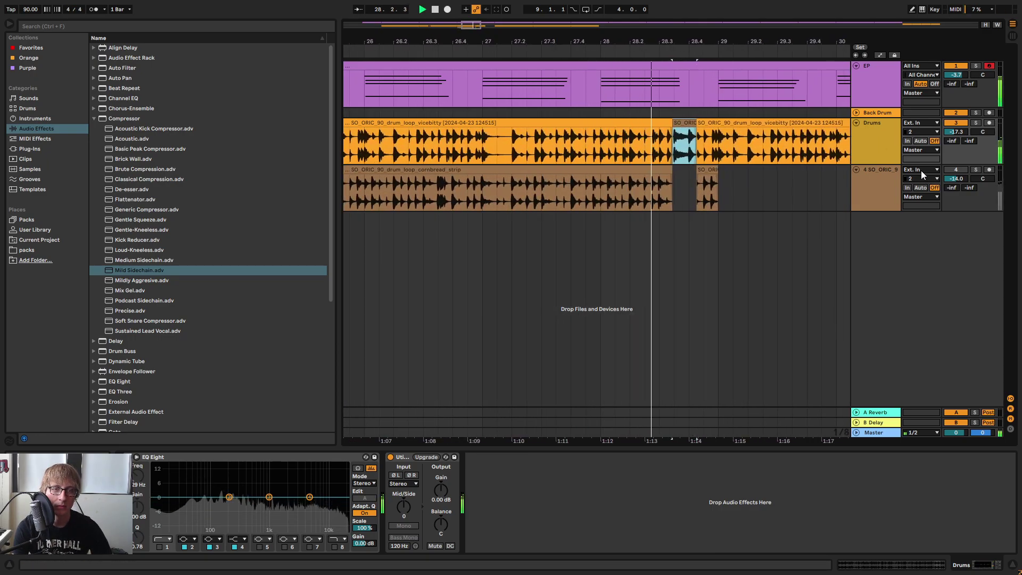
drag(697, 40, 696, 115)
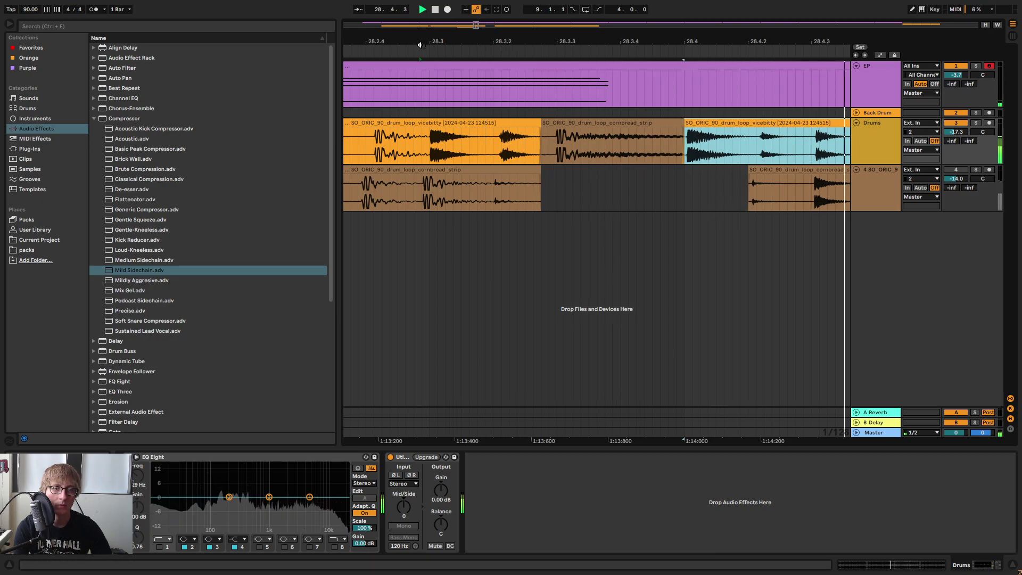
key(space)
drag(641, 43, 652, 4)
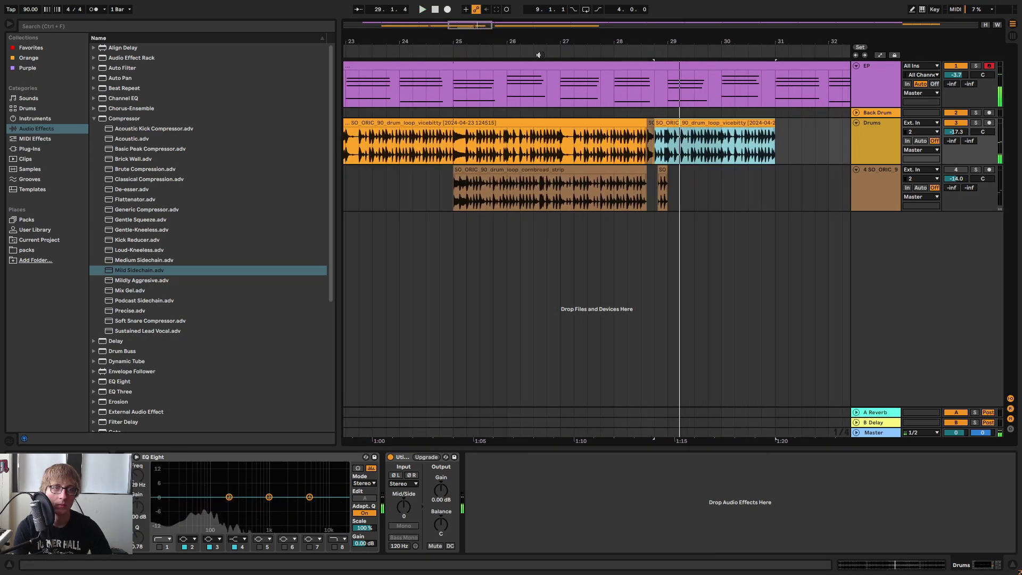
Delete the remaining cornbread strip audio from track 4.
click(585, 48)
drag(427, 189, 743, 207)
key(Delete)
Try extending the vicebitty clip slightly past 28.3.3 over the start of the cornbread piece, and play the join.
drag(645, 41, 634, 46)
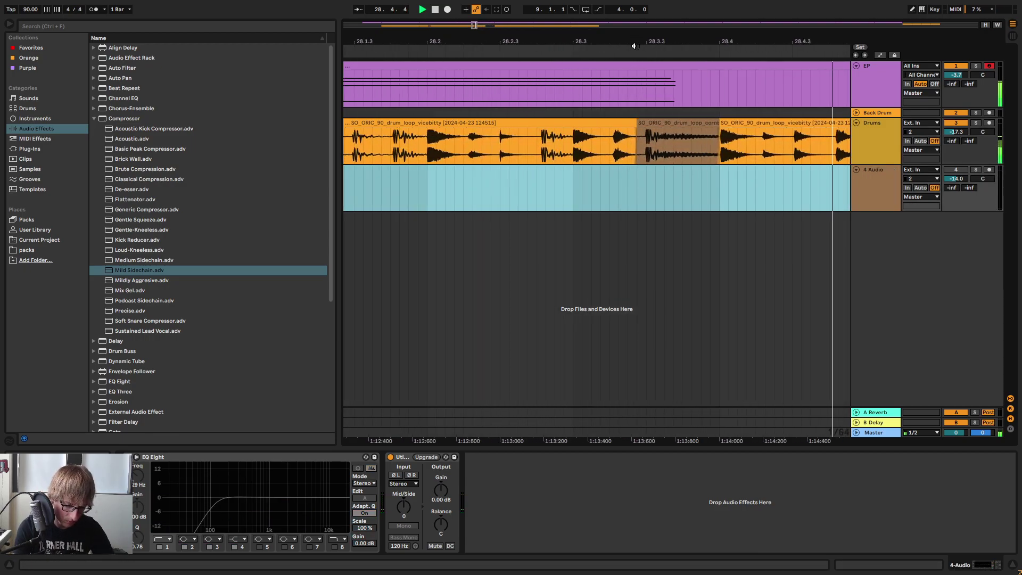
key(space)
drag(629, 45, 633, 70)
drag(648, 122, 802, 154)
key(space)
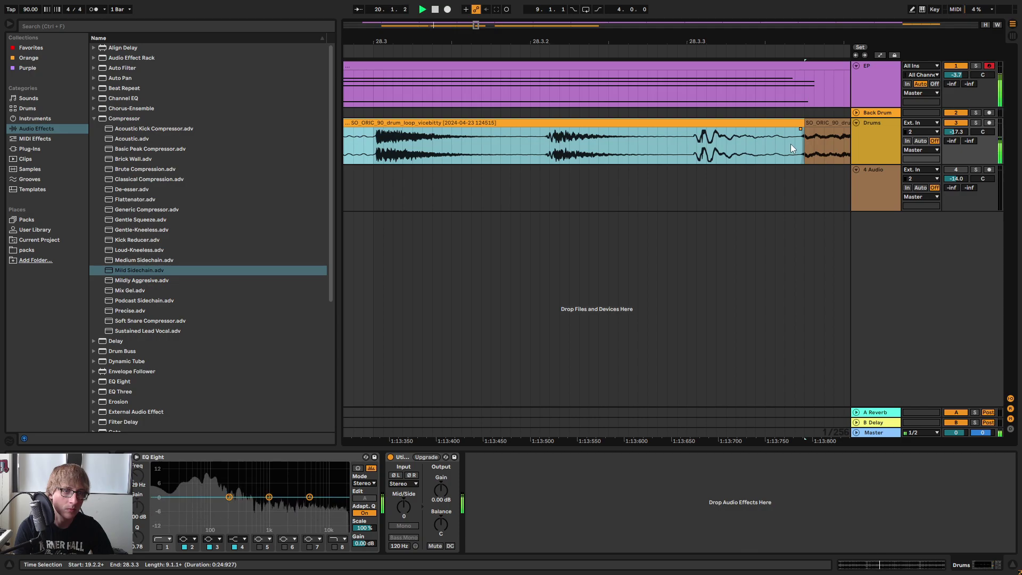
drag(534, 45, 524, 46)
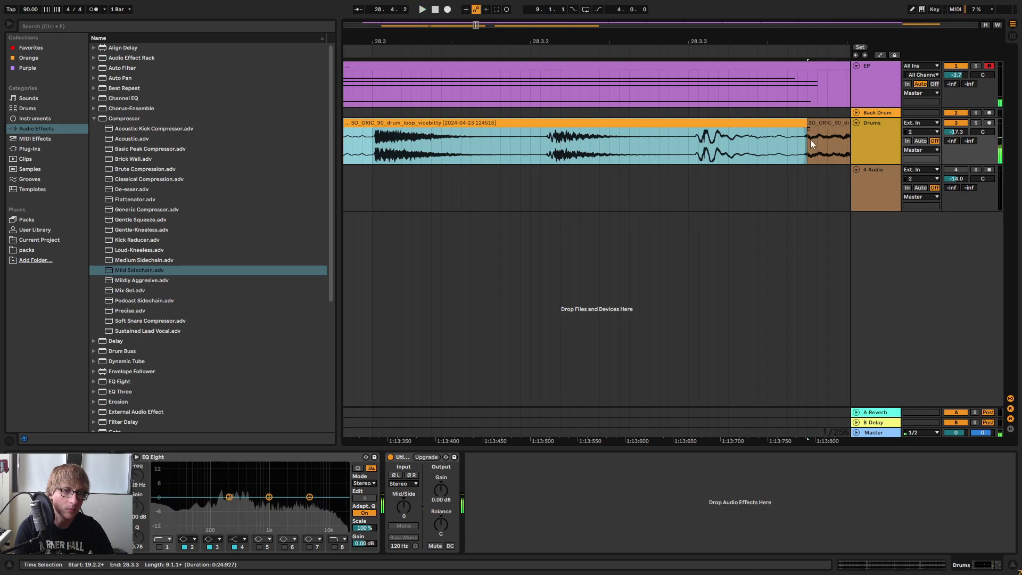
key(space)
Extend the cornbread piece's start back to just before 28.3.3 on Drums, and play the section from bar 25.
drag(811, 124, 680, 122)
drag(608, 45, 607, 23)
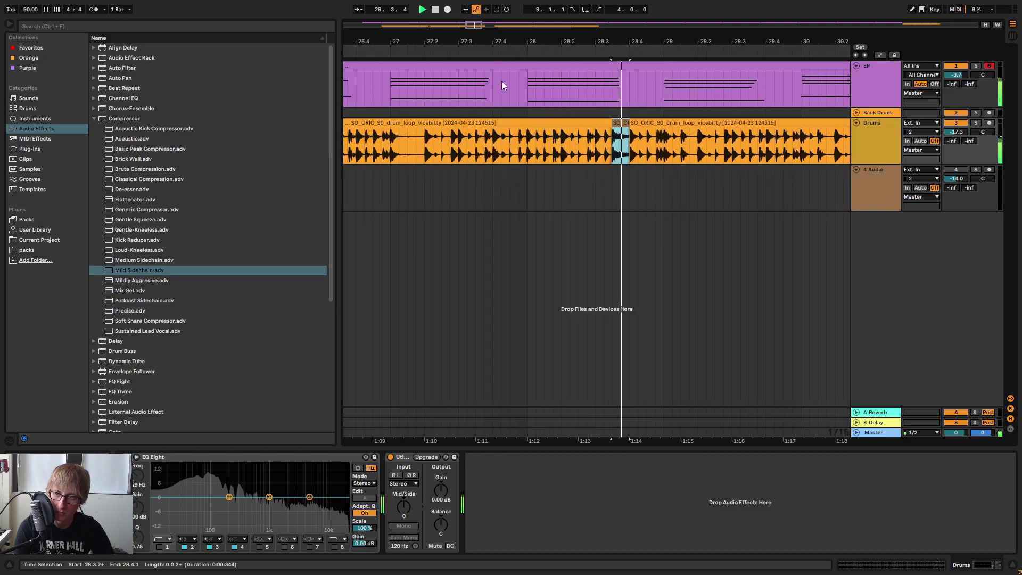
mouse_move(633, 37)
mouse_down()
mouse_move(580, 40)
mouse_move(784, 40)
mouse_up()
click(666, 52)
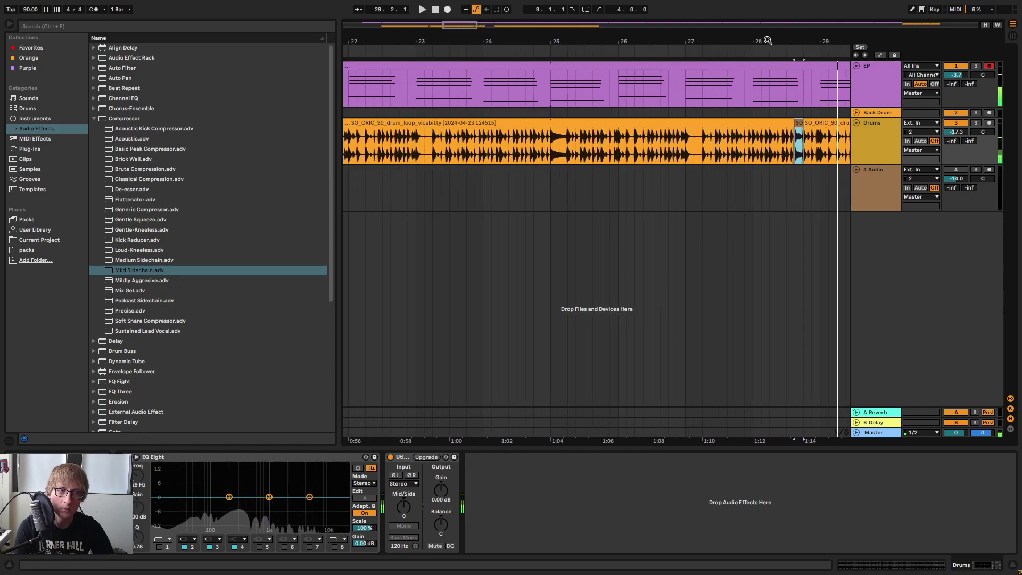
click(554, 56)
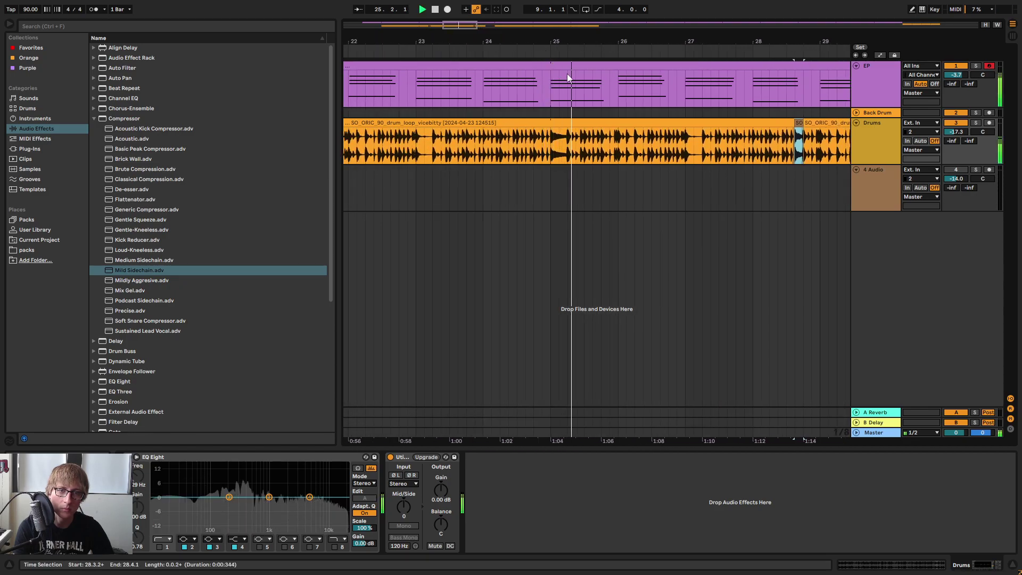
drag(782, 36, 737, 37)
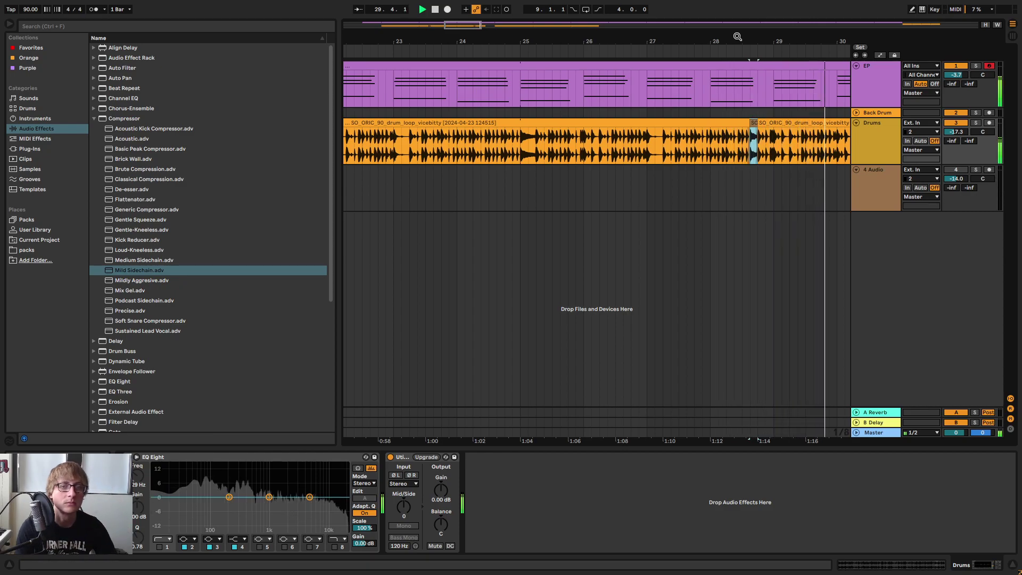
Delete the vicebitty clip starting at bar 33 on Drums and extend the preceding vicebitty clip to 33.1.1.
drag(773, 41, 562, 20)
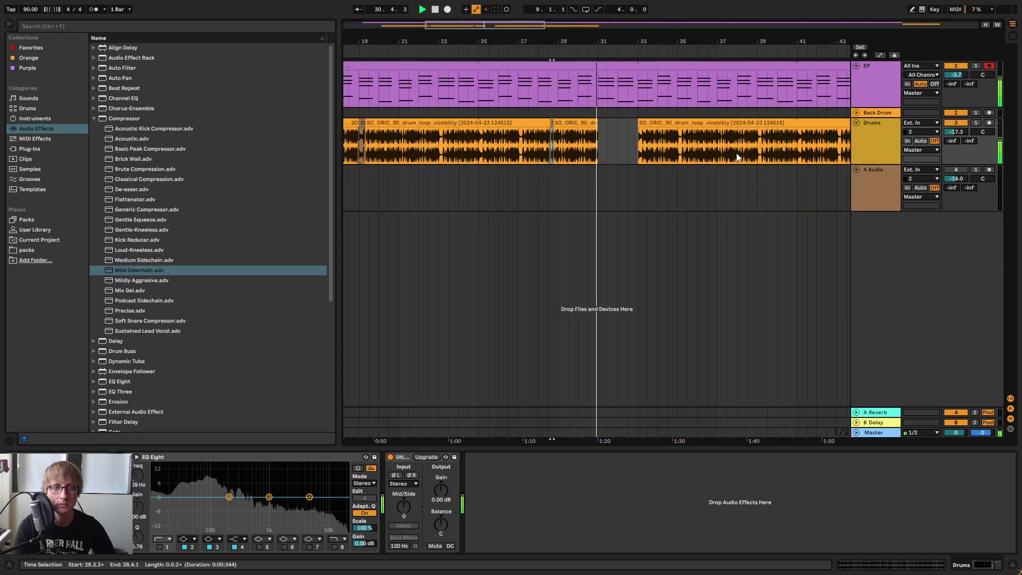
click(671, 126)
key(Delete)
drag(598, 131, 634, 133)
Remove the prospect piece from 19.1.1 to just past 19.2.2 on the Drums track.
drag(502, 36, 740, 30)
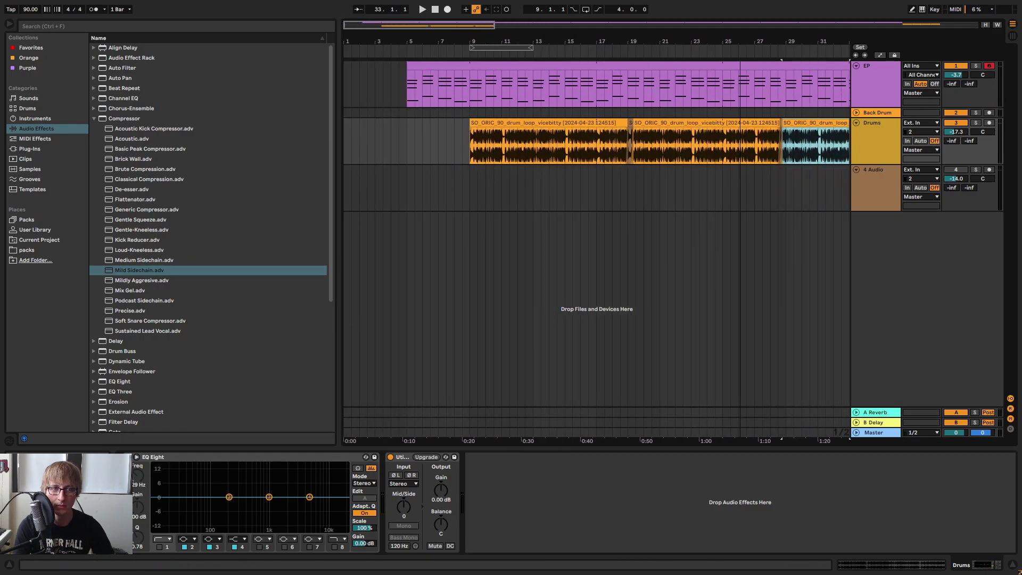
drag(633, 125, 629, 128)
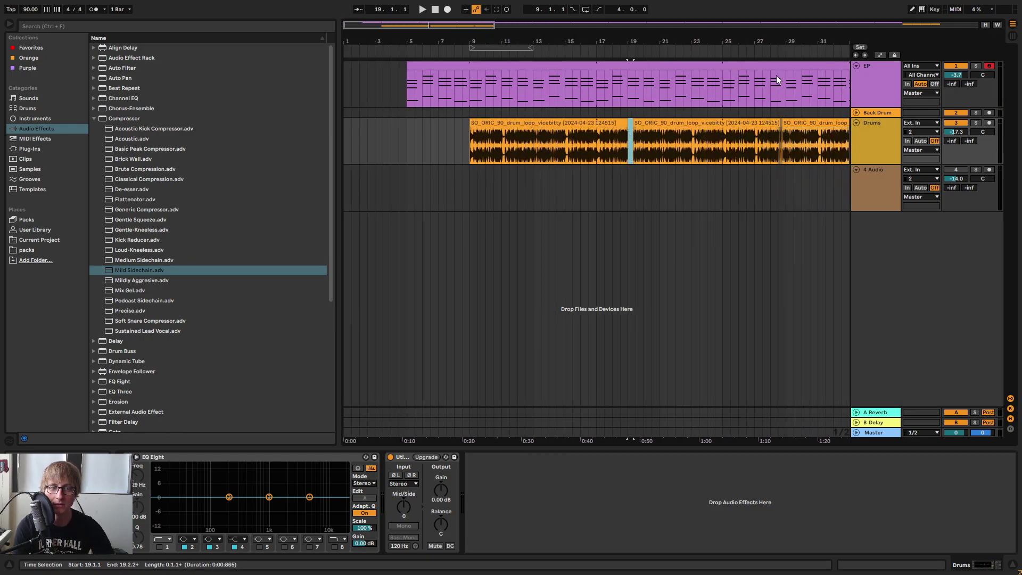
Copy the Drums section from 25.1.1 to 33.1.1 and paste it at 17.1.1 on the same track.
drag(791, 39, 782, 163)
click(632, 140)
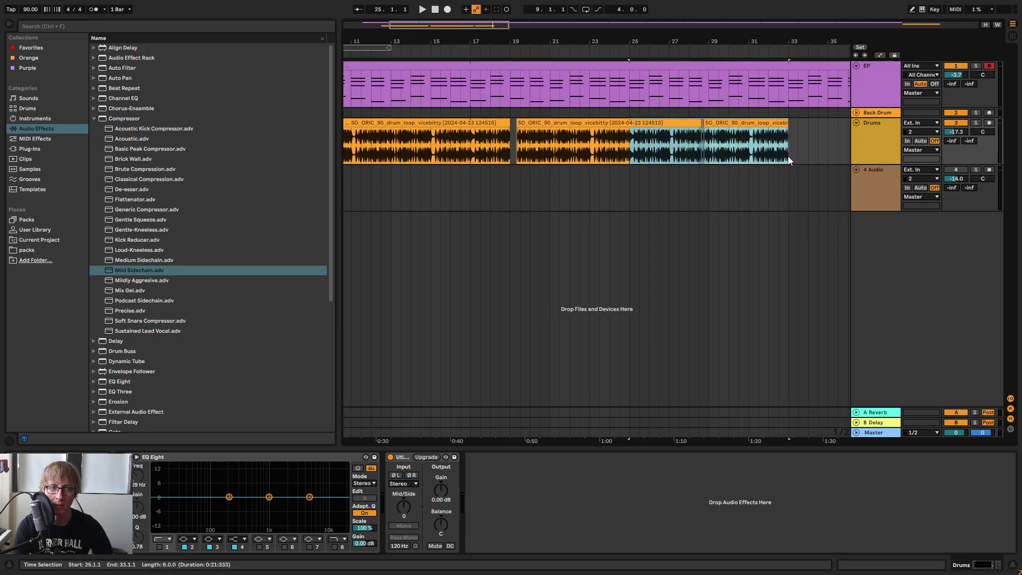
drag(582, 40, 700, 33)
click(611, 142)
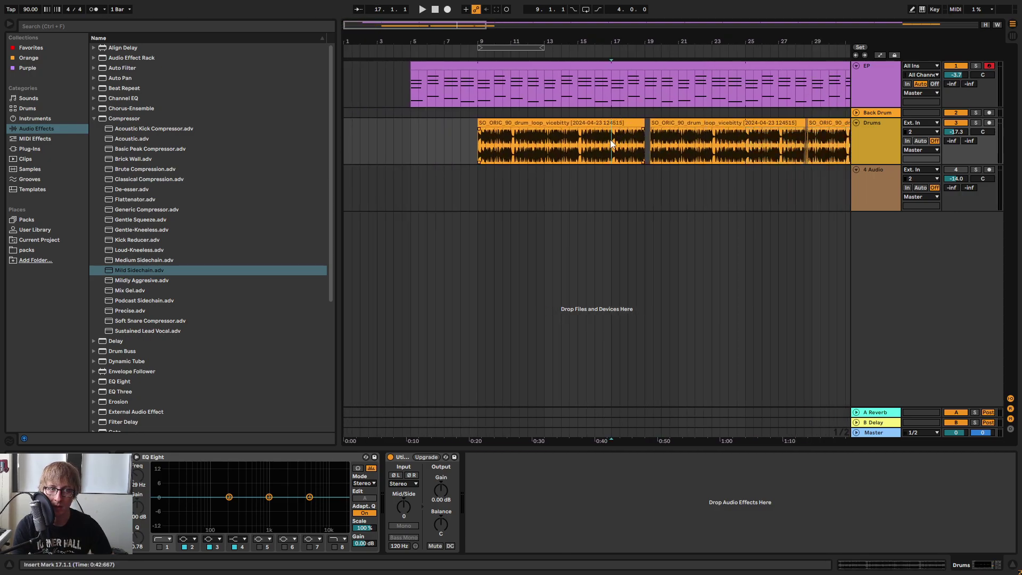
key(ctrl+v)
Delete the Drums clips from 25.1.1 to 33.1.1.
drag(763, 41, 611, 36)
click(611, 123)
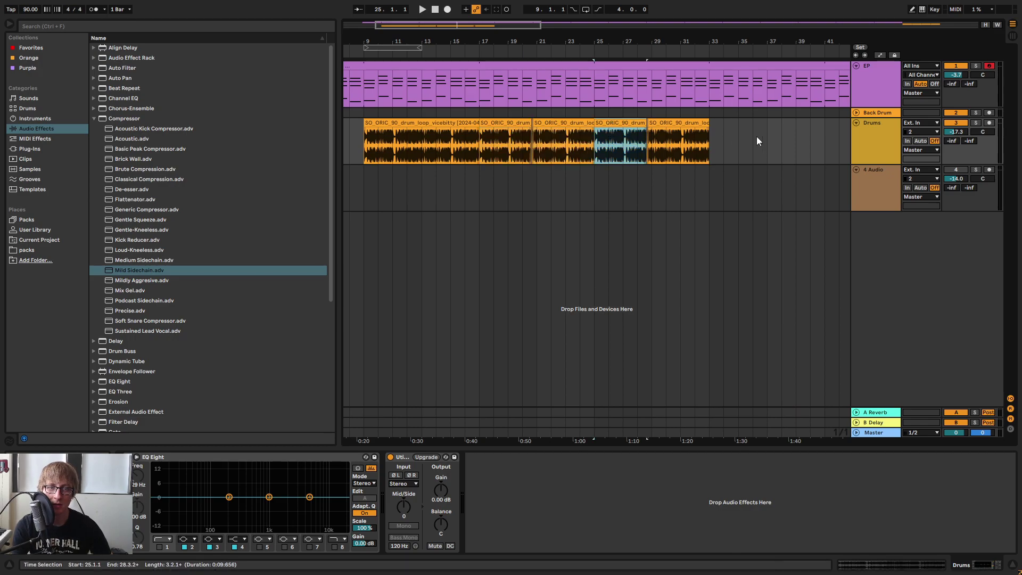
shift+click(750, 140)
key(Delete)
Duplicate the Drums clips spanning 9.1.1 to 25.1.1 so that the copies fill 25.1.1 to 41.1.1.
click(433, 123)
shift+click(577, 123)
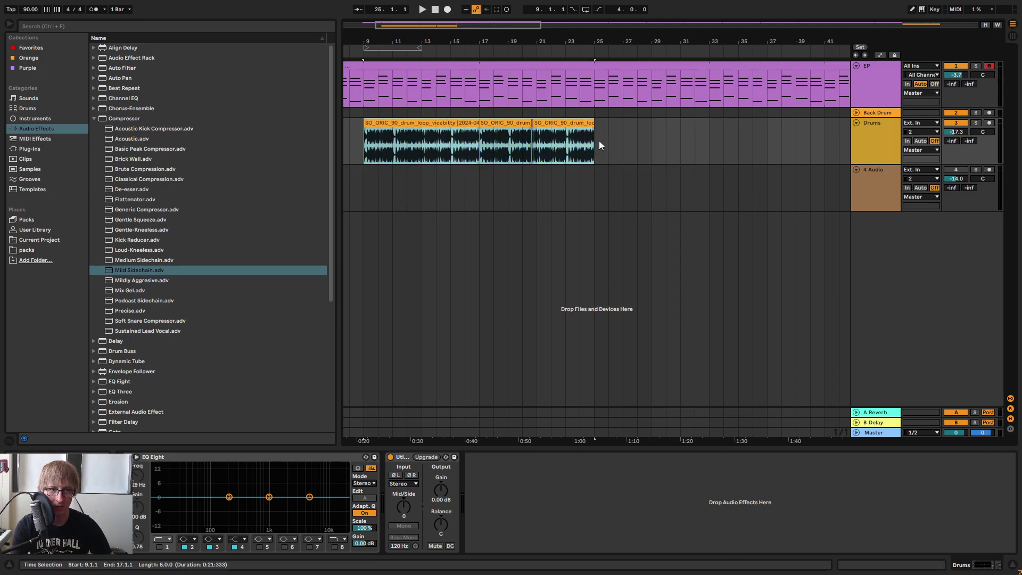
key(ctrl+d)
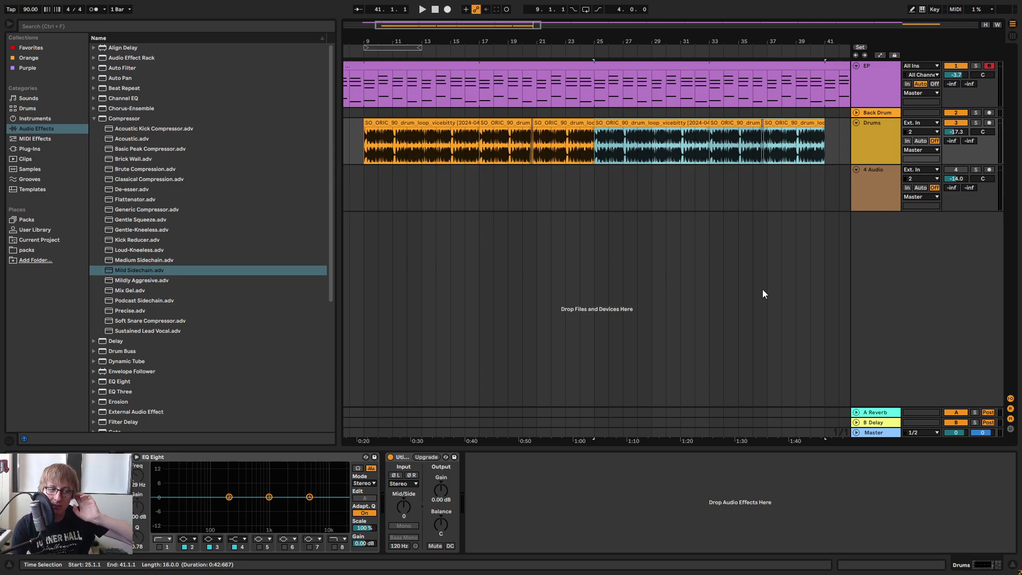
Play the arrangement from bar 5 and fold the EP and Drums tracks.
drag(520, 36, 527, 56)
click(675, 186)
mouse_move(663, 127)
mouse_down()
mouse_move(615, 124)
mouse_move(665, 128)
mouse_up()
click(666, 203)
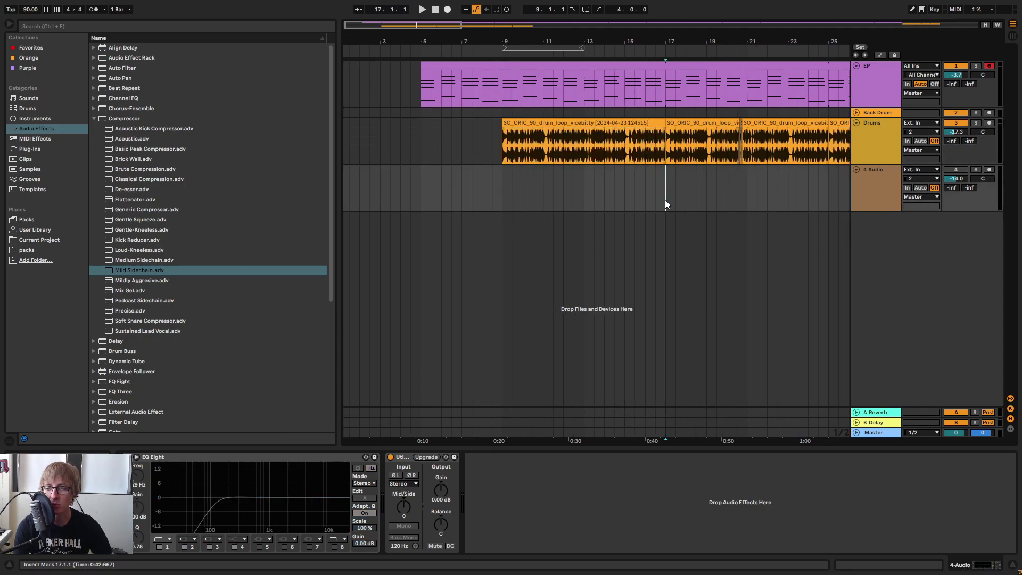
drag(501, 41, 375, 9)
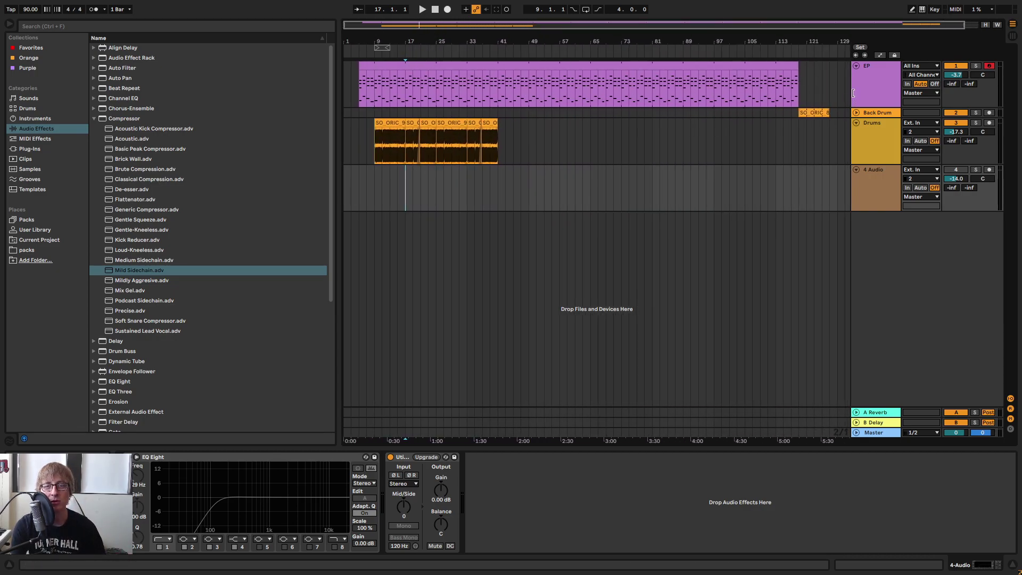
drag(424, 41, 426, 69)
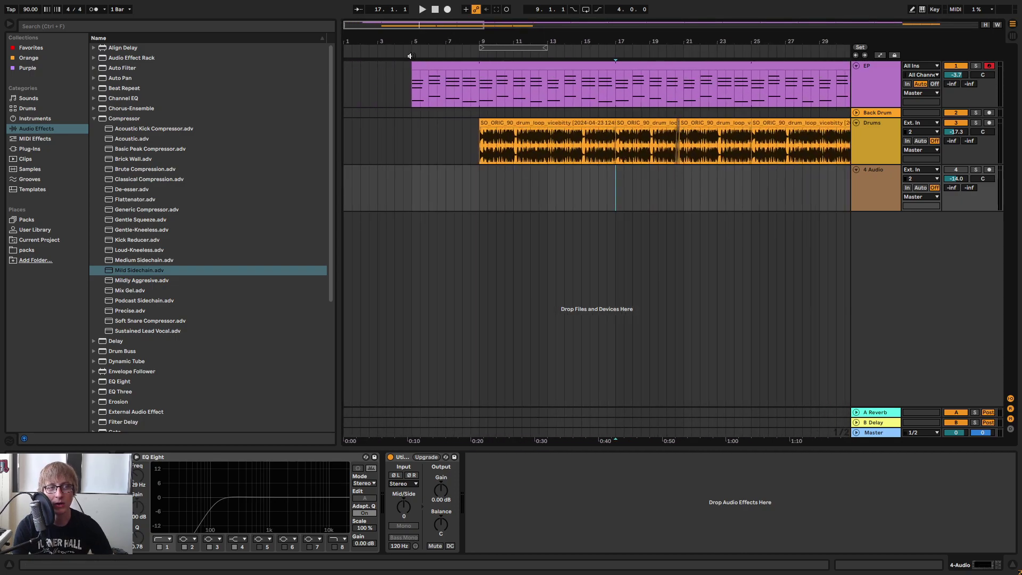
click(855, 66)
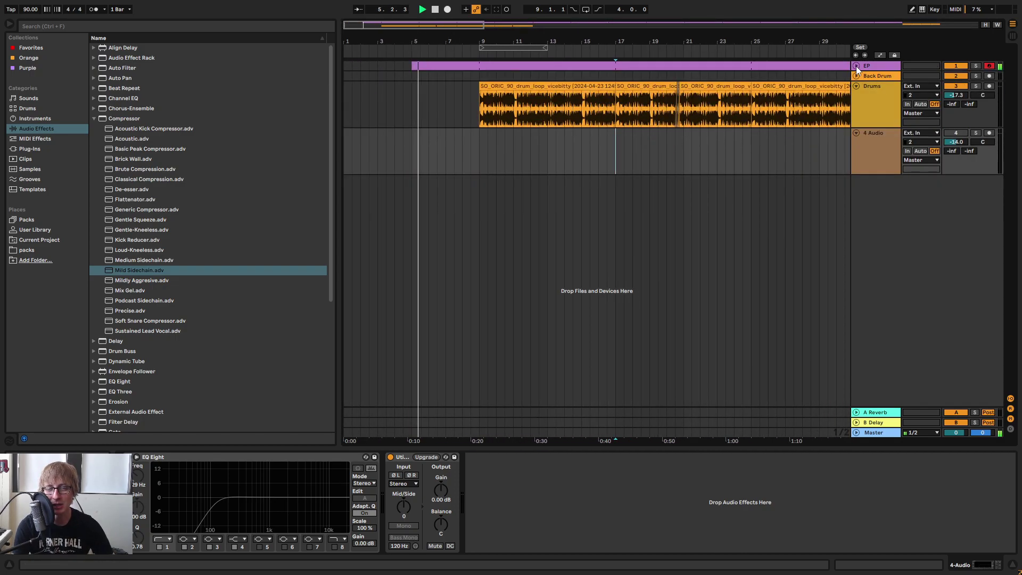
drag(557, 39, 556, 32)
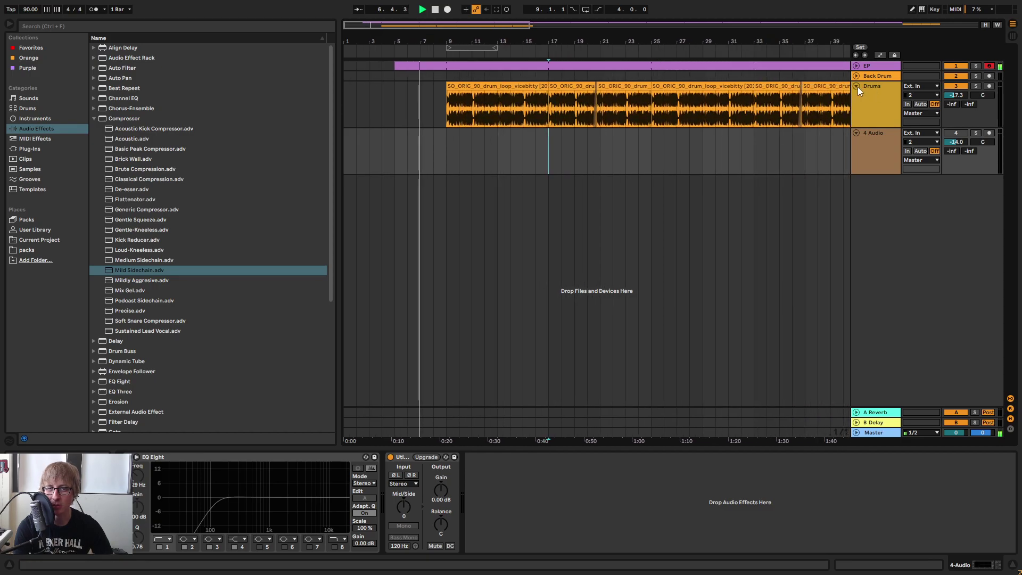
click(856, 86)
click(681, 119)
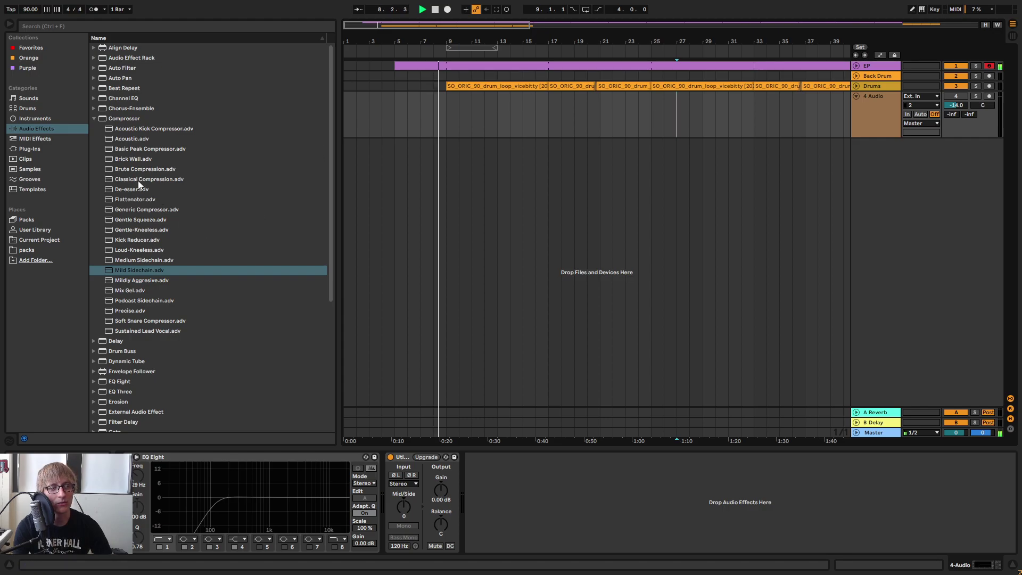
Collapse the Compressor presets and look through the VST plug-ins for an instrument while the arrangement plays.
click(95, 119)
click(37, 150)
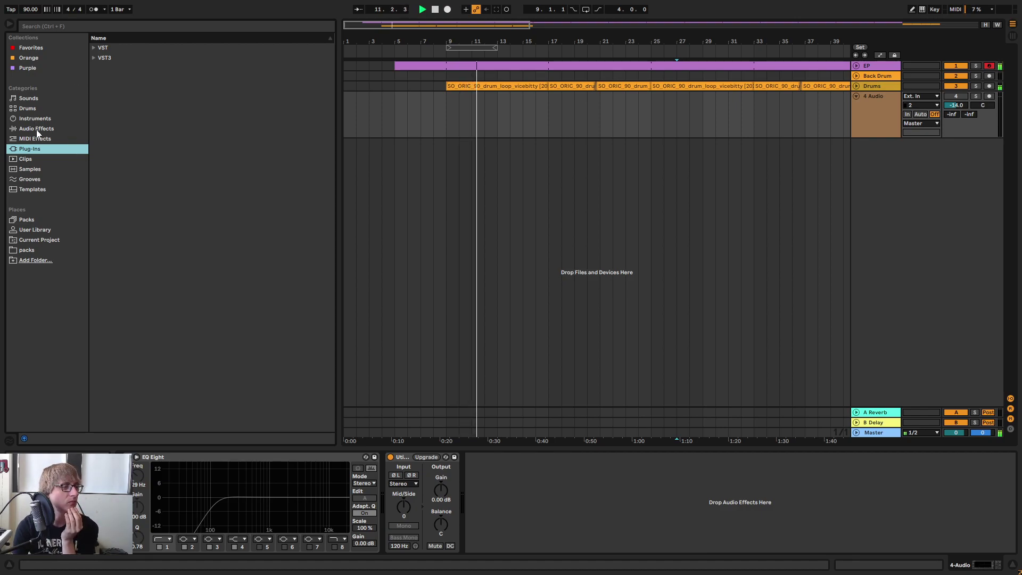
click(100, 50)
click(93, 49)
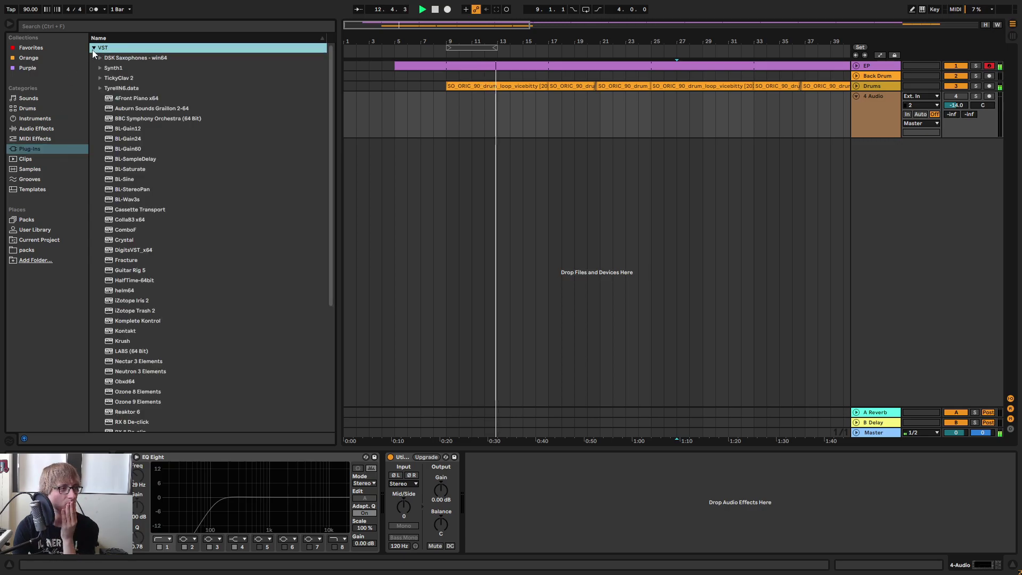
scroll(155, 199, down, 3)
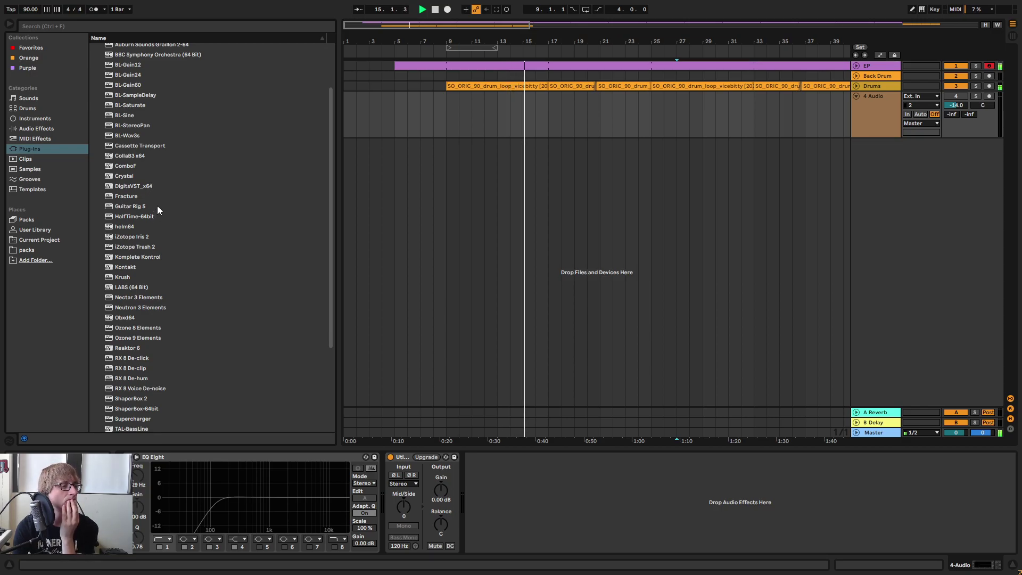
scroll(148, 207, down, 3)
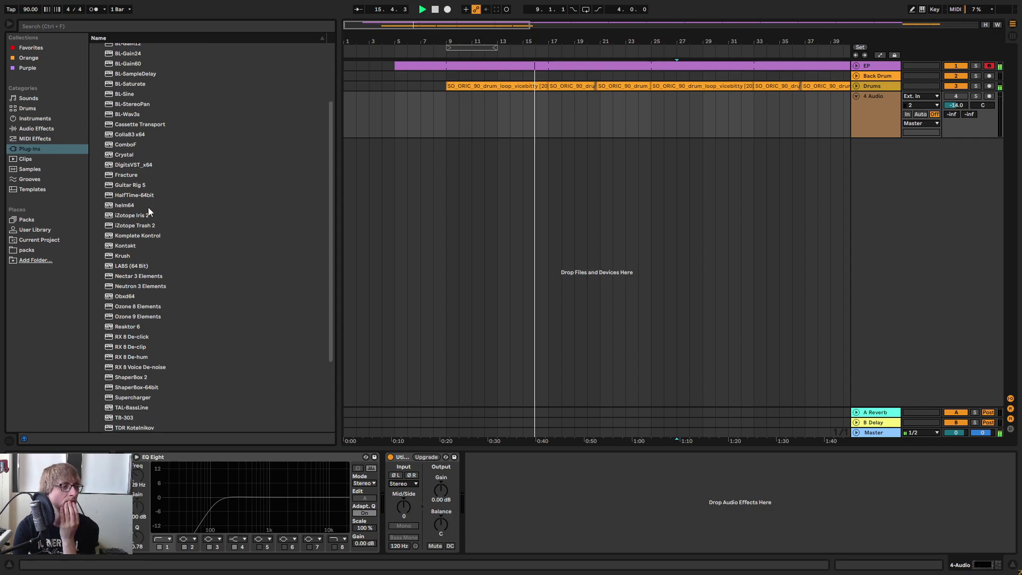
scroll(148, 213, down, 4)
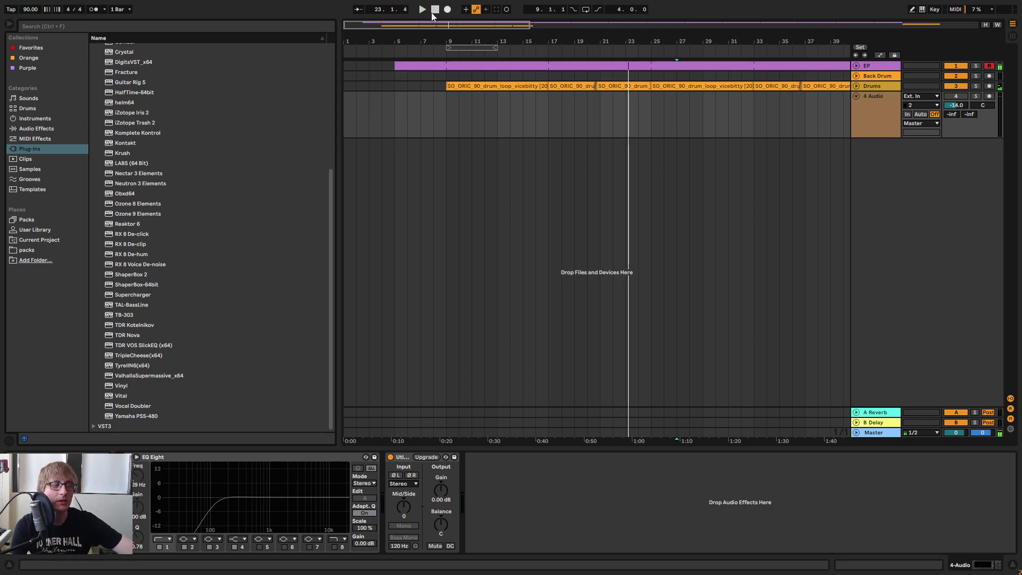
scroll(228, 240, up, 5)
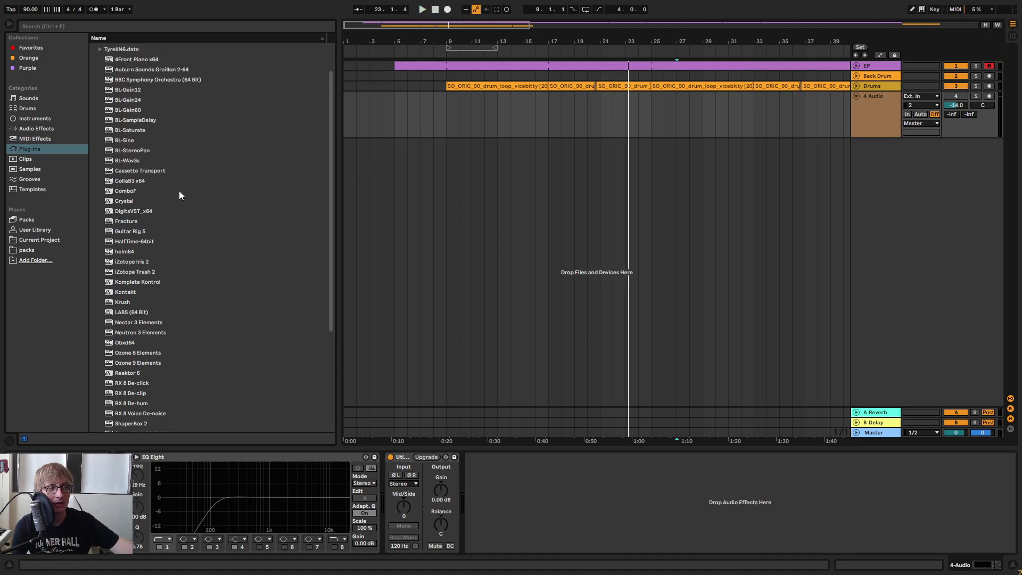
scroll(179, 190, down, 1)
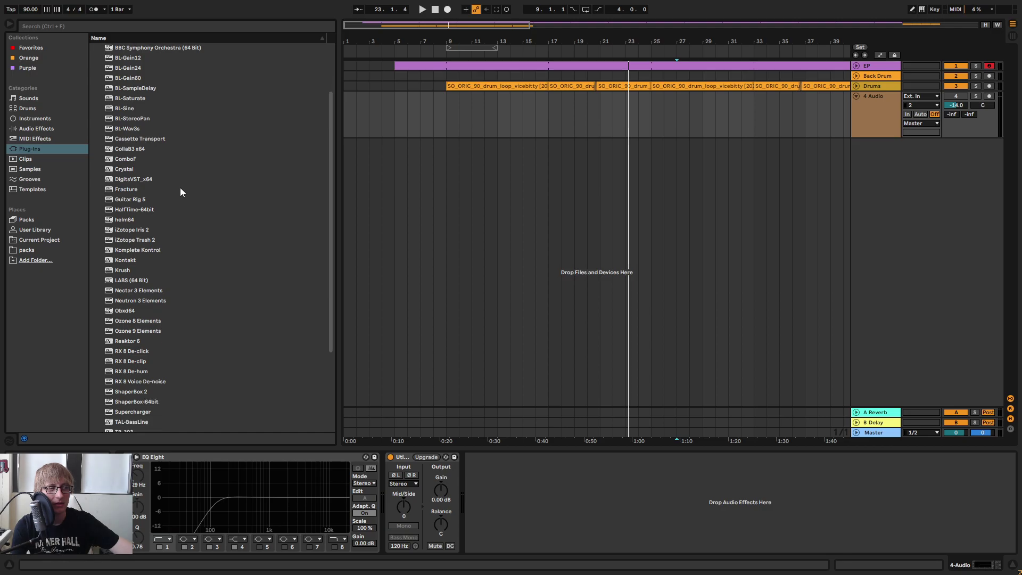
Load the Kontakt VST onto a new MIDI track and delete the empty 4 Audio track.
click(137, 261)
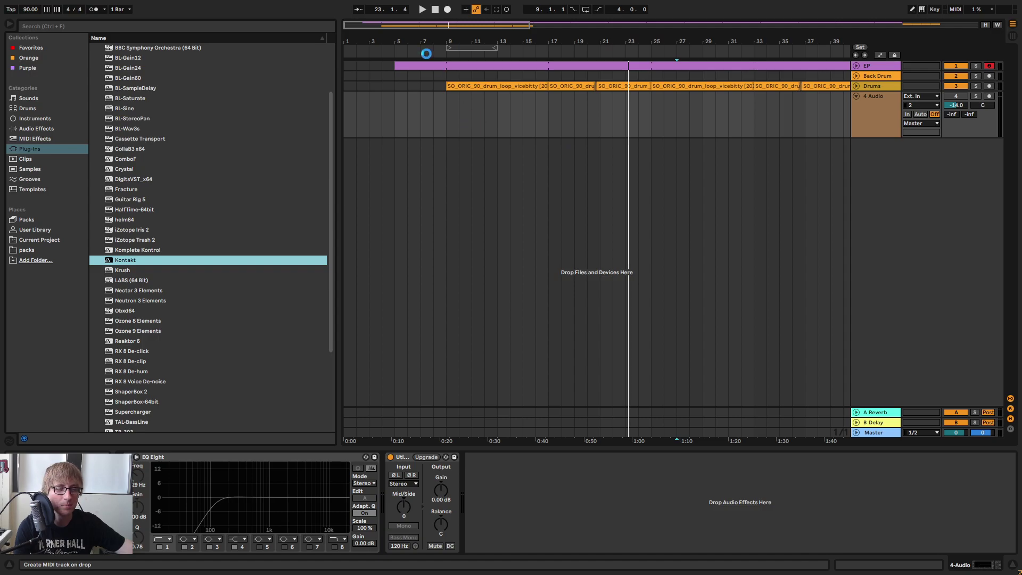
drag(870, 138, 870, 137)
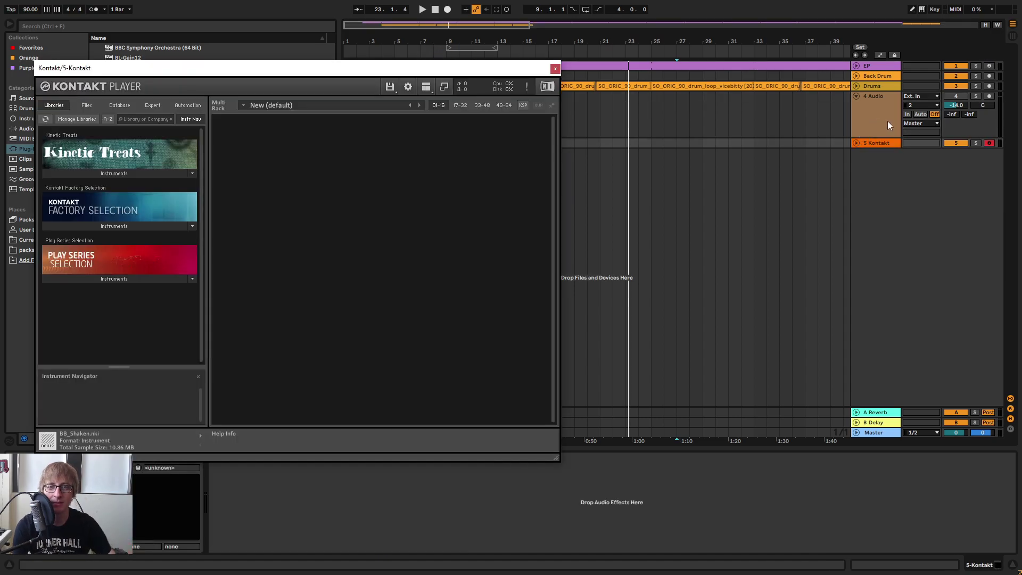
click(885, 114)
key(Delete)
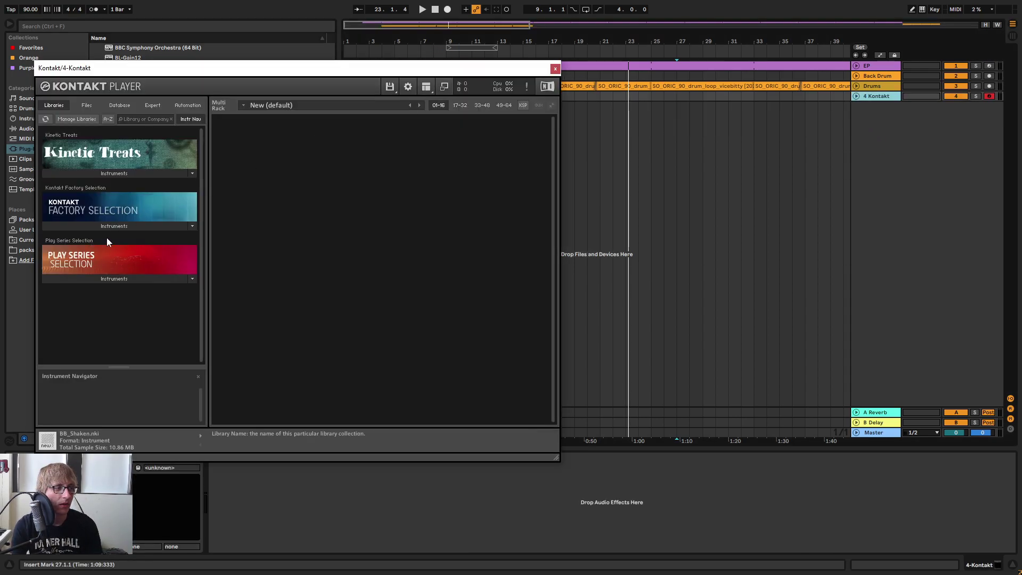
Load Upright Bass.nki from the Band instruments of Kontakt Factory Selection and play the arrangement from bar 5.
click(125, 227)
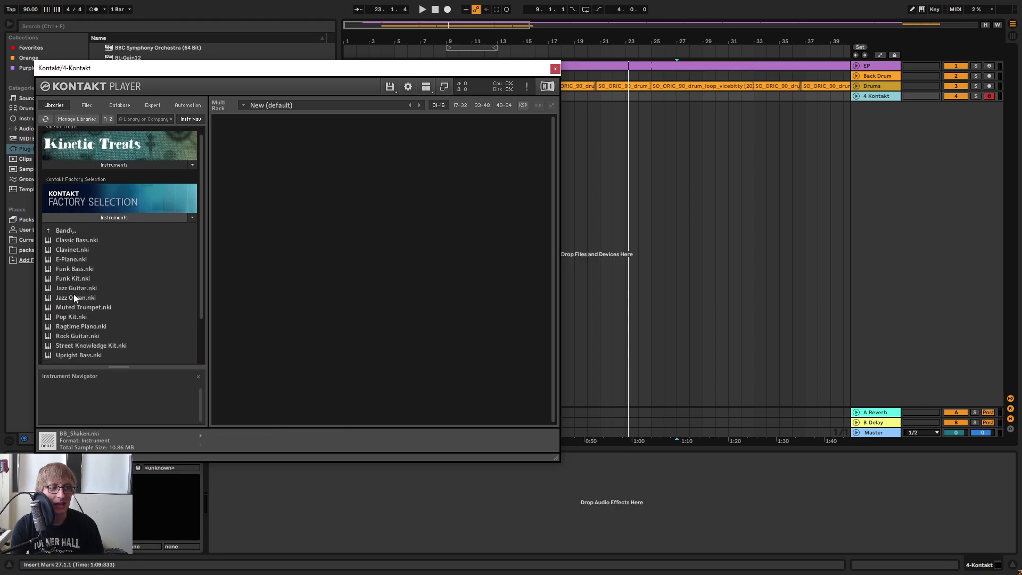
double_click(91, 354)
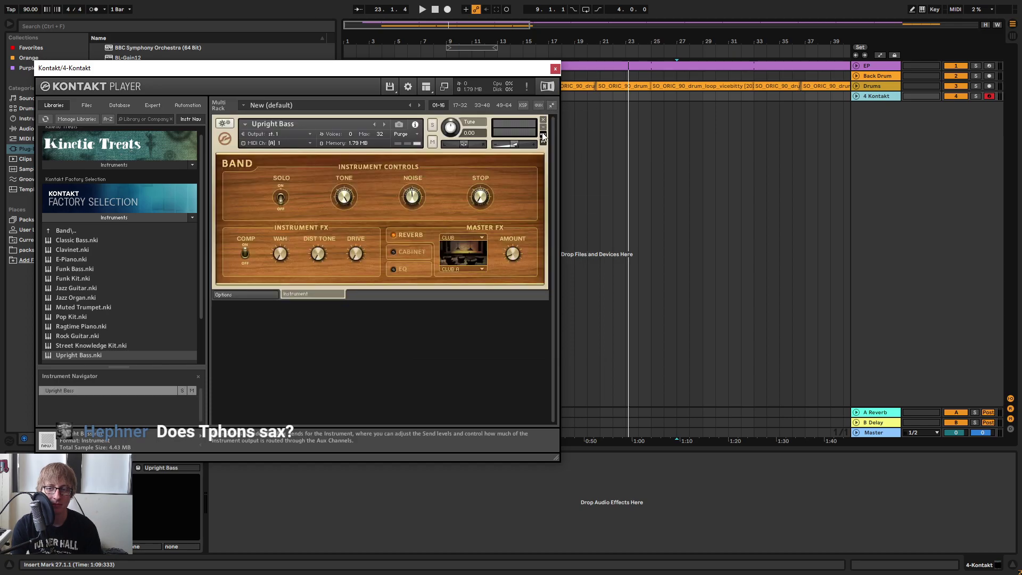
drag(529, 72, 854, 169)
click(392, 52)
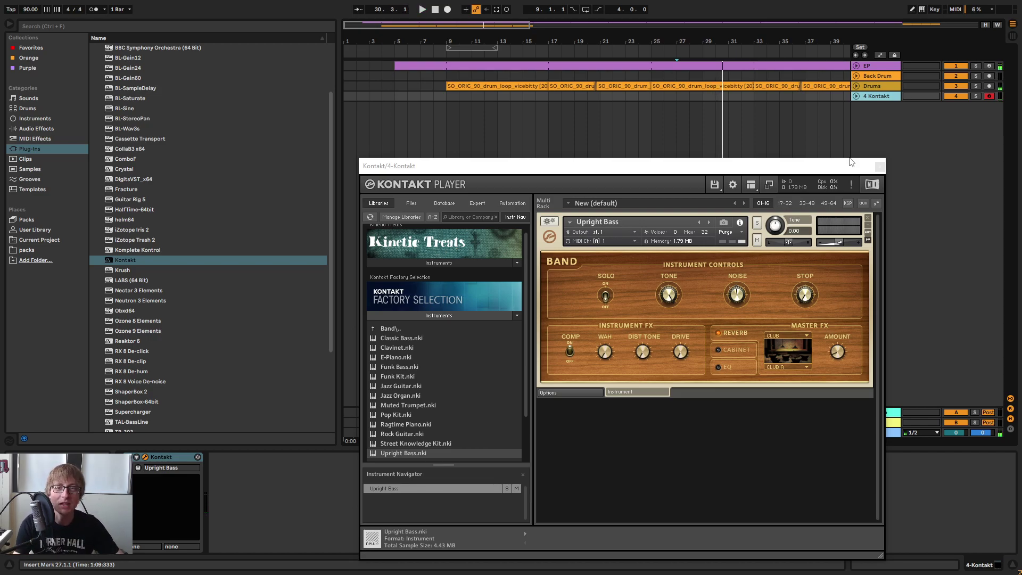
Create a MIDI clip from 9.1.1 to 17.1.1 on the Kontakt track and consolidate it.
double_click(452, 96)
drag(458, 99, 544, 106)
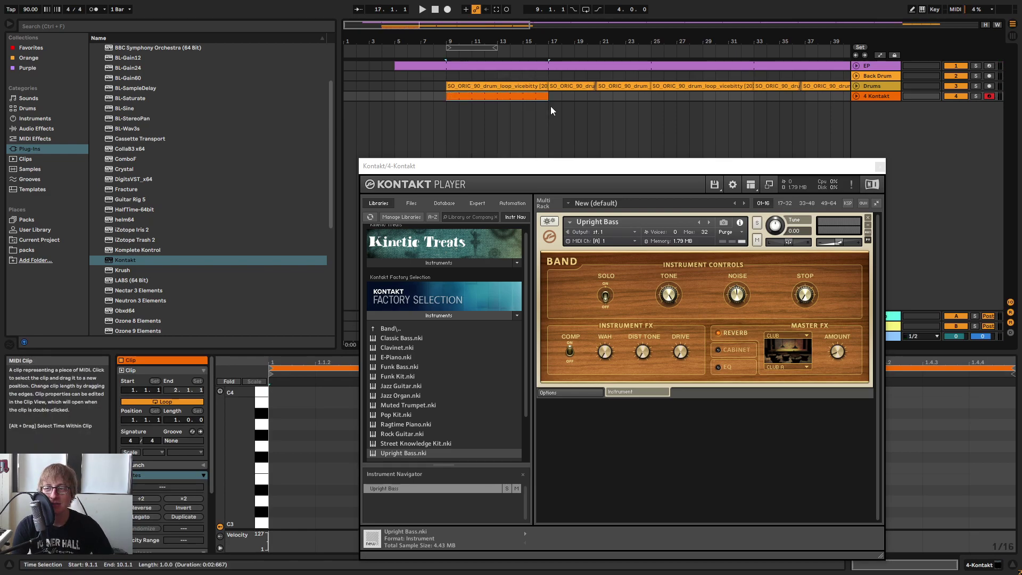
right_click(528, 100)
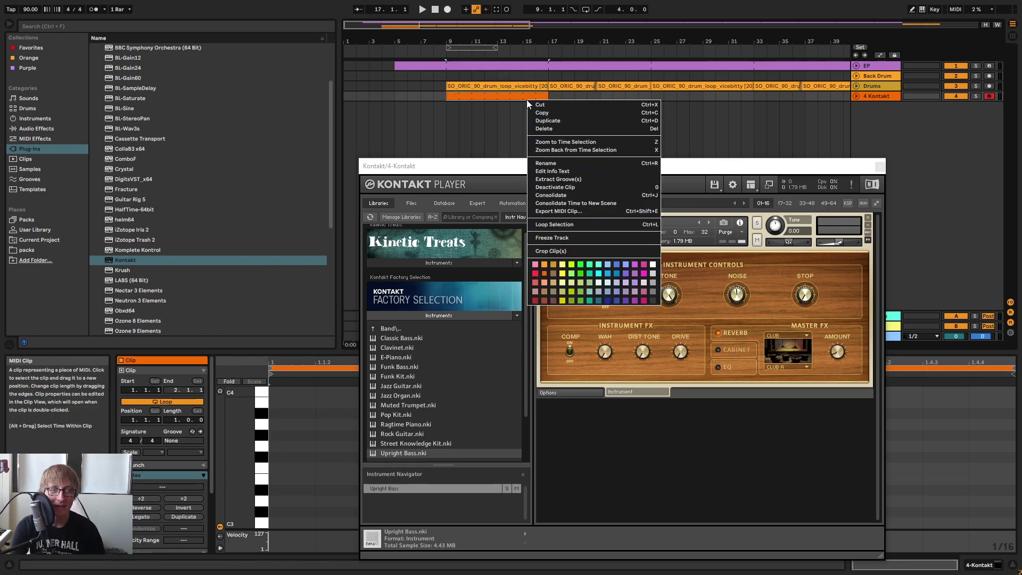
click(554, 195)
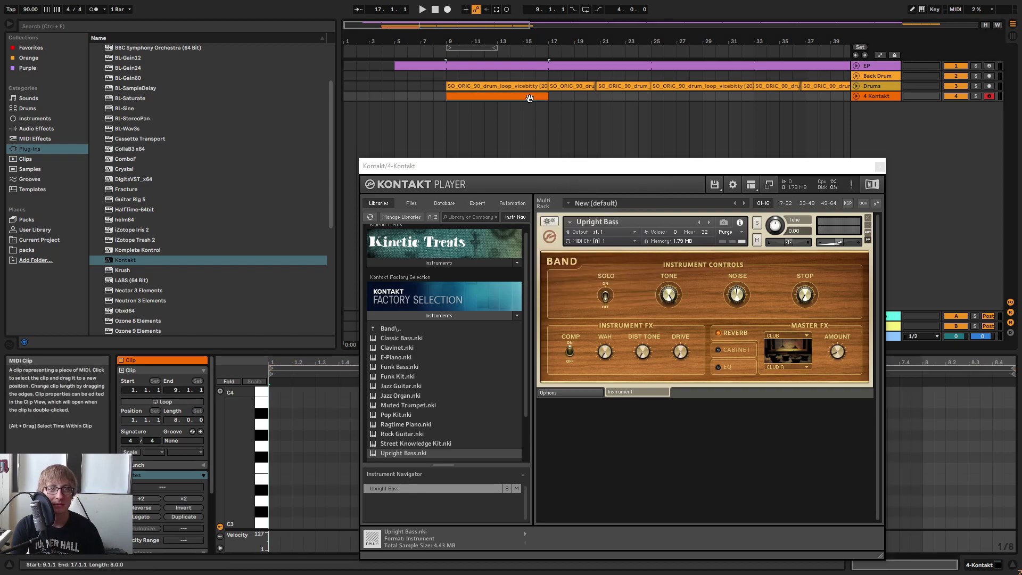
Play briefly from bar 9 and close the Kontakt plug-in window.
key(space)
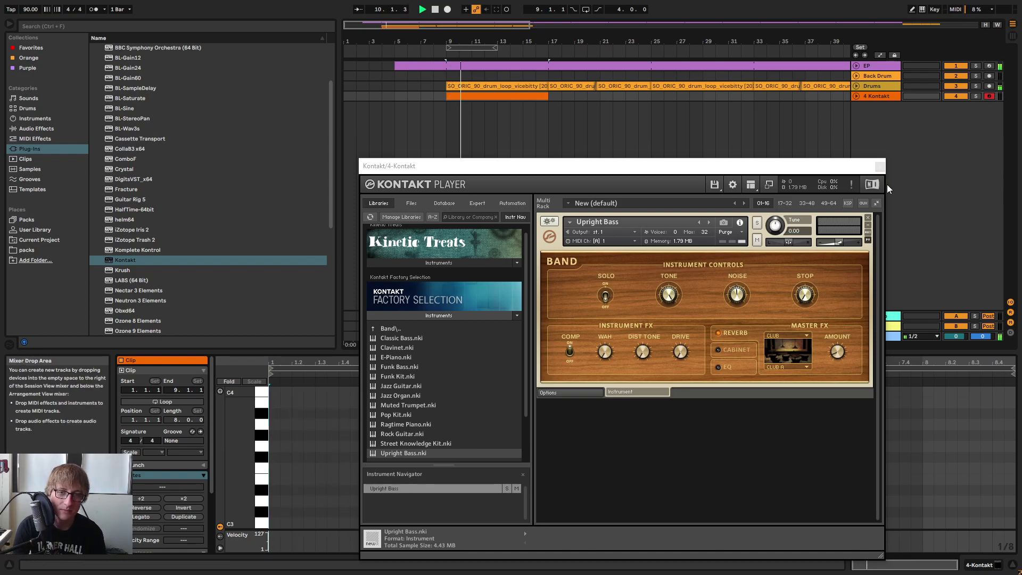
click(881, 167)
key(space)
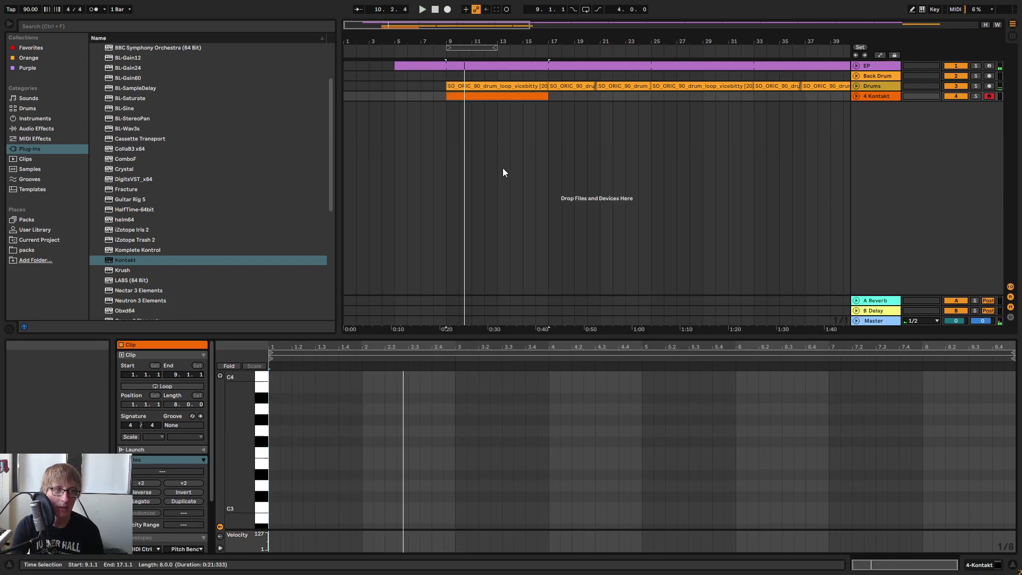
Shorten the Kontakt MIDI clip to end at 13.1.1 and consolidate it.
drag(548, 96, 498, 96)
right_click(486, 99)
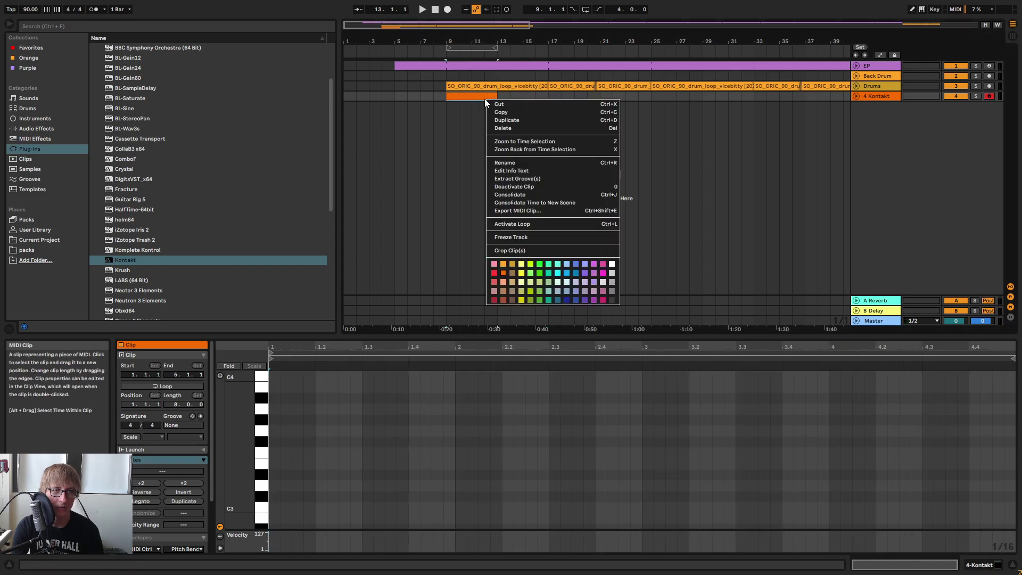
click(510, 194)
Enlarge the note editor, add a one-bar D2 note from 1.1.1 to 2.1.1 in the Kontakt clip, and play it.
drag(559, 334, 565, 236)
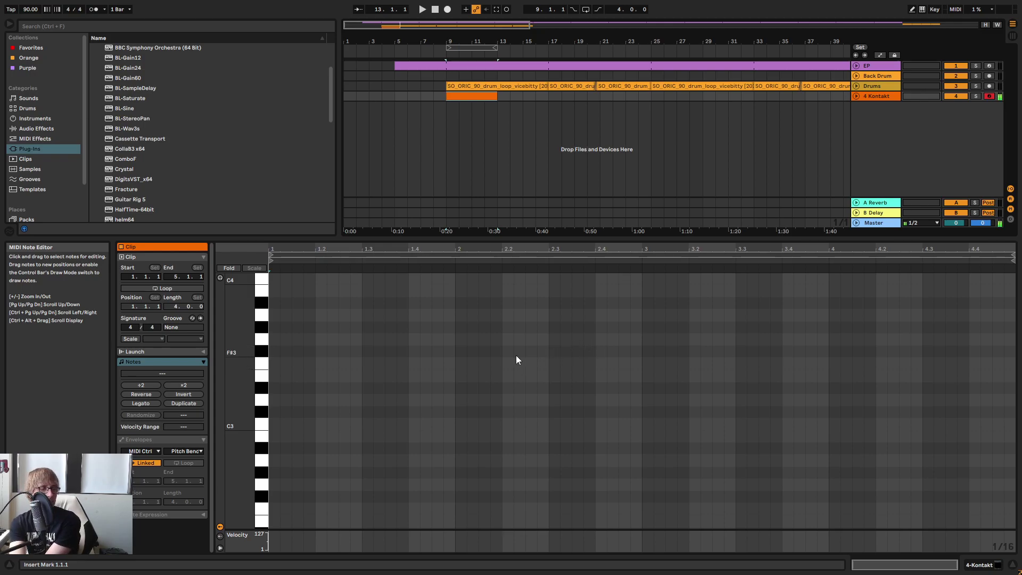
scroll(374, 418, down, 3)
double_click(274, 430)
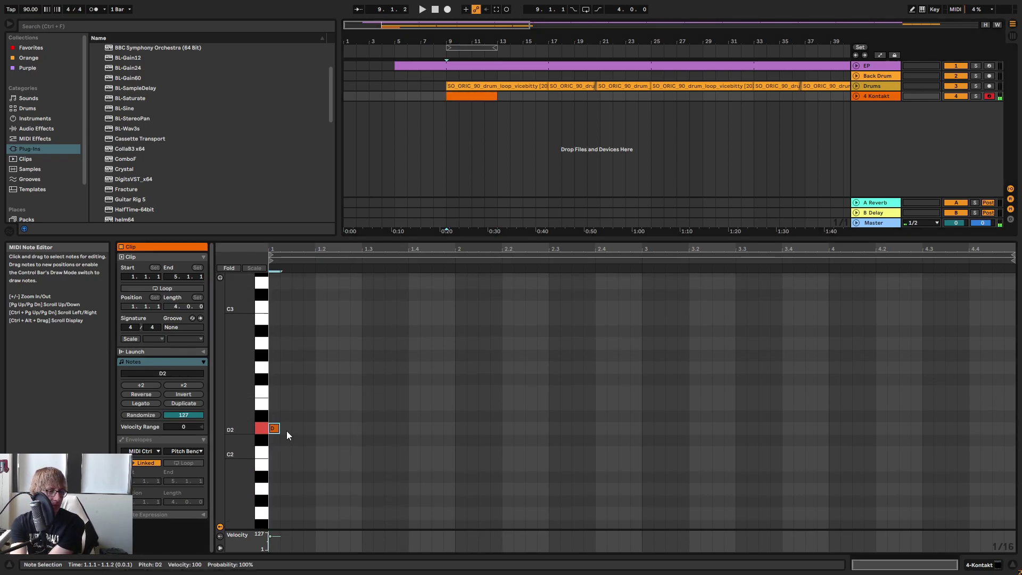
drag(279, 429, 454, 429)
key(space)
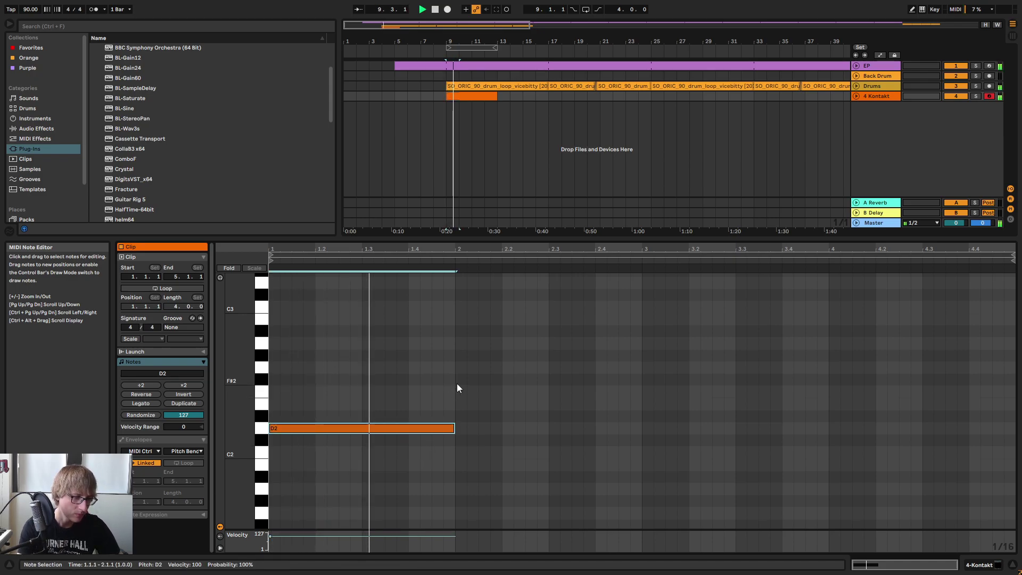
Duplicate the D2 bass note to 2.1.1 and transpose the copy to F#1.
key(ctrl+d)
key(Up)
key(Up)
key(Up)
key(Up)
key(shift+Down)
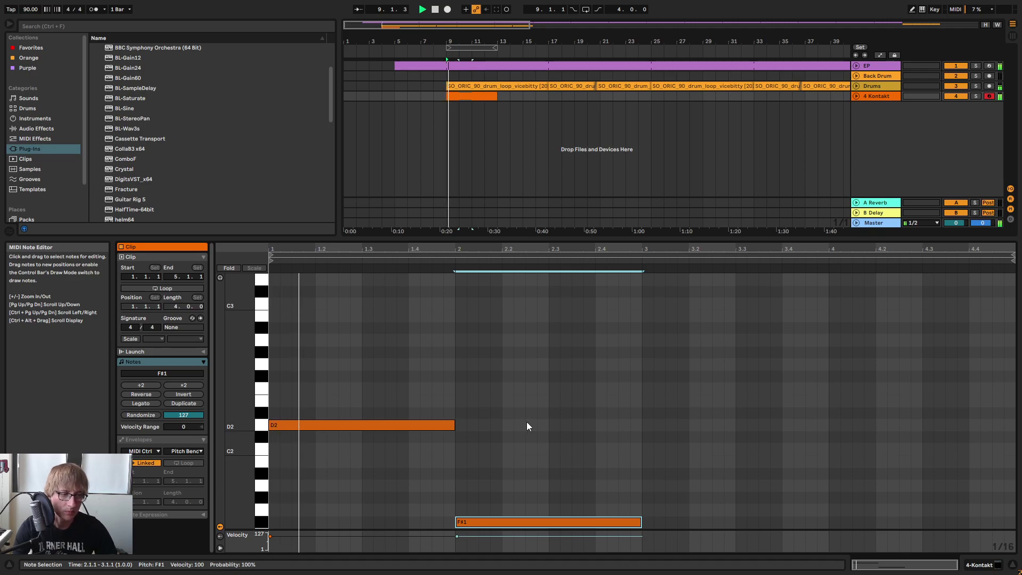
Duplicate the F#1 bass note to 3.1.1 and transpose the copy to E2.
key(ctrl+d)
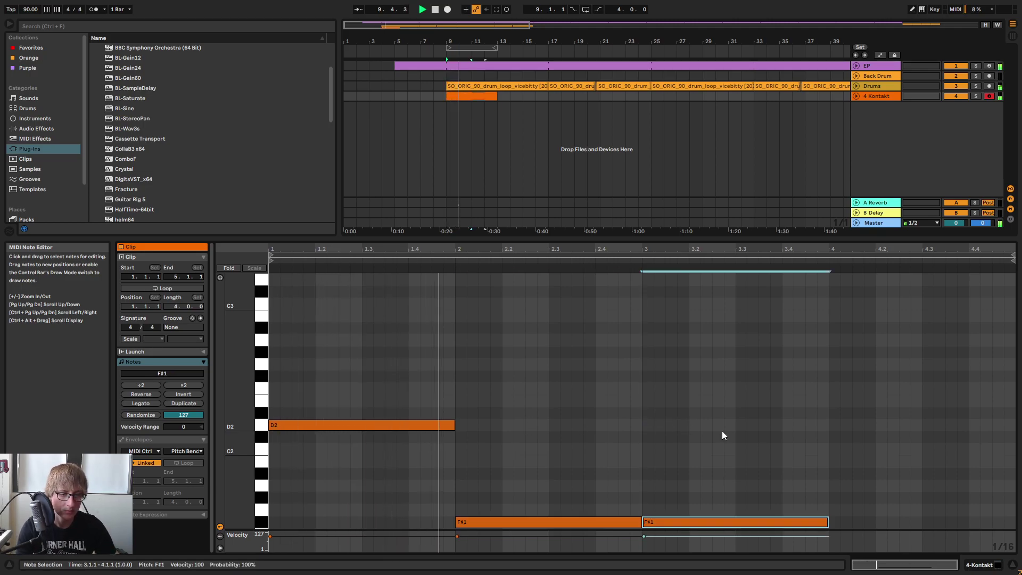
key(shift+Up)
key(Down)
key(Down)
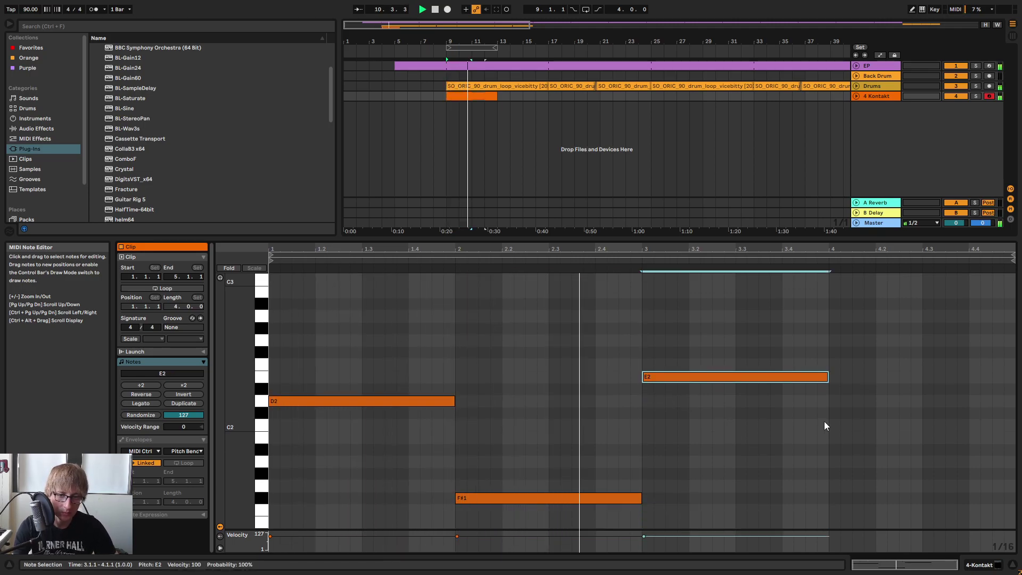
Duplicate the E2 bass note to 4.1.1 and transpose the copy to C#2.
key(ctrl+d)
key(shift+Down)
key(Down)
key(Down)
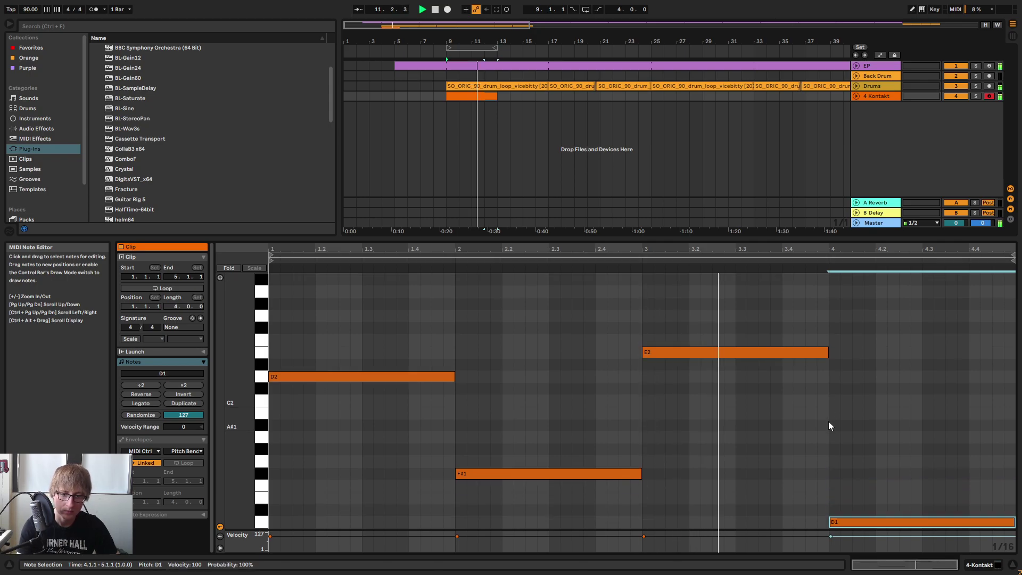
key(shift+Up)
key(Down)
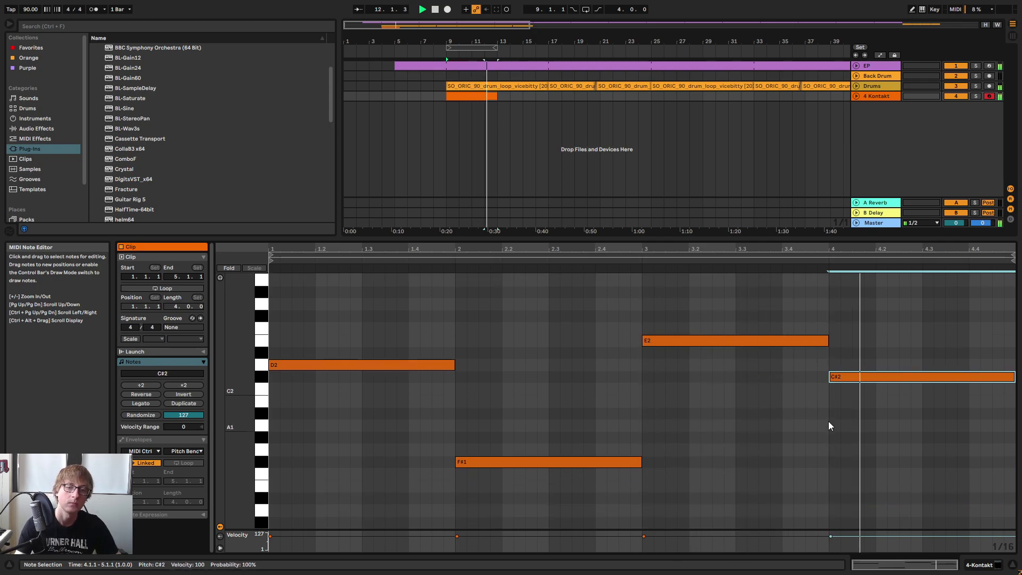
Consolidate the four-bar Kontakt clip and play the arrangement from bar 9.
click(493, 122)
right_click(467, 95)
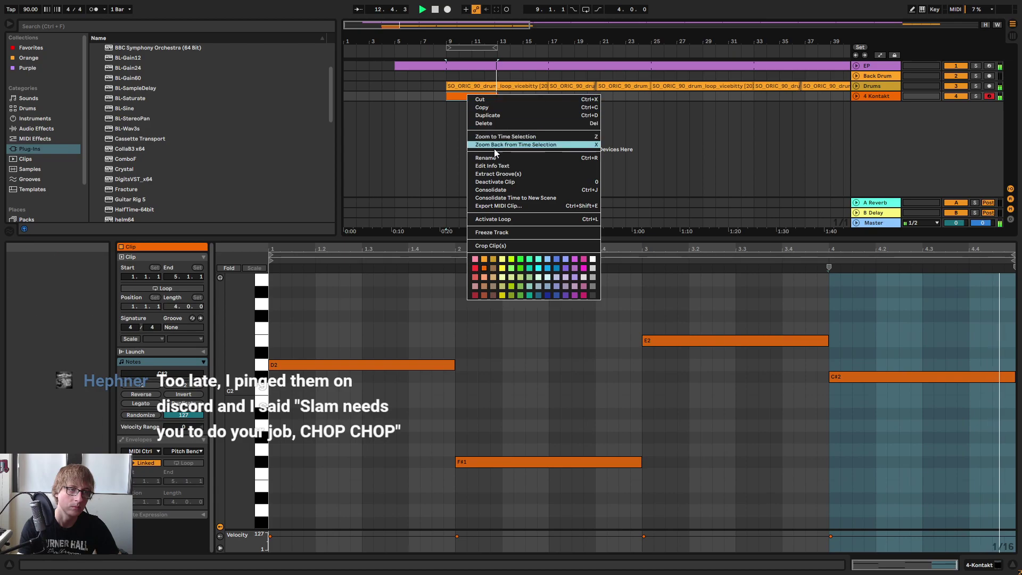
click(489, 190)
key(space)
key(space)
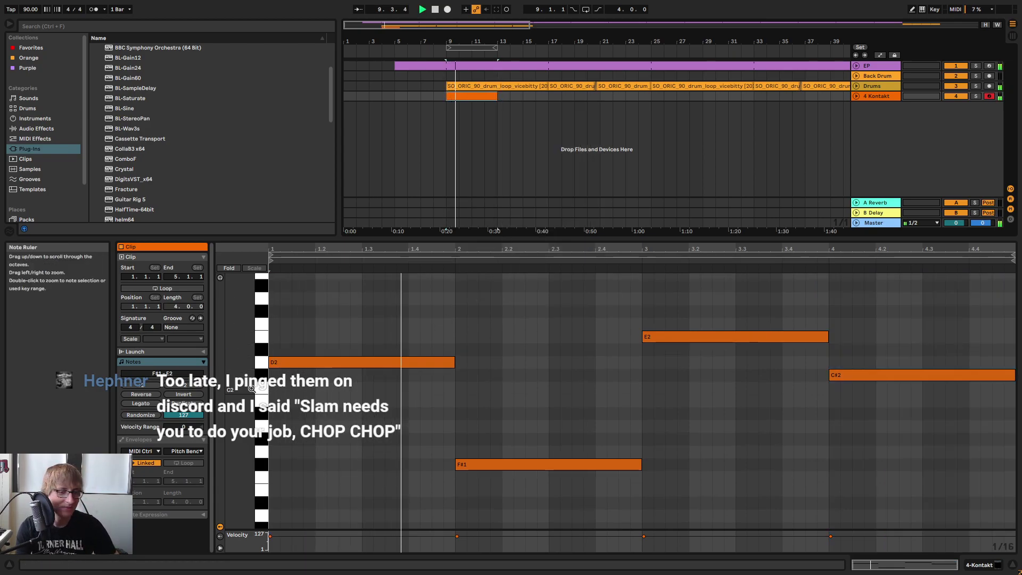
Turn on looping for the Kontakt clip and extend it to where the last drum clip ends.
click(153, 288)
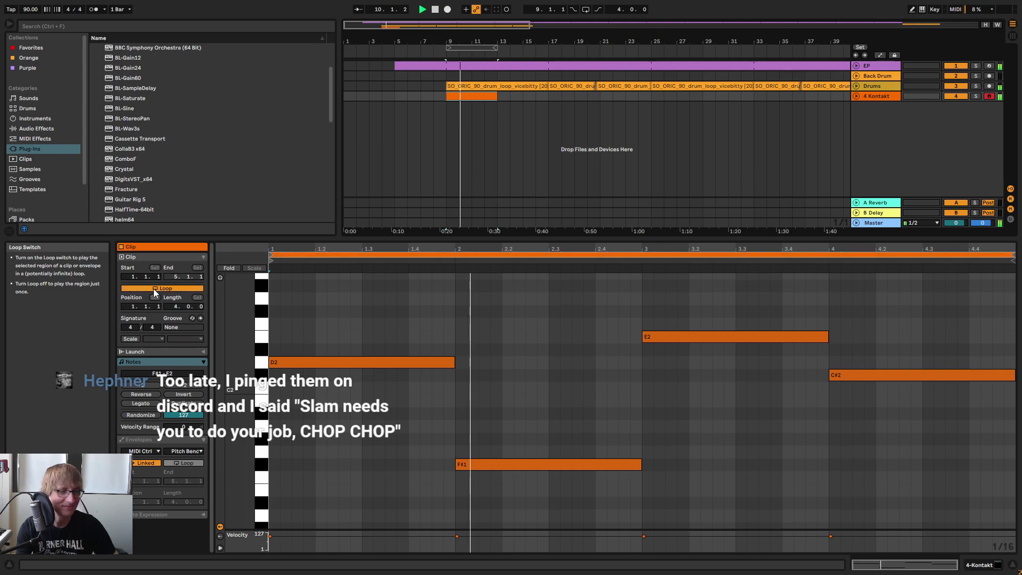
click(568, 148)
drag(497, 96, 826, 119)
drag(808, 41, 809, 14)
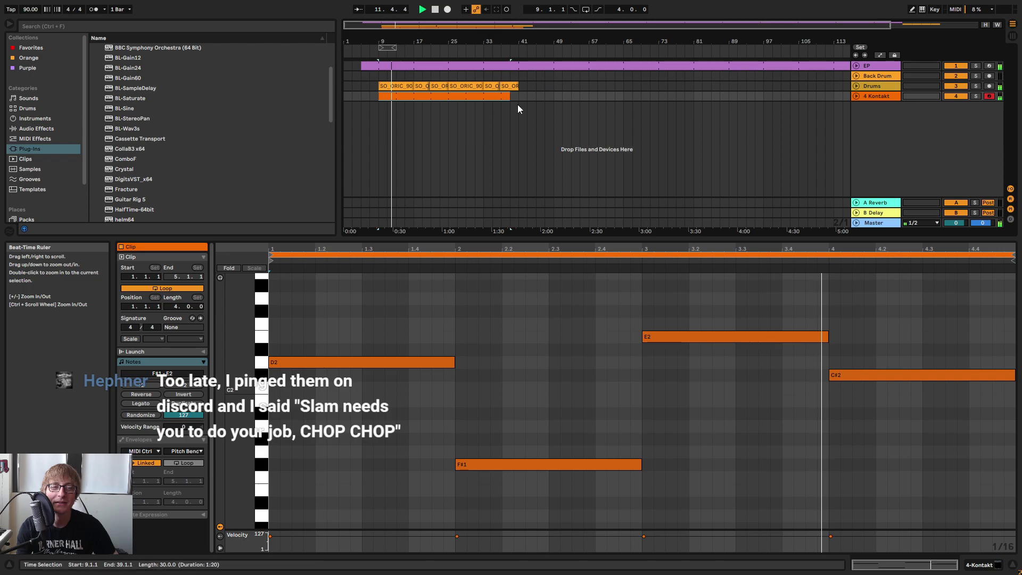
mouse_move(510, 96)
mouse_down()
mouse_move(538, 96)
mouse_move(519, 95)
mouse_up()
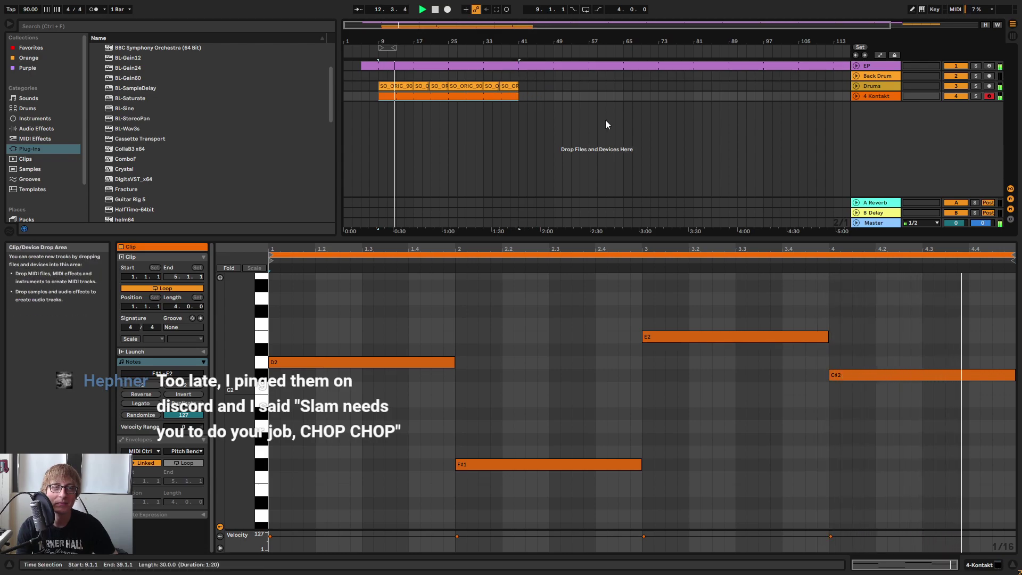
Enlarge the arrangement area and shorten the looped Kontakt clip to end at 17.1.1.
click(548, 328)
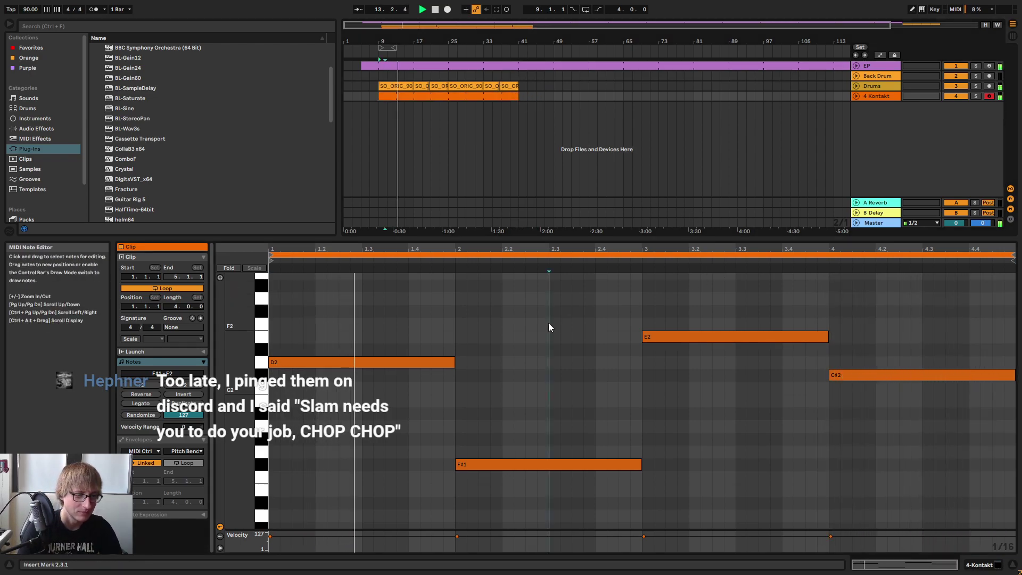
drag(594, 240, 584, 331)
drag(518, 97, 456, 103)
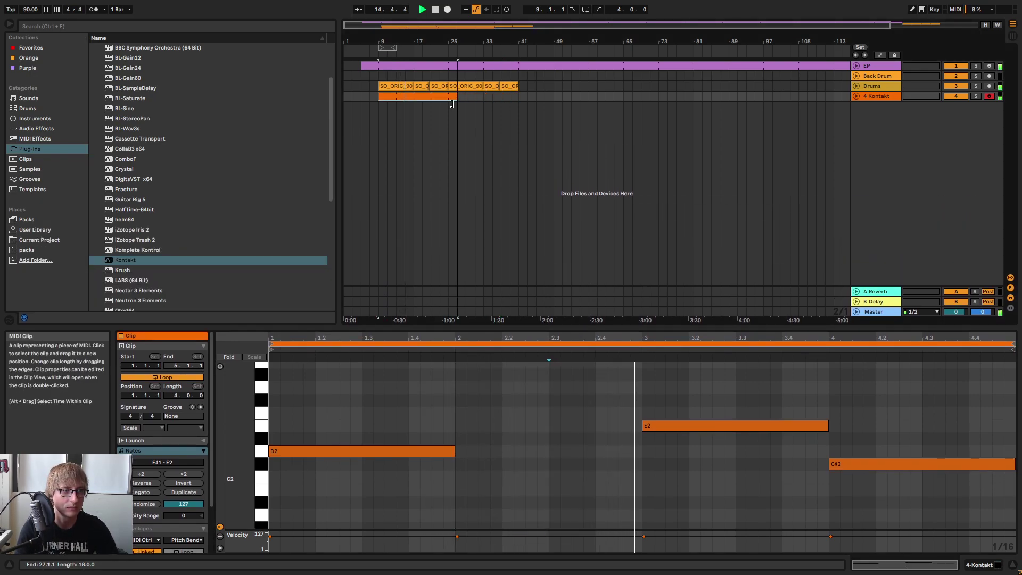
drag(405, 41, 405, 85)
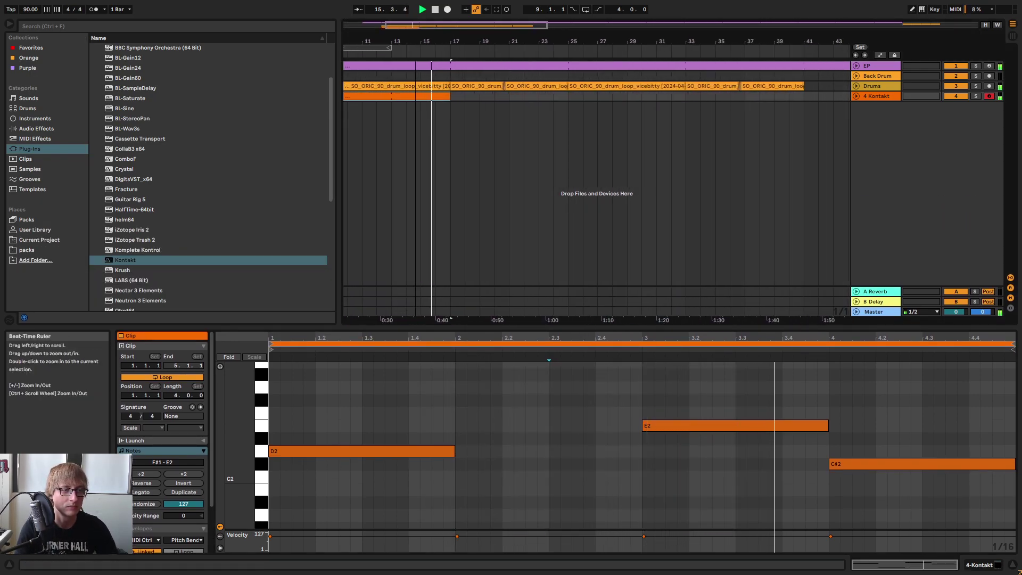
Unfold the Drums track, trim the drum clip before bar 17 to end at about 16.1.2, and play from bar 15.
click(856, 85)
drag(437, 41, 442, 96)
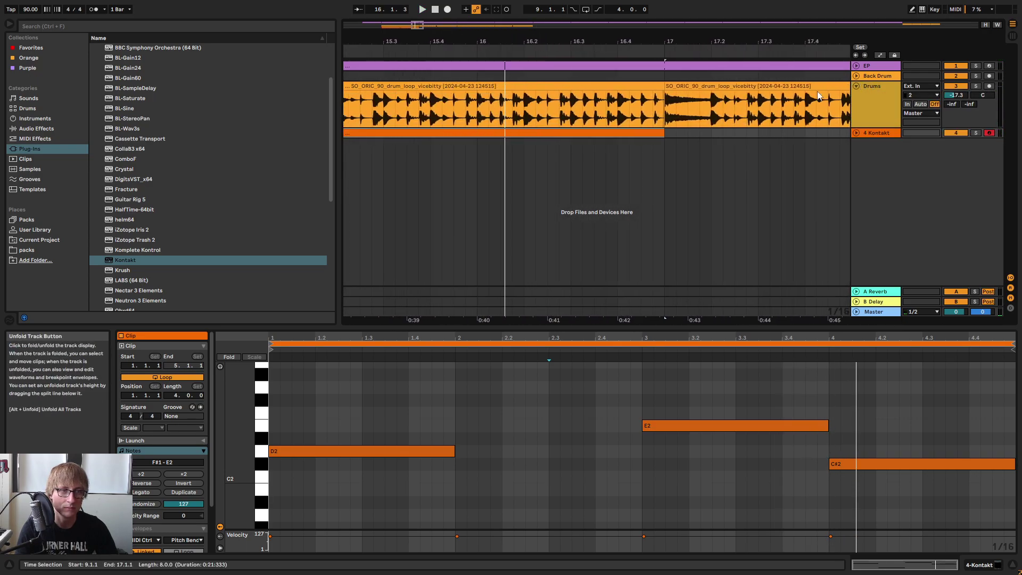
drag(662, 85, 488, 83)
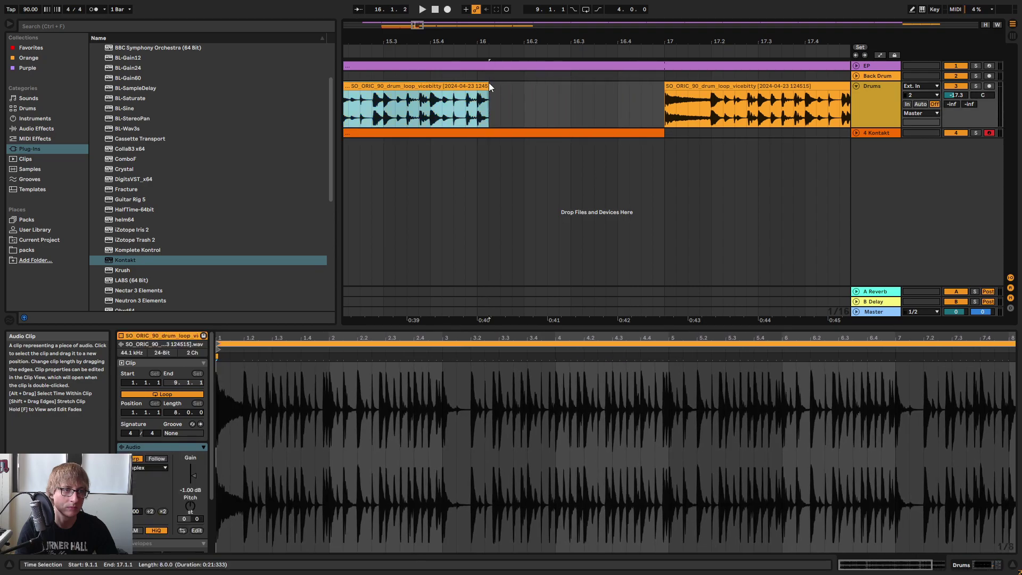
click(450, 53)
drag(524, 41, 544, 5)
click(594, 157)
key(space)
Duplicate the Kontakt clip to bars 17 through 24, enlarge the note editor, and play from bar 17.
double_click(518, 134)
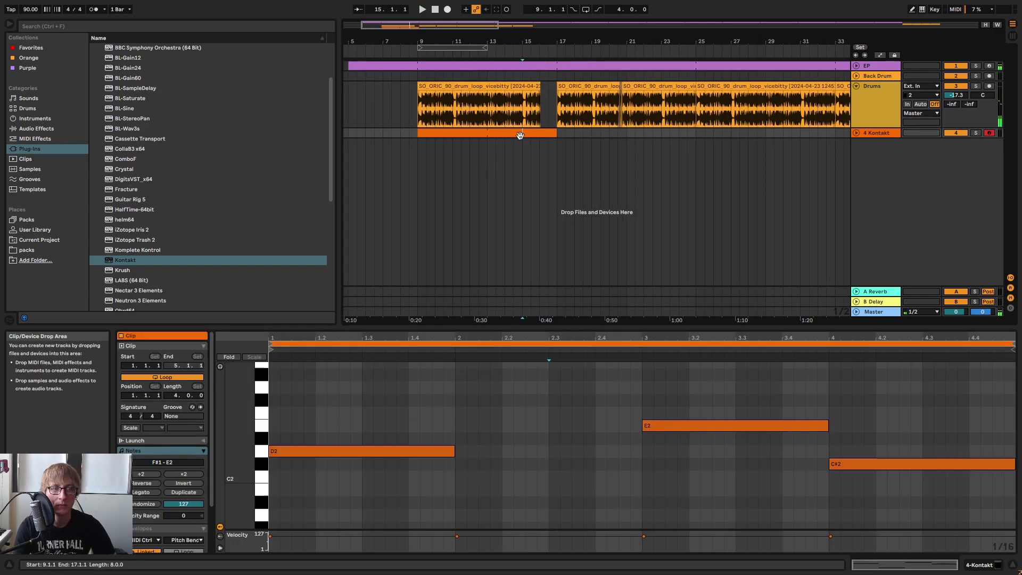
click(560, 135)
key(ctrl+d)
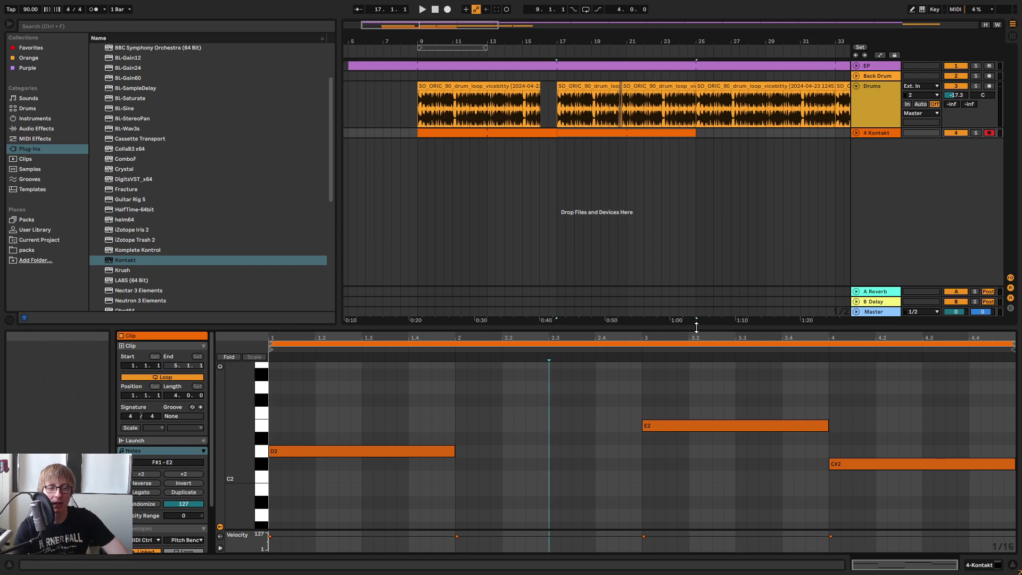
drag(698, 327, 703, 223)
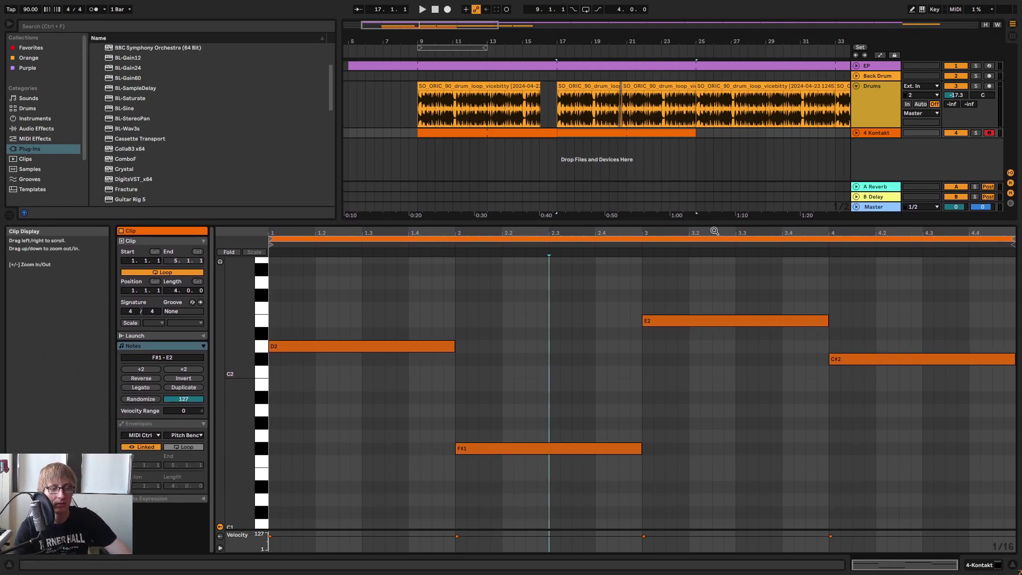
key(space)
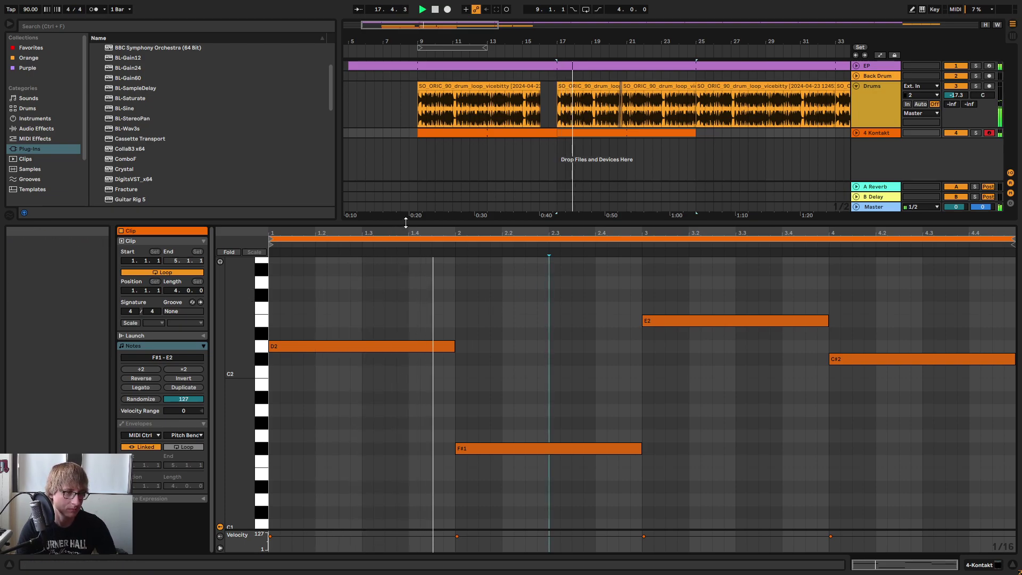
Add a sixteenth note at 1.2.4 in the duplicated Kontakt clip and transpose it to A2.
scroll(355, 323, up, 2)
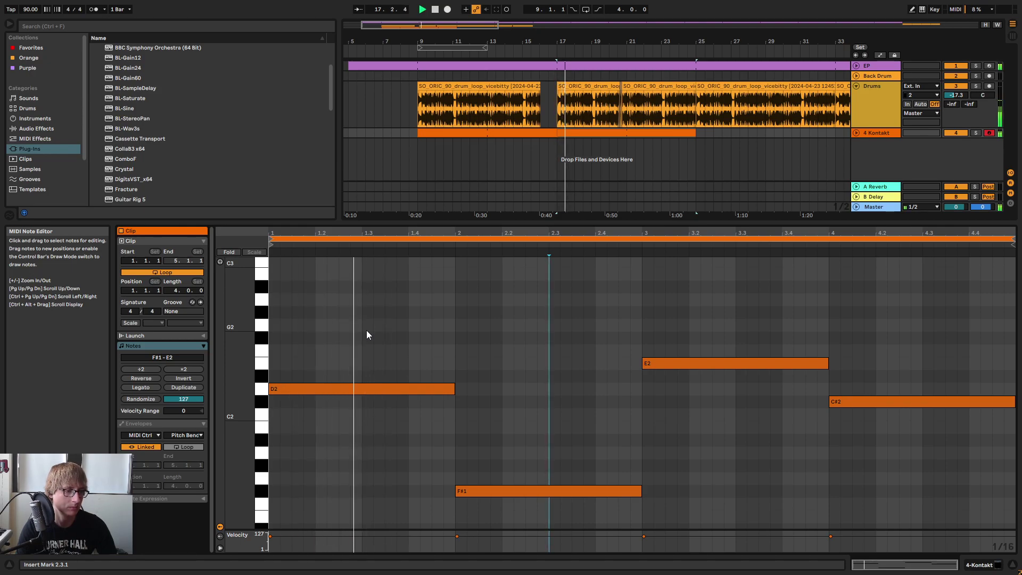
double_click(356, 340)
key(space)
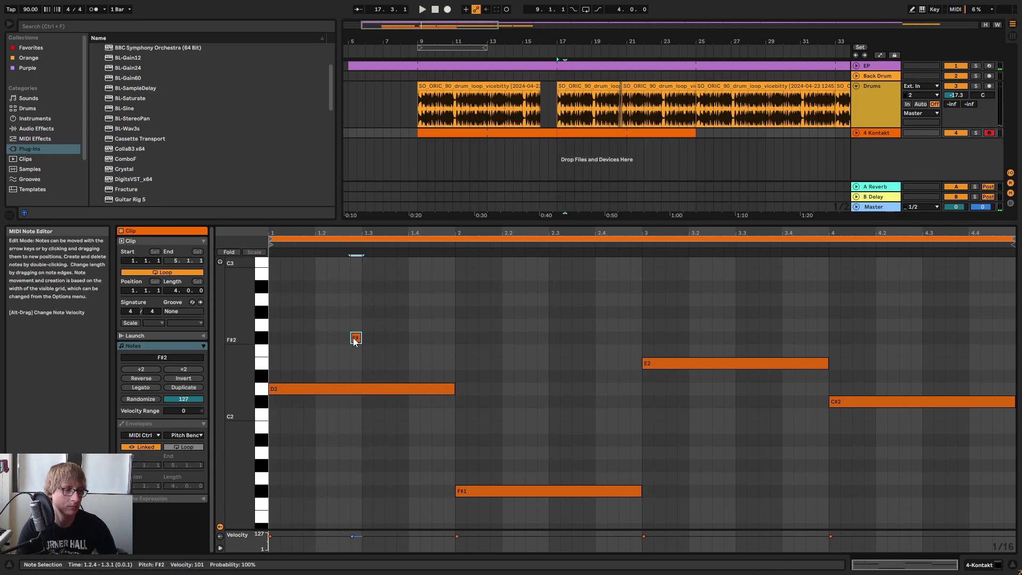
drag(377, 297, 361, 371)
key(Up)
key(Up)
key(Up)
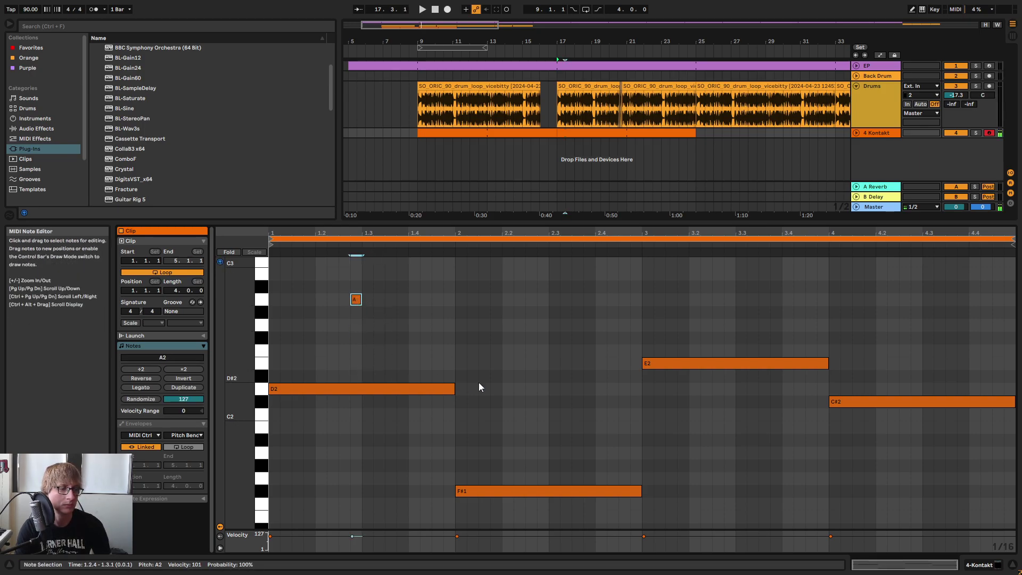
Shorten the opening D2 note to end at 1.2.4 and play the bass line from bar 17.
drag(456, 390, 349, 391)
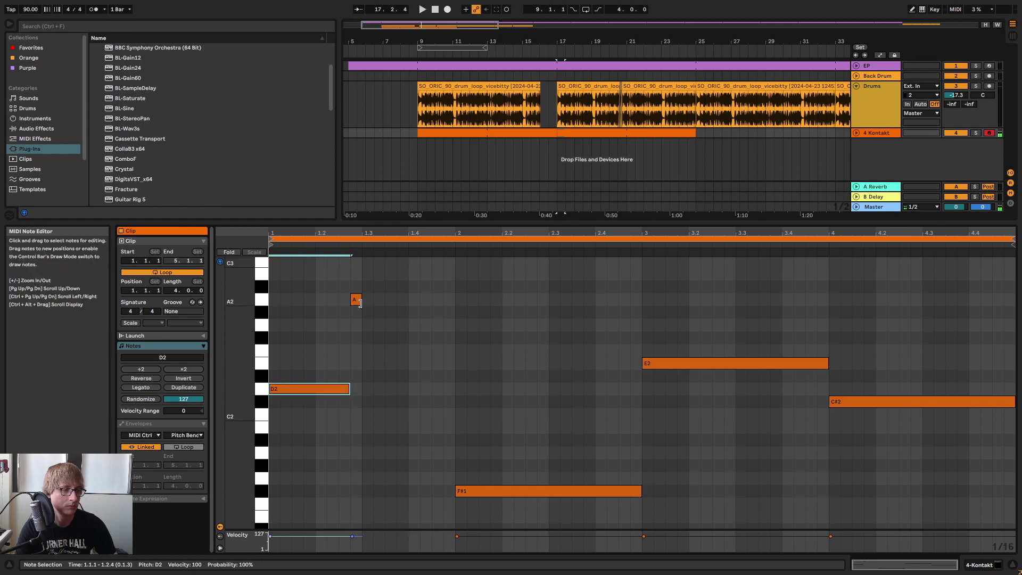
mouse_move(362, 299)
mouse_down()
mouse_move(377, 301)
mouse_move(363, 303)
mouse_up()
key(space)
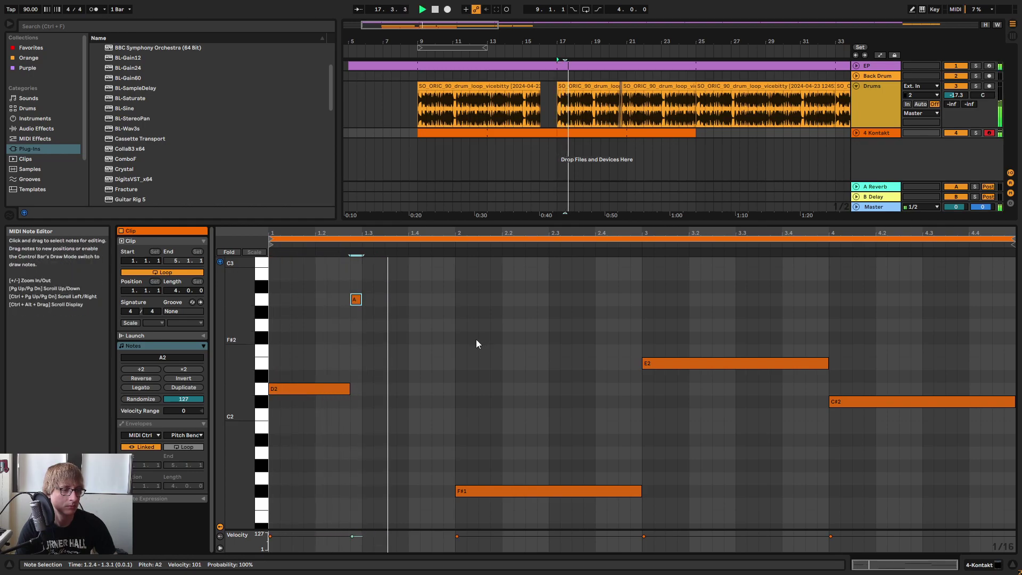
key(space)
key(space)
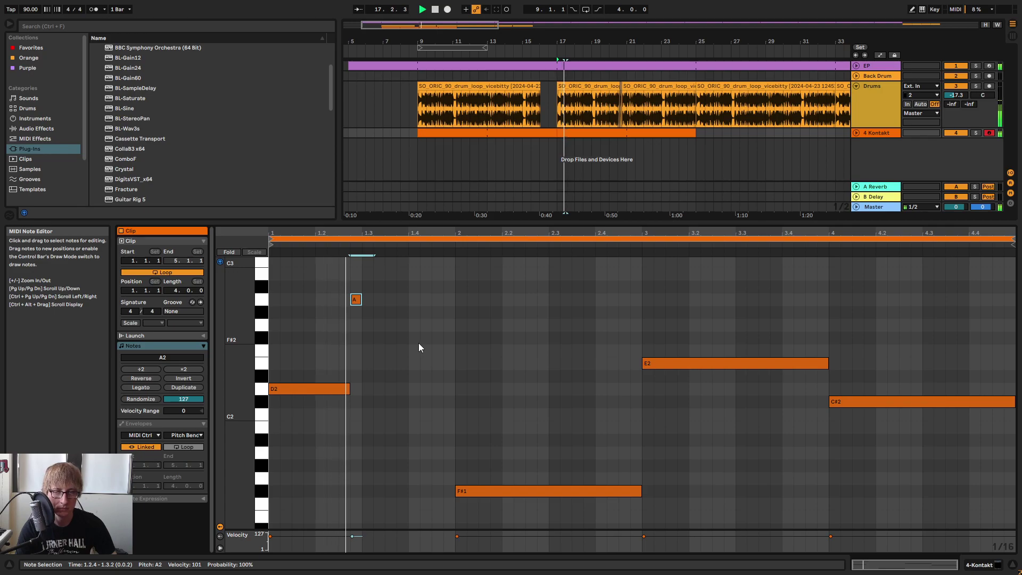
Paste a copy of the short A2 note at 1.3.2, transpose it to F#2, and play the phrase.
click(372, 327)
key(ctrl+v)
key(Down)
key(Down)
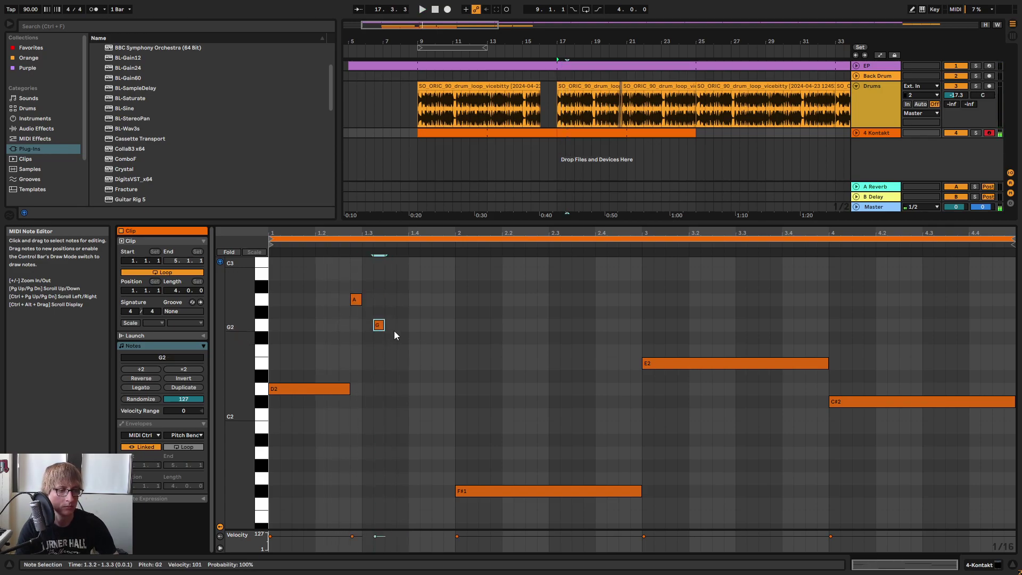
key(Down)
key(space)
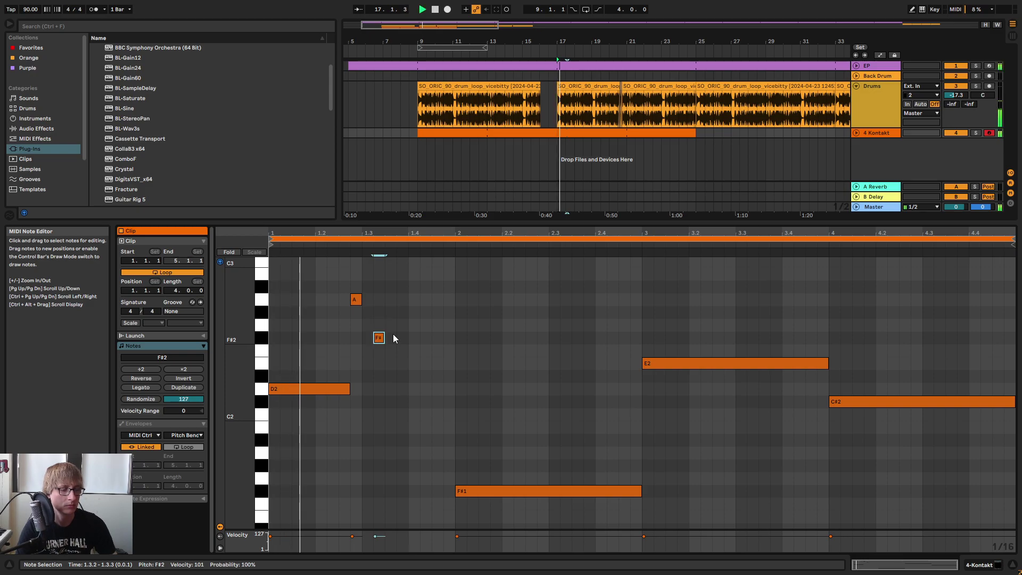
Raise the short note at 1.3.2 to G#2 and paste a copy of it at 1.3.4.
key(Up)
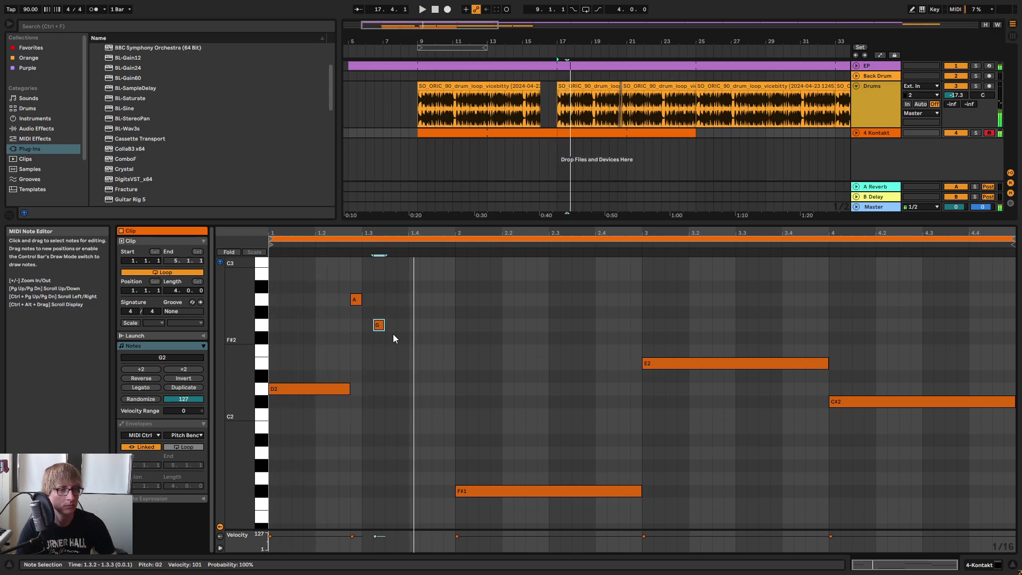
key(space)
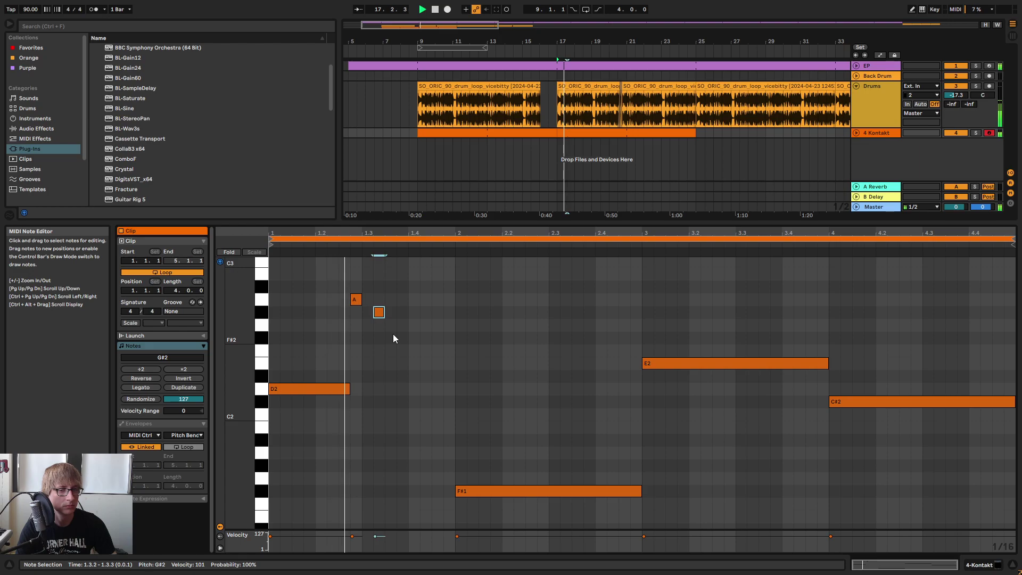
click(393, 334)
key(ctrl+v)
Lower the pasted short note at 1.3.4 to D2 and play the bar back.
key(Down)
key(Down)
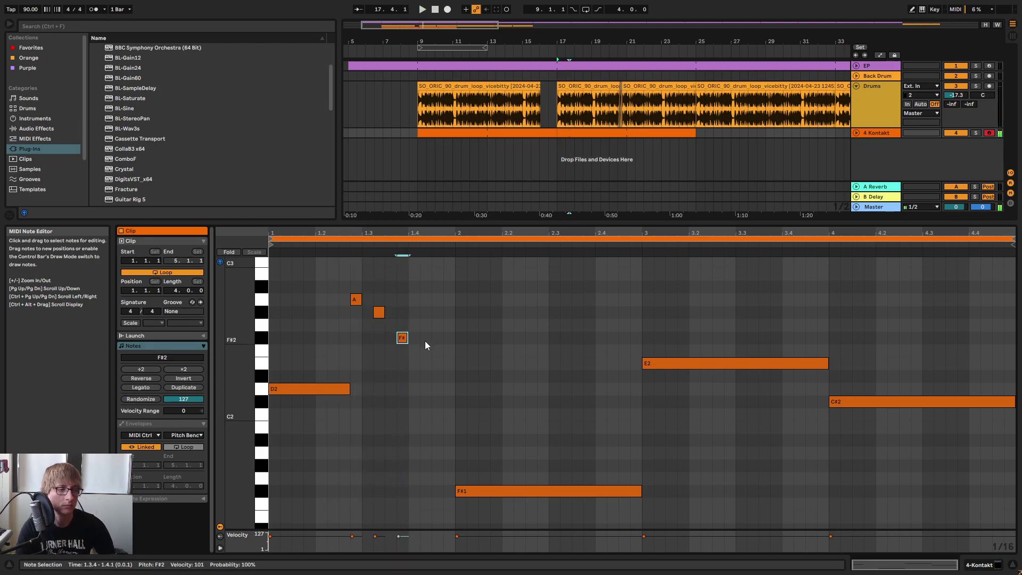
key(Down)
key(Down)
key(Down)
key(Down)
key(space)
key(space)
Lower the short note at 1.3.2 to F#2.
drag(328, 277, 389, 297)
click(375, 335)
key(Down)
key(Down)
Play back bar 1 to audition the phrase from the opening D2 to the short D2 note.
drag(315, 432, 323, 334)
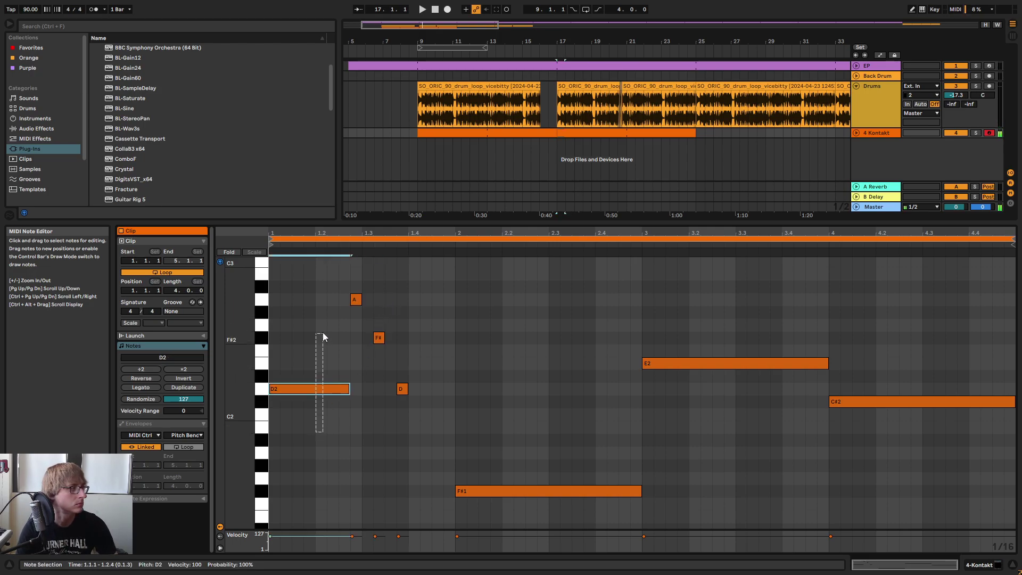
drag(339, 268, 424, 248)
key(space)
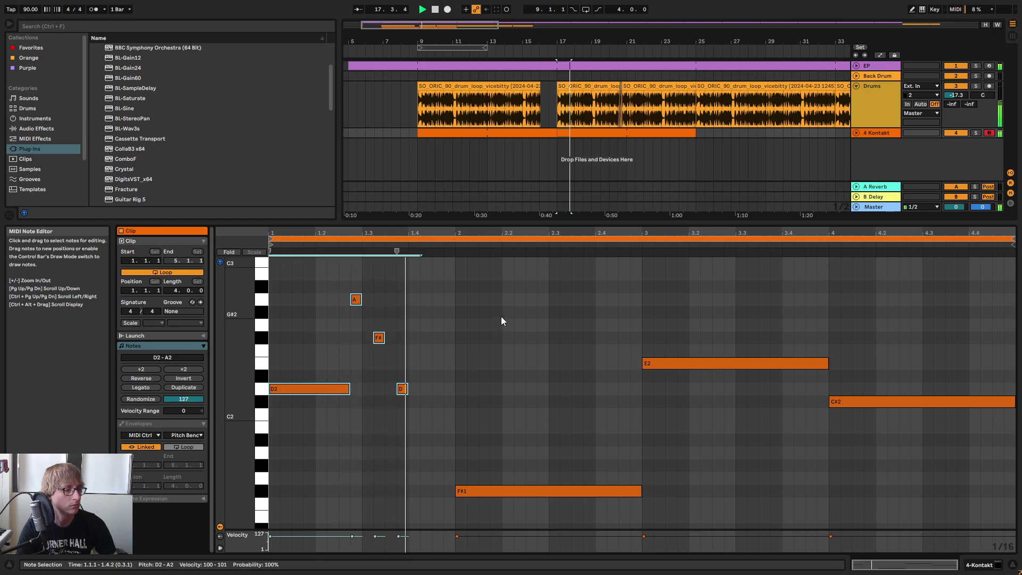
drag(388, 431, 426, 388)
key(space)
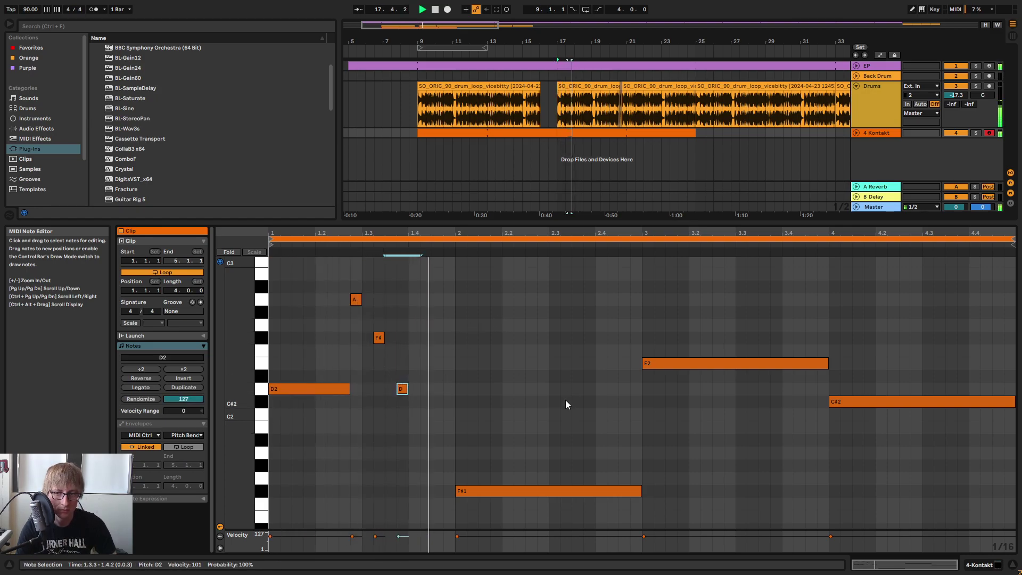
Add a sixteenth note at 1.4.1, set its pitch to G#2 and play it back.
double_click(408, 364)
drag(408, 364, 412, 341)
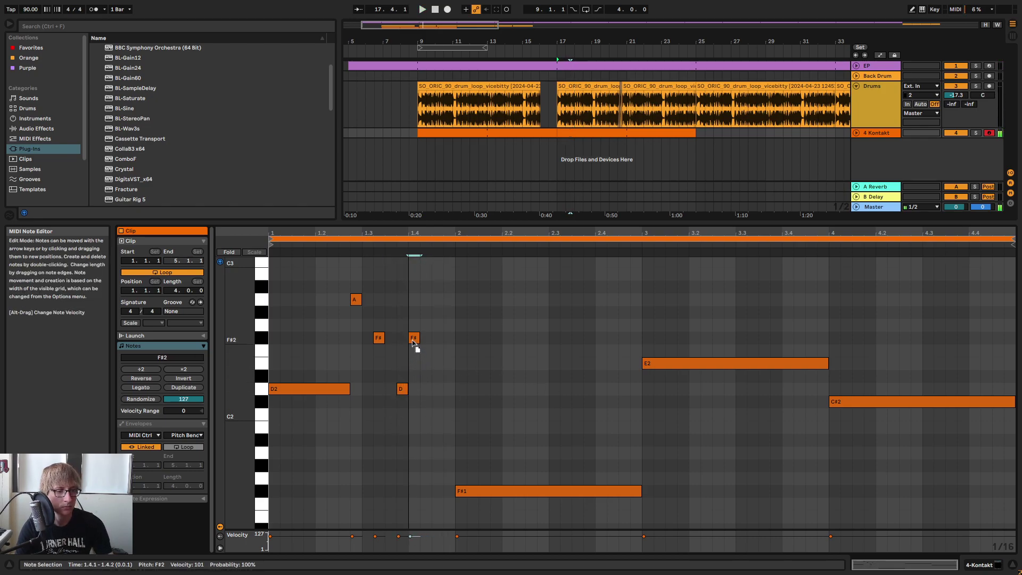
key(space)
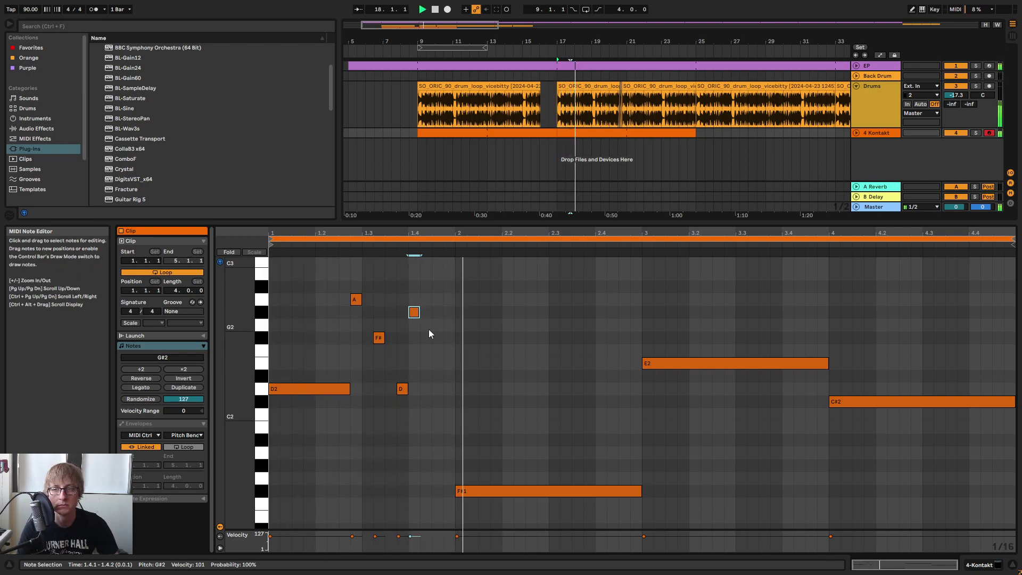
key(space)
Add an A2 note at 1.4.3 and lengthen it to the end of bar 1.
drag(305, 445, 347, 305)
key(space)
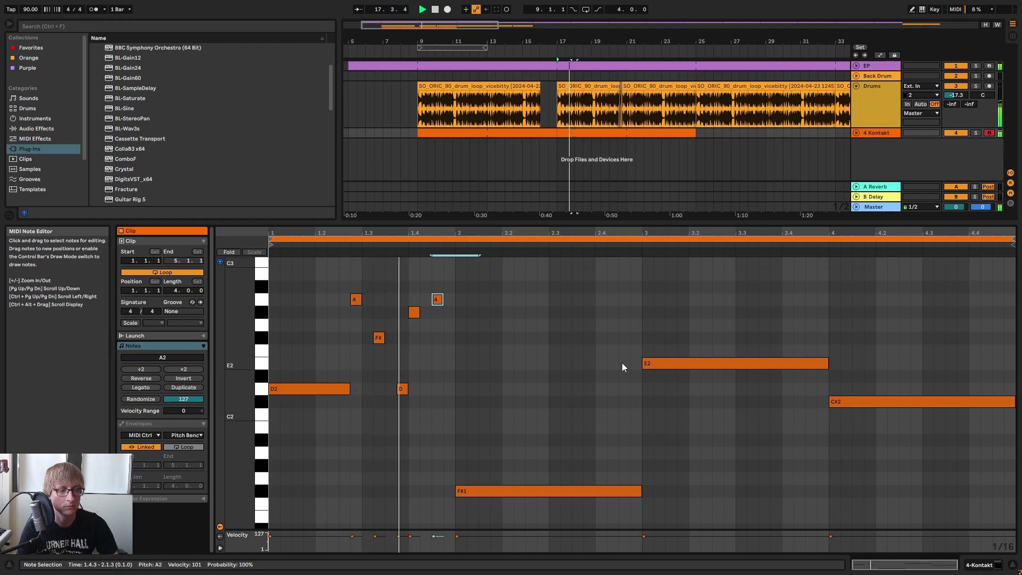
drag(443, 300, 457, 302)
Try the long F#1 note in bar 2 one octave higher, at F#2.
click(506, 491)
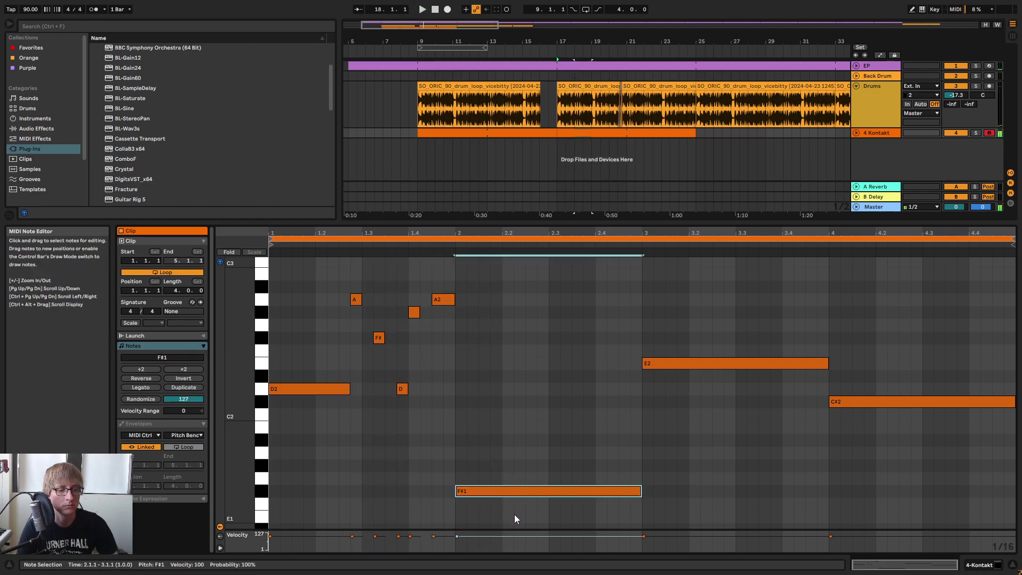
key(shift+Up)
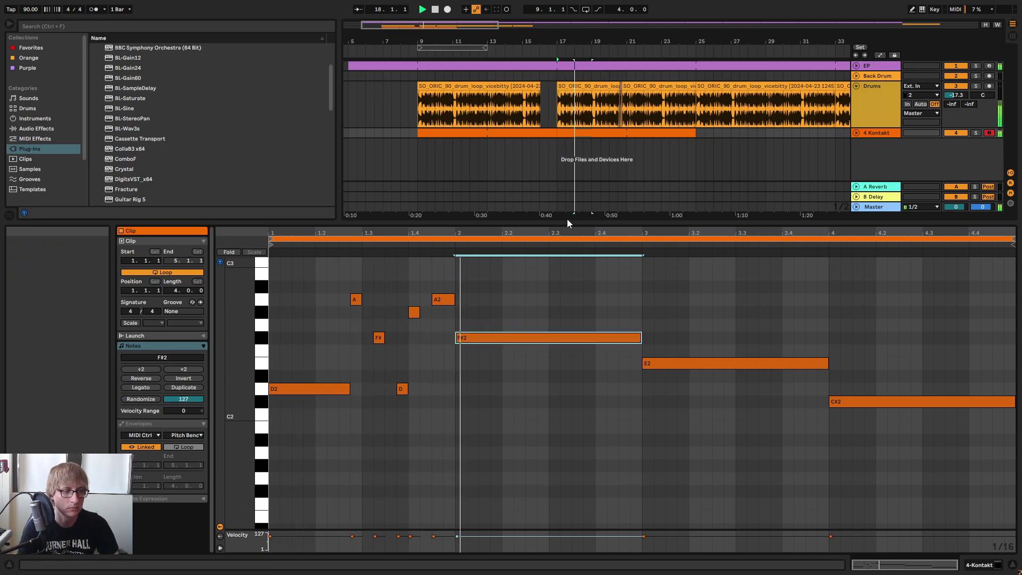
click(595, 290)
Delete the long bar 2 note and paste a copy of the whole bar 1 phrase in its place.
click(564, 337)
key(Delete)
drag(481, 269, 291, 456)
key(ctrl+c)
click(446, 339)
click(451, 340)
key(ctrl+v)
Raise the long note at the start of bar 2 to F#2 and play the transition back.
drag(490, 421, 506, 362)
key(Up)
key(Up)
key(Up)
key(Up)
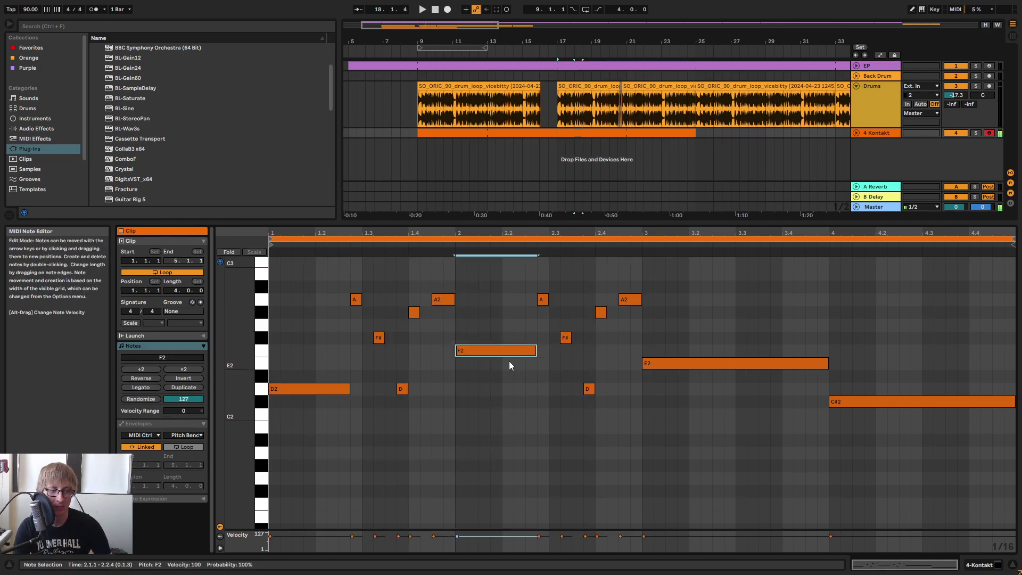
key(space)
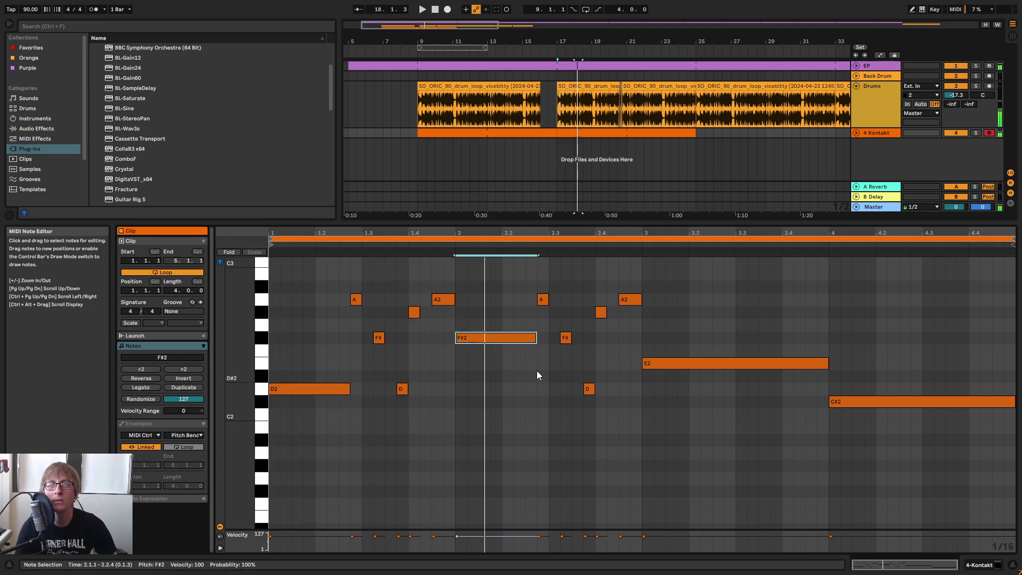
key(space)
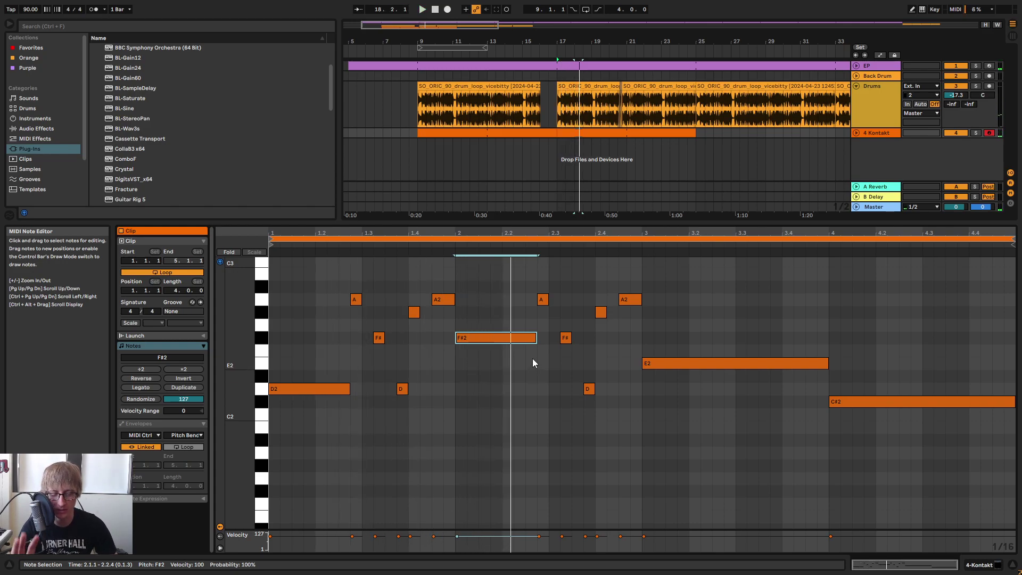
key(space)
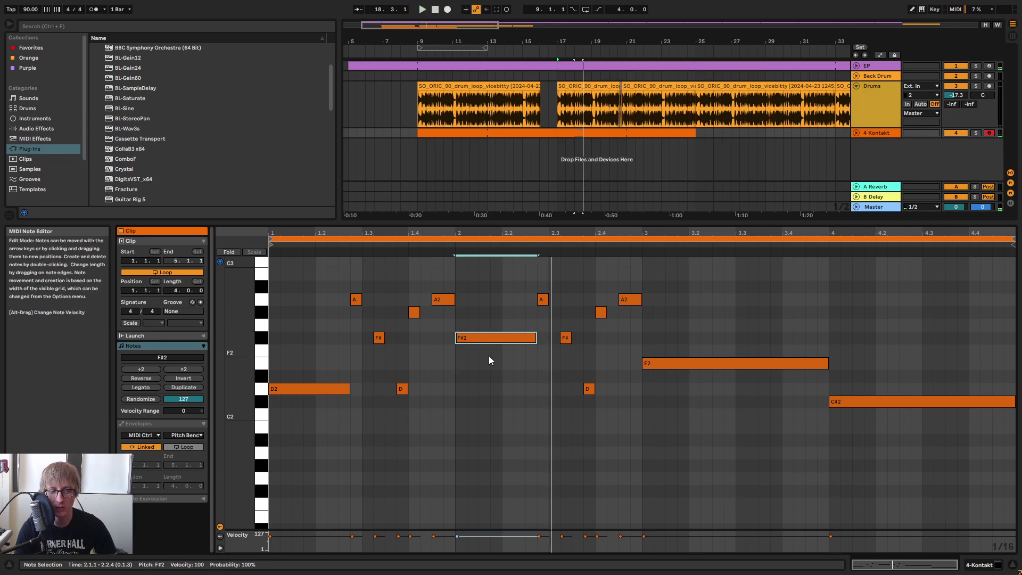
key(space)
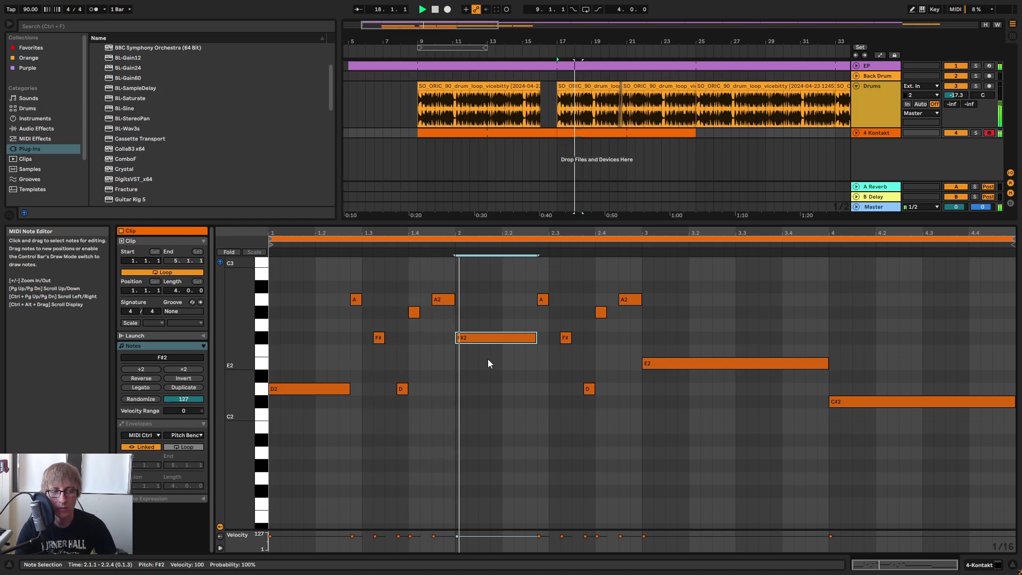
Shorten bar 2's opening F#2 to an eighth note, duplicate it and extend the copy to 2.2.4.
drag(534, 339, 476, 340)
key(ctrl+d)
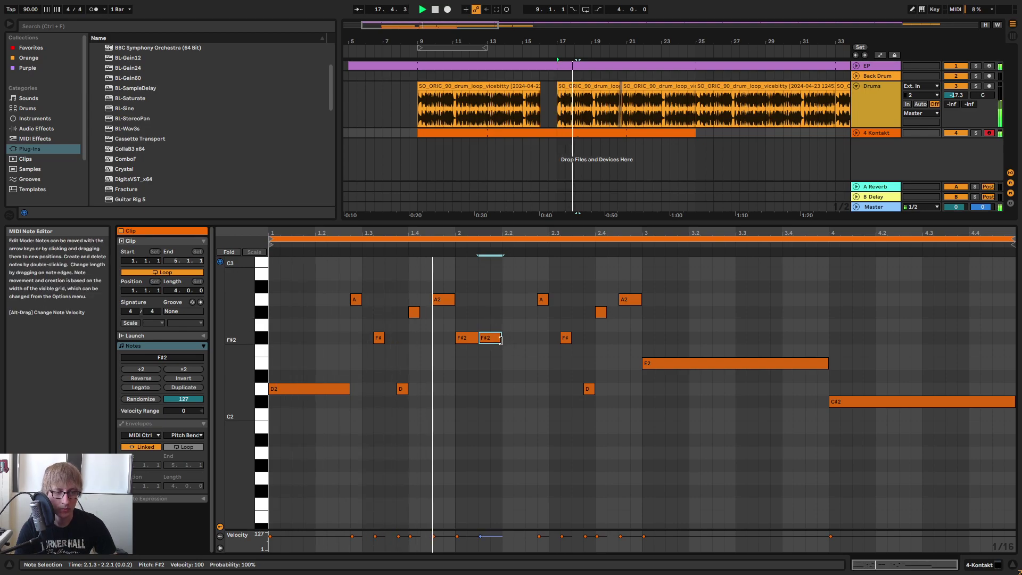
drag(500, 340, 536, 341)
Raise the short A note at 2.2.4 to C#3 and play the phrase back.
click(536, 313)
click(543, 300)
key(Up)
key(Up)
key(Up)
key(Up)
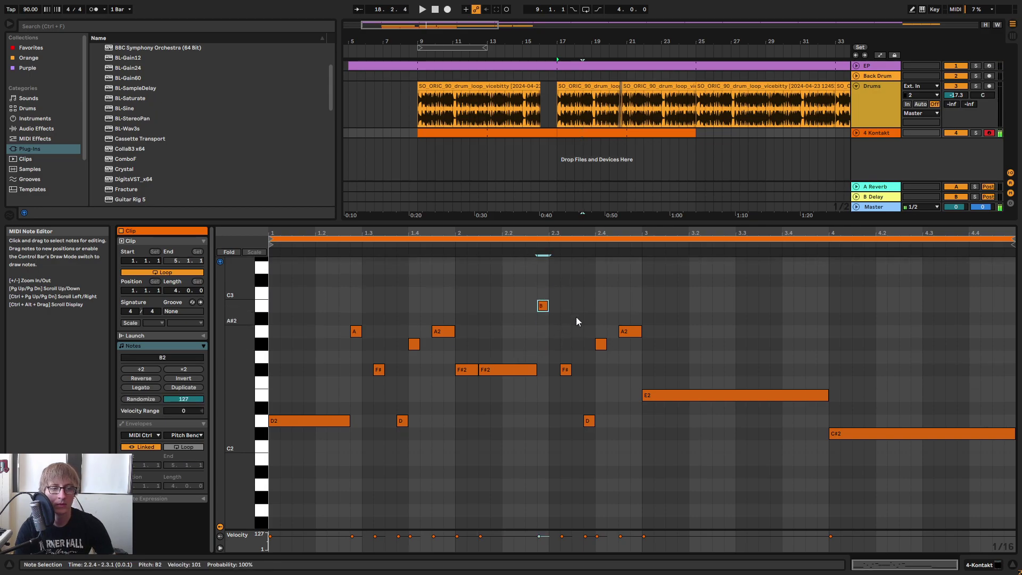
key(space)
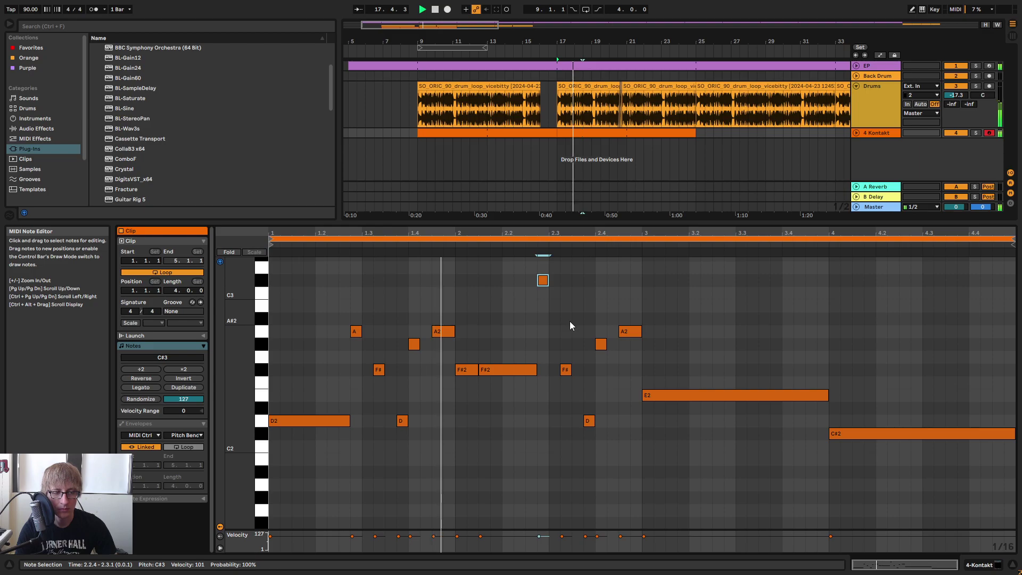
key(space)
Lower the velocity of the second F#2 note in bar 2 to 88 and play it back.
click(519, 333)
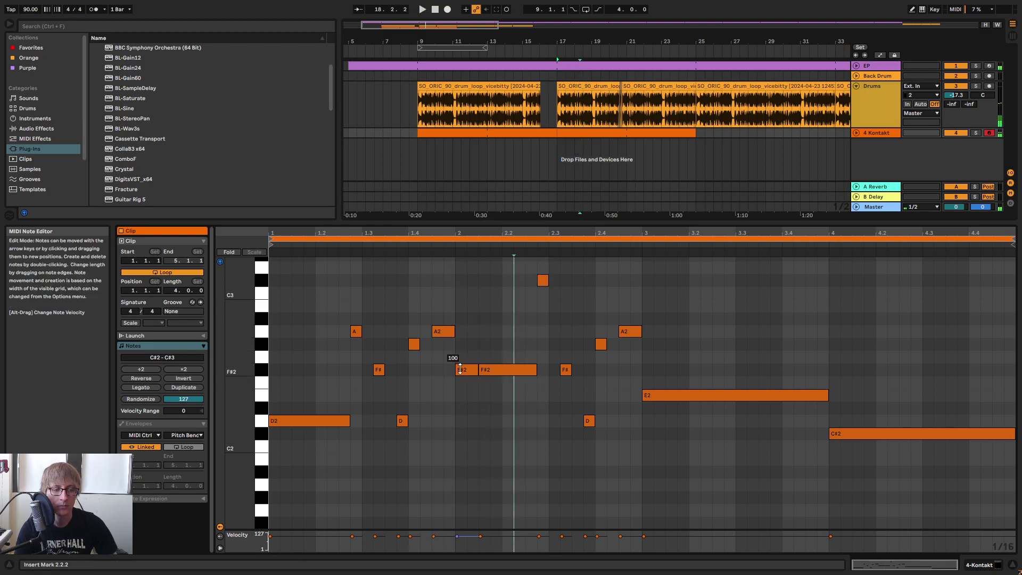
drag(503, 369, 503, 375)
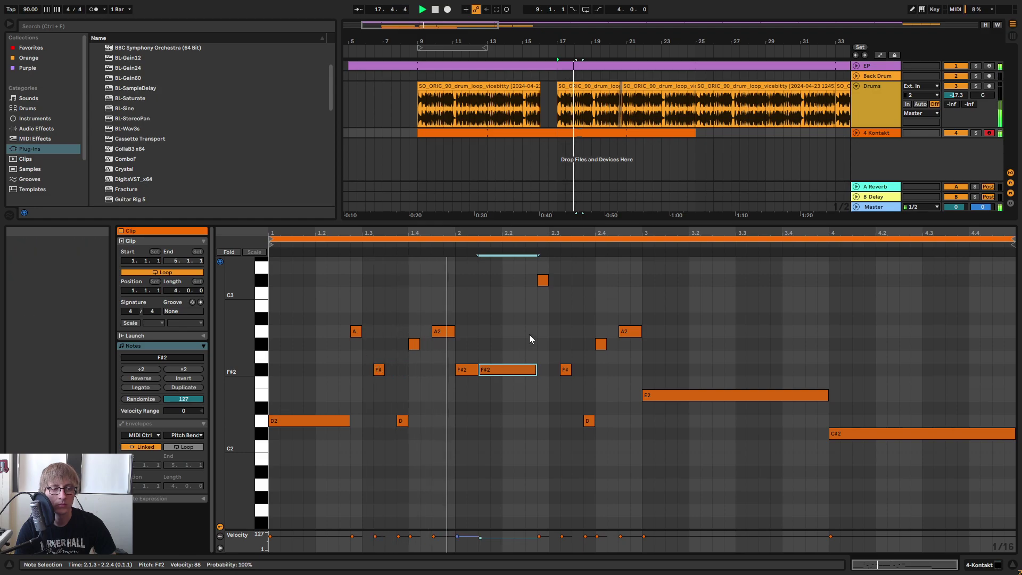
key(space)
Lower the velocity of all notes in the clip together and check the track levels in the mixer.
key(ctrl+a)
drag(504, 369, 504, 374)
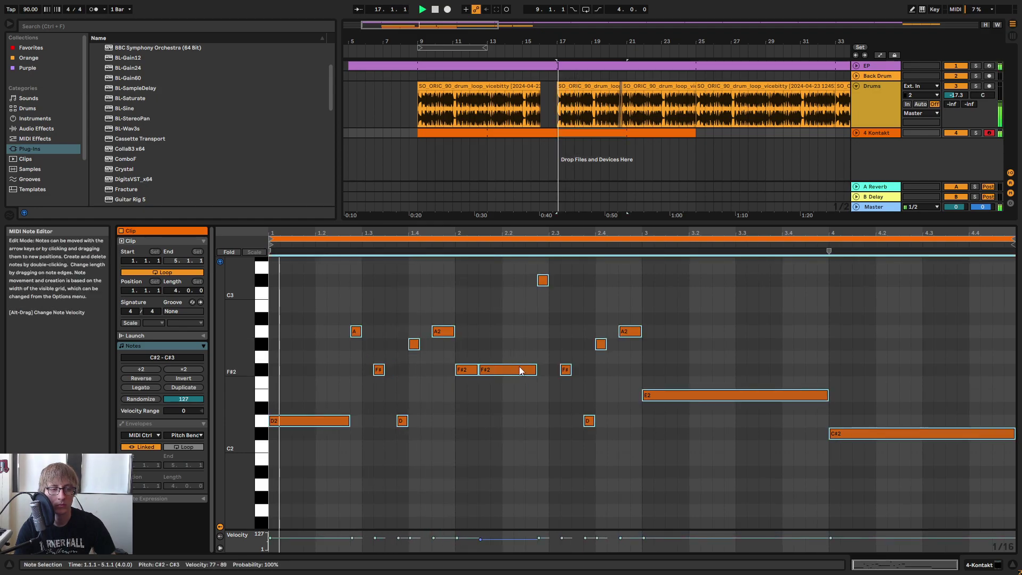
key(Tab)
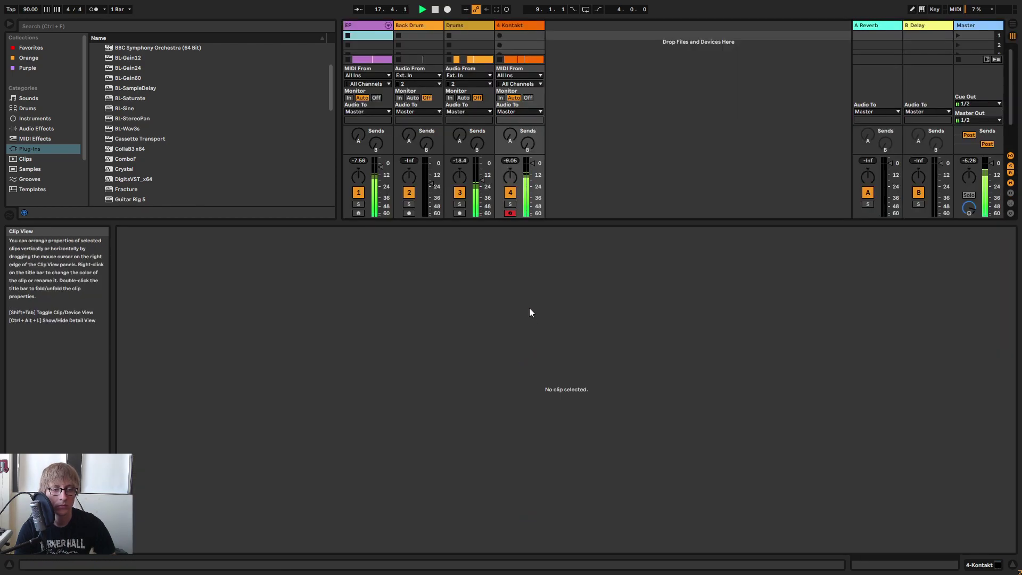
key(Tab)
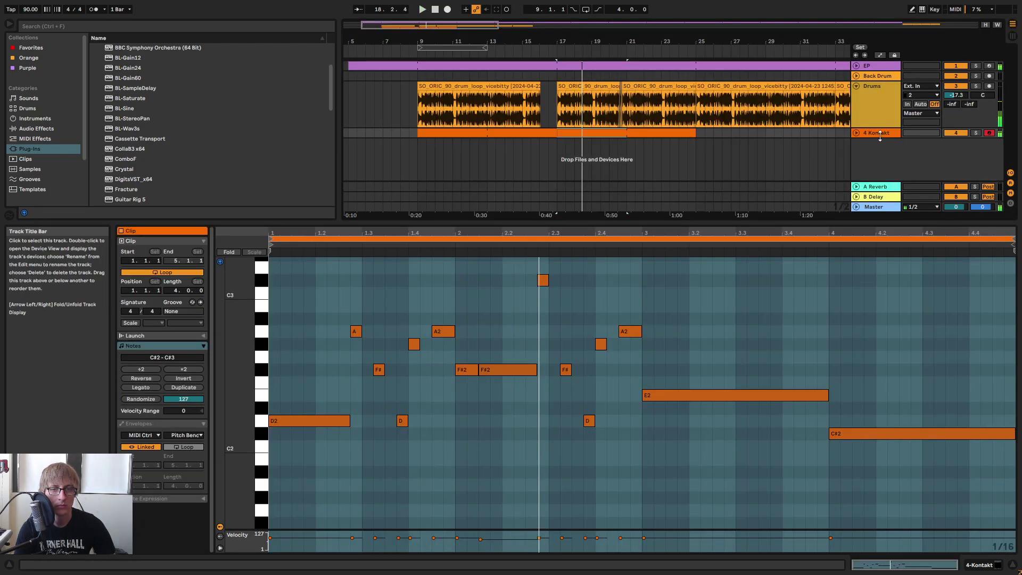
Rename the Kontakt track as Bass+.
right_click(880, 134)
click(899, 172)
text(Bass+)
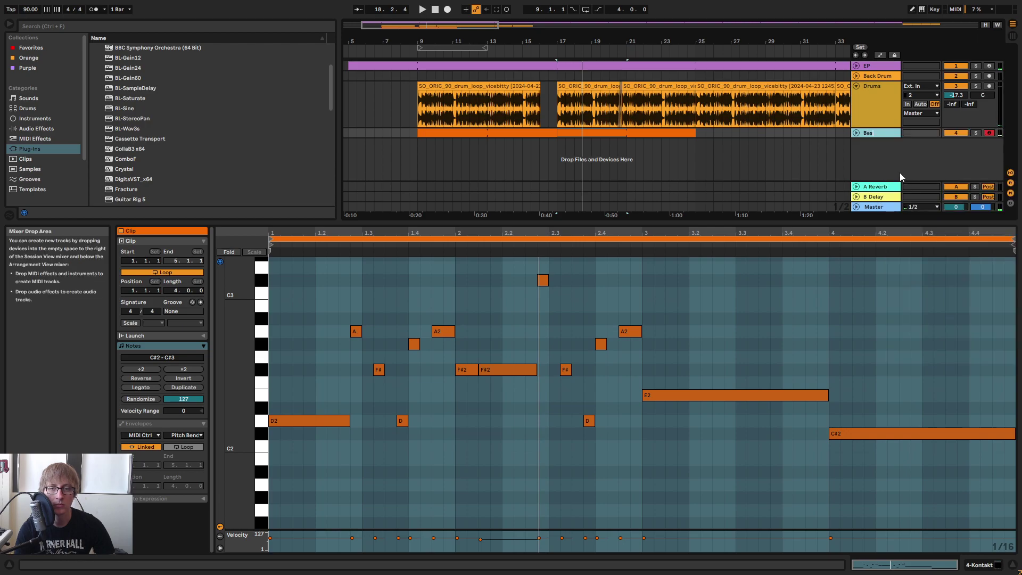
Add an EQ Eight after Kontakt on the Bass+ track and play the song.
double_click(870, 133)
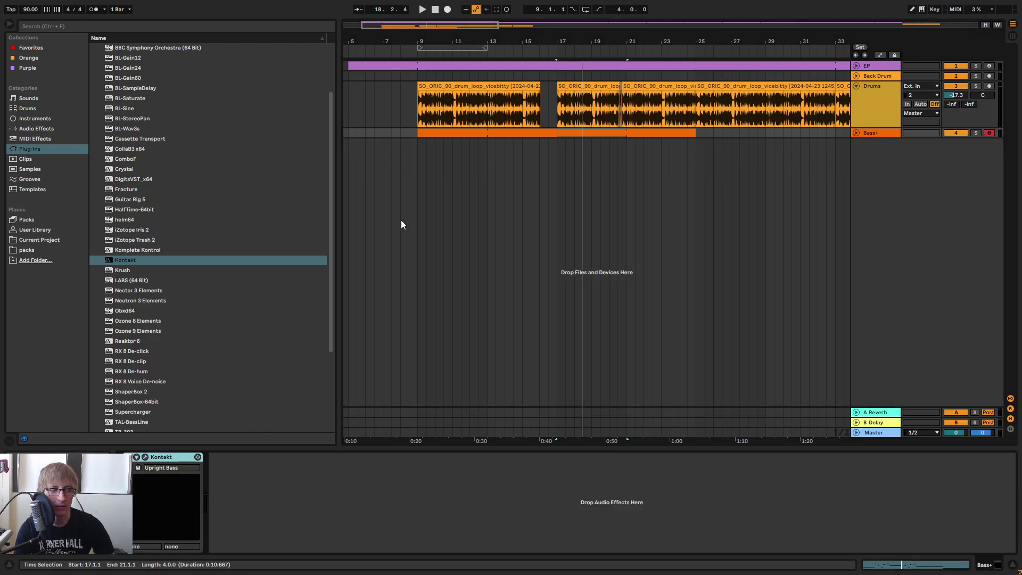
click(38, 128)
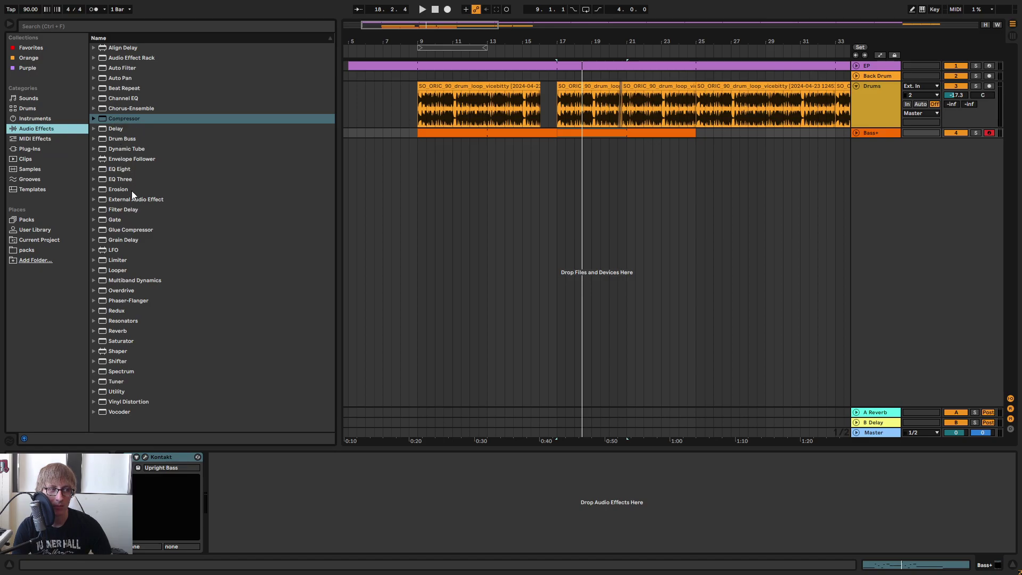
click(123, 169)
drag(362, 500, 363, 497)
key(space)
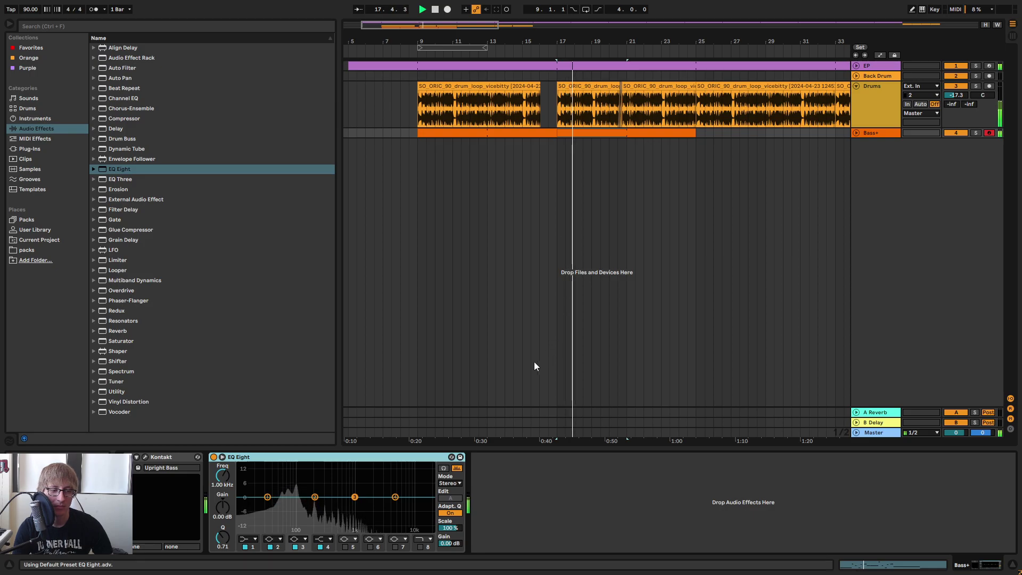
Replace the two F#2 notes in bar 2 of the bass clip with one spanning 2.1.1 to 2.2.4 and play it back.
double_click(605, 132)
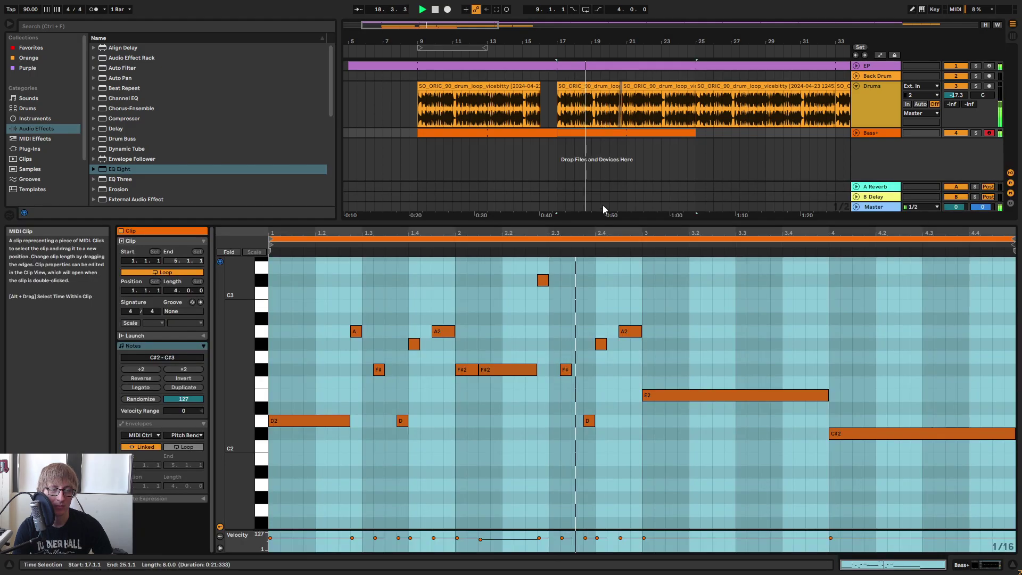
click(472, 375)
key(space)
click(472, 372)
drag(478, 370, 537, 370)
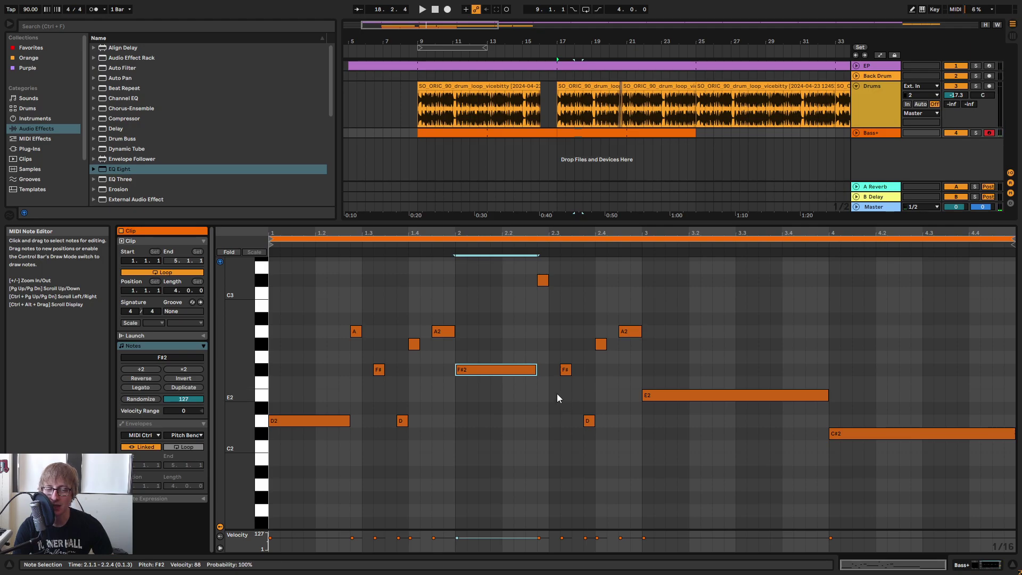
key(space)
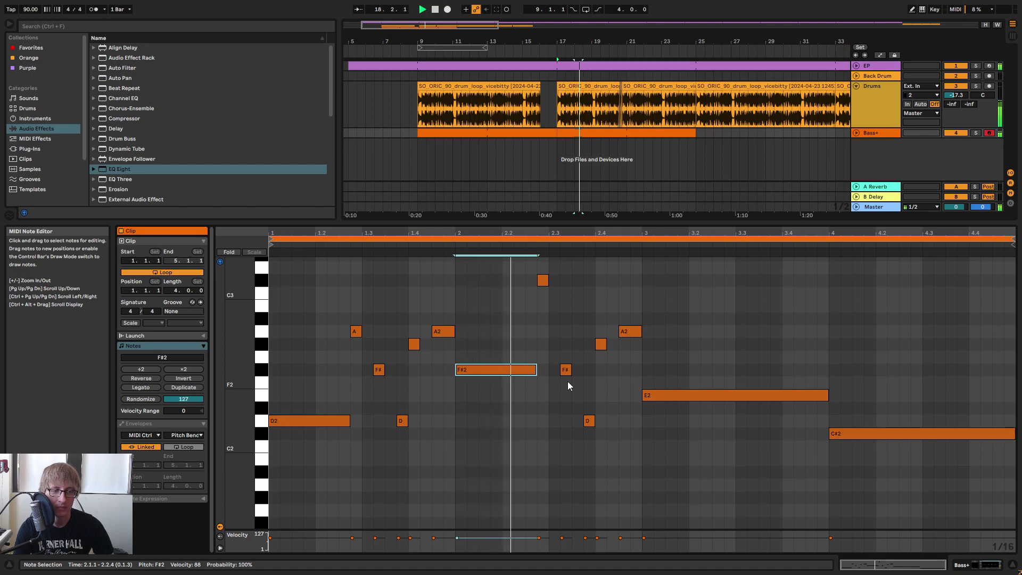
key(space)
Raise the short F# note at 2.3.2 to A2.
click(567, 378)
drag(529, 319, 550, 269)
click(570, 398)
click(566, 369)
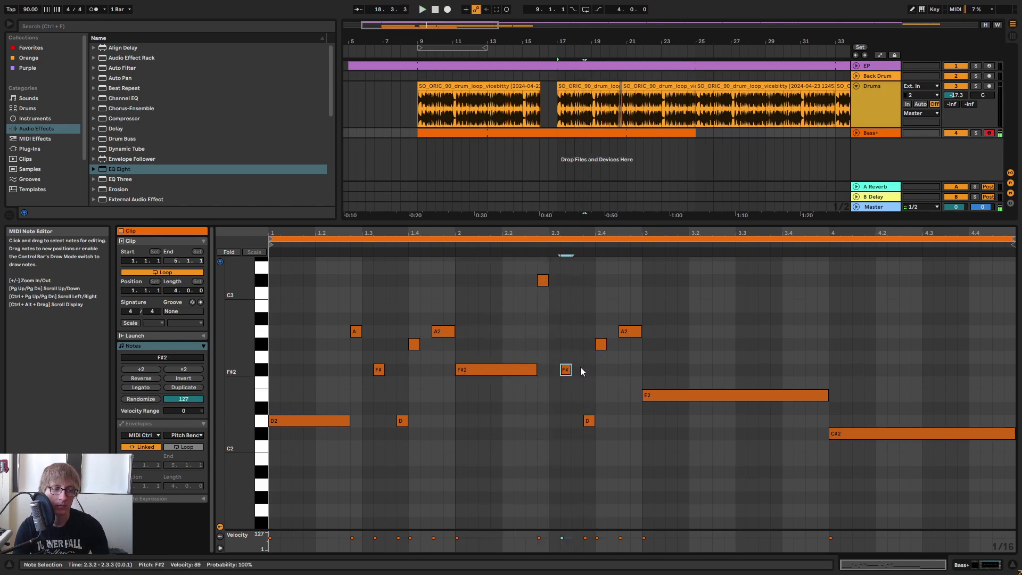
key(Up)
key(Up)
key(Up)
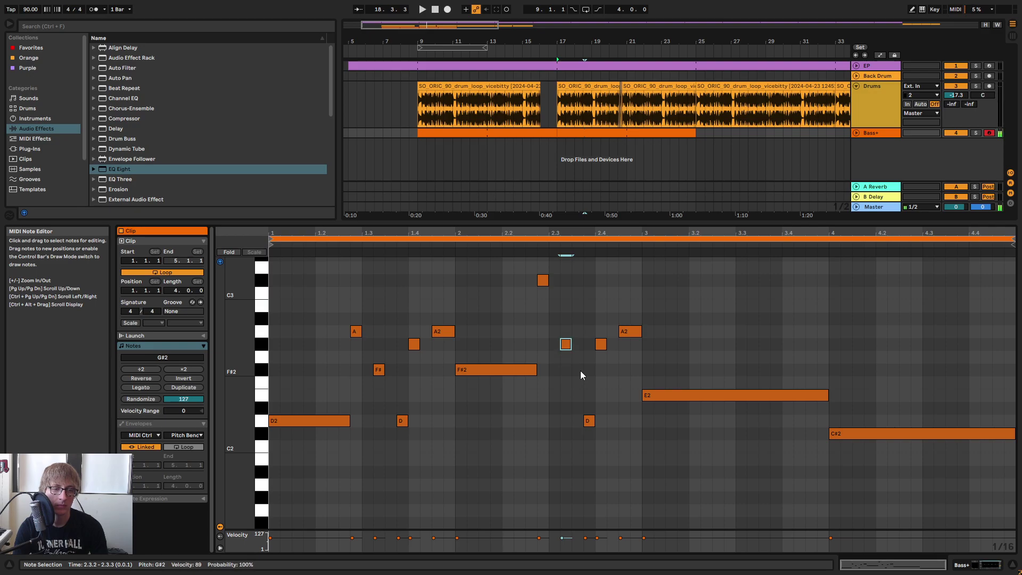
key(Down)
Play back the bass phrase in bar 2 to check the A2 note at 2.3.2.
drag(465, 398, 546, 270)
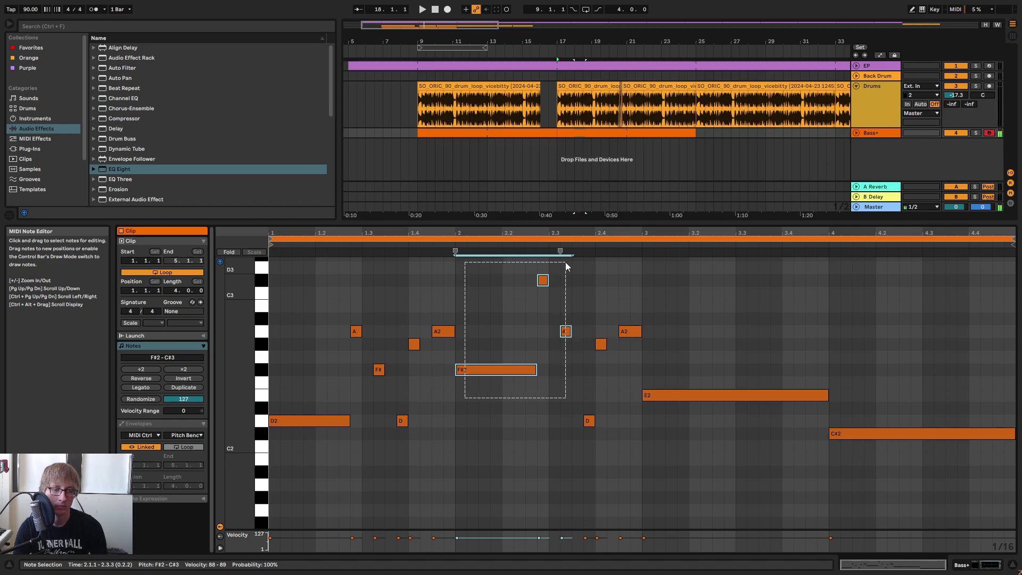
drag(556, 356, 576, 335)
key(Down)
key(Down)
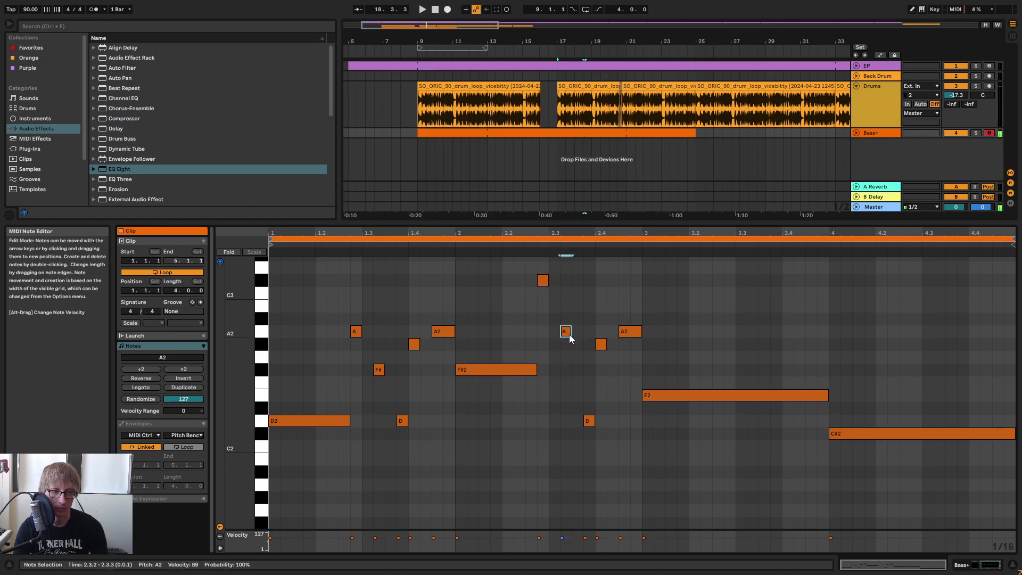
key(space)
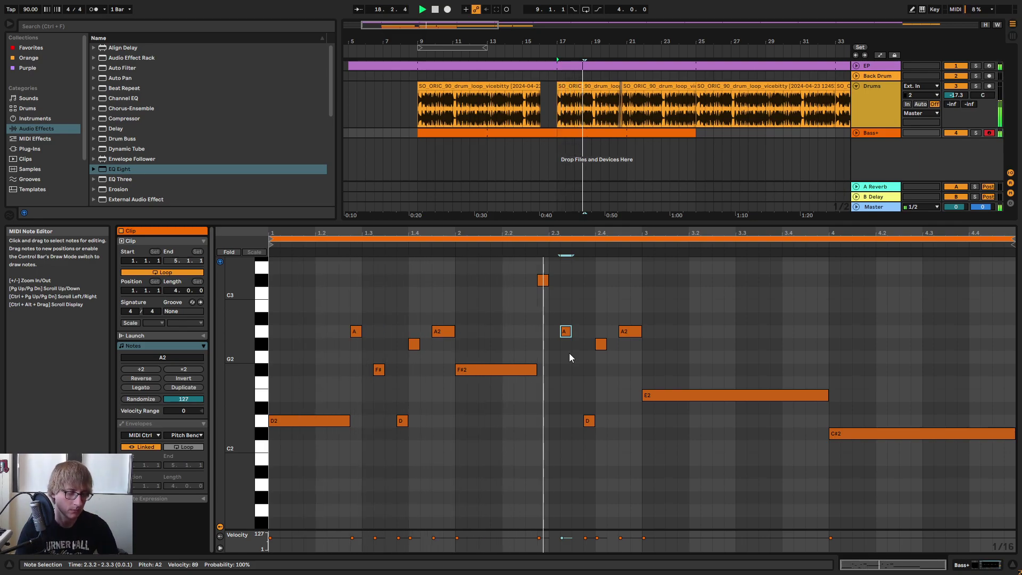
key(space)
click(500, 417)
drag(498, 418, 568, 267)
Raise the D2 note at 2.3.4 to F#2 and the G#2 note at 2.4.1 to C#3, and play the phrase.
click(589, 421)
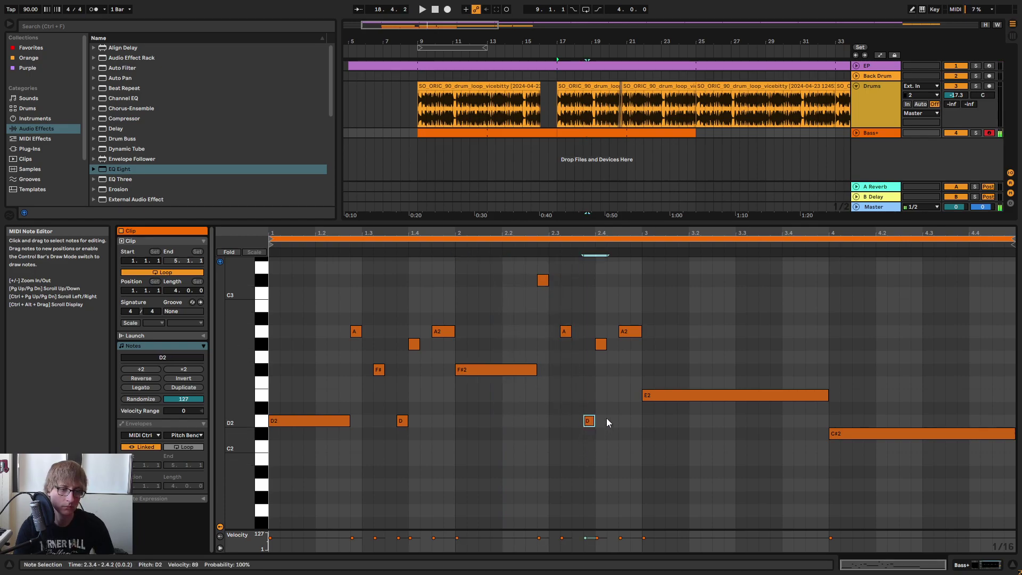
click(603, 345)
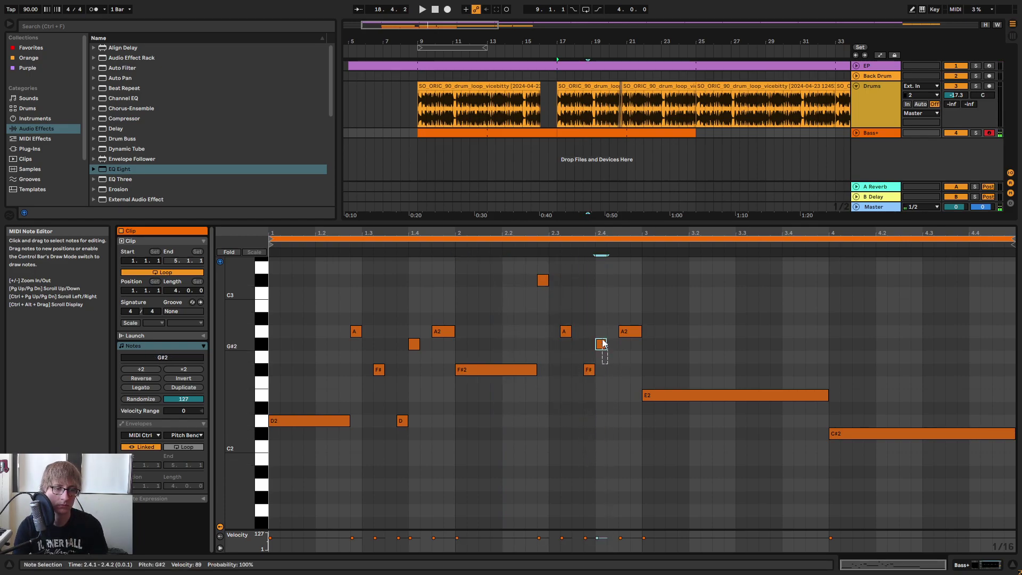
key(Up)
key(Up)
key(Up)
key(Up)
drag(627, 358, 640, 329)
key(space)
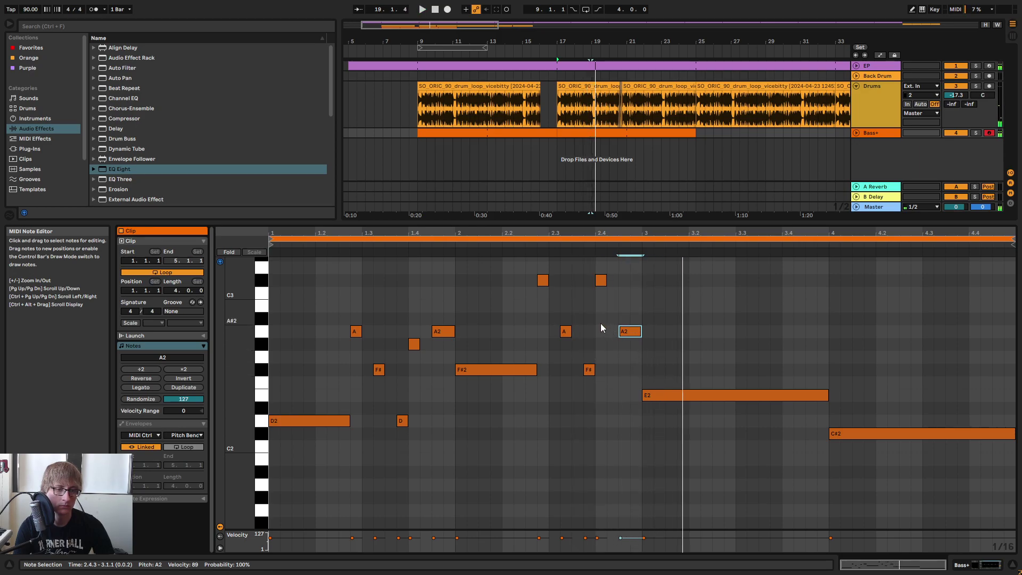
click(600, 280)
click(490, 250)
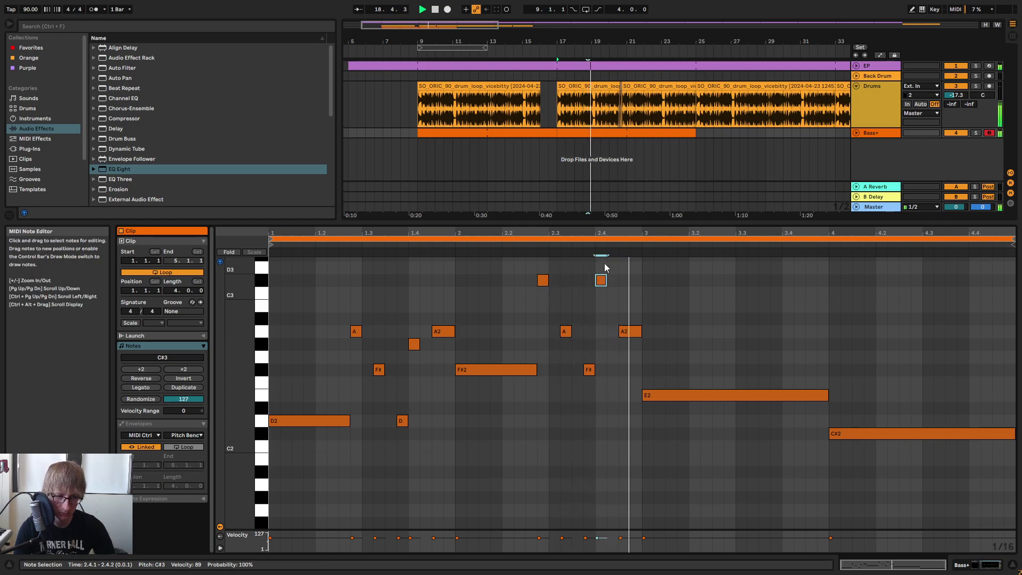
key(space)
Replace the long E2 and C#2 notes in bars 3 and 4 with a duplicate of the bar 2 phrase in bar 3.
drag(765, 484, 900, 376)
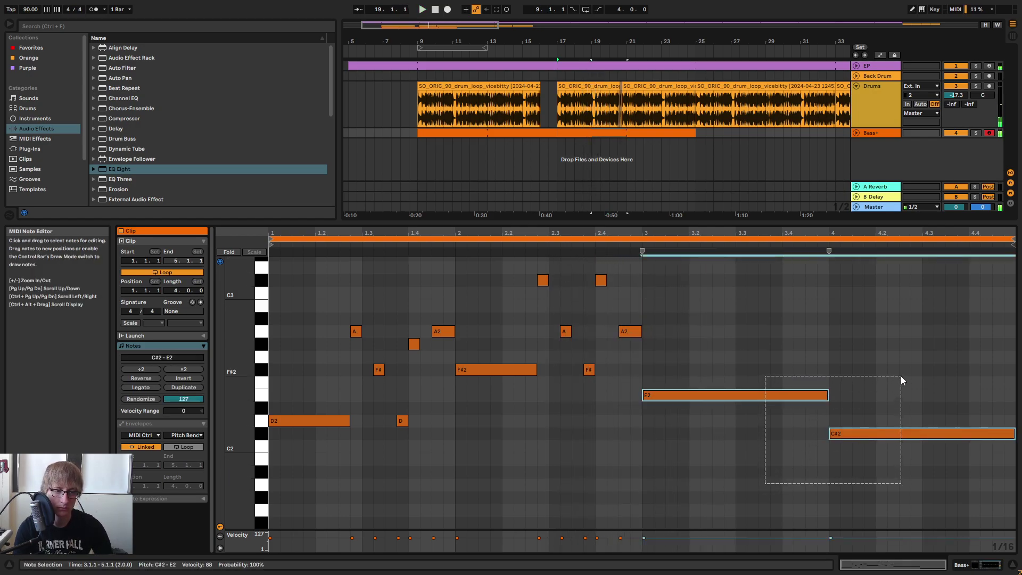
key(Delete)
drag(497, 406, 717, 268)
key(ctrl+d)
Lower the long opening F#2 note of bar 3 to E2 and play it back.
click(692, 370)
key(Down)
key(Down)
key(space)
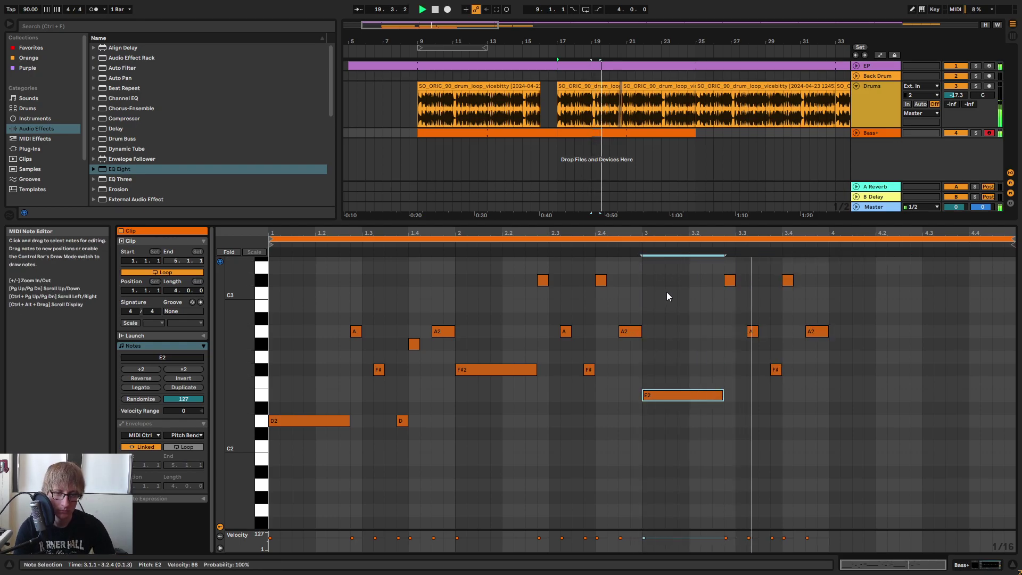
Paste the phrase at 4.1.1, lower its long opening note to C#2 and play it back.
click(830, 381)
key(space)
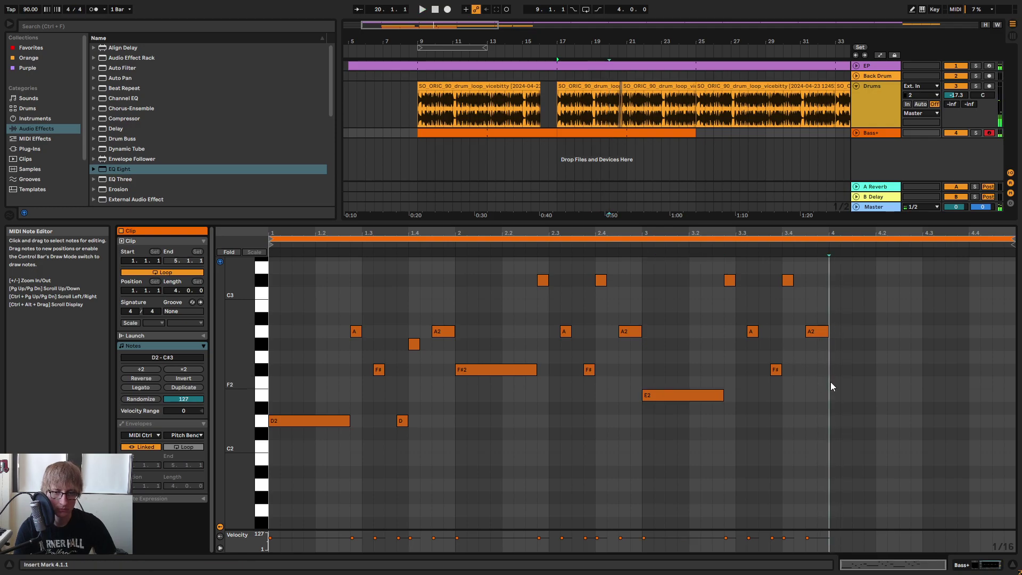
key(ctrl+v)
click(857, 370)
key(Down)
key(Down)
key(Down)
key(Down)
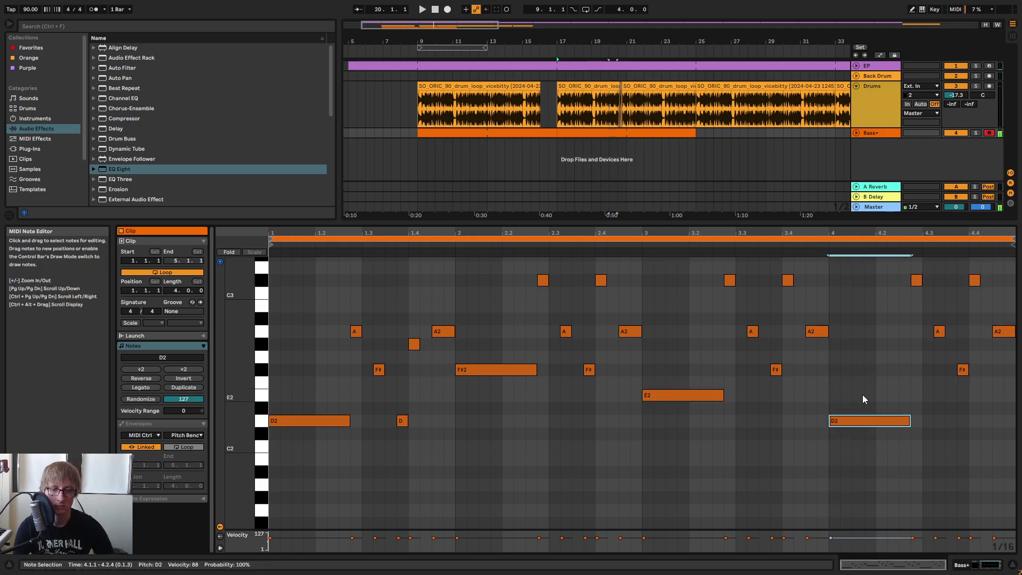
key(Down)
key(space)
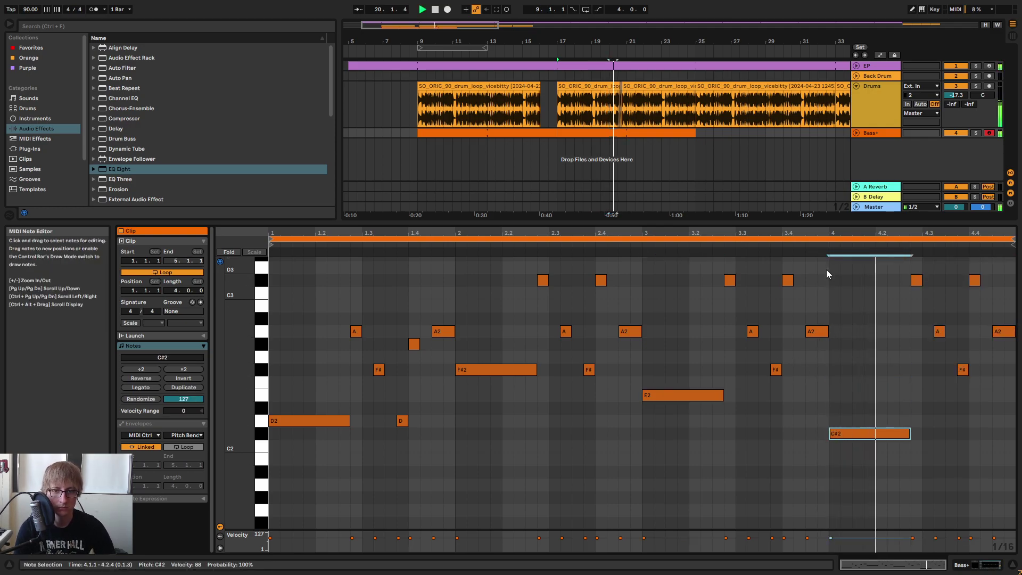
key(space)
Play the four-bar bass line with the song to judge the repeated pattern.
click(975, 280)
click(1000, 334)
click(714, 327)
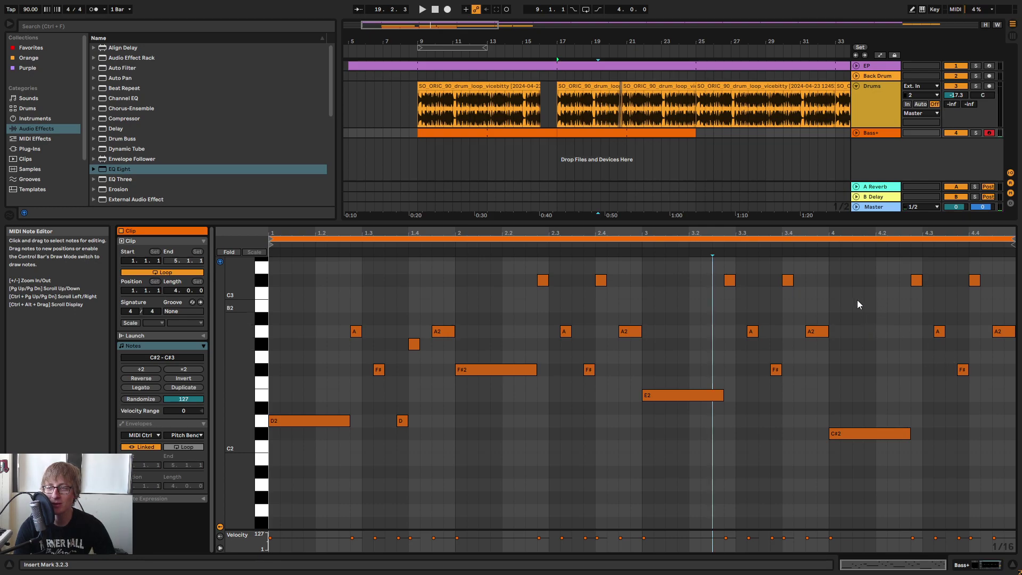
key(space)
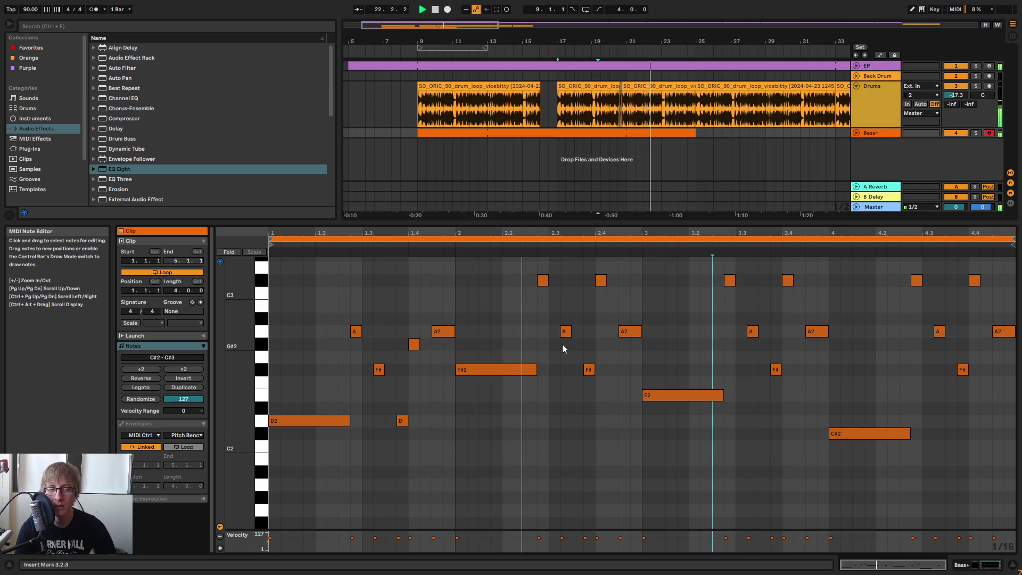
key(space)
Try raising the note at 2.4.1 to D3 and the A2 note at 2.4.3 to C#3, and play the result.
scroll(581, 324, up, 1)
click(601, 301)
key(Up)
click(623, 367)
click(632, 354)
key(Up)
key(Up)
key(Up)
key(Up)
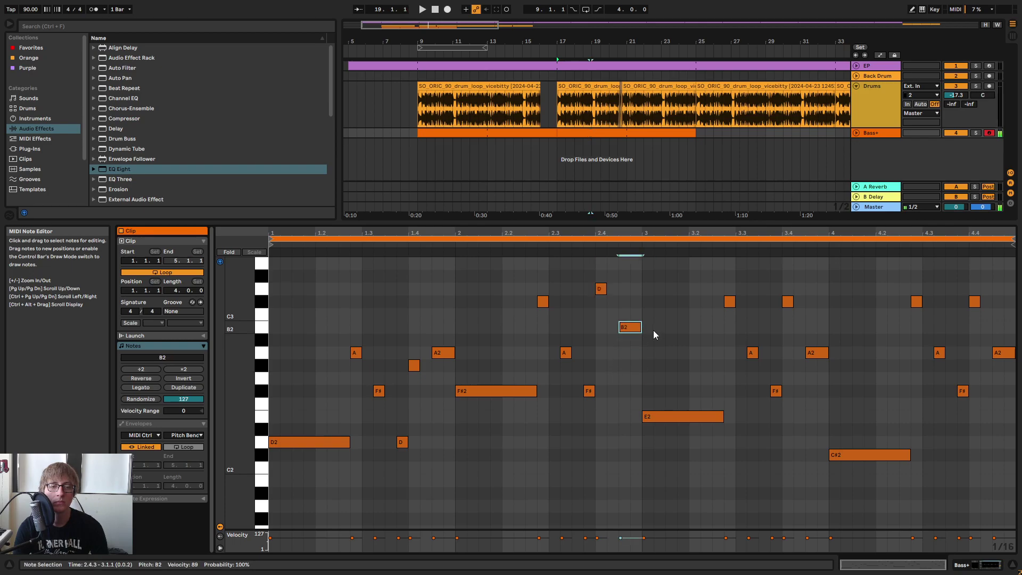
click(456, 252)
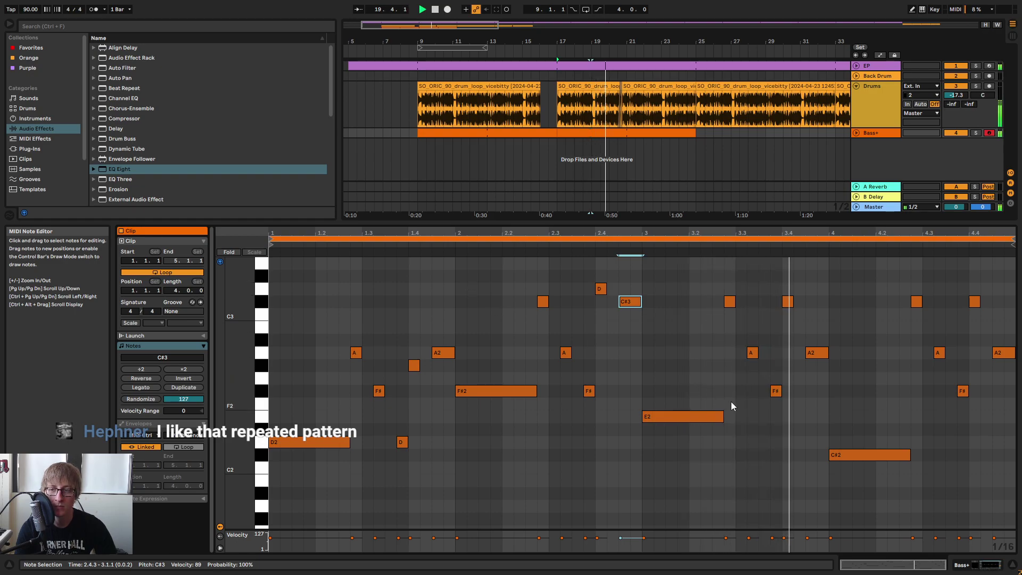
key(space)
Undo the pitch changes to the last two notes of bar 2.
scroll(700, 321, up, 3)
scroll(706, 308, down, 1)
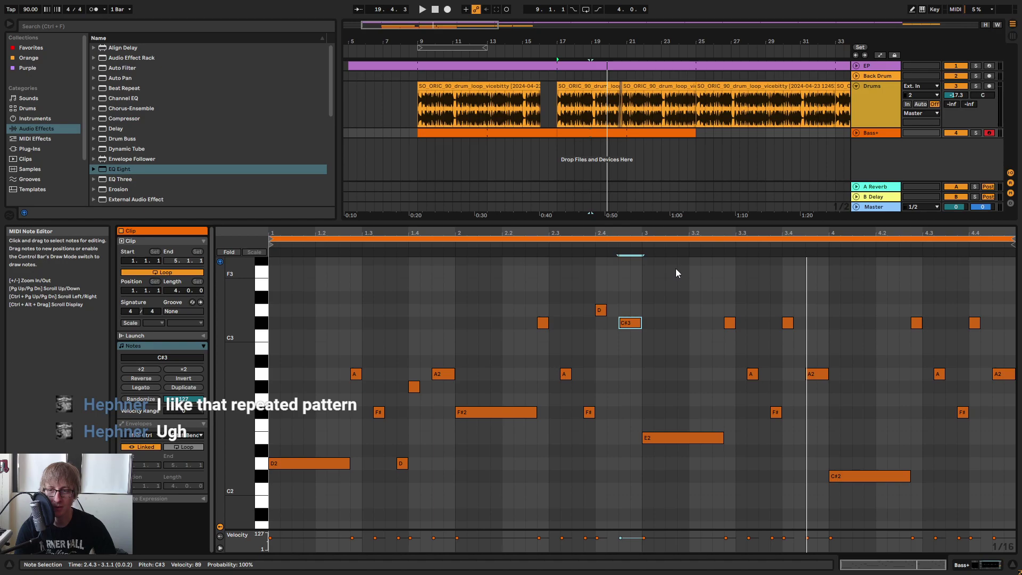
key(Down)
key(Down)
key(ctrl+z)
key(ctrl+z)
key(ctrl+z)
Play the restored bass line with the song and listen to how the repeated high notes fit.
key(space)
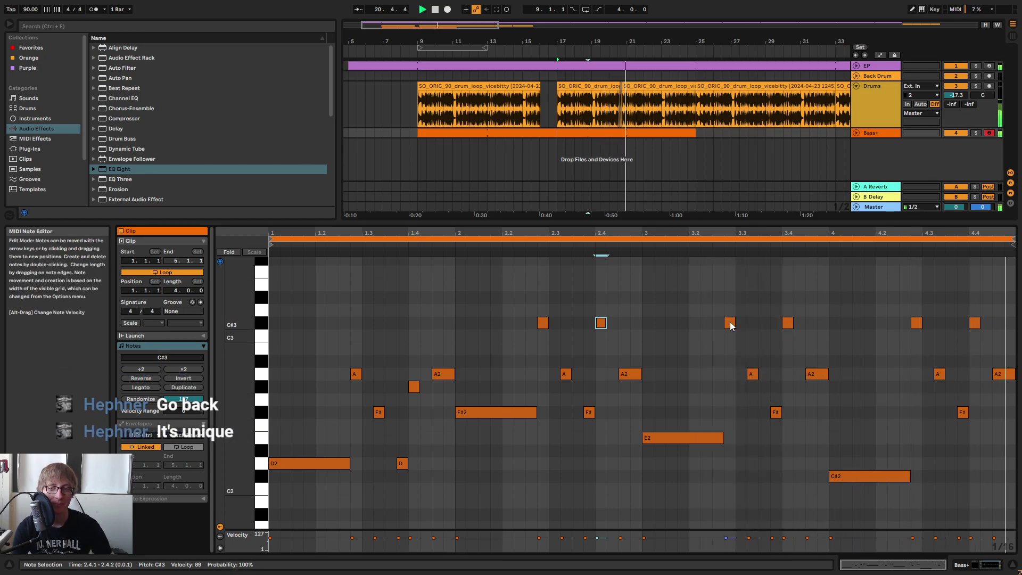
scroll(727, 315, down, 3)
scroll(678, 340, up, 3)
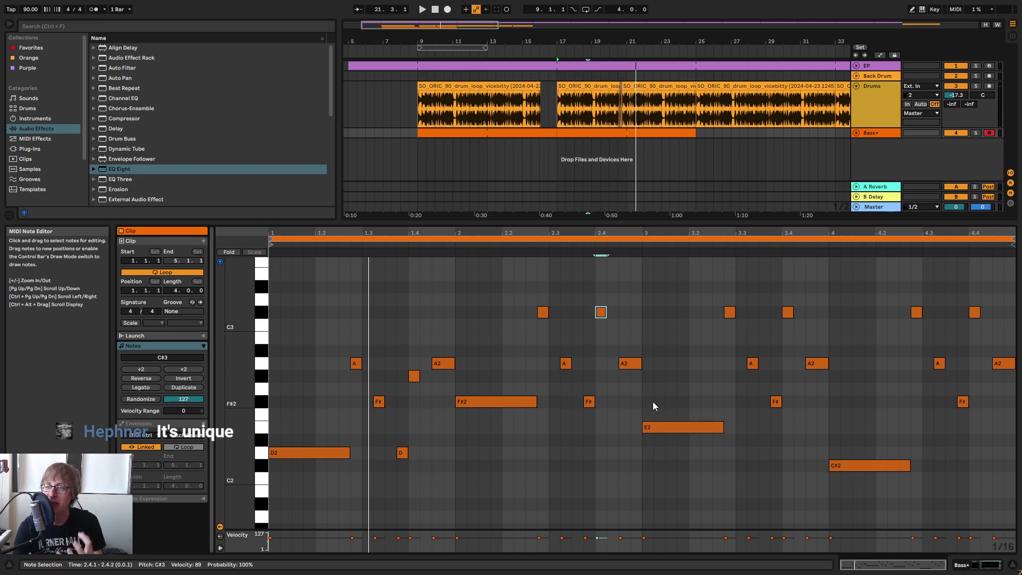
drag(617, 402, 522, 291)
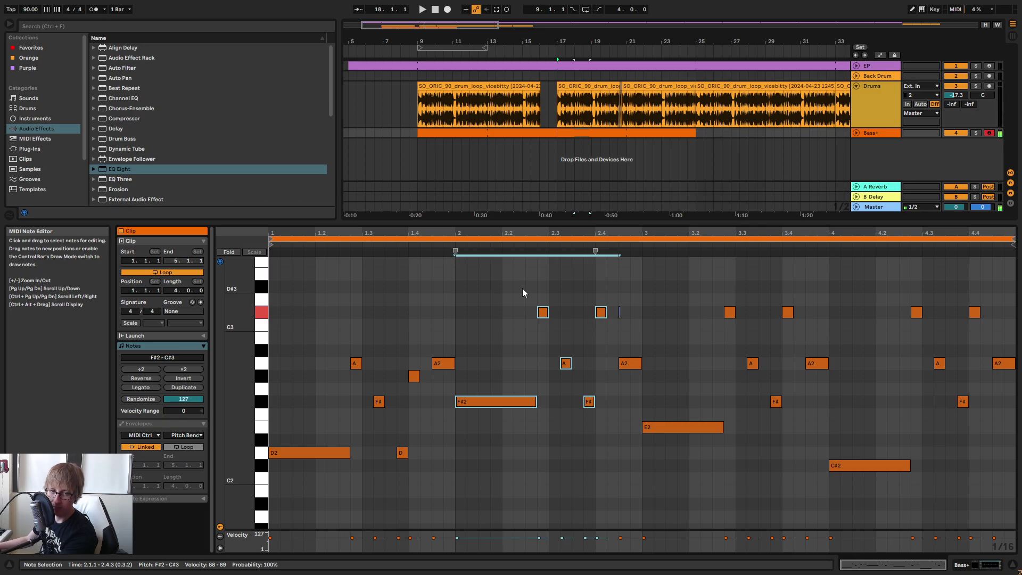
key(space)
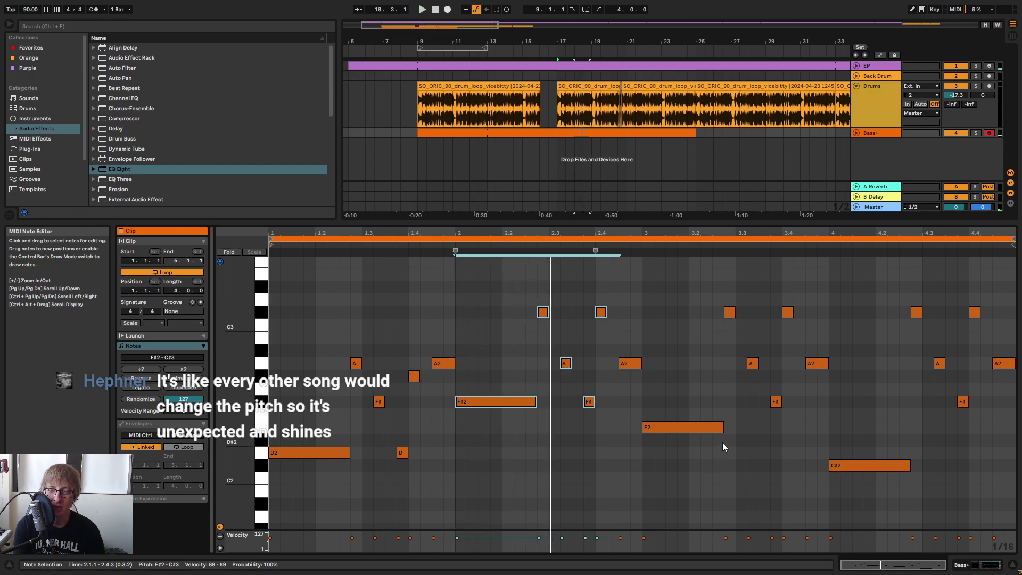
click(689, 293)
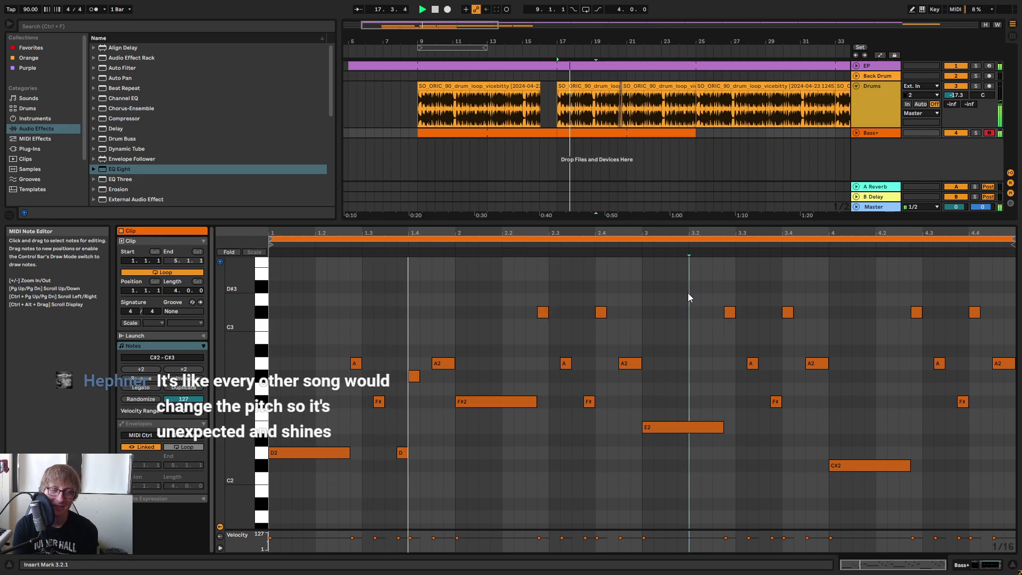
click(704, 294)
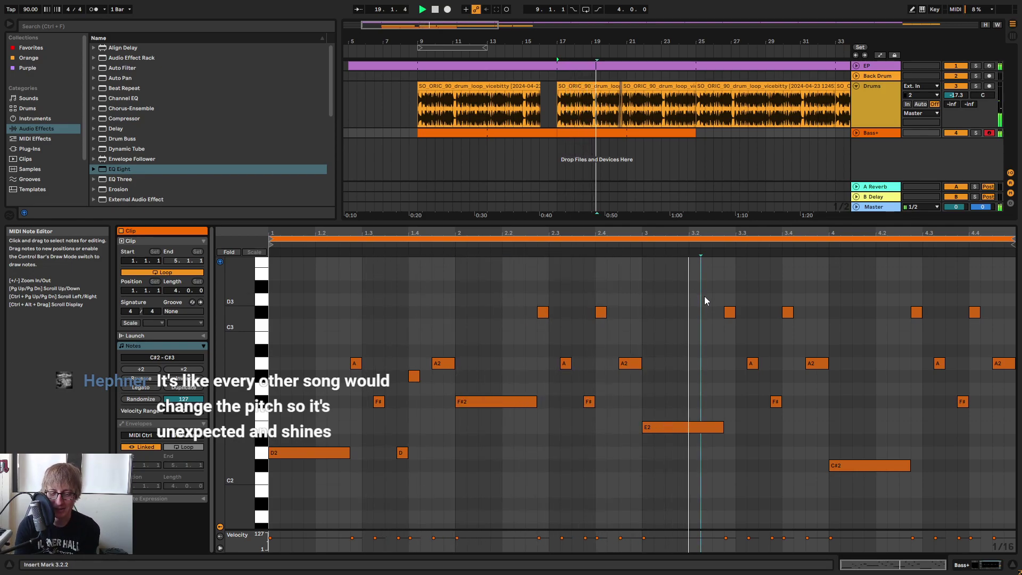
click(895, 352)
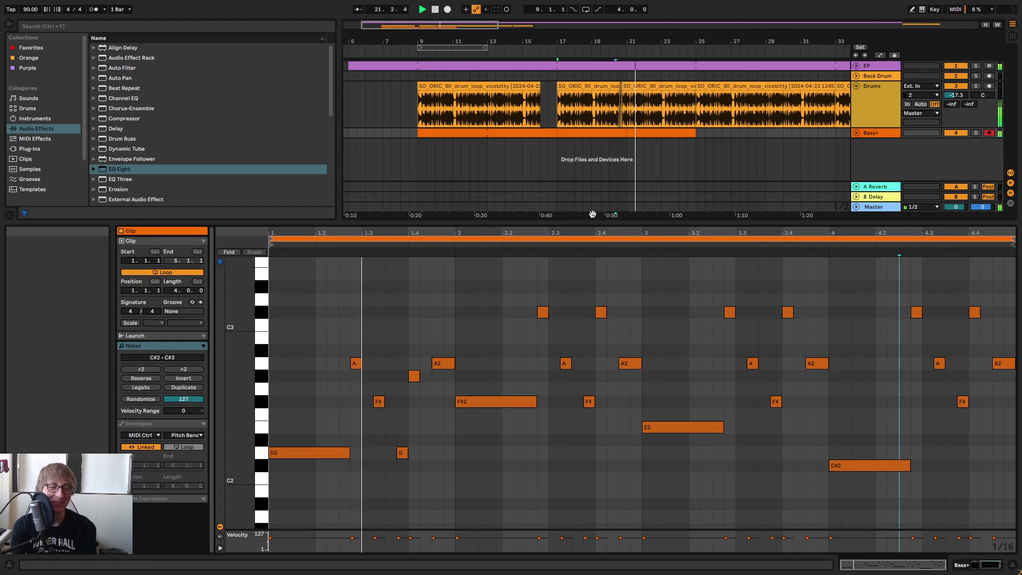
Extend the looping Bass+ clip in the arrangement to bar 41, where the drum loops end.
drag(590, 214, 687, 244)
click(712, 158)
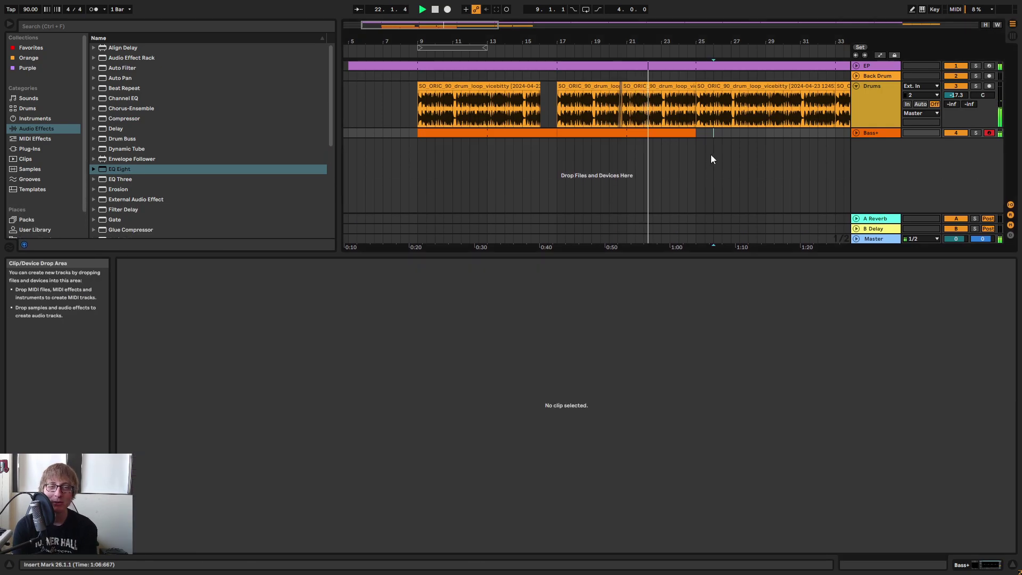
drag(695, 132, 846, 161)
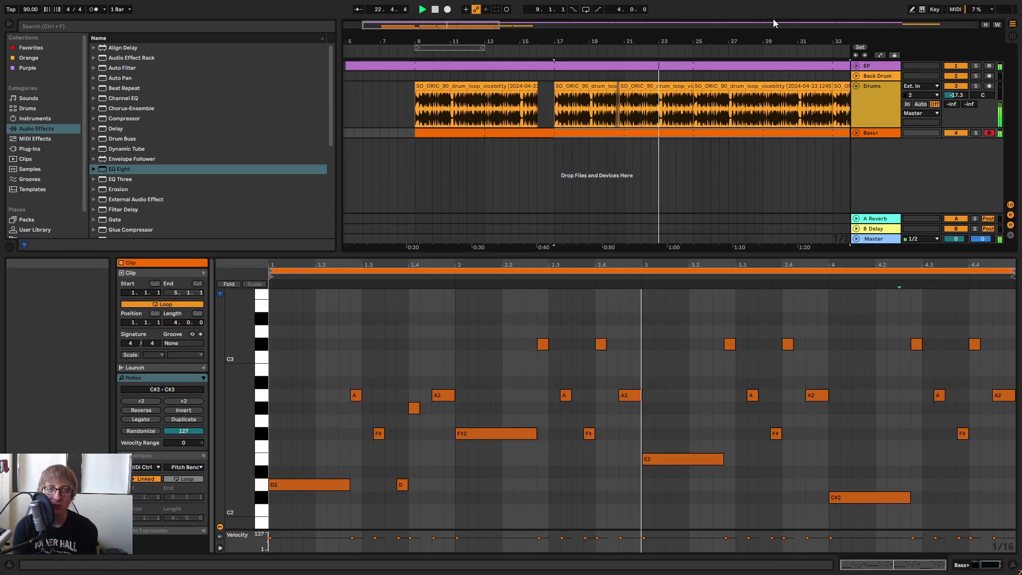
drag(787, 39, 573, 32)
click(674, 133)
drag(617, 130, 713, 131)
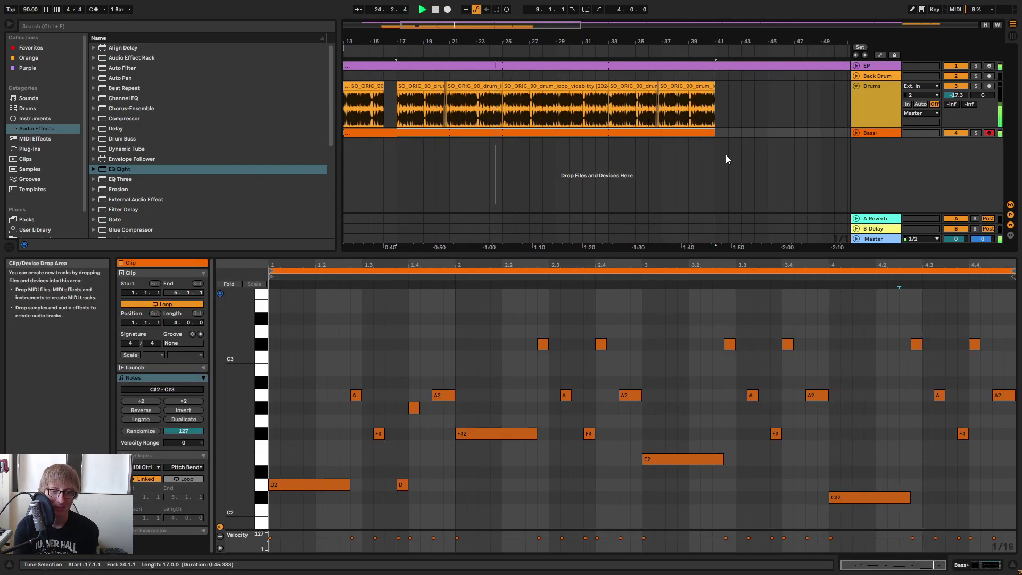
click(726, 156)
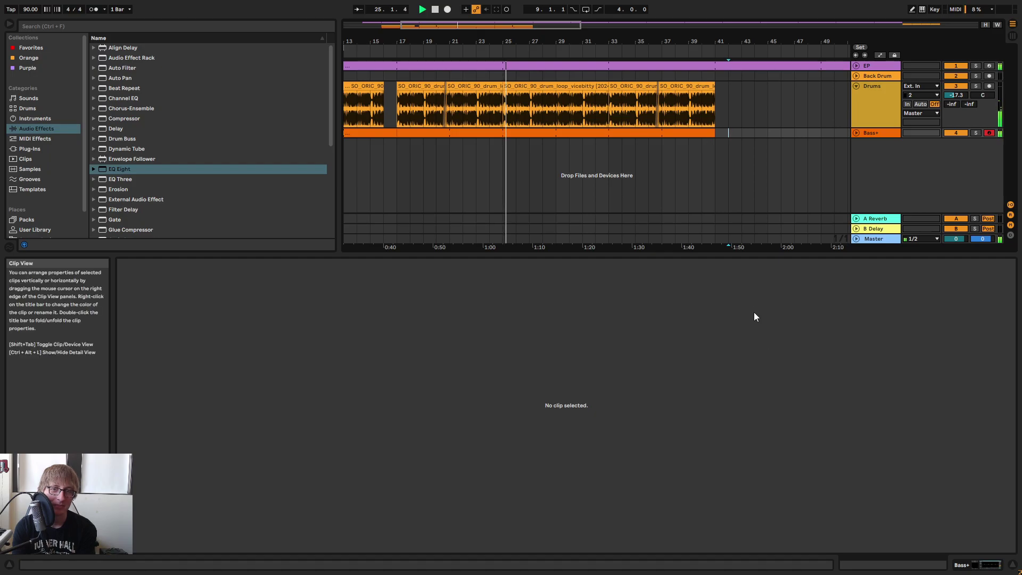
Hide the clip detail view, fold the Drums track and show the arrangement from bar 1.
drag(723, 256, 685, 557)
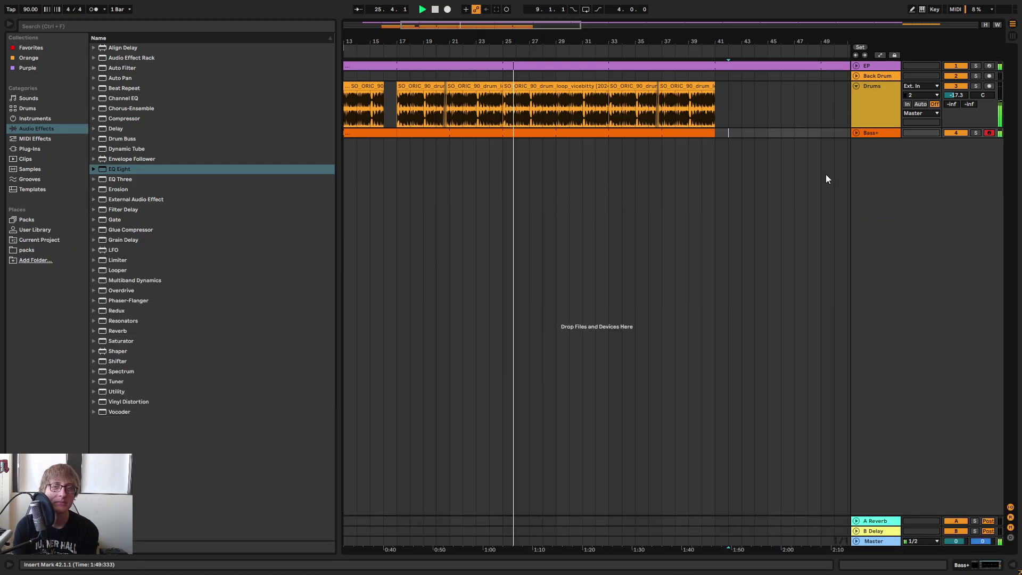
click(856, 86)
drag(533, 42, 873, 64)
drag(586, 64, 587, 38)
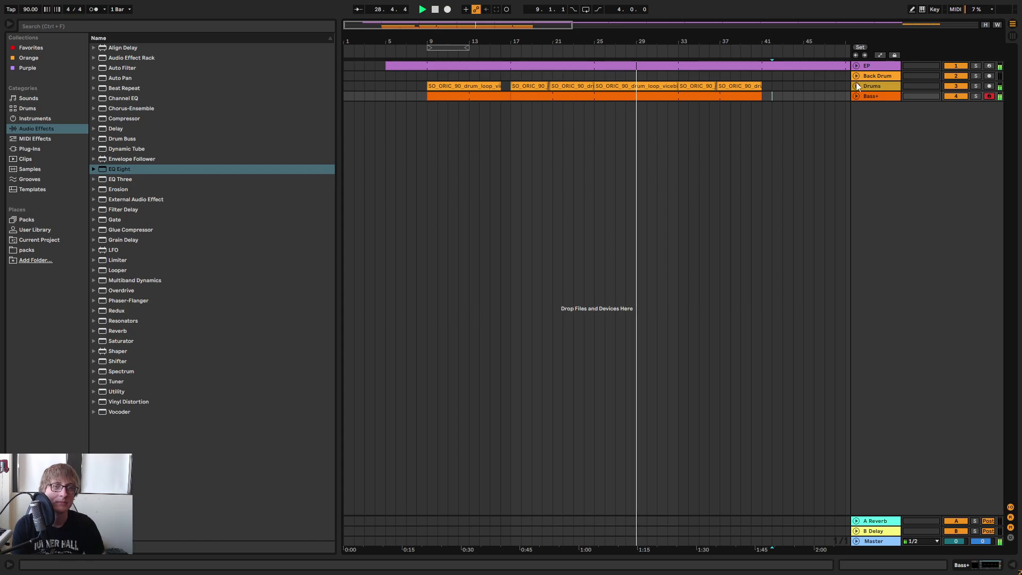
Examine the EP and Bass+ tracks in the Session view mixer, return to the Arrangement and stop playback.
key(Tab)
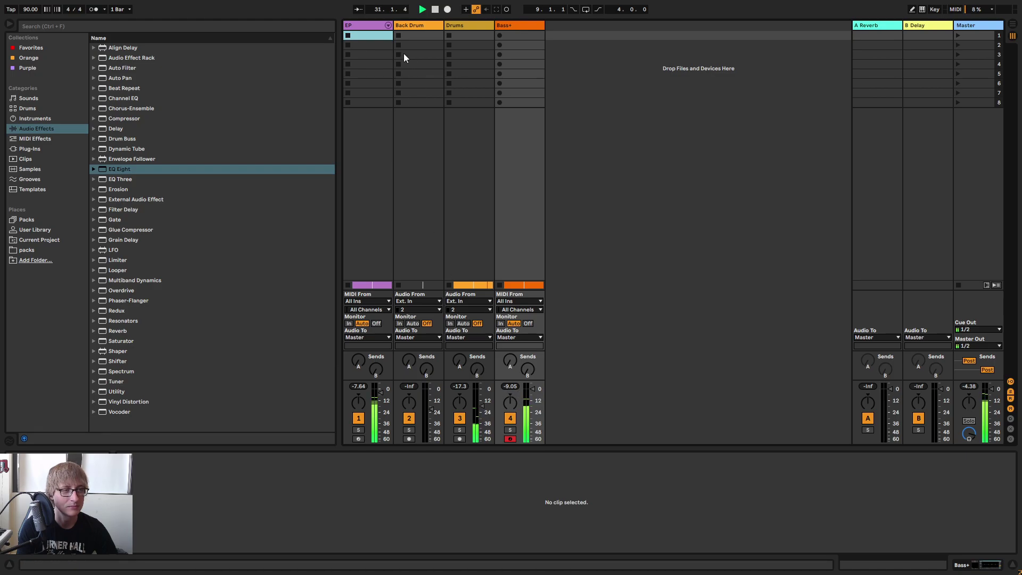
click(362, 25)
click(514, 26)
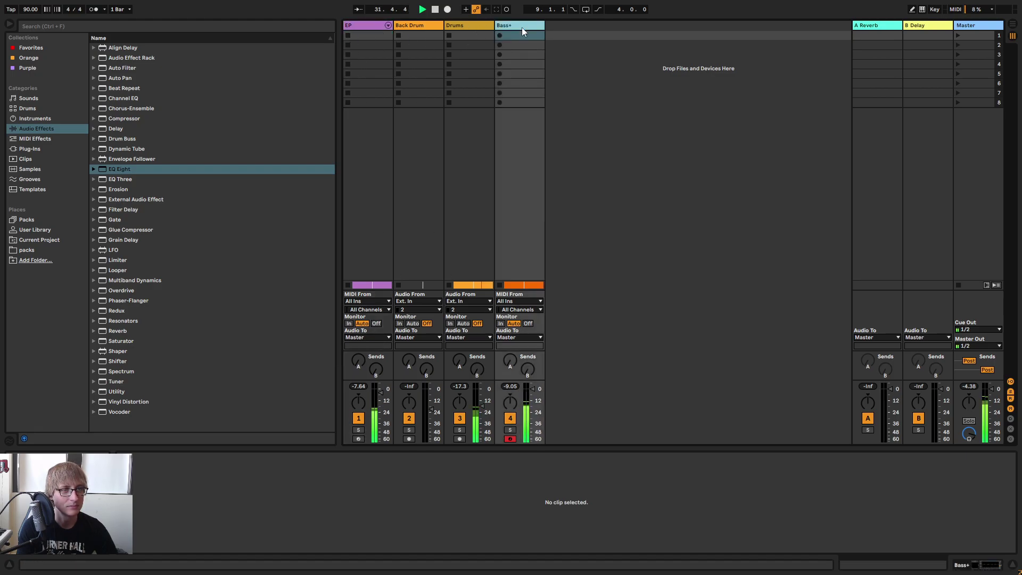
click(364, 27)
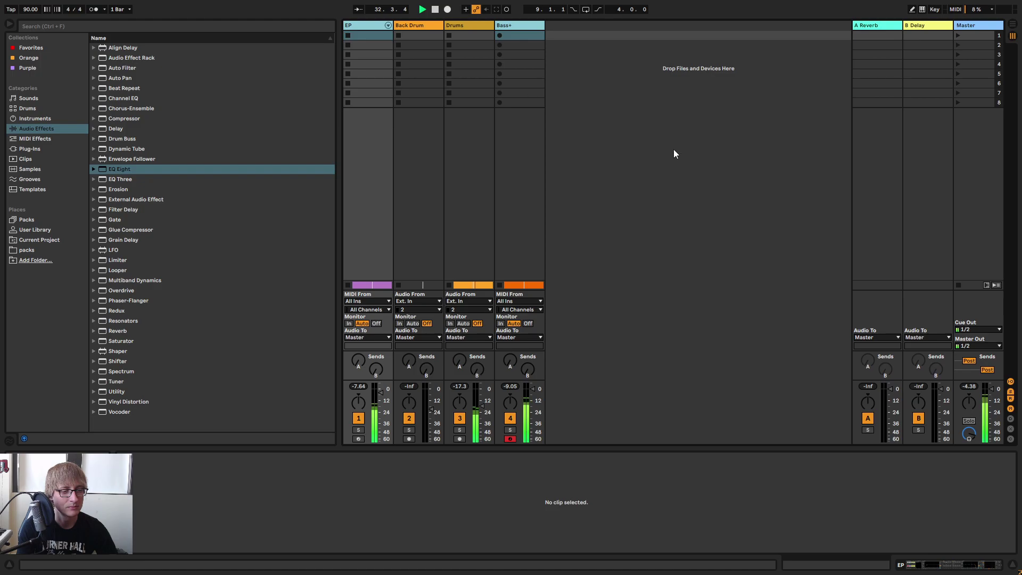
key(Tab)
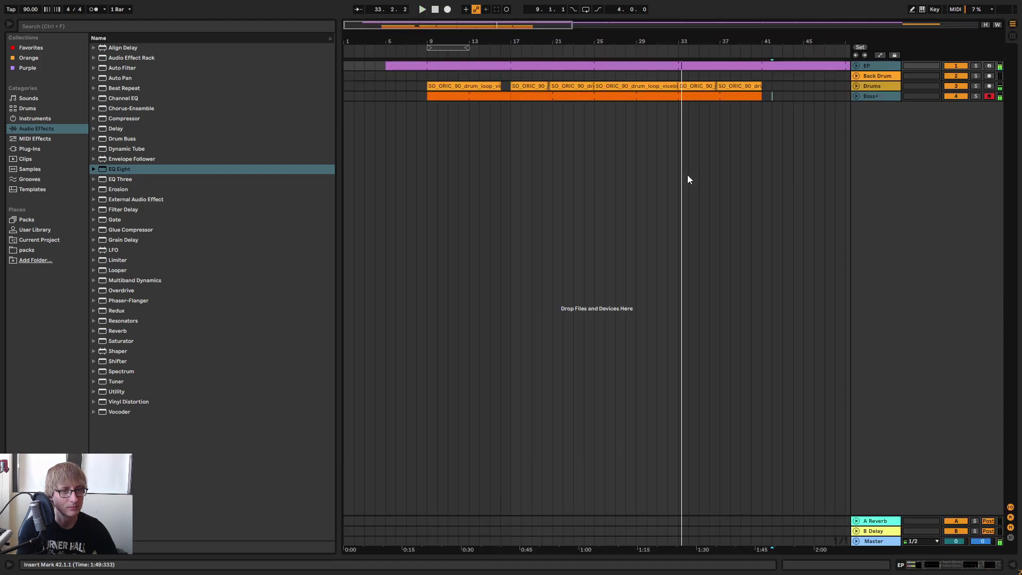
click(701, 179)
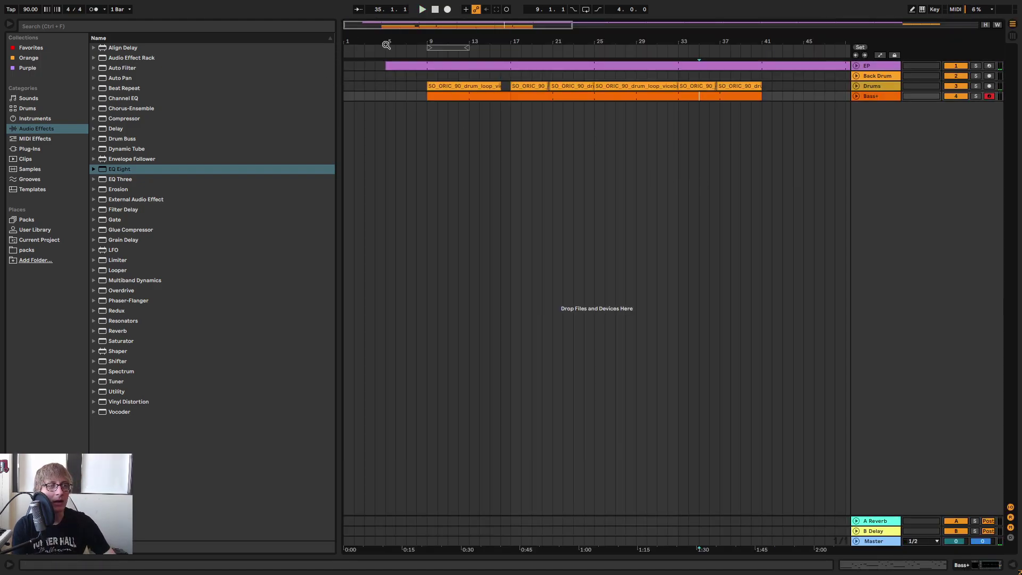
Move the loop to the four bars starting at bar 5, play it briefly and return to bar 1.
click(437, 9)
drag(461, 50, 417, 48)
key(space)
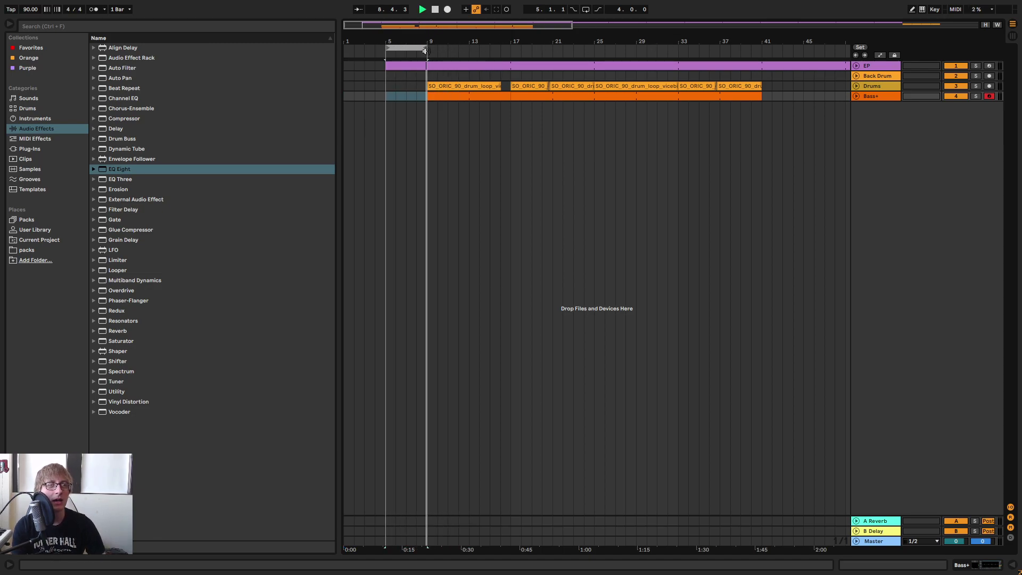
click(437, 9)
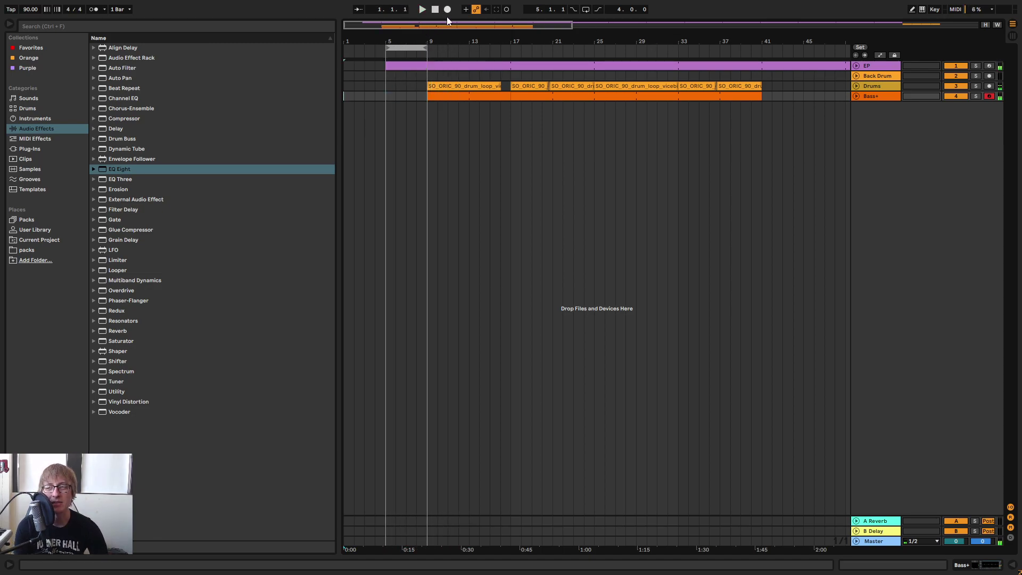
Inspect the device chains of the Master and Drums tracks and play the song briefly from bar 9.
double_click(876, 542)
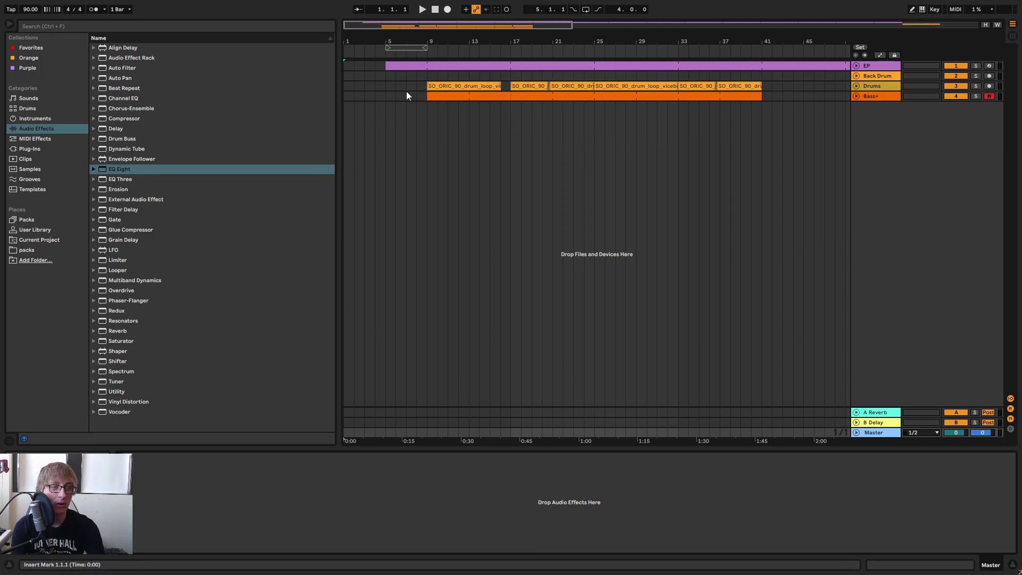
drag(400, 40, 418, 41)
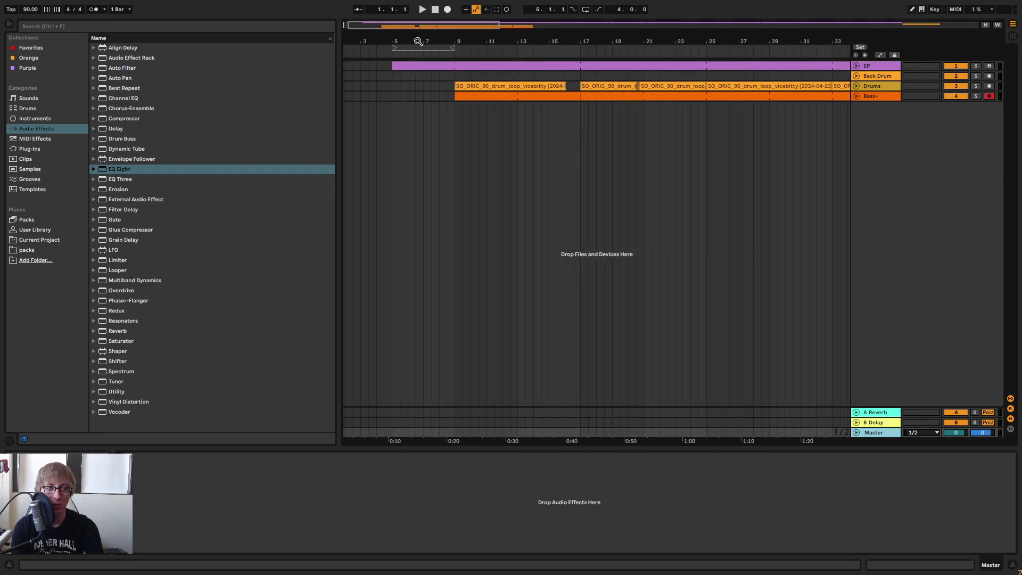
click(914, 89)
click(455, 54)
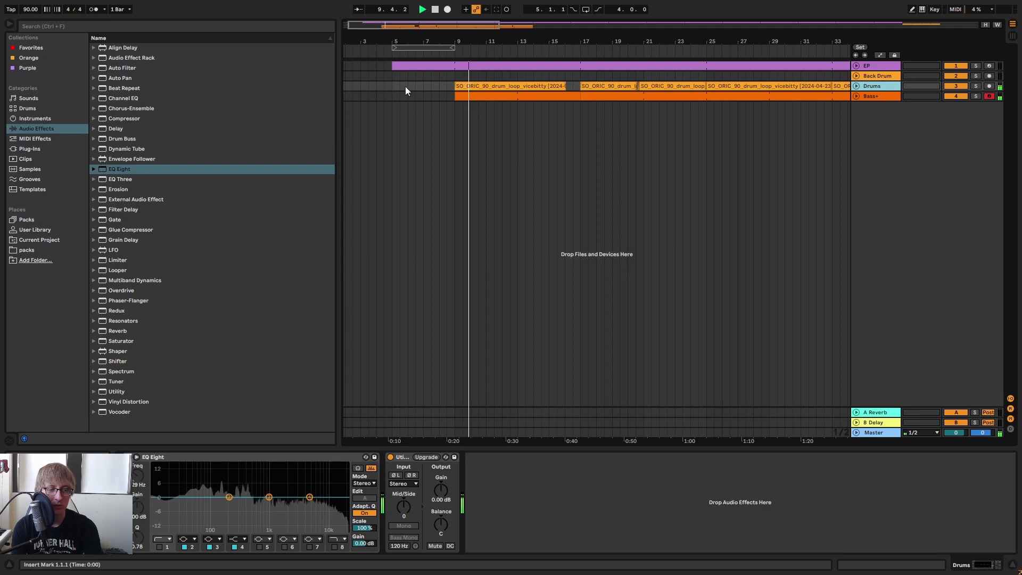
key(space)
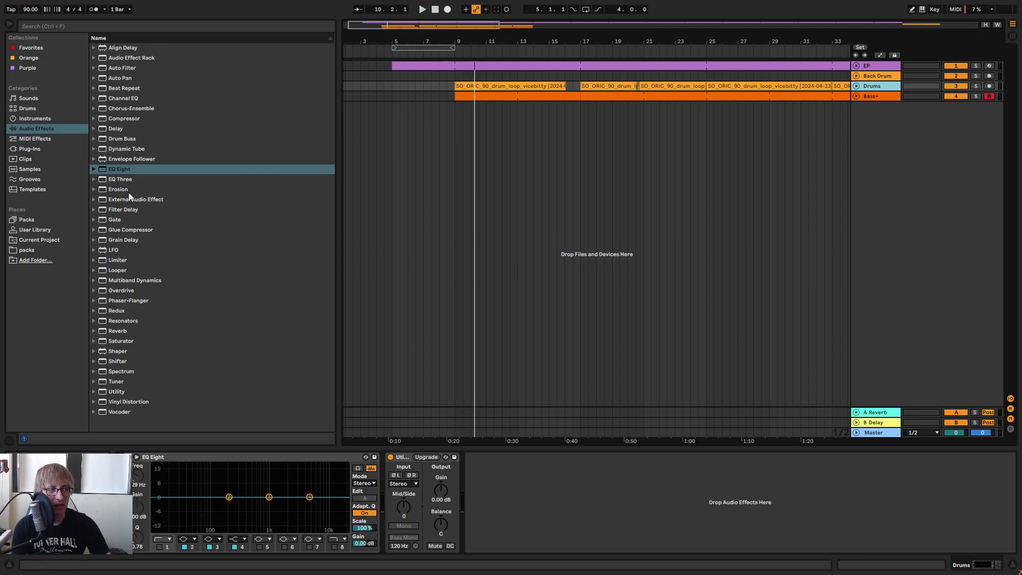
Load the iZotope Iris 2 plug-in onto a new MIDI track.
click(32, 149)
scroll(181, 149, up, 3)
scroll(179, 159, down, 3)
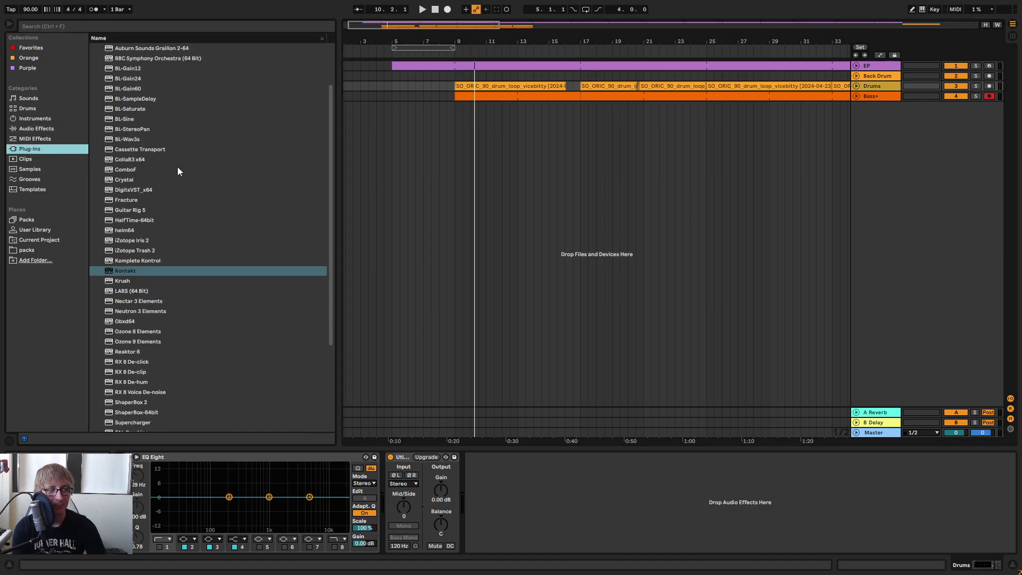
click(147, 209)
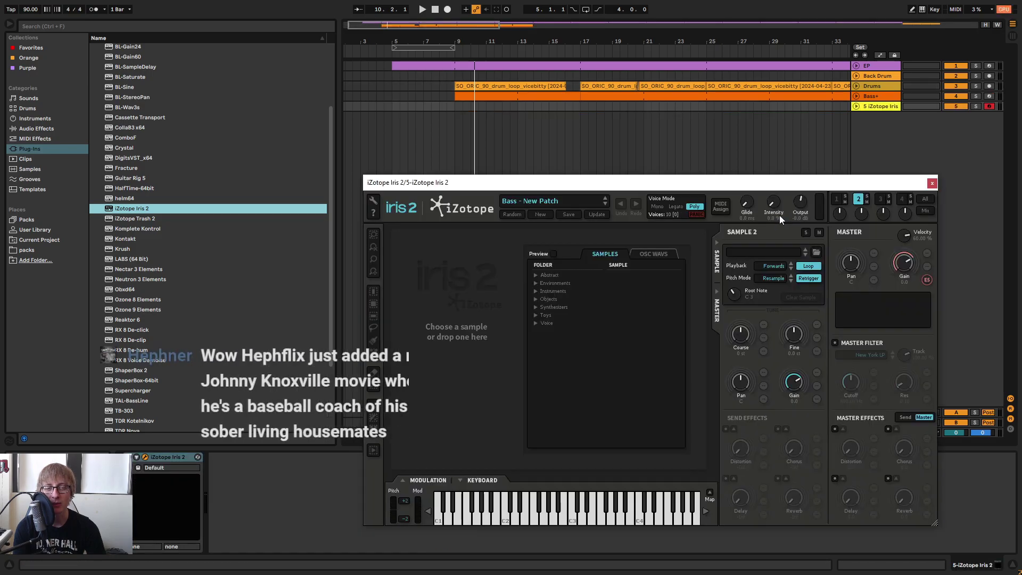
Browse the Keys patches in Iris 2 and try the Game Style patch.
click(561, 198)
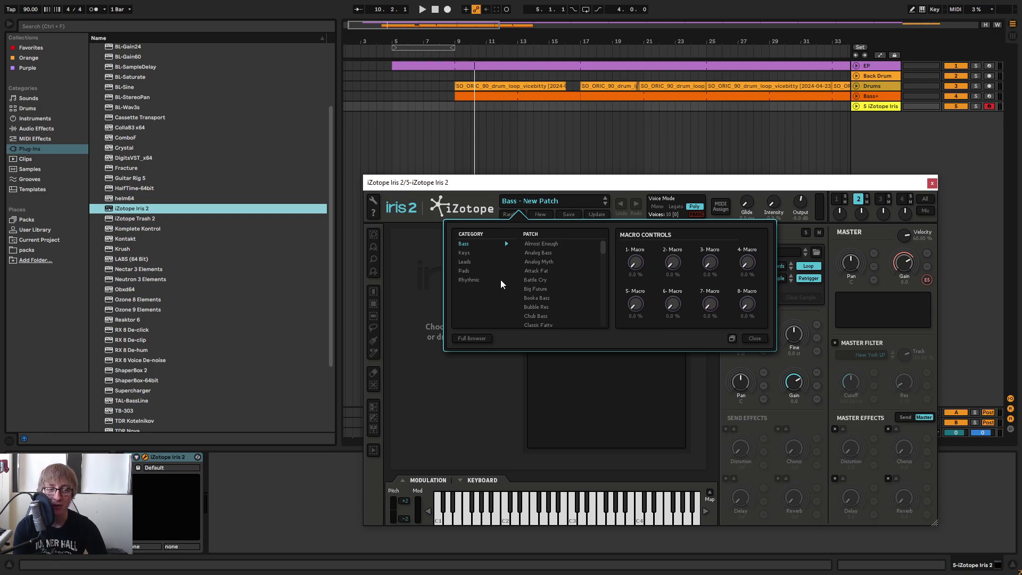
click(474, 251)
scroll(567, 263, down, 3)
scroll(565, 266, down, 2)
scroll(541, 317, down, 3)
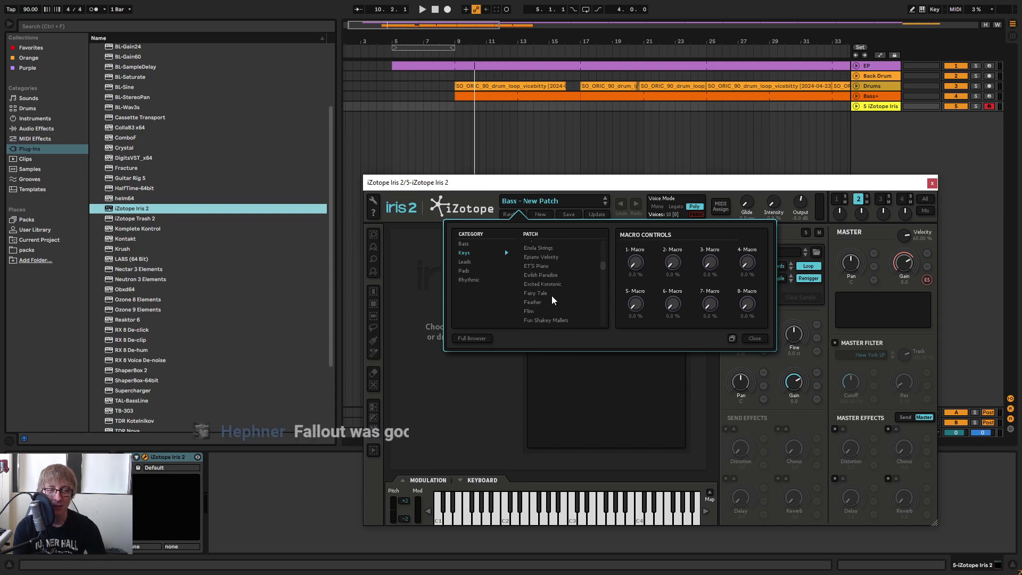
scroll(557, 279, down, 2)
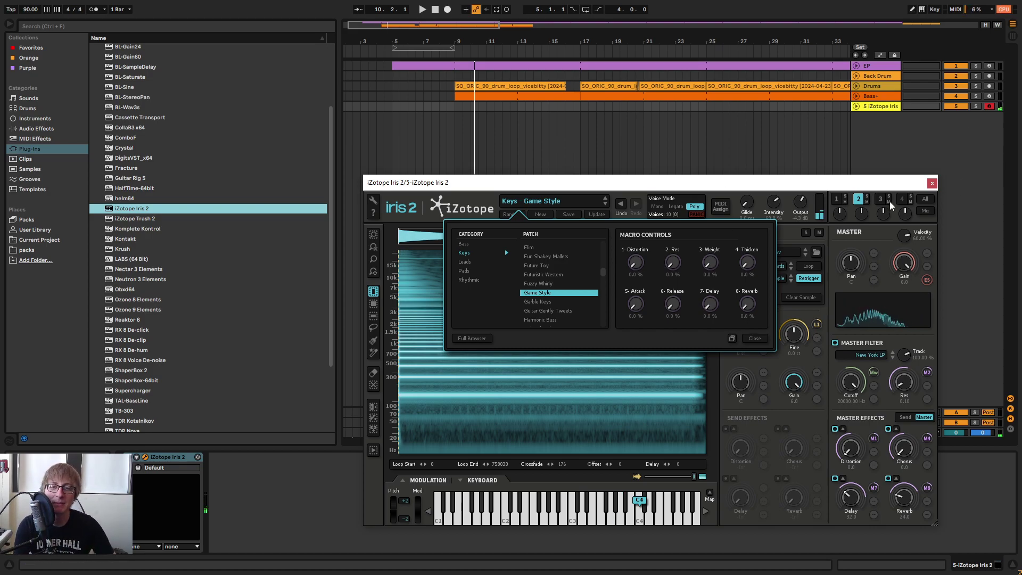
Close the Iris 2 window, check the new track in the Session view mixer and return to the Arrangement.
click(934, 184)
key(Tab)
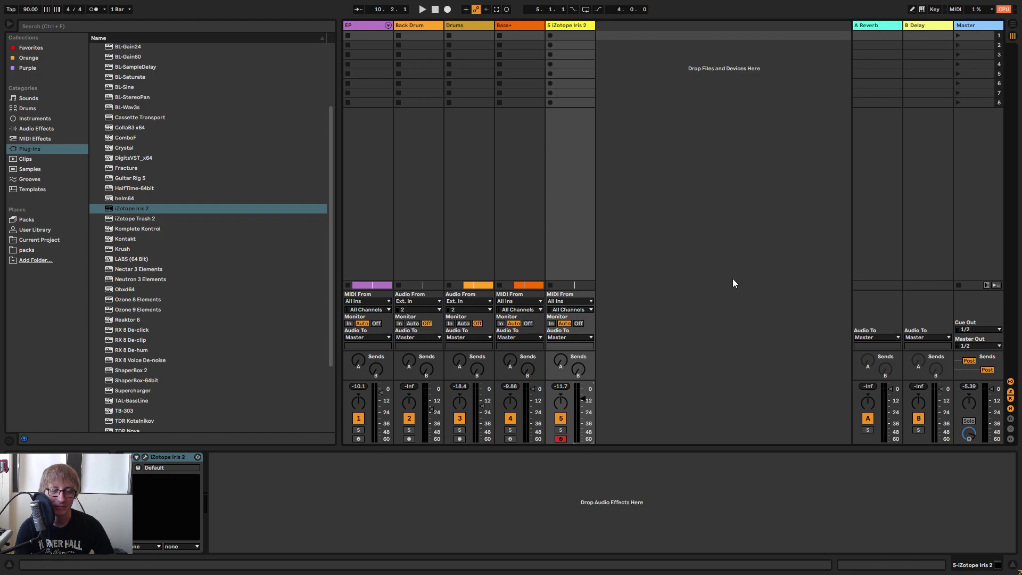
key(Tab)
click(768, 135)
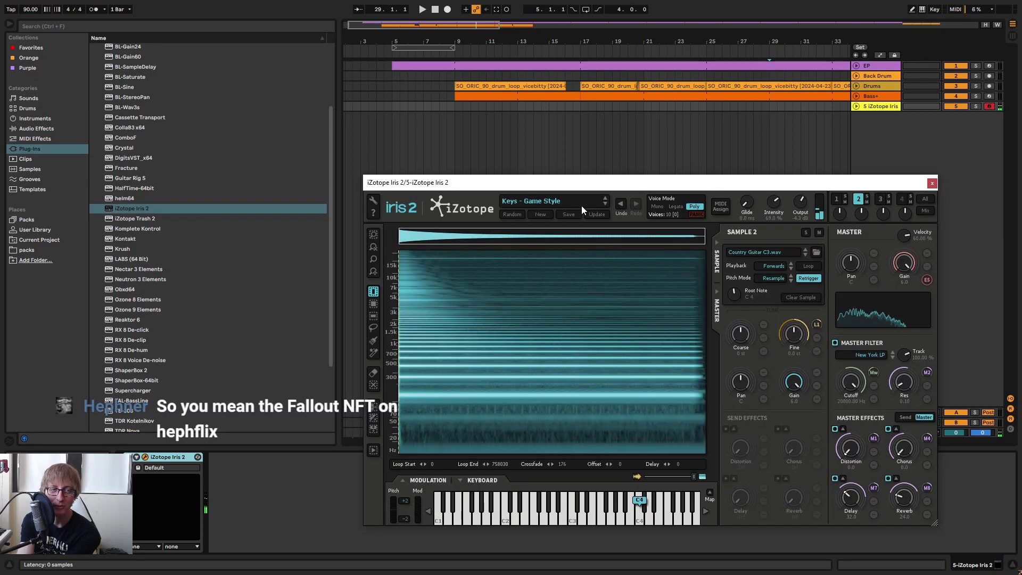
Audition the Keys patches Garble Keys, Guitar Gently Tweets and Harmonic Buzz in Iris 2.
click(581, 203)
scroll(550, 303, down, 8)
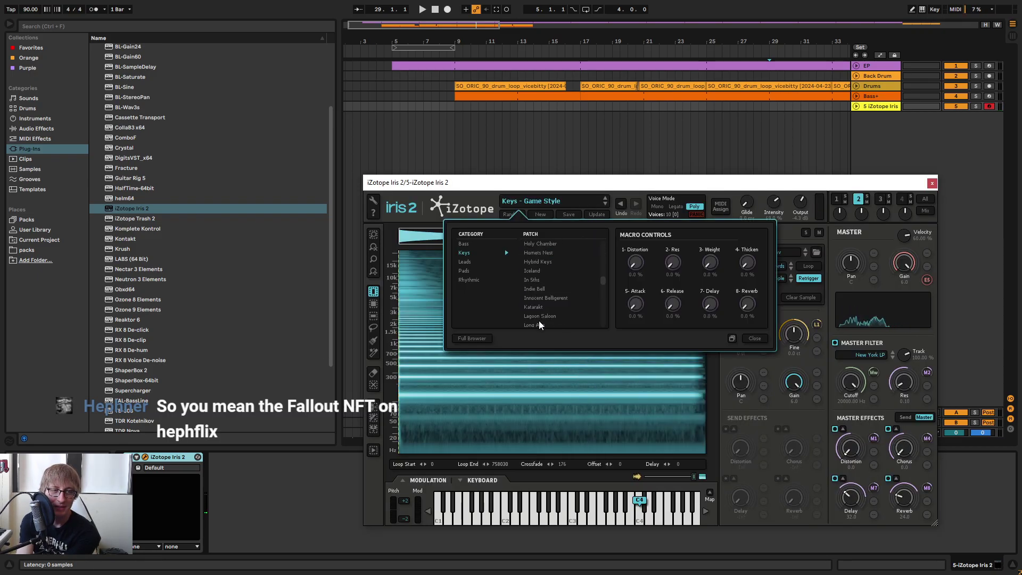
click(547, 282)
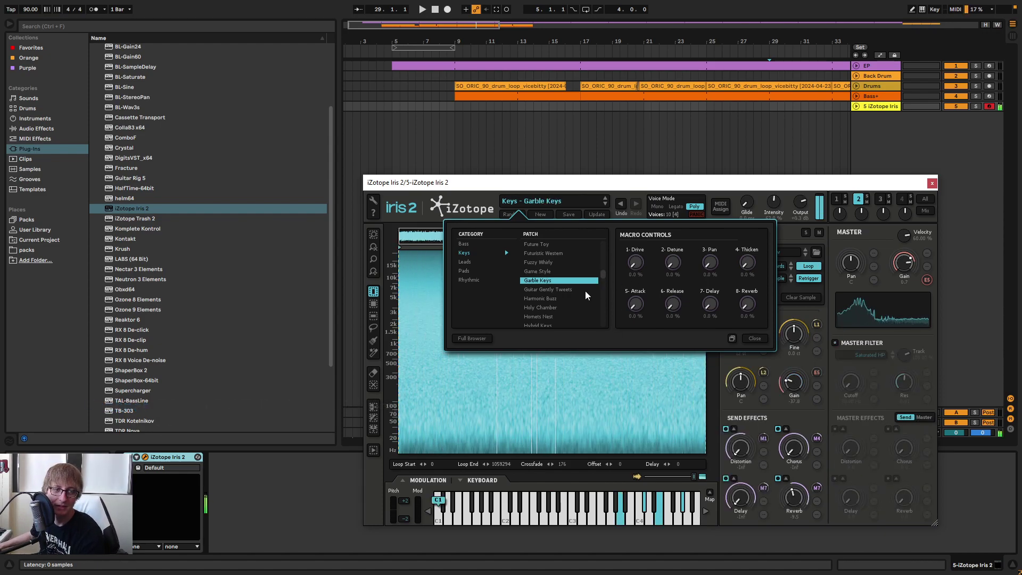
click(586, 291)
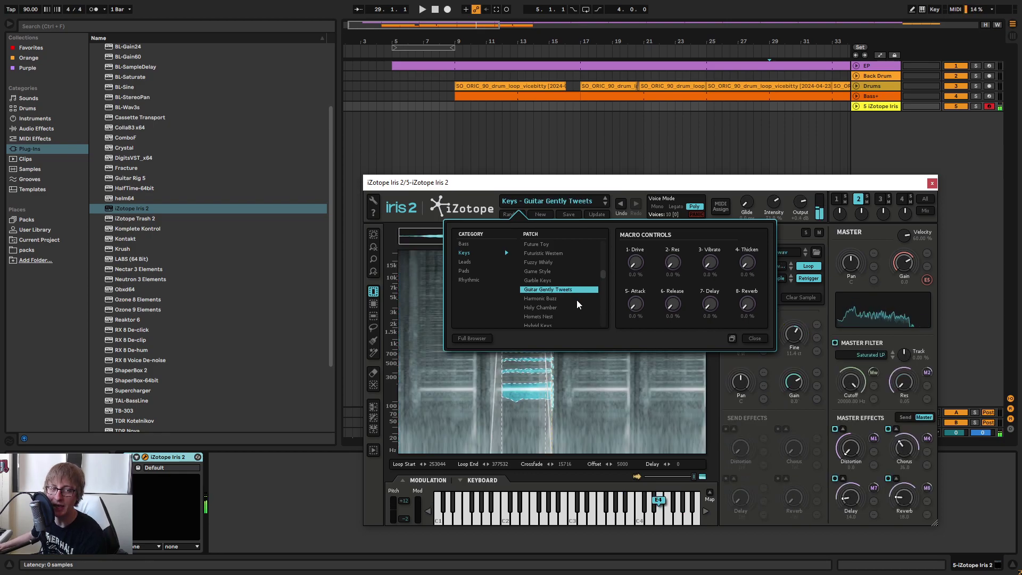
click(577, 299)
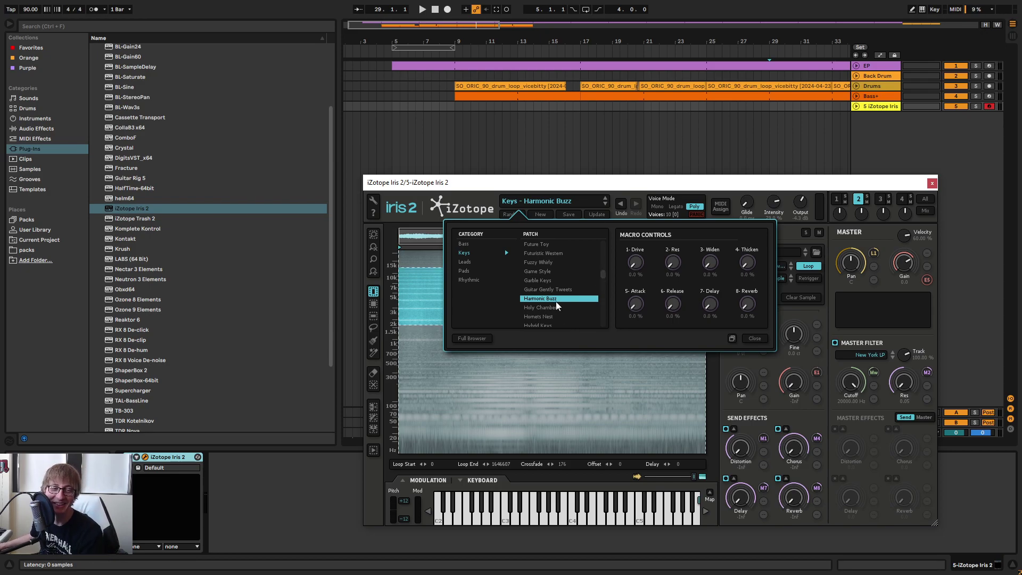
Audition the Keys patches Holy Chamber, Hornets Nest and Hybrid Keys in Iris 2.
scroll(556, 301, down, 1)
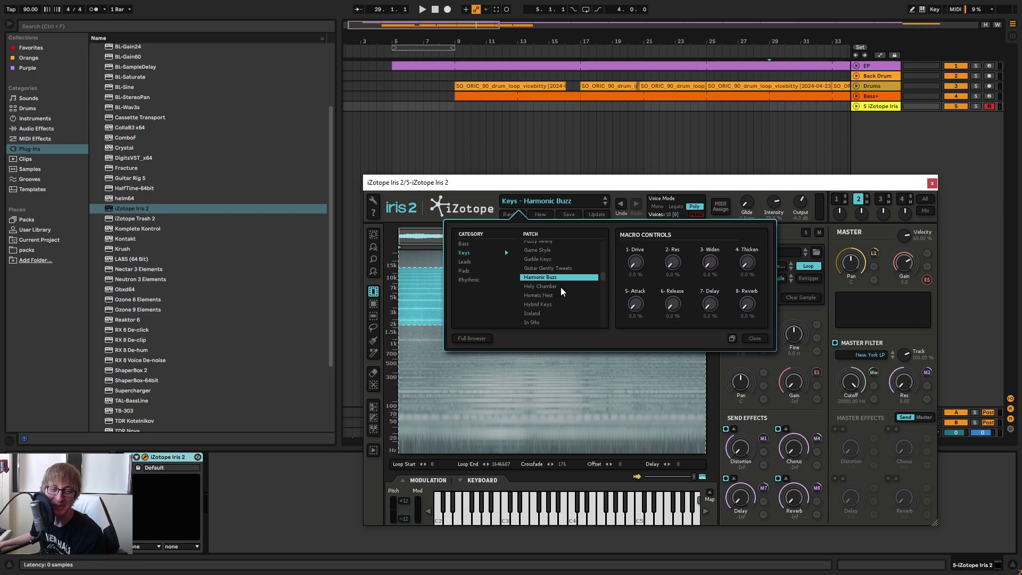
click(560, 287)
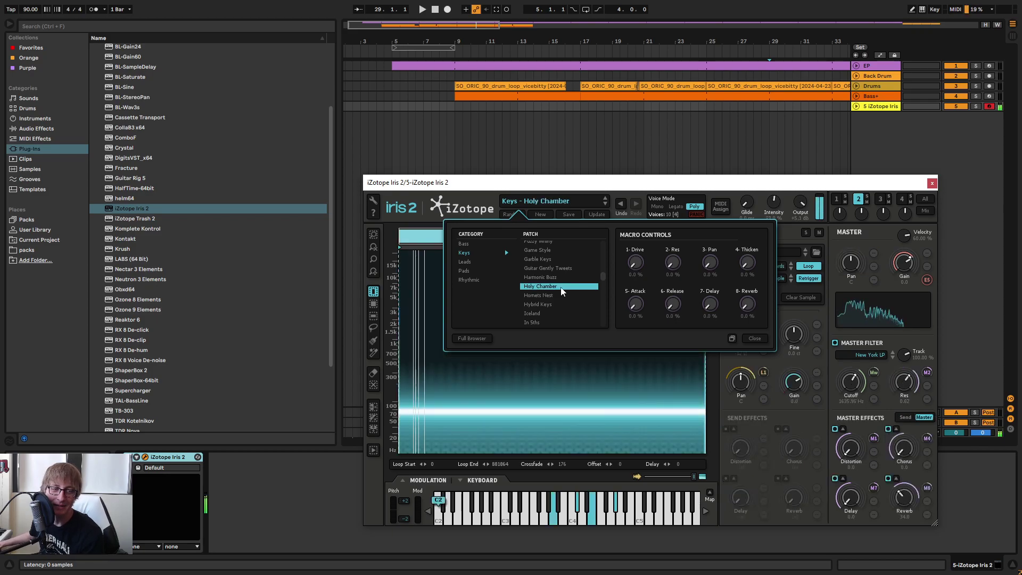
click(561, 297)
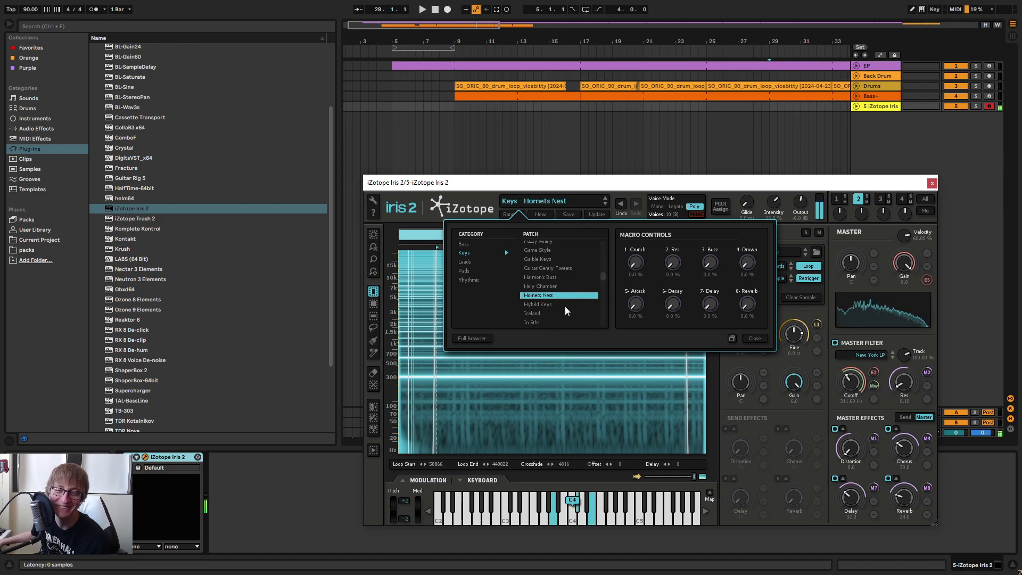
scroll(564, 305, down, 1)
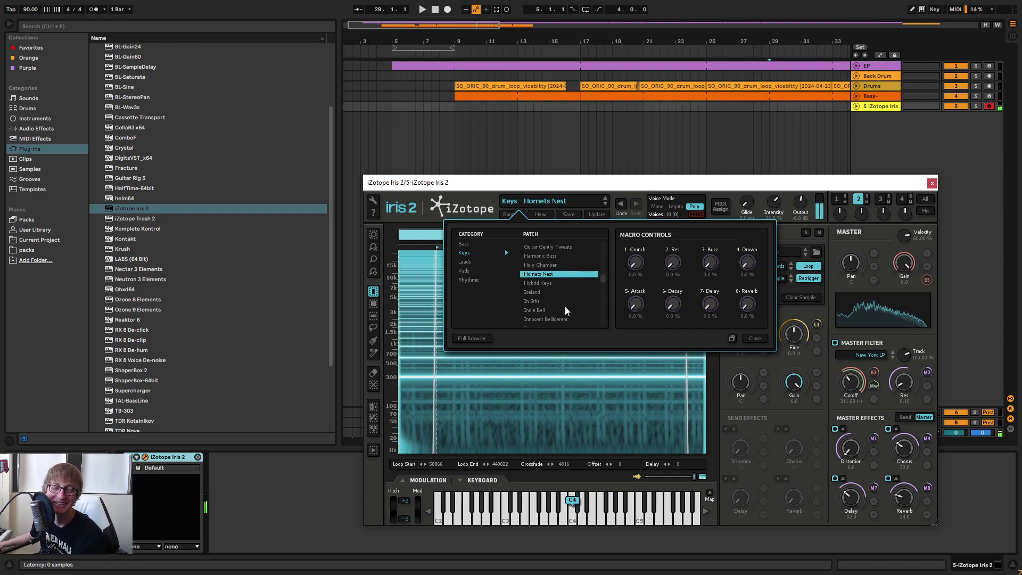
scroll(563, 288, down, 2)
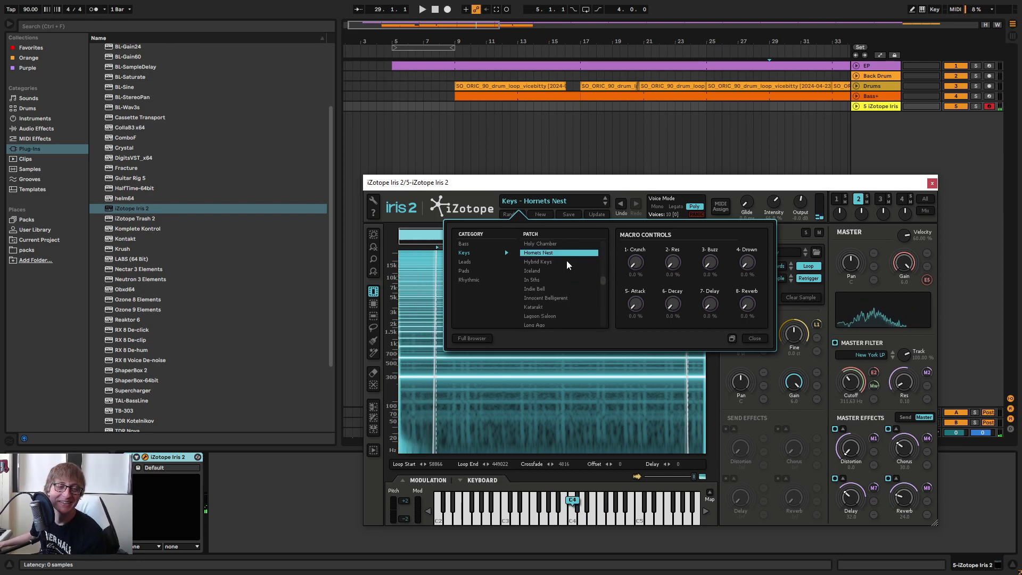
click(566, 262)
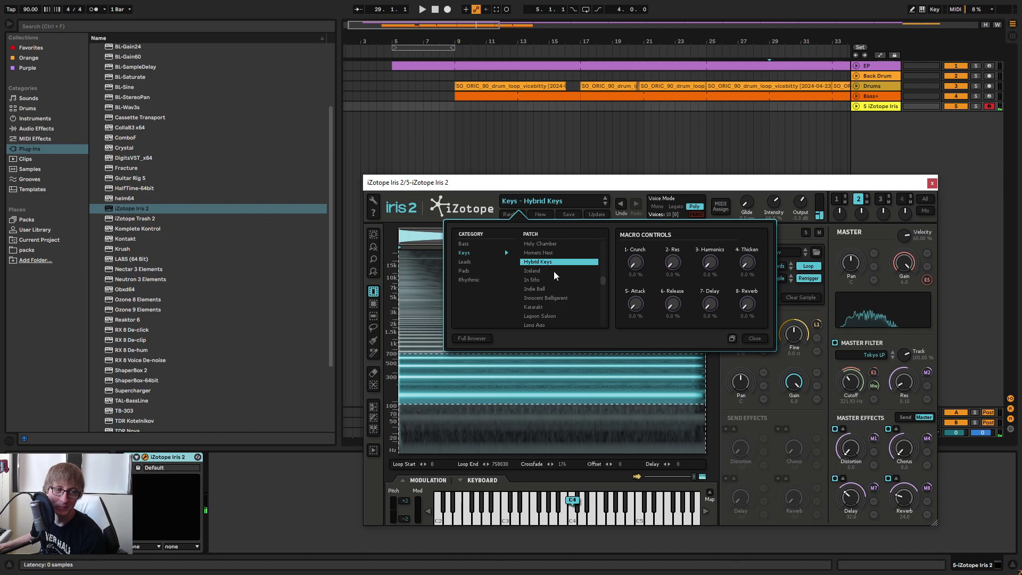
Load the Keys patch Iceland in Iris 2 and close the patch browser and plug-in window.
click(557, 270)
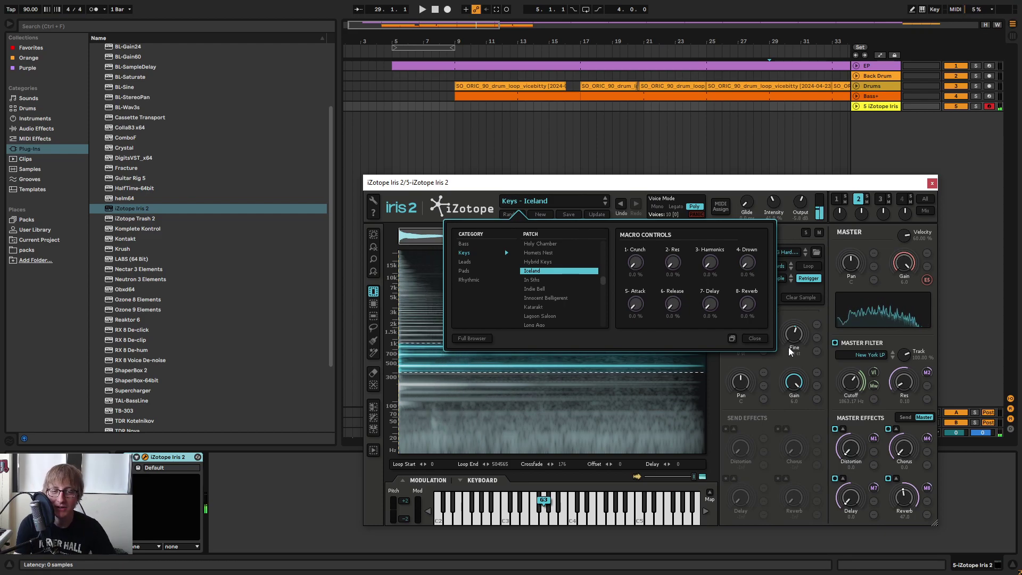
click(762, 340)
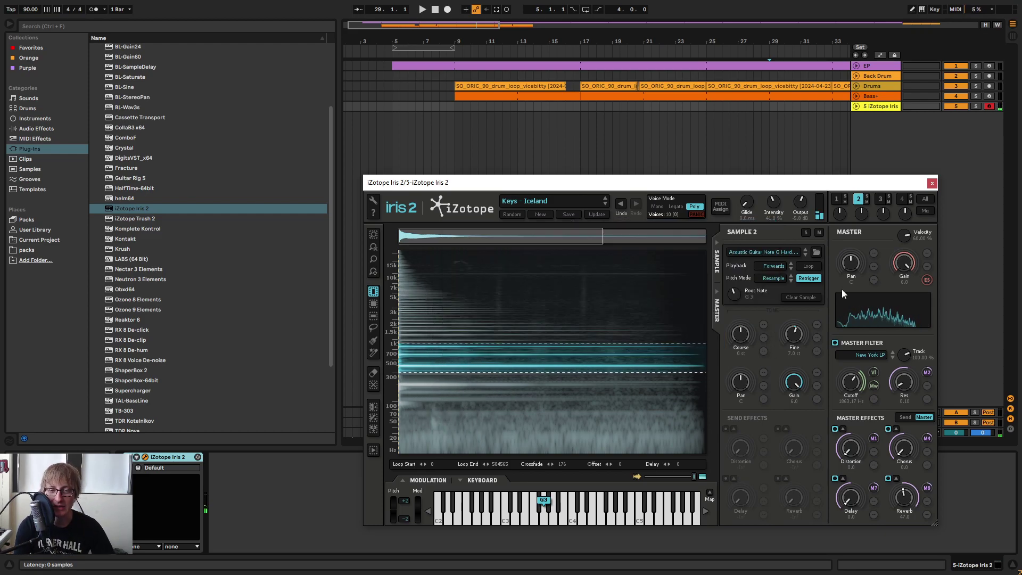
click(932, 182)
Set a 24-bar loop starting at 4.4.1 and play the song to try the Iris 2 sound over it.
mouse_move(417, 38)
mouse_down()
mouse_move(417, 24)
mouse_move(396, 28)
mouse_move(371, 47)
mouse_move(500, 49)
mouse_up()
click(506, 204)
drag(364, 42, 531, 37)
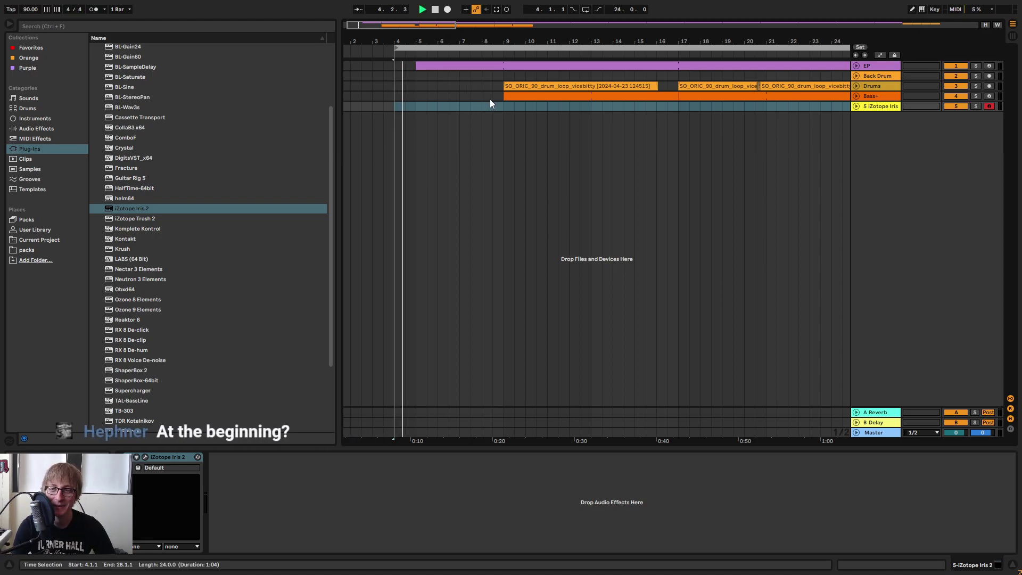
mouse_move(425, 41)
mouse_down()
mouse_move(429, 54)
mouse_move(426, 47)
mouse_up()
key(space)
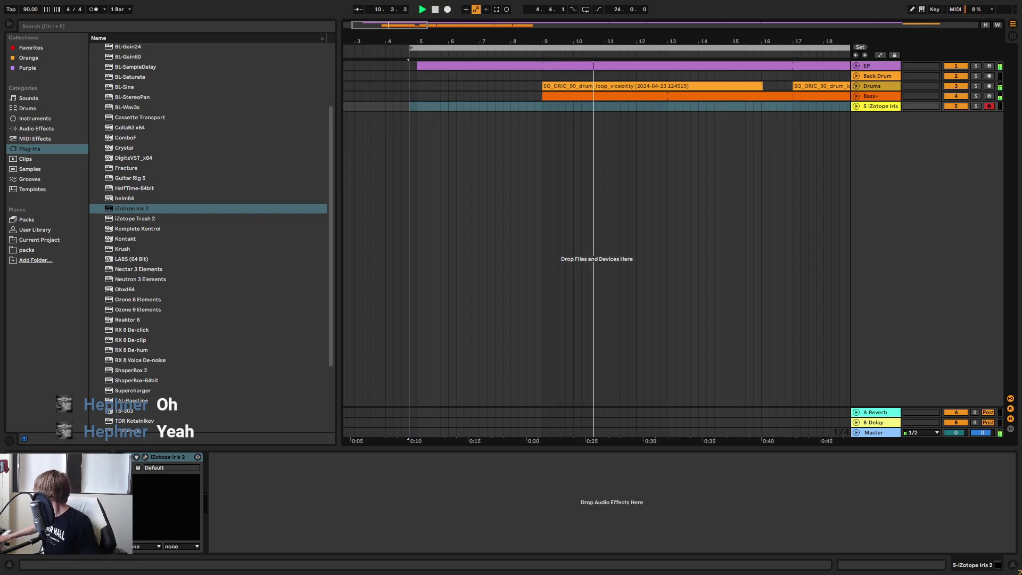
Rename the iZotope Iris 2 track as Key Shimmer in the Session view.
key(Tab)
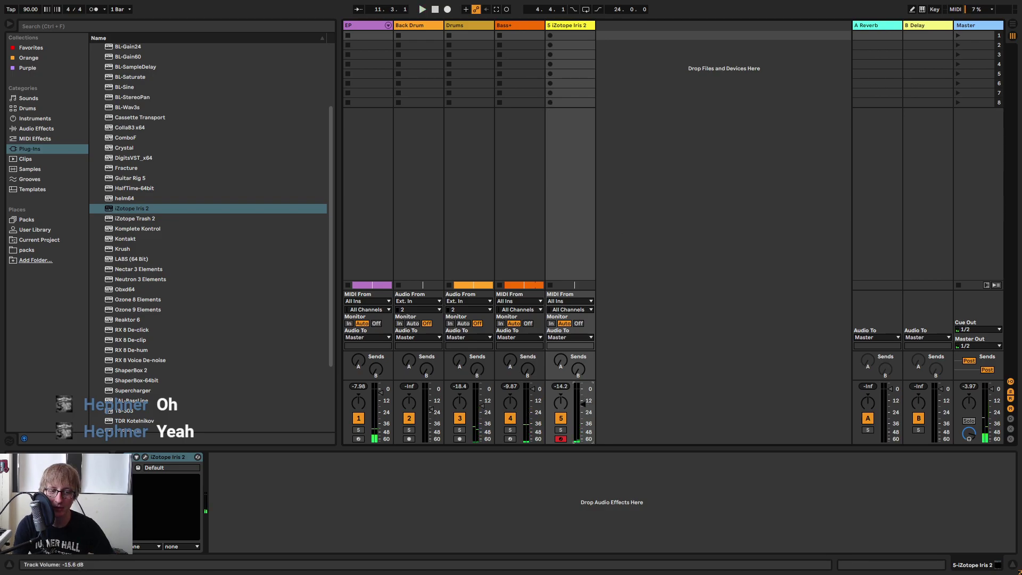
right_click(577, 28)
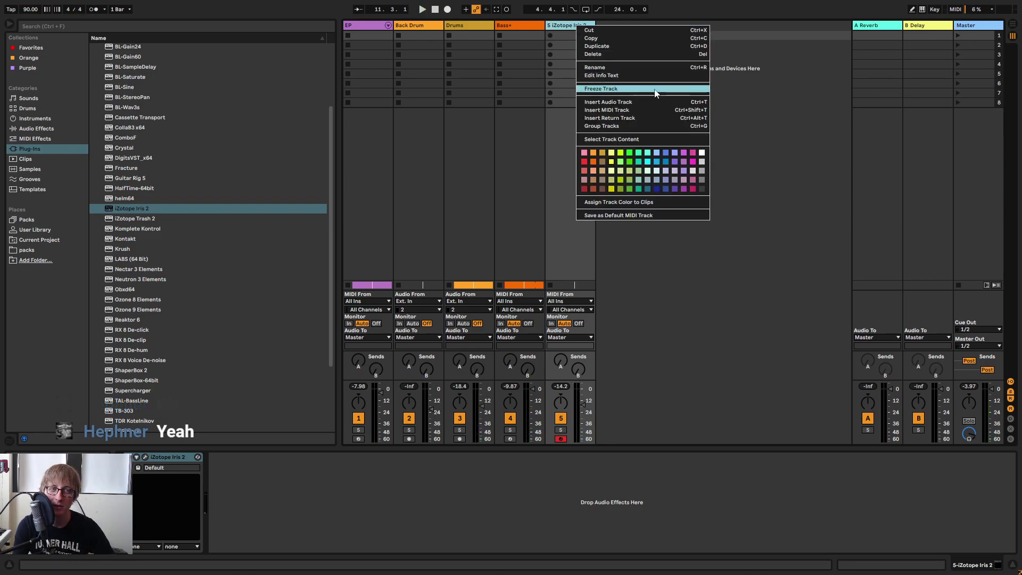
click(610, 72)
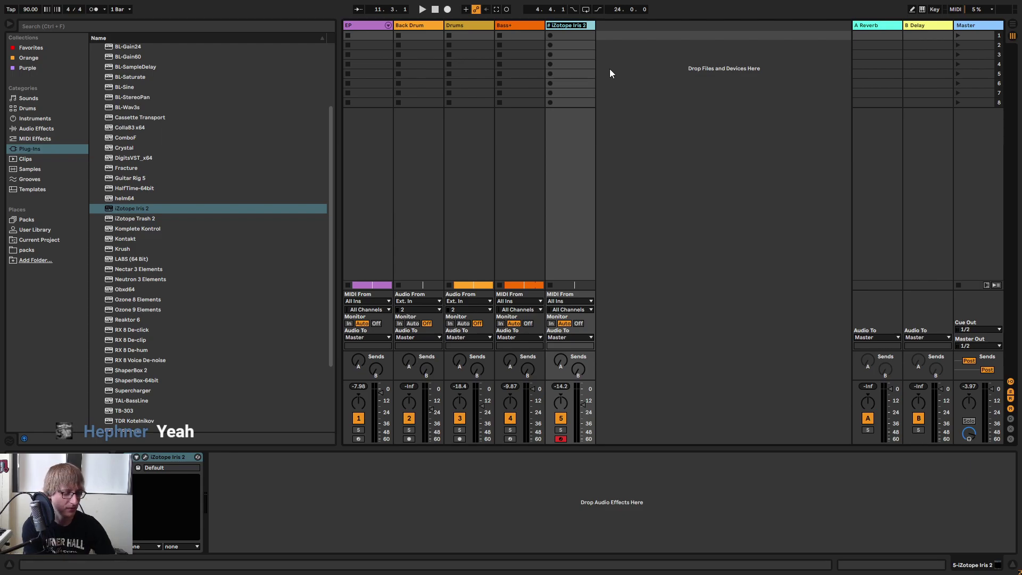
text(Key Shimmer)
key(Return)
Delete the Reverb device from return track A.
click(873, 27)
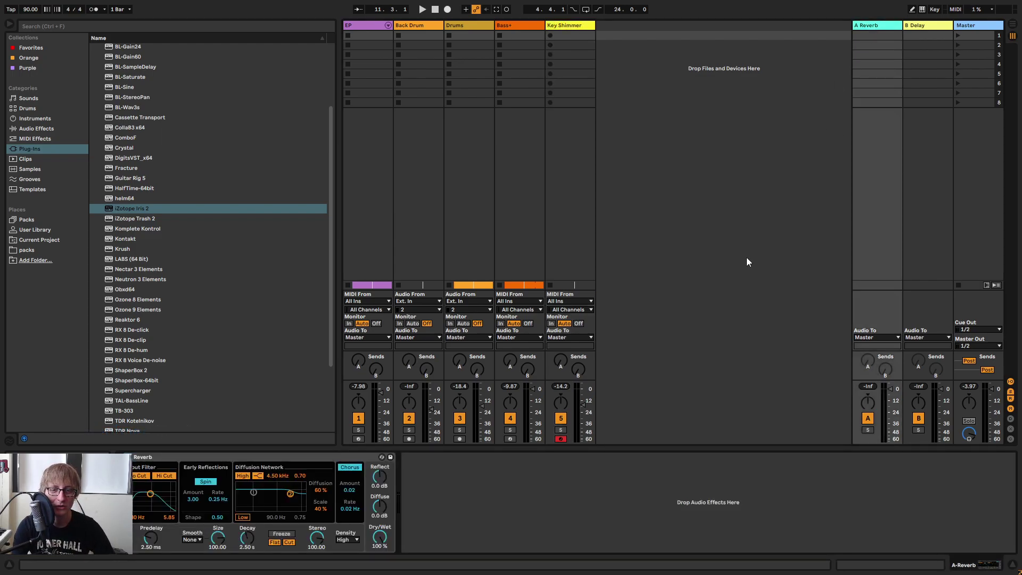
click(338, 468)
key(Delete)
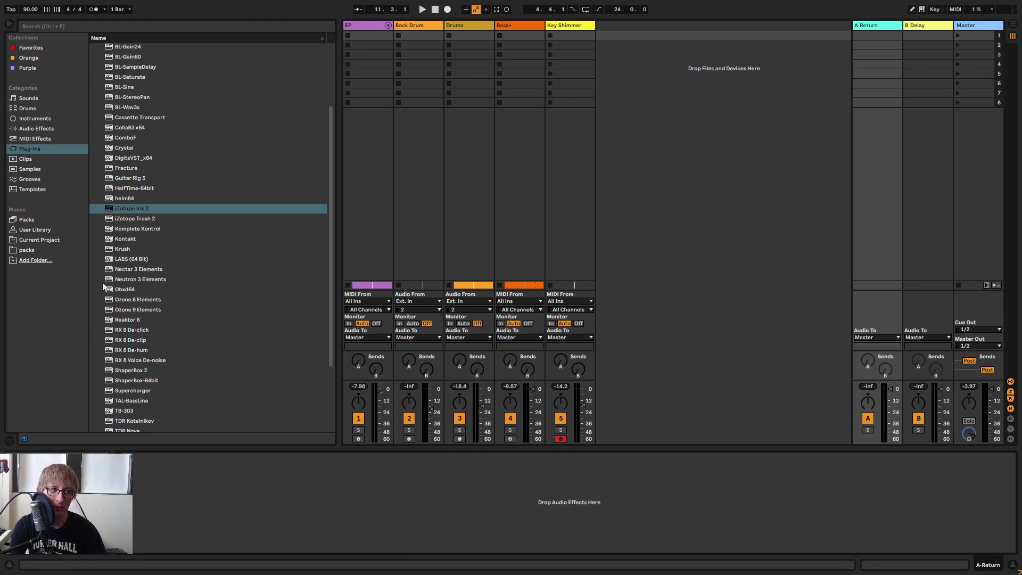
Load the Cathedral.adv hall reverb preset onto return track A and raise send A on the Key Shimmer track.
click(35, 129)
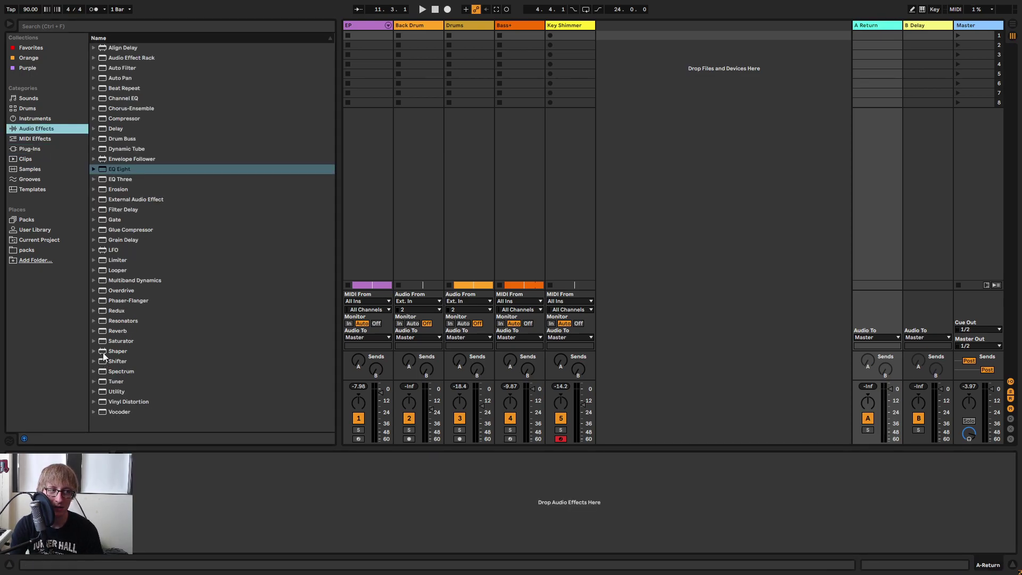
click(94, 331)
drag(126, 360, 378, 520)
drag(559, 362, 559, 319)
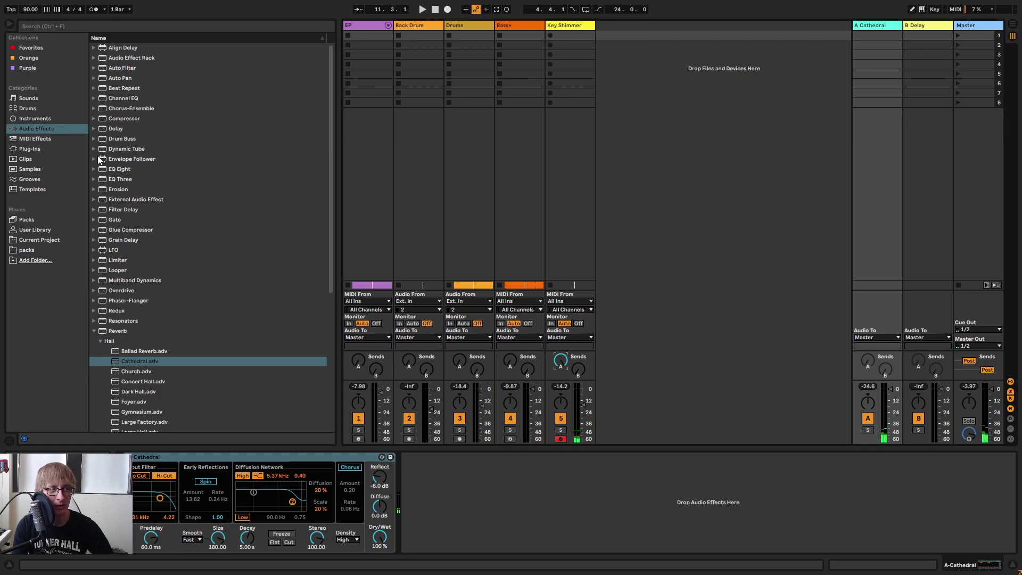
Add a Delay effect after Iris 2 on the Key Shimmer track.
drag(116, 129, 225, 139)
drag(590, 185, 591, 186)
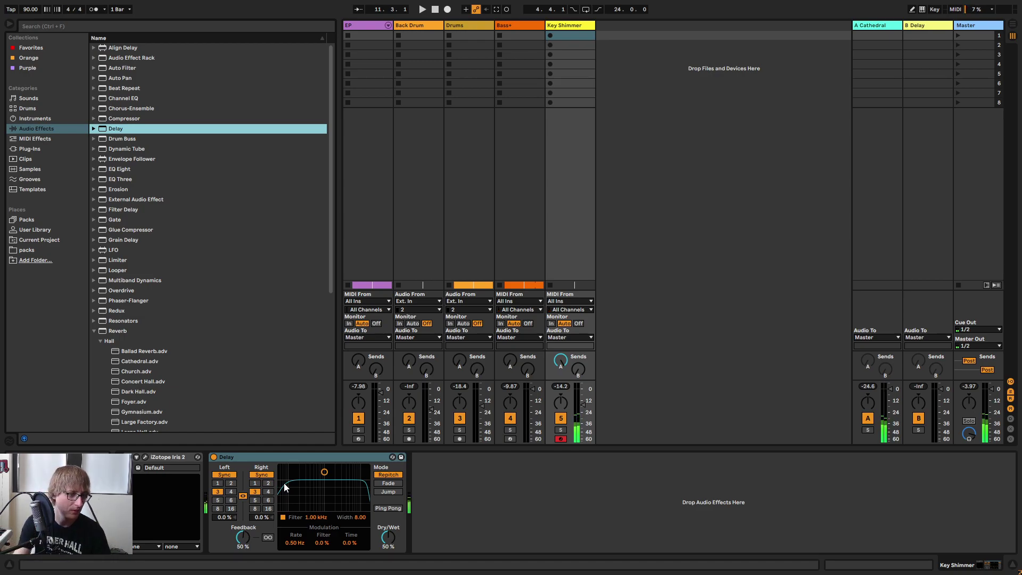
Set the Delay's filter to 1.12 kHz with width 5.64, both delay times to 4 sixteenths, feedback to 60 % and dry/wet to 40 %.
drag(324, 472, 326, 483)
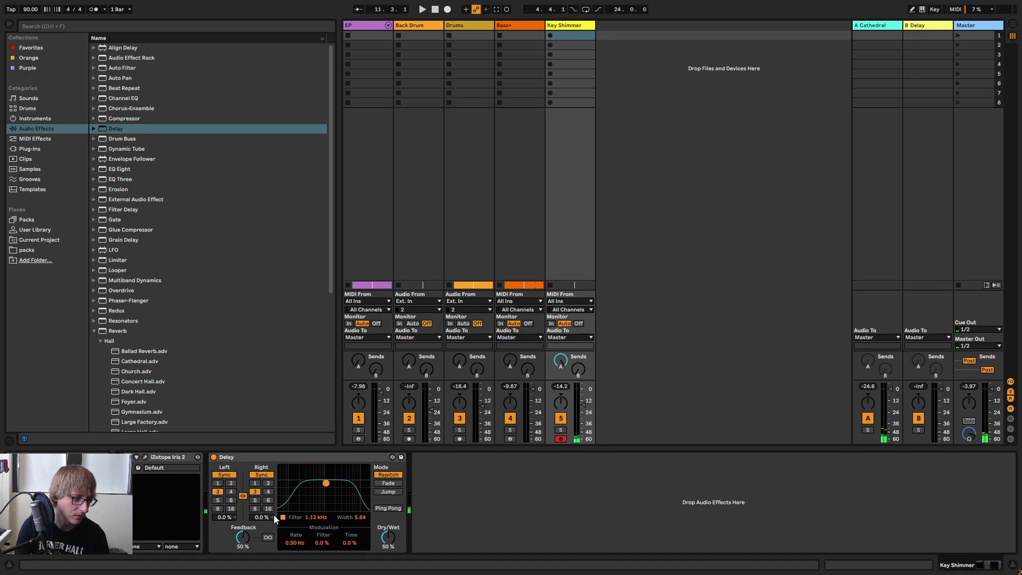
click(268, 492)
drag(388, 538, 388, 541)
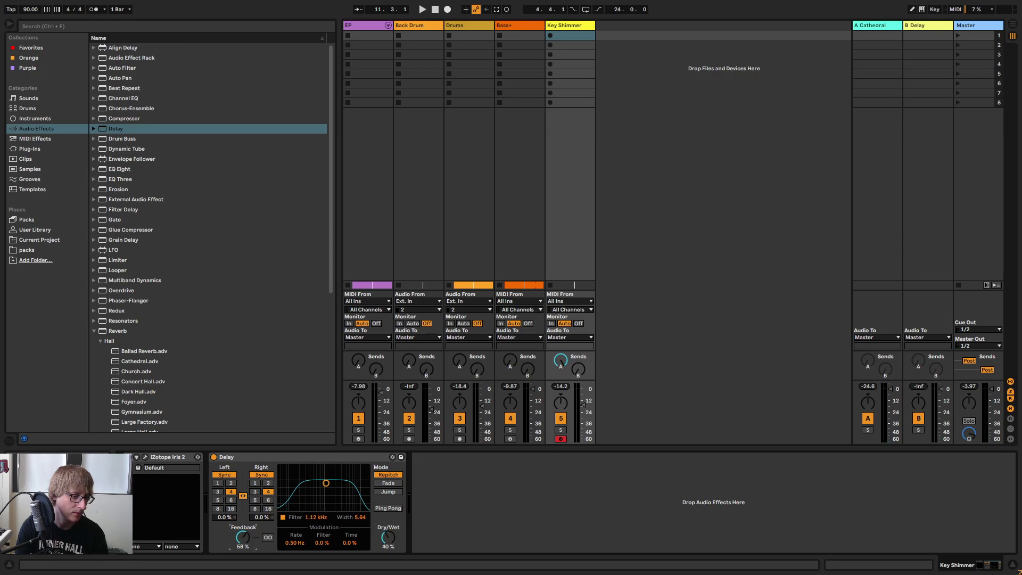
Play the arrangement from bar 7 while performing the shimmer chords, and capture the performance as a MIDI clip on Key Shimmer.
key(Tab)
click(722, 262)
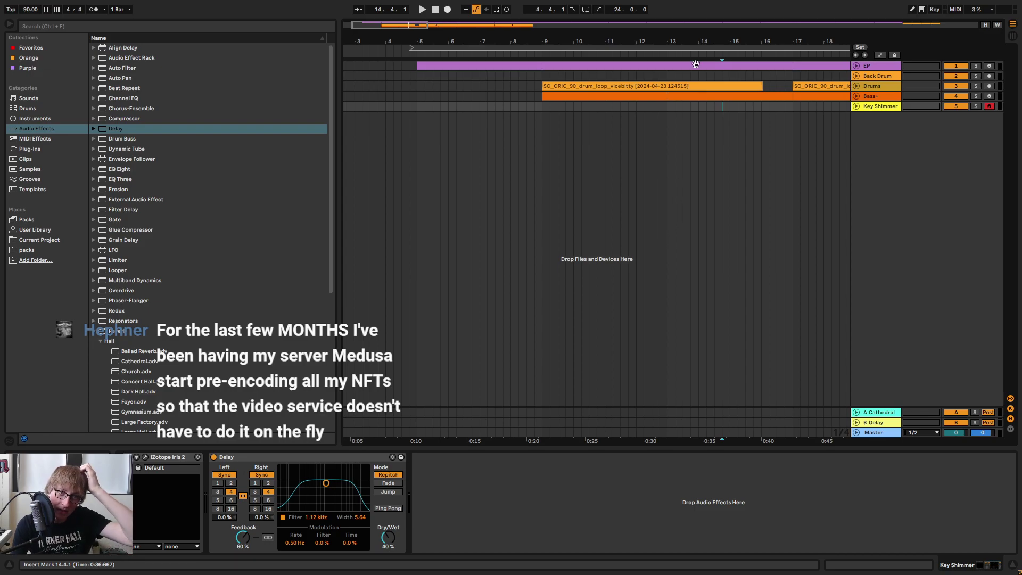
drag(676, 40, 670, 40)
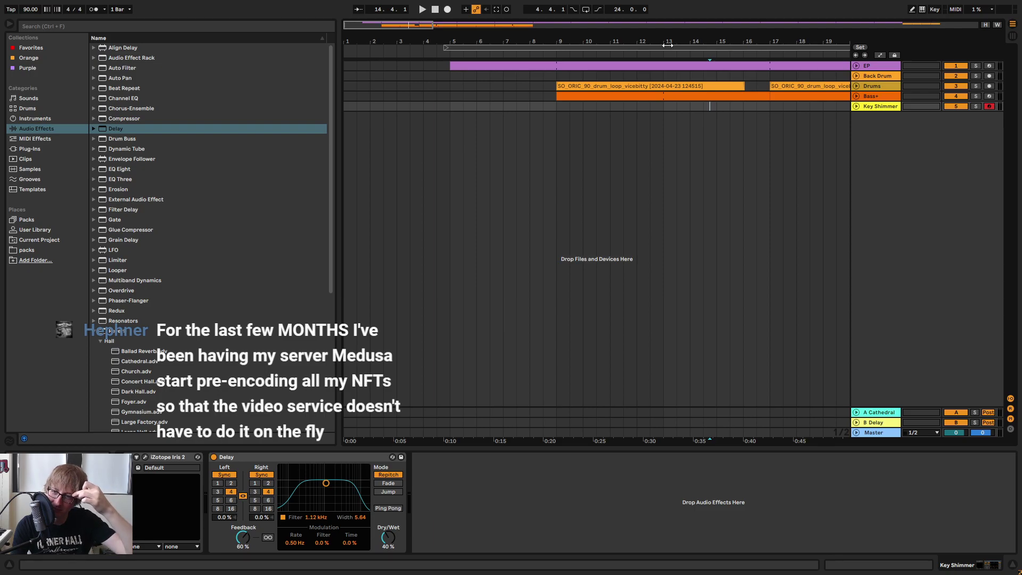
drag(580, 48, 617, 47)
key(space)
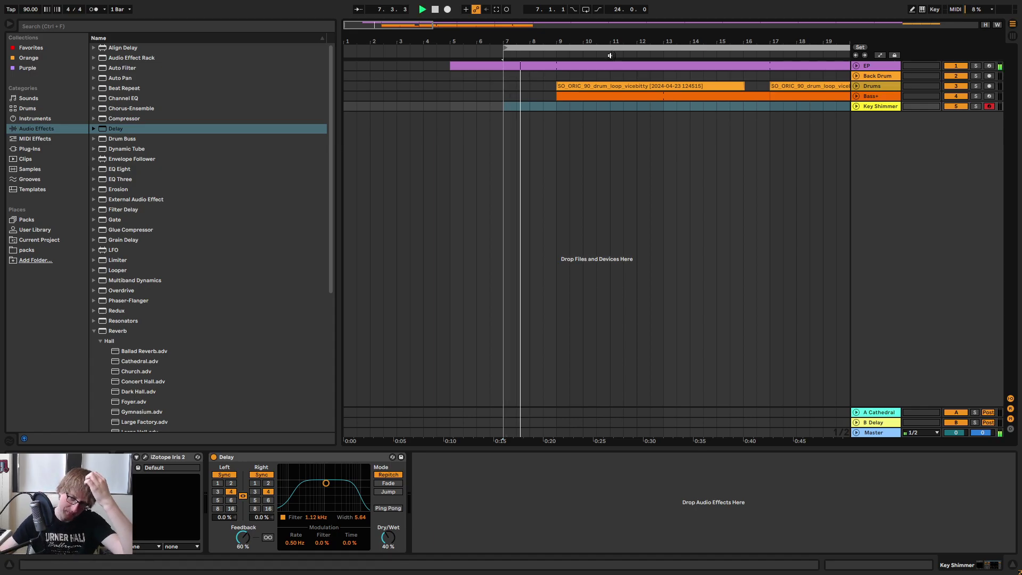
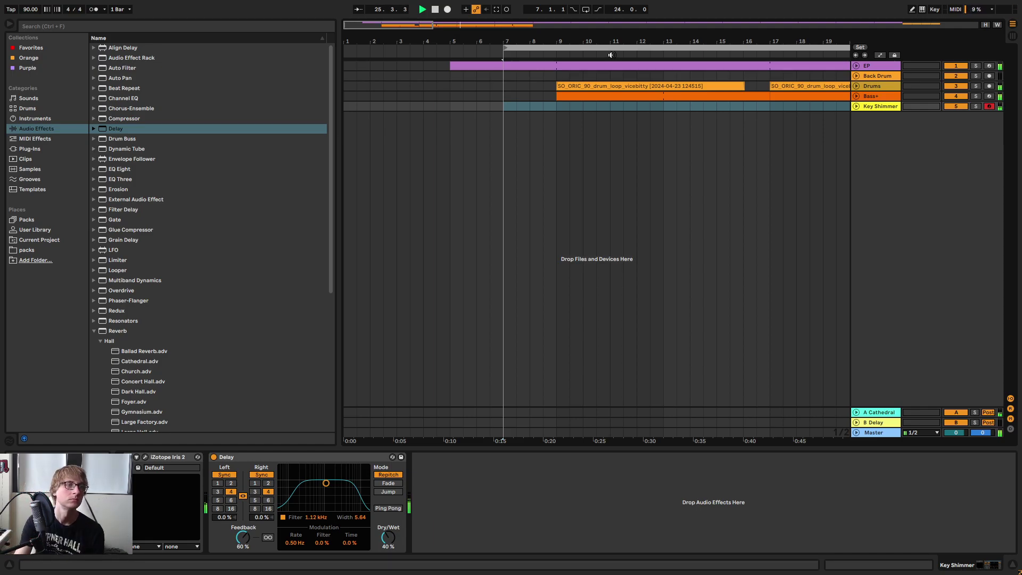
click(497, 10)
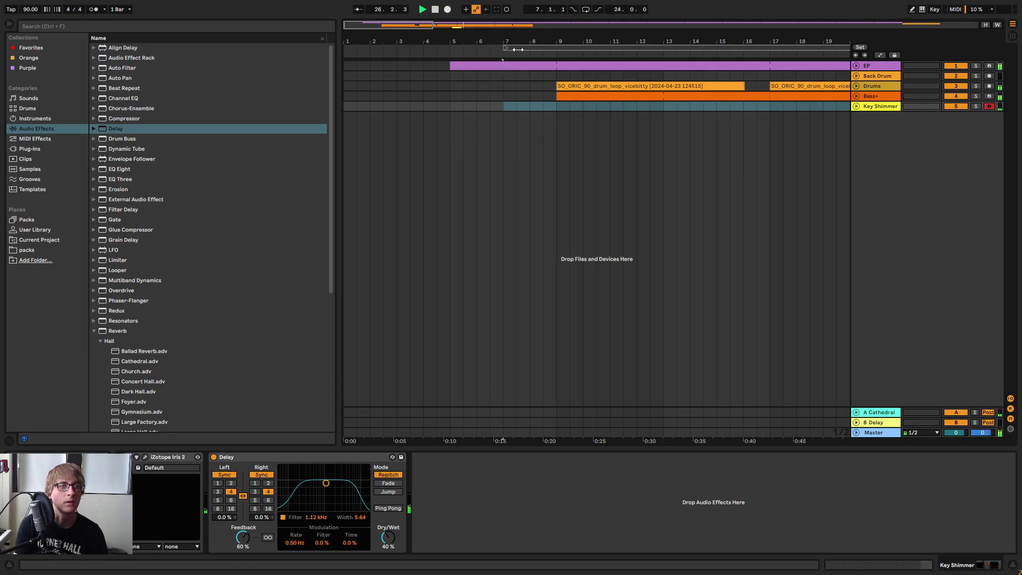
drag(736, 35, 737, 11)
click(553, 178)
key(space)
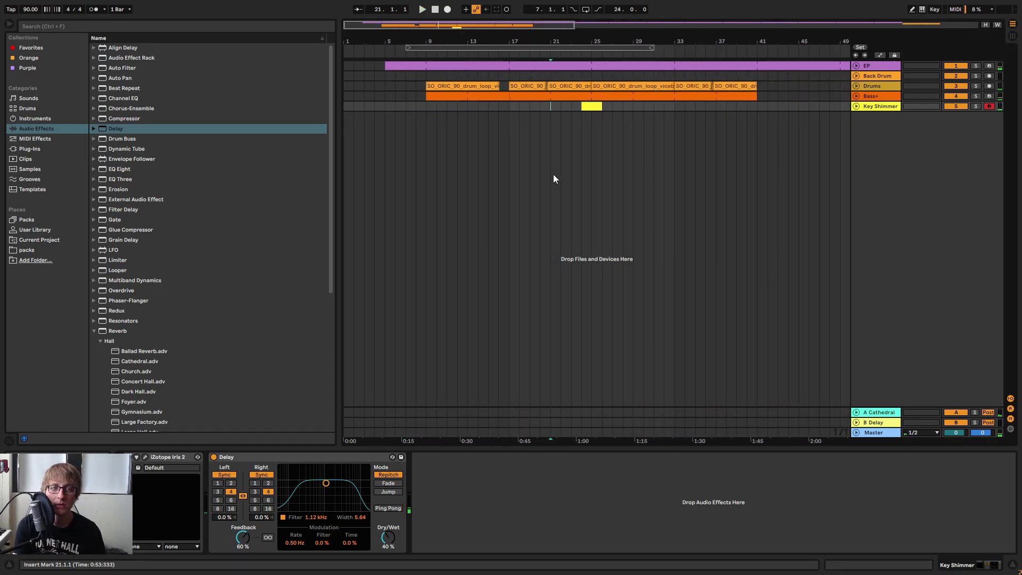
Unfold the Key Shimmer track and extend the captured clip's start back to bar 17.
click(857, 107)
drag(581, 112, 540, 115)
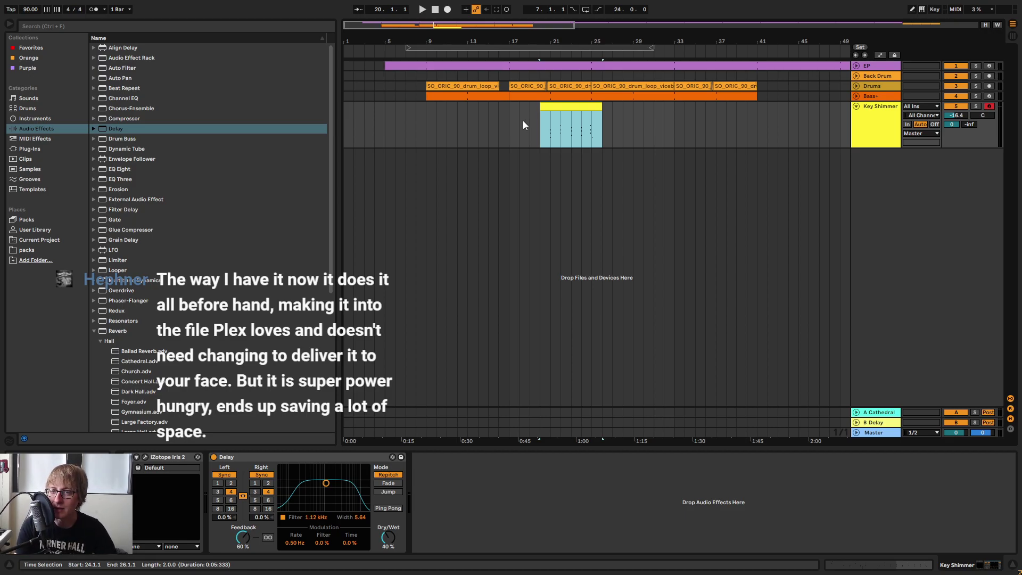
click(672, 225)
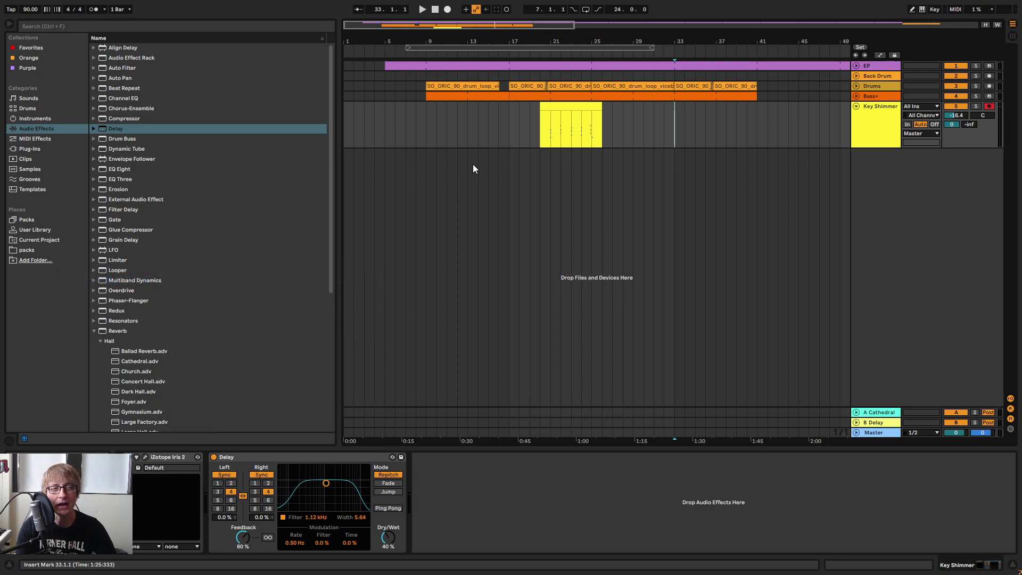
drag(540, 118, 509, 118)
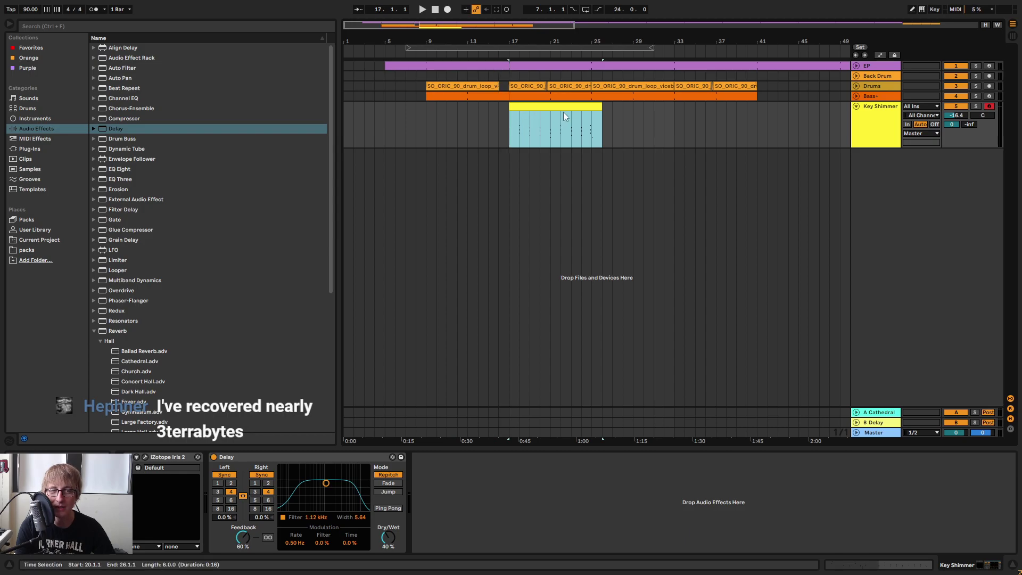
Open the Key Shimmer clip's notes, play it back and crop the clip to its bar 17 to 26 range.
double_click(567, 107)
drag(678, 445, 636, 254)
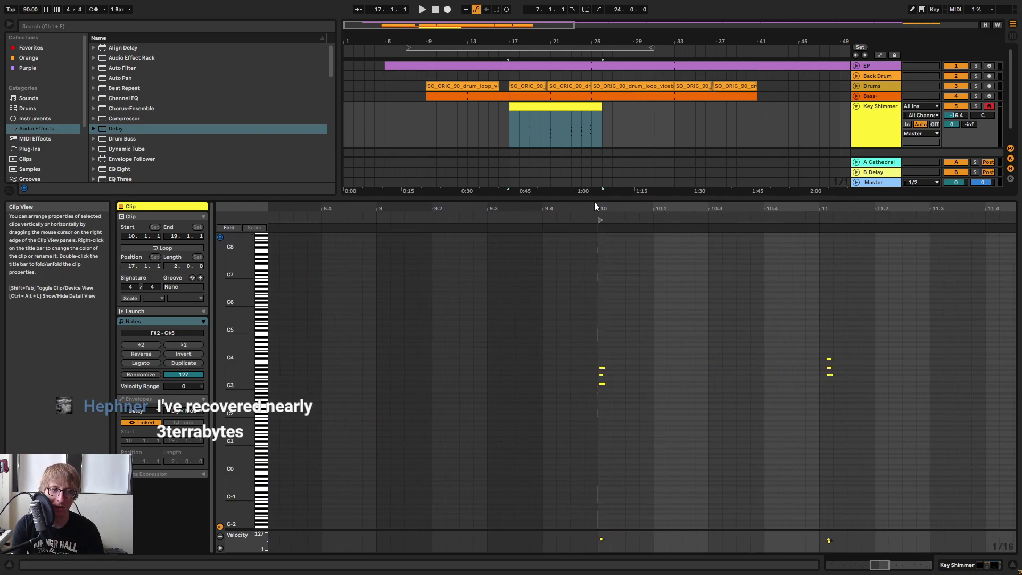
drag(608, 208, 520, 185)
key(space)
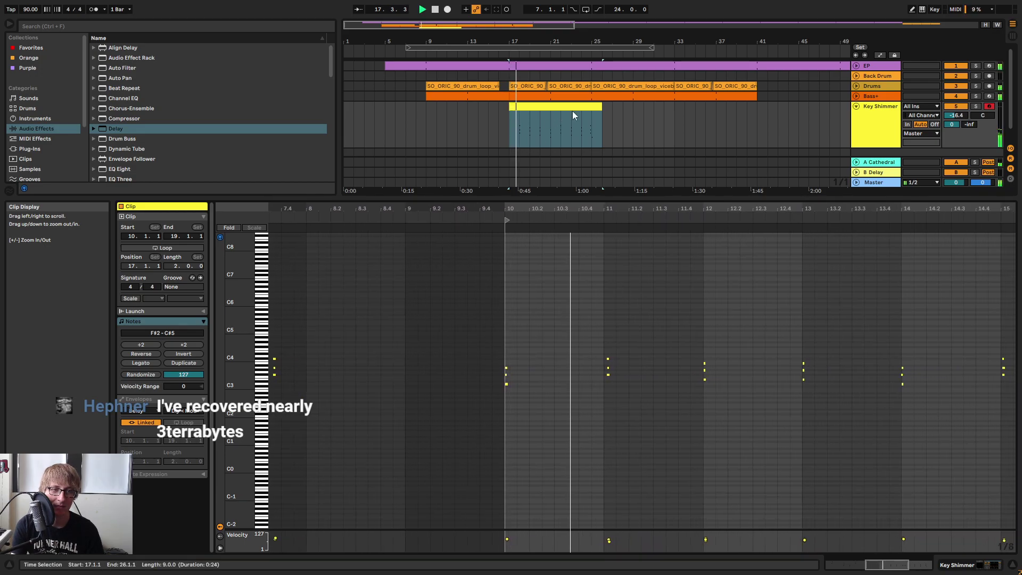
click(623, 123)
click(596, 109)
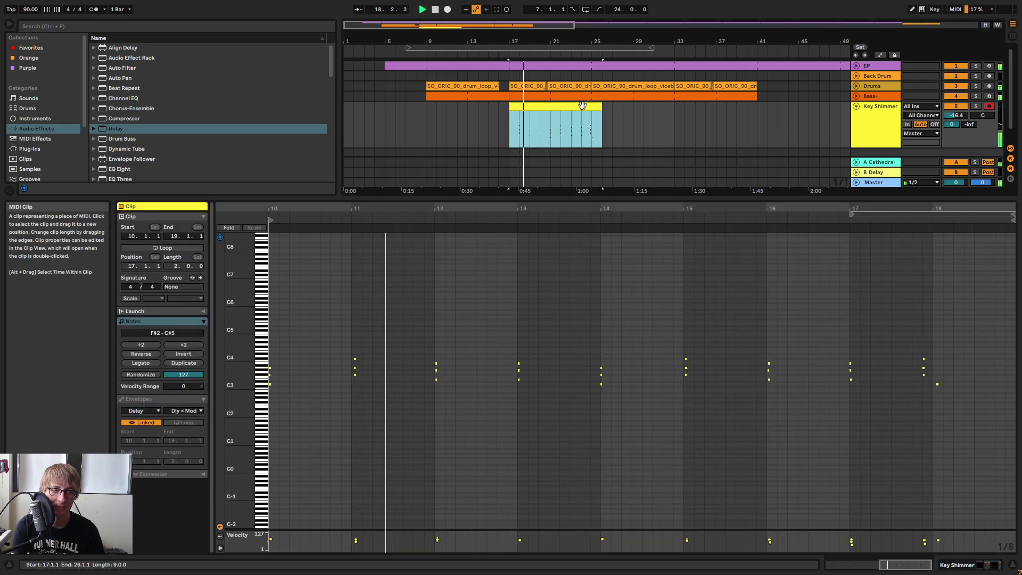
right_click(584, 110)
click(606, 201)
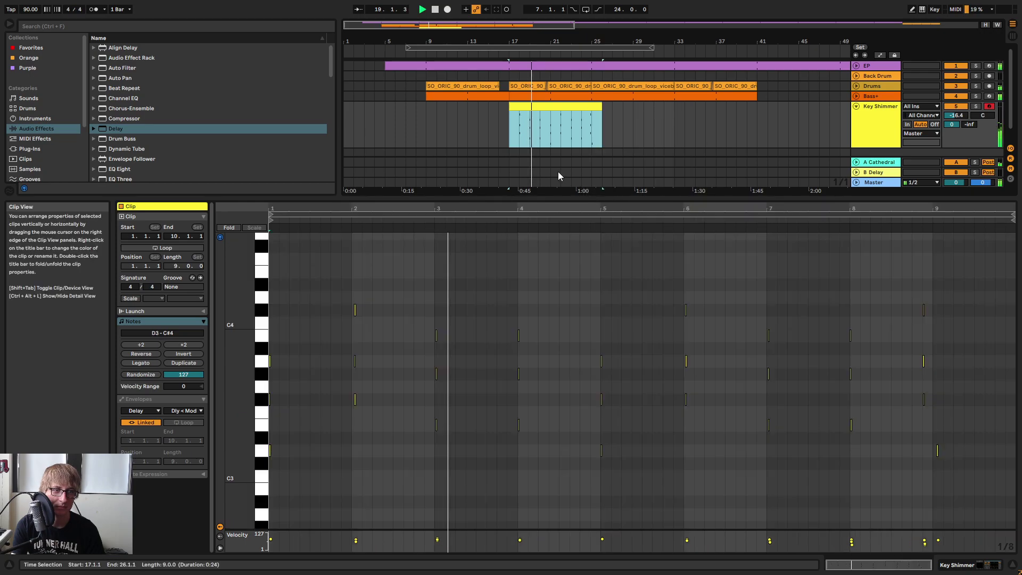
Move the second chord of the Key Shimmer clip earlier onto the start of bar 2.
drag(306, 213, 307, 277)
drag(685, 423, 753, 284)
key(Left)
Quantize all notes in the Key Shimmer clip.
right_click(761, 302)
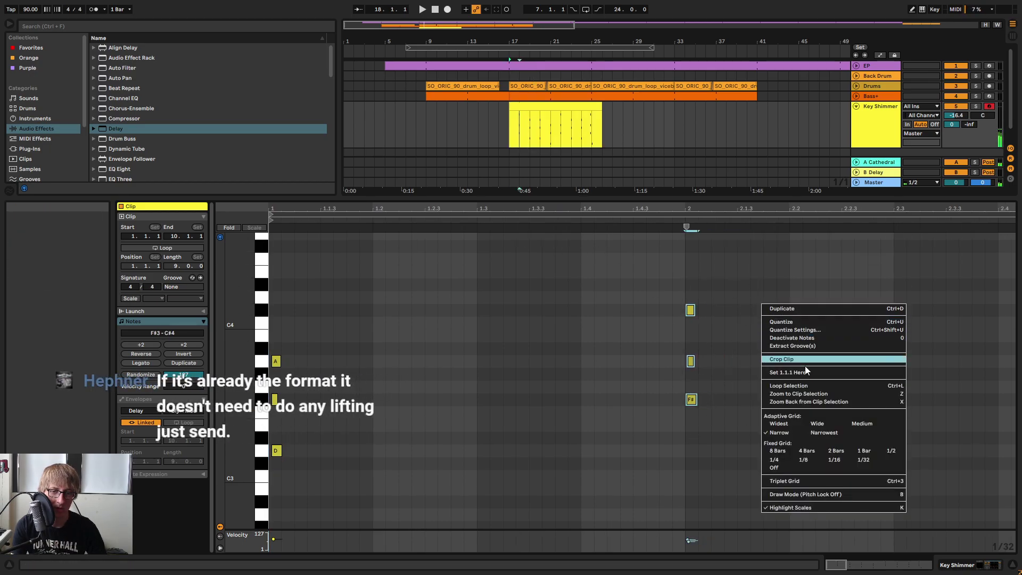
click(604, 342)
key(ctrl+a)
right_click(615, 343)
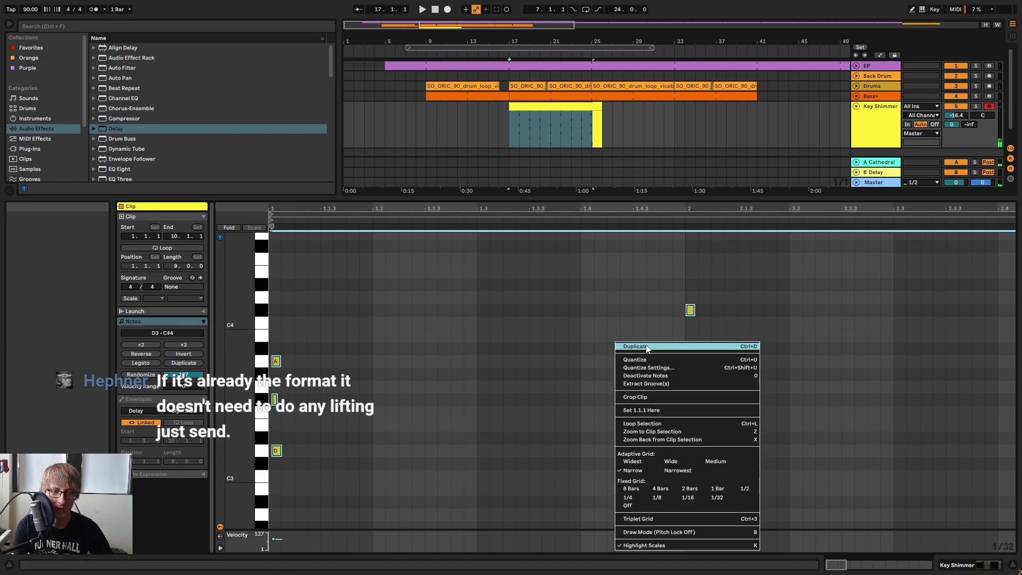
click(652, 360)
Play the clip back and move the late F#3, A3 and C#4 chord onto the start of bar 6.
drag(873, 209, 186, 163)
key(space)
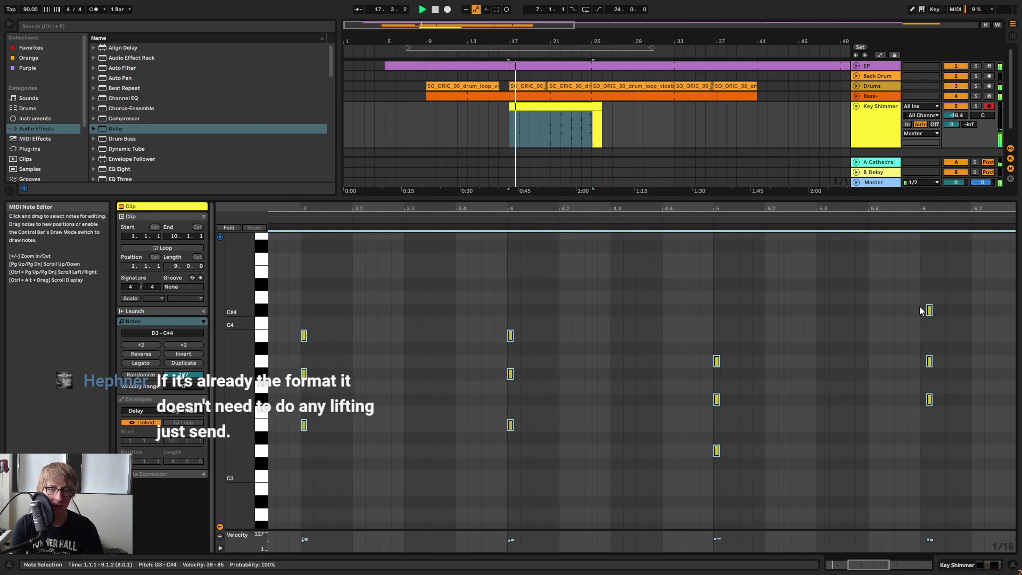
drag(935, 207, 805, 229)
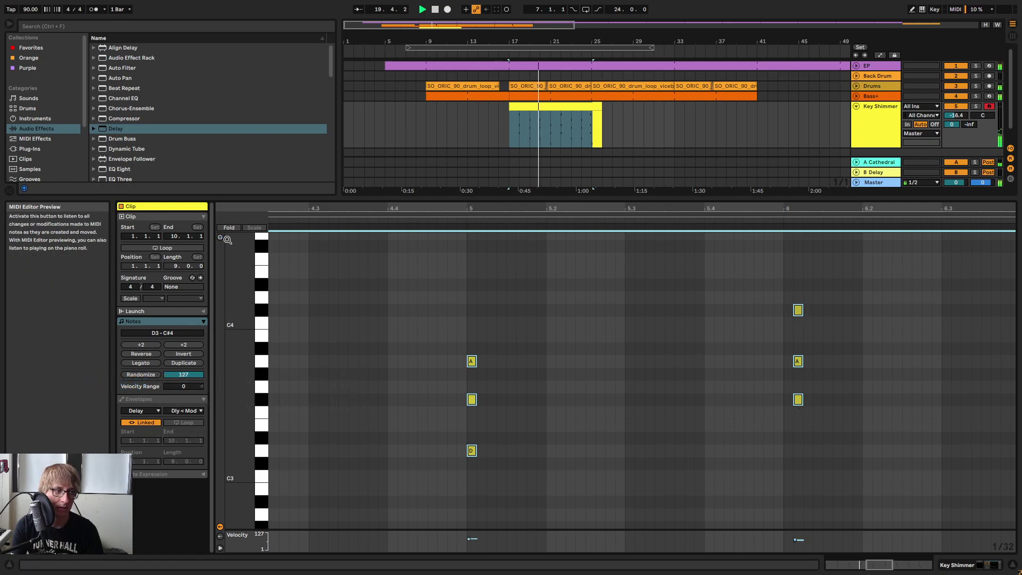
drag(784, 422, 850, 274)
key(Left)
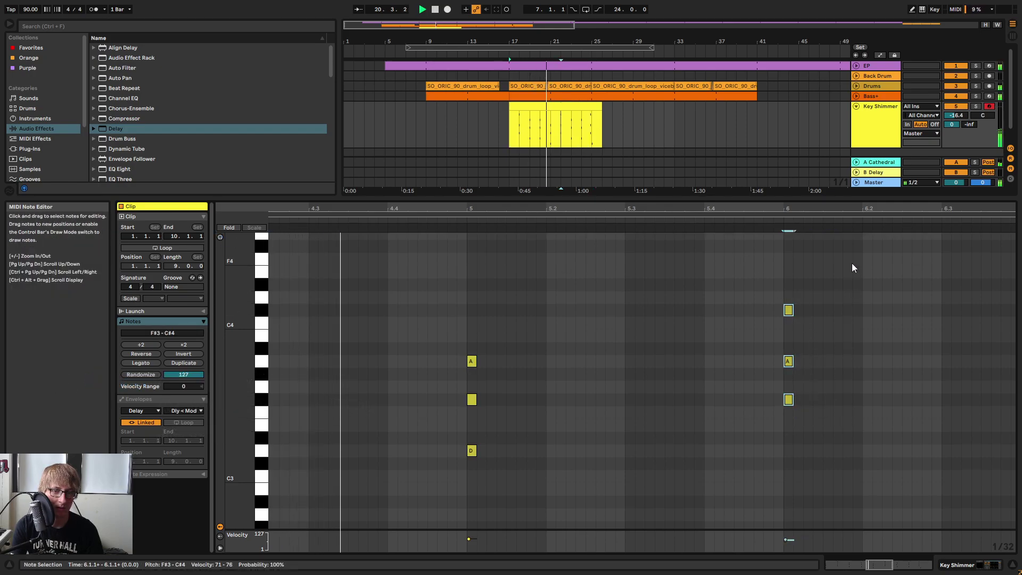
Move the stray D3 note at bar 9 earlier to line up with the final chord in bar 8.
drag(818, 209, 818, 176)
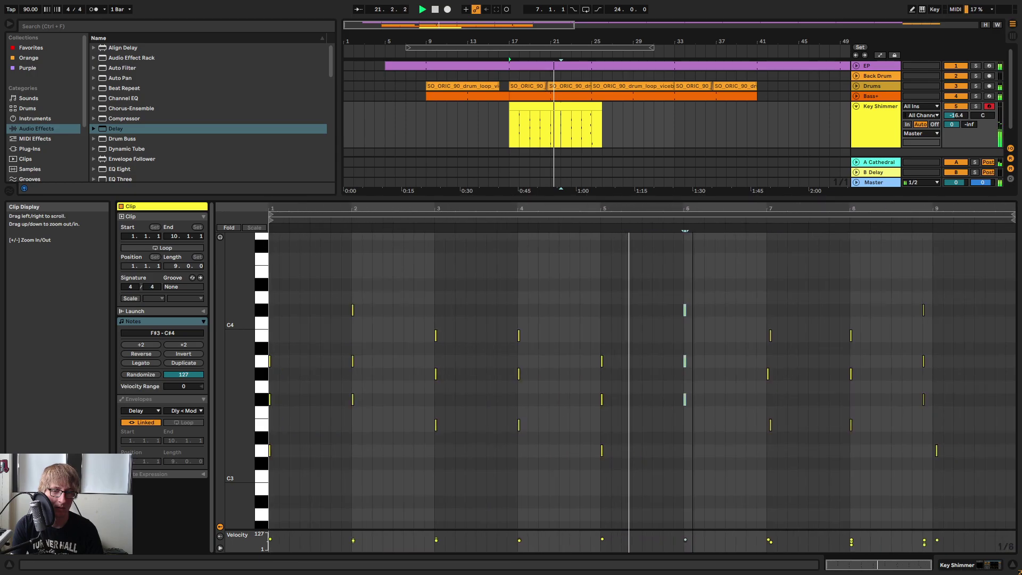
drag(936, 450, 934, 451)
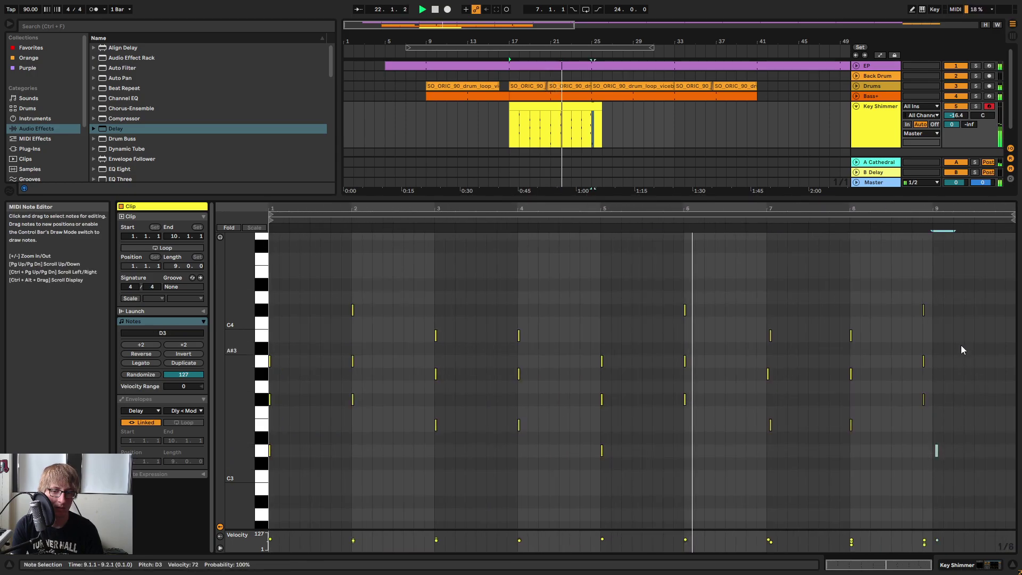
drag(948, 212, 946, 235)
key(Left)
key(Left)
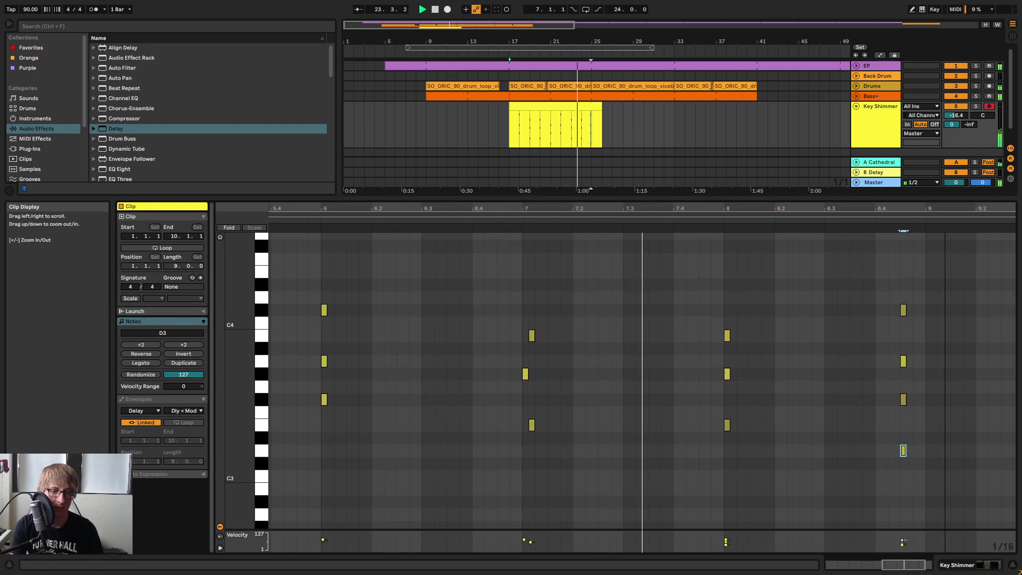
Move the late E3 and B3 notes of the bar 7 chord onto the start of the bar.
drag(531, 428, 525, 432)
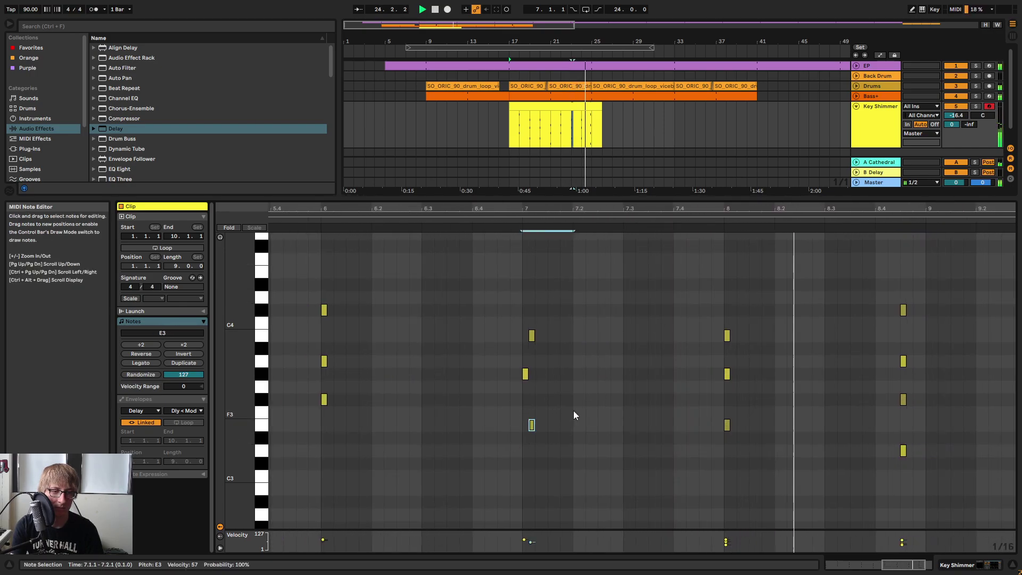
click(532, 331)
key(Left)
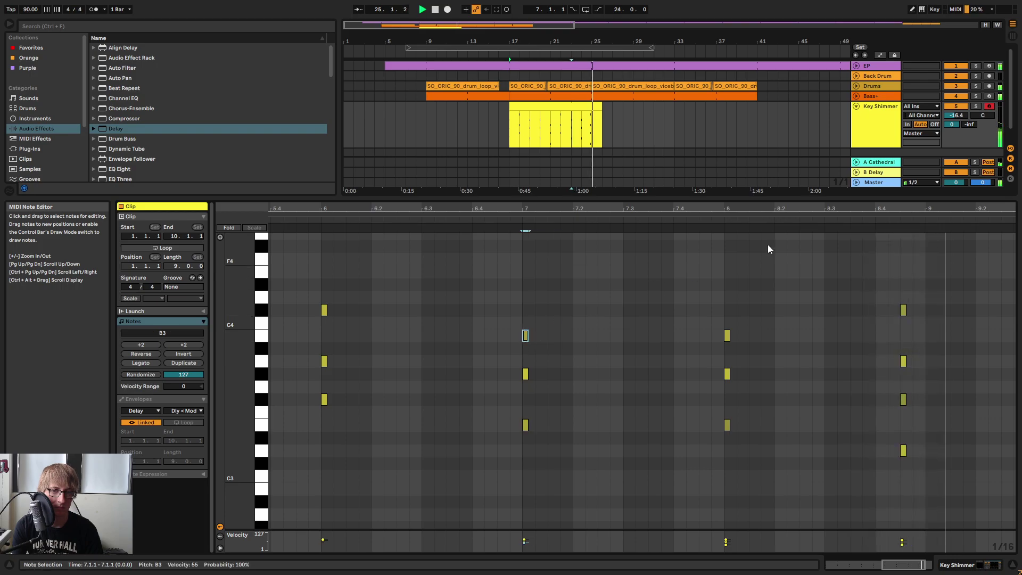
Remove the D3 note beneath the final chord at the end of bar 8.
drag(861, 462, 901, 271)
drag(879, 474, 984, 436)
click(876, 251)
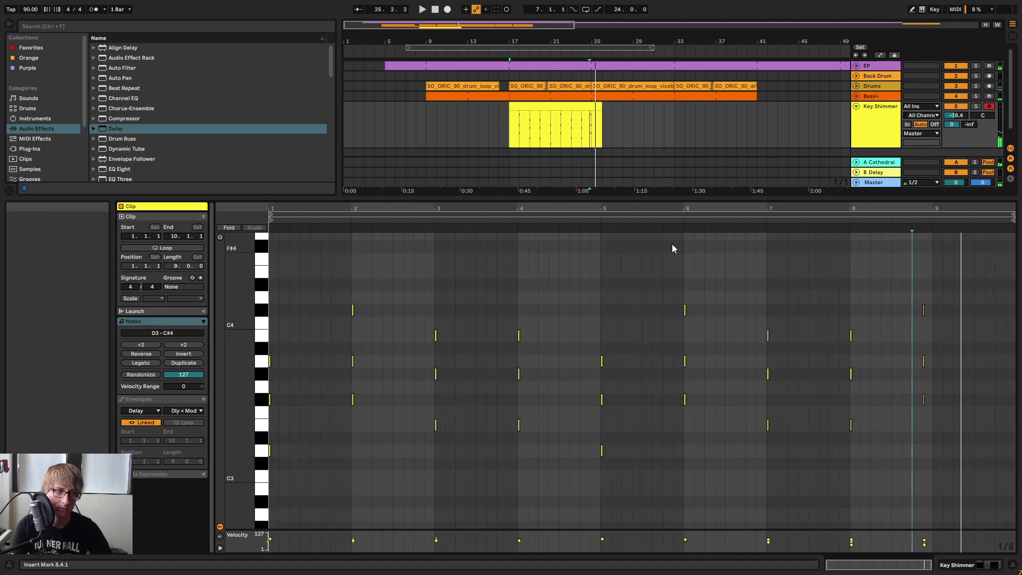
Shorten the Key Shimmer clip to end at bar 25 and crop it to eight bars.
click(607, 127)
drag(602, 105, 588, 102)
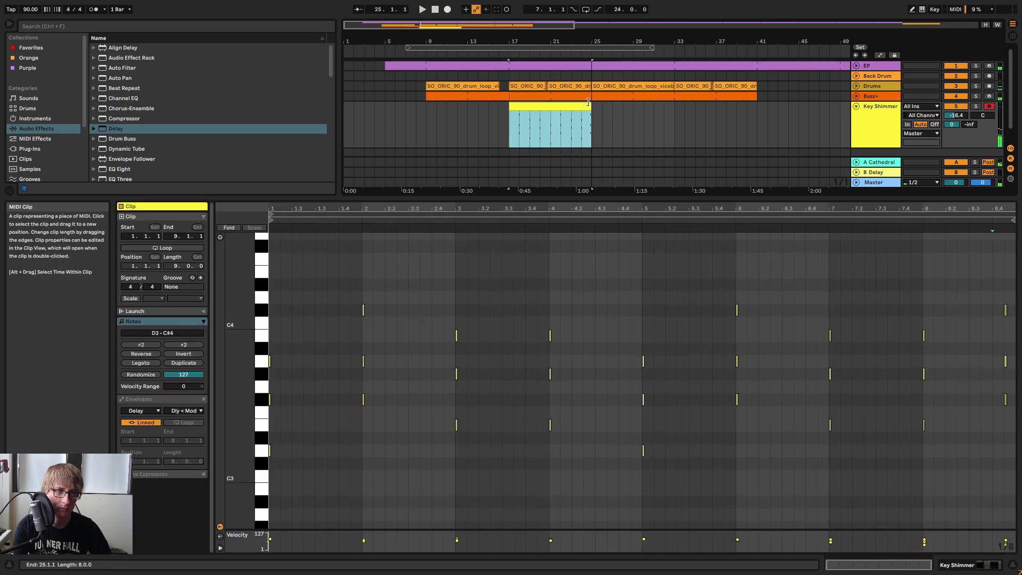
right_click(580, 105)
click(613, 205)
Play the arrangement from bar 17 to check the edited Key Shimmer chords against the other tracks.
key(space)
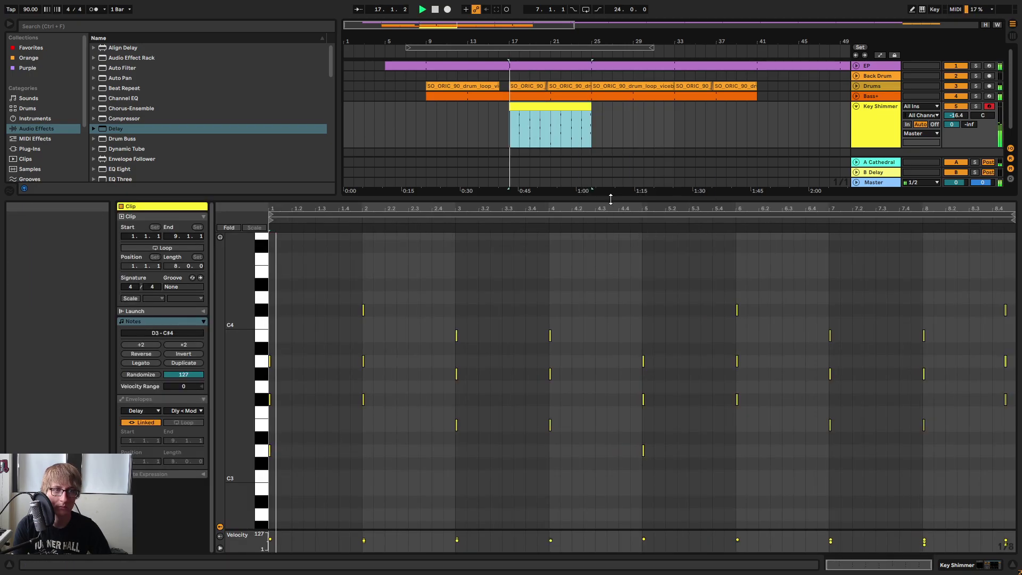
click(632, 130)
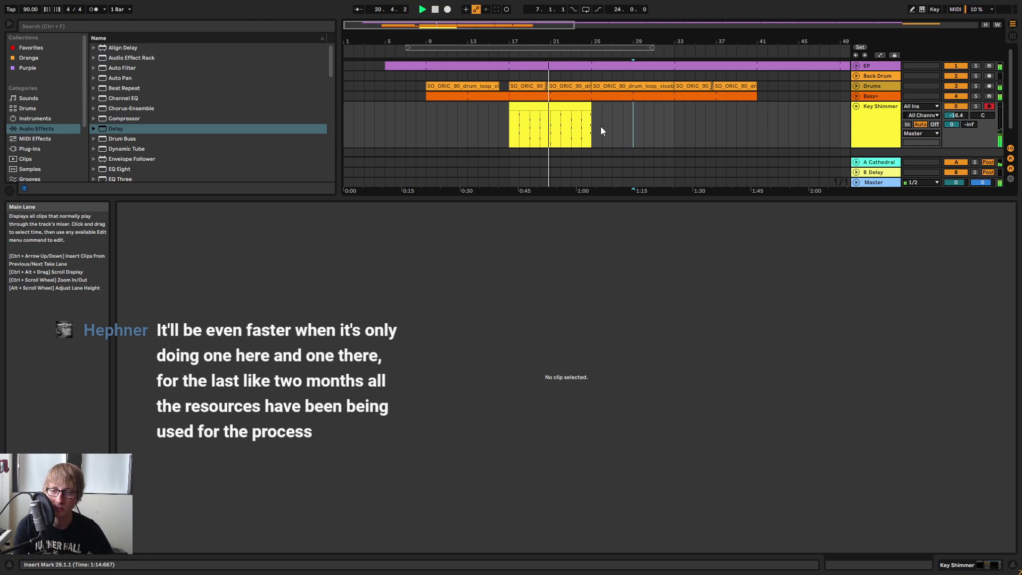
click(628, 125)
click(581, 120)
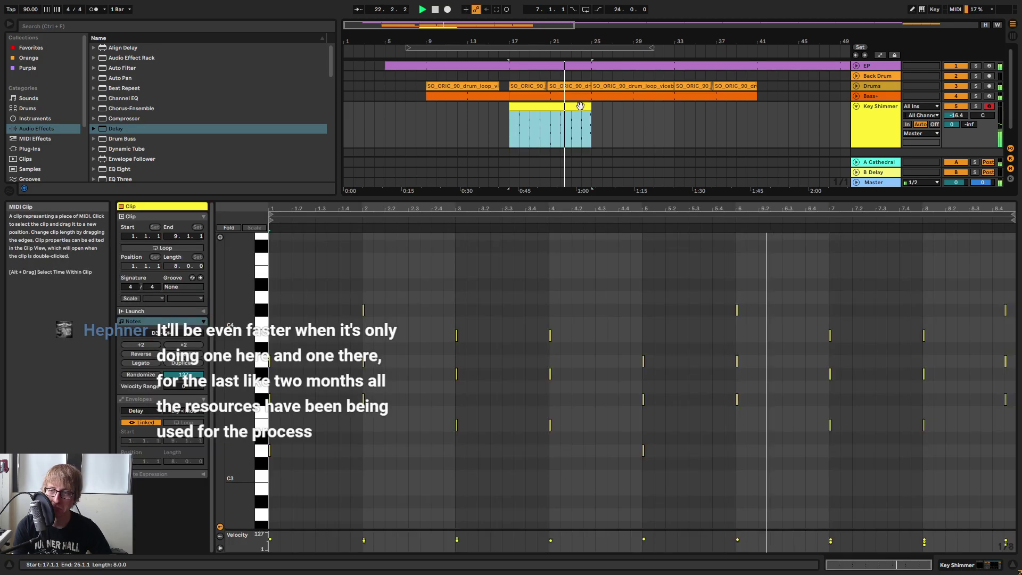
click(660, 130)
click(582, 118)
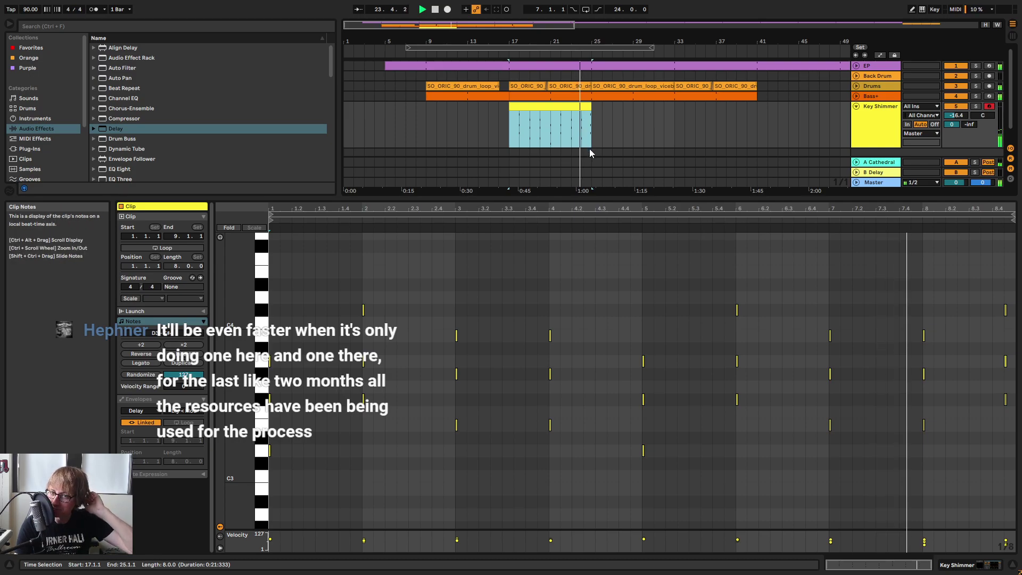
drag(589, 41, 604, 101)
key(space)
Move the eight-bar Key Shimmer clip to start at bar 9 with the drums, and select the loop range from bar 7.
drag(542, 41, 666, 15)
scroll(660, 115, down, 1)
scroll(660, 107, up, 1)
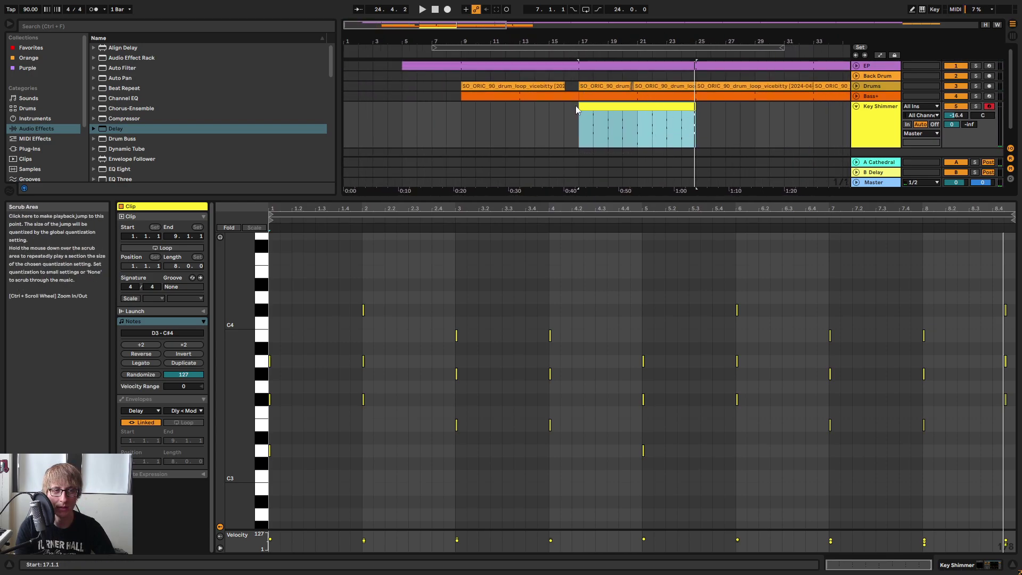
click(535, 117)
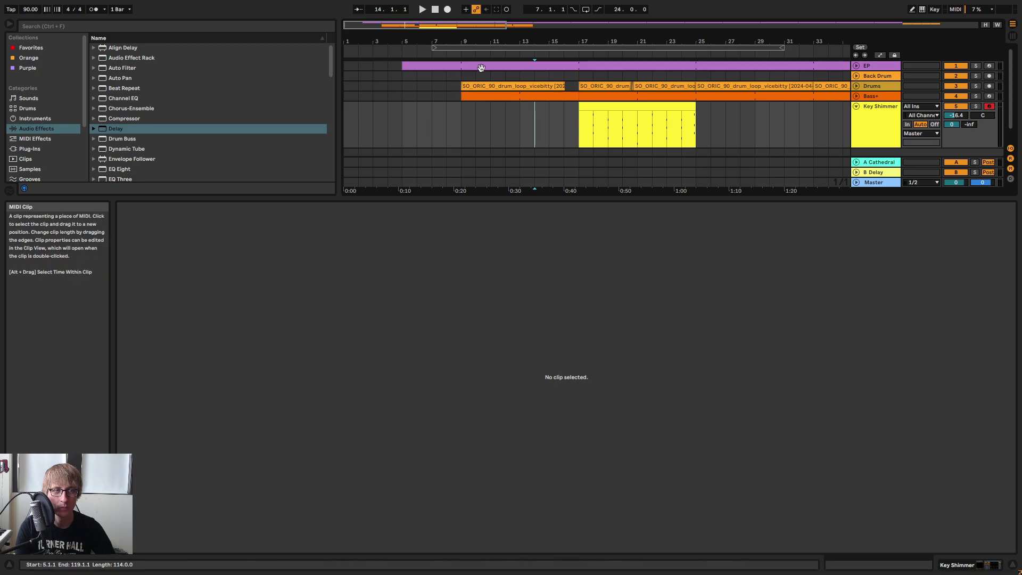
click(455, 54)
click(564, 113)
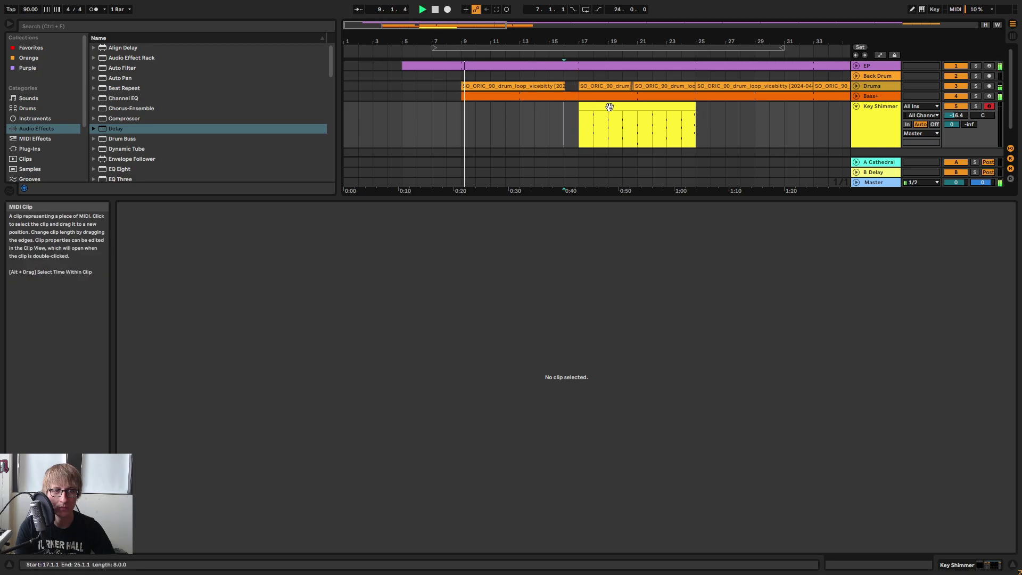
drag(611, 108, 488, 110)
key(space)
click(459, 48)
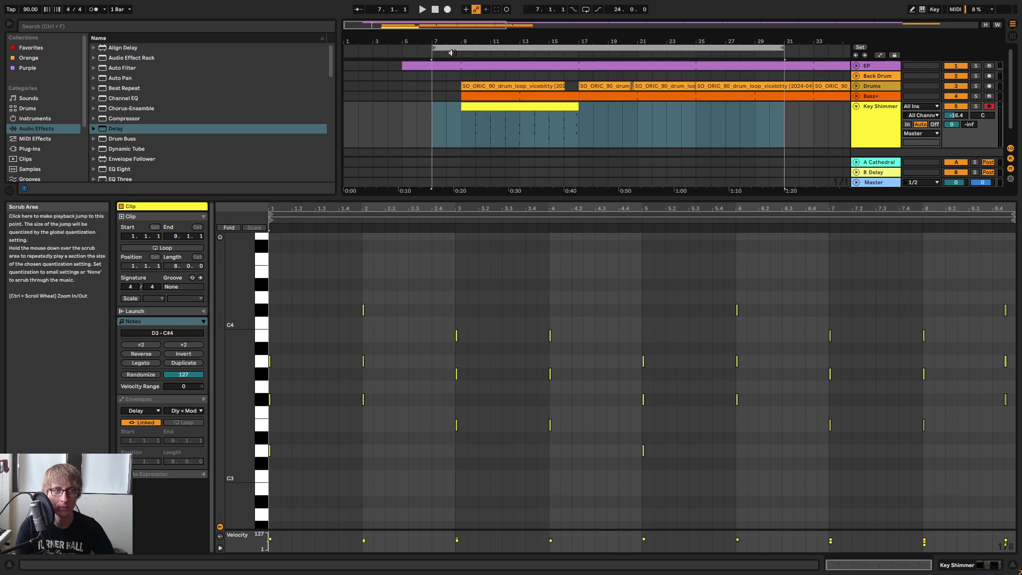
Move the Key Shimmer clip to start at bar 17 and lower its track volume to -18.6 dB.
click(427, 112)
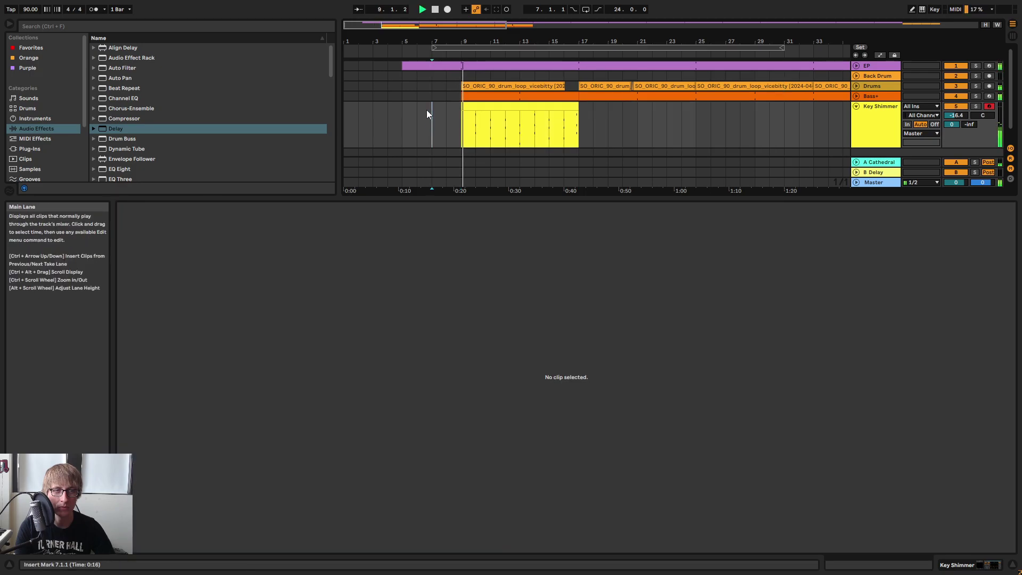
click(651, 132)
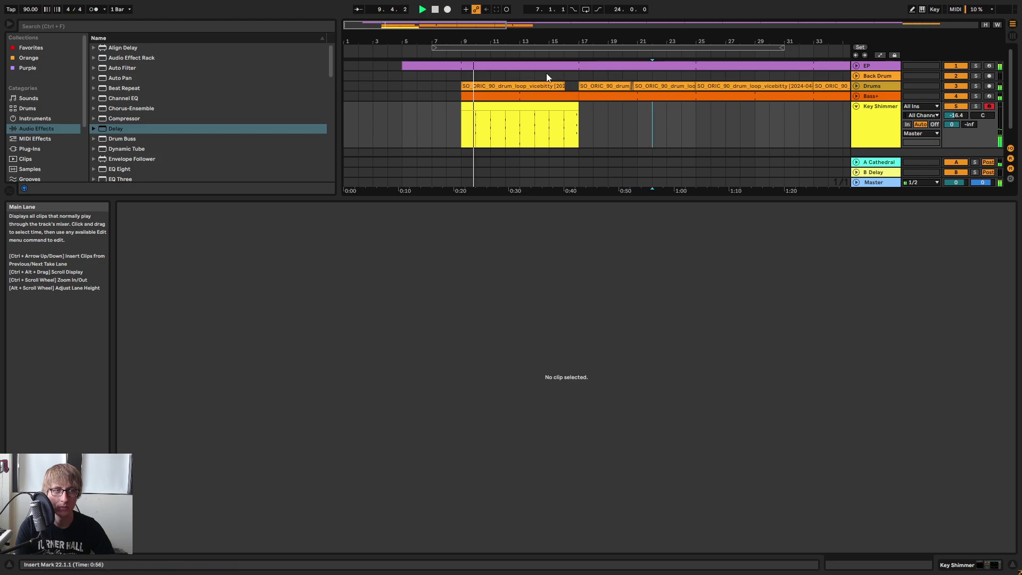
drag(503, 41, 504, 47)
click(625, 118)
click(655, 117)
drag(568, 107, 697, 114)
key(Tab)
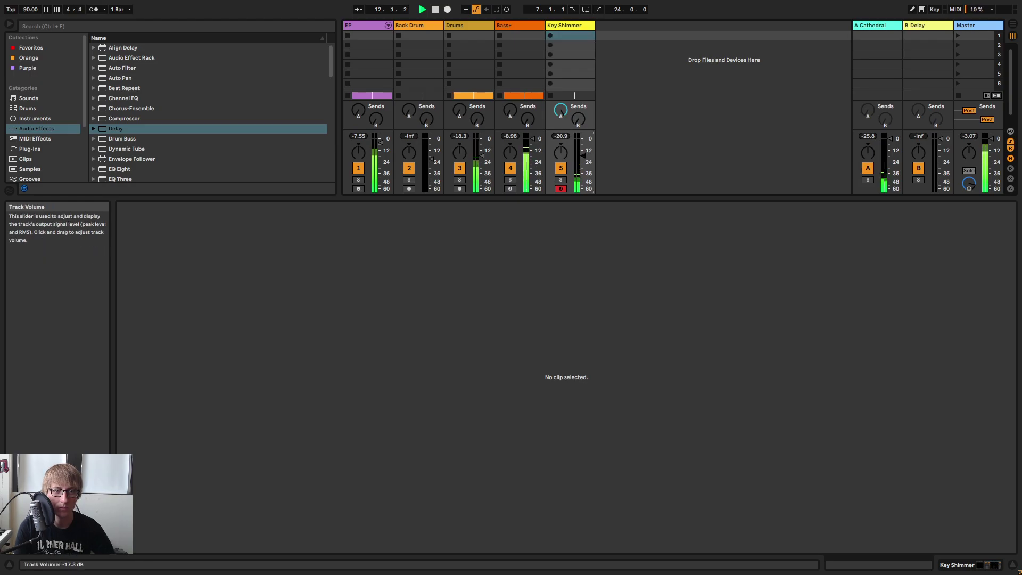
key(Tab)
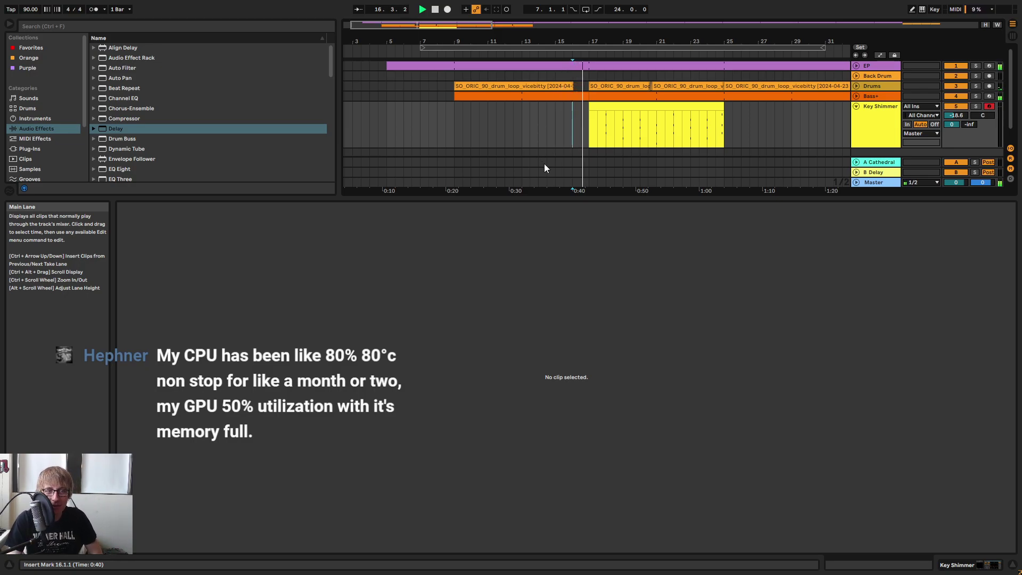
Stop playback and turn on looping for the eight-bar Key Shimmer clip.
key(space)
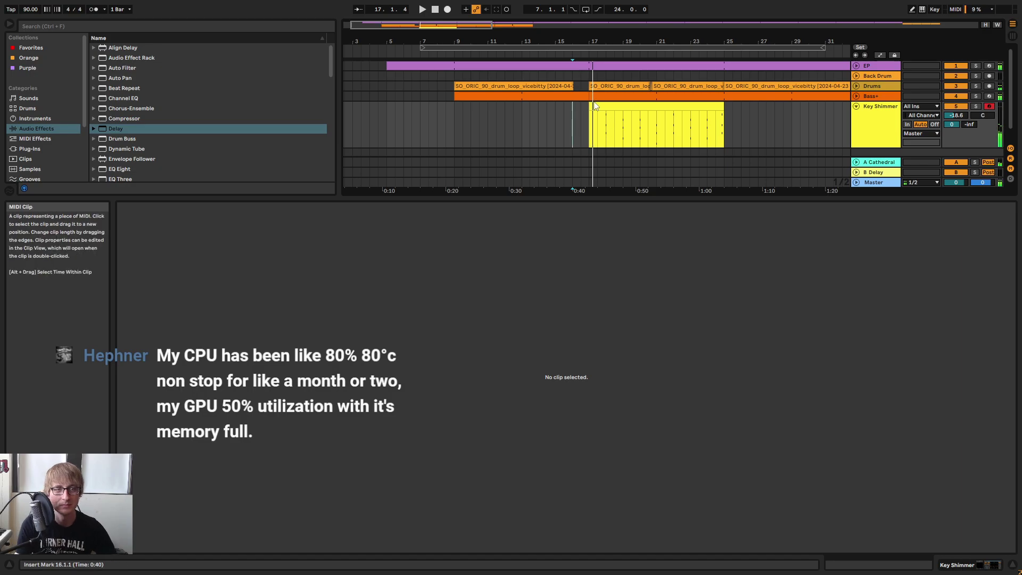
drag(588, 142, 589, 110)
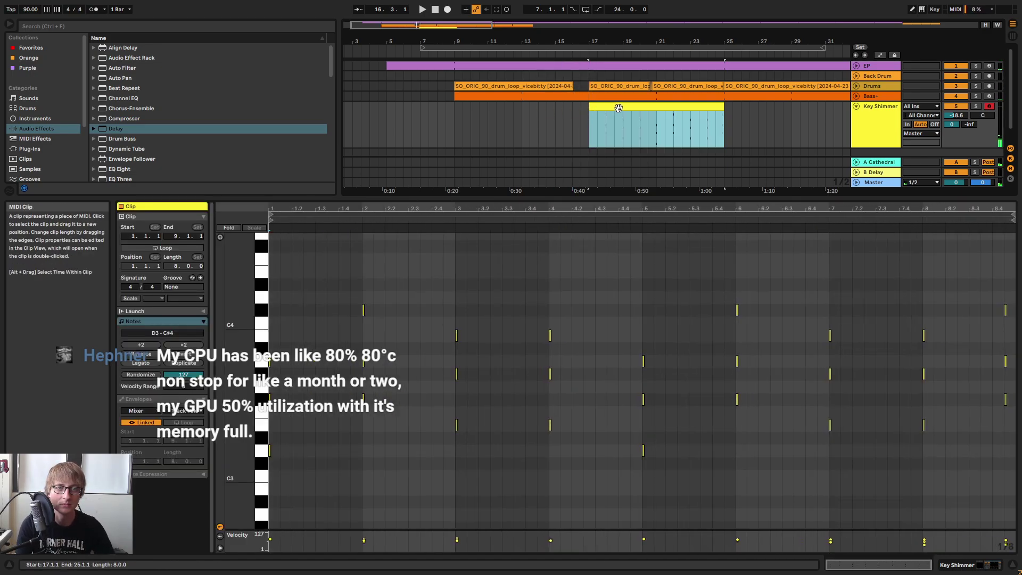
right_click(616, 107)
click(643, 203)
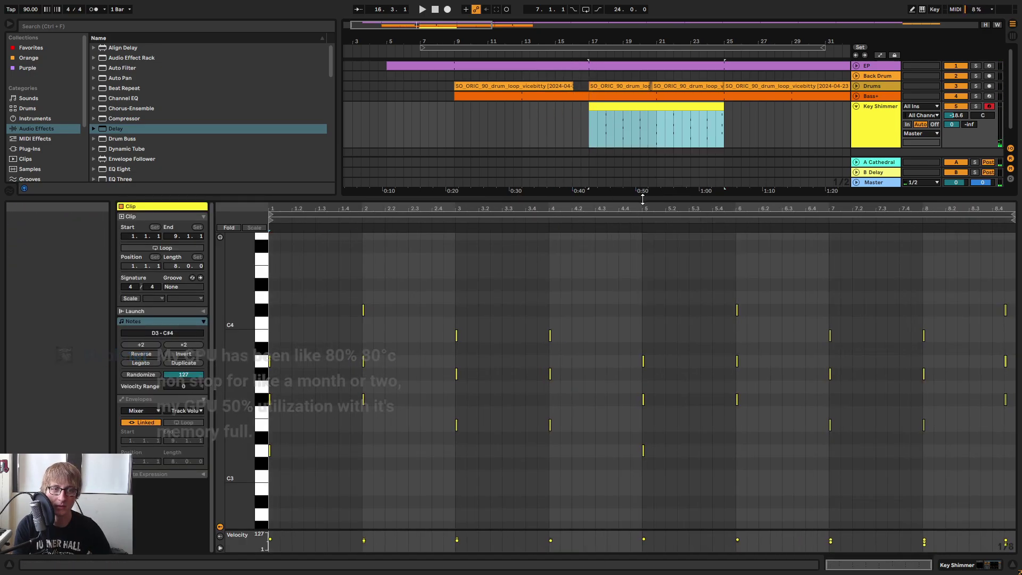
click(164, 247)
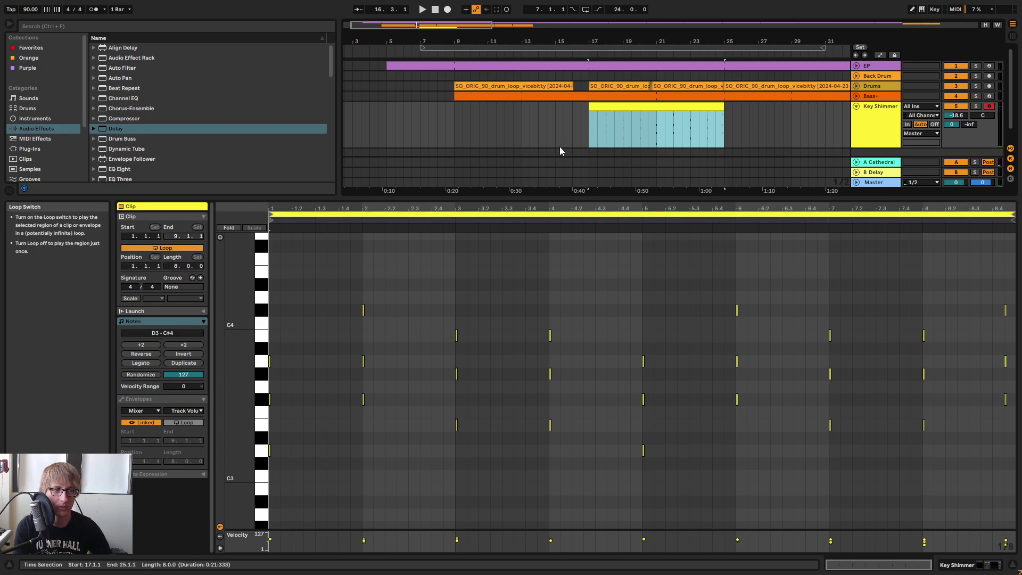
Try starting the looped Key Shimmer clip half a bar early, at 16.3, and audition the lead-in to bar 17.
mouse_move(589, 107)
mouse_down()
mouse_move(566, 107)
mouse_move(581, 107)
mouse_up()
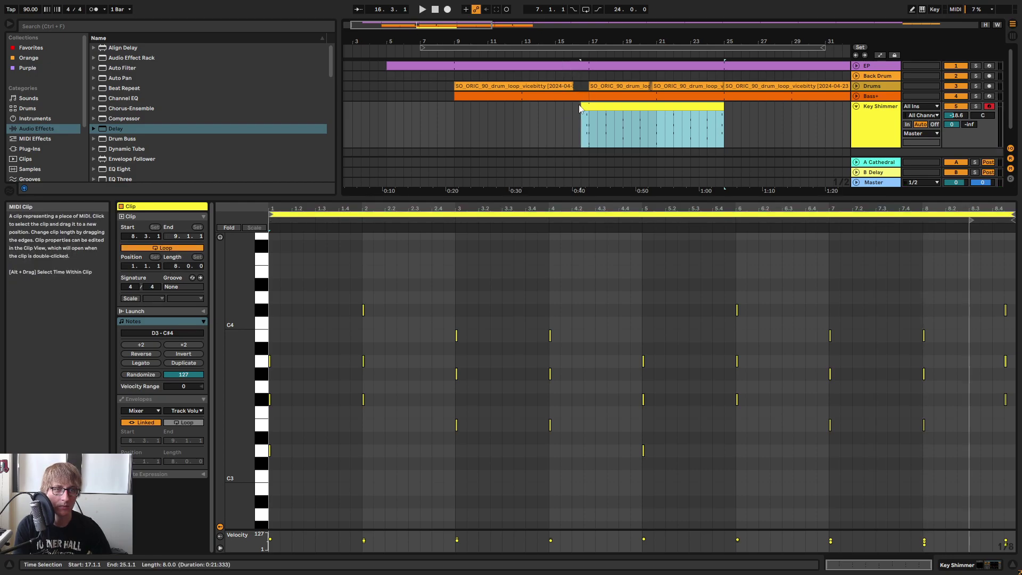
click(554, 55)
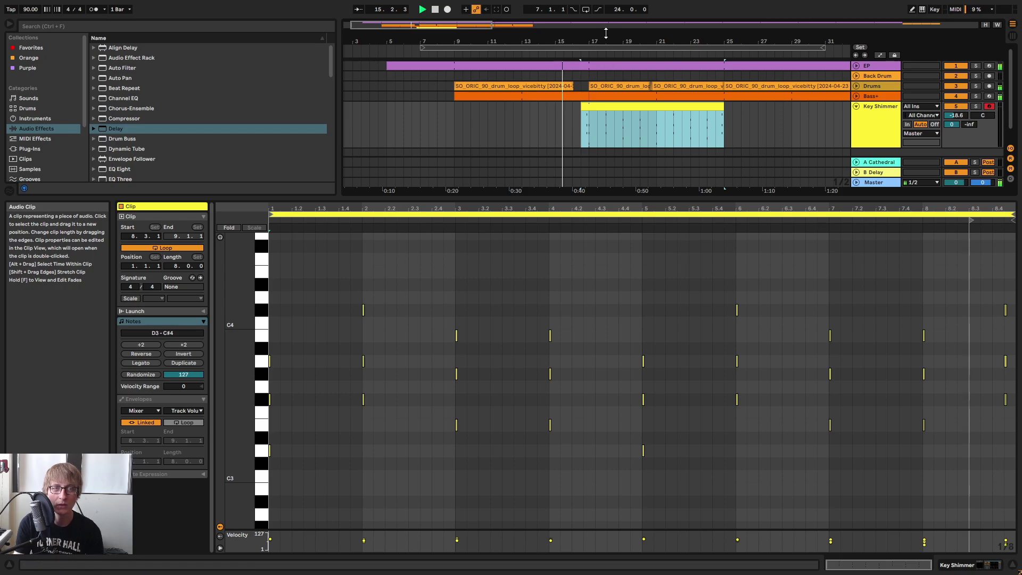
drag(594, 32, 595, 35)
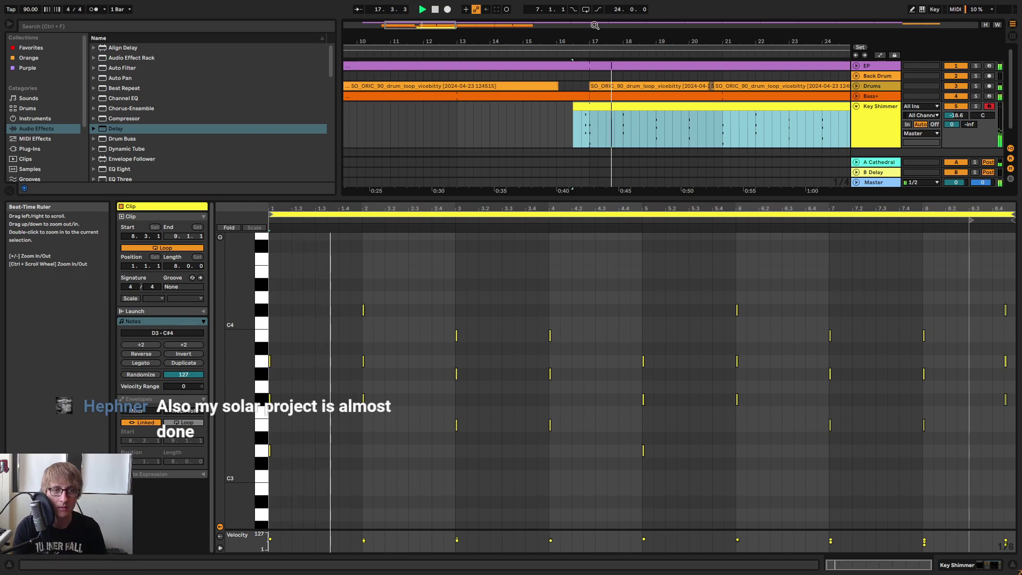
drag(595, 29, 598, 19)
key(space)
drag(560, 109, 573, 109)
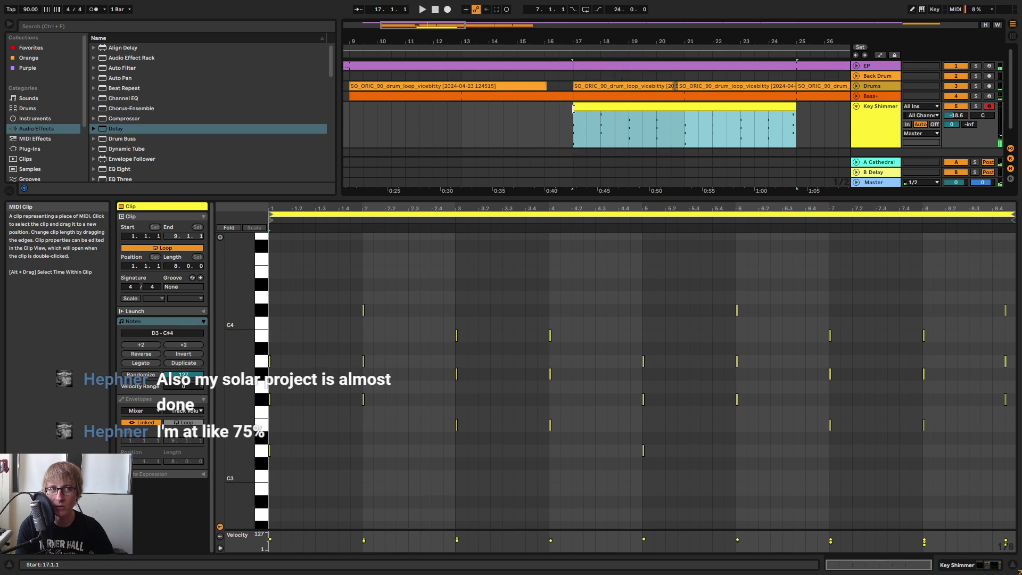
Play the arrangement from bar 16 through the full Key Shimmer clip to check it against the other tracks.
click(544, 60)
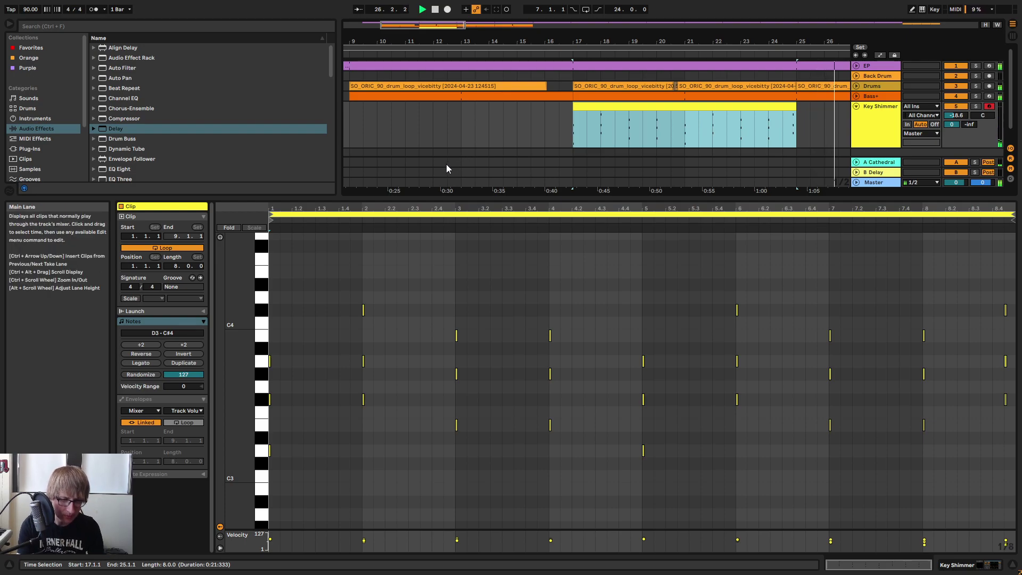
click(811, 116)
click(778, 112)
click(770, 107)
key(space)
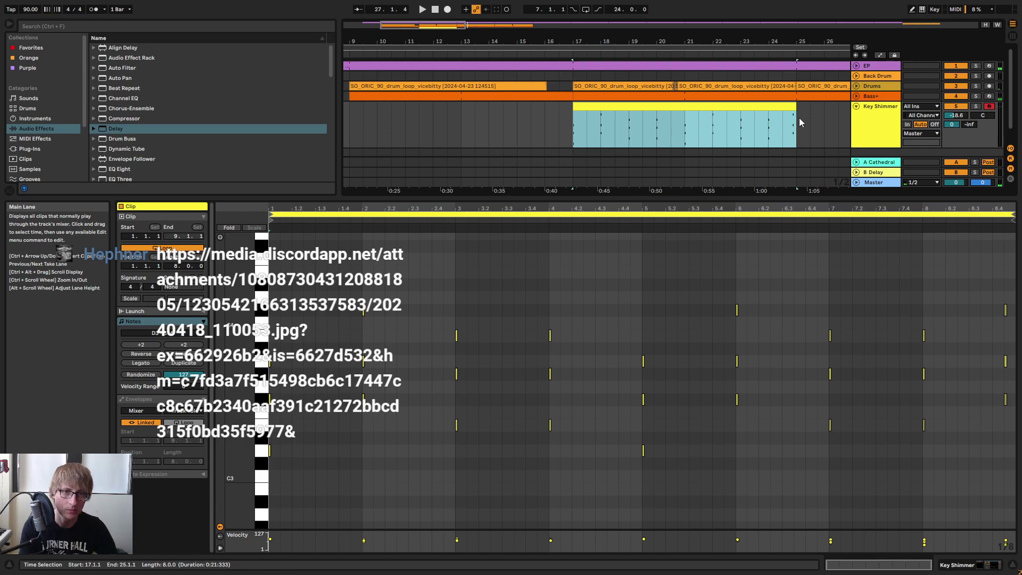
Duplicate the Key Shimmer clip to bar 25 and extend the copy's start back half a bar to 24.3.
key(ctrl+d)
click(786, 109)
double_click(786, 108)
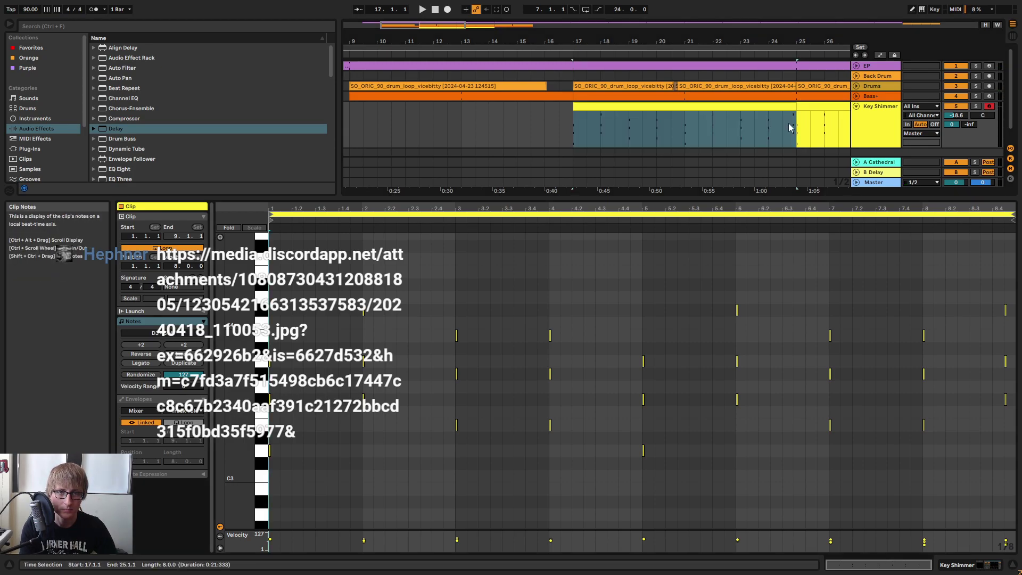
click(992, 398)
mouse_move(817, 41)
mouse_down()
mouse_move(815, 52)
mouse_move(613, 41)
mouse_up()
click(593, 118)
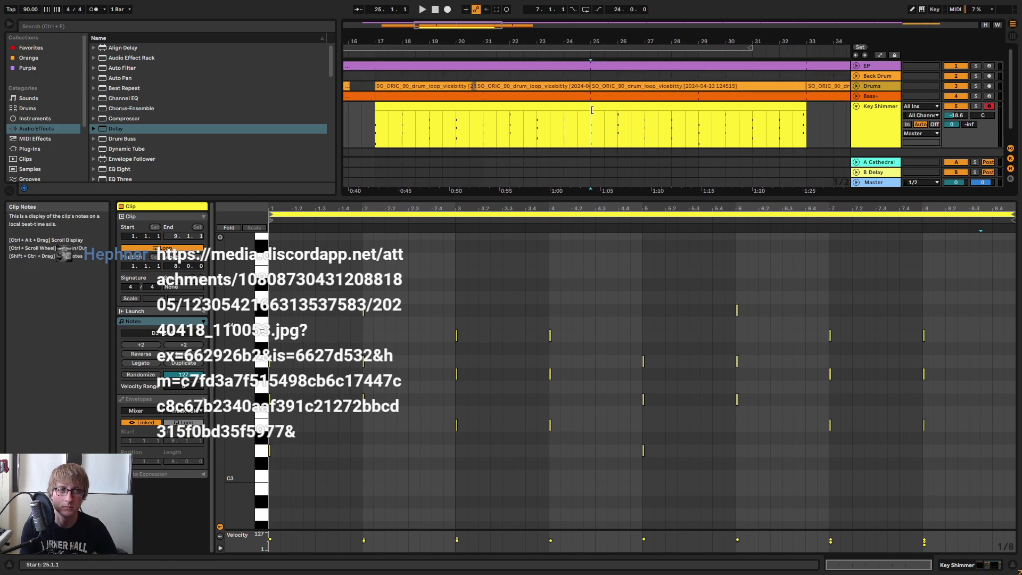
drag(591, 109, 577, 110)
Play the second Key Shimmer clip's opening and turn on note preview in its MIDI editor.
key(space)
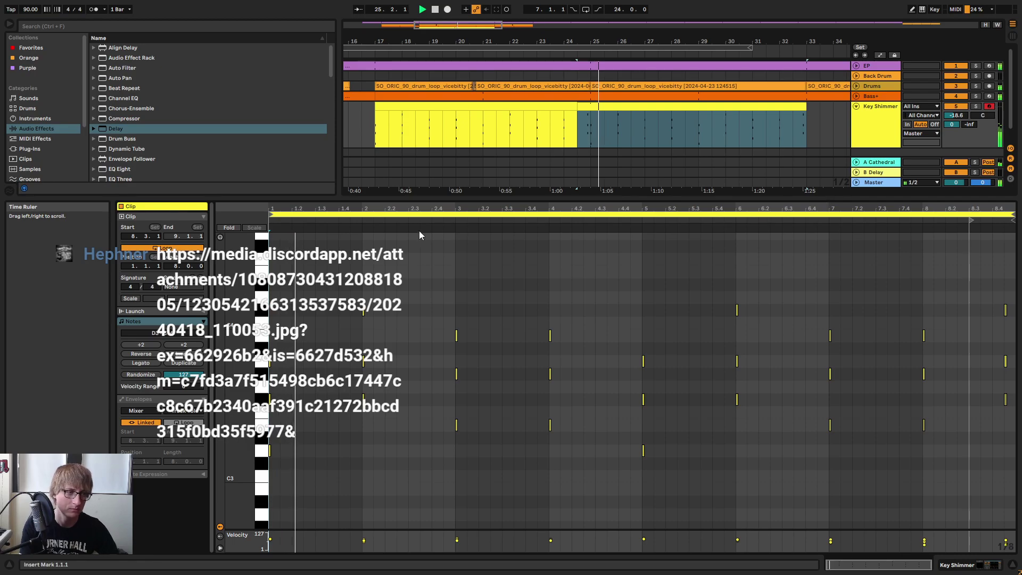
drag(360, 208, 396, 222)
key(space)
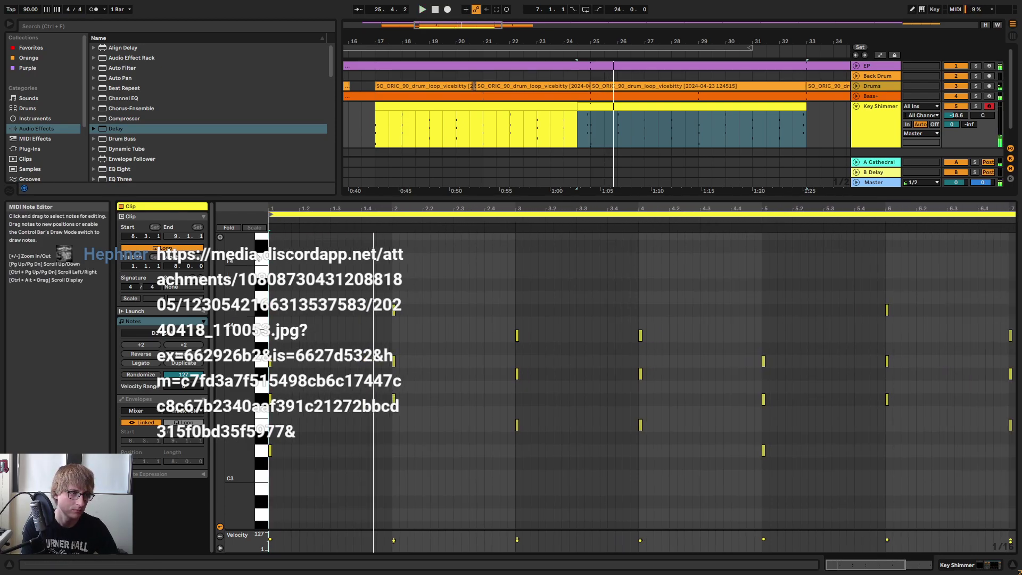
click(220, 237)
Copy the second clip's opening D3–A3 chord to 1.4.3, just before the bar 2 chord, and audition it.
drag(315, 337, 269, 500)
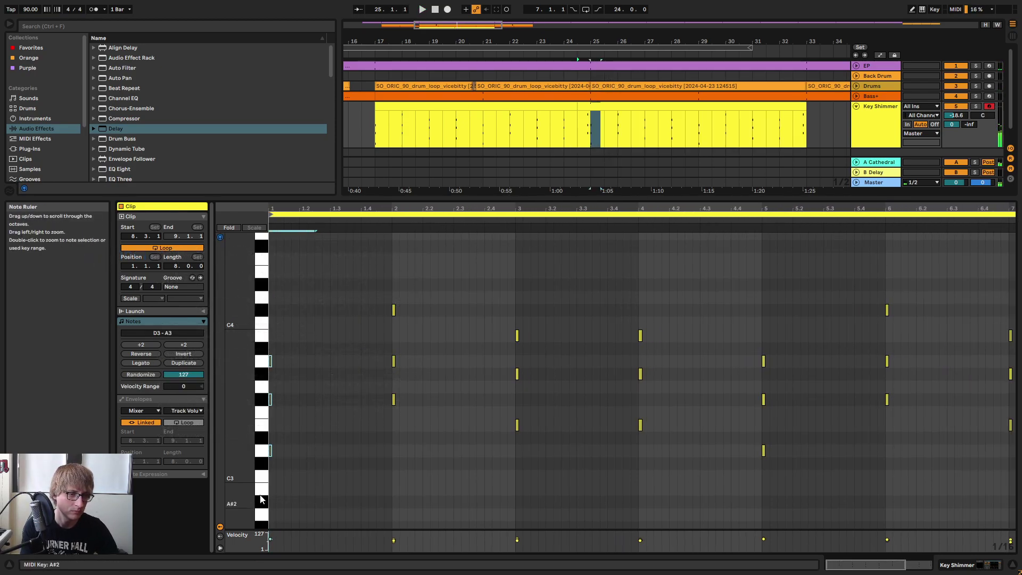
drag(387, 222, 386, 212)
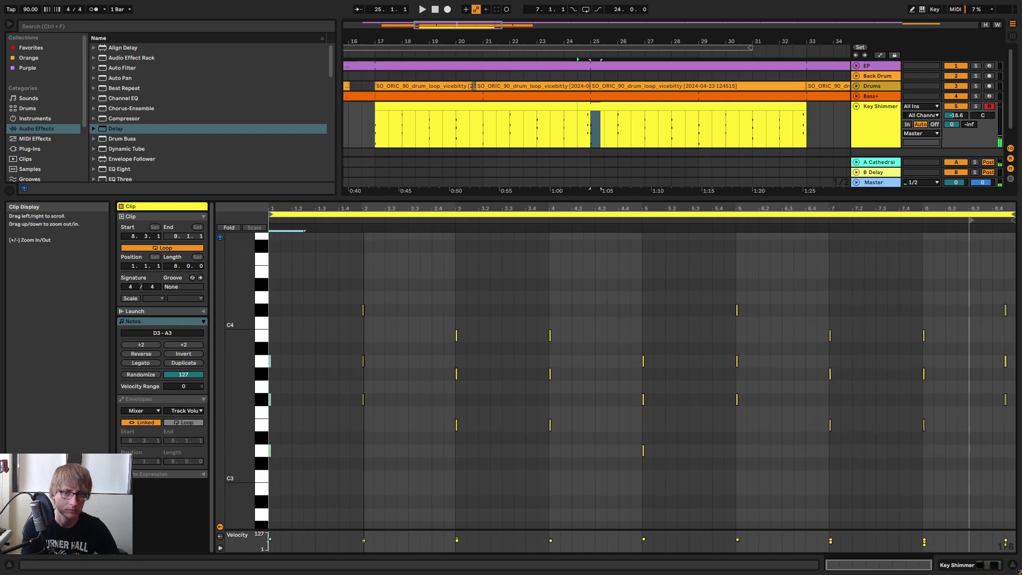
click(351, 329)
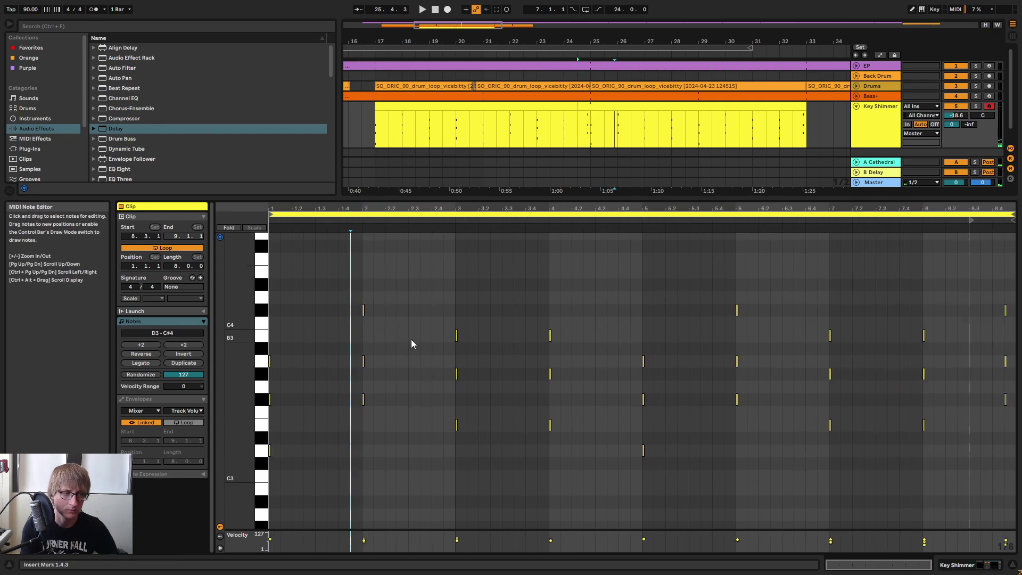
drag(306, 342, 265, 535)
click(350, 384)
key(ctrl+v)
key(space)
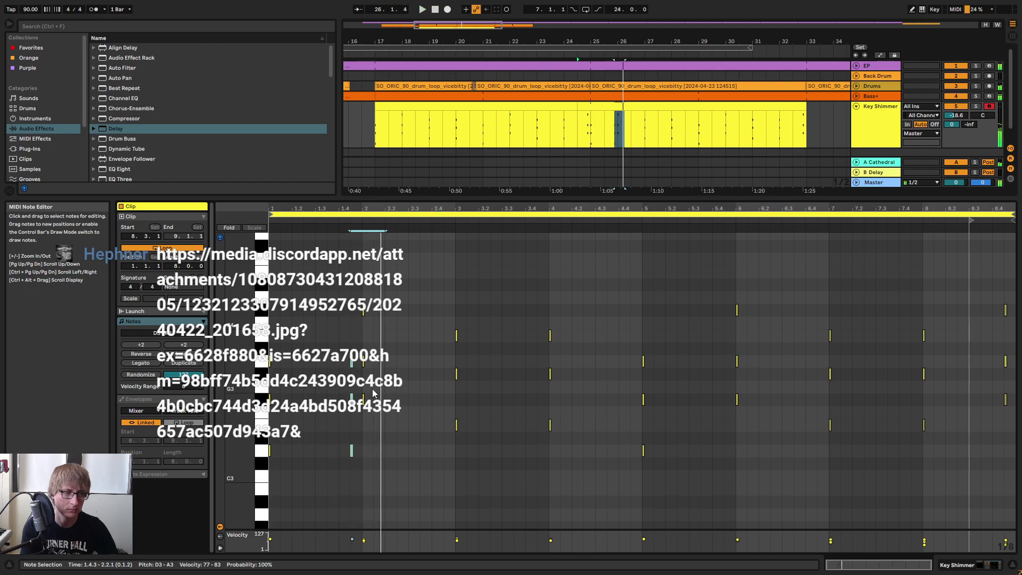
key(space)
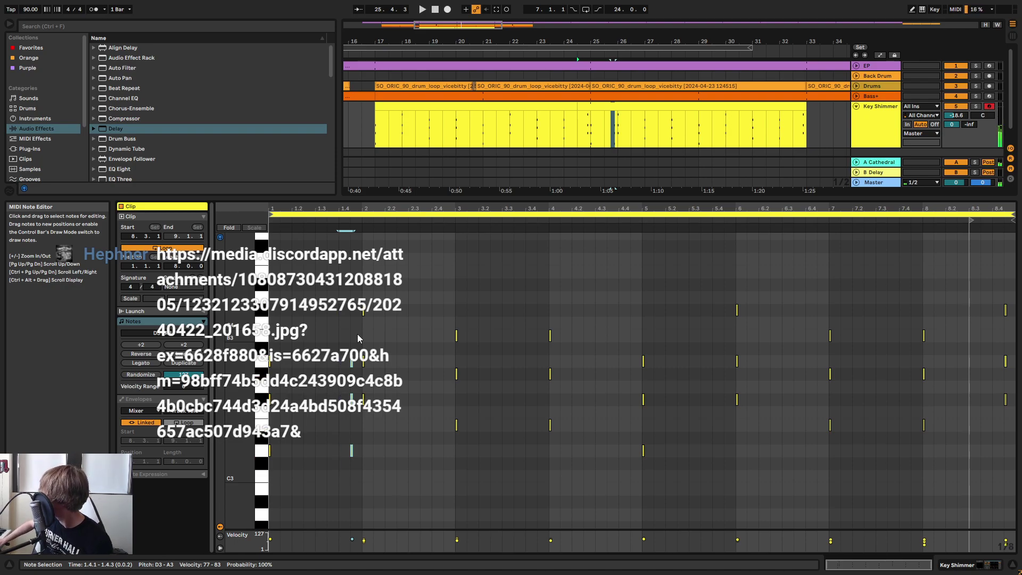
Lower the copied chord at 1.4.3 to C#3, E3 and G#3.
key(Down)
drag(339, 401, 363, 418)
key(Down)
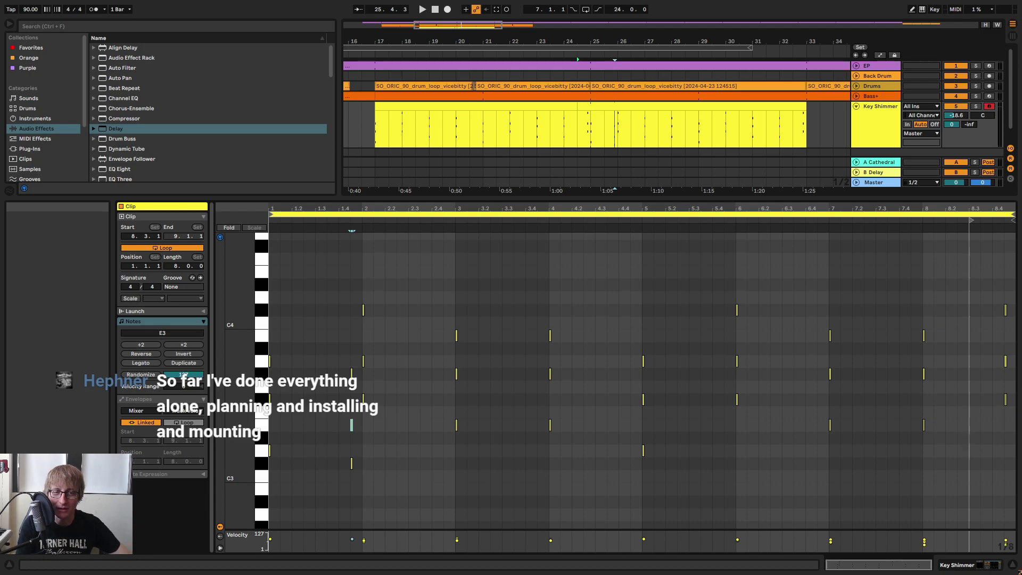
Play from 24.3 to check how the added chord at 1.4.3 leads into the following chords.
key(space)
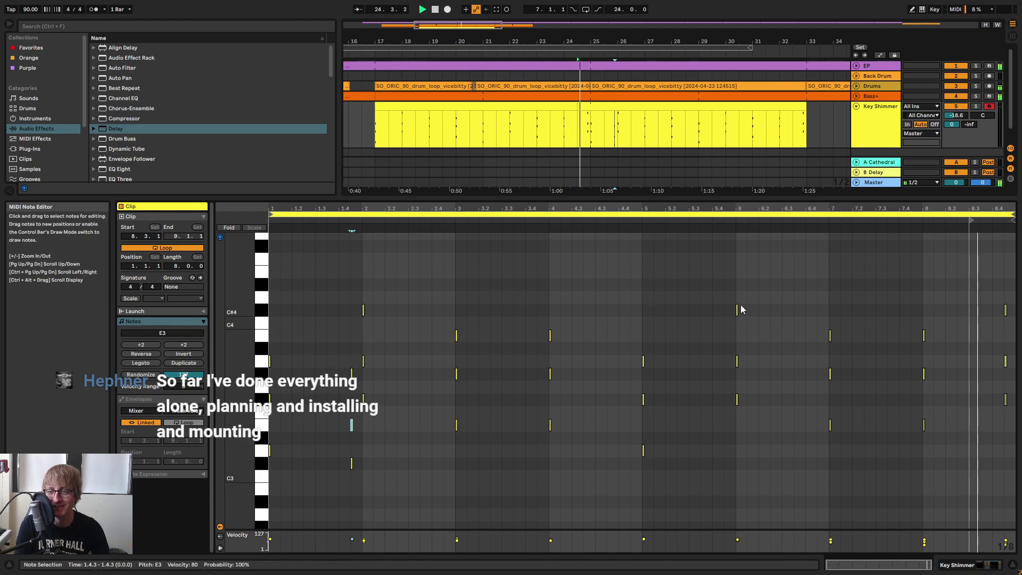
click(657, 107)
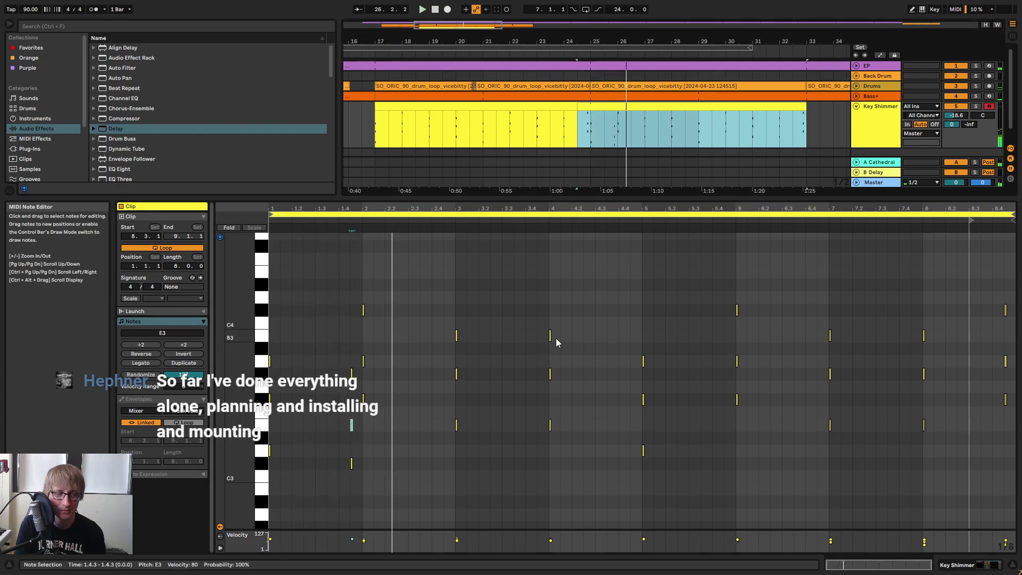
key(space)
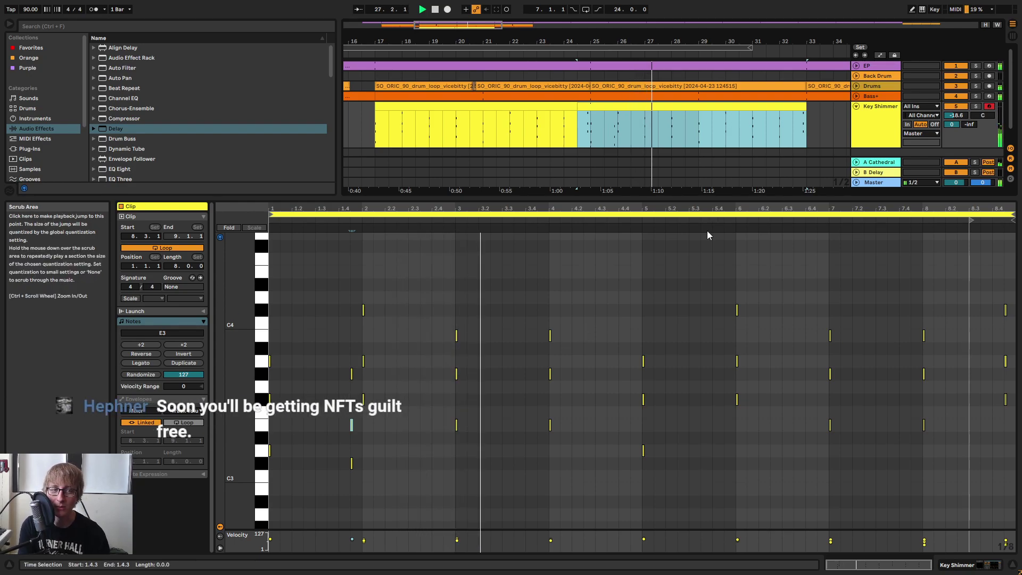
click(487, 208)
key(space)
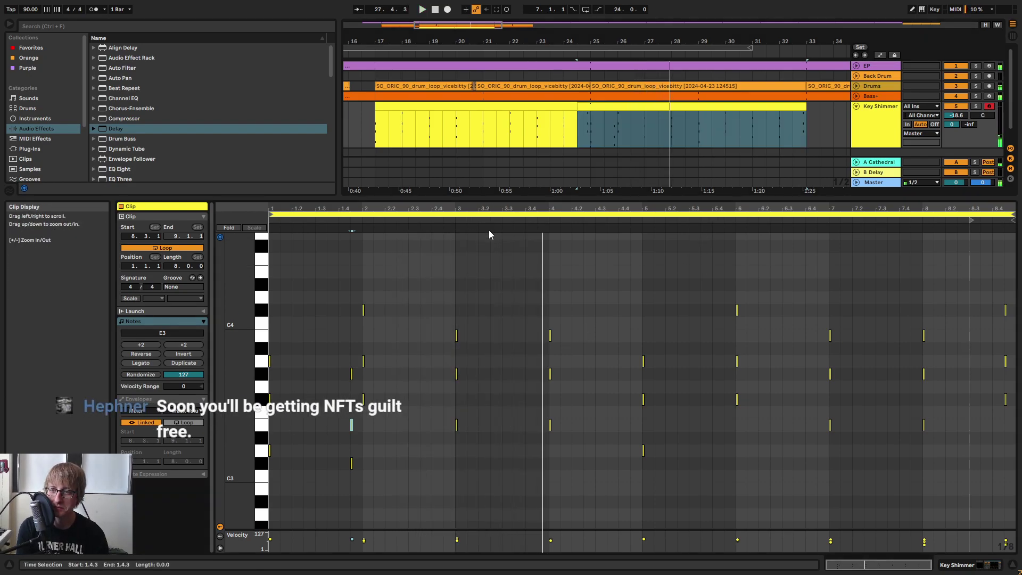
key(space)
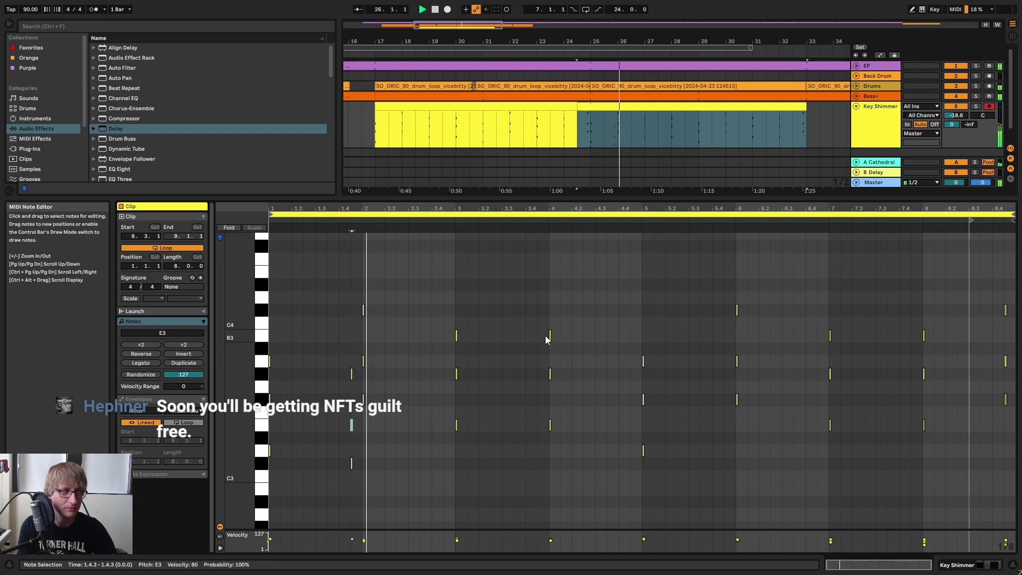
key(space)
Copy the bar 2 chord, F#3 to C#4, to 2.4.3 just before the bar 3 chord.
drag(380, 290, 381, 437)
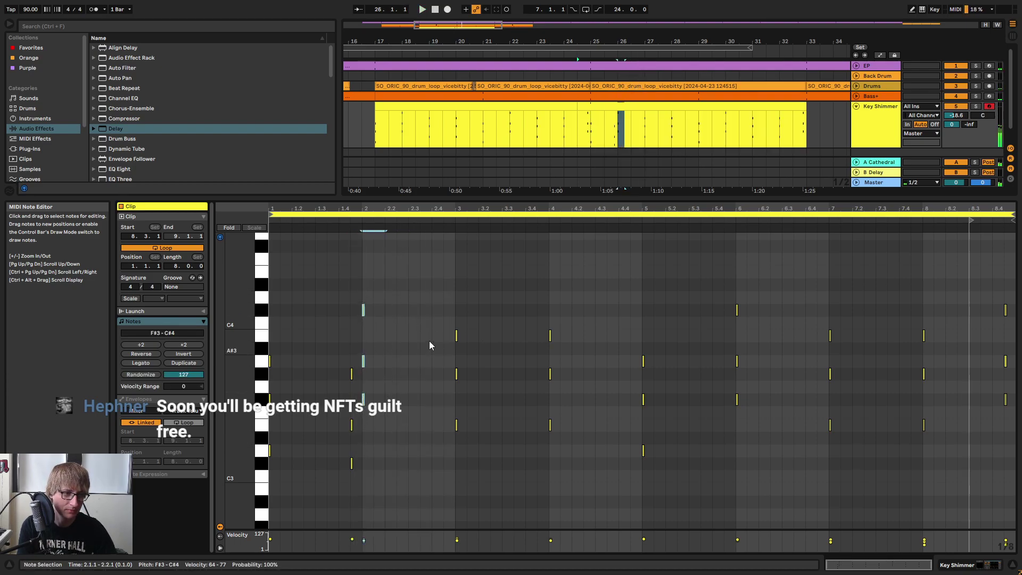
click(443, 335)
key(ctrl+v)
Raise the copied chord at 2.4.3 to A3, C#4 and E4.
drag(434, 323, 459, 296)
key(Up)
key(Up)
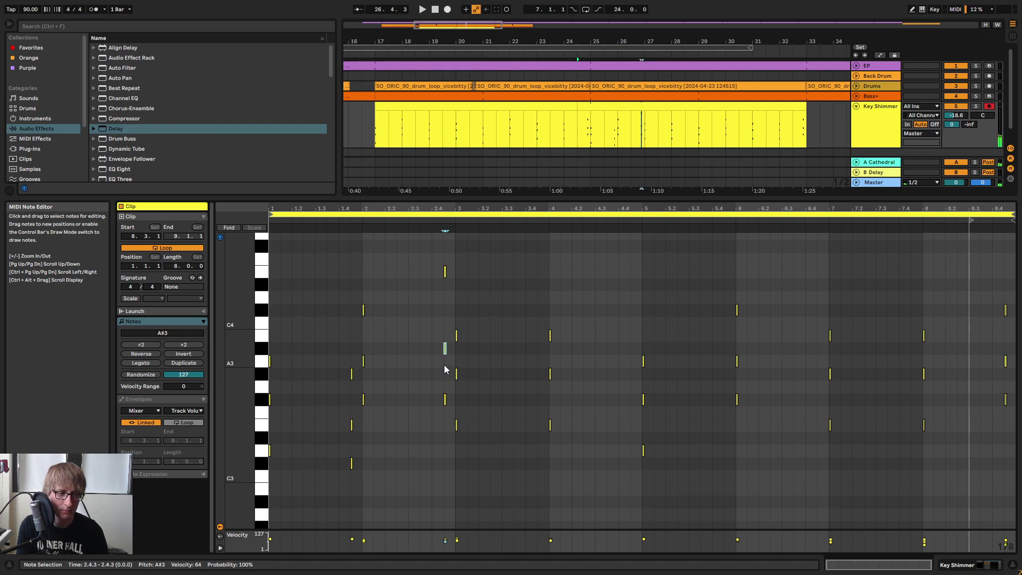
key(Up)
key(Up)
drag(444, 357, 445, 406)
key(Up)
key(Up)
key(Up)
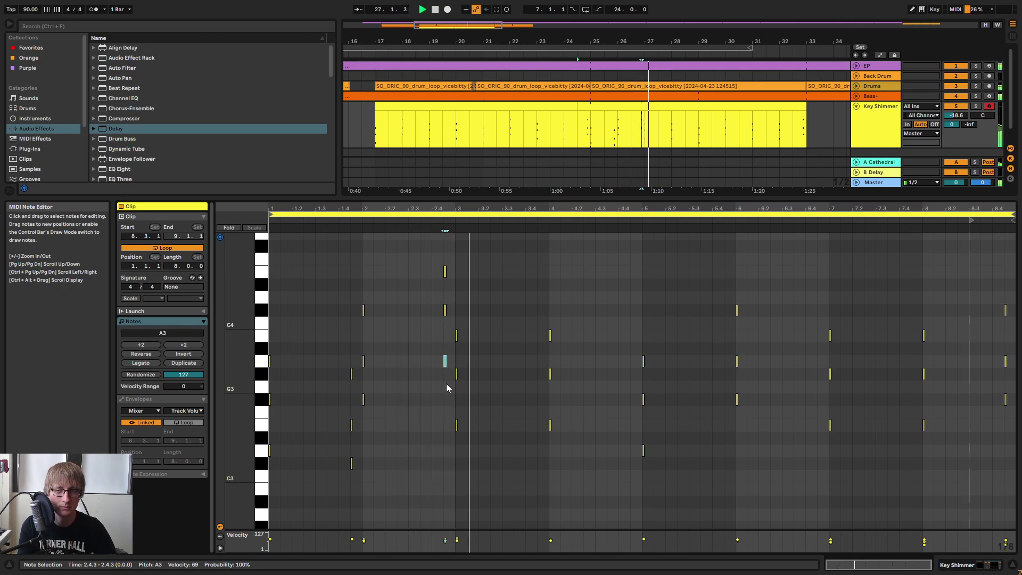
Paste the F#3–C#4 chord at 3.4.3, just before the bar 4 chord, and play the passage.
drag(544, 208, 546, 229)
key(space)
drag(419, 379, 419, 261)
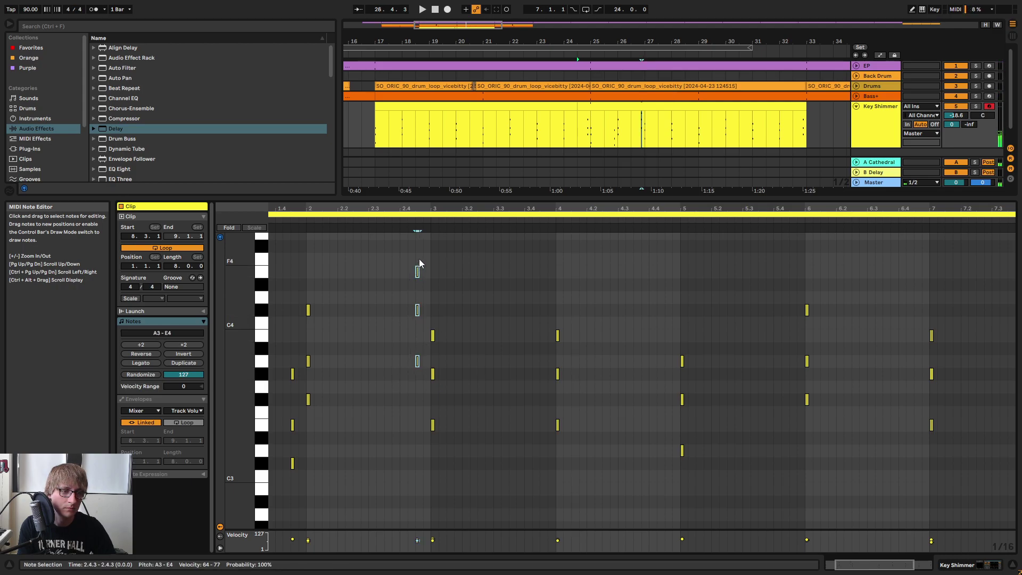
click(540, 272)
key(ctrl+v)
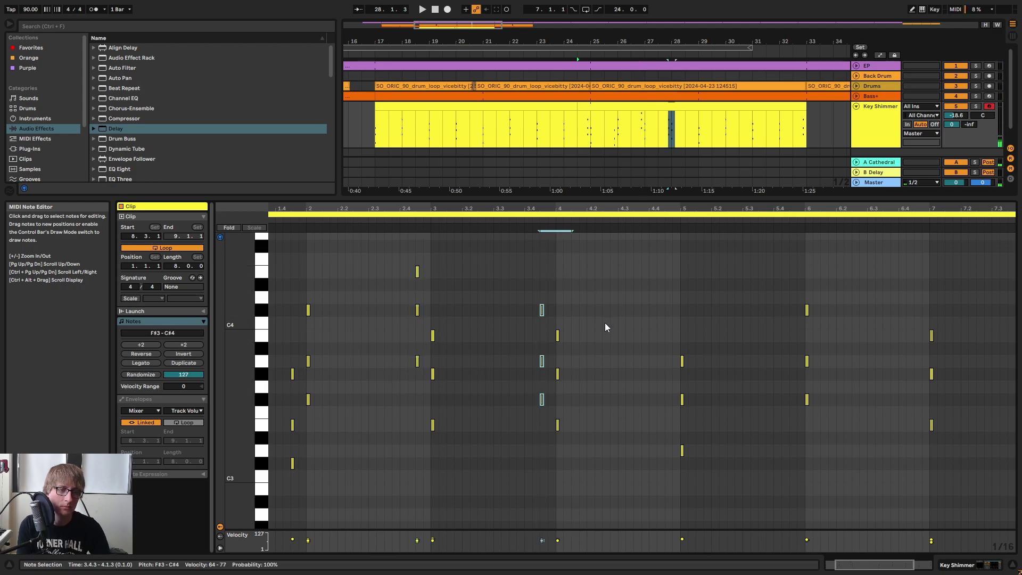
click(406, 212)
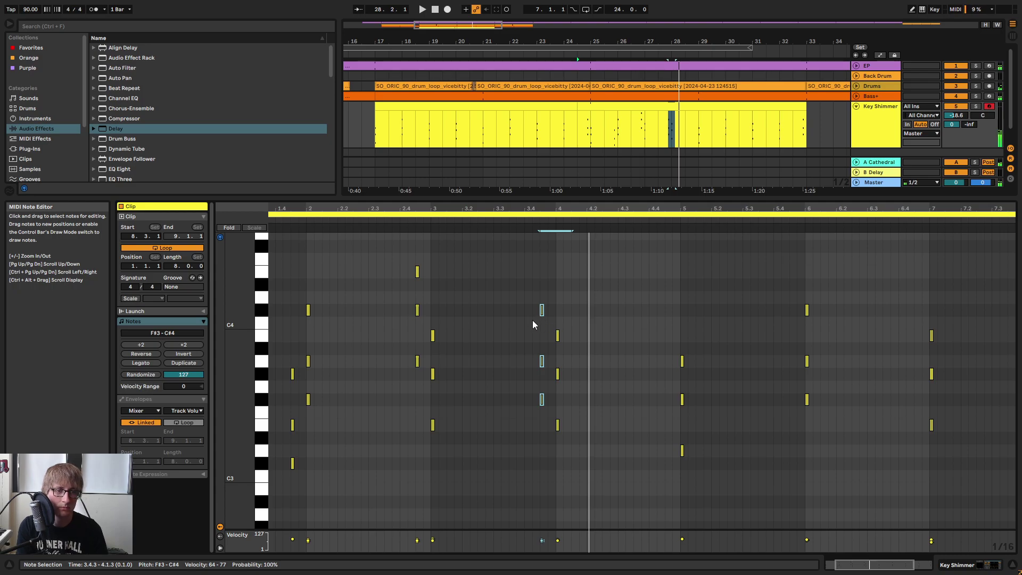
Reshape the pasted chord at 3.4.3 into G#3, C#4 and E4, and play it with the following chords.
key(space)
key(Up)
key(Up)
key(Up)
key(Up)
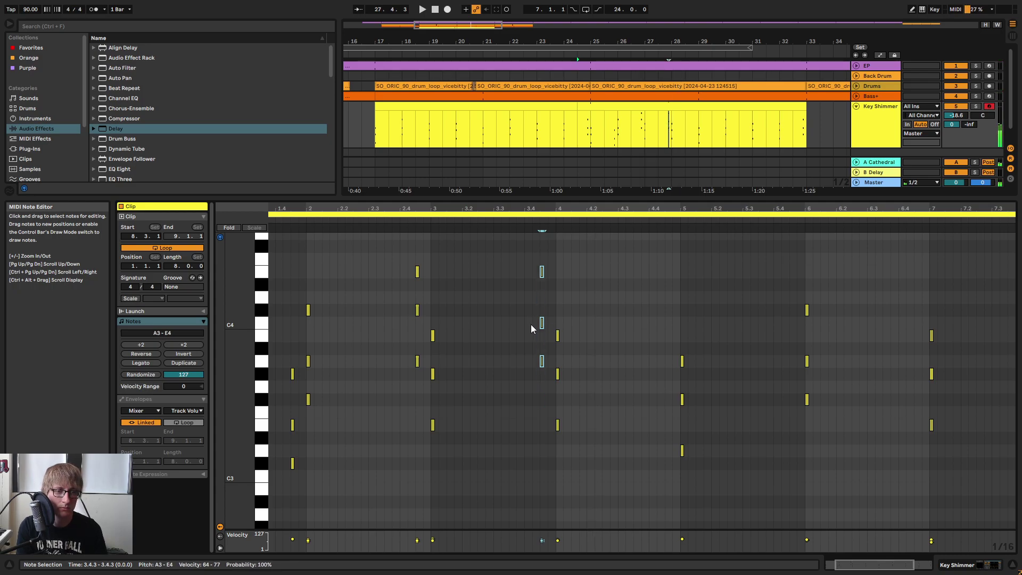
drag(532, 284, 552, 252)
key(Down)
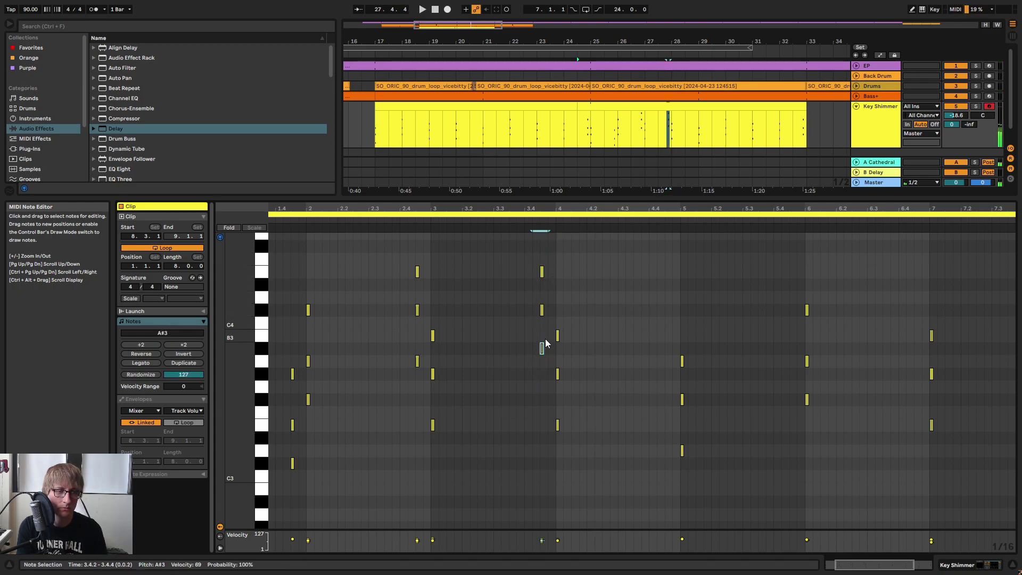
key(space)
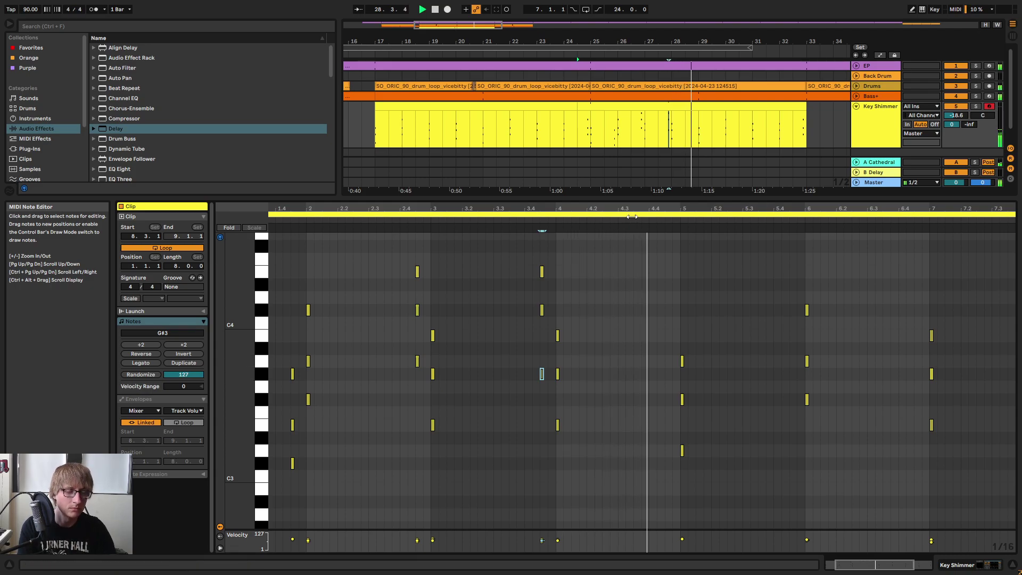
drag(643, 209, 642, 186)
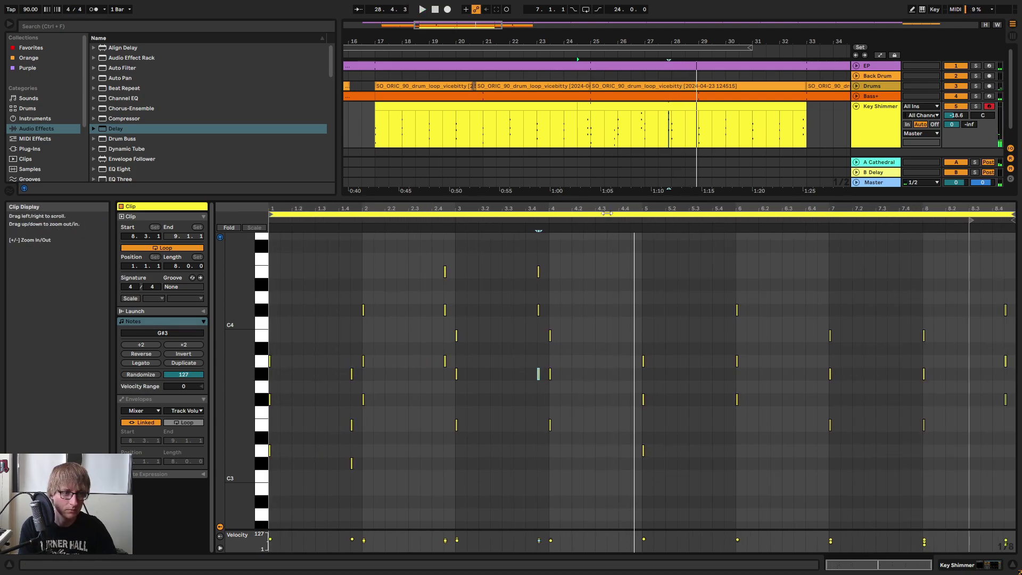
key(space)
Copy the F#3–C#4 chord from the end of bar 8 to 4.4.3, just before the bar 5 chord.
drag(384, 407, 361, 307)
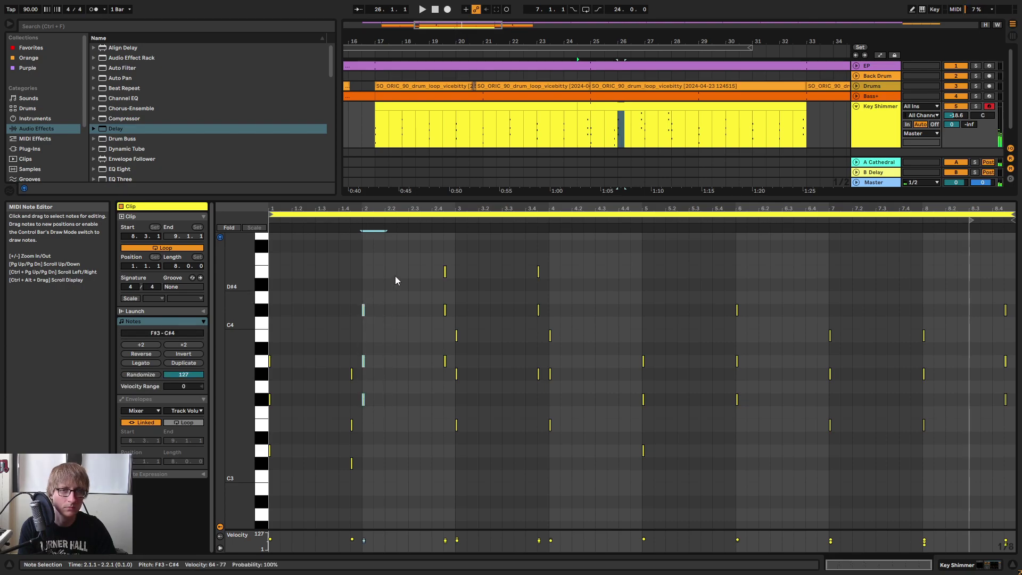
drag(992, 413, 1010, 332)
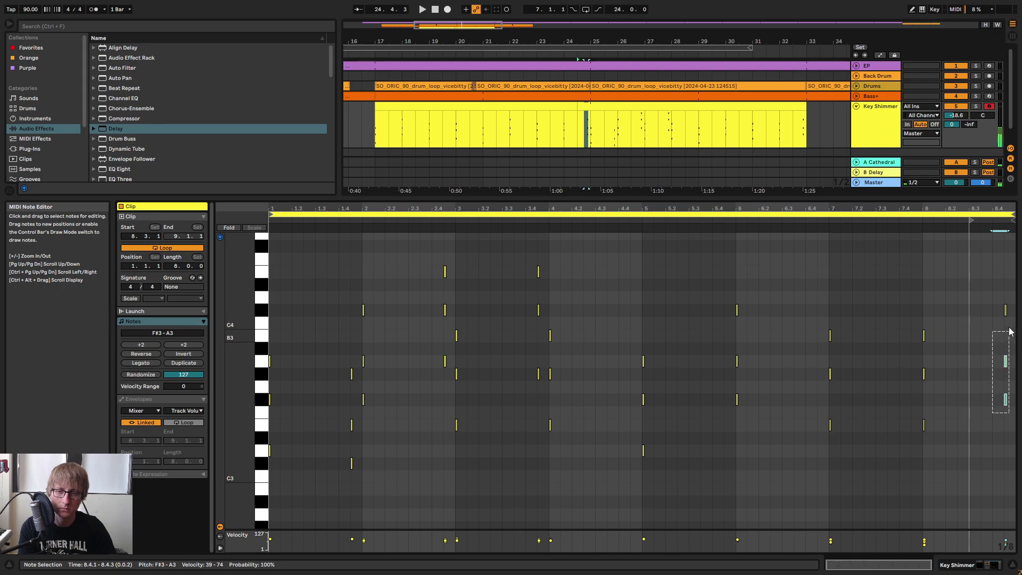
click(621, 310)
key(ctrl+v)
Play from 24.3 to check how the passing chords lead through bars 25 to 29.
key(space)
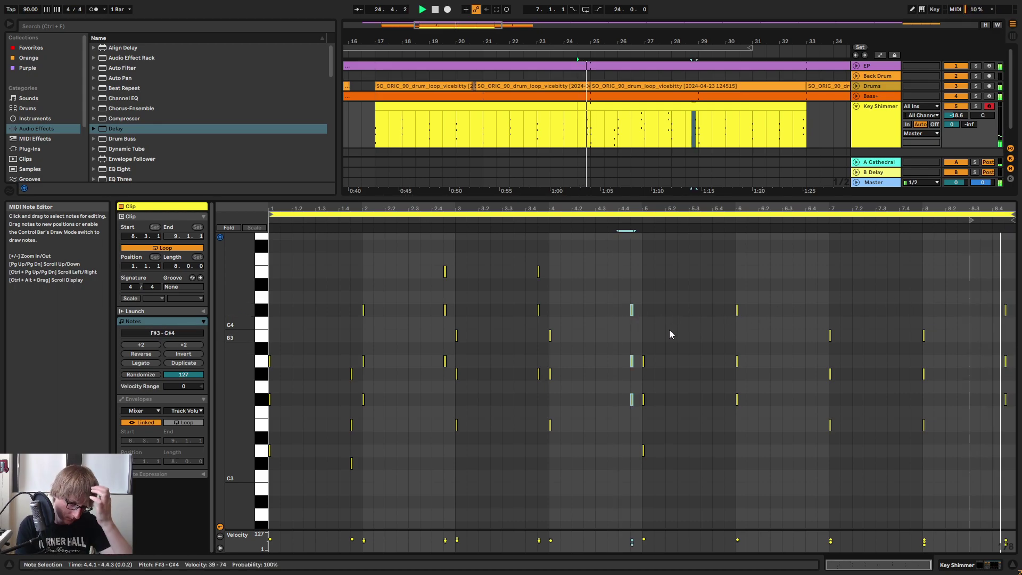
click(699, 128)
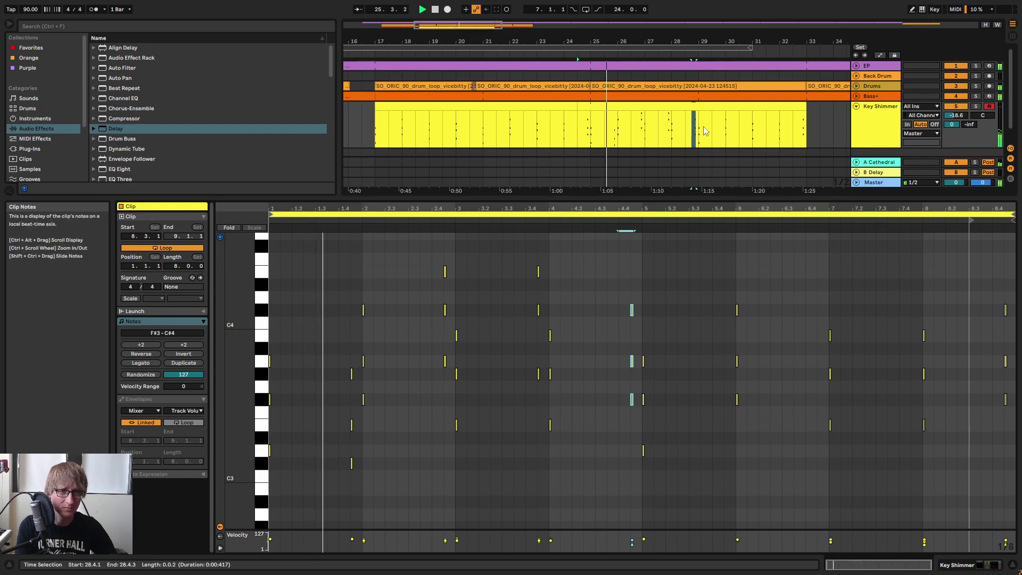
drag(699, 128, 591, 127)
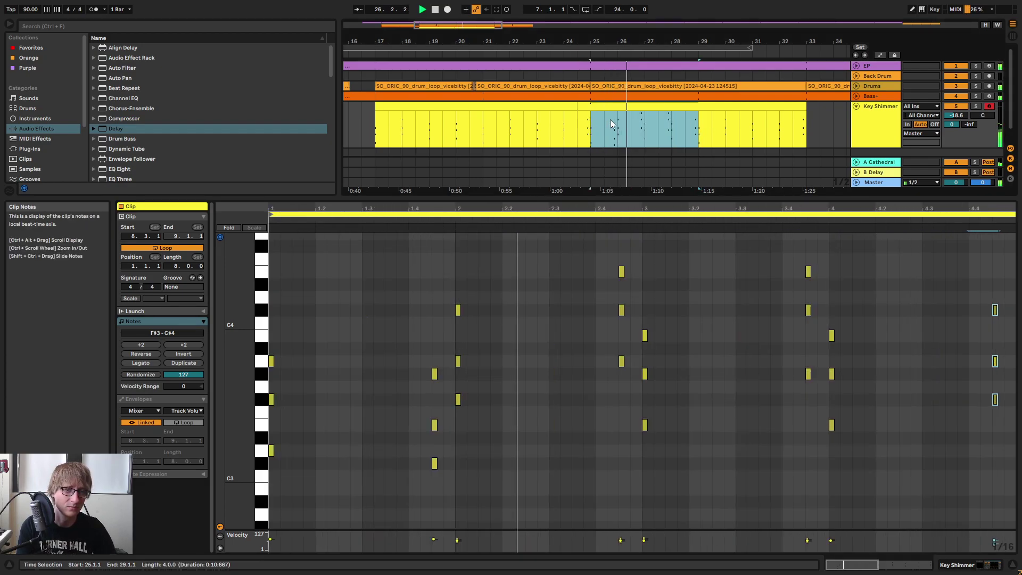
click(744, 133)
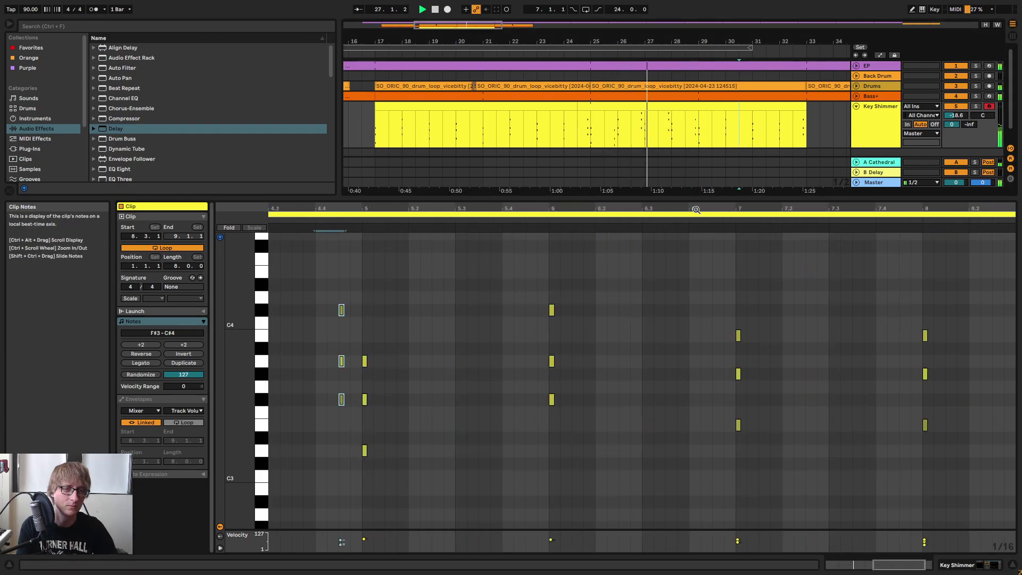
drag(696, 209, 650, 208)
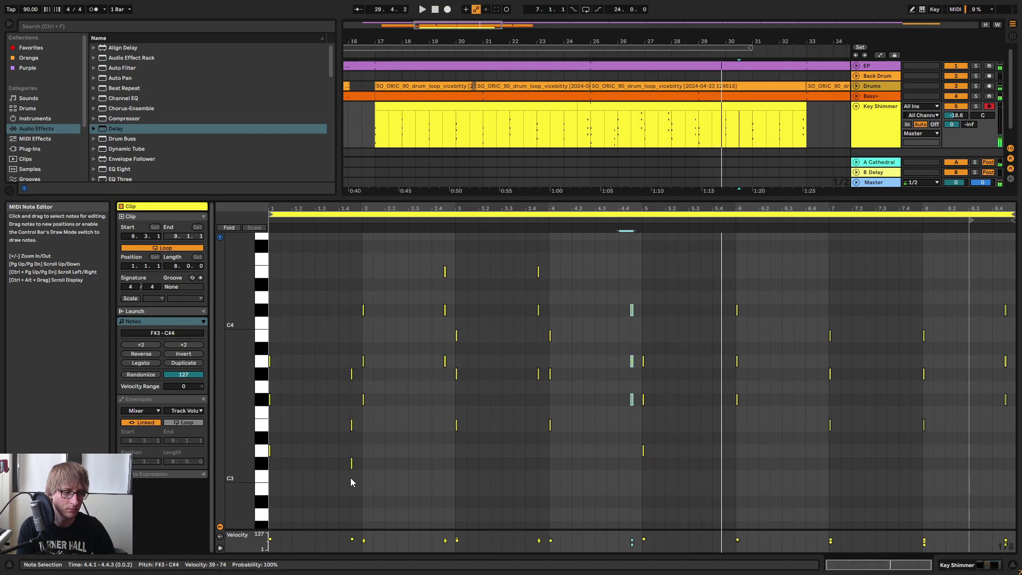
Copy the three passing chords at 1.4.3, 2.4.3 and 3.4.3 to start at 5.4.3 and play the second half.
drag(348, 477, 349, 373)
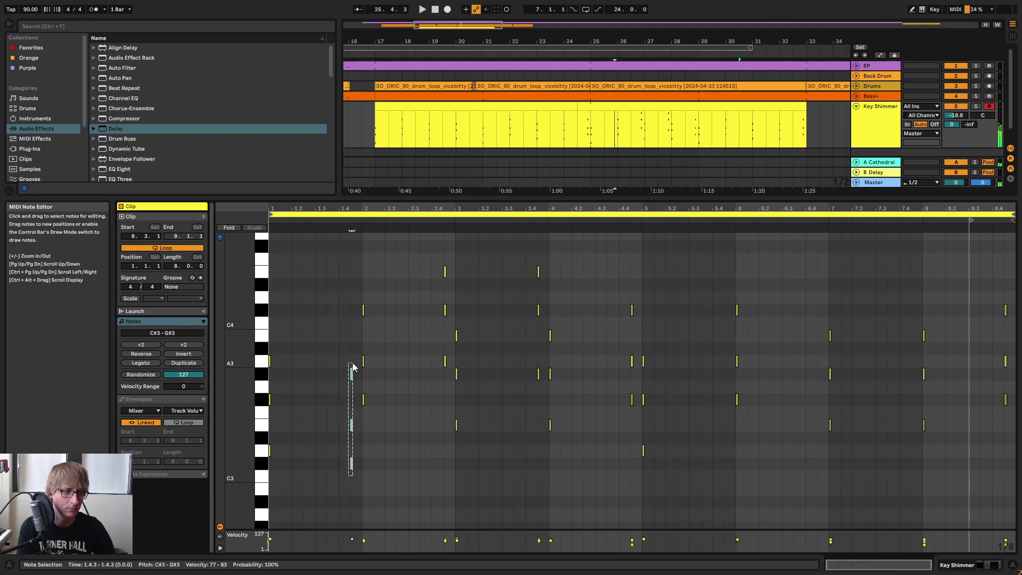
drag(437, 373, 446, 280)
drag(520, 386, 538, 257)
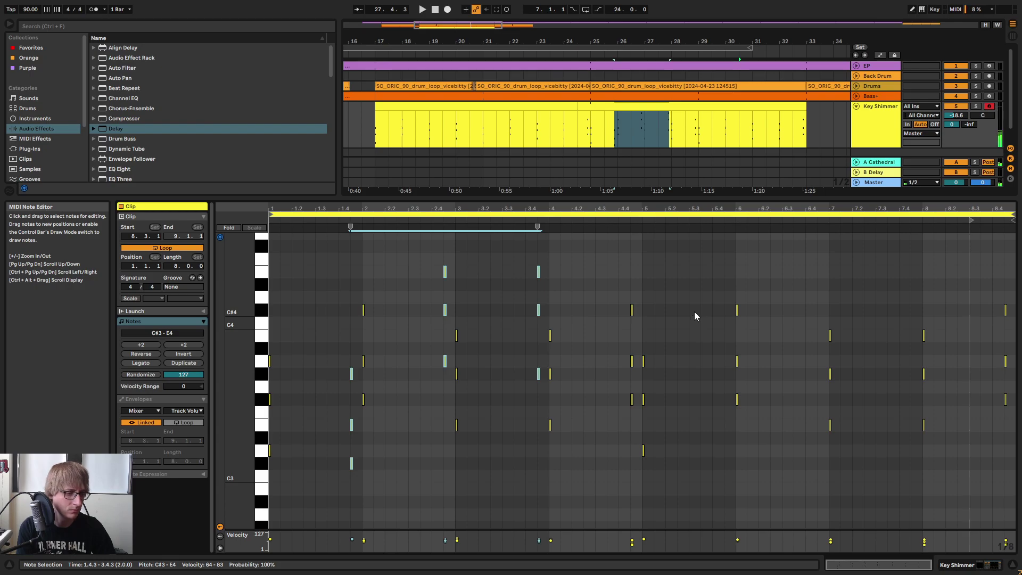
click(725, 322)
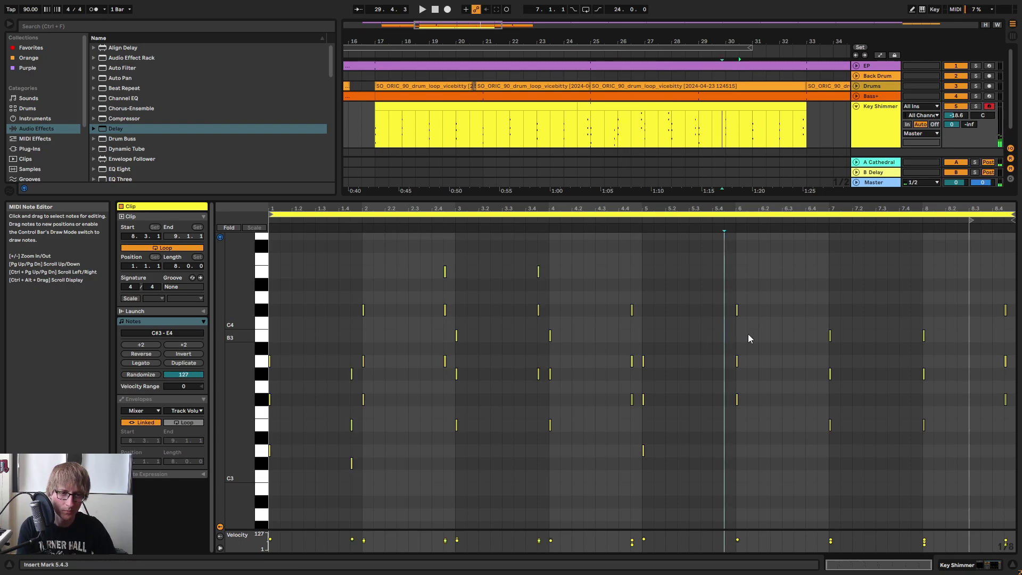
key(space)
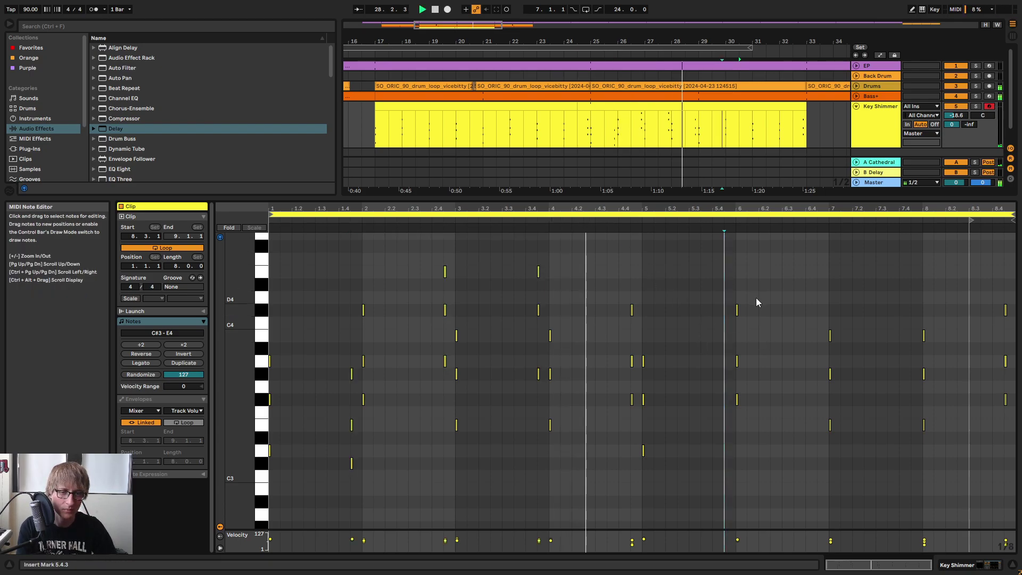
key(ctrl+v)
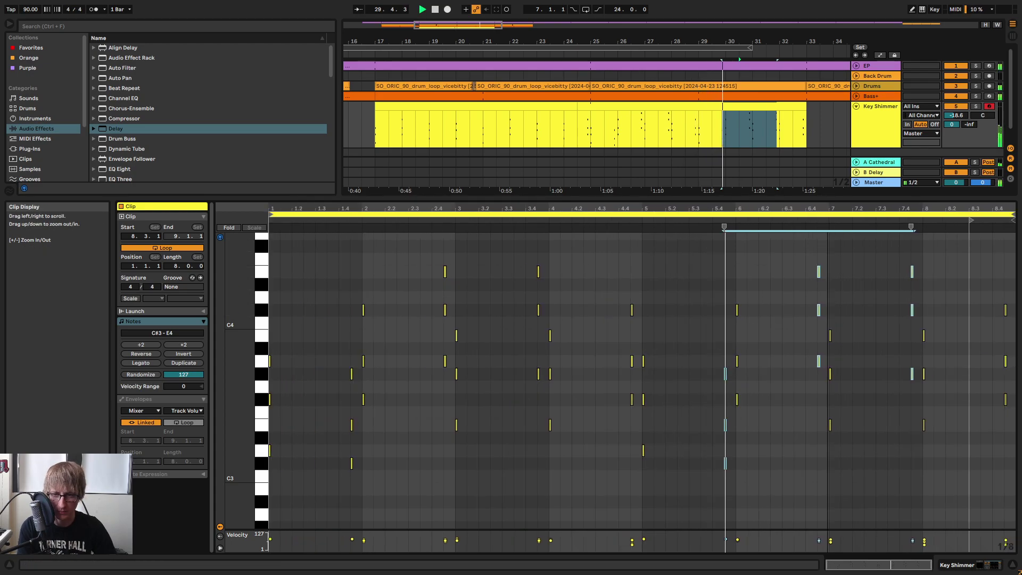
drag(839, 209, 713, 232)
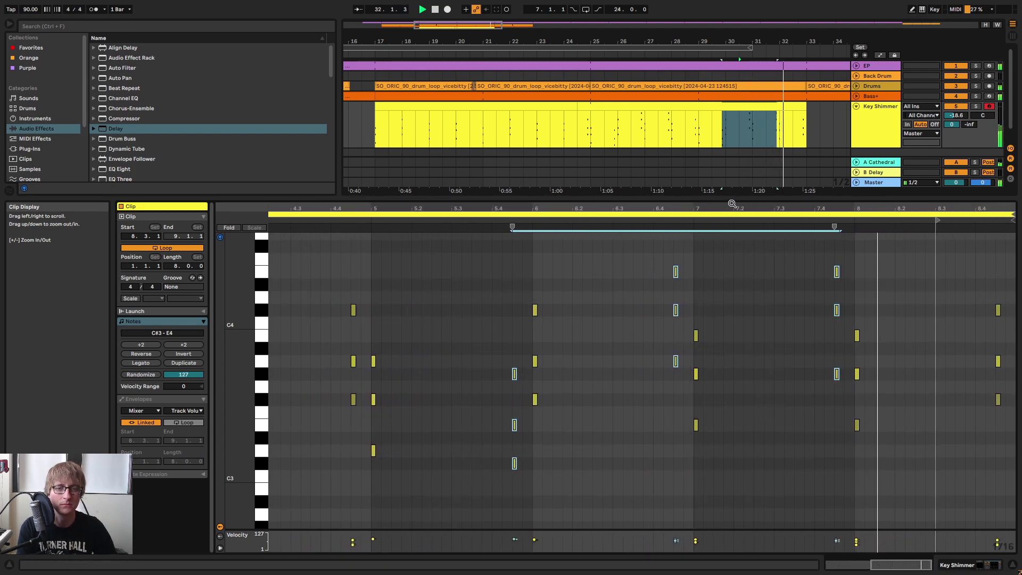
Extend the Key Shimmer chord clip in the arrangement to bar 41, level with the drum loop and bass.
drag(951, 198, 931, 438)
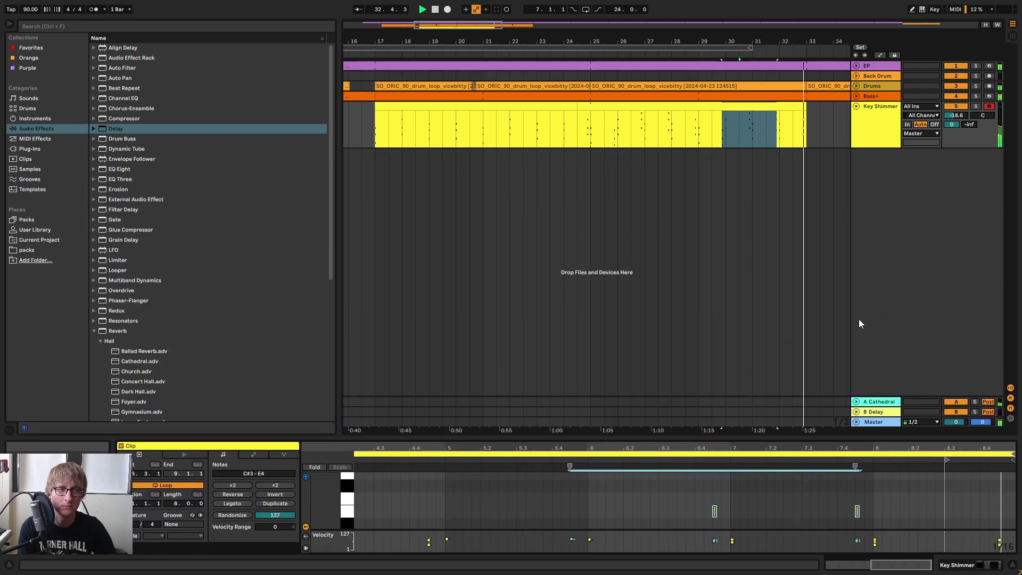
click(765, 215)
drag(786, 44, 588, 37)
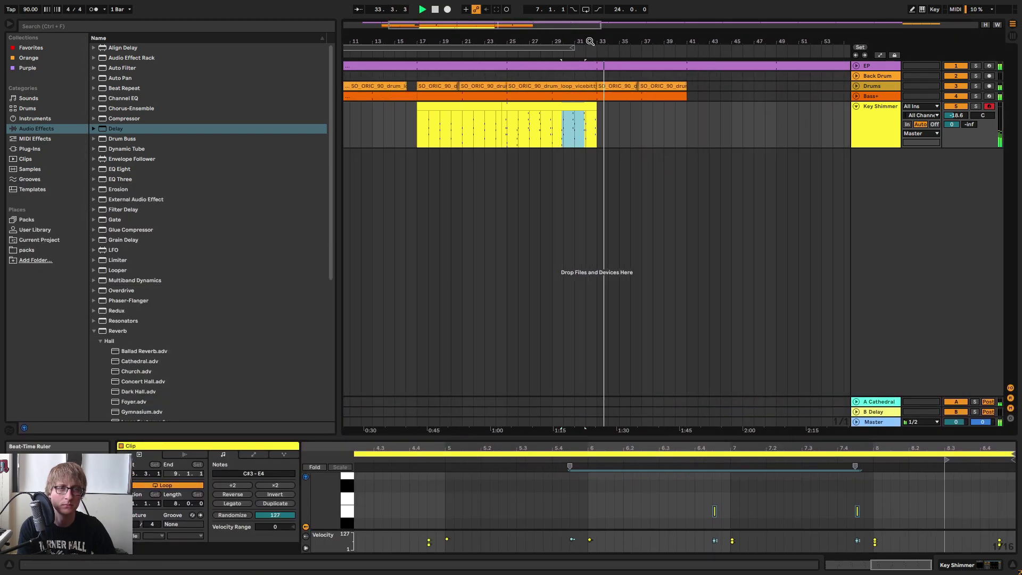
click(642, 118)
drag(610, 111, 501, 114)
key(ctrl+d)
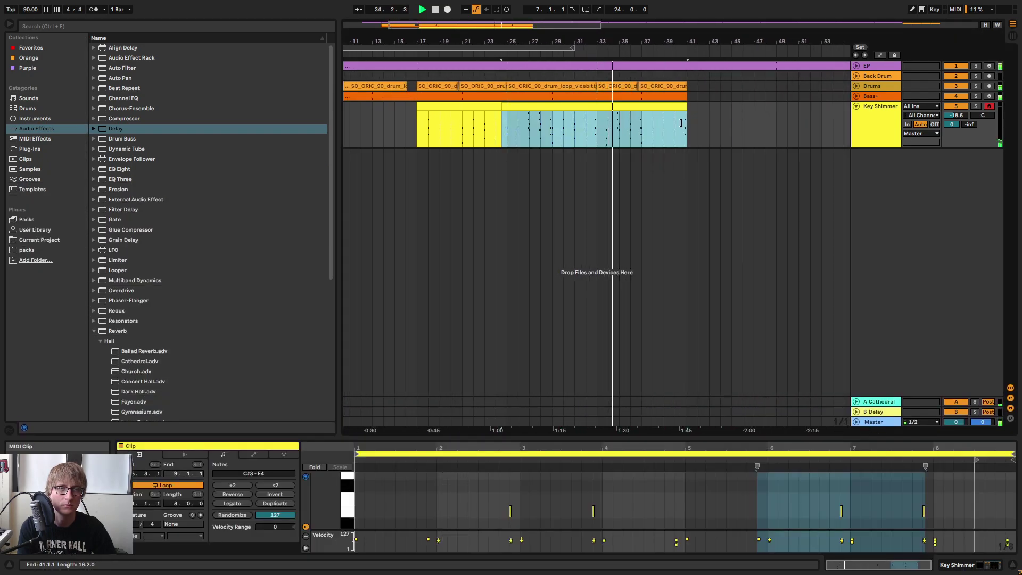
click(710, 125)
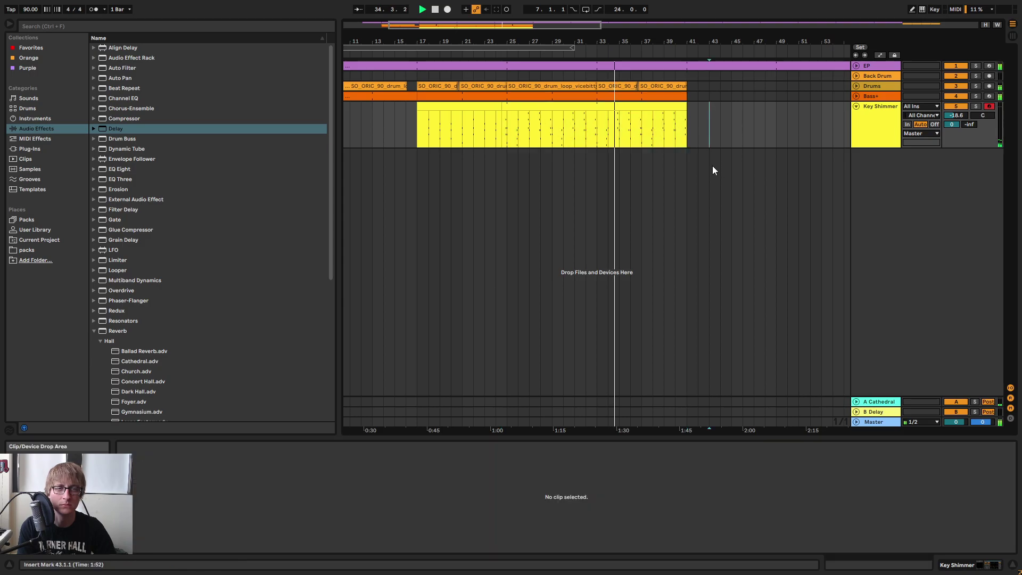
Fold the Key Shimmer track and lower its volume to -21.4 dB in the mixer.
click(855, 107)
key(Tab)
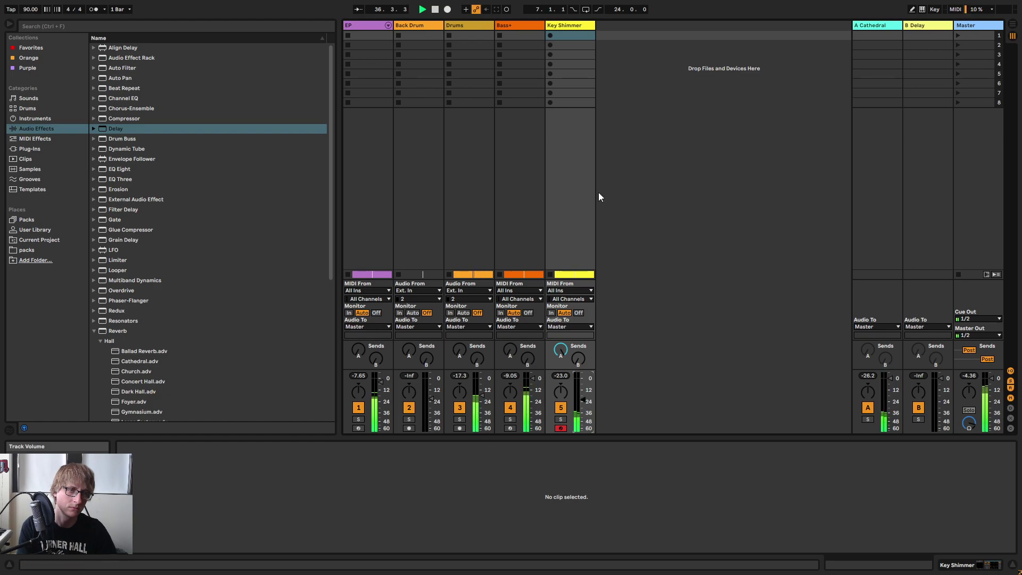
click(568, 27)
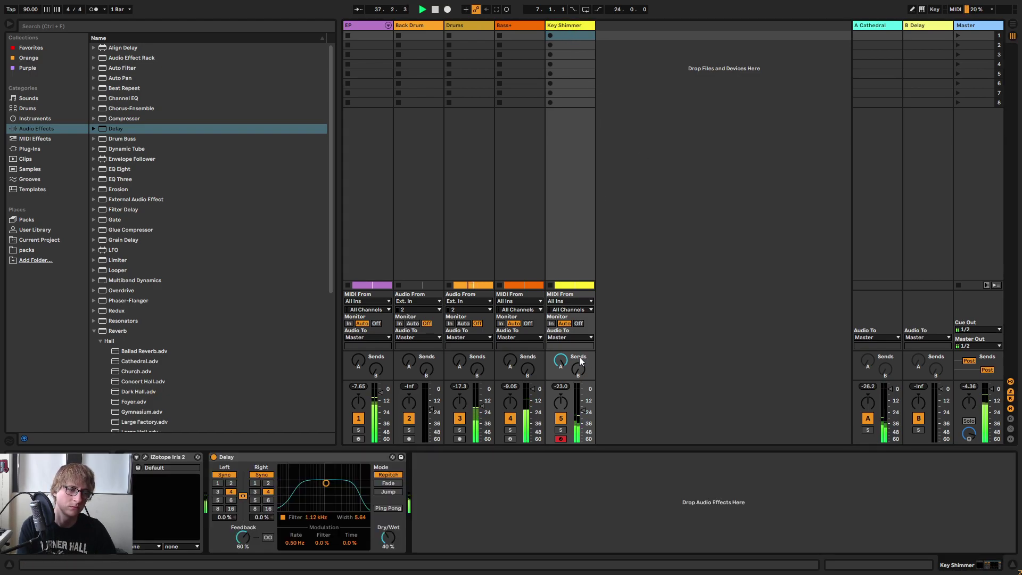
key(Tab)
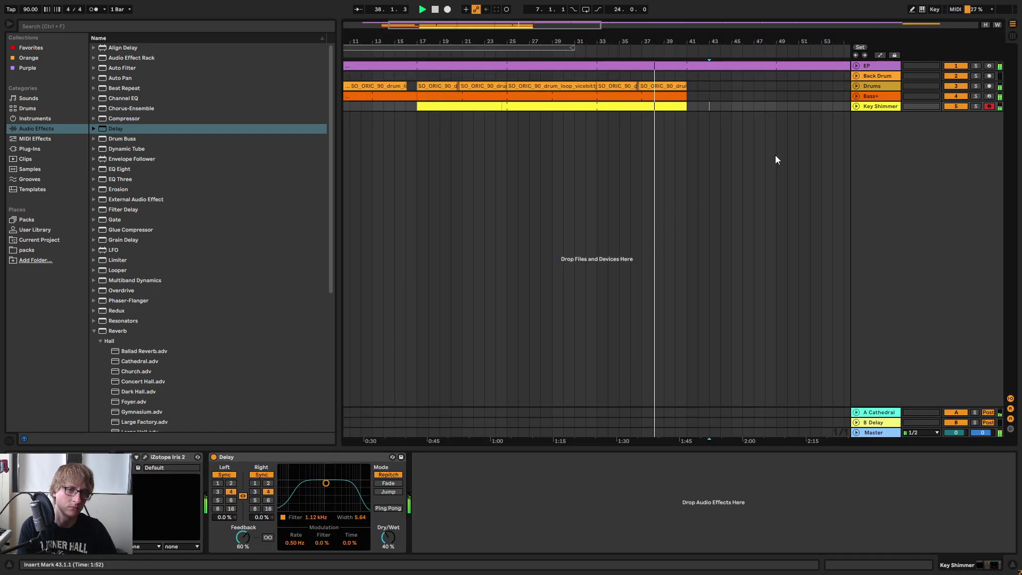
Insert EQ Eight before the Delay on Key Shimmer and set band 1 to a steep low cut at 225 Hz.
click(879, 109)
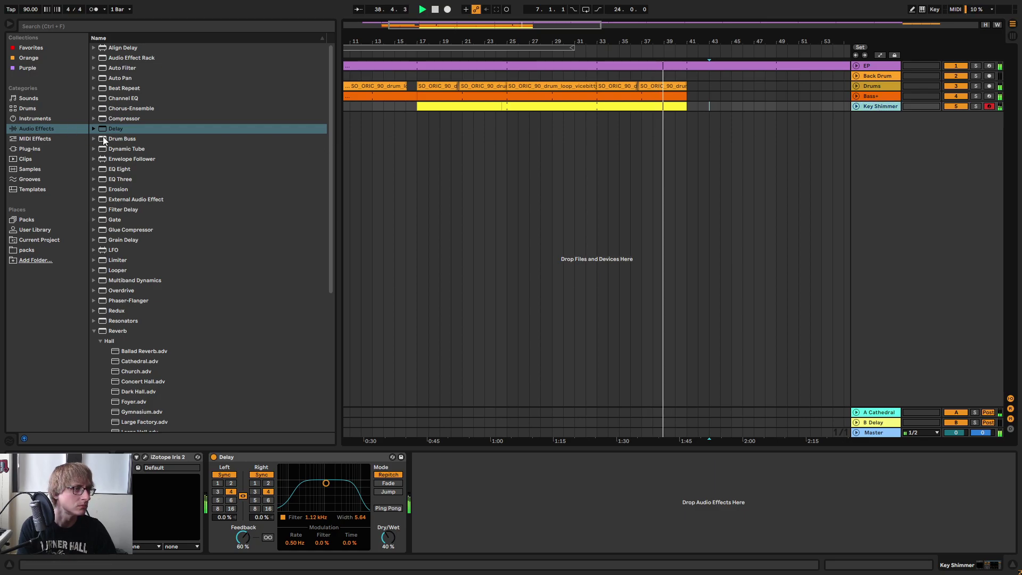
drag(121, 170, 230, 504)
click(247, 539)
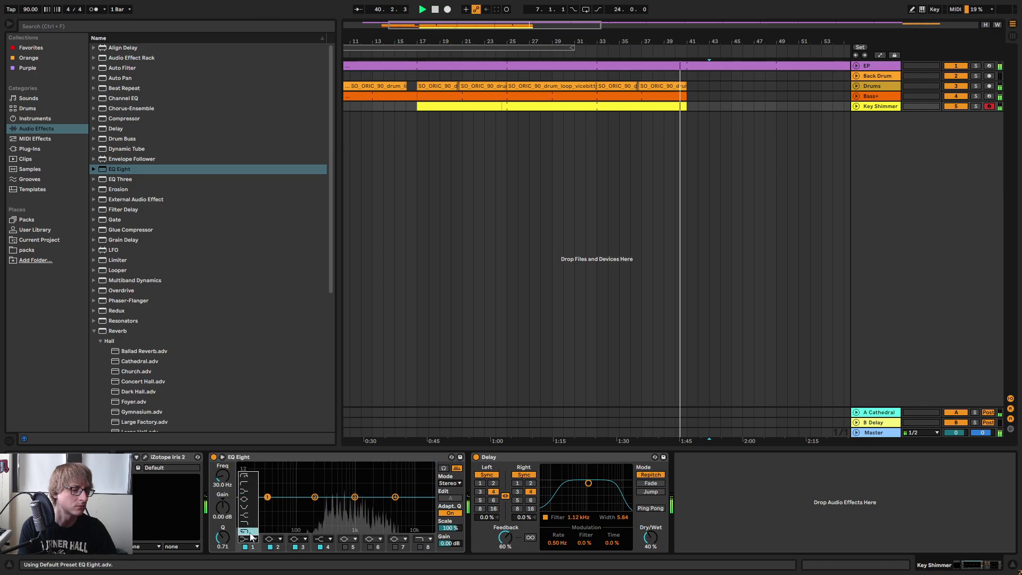
click(242, 484)
drag(222, 476, 222, 449)
click(247, 539)
click(246, 475)
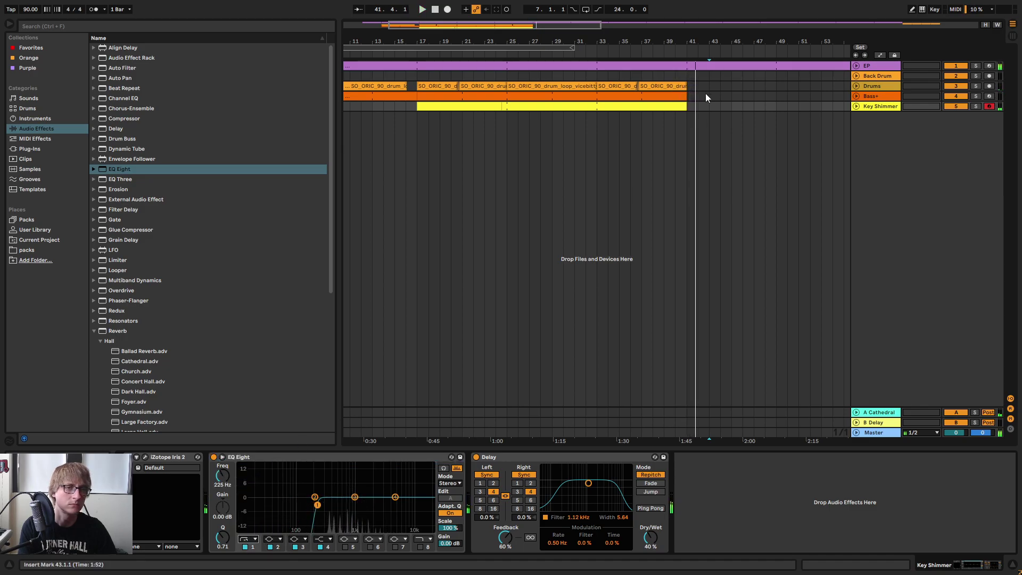
Unfold the Key Shimmer track and extend its chord clip to end at 41.3.1.
drag(670, 47, 691, 116)
click(855, 106)
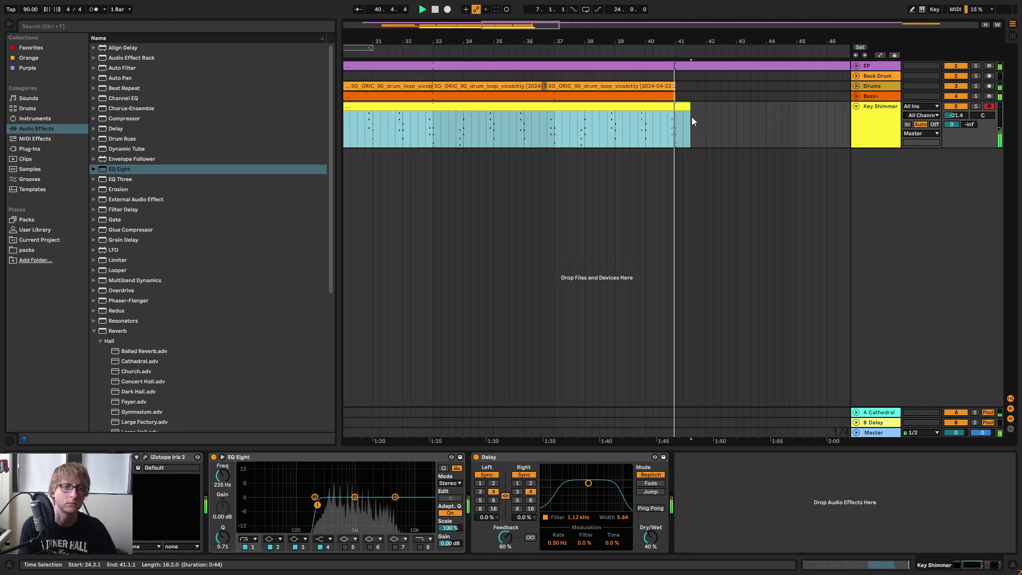
drag(684, 42, 679, 8)
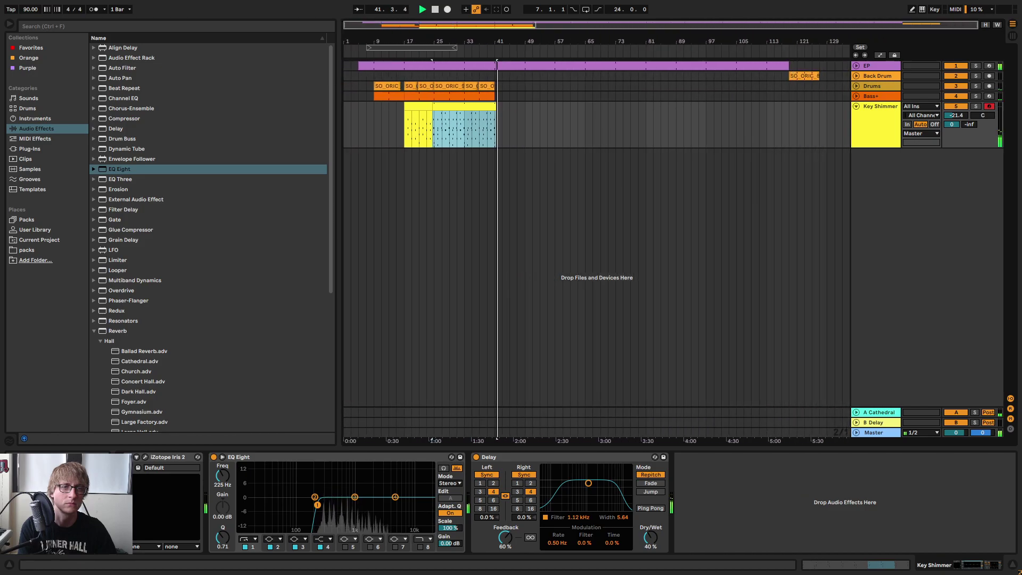
Play the song from about bar 14 and capture the melody performed on Key Shimmer with Capture MIDI.
click(393, 54)
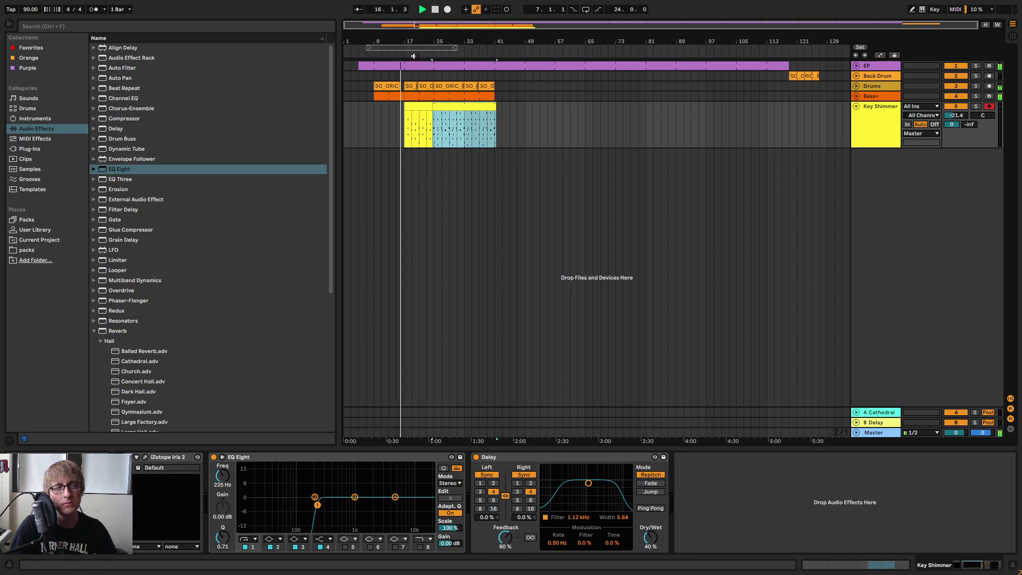
drag(412, 41, 505, 85)
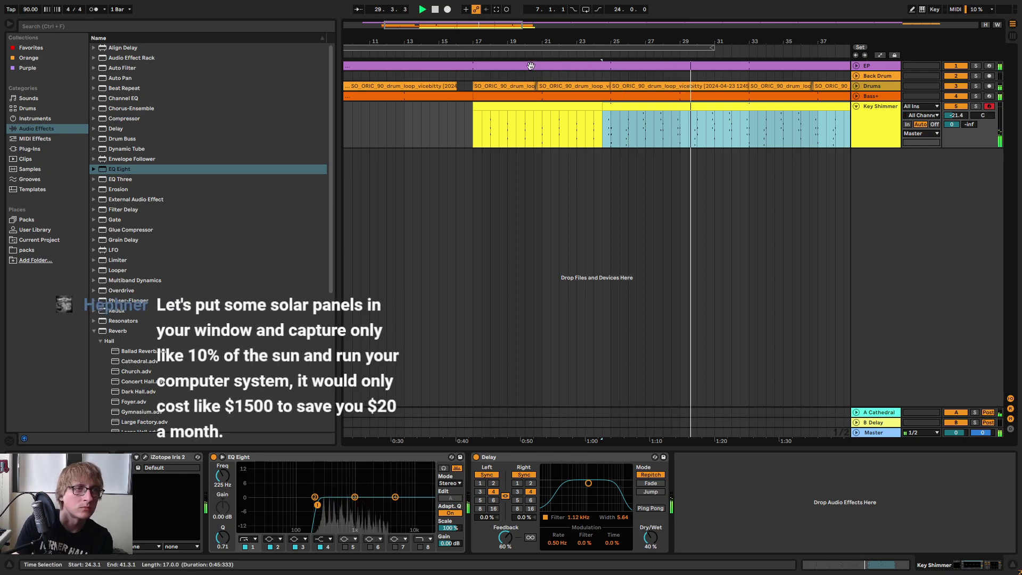
click(497, 10)
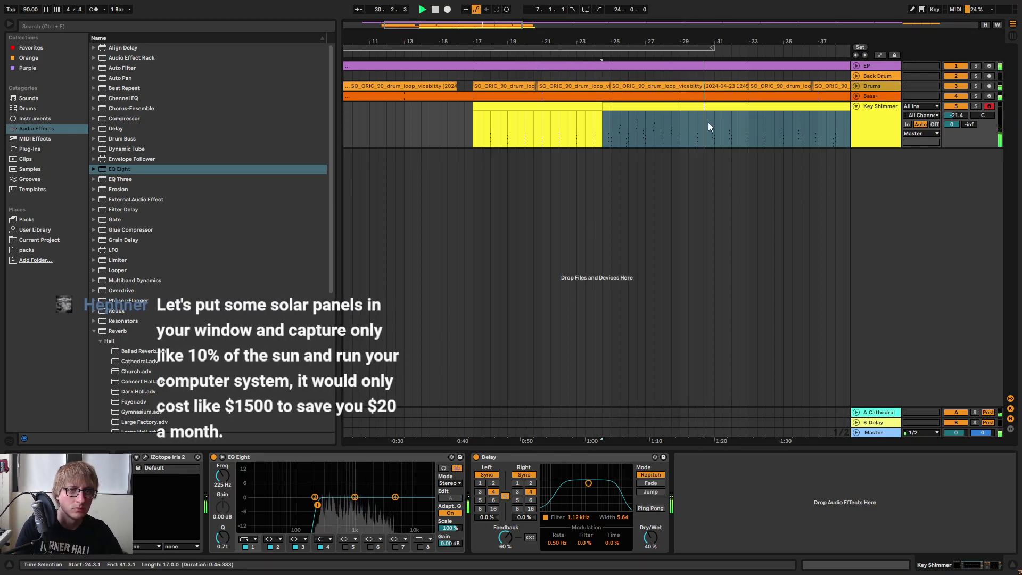
Trim the Key Shimmer clip holding the captured melody to bars 25 to 29.
click(662, 115)
key(space)
click(662, 108)
drag(677, 109, 744, 115)
click(671, 108)
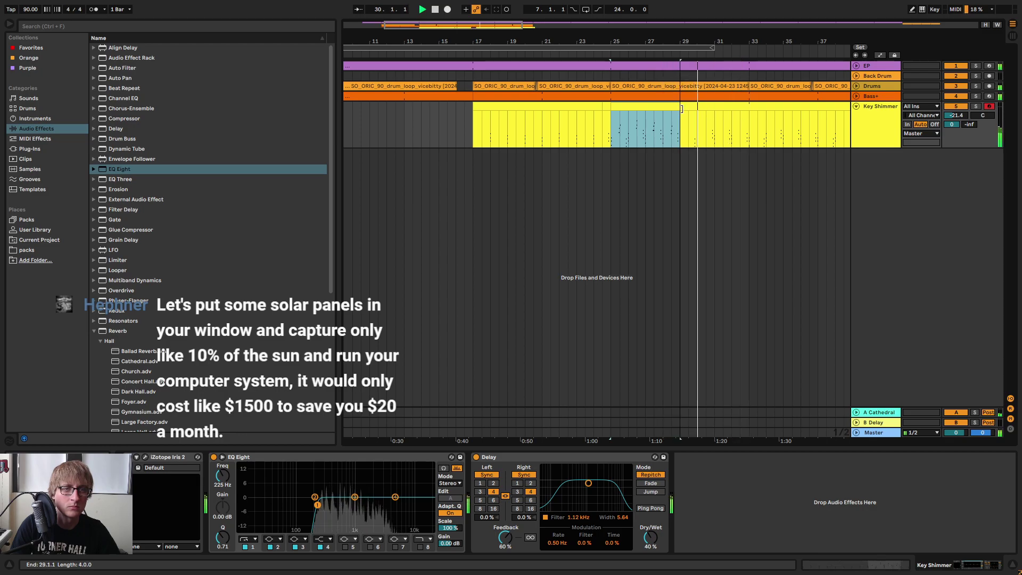
Copy the four rising melody runs from the captured Key Shimmer clip, leaving out its lower chord notes.
double_click(664, 108)
key(space)
drag(717, 448, 717, 105)
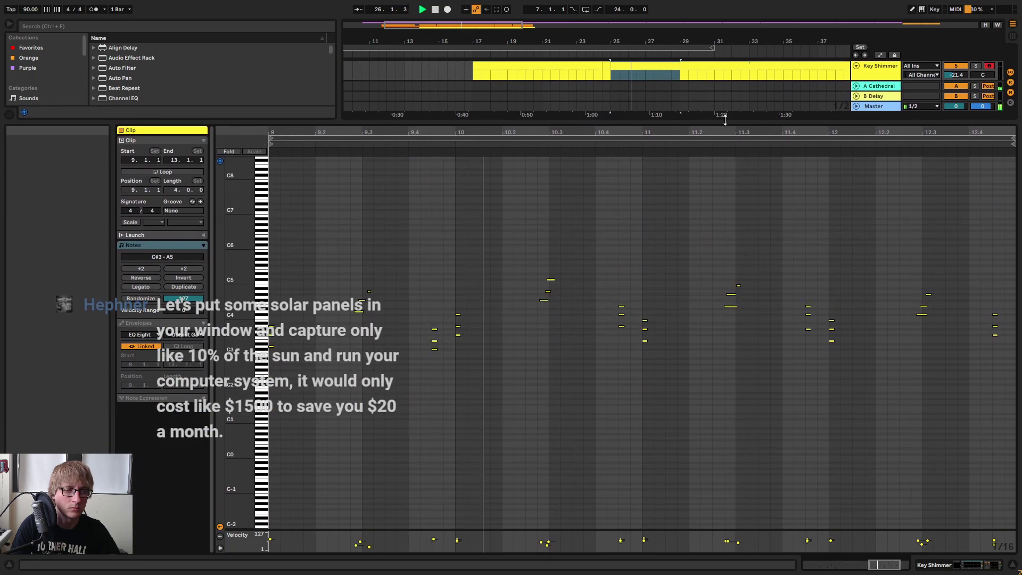
click(354, 313)
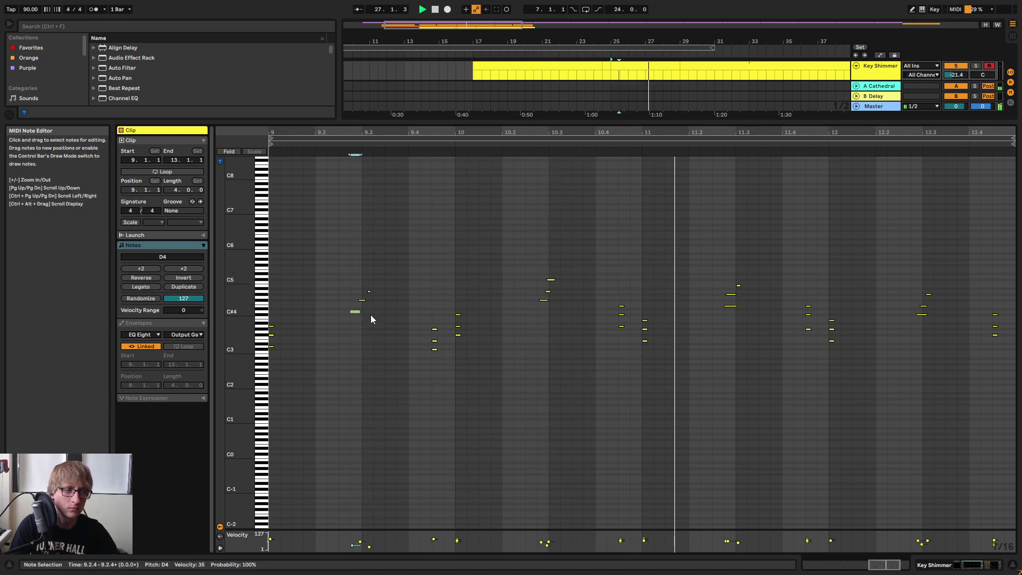
drag(358, 214, 554, 301)
drag(349, 331, 372, 264)
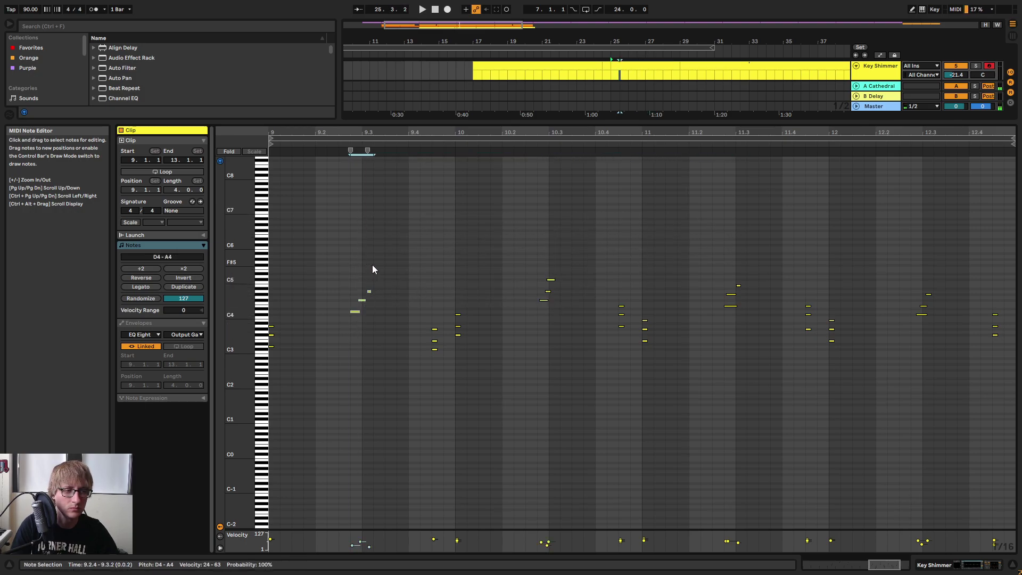
shift+drag(536, 318, 587, 272)
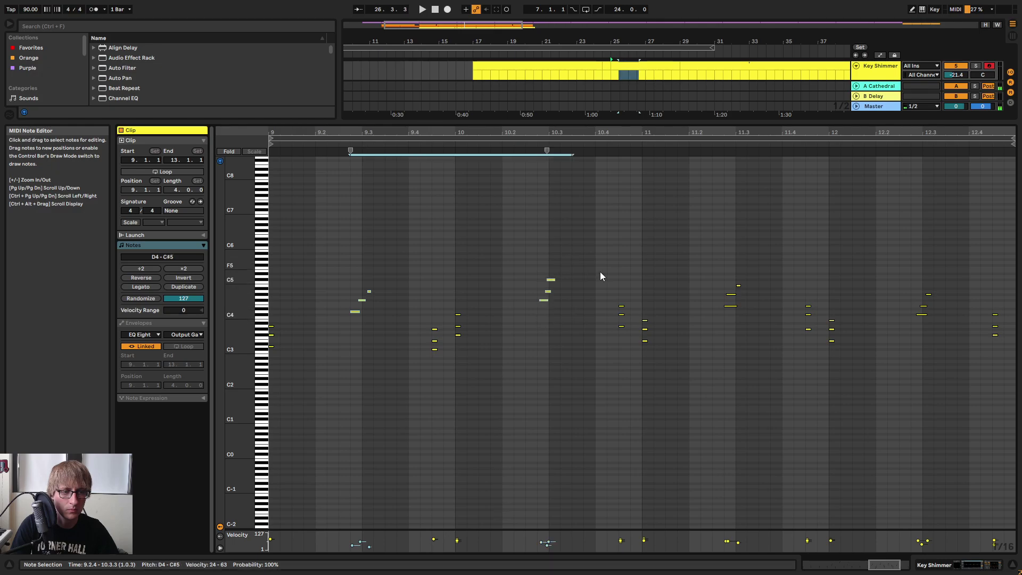
shift+drag(729, 324, 745, 282)
drag(918, 328, 944, 288)
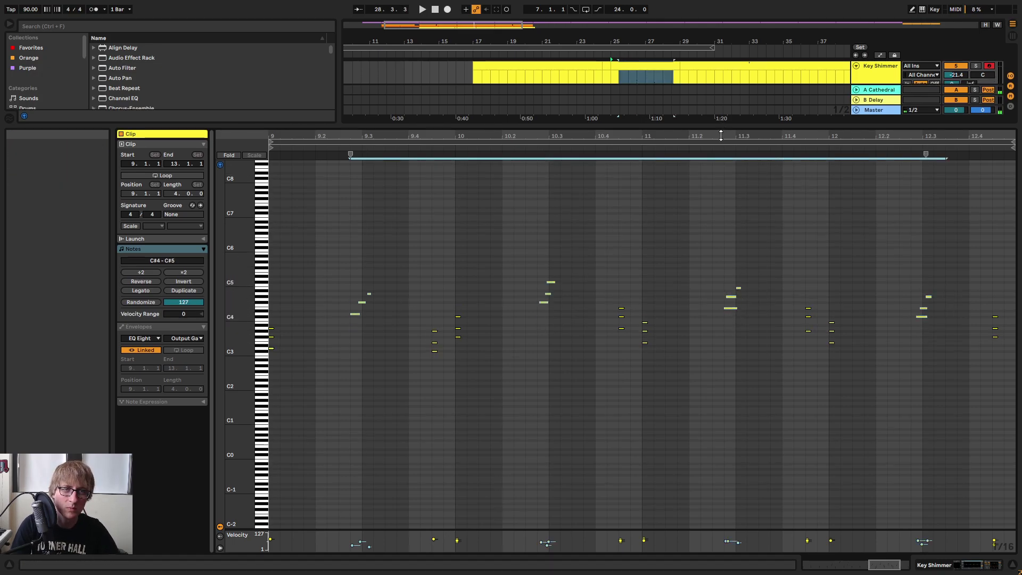
Delete the captured Key Shimmer clip at bars 25 to 29 and extend the following chord clip back to bar 25.
drag(719, 125, 676, 255)
click(670, 105)
key(Delete)
drag(682, 107, 612, 111)
Paste the four copied melody runs into the Key Shimmer chord clip, starting at 1.3.1.
key(space)
click(408, 348)
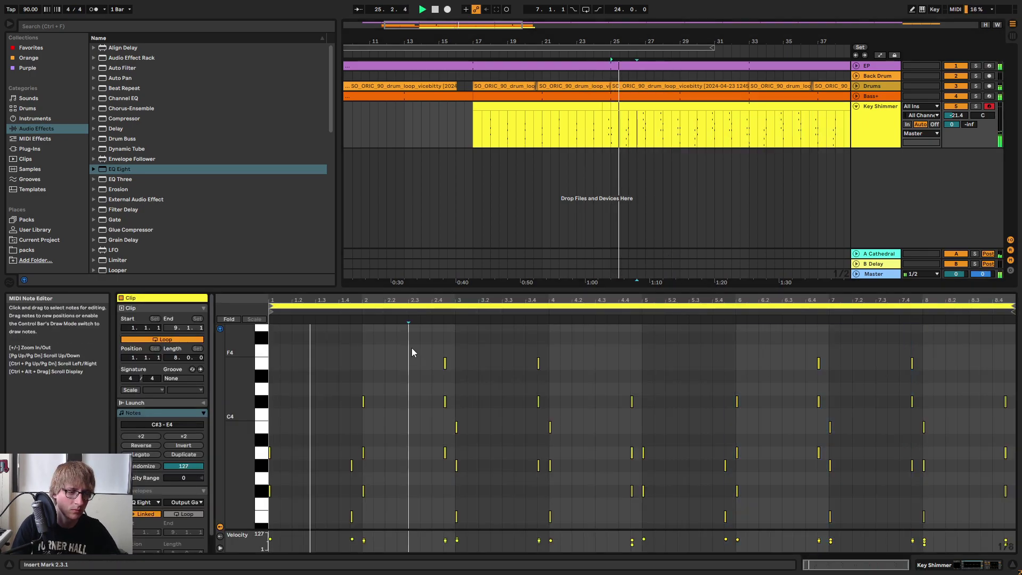
key(space)
click(315, 350)
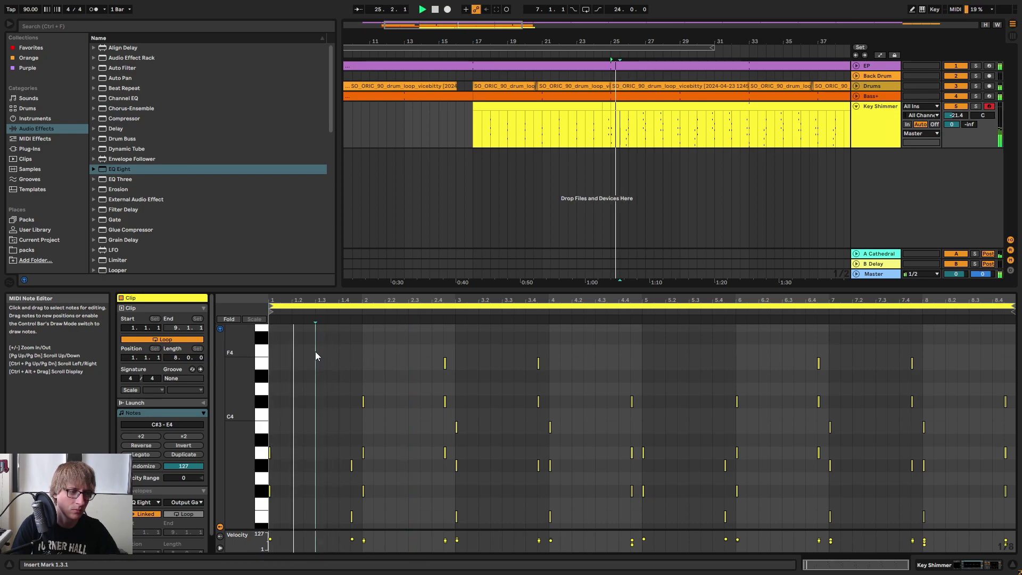
key(ctrl+v)
scroll(463, 378, up, 2)
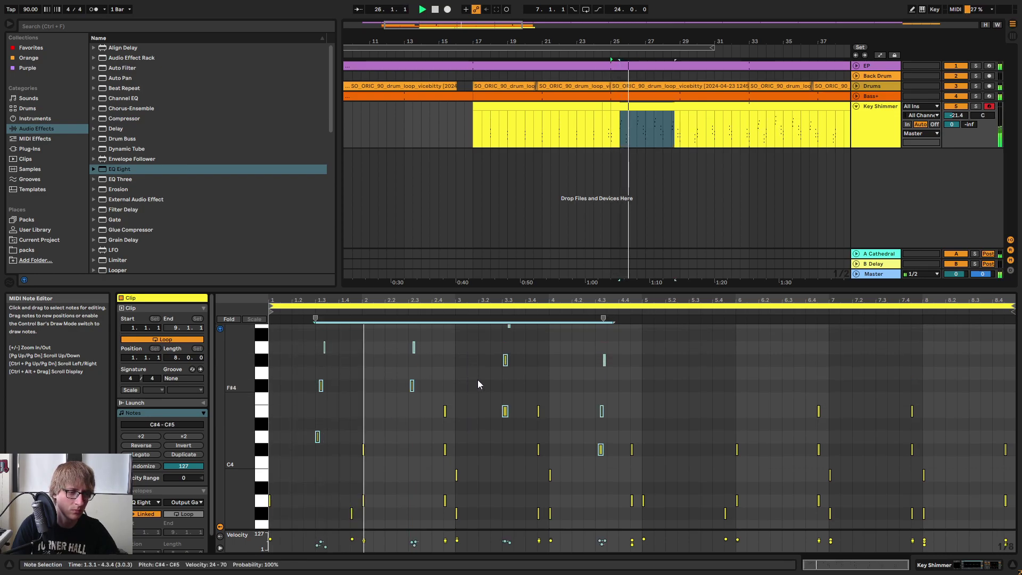
Nudge the F#4 and A4 notes of the first pasted melody run earlier.
drag(486, 290, 485, 119)
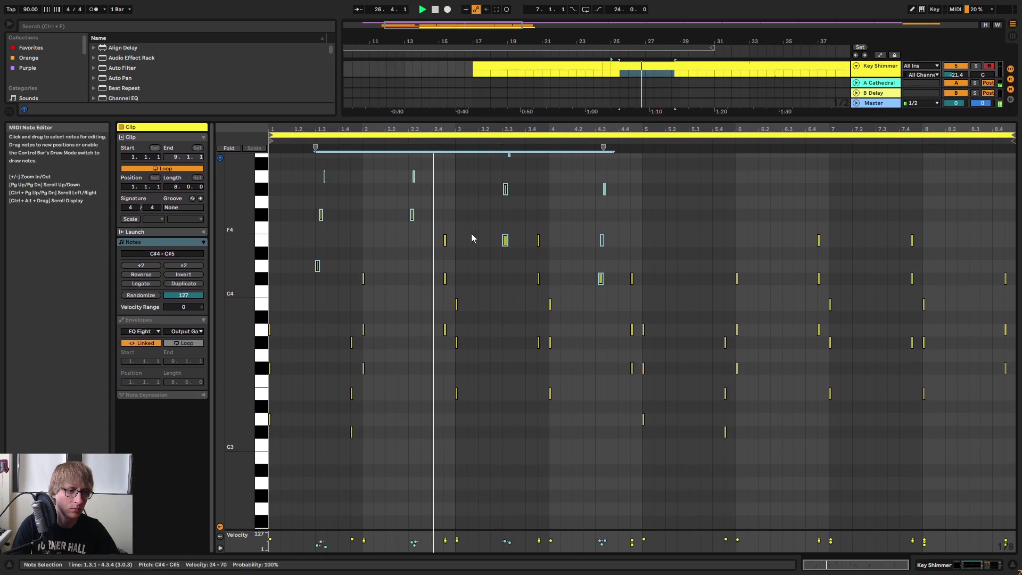
drag(418, 129, 749, 195)
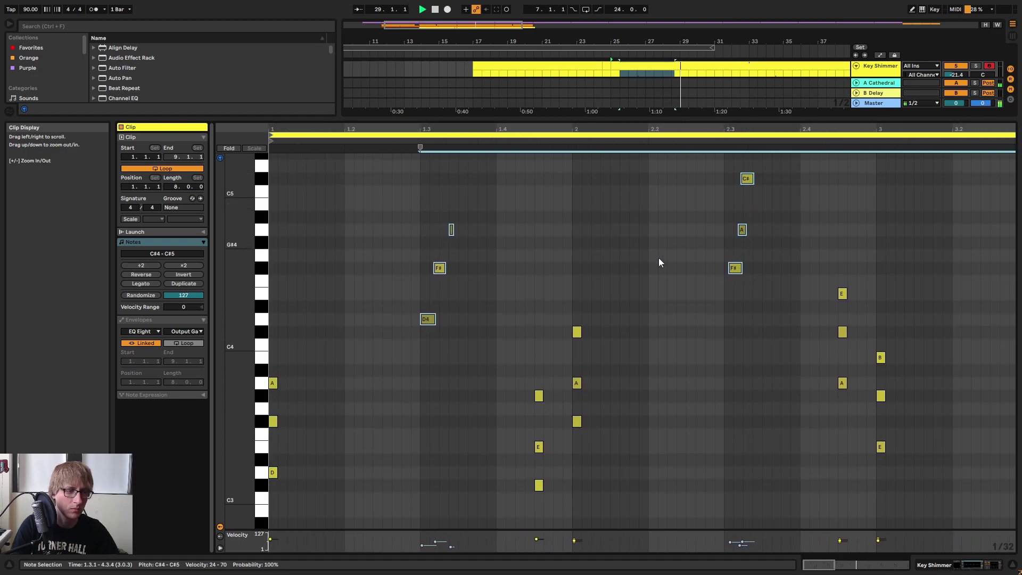
click(445, 281)
click(439, 269)
key(Left)
click(451, 230)
key(Left)
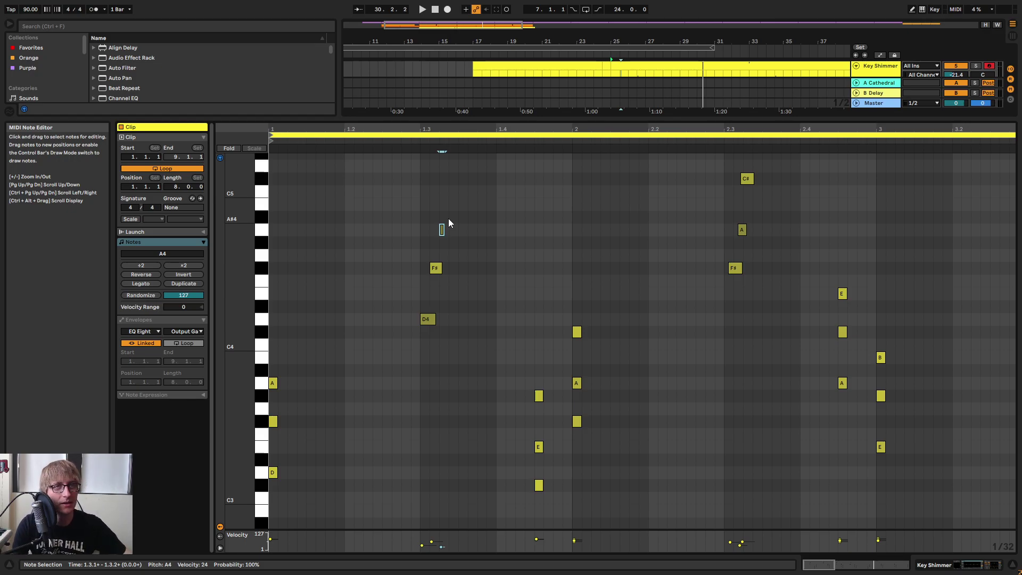
Shorten the first run's F#4 and D4 notes and play the clip to check their timing.
key(space)
key(space)
drag(583, 130, 582, 136)
click(474, 246)
key(space)
drag(450, 270, 447, 271)
drag(443, 321, 437, 323)
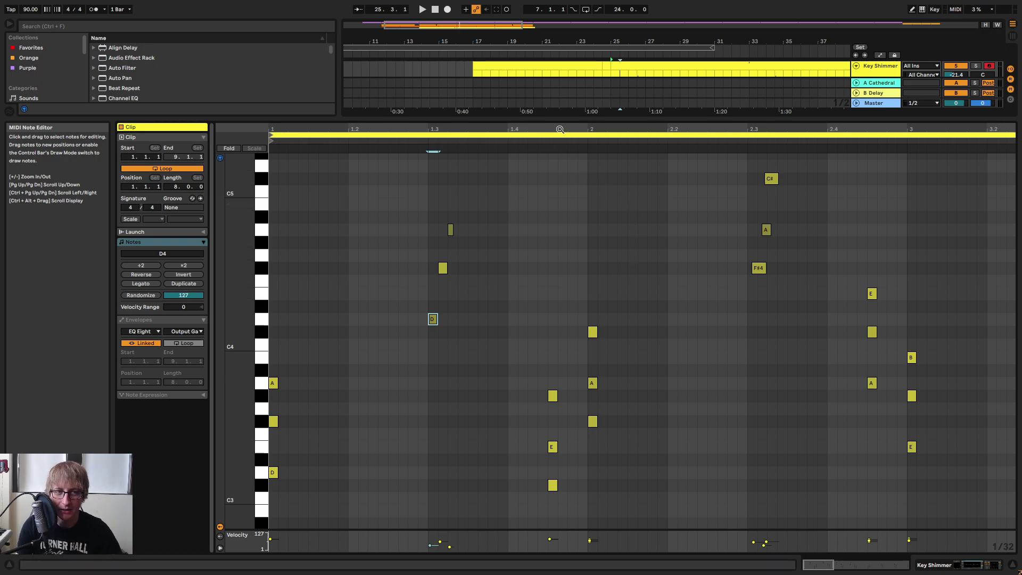
drag(559, 130, 506, 125)
click(446, 220)
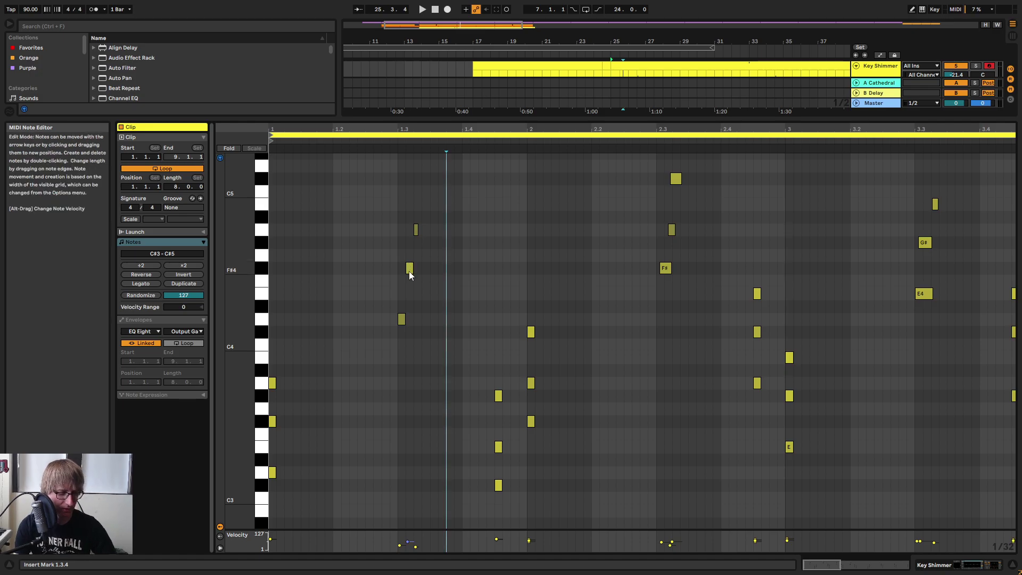
click(409, 269)
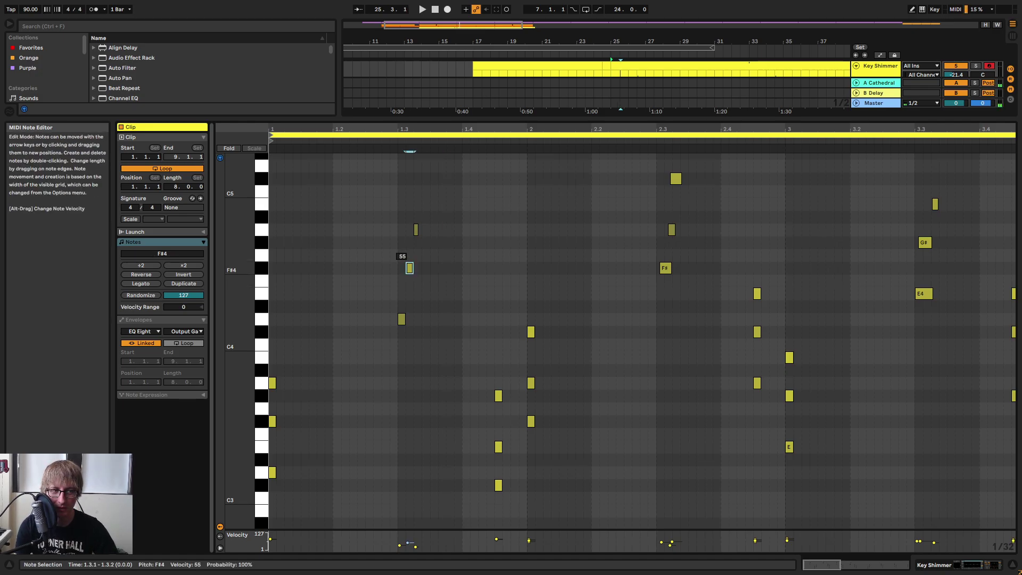
click(461, 252)
key(space)
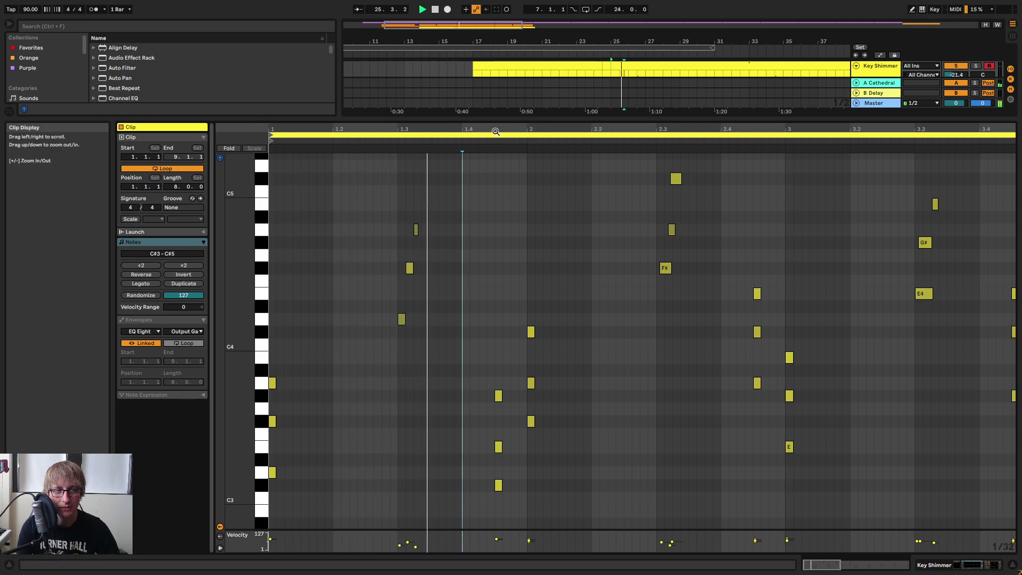
Adjust the timing of the second run's C#5 and the third run's B4.
drag(680, 129, 659, 132)
key(space)
drag(634, 295, 684, 178)
key(Right)
drag(880, 317, 923, 189)
key(Right)
key(Left)
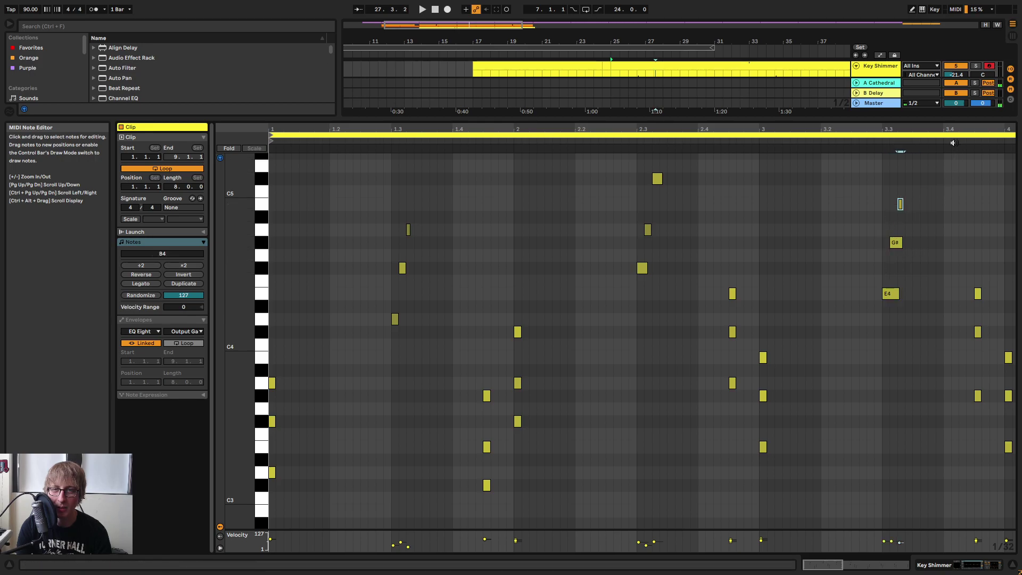
Nudge the upper notes of the third and fourth melody runs earlier and play the result.
drag(965, 131, 584, 137)
key(Left)
drag(742, 345, 786, 289)
key(Left)
drag(771, 265, 807, 237)
key(Left)
key(space)
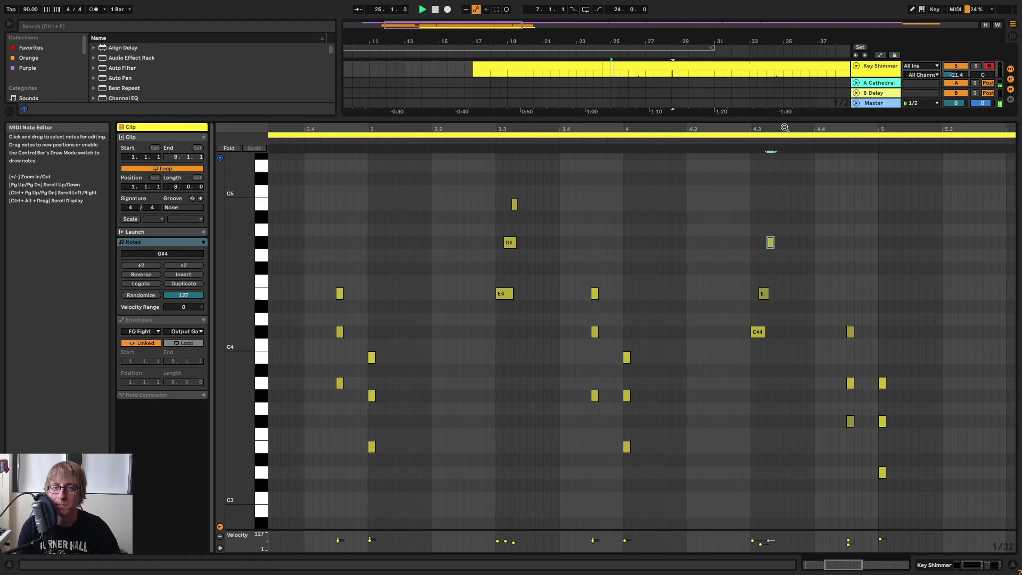
Tighten the first melody run by nudging its A4 closer behind F#4 on the 1/64 grid.
drag(787, 129, 785, 89)
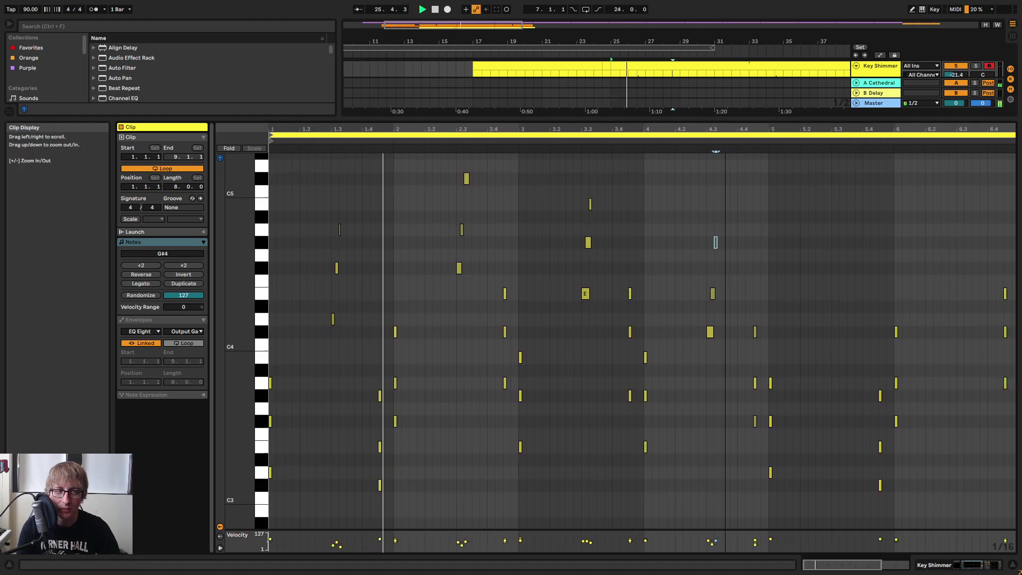
drag(323, 129, 353, 186)
key(space)
drag(406, 297, 461, 207)
key(Left)
key(Left)
key(Left)
key(Left)
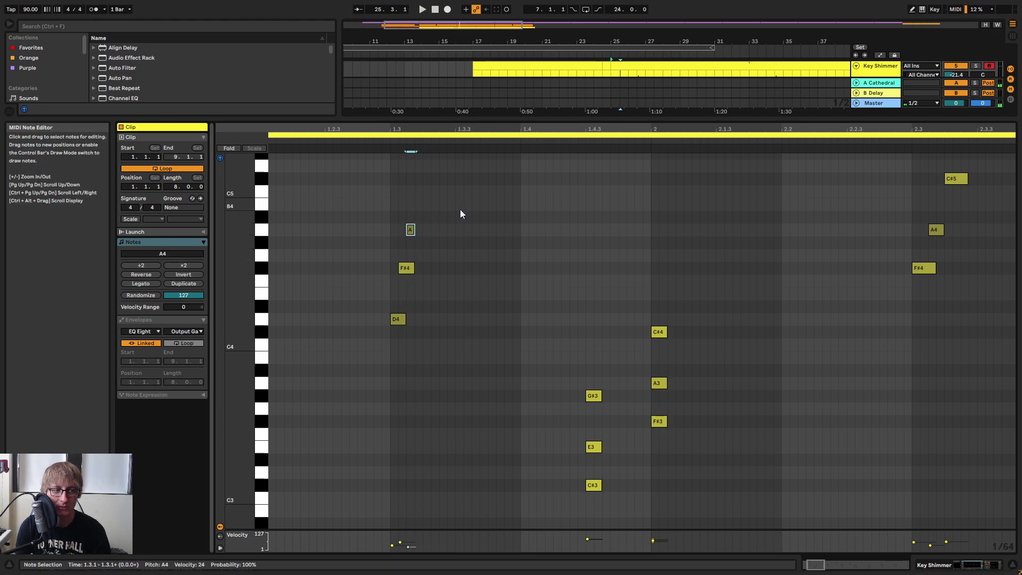
Nudge the second run's A4 and the third run's G#4 earlier on the 1/64 grid.
drag(806, 124, 574, 129)
drag(721, 246, 791, 181)
key(Left)
key(Left)
key(Left)
key(Left)
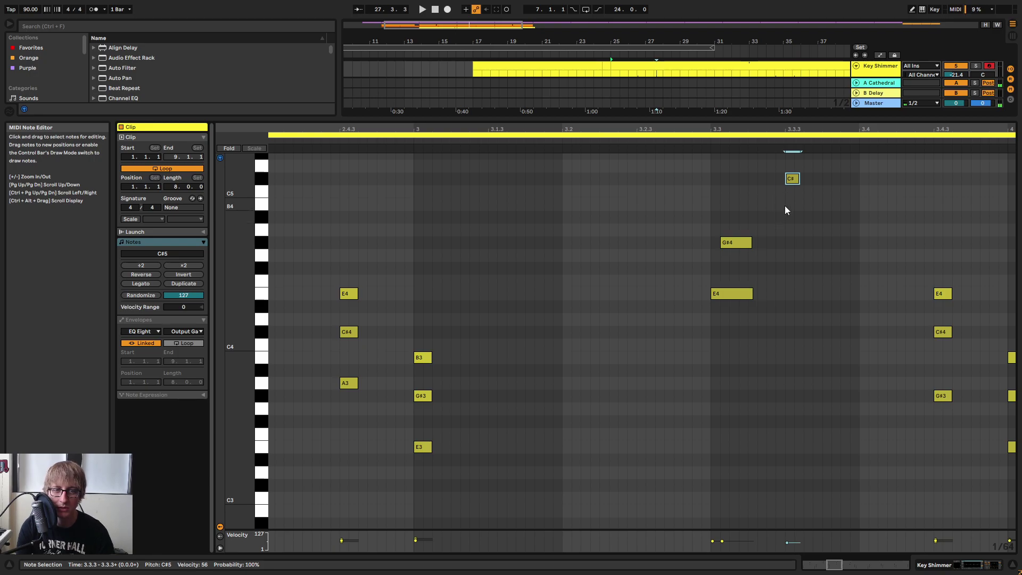
Lower the third run's top note two semitones to B4 and move it close behind G#4.
key(Down)
key(Down)
key(Left)
key(Left)
key(Left)
drag(809, 126, 1014, 122)
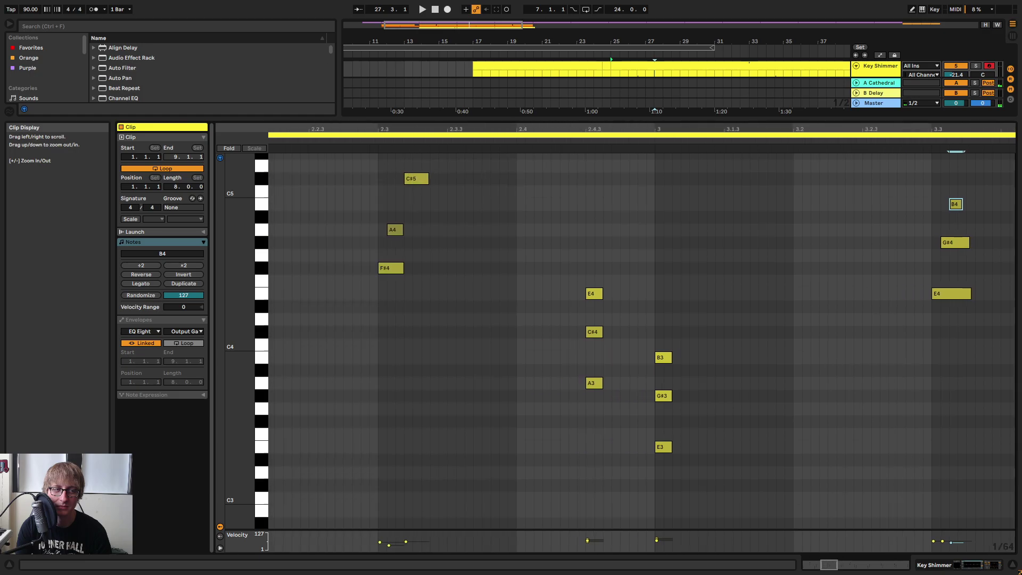
Nudge the second run's C#5 and the fourth run's E4 and G#4 earlier.
click(423, 180)
key(Left)
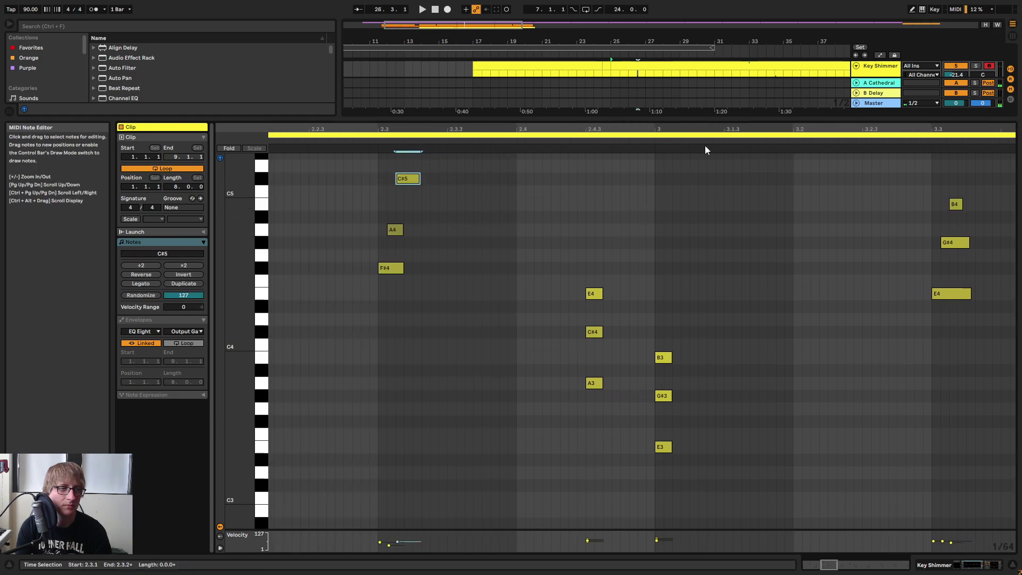
drag(737, 128, 426, 128)
click(778, 293)
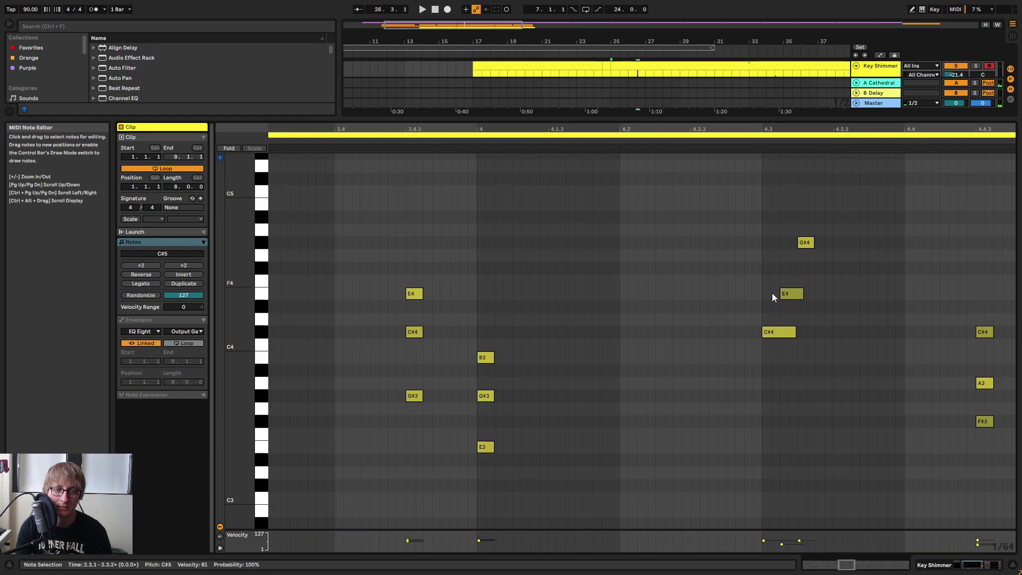
click(806, 242)
key(Left)
Play the edited clip and delete all four pasted melody runs, keeping only the chords.
drag(947, 129, 626, 69)
key(space)
drag(627, 129, 790, 157)
drag(297, 346, 347, 200)
key(Delete)
drag(436, 290, 487, 168)
key(Delete)
drag(586, 307, 612, 168)
key(Delete)
key(Delete)
drag(729, 344, 772, 221)
key(space)
key(Delete)
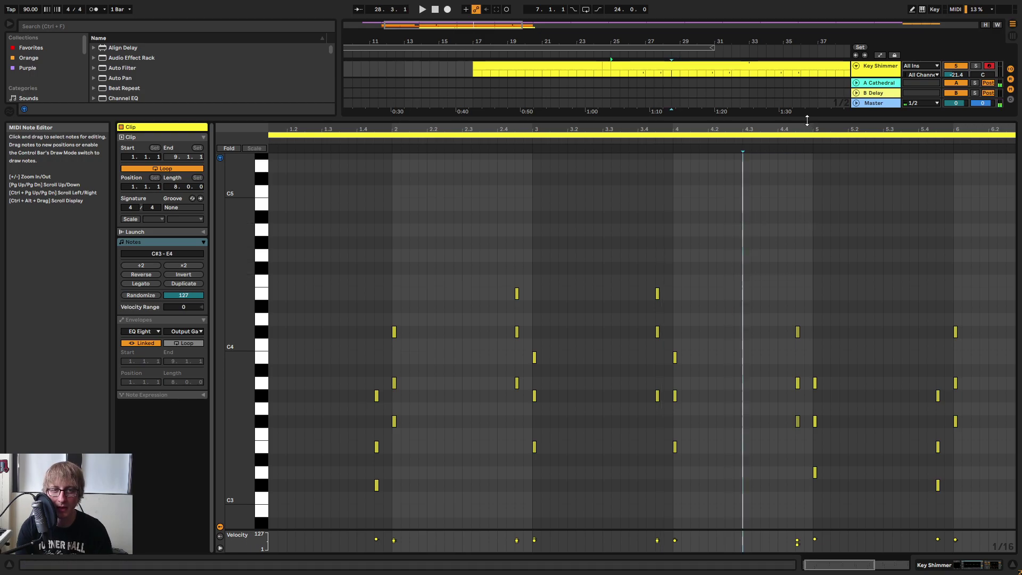
Shrink the note editor, fold the Key Shimmer track and return playback to the song's start.
key(ctrl+alt+e)
click(738, 246)
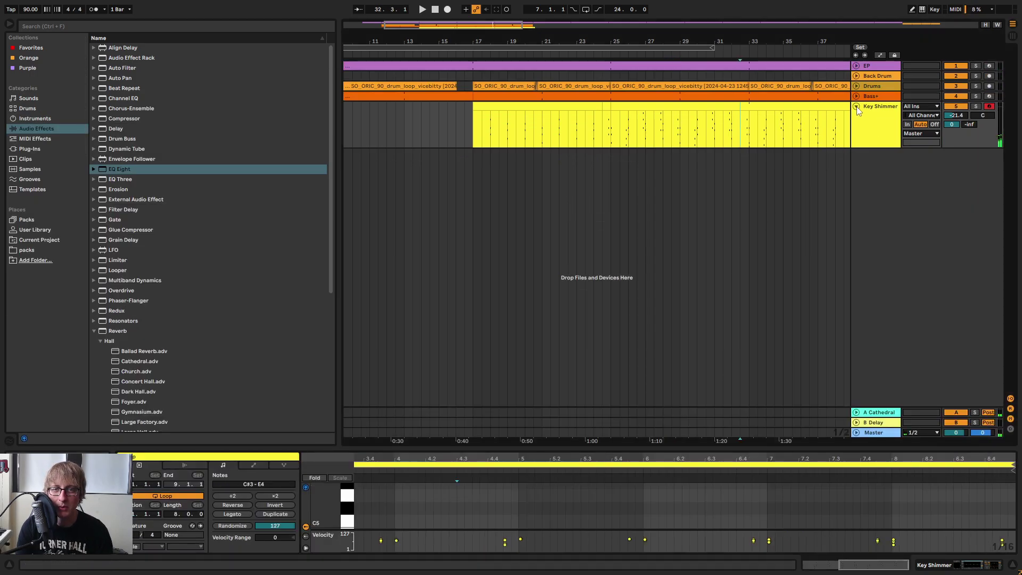
click(857, 106)
click(802, 156)
click(435, 10)
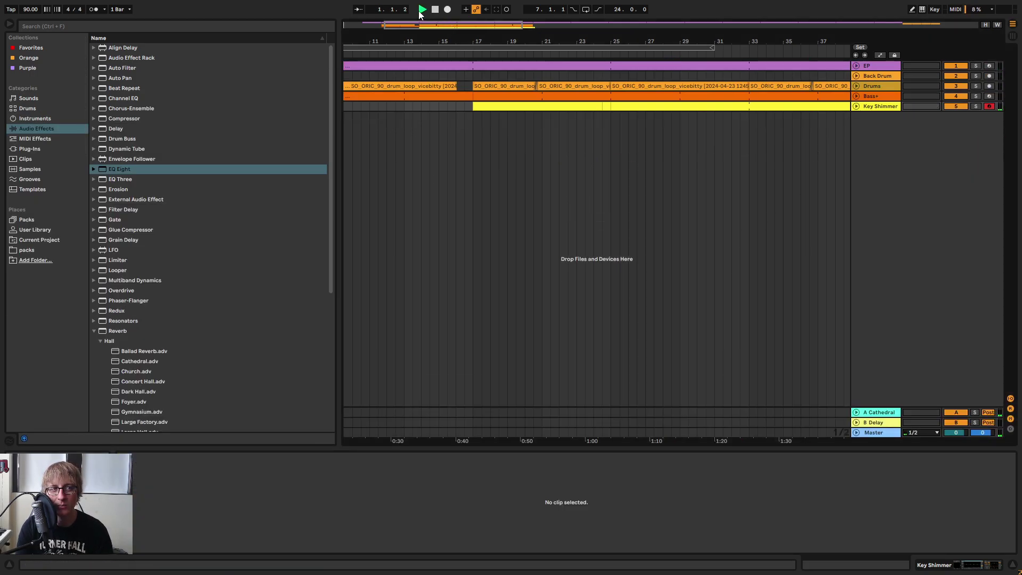
Move the 24-bar loop region to start at 5.1.1 and listen to the song to about bar 32.
drag(507, 41, 482, 17)
drag(440, 47, 425, 47)
drag(424, 42, 412, 47)
click(416, 47)
key(space)
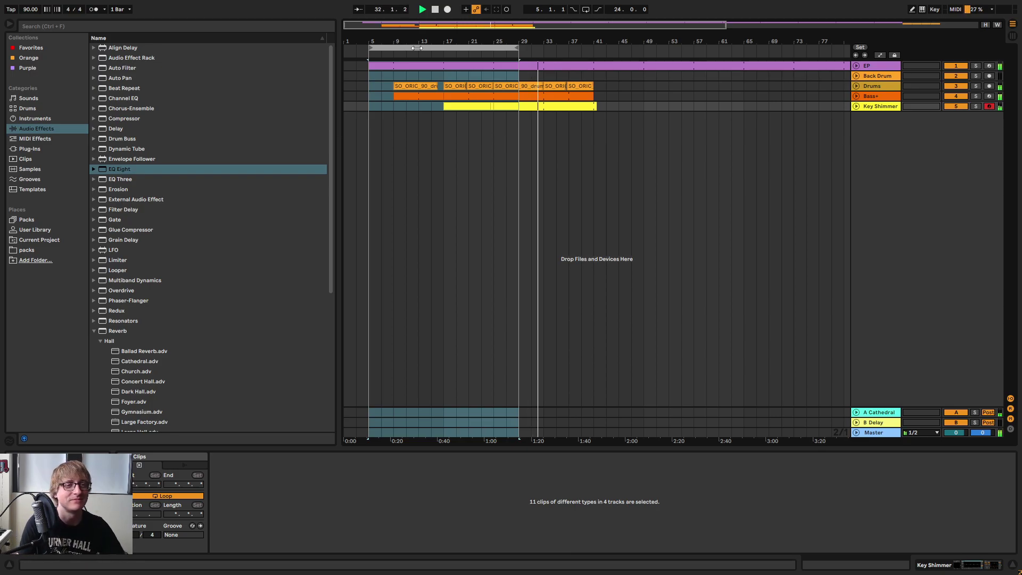
key(space)
Move the 24-bar loop region to start at 9.1.1 and resume playback near bar 9.
drag(531, 41, 686, 63)
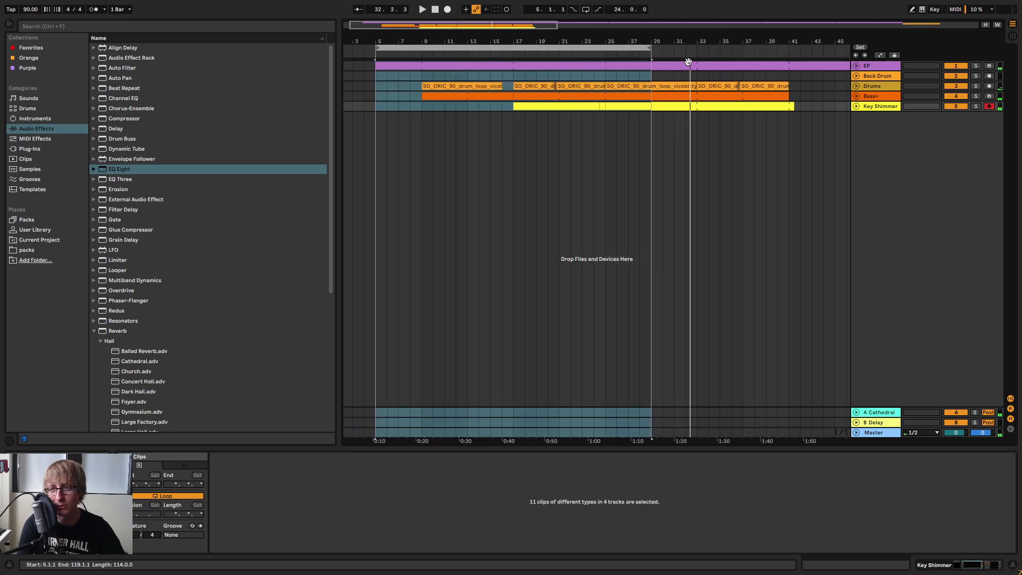
click(417, 53)
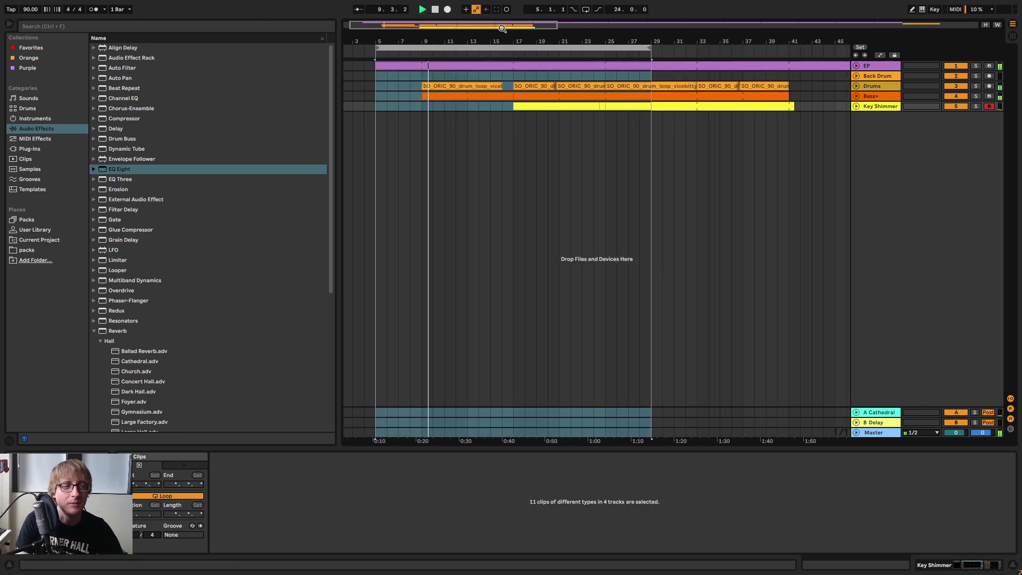
key(space)
drag(588, 41, 553, 33)
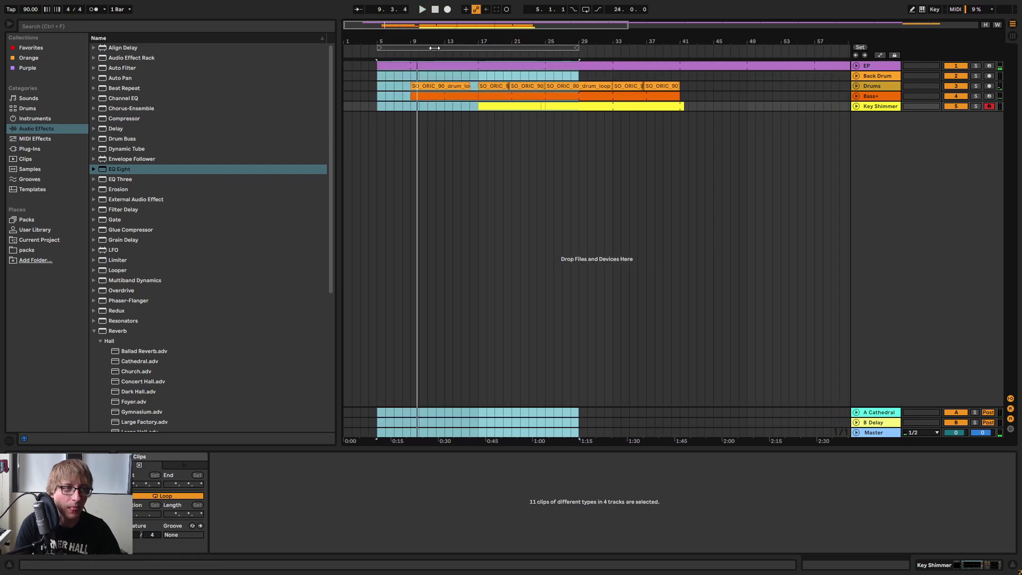
drag(432, 48, 474, 58)
key(space)
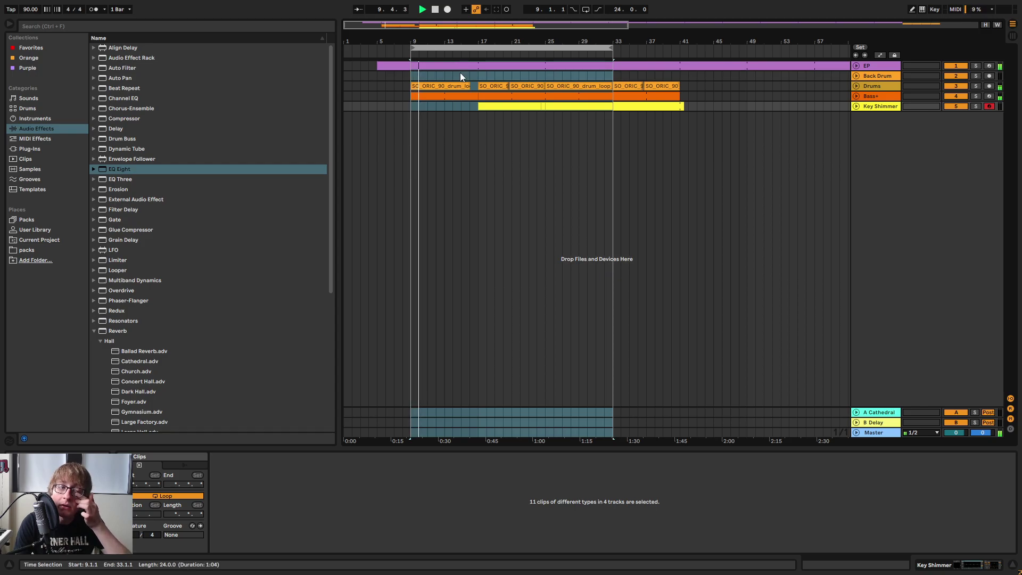
mouse_move(444, 42)
mouse_down()
mouse_move(469, 50)
mouse_move(458, 56)
mouse_up()
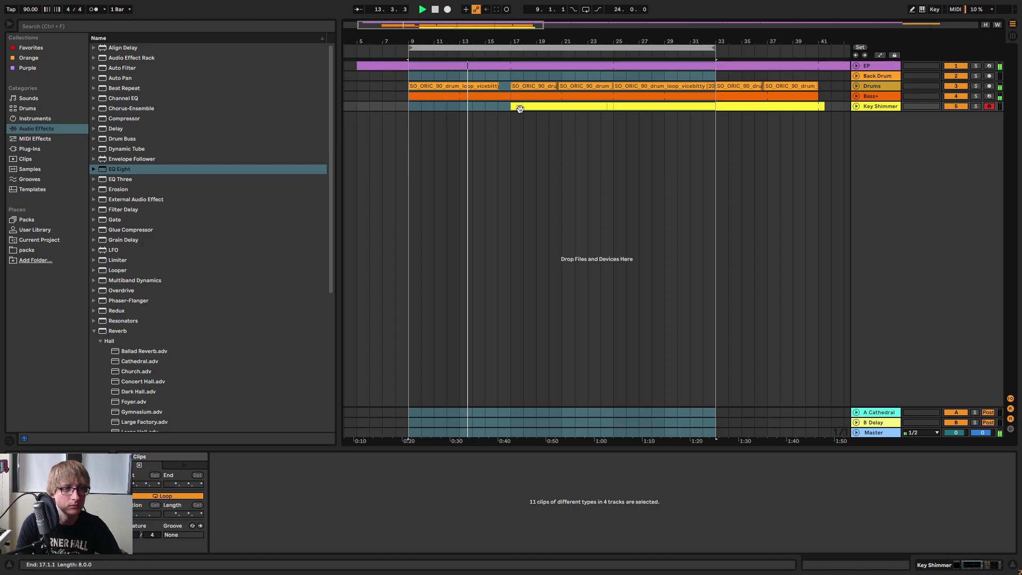
click(500, 85)
drag(462, 50, 586, 57)
click(778, 161)
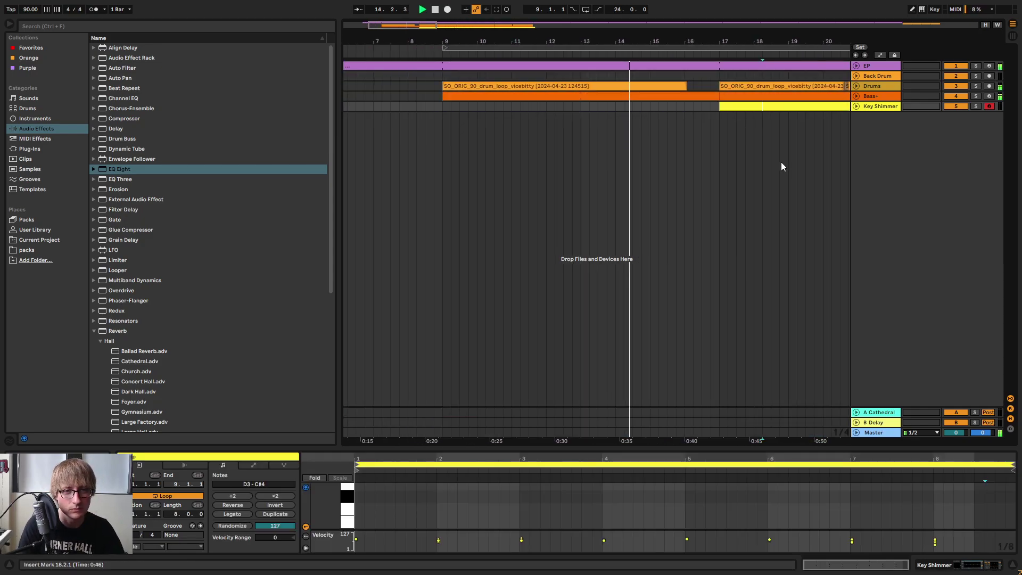
drag(778, 43, 504, 37)
click(662, 169)
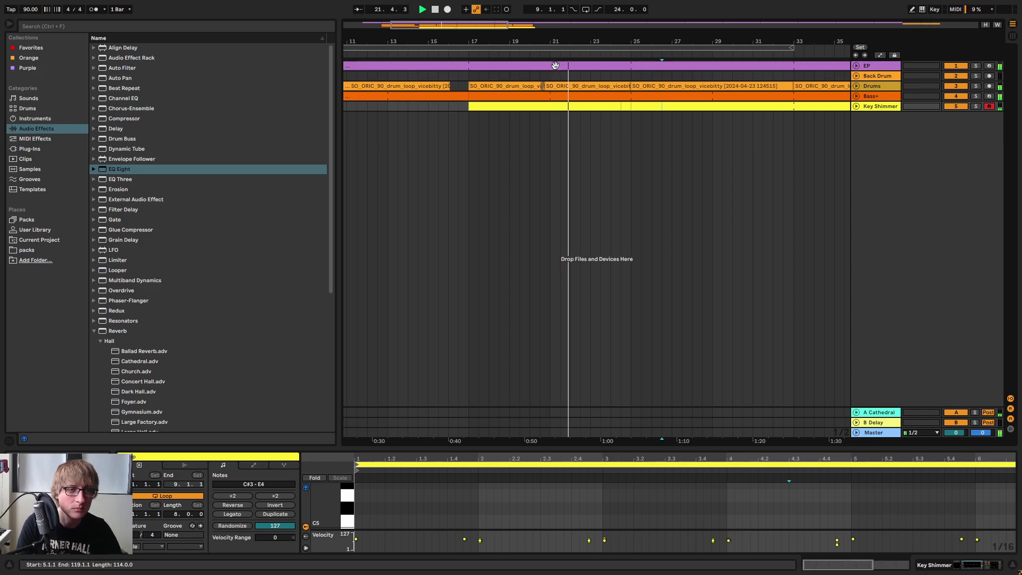
Move the 24-bar loop region to start at 25.1.1 while the song plays.
drag(602, 45, 577, 44)
drag(760, 44, 580, 16)
drag(495, 48, 590, 60)
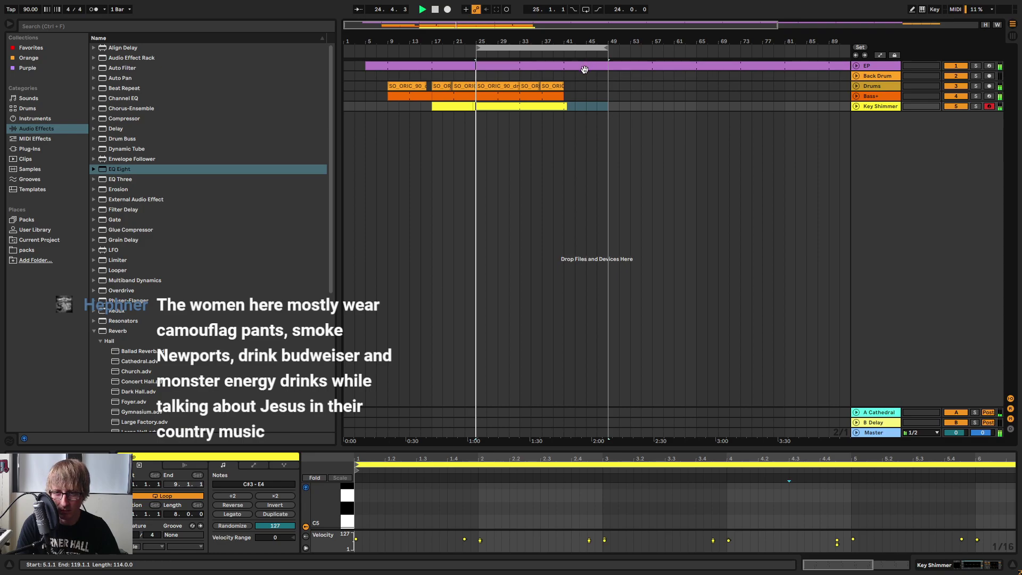
Listen to the song from bar 25, restart from there, and replay it from around bar 20.
drag(484, 42, 520, 35)
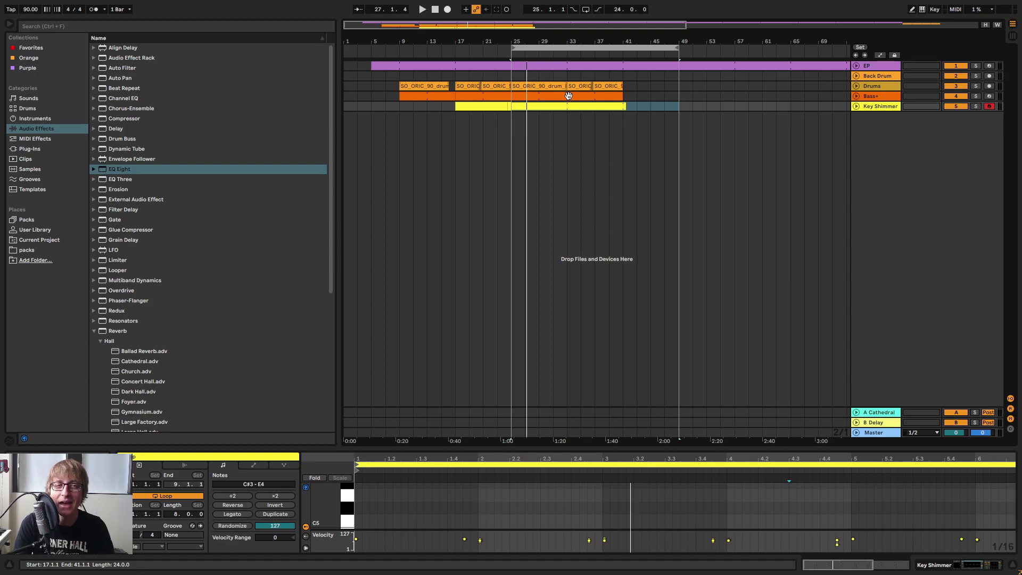
click(650, 109)
mouse_move(569, 42)
mouse_down()
mouse_move(572, 53)
mouse_move(573, 41)
mouse_up()
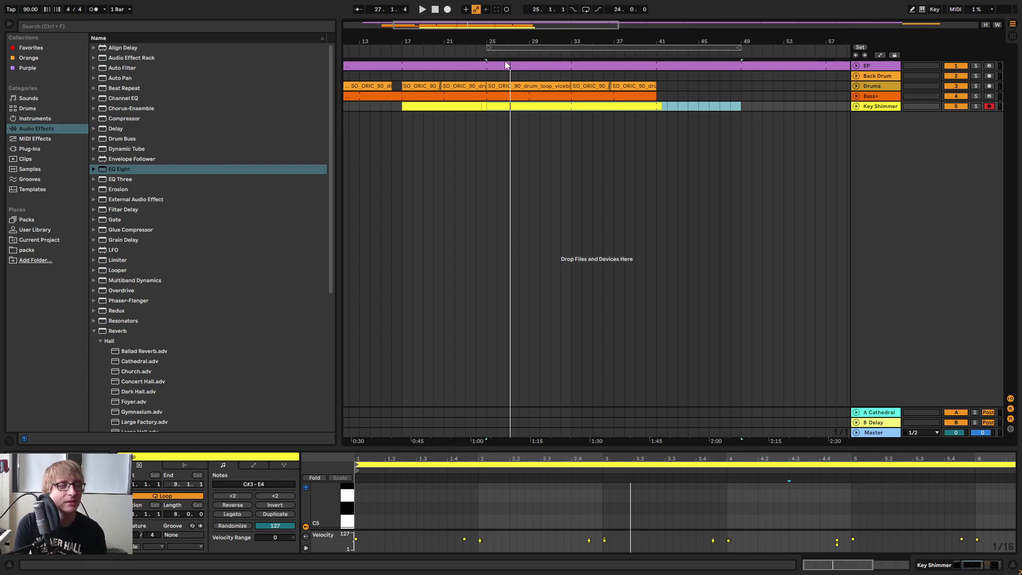
click(487, 48)
click(477, 49)
drag(506, 43, 515, 40)
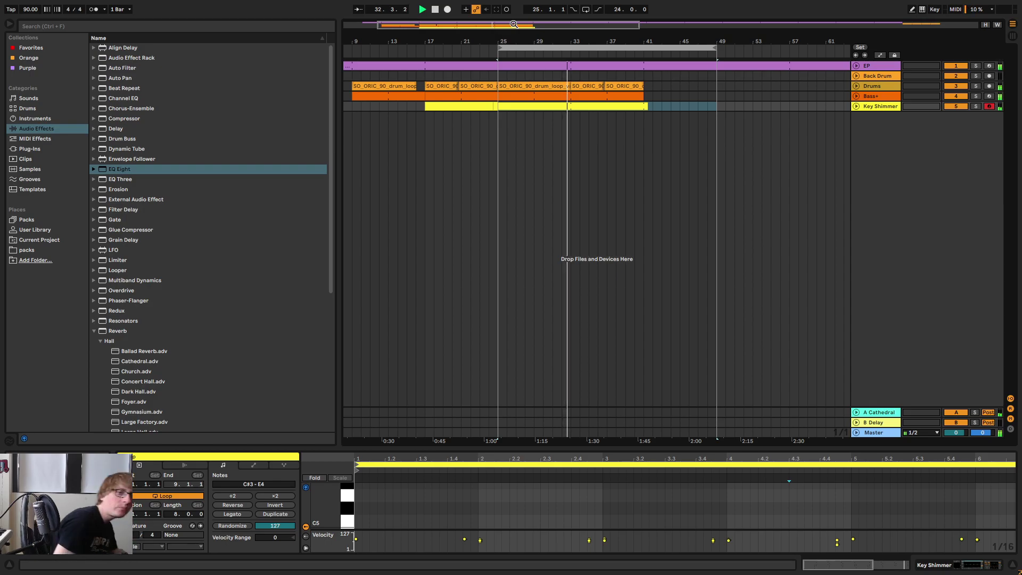
key(space)
key(space)
key(space)
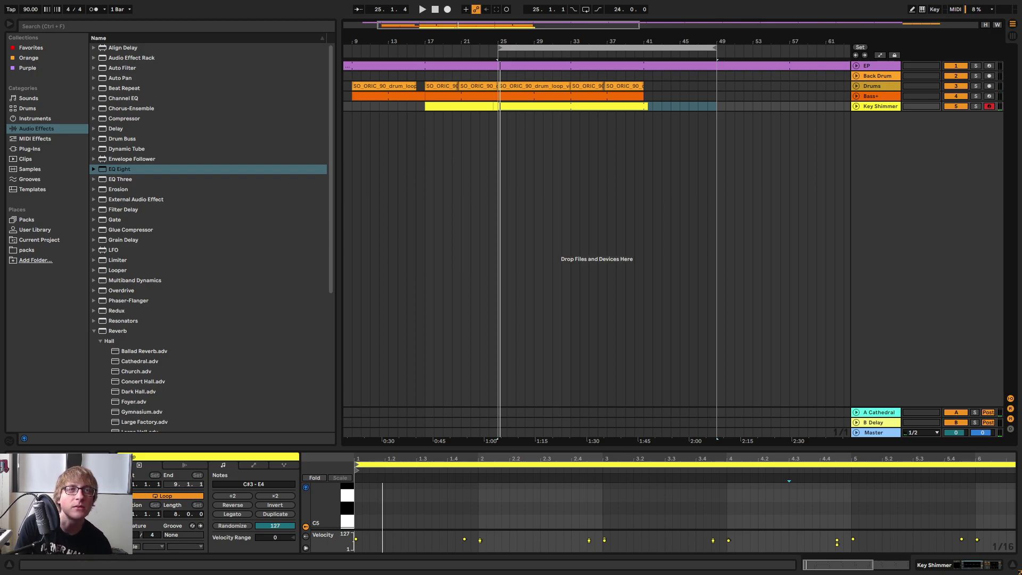
click(450, 51)
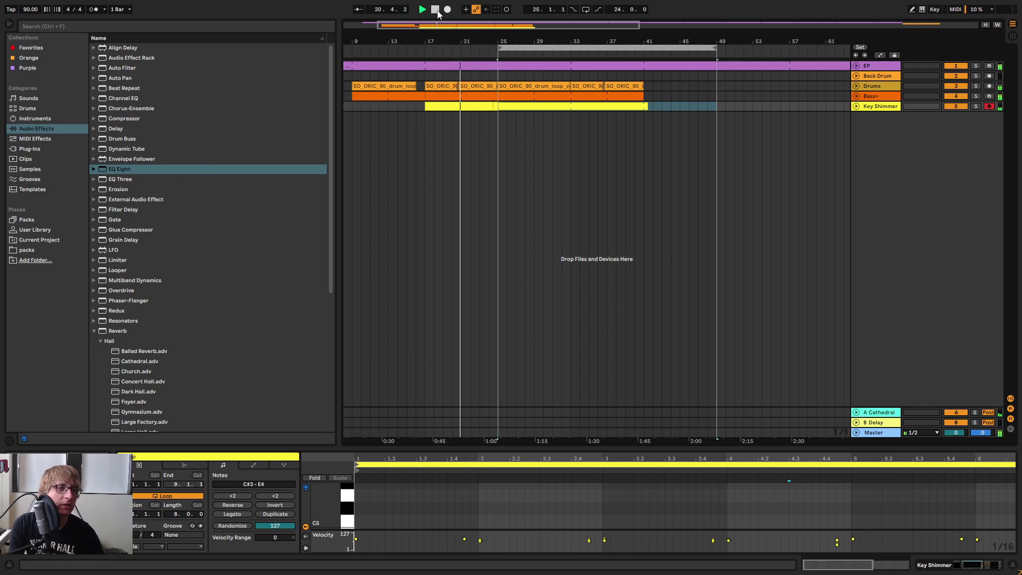
Load the DSK Saxophones plug-in onto a new MIDI track below Key Shimmer.
click(26, 149)
scroll(114, 91, up, 5)
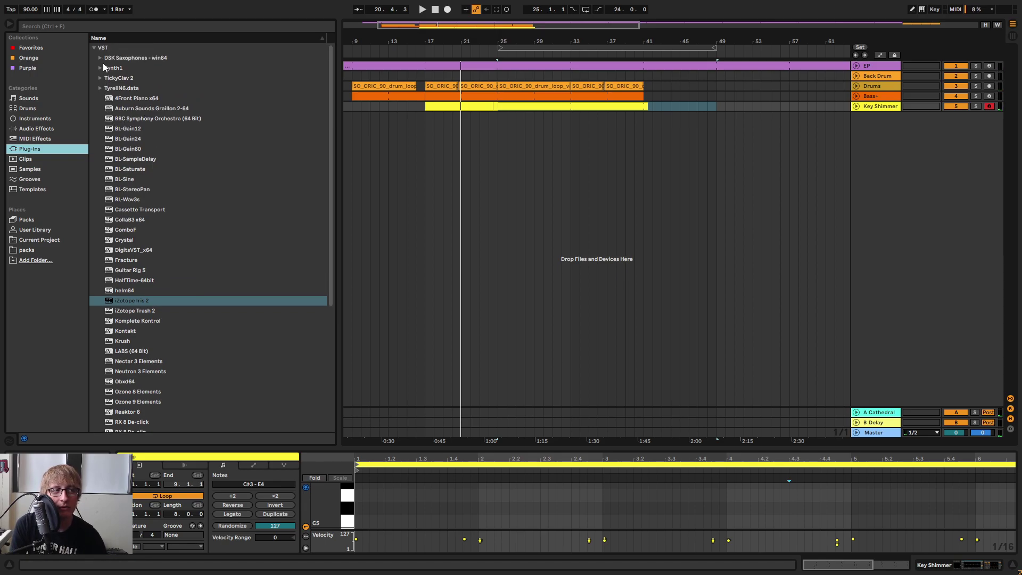
click(108, 58)
drag(132, 68, 779, 168)
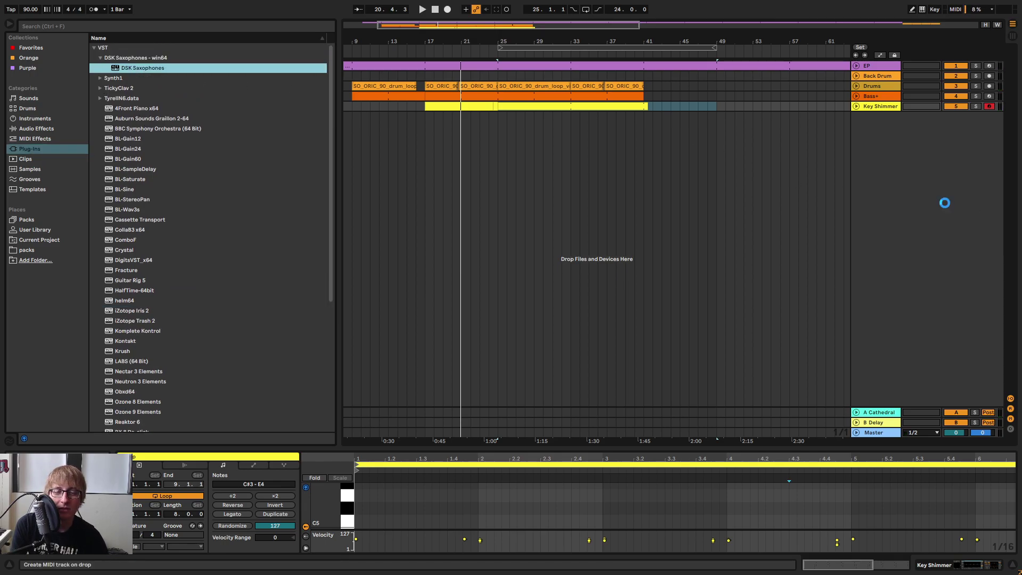
drag(945, 203, 924, 212)
click(619, 254)
click(569, 286)
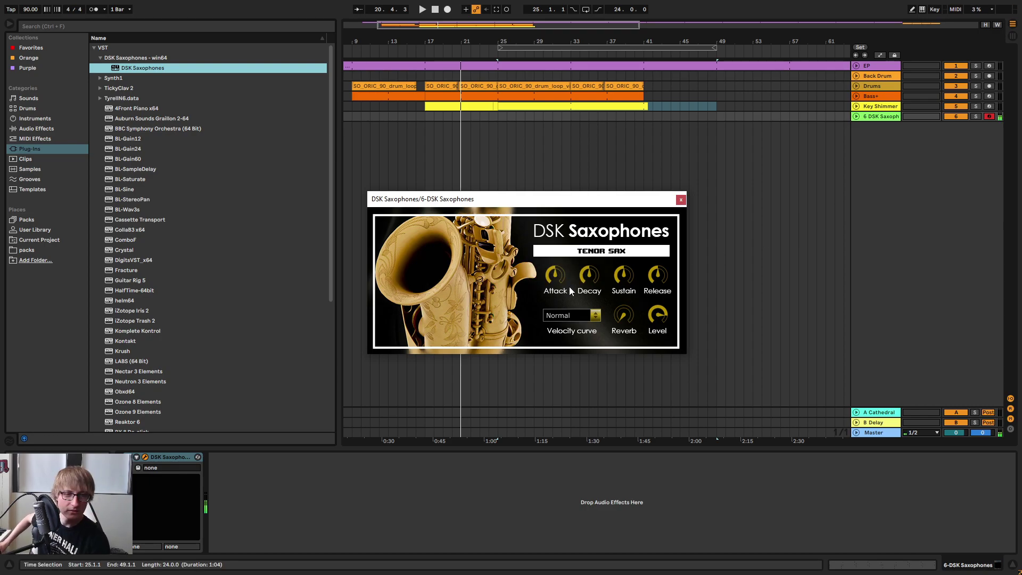
Close the DSK Saxophones window and set the track's send to A Cathedral to -2.2 dB.
click(962, 220)
key(Tab)
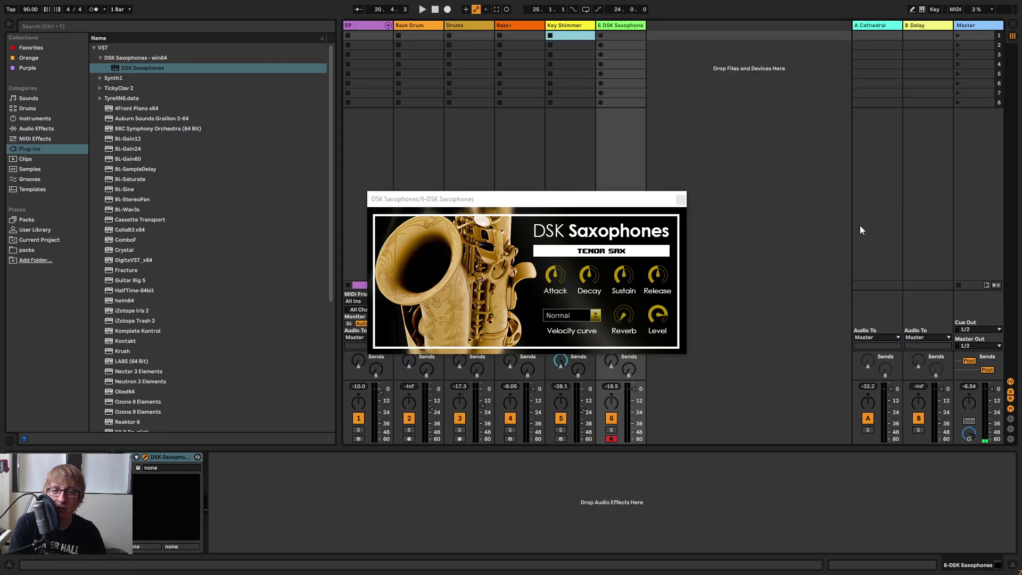
click(680, 199)
drag(611, 362, 611, 341)
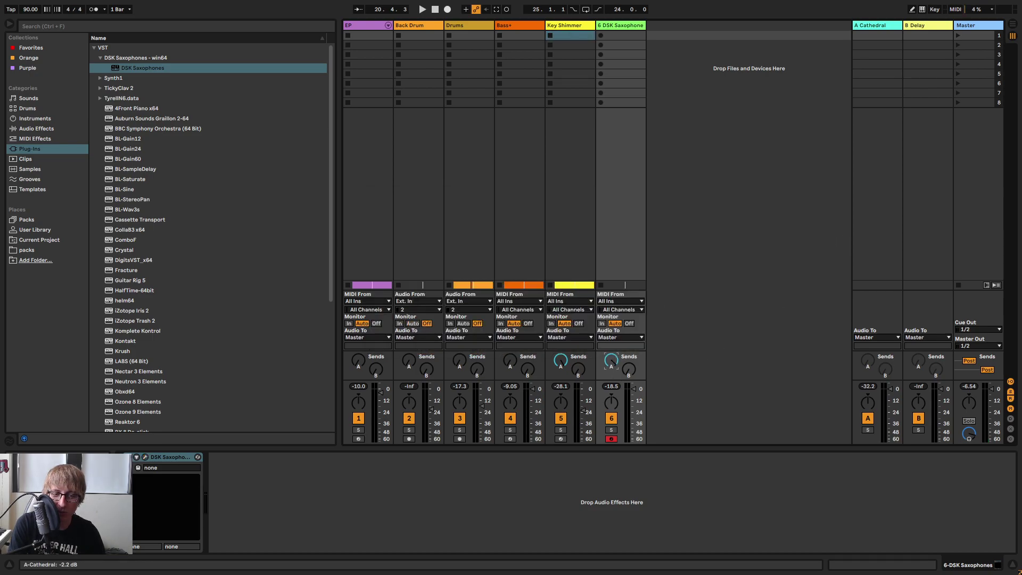
key(Tab)
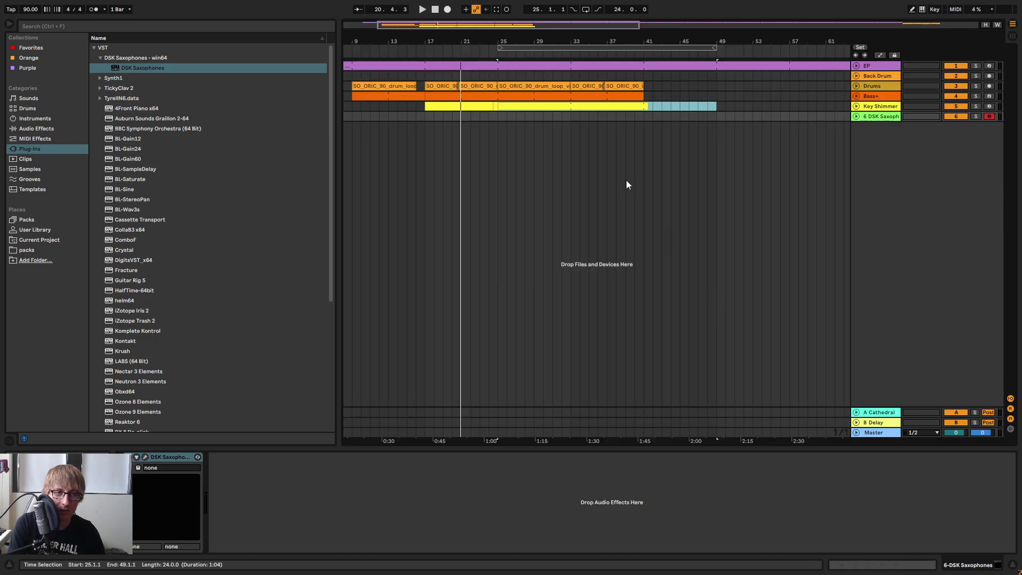
Move the 24-bar loop region to start at 23.1.1 and select that time range.
mouse_move(519, 51)
mouse_down()
mouse_move(508, 55)
mouse_move(517, 51)
mouse_up()
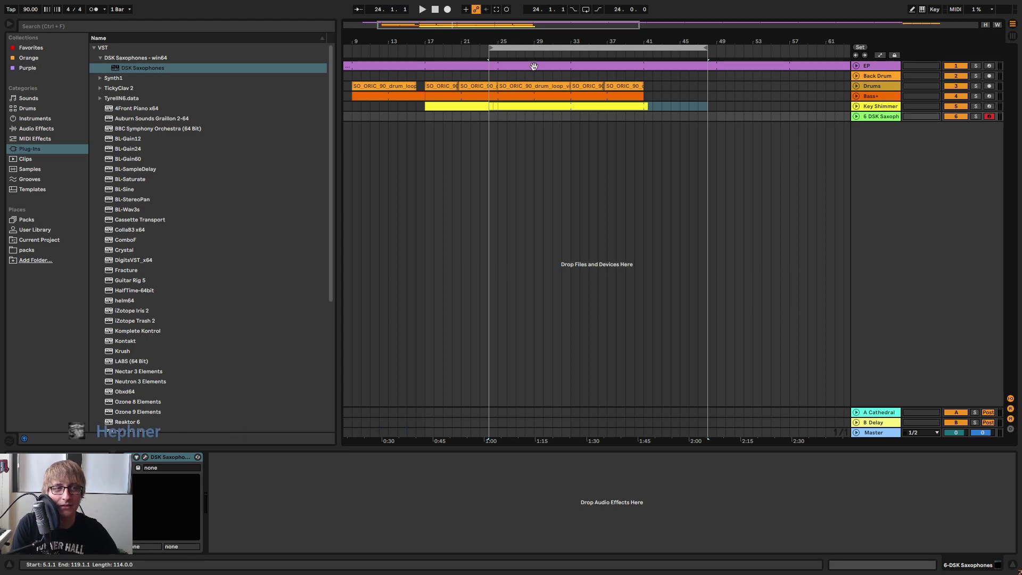
drag(519, 48, 516, 45)
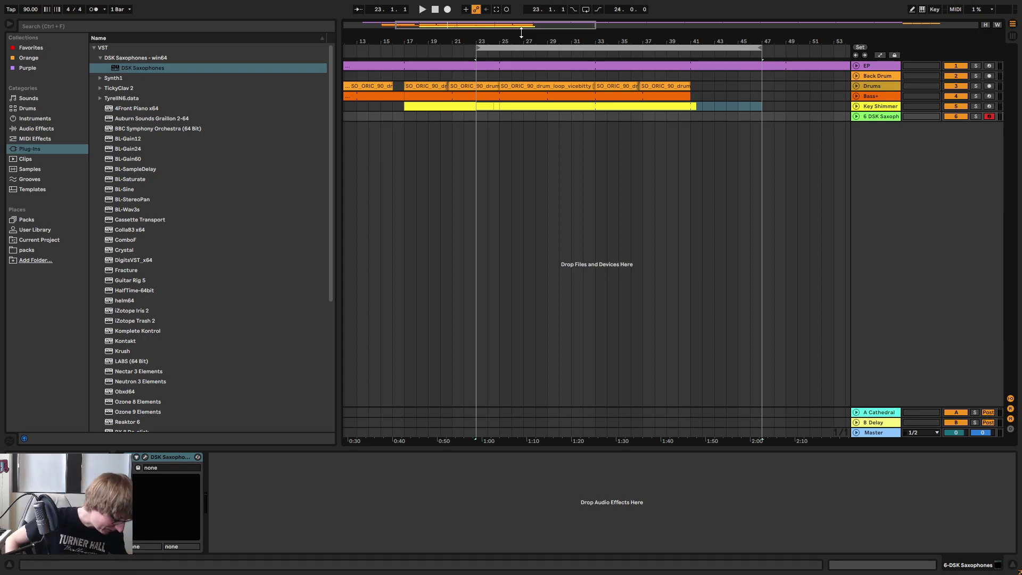
click(497, 48)
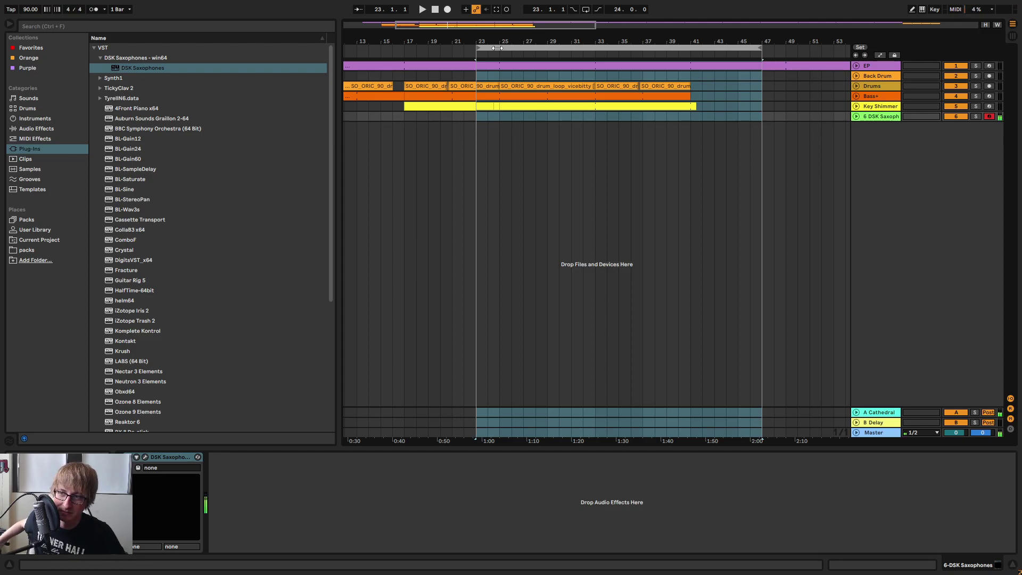
Play the song from bar 23, lower the saxophone track's volume and set its Cathedral send to 0.0 dB.
key(Tab)
key(space)
key(Tab)
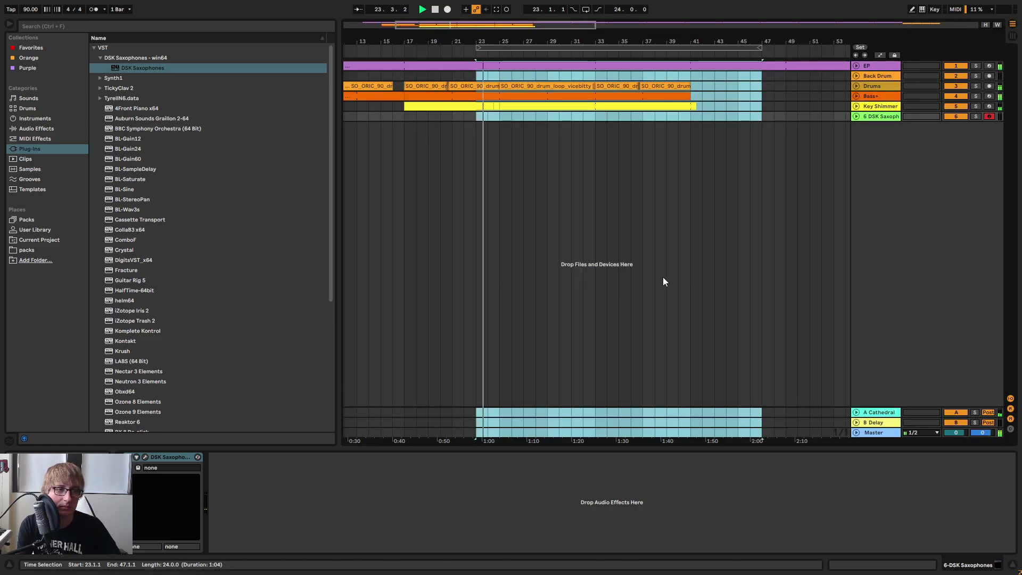
key(Tab)
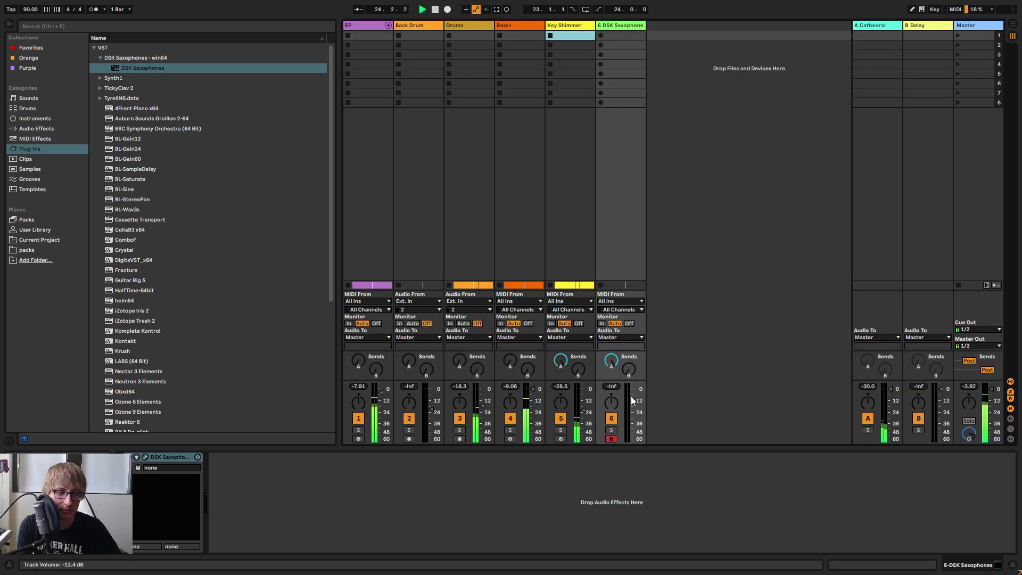
drag(632, 400, 632, 403)
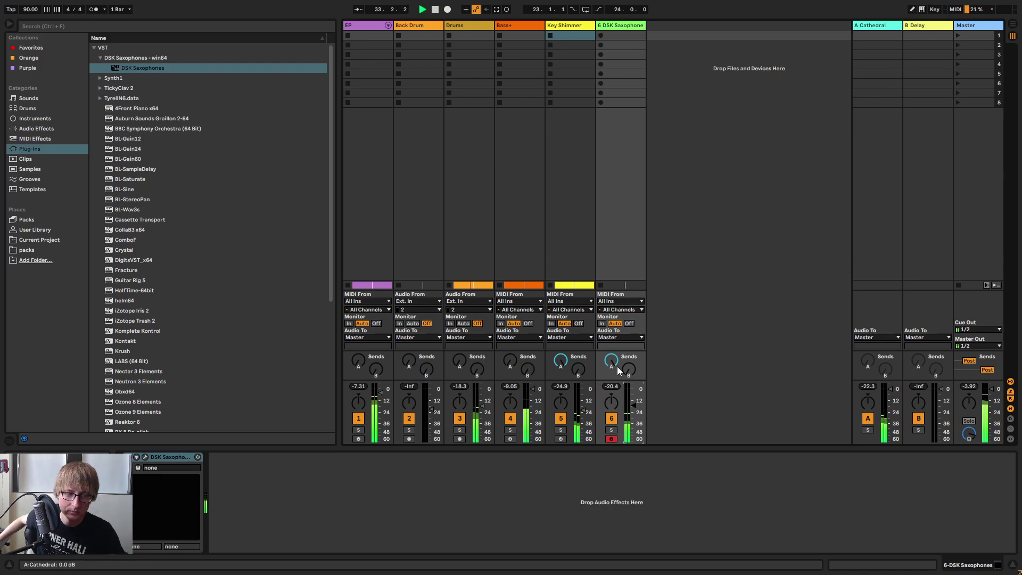
Delete the DSK Saxophones track and briefly replay the song from about bar 17.
key(Tab)
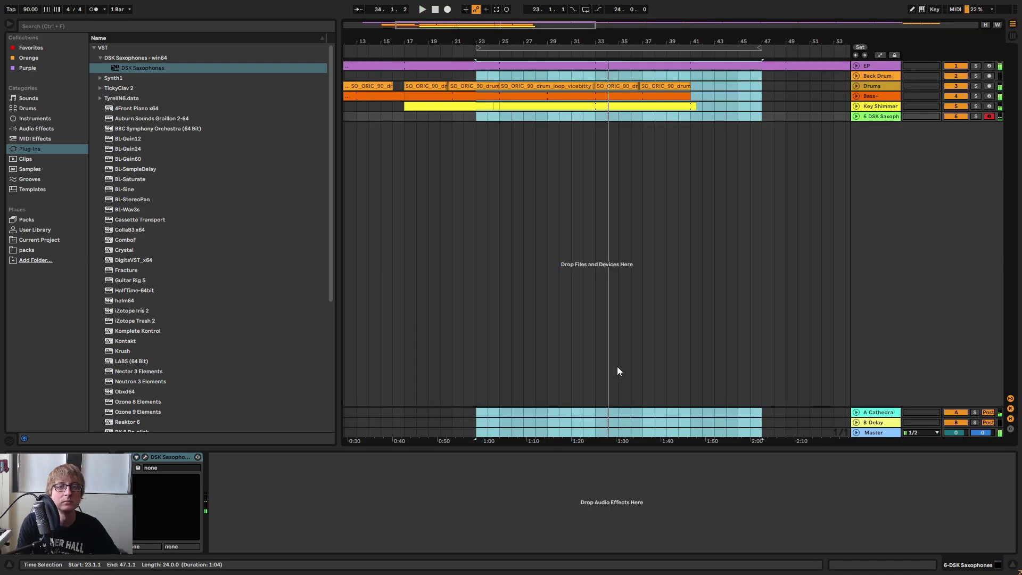
click(797, 227)
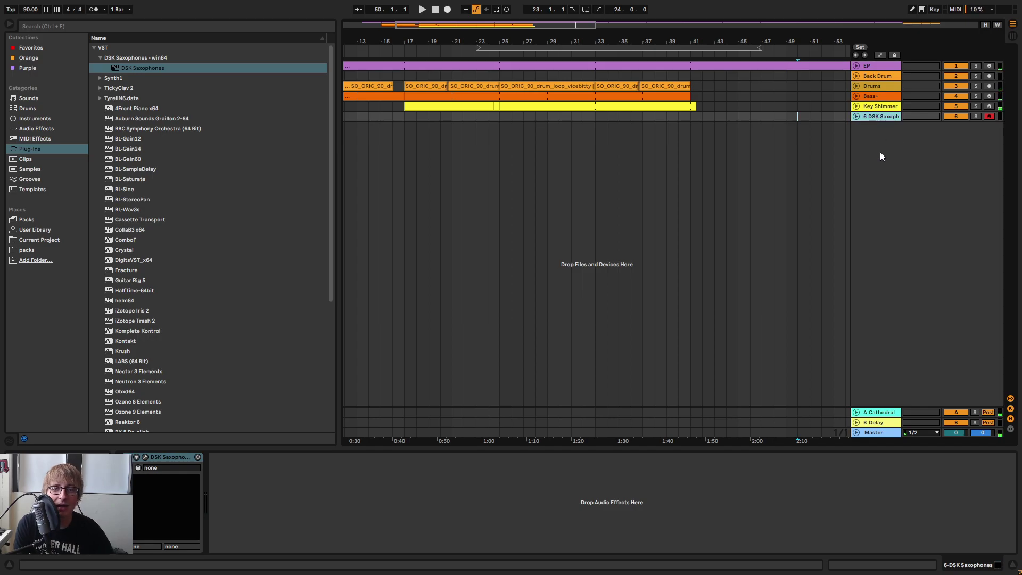
key(Delete)
drag(508, 40, 535, 37)
click(499, 54)
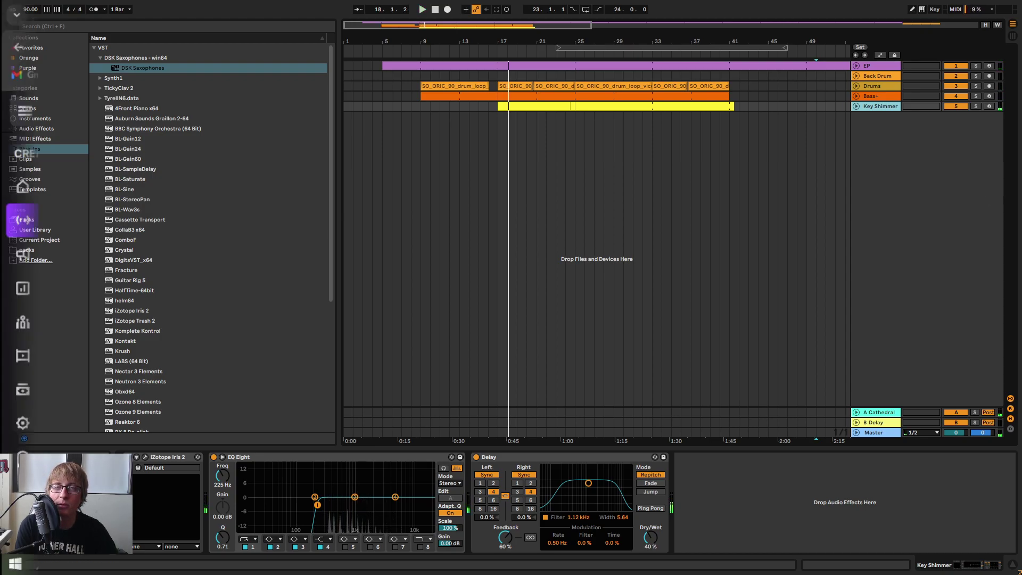
Switch to Splice in the Chrome browser and open its main Sounds page.
key(alt+Tab)
click(499, 11)
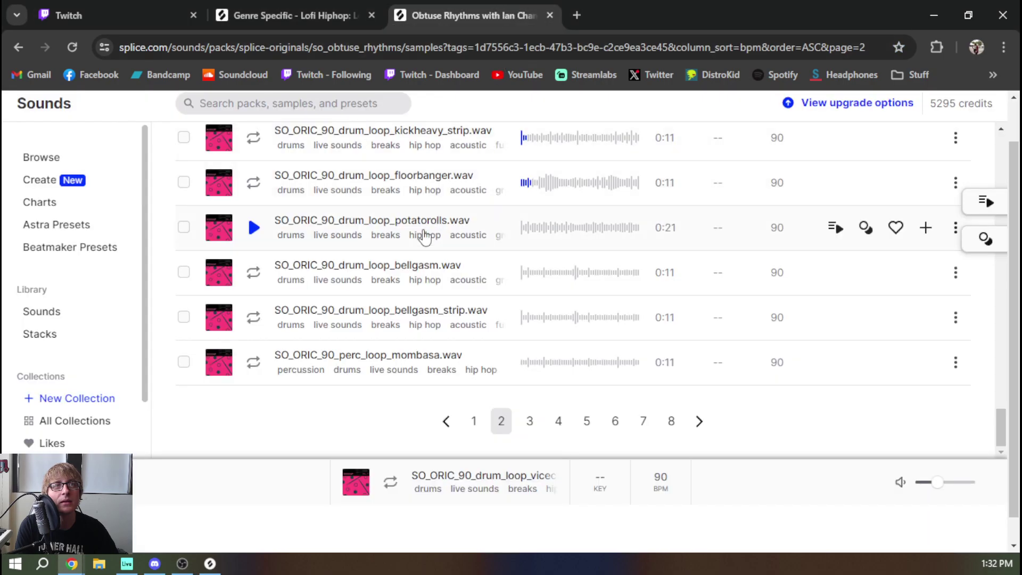
click(274, 15)
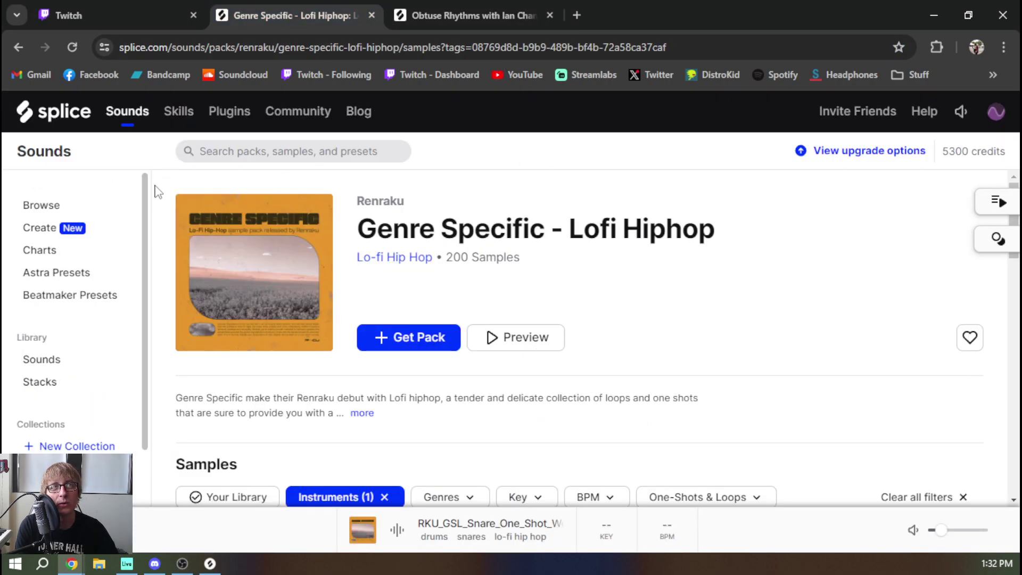
click(141, 121)
Search Splice for "jazz lounge" and filter the samples to vocals.
click(352, 152)
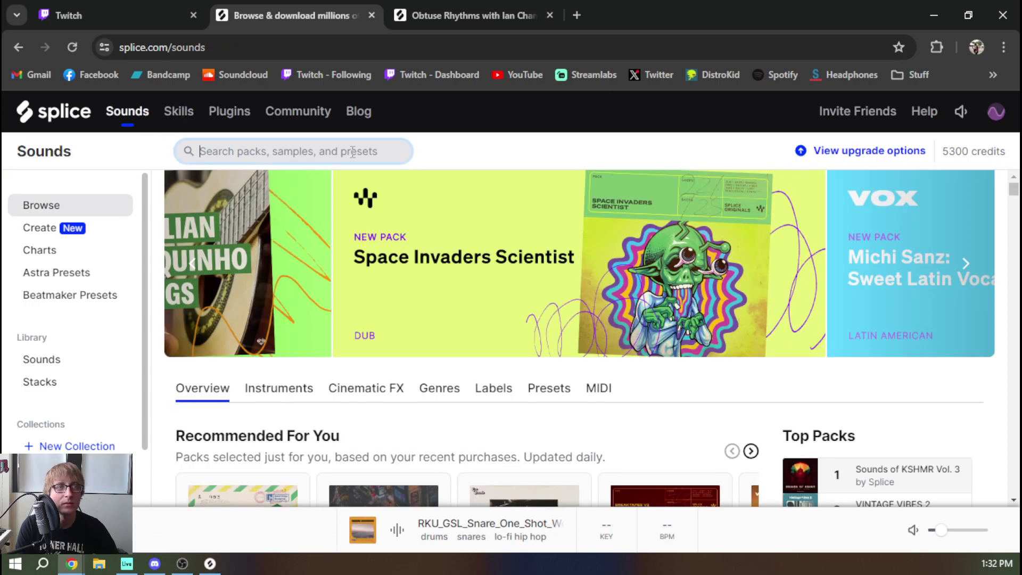
text(jazz lounge)
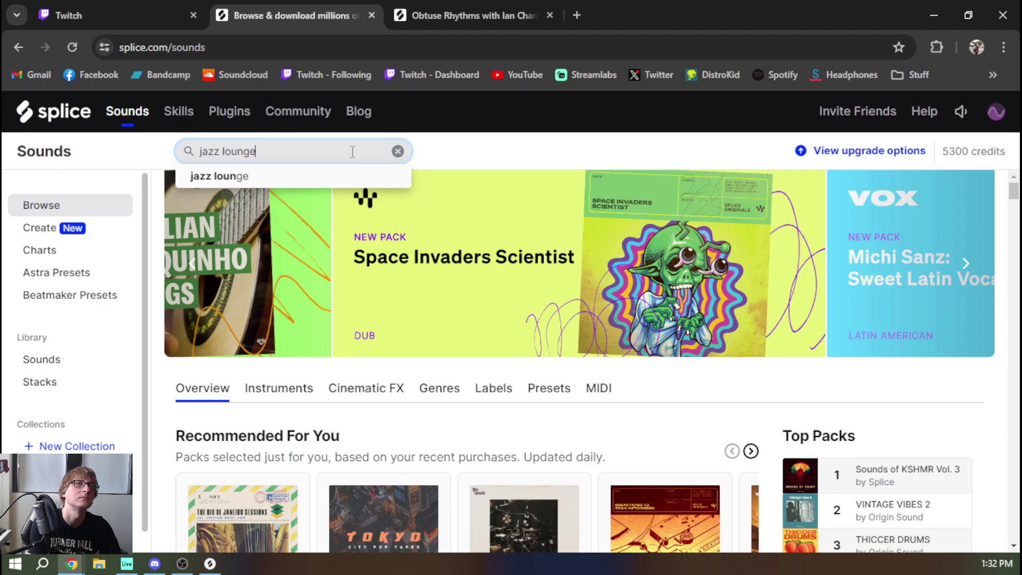
key(Return)
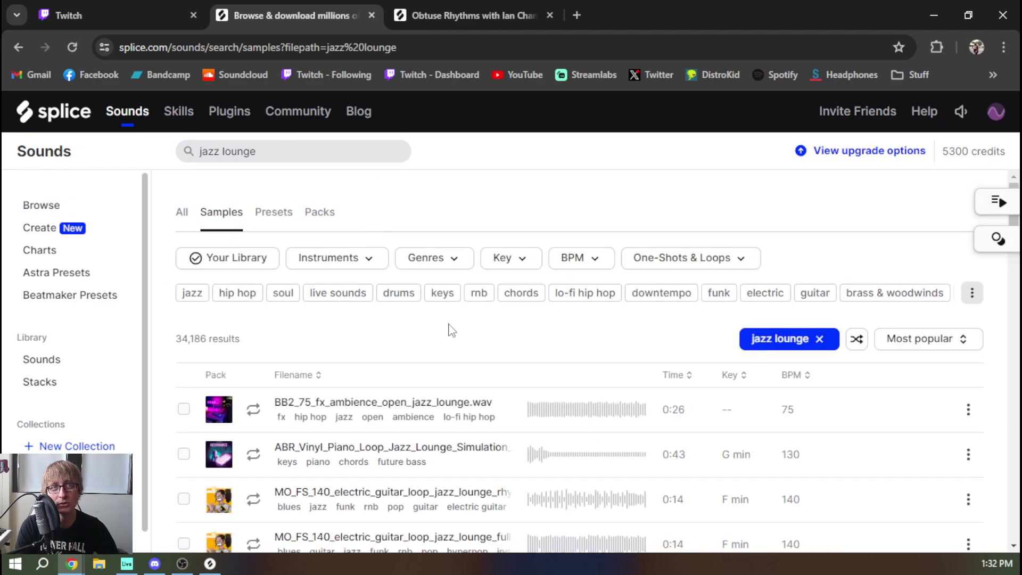
click(973, 294)
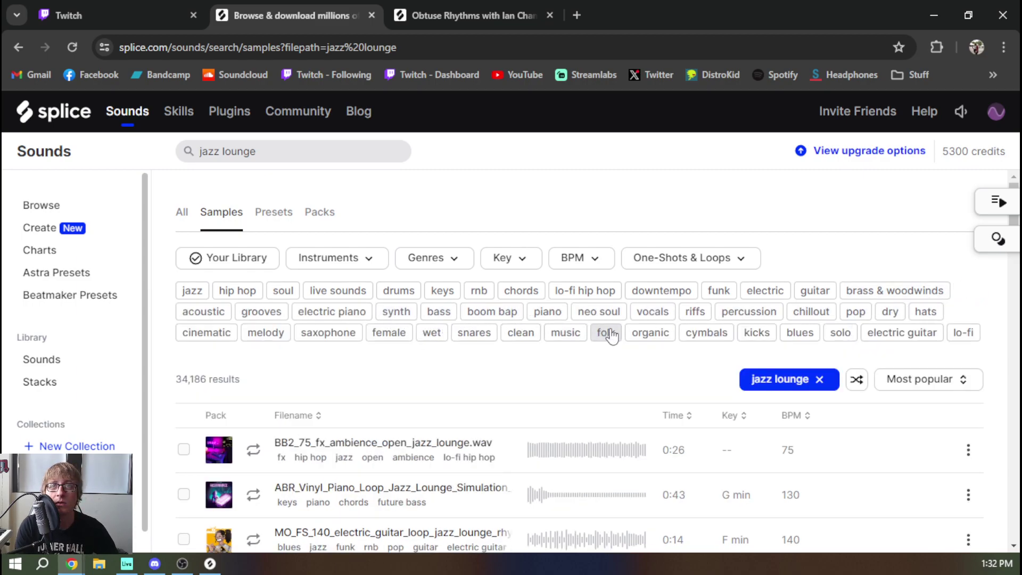
click(653, 312)
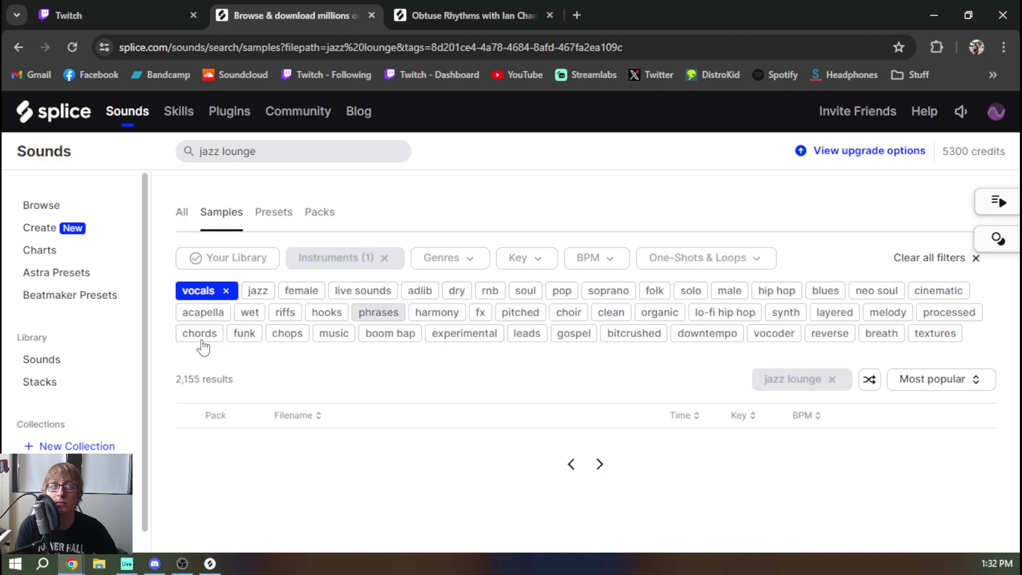
Audition the vocal samples Cool_Male_Scat, crispy_vocal_loop_80 and vocal_hook_lookwhat from the results.
scroll(235, 367, down, 1)
click(250, 376)
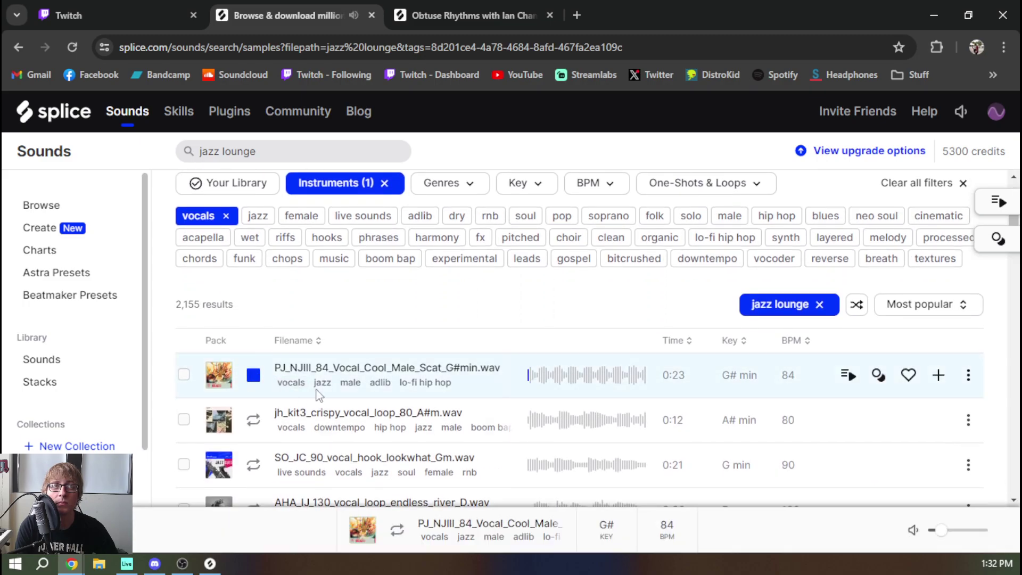
key(Down)
scroll(495, 314, down, 1)
scroll(266, 287, down, 5)
scroll(269, 303, up, 3)
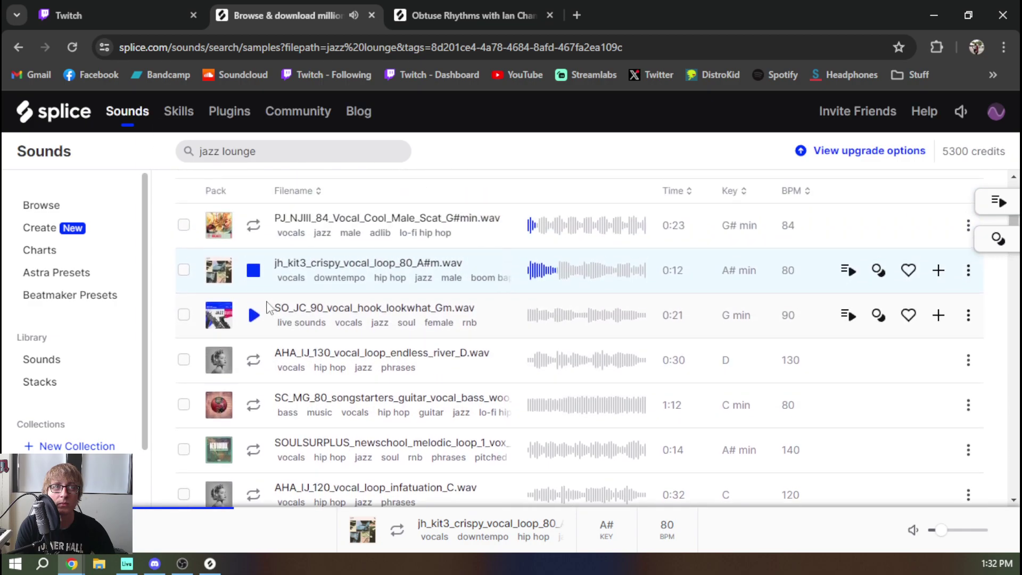
click(253, 309)
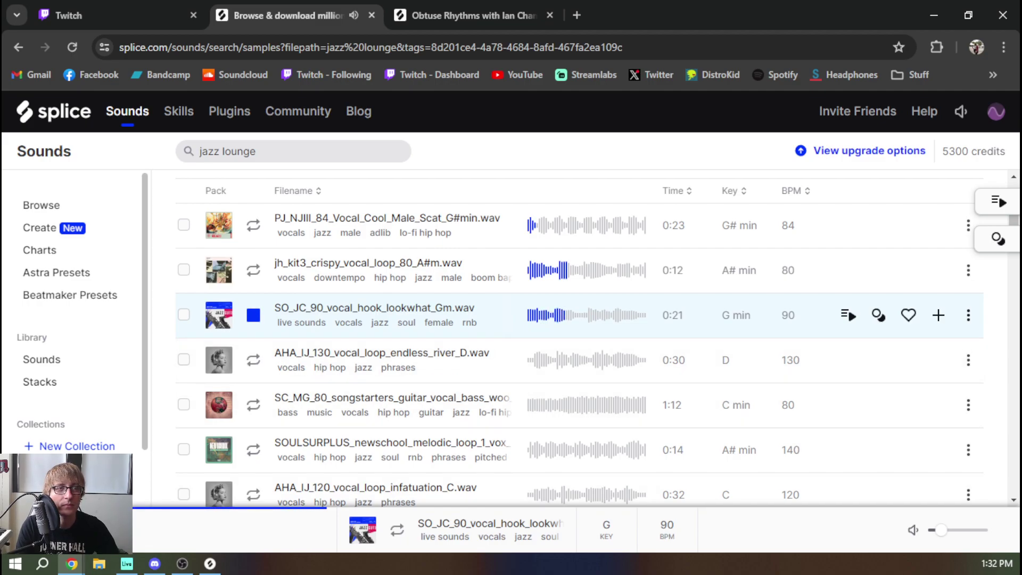
click(254, 318)
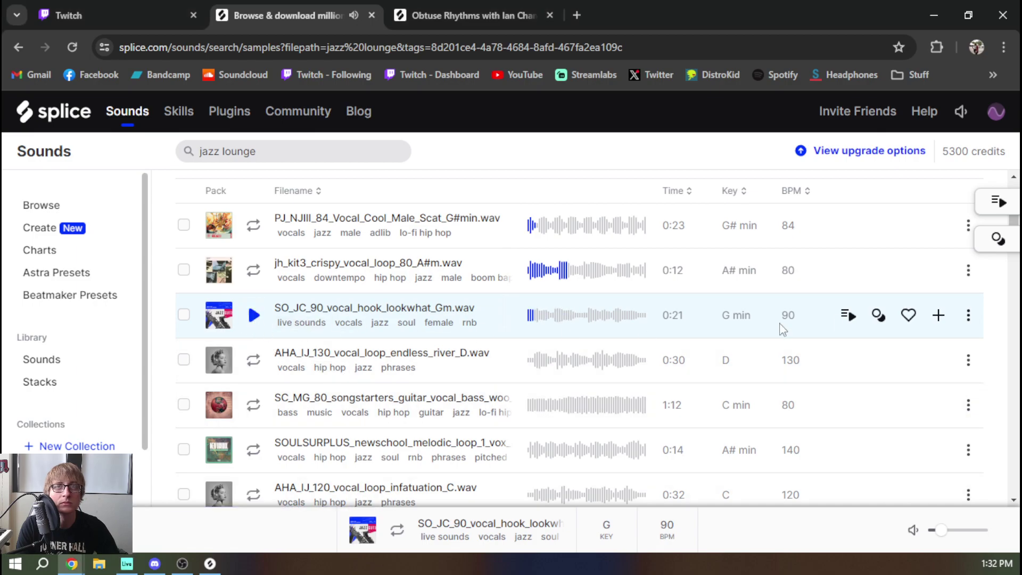
Add SO_JC_90_vocal_hook_lookwhat_Gm.wav to the Splice library and place it at bar 25 on a new track in Ableton Live.
click(938, 315)
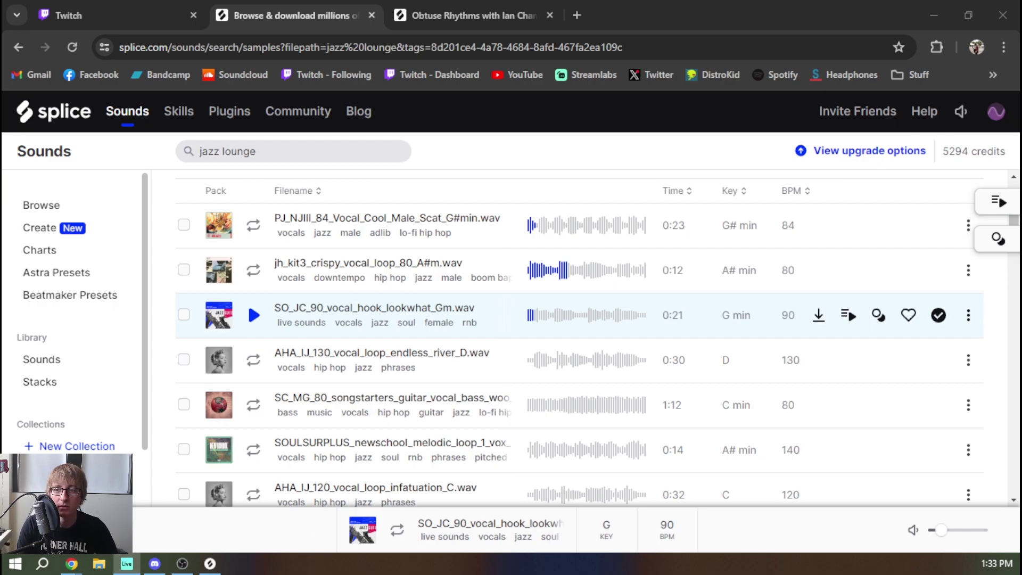
key(alt+Tab)
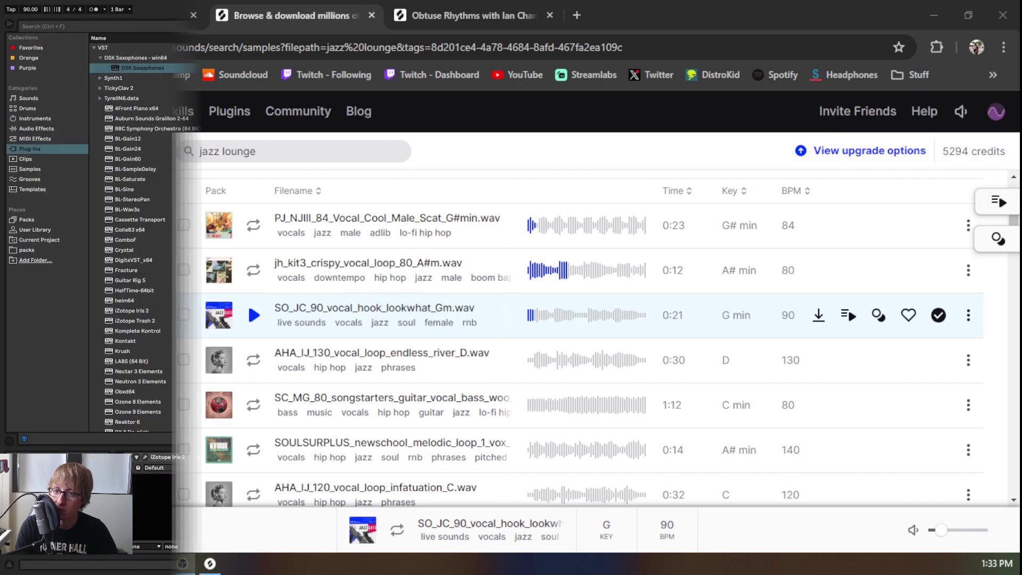
key(alt+Tab)
drag(792, 406, 576, 136)
Set the vocal hook track's volume to -24.0 dB and select its clip in the arrangement.
key(Tab)
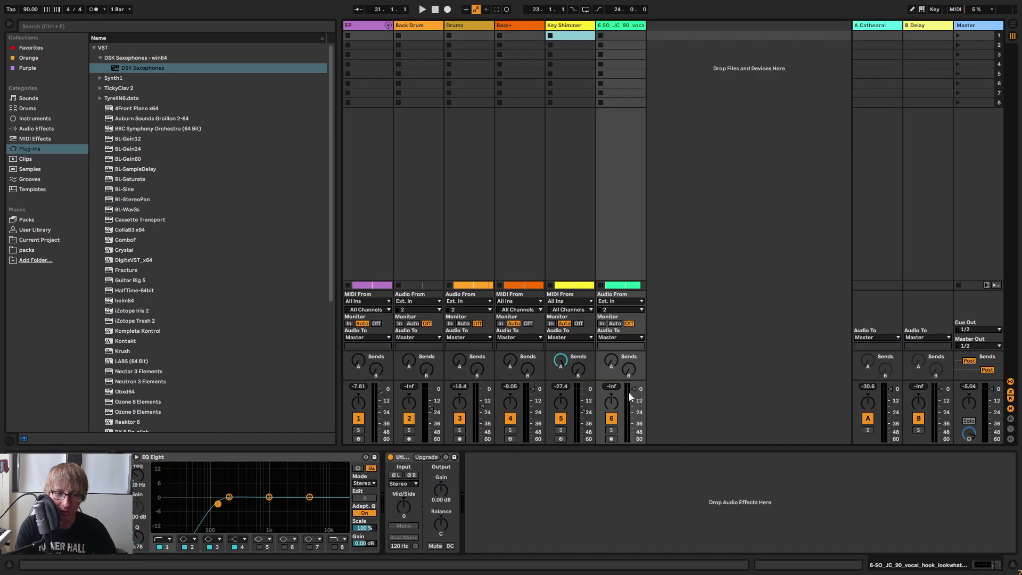
key(Tab)
click(611, 133)
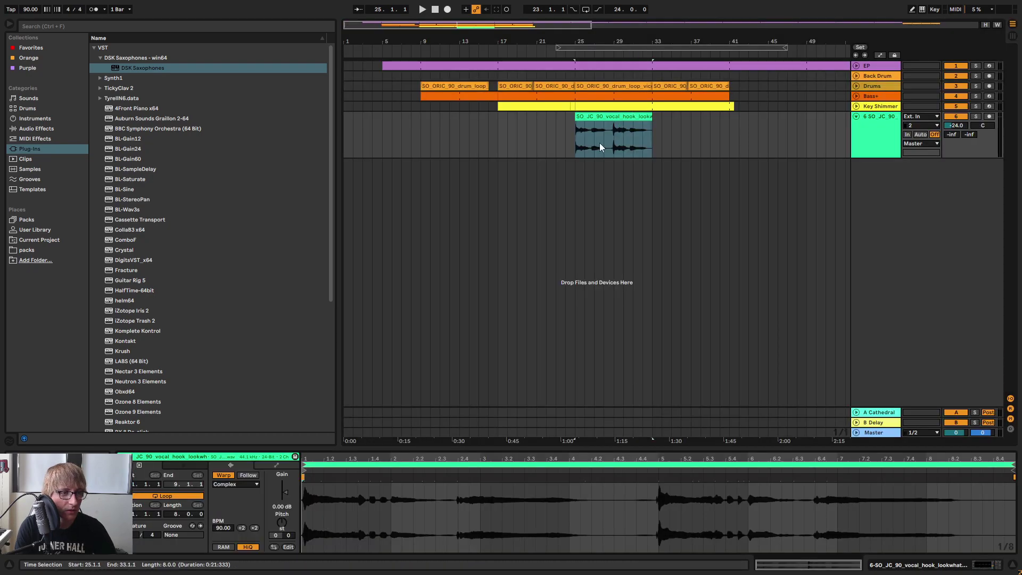
Set the vocal hook clip's warp mode to Complex Pro with a +4 semitone pitch shift, and play it back.
click(236, 484)
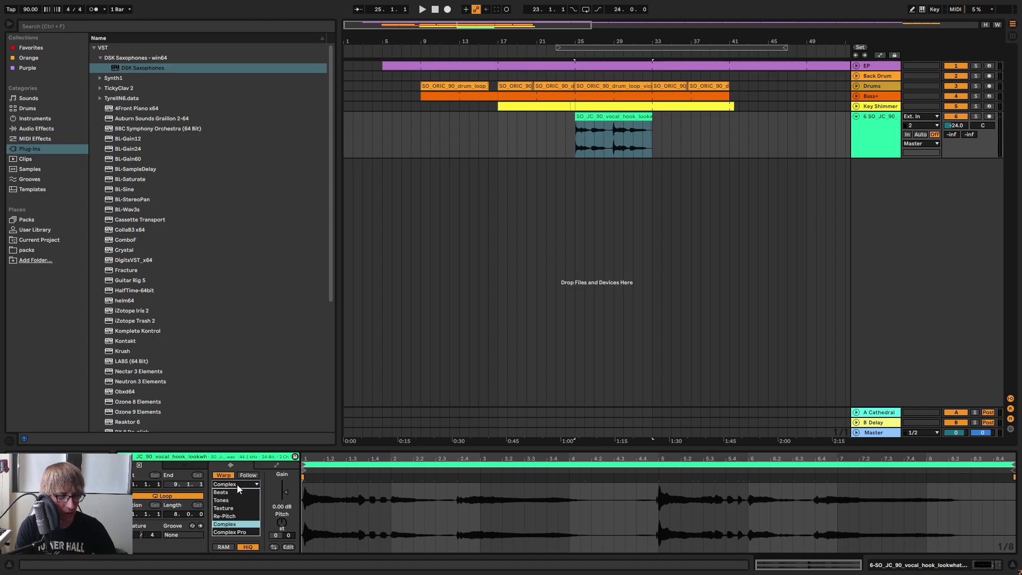
click(242, 532)
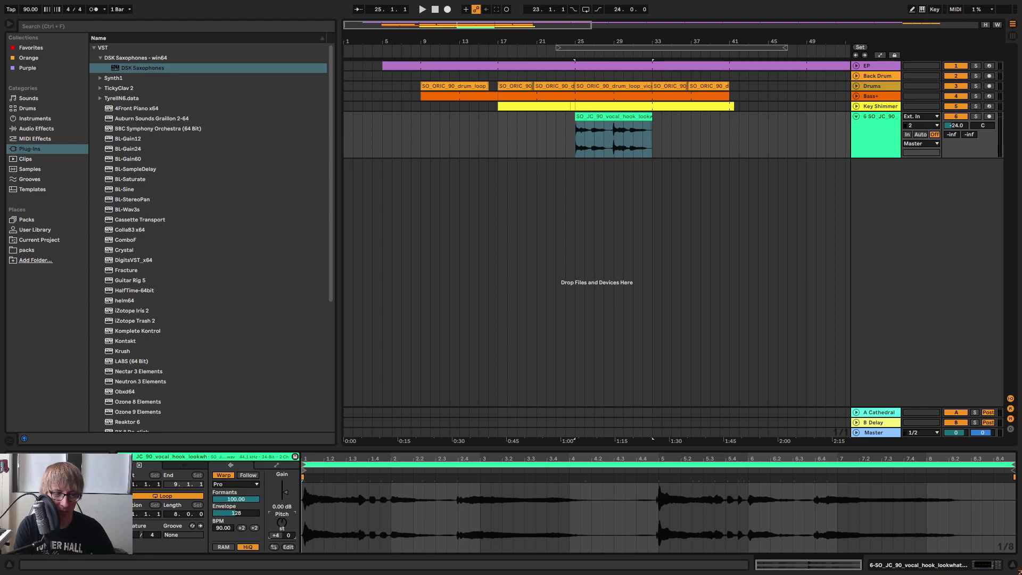
key(space)
Set the vocal hook track's volume to -6.0 dB and its A-Cathedral send to -12.7 dB.
key(Tab)
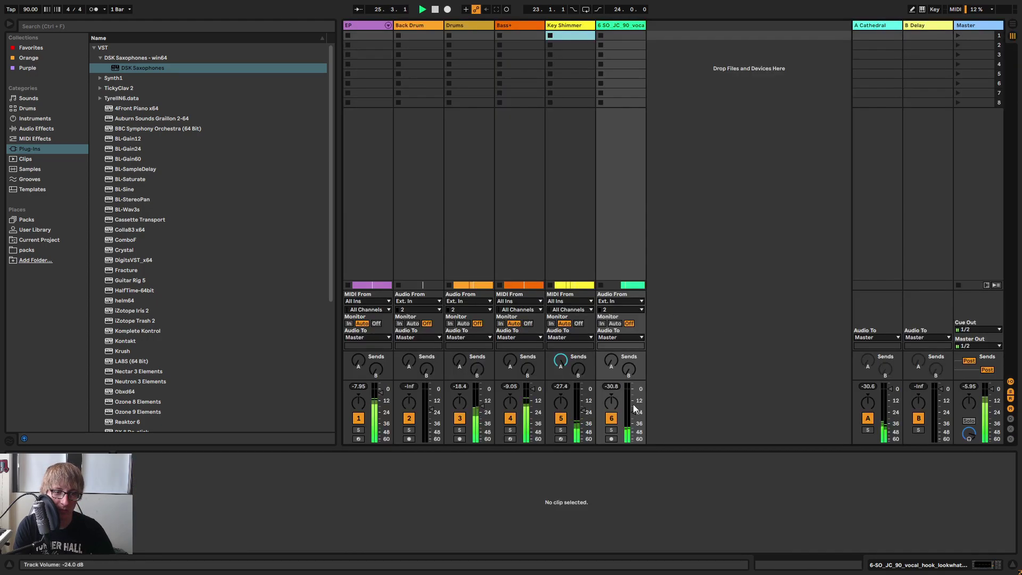
drag(612, 360, 611, 346)
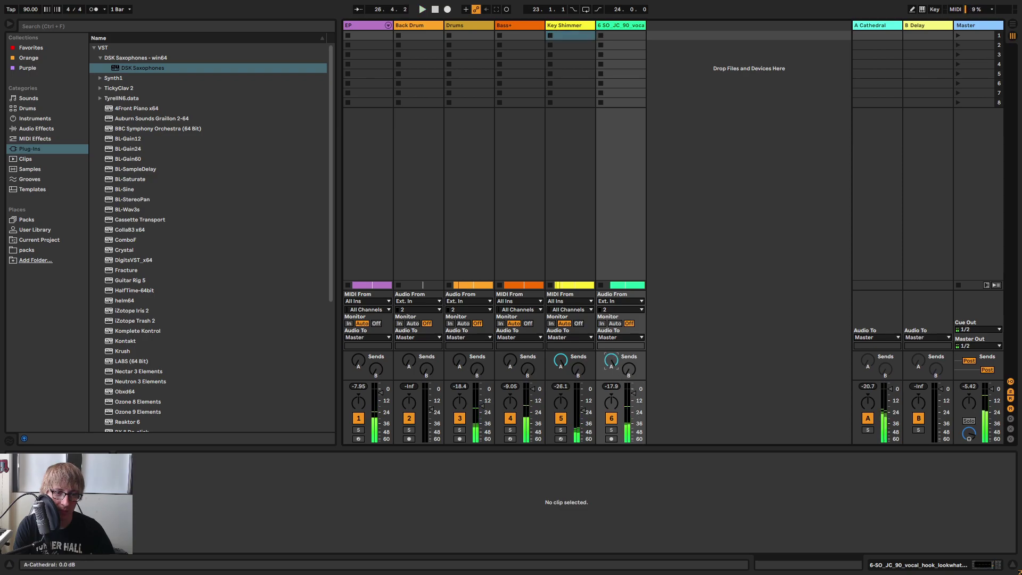
key(space)
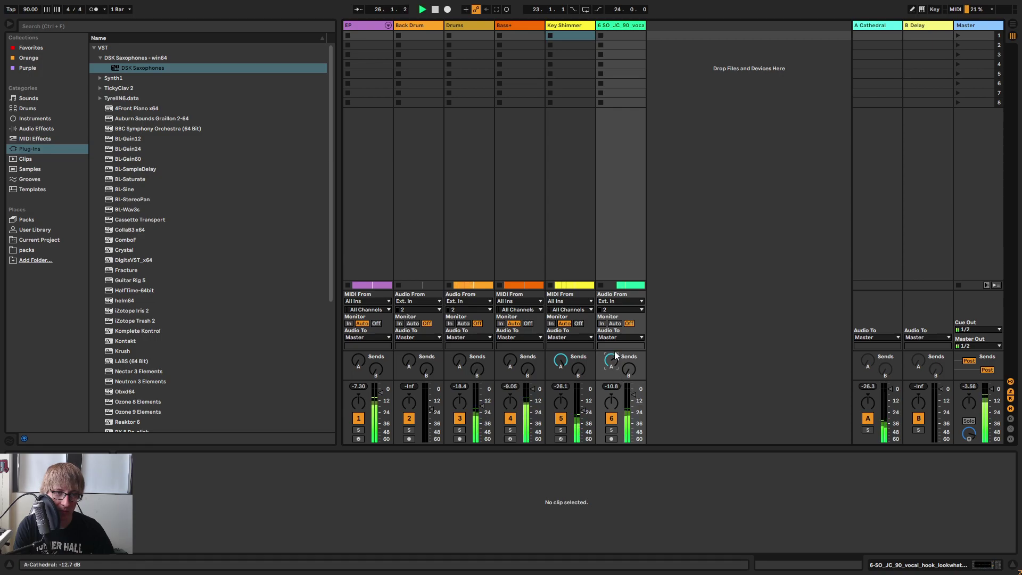
Add a Glue Compressor with the Guitar - Controlled Dynamics preset before the EQ Eight on the vocal hook track.
click(615, 27)
key(Tab)
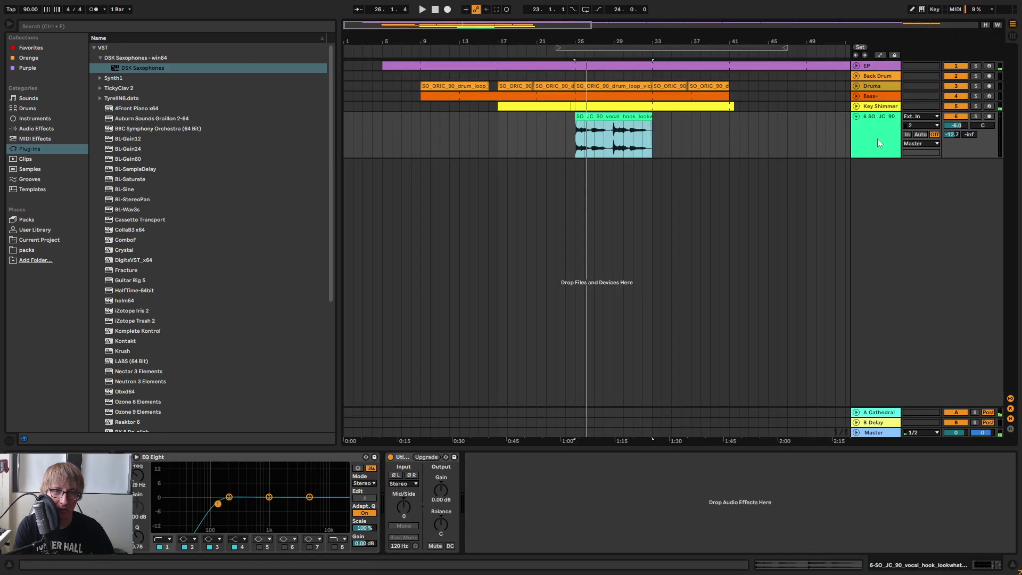
click(37, 128)
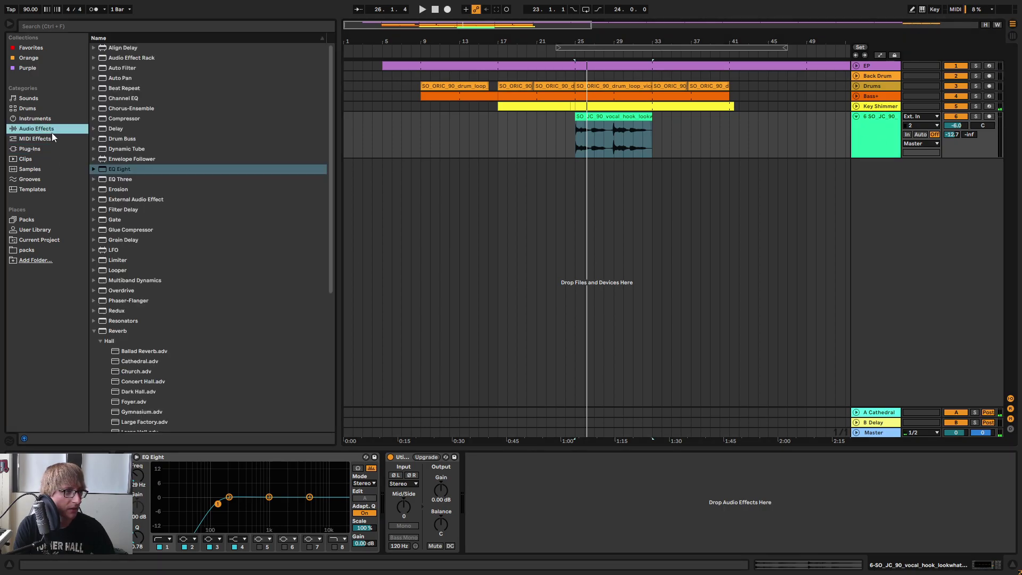
drag(126, 230, 144, 492)
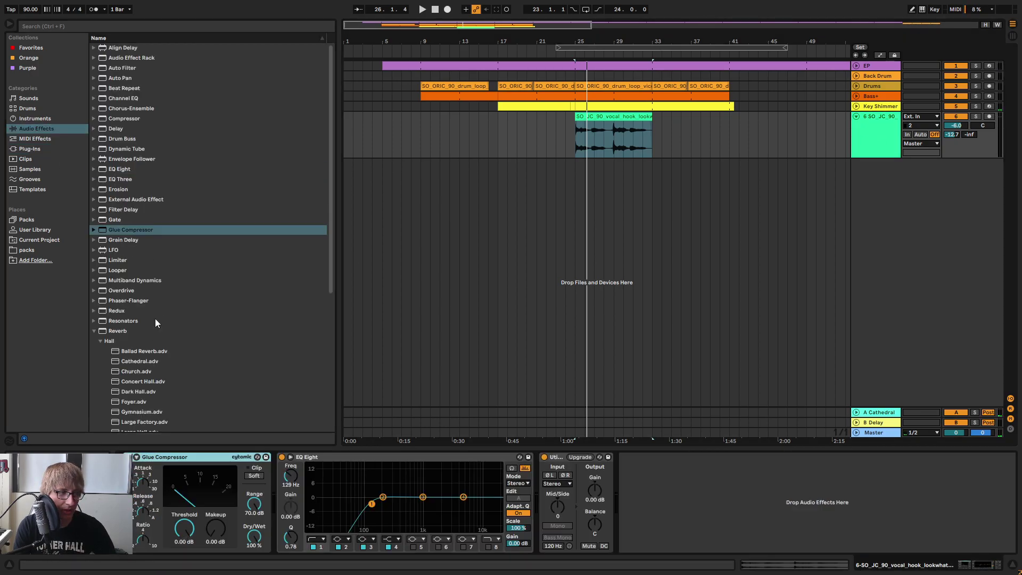
click(94, 229)
drag(164, 331, 198, 456)
key(space)
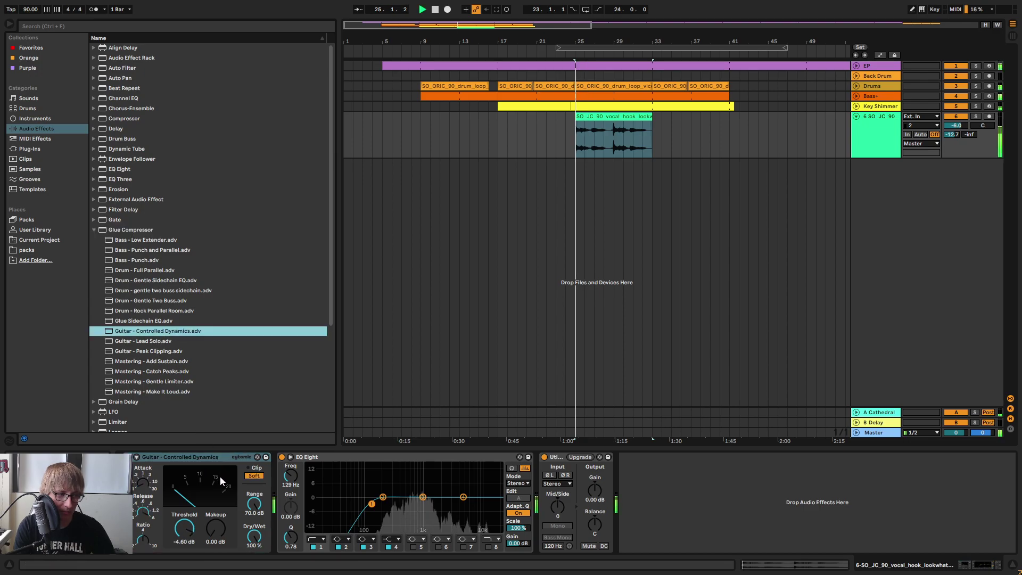
drag(185, 527, 185, 564)
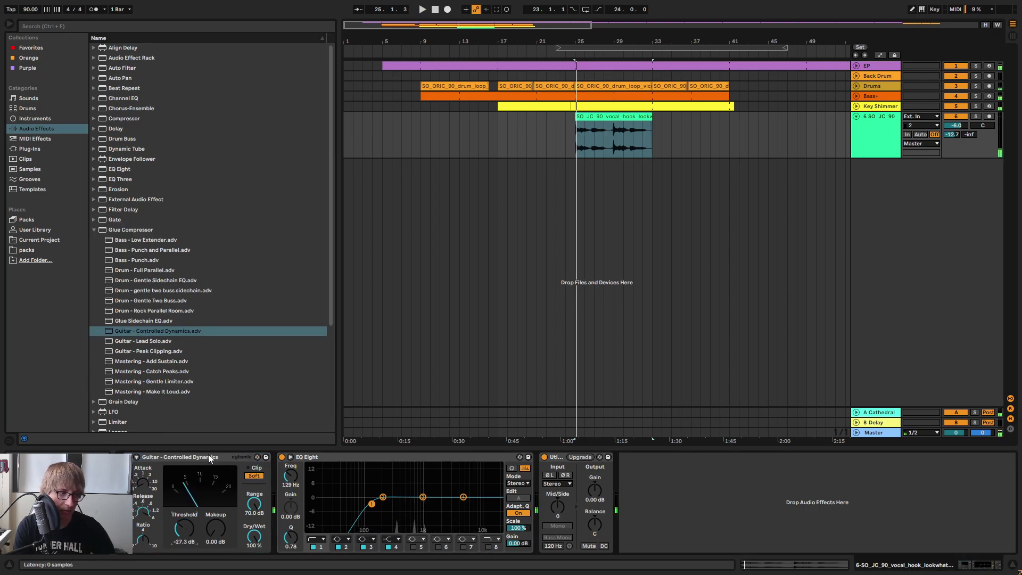
click(160, 456)
key(Delete)
key(ctrl+z)
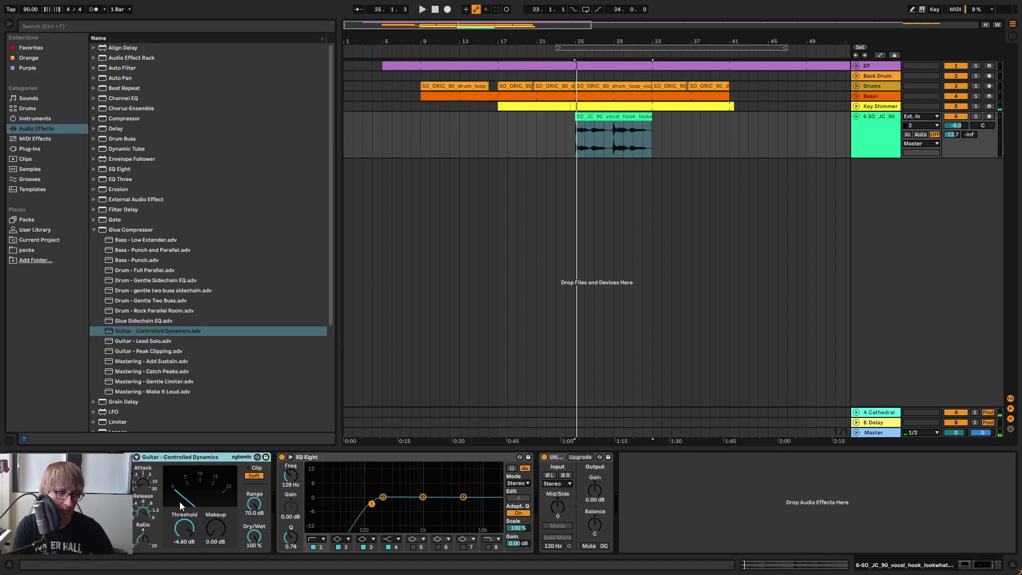
Set the Glue Compressor's makeup gain to 11.1 dB and its threshold to -32.4 dB during playback.
key(space)
drag(216, 528, 215, 500)
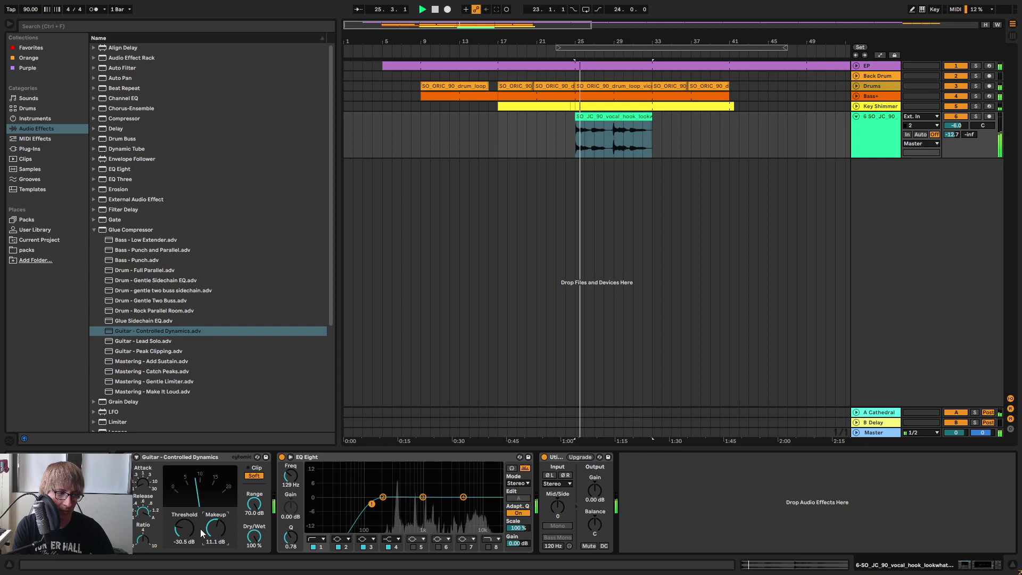
drag(184, 529, 182, 534)
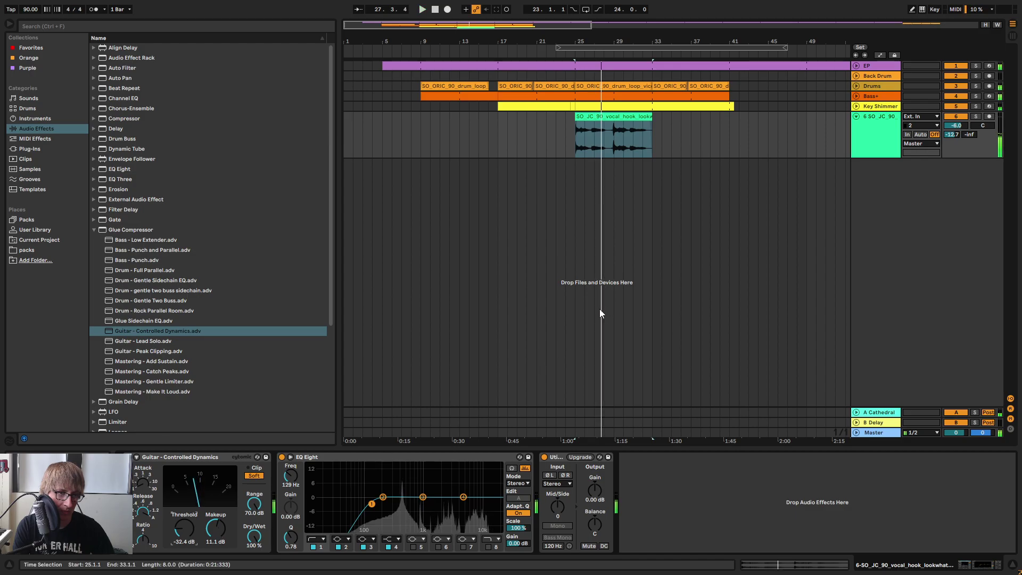
Set the vocal hook track's volume to -4.9 dB.
key(Tab)
drag(633, 394, 633, 394)
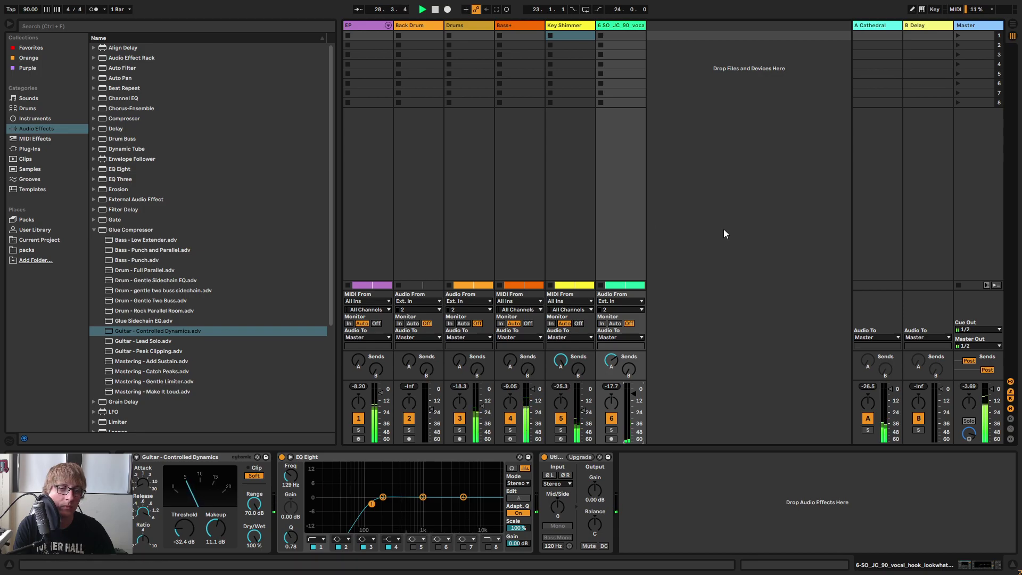
key(Tab)
Set the vocal hook clip's pitch to -1 semitone and select the clip in the arrangement.
click(709, 154)
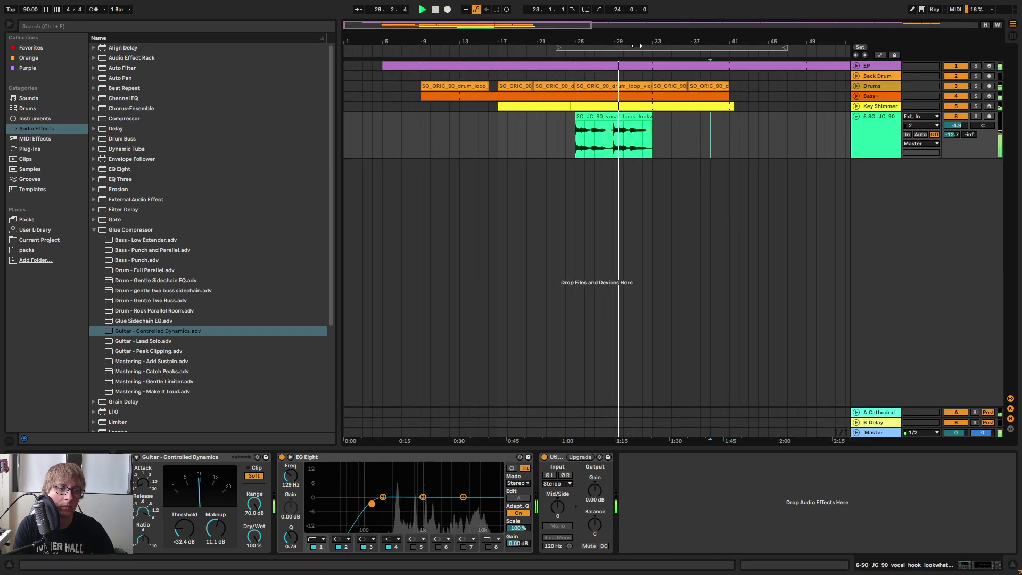
mouse_move(646, 38)
mouse_down()
mouse_move(642, 90)
mouse_move(581, 38)
mouse_up()
click(631, 155)
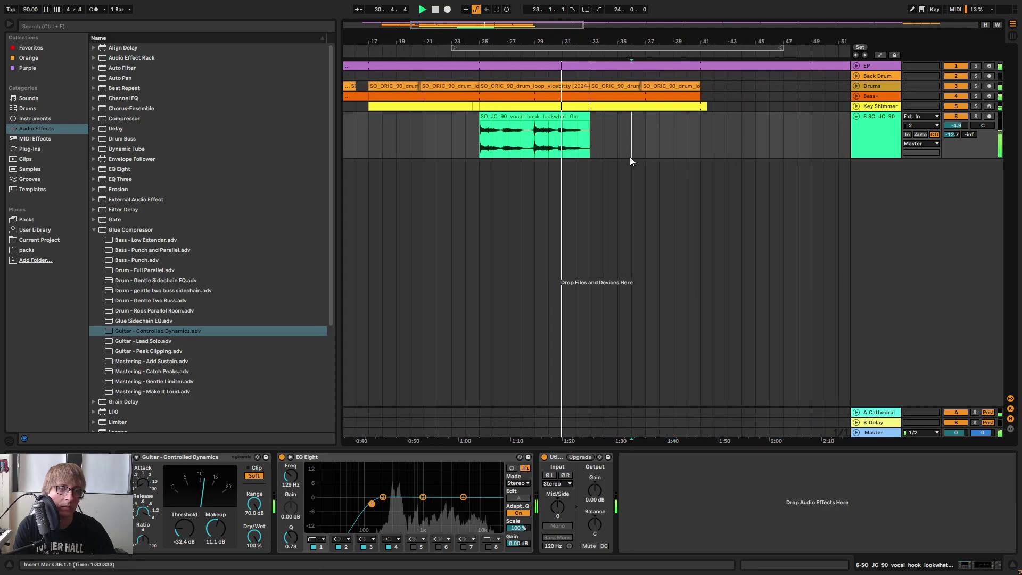
click(584, 116)
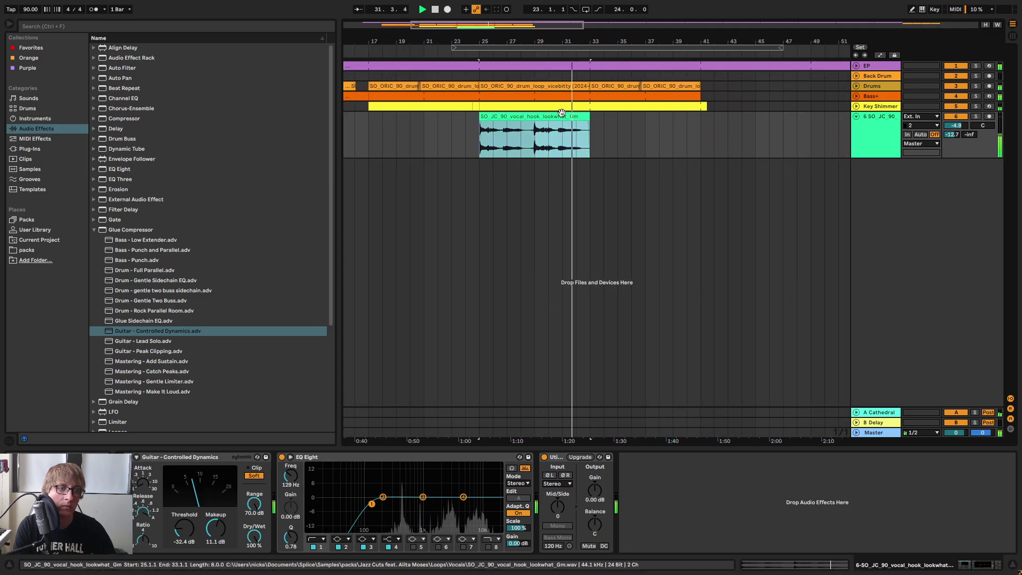
key(space)
double_click(547, 116)
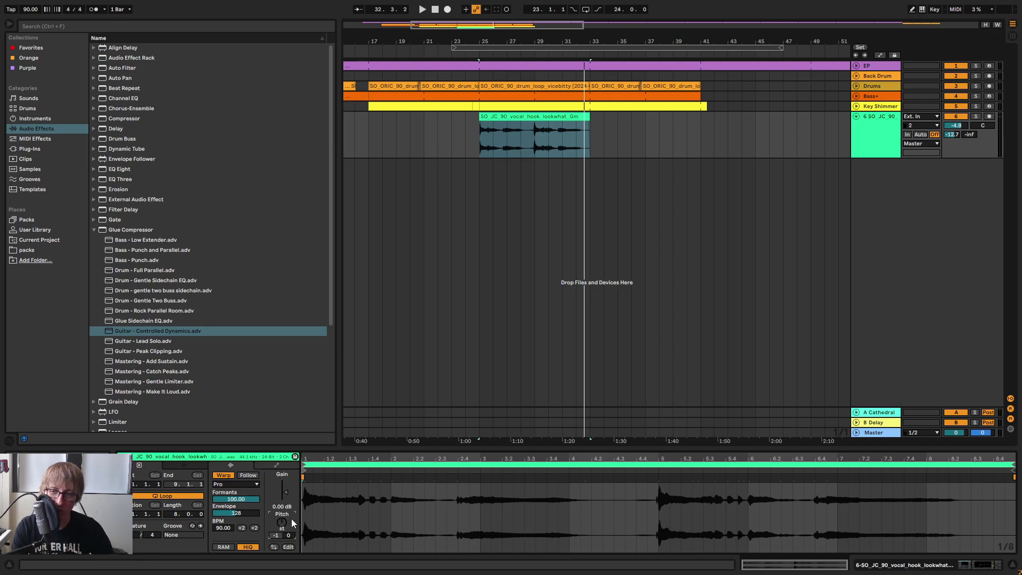
click(486, 118)
Play the arrangement from bar 25 and set the vocal hook track's volume to -3.5 dB.
key(space)
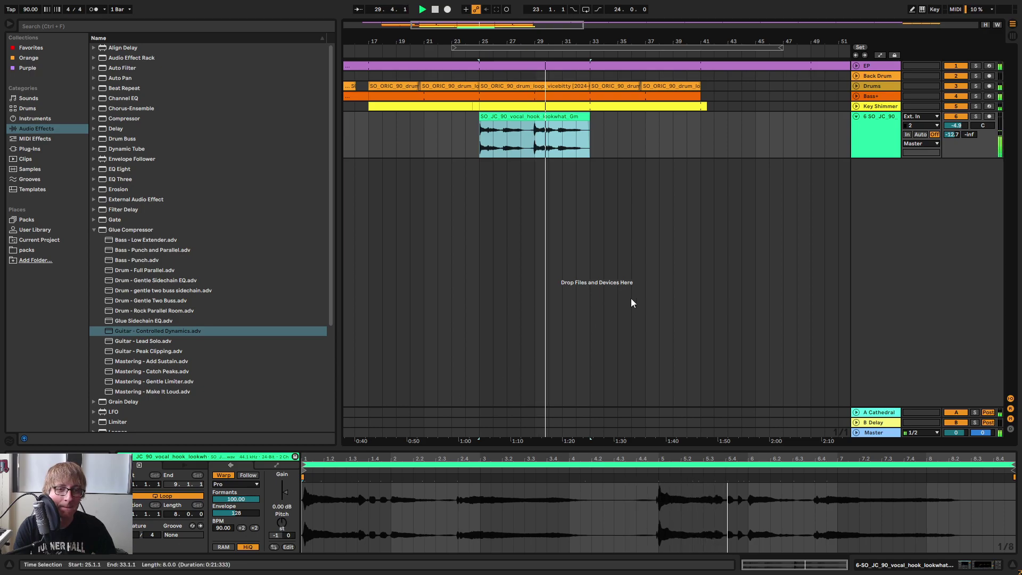
key(Tab)
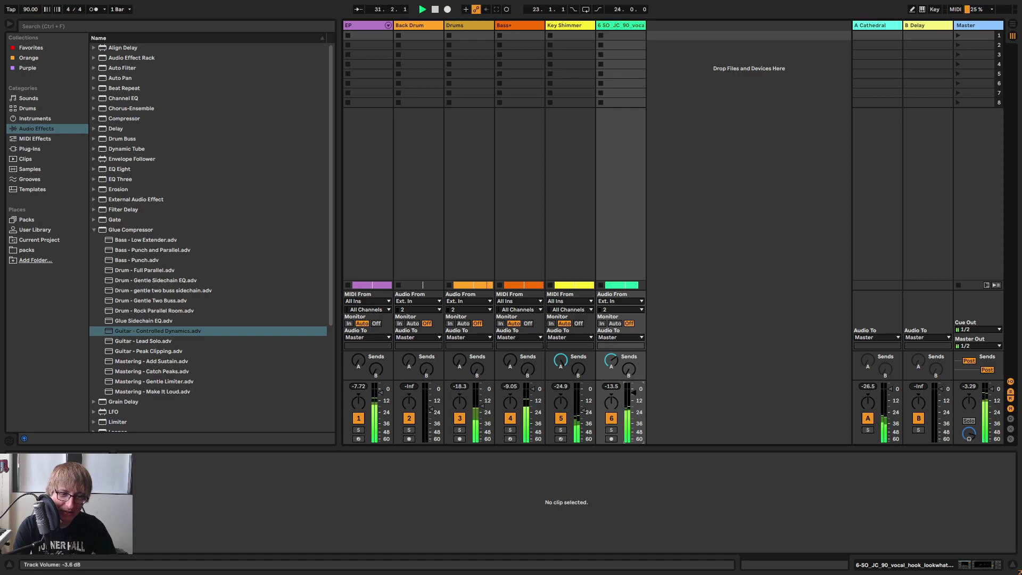
key(Tab)
Try the Complex warp mode on the vocal hook clip during playback and return it to Complex Pro.
click(232, 483)
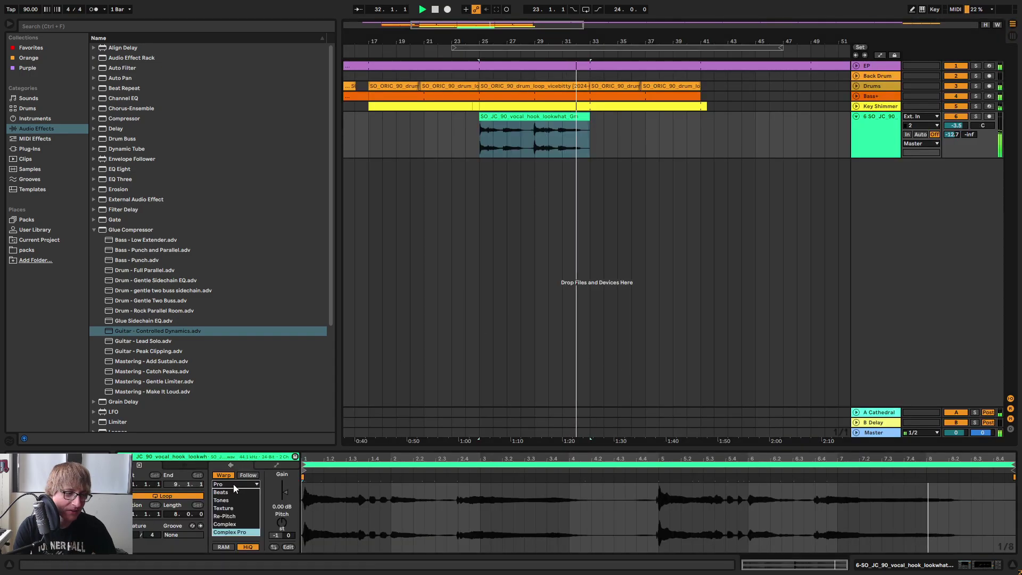
click(240, 524)
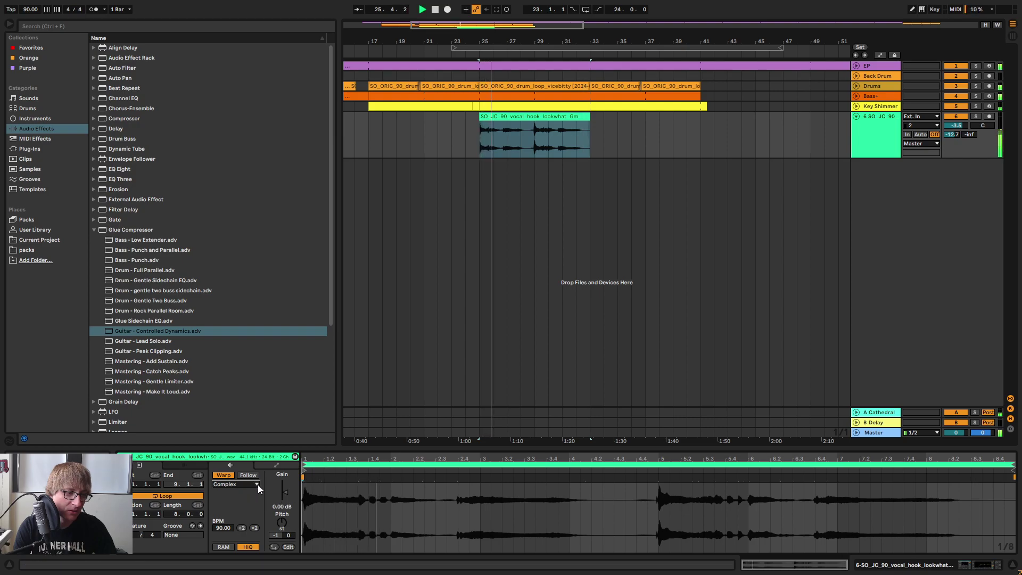
click(238, 532)
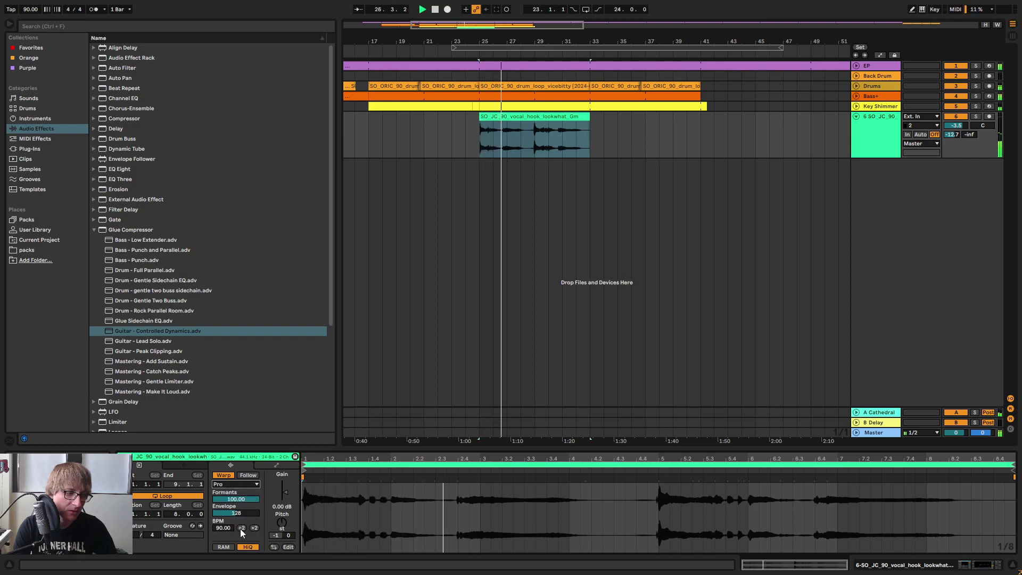
click(779, 335)
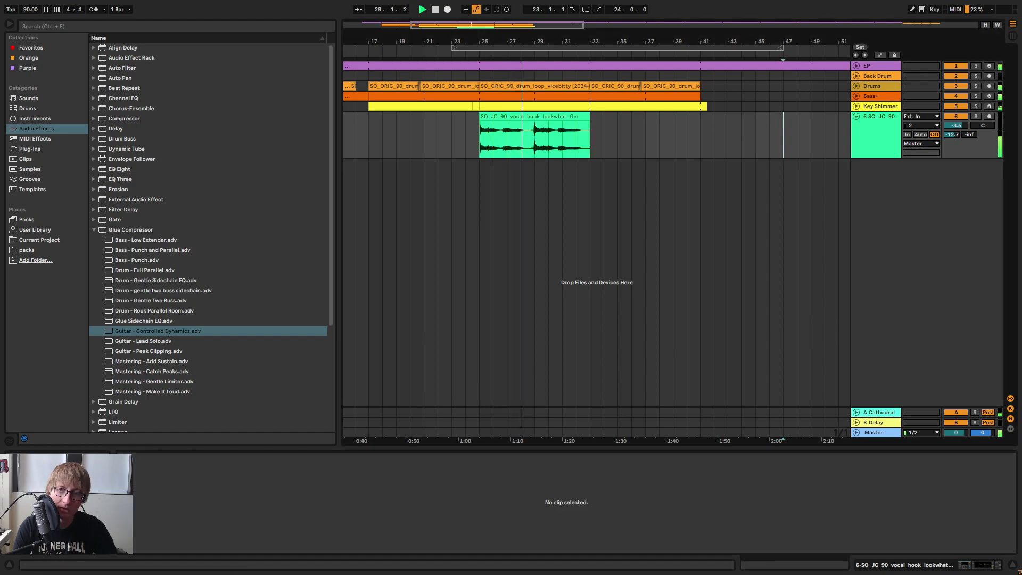
Switch to the Splice website and audition AHA_IJ_120_vocal_loop_infatuation_C.wav from the "jazz lounge" results.
key(alt+Tab)
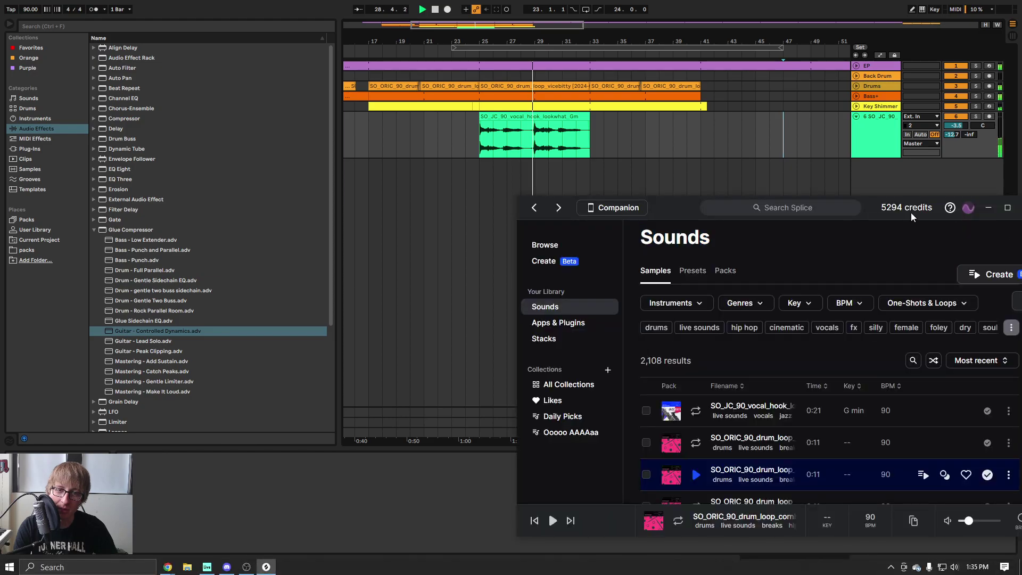
drag(868, 207, 631, 202)
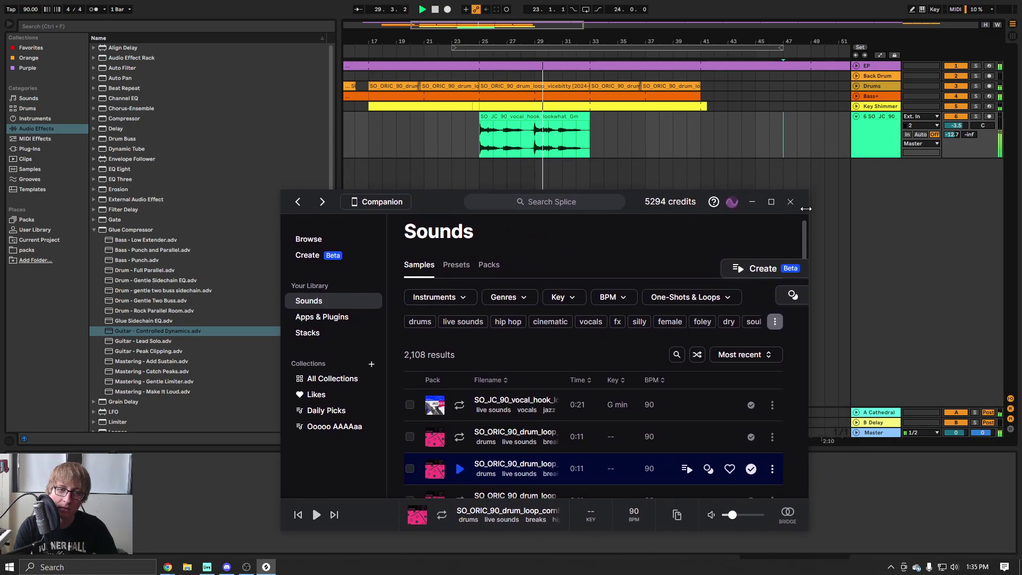
click(752, 201)
click(714, 166)
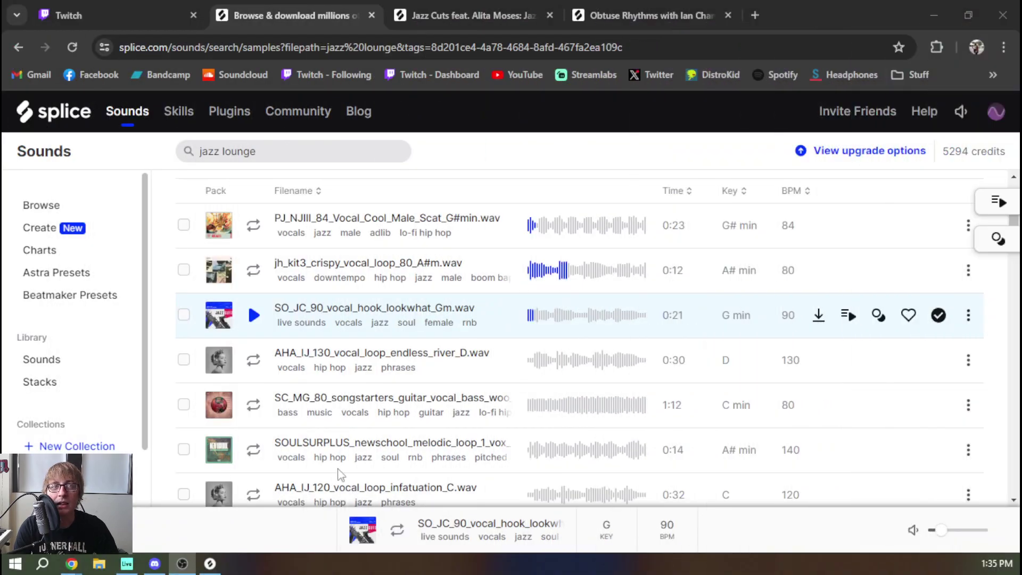
scroll(261, 458, down, 1)
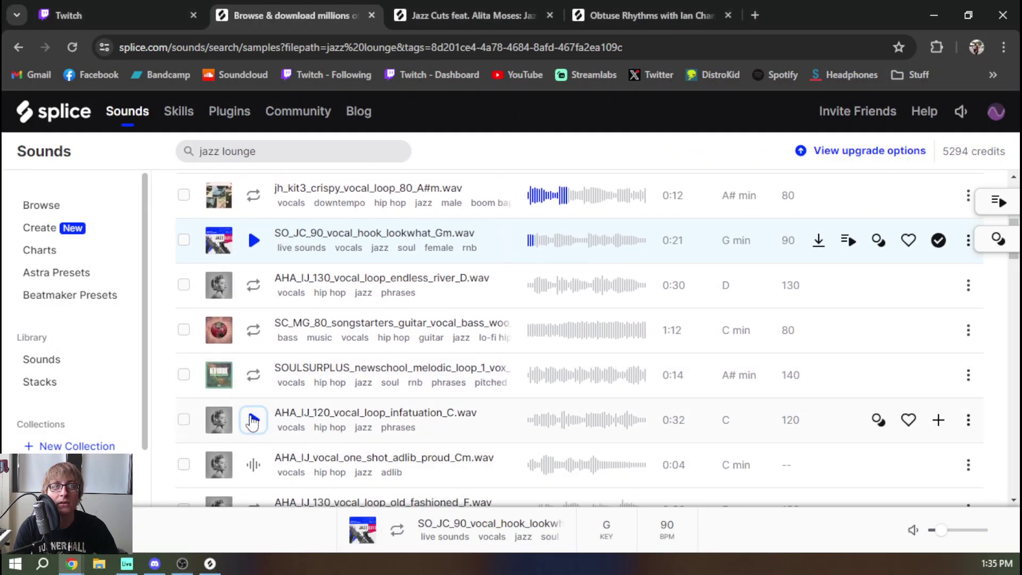
click(254, 420)
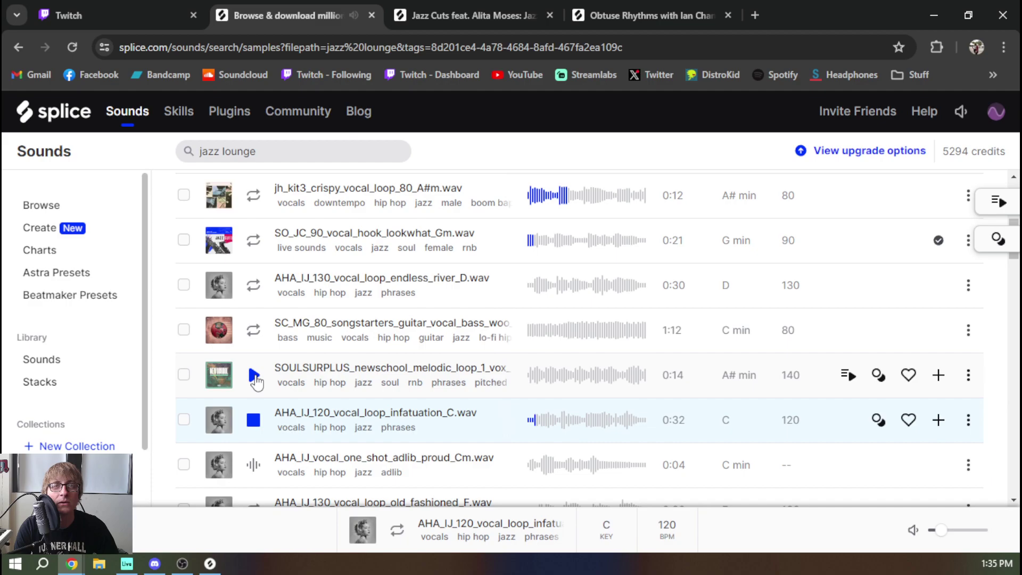
Open the infatuation vocal loop's Intimate Jazz Cuts pack in a new tab, close it and return to the search results.
middle_click(223, 479)
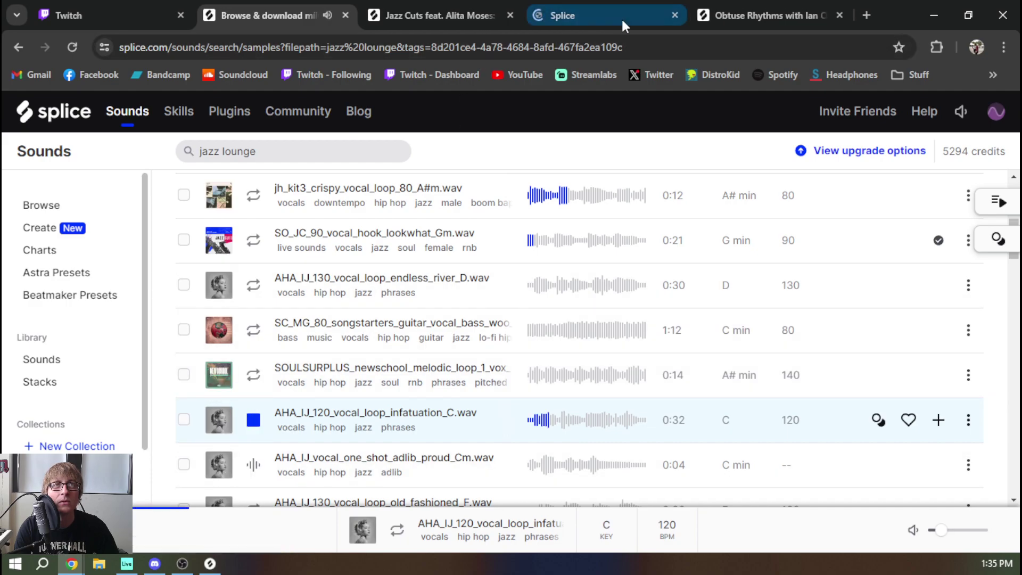
click(618, 16)
click(466, 16)
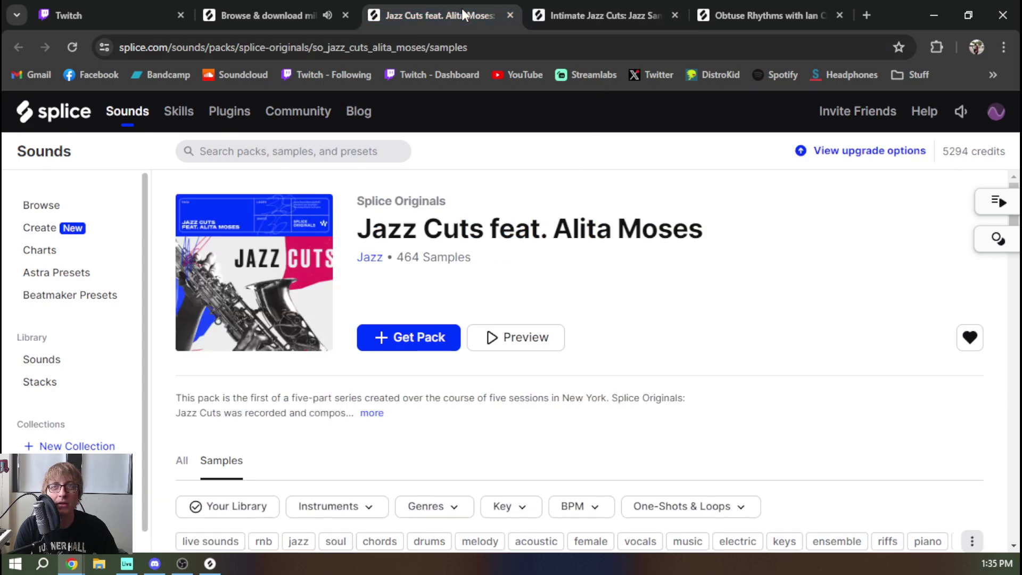
middle_click(610, 16)
click(274, 15)
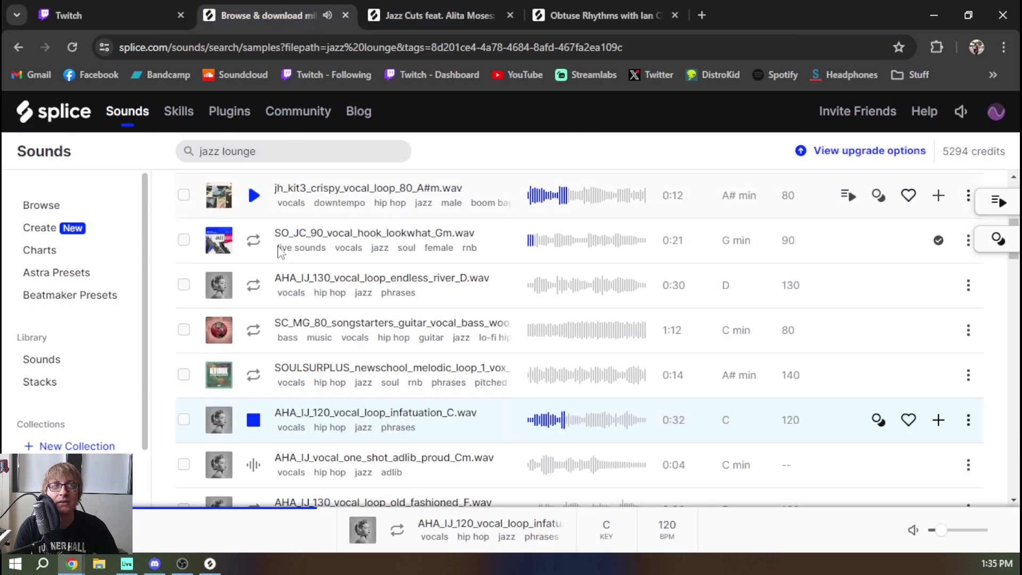
Filter the samples of the Jazz Cuts feat. Alita Moses pack to vocals.
key(ctrl+Tab)
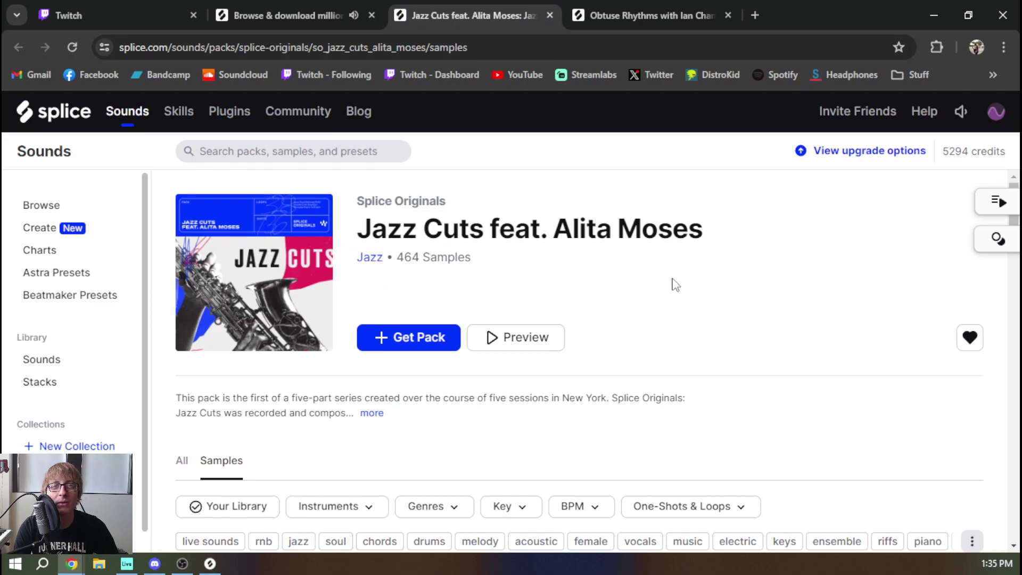
scroll(464, 355, down, 3)
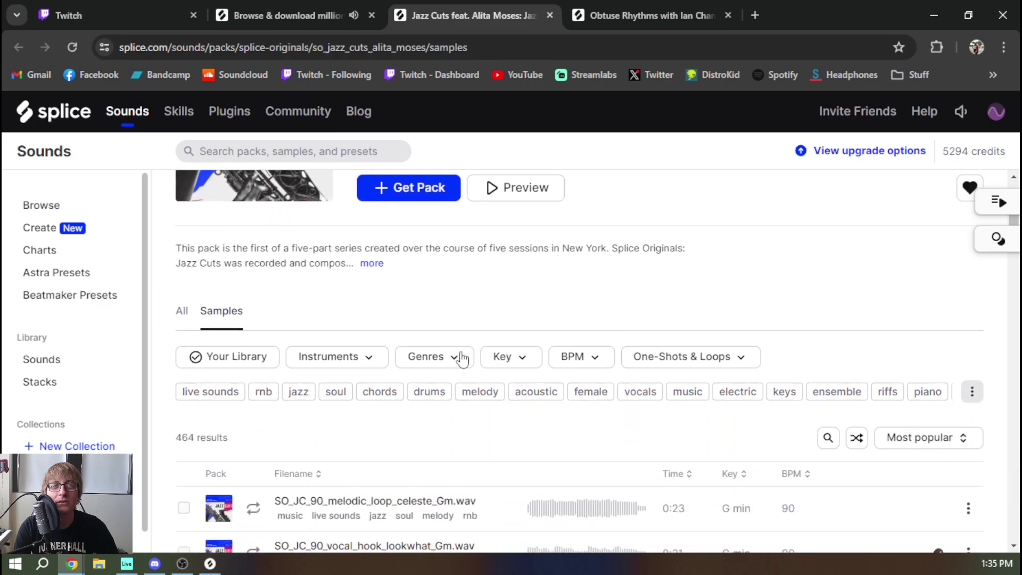
click(644, 394)
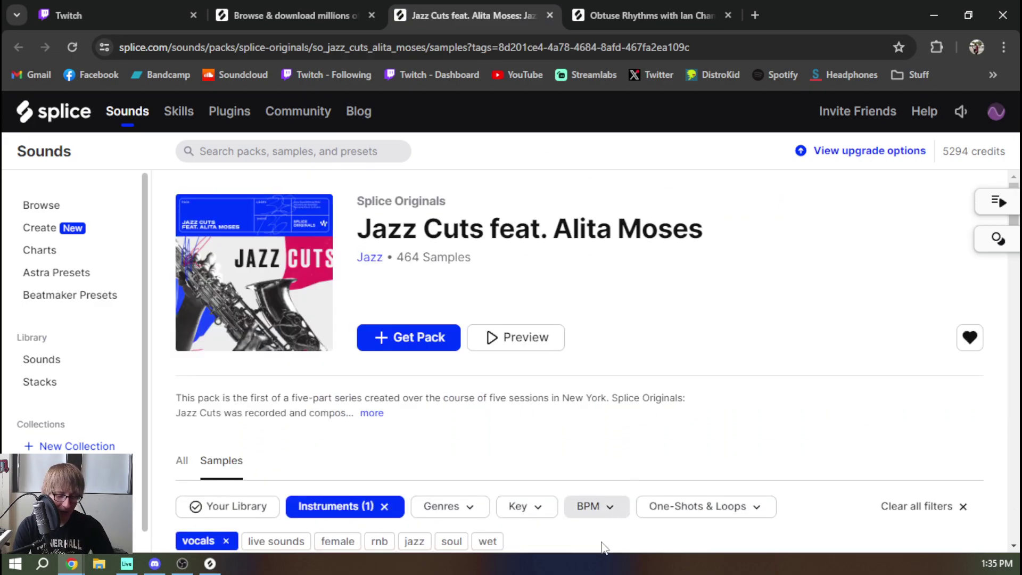
Sort the pack's vocal samples by BPM in ascending order.
scroll(561, 429, down, 5)
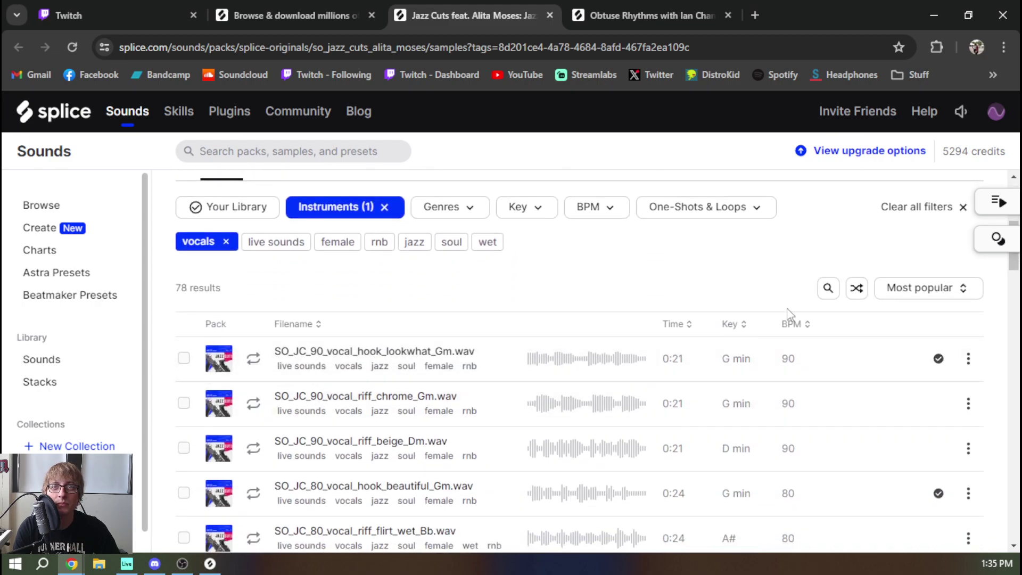
click(793, 331)
scroll(639, 341, down, 4)
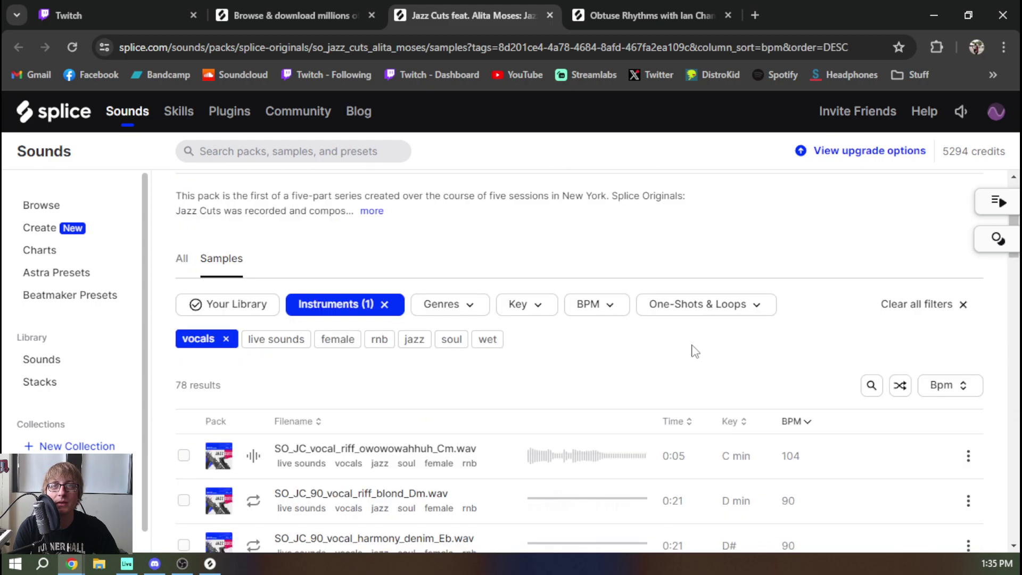
click(793, 420)
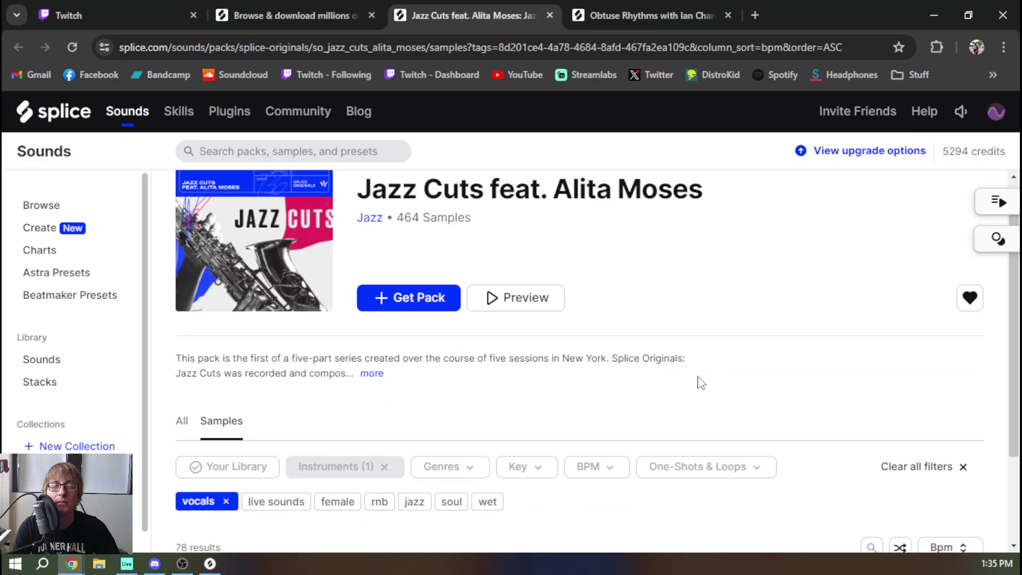
Audition the 80 BPM samples vocal_harmony_flame_Bb, vocal_hook_real_Bb and vocal_riff_flax_Bb.
scroll(696, 378, down, 5)
scroll(585, 343, down, 1)
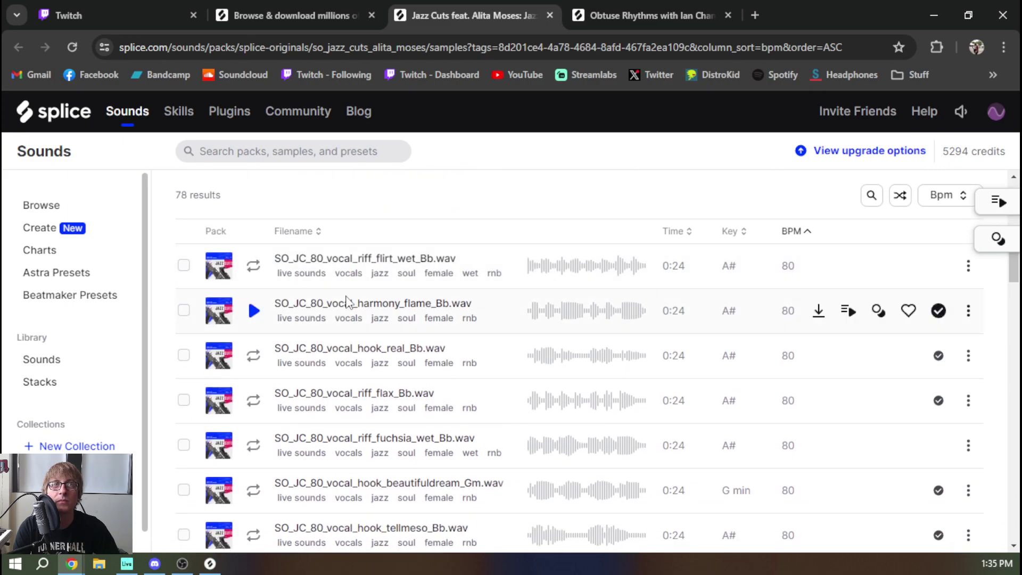
click(254, 310)
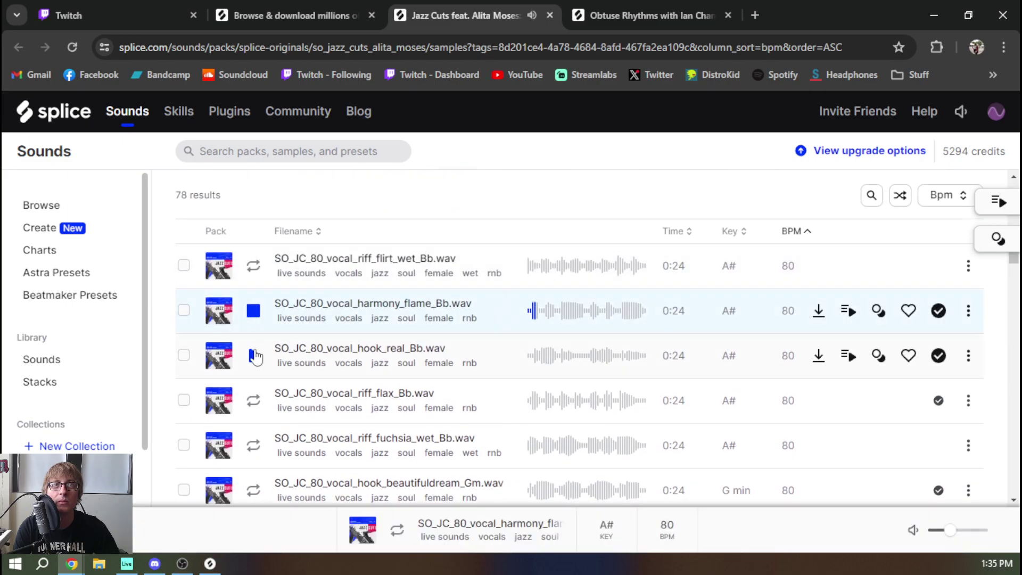
click(254, 355)
scroll(256, 356, down, 2)
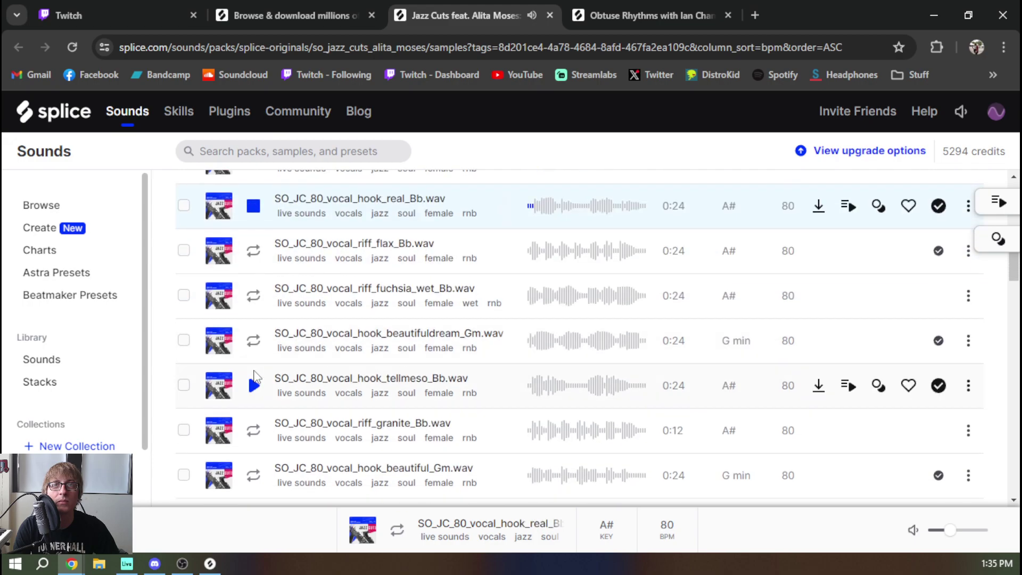
click(254, 251)
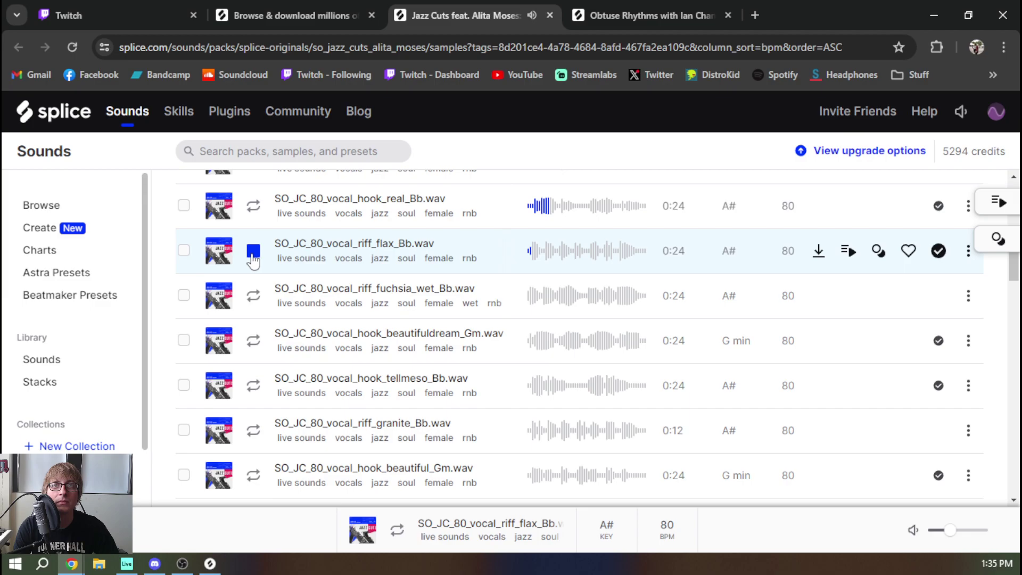
Audition the consecutive 90 BPM samples from SO_JC_90_vocal_riff_denim_Eb.wav through SO_JC_90_vocal_harmony_camel_Gm.wav.
scroll(273, 320, down, 12)
scroll(273, 319, down, 13)
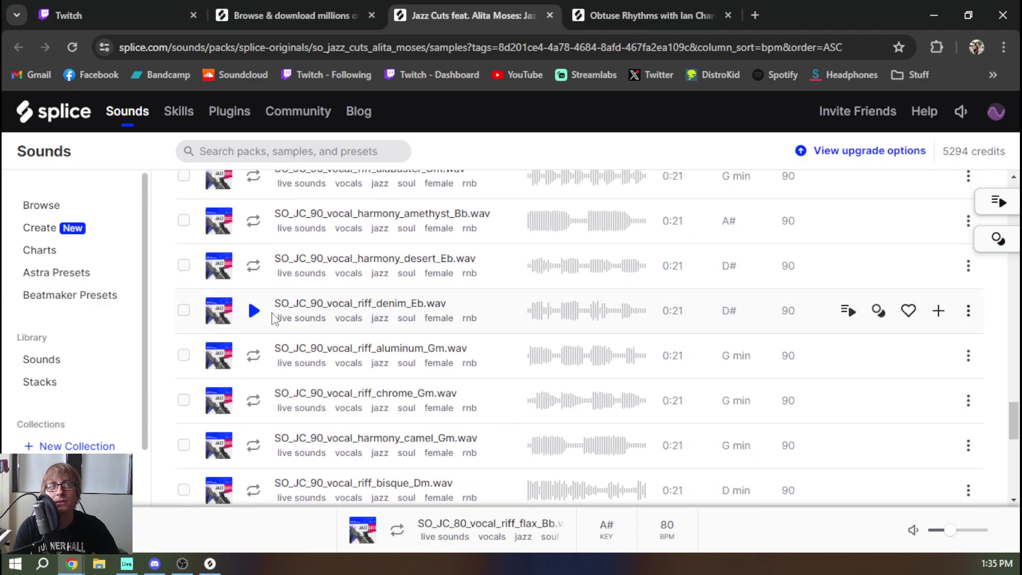
click(254, 311)
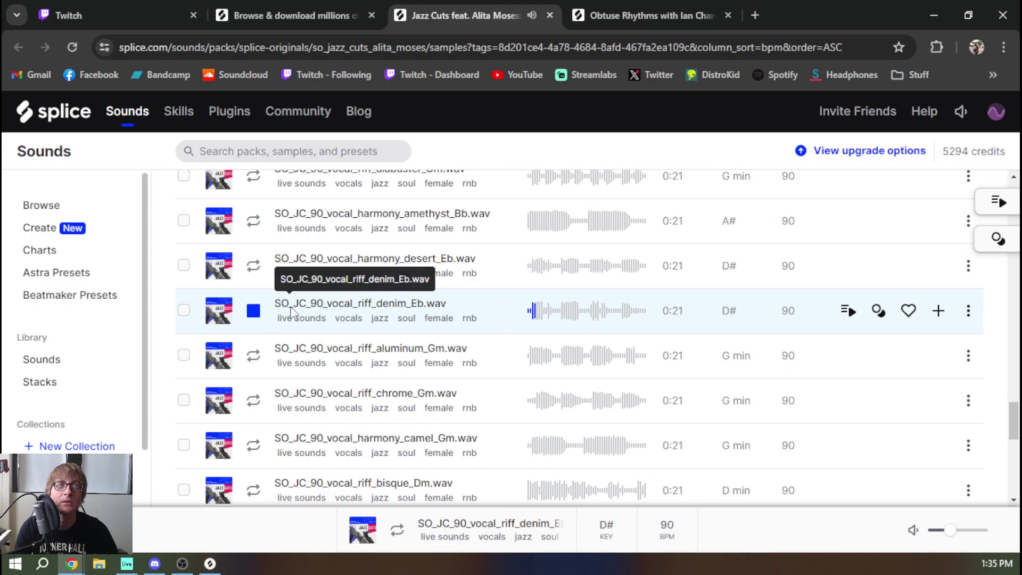
key(Down)
key(Down)
key(Down)
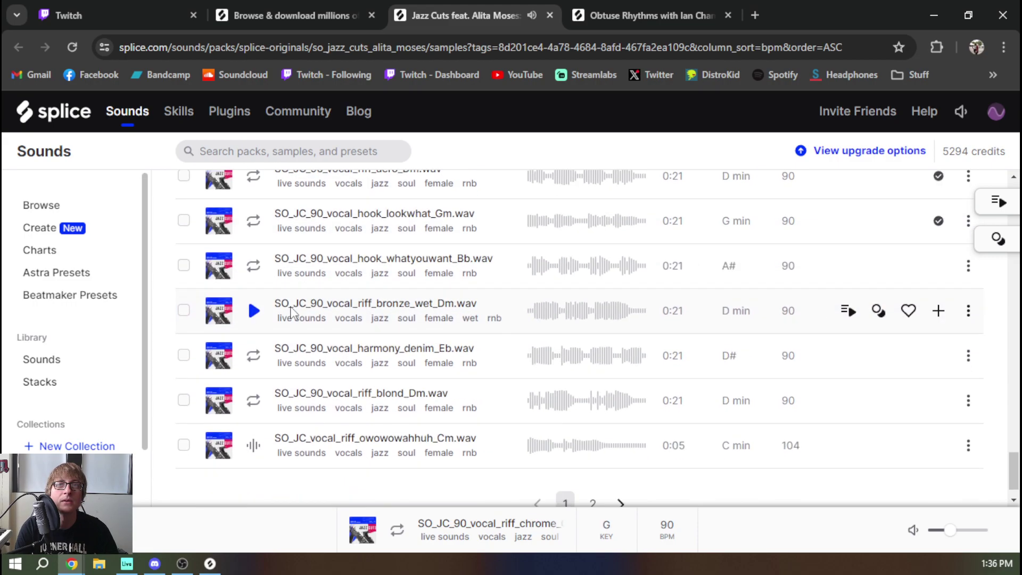
scroll(314, 405, down, 2)
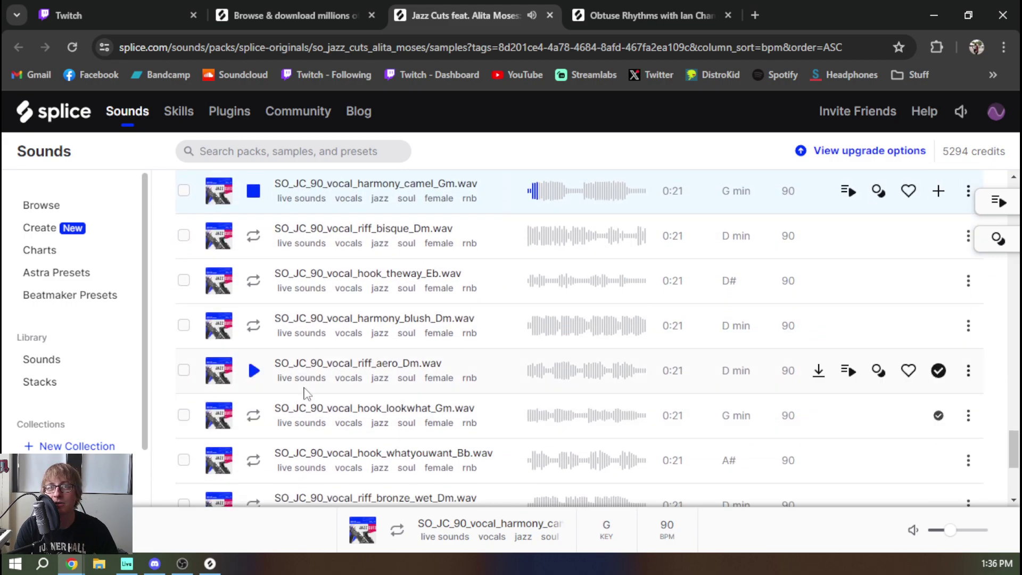
Audition the 90 BPM samples vocal_hook_lookwhat_Gm, vocal_hook_whatyouwant_Bb, vocal_riff_bronze_wet_Dm and vocal_harmony_denim_Eb.
click(253, 415)
scroll(254, 409, down, 2)
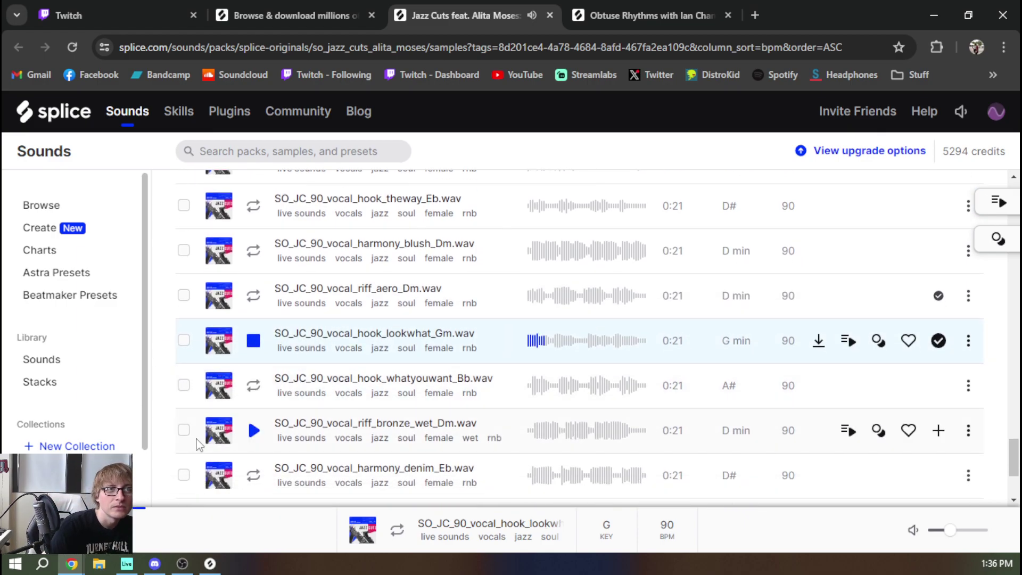
key(Down)
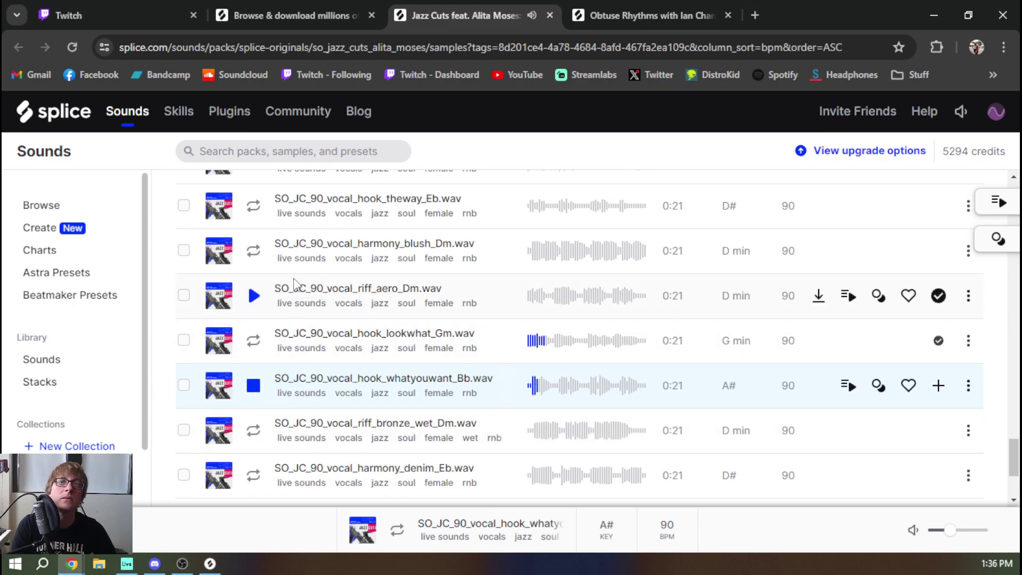
key(Down)
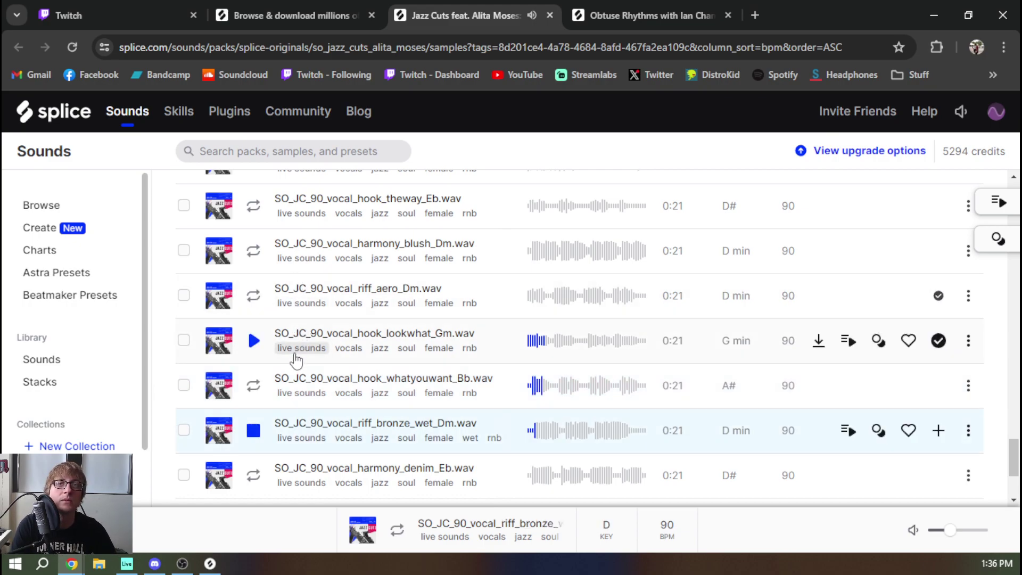
click(254, 475)
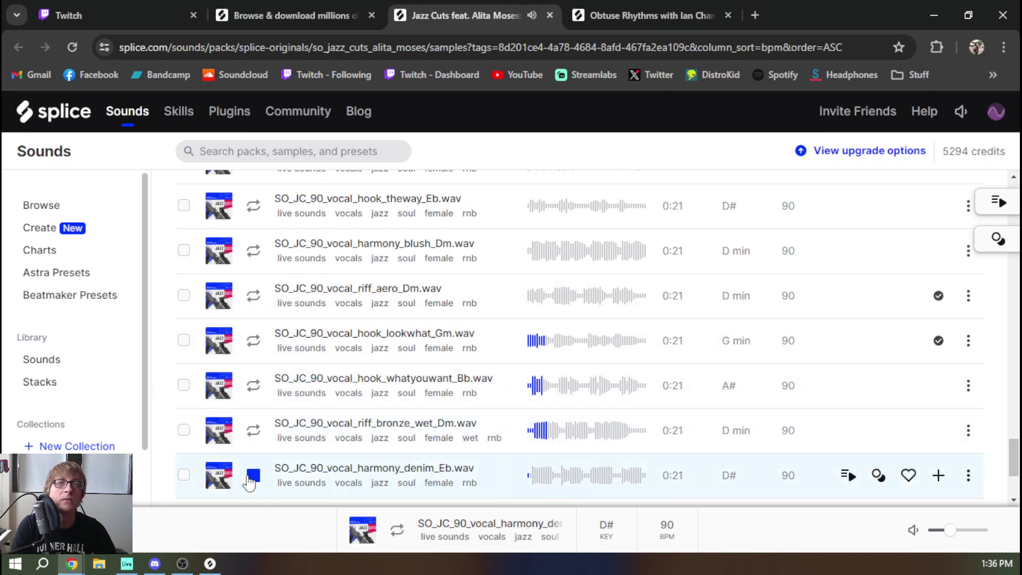
scroll(292, 311, down, 3)
scroll(292, 312, up, 2)
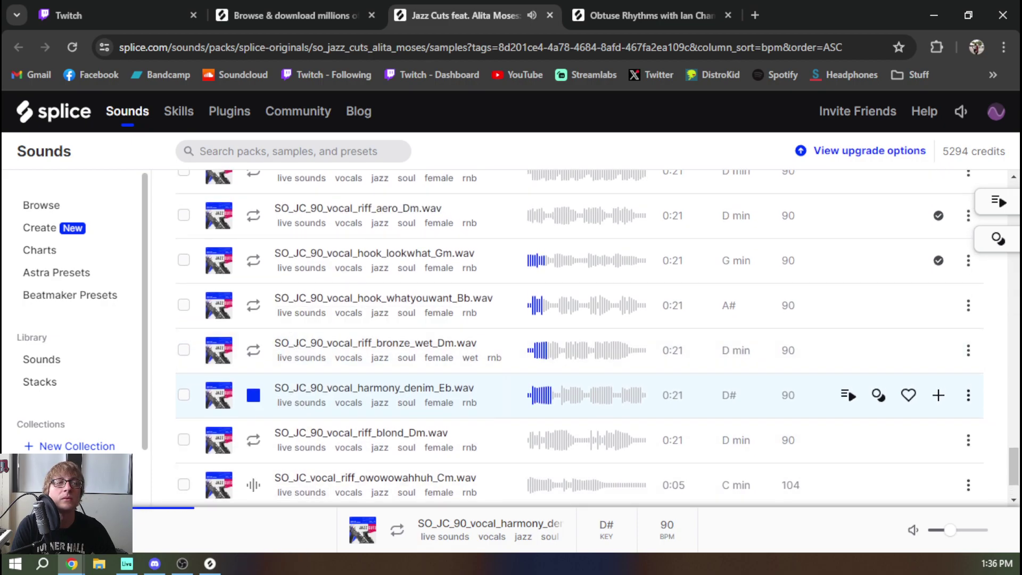
Switch briefly to Live and back, and audition vocal_hook_whatyouwant_Bb, vocal_riff_aero_Dm and vocal_harmony_blush_Dm at 90 BPM.
key(alt+Tab)
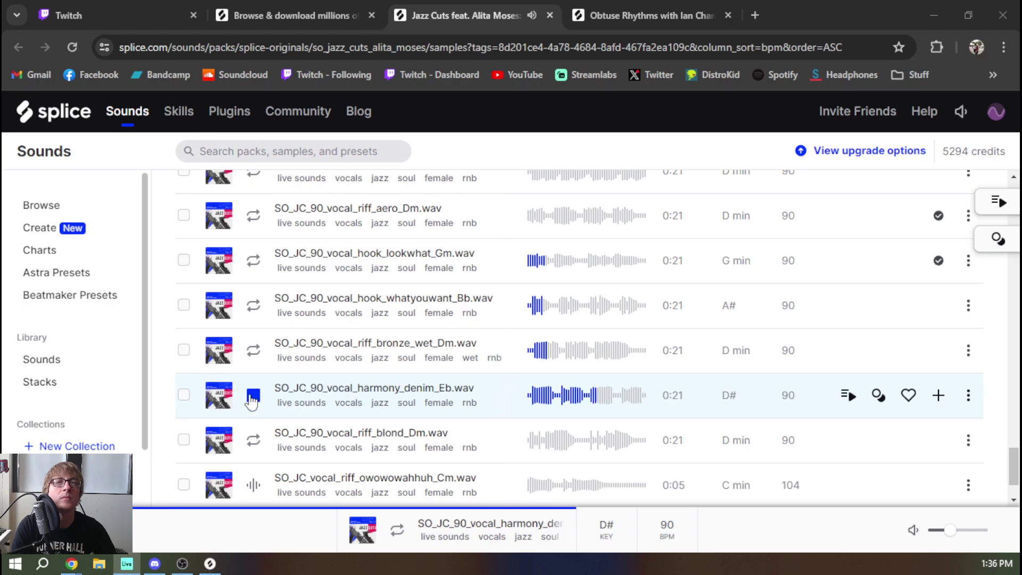
key(alt+Tab)
click(251, 306)
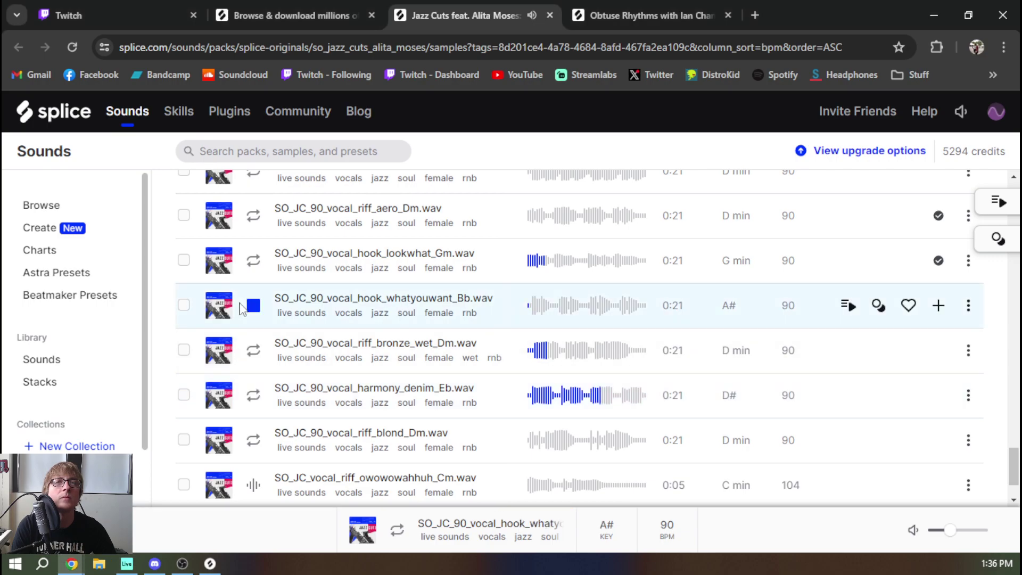
scroll(246, 308, up, 1)
click(252, 291)
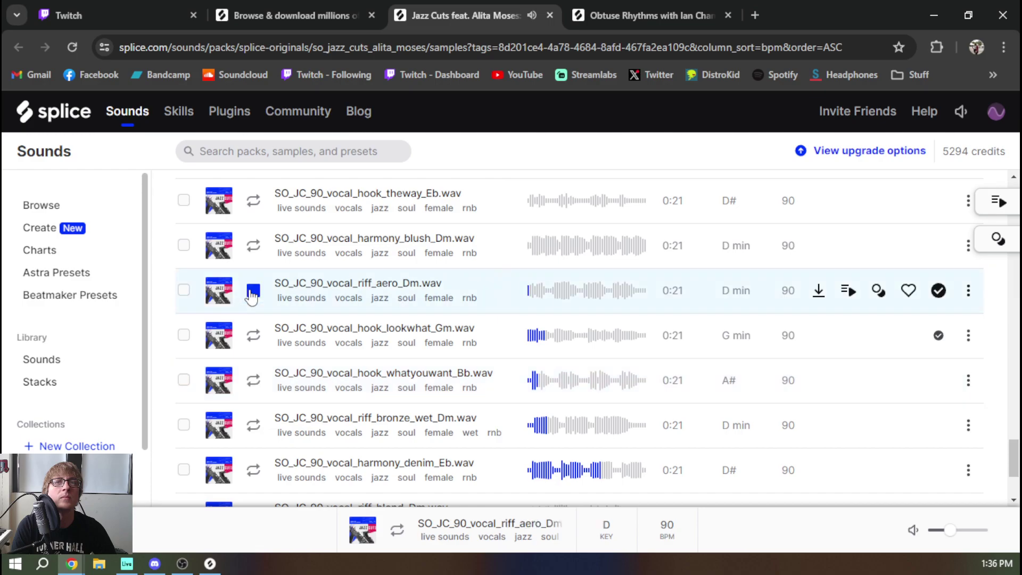
click(253, 255)
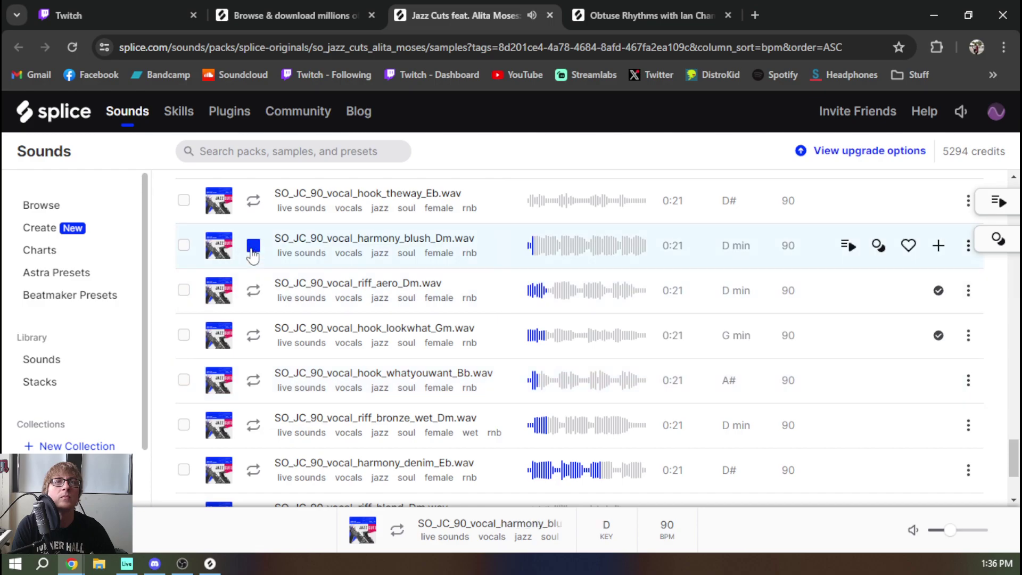
Audition the 90 BPM vocal samples theway_Eb, riff_bisque_Dm and harmony_camel_Gm in the Jazz Cuts pack.
scroll(253, 255, up, 1)
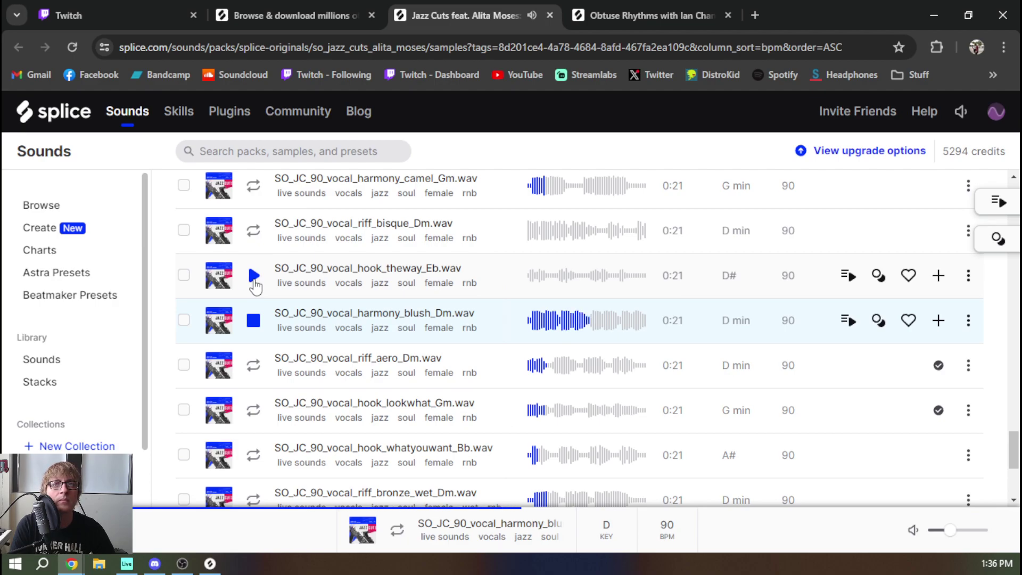
click(254, 276)
click(254, 275)
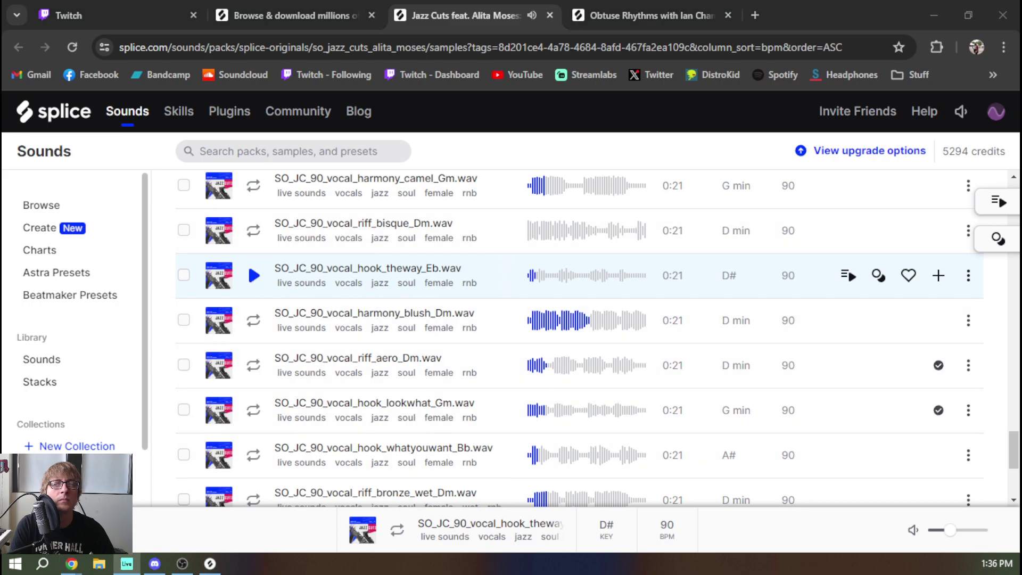
click(253, 230)
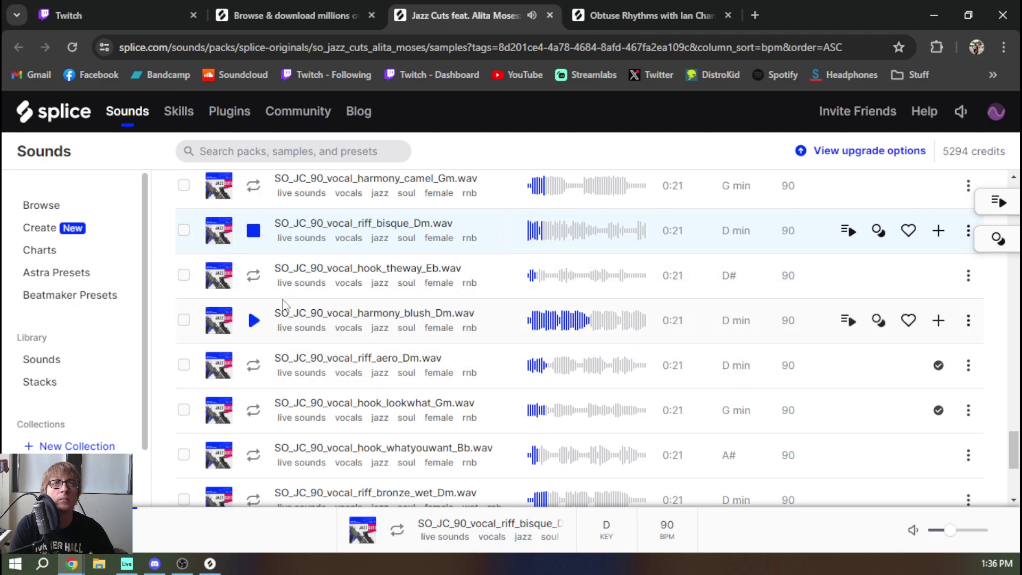
scroll(282, 301, up, 1)
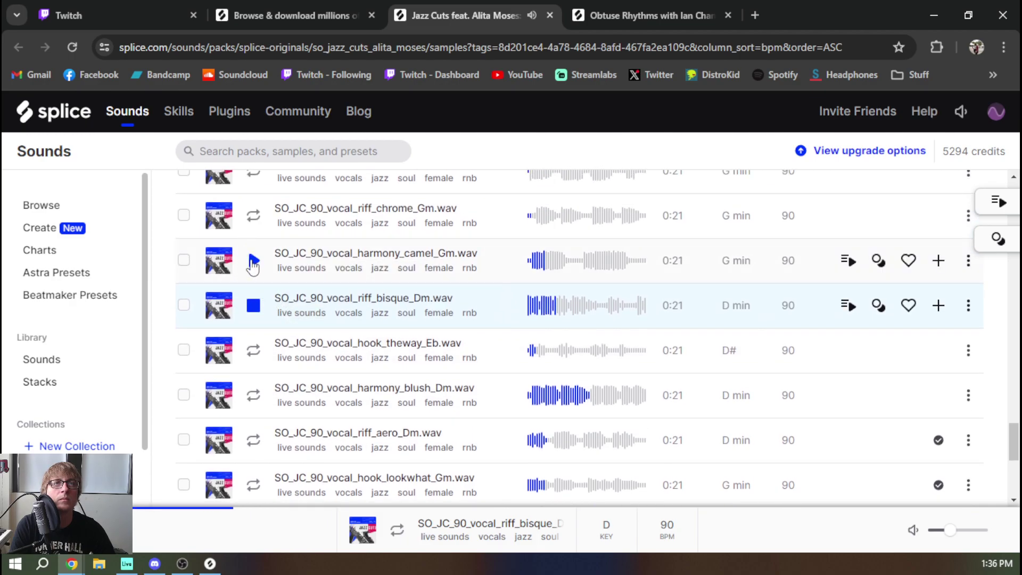
click(253, 262)
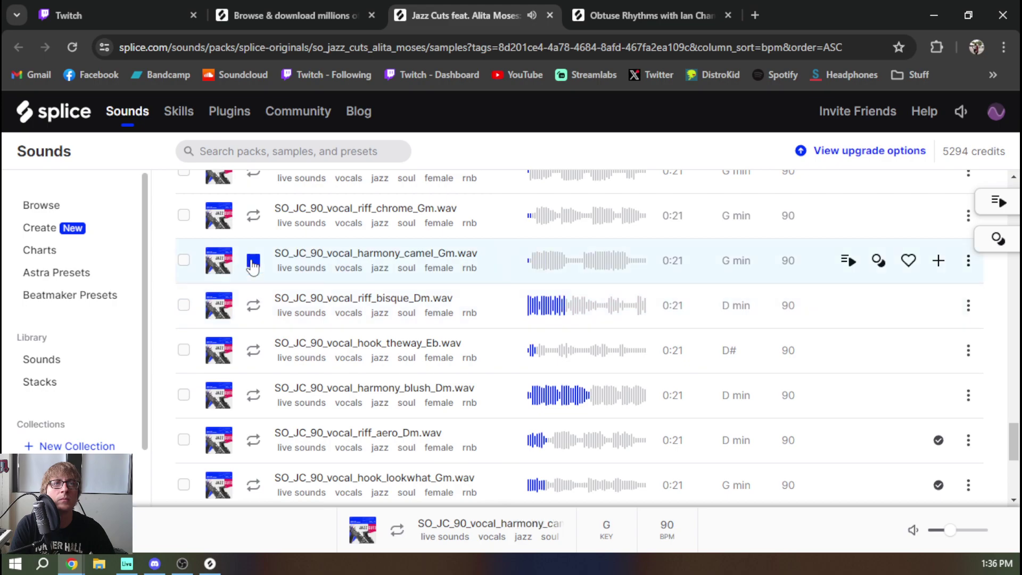
scroll(253, 266, up, 1)
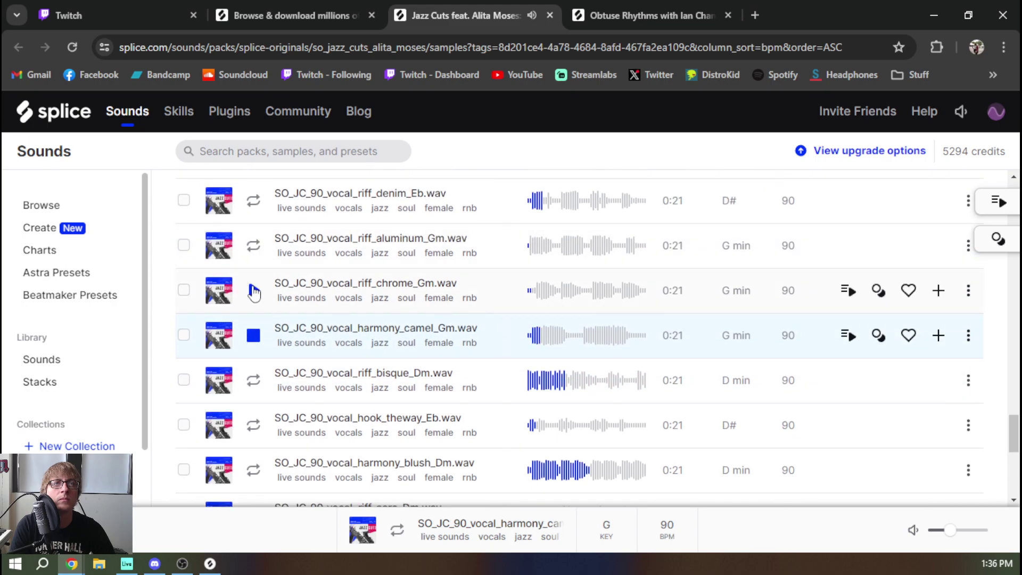
Preview SO_JC_90_vocal_riff_chrome_Gm.wav, add it to the library and stop the preview.
click(252, 291)
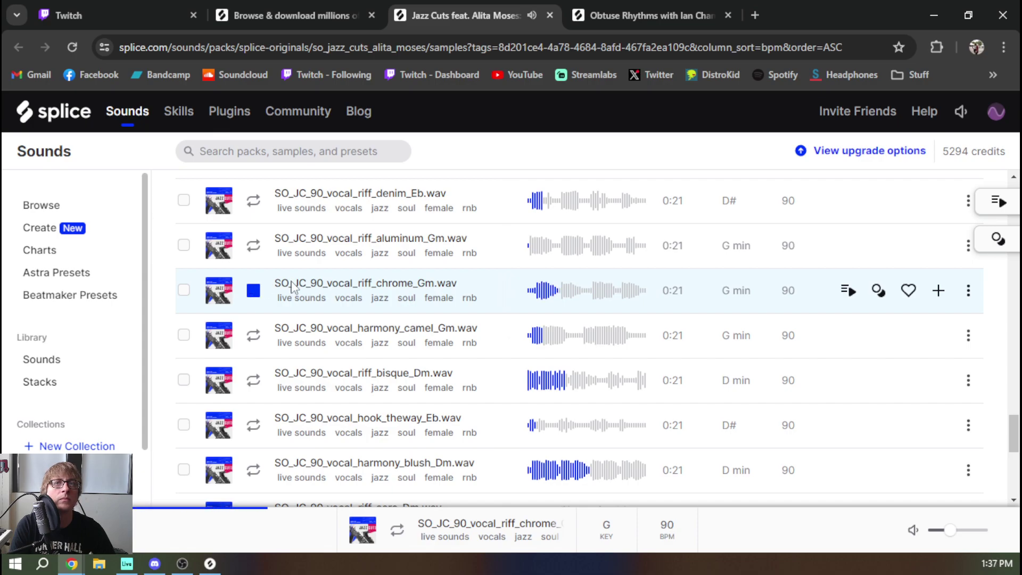
click(938, 290)
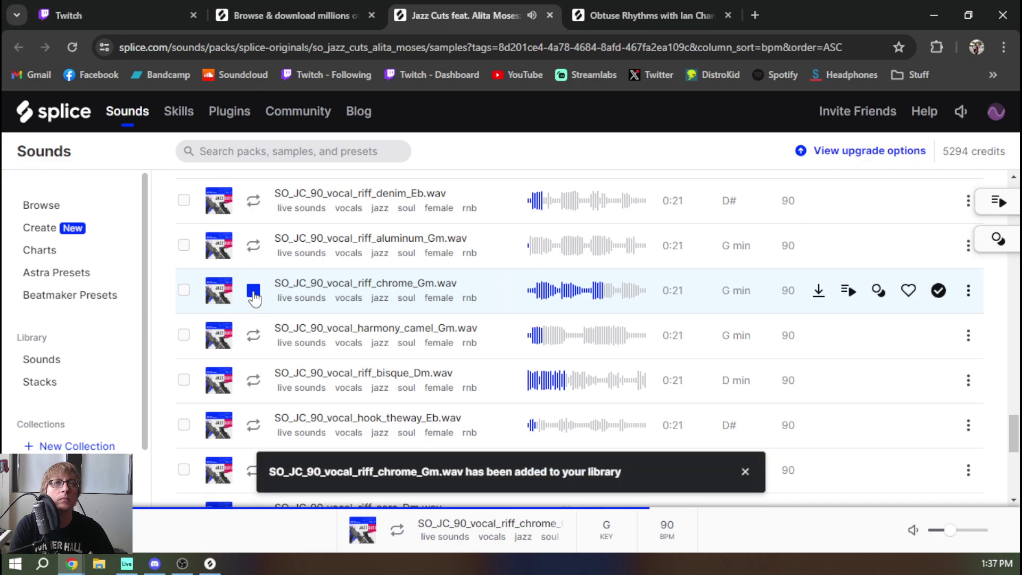
click(253, 296)
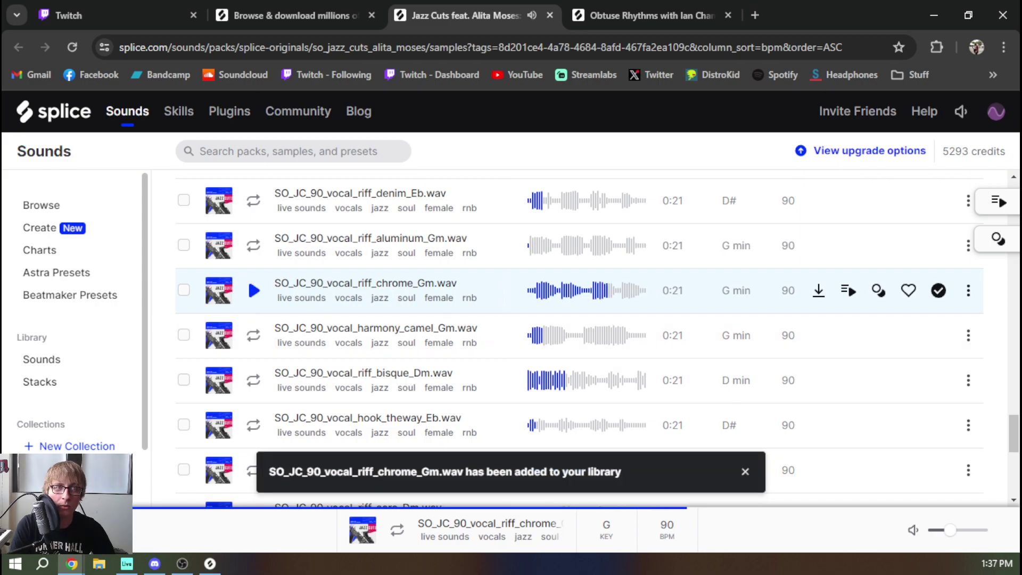
Switch from the browser to the Ableton Live arrangement.
key(alt+Tab)
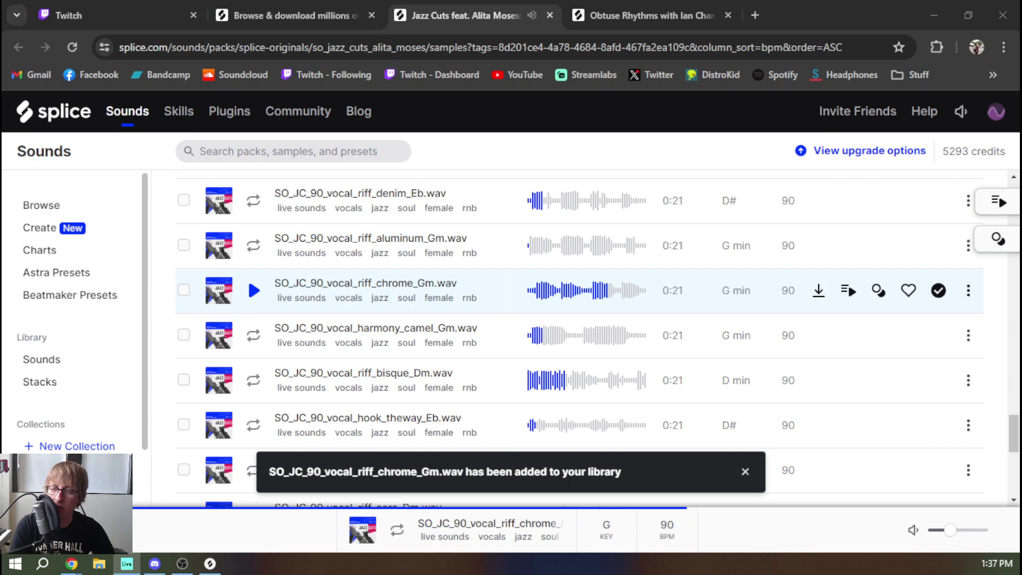
key(alt+Tab)
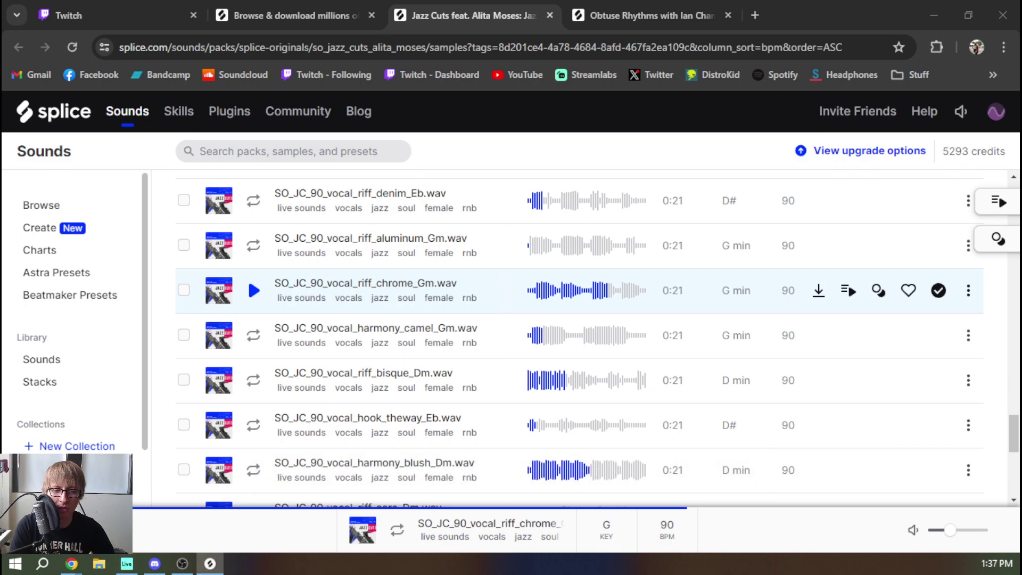
key(alt+Tab)
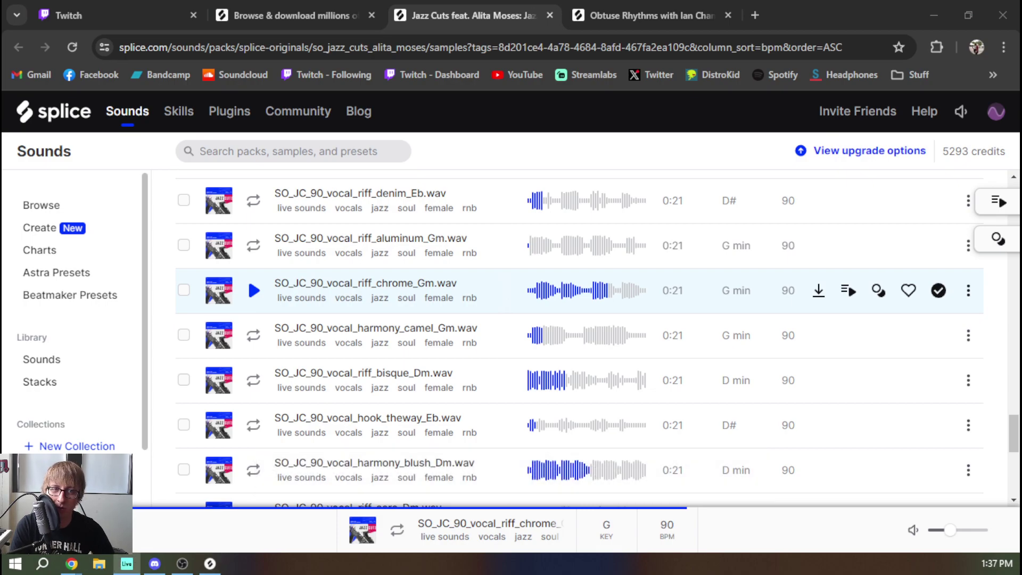
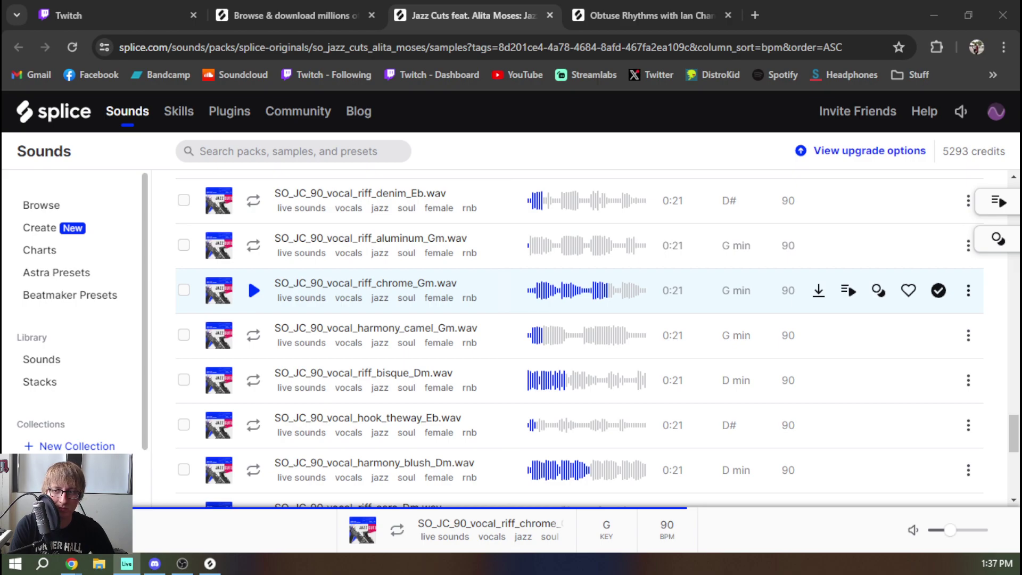
key(alt+Tab)
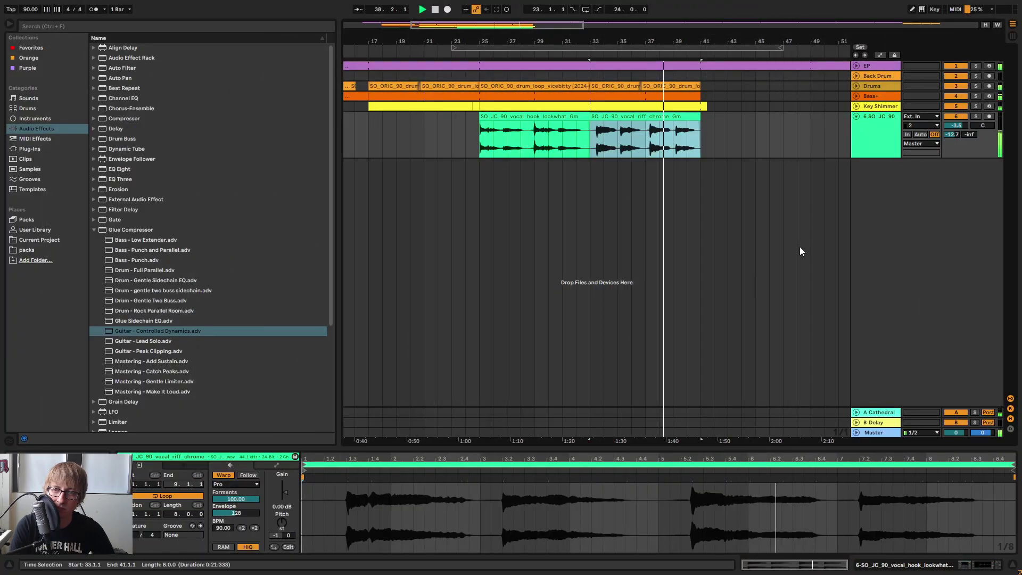
Try the vocal riff chrome clip transposed up 4 semitones and play it back.
click(749, 223)
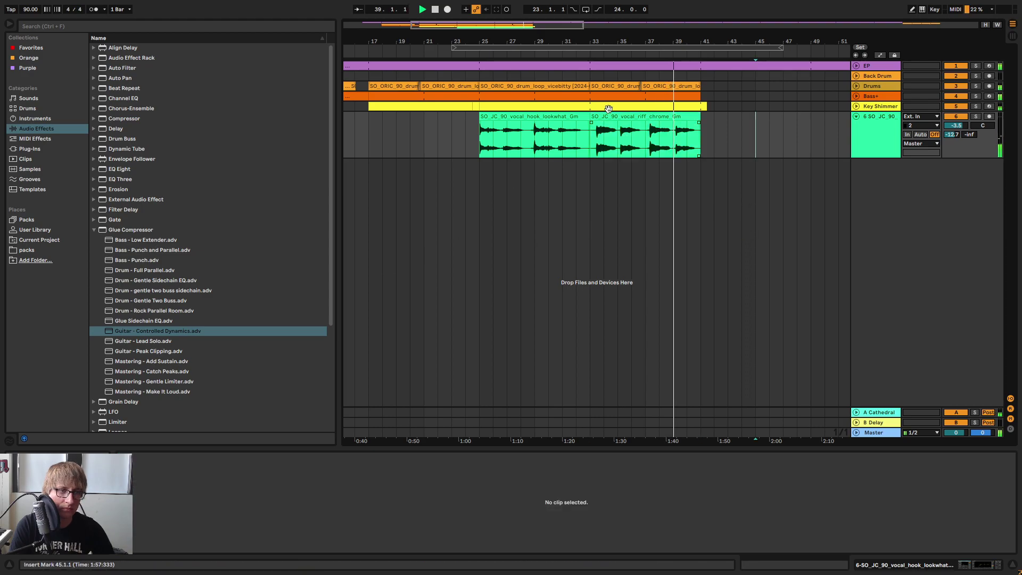
click(555, 129)
click(633, 116)
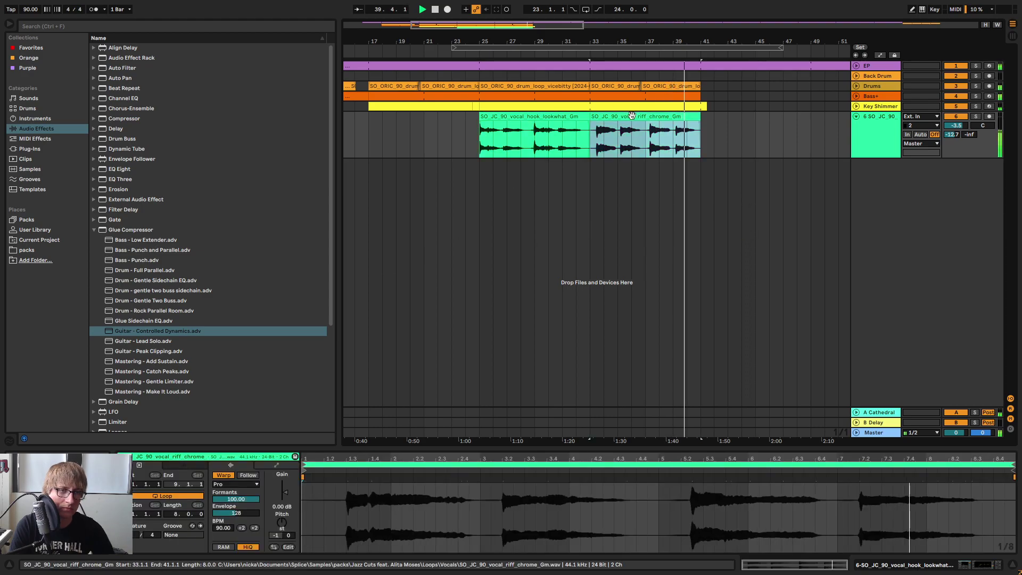
drag(290, 522, 290, 509)
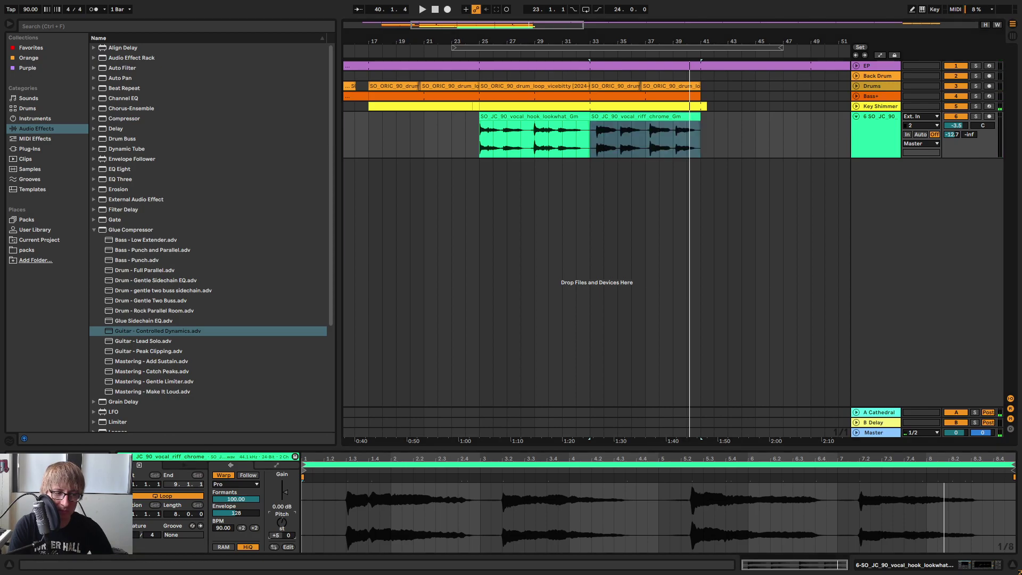
key(space)
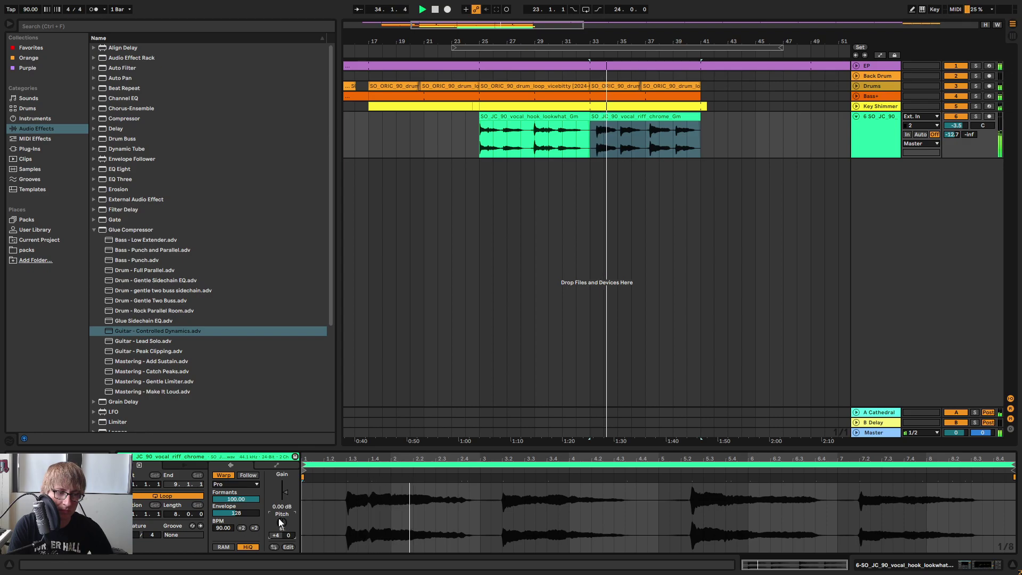
Try the Complex warp mode on the vocal riff chrome clip, and return it to Pro with pitch at -1 semitone.
click(234, 484)
click(235, 522)
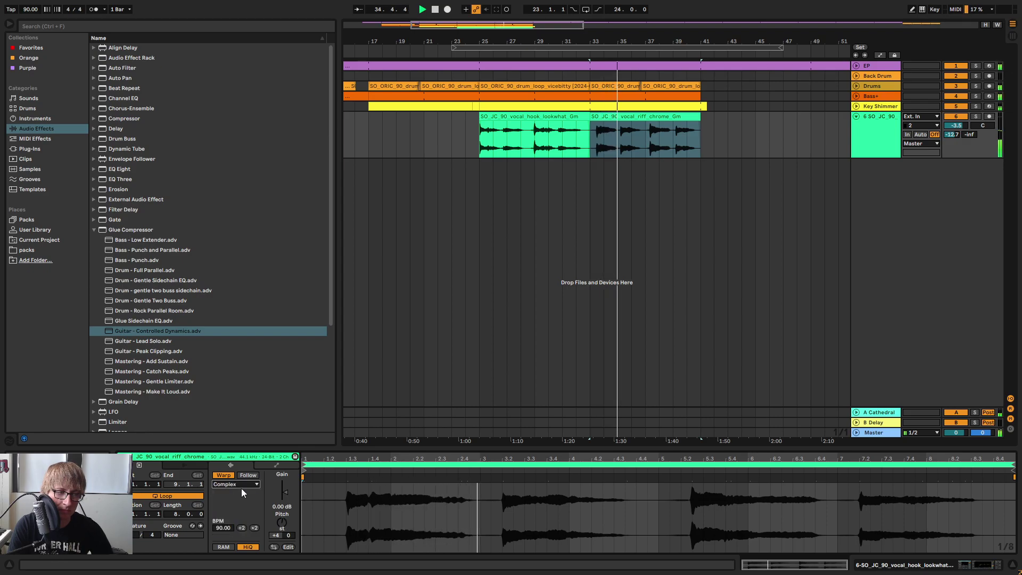
click(245, 484)
click(243, 533)
mouse_move(284, 525)
mouse_down()
mouse_move(283, 536)
mouse_move(282, 526)
mouse_up()
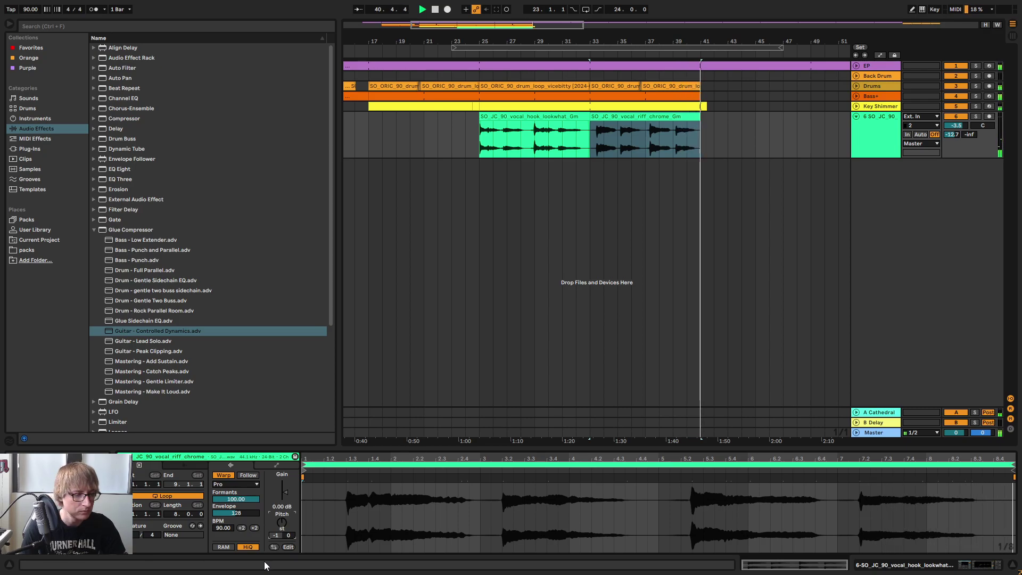
Play the arrangement from the lookwhat hook at bar 25 and delete the vocal riff chrome clip.
click(727, 155)
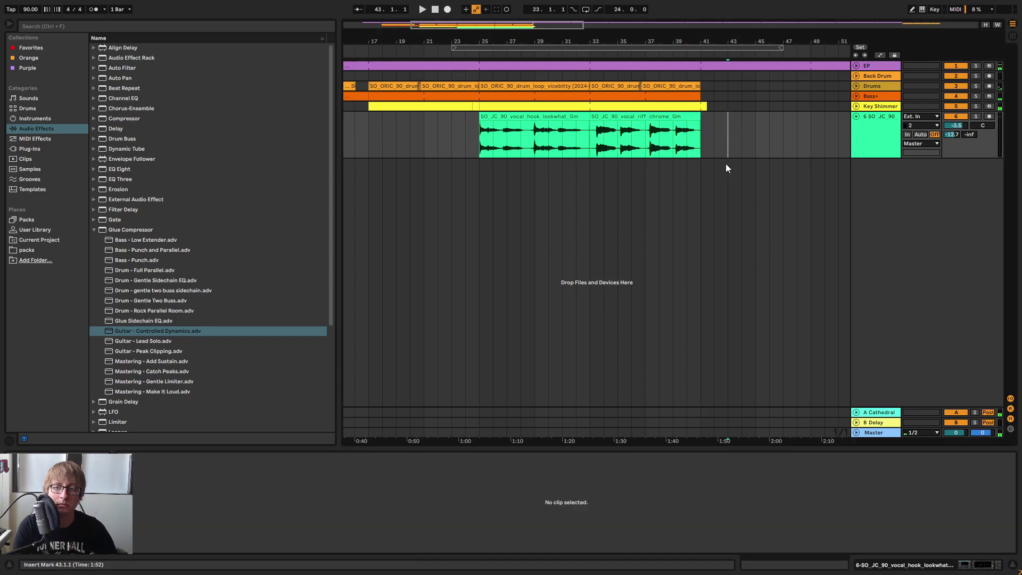
click(549, 115)
key(space)
click(609, 116)
key(Delete)
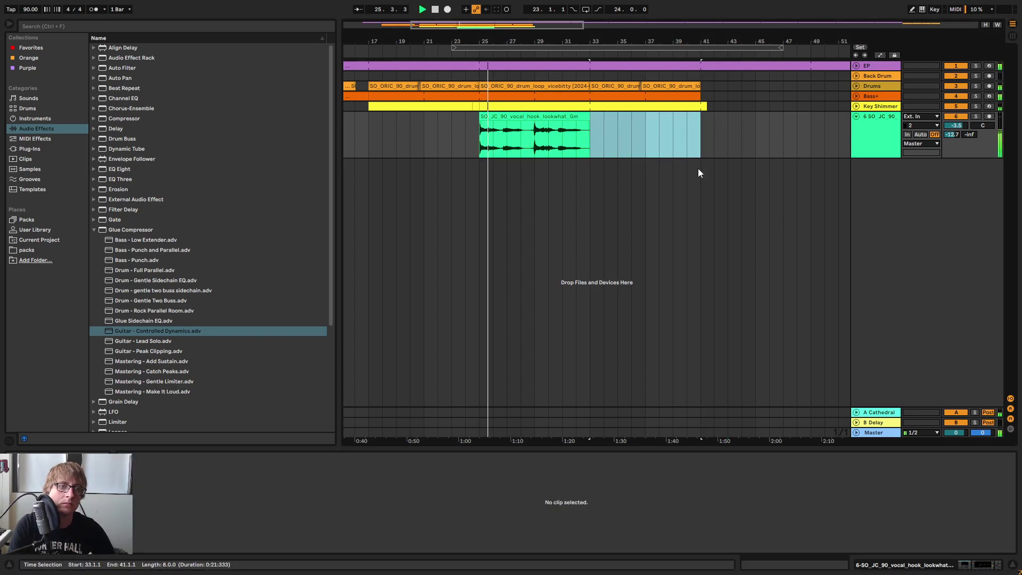
Lower the volume of vocal track 6 to -6.2 dB in the mixer and return to the arrangement.
click(728, 152)
key(Tab)
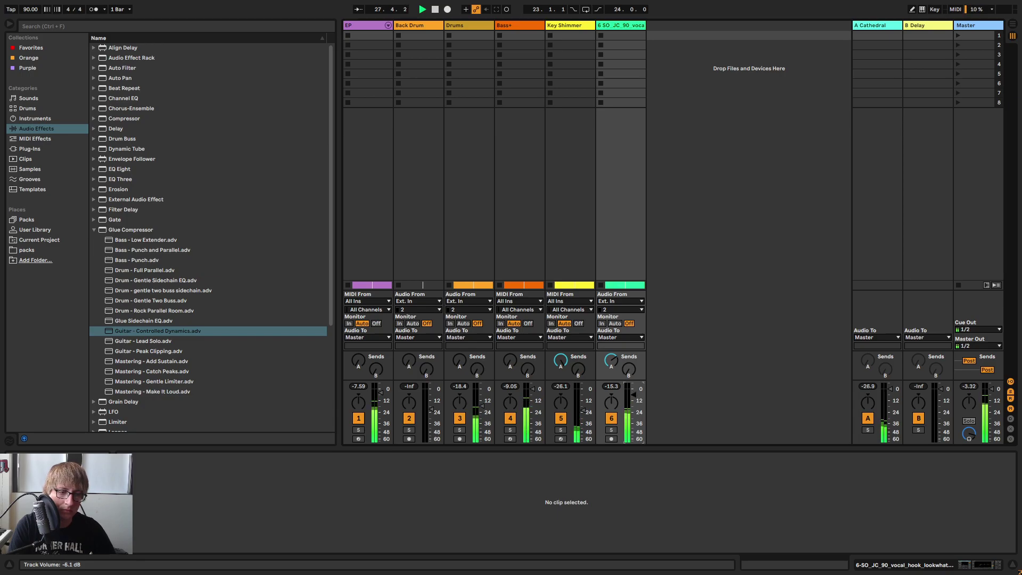
key(Tab)
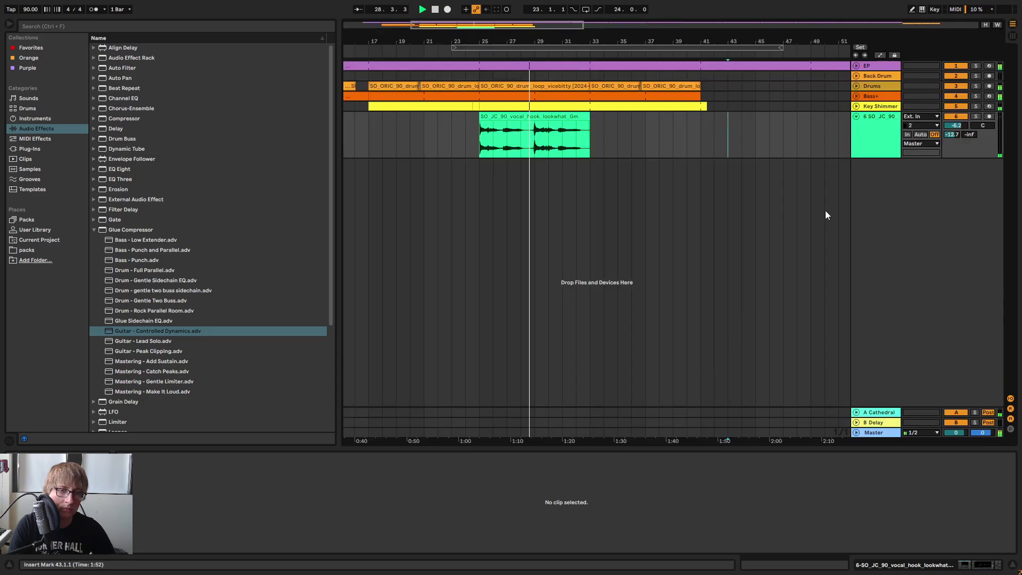
Duplicate vocal track 6 with its lookwhat hook clip.
right_click(867, 140)
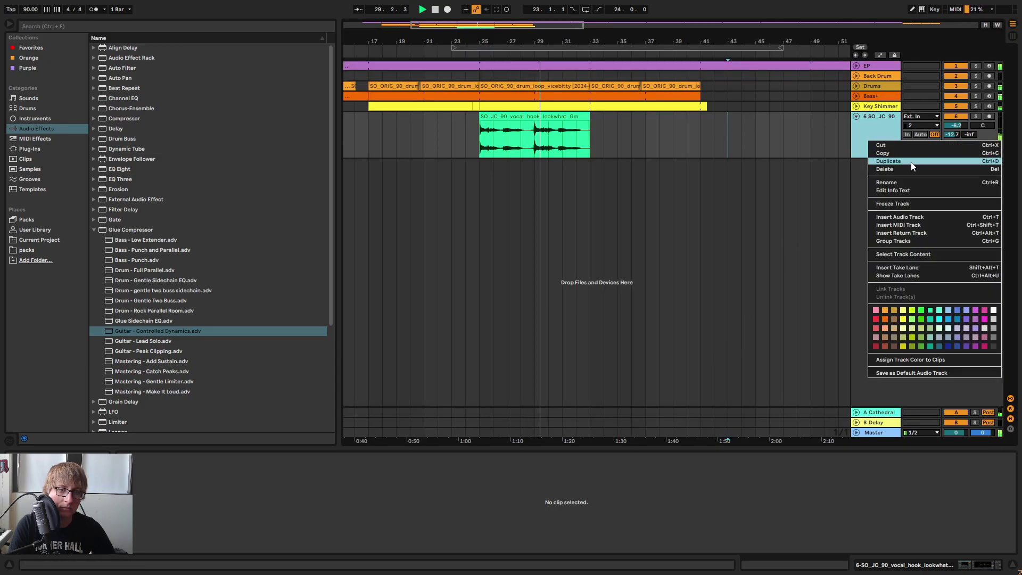
click(909, 162)
key(space)
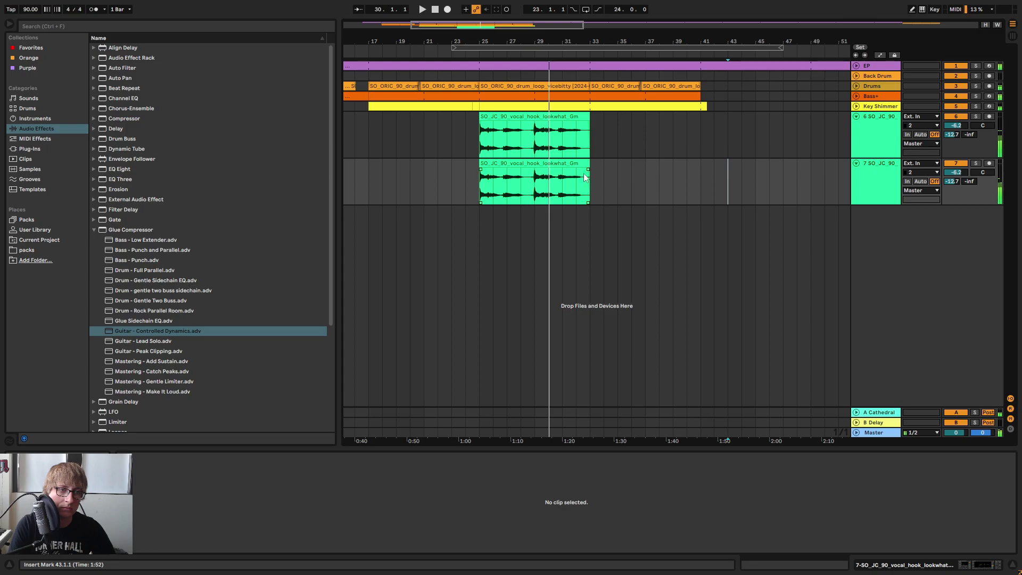
Try the duplicated hook clip in Complex warp mode at -13 and -1 semitones of pitch.
click(532, 162)
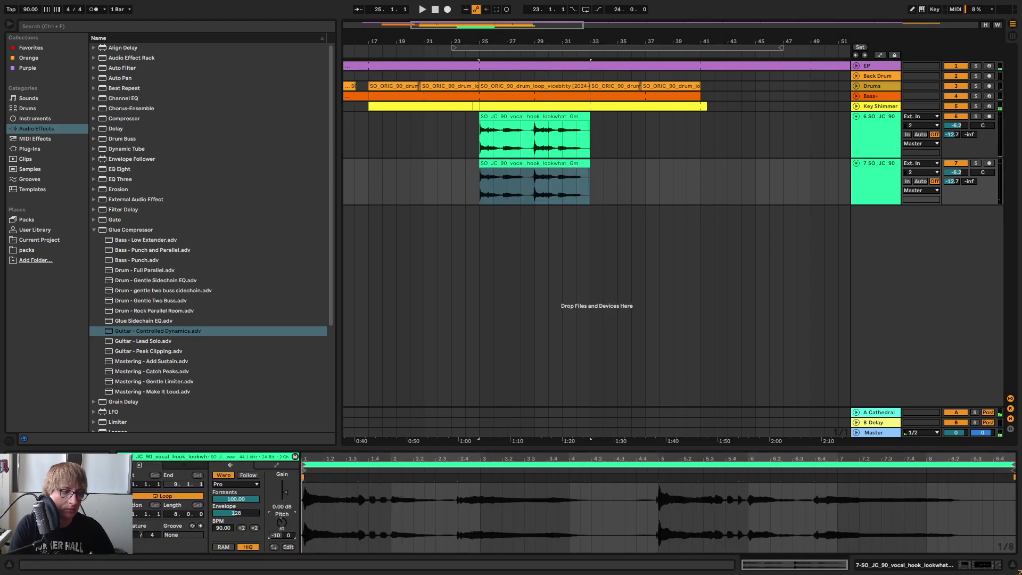
click(238, 486)
click(229, 523)
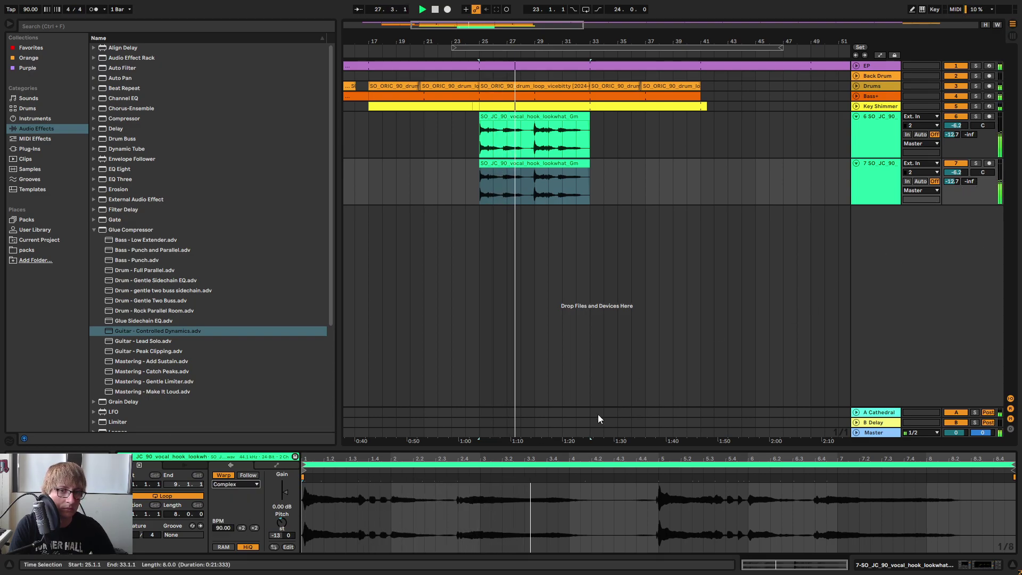
drag(276, 535, 276, 531)
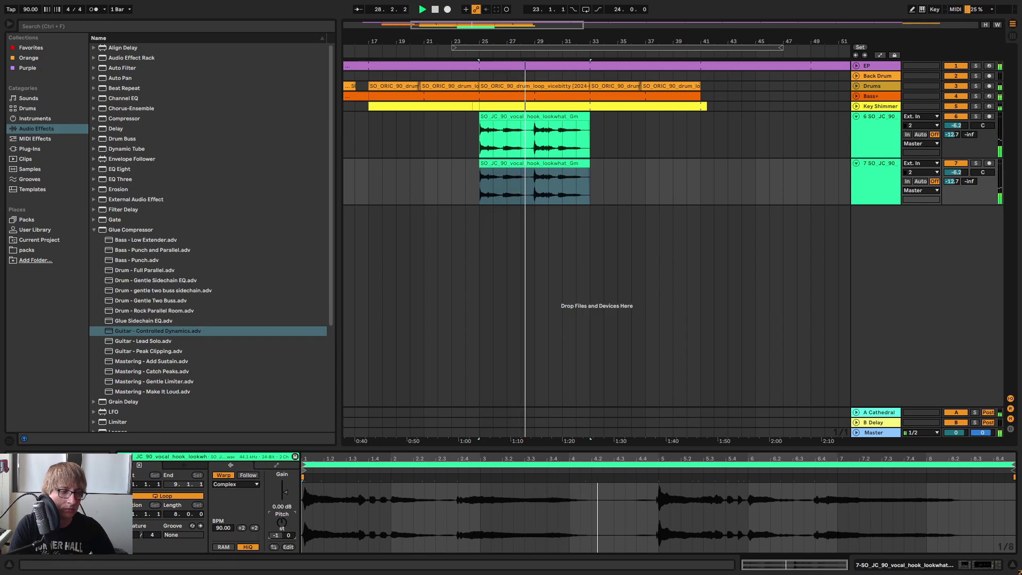
Try the duplicated vocal track at -13.7 dB in the mixer and delete that track.
key(Tab)
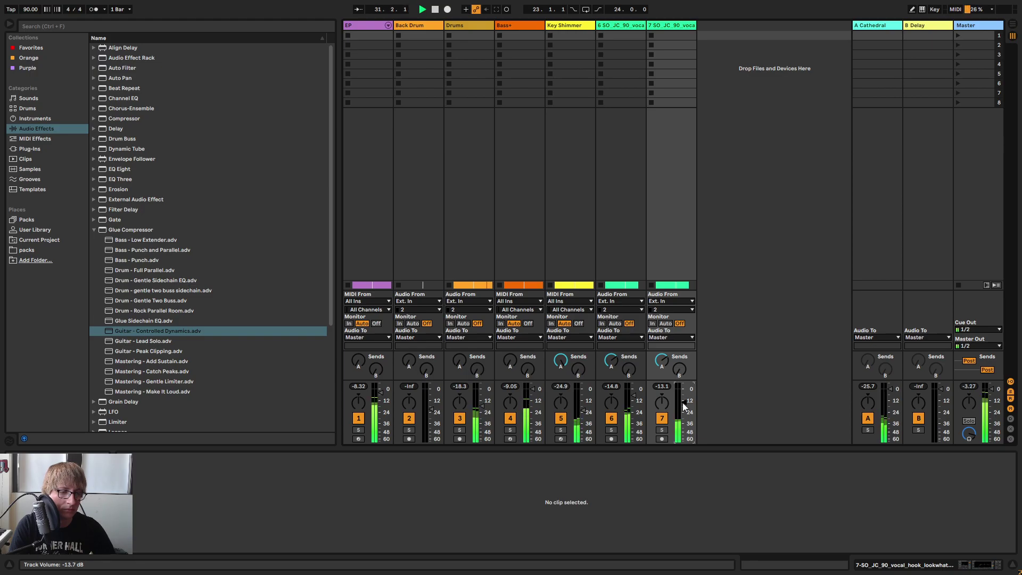
key(Tab)
key(Delete)
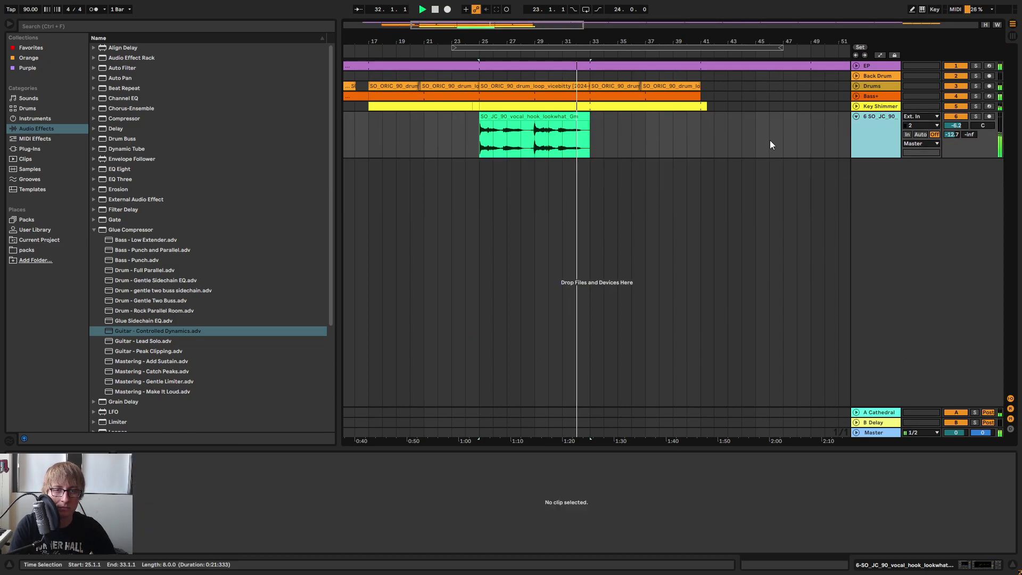
Duplicate the lookwhat hook clip on track 6 so the copy starts at bar 33.
click(589, 128)
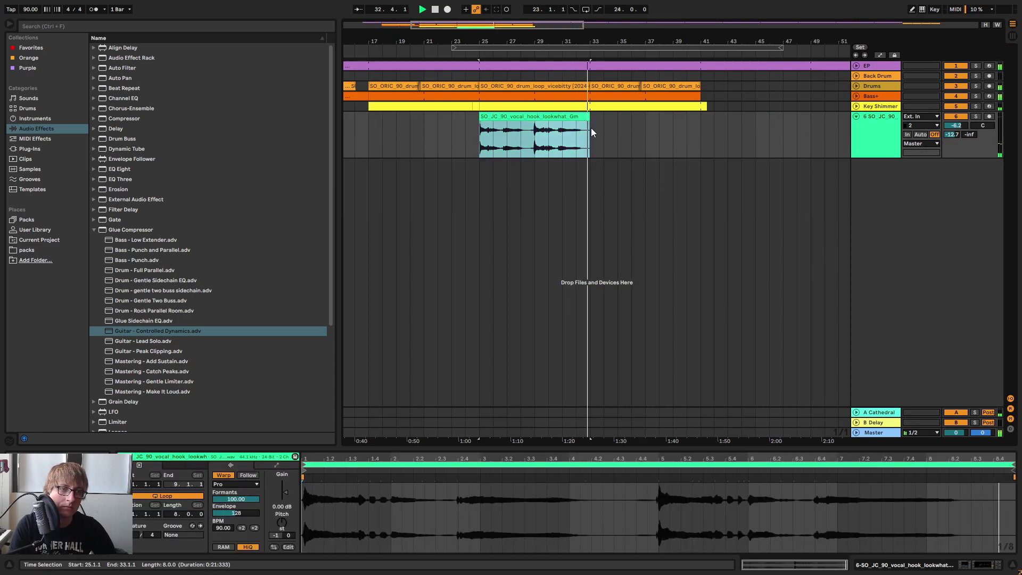
key(ctrl+d)
click(741, 152)
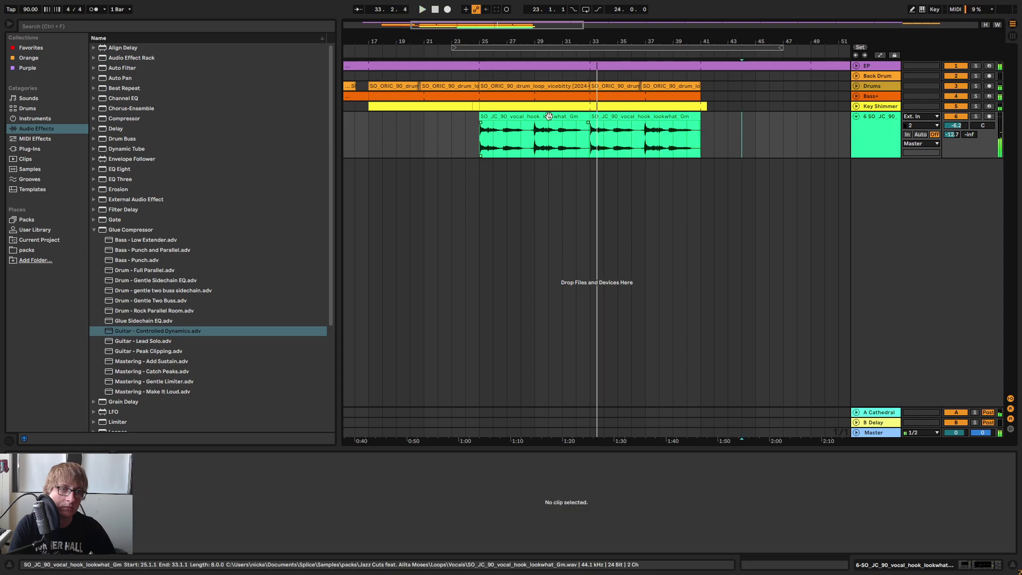
Play from the first lookwhat hook clip and duplicate vocal track 6 with both of its clips.
click(548, 116)
key(space)
right_click(867, 142)
click(870, 171)
Try the first hook clip on duplicated track 7 at +2 and +3 semitones of pitch while playing from bar 25.
click(530, 196)
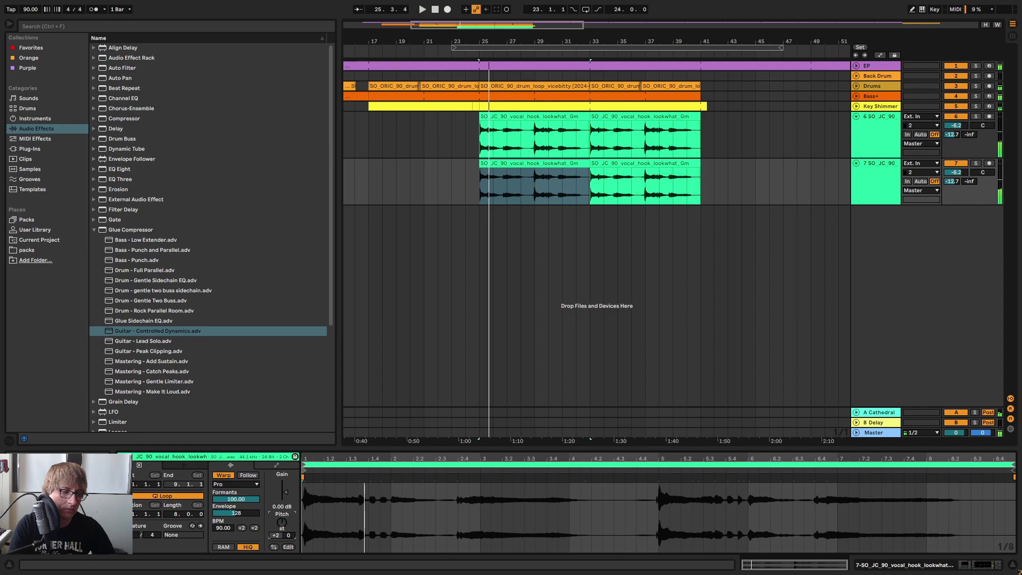
key(space)
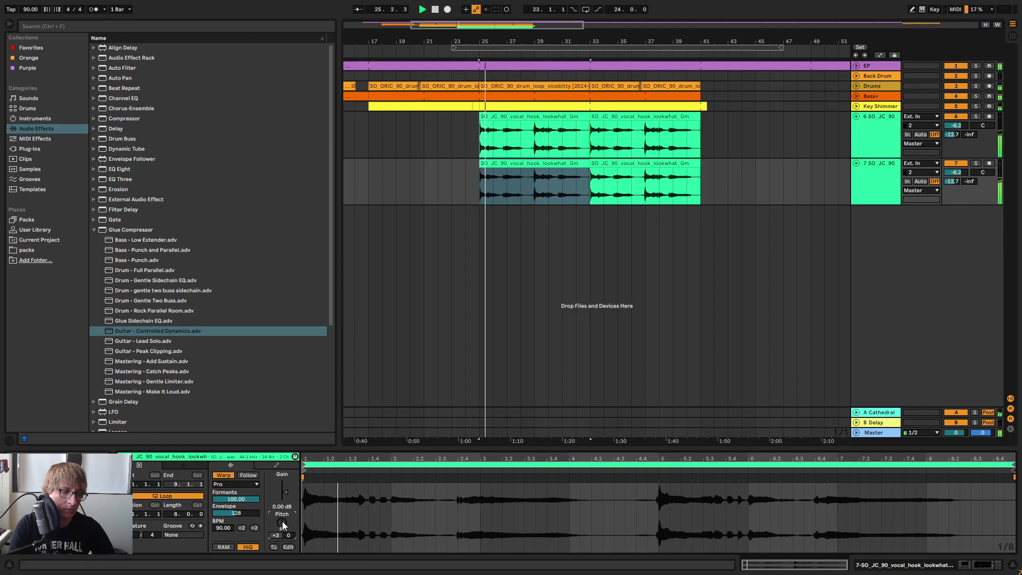
drag(282, 522, 282, 524)
key(space)
key(space)
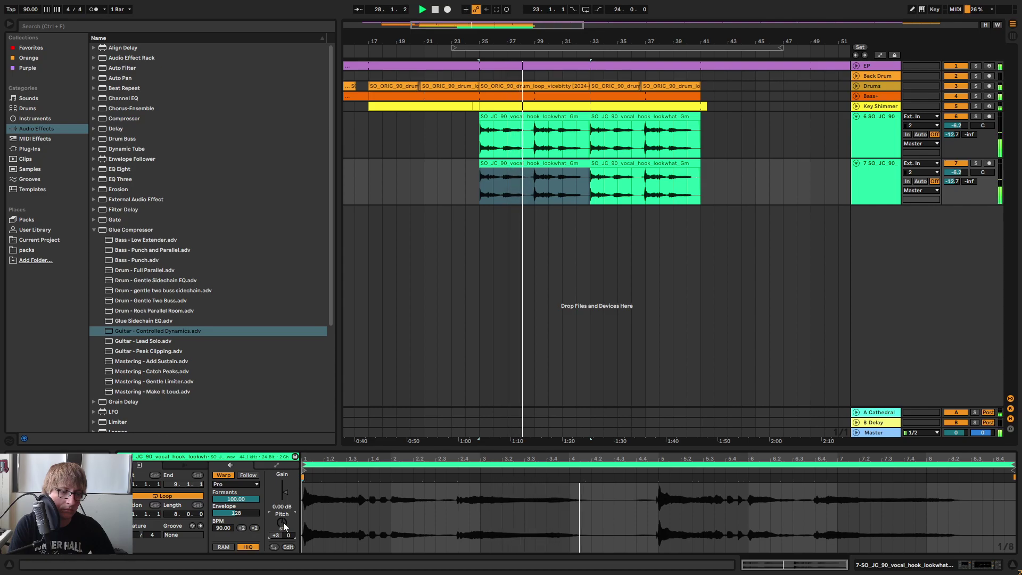
Delete both hook clips on duplicated track 7 and remove the track itself.
drag(459, 184, 730, 173)
key(Delete)
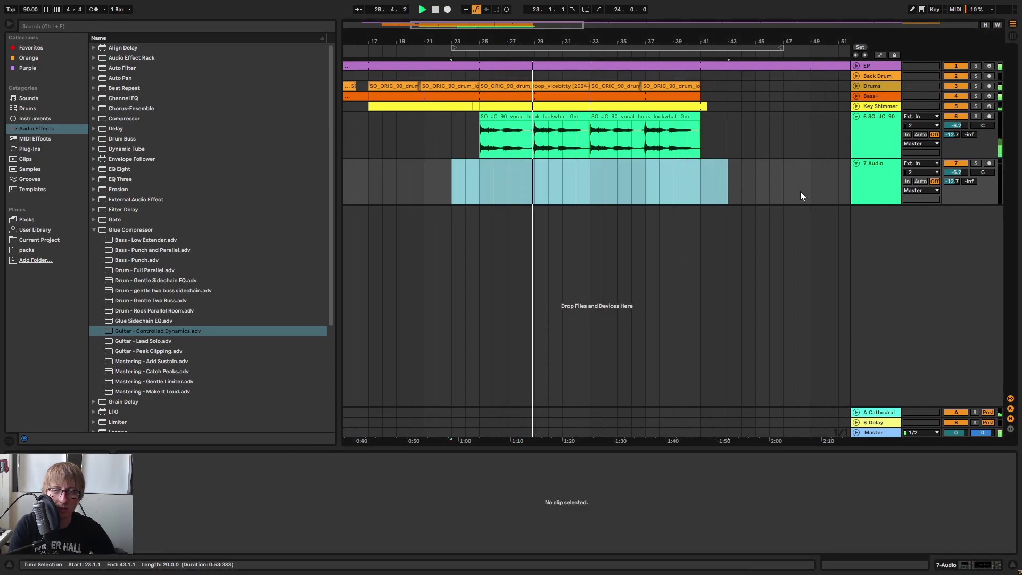
click(796, 191)
click(886, 194)
key(Delete)
Rename vocal track 6 as Vox.
right_click(879, 130)
click(908, 173)
text(Vox)
key(Return)
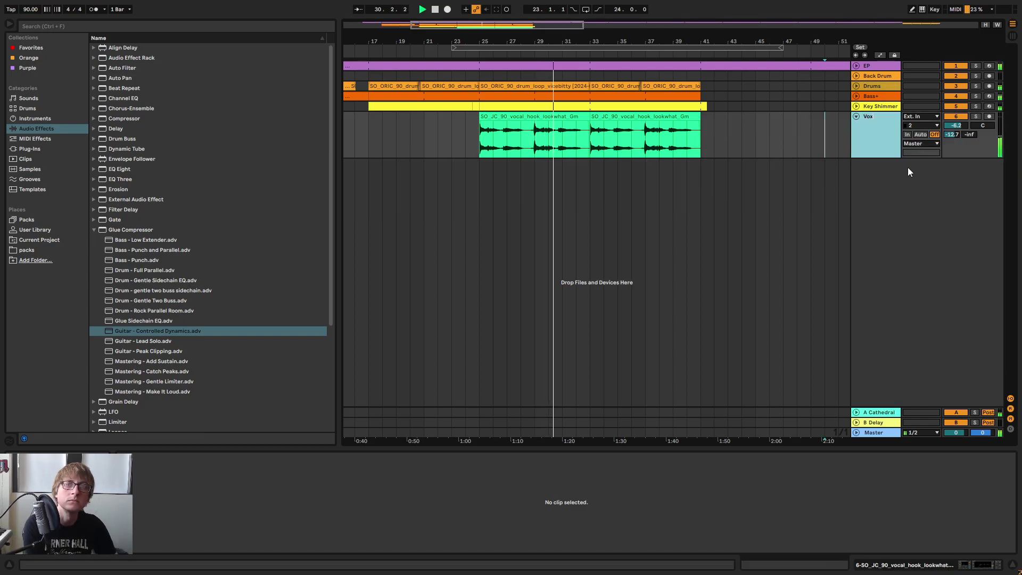
click(840, 216)
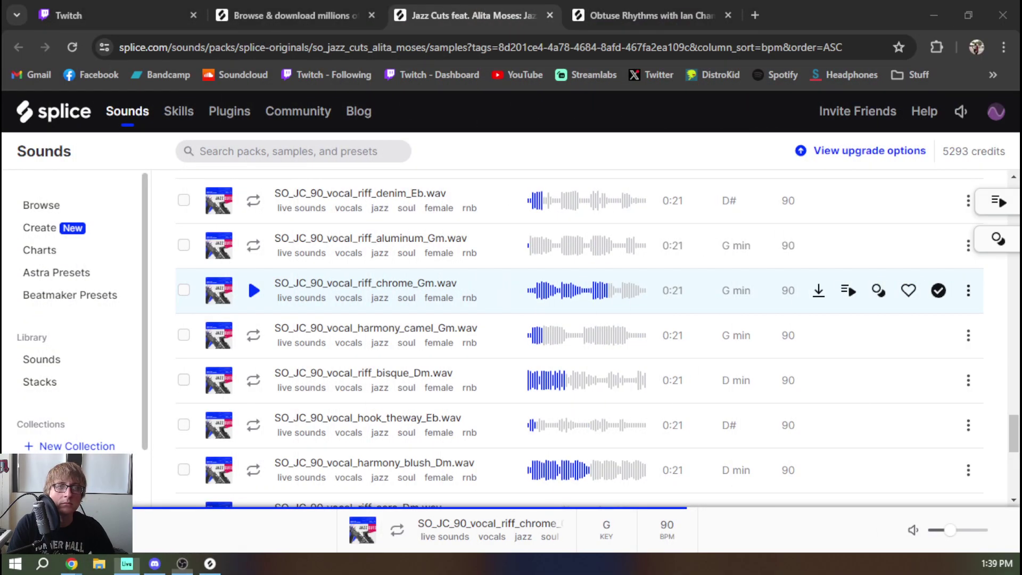
Switch to Splice and audition the 90 BPM vocal samples from riff_chrome_Gm up the list to harmony_alabaster_Bb.
click(254, 292)
key(Up)
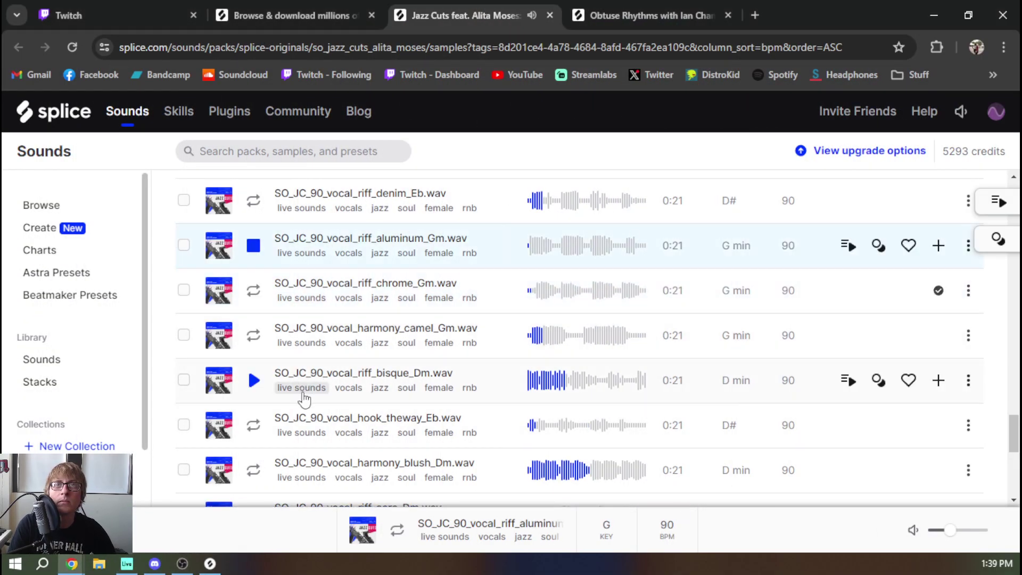
scroll(313, 388, up, 1)
key(Up)
key(Up)
key(Up)
scroll(258, 330, up, 3)
key(Up)
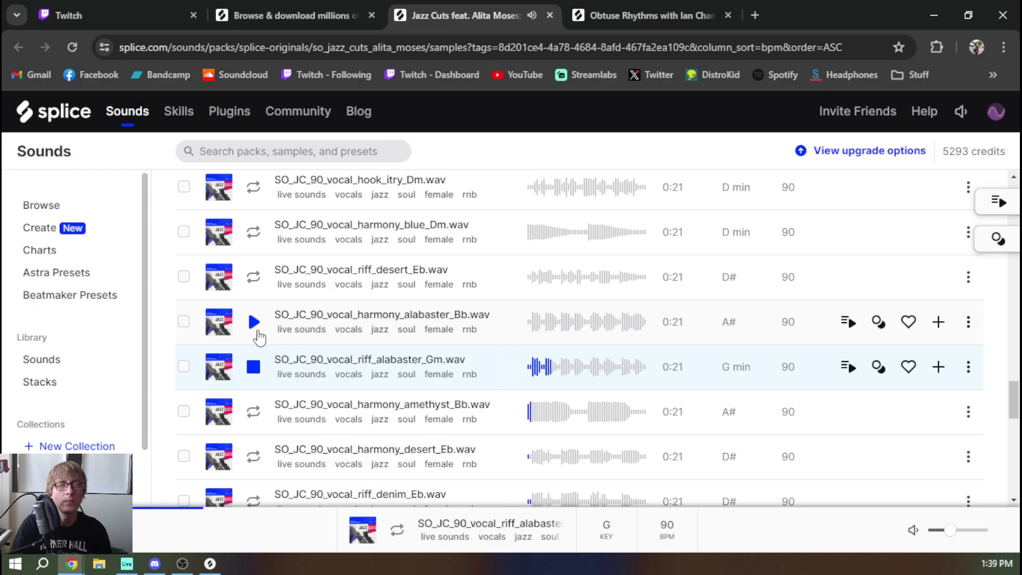
key(Up)
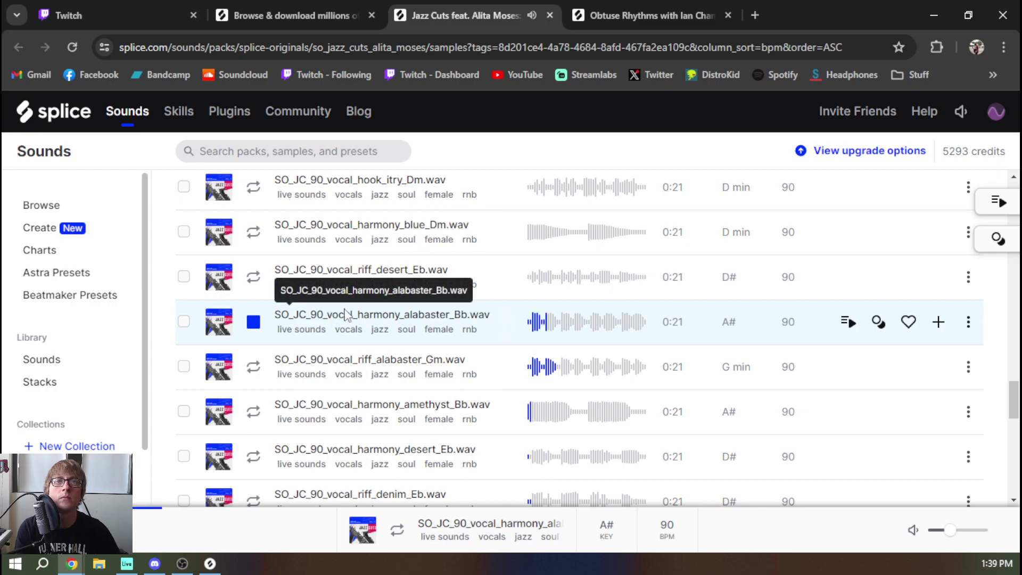
Audition the 90 BPM vocal samples from riff_desert_Eb up the list to riff_carmine_Gm.
key(Up)
key(Up)
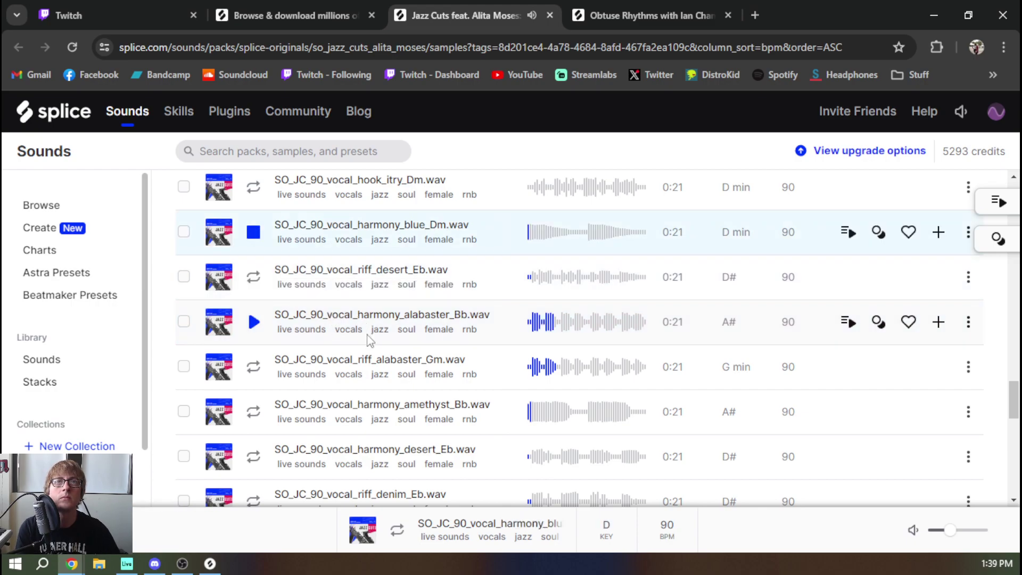
scroll(374, 349, up, 1)
key(Up)
scroll(378, 352, up, 2)
key(Up)
key(Up)
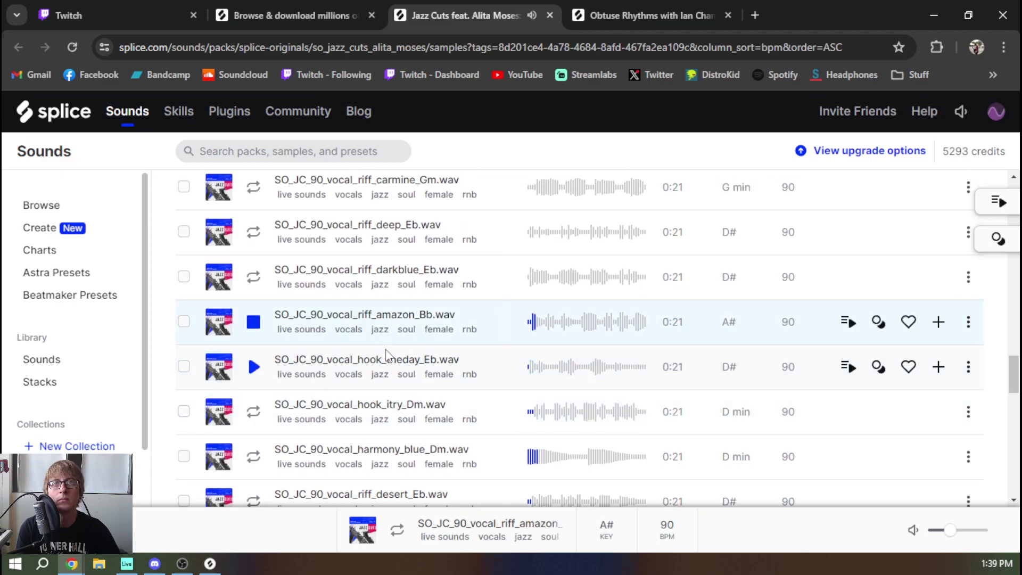
key(Up)
key(Up)
key(Up)
scroll(386, 354, up, 3)
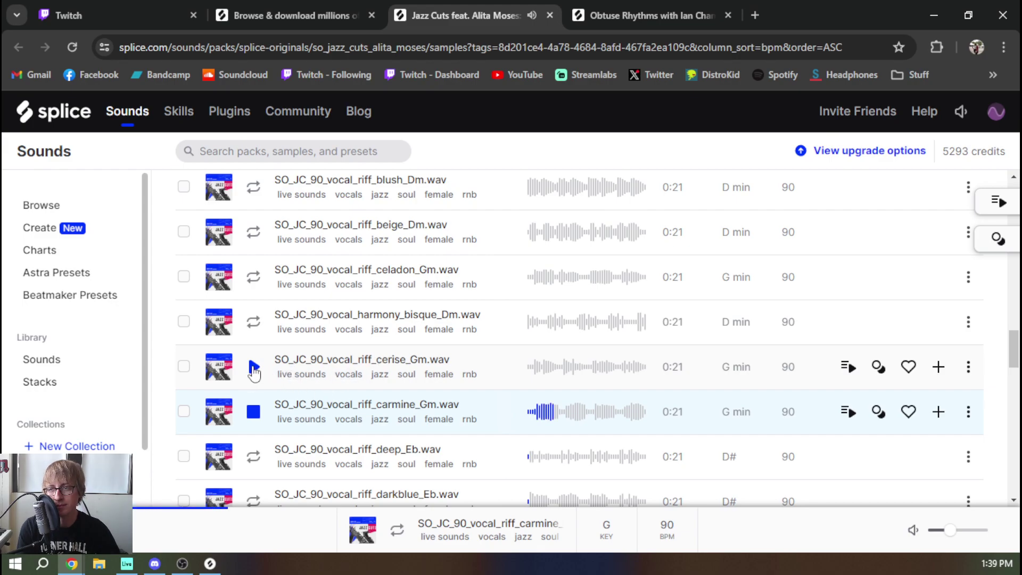
Audition the cerise and celadon G minor vocal riffs and add SO_JC_90_vocal_riff_celadon_Gm.wav to the library.
click(254, 369)
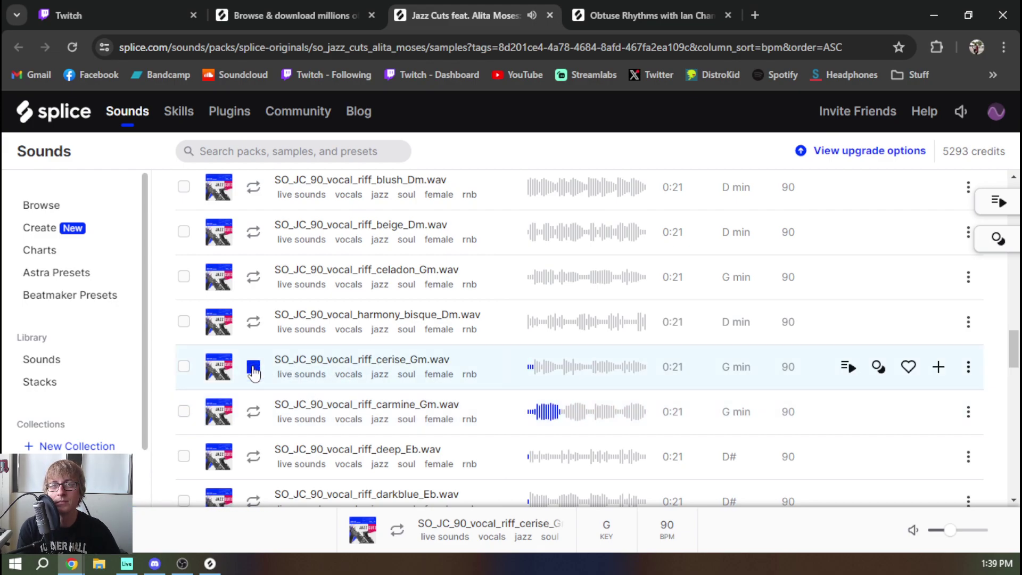
click(254, 277)
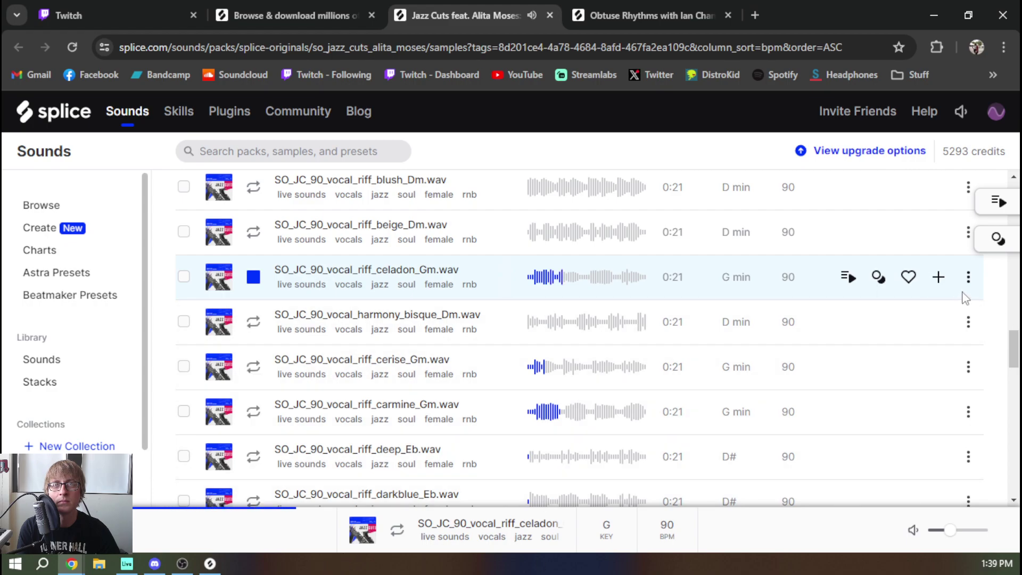
click(938, 278)
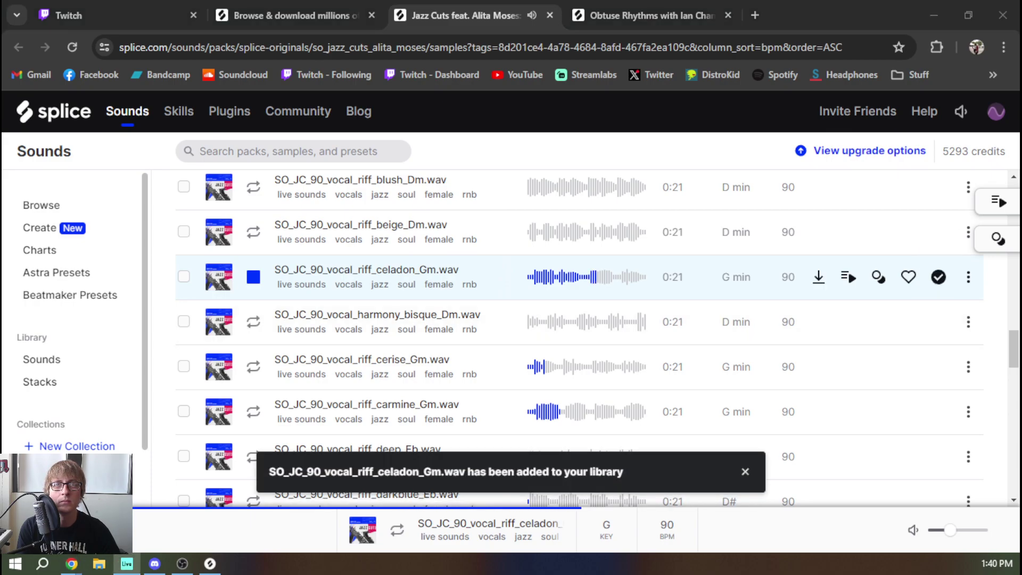
click(254, 279)
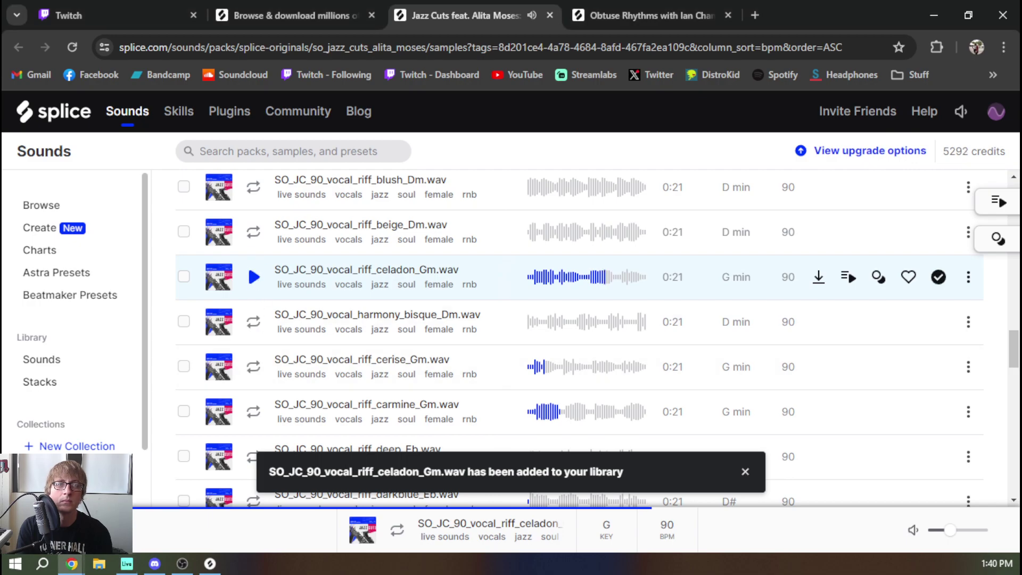
Replace the second lookwhat hook clip on Ableton Live's Vox track with the SO_JC_90_vocal_riff_celadon_Gm sample at bar 33.
key(alt+Tab)
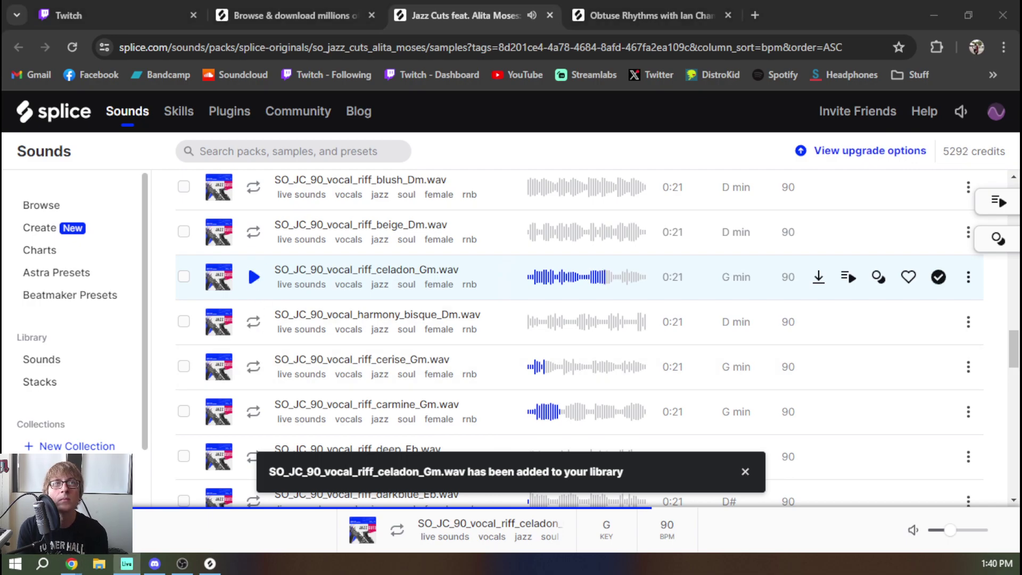
scroll(486, 372, up, 4)
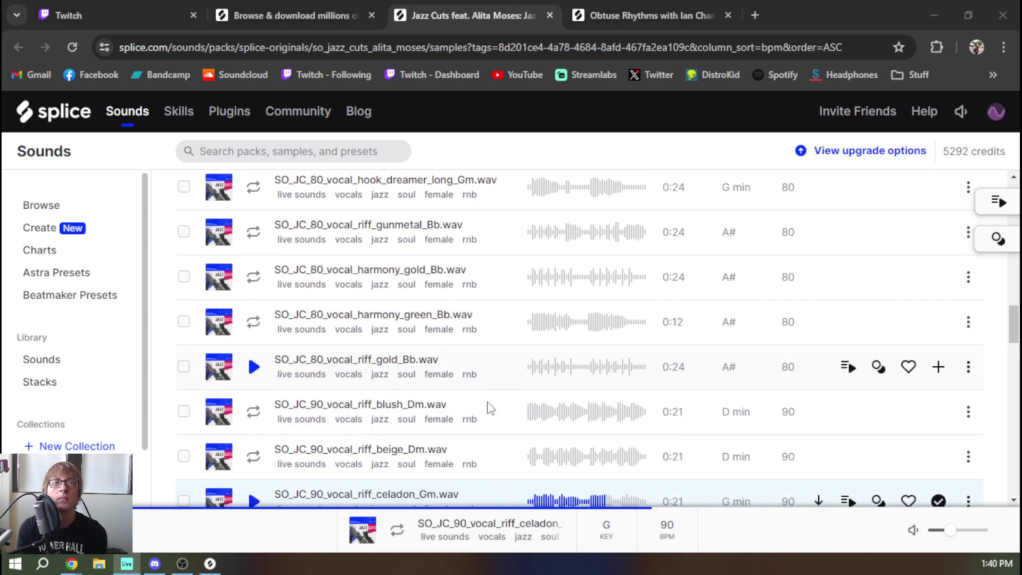
scroll(490, 408, up, 3)
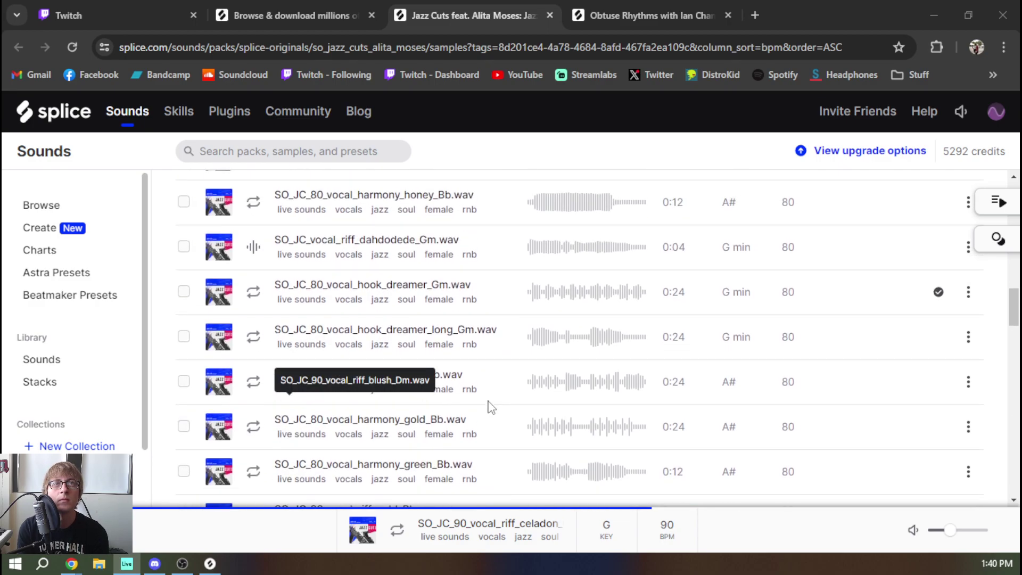
scroll(490, 407, down, 3)
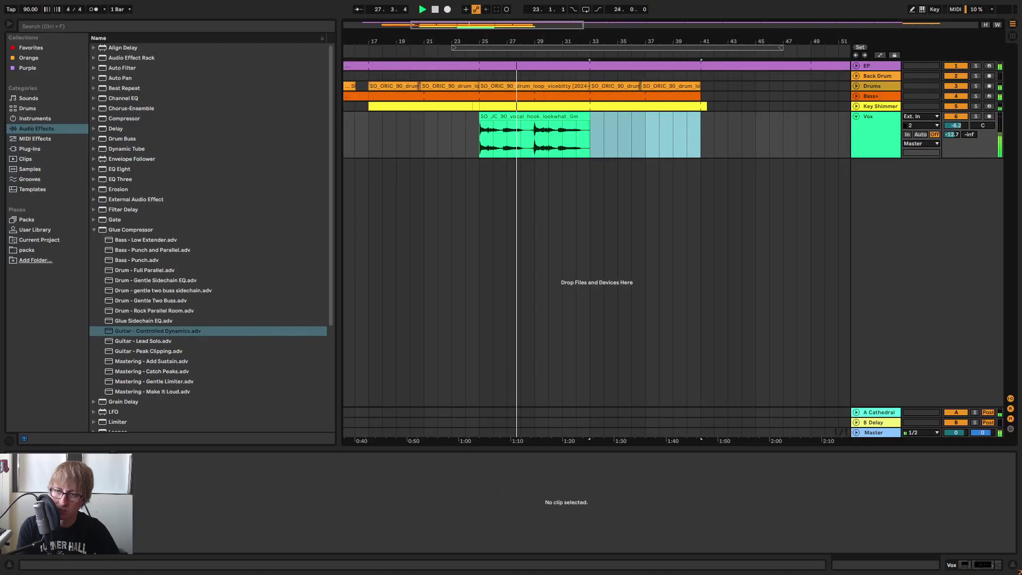
click(266, 567)
drag(660, 405, 590, 138)
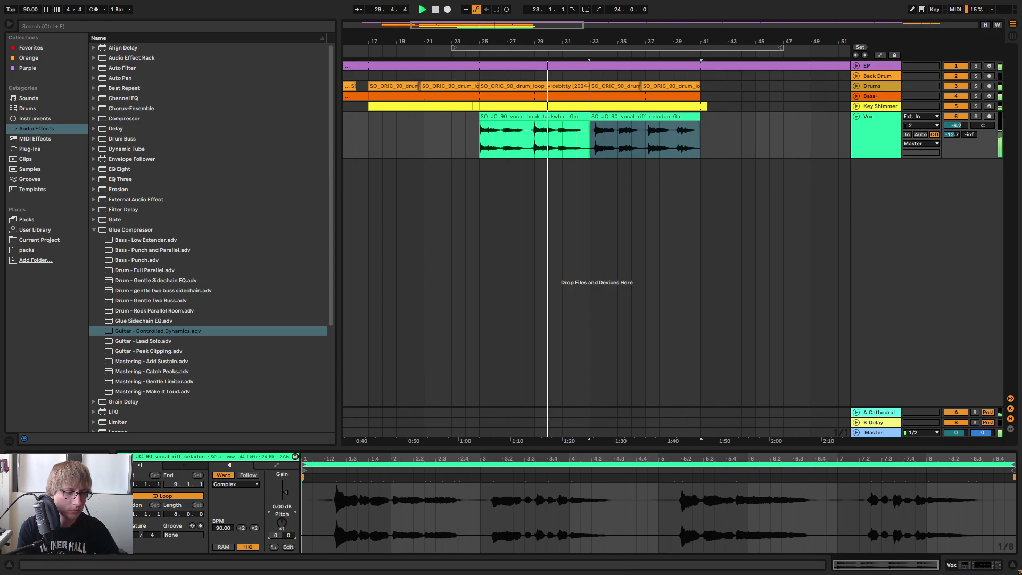
Set the celadon riff clip to Complex Pro warp mode with -1 semitone of pitch and enlarge the sample editor.
click(247, 486)
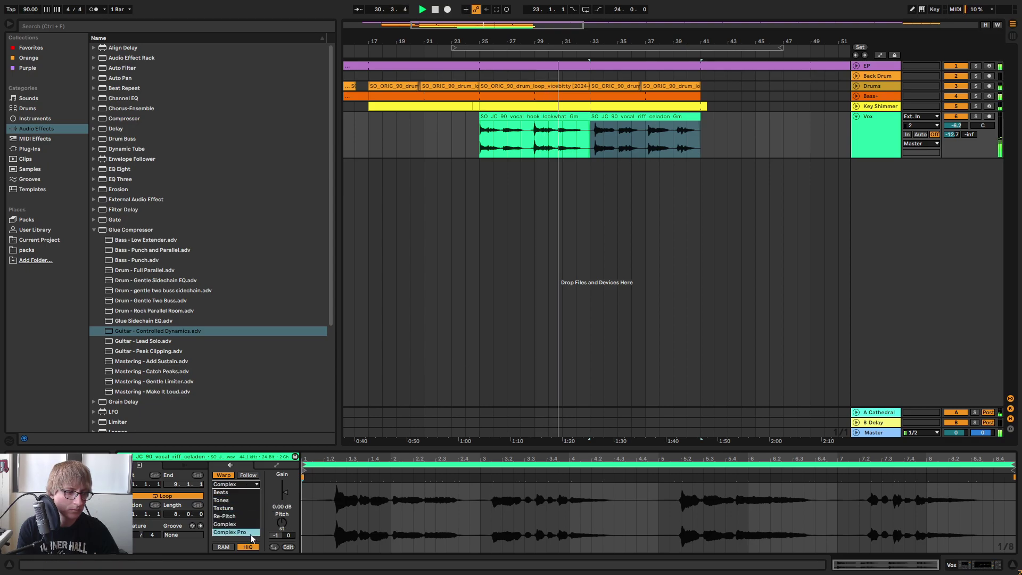
click(237, 531)
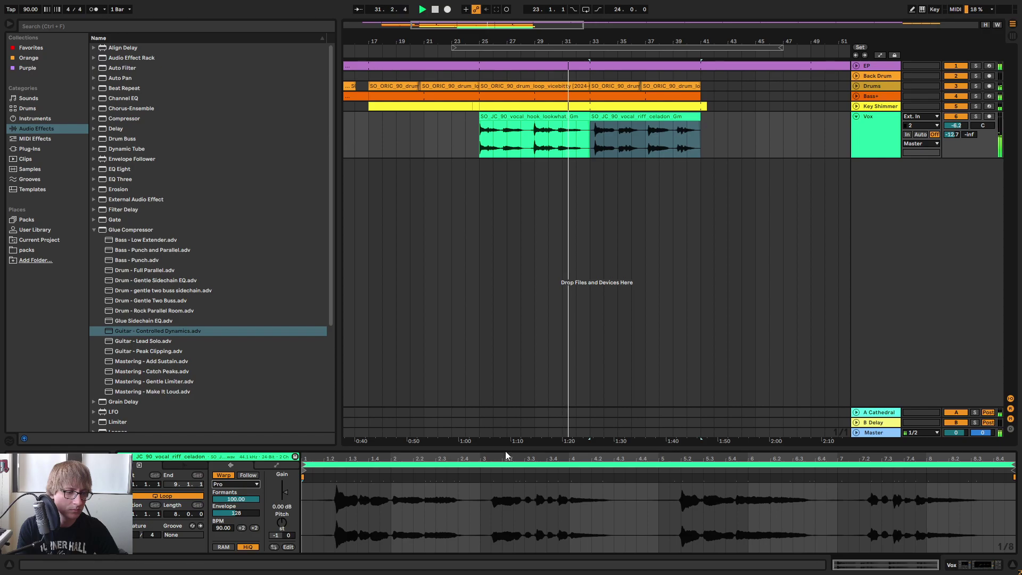
drag(510, 450, 514, 332)
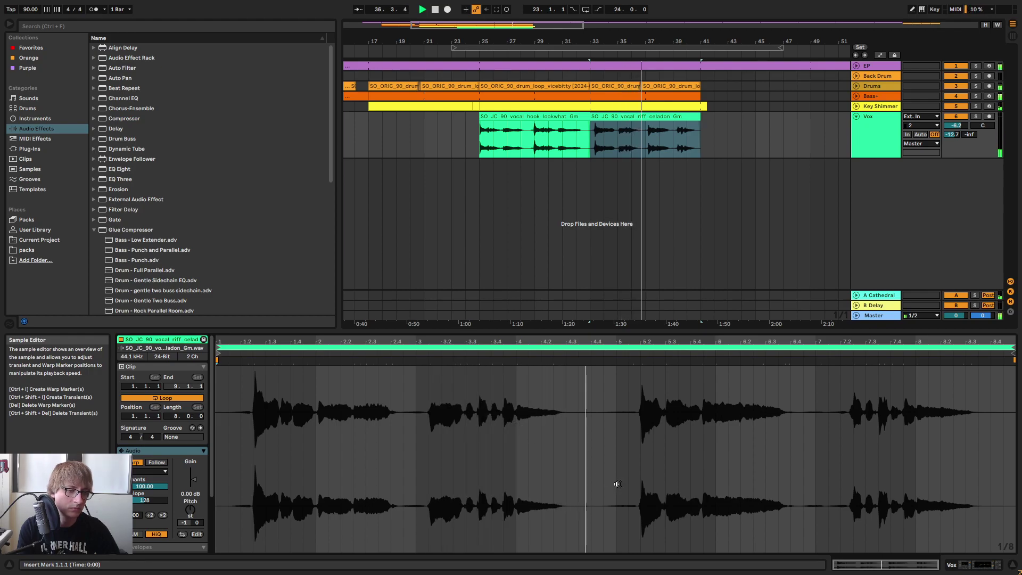
click(751, 185)
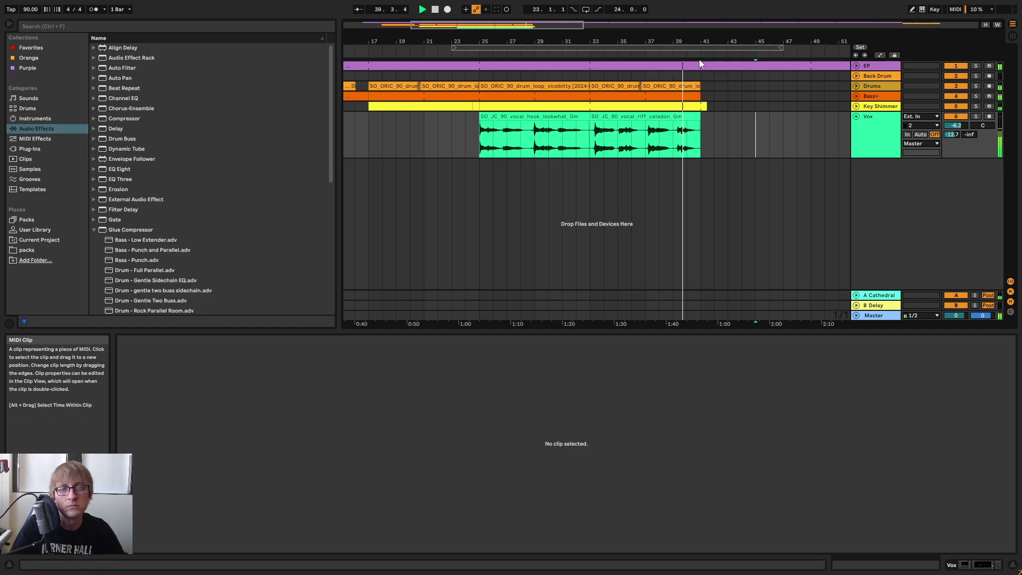
Play the Vox track from around bar 25 and examine the waveforms of the celadon riff and lookwhat hook clips.
drag(704, 42, 729, 44)
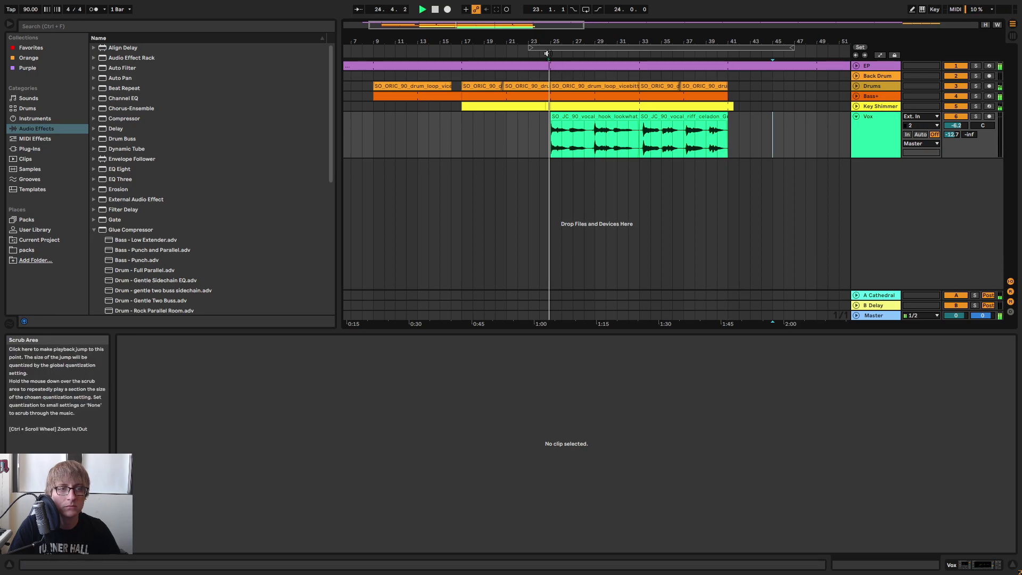
click(681, 156)
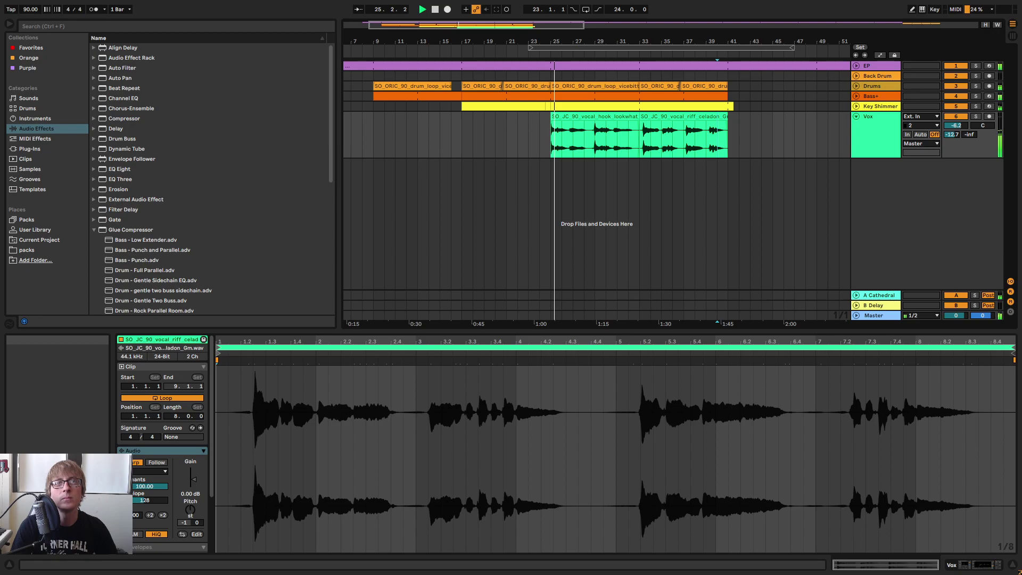
click(762, 155)
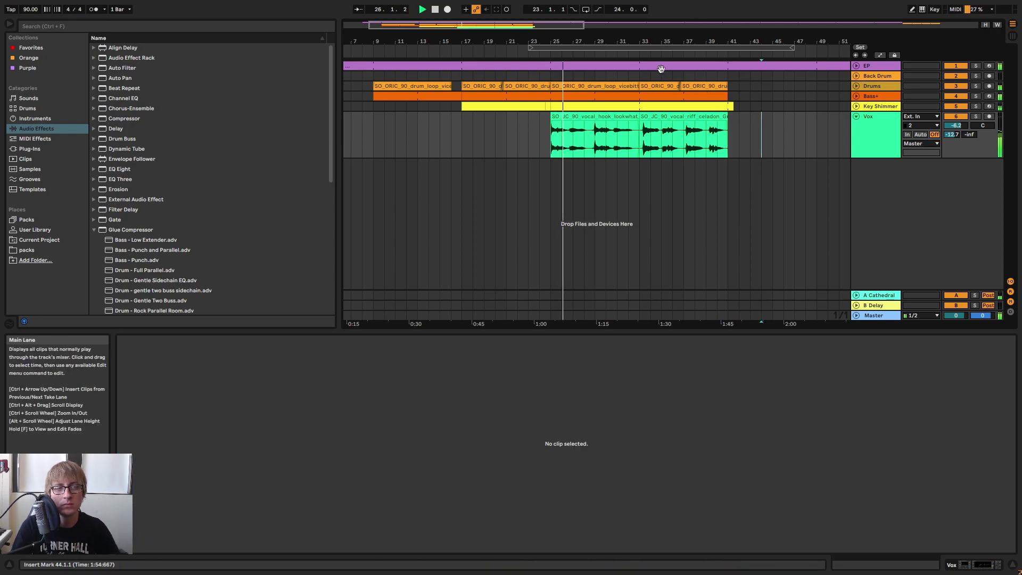
drag(651, 41, 685, 131)
click(684, 131)
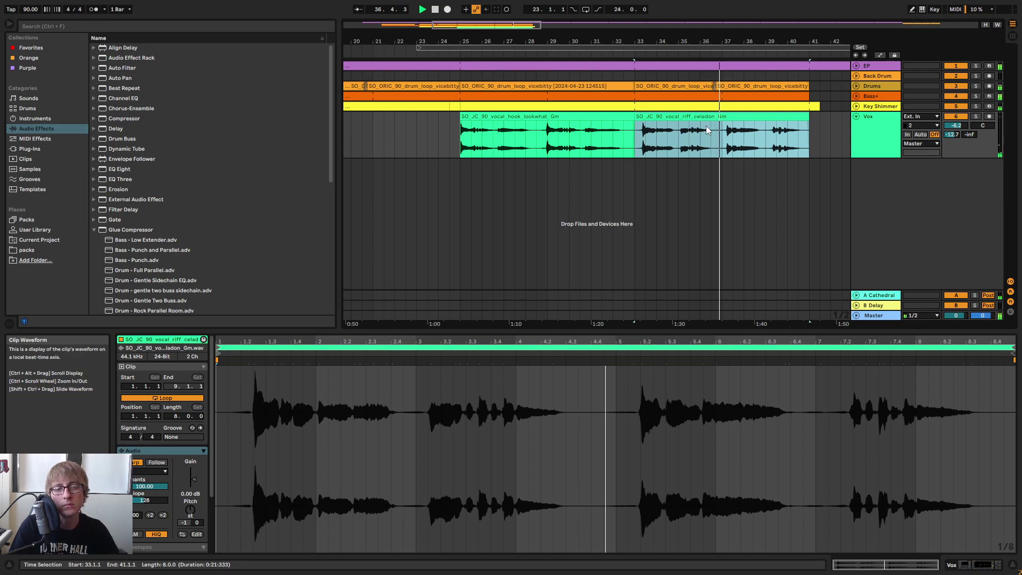
drag(658, 43, 764, 24)
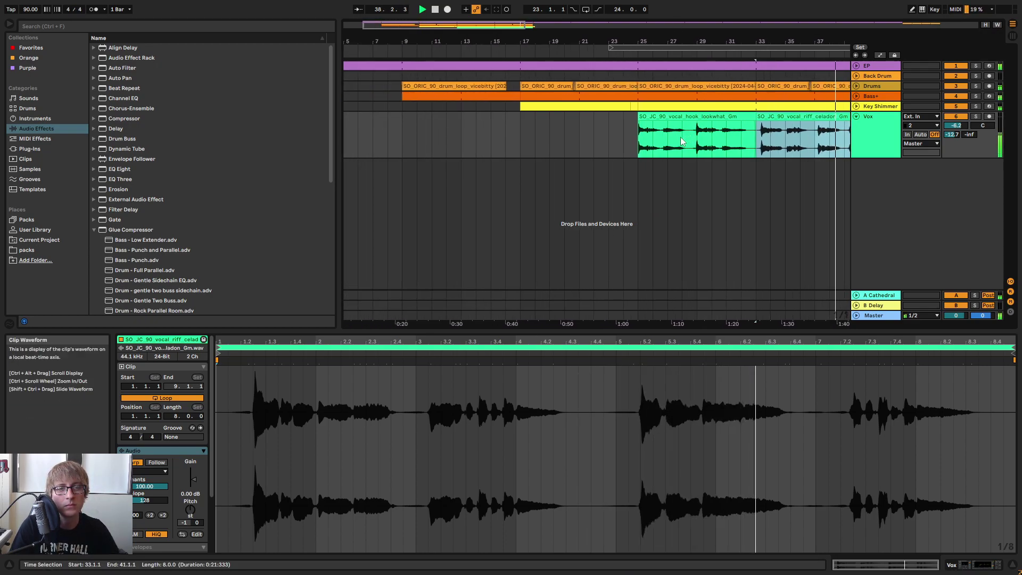
click(653, 138)
click(671, 119)
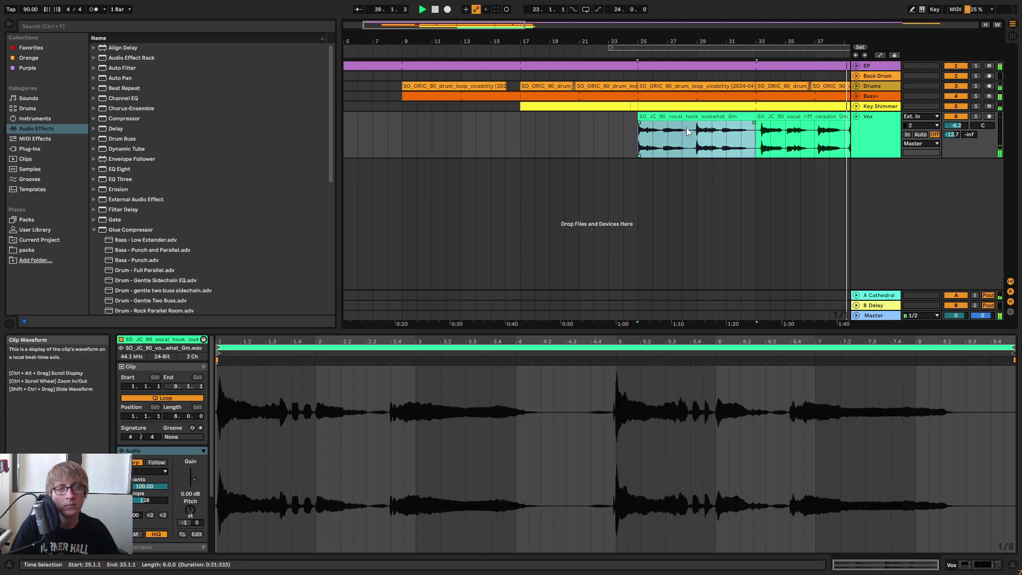
drag(763, 39, 643, 27)
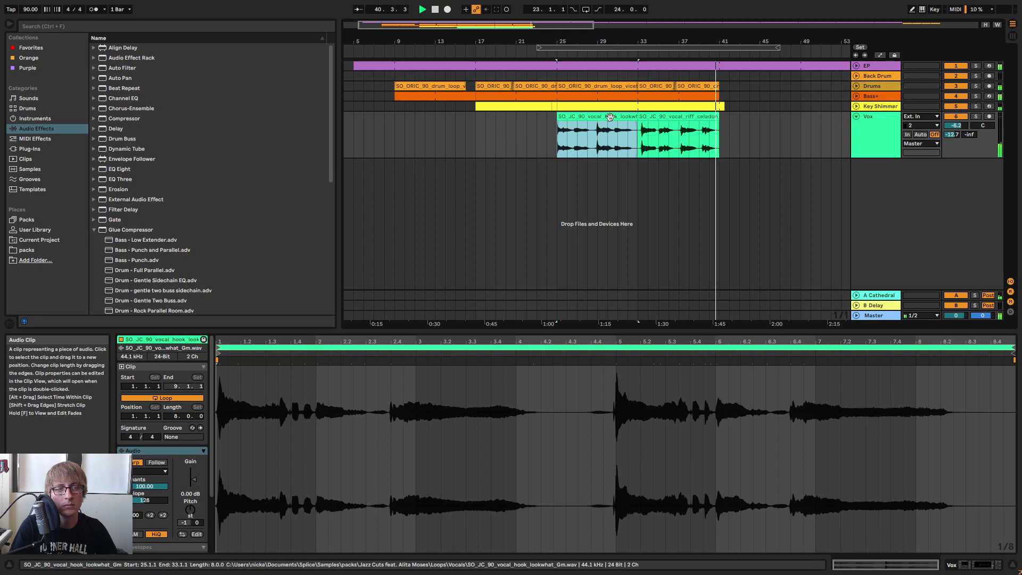
click(556, 56)
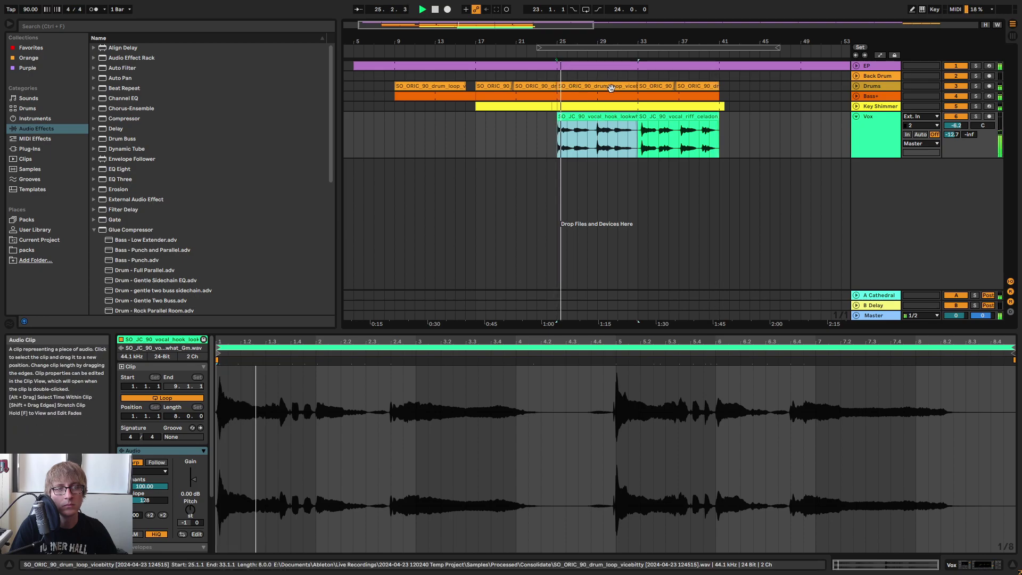
Swap the two Vox clips so the celadon riff starts at bar 25 and the lookwhat hook at bar 33, playing from bar 24.
click(653, 140)
key(space)
drag(605, 118, 780, 119)
drag(706, 118, 625, 118)
click(549, 57)
click(666, 131)
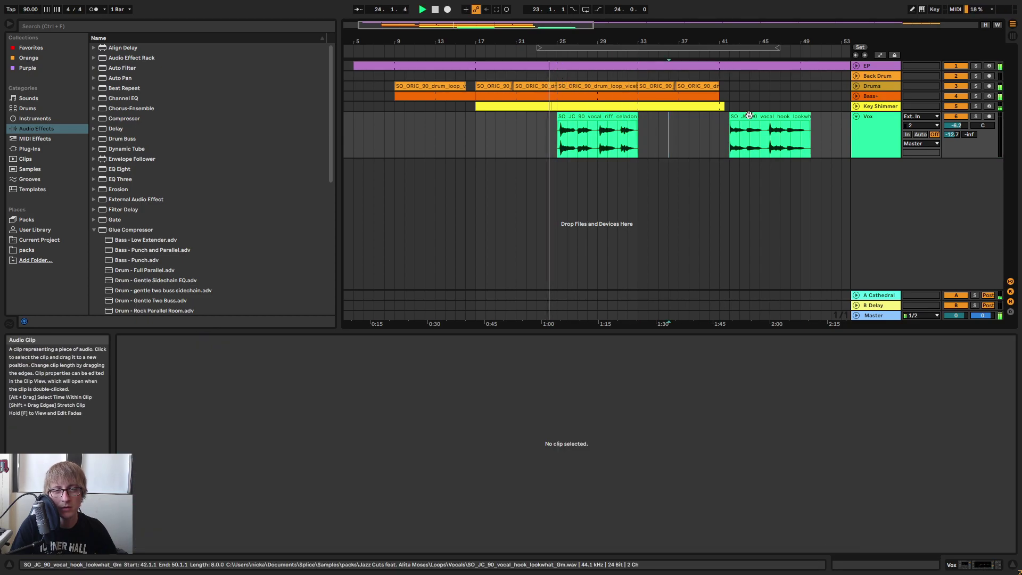
key(ctrl+v)
drag(660, 125, 659, 126)
click(658, 154)
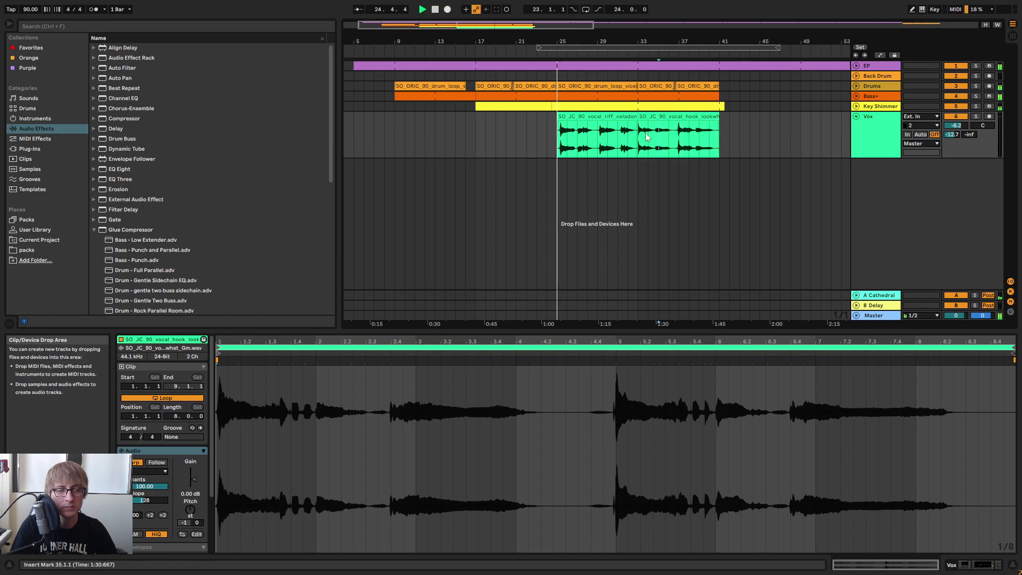
Trim the start of the drum loop at bar 25 to bar 29, clearing bars 25 to 29 on the Drums track.
drag(565, 39, 543, 54)
click(562, 55)
drag(602, 41, 586, 44)
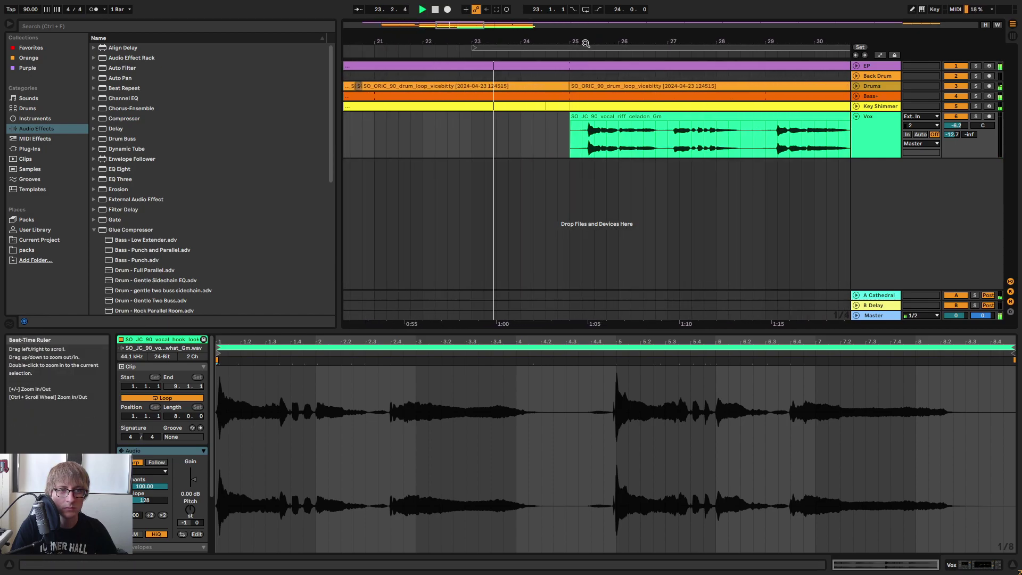
click(855, 87)
click(617, 101)
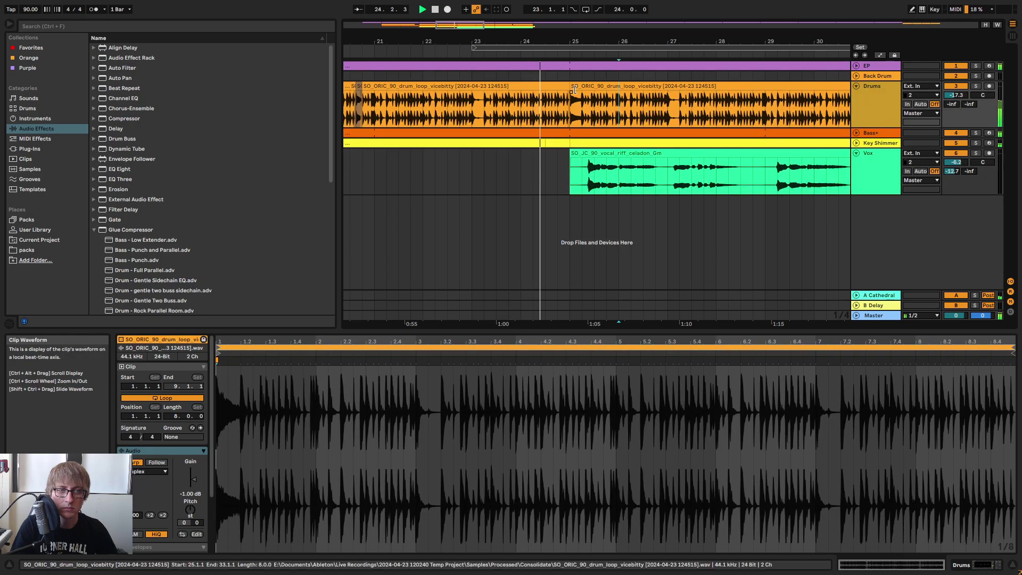
drag(573, 86, 765, 98)
Copy the short tail of the drum loop at bar 16, paste it at bar 25 on the Drums track, and play it.
drag(581, 41, 716, 28)
drag(461, 41, 605, 40)
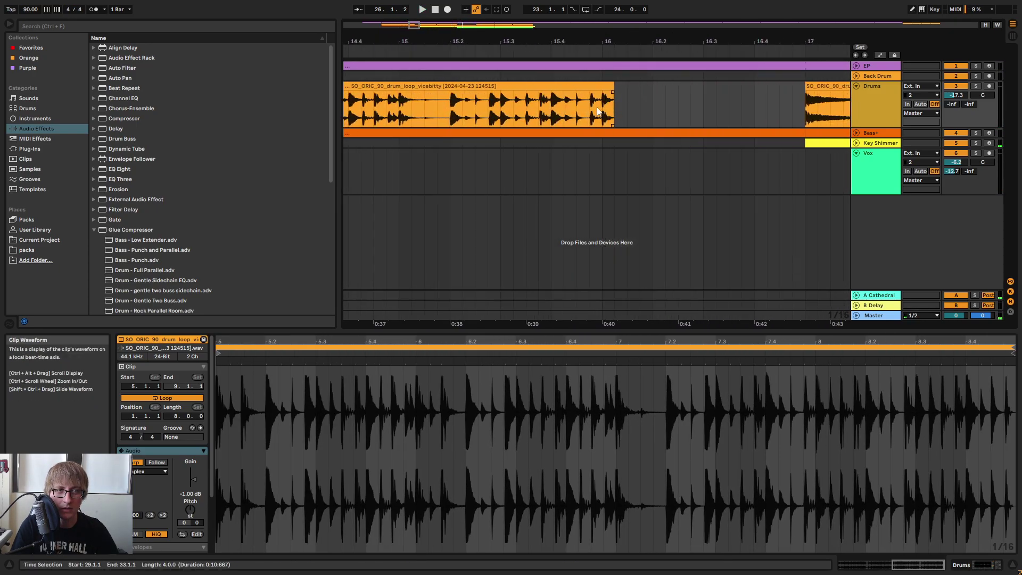
drag(603, 105, 626, 105)
drag(655, 40, 477, 38)
click(626, 113)
key(ctrl+v)
click(596, 55)
key(space)
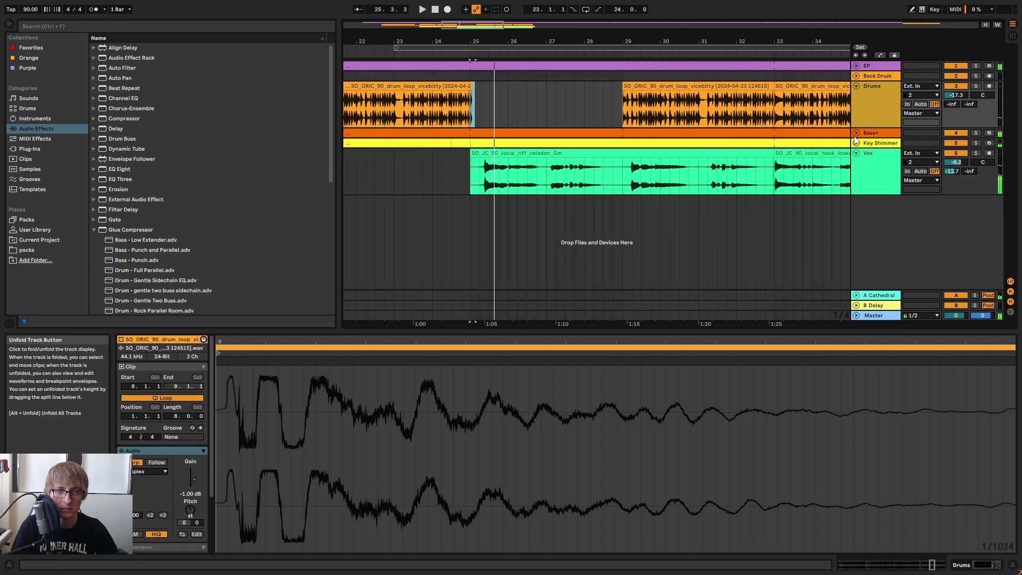
Copy the four-bar Bass+ clip from bar 9, paste it over bars 25 to 29, and play the result.
click(856, 133)
drag(659, 42, 727, 36)
click(464, 146)
drag(464, 146, 401, 140)
click(404, 143)
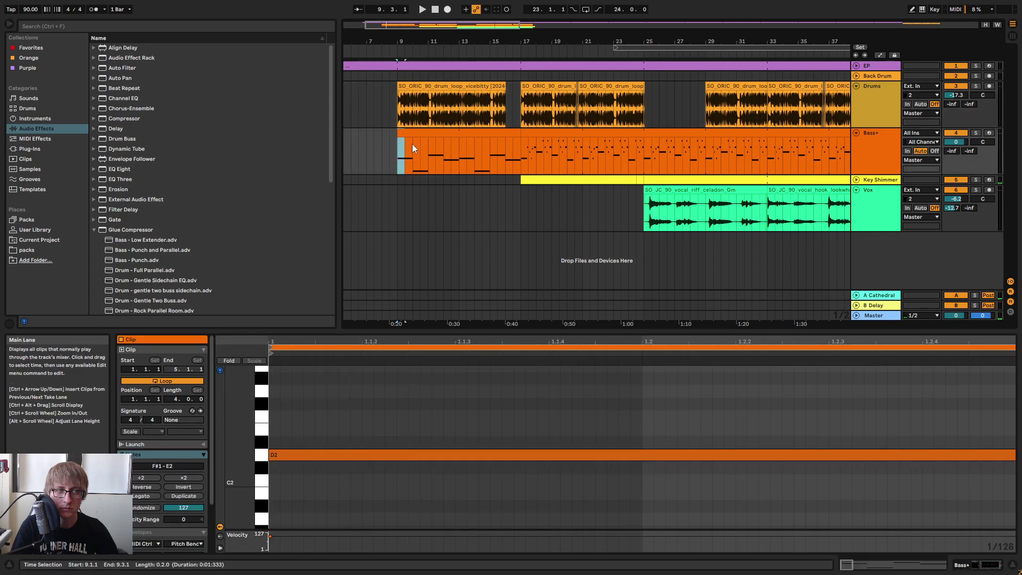
key(ctrl+c)
click(646, 151)
key(ctrl+v)
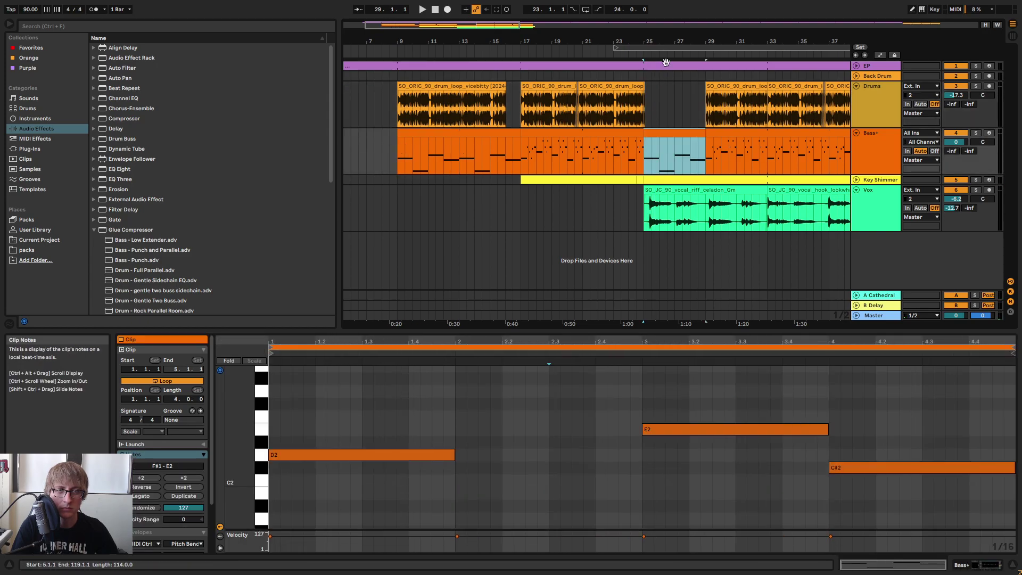
click(639, 55)
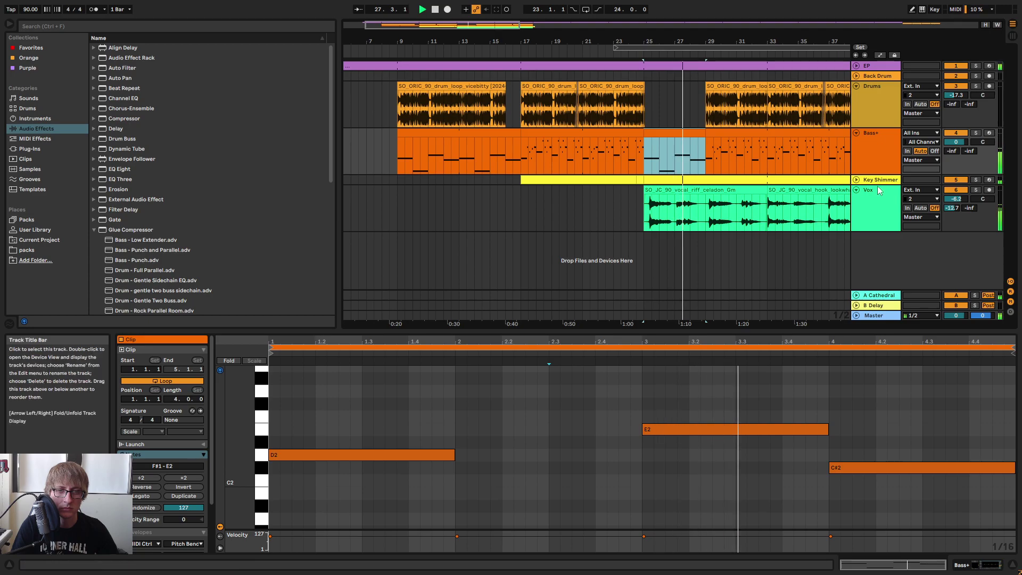
Copy the opening 1.3.0 section of the drum loop and paste it at bar 29 on the Drums track.
drag(731, 42, 674, 75)
drag(615, 42, 853, 42)
key(space)
drag(449, 43, 668, 42)
click(446, 104)
drag(453, 103, 504, 106)
drag(540, 37, 328, 15)
click(483, 104)
key(ctrl+v)
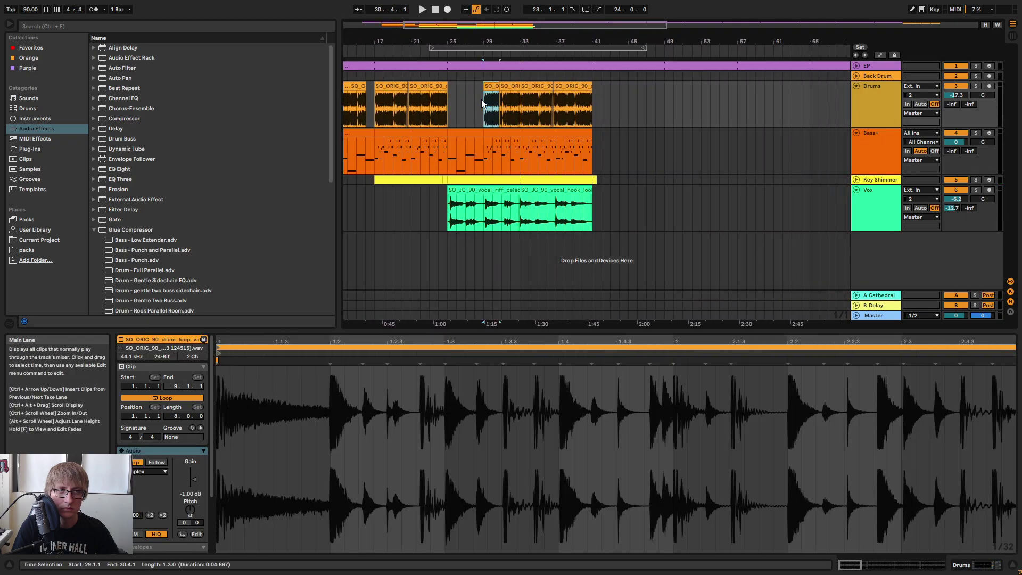
Extend the drum loop clip after the pasted section back to the second beat of bar 29 and play the transition.
drag(493, 42, 496, 61)
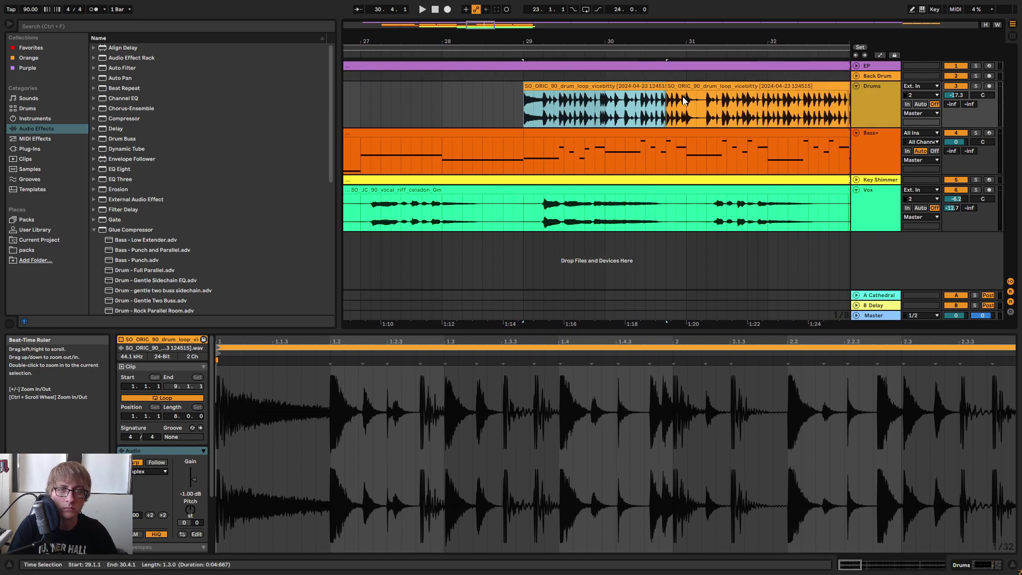
drag(666, 86, 541, 76)
key(space)
mouse_move(542, 38)
mouse_down()
mouse_move(568, 146)
mouse_move(582, 98)
mouse_move(530, 41)
mouse_move(547, 28)
mouse_move(599, 25)
mouse_move(545, 26)
mouse_move(570, 12)
mouse_up()
key(space)
key(space)
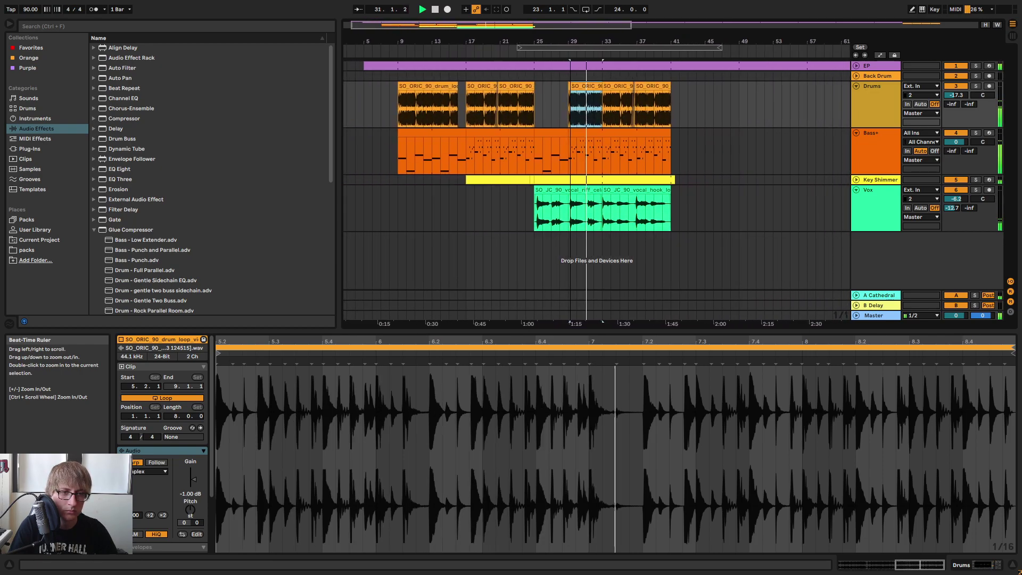
click(759, 179)
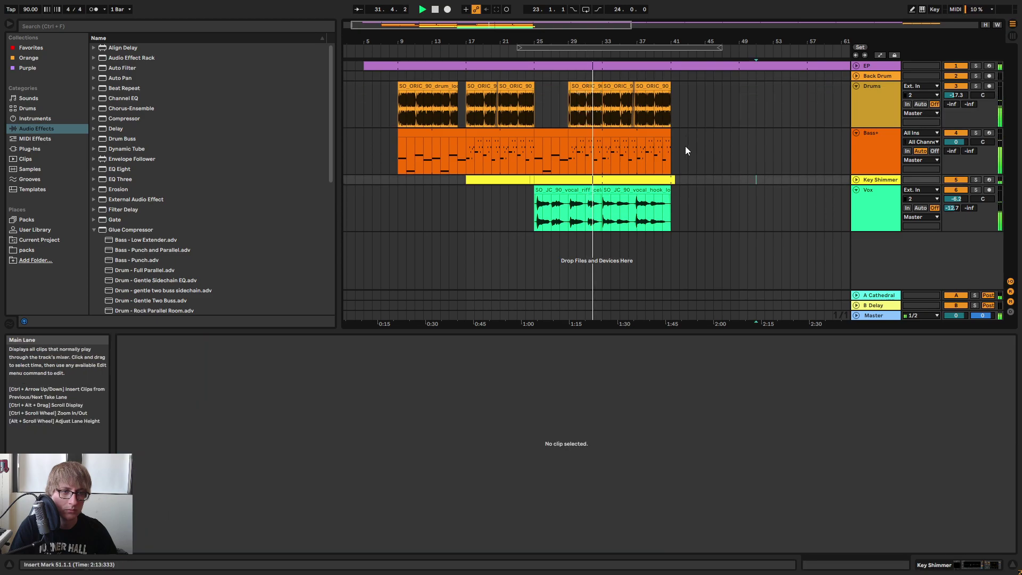
Play the arrangement from bar 23 and shrink the clip editor to enlarge the arrangement.
drag(595, 37, 639, 41)
key(space)
click(523, 48)
drag(548, 41, 520, 41)
key(space)
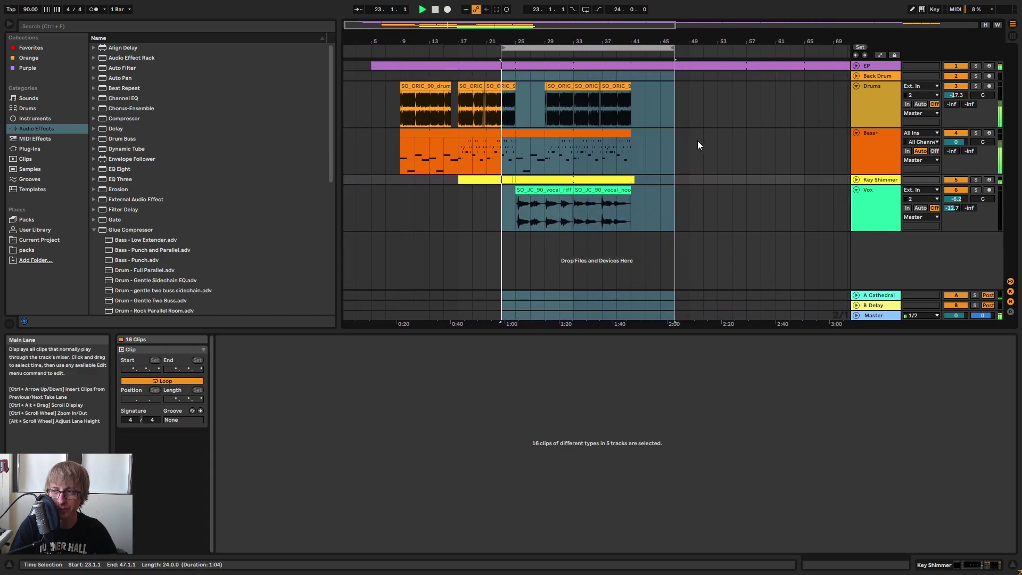
click(658, 149)
drag(689, 326, 644, 486)
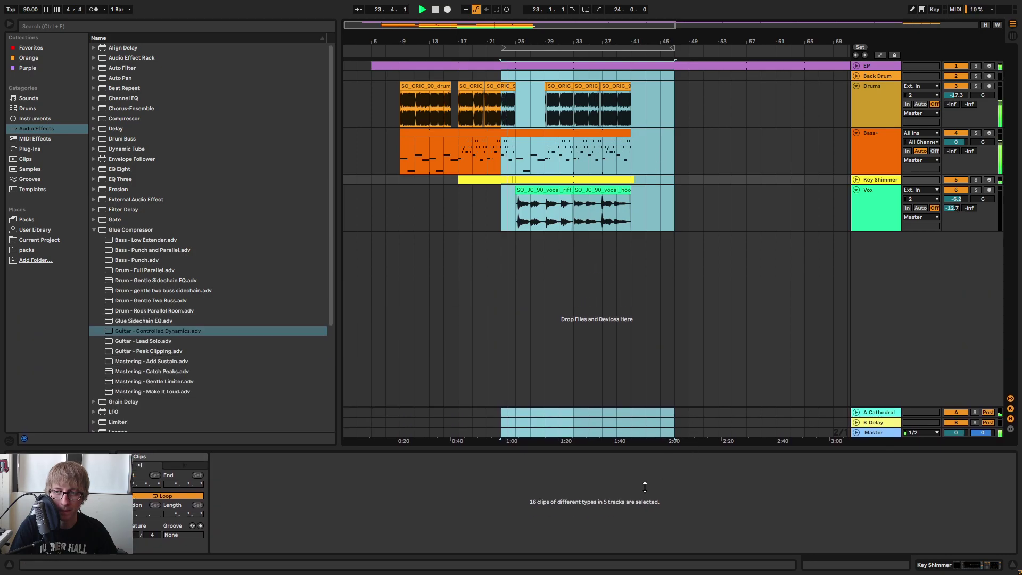
Lower the Vox track's volume to -7.0 dB during playback.
click(720, 217)
mouse_move(518, 41)
mouse_down()
mouse_move(531, 70)
mouse_move(506, 70)
mouse_up()
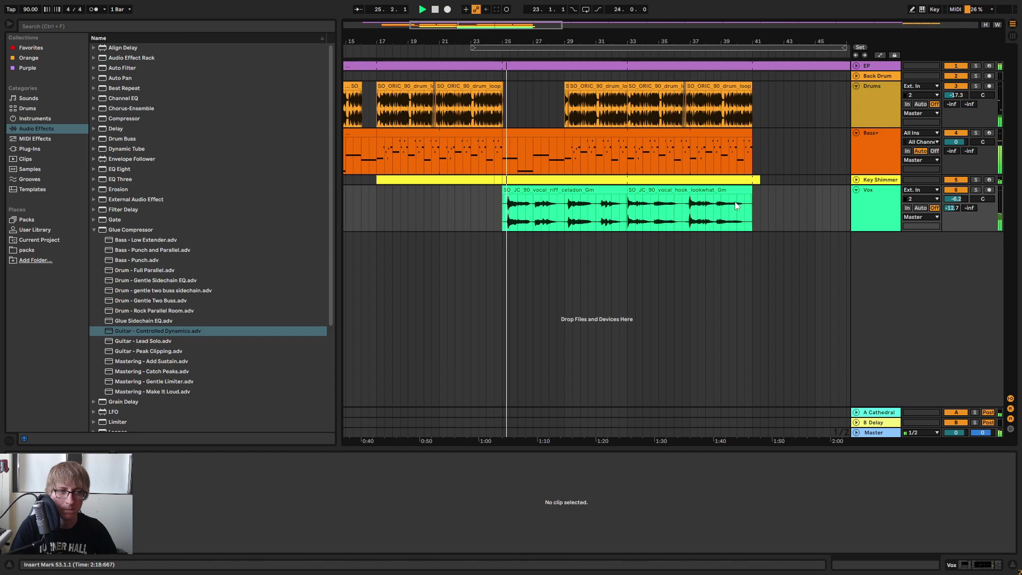
click(799, 149)
click(866, 191)
key(Tab)
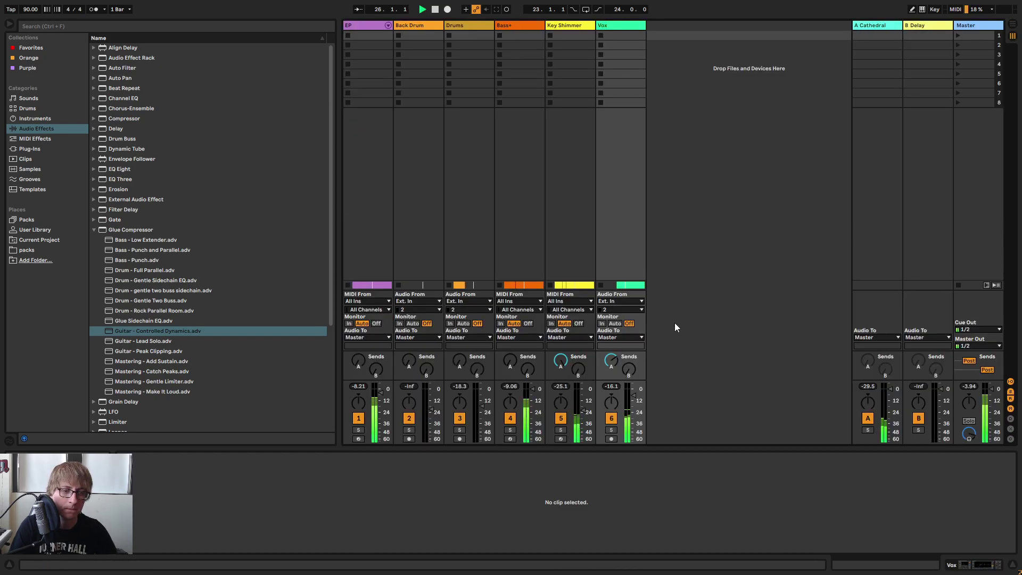
key(Tab)
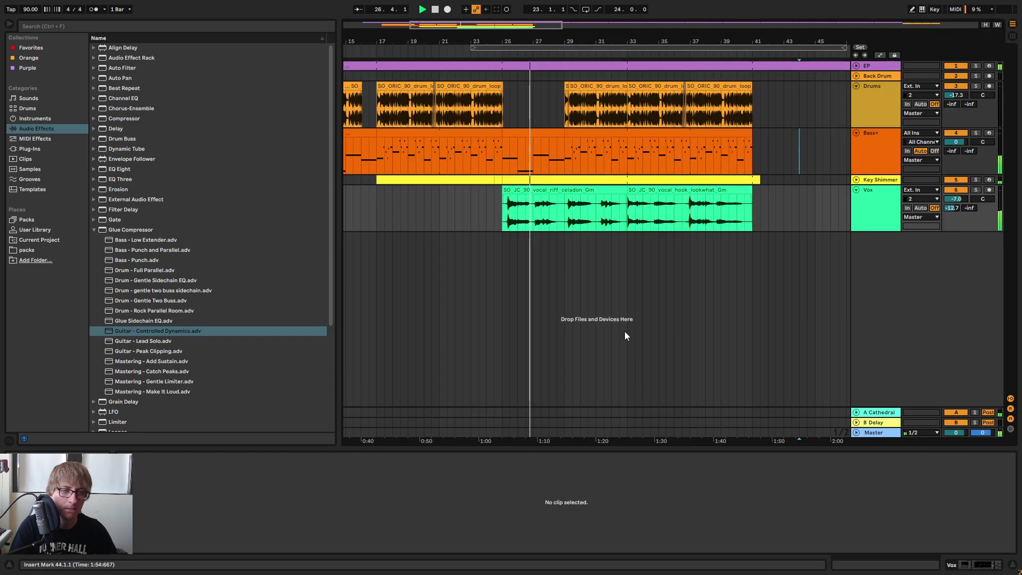
Try deactivating the Bass+ clip at bars 25 to 29 during playback.
click(544, 142)
key(0)
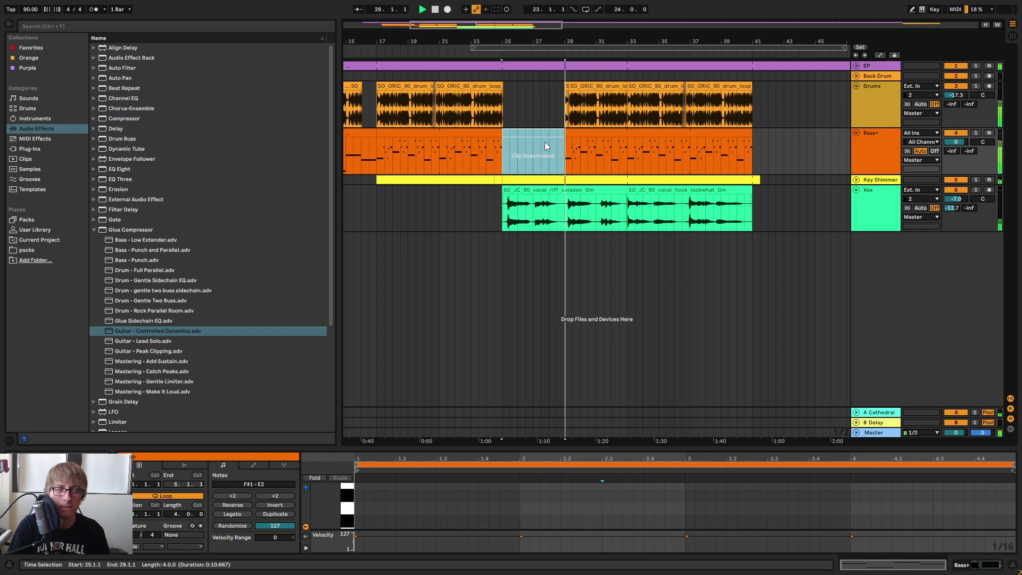
key(space)
key(0)
Consolidate the Bass+ clip at bars 25 to 29 and delete all its notes after the opening D2.
right_click(541, 133)
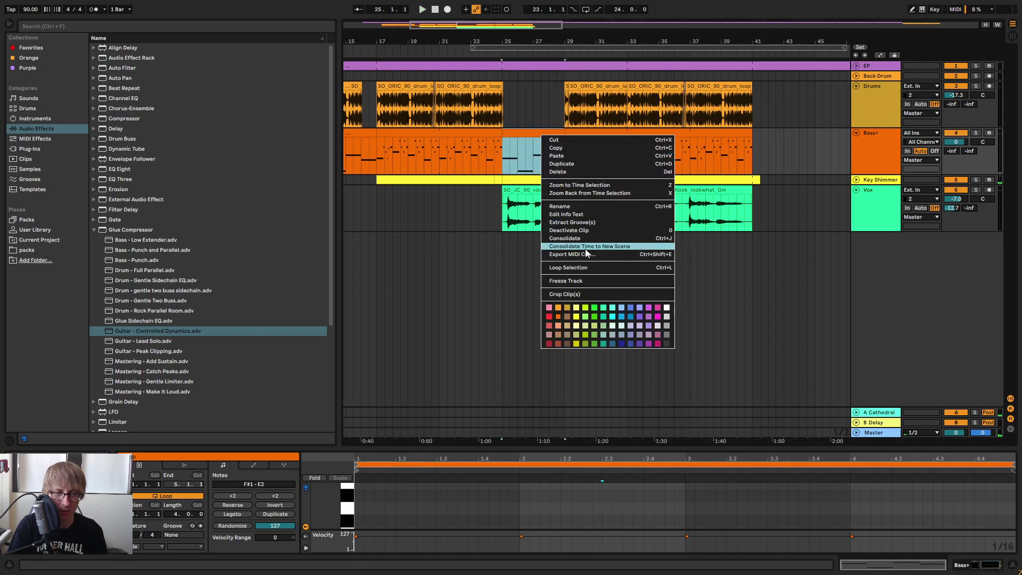
click(578, 237)
drag(673, 416, 670, 302)
drag(612, 430, 863, 328)
key(Delete)
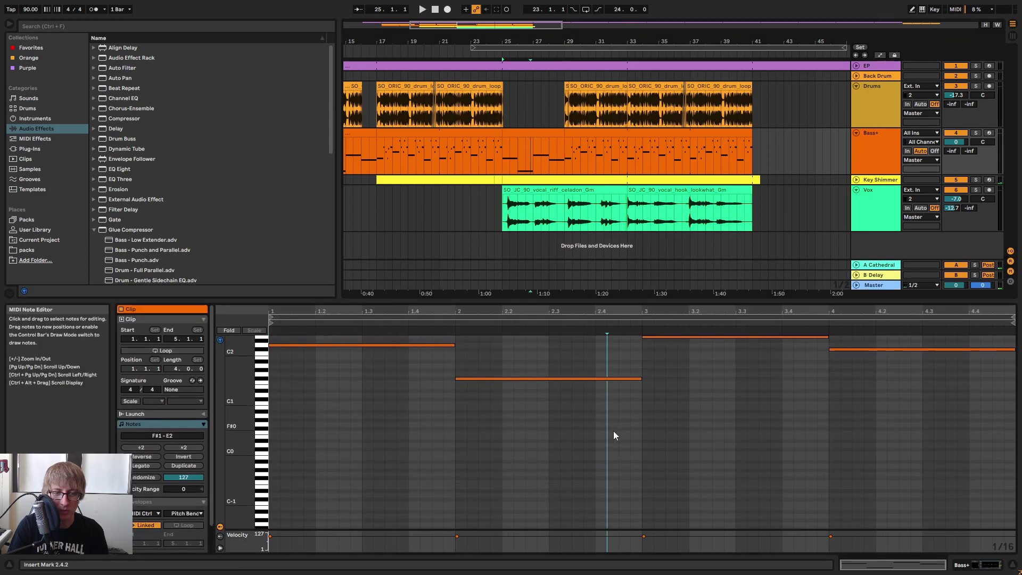
Lengthen the D2 note to fill the four-bar Bass+ clip, play the section, and shrink the note editor.
click(457, 347)
drag(457, 347, 771, 367)
key(space)
drag(707, 301, 672, 490)
click(791, 198)
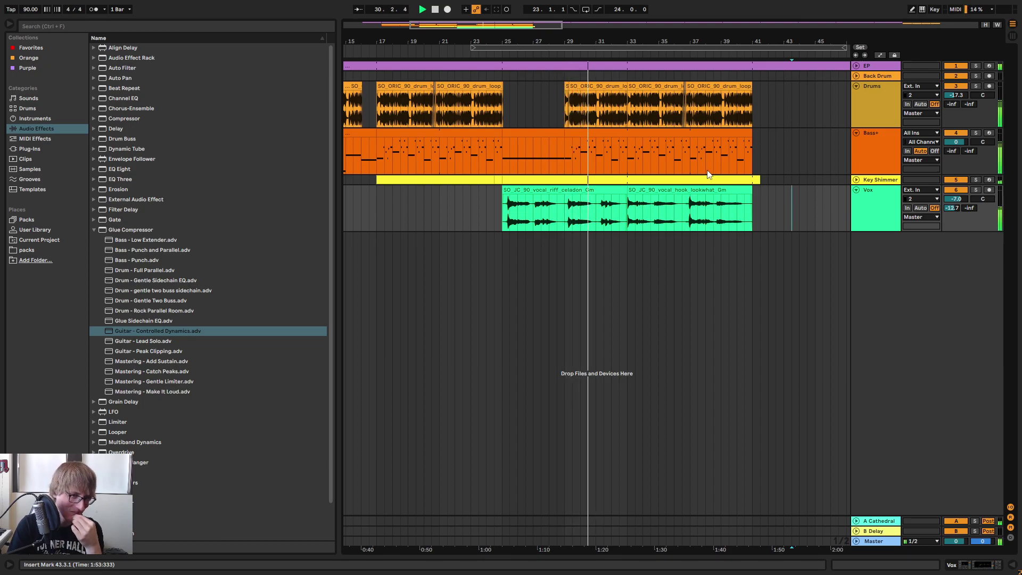
Listen through the vocal section from about bar 30 to bar 37, folding the Bass+ and Drums tracks.
drag(601, 37, 588, 42)
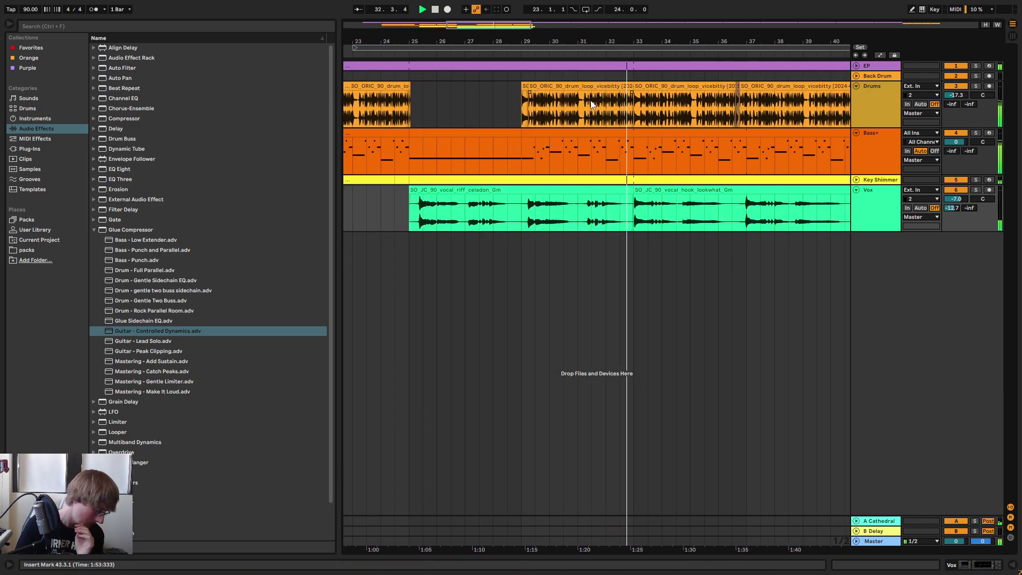
drag(671, 41, 670, 33)
click(856, 134)
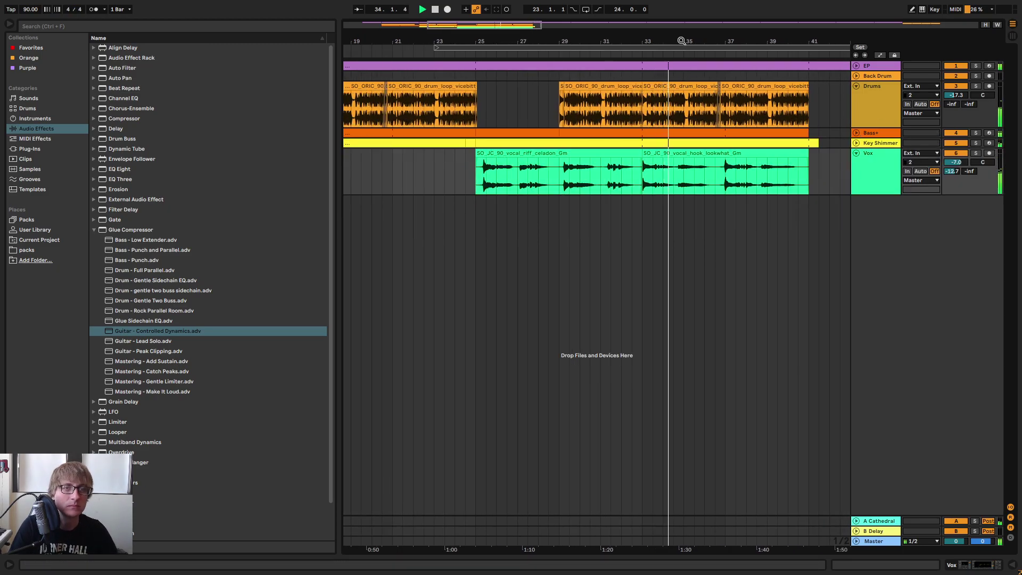
click(856, 86)
drag(629, 42, 573, 20)
click(737, 96)
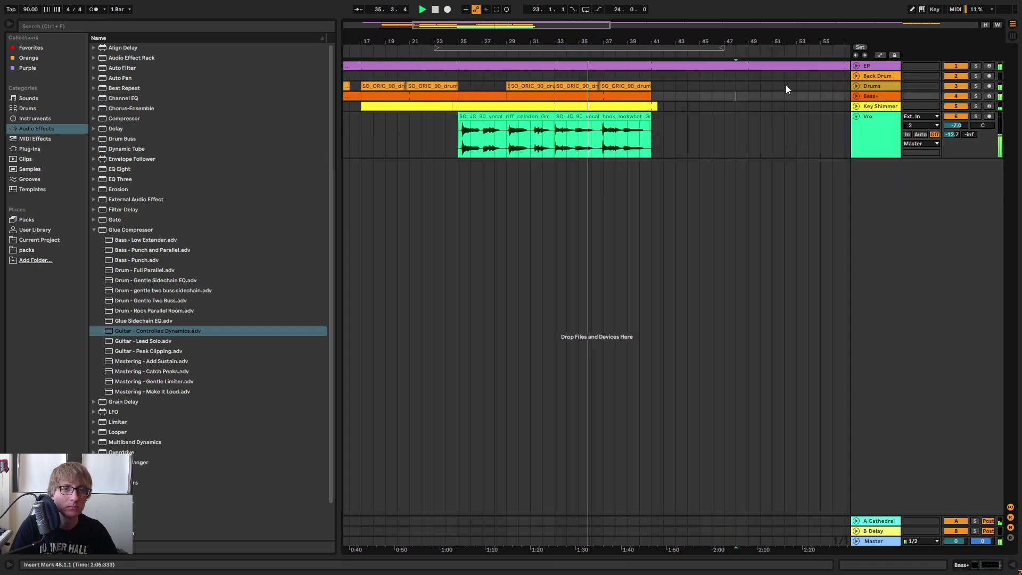
click(855, 66)
click(855, 66)
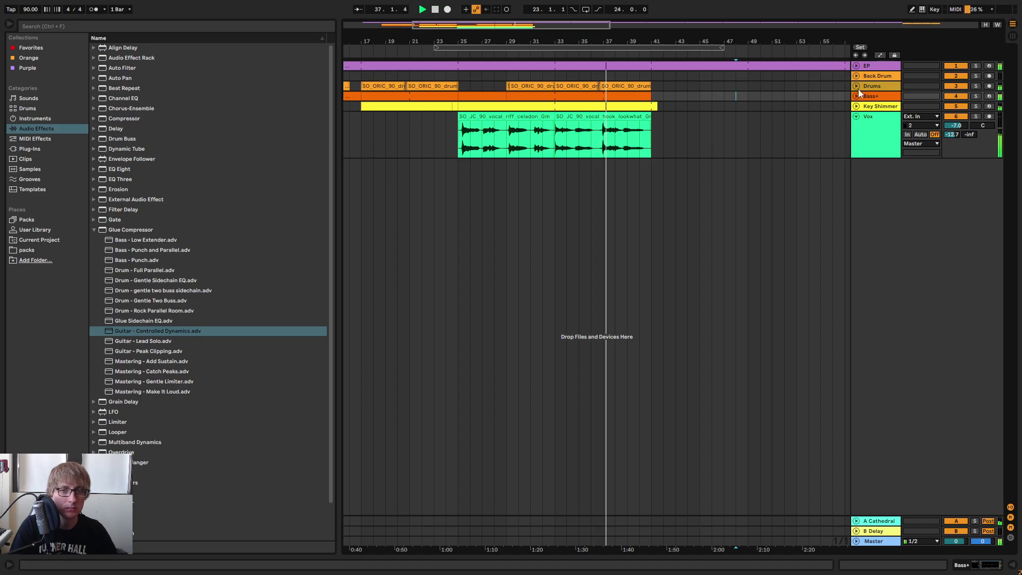
Duplicate the drum beat from 36.3.1 to 36.4.1 into the beat before bar 37 on the Drums track and play it.
click(856, 86)
click(587, 54)
drag(604, 40, 663, 35)
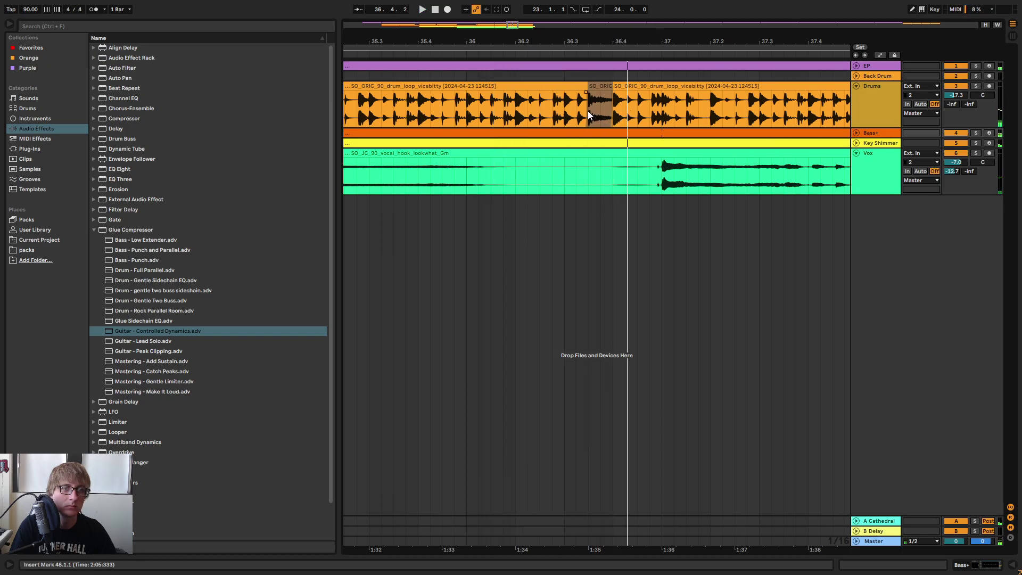
click(552, 107)
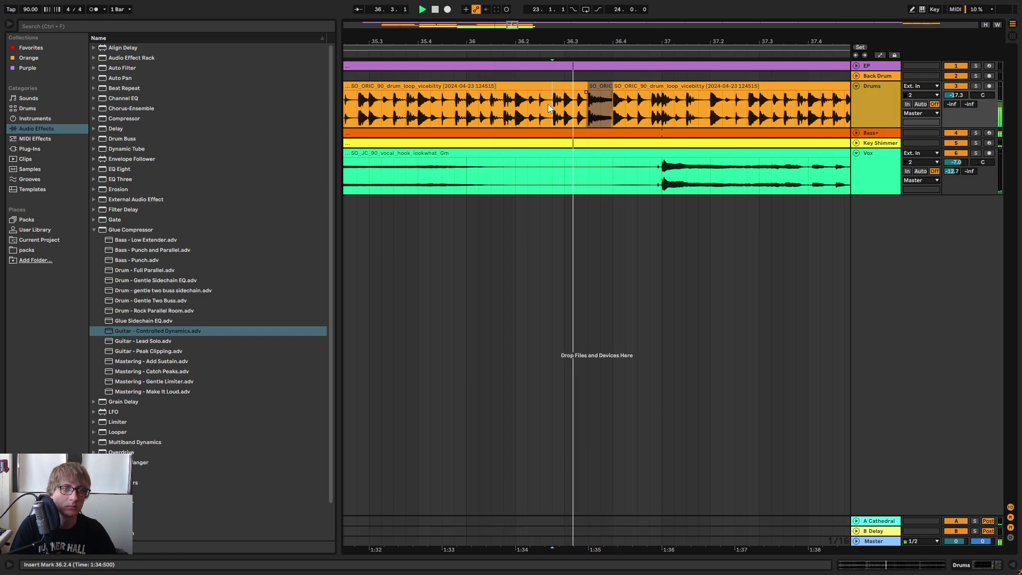
click(550, 107)
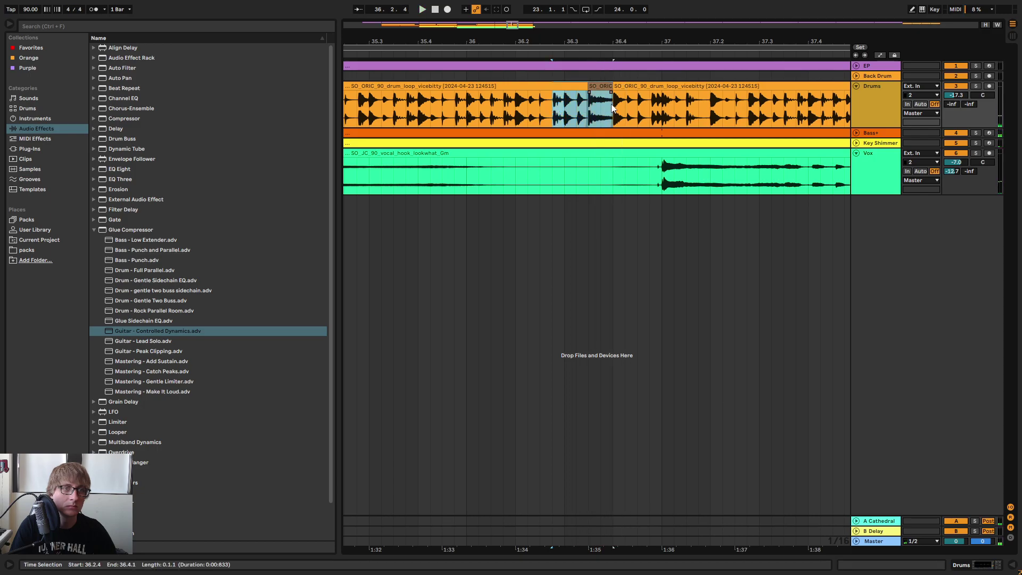
click(565, 104)
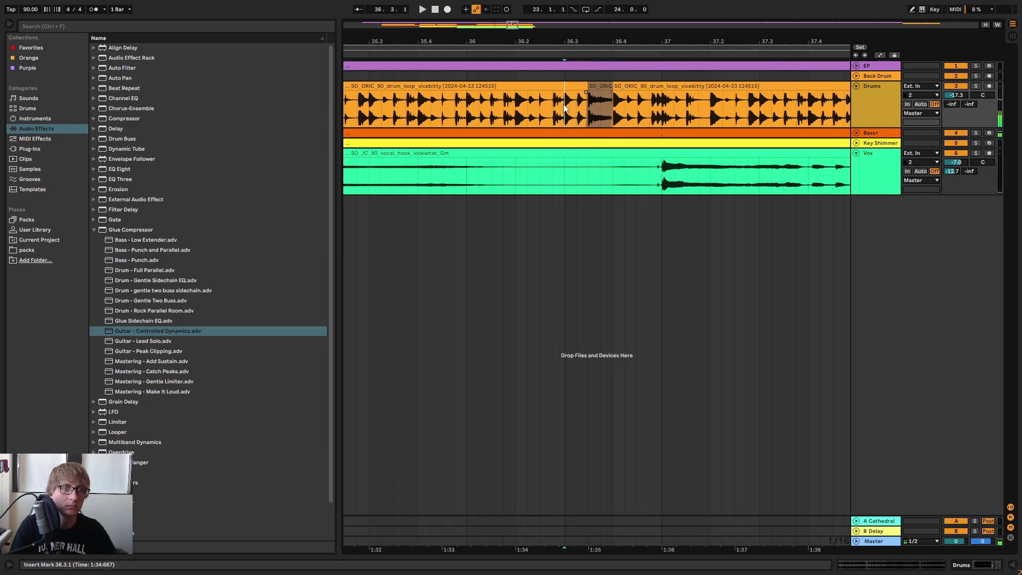
click(604, 109)
key(ctrl+d)
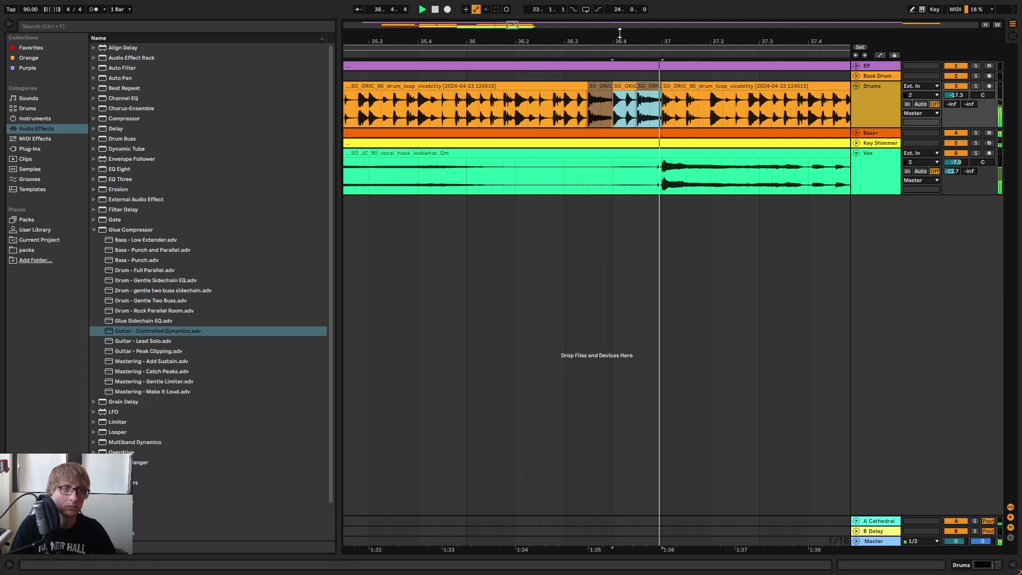
mouse_move(616, 37)
mouse_down()
mouse_move(606, 22)
mouse_move(538, 8)
mouse_move(601, 1)
mouse_up()
click(684, 105)
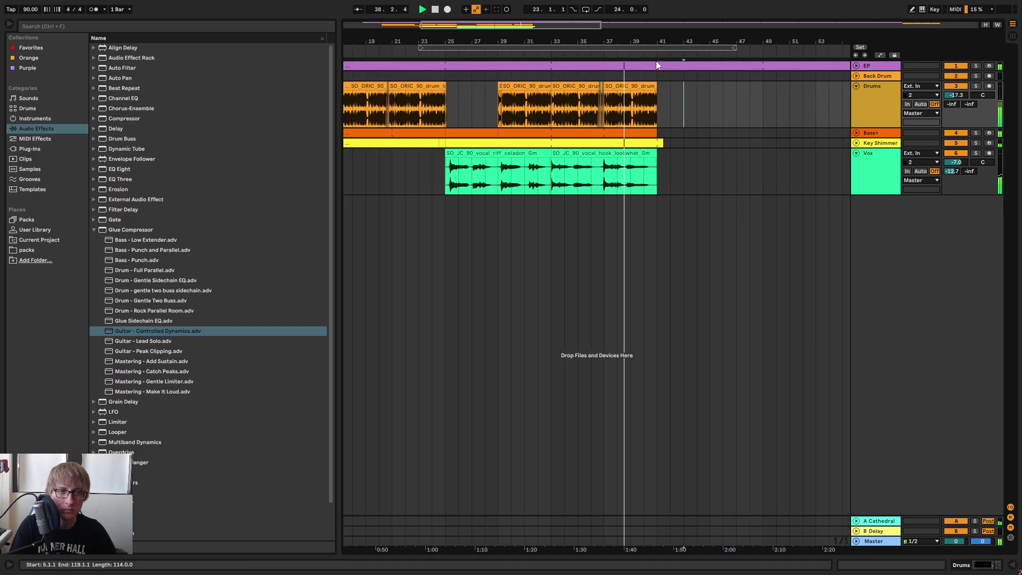
Delete the EP track's clips from bar 57 to bar 119.
drag(660, 41, 805, 78)
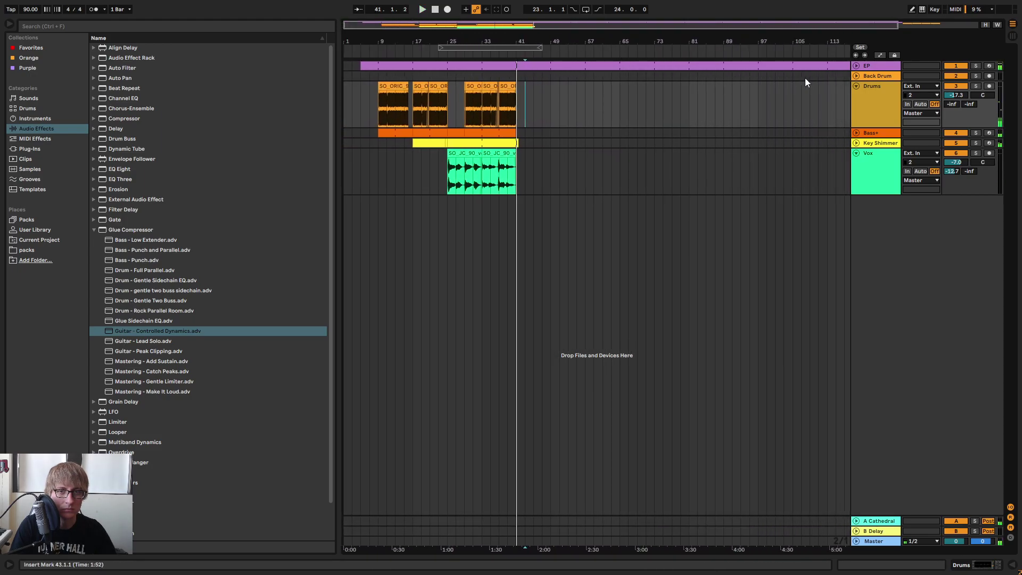
click(856, 66)
drag(525, 79, 560, 67)
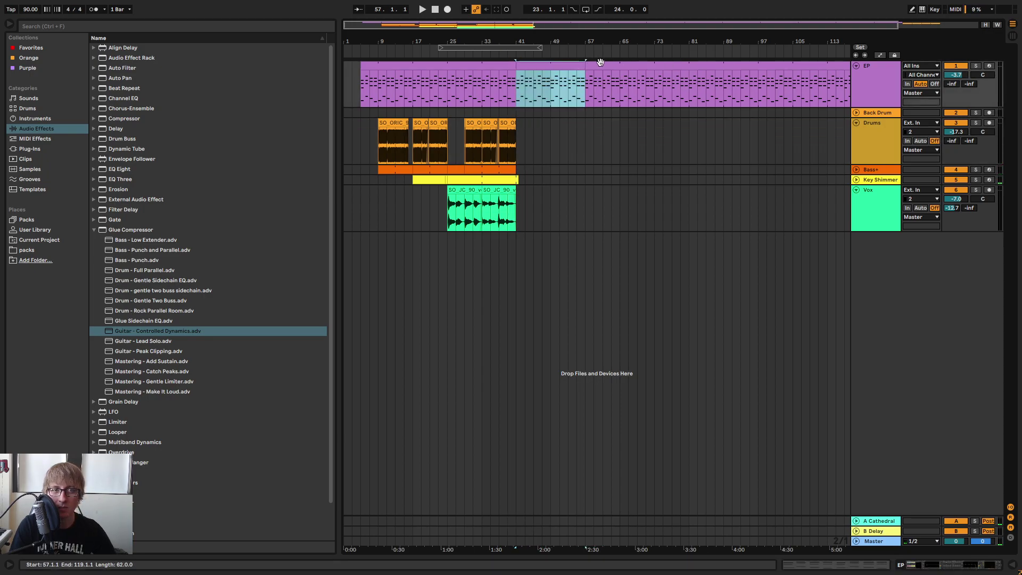
click(602, 66)
key(Delete)
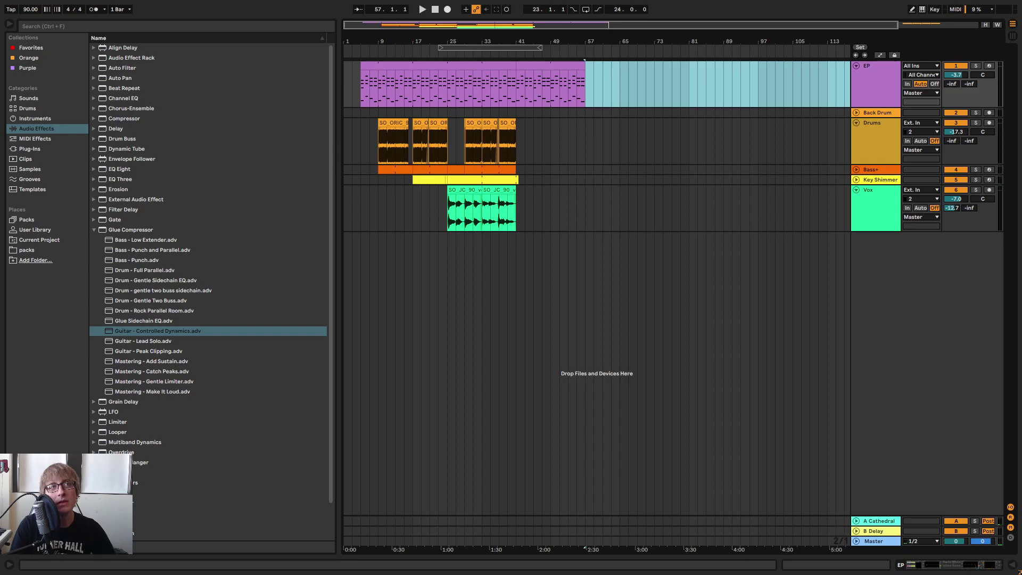
click(612, 100)
Fold the EP, Vox and Drums tracks in the arrangement.
drag(516, 43, 752, 55)
click(810, 178)
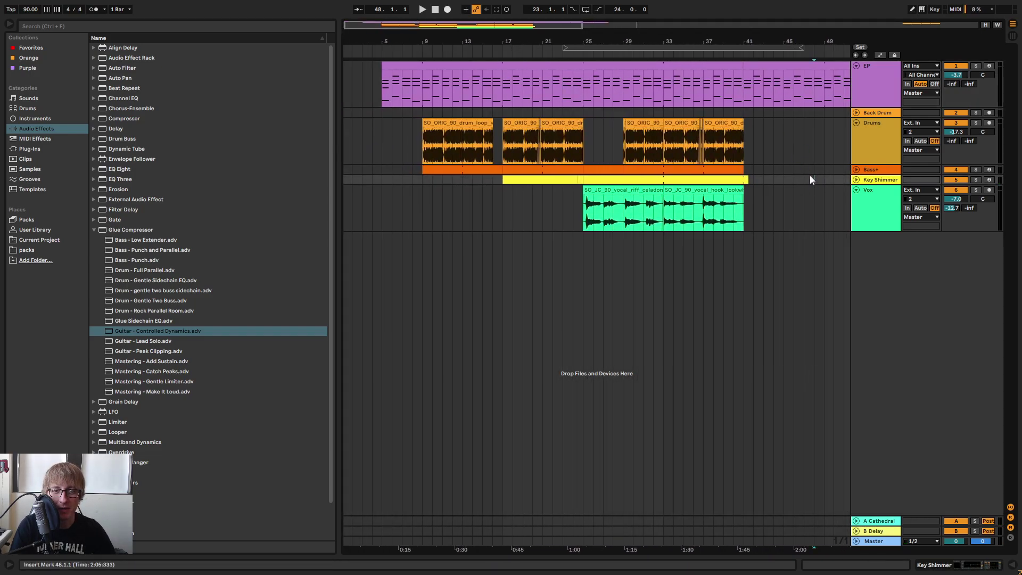
click(856, 65)
click(856, 152)
click(856, 86)
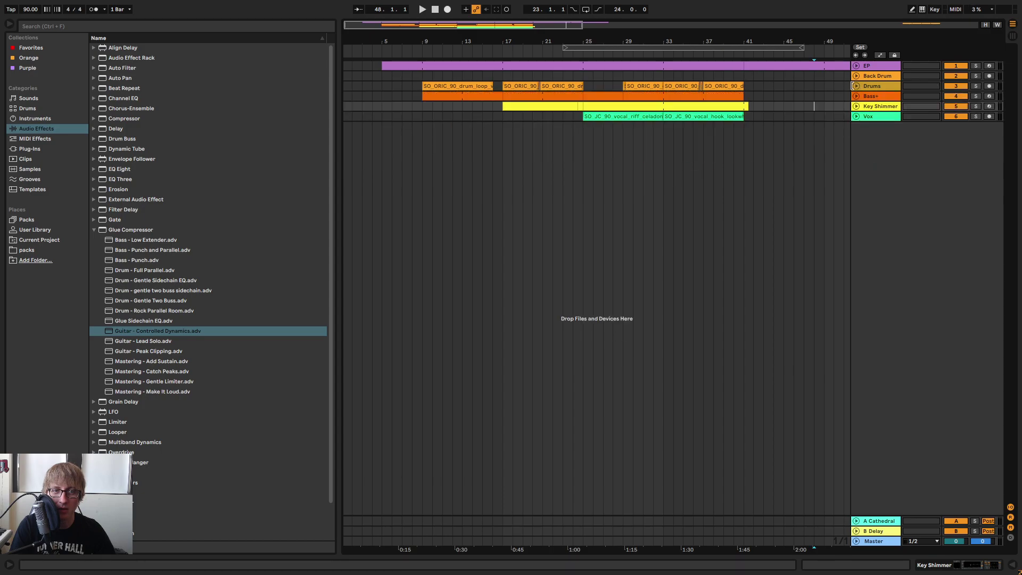
Select the range from bar 23 to bar 47 across the tracks and play the arrangement from there.
click(764, 116)
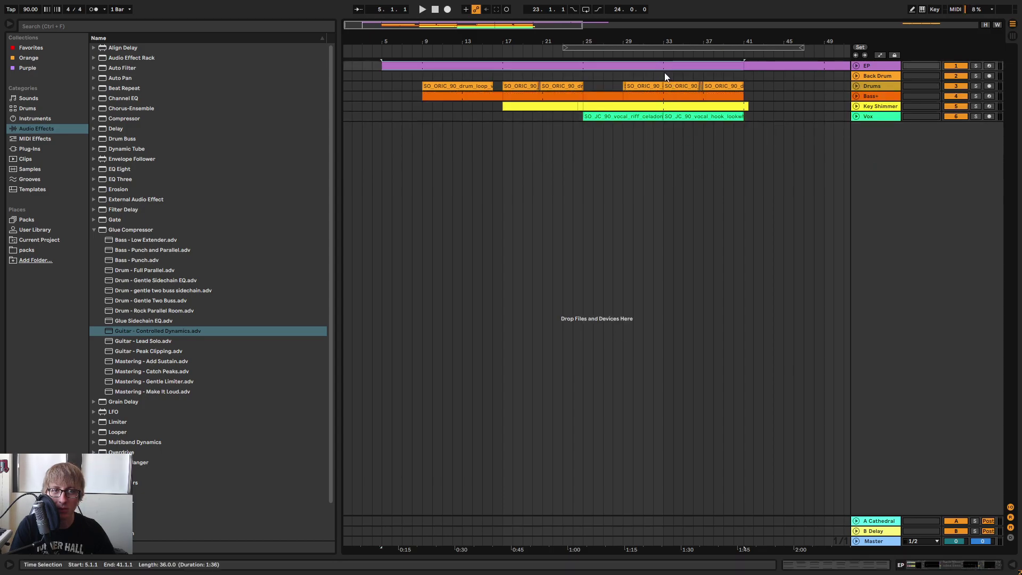
drag(666, 72, 752, 143)
click(589, 49)
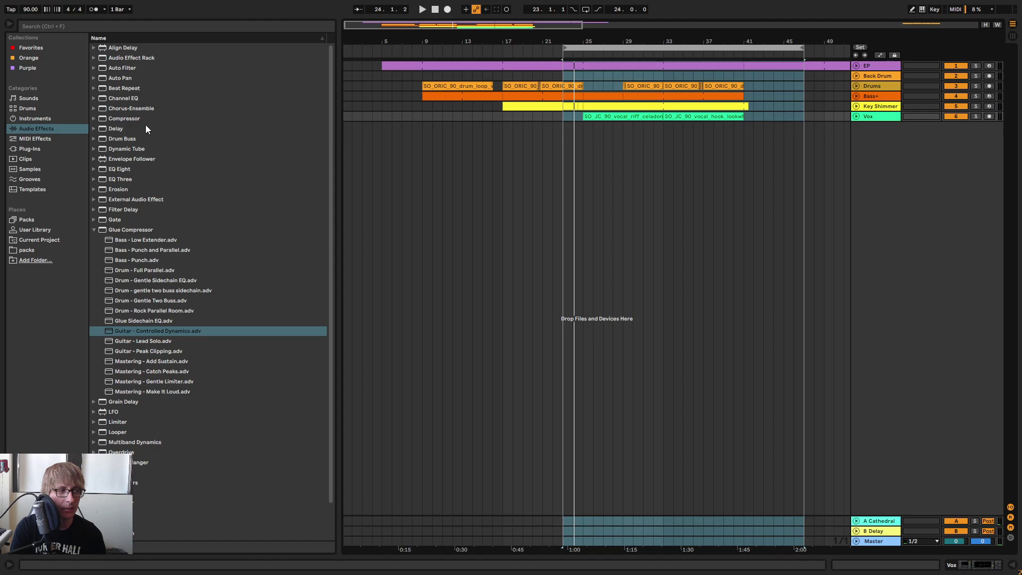
scroll(159, 153, down, 3)
click(560, 53)
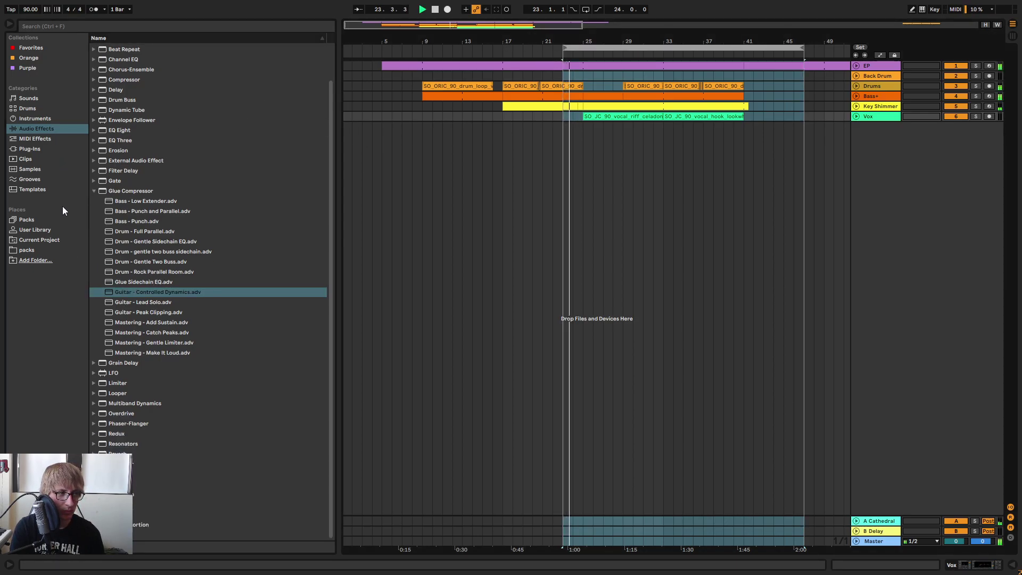
Load Grand Piano Equal Mellow Production from the Grand Piano pack onto a new MIDI track.
click(47, 219)
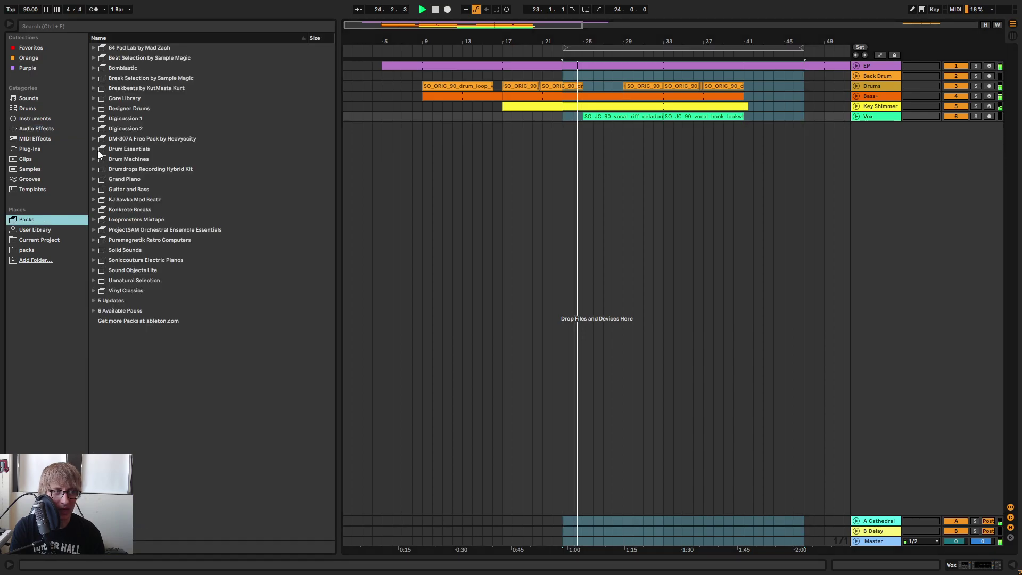
click(94, 179)
click(100, 209)
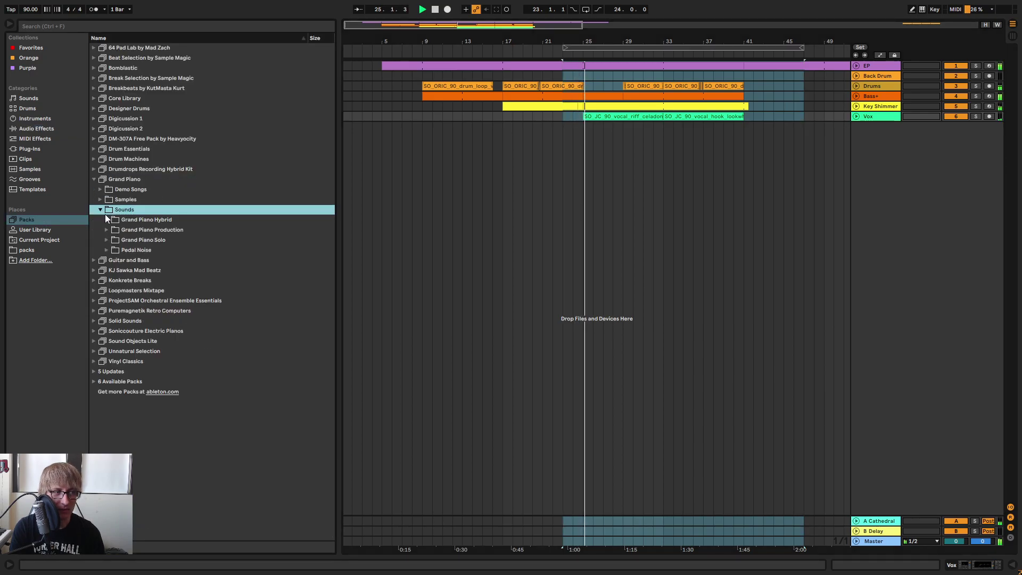
click(106, 230)
drag(190, 247, 874, 238)
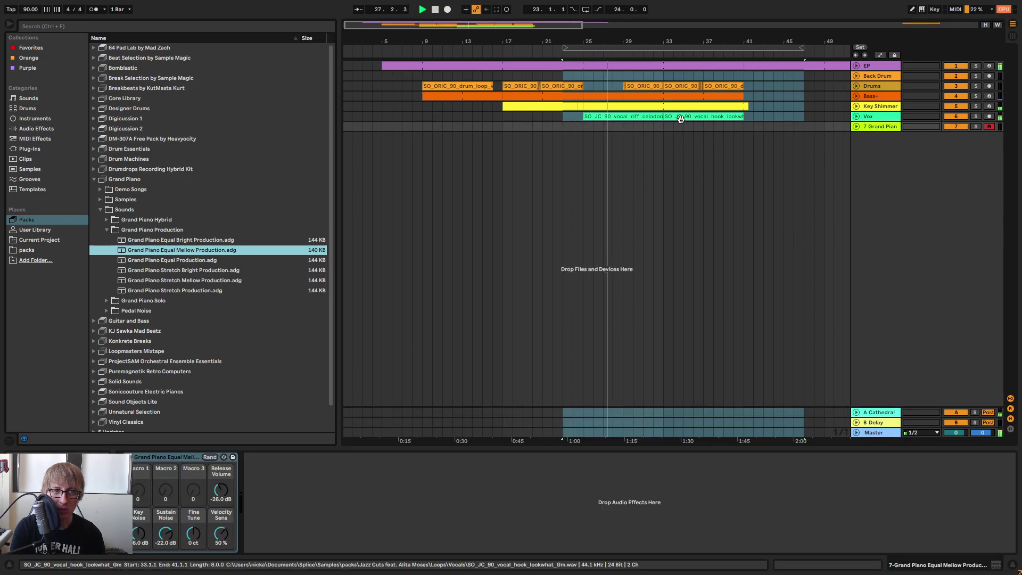
Perform a piano part over the vocal section and capture it as a MIDI clip from bar 33 to bar 41.
drag(664, 43, 625, 41)
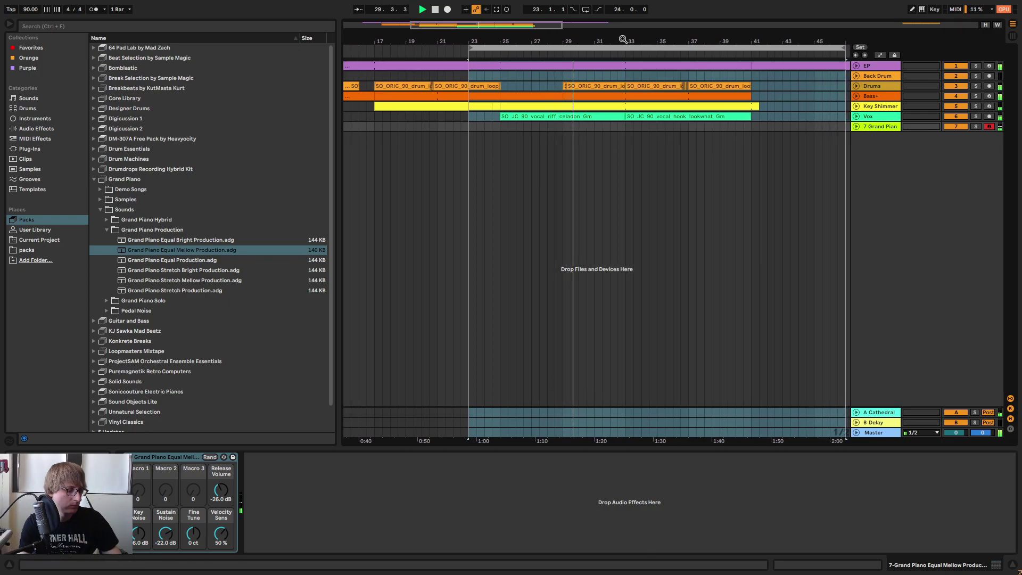
key(Tab)
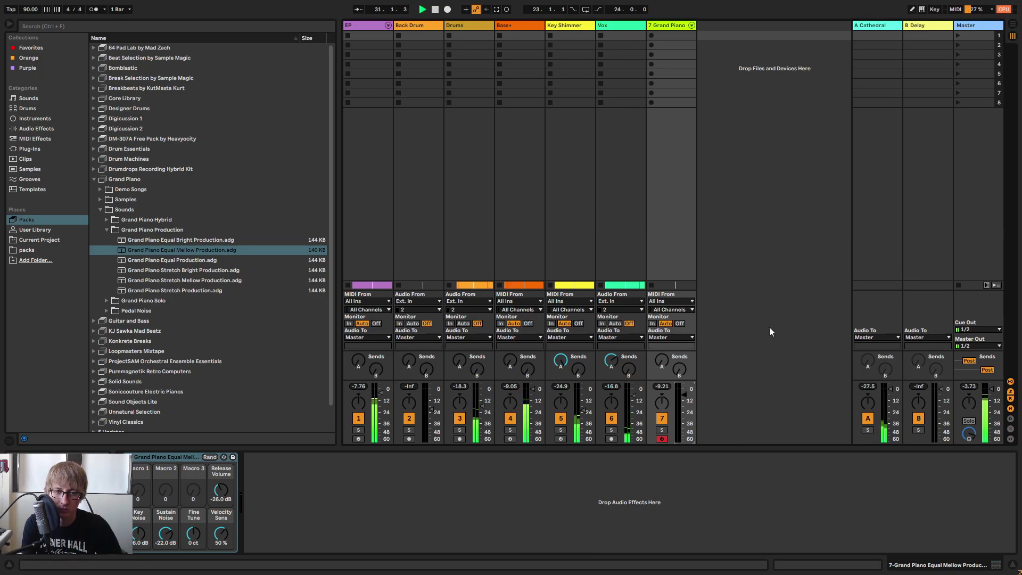
key(Tab)
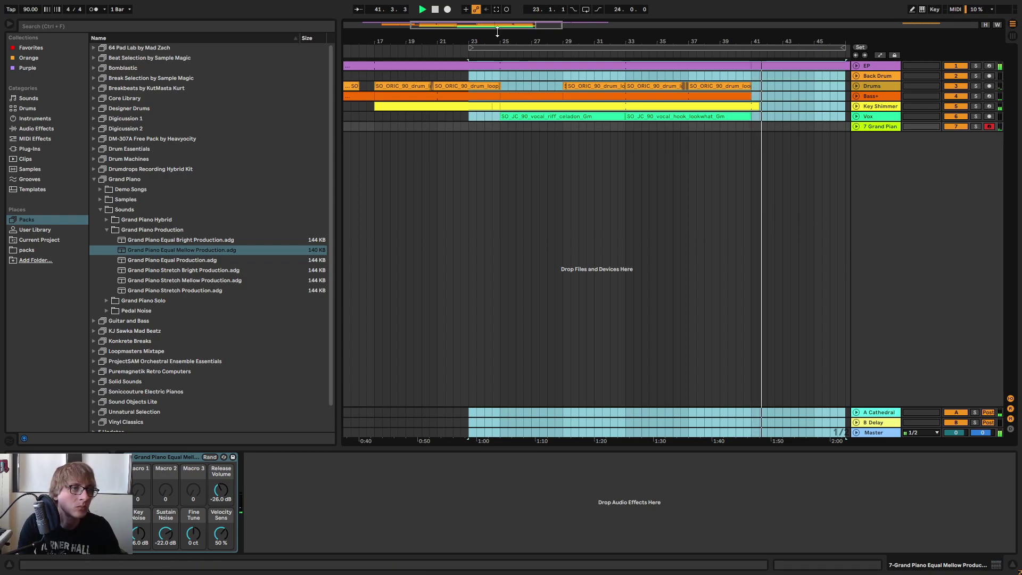
click(496, 9)
key(space)
click(734, 128)
key(space)
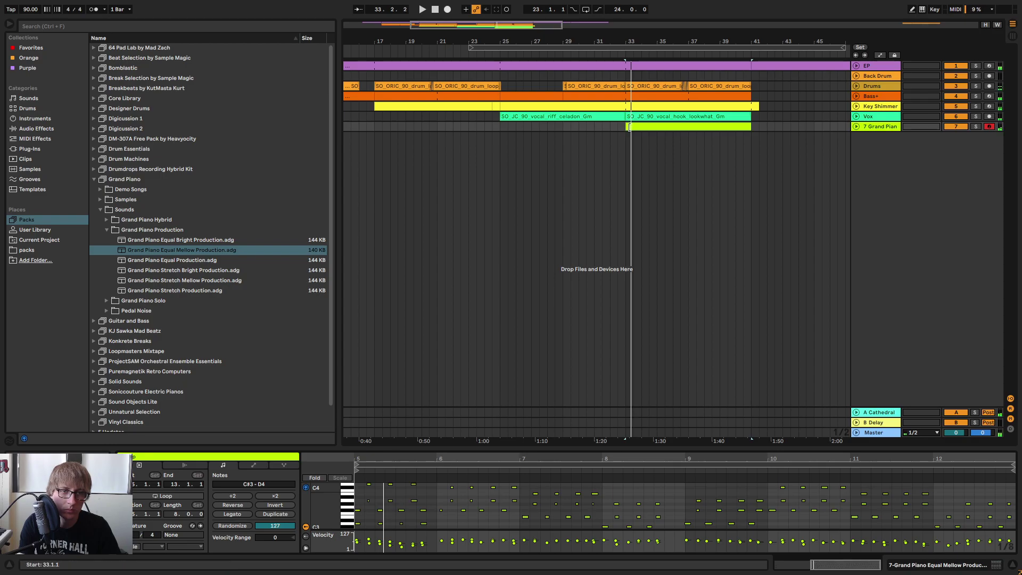
Trim the start of the captured piano clip to bar 37 and crop the clip to its four bars.
drag(629, 127, 689, 128)
key(space)
click(759, 196)
right_click(737, 126)
click(777, 223)
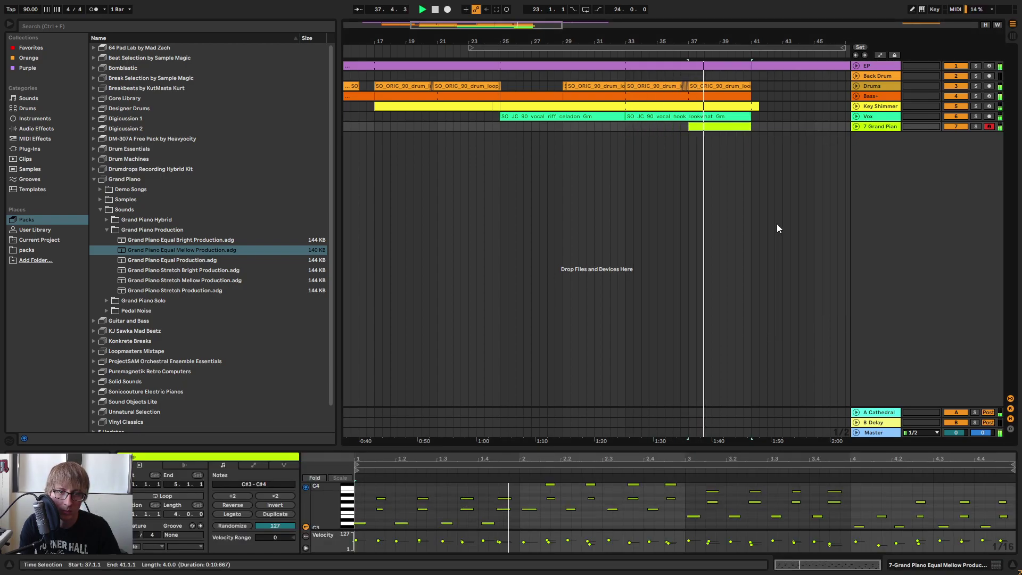
Enlarge the note editor and quantize all notes of the piano clip.
drag(766, 446, 692, 165)
click(687, 238)
key(space)
right_click(612, 240)
click(674, 245)
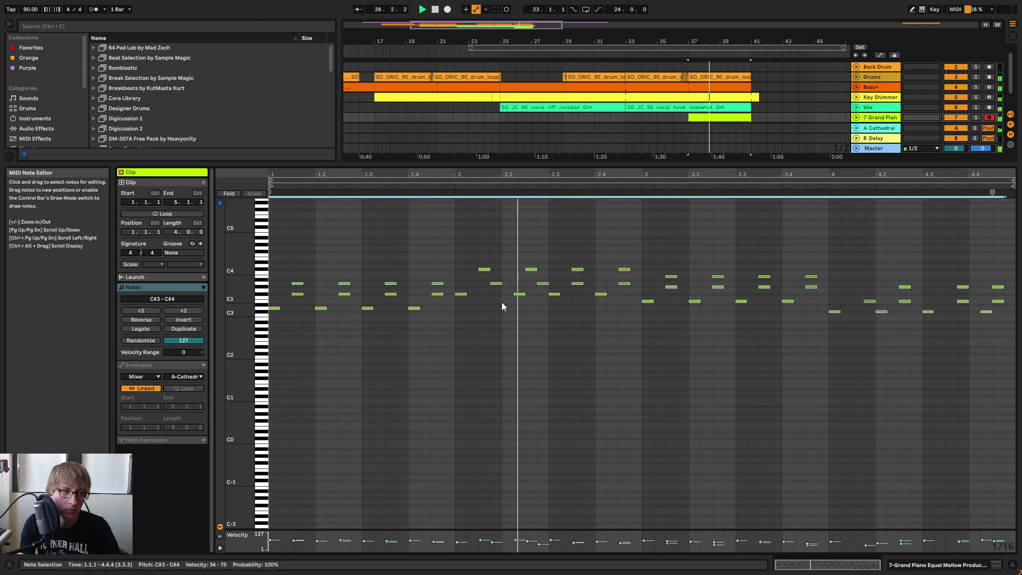
Shift the late A3 and F#3 notes in the first two beats of bar 2 one sixteenth earlier.
click(496, 283)
drag(516, 309, 548, 277)
key(Left)
key(Left)
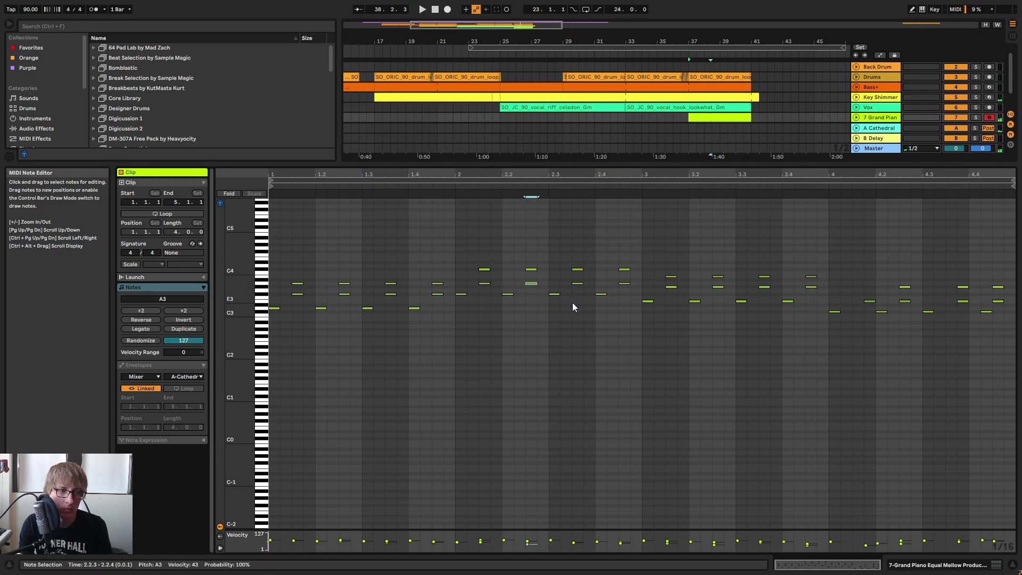
Check the notes from the end of bar 2 onward and delete those in the first beat of bar 4.
drag(618, 310, 626, 271)
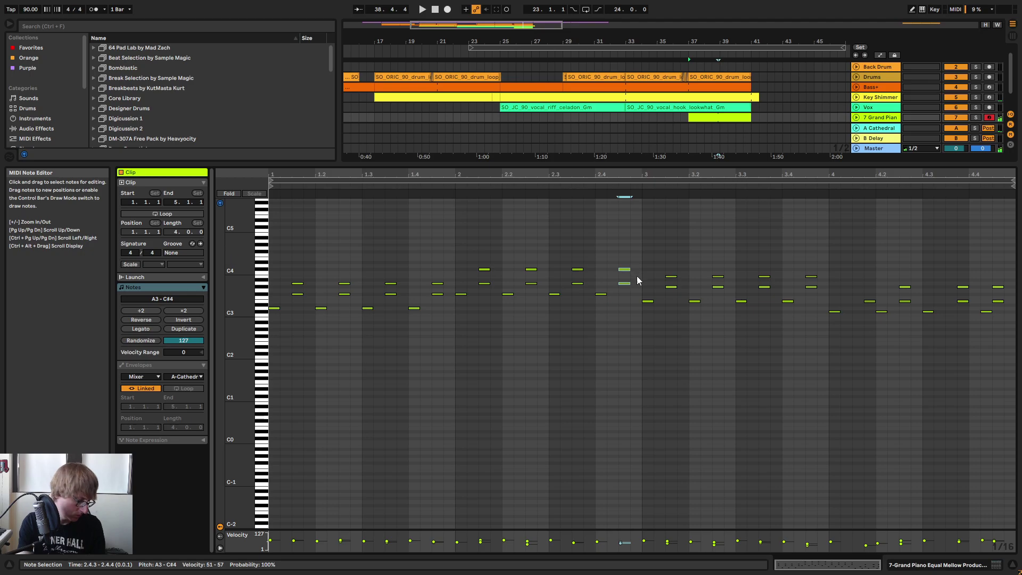
drag(643, 327, 667, 242)
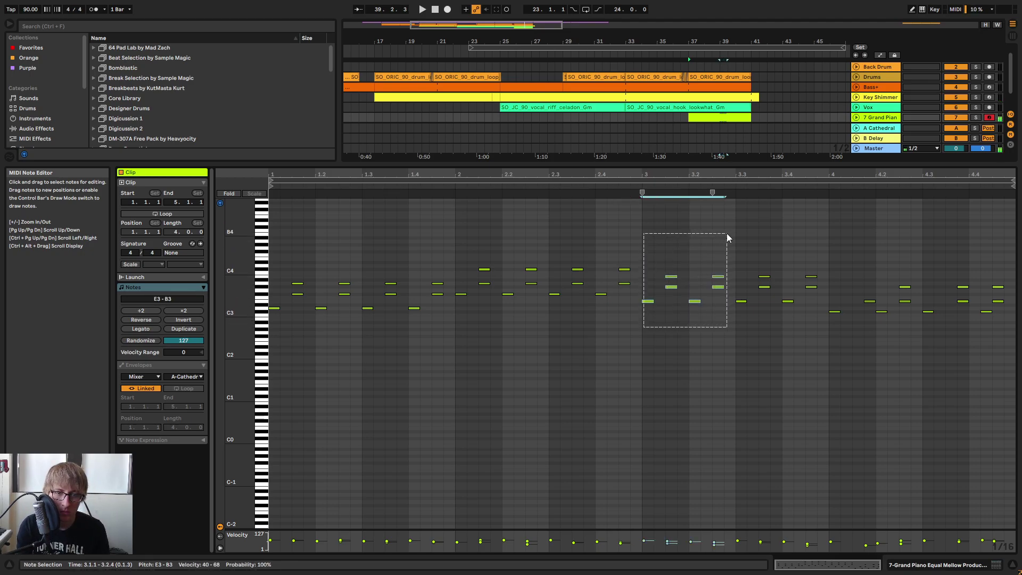
drag(785, 239, 834, 232)
drag(861, 322, 873, 292)
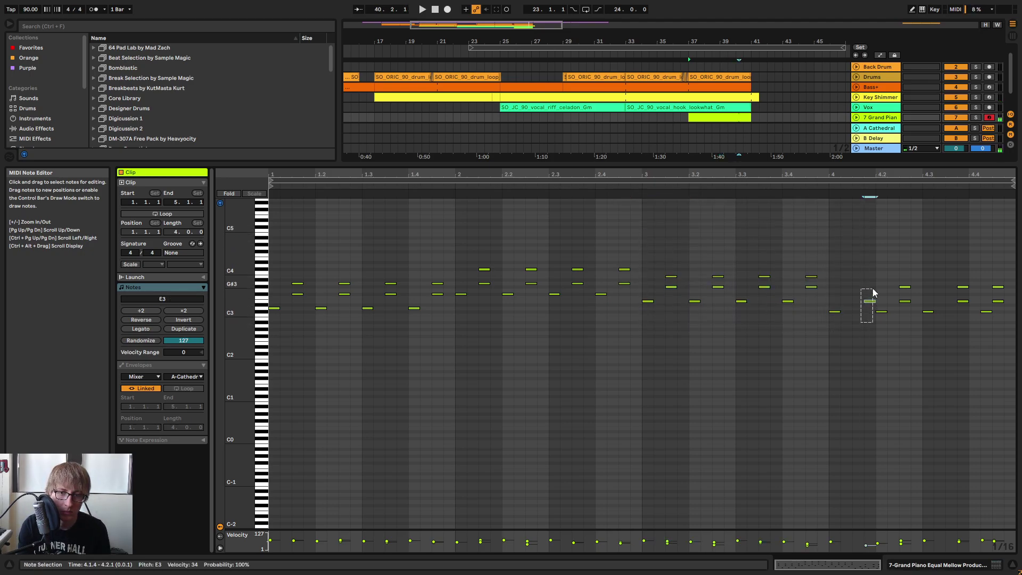
drag(832, 333, 868, 290)
key(Delete)
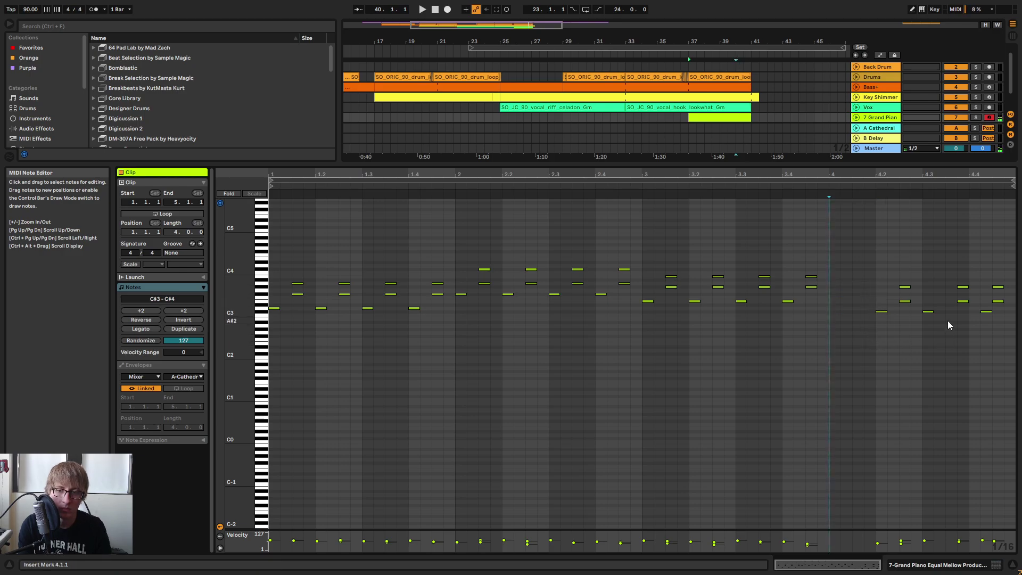
Move the late chord in beat 4.3 one sixteenth earlier and copy that beat's notes to 4.1.1.
drag(947, 312, 971, 274)
key(Left)
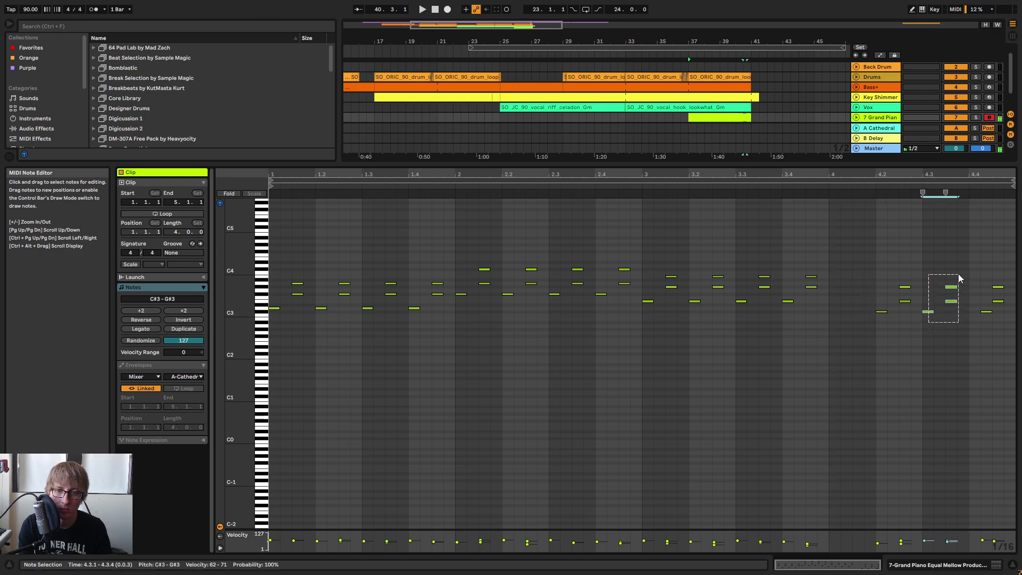
click(836, 284)
click(830, 286)
key(ctrl+v)
Play the corrected piano clip and set the velocity of all its notes to 79.
key(space)
click(969, 338)
key(ctrl+a)
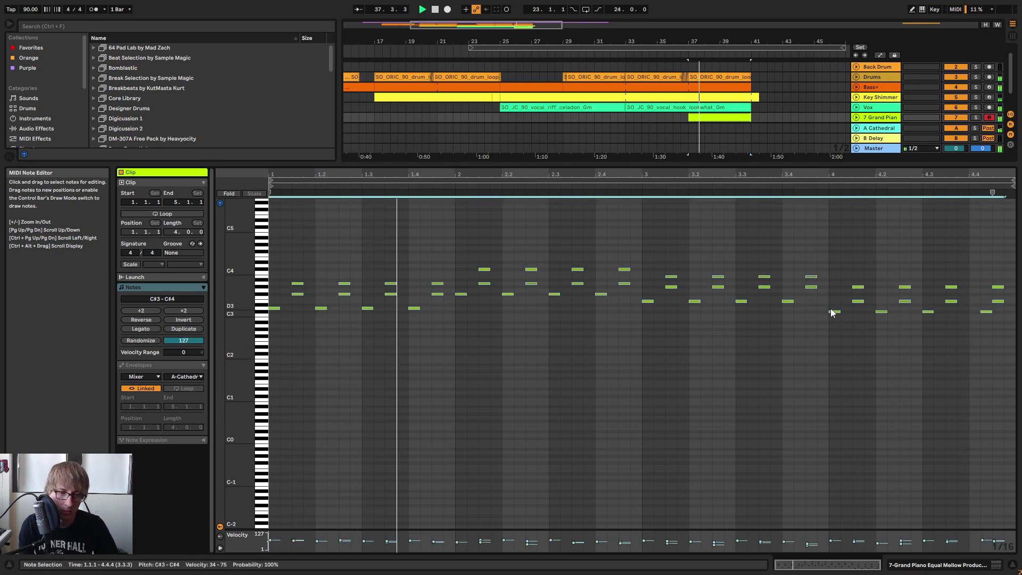
click(863, 330)
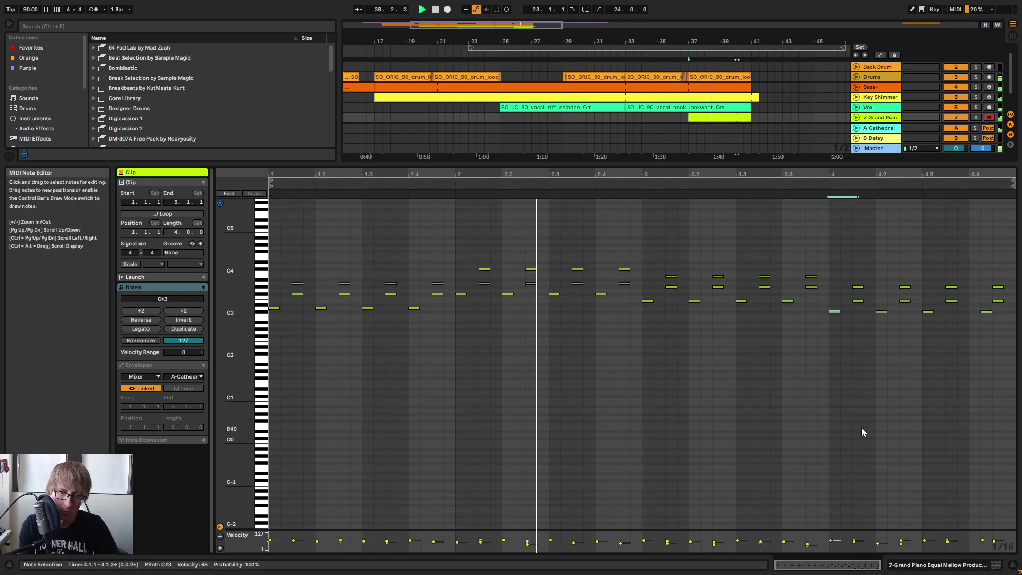
key(space)
key(ctrl+a)
mouse_move(831, 312)
mouse_down()
mouse_move(832, 343)
mouse_move(831, 302)
mouse_move(836, 314)
mouse_up()
Listen through the piano clip, move the last C#3 note to 4.4.1 and reduce the note editor's height.
key(space)
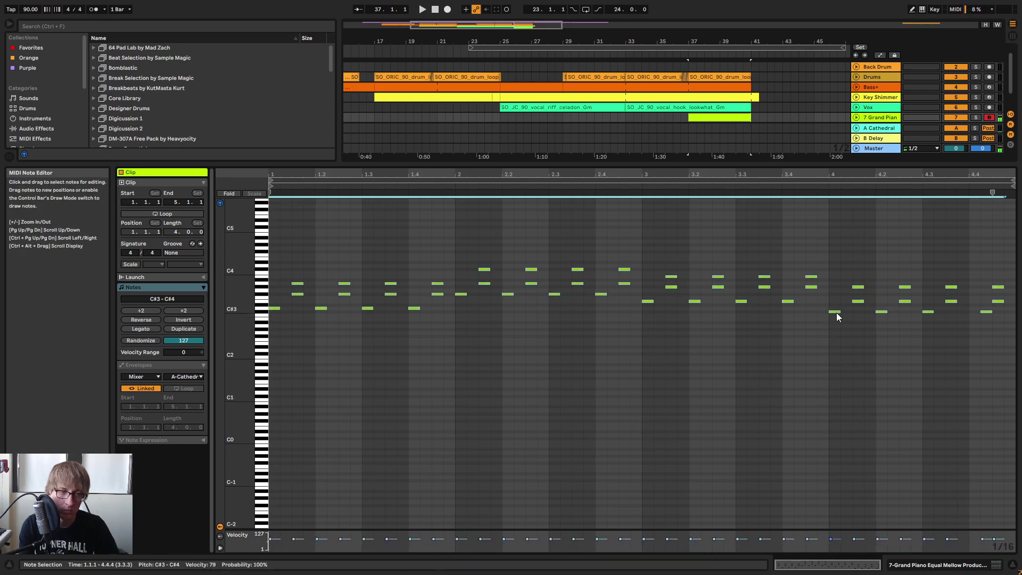
click(753, 326)
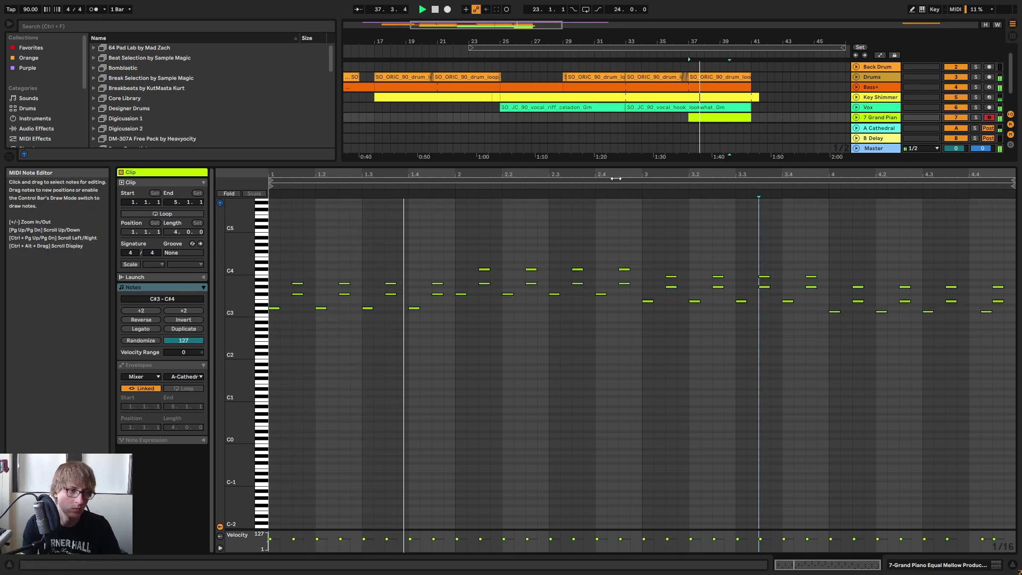
click(619, 216)
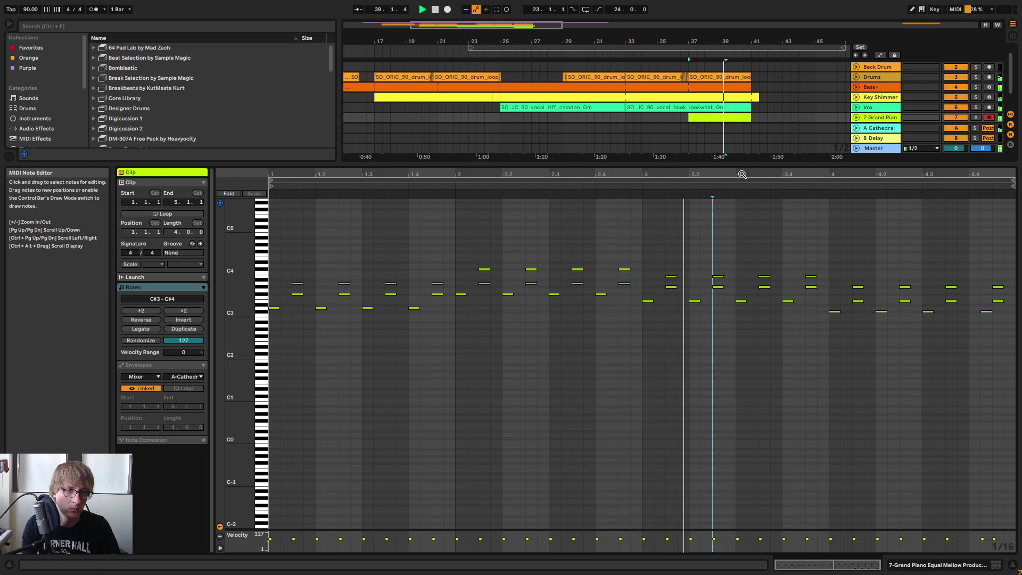
drag(735, 166, 745, 246)
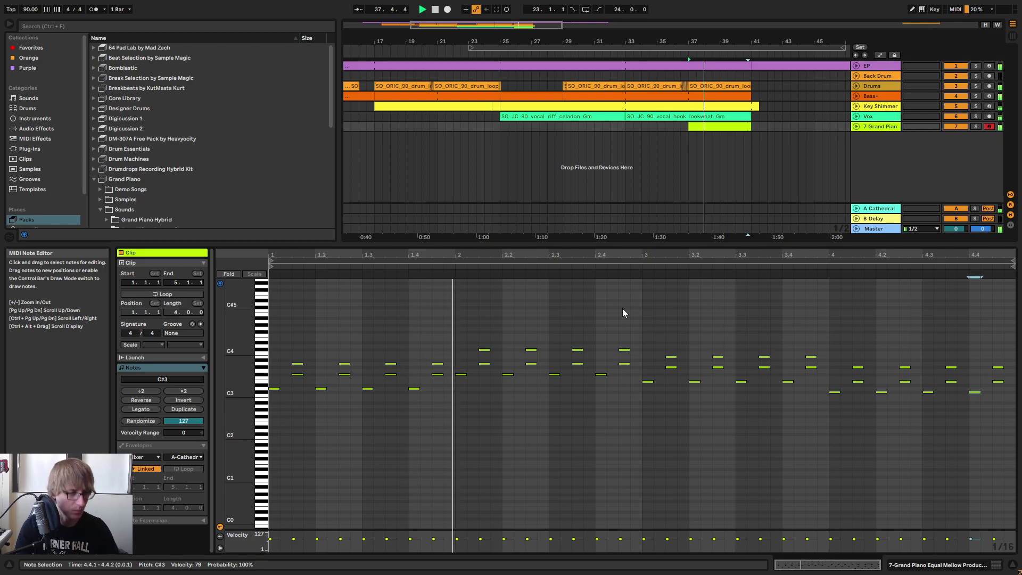
Move the piano clip to bar 33, loop it through to bar 41 and play it.
click(667, 126)
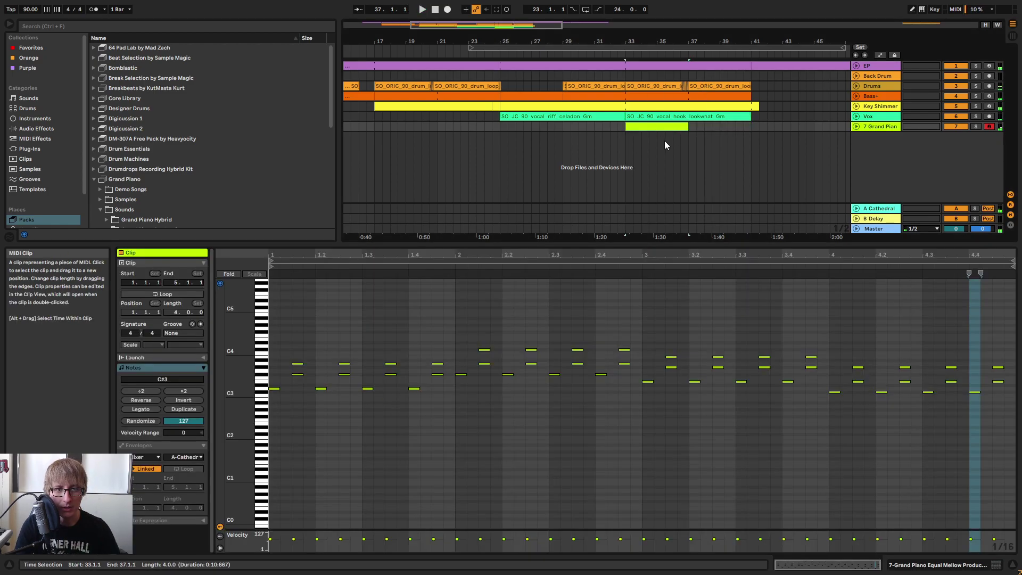
right_click(665, 126)
click(679, 222)
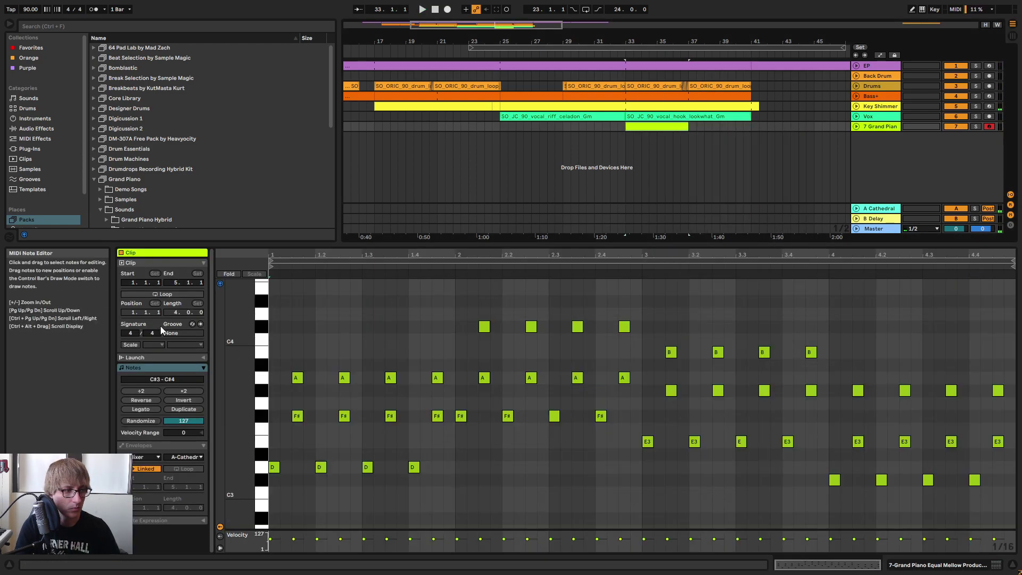
click(163, 294)
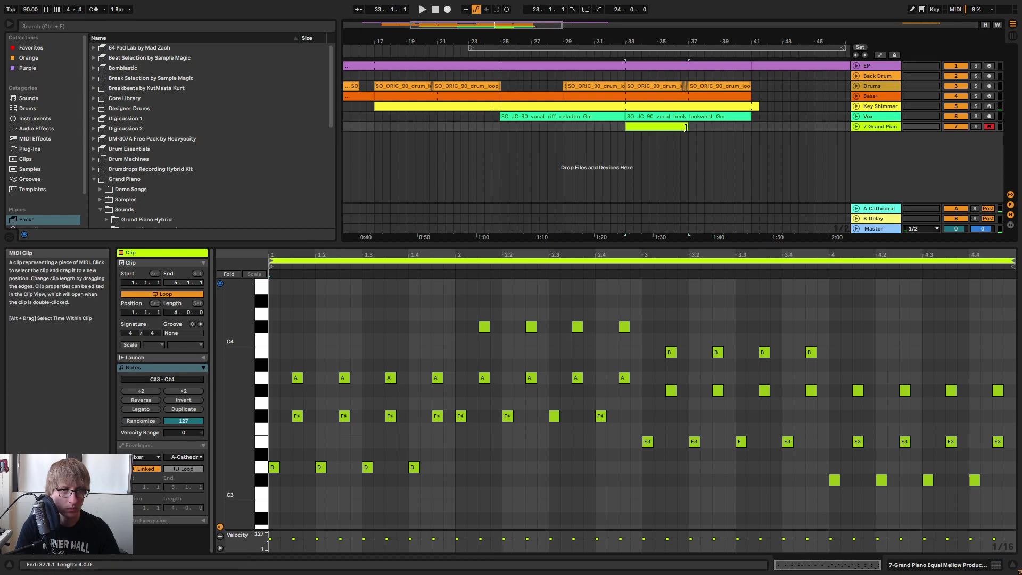
key(space)
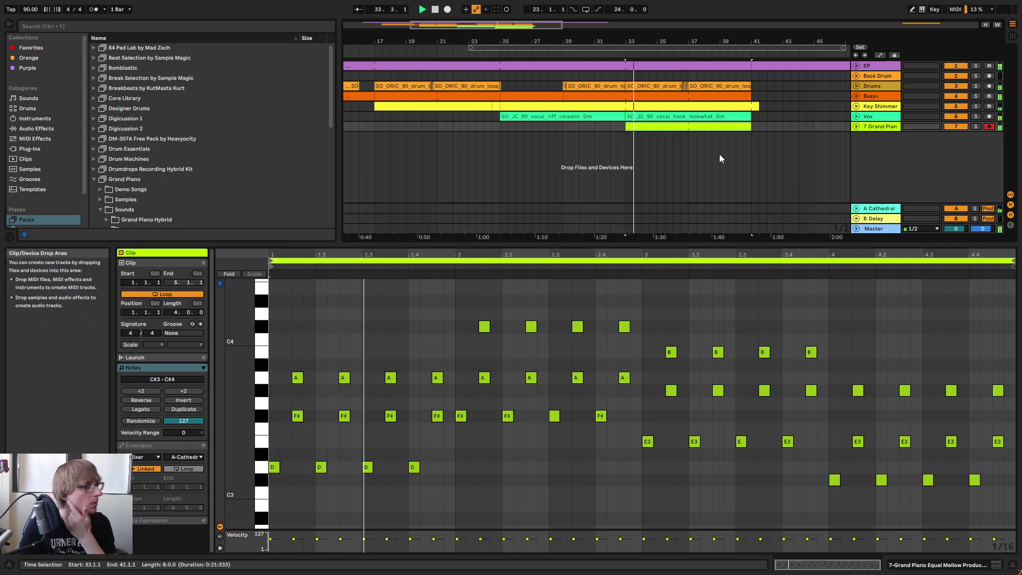
Replace the Grand Piano instrument on track 7 with the iZotope Iris 2 plug-in.
click(876, 126)
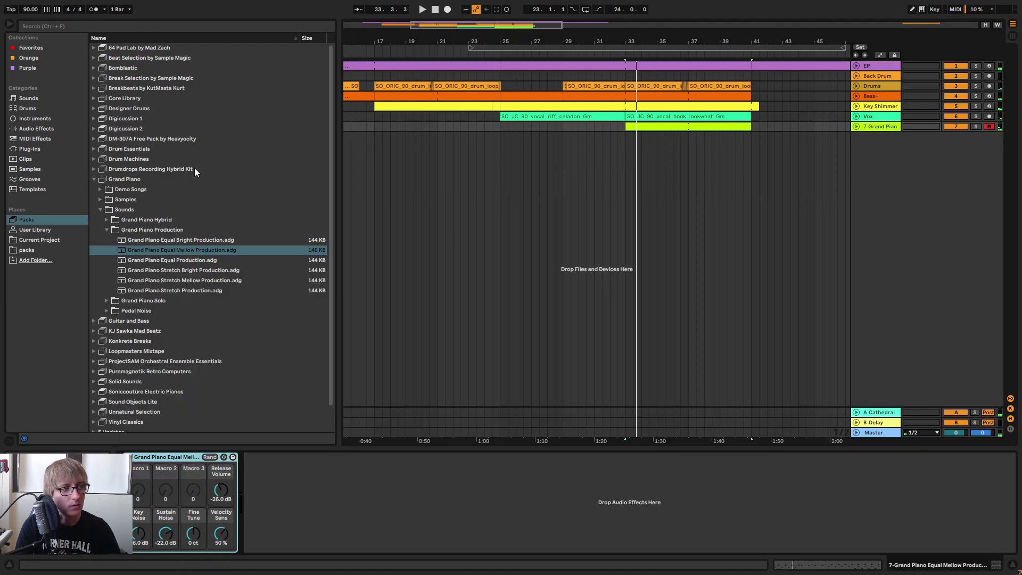
click(37, 149)
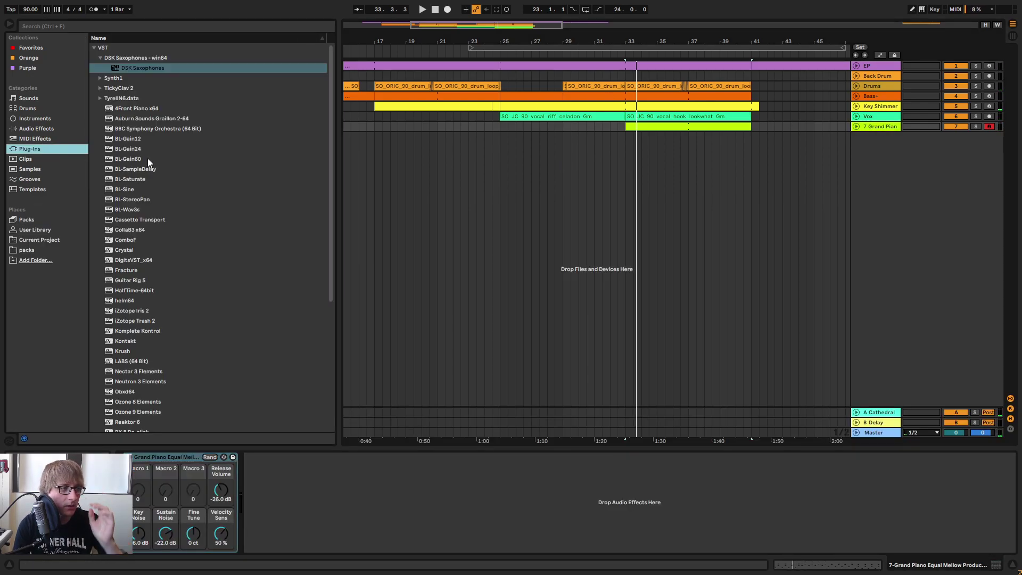
scroll(144, 279, down, 2)
click(138, 258)
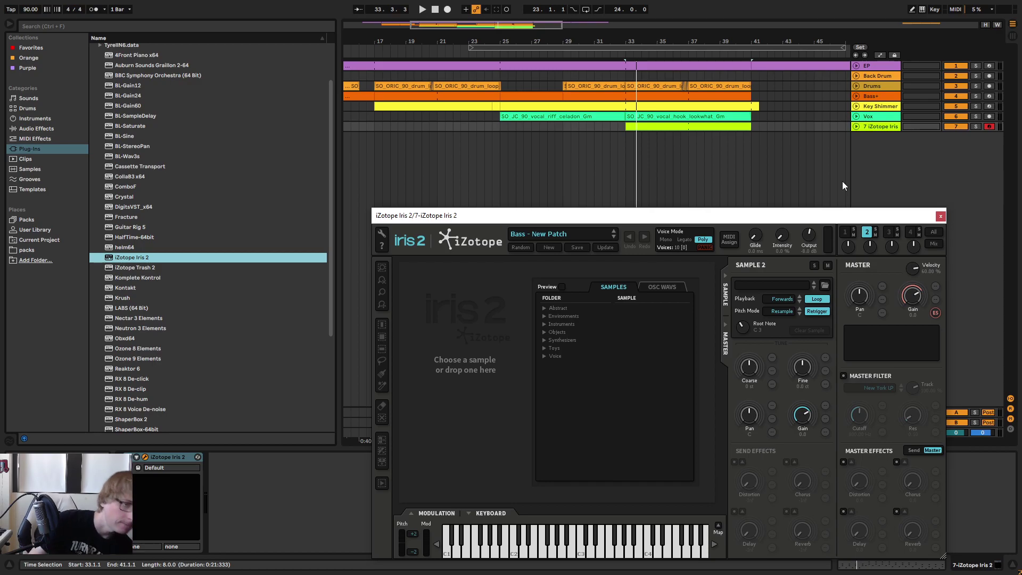
Load the Pretty Sine patch from the Keys category in Iris 2.
click(576, 240)
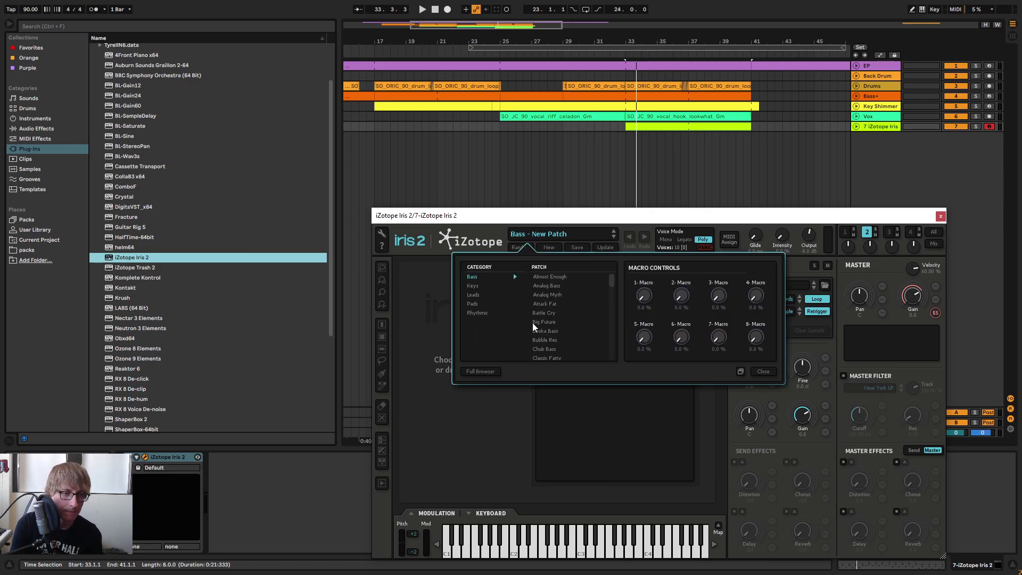
scroll(553, 327, down, 10)
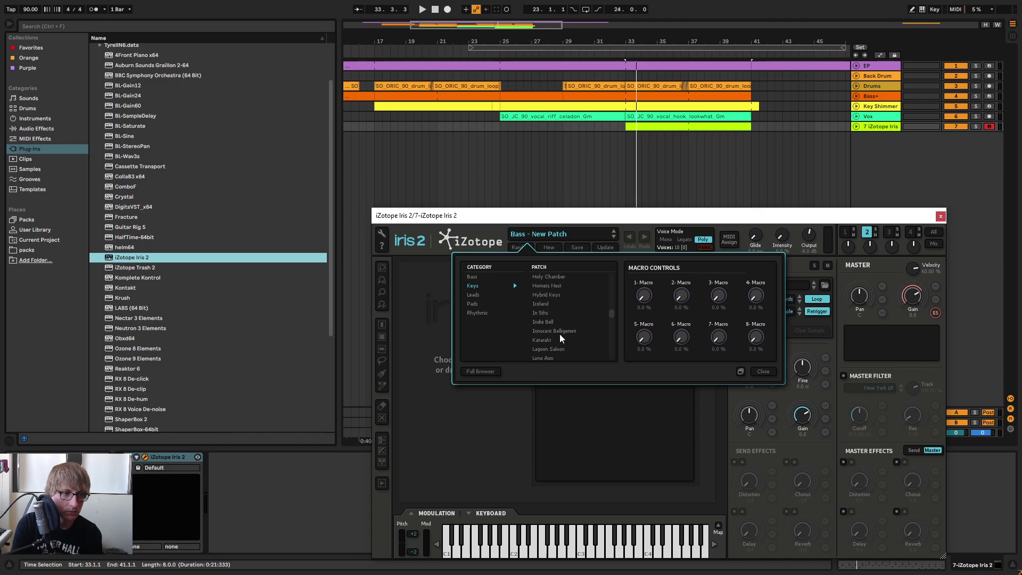
scroll(548, 303, down, 5)
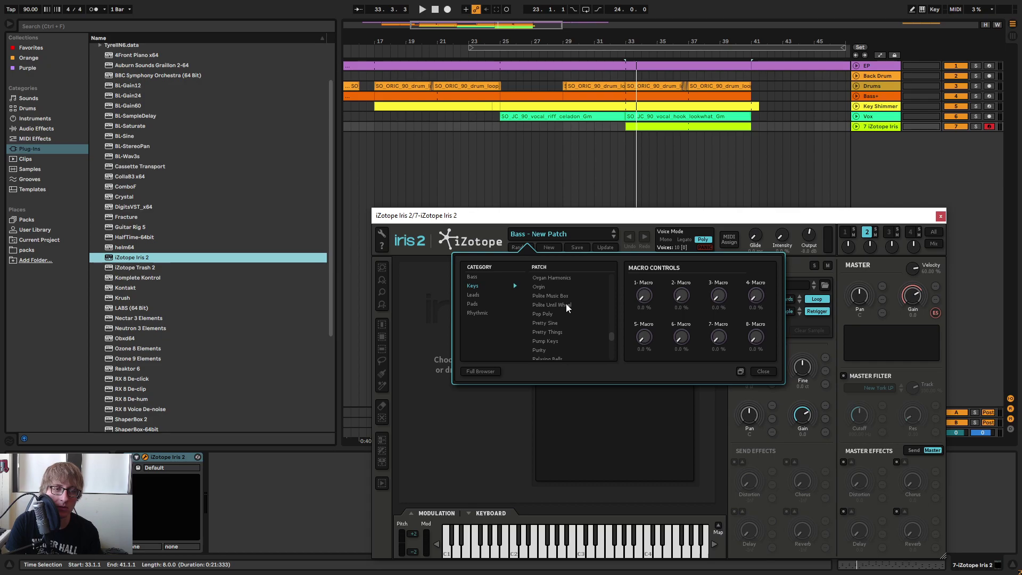
click(566, 306)
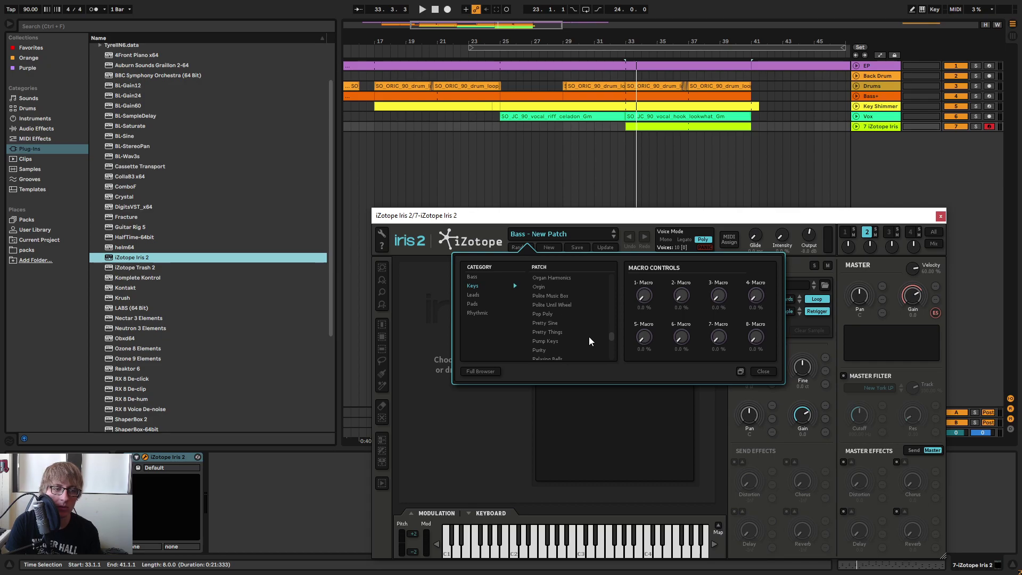
click(556, 324)
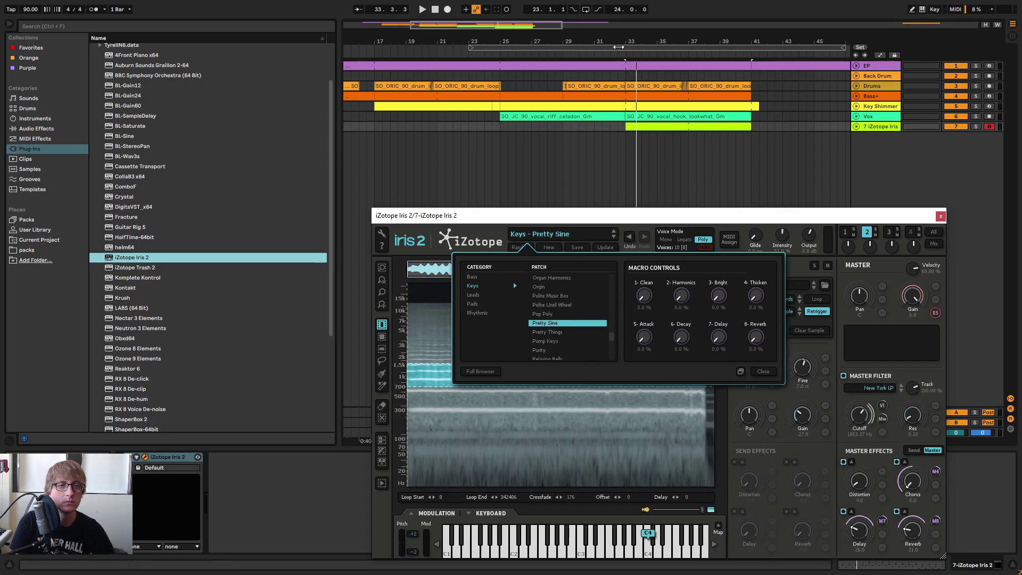
Play the arrangement from around bar 33, briefly solo track 7 to hear the patch, and close the plug-in window.
click(615, 55)
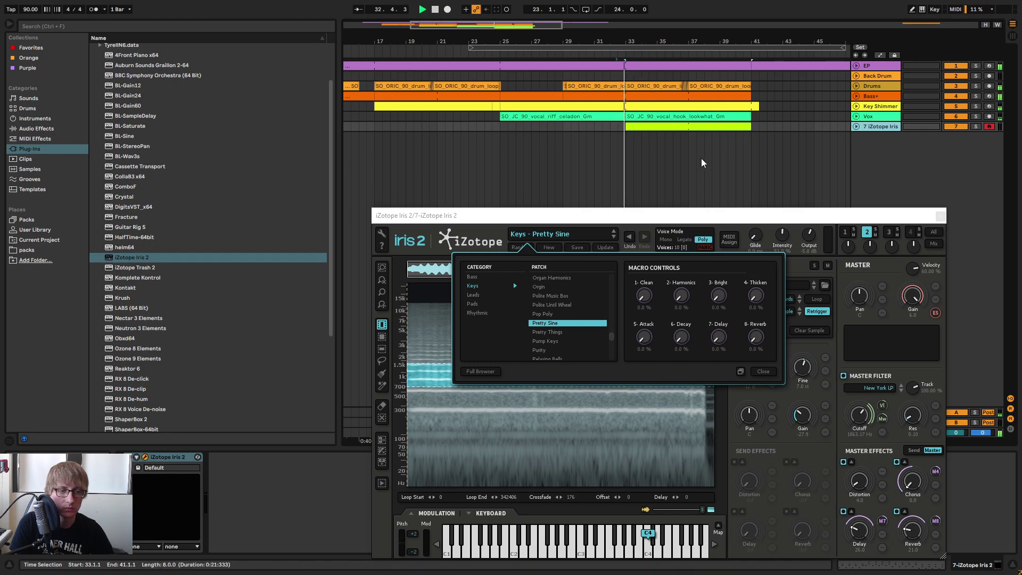
click(976, 126)
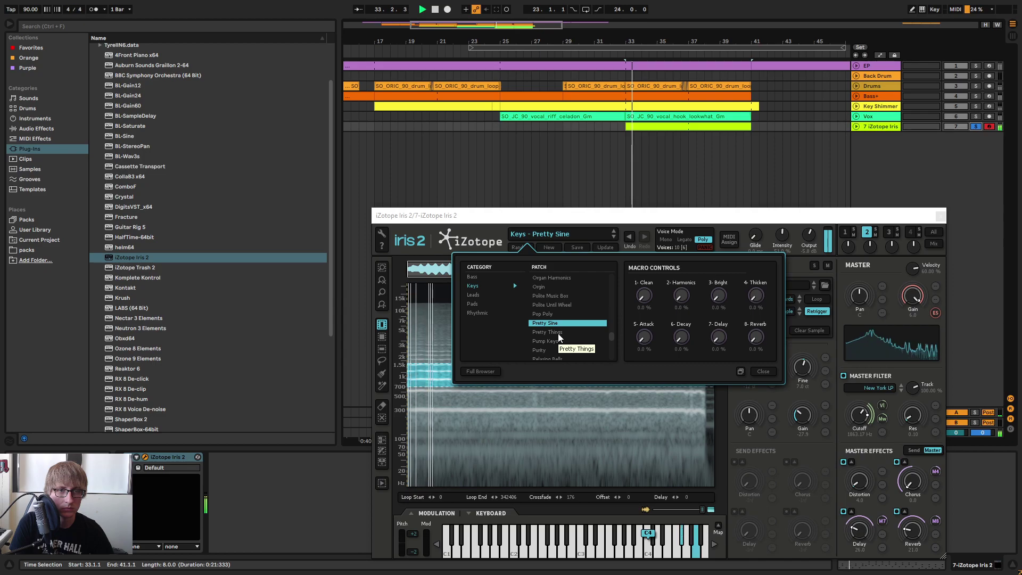
click(941, 217)
click(977, 127)
Transpose all notes in the looped keys clip on track 7 up one octave.
key(Tab)
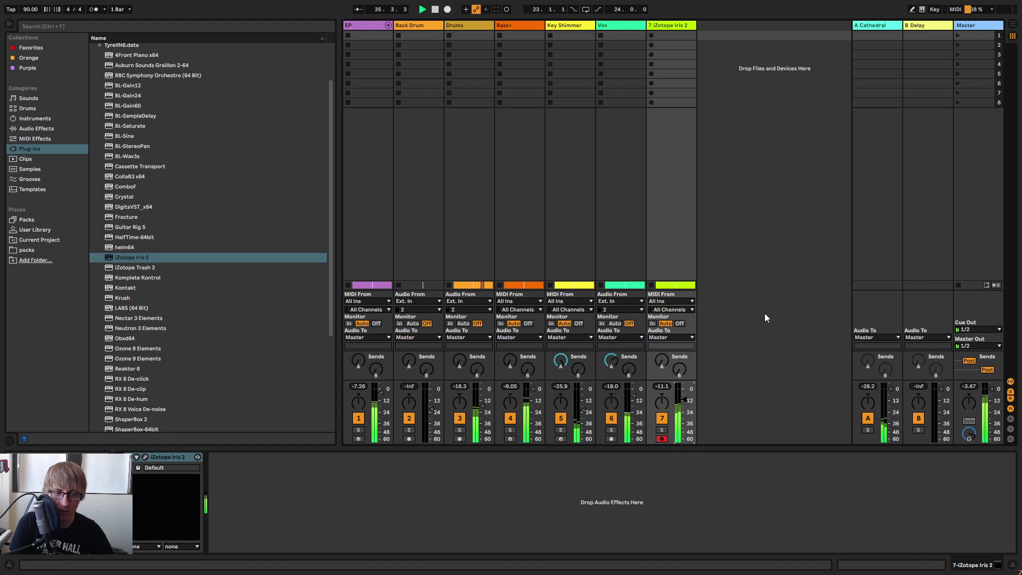
key(Tab)
key(shift+Tab)
key(ctrl+a)
key(shift+Up)
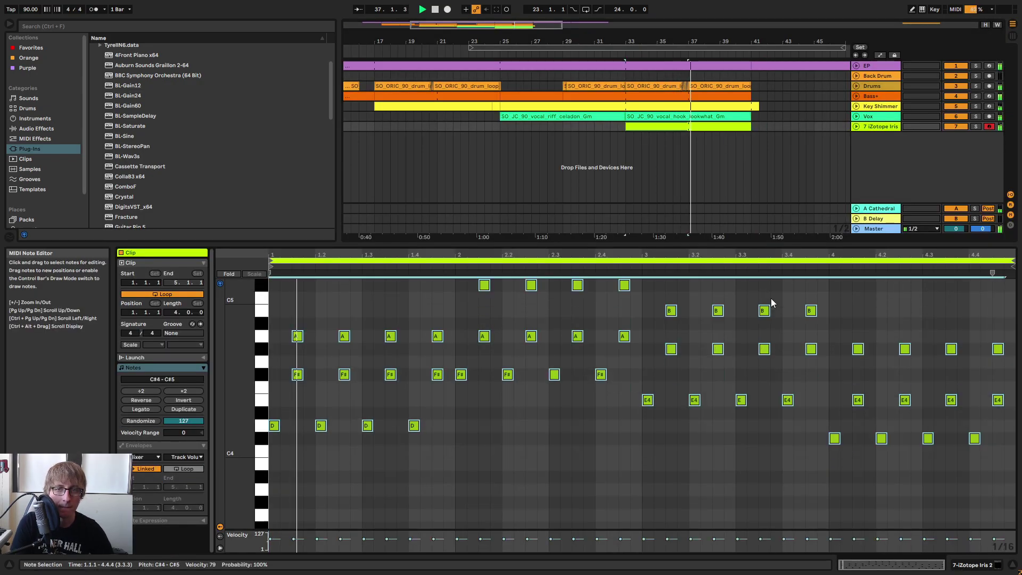
Raise track 7's send to the A Cathedral return and set its volume to about -16.9 dB.
key(Tab)
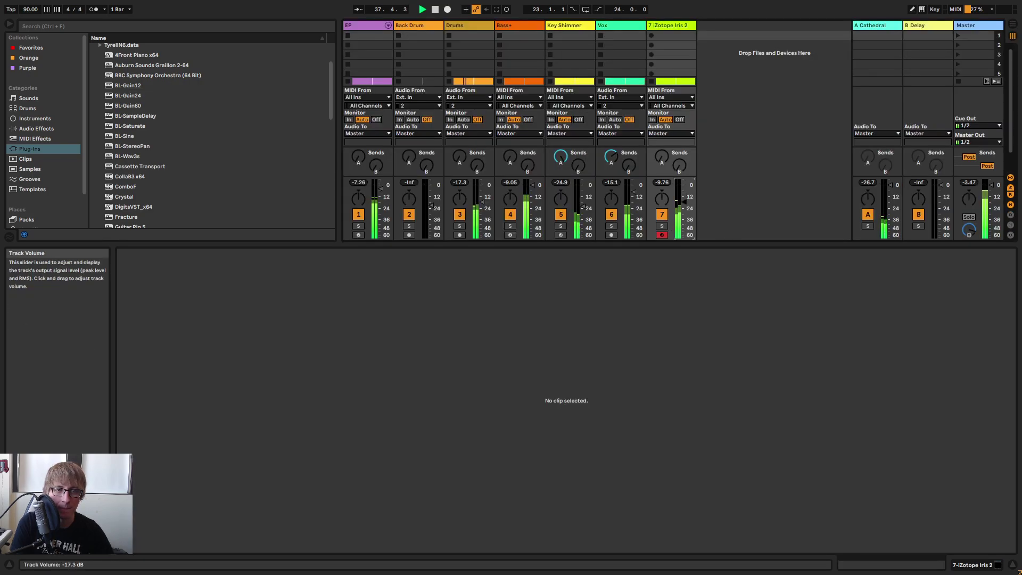
drag(662, 157, 661, 144)
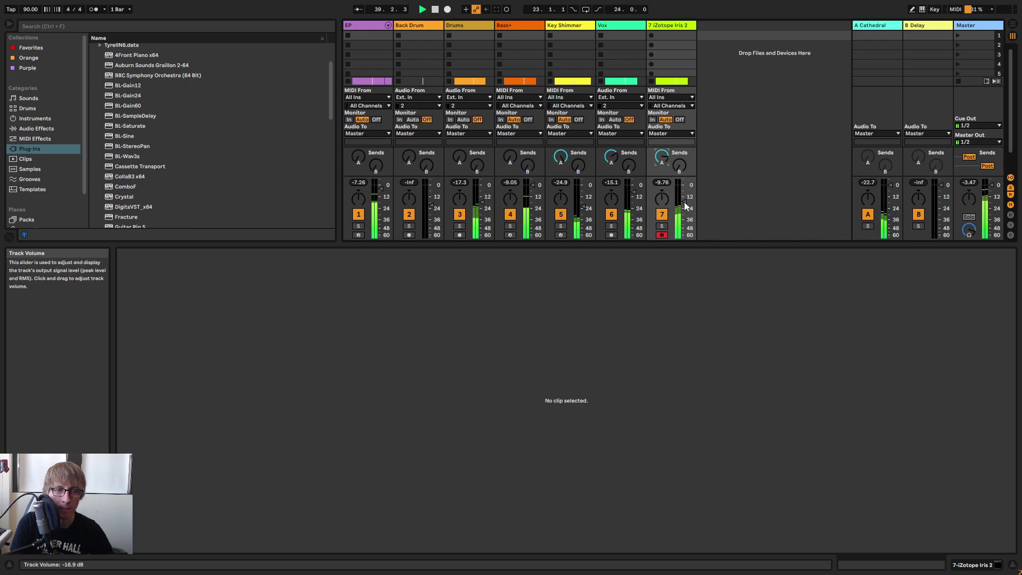
key(Tab)
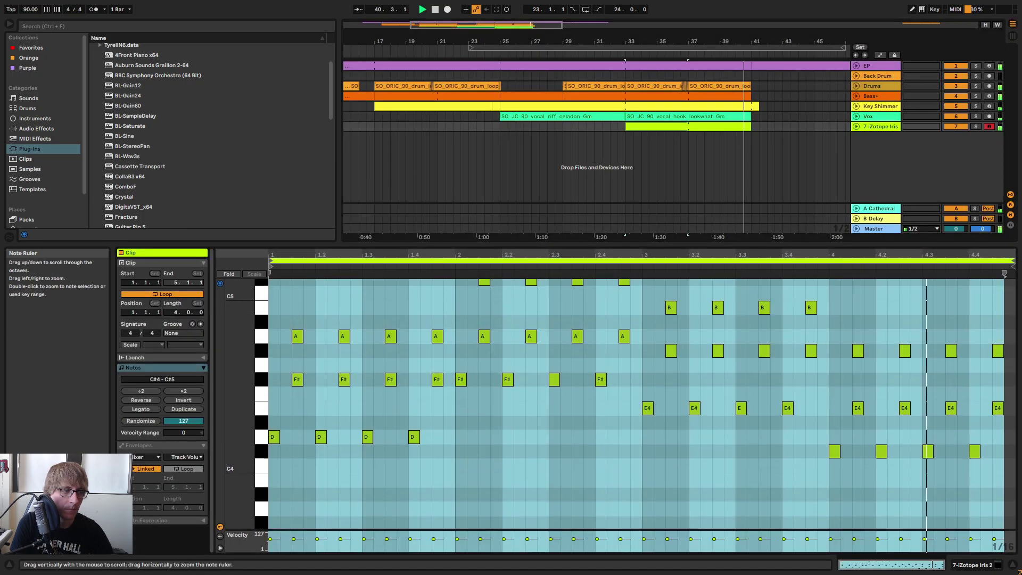
Lower the Iris 2 track's volume to about -20.1 dB while the section plays.
drag(241, 337, 253, 337)
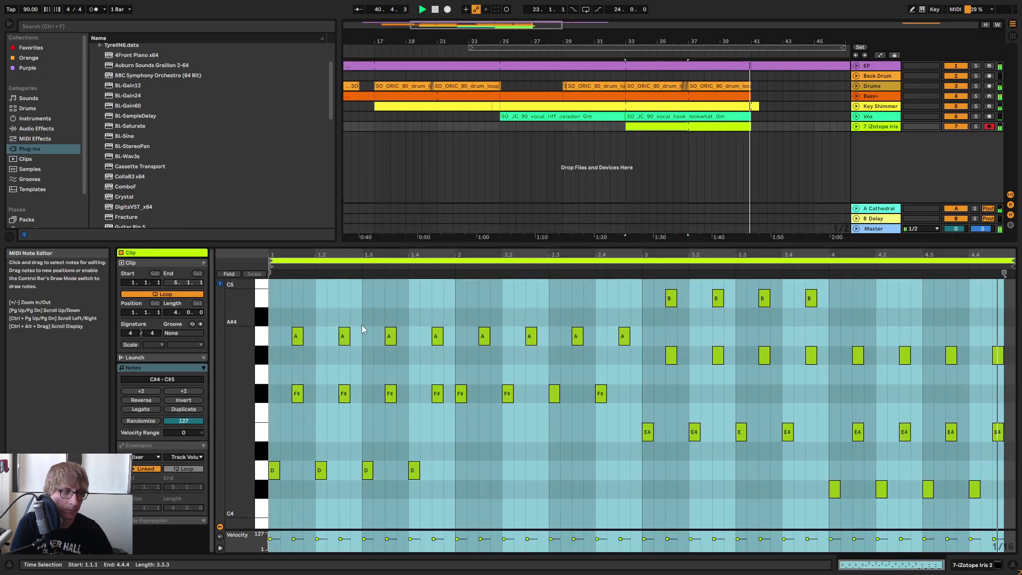
scroll(372, 335, down, 3)
scroll(371, 335, up, 3)
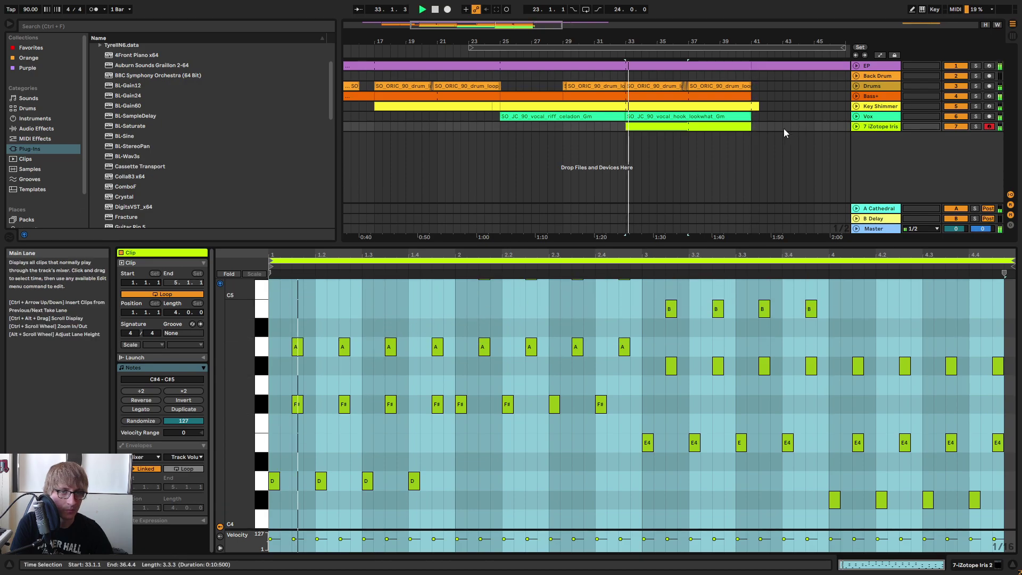
click(772, 142)
key(Tab)
drag(685, 203, 684, 203)
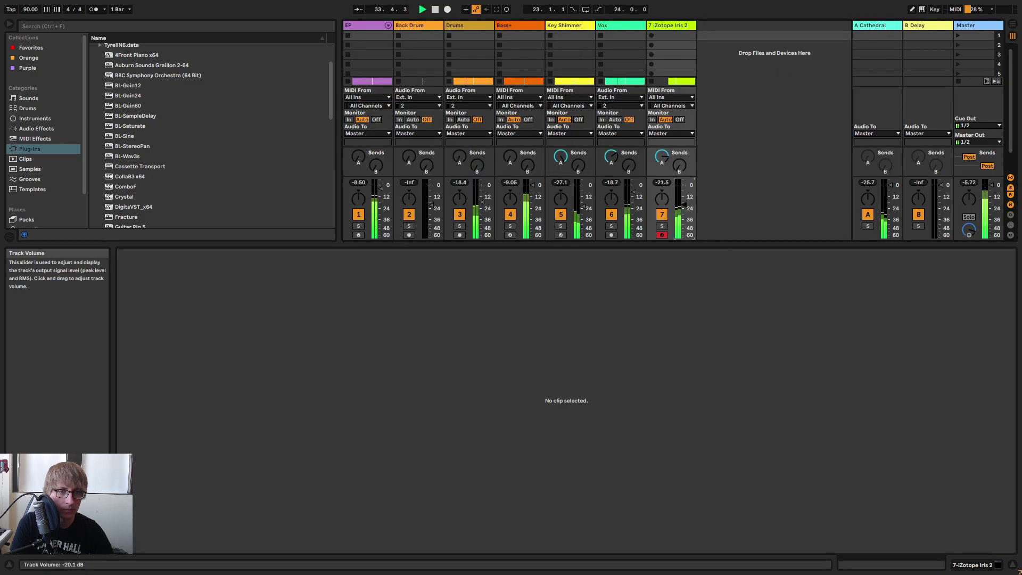
key(Tab)
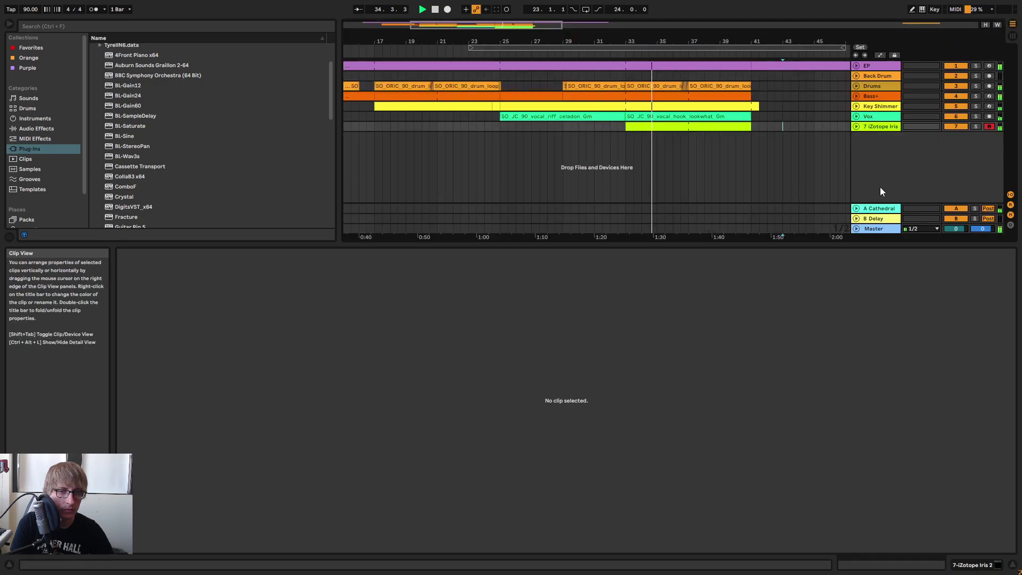
Listen to the keys part in the mix while reviewing the Iris 2 Keys patch list and the clip's notes.
click(880, 128)
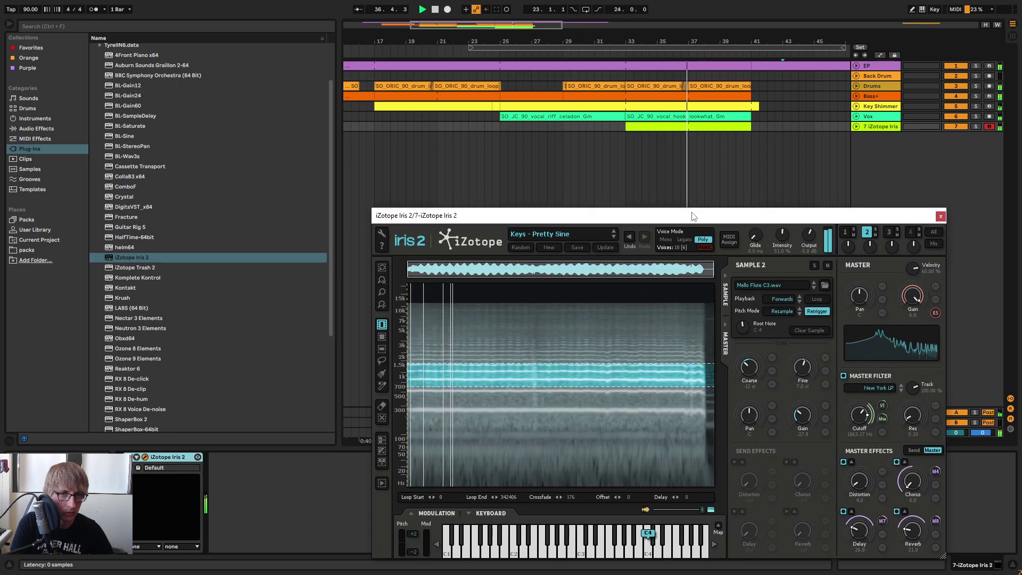
click(609, 234)
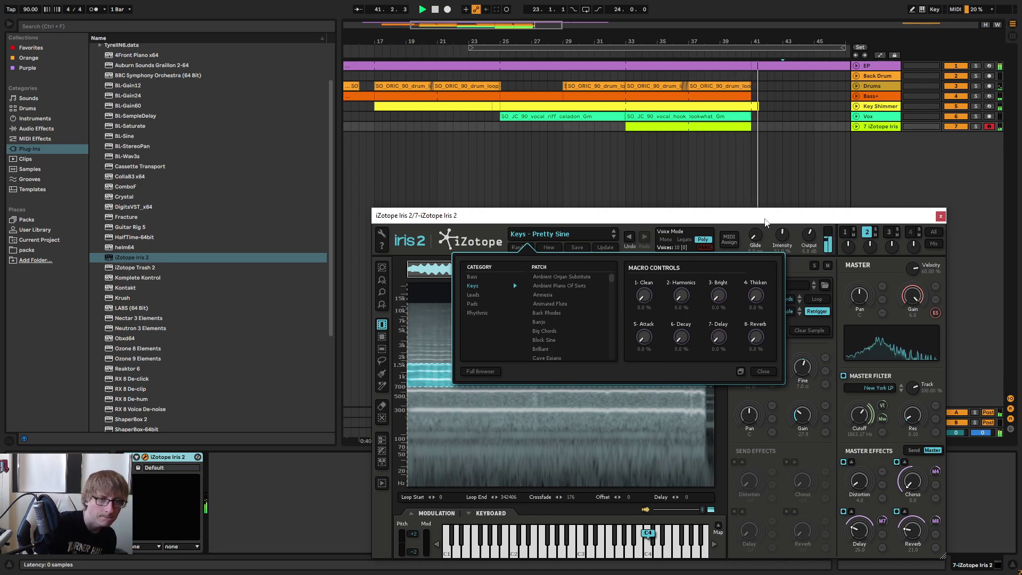
click(940, 216)
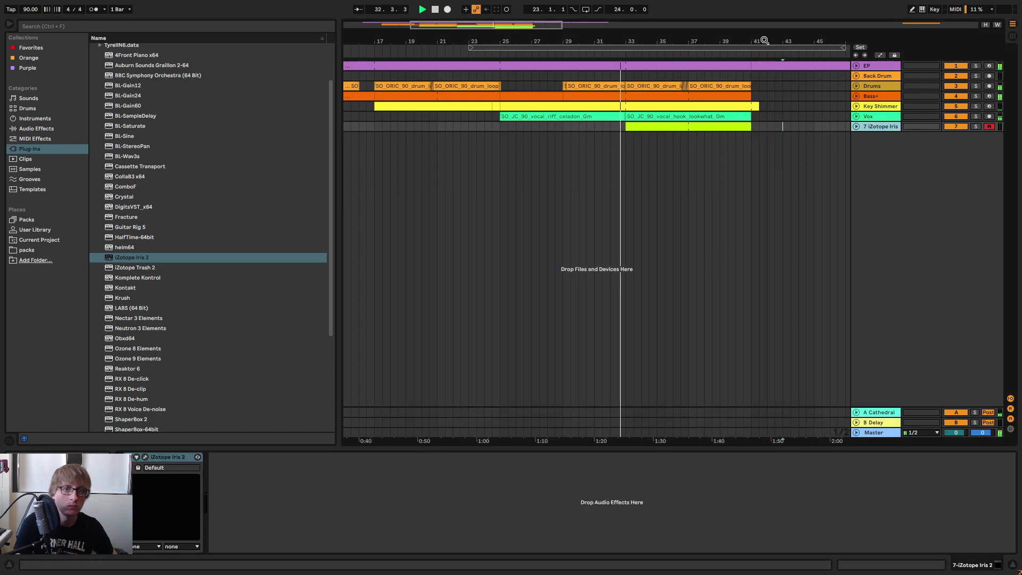
click(746, 264)
double_click(657, 127)
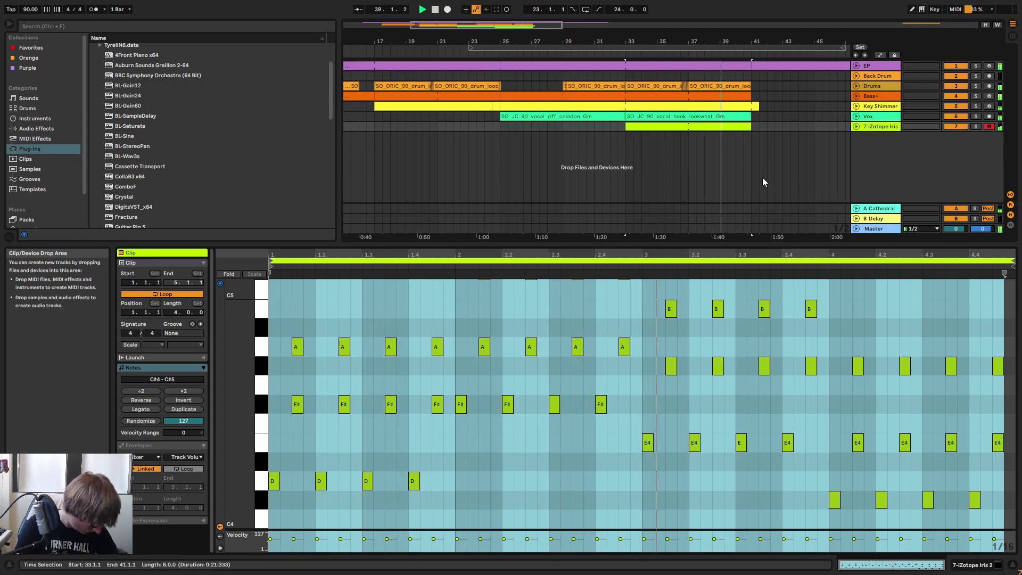
click(885, 127)
double_click(885, 129)
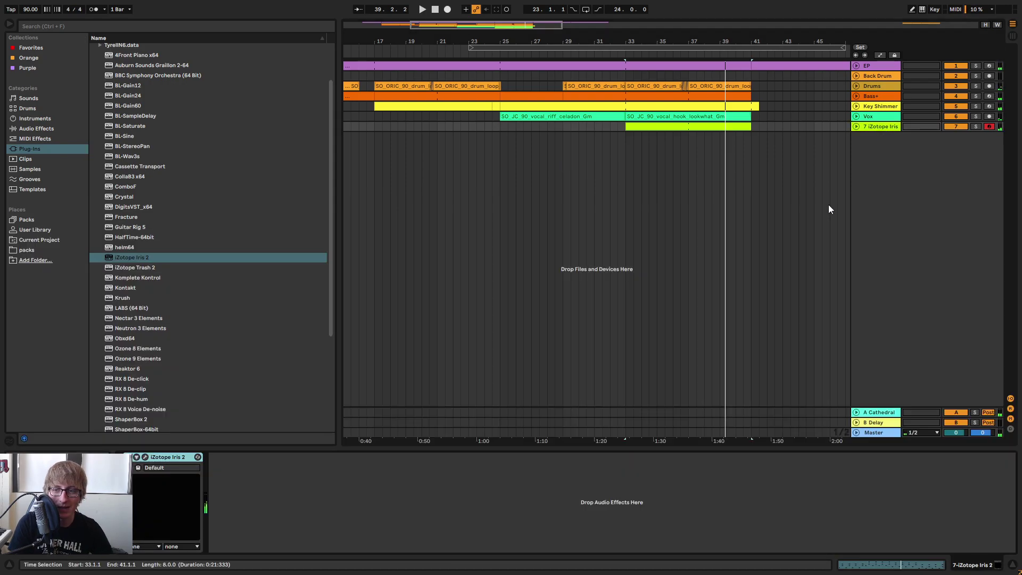
Solo the Iris 2 track, play it on its own and reopen the plug-in window.
key(space)
click(976, 126)
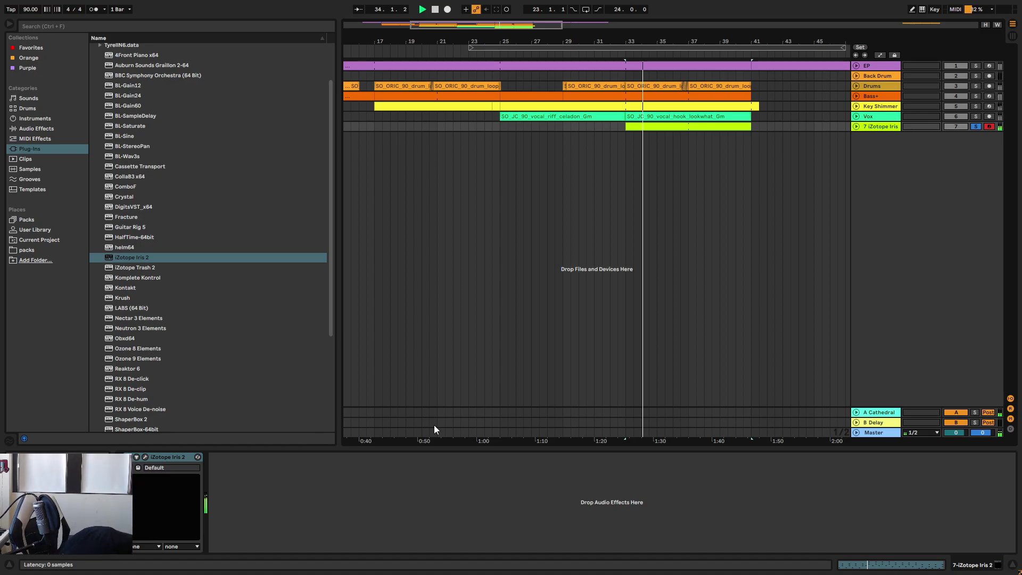
key(ctrl+alt+p)
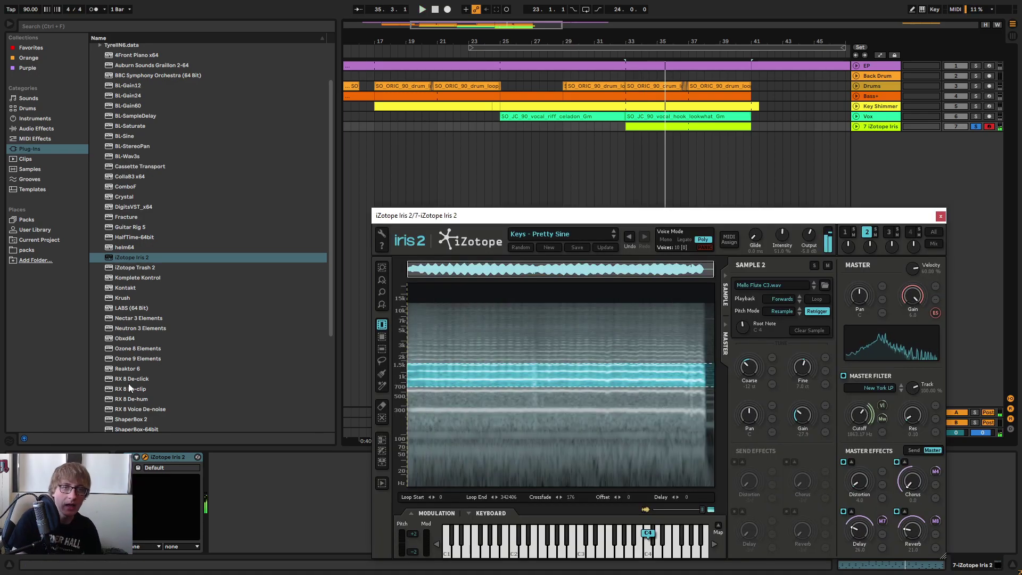
drag(701, 214, 690, 176)
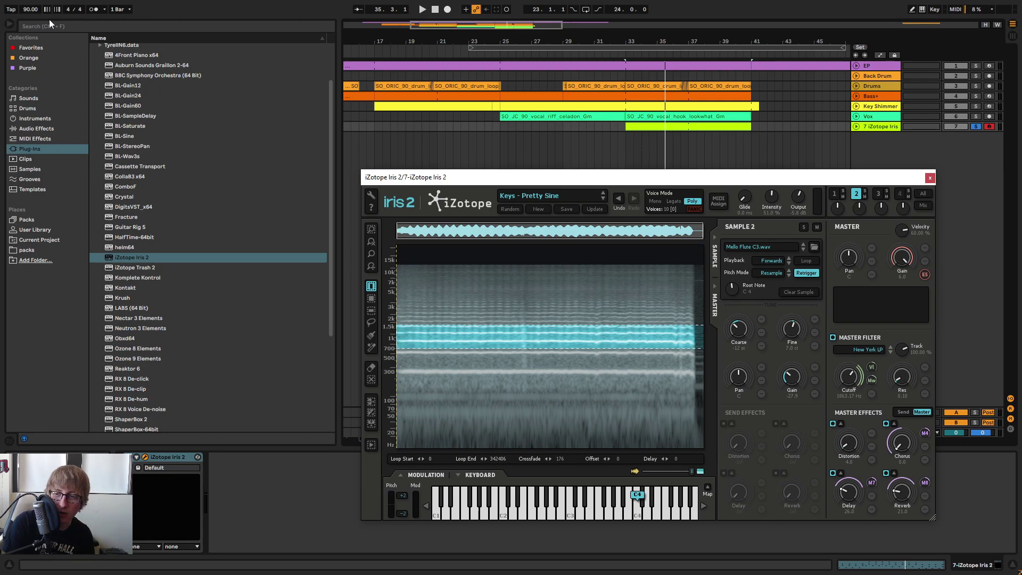
Show the Pretty Sine patch's macro controls and play the soloed keys part from bar 33.
click(548, 196)
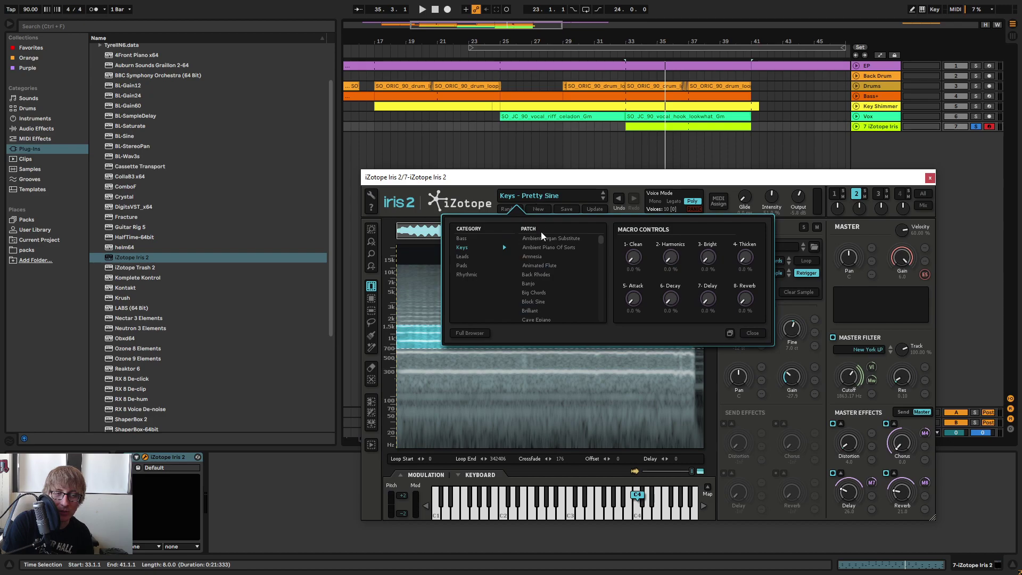
click(680, 152)
click(625, 56)
scroll(584, 276, down, 10)
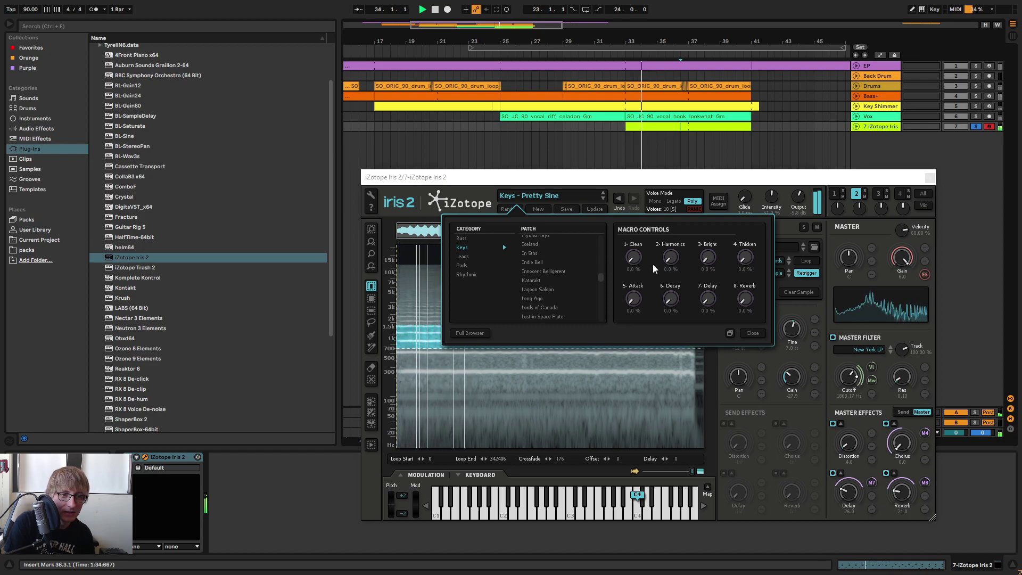
scroll(575, 288, down, 5)
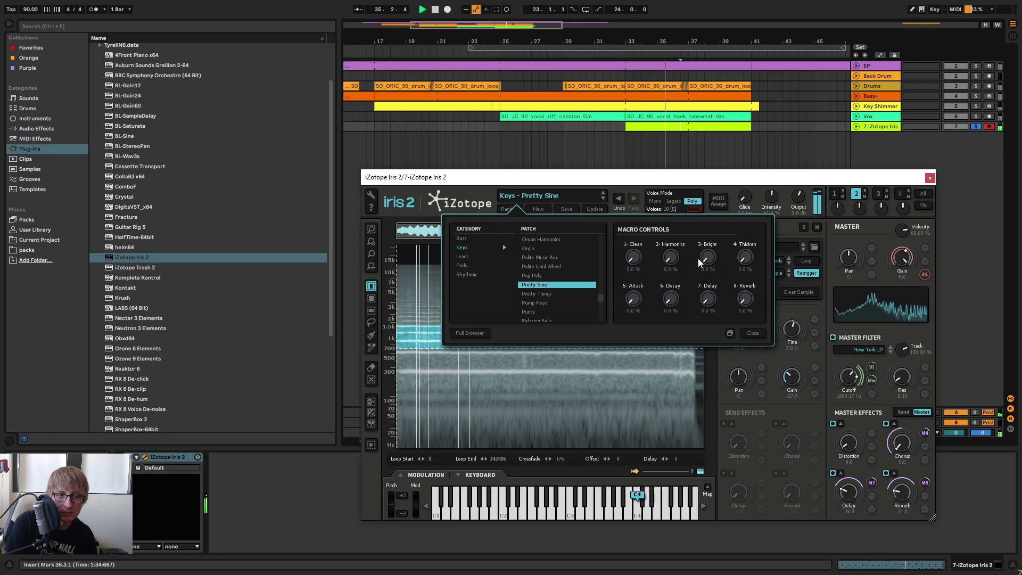
Try the Thicken and Clean macros, set the Bright macro to 66%, replay from bar 33 and close the patch browser.
drag(745, 258, 725, 315)
drag(634, 258, 637, 303)
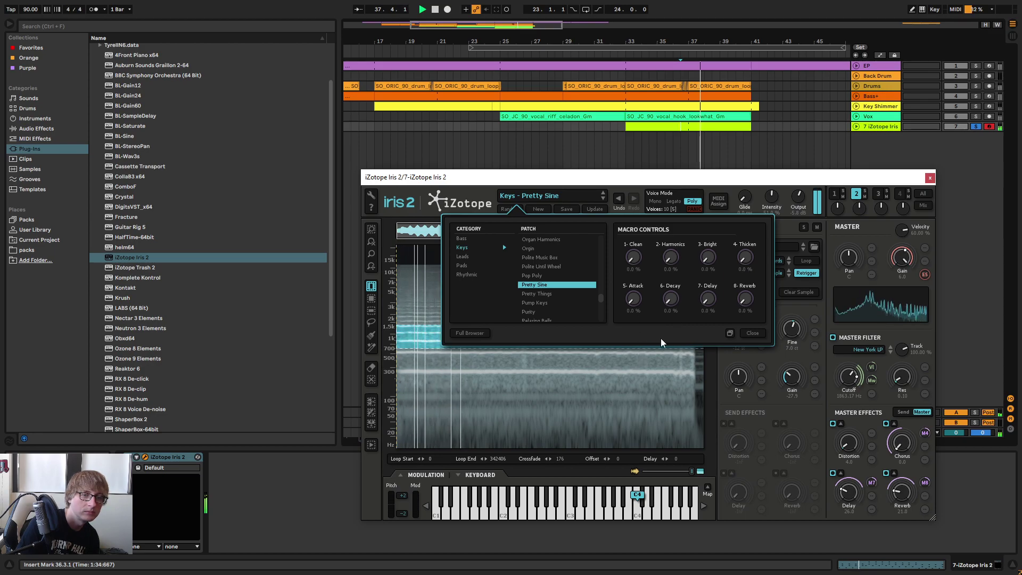
mouse_move(704, 229)
mouse_down()
mouse_move(703, 184)
mouse_move(688, 238)
mouse_move(704, 218)
mouse_up()
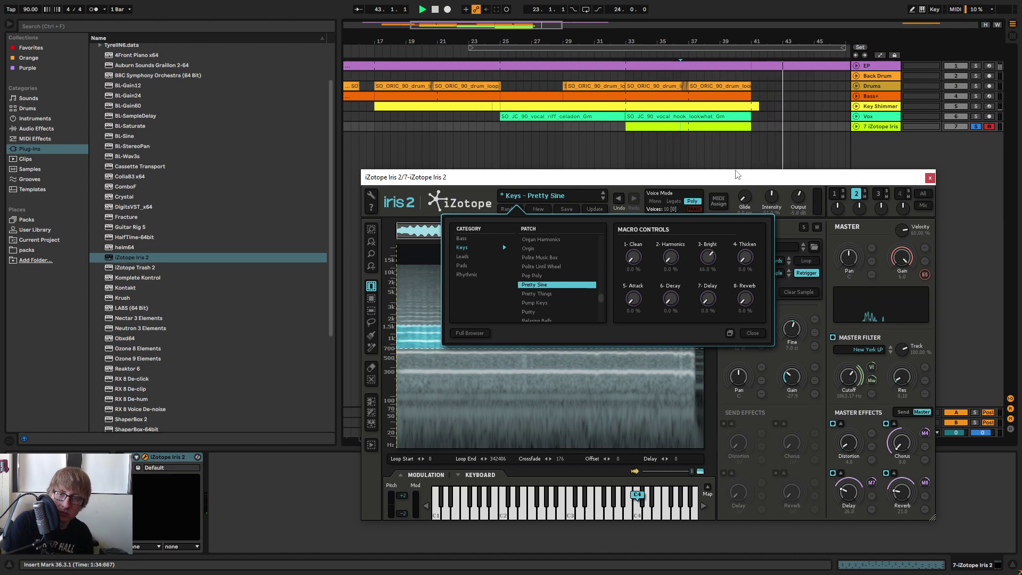
click(629, 61)
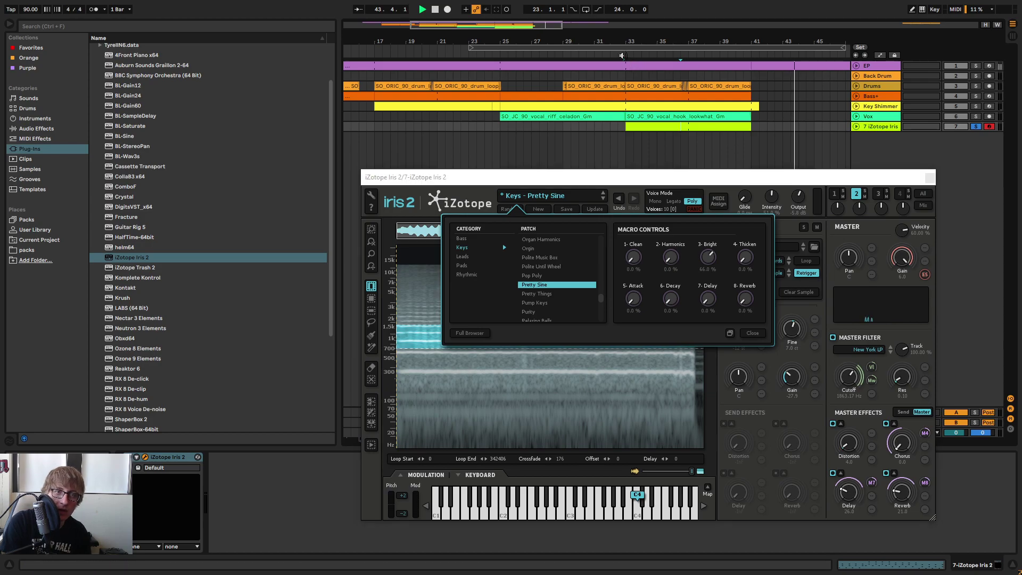
click(749, 334)
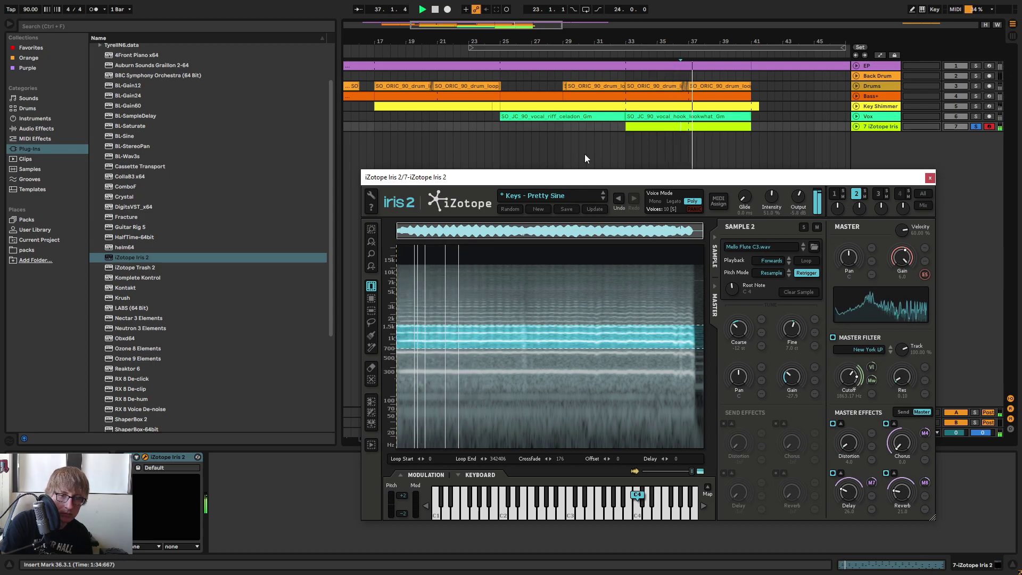
Expand the Iris 2 modulation section and play the soloed keys part again.
click(714, 304)
click(826, 298)
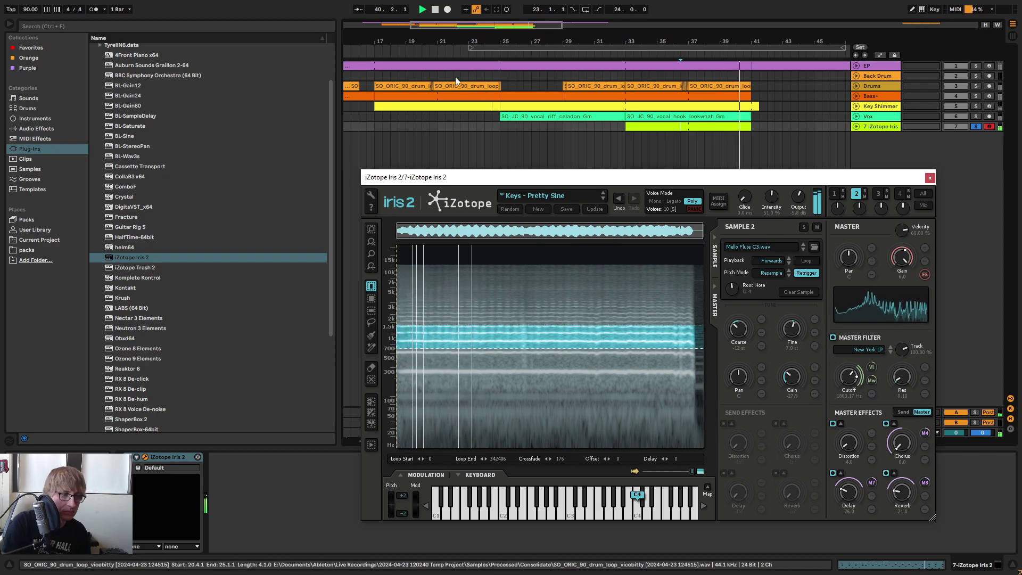
click(435, 9)
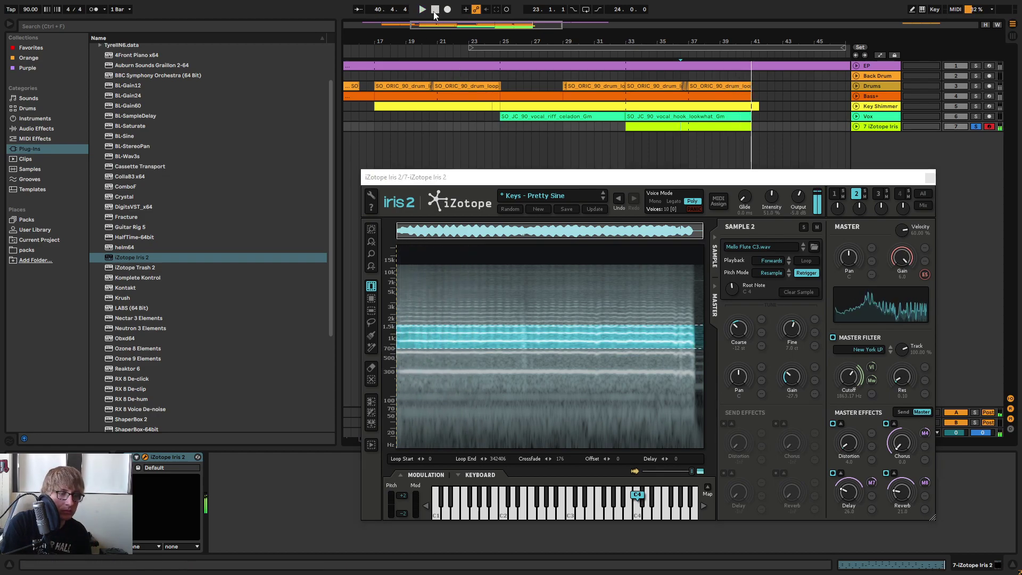
click(426, 475)
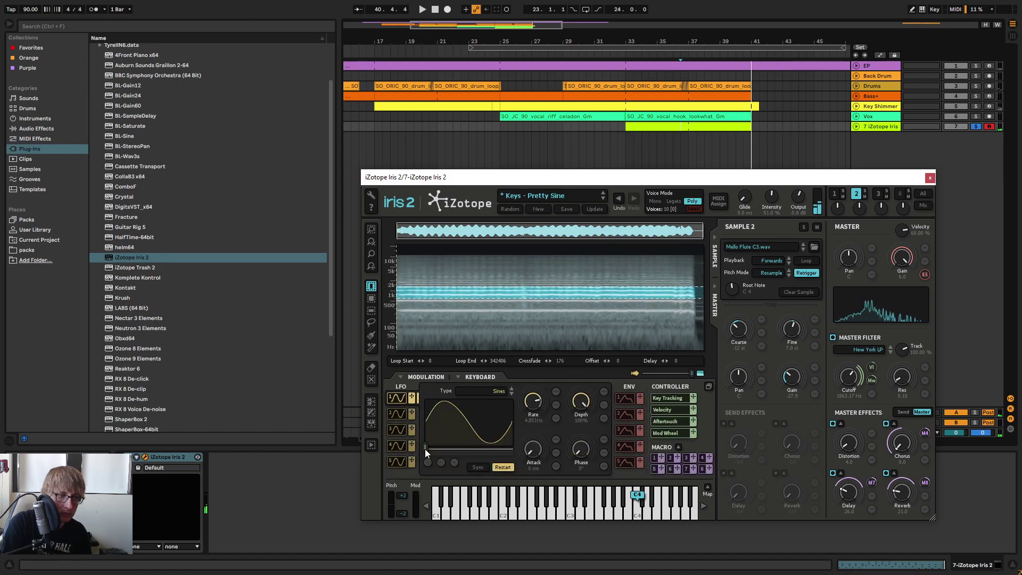
click(424, 9)
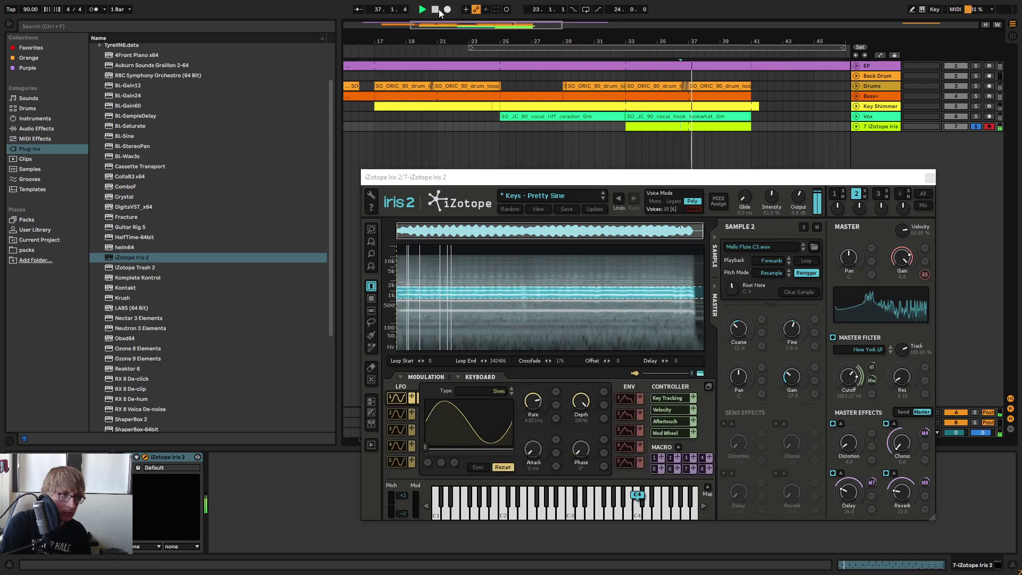
Play the soloed keys part and compare the Sample 1 and Sample 2 layers in Iris 2.
click(437, 10)
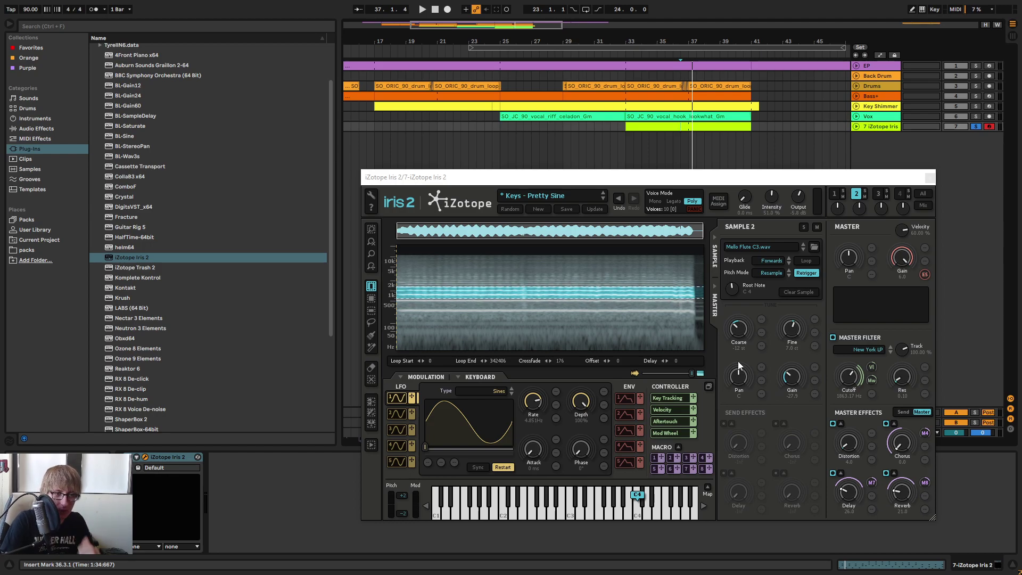
key(space)
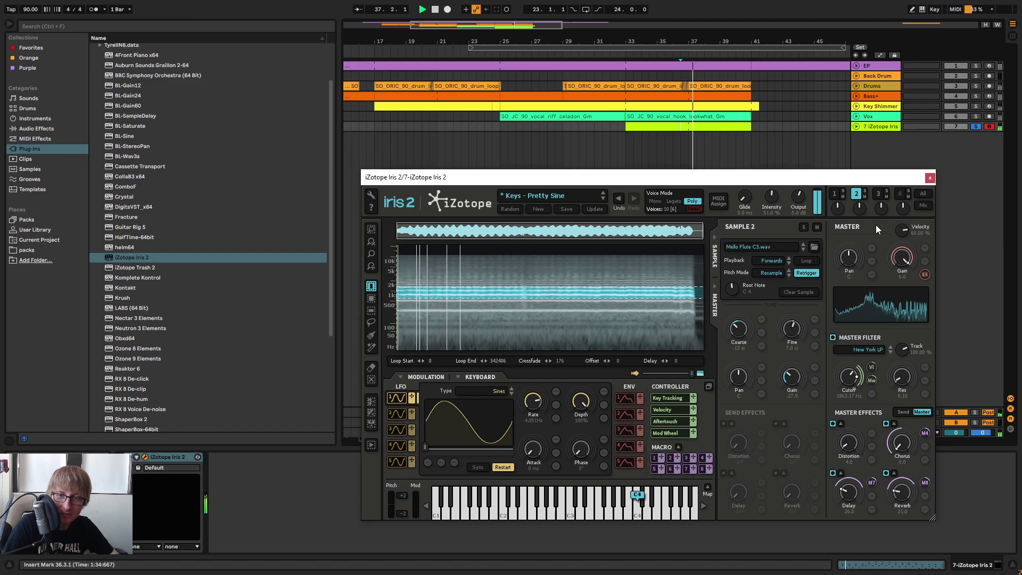
click(843, 195)
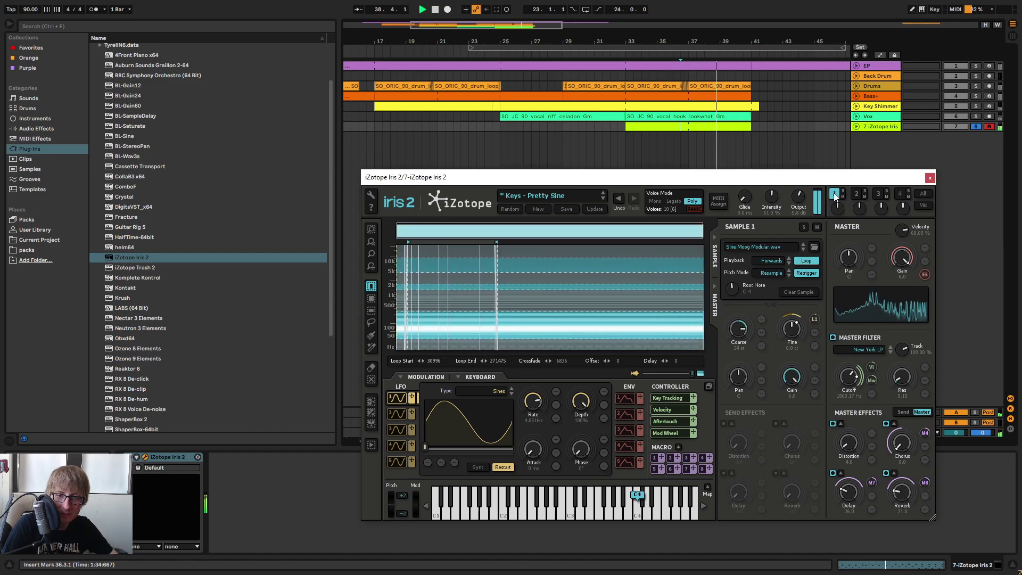
click(857, 195)
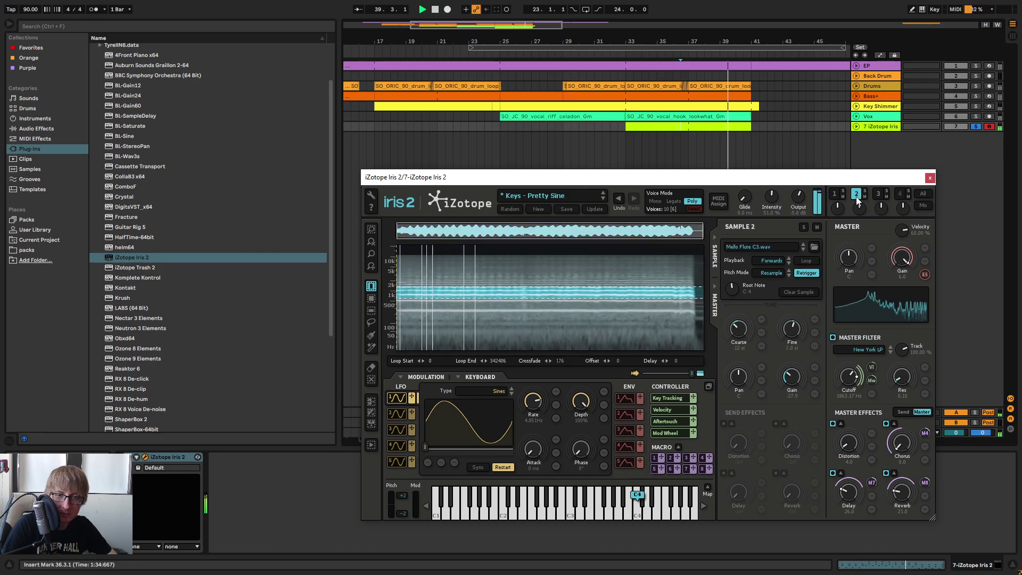
click(844, 195)
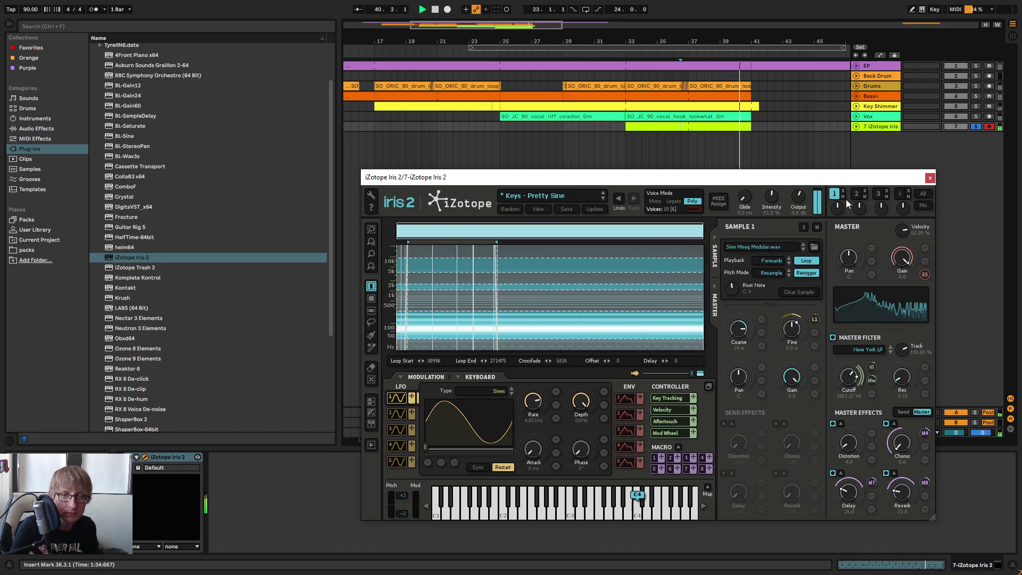
click(857, 195)
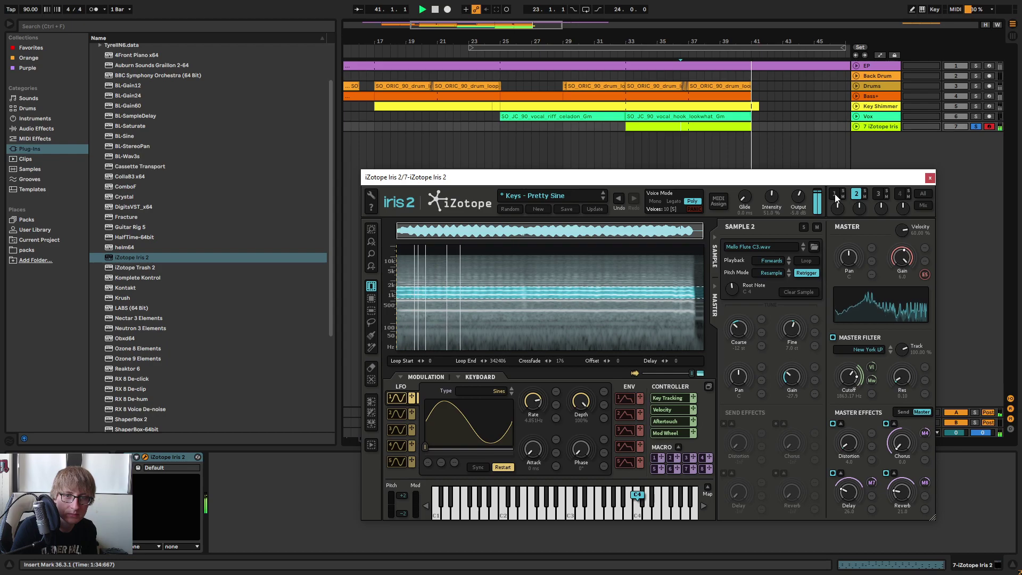
click(835, 196)
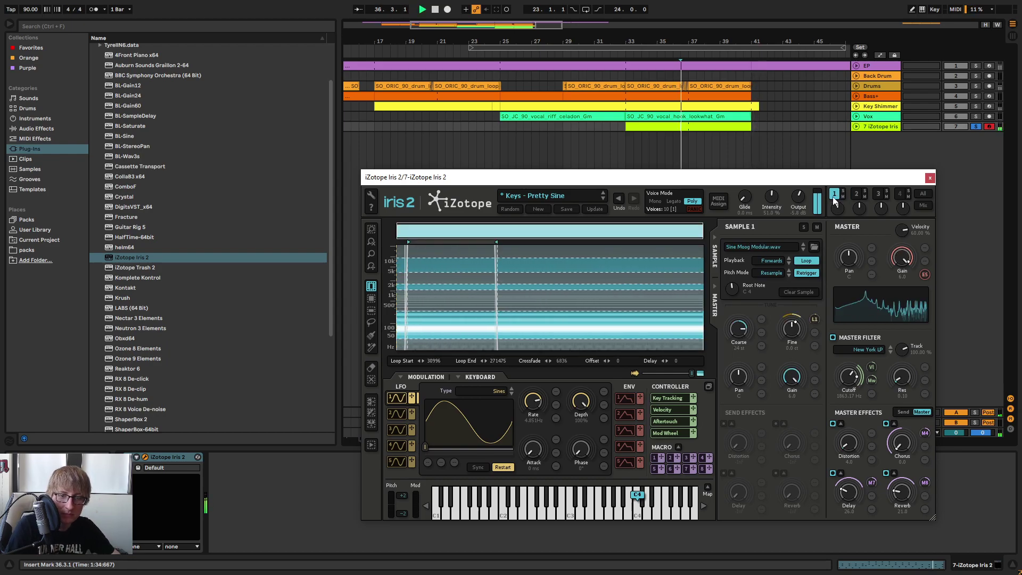
Set Iris 2's Sample 2 gain to -21, try the master gain and replay the keys part from bar 33.
click(855, 195)
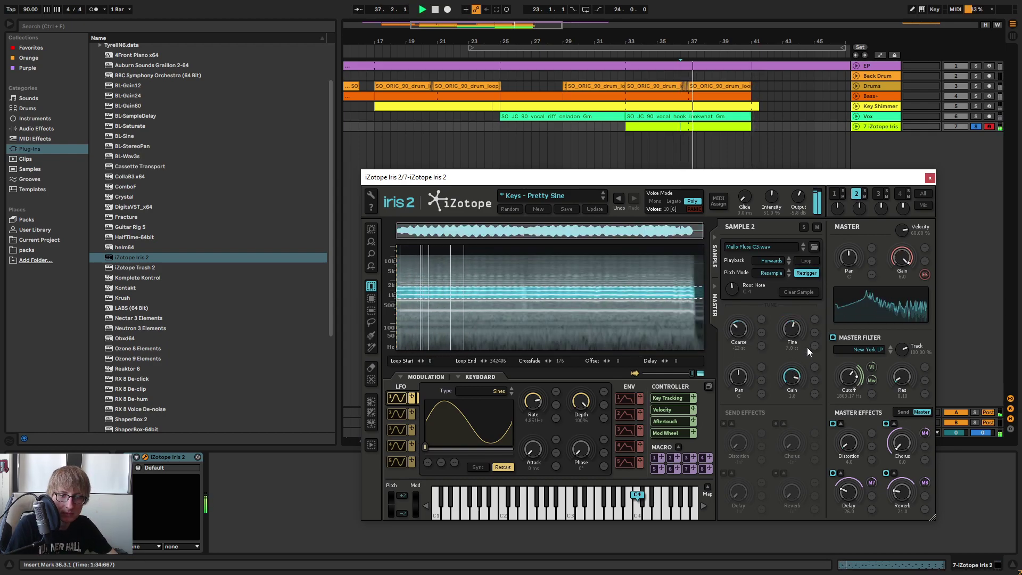
mouse_move(793, 375)
mouse_down()
mouse_move(788, 382)
mouse_move(793, 374)
mouse_up()
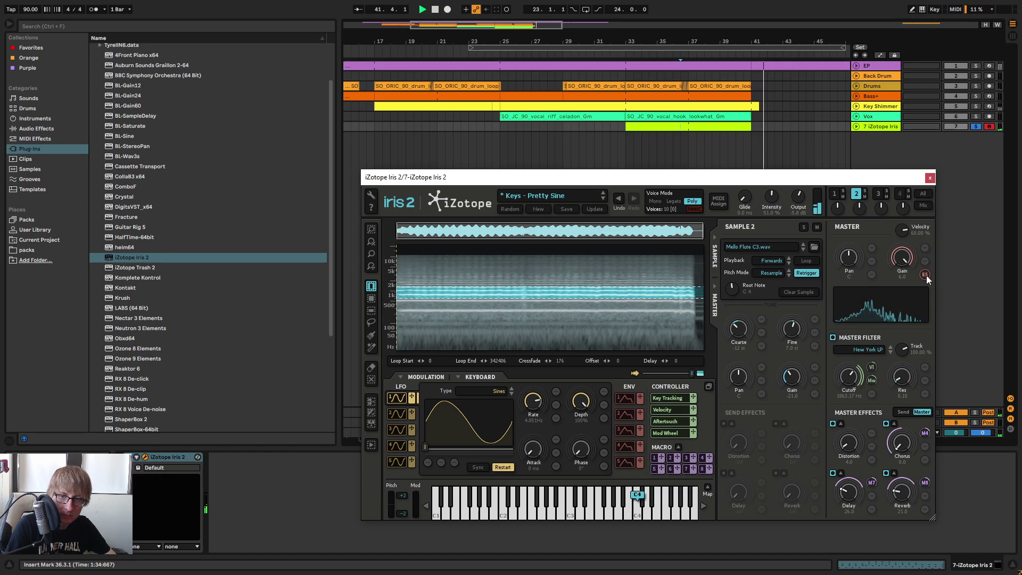
drag(903, 263, 910, 248)
key(space)
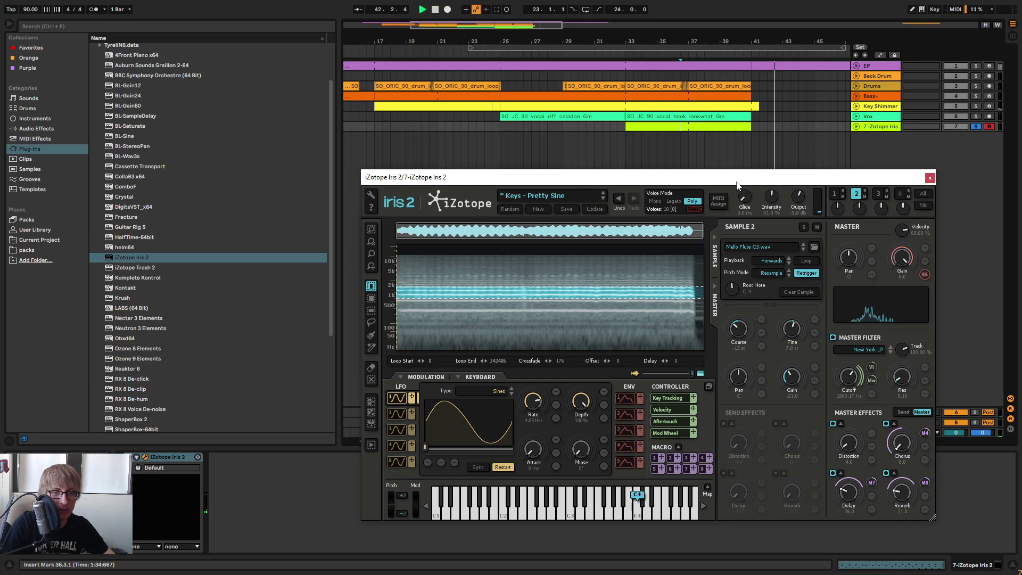
click(619, 56)
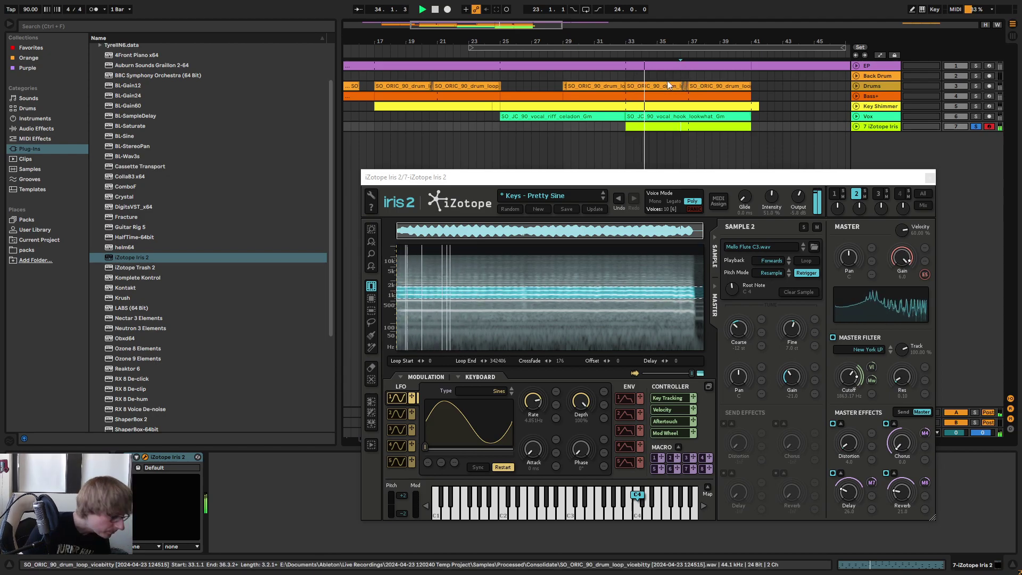
Replay the soloed keys part from bar 33, close the Iris 2 window and open the keys clip's notes.
click(435, 10)
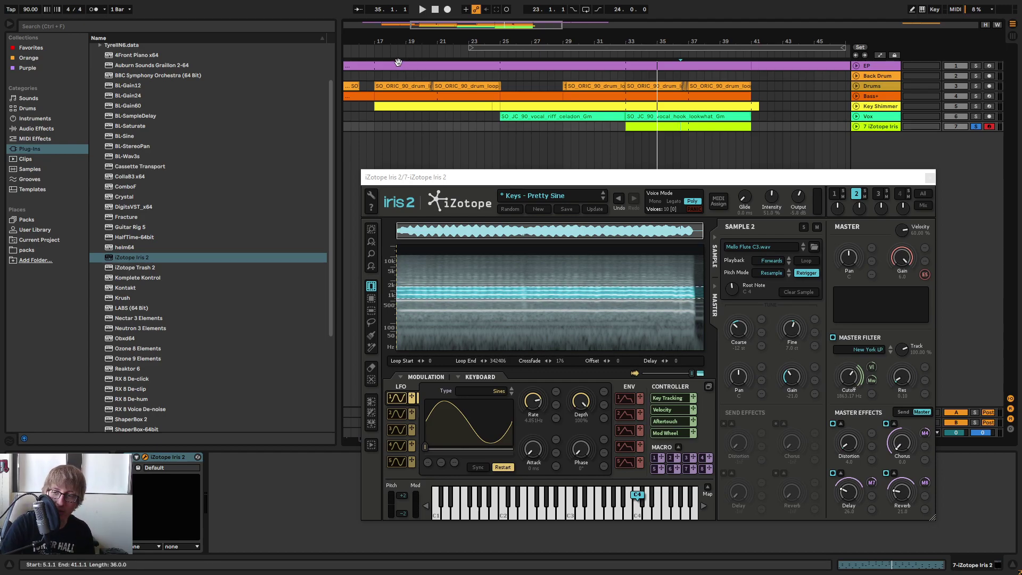
click(625, 57)
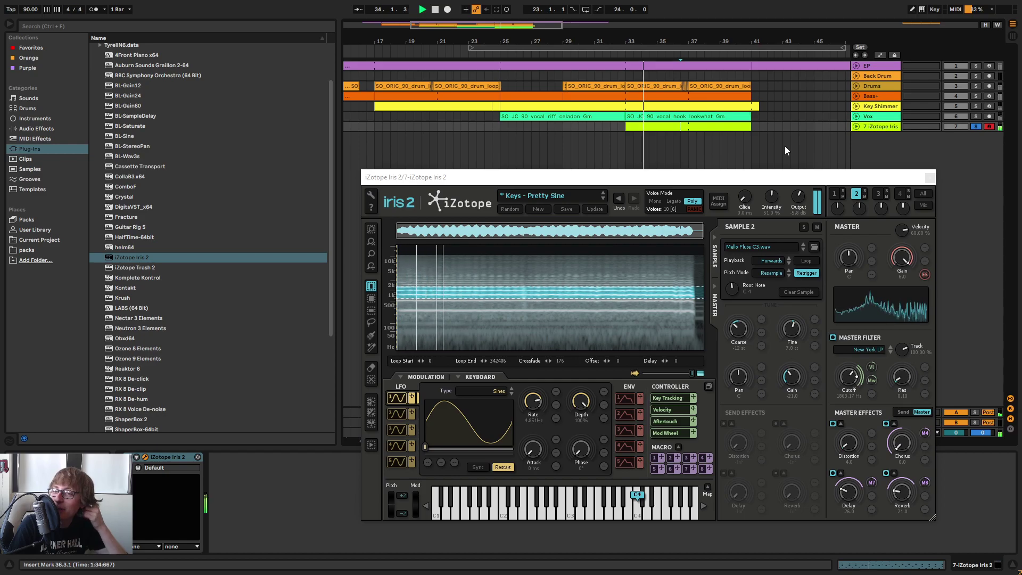
click(435, 10)
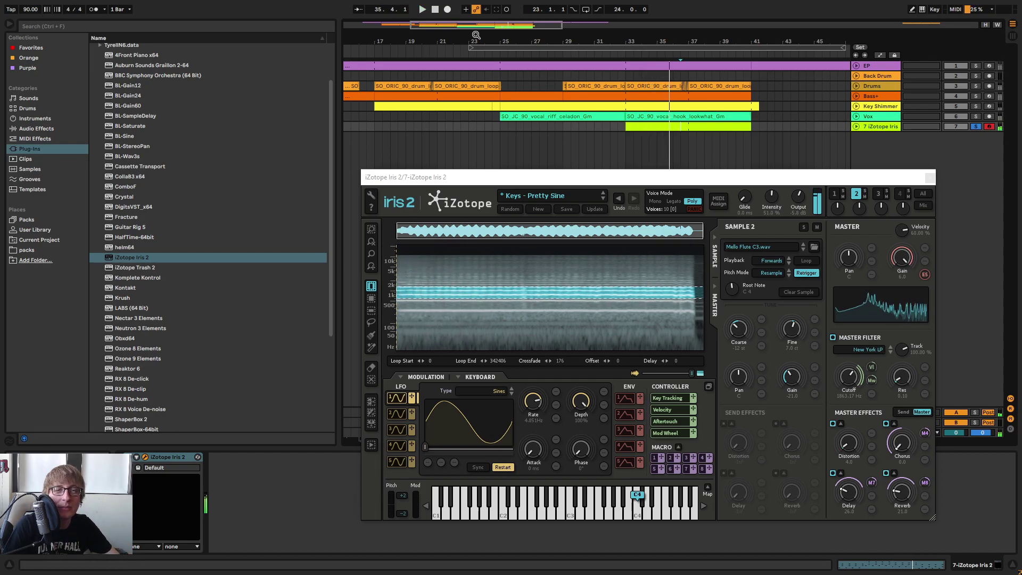
click(930, 178)
key(space)
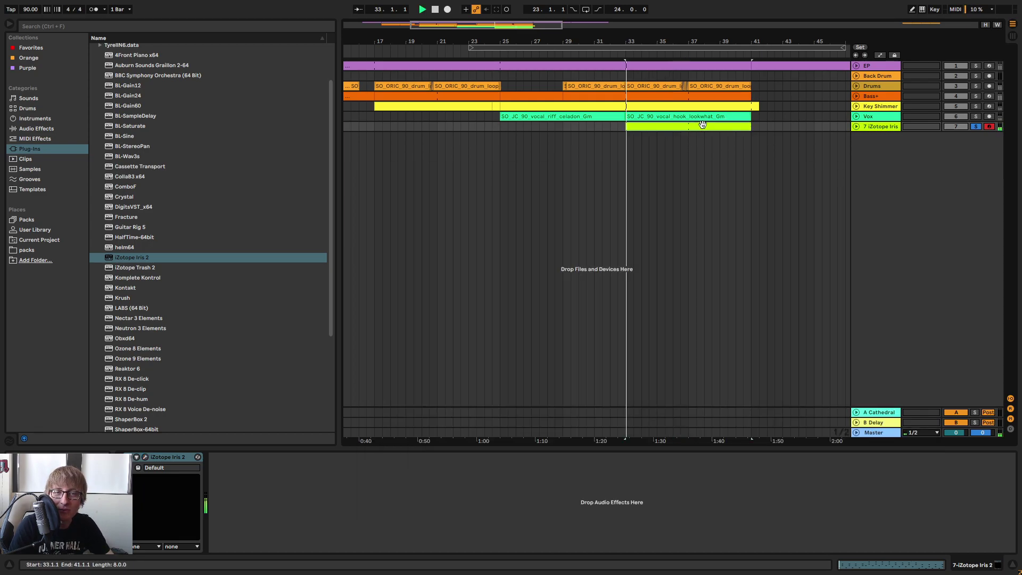
double_click(711, 127)
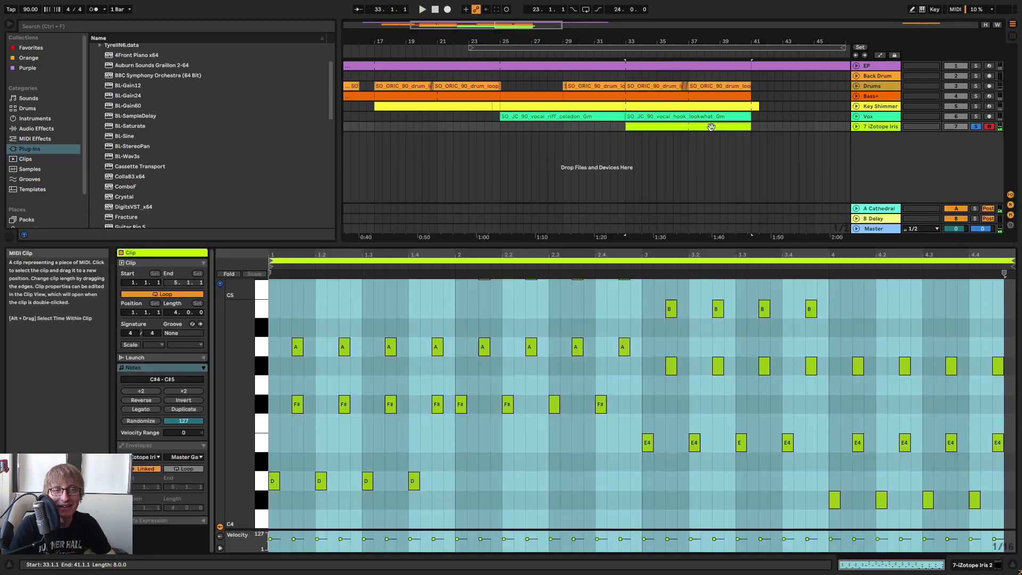
Reopen the Iris 2 window and unsolo its track while playing from bar 33 to hear the full mix.
click(885, 127)
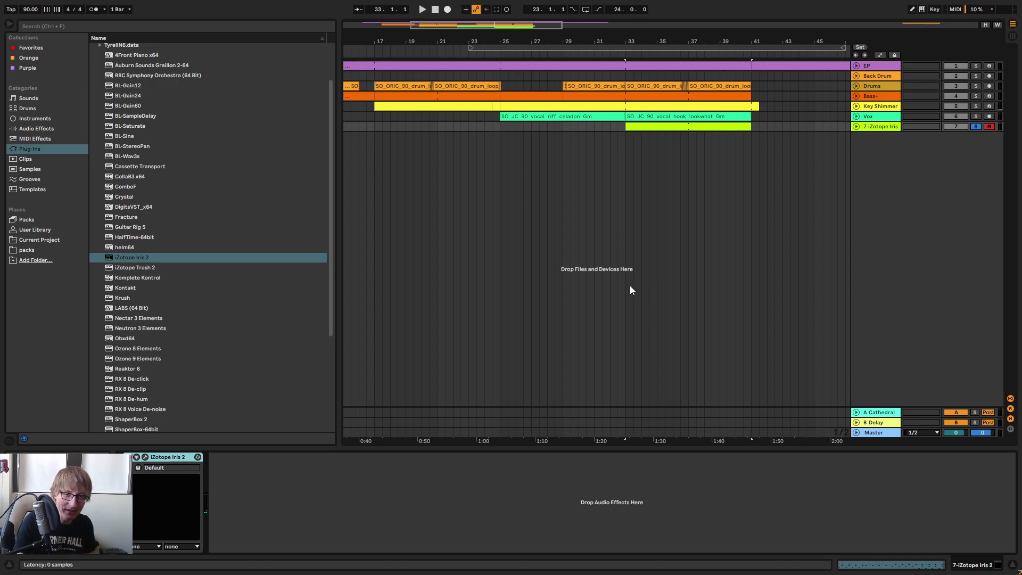
key(ctrl+alt+p)
key(space)
click(973, 126)
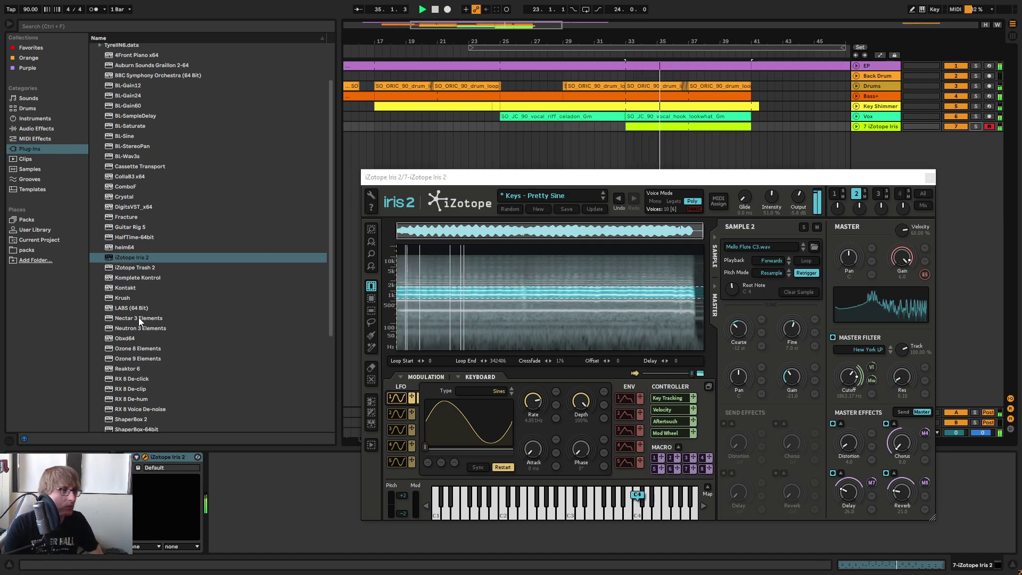
Add EQ Eight after Iris 2, close the plug-in window and change EQ band 1 to a low cut.
click(36, 128)
drag(110, 131, 290, 500)
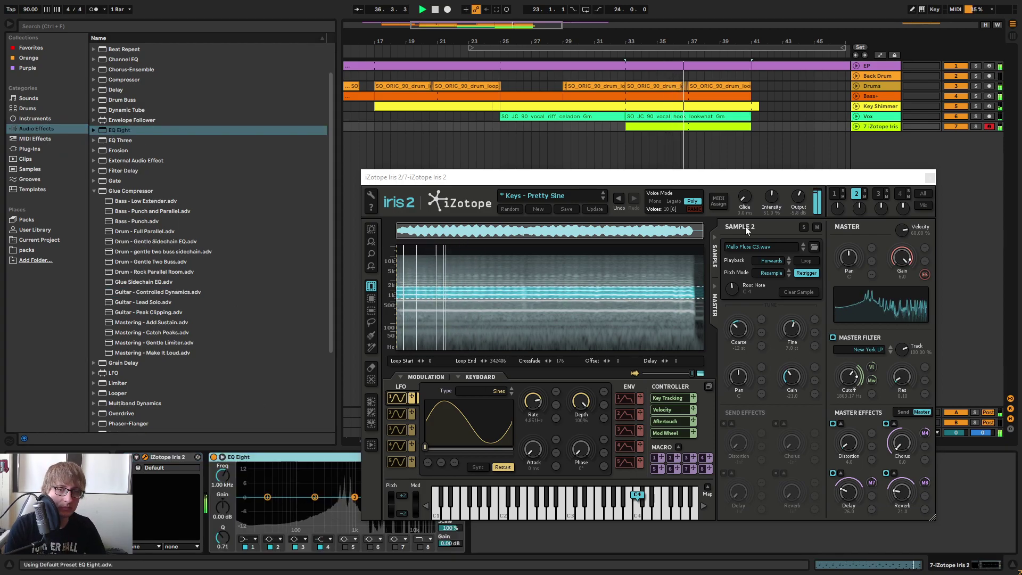
click(930, 178)
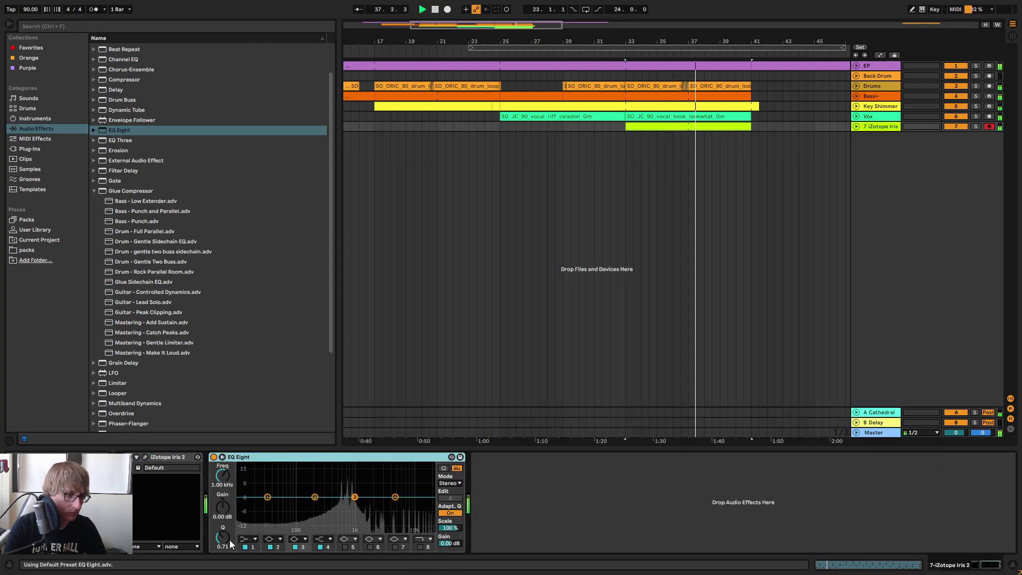
click(248, 539)
click(249, 476)
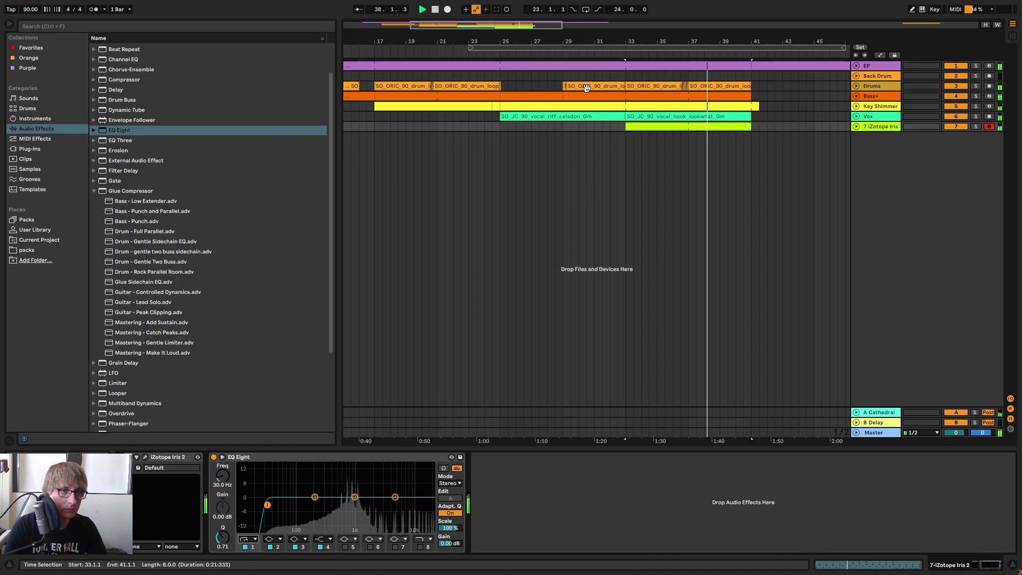
Set the arrangement loop to the eight bars from bar 33 and turn looping on.
drag(598, 40, 598, 16)
click(557, 49)
drag(557, 49, 530, 47)
drag(449, 48, 495, 48)
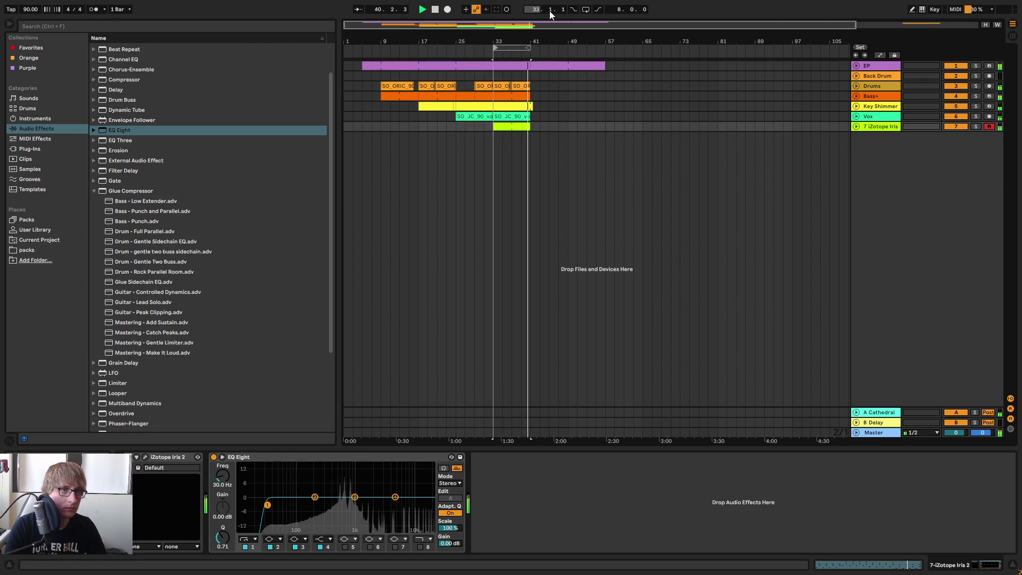
click(586, 9)
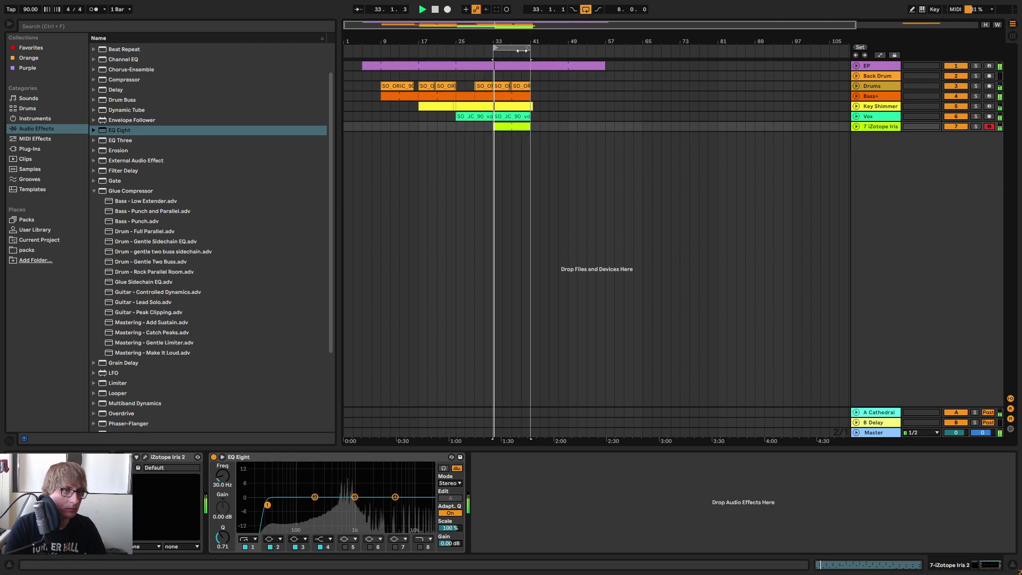
Raise the EQ's low cut, enable the band 8 high cut at 1.98 kHz with Q 2.11, and disable the middle bands.
drag(267, 505, 324, 505)
click(420, 547)
drag(426, 505, 393, 496)
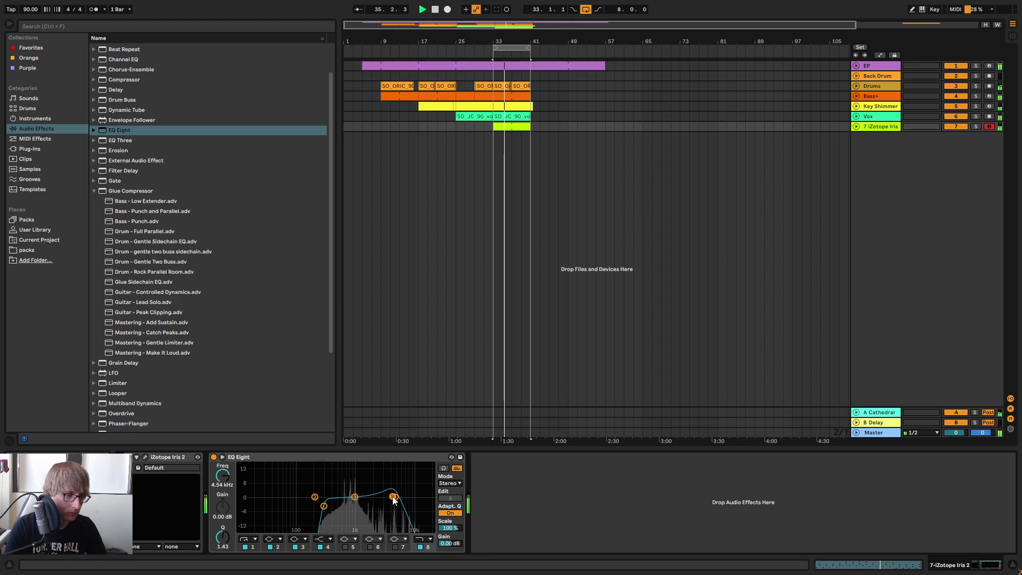
click(295, 547)
click(270, 546)
drag(392, 500, 371, 491)
Show the mixer view, steepen the EQ's band 8 high cut and set it to 6.53 kHz with Q 0.93.
key(Tab)
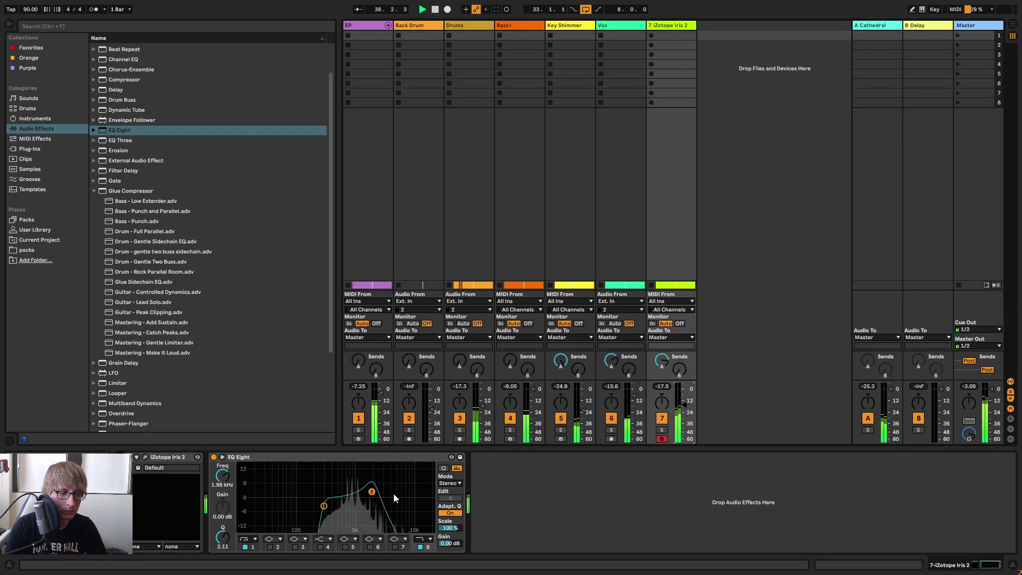
drag(371, 492, 399, 499)
click(424, 539)
click(424, 538)
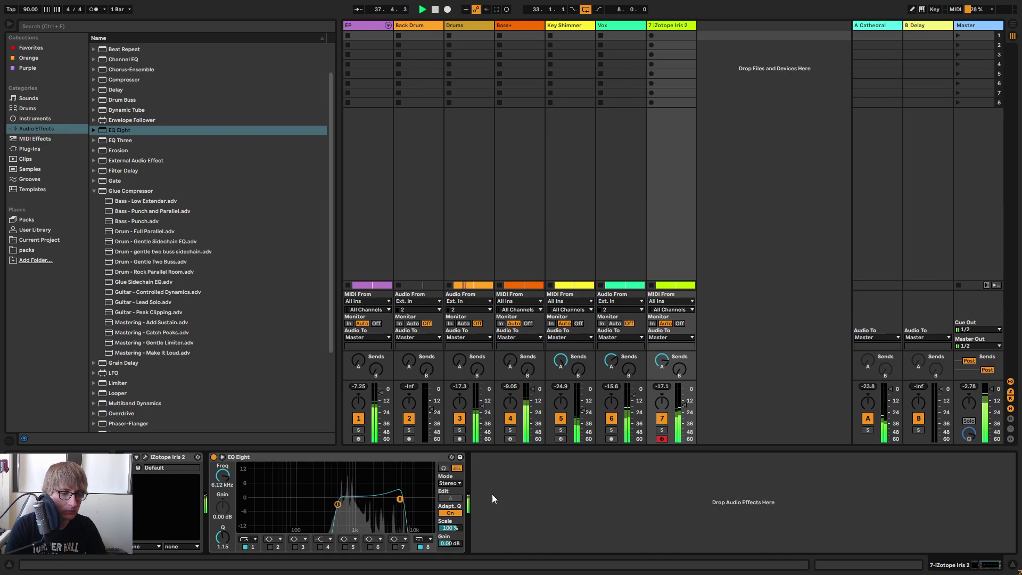
drag(684, 406, 684, 407)
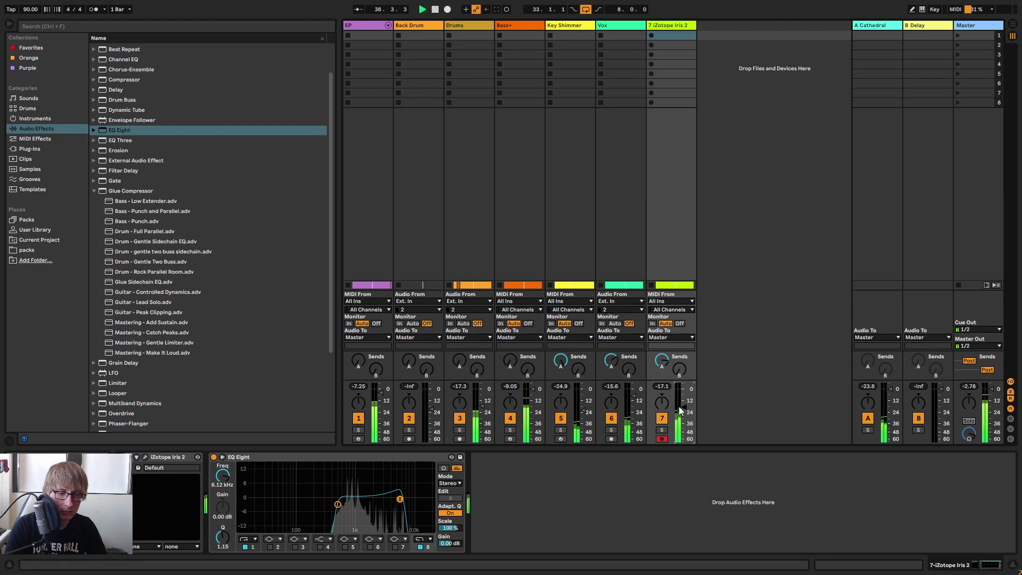
drag(400, 499, 401, 501)
scroll(401, 501, down, 2)
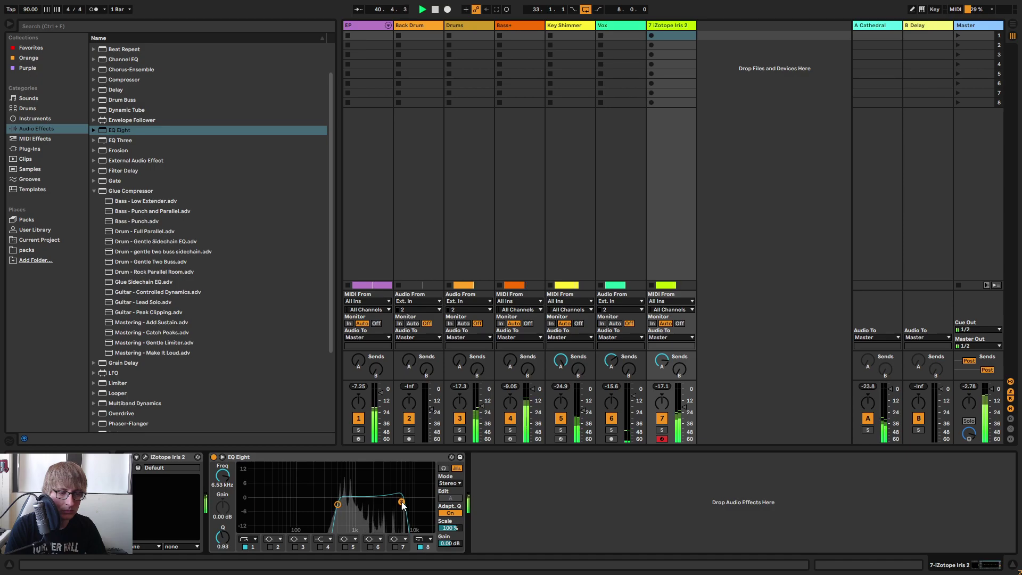
Set the Iris 2 track's mixer volume to about -22.6 dB and return to the arrangement.
key(Tab)
click(633, 233)
click(820, 142)
click(887, 129)
key(Tab)
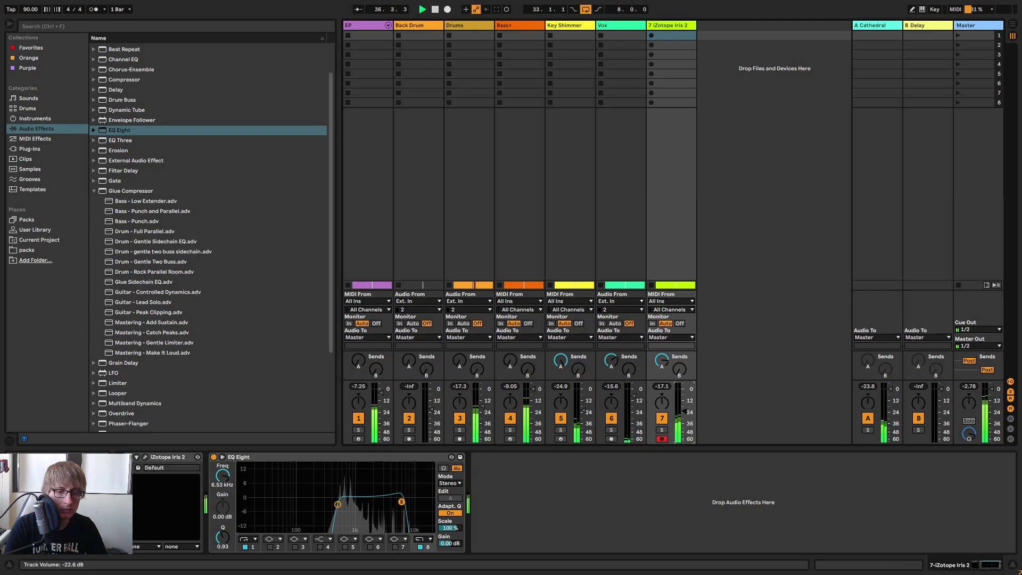
key(Tab)
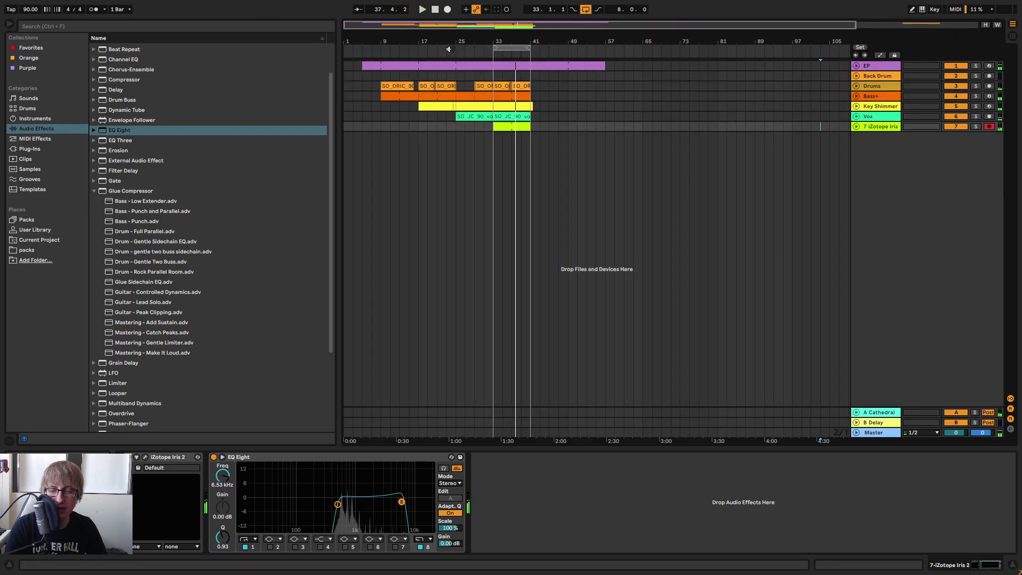
Play from just before the vocal riff and rename the Iris 2 track "Piano Stic".
click(449, 49)
click(632, 128)
click(699, 116)
right_click(886, 126)
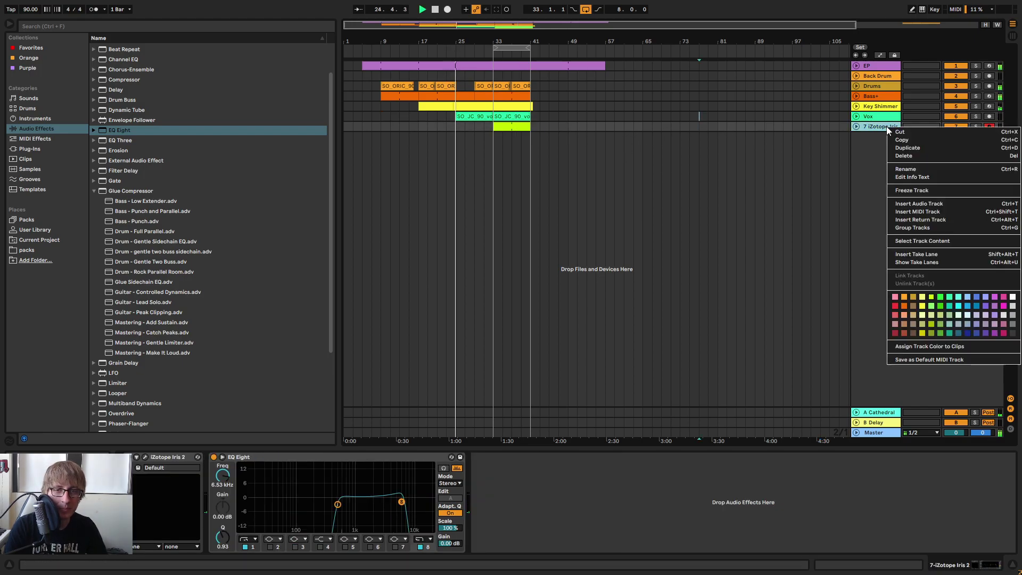
click(924, 169)
text(P)
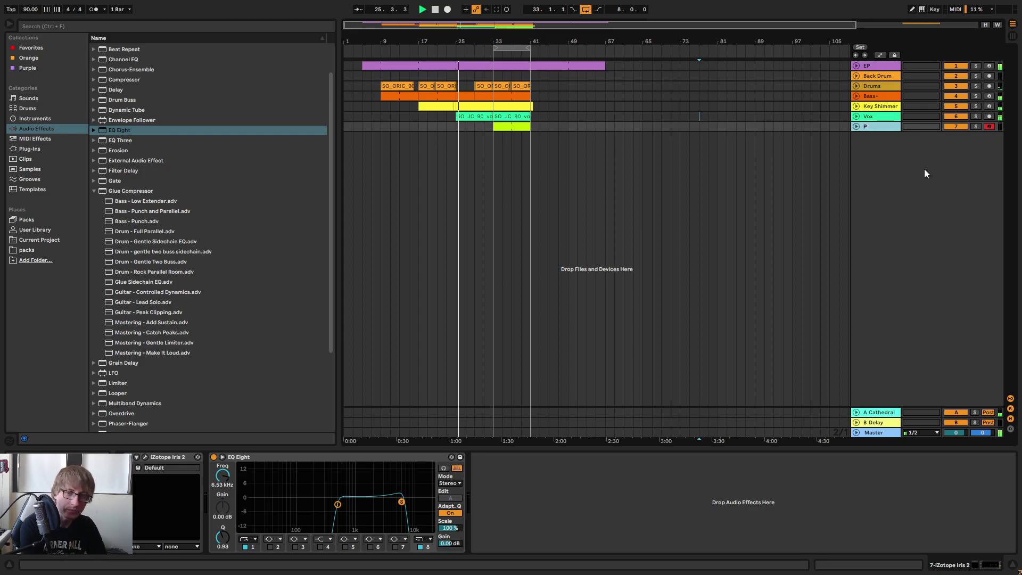
text(iano Stic)
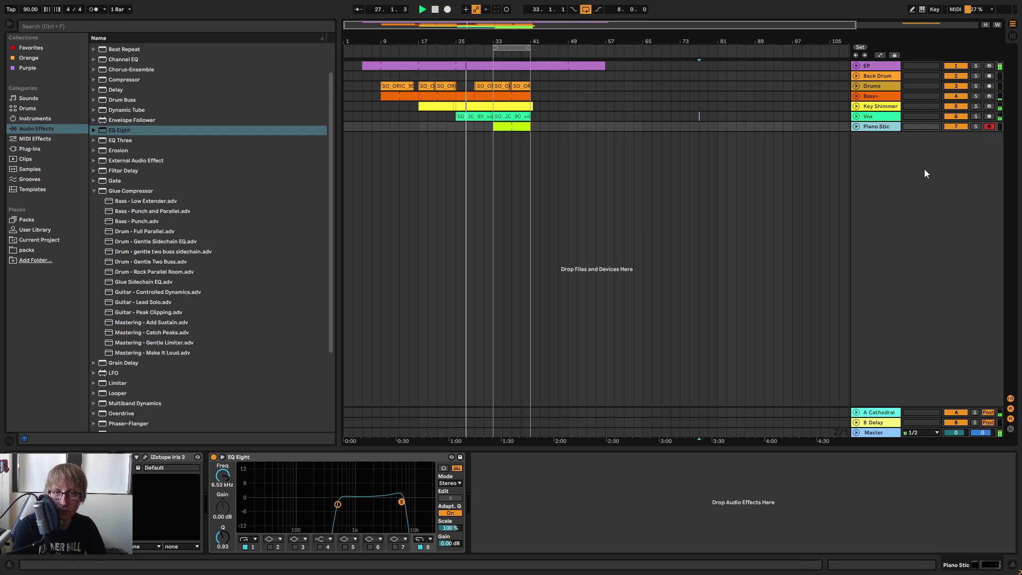
click(727, 155)
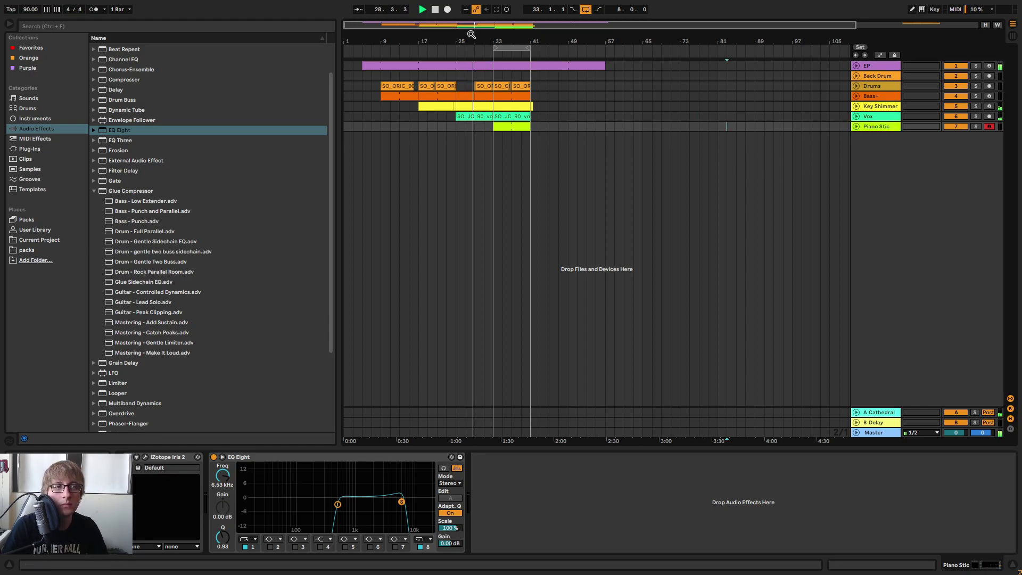
drag(470, 40, 698, 98)
click(684, 75)
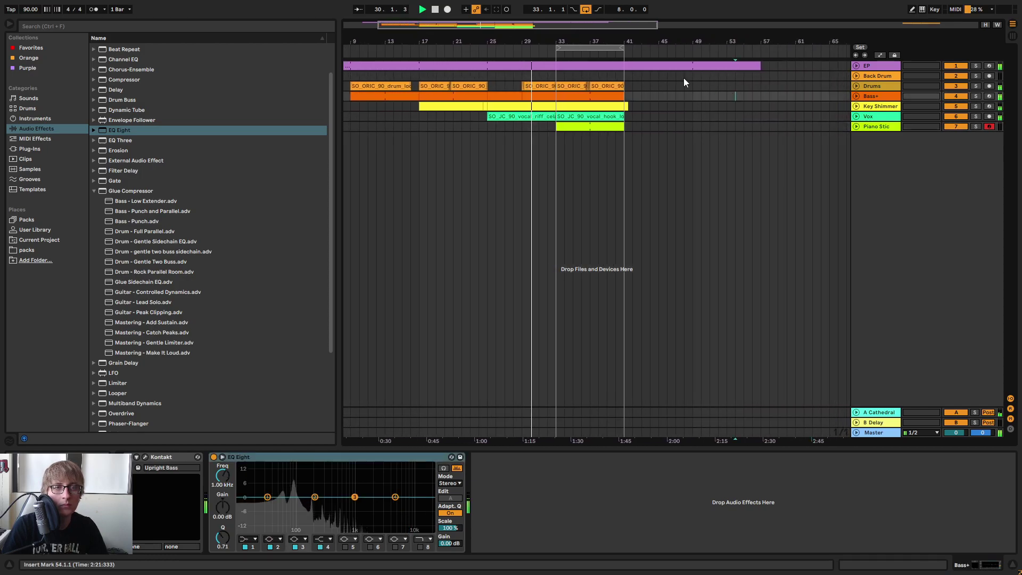
Move the eight-bar loop region to start at bar 40 and turn arrangement looping off.
drag(605, 48, 665, 60)
click(585, 11)
click(702, 127)
drag(554, 42, 519, 30)
Check the track levels in the mixer and the Vox track's device chain, and return to the arrangement.
key(Tab)
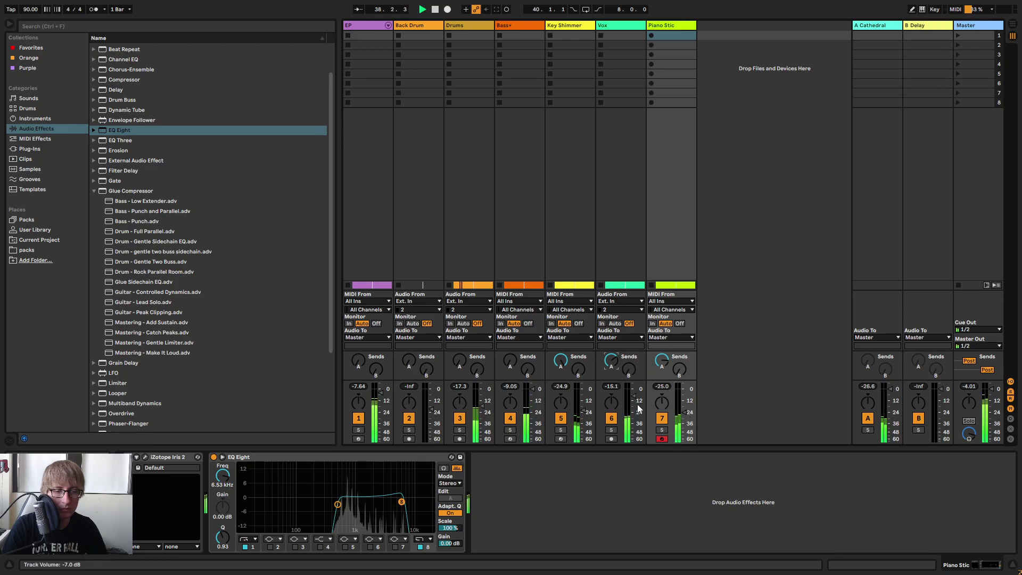
click(618, 25)
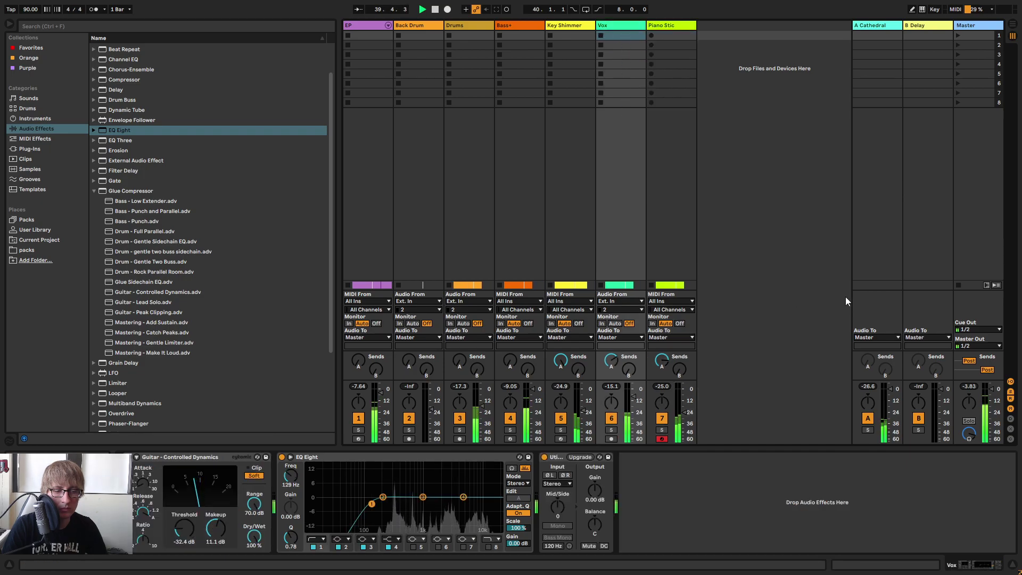
key(Tab)
click(655, 126)
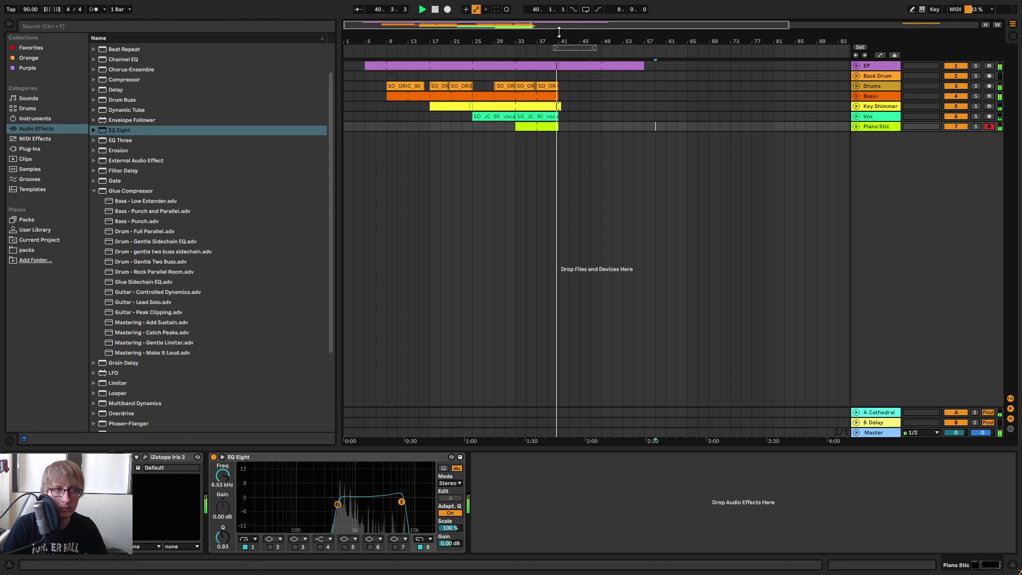
Open the EP clip starting at bar 41 in the note editor, play it, and arm the EP track.
drag(559, 41, 559, 95)
key(space)
double_click(604, 66)
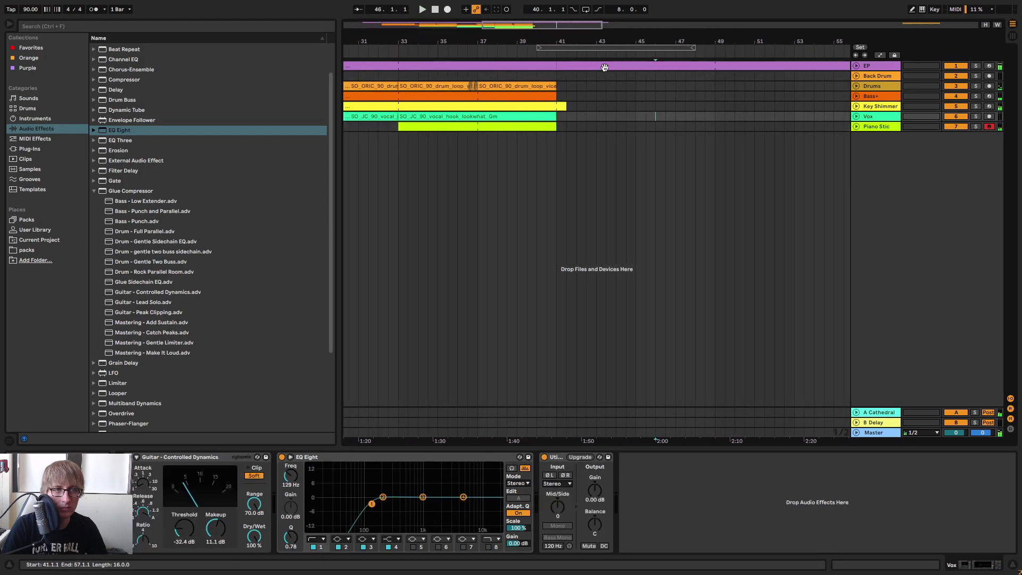
drag(642, 253, 628, 213)
key(space)
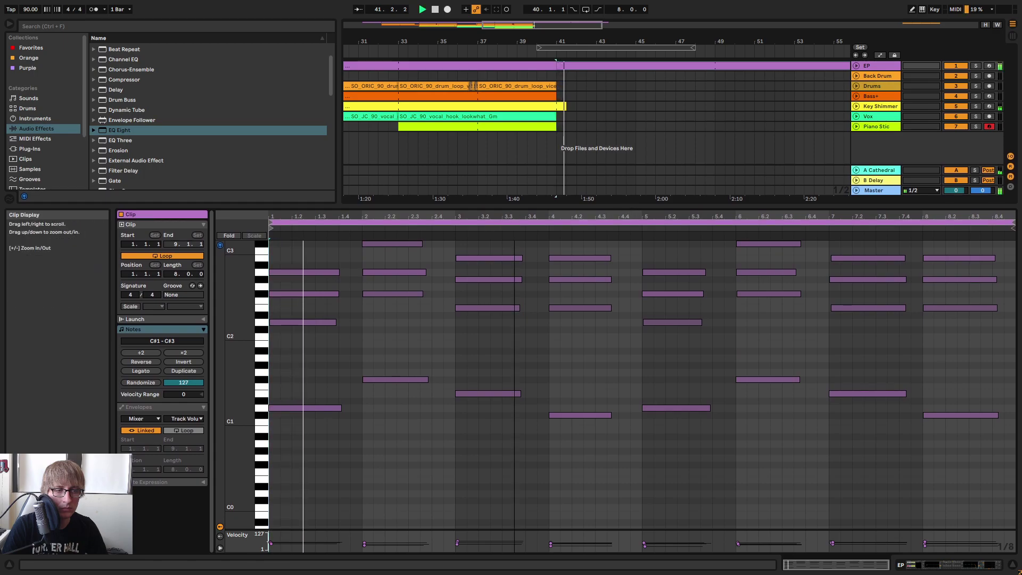
drag(250, 288, 240, 289)
key(space)
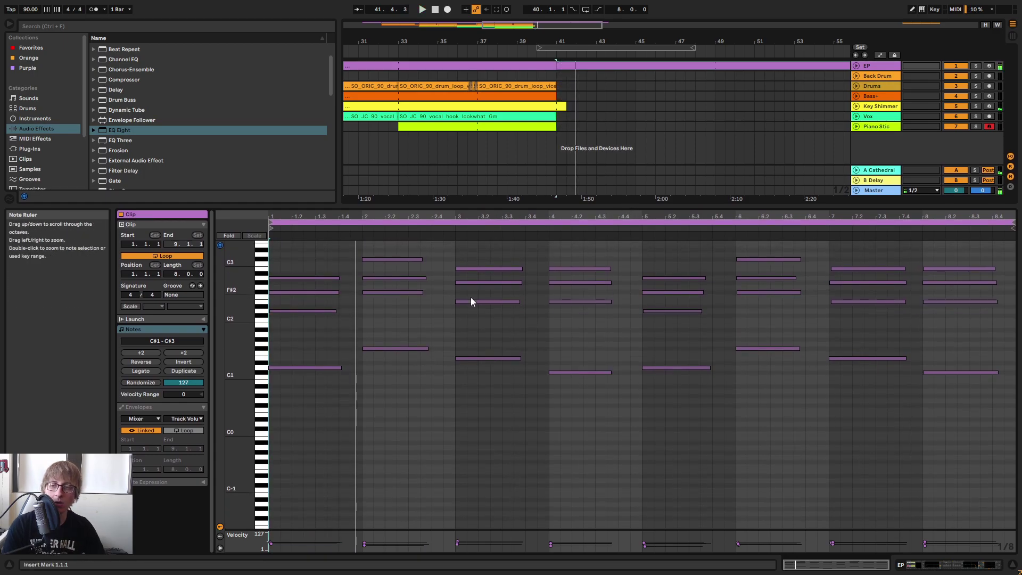
click(988, 67)
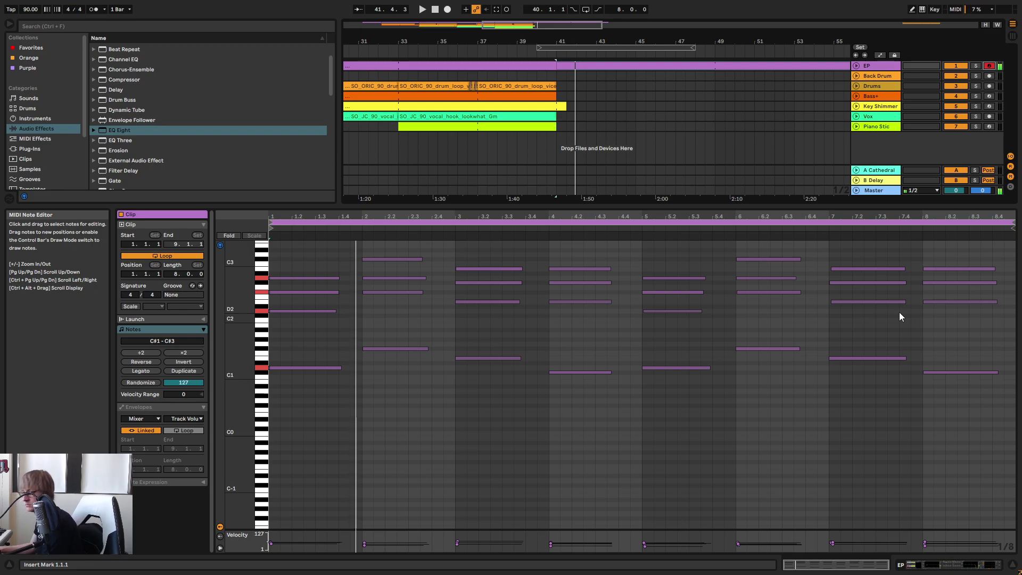
key(space)
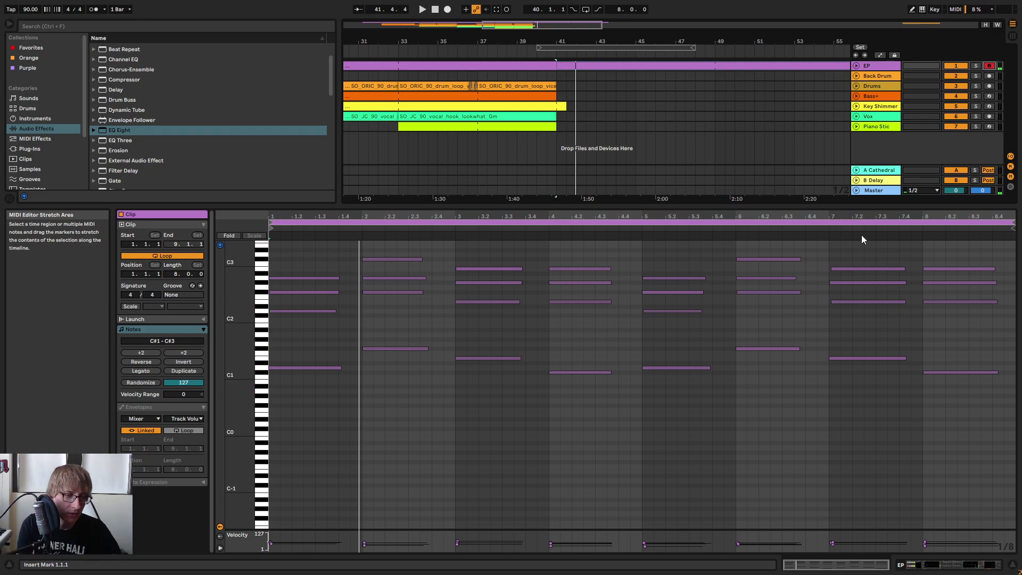
Delete the chord in bar 2 of the EP clip and move the bar 3 chord into its place at 2.1.1.
drag(383, 393, 398, 242)
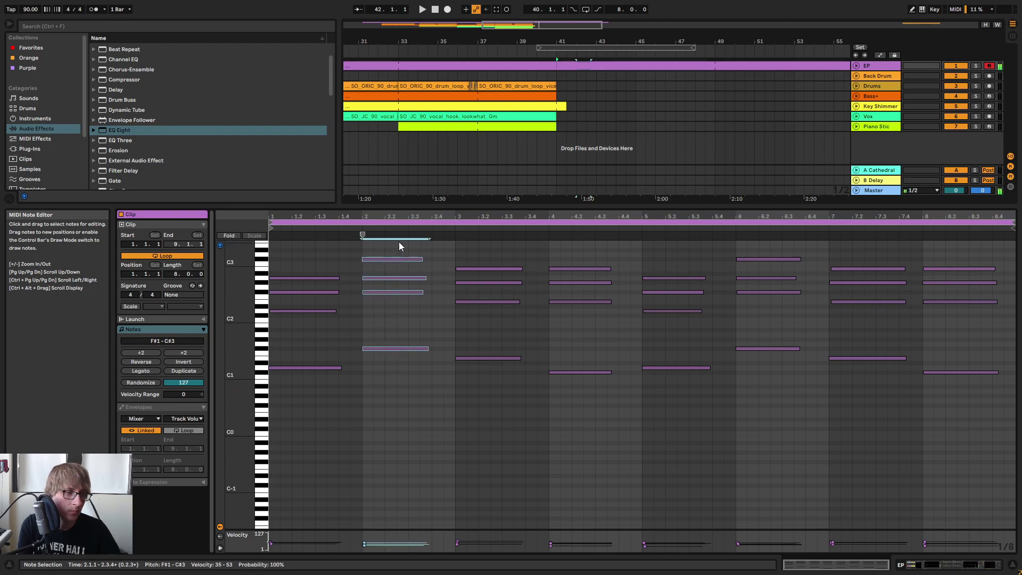
key(Delete)
drag(462, 395, 493, 258)
key(Left)
key(Left)
key(Left)
key(Left)
key(Left)
key(Left)
key(Left)
key(Left)
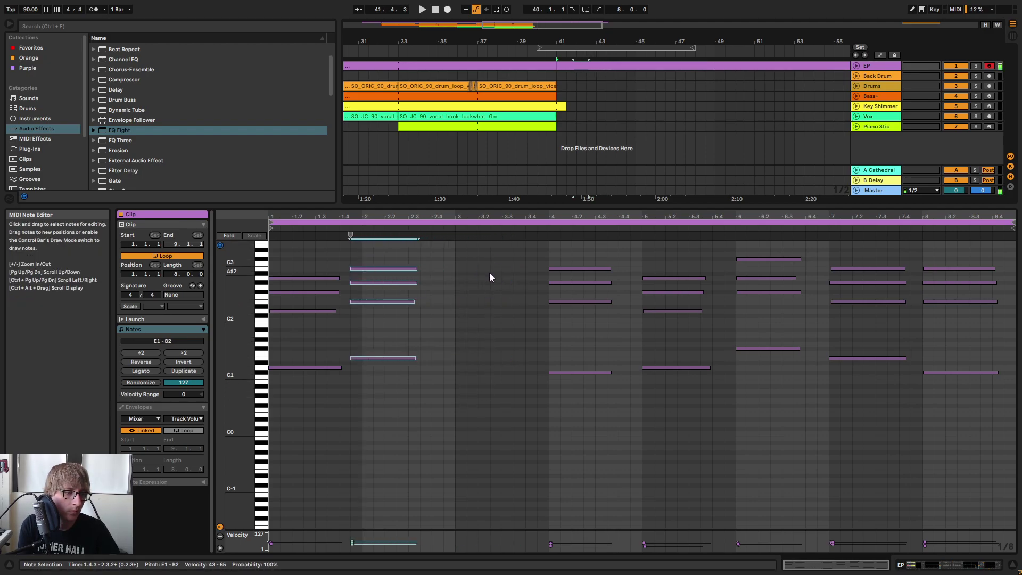
key(space)
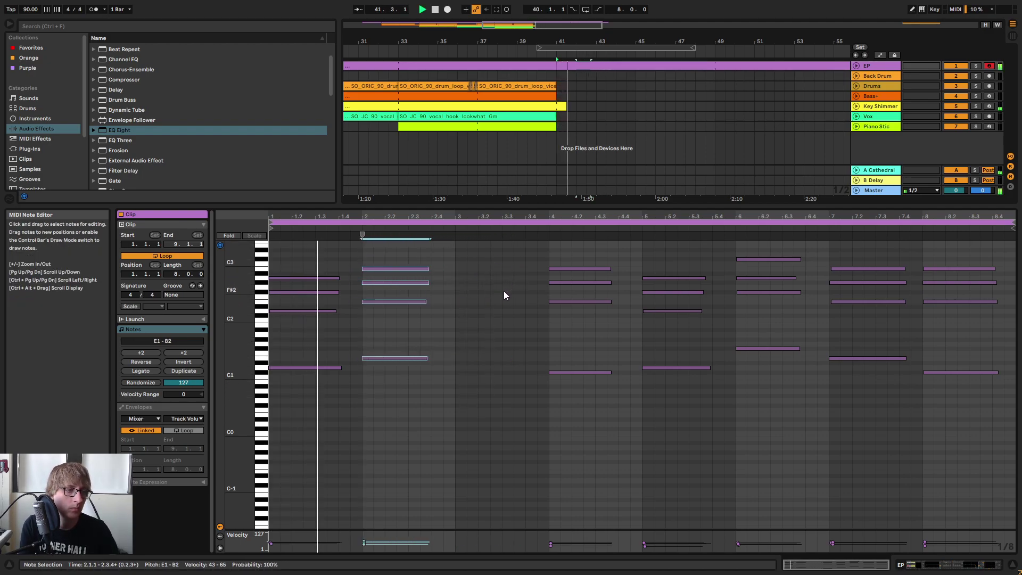
key(space)
Lower the three upper notes of the bar 2 chord to G#2, E2 and B1, and play the clip.
drag(382, 391, 392, 251)
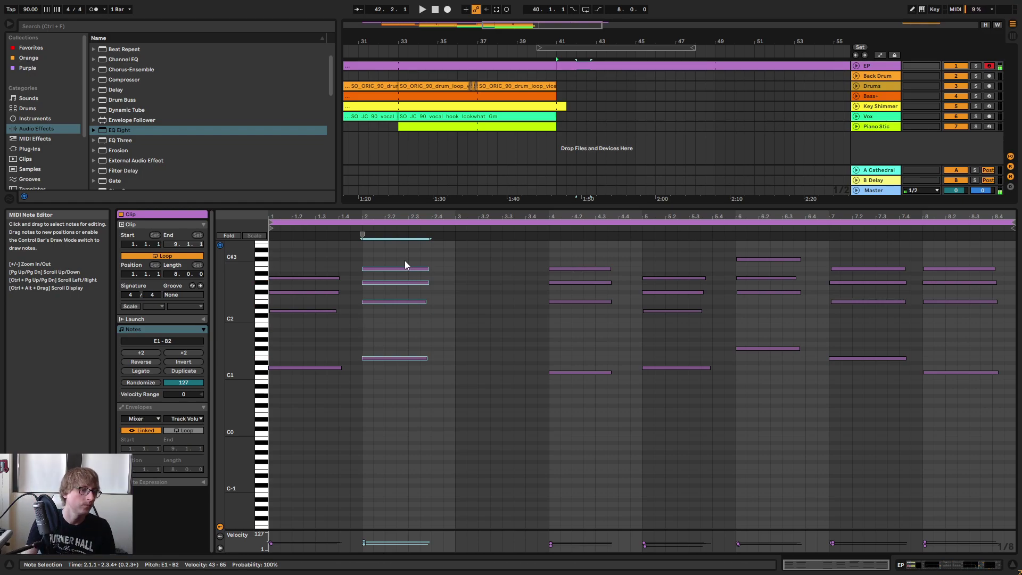
drag(384, 330, 414, 260)
key(Down)
key(Down)
key(Down)
drag(376, 330, 387, 295)
key(Down)
drag(377, 330, 389, 311)
key(Down)
key(space)
click(490, 338)
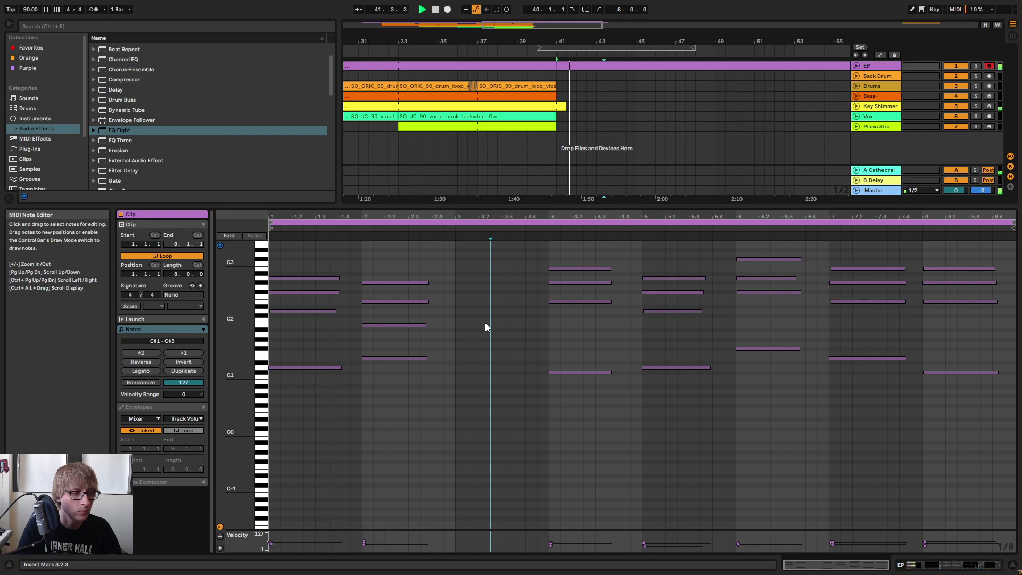
mouse_move(240, 277)
mouse_down()
mouse_move(255, 278)
mouse_move(240, 288)
mouse_up()
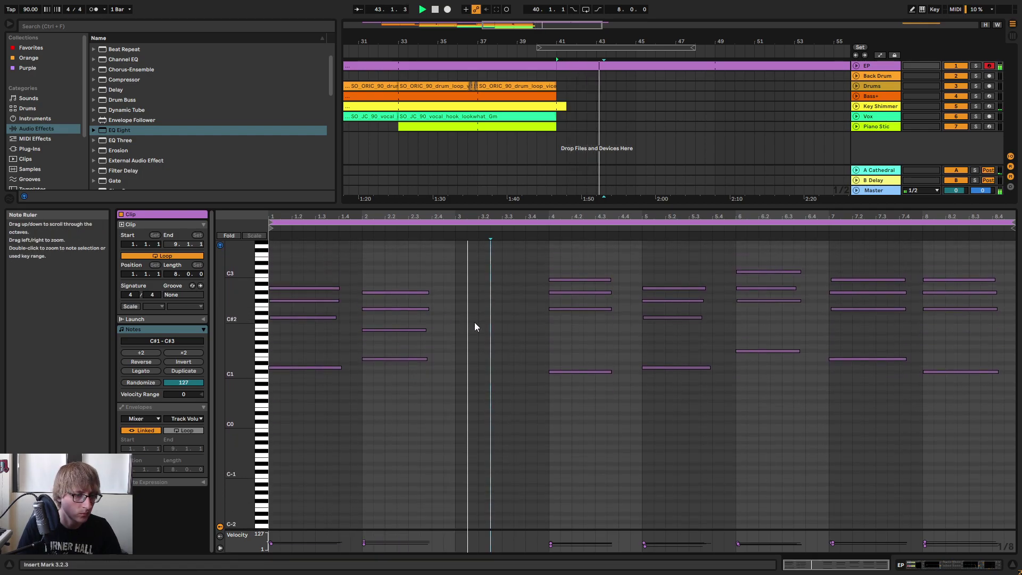
Copy the bar 1 chord of the EP clip into the empty bar 3 and start playback.
drag(520, 406, 590, 277)
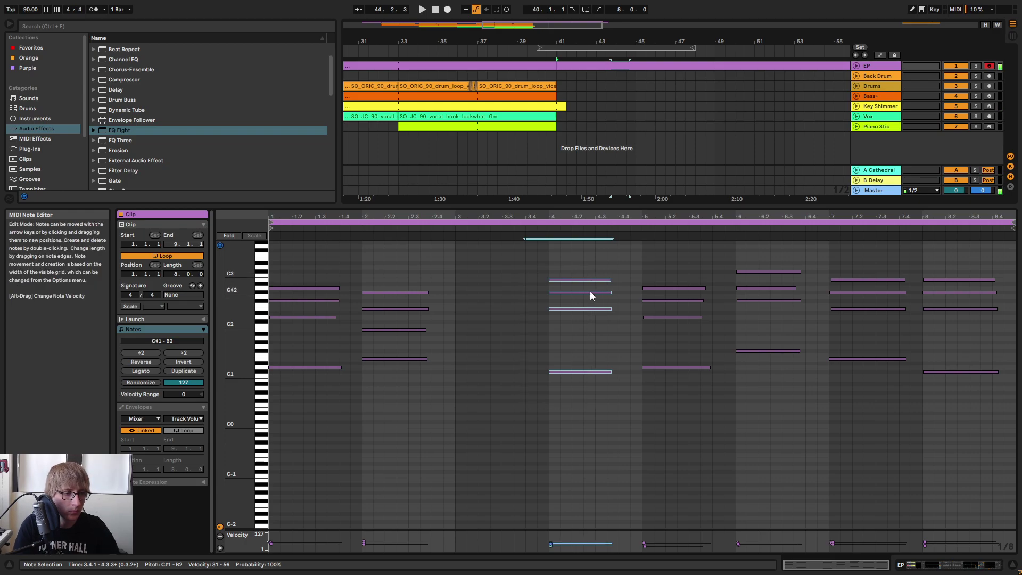
drag(308, 396, 321, 279)
click(456, 279)
key(ctrl+v)
key(space)
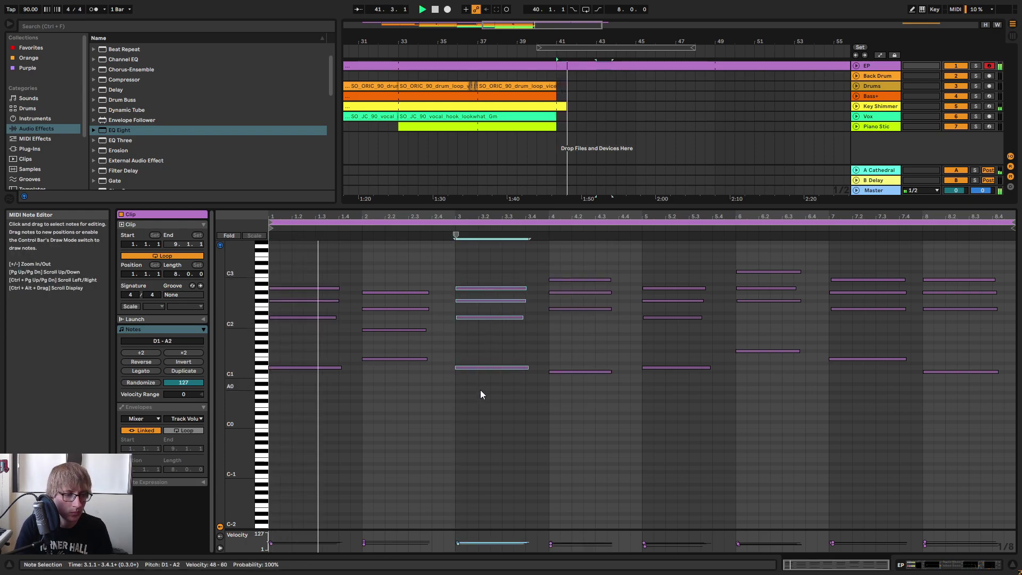
Transpose the bar 3 chord down five semitones so it spans A0 to E2, and play it back.
key(Down)
key(Down)
key(Down)
key(Down)
key(Down)
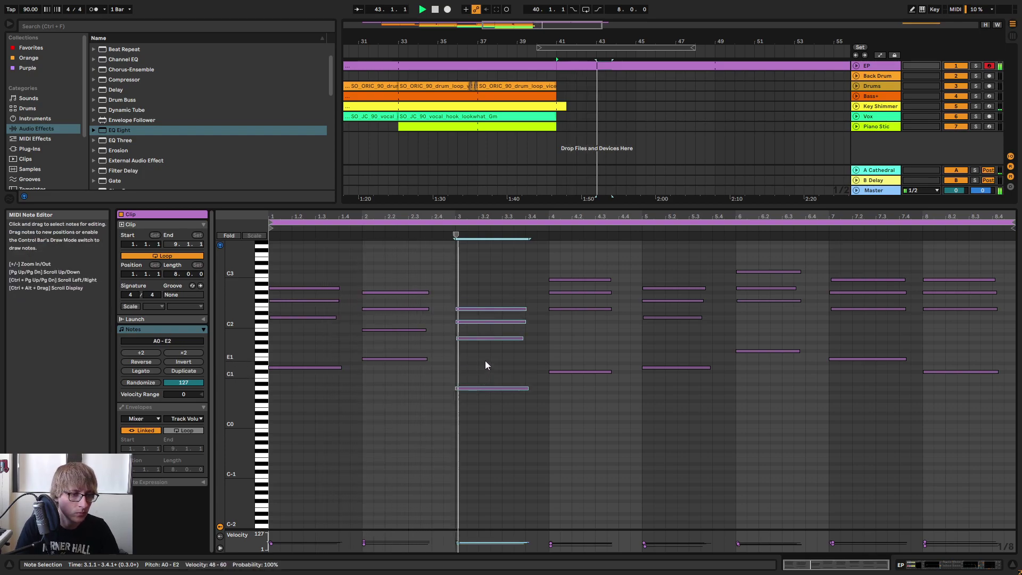
key(space)
key(space)
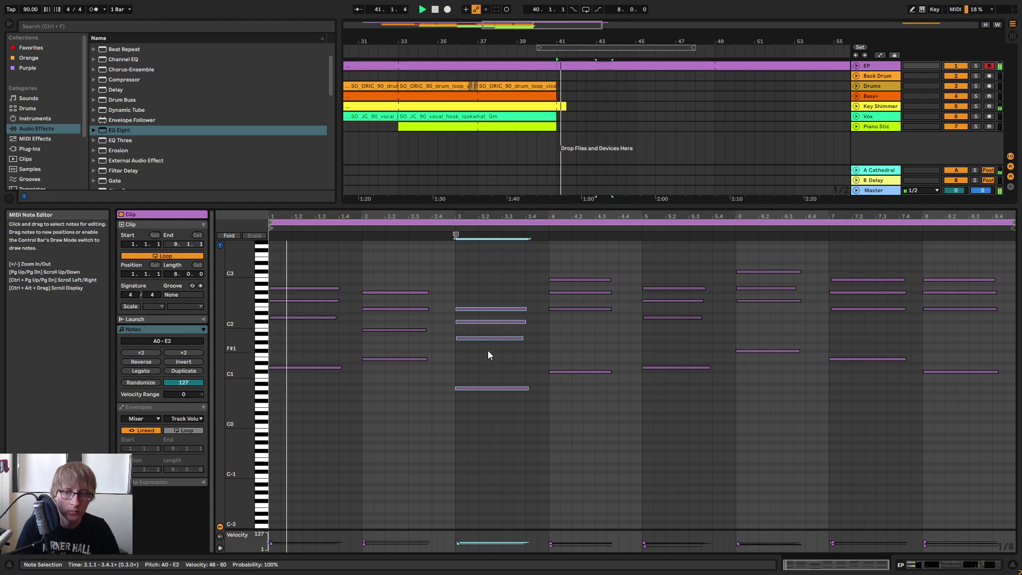
drag(251, 274, 499, 330)
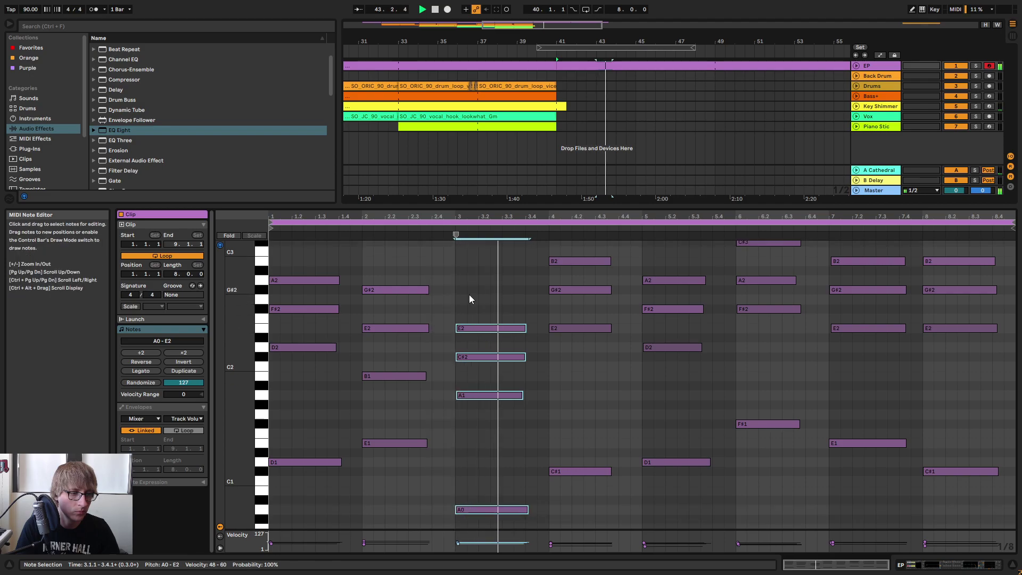
double_click(461, 280)
key(space)
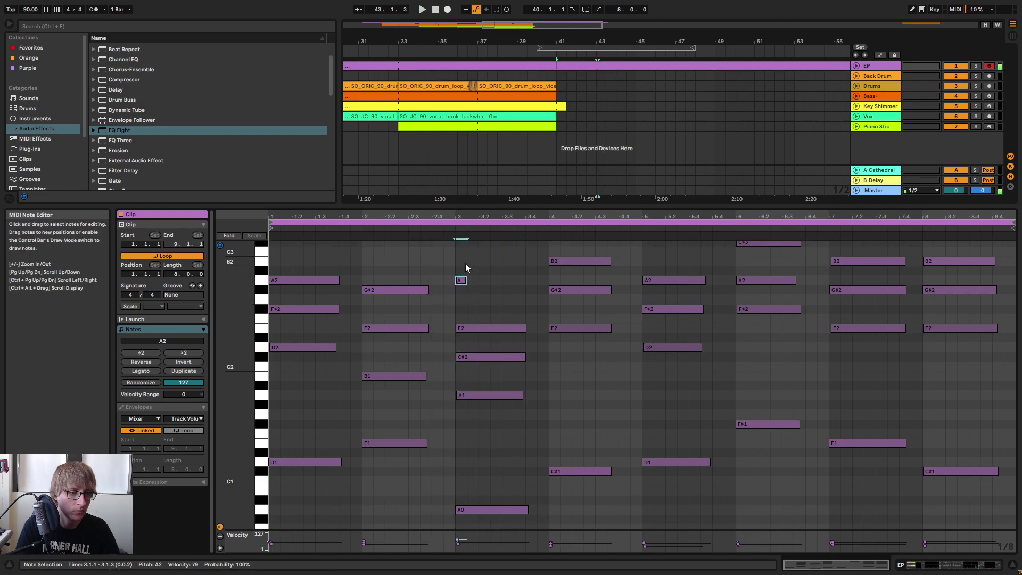
key(Delete)
Raise the A1 note of the bar 3 chord one octave to A2 and play the clip.
click(484, 395)
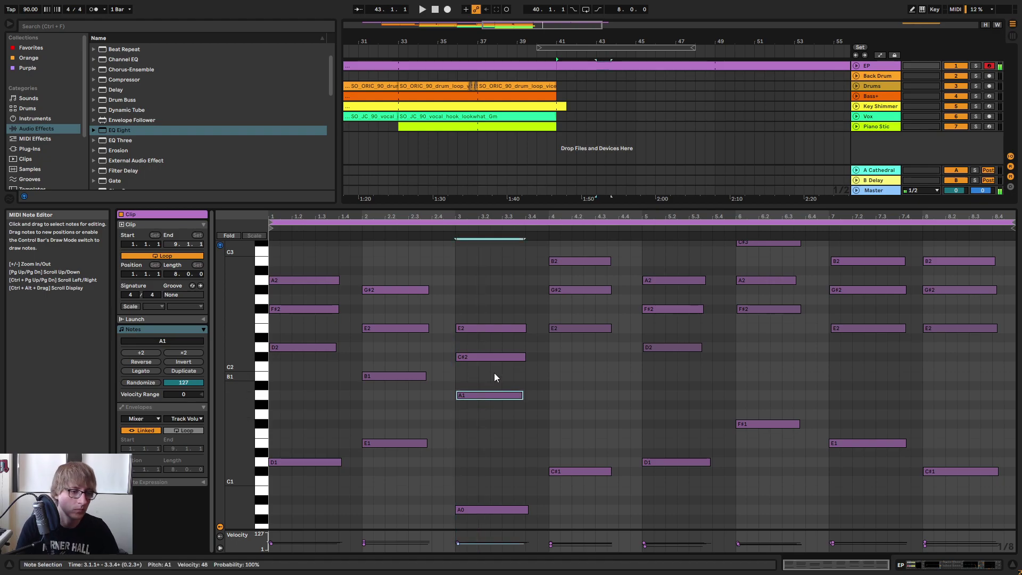
key(shift+Up)
key(space)
click(493, 370)
click(560, 374)
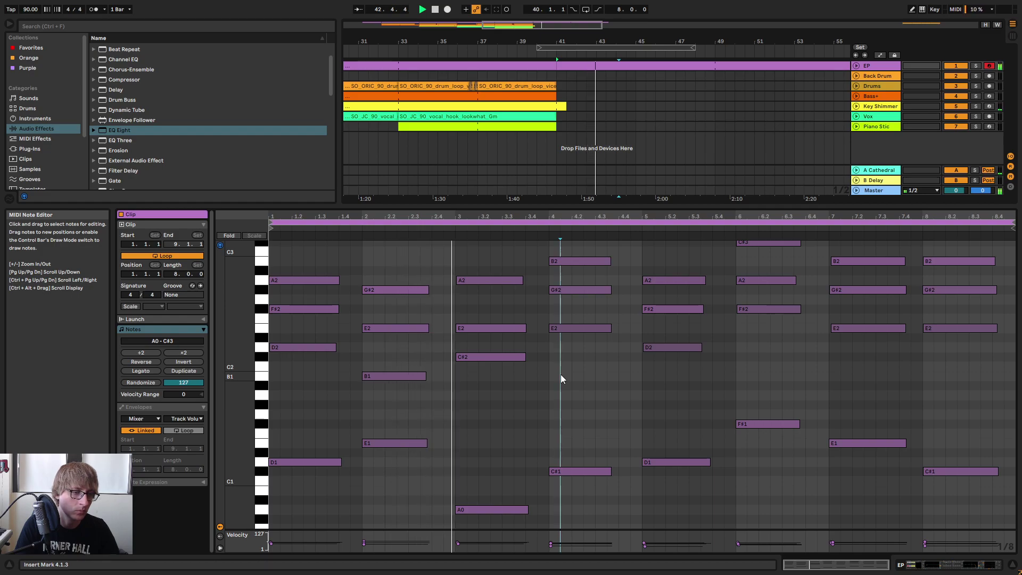
Raise the top note of the bar 4 chord from B2 to C#3.
click(479, 280)
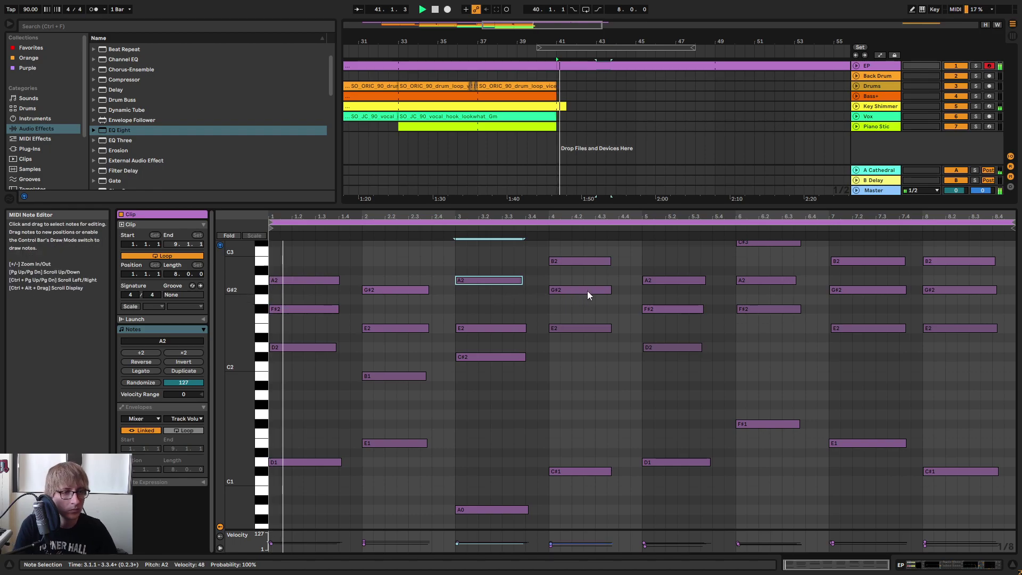
scroll(550, 274, up, 2)
click(564, 292)
key(Up)
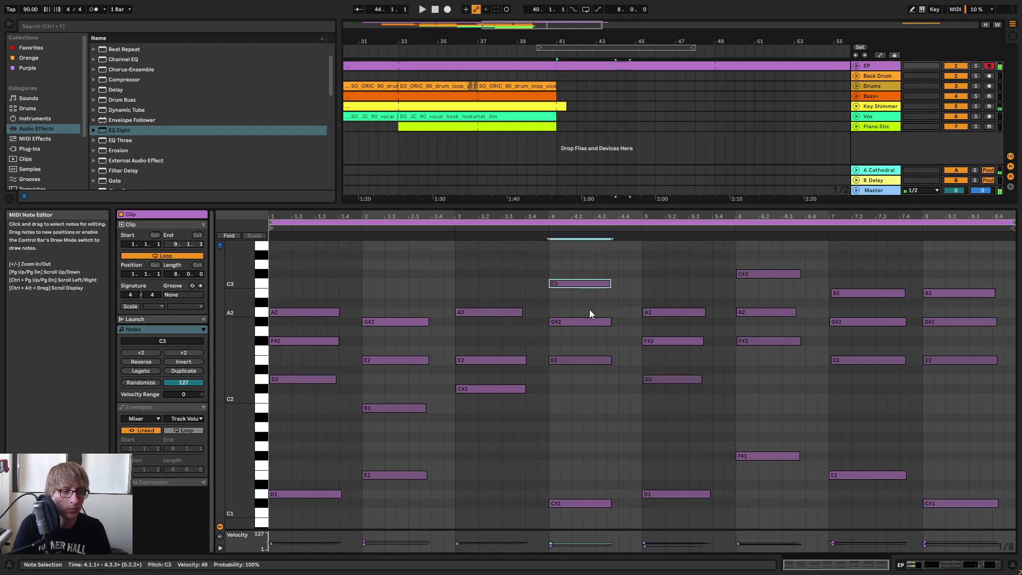
key(Up)
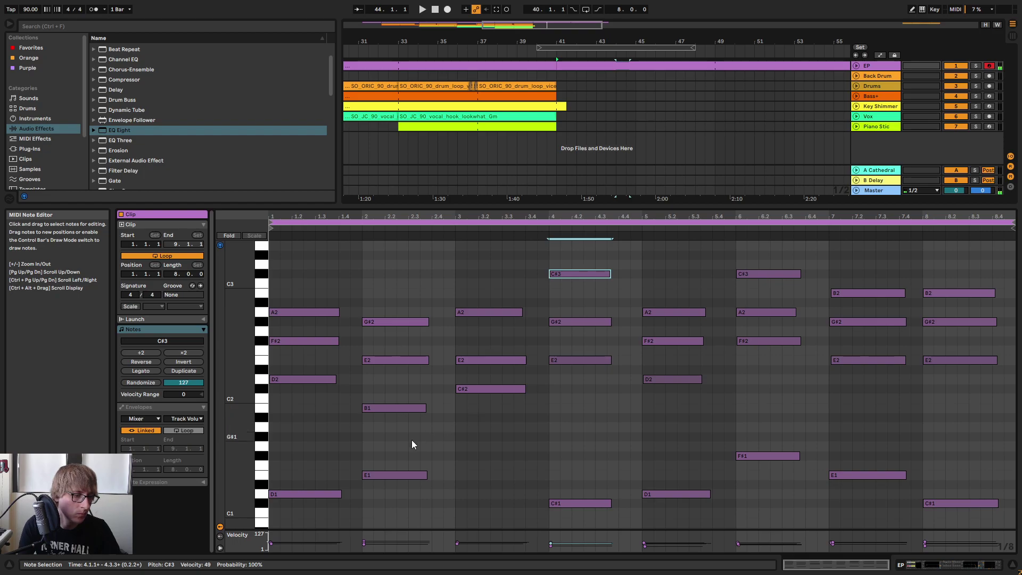
Raise the C#2 note of the bar 3 chord one octave to C#3 and play the clip from bar 41.
scroll(461, 426, down, 2)
scroll(468, 416, up, 1)
click(482, 367)
key(shift+Up)
key(space)
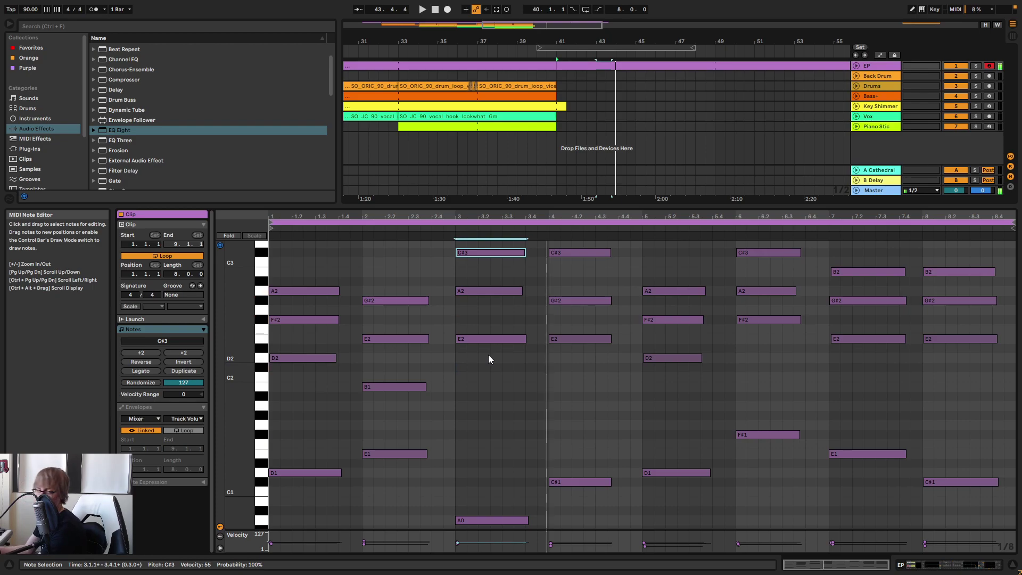
key(space)
scroll(538, 302, down, 5)
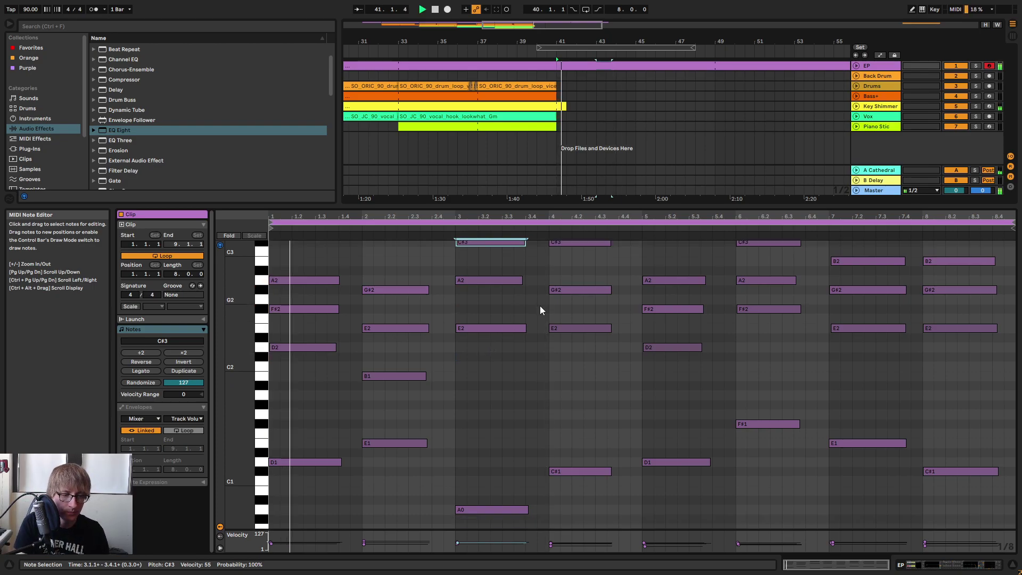
Change the lower notes of the bar 4 chord to F#1, F#2 and A2 under the C#3, and play the clip.
drag(237, 358, 211, 361)
drag(588, 382, 597, 371)
drag(571, 330, 579, 270)
key(space)
key(Up)
key(Up)
key(Down)
key(Down)
key(space)
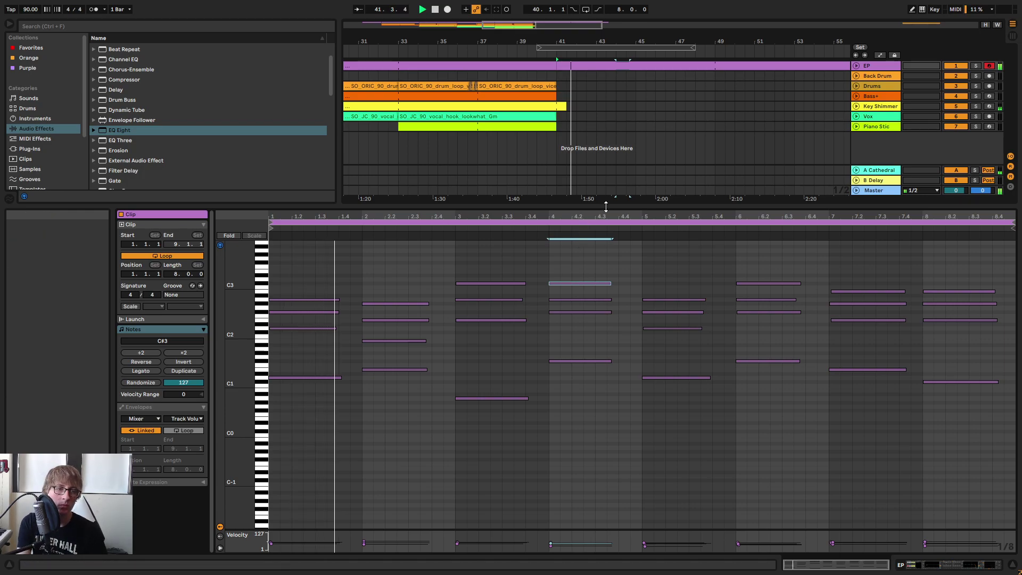
Expand the EP track in the arrangement and listen to its part from bar 45.
click(856, 66)
click(636, 96)
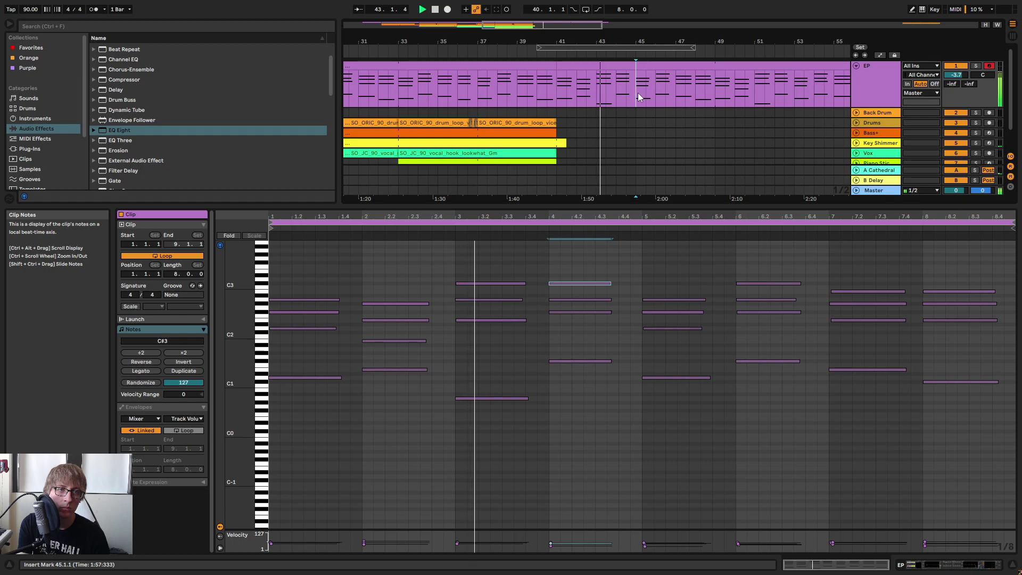
drag(234, 341, 315, 344)
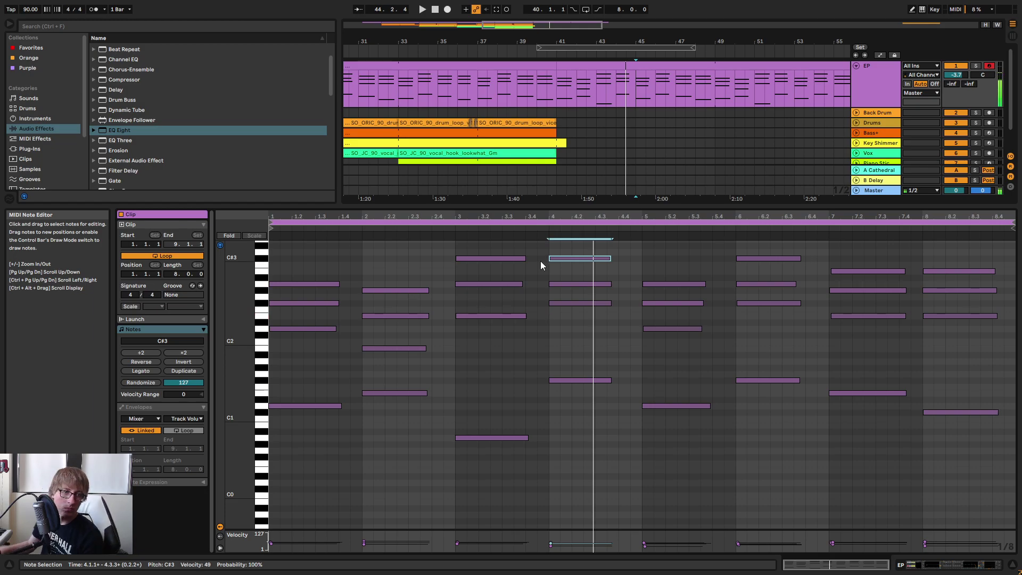
key(space)
scroll(623, 354, up, 2)
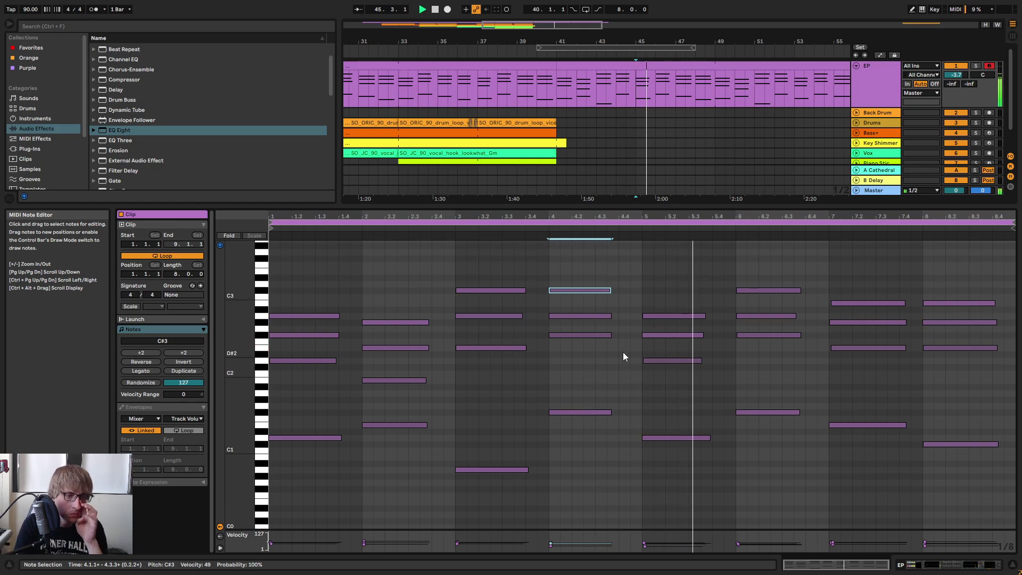
click(500, 255)
key(space)
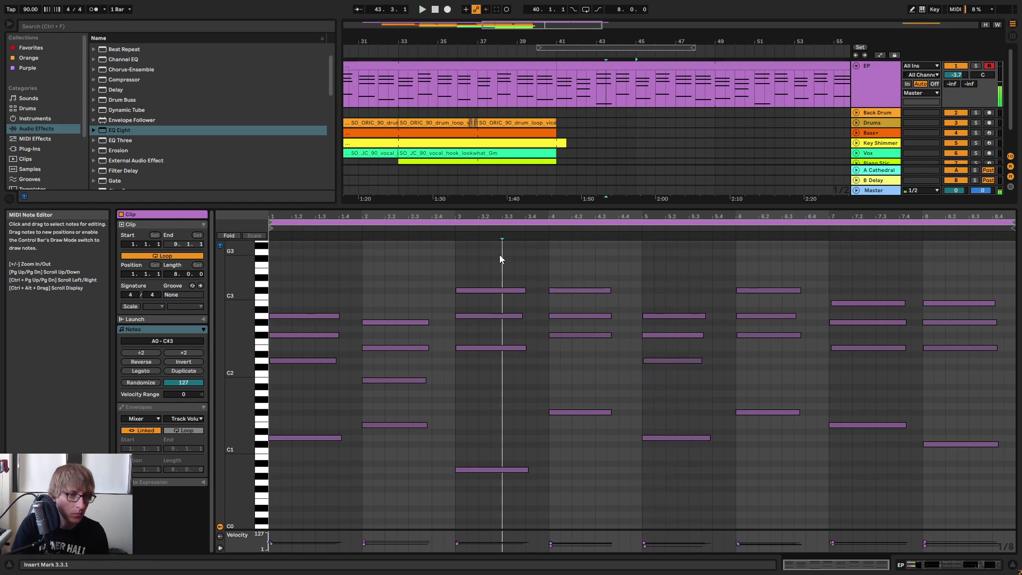
Lower the F#2 note of the bar 4 chord to E2 while playing the EP part from bar 41.
click(636, 66)
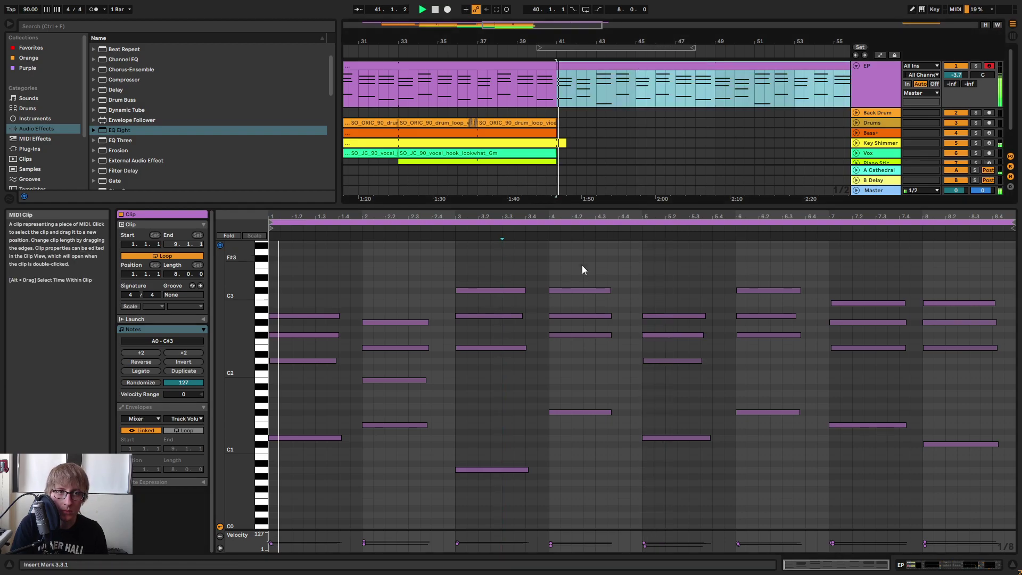
click(584, 348)
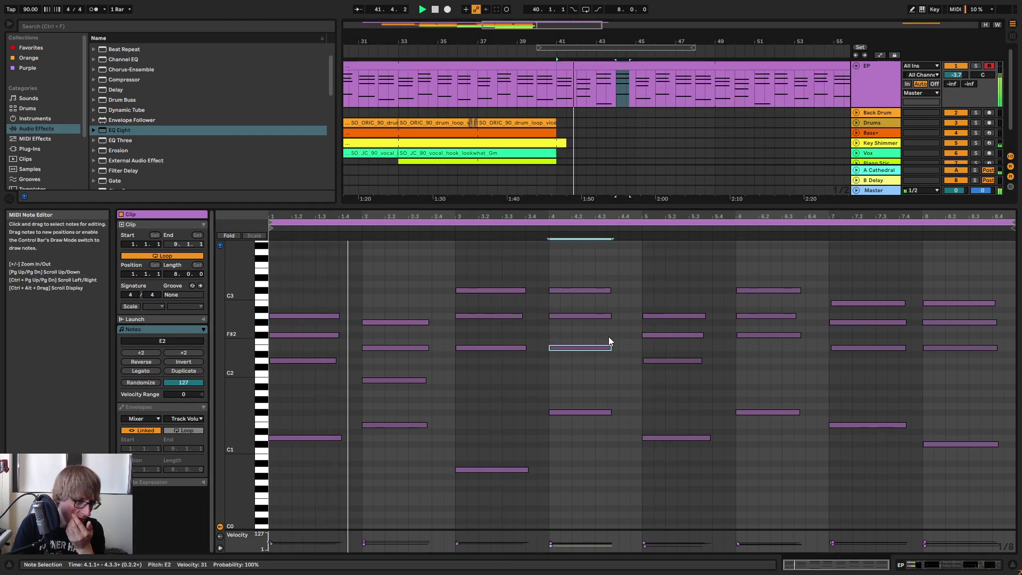
click(685, 388)
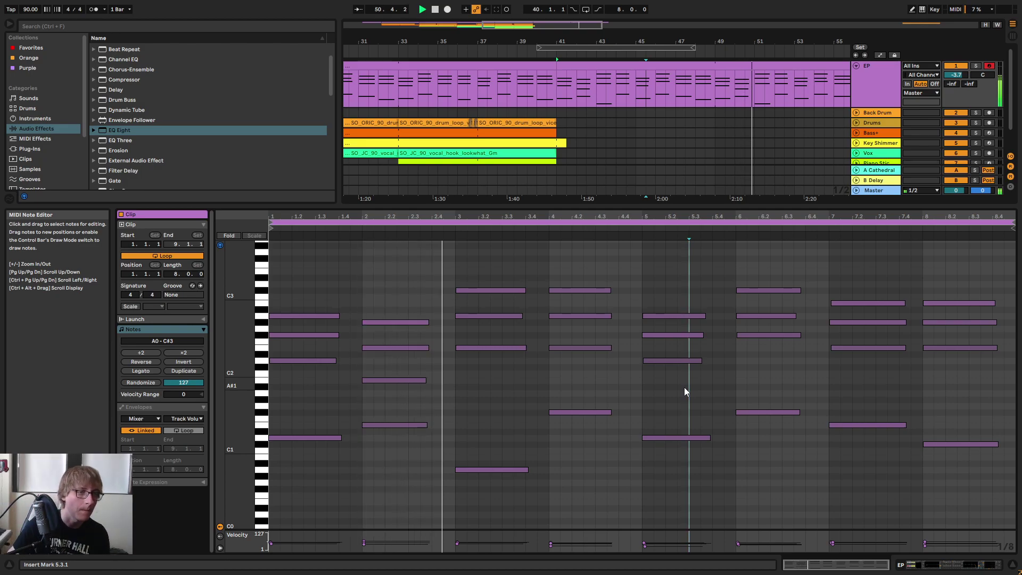
Turn bars 41 to 45 of the EP part into a separate four-bar clip, enable its loop and extend it to 63.3.1.
click(628, 96)
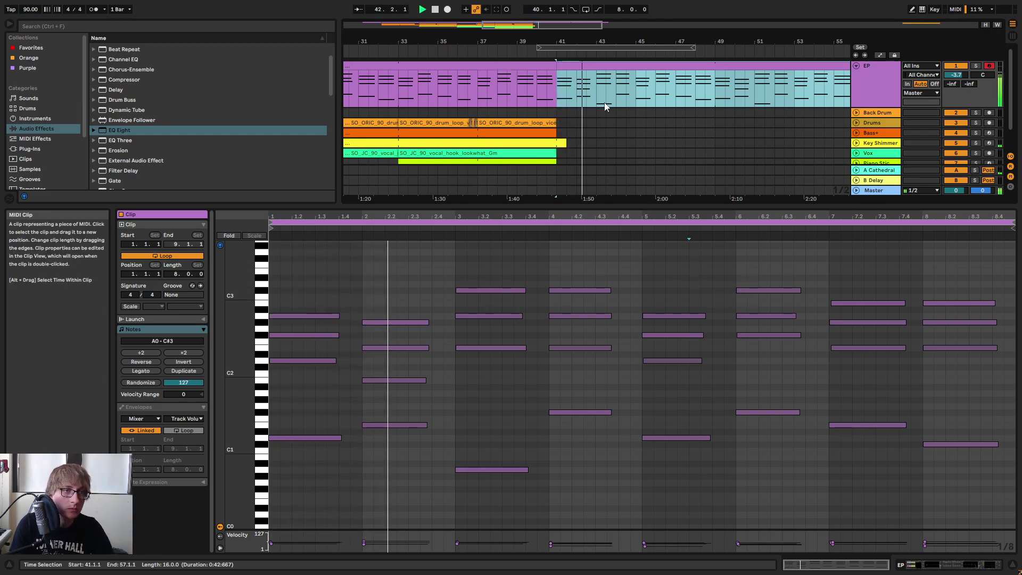
click(559, 83)
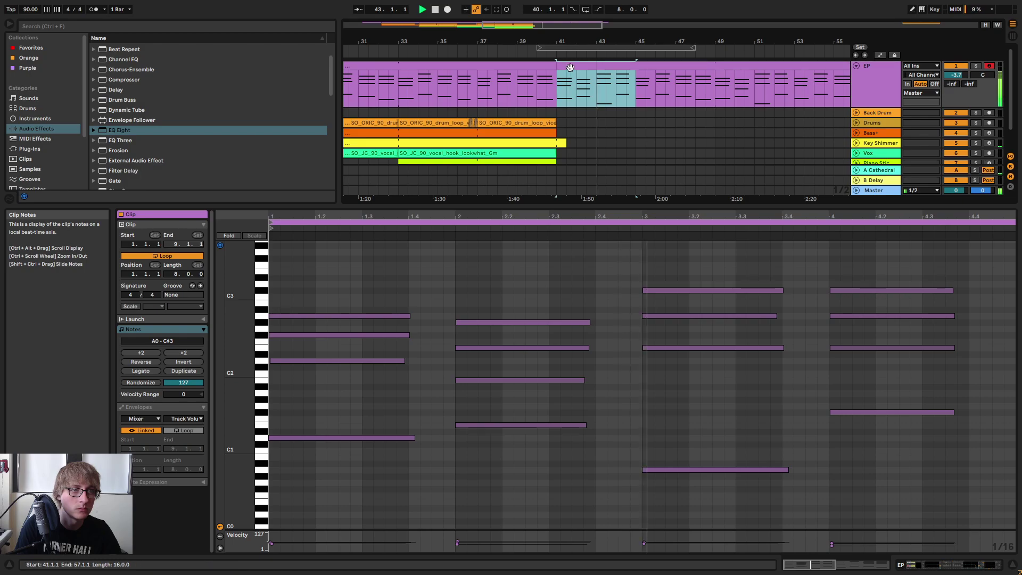
right_click(570, 68)
click(609, 169)
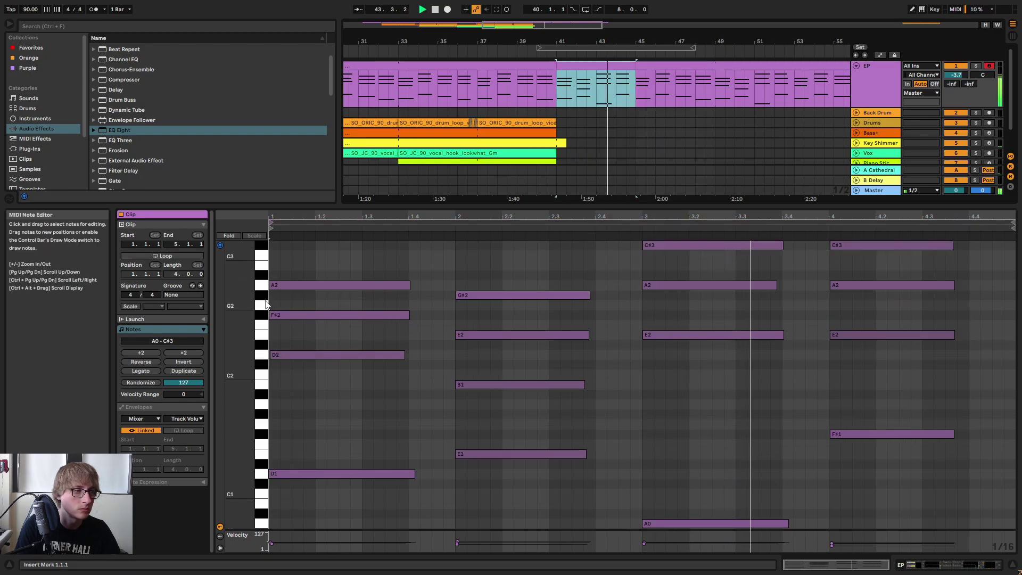
click(166, 255)
drag(636, 85, 1000, 110)
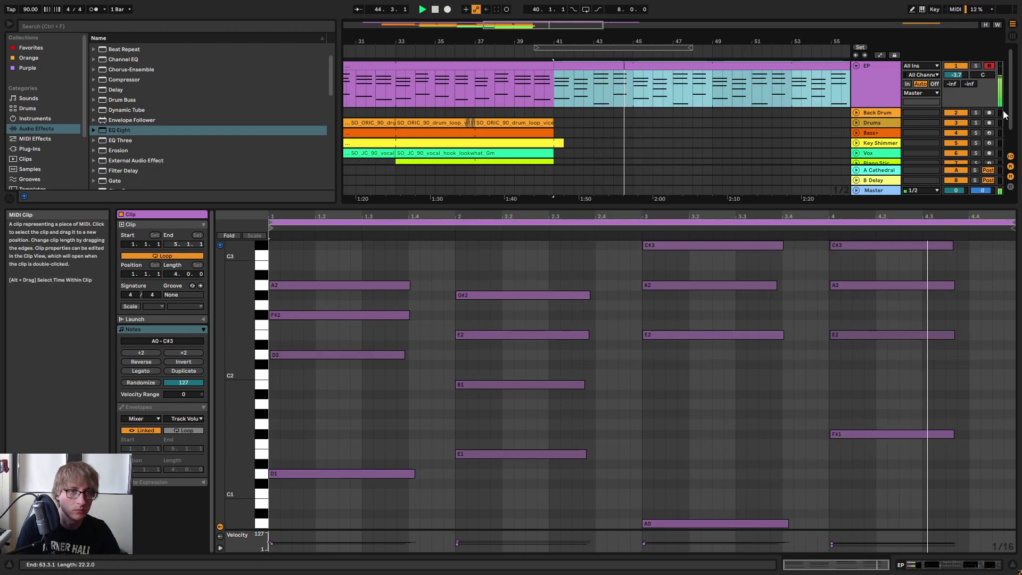
Enlarge the arrangement area and shorten the looped EP clip so it ends at bar 61.
drag(760, 43, 760, 11)
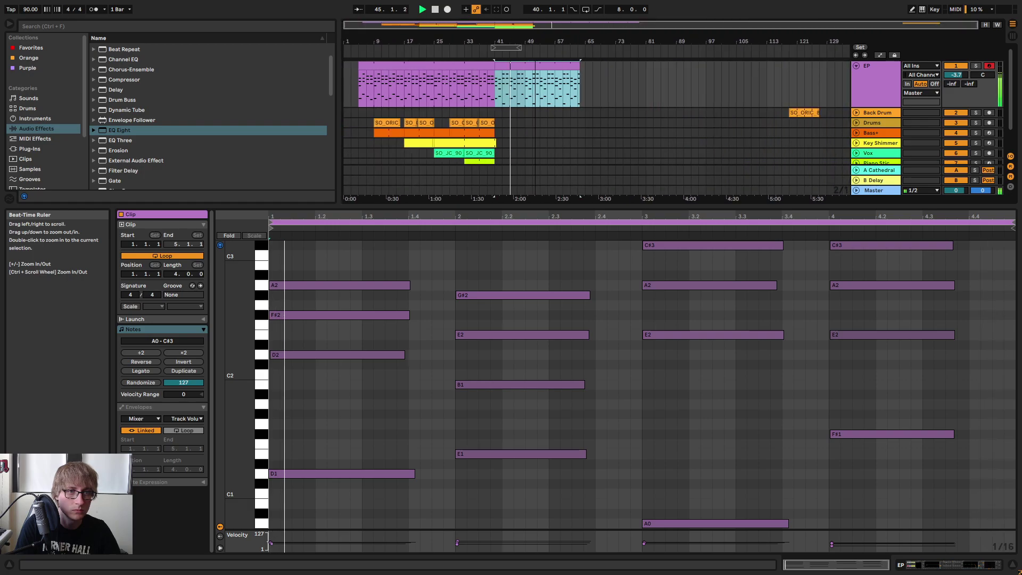
click(639, 97)
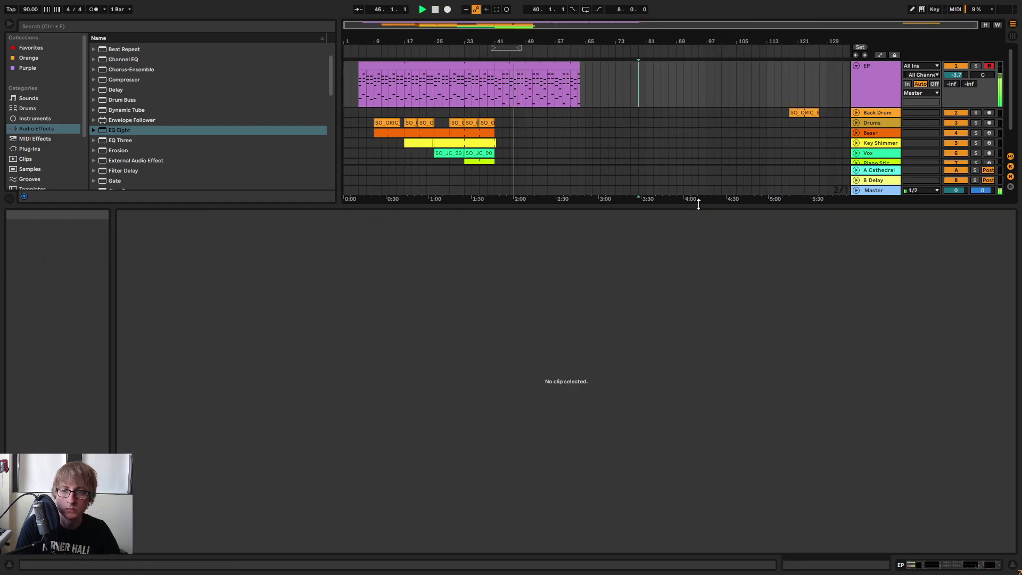
drag(696, 206, 657, 337)
drag(512, 36, 524, 39)
drag(719, 65, 690, 66)
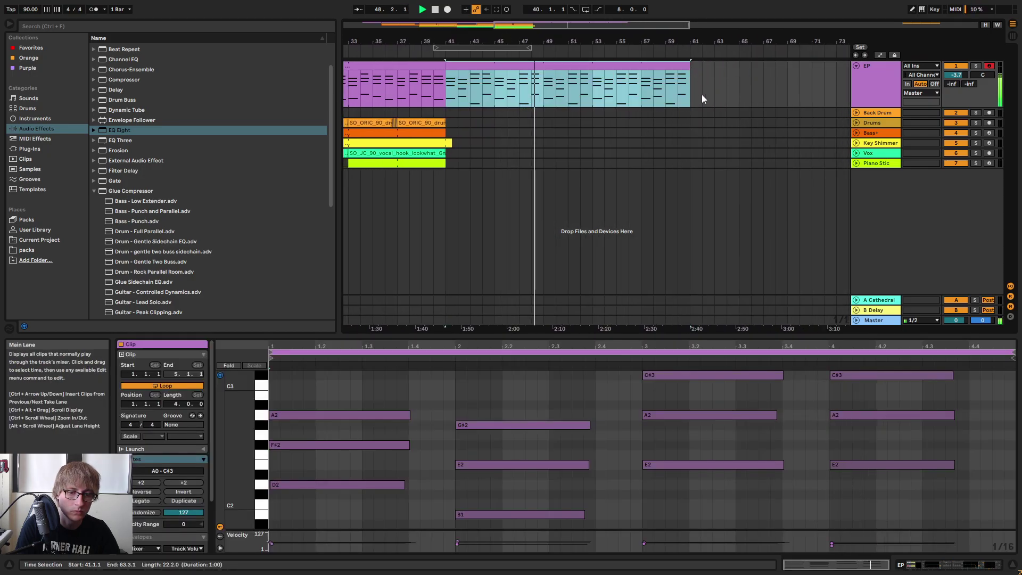
Split the looped EP clip at bar 49, listen from there, and enlarge the note editor for the second part.
drag(759, 334, 736, 388)
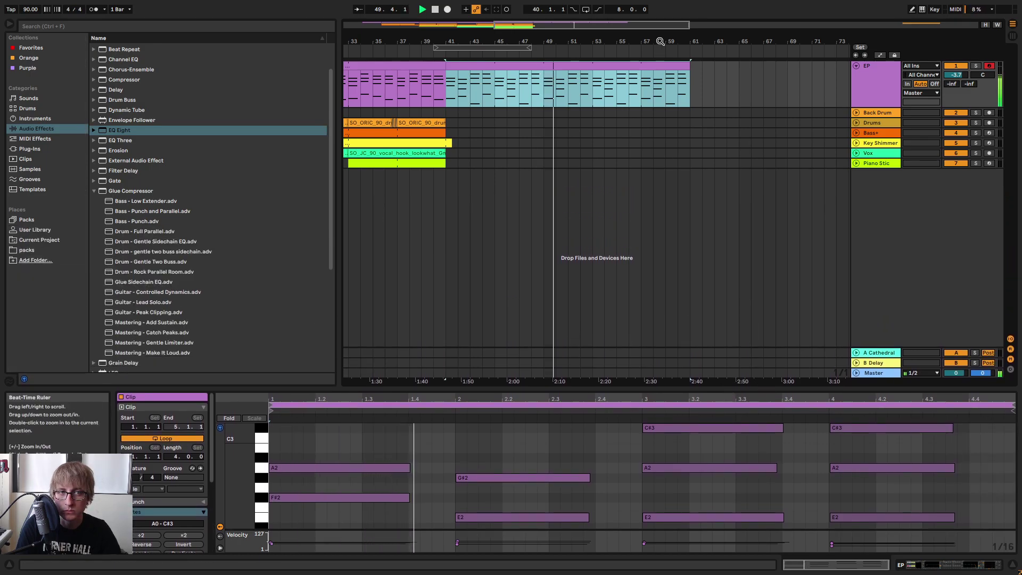
scroll(523, 97, down, 5)
click(586, 81)
drag(525, 84, 632, 89)
mouse_move(546, 64)
mouse_down()
mouse_move(557, 66)
mouse_move(548, 65)
mouse_up()
key(space)
key(space)
drag(528, 388, 530, 253)
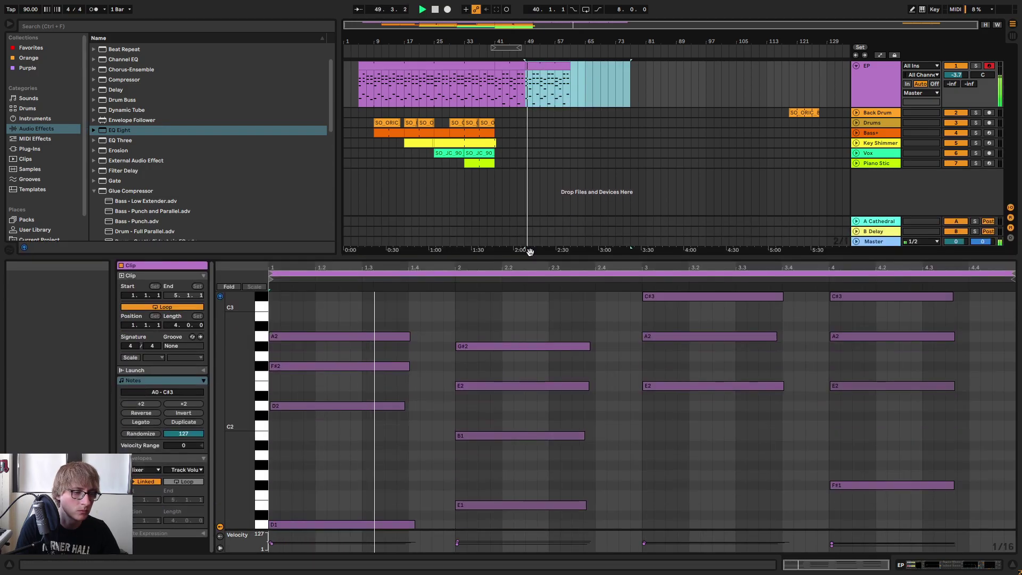
key(space)
Add a C#3 note at 1.4.1 lasting three sixteenths with velocity 48, and play the clip from bar 49.
double_click(413, 316)
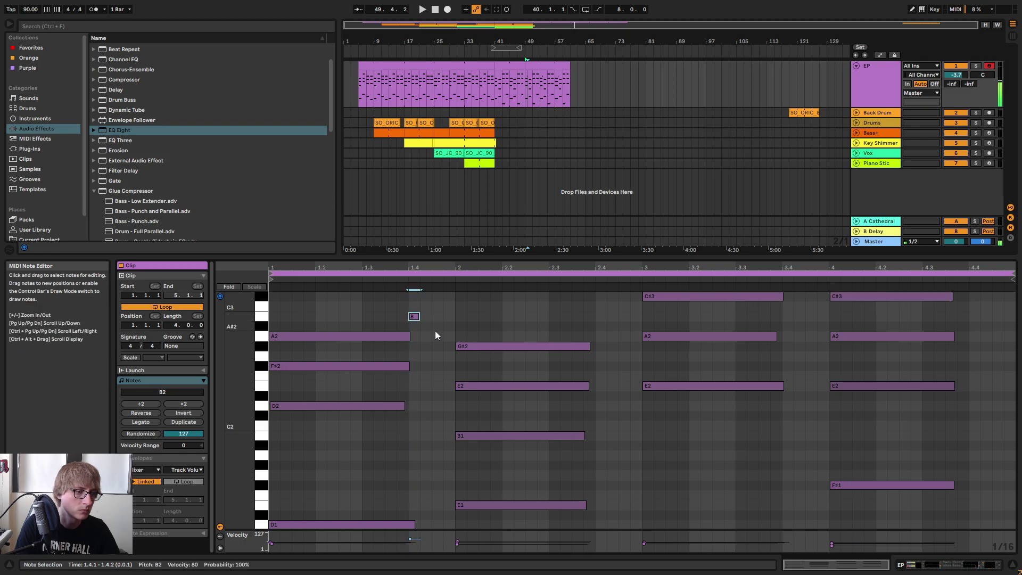
key(Up)
key(space)
drag(414, 297, 448, 300)
key(space)
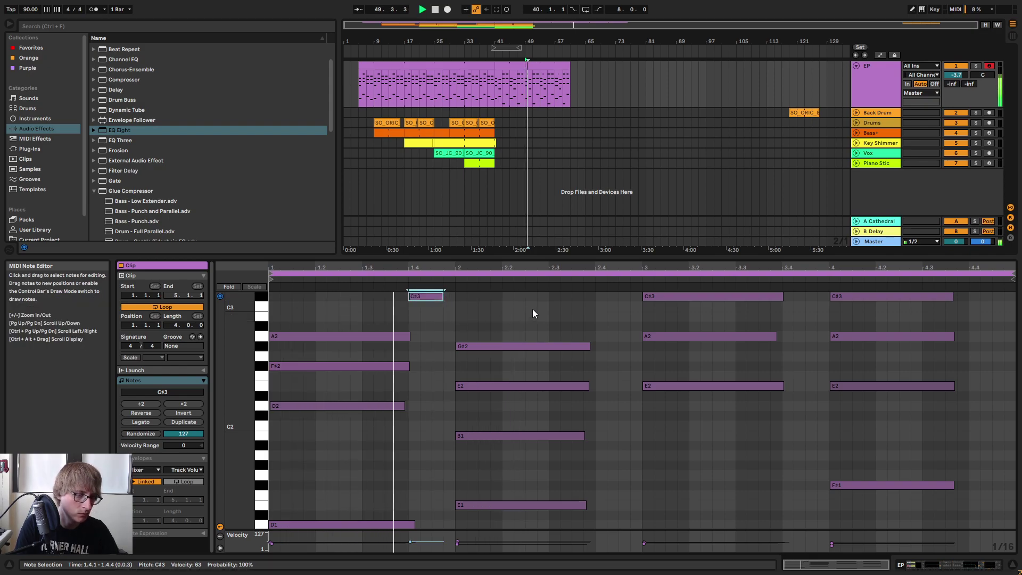
scroll(532, 314, up, 2)
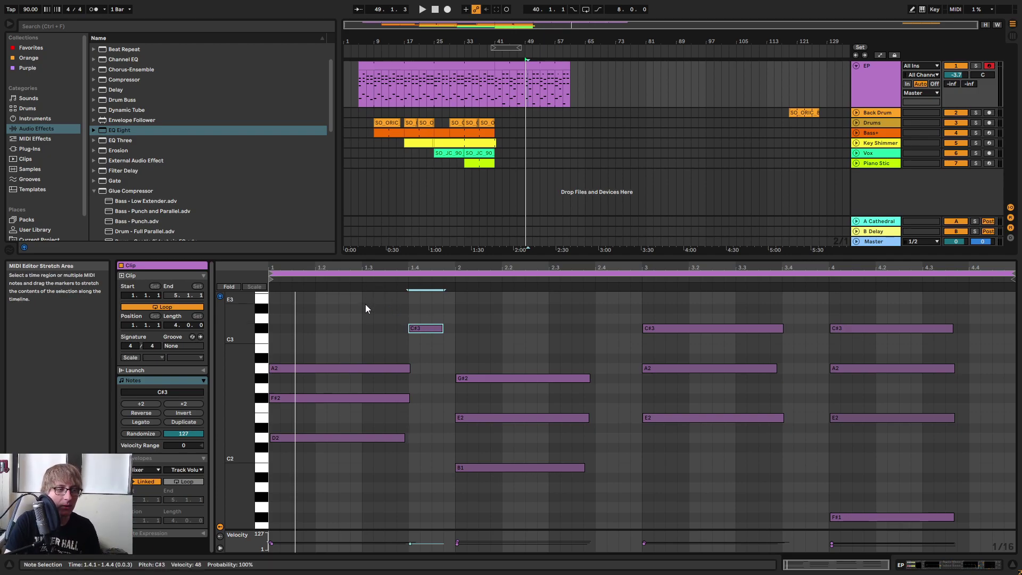
key(space)
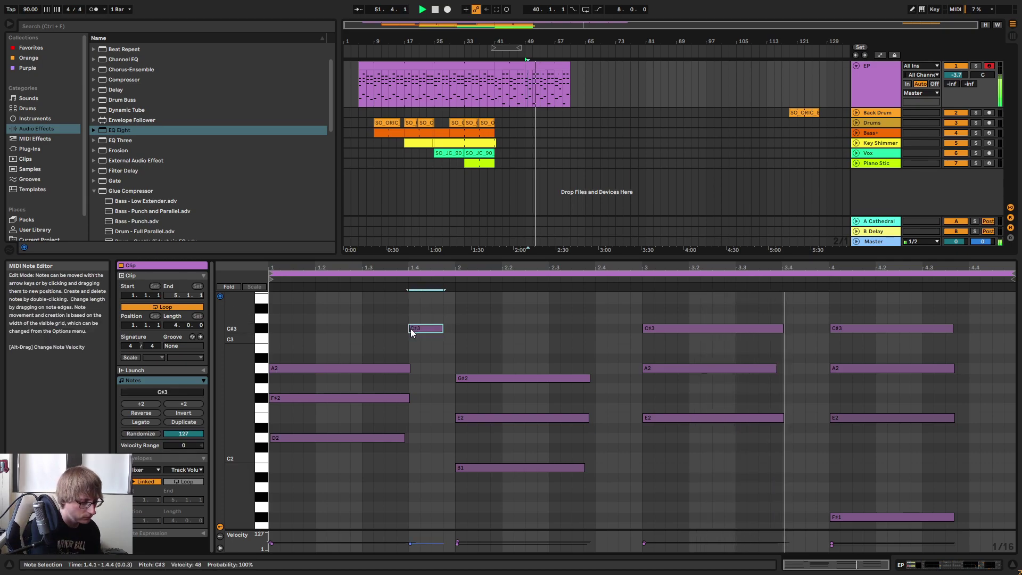
Copy the short C#3 note to 2.4.1 and raise the copy to E3 while the clip plays.
click(596, 330)
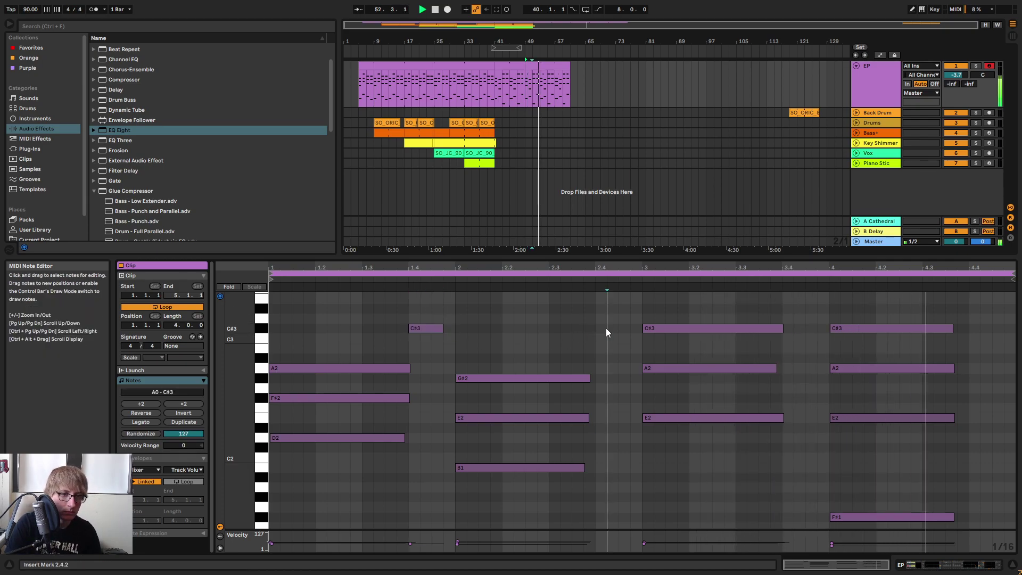
key(ctrl+v)
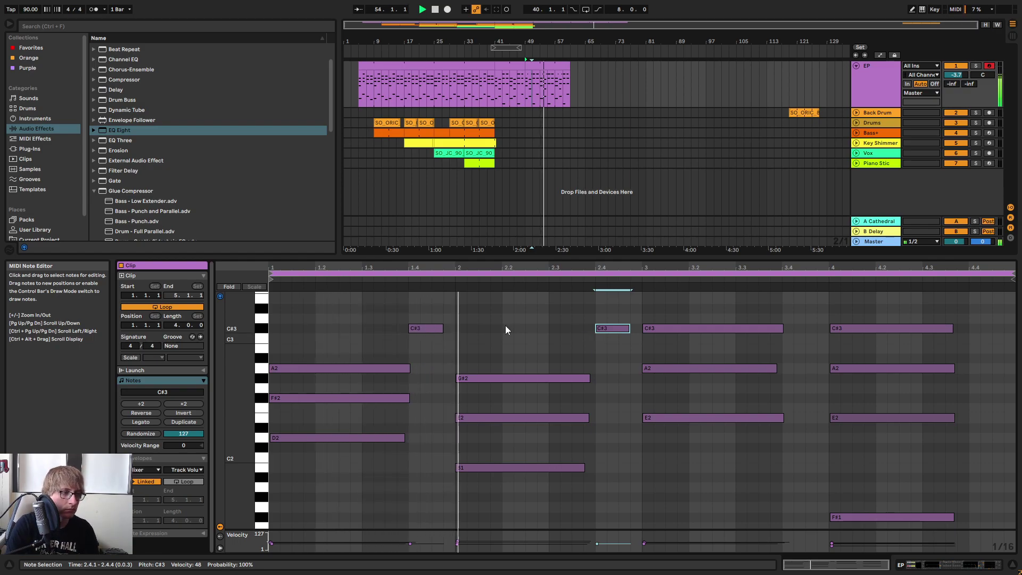
key(Up)
key(Up)
key(Up)
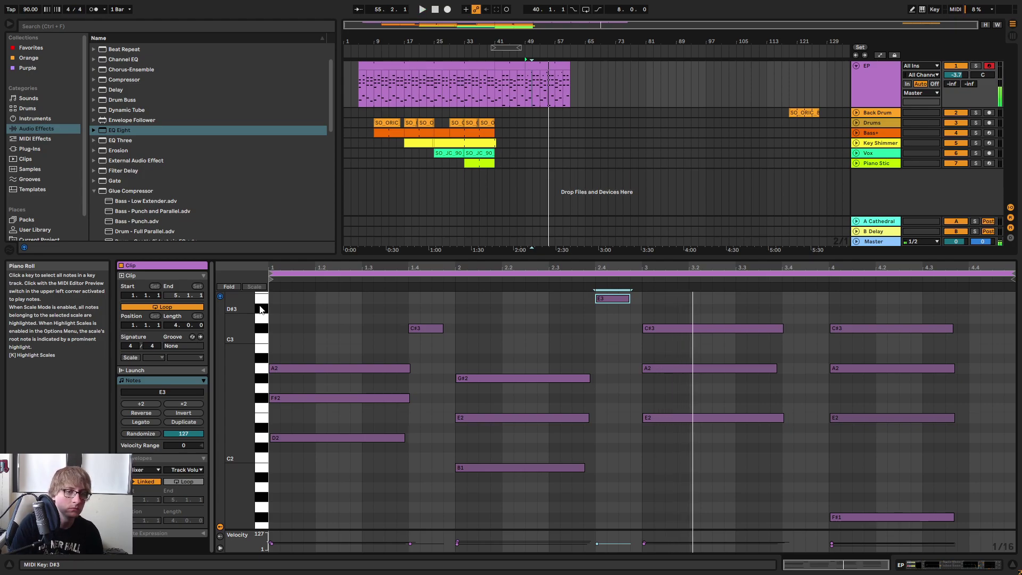
key(space)
Copy the short E3 note to 3.4.1 and play the clip.
drag(672, 468, 747, 313)
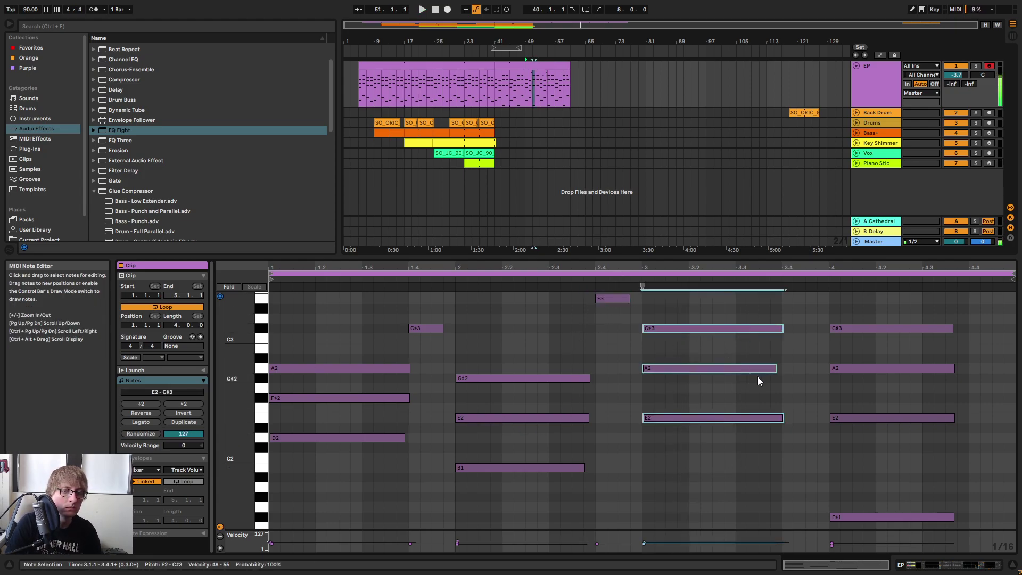
click(807, 322)
click(615, 298)
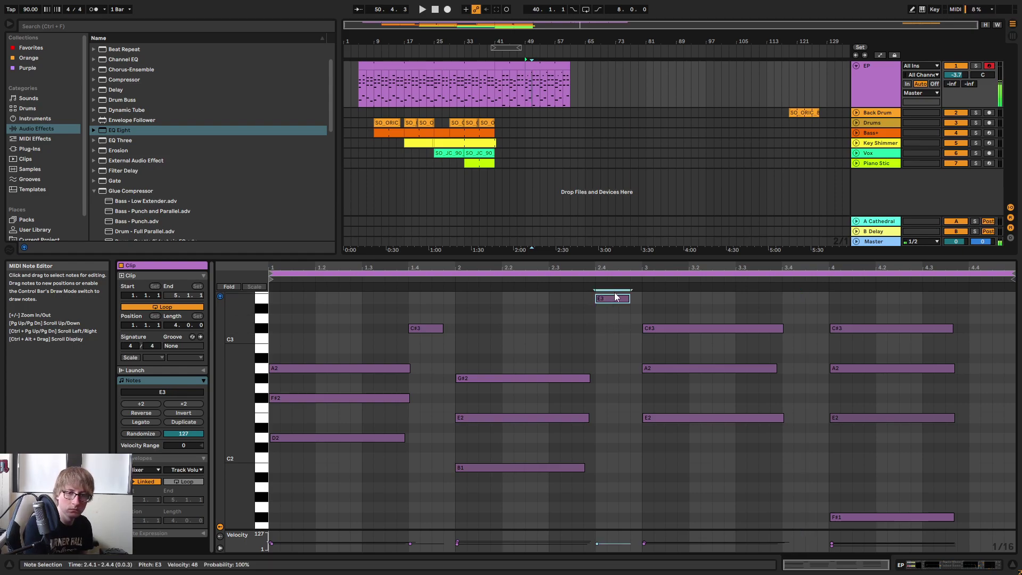
click(780, 310)
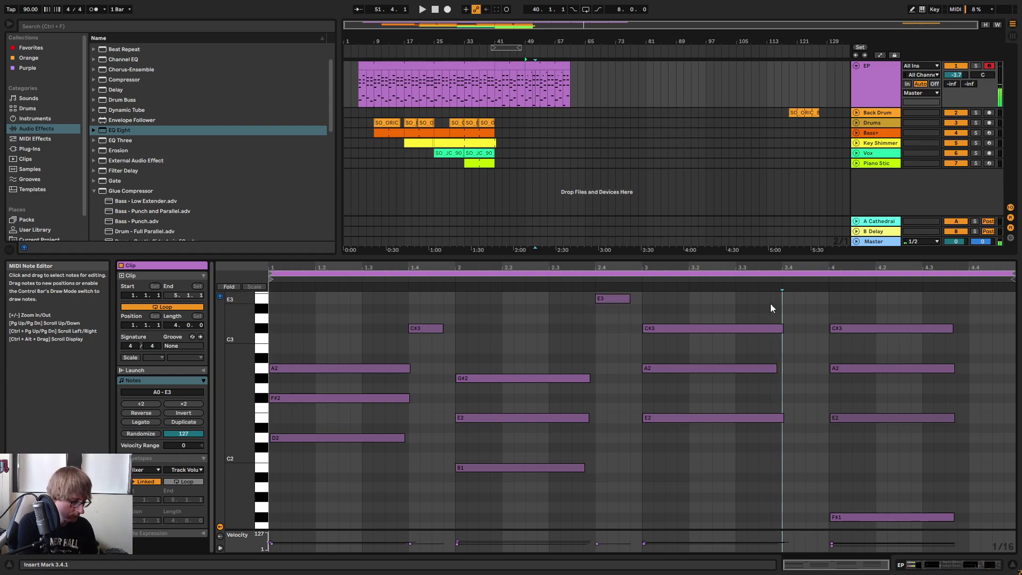
key(ctrl+v)
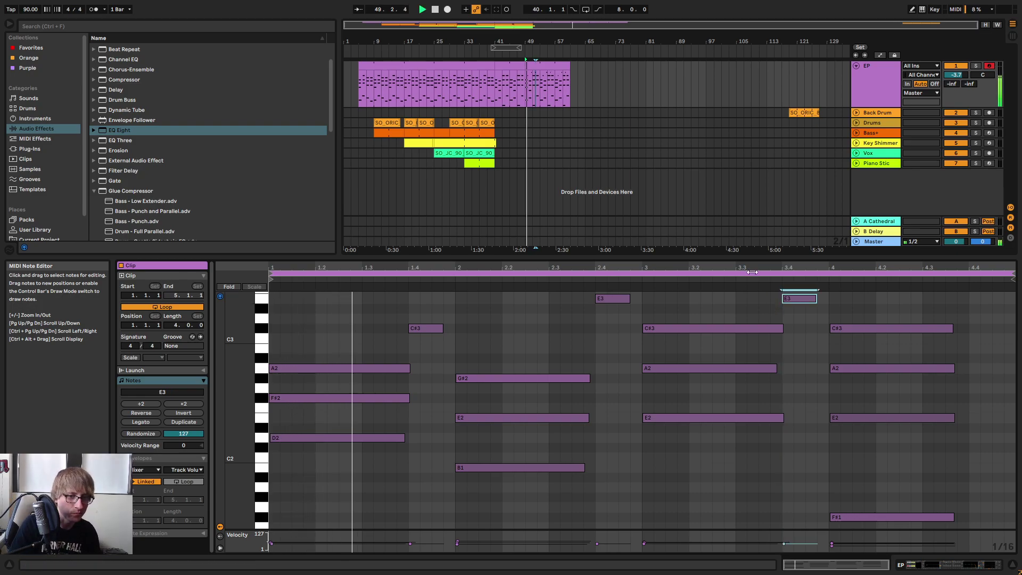
Copy the short C#3 note from the first bar to 4.4.1 and lower the copy to B2 during playback.
mouse_move(819, 259)
mouse_down()
mouse_move(819, 184)
mouse_move(819, 247)
mouse_up()
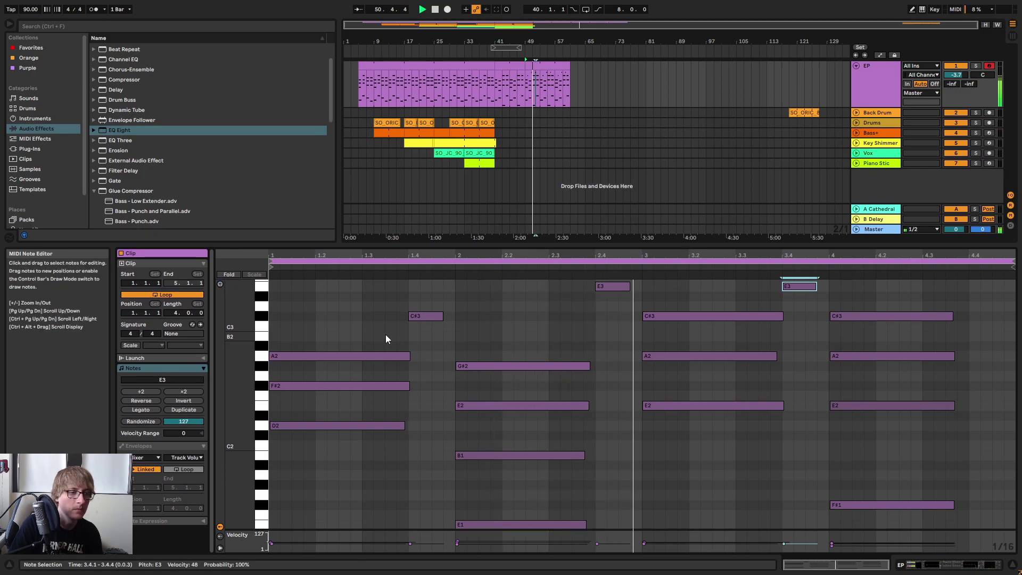
drag(385, 337, 443, 294)
click(432, 317)
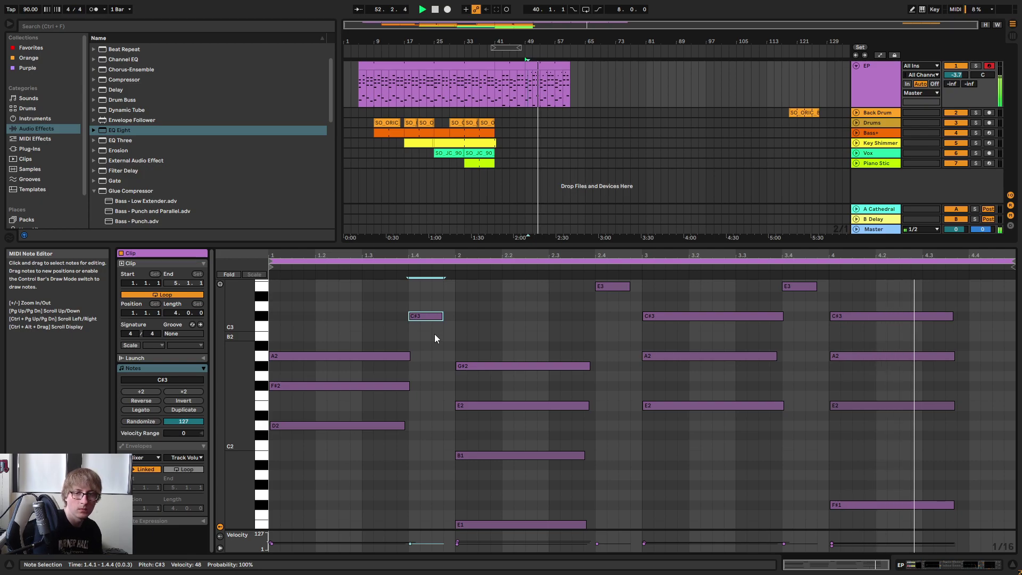
click(970, 301)
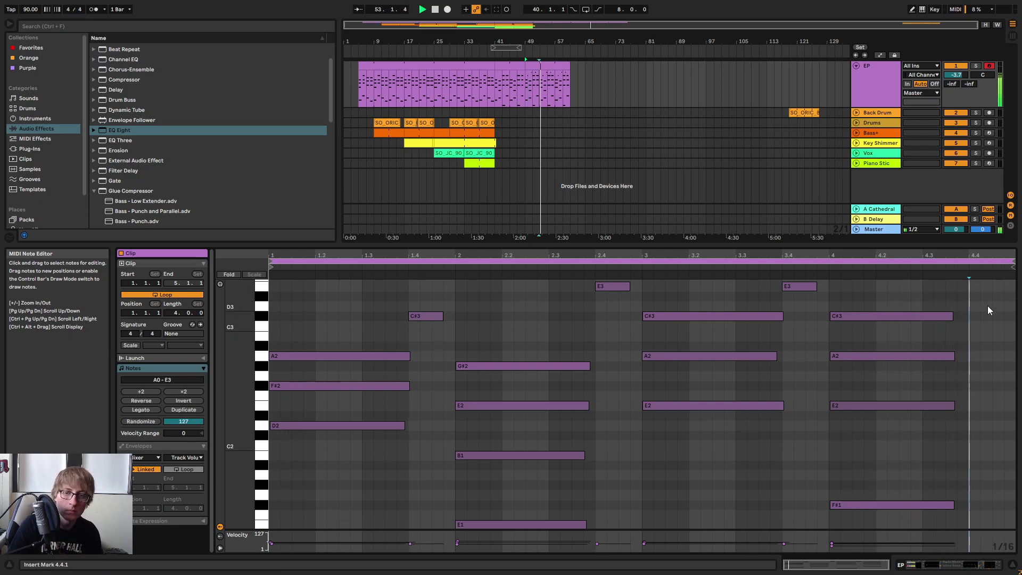
key(ctrl+v)
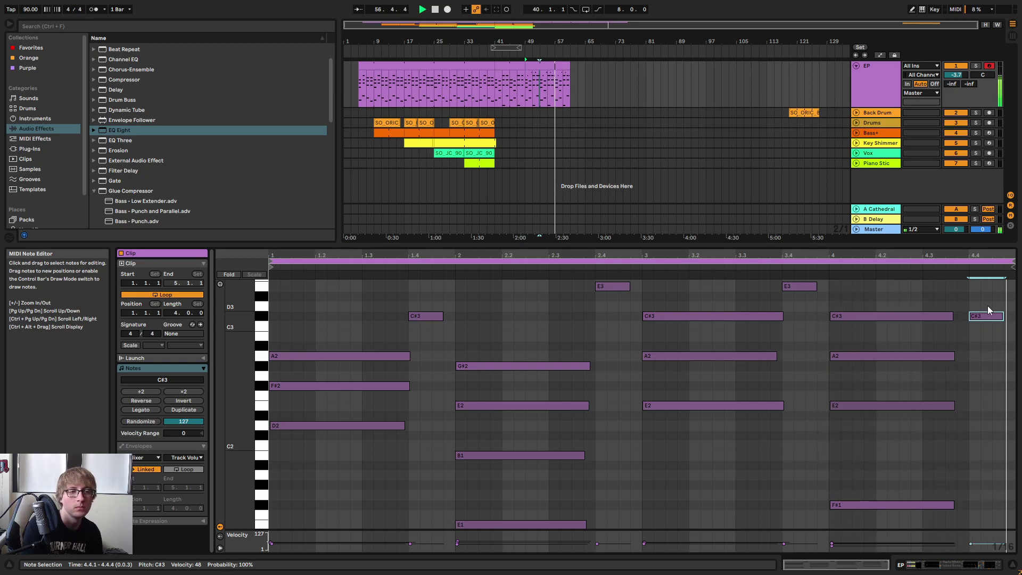
key(Down)
key(Down)
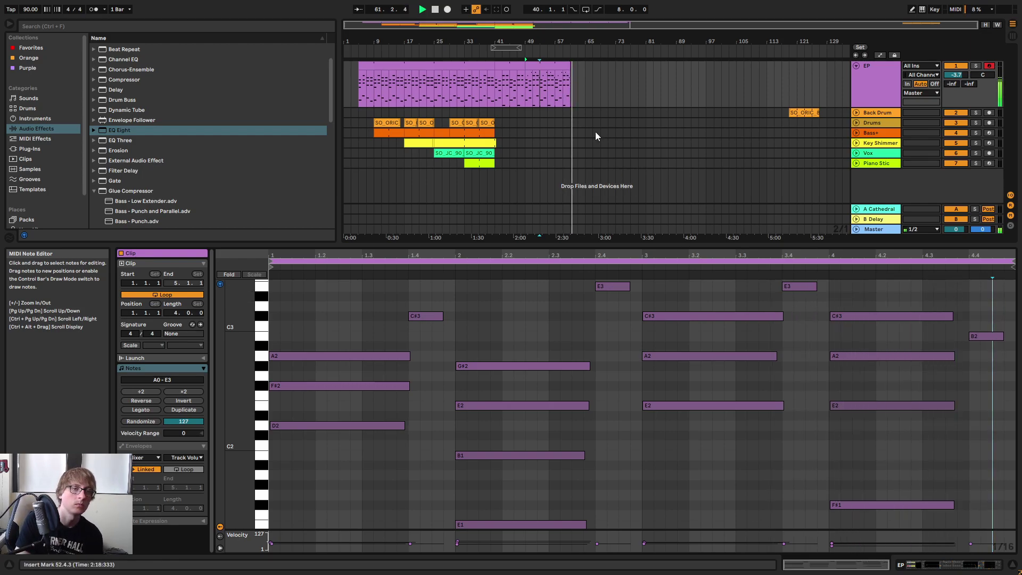
Play the track from the beginning and extend the EP clip that starts at bar 49 to bar 65.
click(600, 112)
click(436, 9)
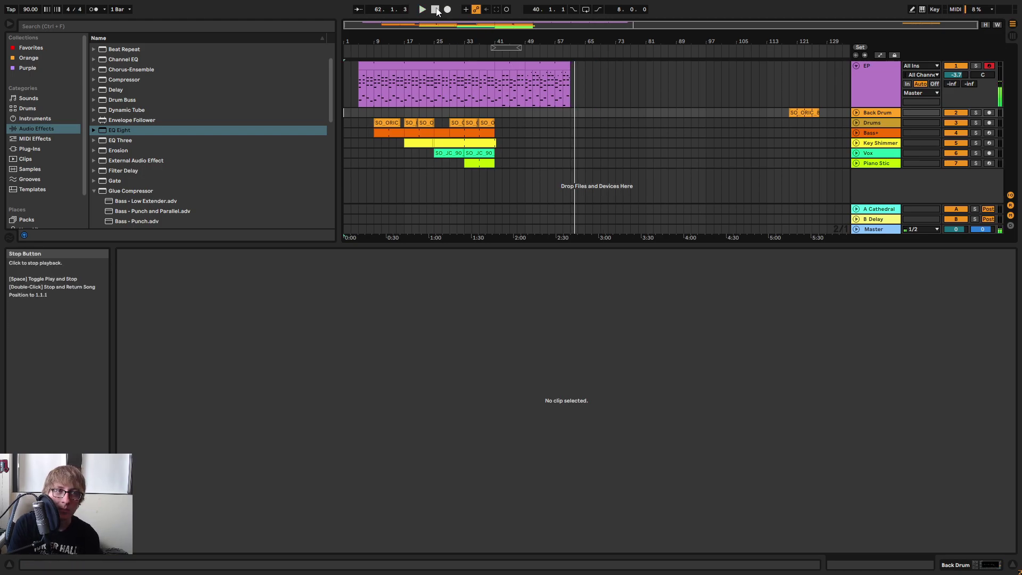
click(422, 9)
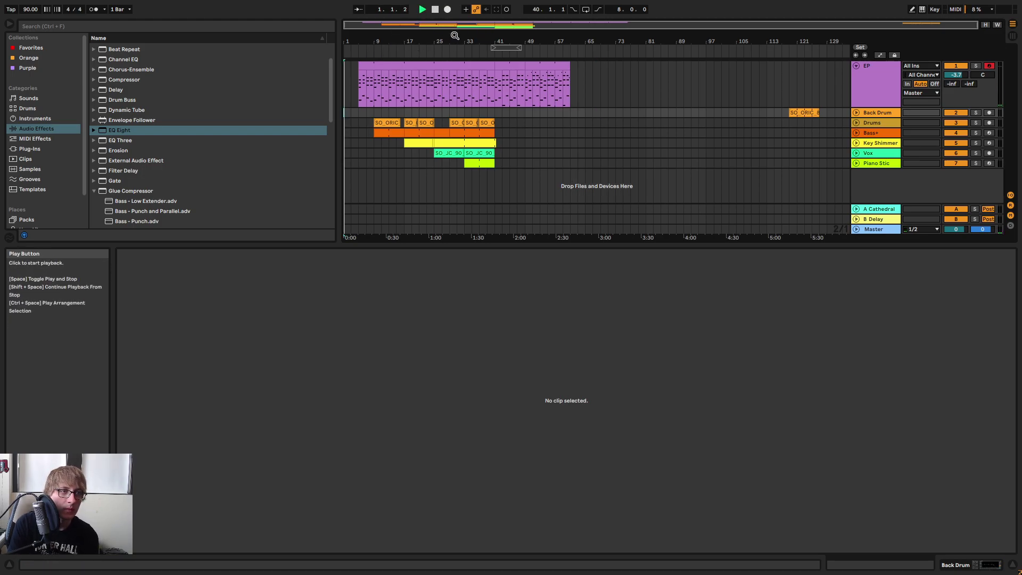
drag(569, 66, 586, 80)
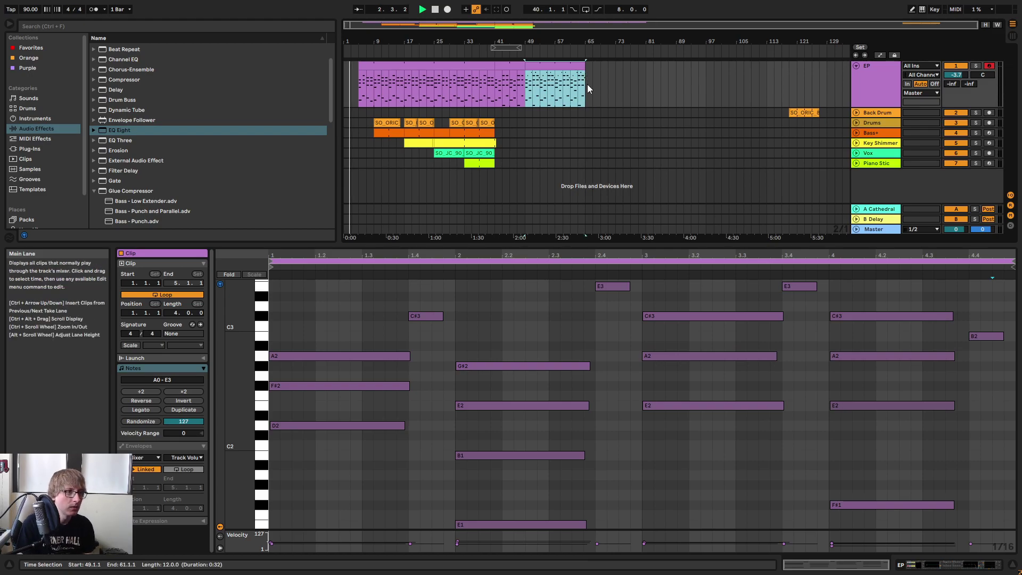
drag(362, 41, 2, 88)
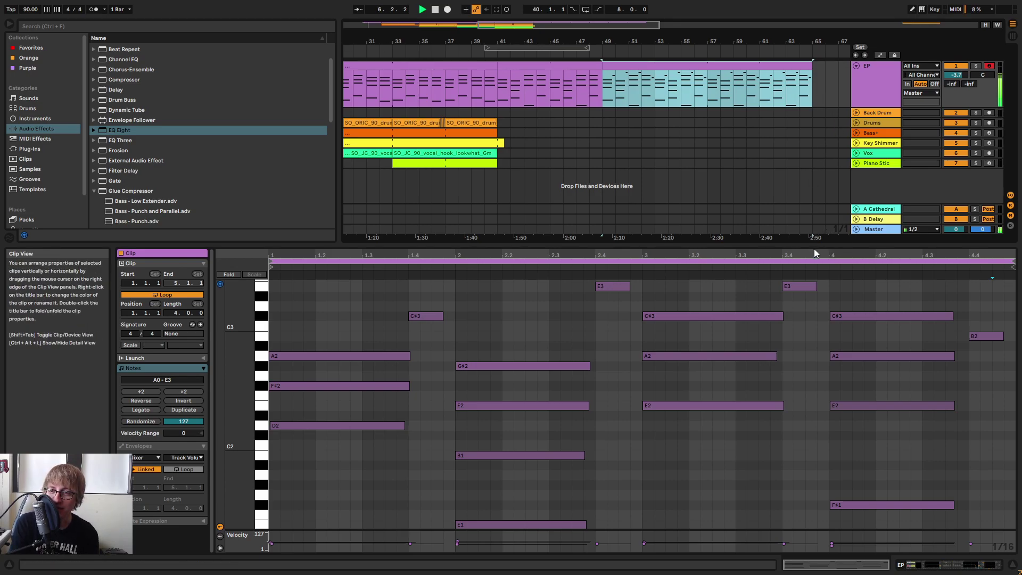
drag(477, 41, 1019, 61)
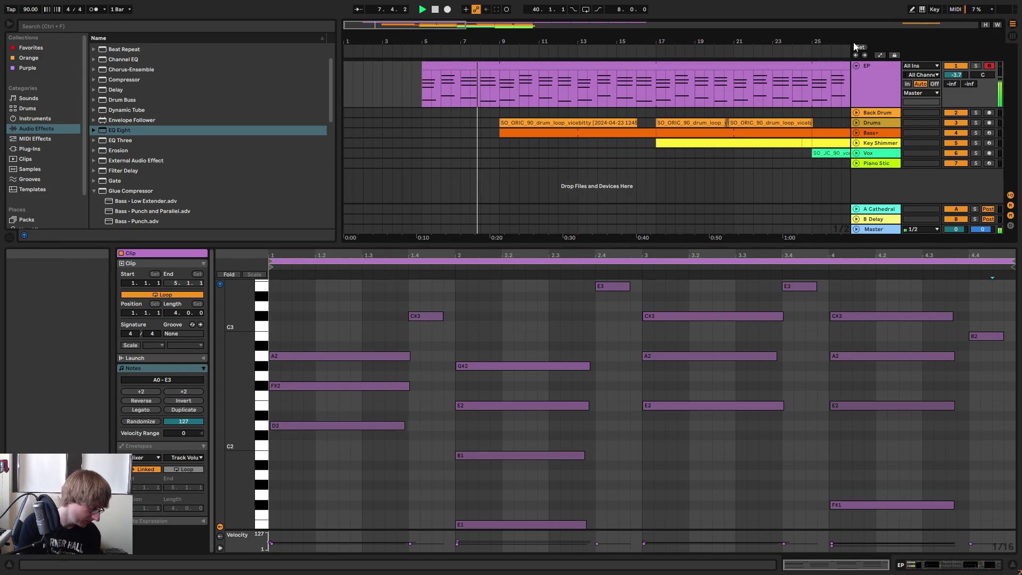
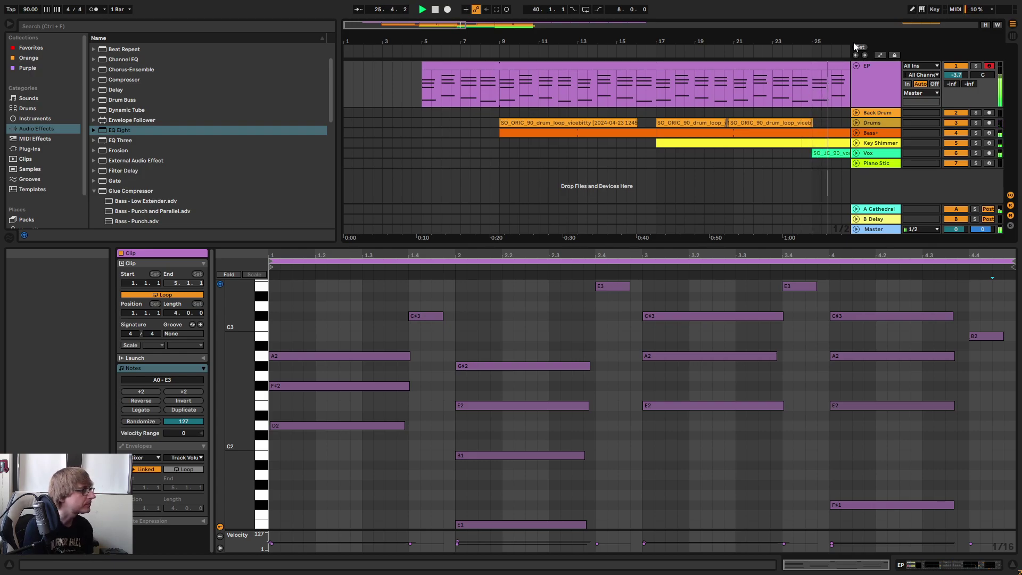
Lower the Vox track's volume slightly in the mixer and return to the arrangement.
key(Tab)
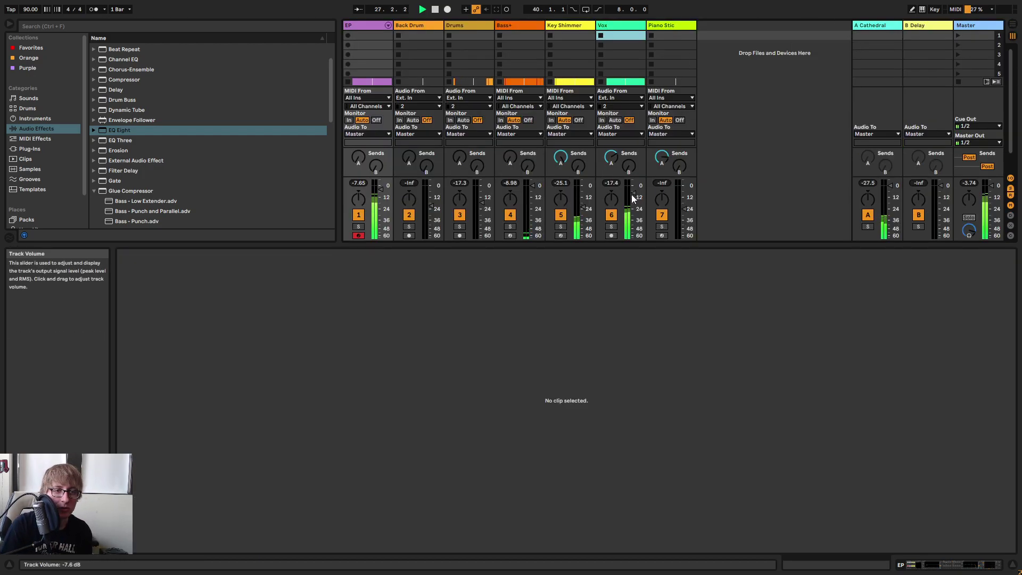
drag(635, 198, 635, 200)
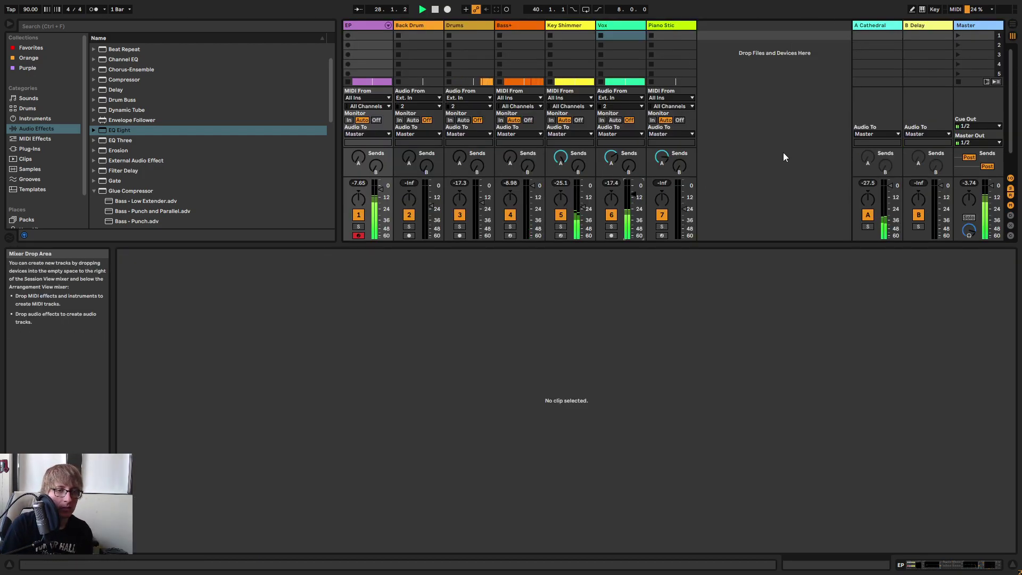
key(Tab)
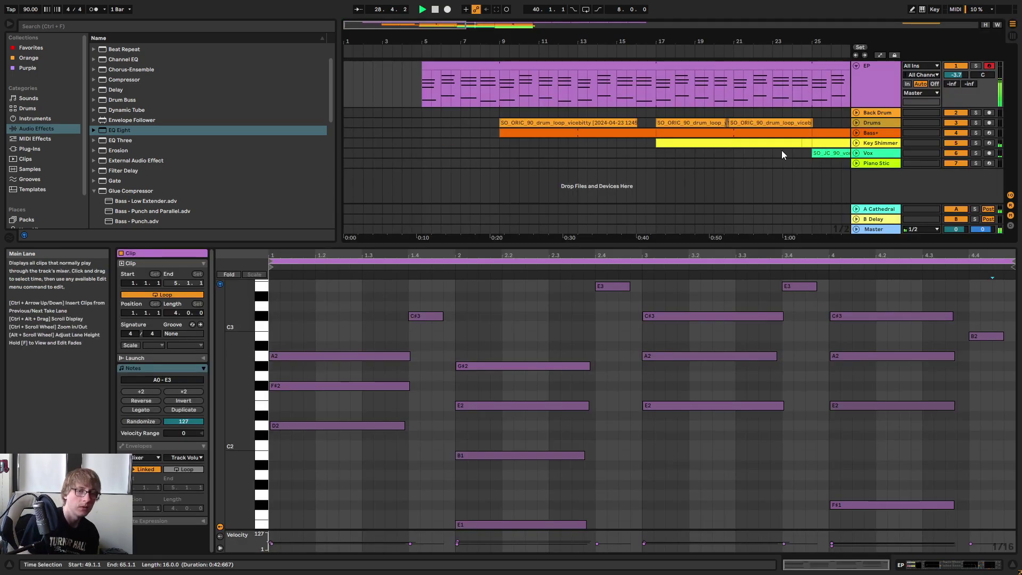
drag(388, 51, 388, 44)
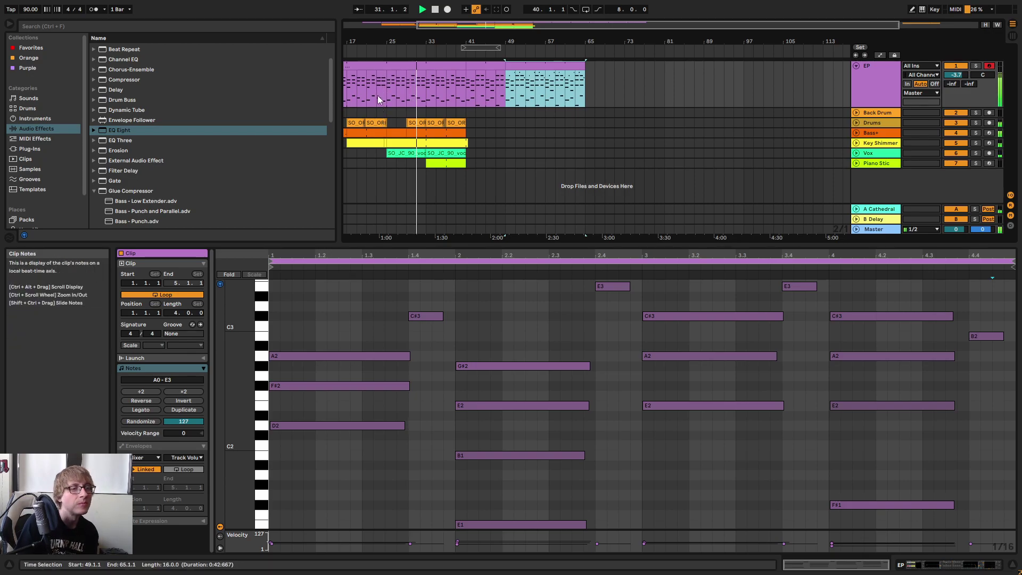
Copy the Back Drum and Drums content of bars 33 to 43 to bar 49 during playback.
drag(432, 42, 461, 67)
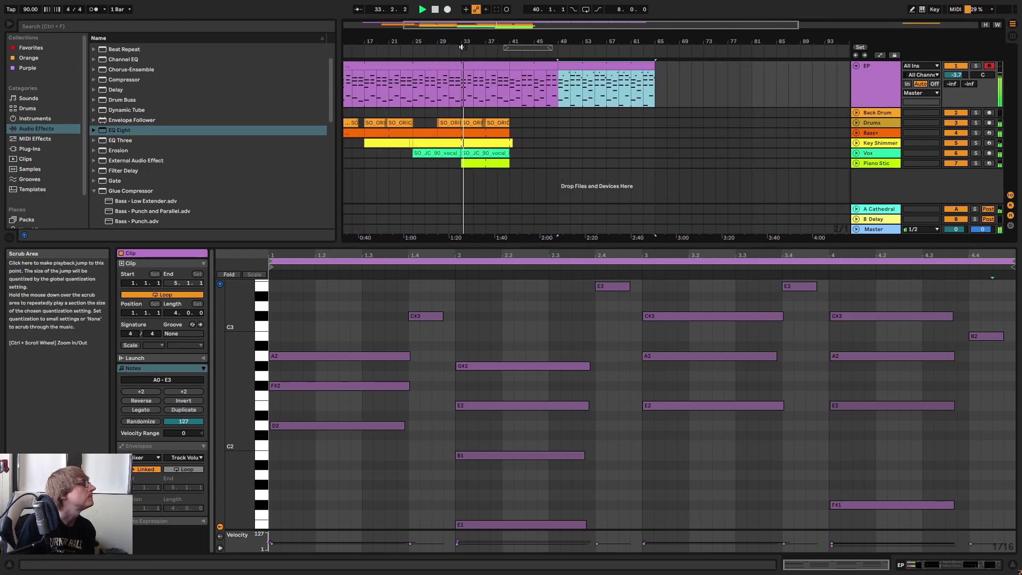
click(630, 163)
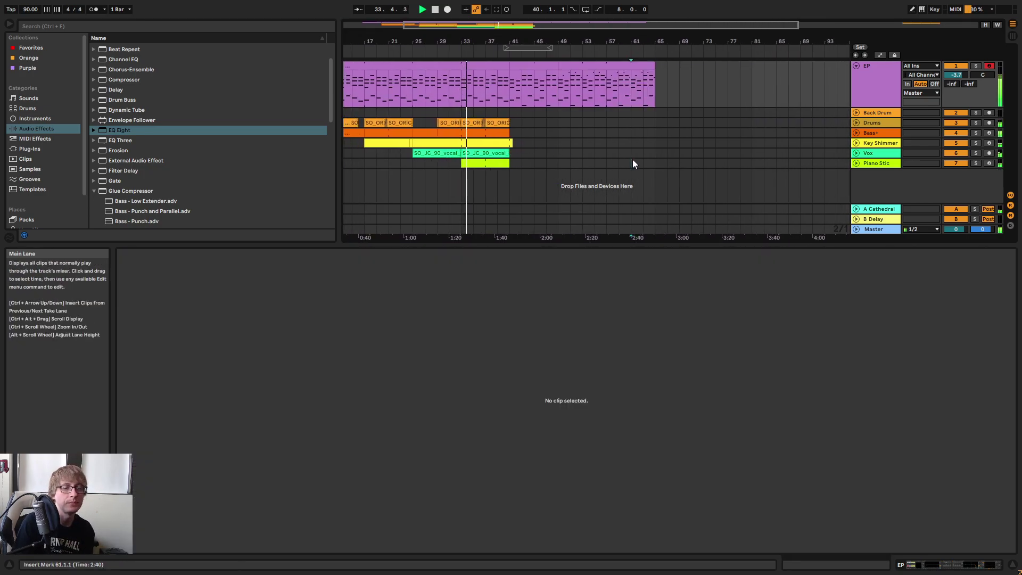
click(449, 154)
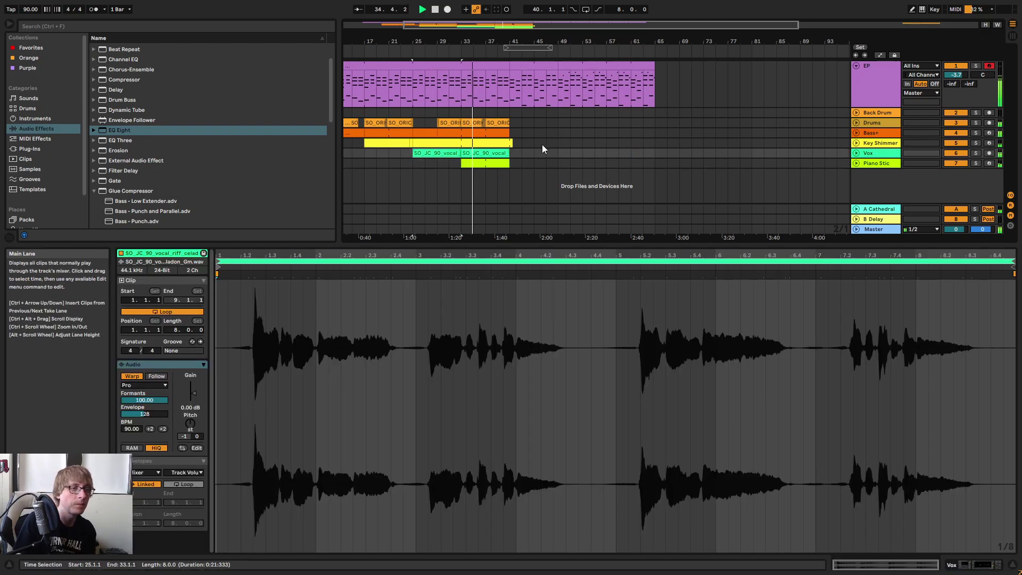
drag(461, 111, 523, 119)
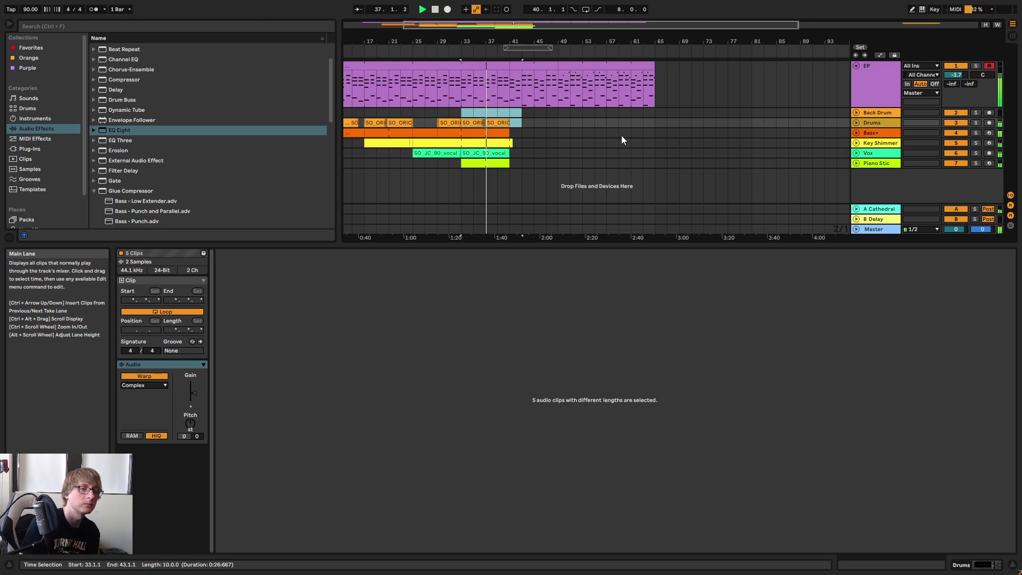
click(558, 114)
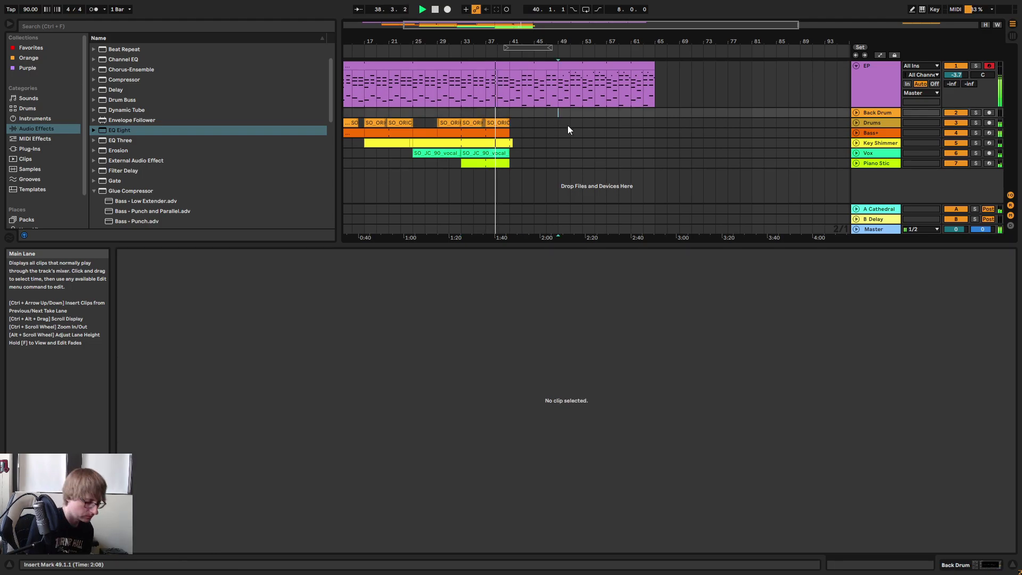
key(ctrl+v)
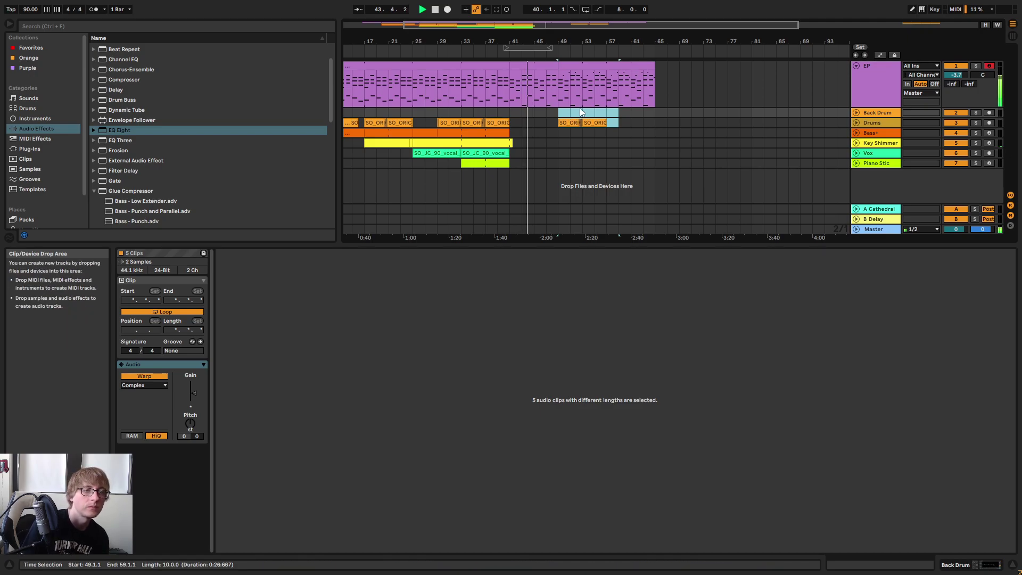
Switch to Splice, try SO_ORIC_90_drum_loop_vicecity on the Back Drum track at bar 41, then delete it and stop playback.
drag(534, 32, 566, 26)
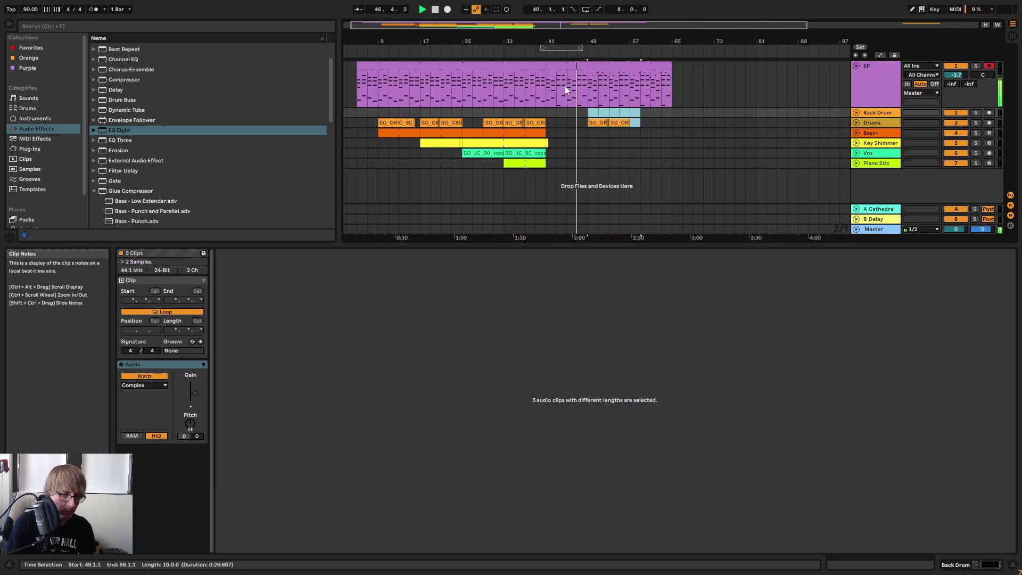
key(alt+Tab)
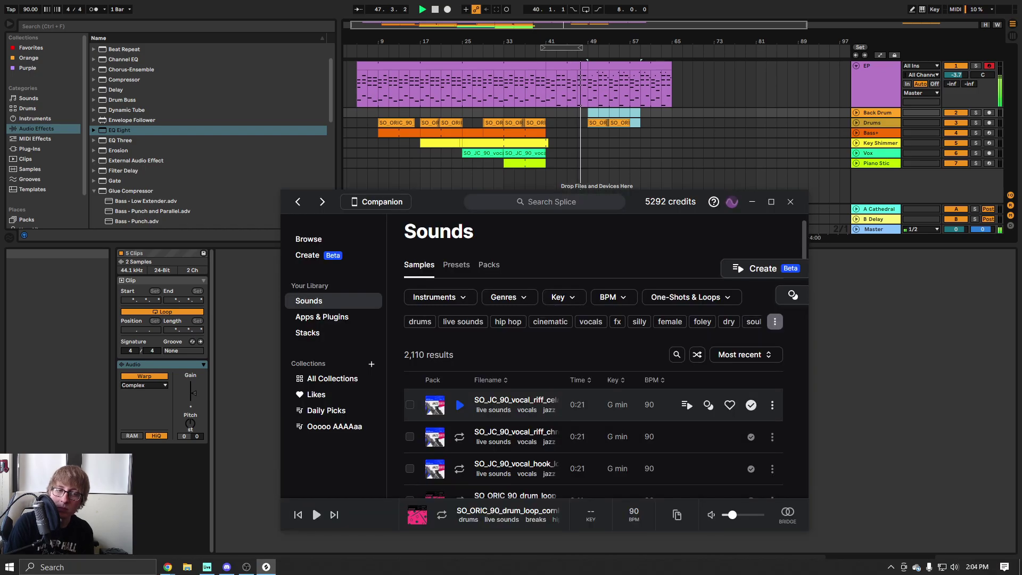
scroll(646, 397, down, 4)
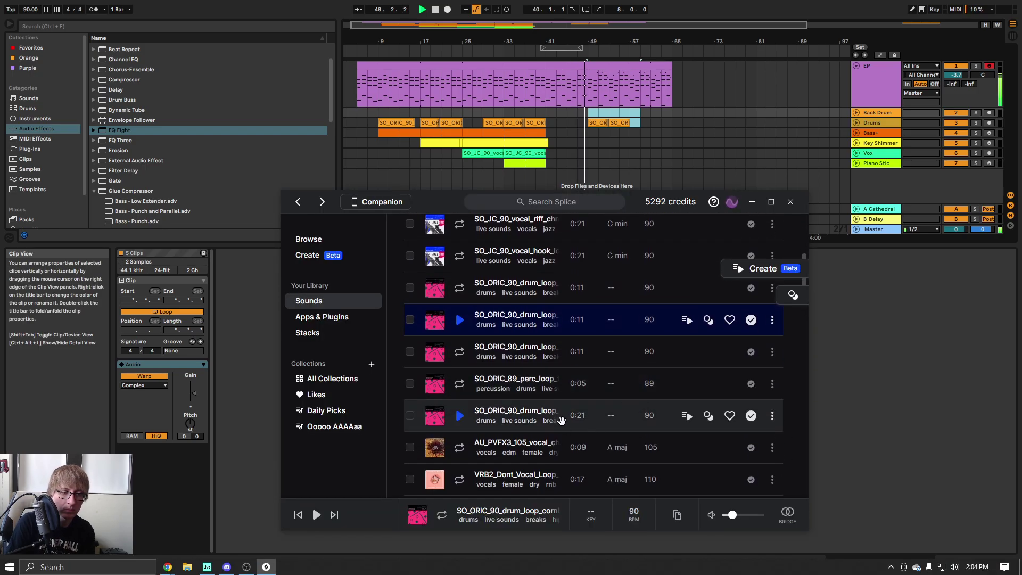
drag(546, 411, 557, 115)
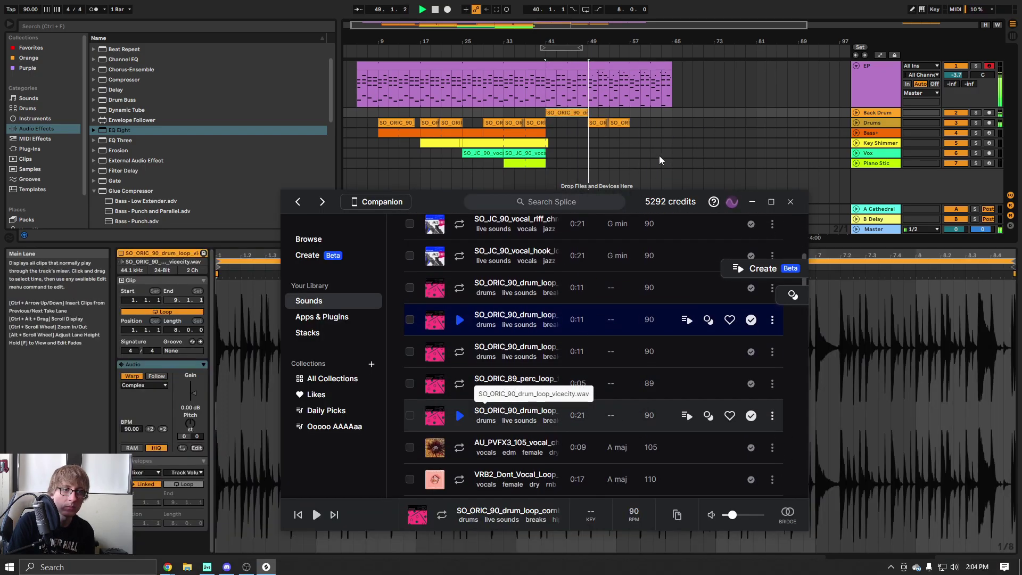
click(753, 202)
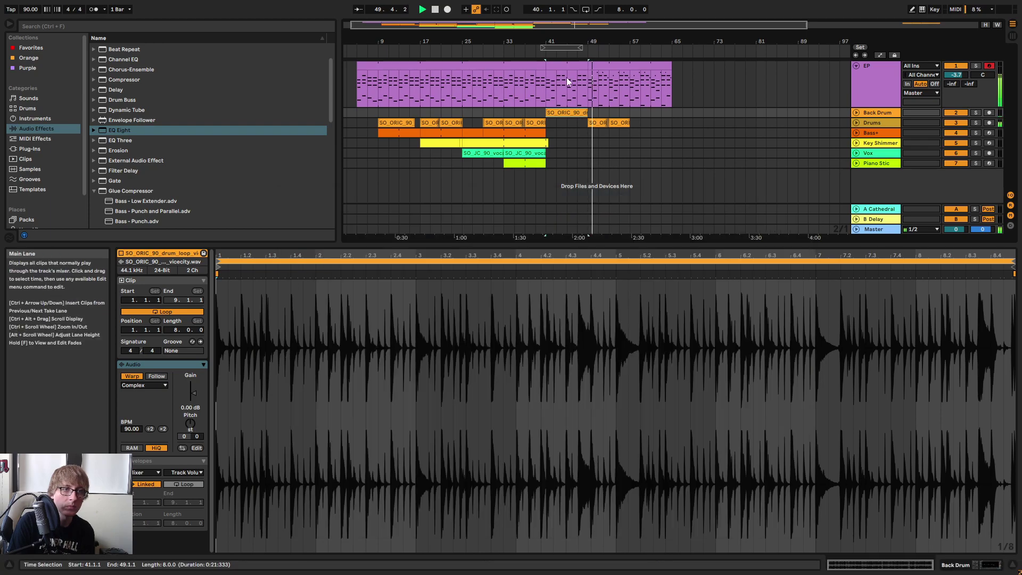
drag(563, 43, 586, 41)
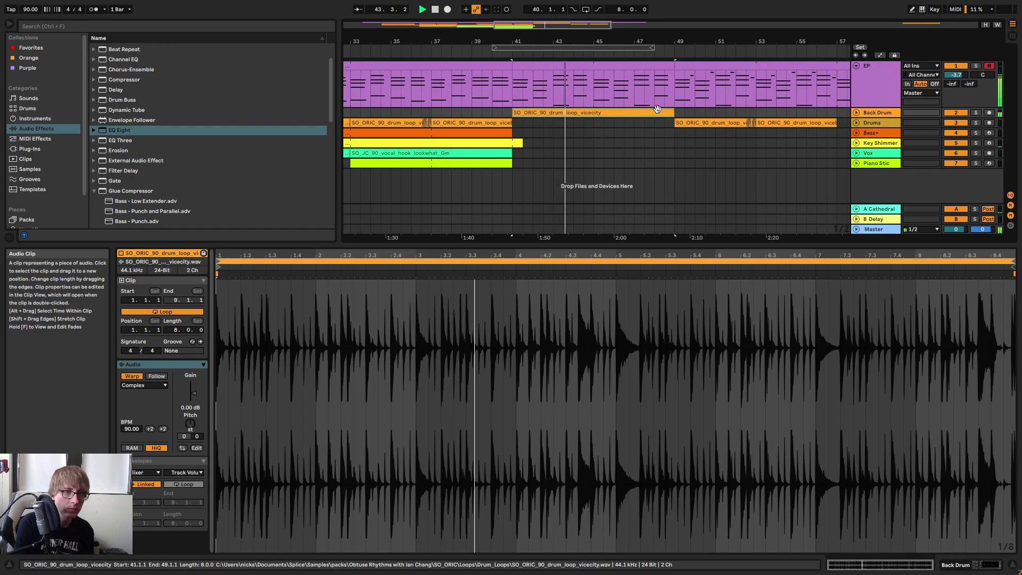
key(Delete)
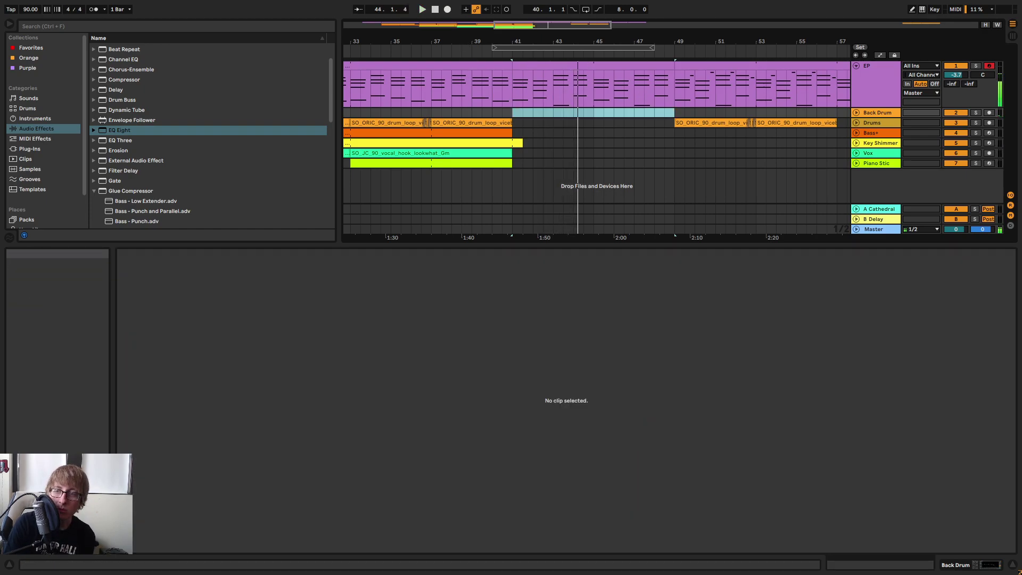
key(space)
Switch to Splice, preview the percussion and drum loops, and place SO_ORIC_89_perc_loop_tom_roller on the Back Drum track at bar 41.
key(alt+Tab)
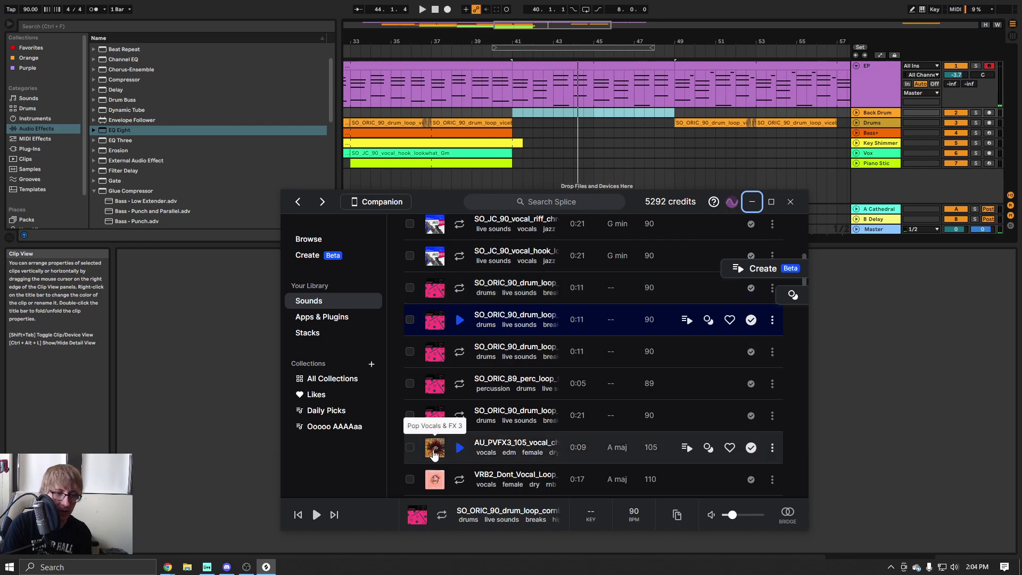
click(434, 418)
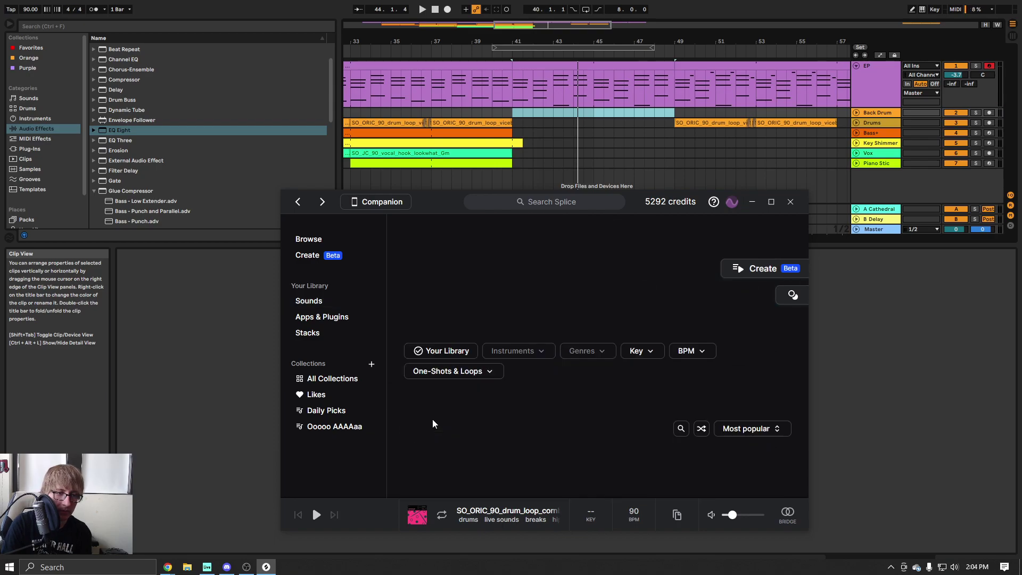
click(302, 204)
scroll(590, 372, down, 6)
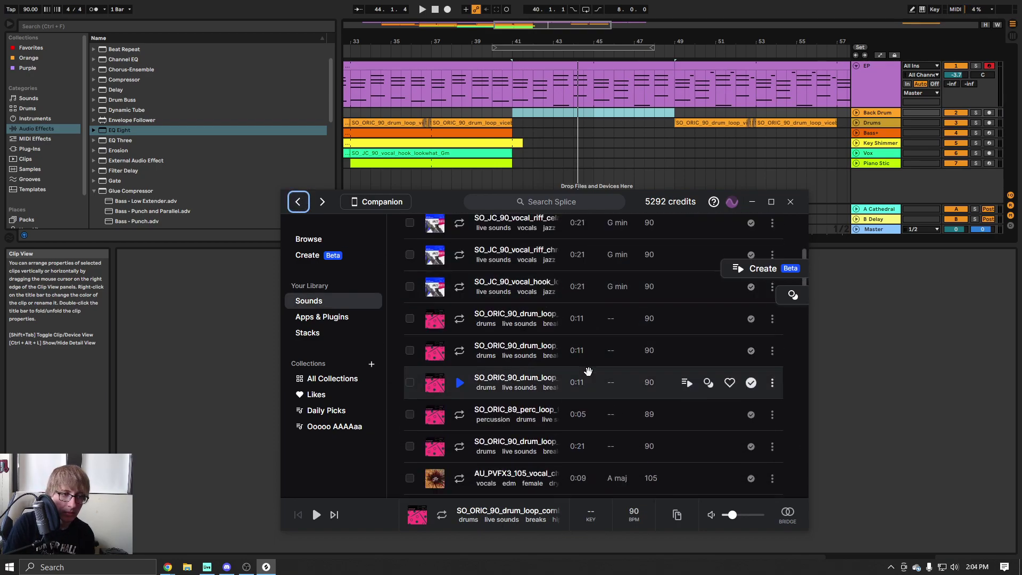
click(458, 416)
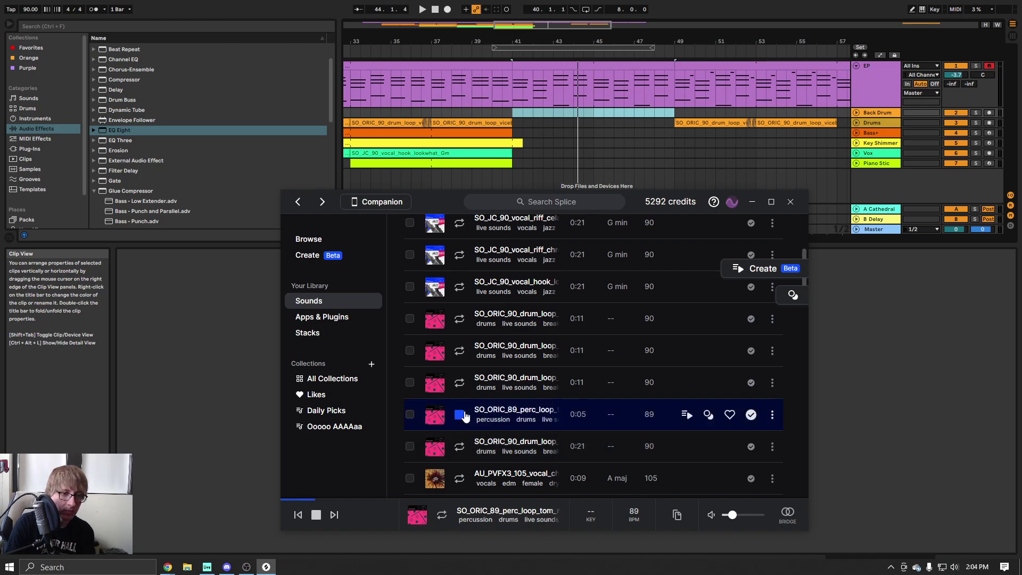
click(458, 447)
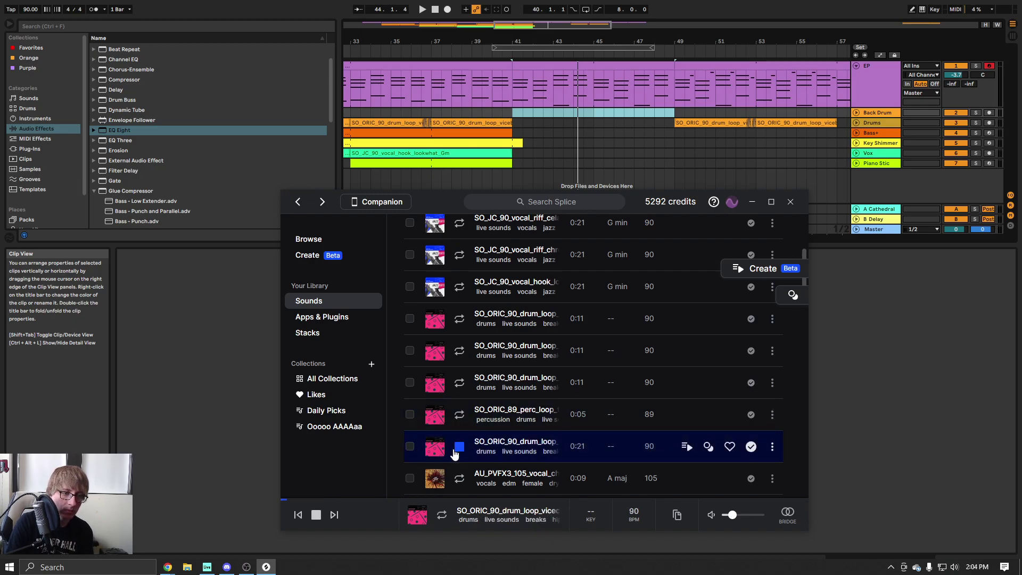
click(459, 414)
drag(529, 421, 514, 116)
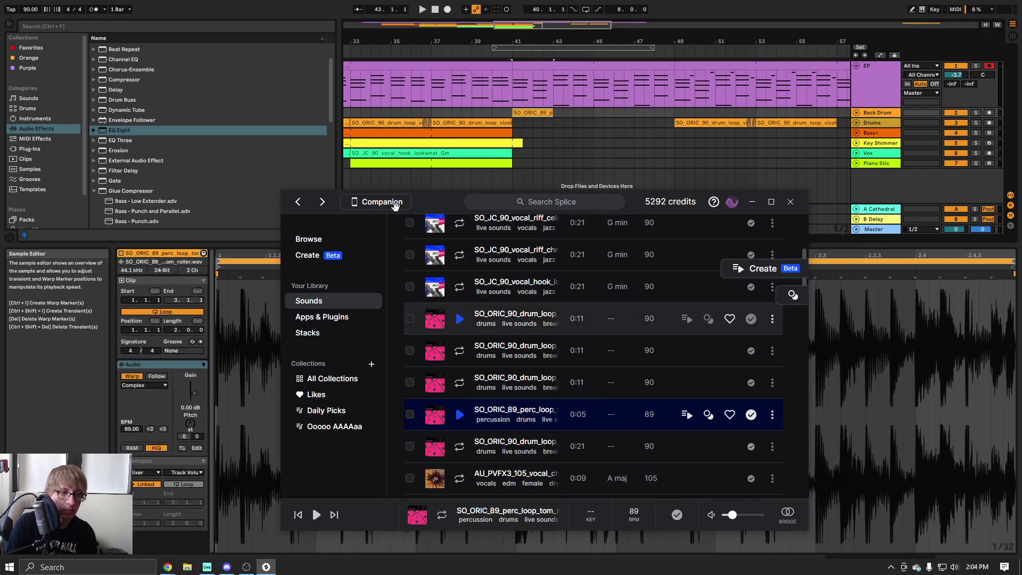
Return to Ableton Live, play the transition, and extend the tom roller loop to bar 49.
click(467, 55)
click(572, 121)
drag(552, 113, 679, 121)
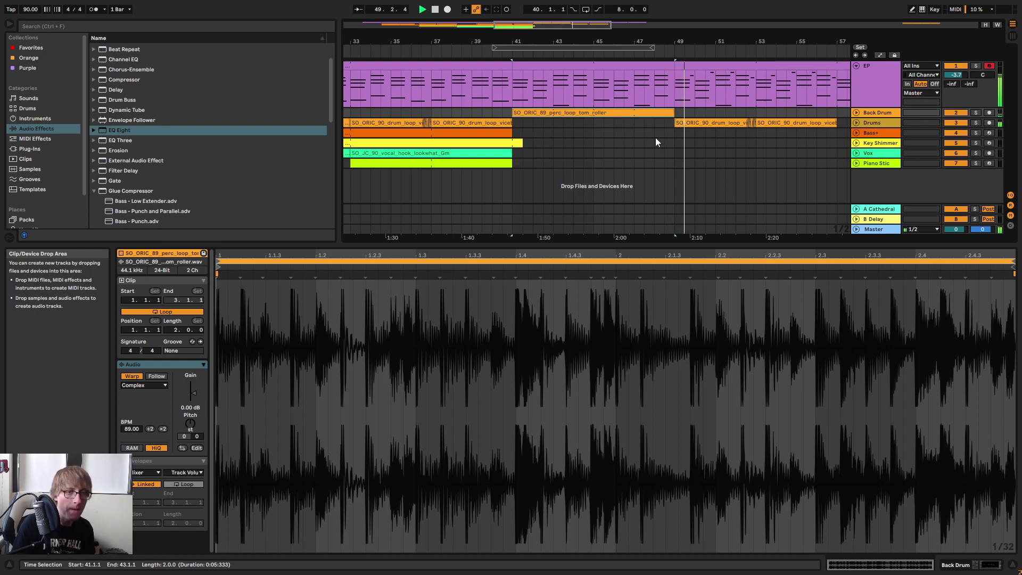
Move the drum clips that start at bar 49 so they start at bar 57.
drag(650, 42, 526, 56)
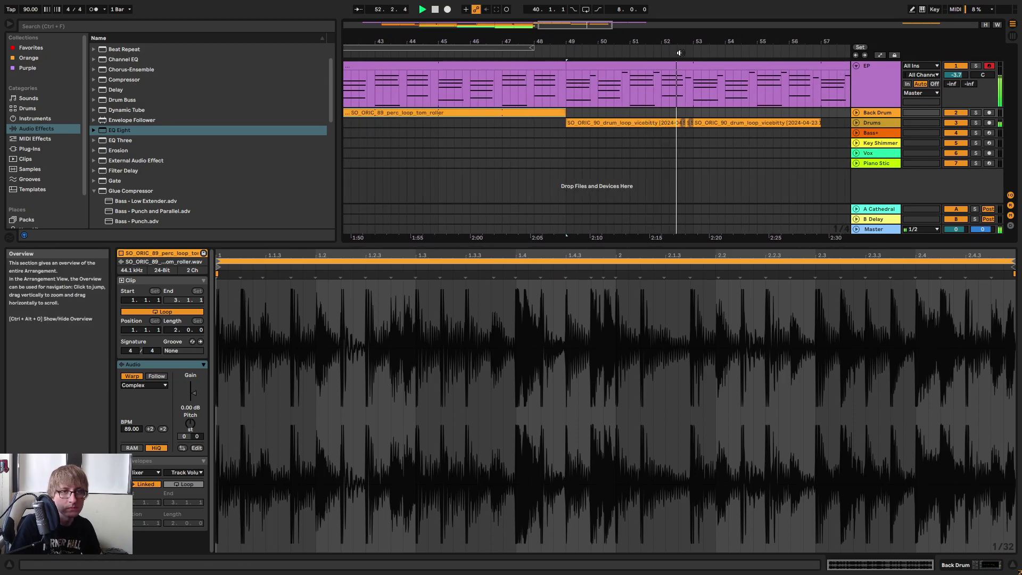
drag(693, 41, 660, 31)
drag(612, 123, 701, 131)
drag(626, 124, 690, 128)
click(643, 142)
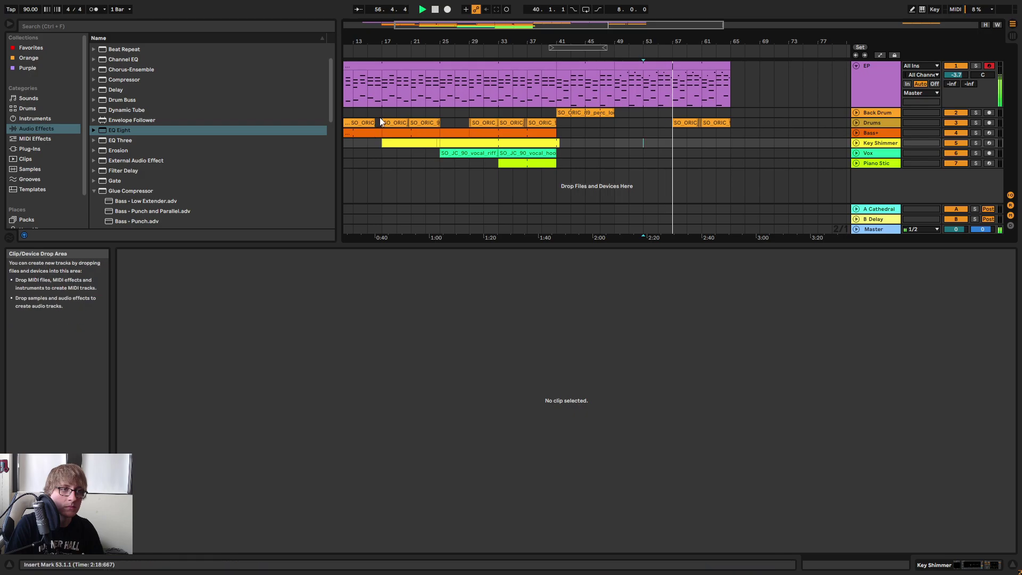
Copy the drum clips of bars 17 to 25 to bar 49 and play on to bar 64.
drag(381, 112, 436, 123)
key(ctrl+c)
click(615, 116)
key(ctrl+v)
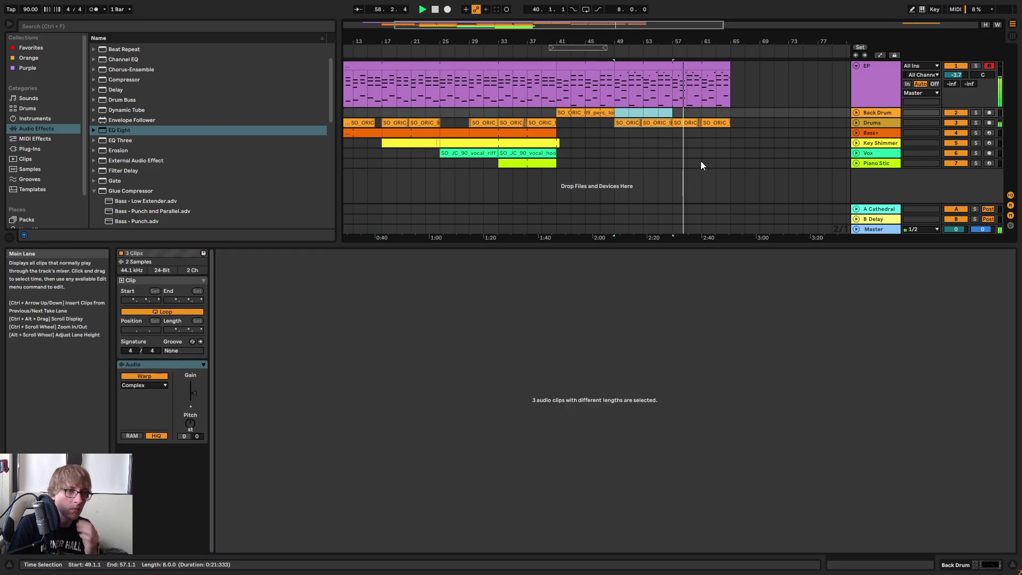
drag(643, 41, 566, 59)
drag(697, 42, 674, 48)
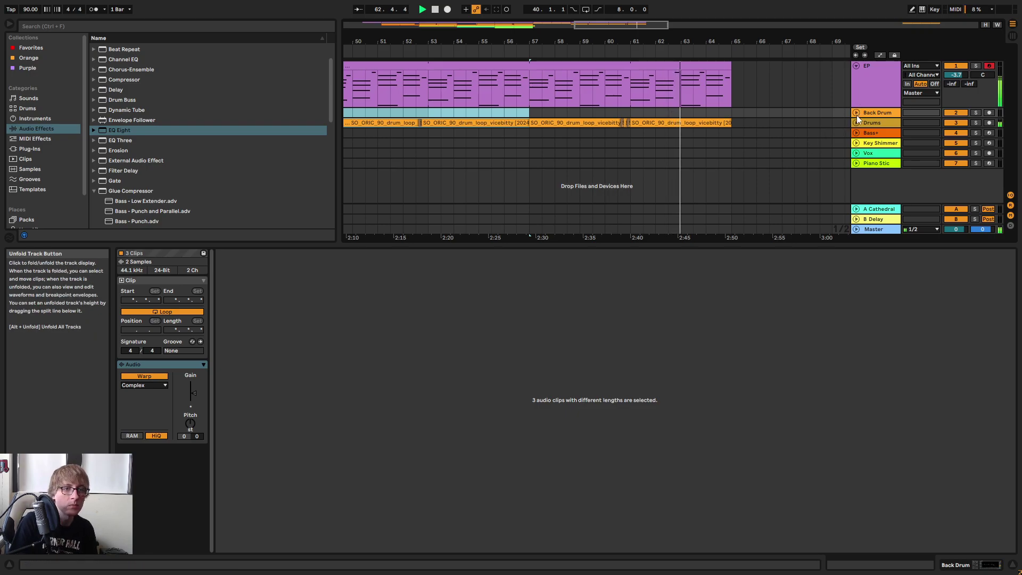
drag(709, 40, 848, 41)
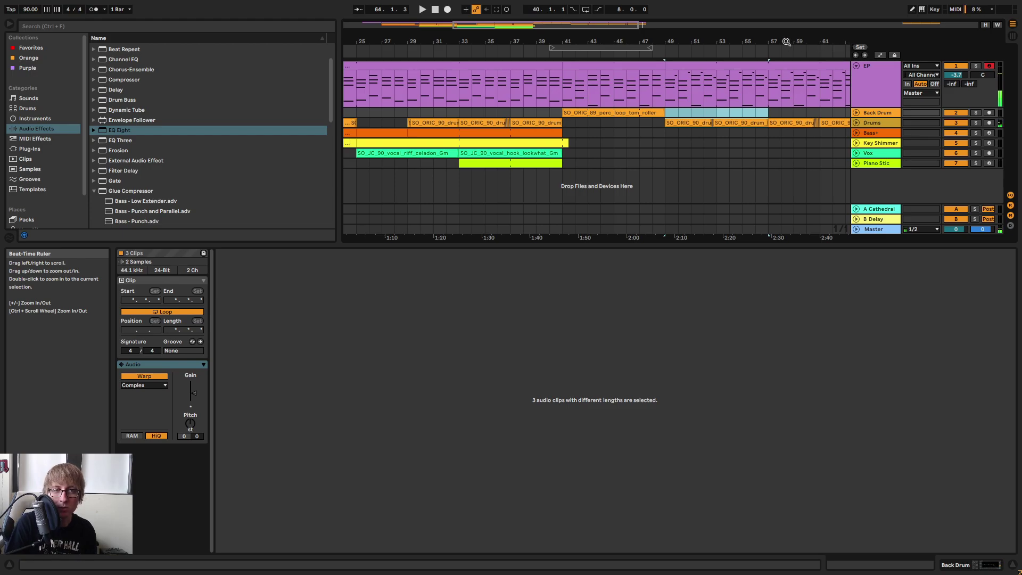
Replay the transition into bar 41 and listen to how the tom roller section fits the arrangement.
drag(658, 41, 596, 21)
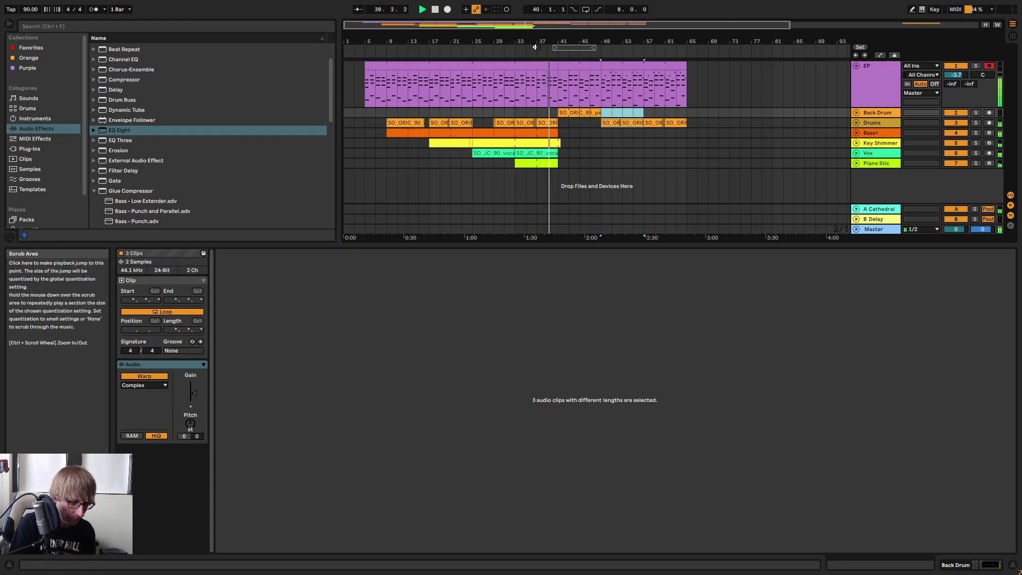
click(634, 144)
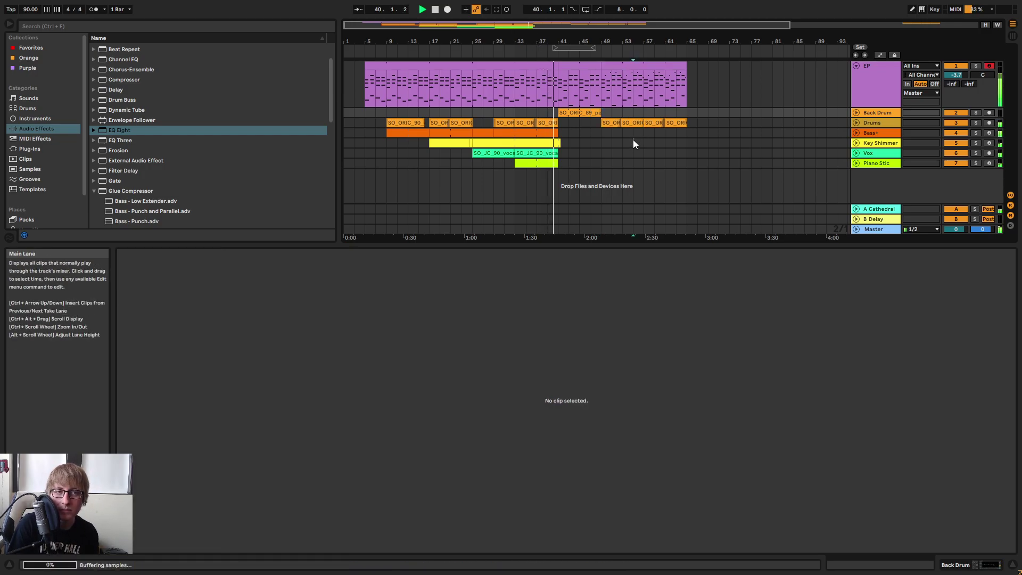
mouse_move(561, 41)
mouse_down()
mouse_move(654, 63)
mouse_move(618, 77)
mouse_move(611, 36)
mouse_up()
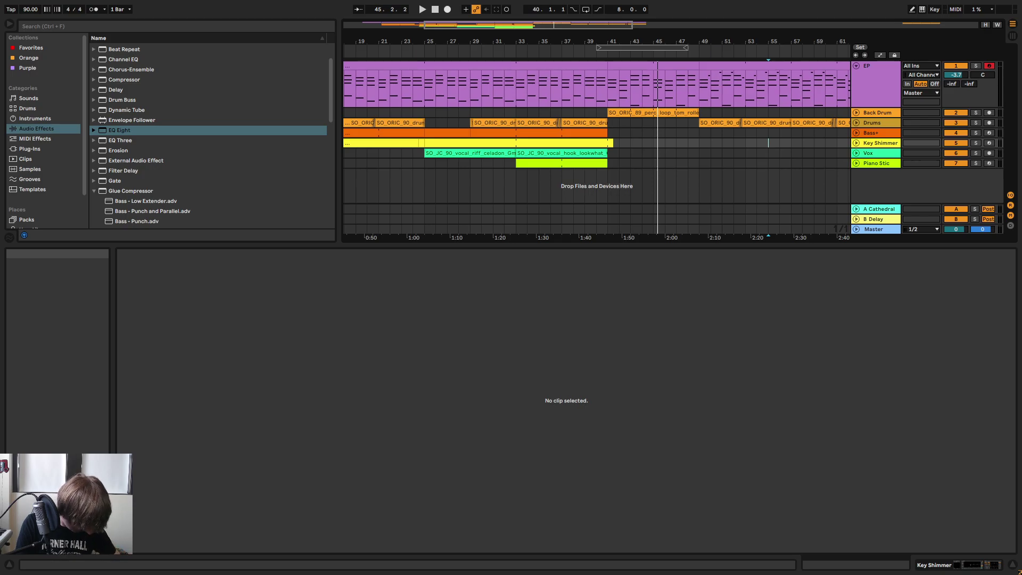
click(598, 53)
drag(605, 39, 605, 72)
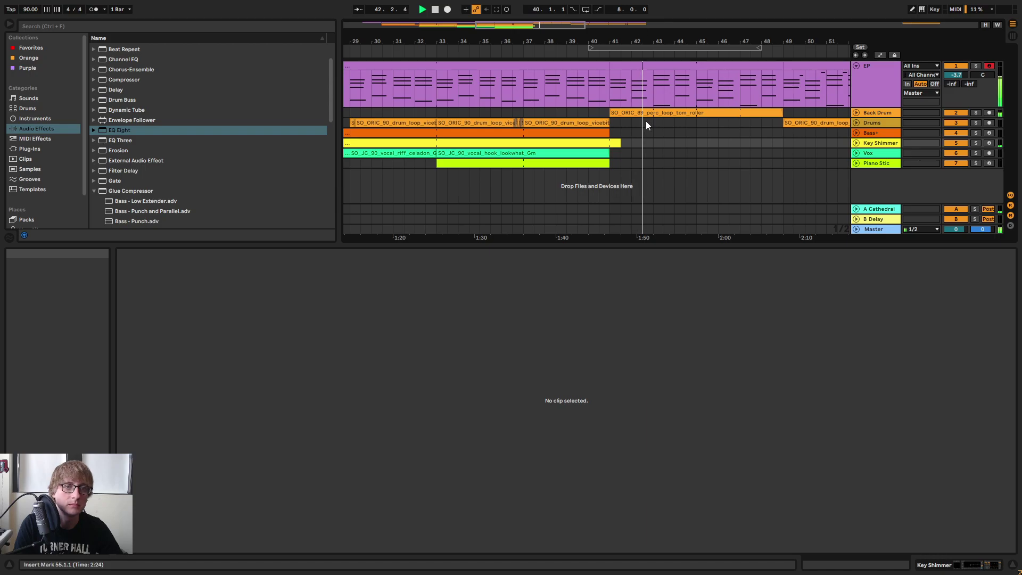
click(698, 136)
drag(672, 39, 672, 58)
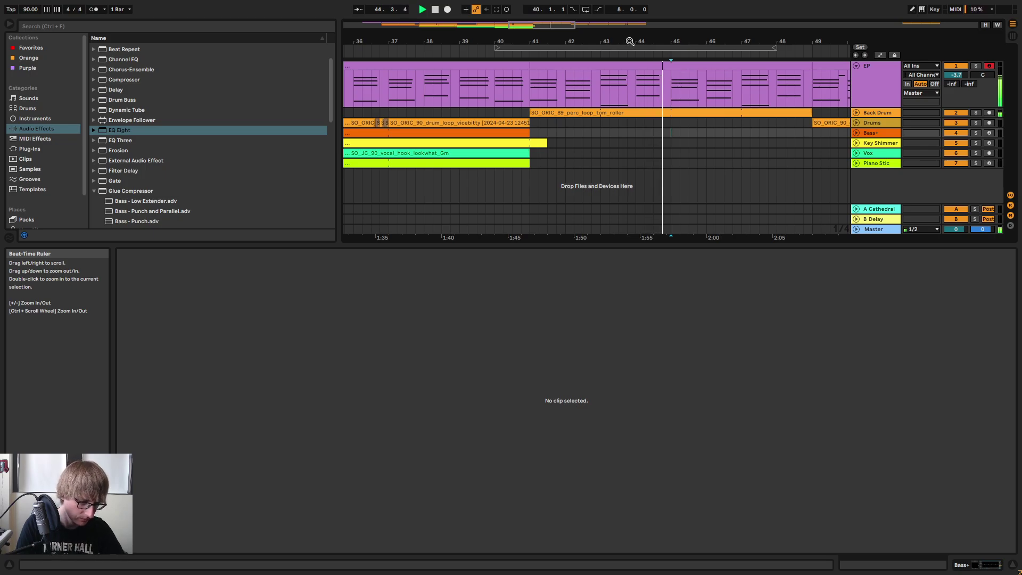
drag(747, 40, 667, 11)
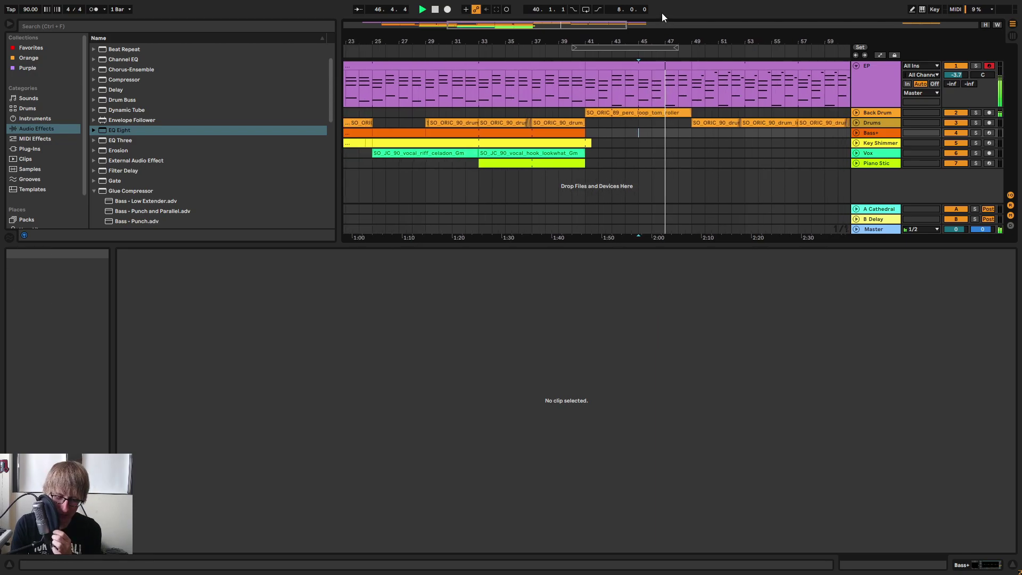
Show the Back Drum track's devices to check its EQ Eight, and replay the arrangement from bar 37.
click(876, 113)
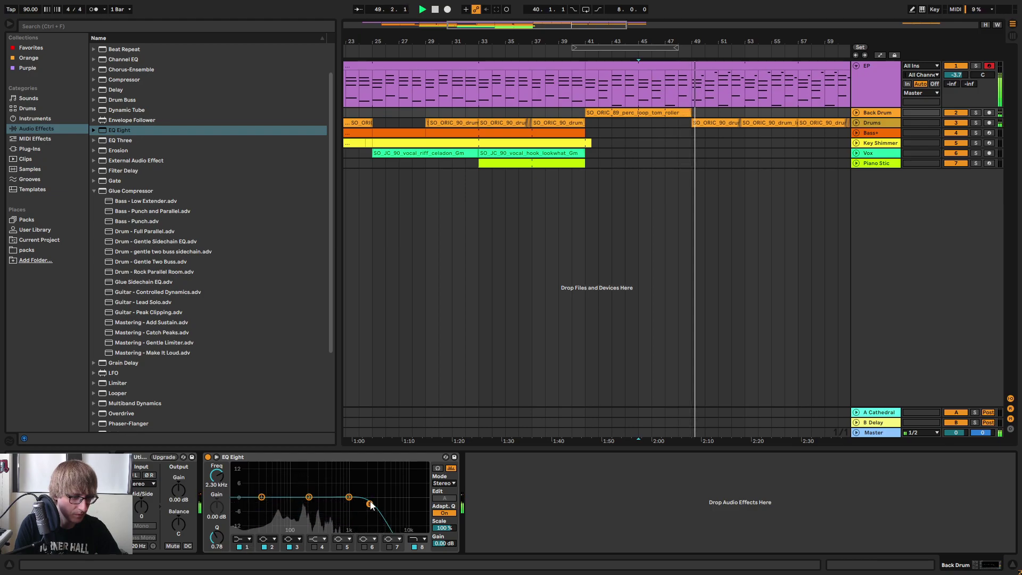
click(655, 179)
drag(600, 44, 544, 26)
click(516, 49)
Unfold the Key Shimmer track to inspect its clips, fold it again, and follow playback past bar 41.
click(646, 143)
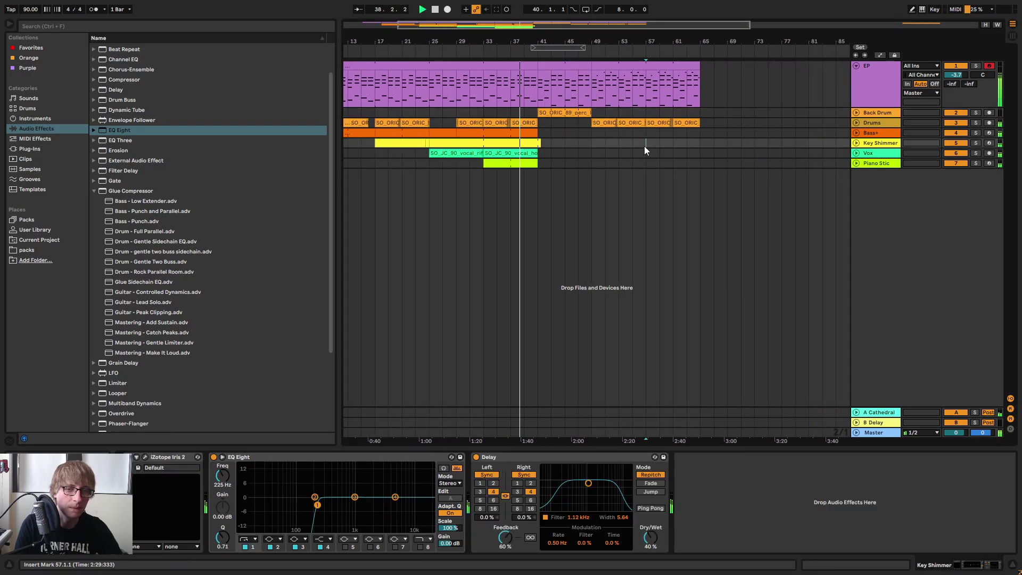
click(856, 143)
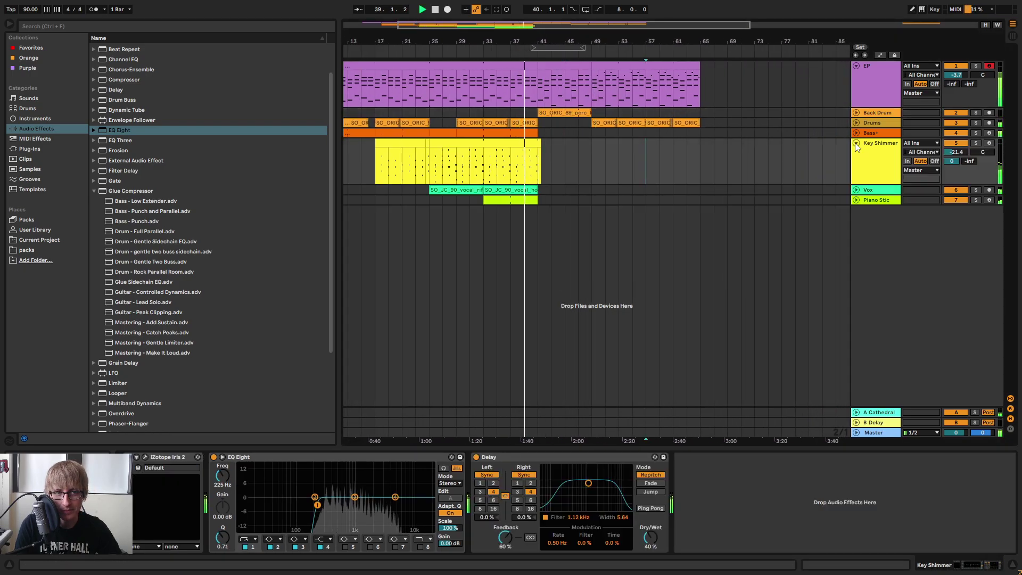
click(856, 143)
drag(536, 36, 616, 45)
click(696, 154)
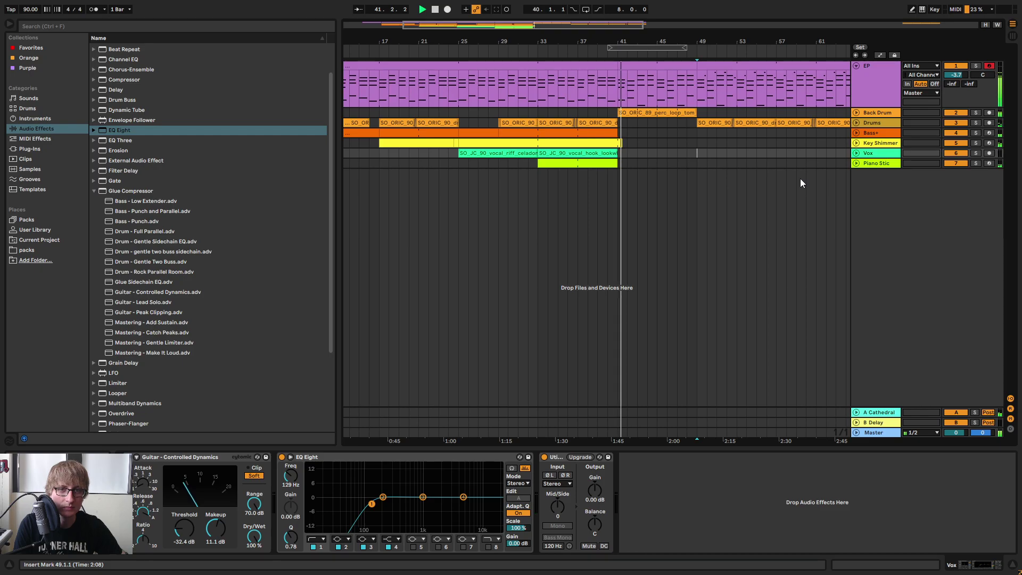
Paste the copied vocal riff and hook clips at bar 49 on the Vox track.
key(ctrl+v)
drag(729, 41, 770, 50)
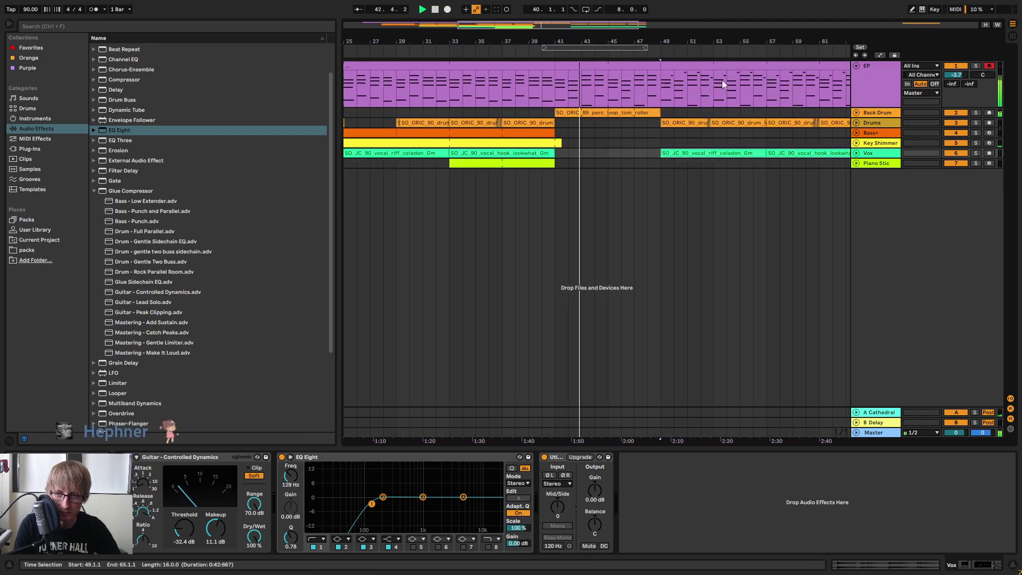
click(674, 176)
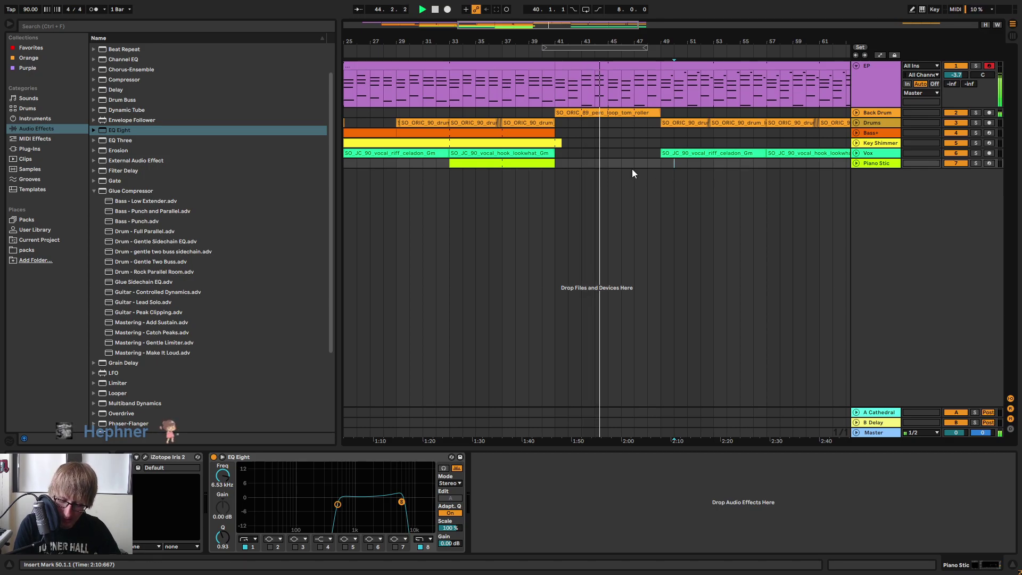
Unfold the Key Shimmer track, consolidate bars 41 to 49 into one clip, and open its notes in the editor.
click(856, 144)
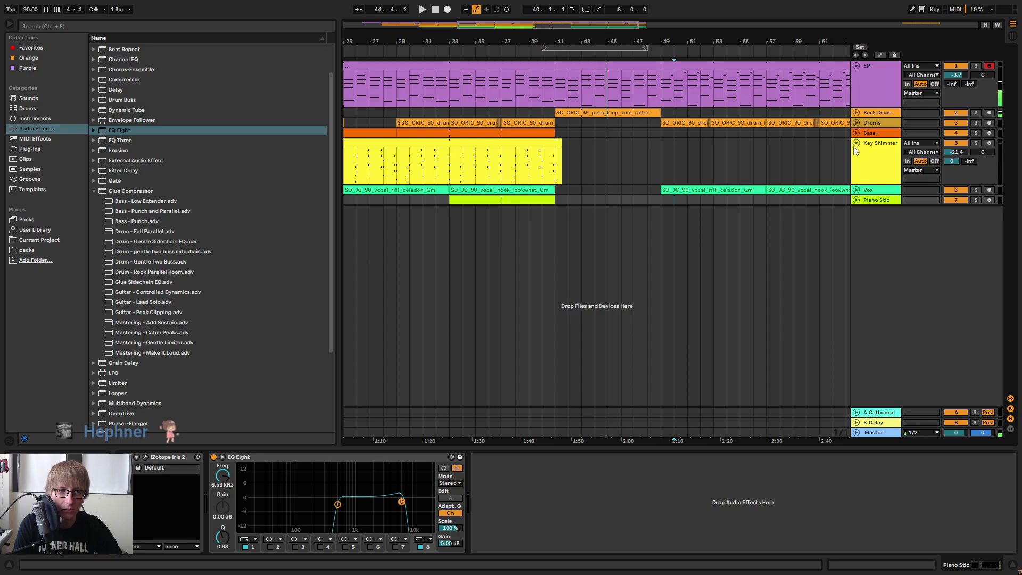
drag(553, 153, 666, 159)
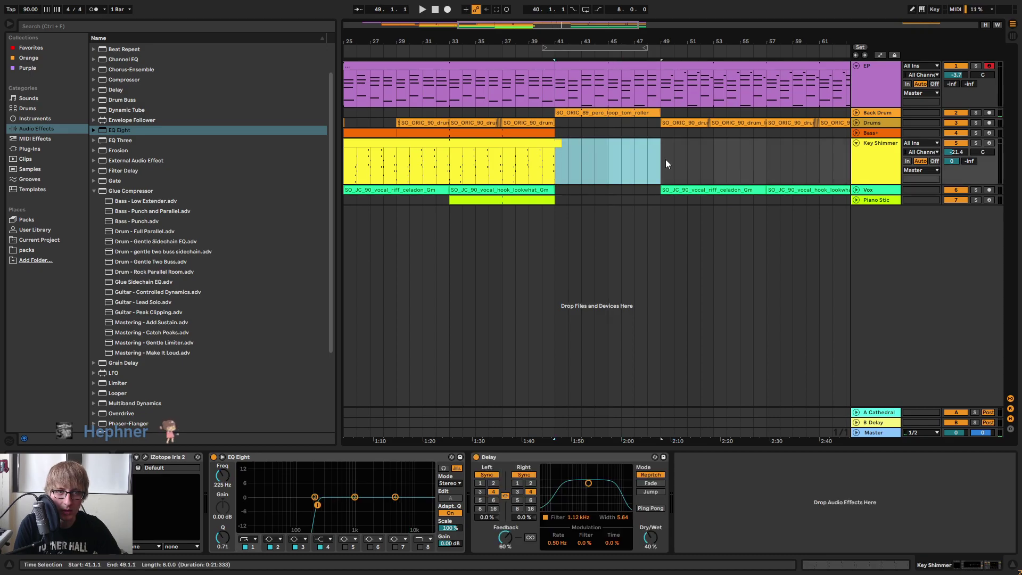
right_click(617, 151)
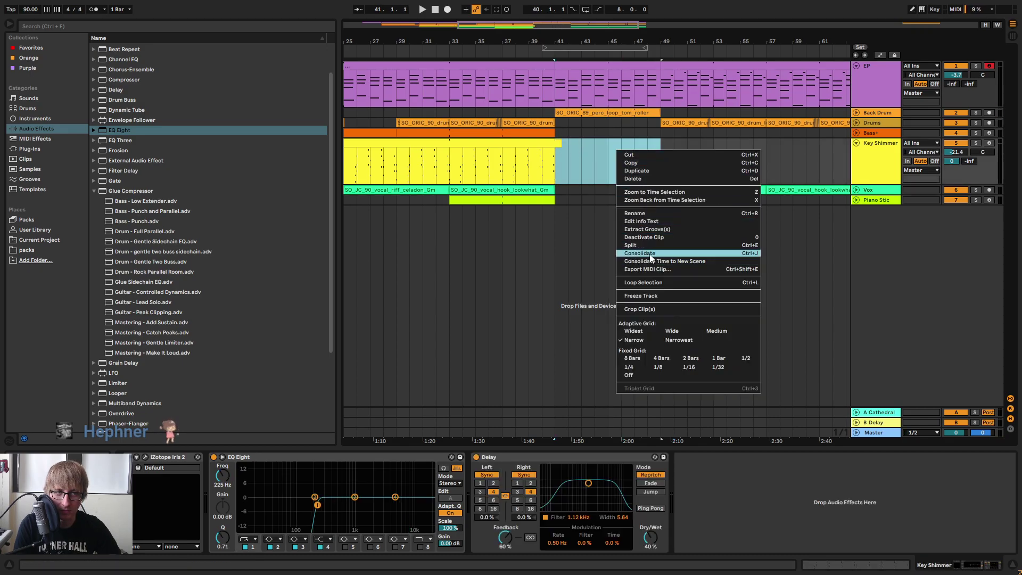
click(650, 255)
key(space)
double_click(605, 143)
drag(677, 245, 677, 201)
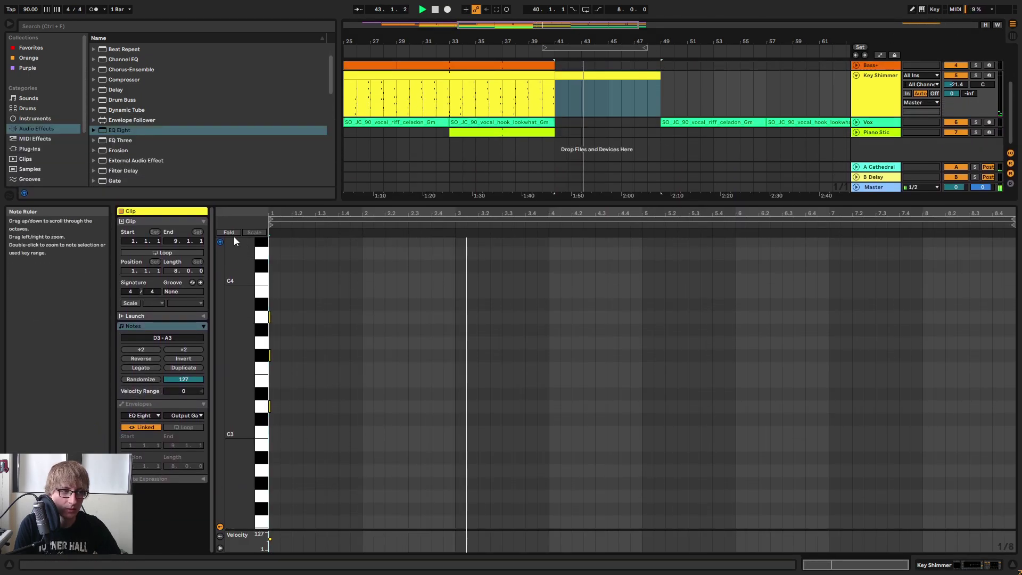
Copy the D3 to A3 chord at the clip's start to bars 5 and 7 of the Key Shimmer clip.
drag(420, 299, 289, 457)
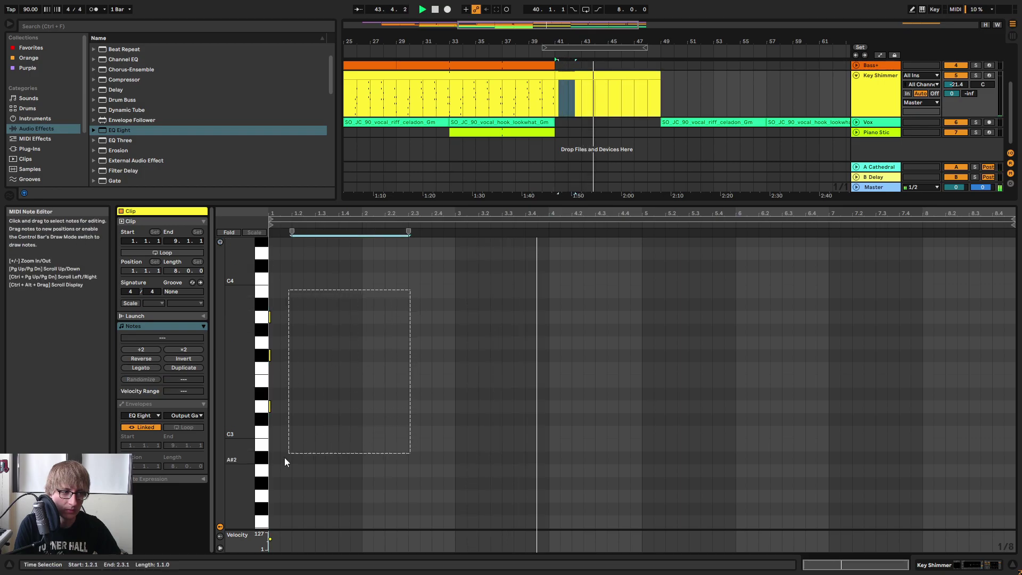
click(642, 302)
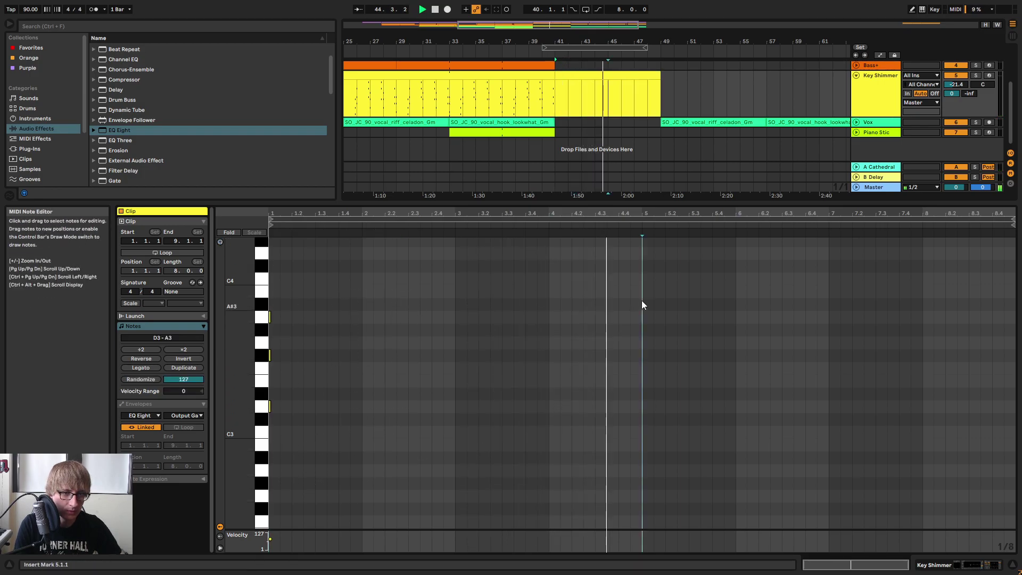
key(ctrl+v)
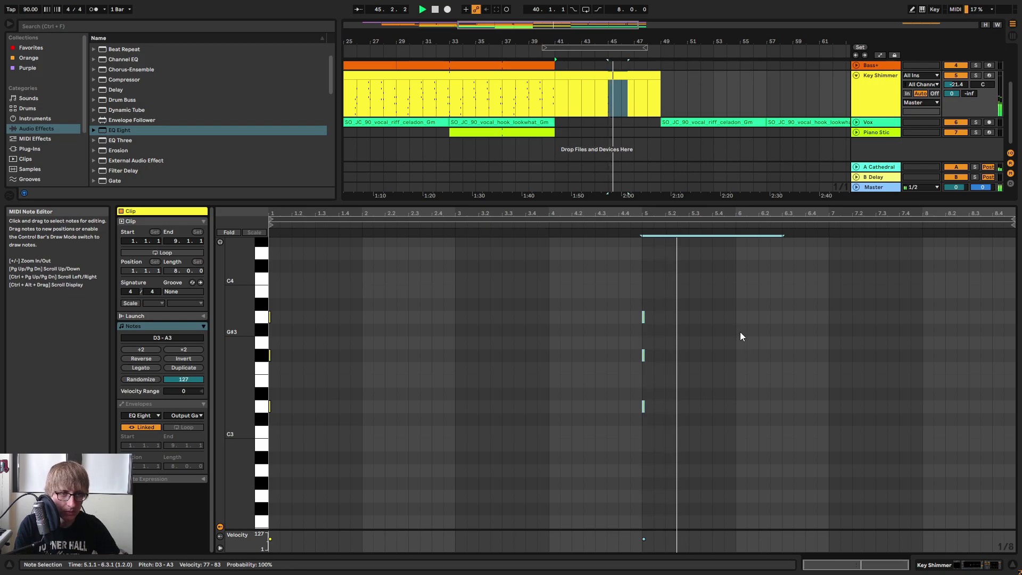
mouse_move(767, 205)
mouse_down()
mouse_move(767, 229)
mouse_move(767, 211)
mouse_up()
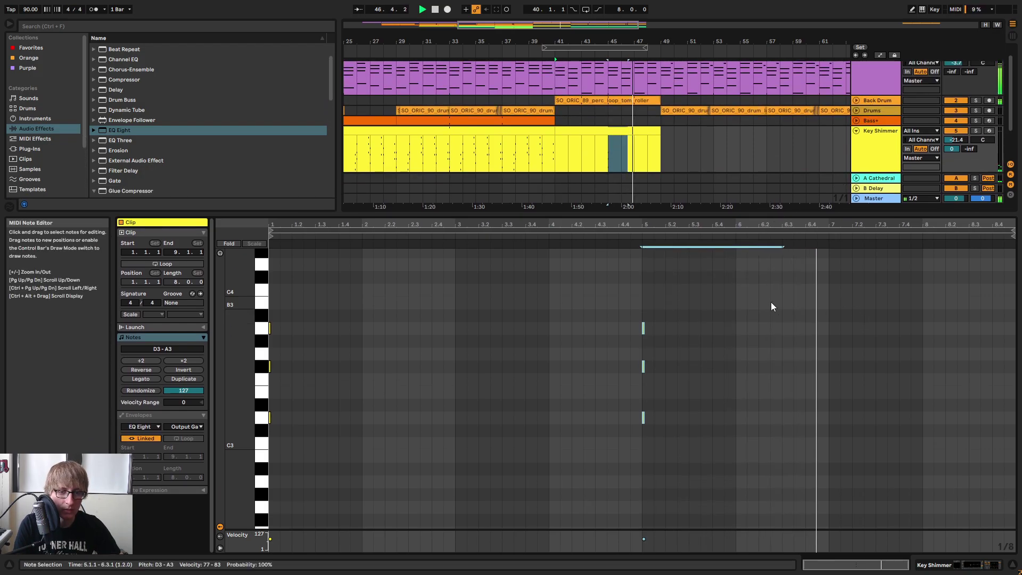
click(830, 321)
key(ctrl+v)
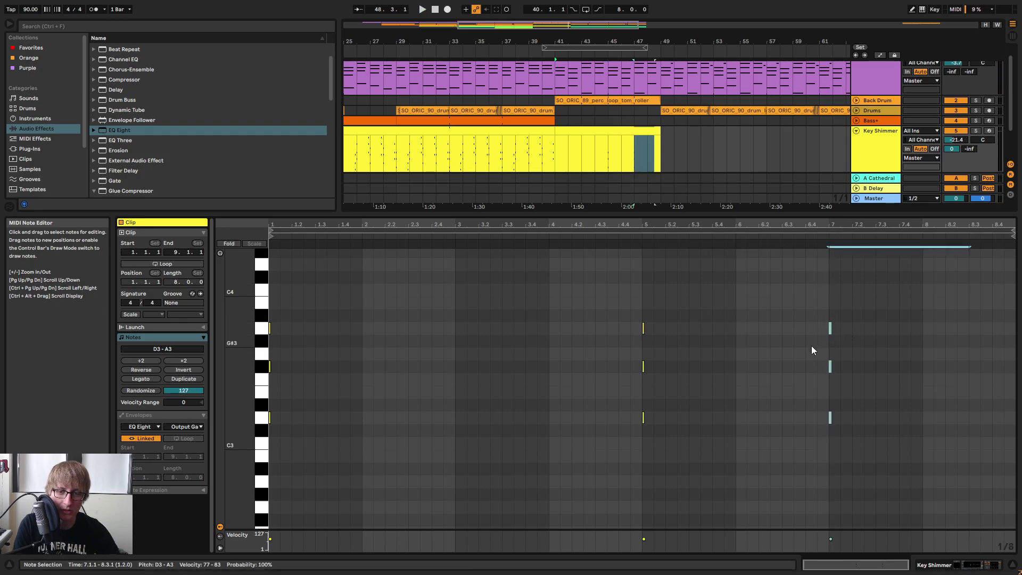
Reshape the bar 7 chord into E3, A3 and C#4, and play it back.
key(Up)
key(Up)
key(Up)
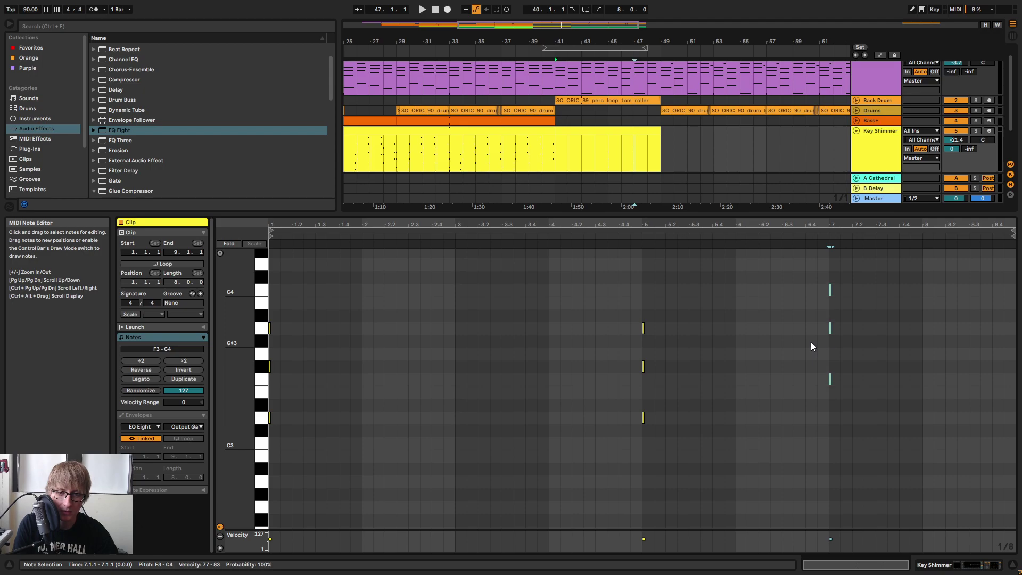
drag(824, 320, 854, 274)
drag(804, 379, 860, 419)
key(space)
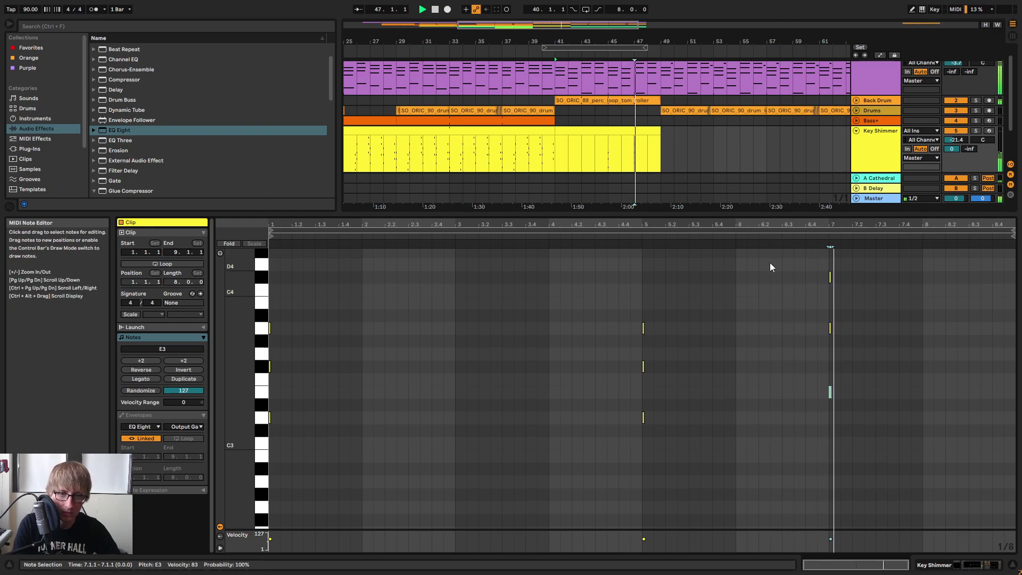
Duplicate the Key Shimmer clip of bars 41 to 49 to bar 49 and listen to it with the drums and vocals.
scroll(905, 319, up, 2)
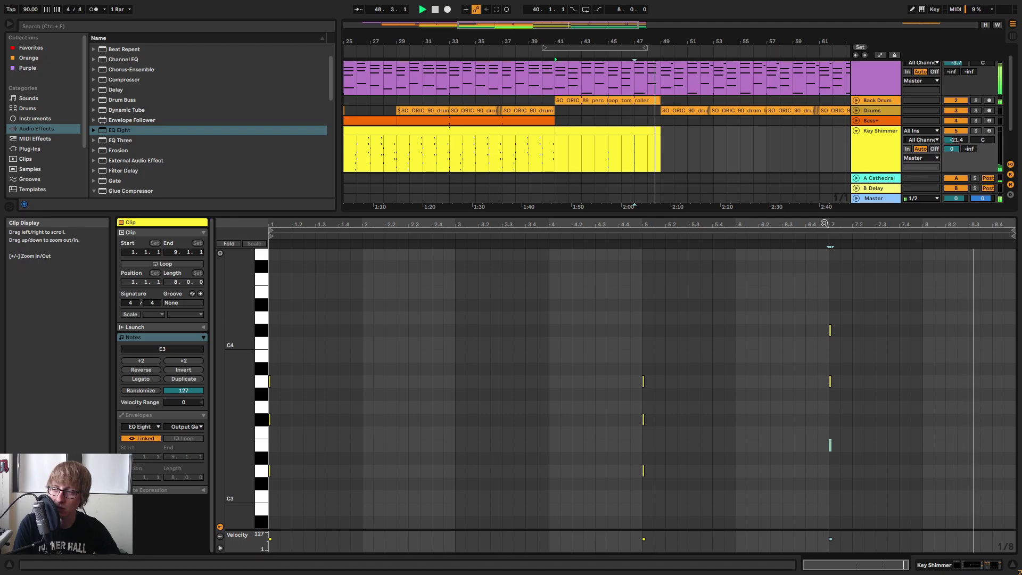
click(658, 165)
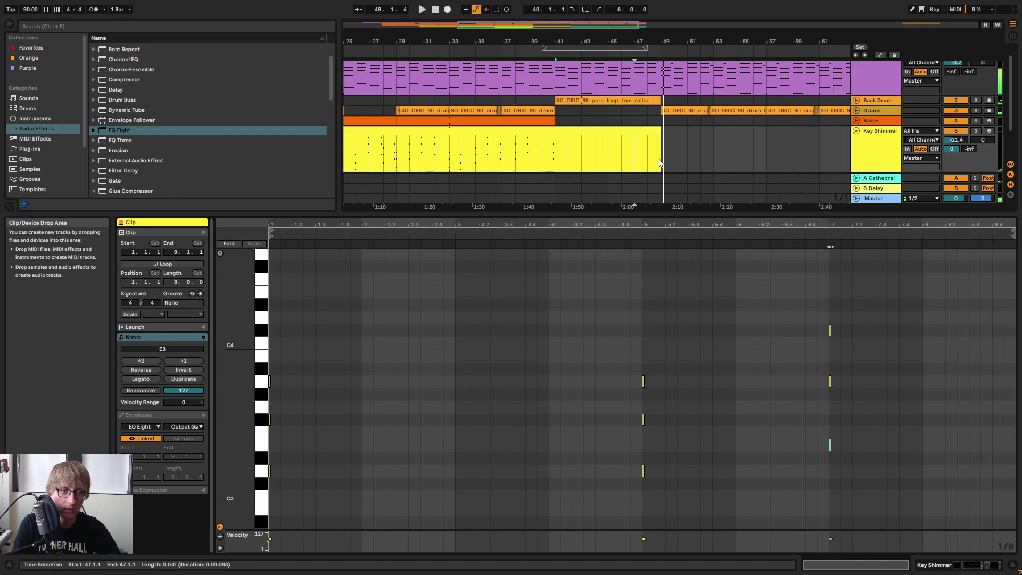
click(645, 133)
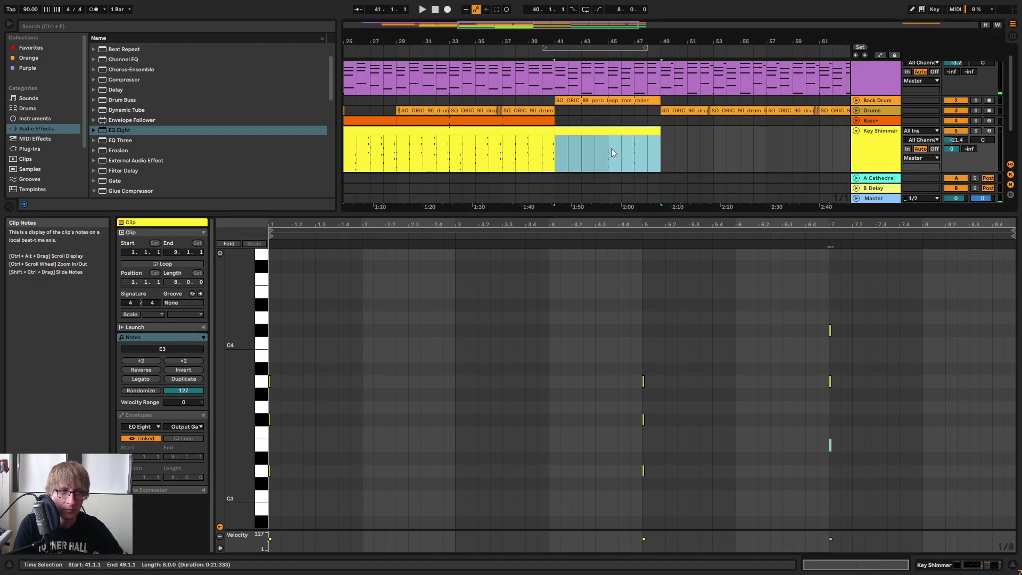
key(ctrl+d)
key(space)
scroll(422, 321, down, 3)
scroll(478, 308, up, 2)
scroll(453, 280, down, 1)
scroll(810, 128, down, 3)
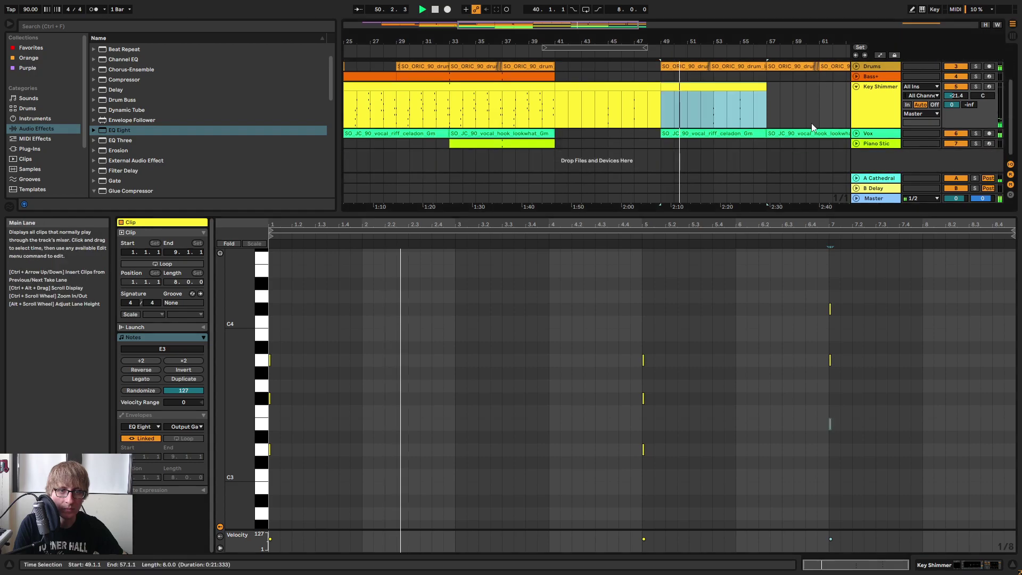
drag(743, 42, 773, 24)
Duplicate the opening chord of the new Key Shimmer clip to bar 2, reshape it into E3, G#3 and B3, and play it.
drag(346, 310, 255, 571)
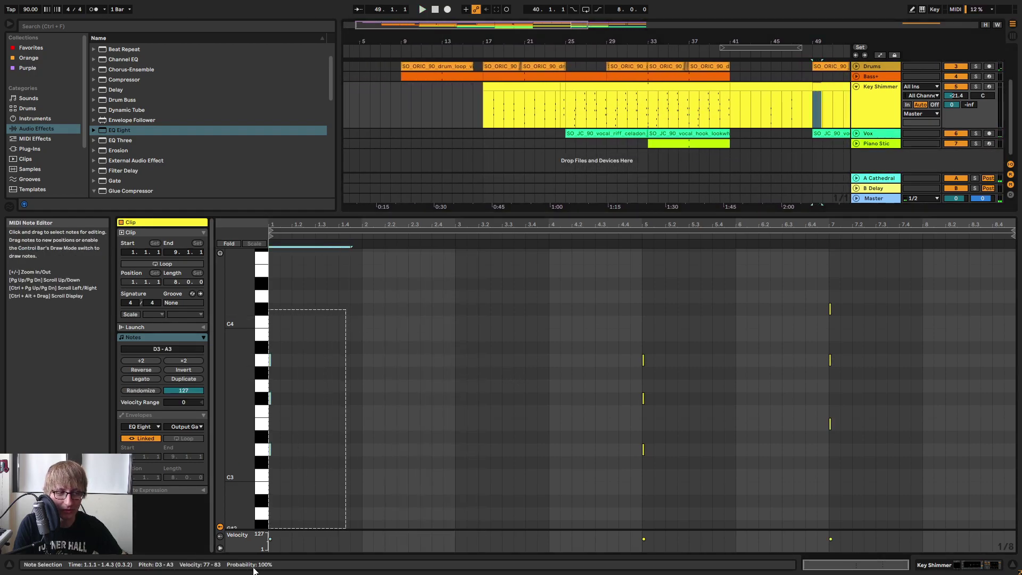
key(ctrl+d)
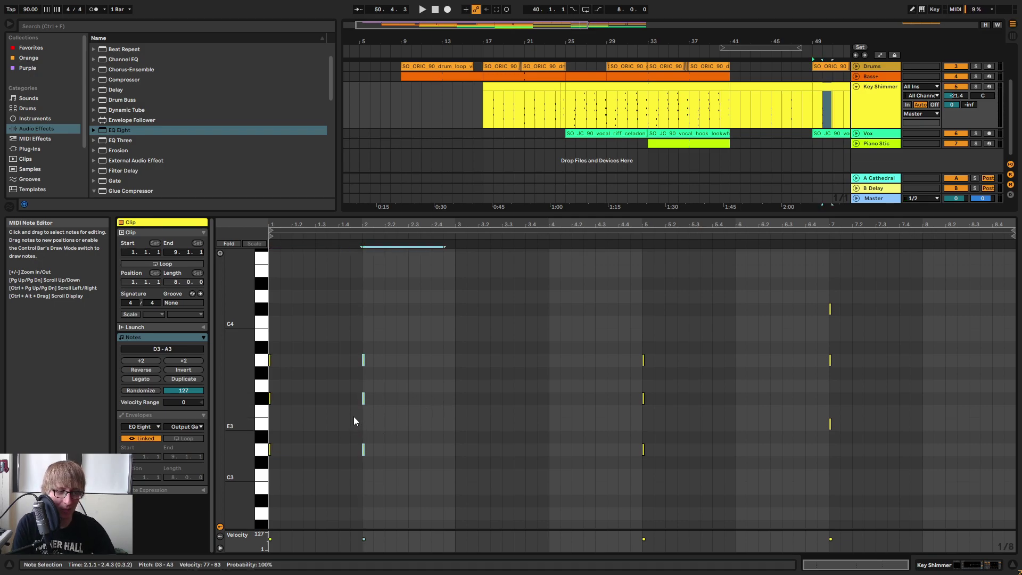
drag(341, 413, 387, 341)
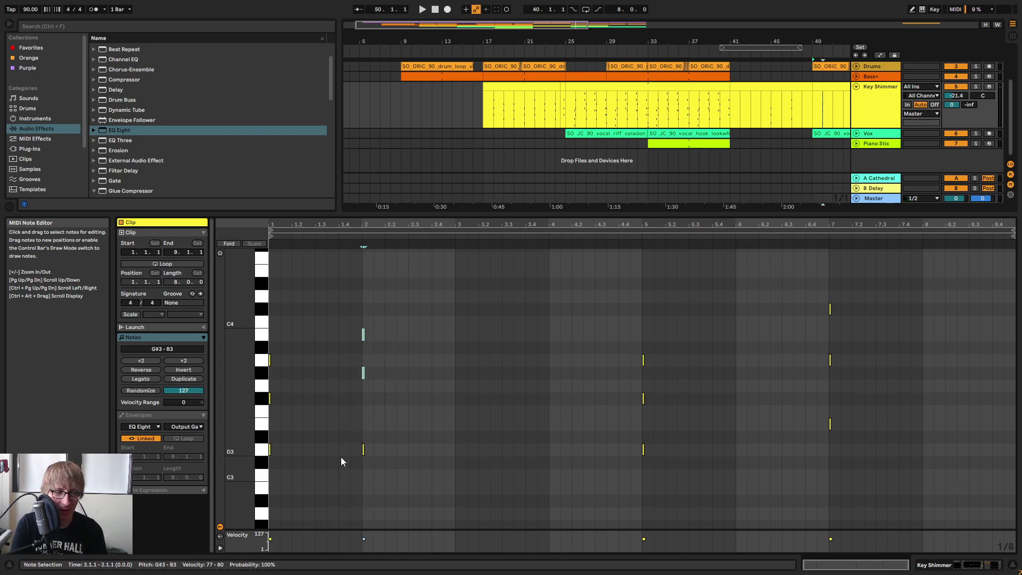
key(Up)
key(space)
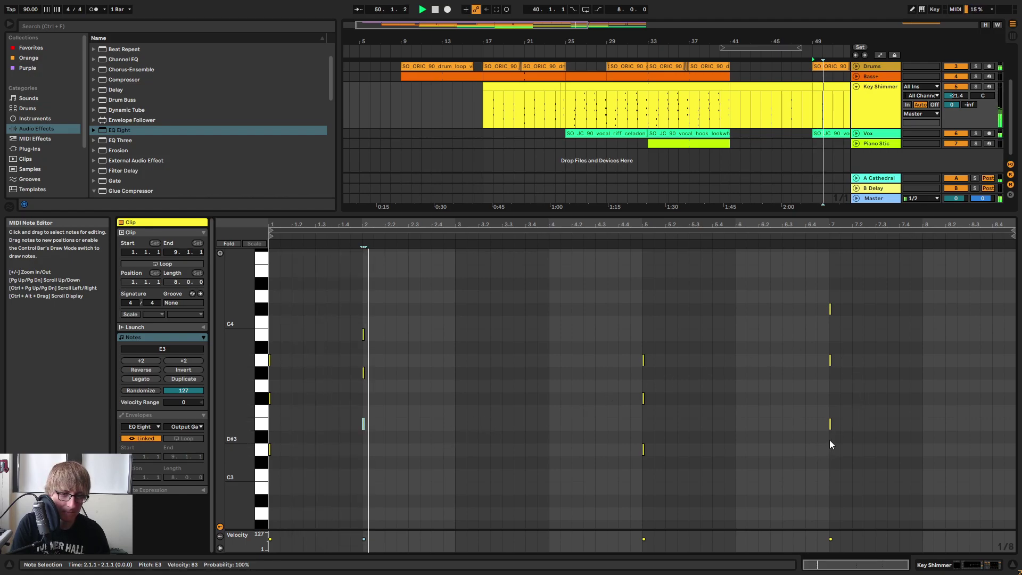
Copy the E3, A3, C#4 chord from bar 7 to bars 3 and 4 of the clip.
drag(827, 435, 889, 300)
key(ctrl+c)
click(452, 324)
key(ctrl+v)
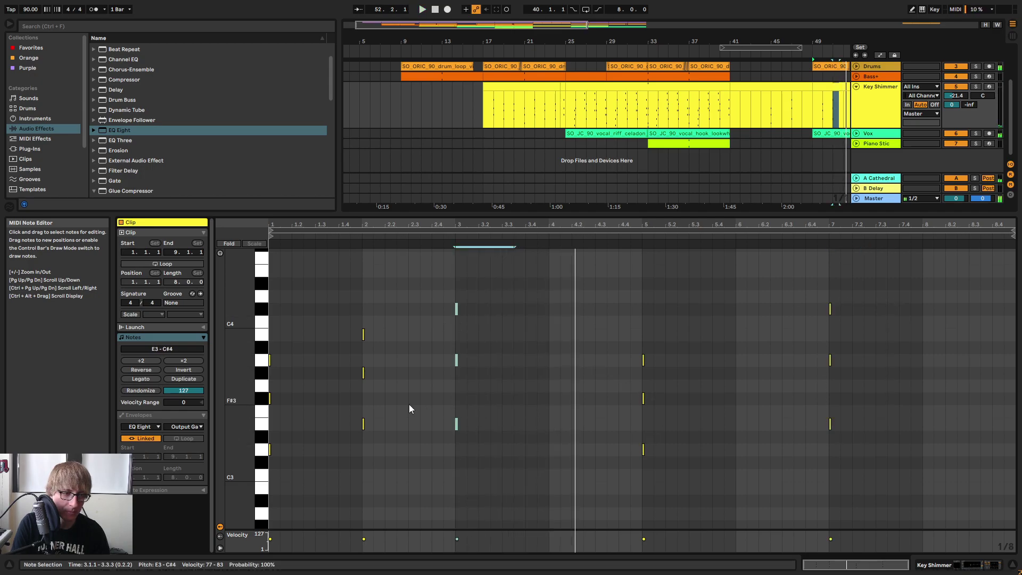
click(548, 394)
key(ctrl+v)
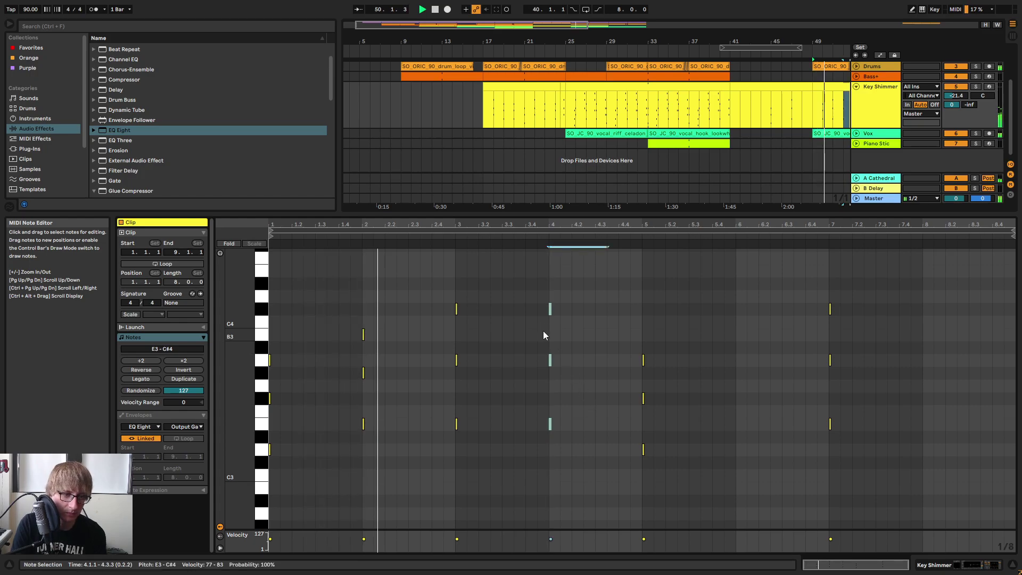
Raise the lowest note of the bar 4 chord to F#3, and duplicate the bar 2 and bar 4 chords to bars 6 and 8.
drag(550, 424, 550, 398)
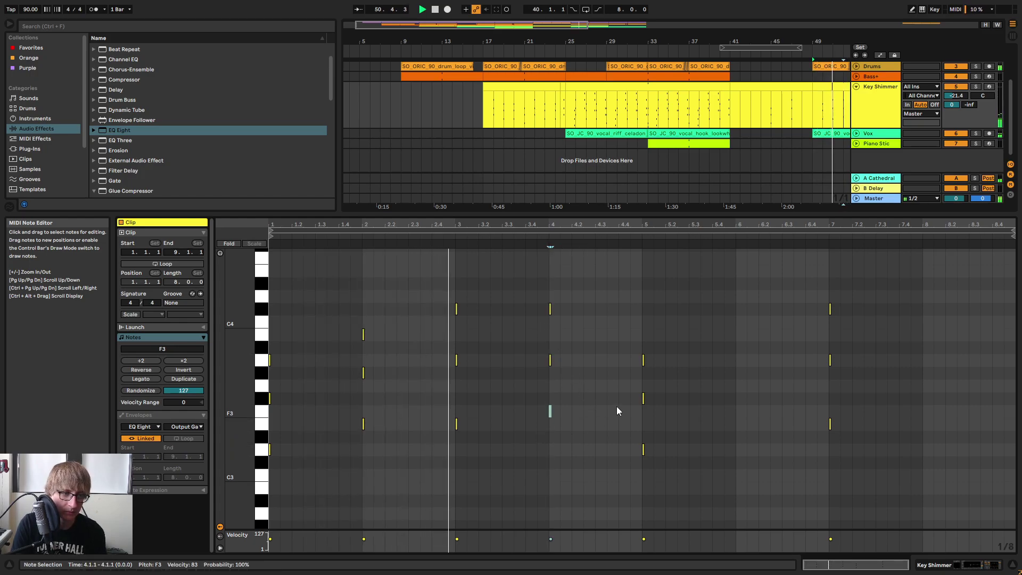
click(725, 408)
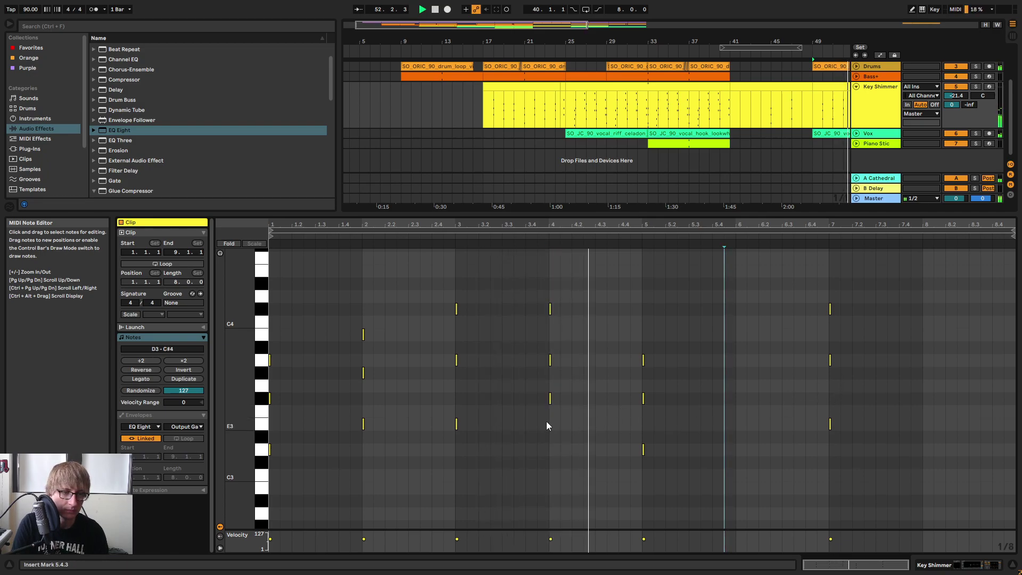
drag(357, 440, 384, 322)
drag(544, 413, 578, 276)
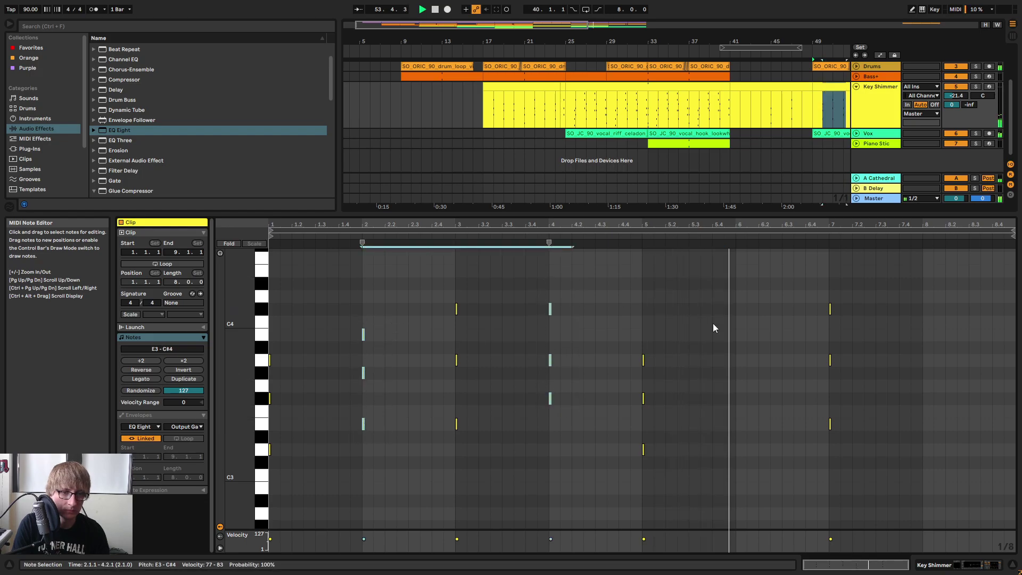
key(ctrl+d)
click(886, 323)
Duplicate the Key Shimmer clip at bars 49–57 so the copy fills bars 57–65.
drag(840, 213, 821, 344)
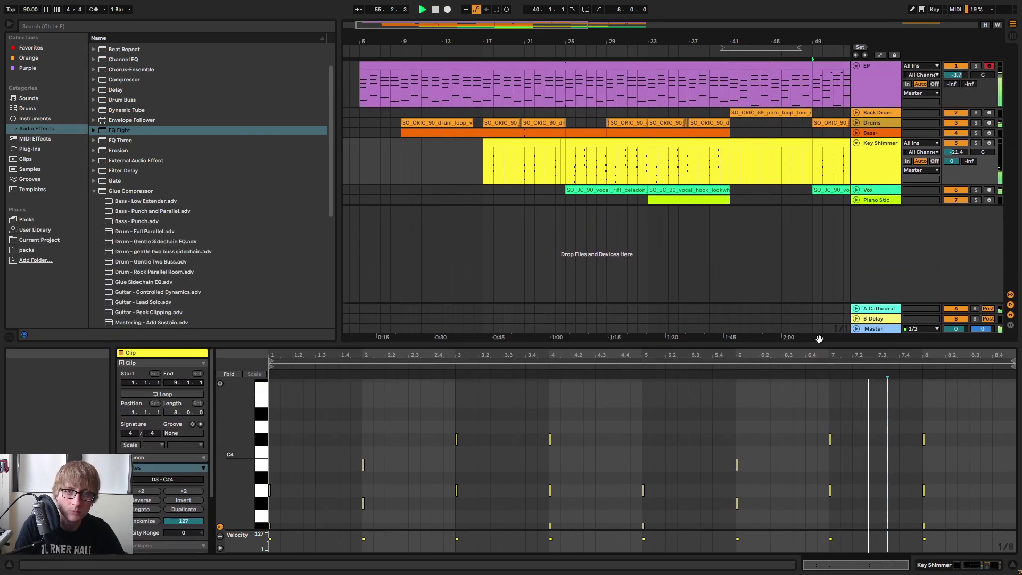
drag(805, 41, 548, 44)
click(661, 102)
click(586, 142)
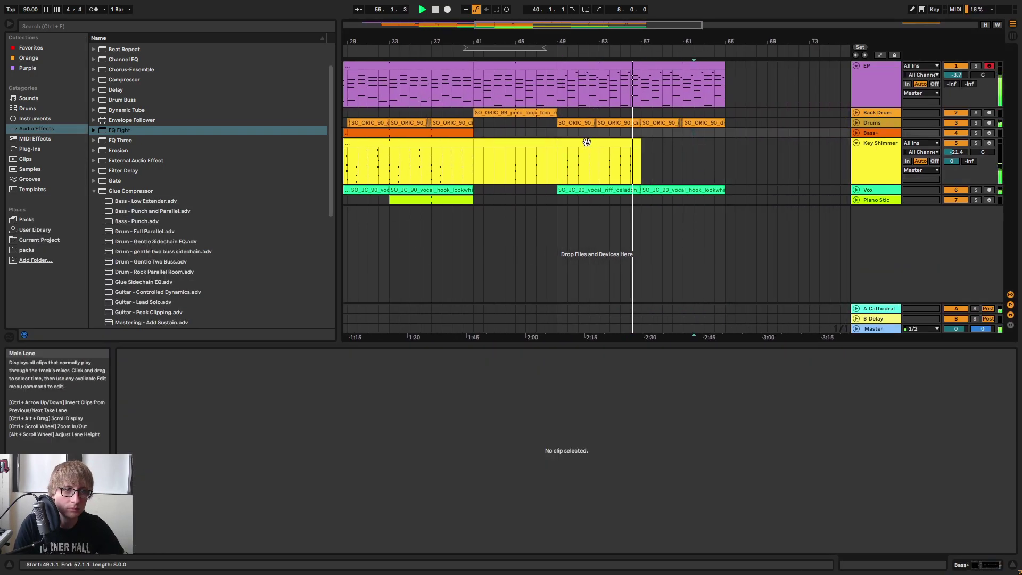
key(ctrl+d)
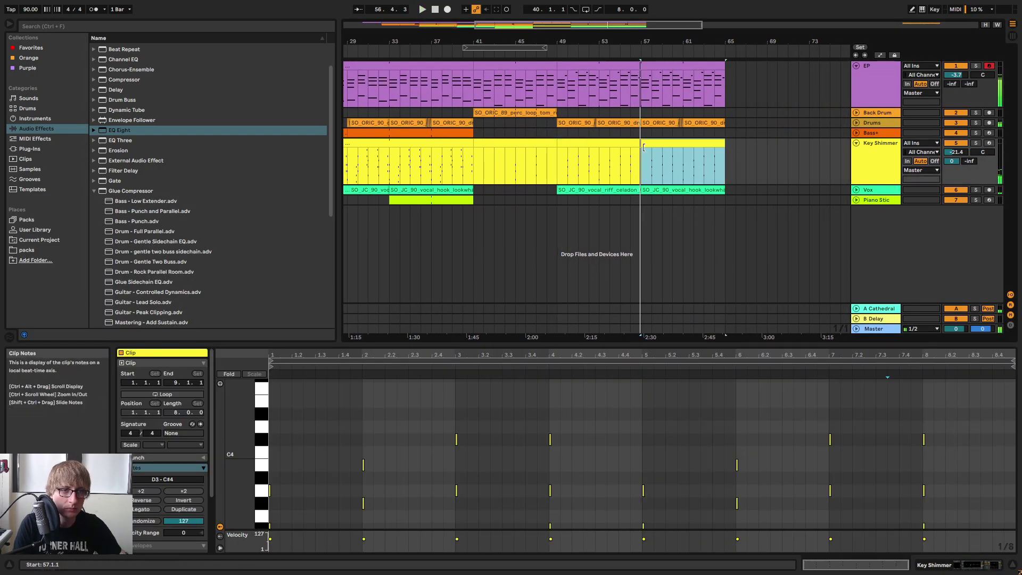
Check the Key Shimmer clip at bar 49 in the enlarged note editor, and play the duplicated clip from bar 57.
click(629, 142)
drag(828, 343, 819, 219)
click(867, 250)
drag(944, 233, 940, 294)
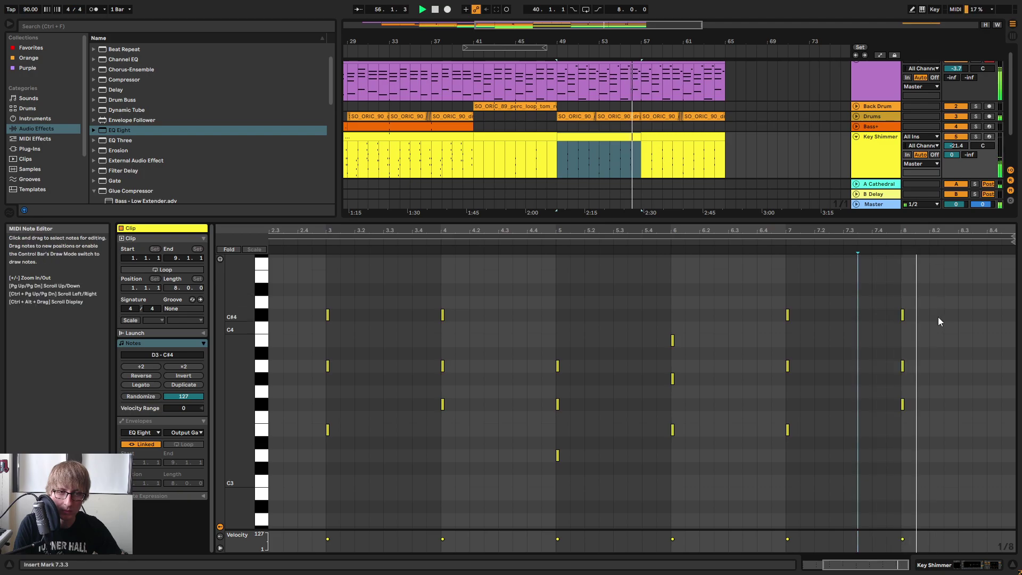
key(space)
click(668, 147)
key(space)
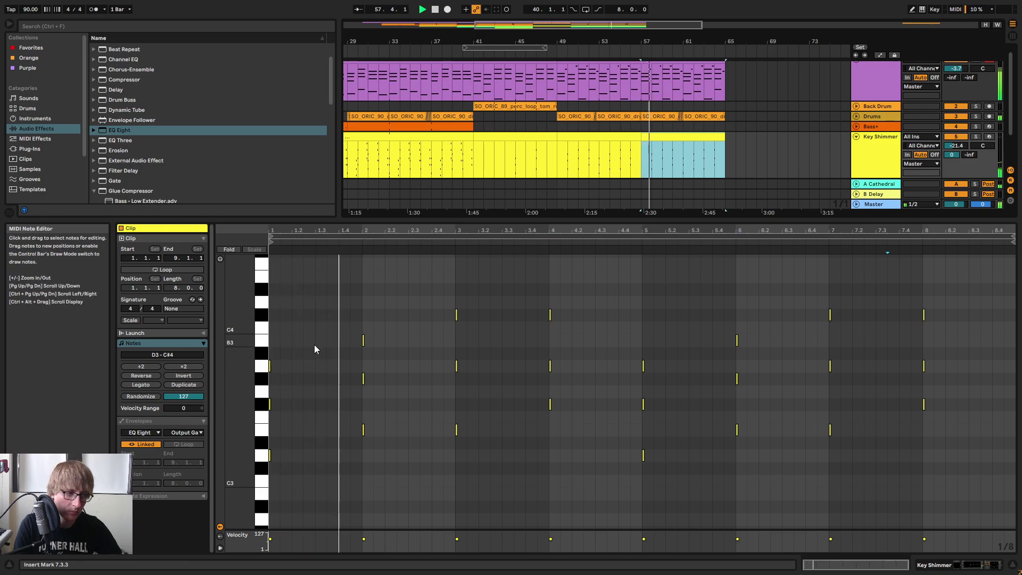
Turn on note preview in the MIDI editor and copy the three-note chord at the start of the duplicated clip.
key(space)
drag(313, 341, 269, 482)
click(221, 259)
drag(319, 339, 248, 483)
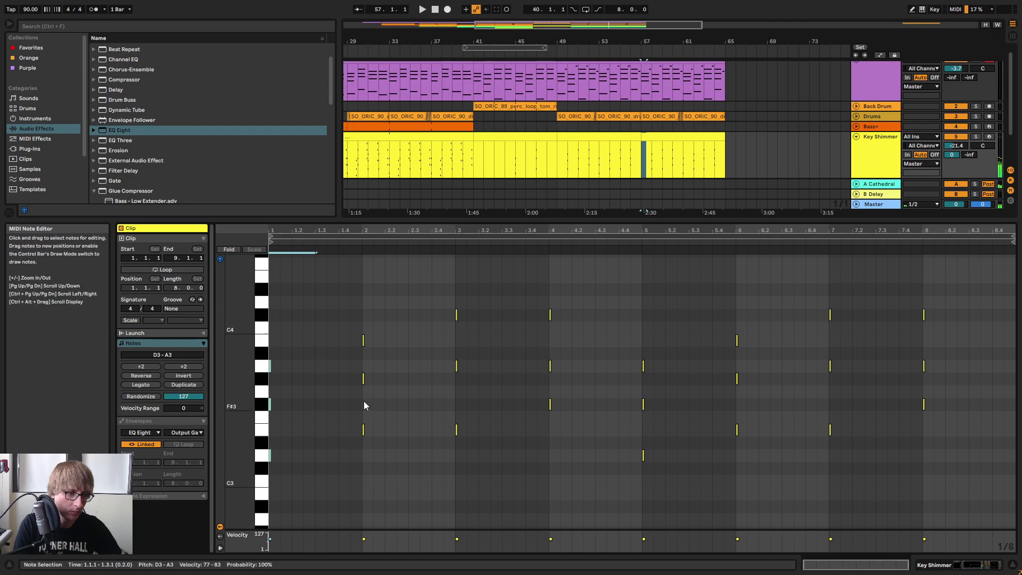
click(339, 392)
key(space)
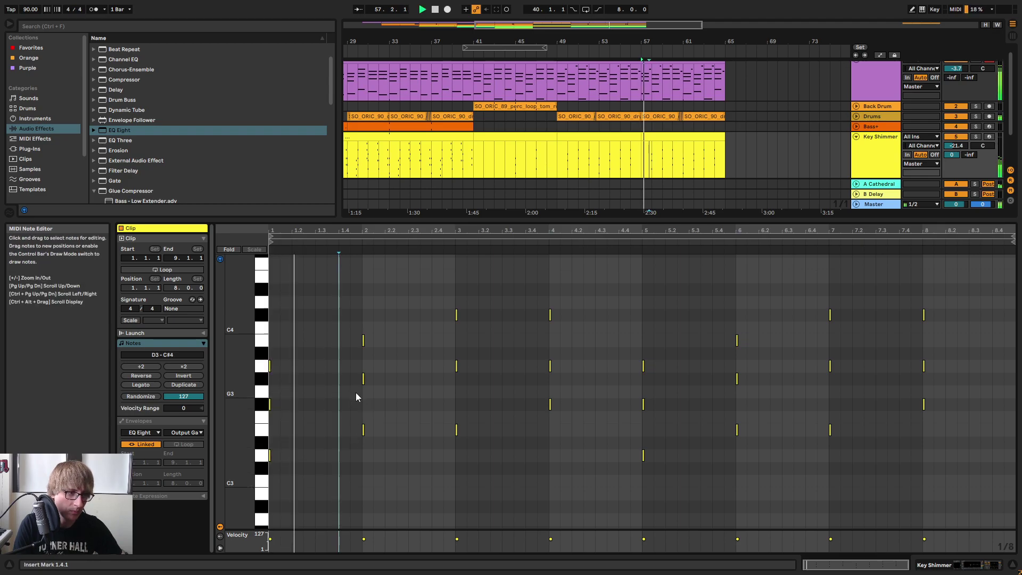
Paste the chord at 1.4.3 and change its notes to F#3, A3 and C#4.
key(space)
click(351, 387)
key(ctrl+v)
key(Up)
key(Up)
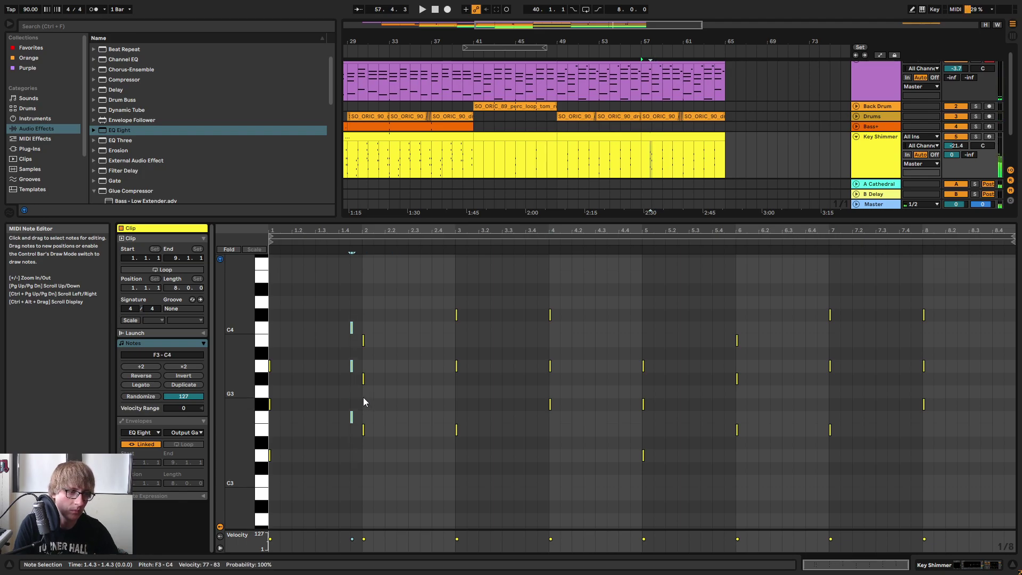
key(Up)
drag(338, 380, 356, 346)
key(Down)
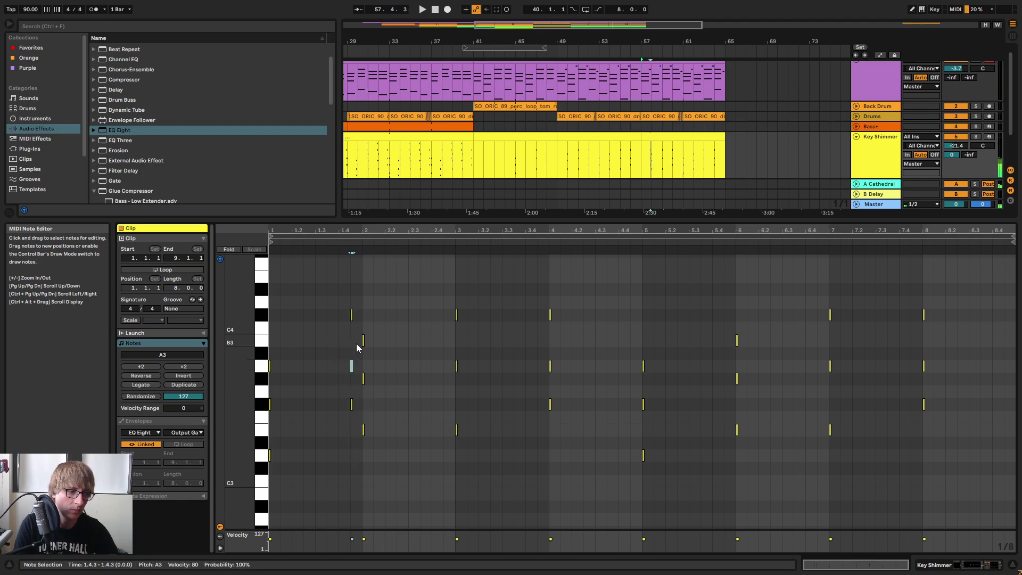
Play up to the end of bar 2, paste the copied chord at 2.4.3 and transpose it to E3, G#3 and B3.
key(space)
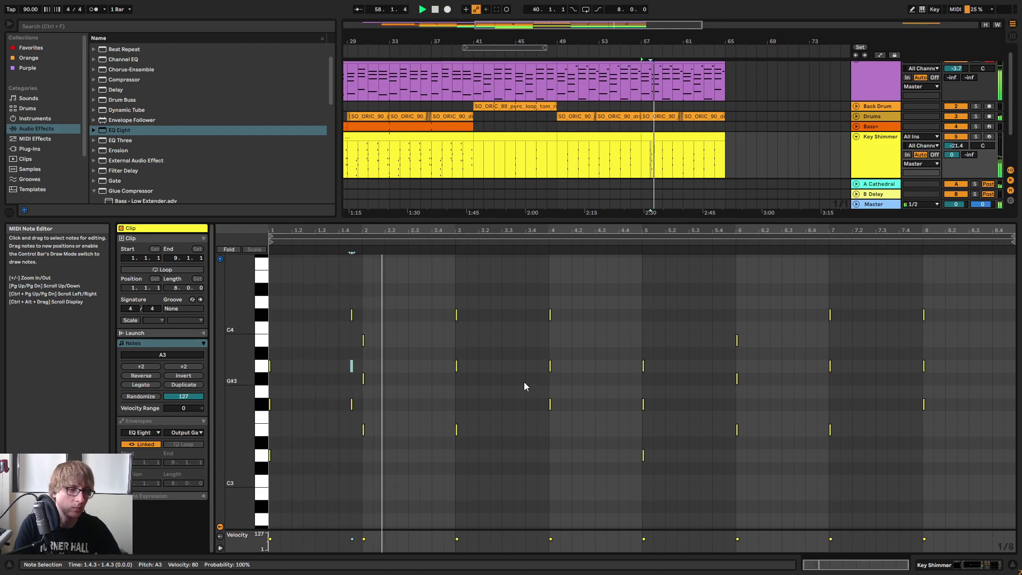
click(442, 347)
key(space)
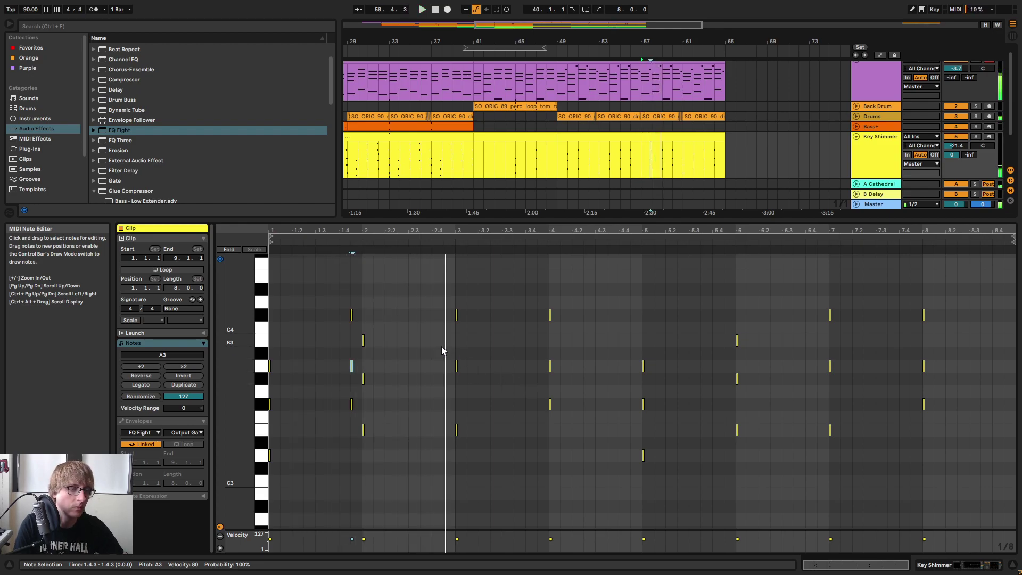
key(ctrl+v)
key(Up)
key(Up)
key(Up)
key(Up)
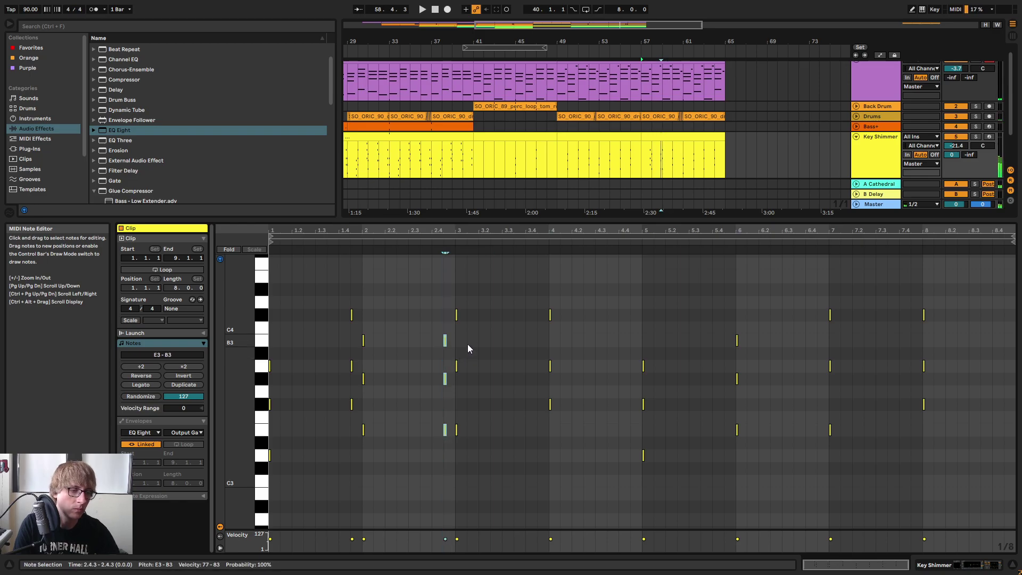
Revoice the chord at 2.4.3 to G#3, B3 and E4, and duplicate it to 3.4.3.
click(441, 417)
click(445, 406)
key(Up)
click(436, 357)
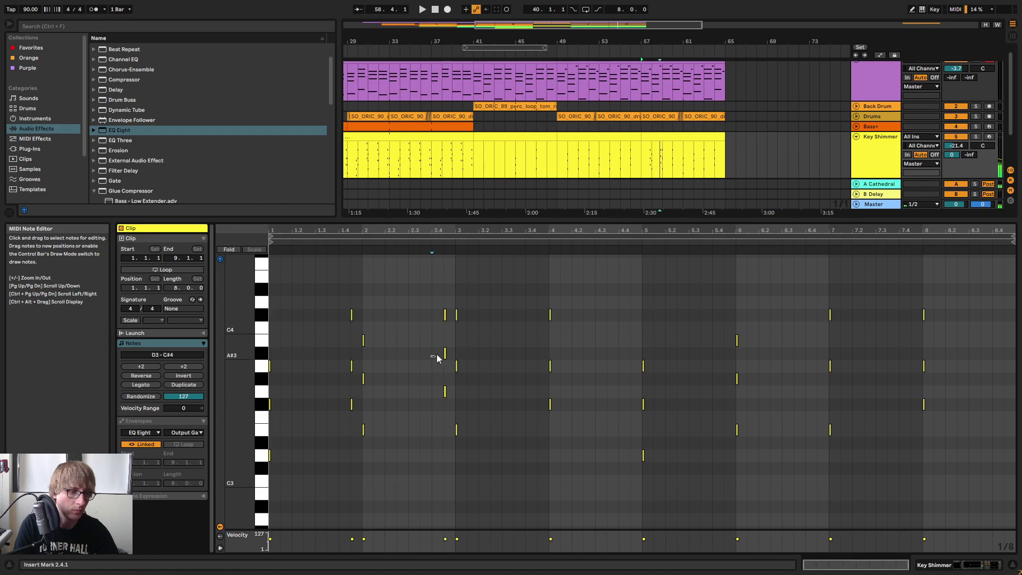
drag(445, 314, 447, 299)
key(space)
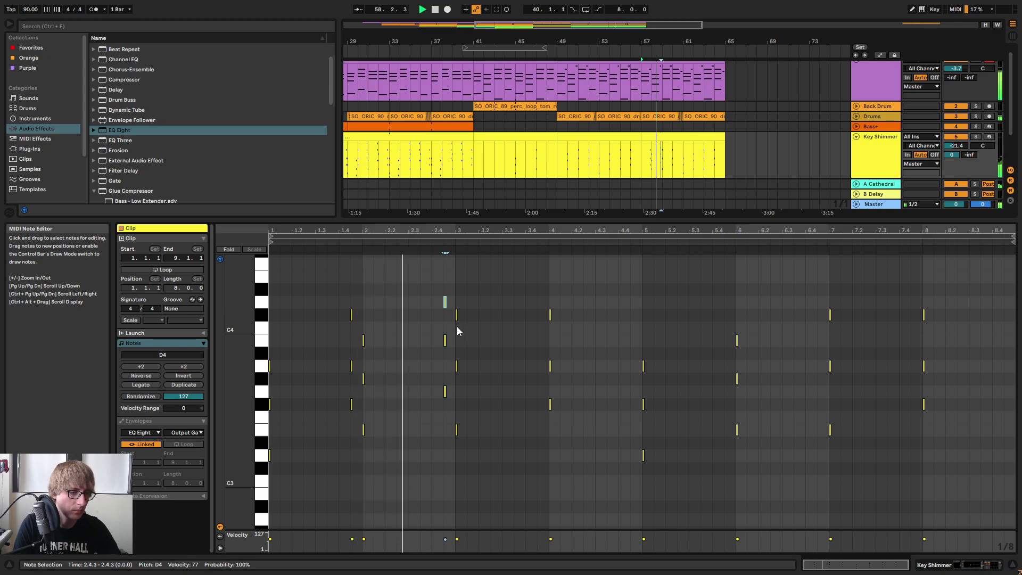
key(space)
drag(433, 314, 447, 295)
drag(425, 330, 441, 354)
drag(432, 389, 456, 392)
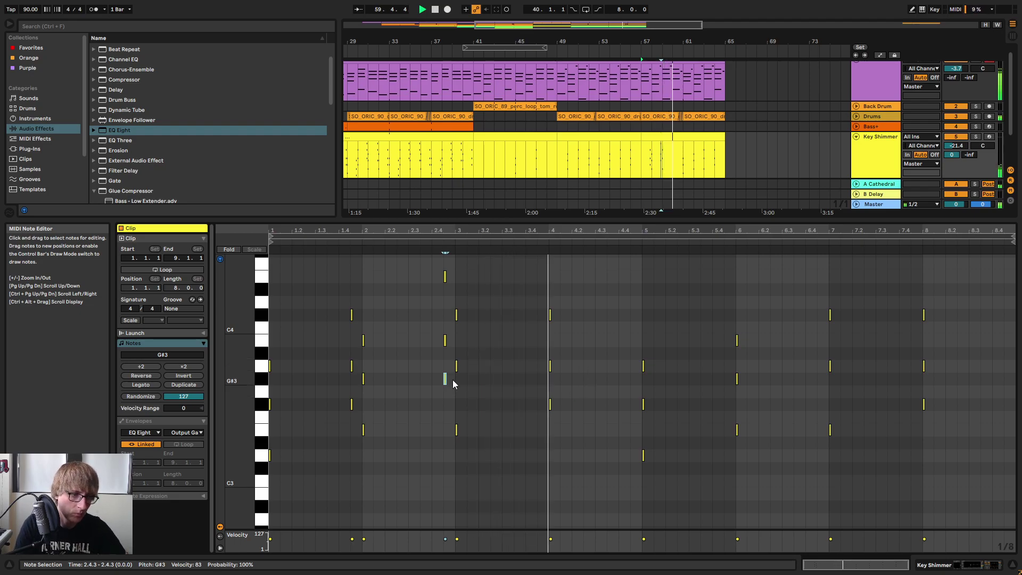
drag(442, 387, 448, 270)
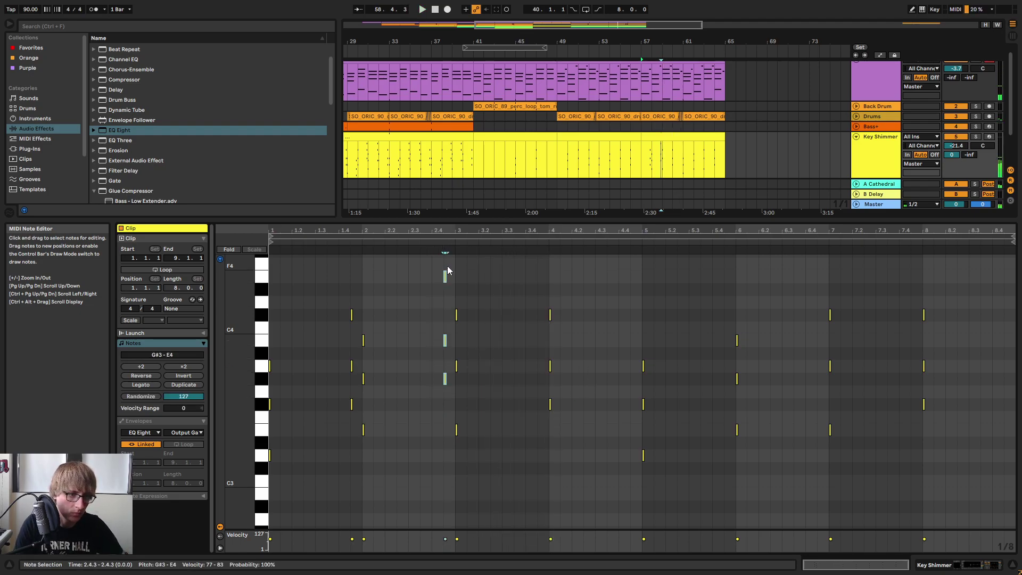
key(ctrl+d)
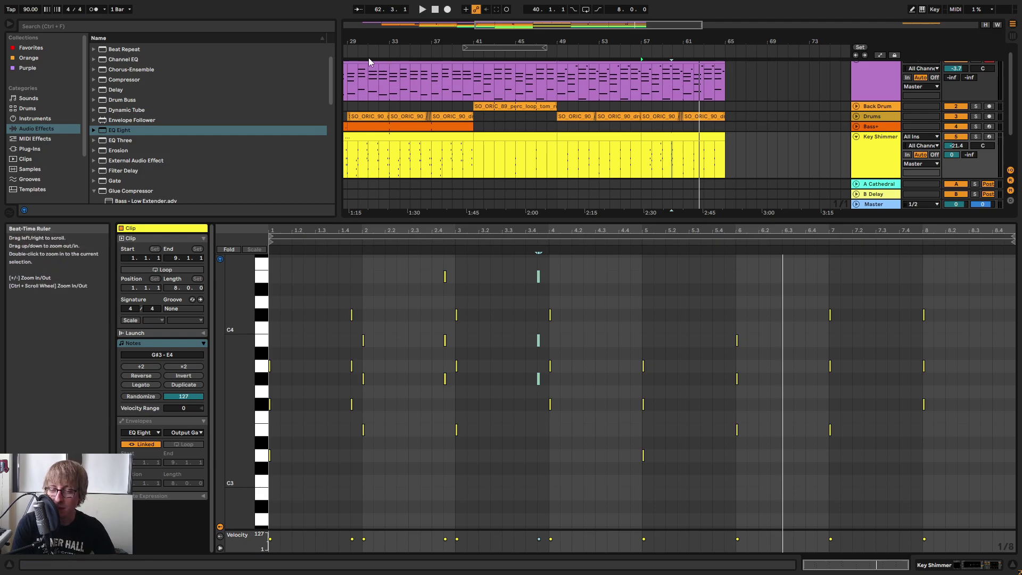
Play the Key Shimmer clip from bar 57 with an enlarged note editor to review the added chords.
click(500, 125)
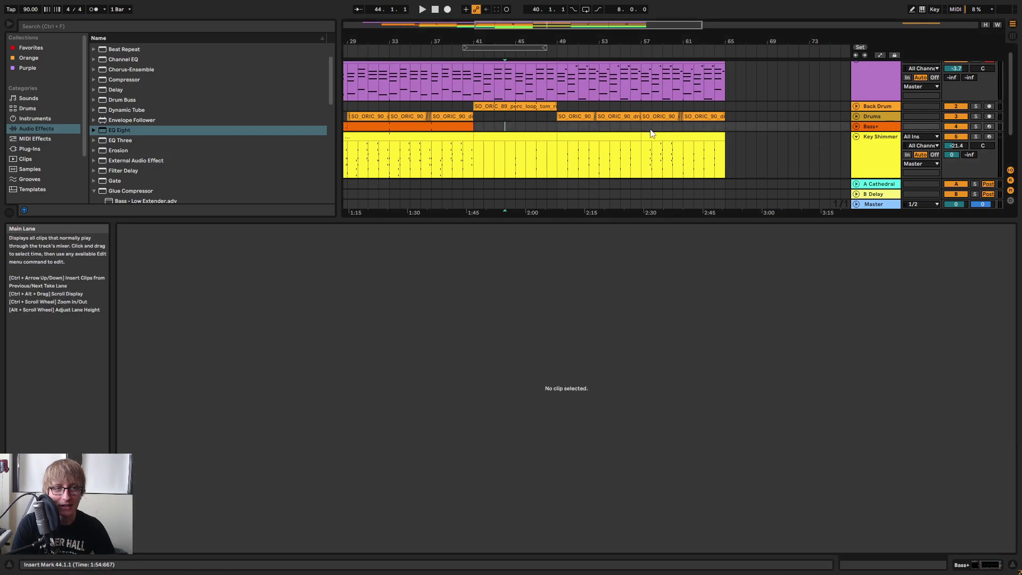
click(593, 137)
click(675, 137)
key(space)
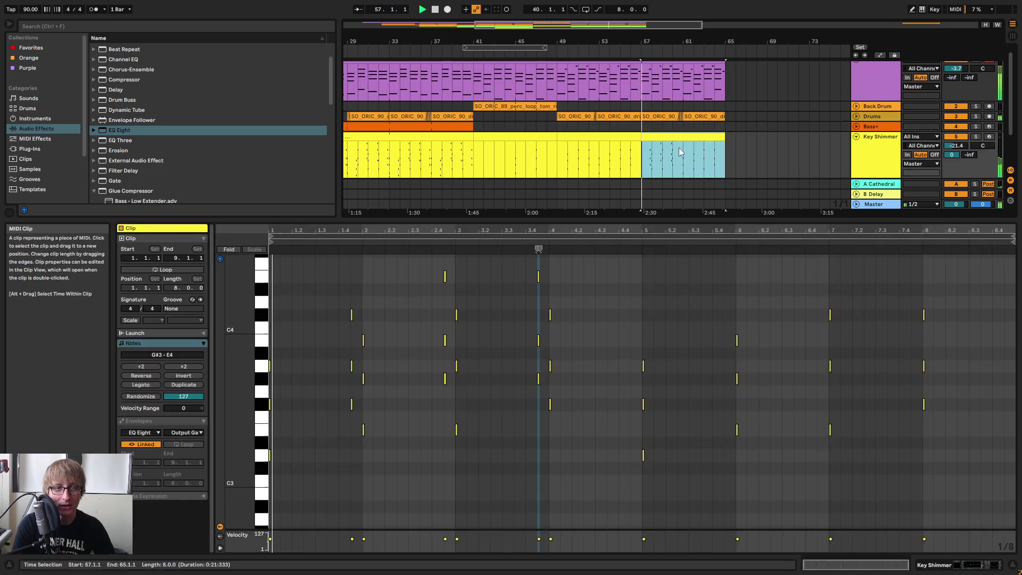
drag(669, 218, 650, 176)
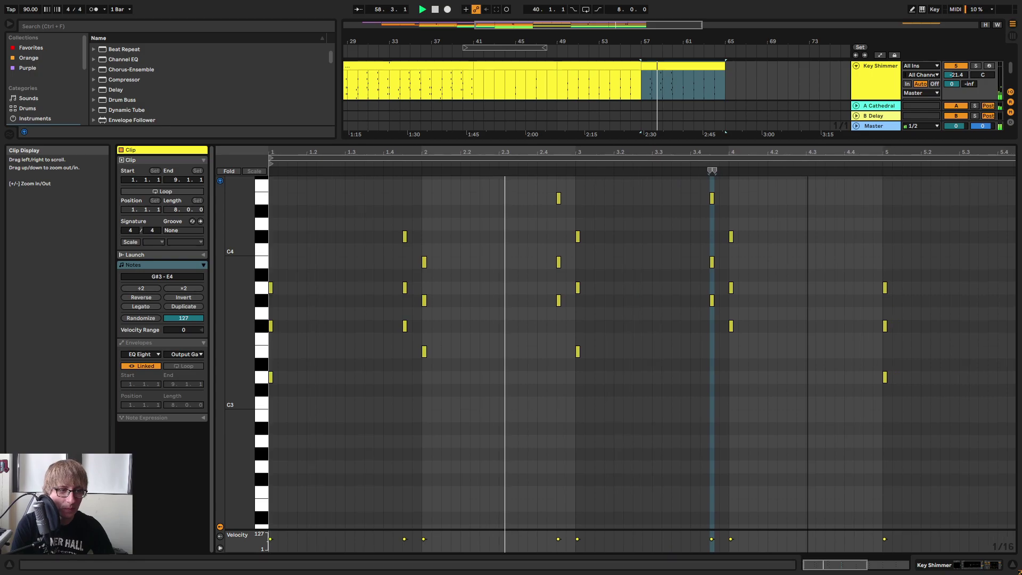
drag(808, 155, 641, 142)
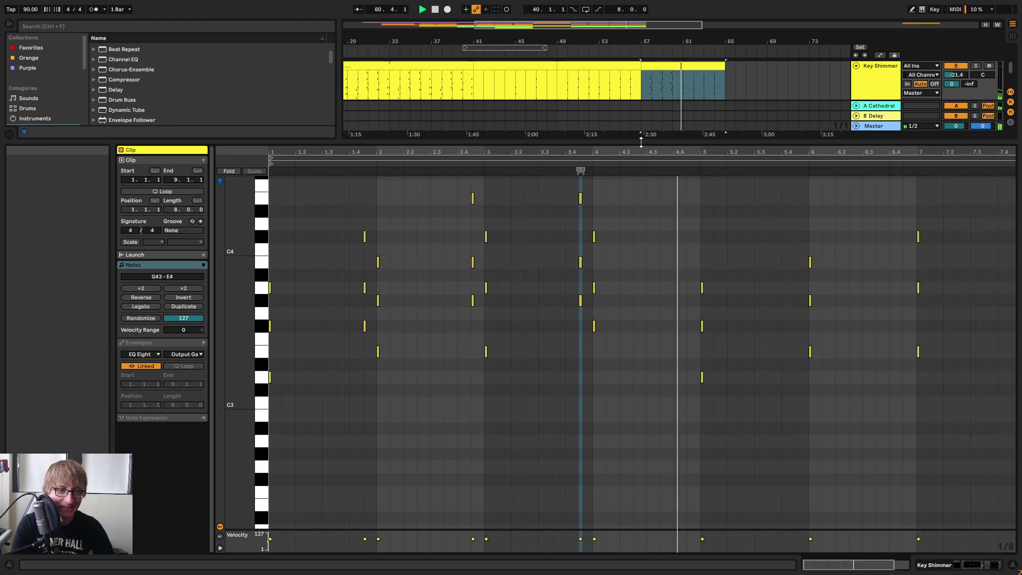
Copy the F#3, A3 and C#4 chord at 1.4.3 and paste it at 4.4.3.
drag(364, 339, 368, 226)
key(ctrl+c)
click(684, 259)
key(ctrl+v)
click(678, 165)
key(space)
Duplicate the four pickup chords at 1.4.3, 2.4.3, 3.4.3 and 4.4.3 into the second half of the clip, starting at 5.4.3.
drag(645, 349, 708, 208)
drag(648, 404, 730, 349)
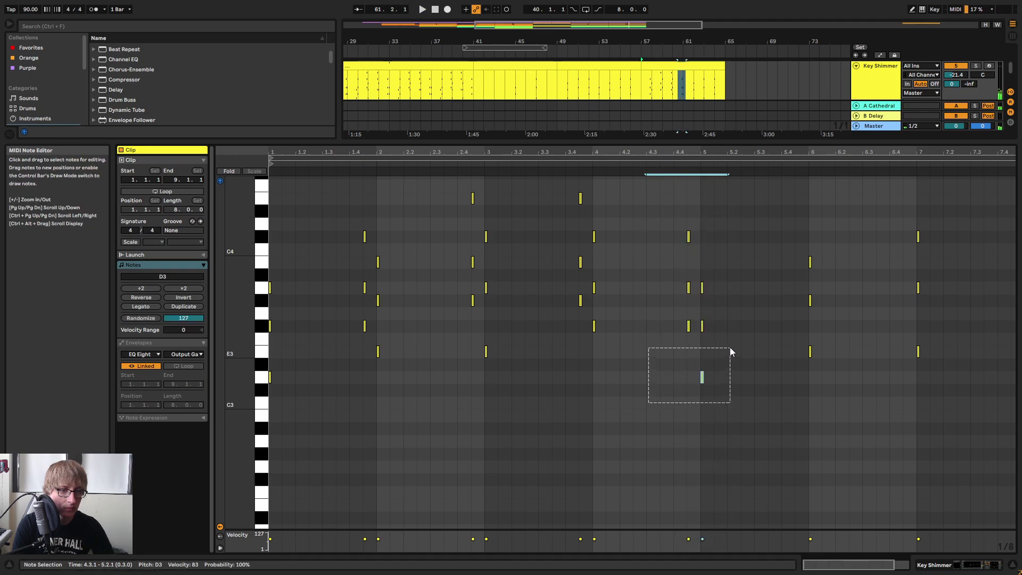
key(space)
key(minus)
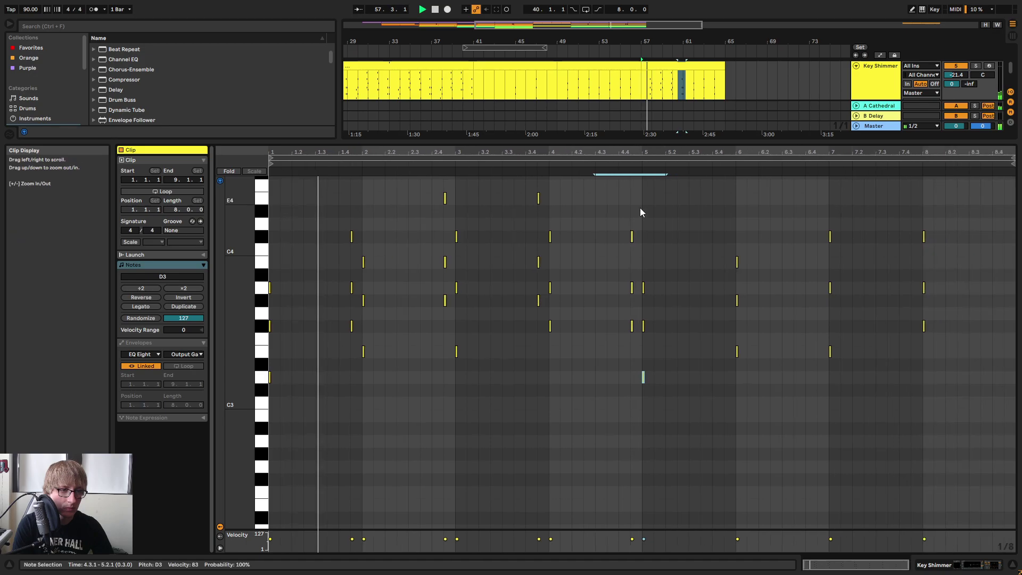
drag(634, 344, 629, 229)
drag(519, 306, 537, 198)
drag(428, 301, 447, 194)
drag(344, 336, 359, 237)
key(ctrl+d)
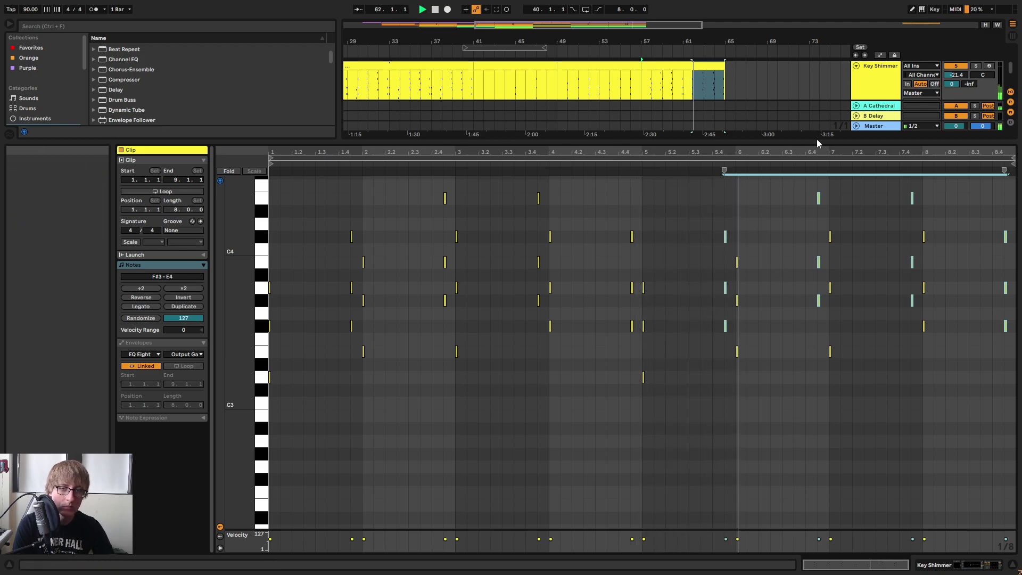
Enlarge the arrangement view and turn on looping for the Key Shimmer clip at bars 57–65.
drag(815, 141, 785, 218)
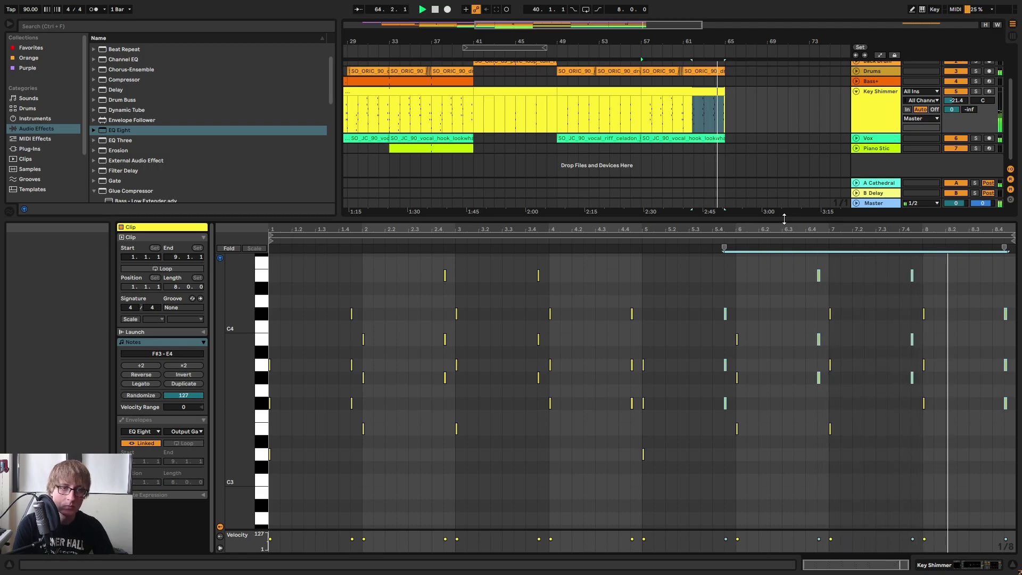
drag(784, 218, 784, 384)
click(758, 162)
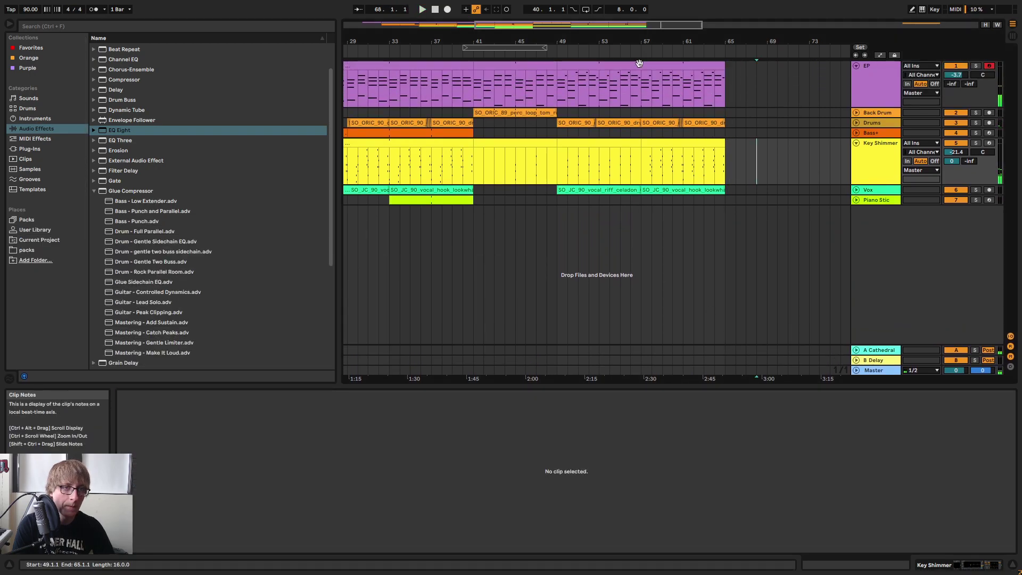
drag(716, 45, 644, 75)
mouse_move(632, 158)
mouse_down()
mouse_move(719, 147)
mouse_move(631, 147)
mouse_up()
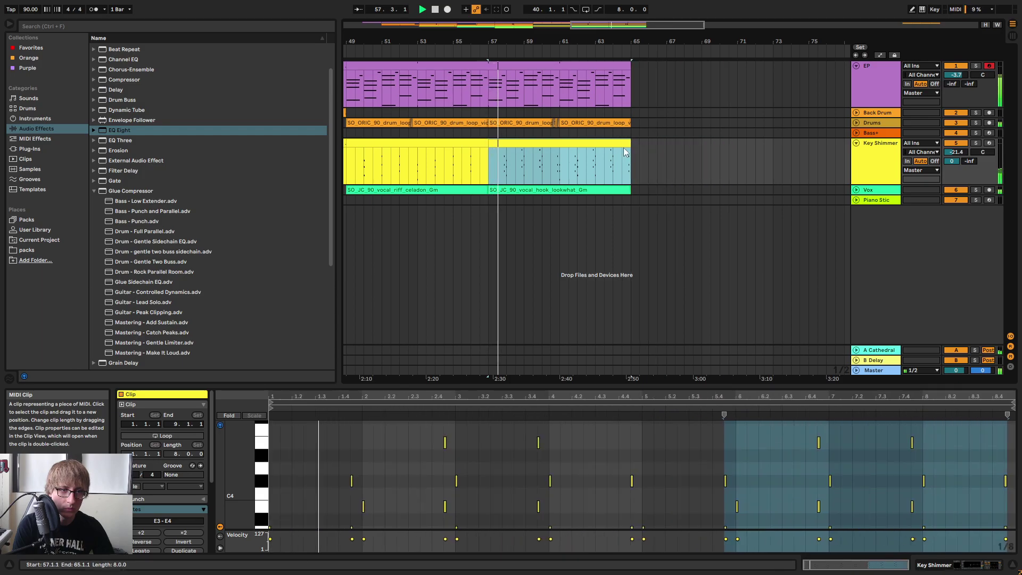
right_click(620, 145)
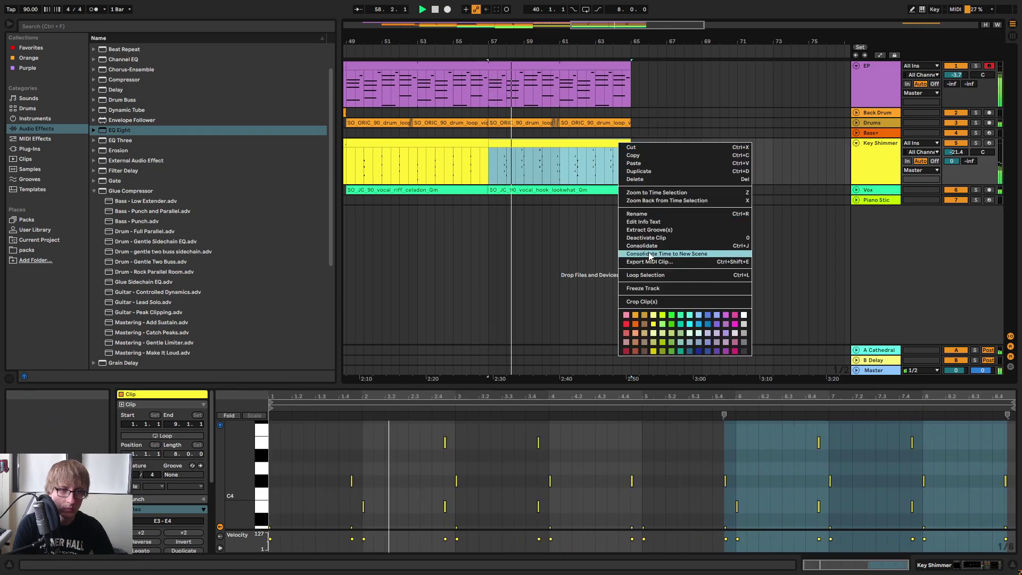
key(Escape)
click(171, 436)
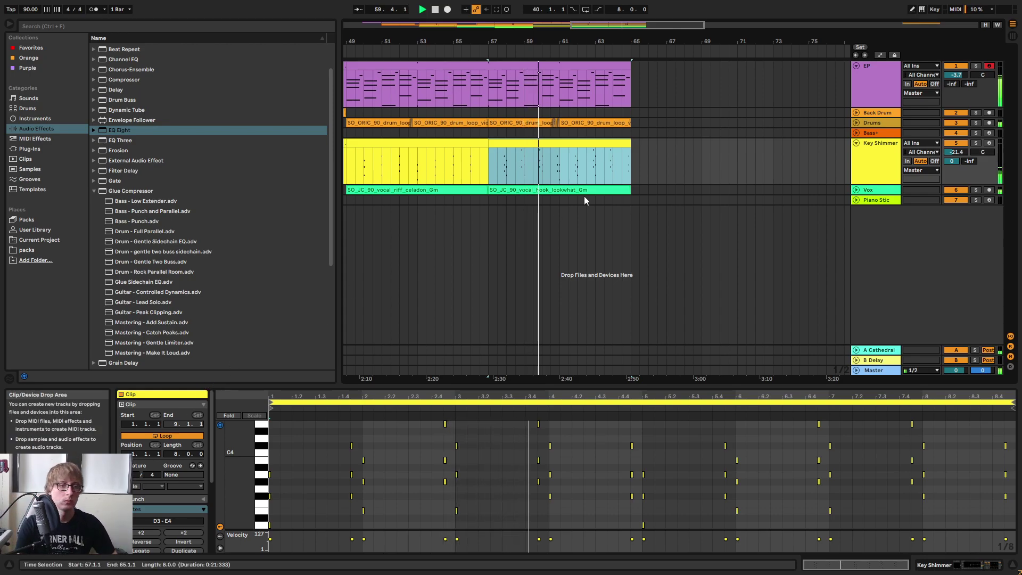
Extend the end of the looped Key Shimmer clip to 65.2.
drag(624, 42, 620, 106)
click(661, 148)
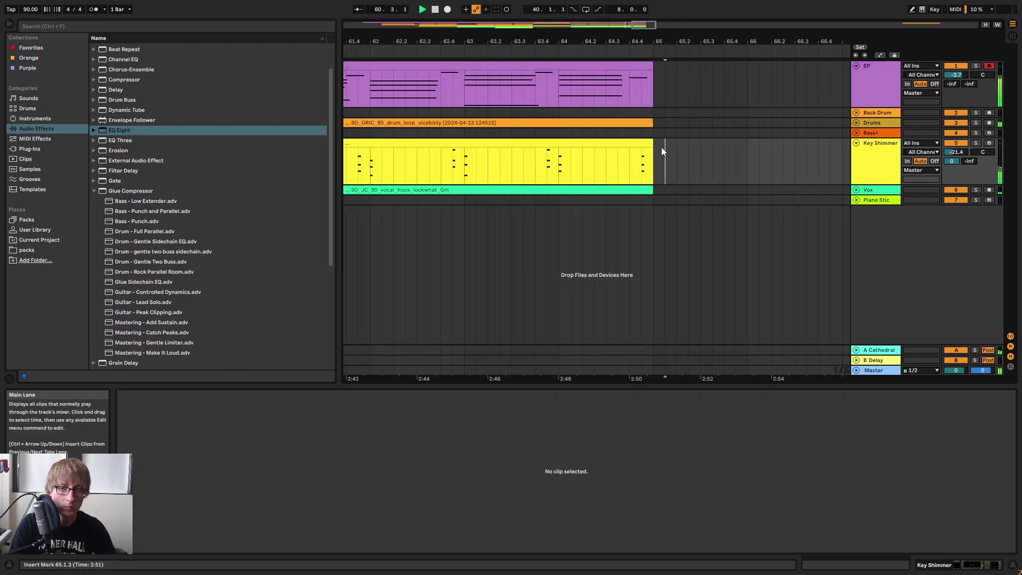
drag(645, 144, 681, 145)
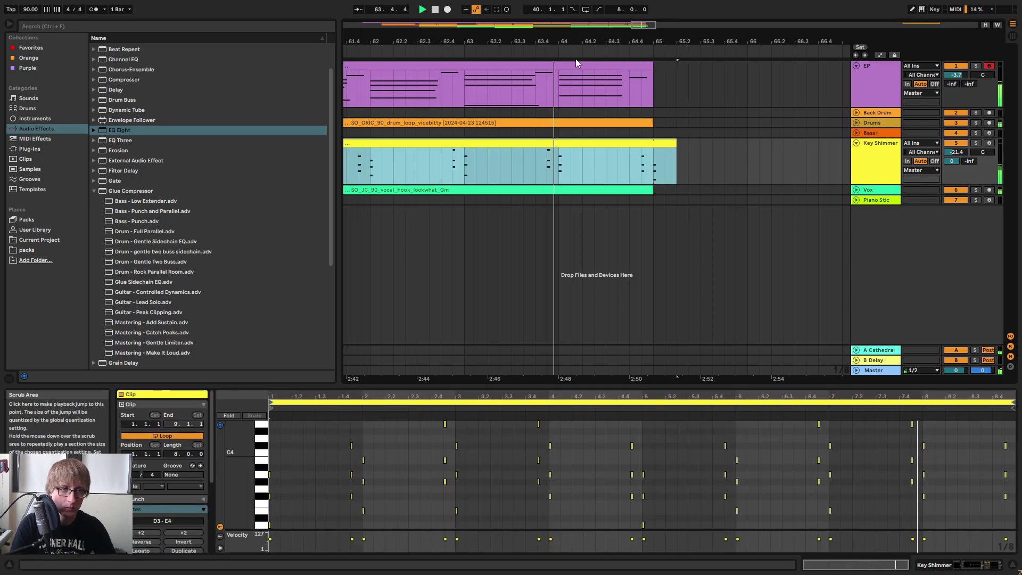
drag(656, 42, 657, 37)
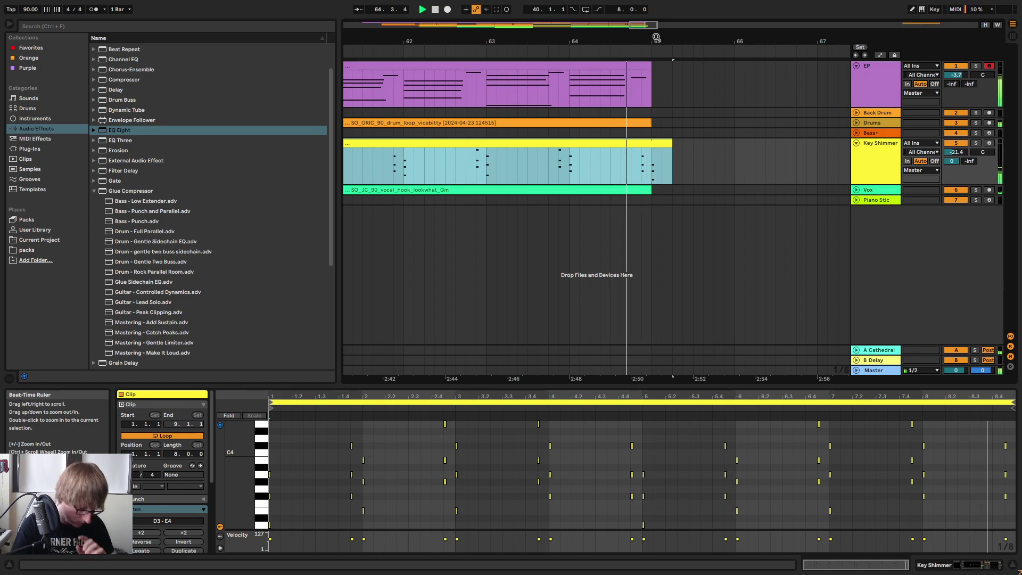
Extend the end of the EP clip to 79.1.1 and play back the song's ending.
key(space)
drag(679, 39, 531, 22)
drag(526, 68, 725, 88)
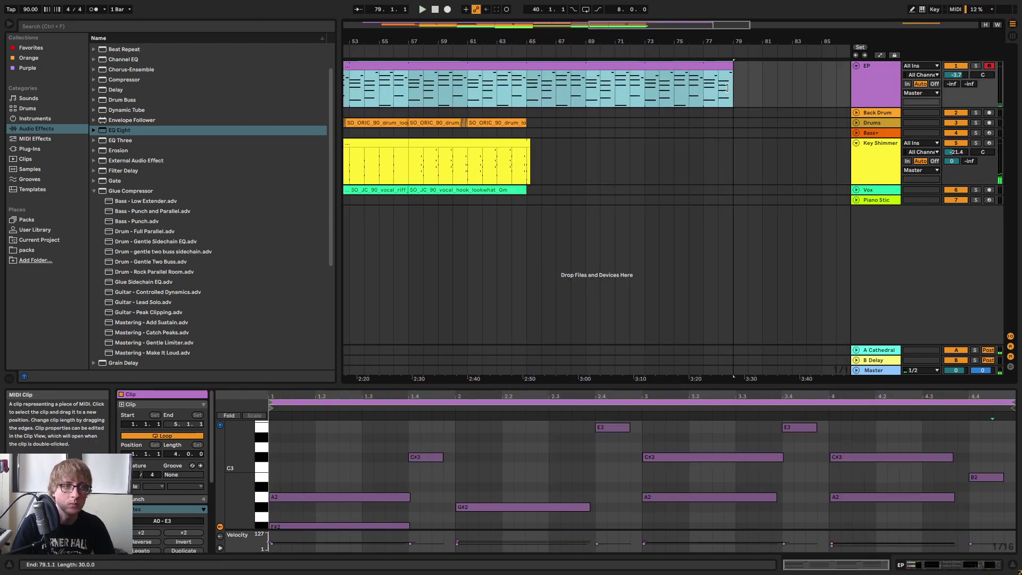
click(515, 56)
Copy the short drum tail at 25.1.1 on the Drums track and paste it after the last drum loop at bar 65.
drag(538, 39, 953, 27)
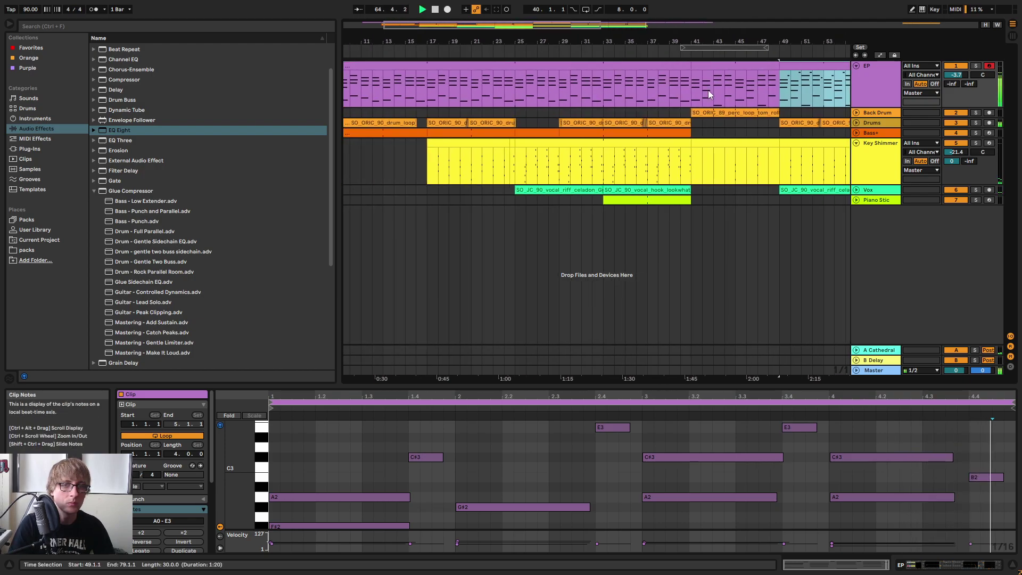
drag(644, 41, 850, 40)
drag(504, 55, 513, 122)
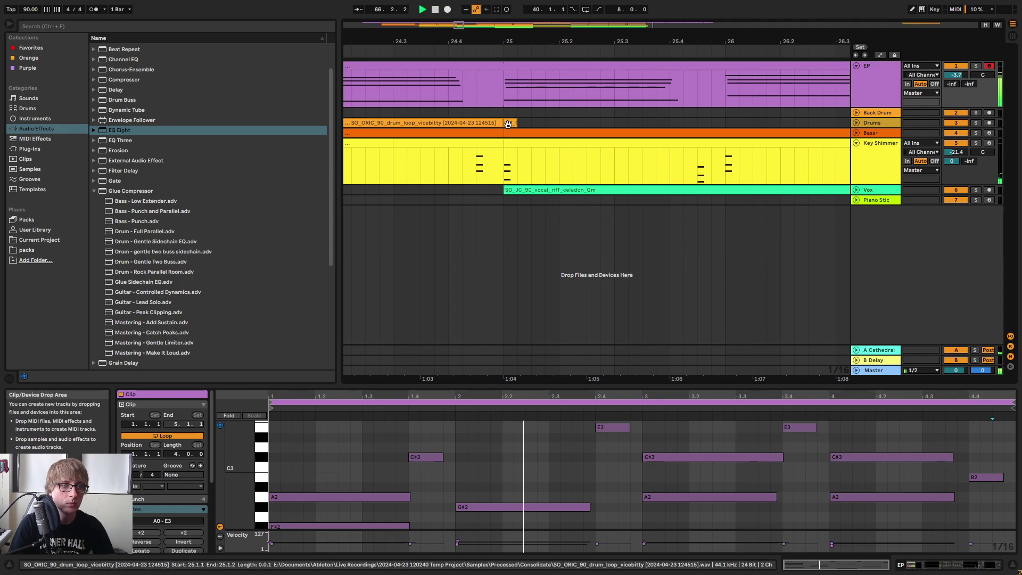
click(516, 125)
drag(698, 42, 345, 42)
drag(676, 41, 651, 80)
click(653, 122)
key(ctrl+v)
Shorten the EP clip to end at 73.1.1 and consolidate its last four bars, 69.1.1 to 73.1.1, into a separate clip.
mouse_move(690, 40)
mouse_down()
mouse_move(548, 30)
mouse_move(548, 19)
mouse_move(587, 36)
mouse_up()
drag(779, 66, 646, 20)
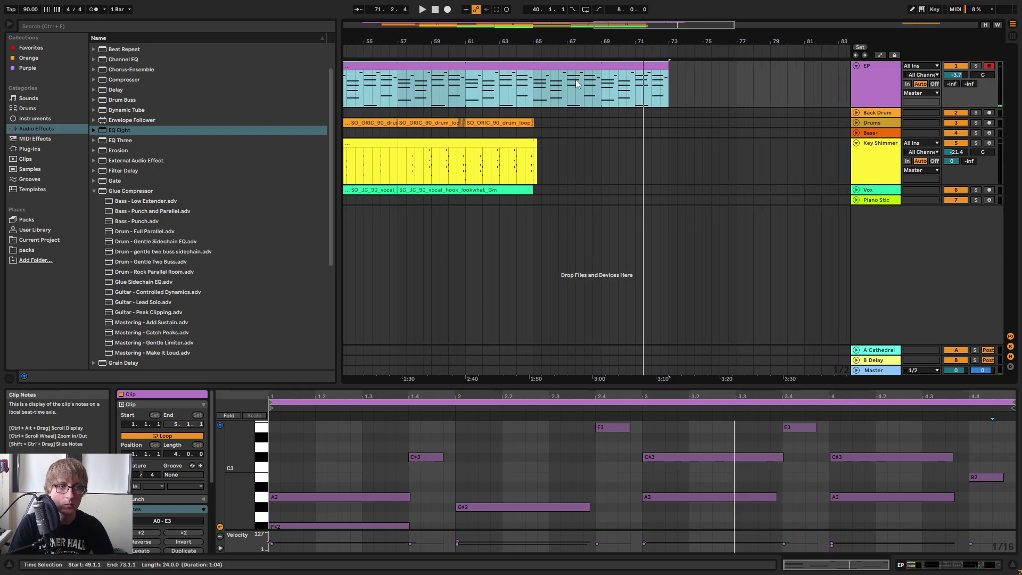
drag(599, 80, 677, 79)
right_click(671, 79)
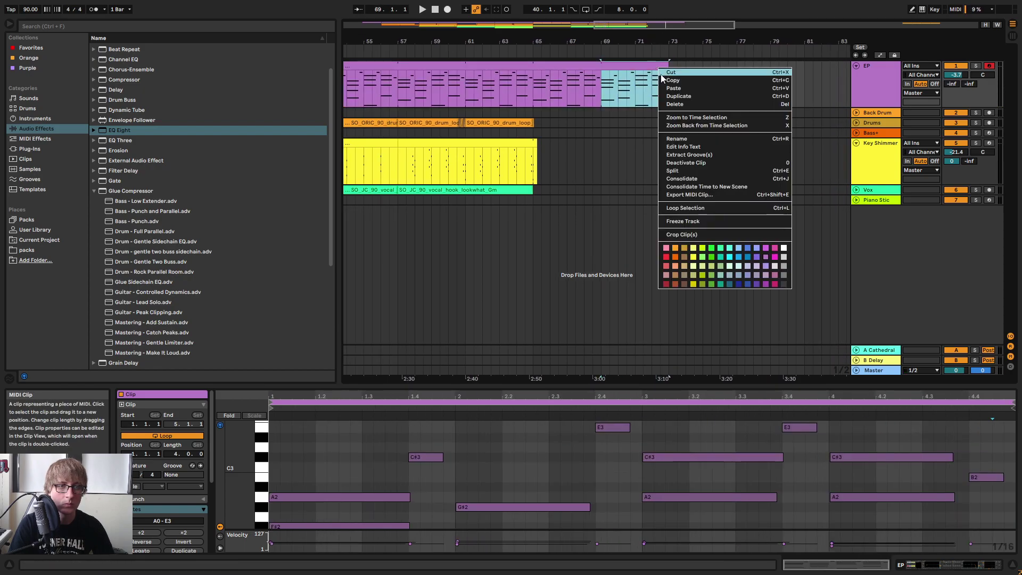
click(684, 181)
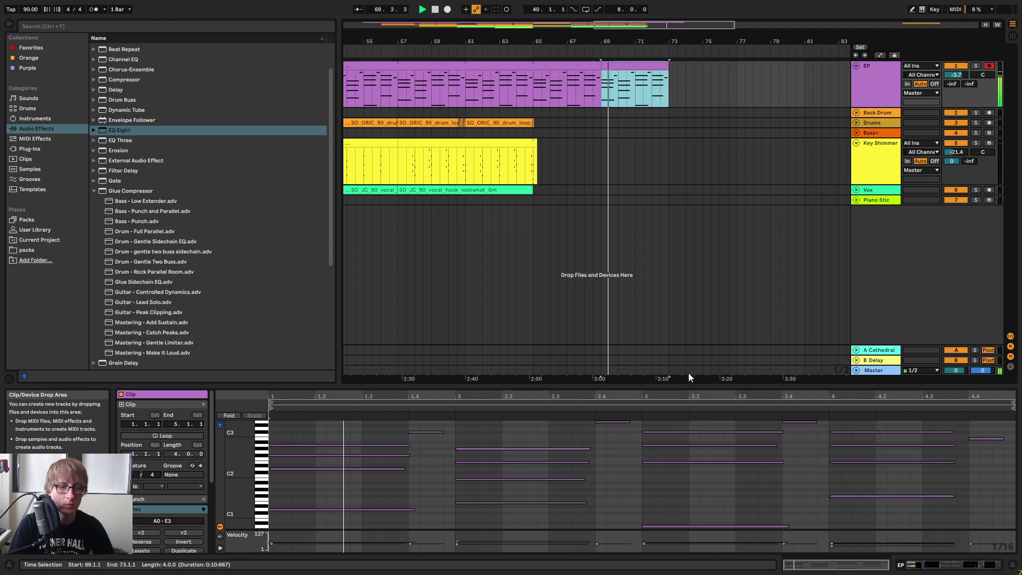
Remove the bar 4 notes and E3 pickups, lengthening the bar 2 chord to its bar's end and the bar 3 chord through bar 4.
drag(690, 384, 708, 104)
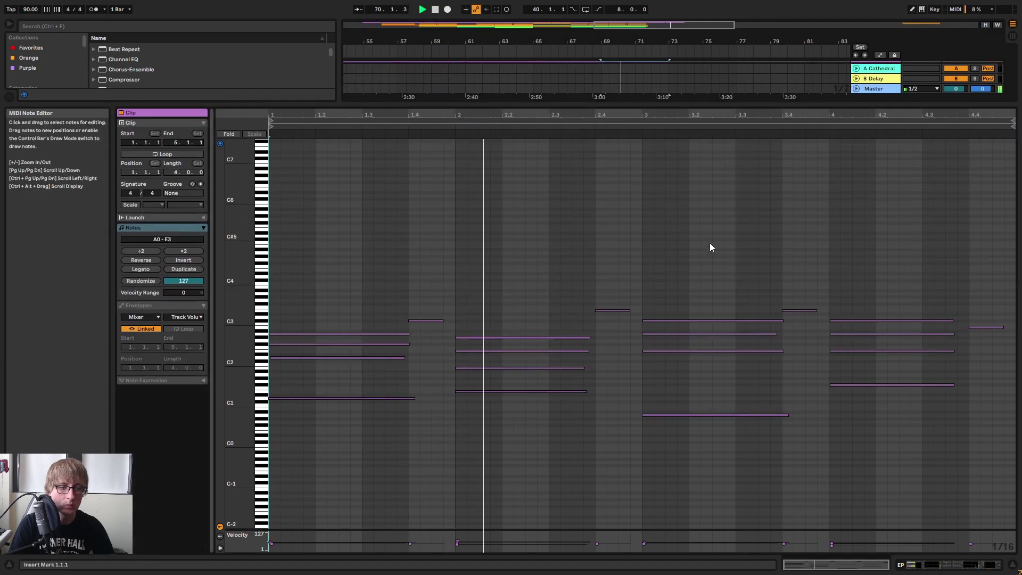
drag(807, 409, 1014, 288)
key(Delete)
key(ctrl+z)
drag(569, 407, 636, 352)
drag(708, 451, 789, 292)
drag(784, 350, 1000, 371)
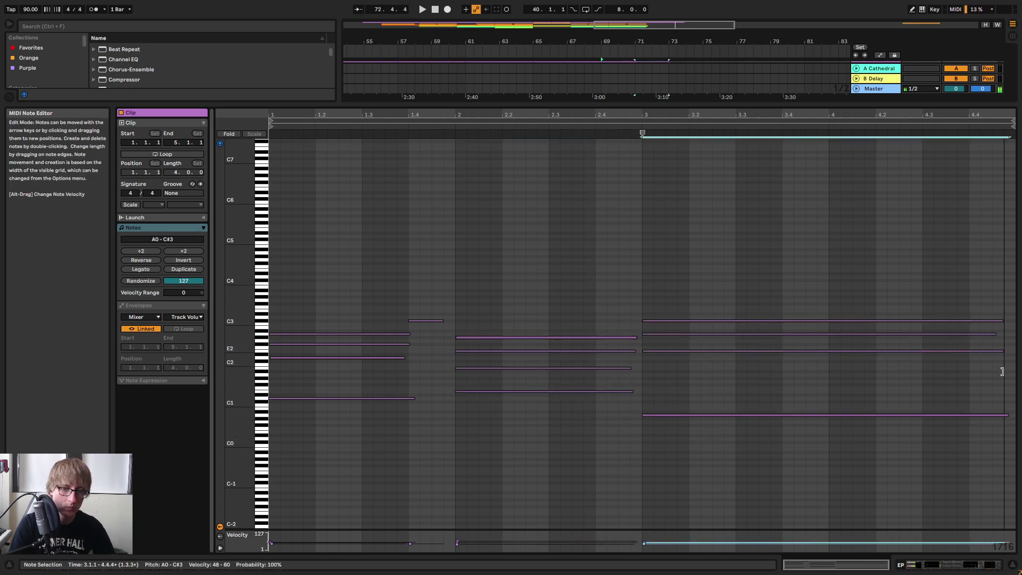
Play the edited ending and extend the consolidated EP clip's end to bar 92.
key(space)
drag(857, 104, 794, 397)
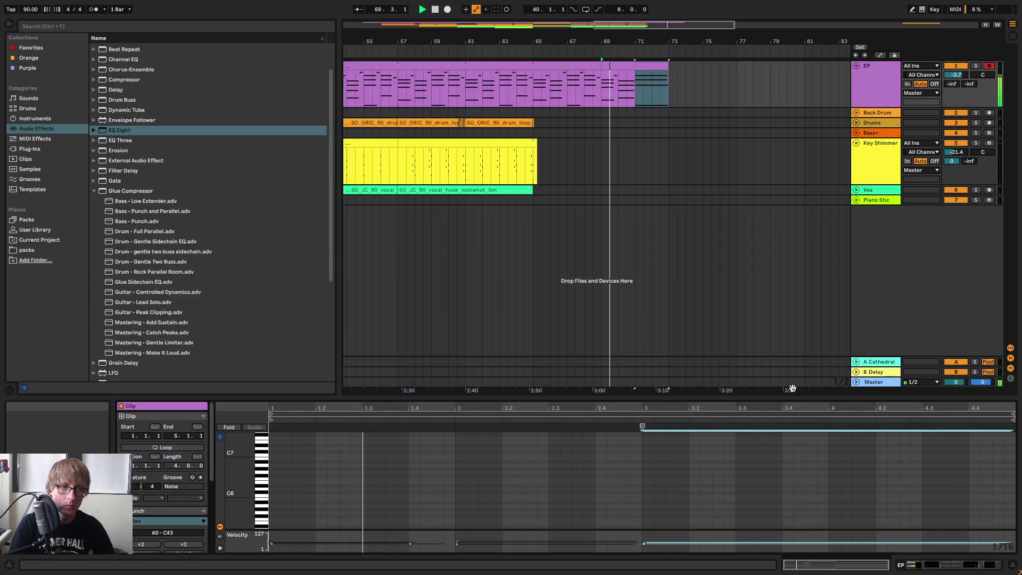
click(702, 110)
drag(668, 66, 979, 68)
Show the final EP clip's MIDI Ctrl envelope for 64: Sustain Pedal in an enlarged clip view.
drag(385, 397, 374, 165)
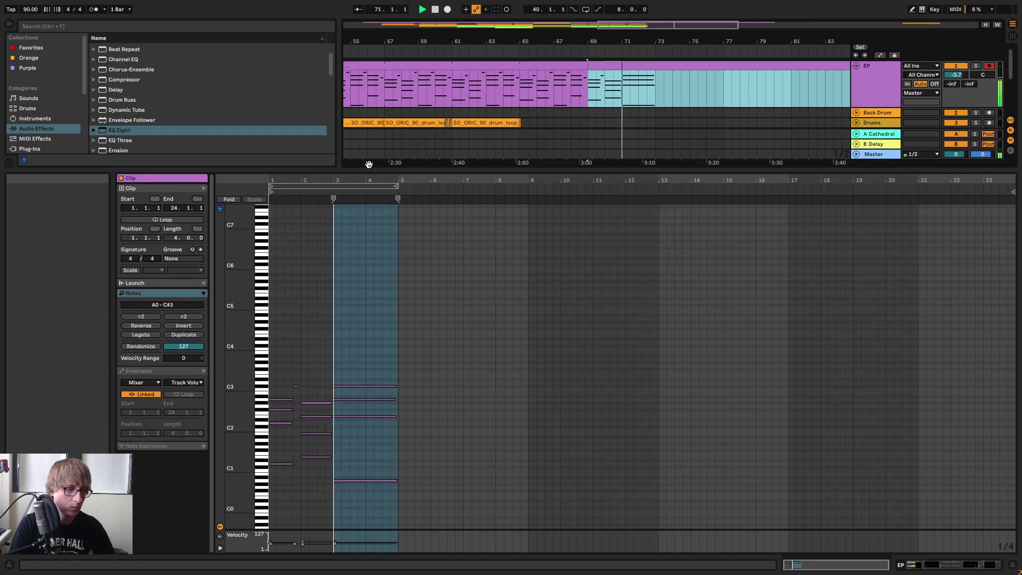
click(173, 371)
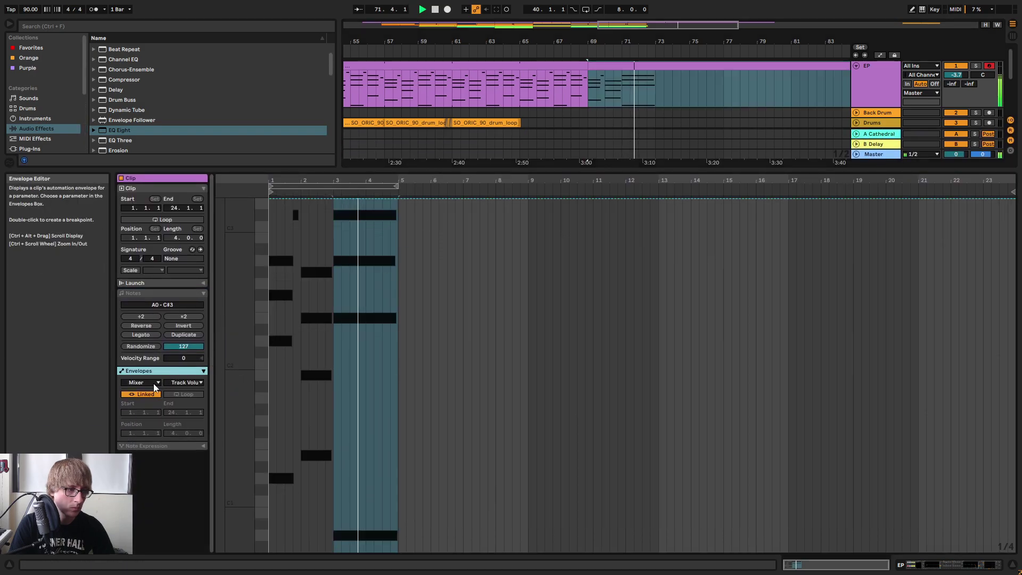
click(145, 382)
click(140, 189)
click(183, 382)
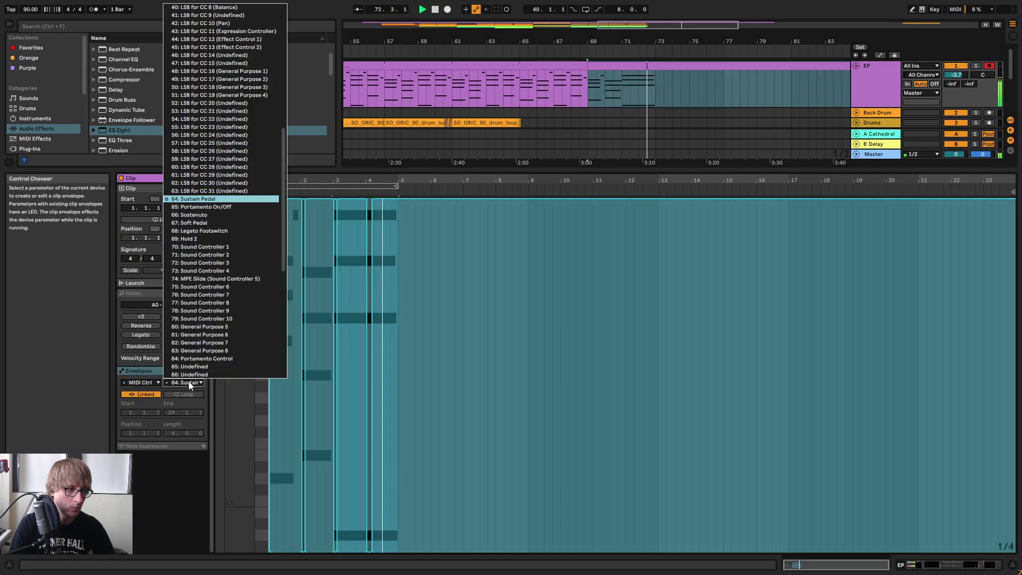
click(471, 336)
Use Draw Mode to fill the sustain pedal lift at the start of bar 4, keeping the pedal held through the clip's end.
click(912, 10)
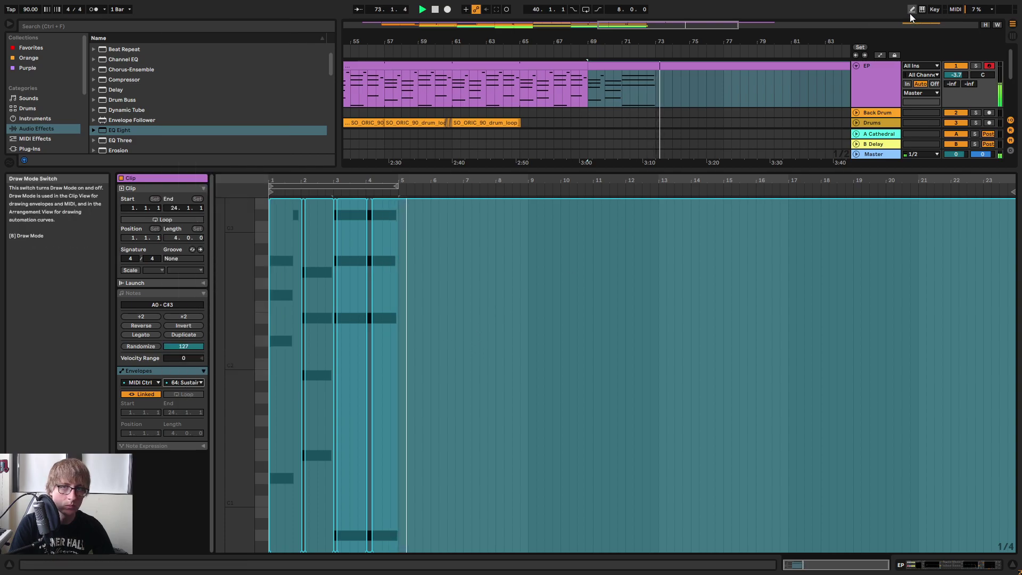
drag(372, 181, 421, 194)
click(583, 265)
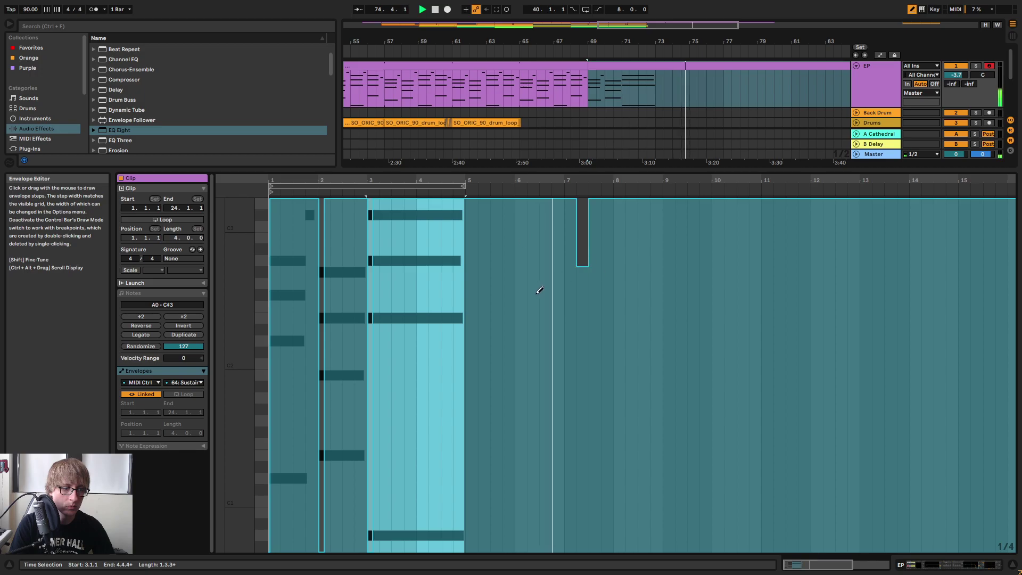
click(588, 205)
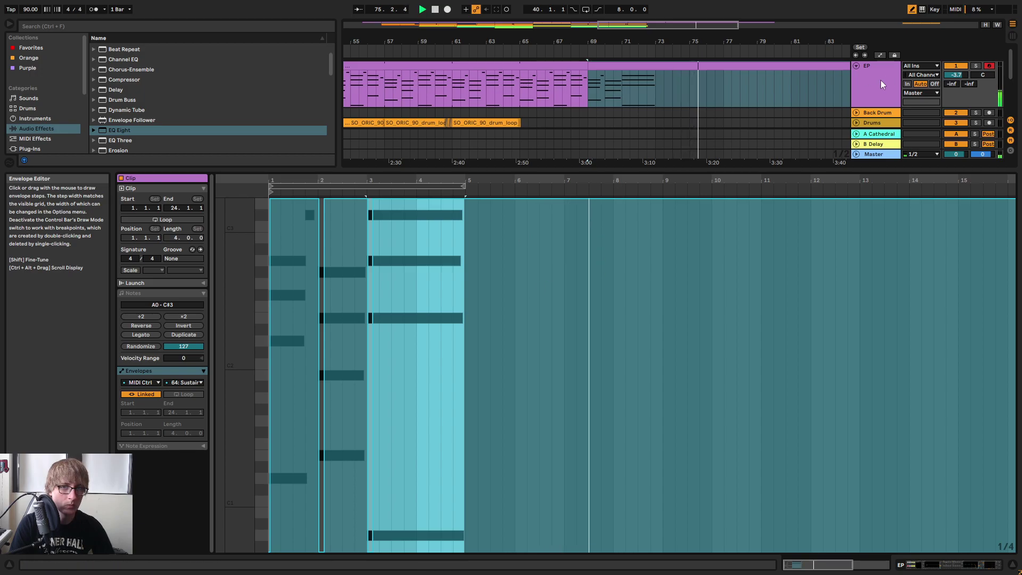
click(912, 10)
Stop playback, shorten the final EP clip to end at 79.1.1 and hide the clip view.
click(735, 66)
key(space)
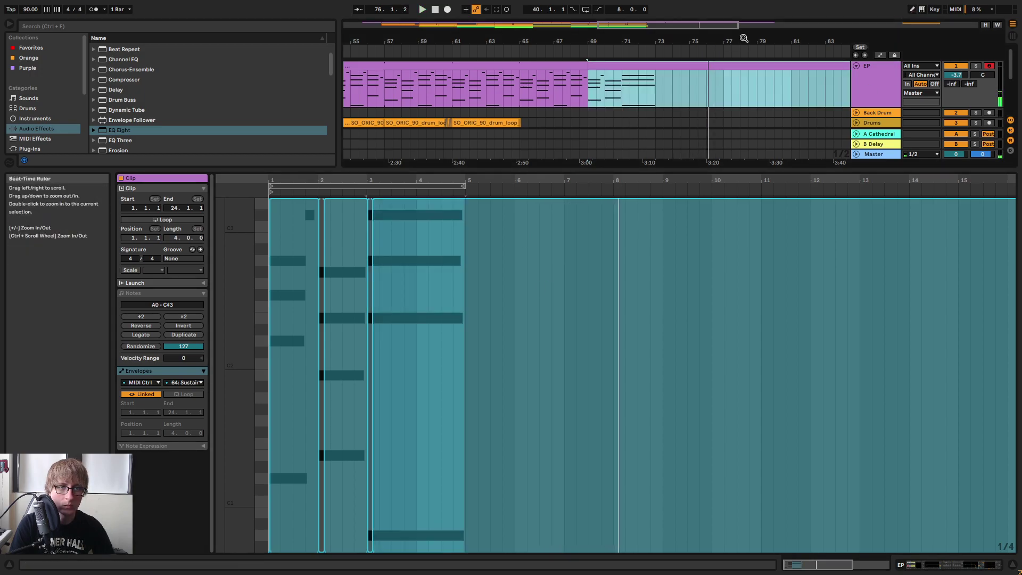
drag(743, 39, 622, 23)
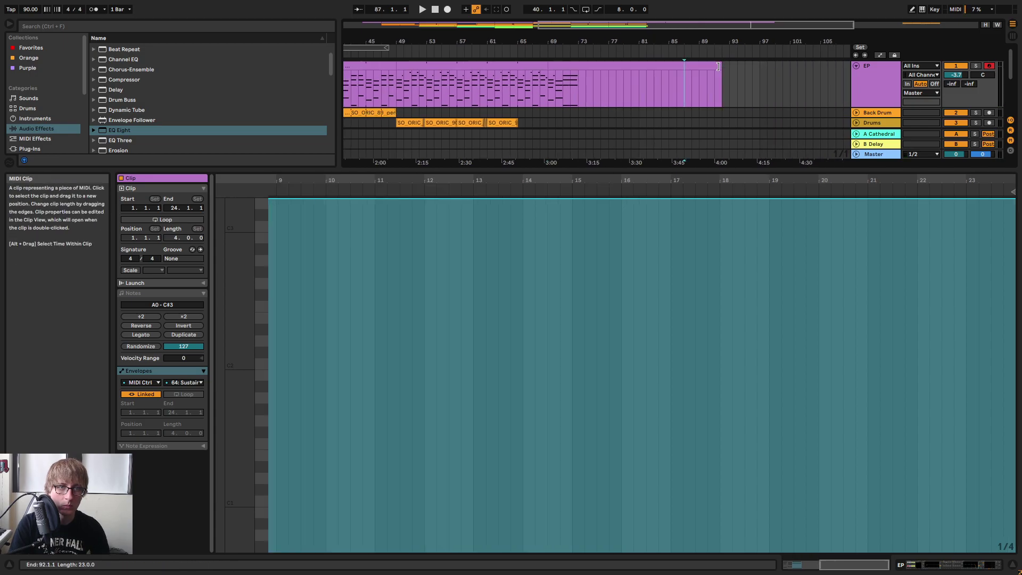
drag(721, 68, 624, 80)
key(ctrl+alt+l)
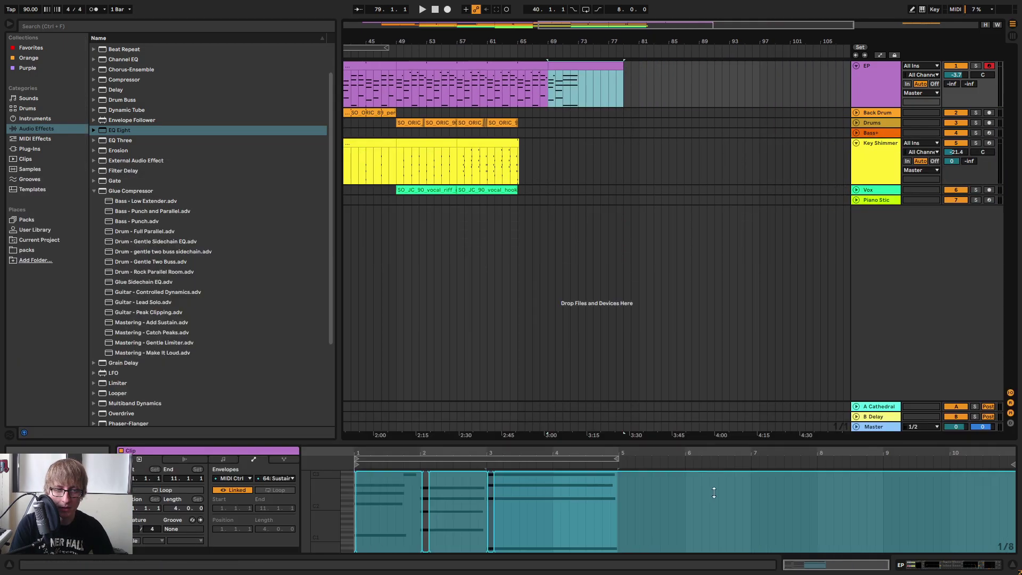
Play back the closing section and collapse the Key Shimmer track.
click(503, 46)
drag(512, 40, 629, 77)
click(712, 160)
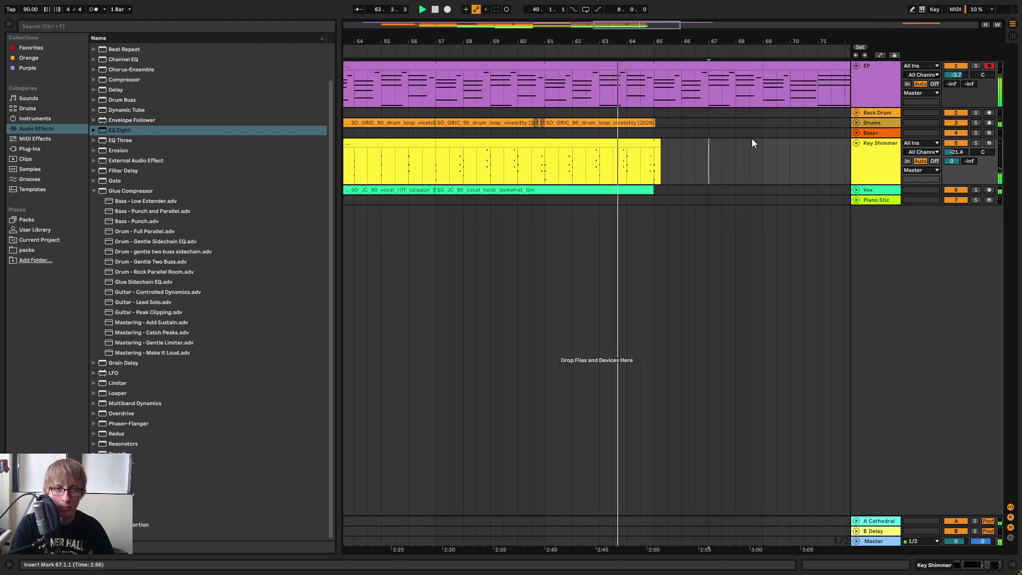
click(778, 190)
click(855, 144)
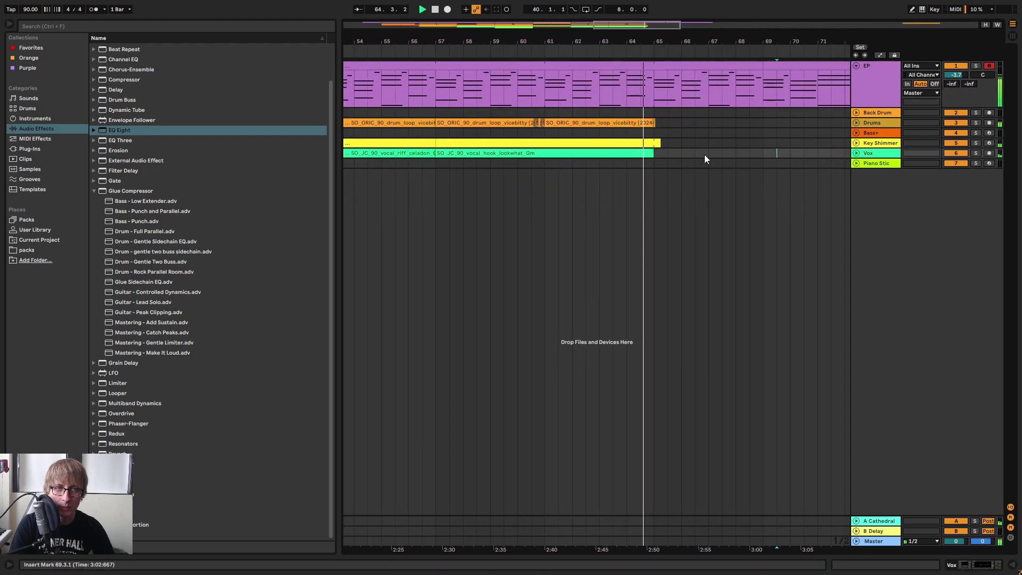
drag(661, 40, 610, 28)
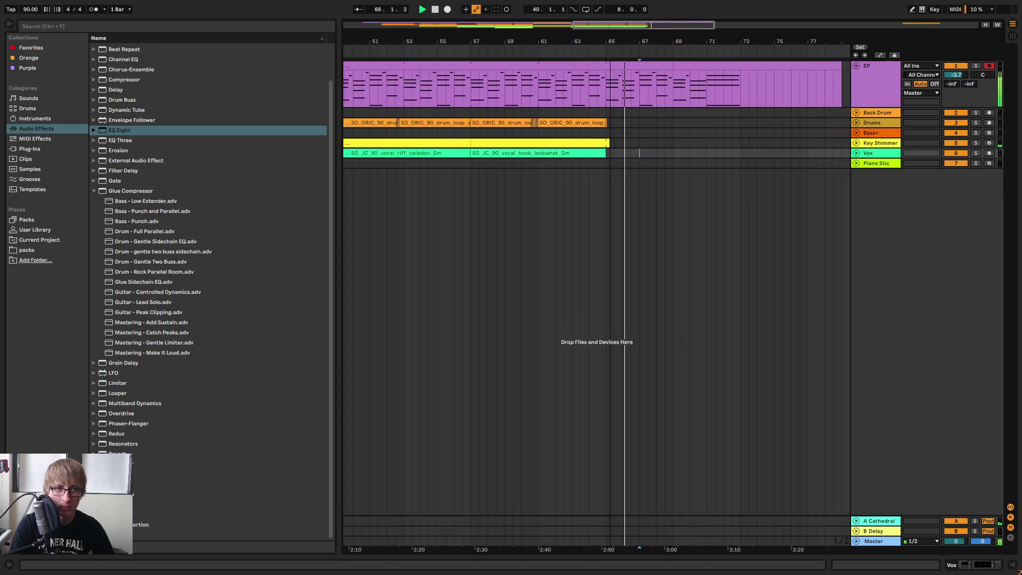
click(756, 132)
Compare the sustain pedal envelopes of the EP clips at bars 49–69 and 69–79 during playback.
double_click(635, 84)
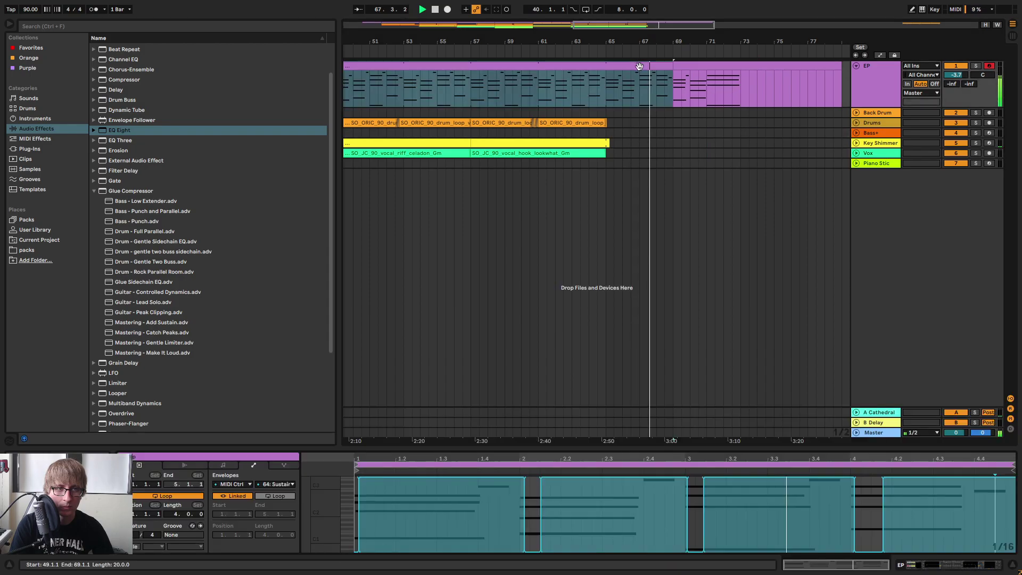
drag(527, 452, 553, 271)
click(709, 64)
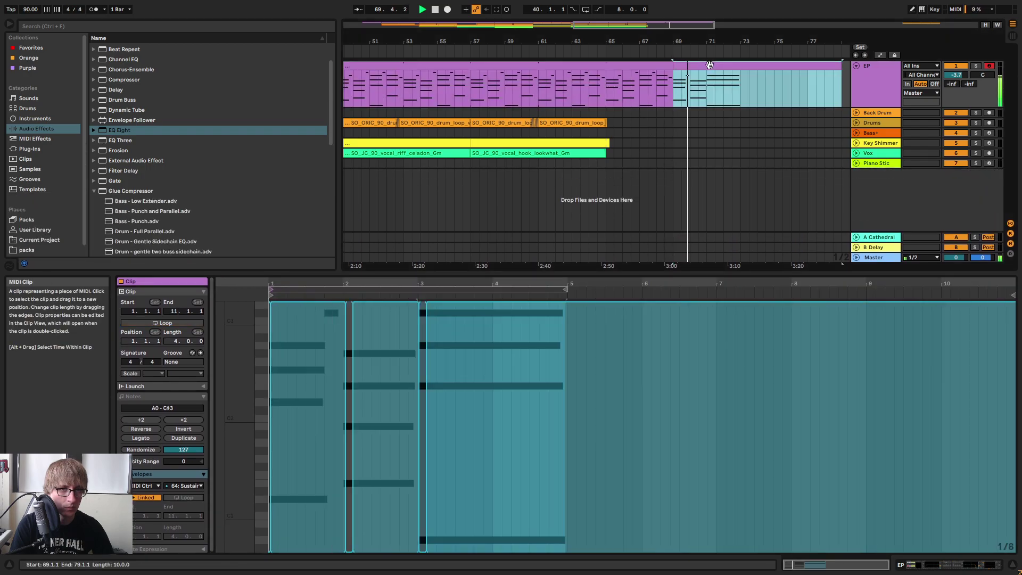
drag(550, 273, 502, 520)
click(791, 163)
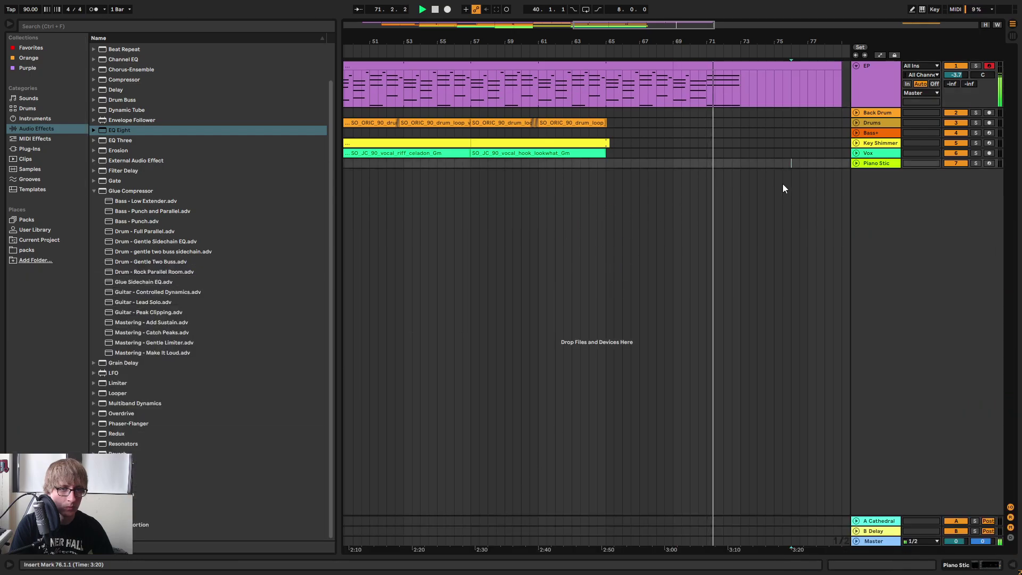
Move the C#3 note of the final EP clip's held chord at bar 3 down an octave to C#2 and play it back.
double_click(746, 69)
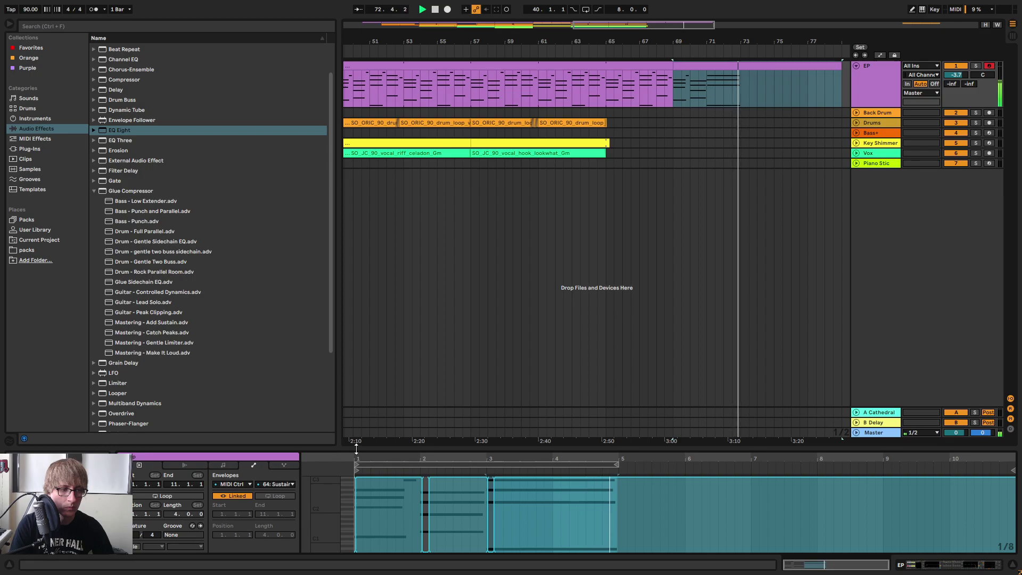
drag(356, 449, 357, 233)
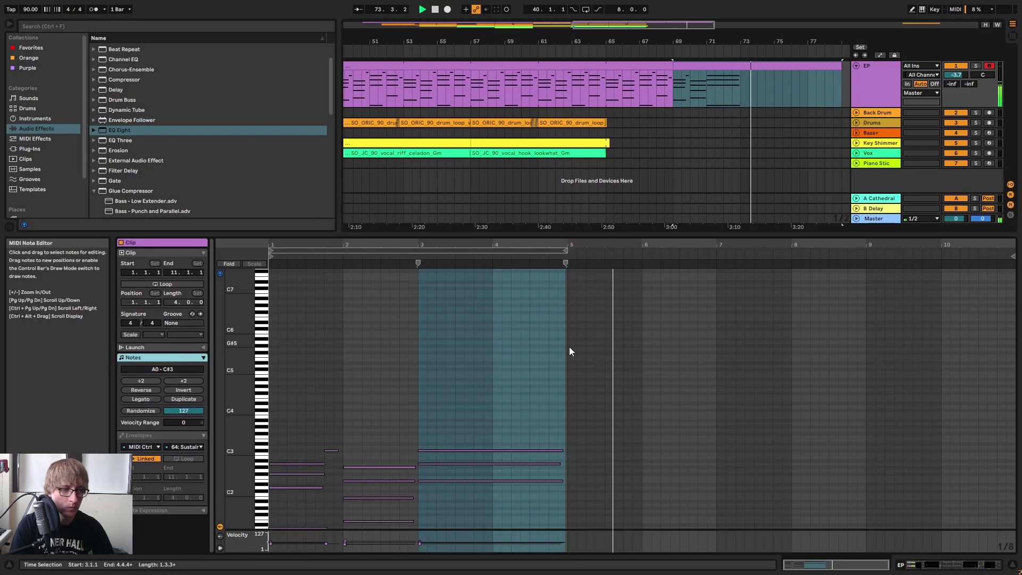
scroll(522, 347, down, 2)
key(space)
drag(493, 349, 499, 403)
key(shift+Down)
key(space)
drag(472, 242, 554, 249)
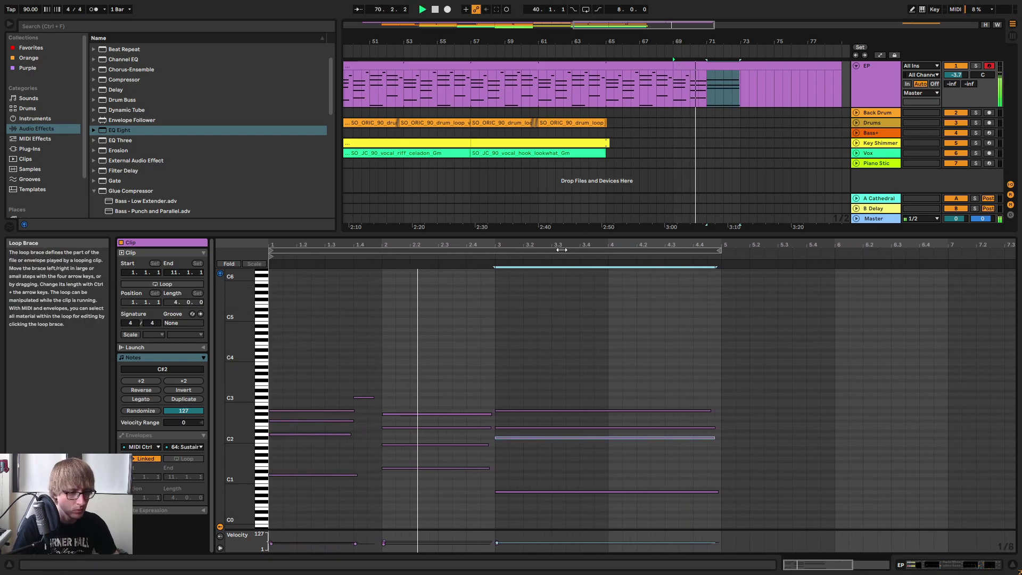
drag(229, 315, 231, 318)
scroll(554, 338, down, 2)
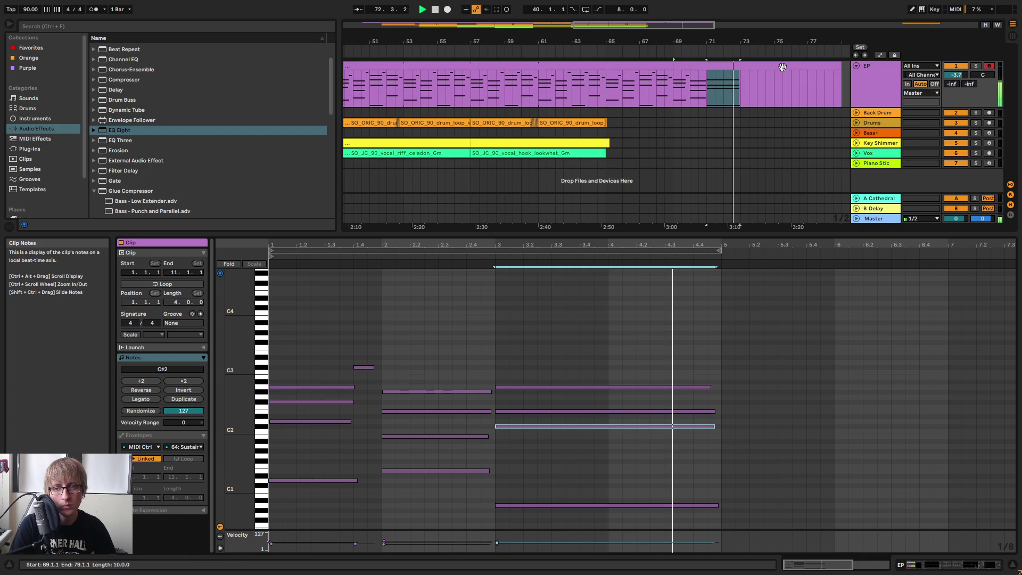
Play back the lead-in to the section starting at bar 49 with the whole arrangement in view.
drag(704, 40, 747, 40)
key(space)
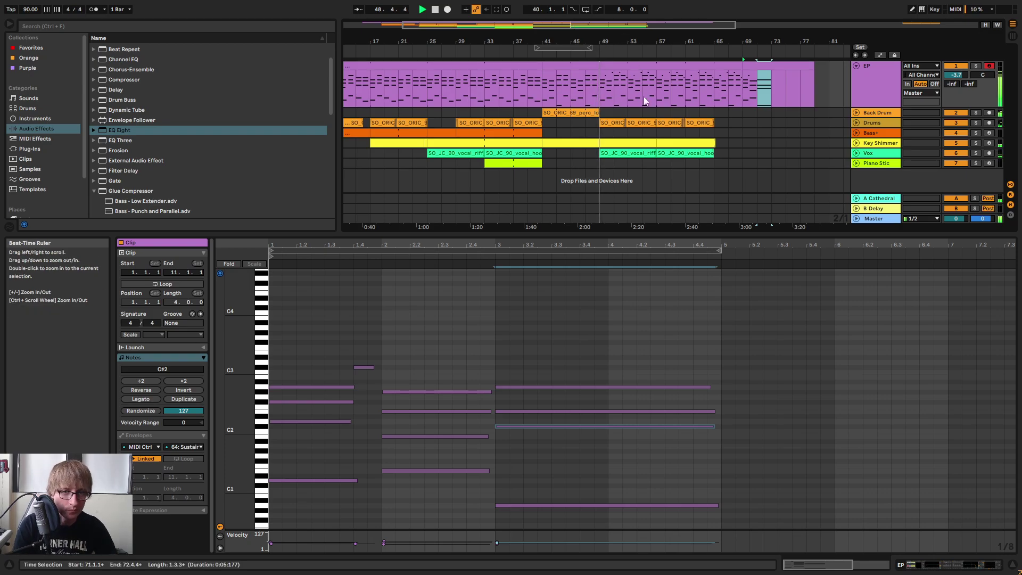
drag(767, 234, 714, 379)
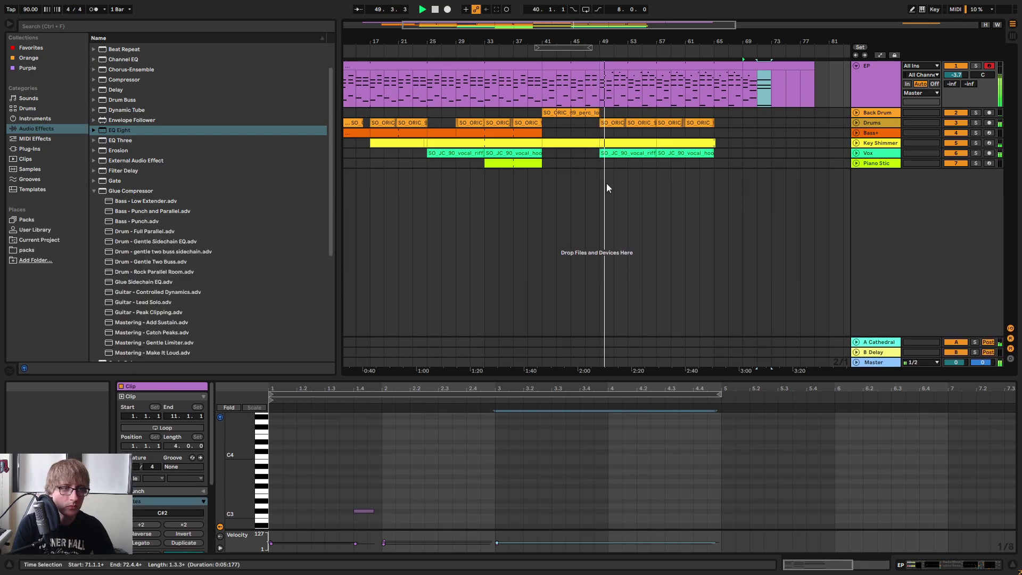
click(627, 184)
Copy the Bass+ clip from before bar 41 and paste four bars of it at 49.1.1.
click(492, 133)
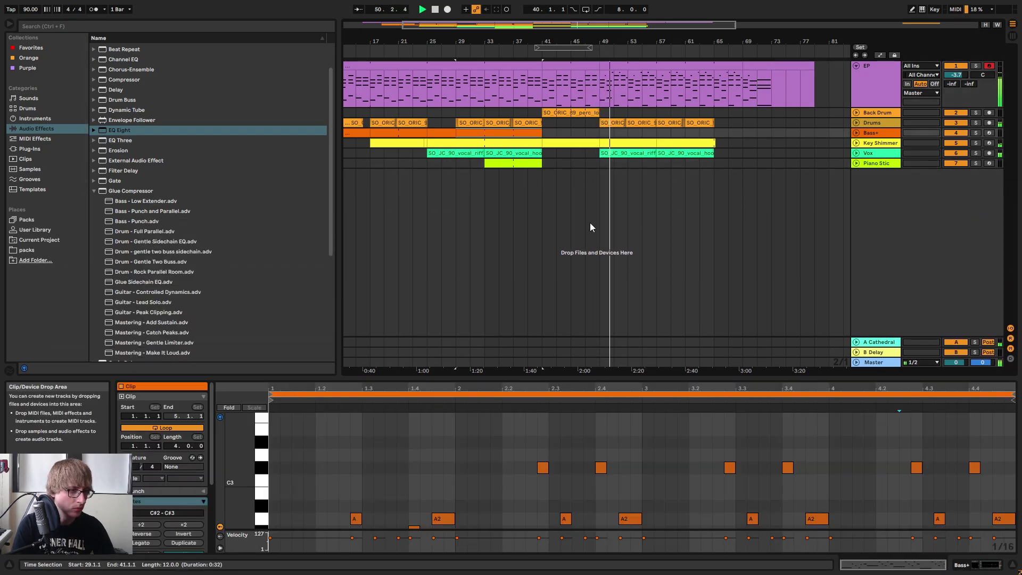
click(578, 164)
click(513, 133)
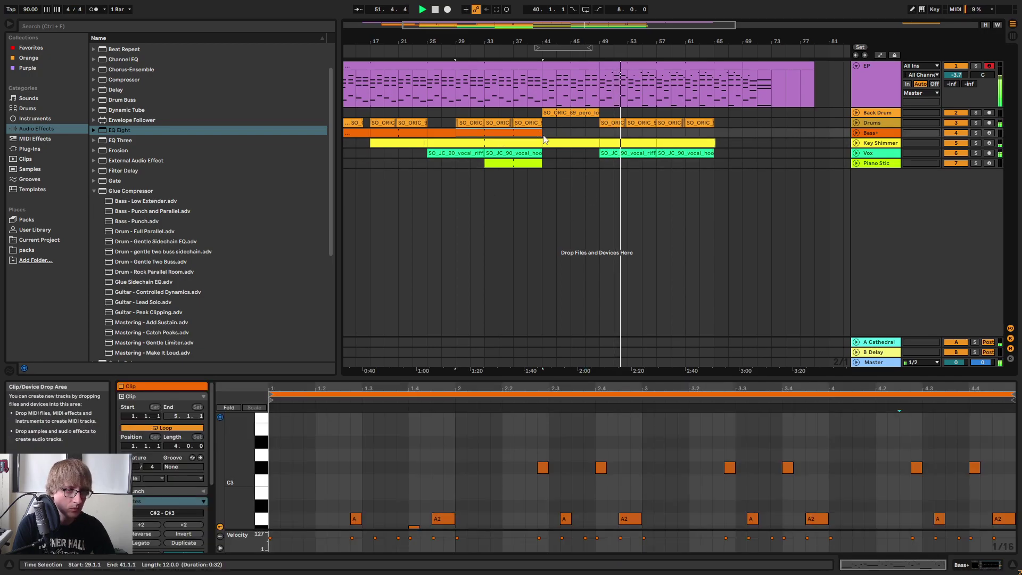
key(ctrl+c)
click(603, 134)
key(ctrl+v)
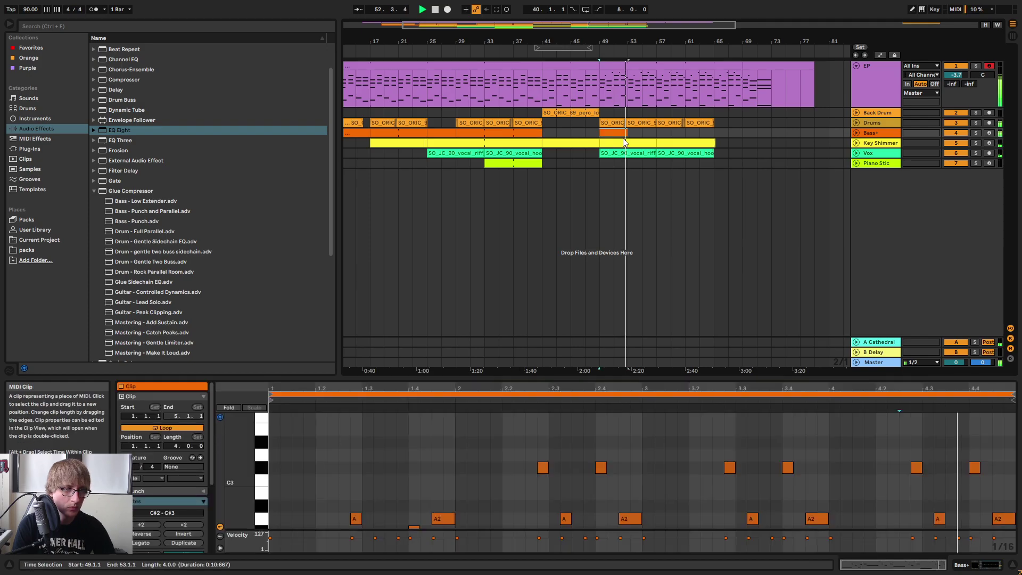
Delete all the short notes from the Bass+ clip at bar 49, keeping only the long root note of each bar.
drag(610, 377, 611, 134)
key(space)
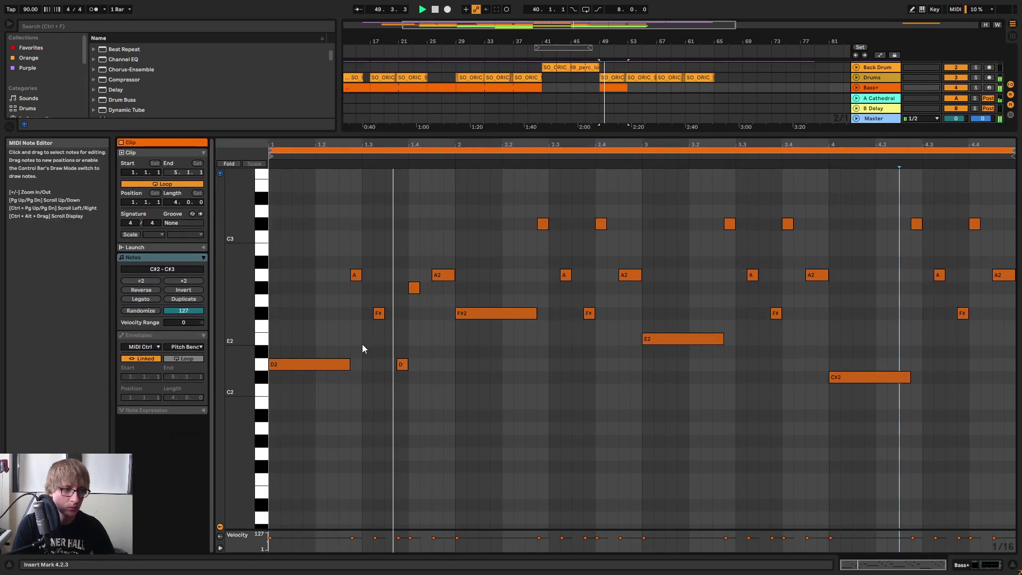
click(359, 374)
drag(439, 245, 439, 246)
click(543, 391)
key(ctrl+a)
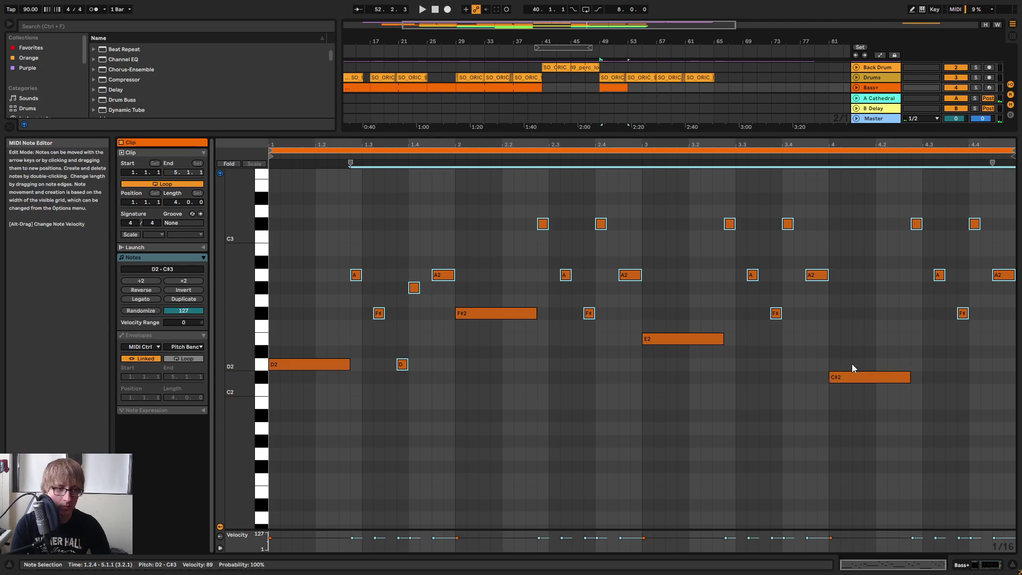
key(Delete)
Extend the D2 note to fill bar 1 and change the bar 2 note to E2, extended to fill its bar.
drag(349, 364, 455, 365)
click(505, 313)
drag(536, 341, 632, 351)
Lower the long bar 3 note to A1 and extend it to the start of bar 4.
click(656, 340)
key(Down)
key(Down)
key(Down)
key(Down)
key(Down)
key(Down)
key(Down)
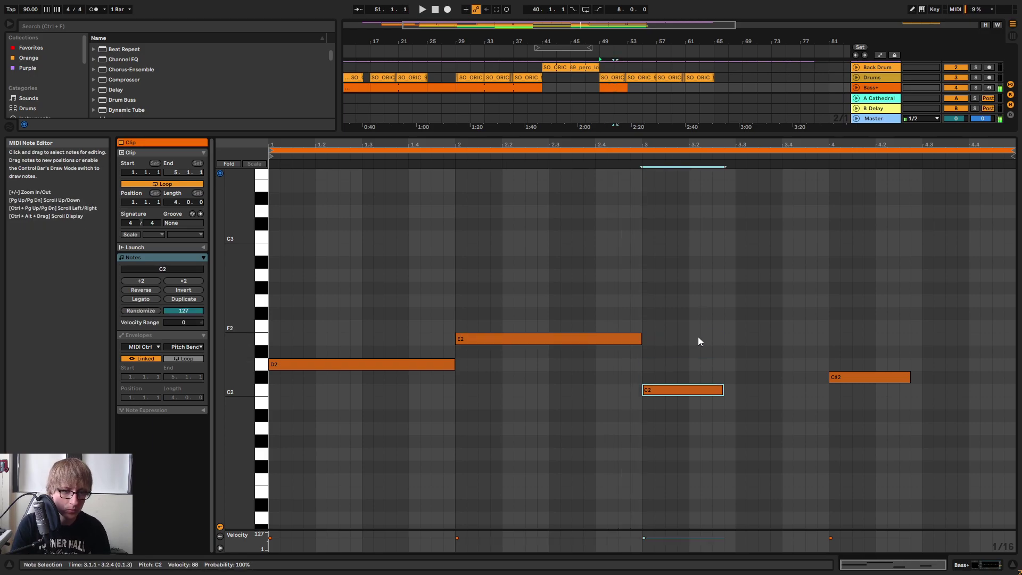
drag(722, 429, 828, 441)
Raise the long bar 4 note to F#2 and extend it to the end of the clip.
click(873, 377)
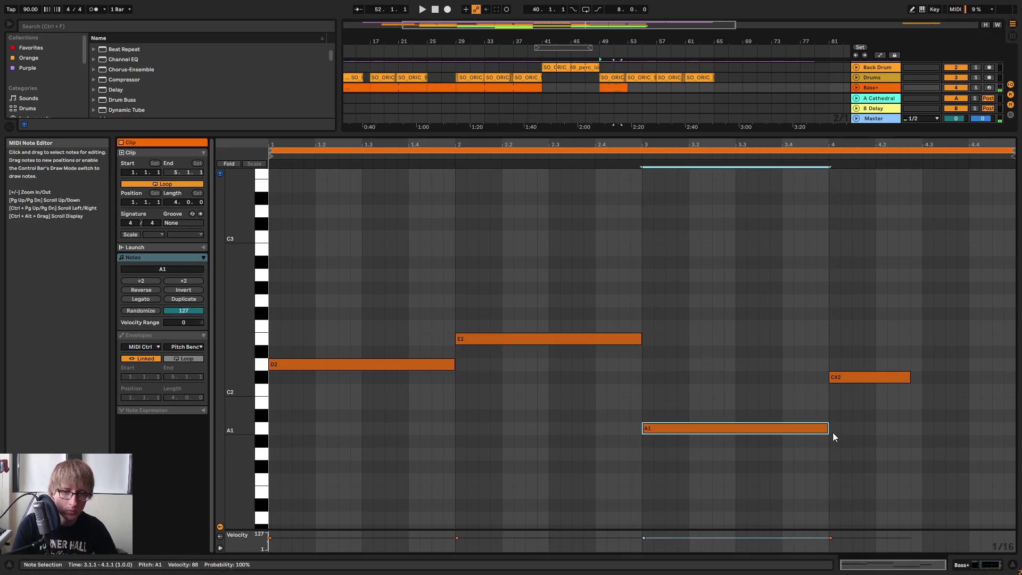
key(Up)
key(Up)
key(Up)
key(Up)
key(Up)
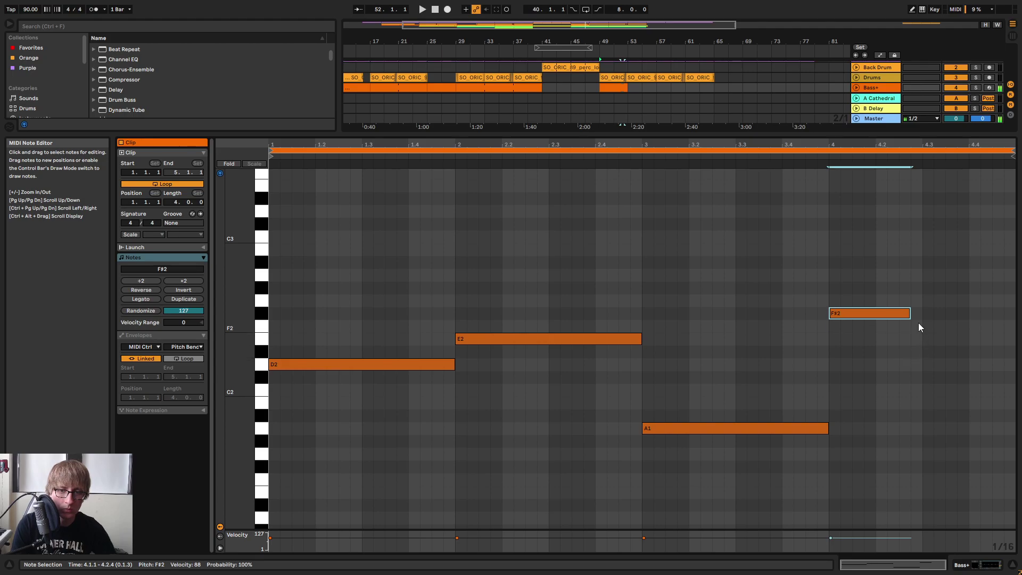
drag(911, 315, 836, 315)
Play back the four sustained bass notes against the arrangement from bar 49, with the Bass+ track unfolded.
key(space)
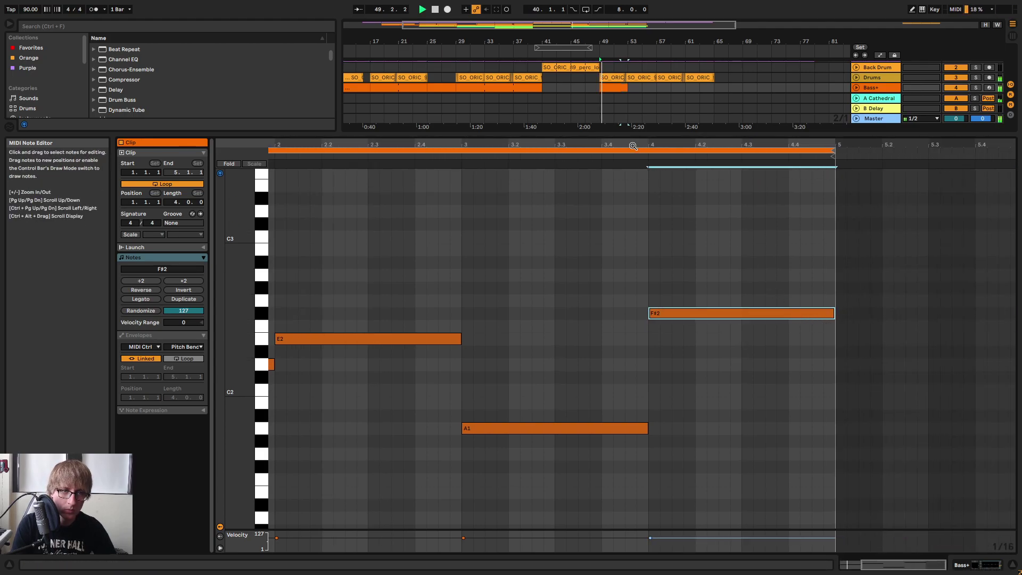
drag(643, 140, 660, 181)
drag(538, 191, 725, 208)
click(651, 296)
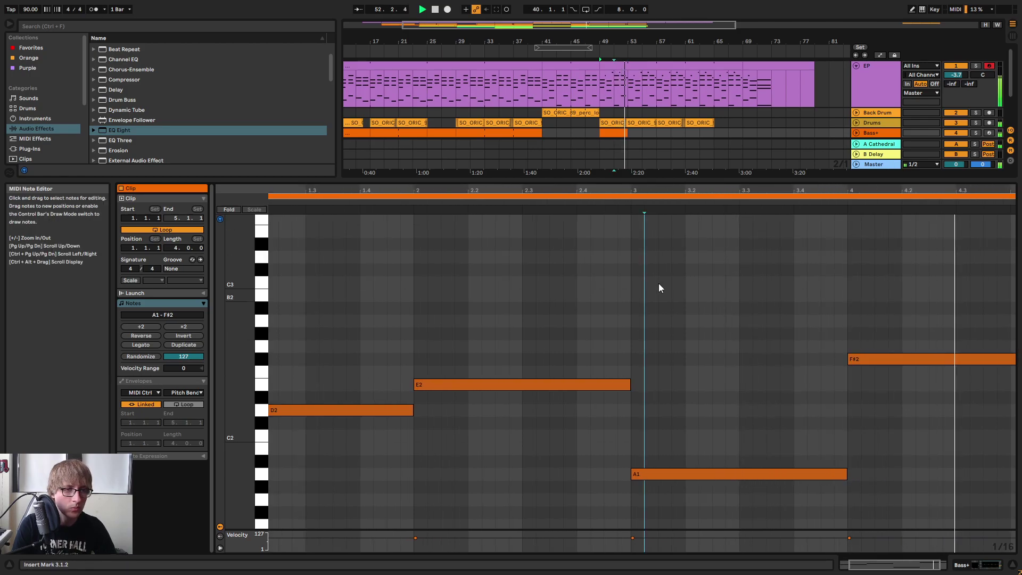
click(856, 134)
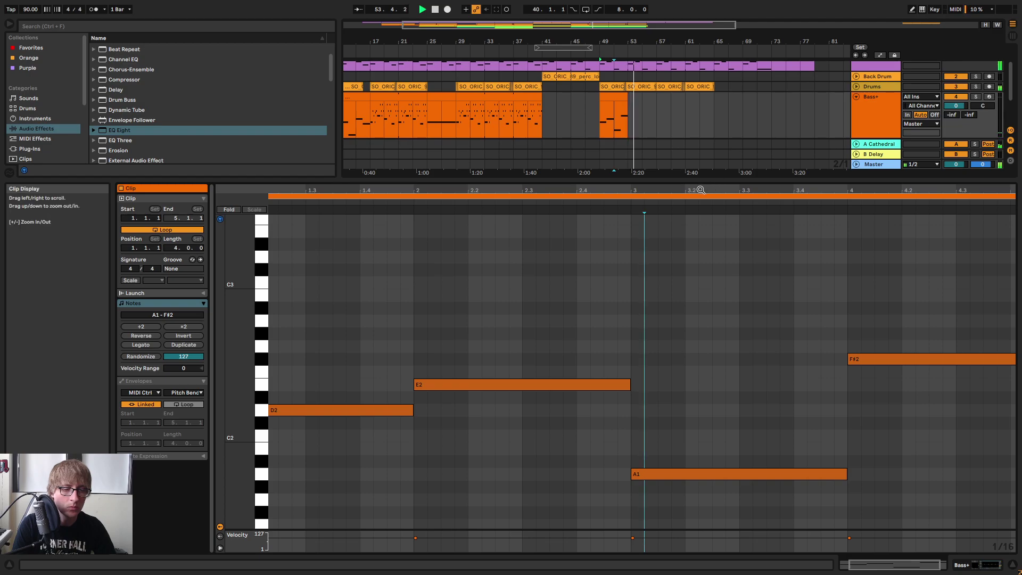
drag(708, 177, 672, 296)
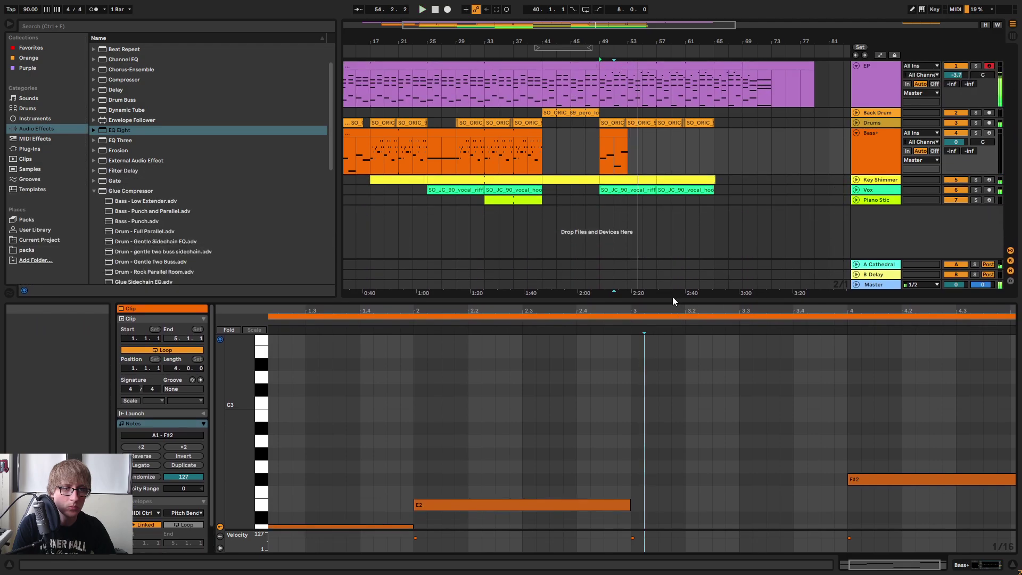
click(614, 144)
key(space)
drag(553, 302, 578, 167)
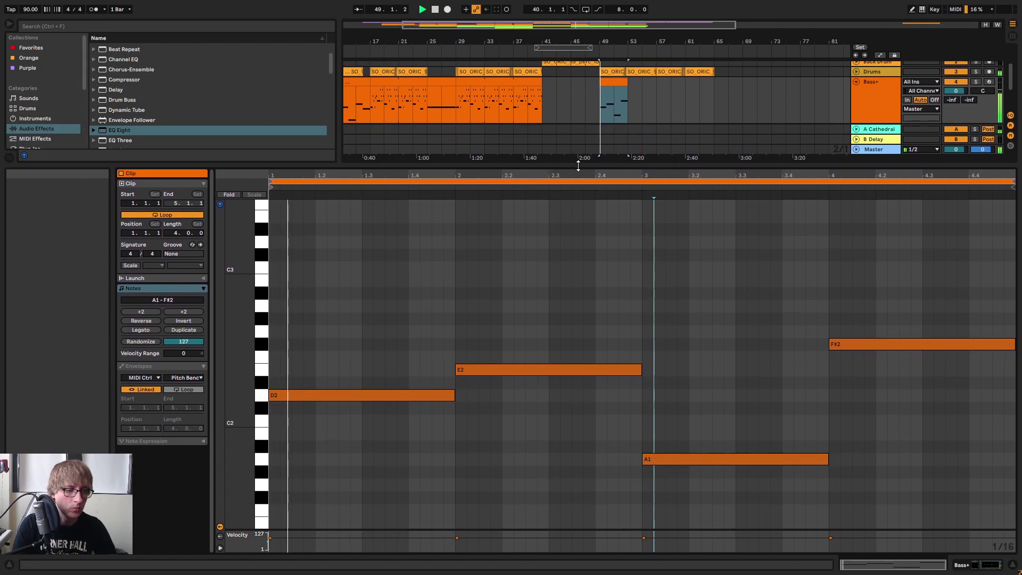
Try shortening the opening D2 note to end at 1.2.3, followed by a sixteenth-length A1 note, and play it back.
drag(456, 395, 337, 396)
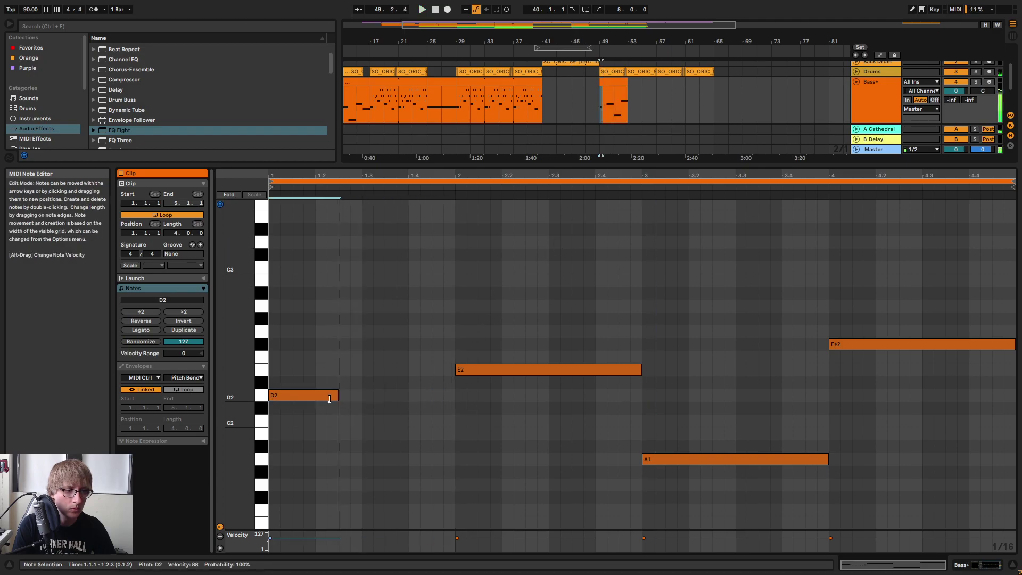
click(356, 403)
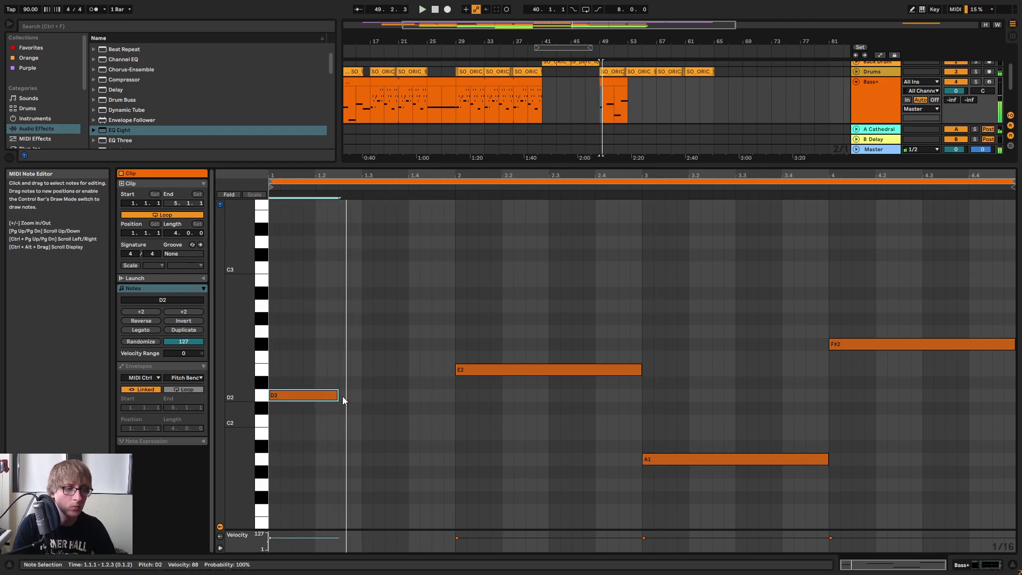
double_click(344, 434)
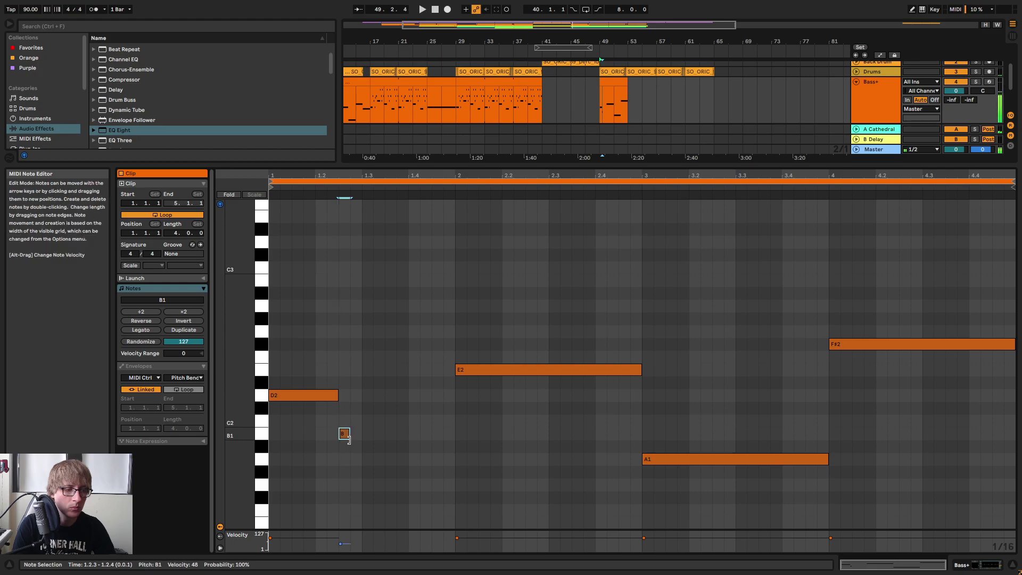
drag(347, 438, 344, 434)
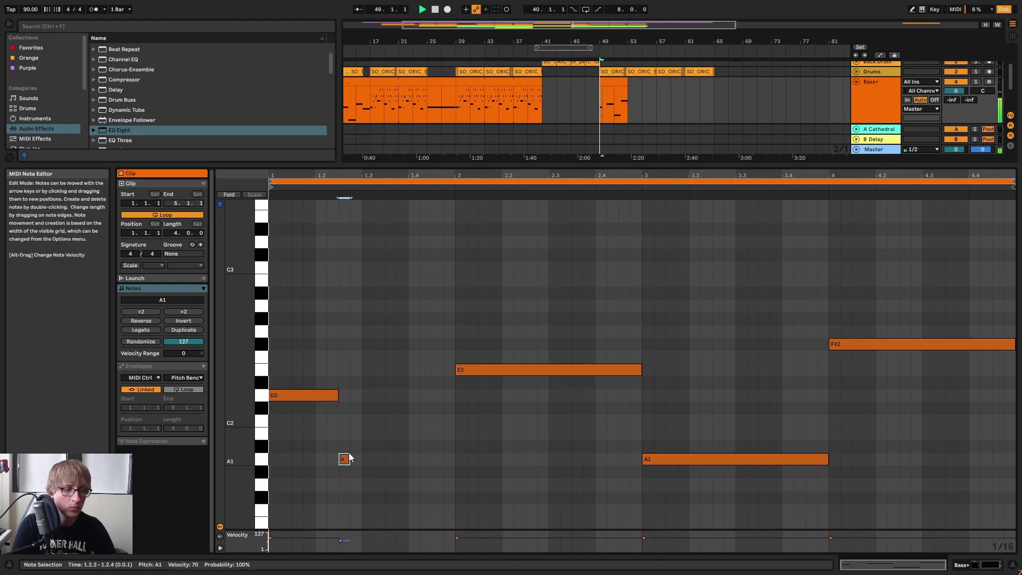
key(space)
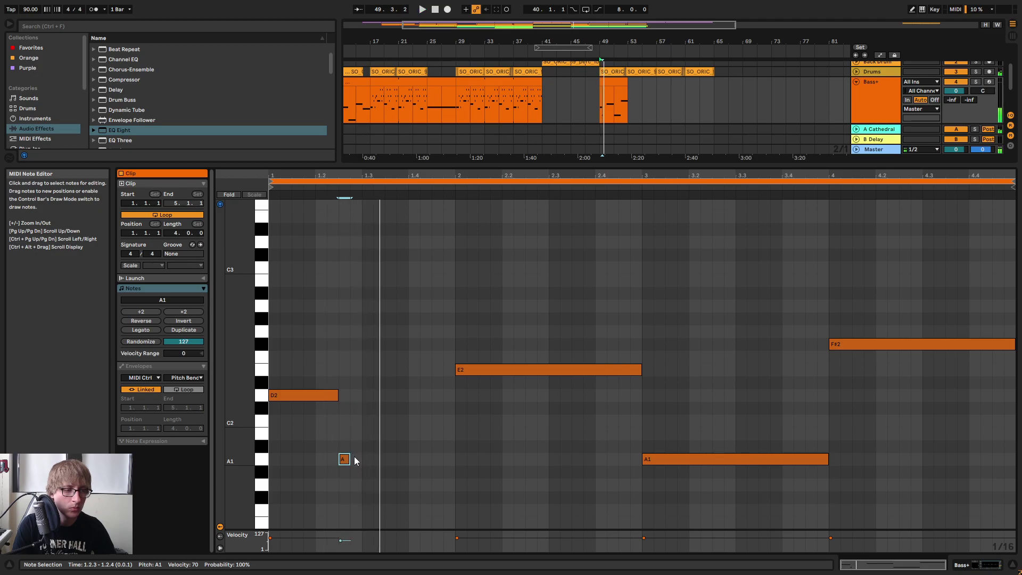
Add a rising run of sixteenth-length notes D2, E2, F#2 and A2 from 1.3 to 1.4.3 and play it back.
click(371, 399)
double_click(391, 343)
drag(394, 347, 394, 371)
key(space)
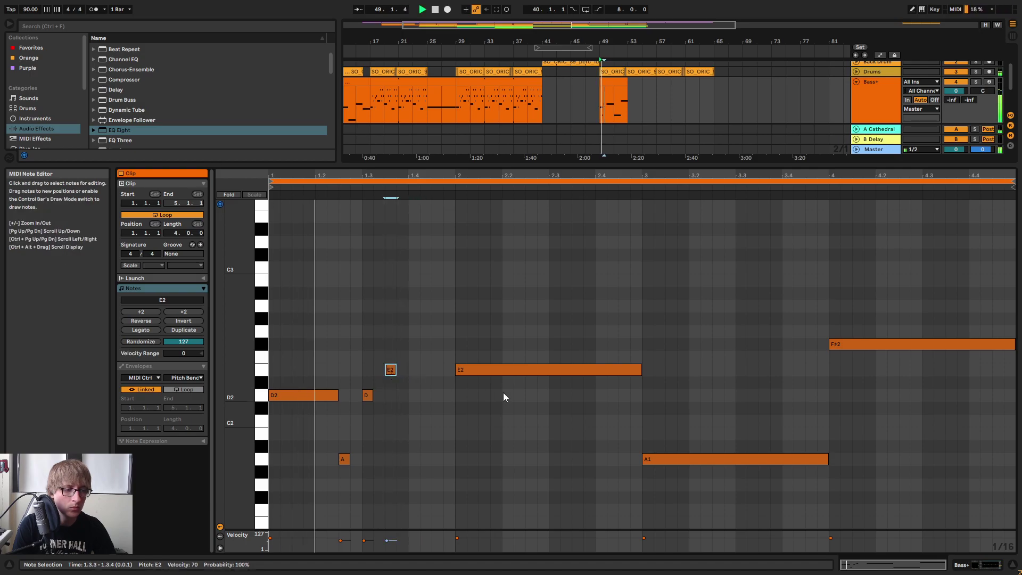
key(space)
click(412, 352)
double_click(413, 344)
double_click(436, 306)
key(space)
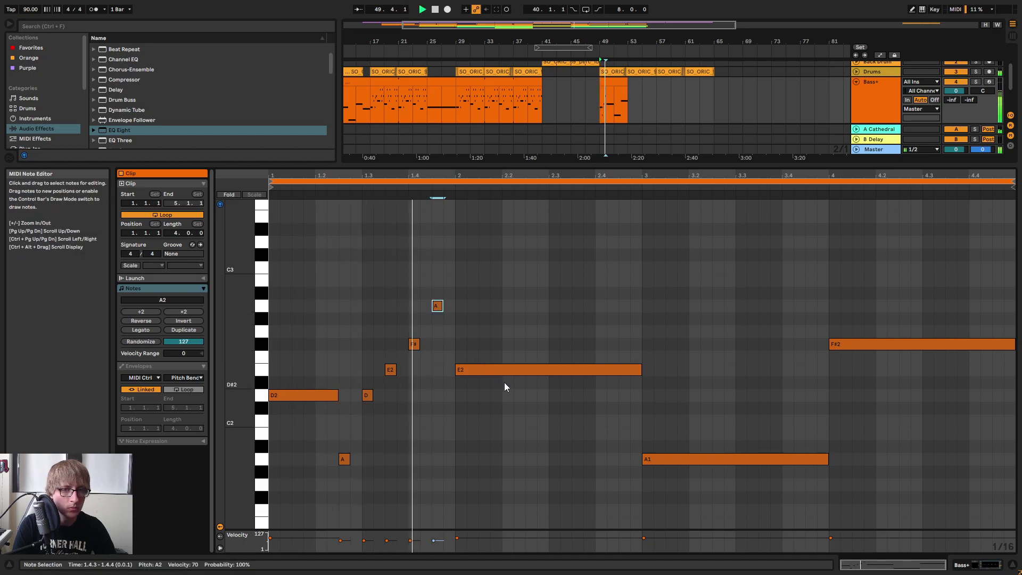
key(space)
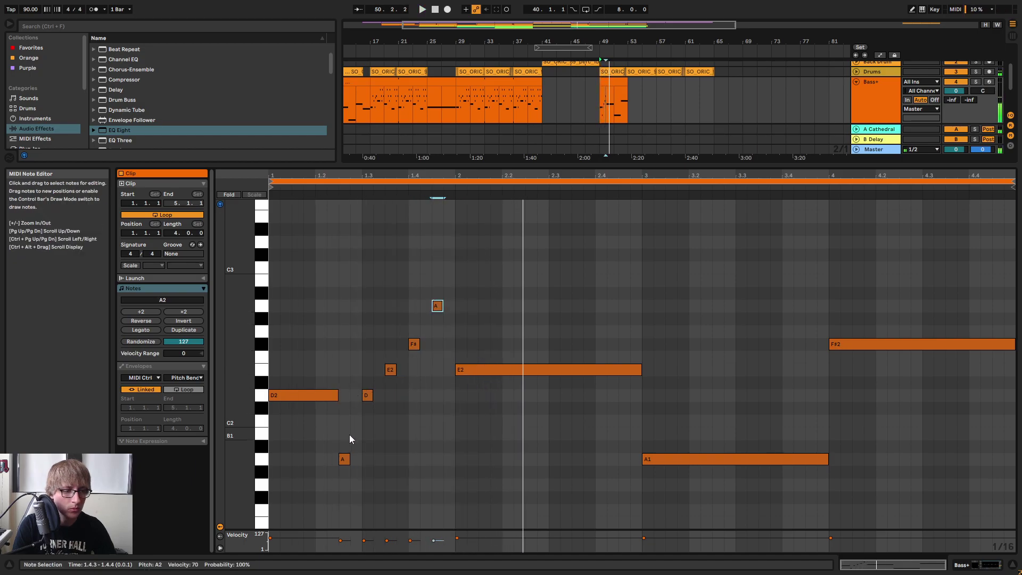
Extend the opening D2 note to 1.3, delete the short A1 note beneath it and play the phrase back.
key(space)
drag(341, 397, 365, 397)
drag(339, 477, 351, 453)
key(Delete)
key(space)
key(space)
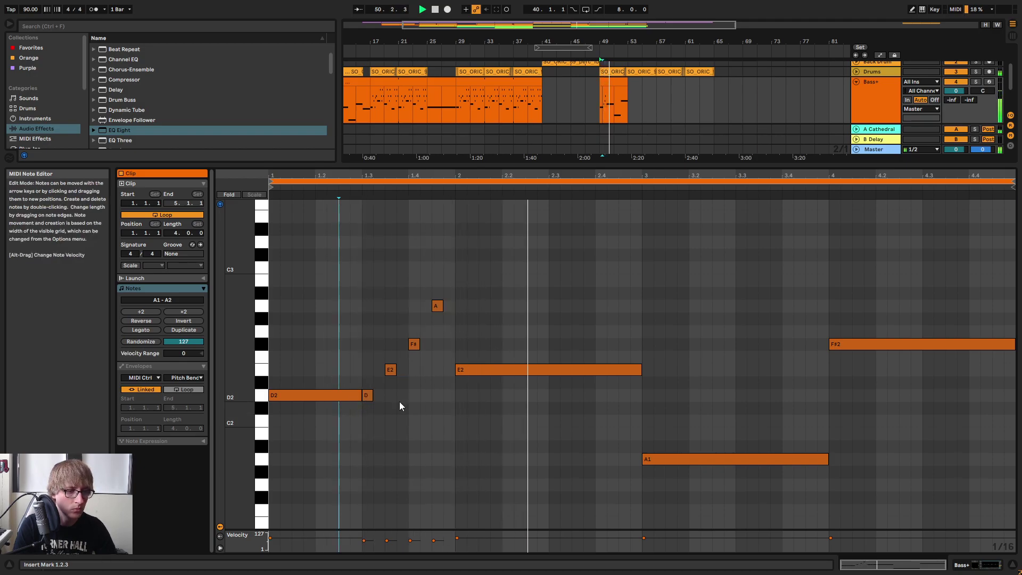
Shorten the E2 note in bar 2 to end at 2.3 and play back the opening of the clip.
drag(638, 369, 548, 369)
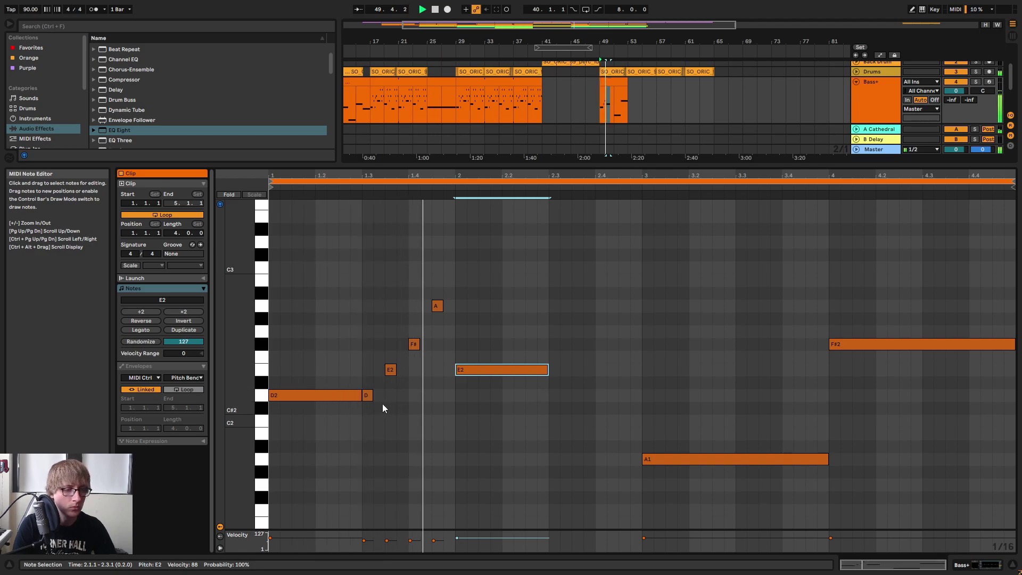
drag(366, 414, 436, 307)
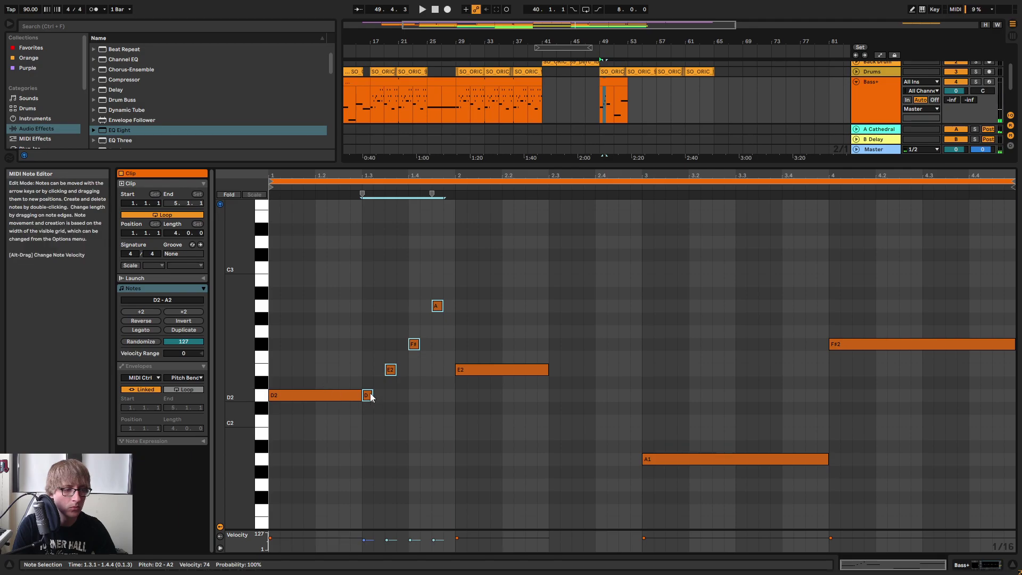
key(space)
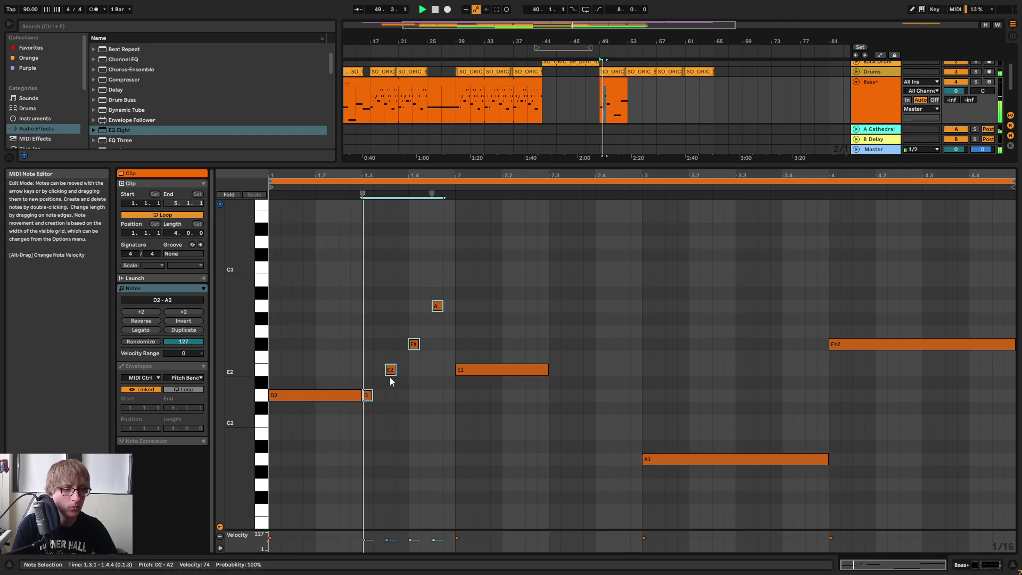
click(549, 333)
key(space)
Copy the four-note run from 1.3 to 2.3, transpose the copy up two semitones to start on E2, and play it back.
drag(367, 409, 446, 287)
key(ctrl+c)
click(547, 319)
key(ctrl+v)
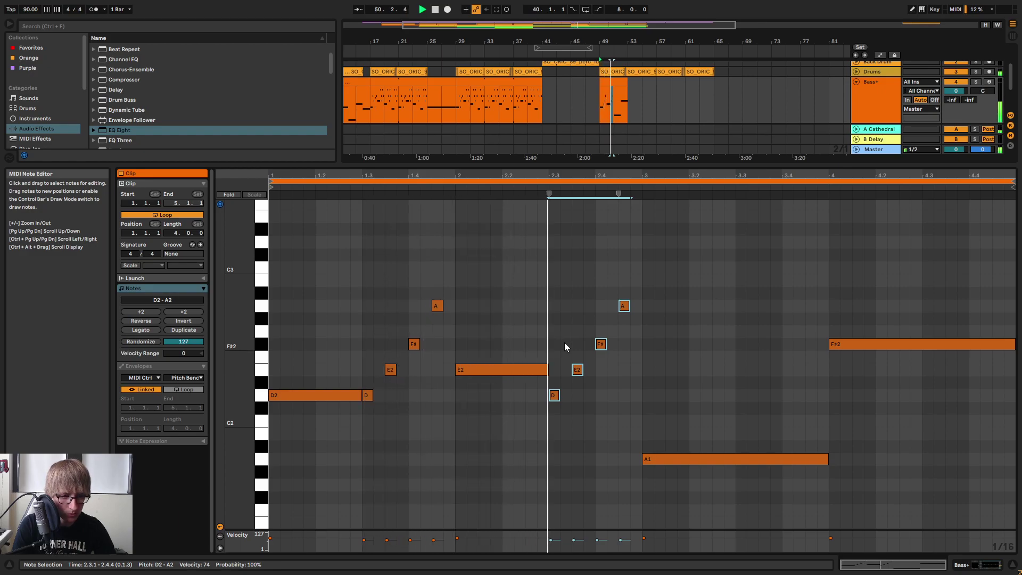
key(Up)
key(Up)
drag(554, 400, 564, 367)
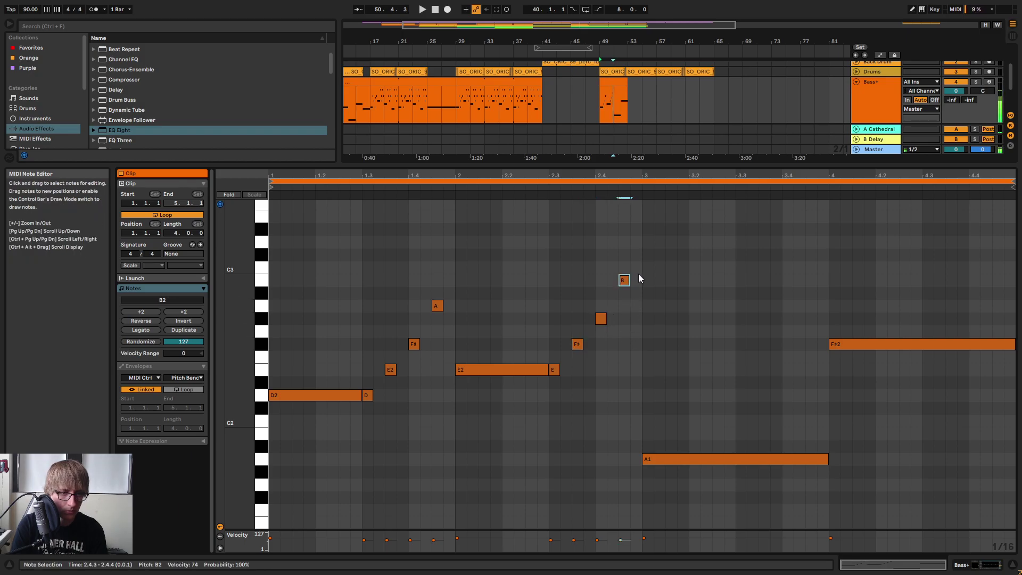
key(space)
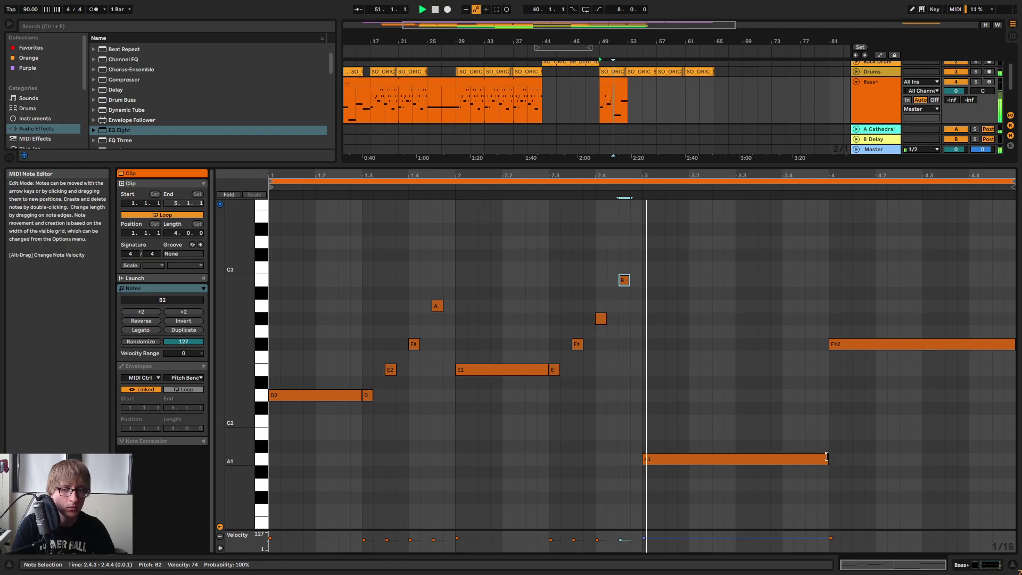
Shorten the A1 note in bar 3 to end at 3.3 and paste the run there, transposed down five semitones to start on A1.
drag(826, 456, 735, 458)
click(735, 423)
key(ctrl+v)
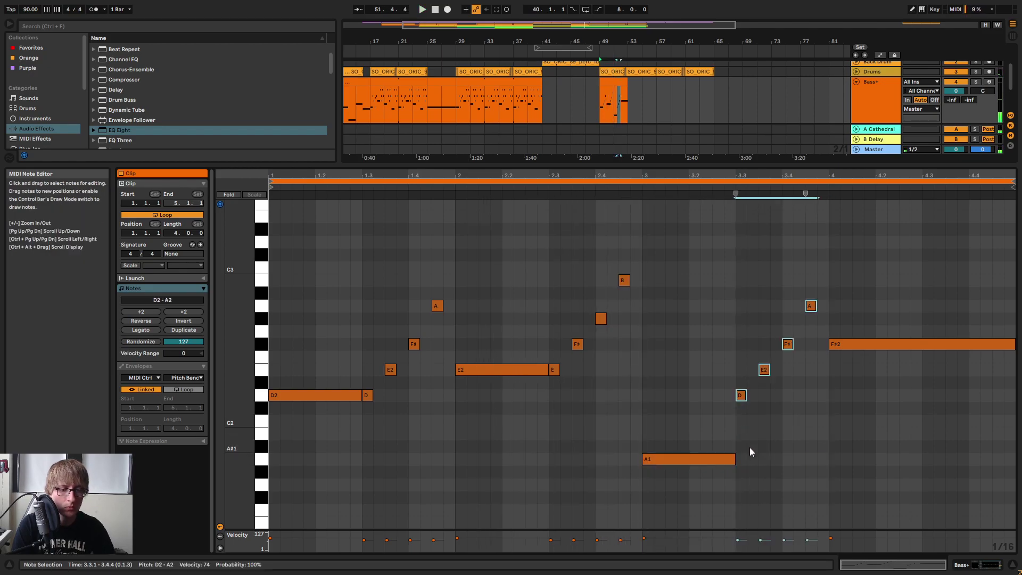
key(Down)
key(Down)
key(Down)
key(Down)
key(Down)
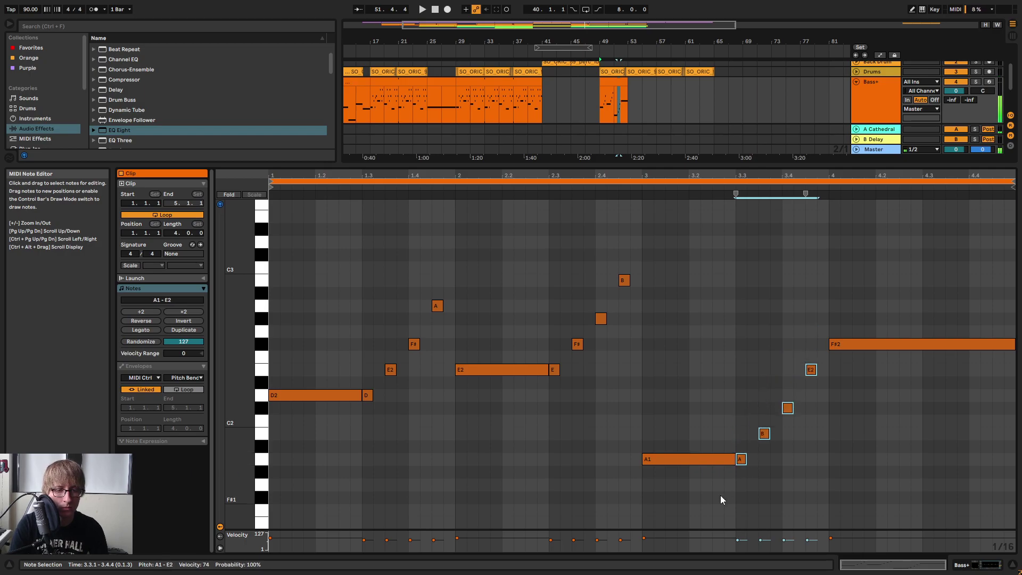
key(space)
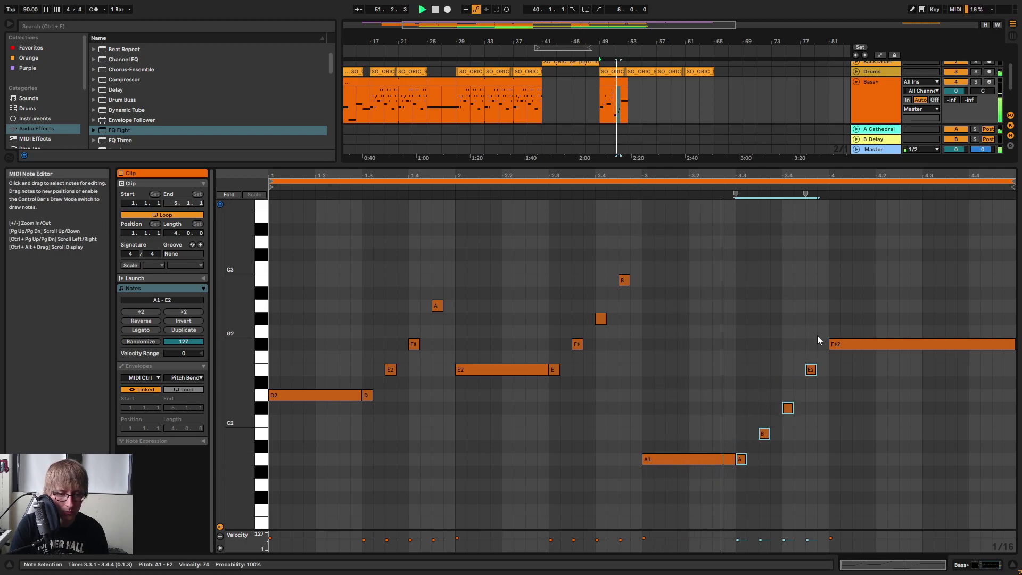
key(space)
drag(751, 468, 734, 453)
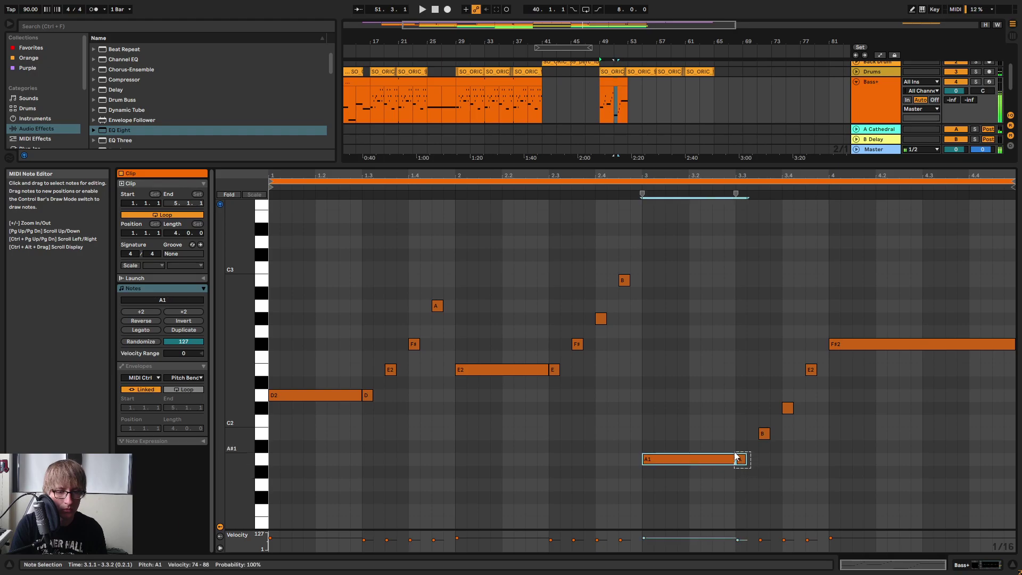
click(788, 408)
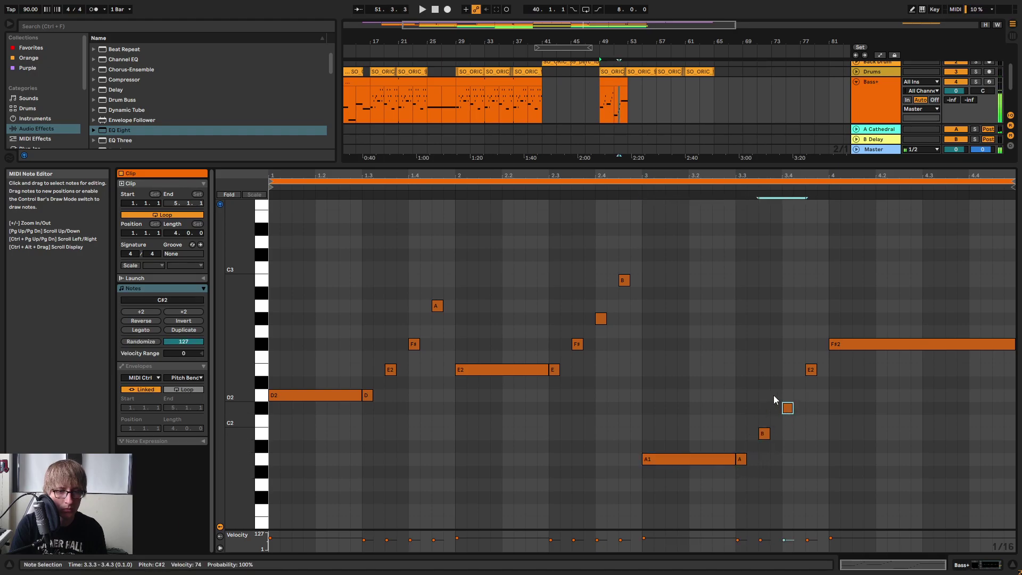
Shorten the F#2 note in bar 4 to end at 4.3, paste the run there and raise its first note to F#2.
click(862, 344)
click(919, 302)
key(ctrl+v)
click(933, 343)
click(928, 393)
key(Up)
key(Up)
key(Up)
key(Up)
Lower the last two notes of the bar 4 run to D2 and C#2 for a descending line and play the clip back.
click(951, 369)
drag(981, 376, 989, 335)
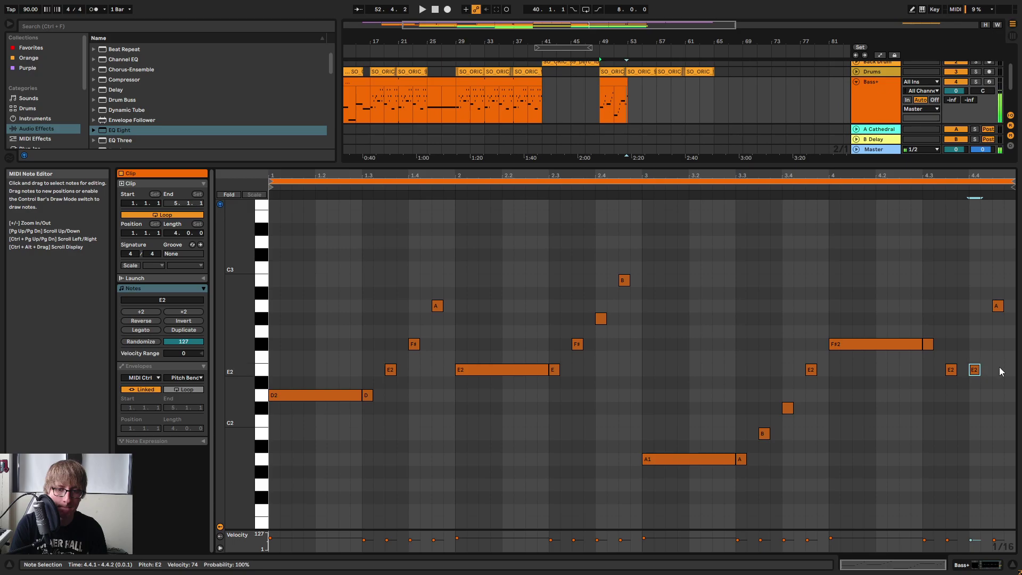
key(Down)
key(Down)
key(Down)
key(Down)
key(Down)
key(Down)
key(Down)
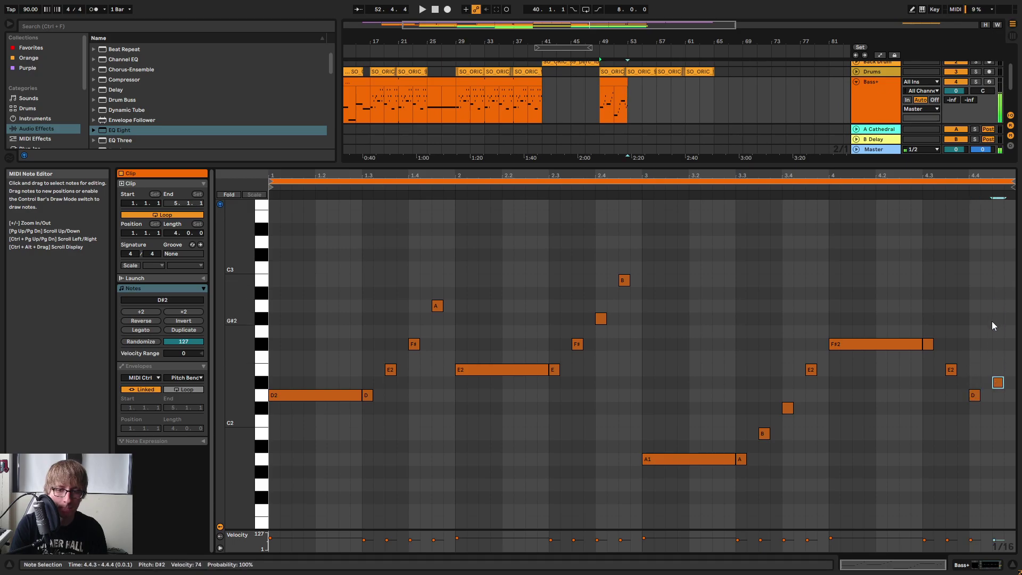
click(868, 182)
click(861, 187)
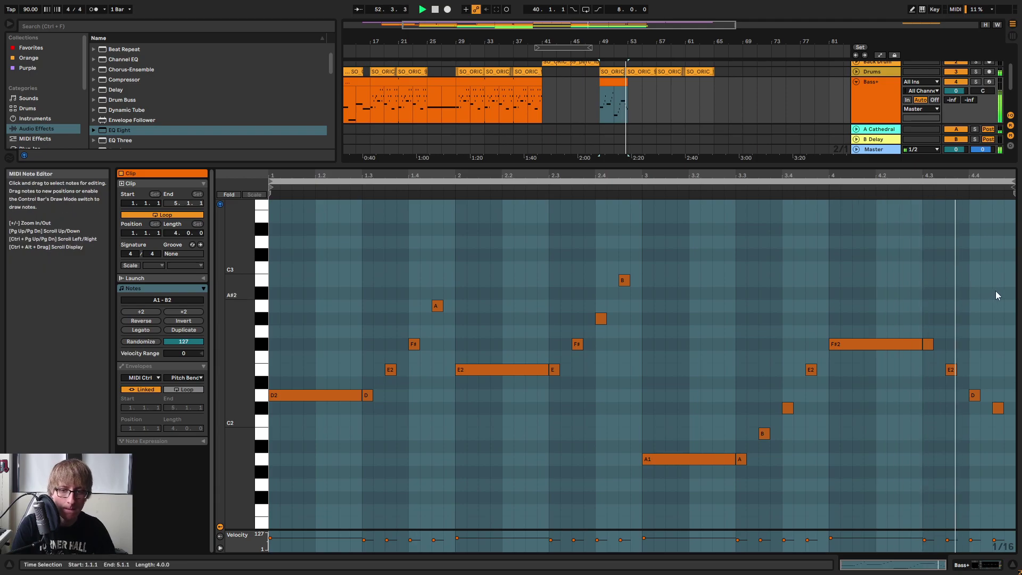
key(space)
Lower the final note of the bar 4 run to B1.
drag(986, 293, 1006, 416)
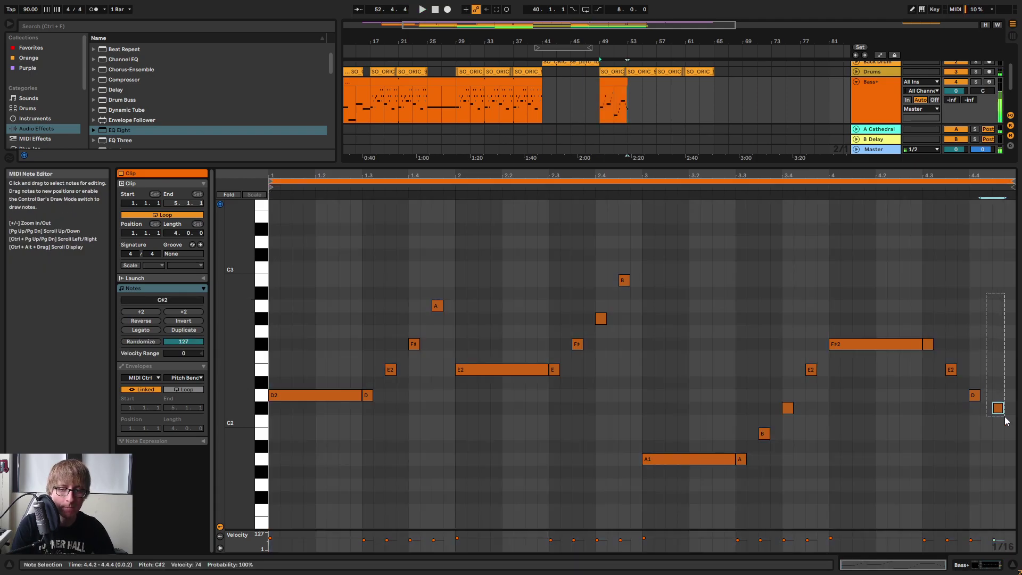
key(Down)
key(Down)
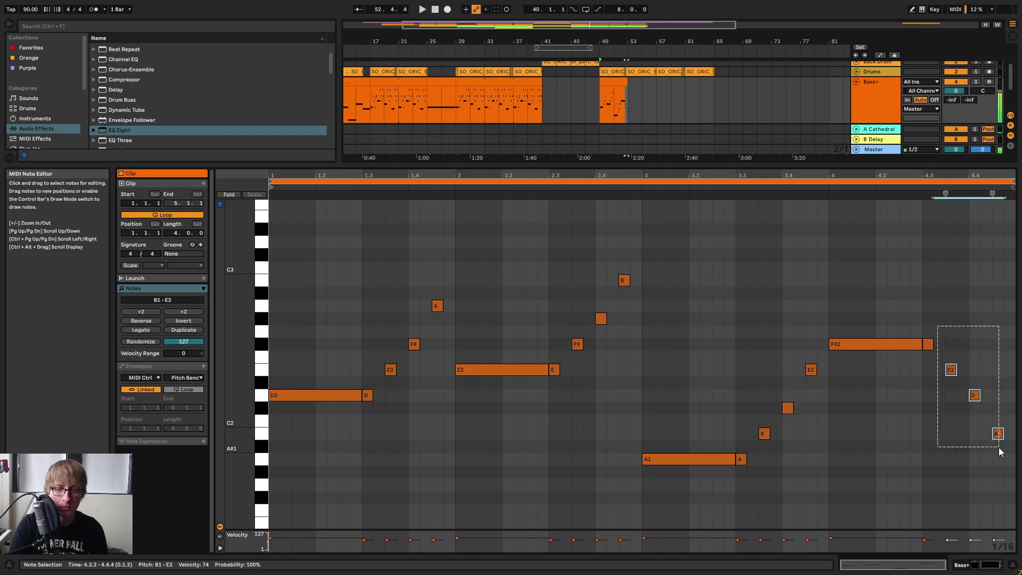
Play the four-bar Bass+ clip from its start to check the descending run in bar 4.
click(333, 395)
key(space)
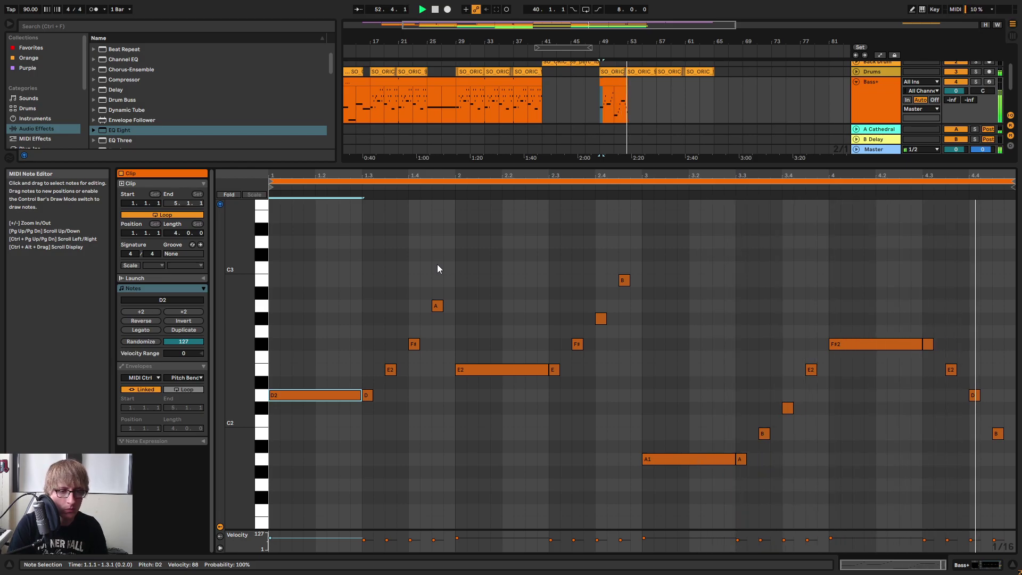
key(space)
key(space)
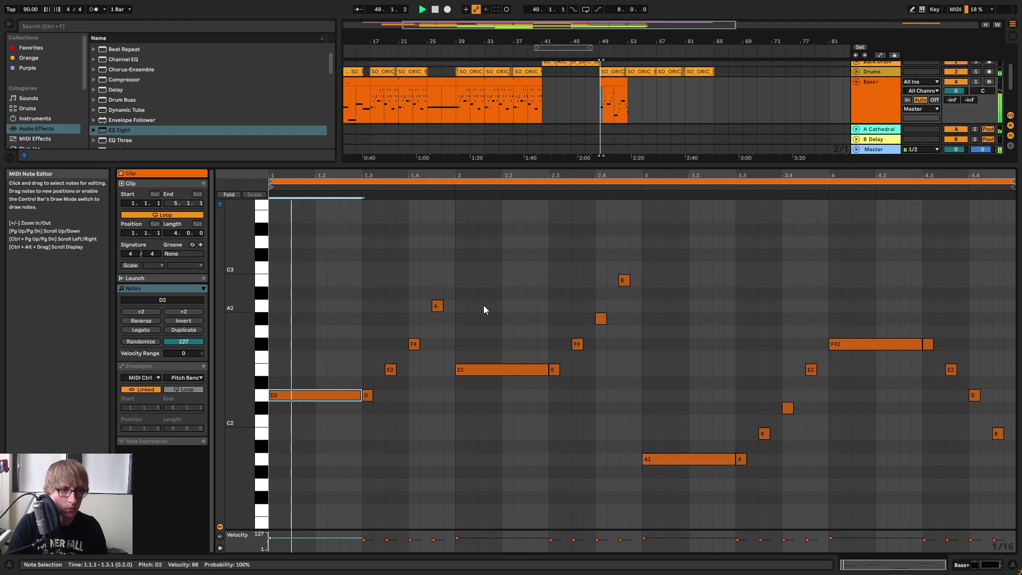
Turn on looping for the new four-bar Bass+ clip at bar 49 and extend it to bar 65.
click(657, 101)
click(611, 91)
right_click(611, 85)
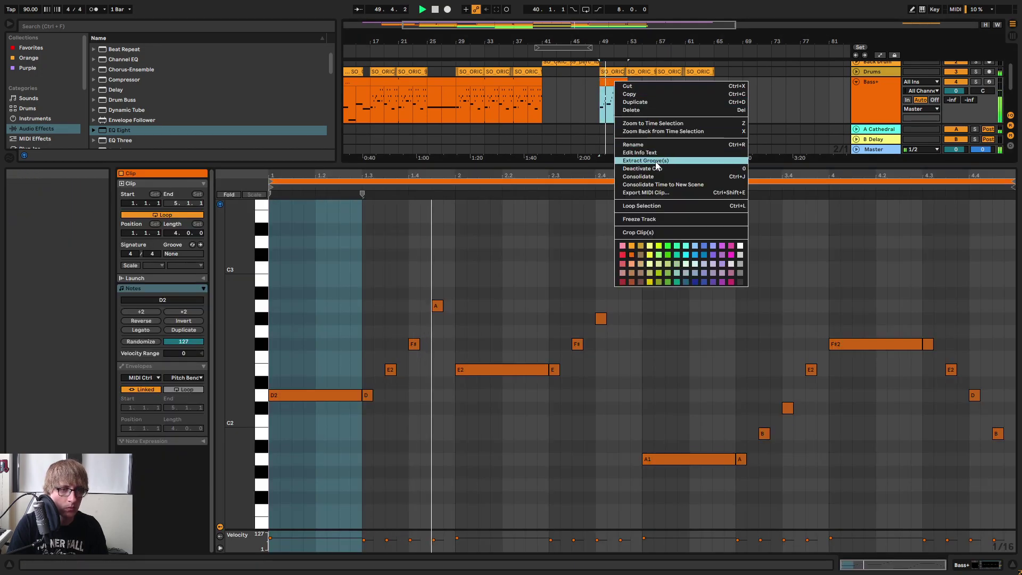
key(Escape)
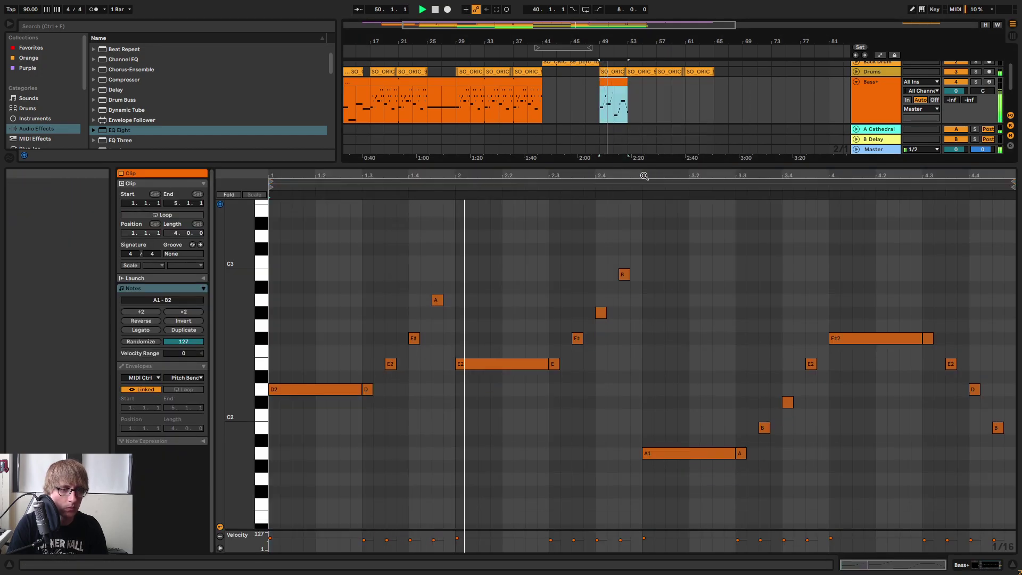
click(174, 212)
drag(626, 80, 714, 81)
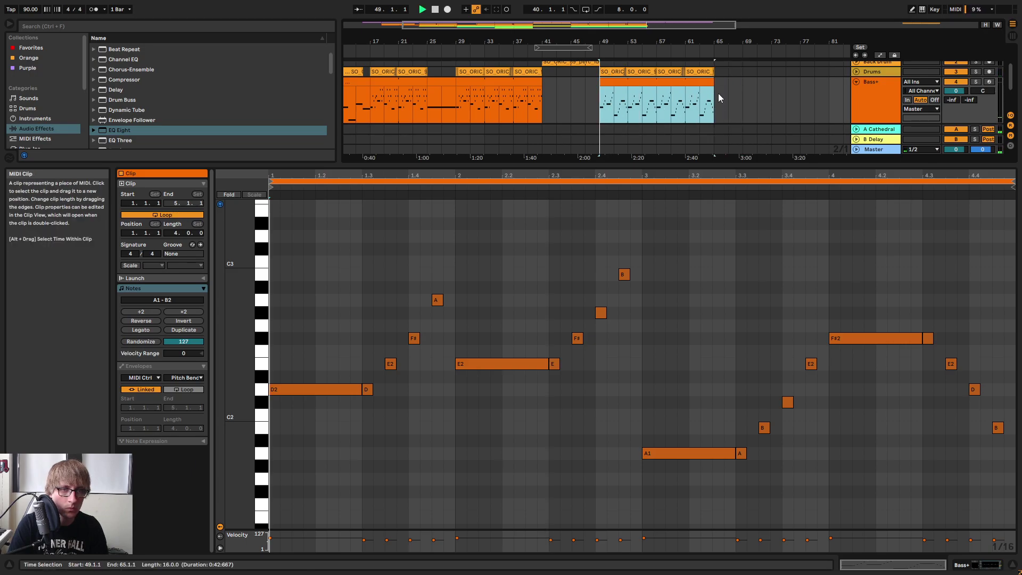
Play the extended bass part, stop it and lower the second note of the bar 2 run to D2.
key(space)
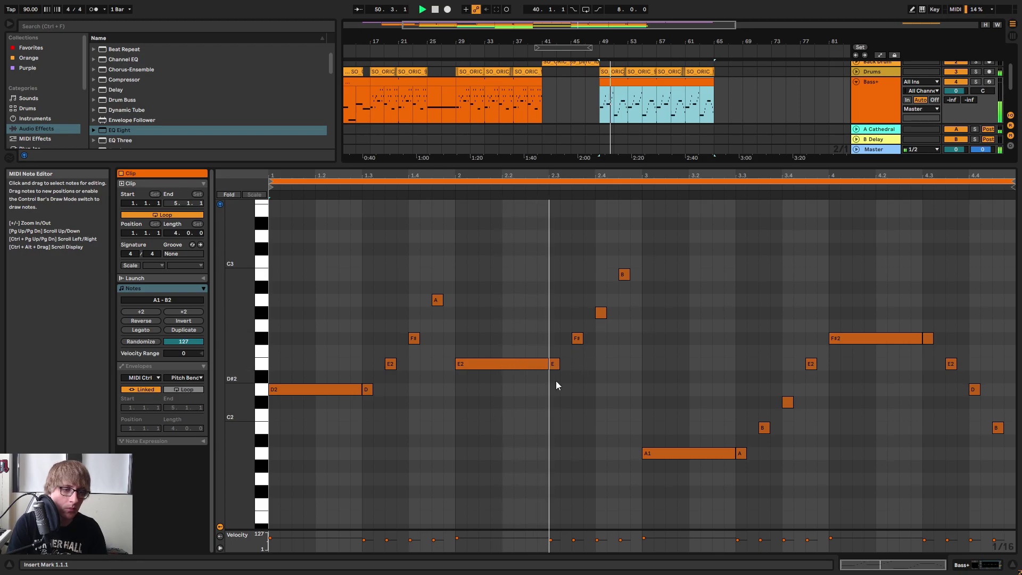
key(space)
click(584, 367)
click(577, 339)
key(Down)
key(Down)
double_click(600, 428)
key(Up)
key(Up)
double_click(622, 429)
drag(600, 435, 629, 391)
key(Delete)
Lower the last two notes of the bar 2 run by seven semitones so the third note lands on C#2.
drag(603, 337, 651, 276)
key(Down)
key(Down)
key(Down)
key(Down)
key(Down)
key(Down)
key(Down)
key(Down)
key(Up)
Lower the final note of the bar 2 run to B1 to complete the descending line.
drag(625, 401, 655, 315)
key(Down)
key(Down)
key(Down)
key(Down)
key(Down)
key(Down)
key(Down)
key(Up)
key(Up)
Play the closing section in the full arrangement and check how the Bass+ runs fit with the other tracks.
drag(322, 449, 441, 236)
drag(512, 430, 648, 346)
drag(692, 491, 799, 354)
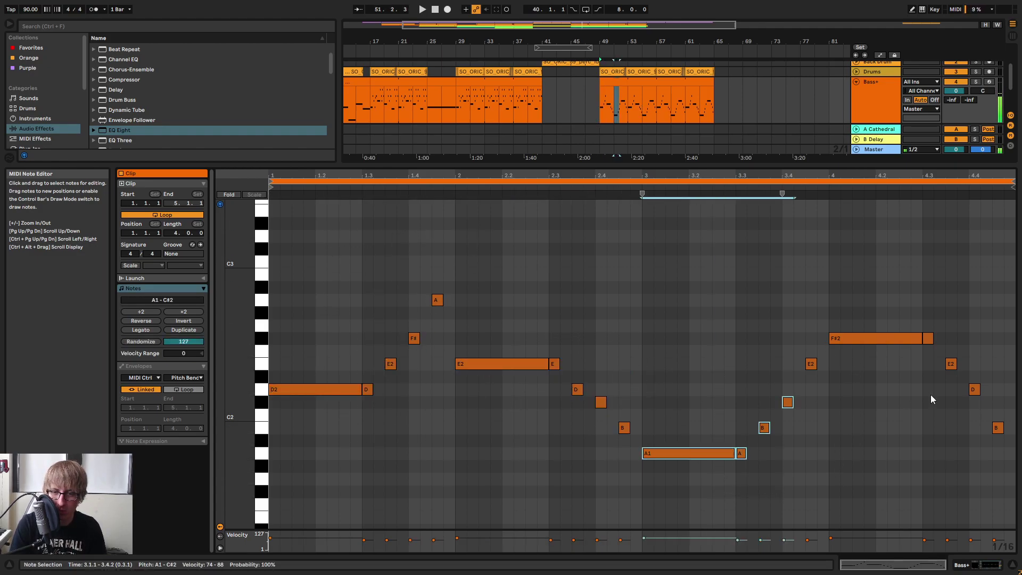
key(space)
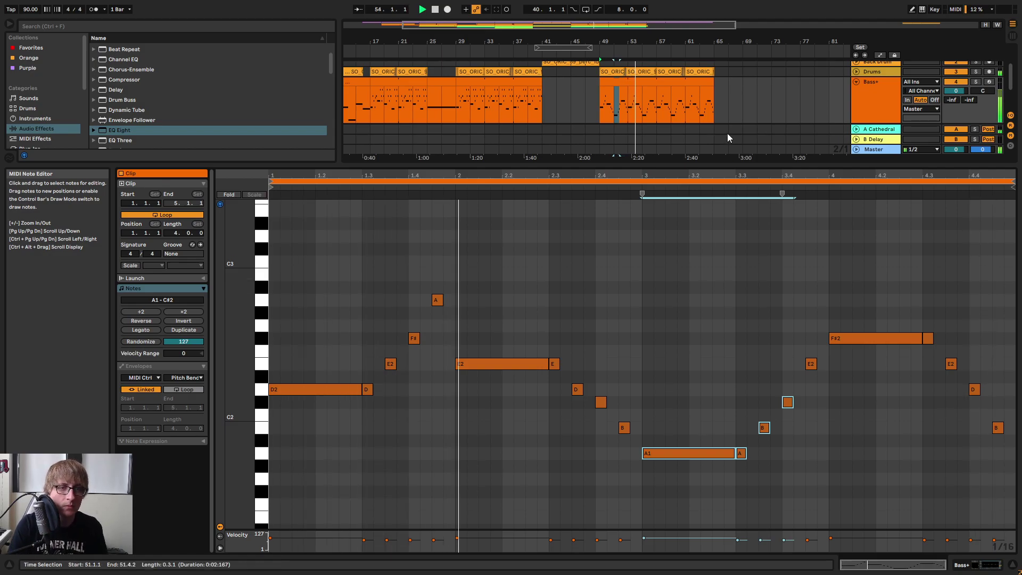
drag(714, 165, 663, 428)
drag(666, 40, 669, 72)
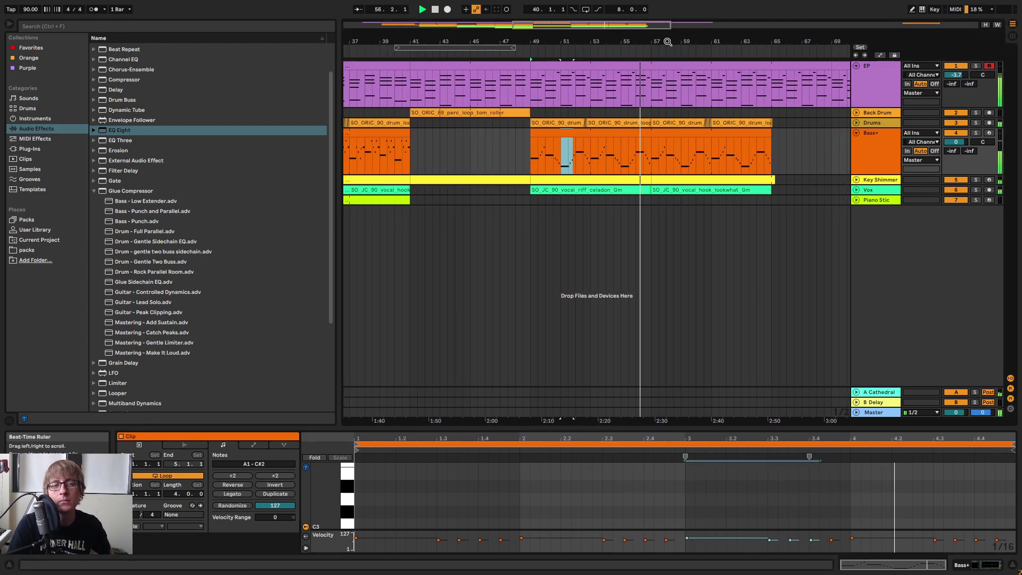
click(806, 135)
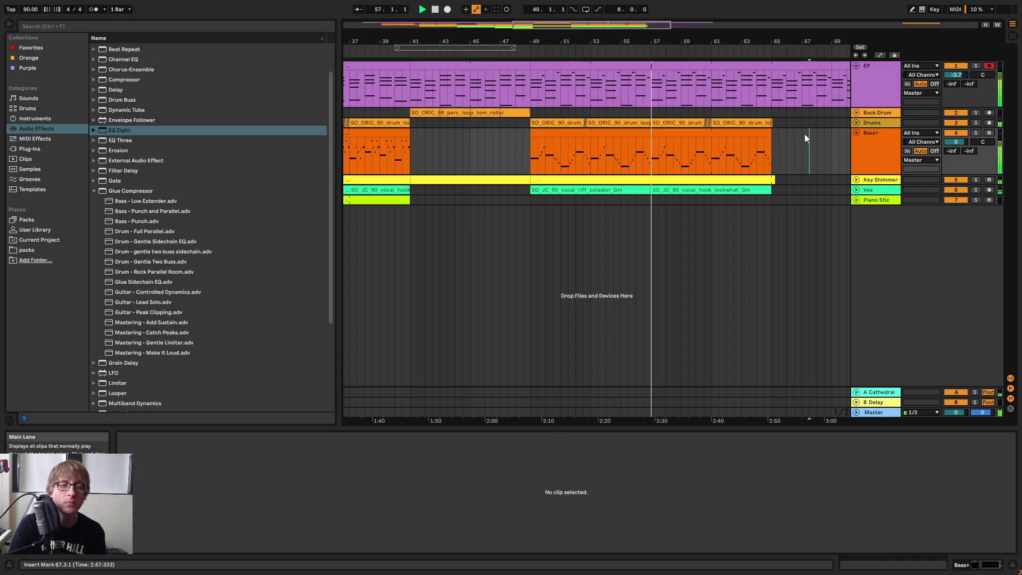
drag(712, 38, 730, 36)
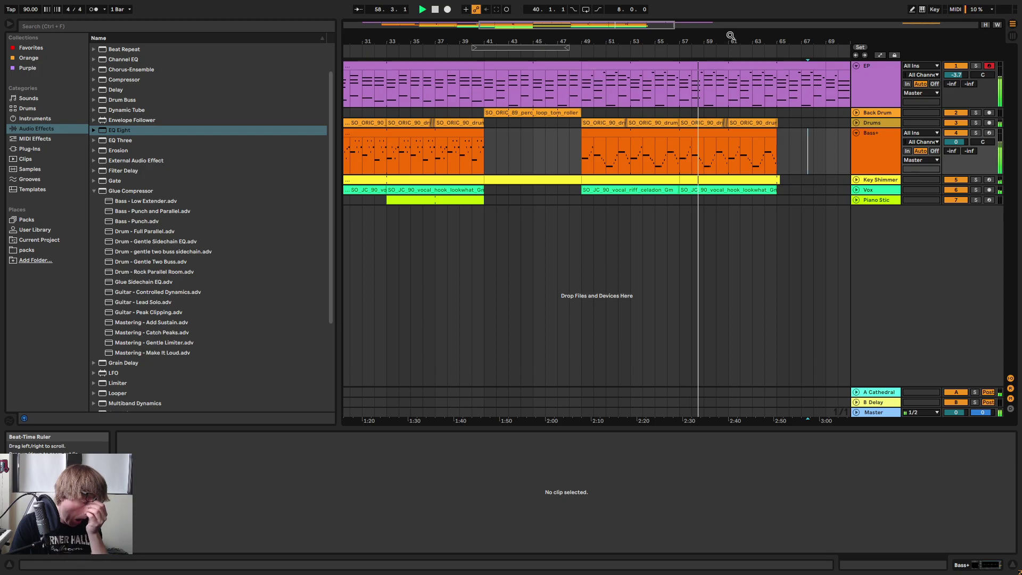
drag(761, 40, 716, 36)
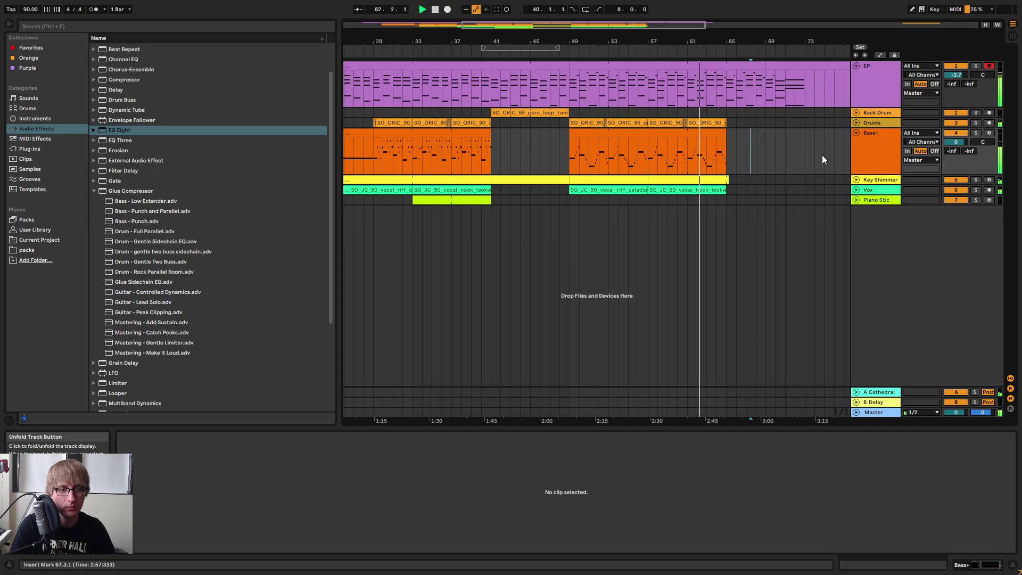
click(619, 200)
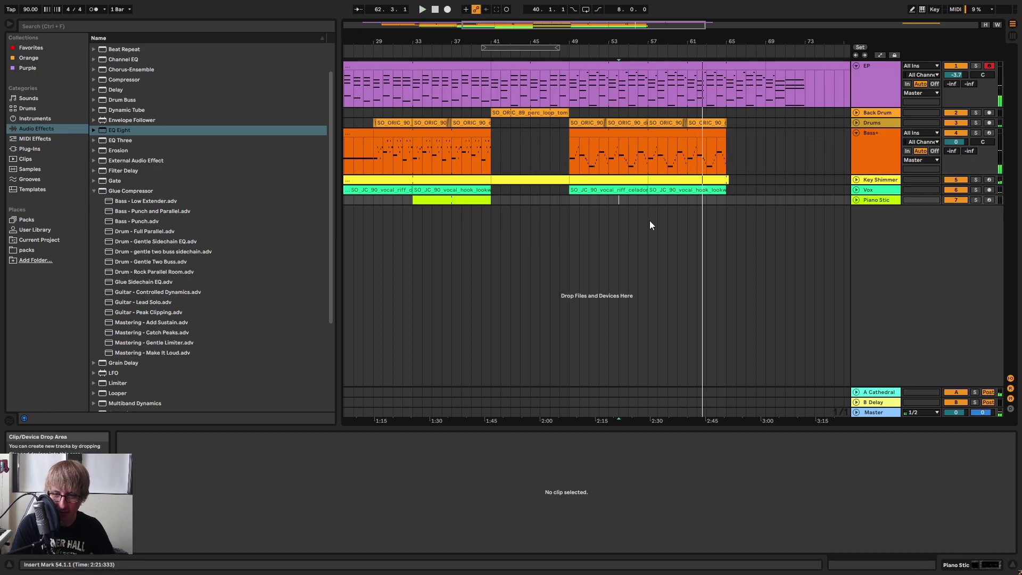
Fold the Bass+ track and listen from about bar 41 into bar 49 while examining the Piano Stic track.
click(856, 133)
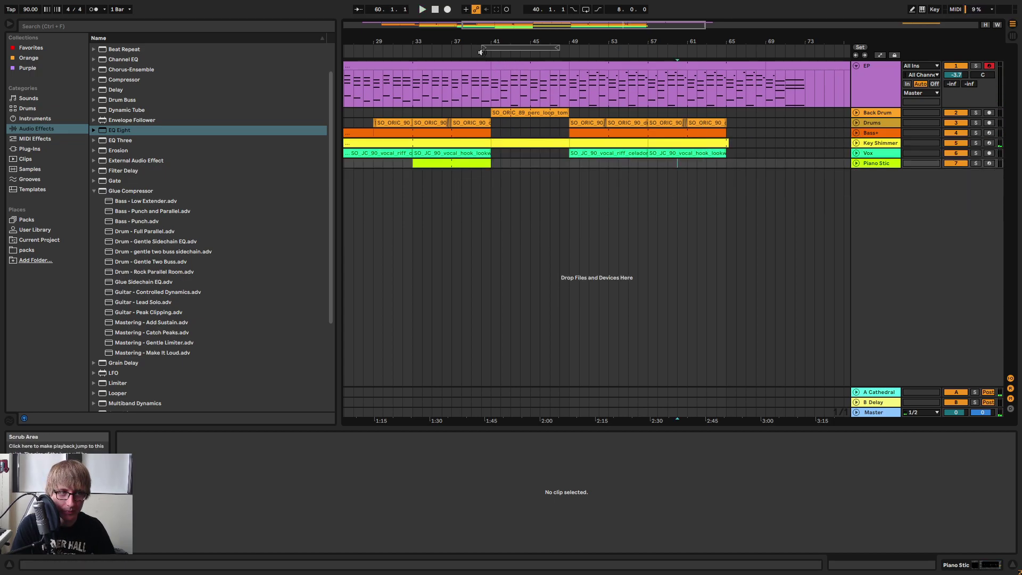
drag(488, 56, 664, 193)
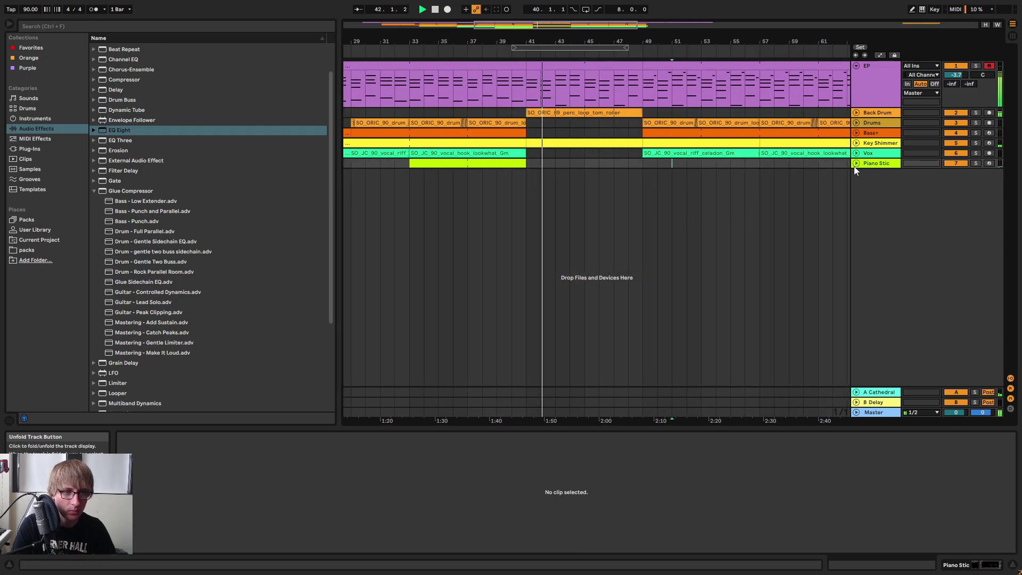
click(555, 162)
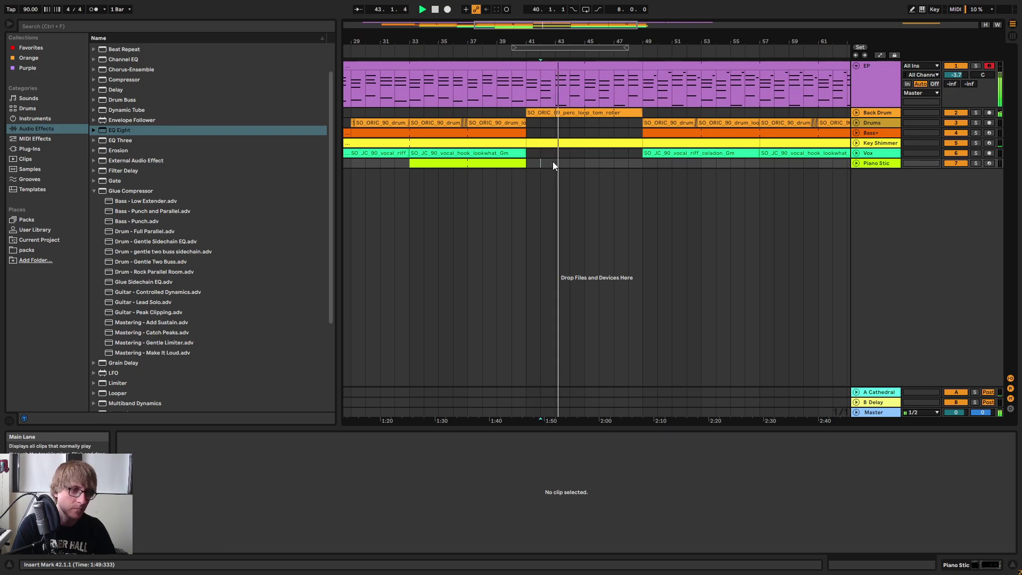
click(856, 163)
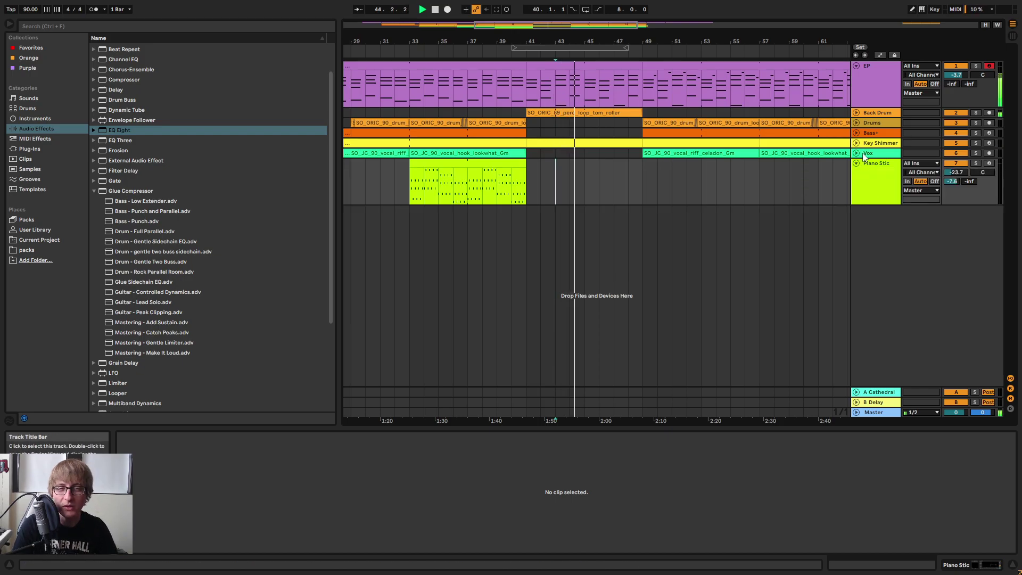
click(856, 163)
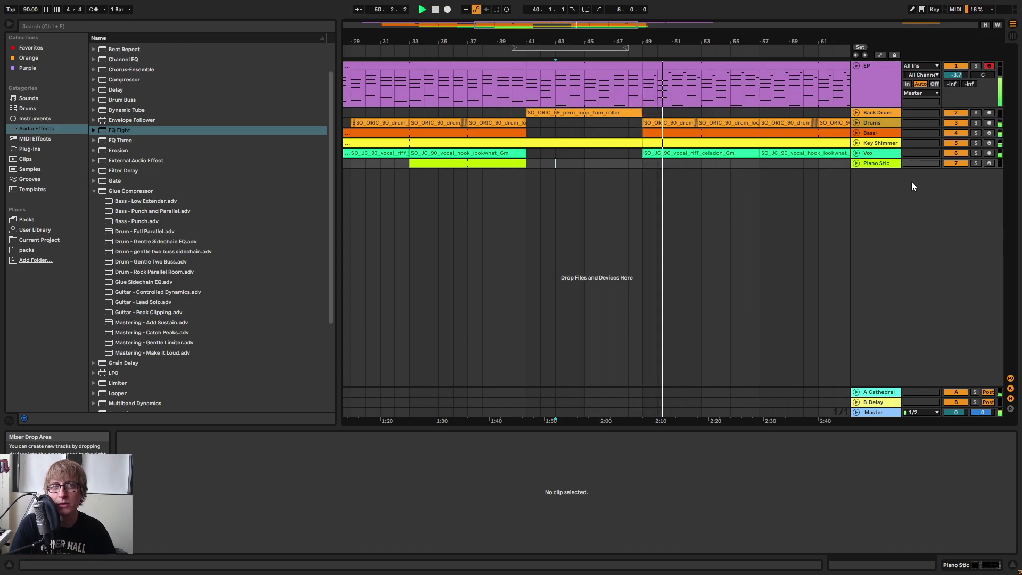
Copy the eight-bar Piano Stic clip from bar 33 and paste it at bar 49, then stop playback.
click(611, 162)
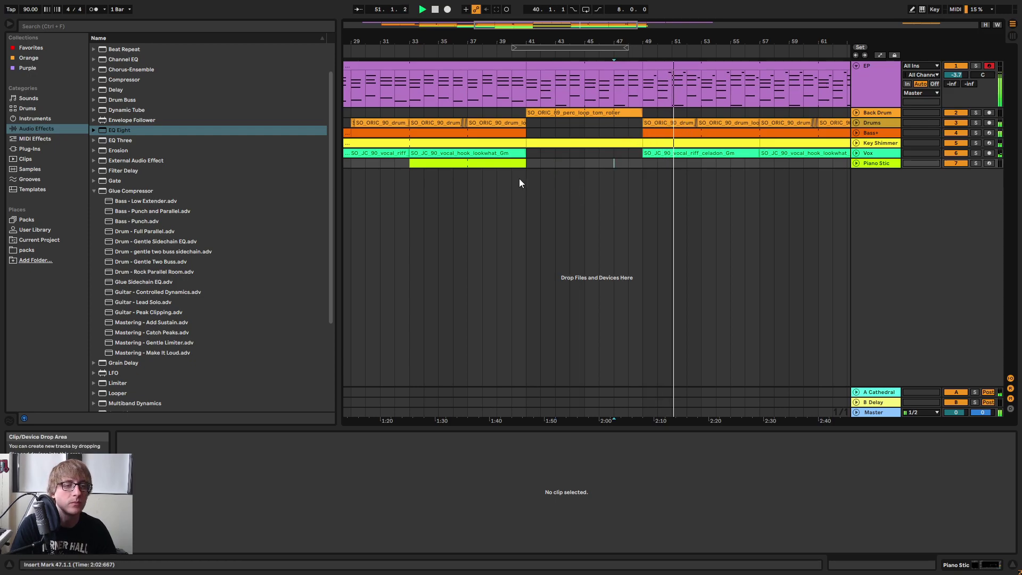
click(486, 164)
click(642, 167)
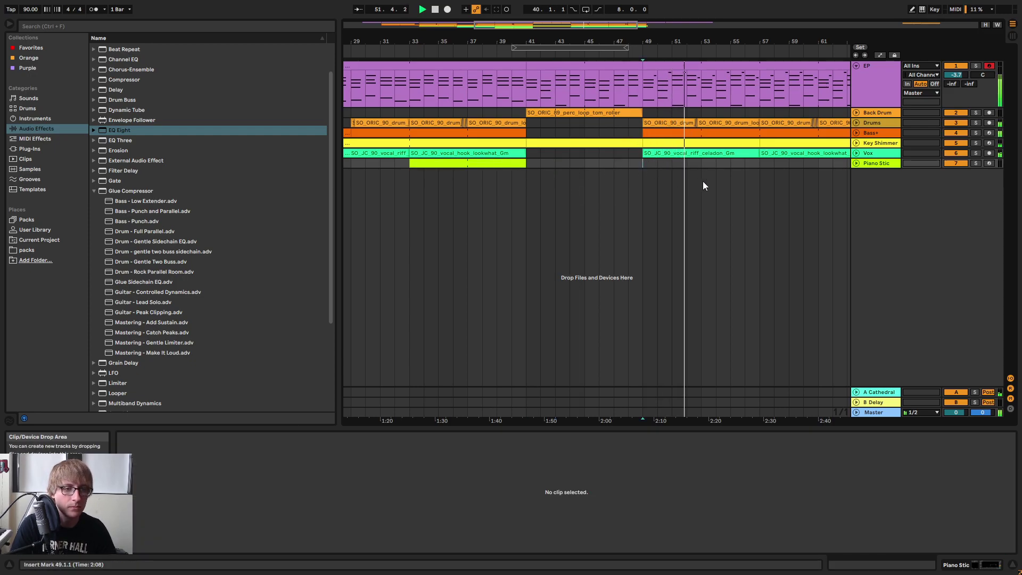
key(ctrl+v)
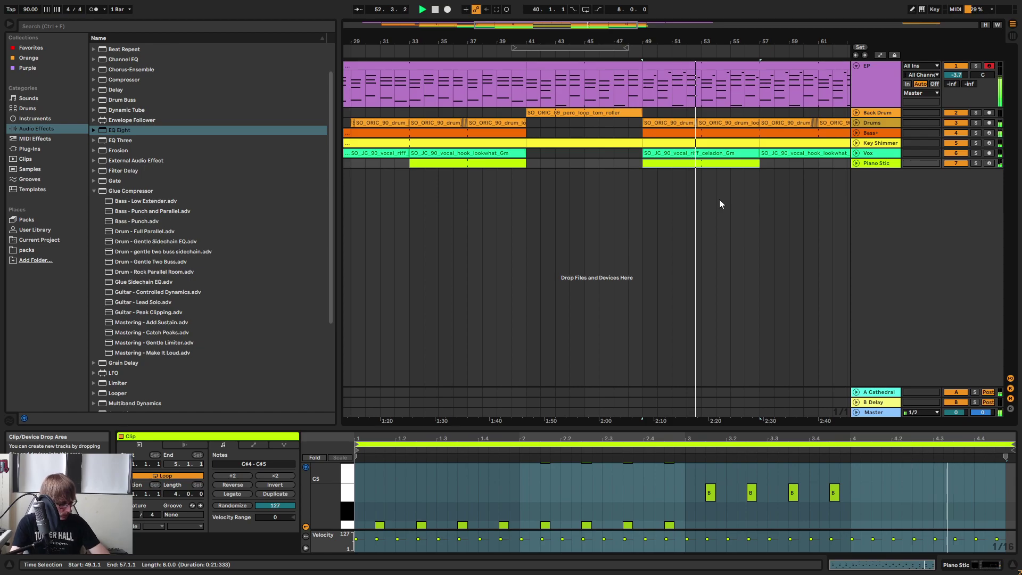
click(751, 202)
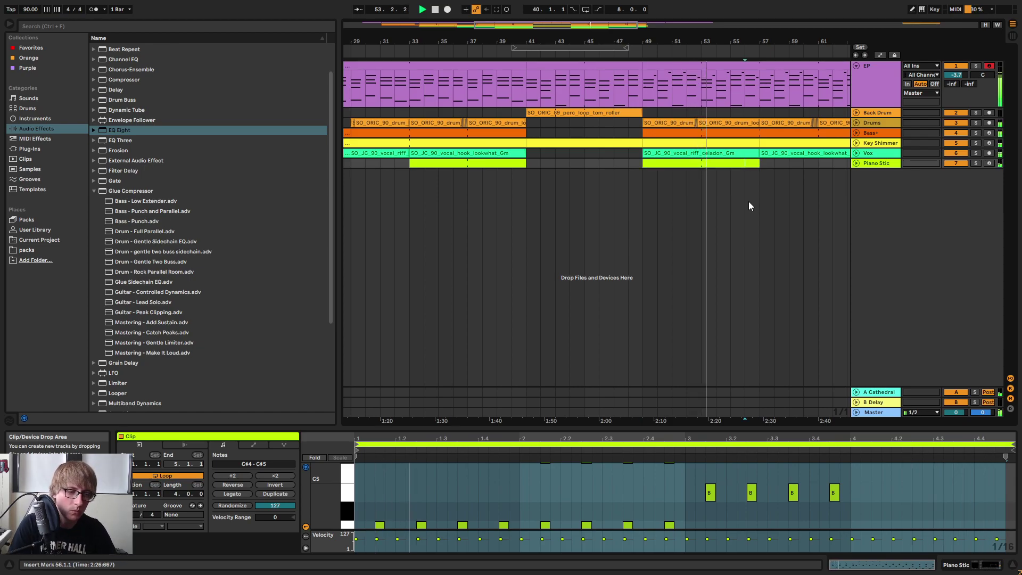
drag(717, 427, 745, 328)
click(774, 238)
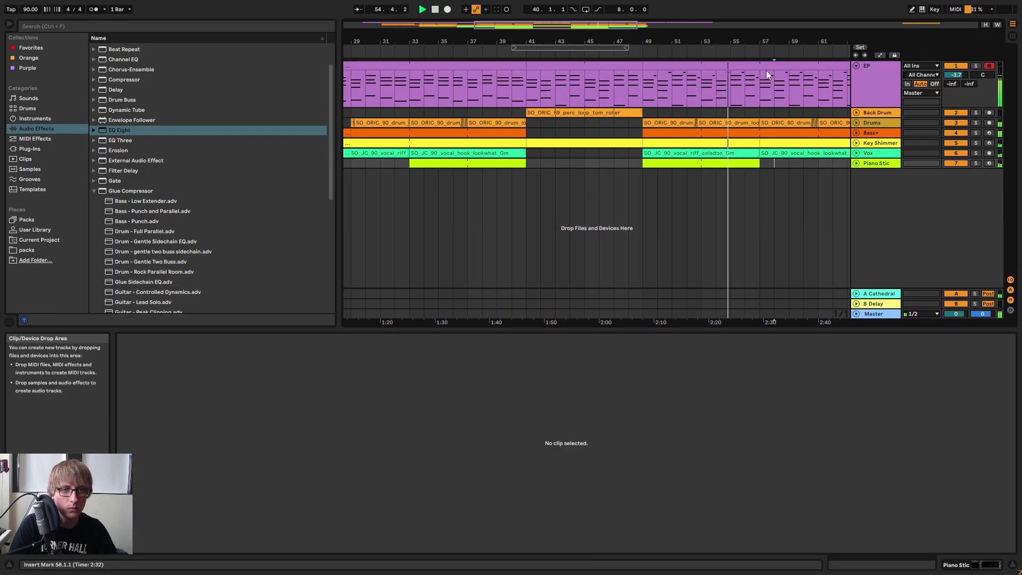
drag(764, 42, 630, 27)
click(663, 197)
key(space)
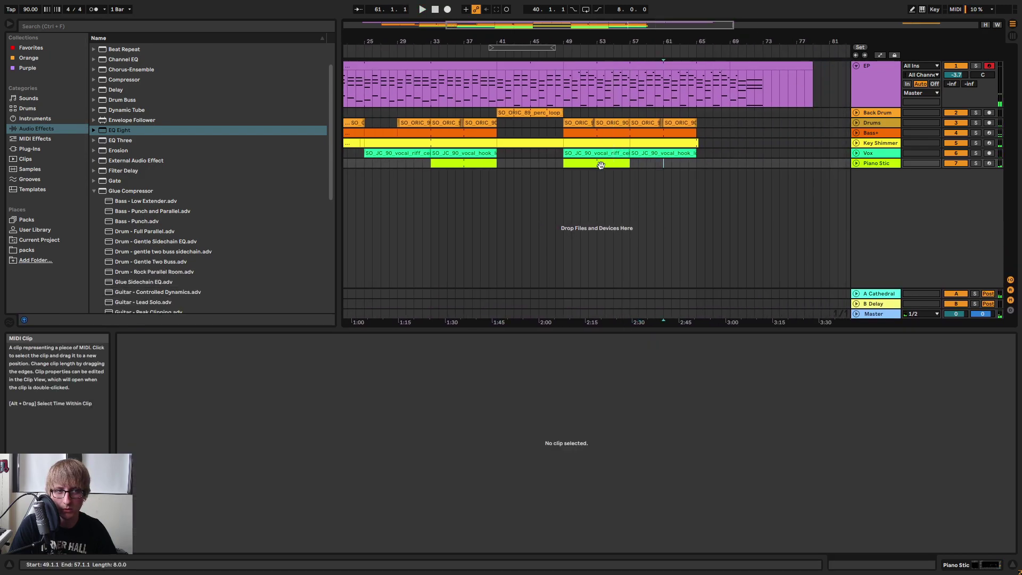
In the pasted Piano Stic clip, transpose bar 2 down two semitones and raise its middle notes to G#4.
click(600, 165)
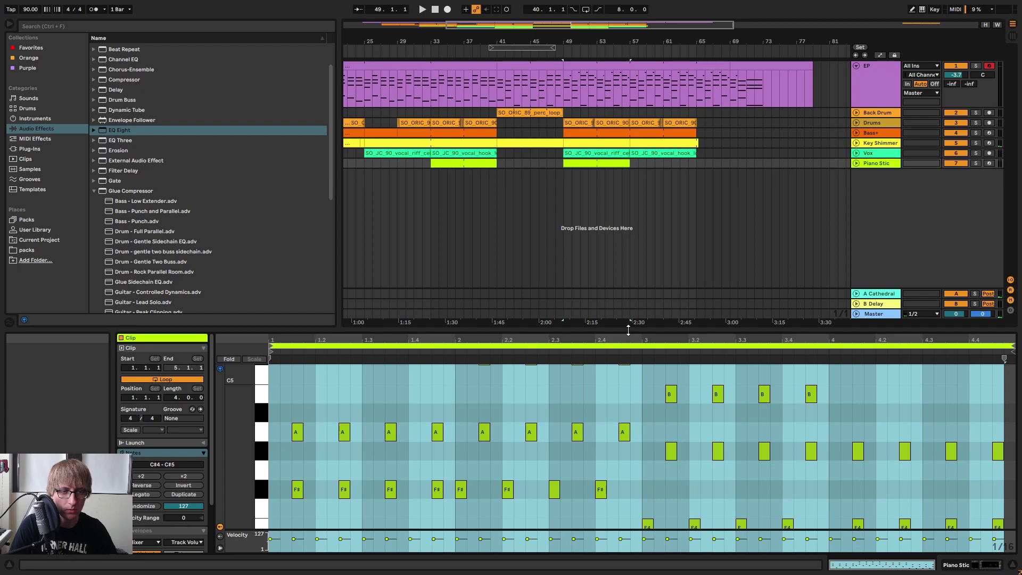
drag(638, 349, 631, 152)
key(space)
drag(244, 273, 218, 272)
click(461, 323)
drag(461, 327, 632, 200)
key(Down)
key(Down)
drag(462, 309, 649, 281)
key(Up)
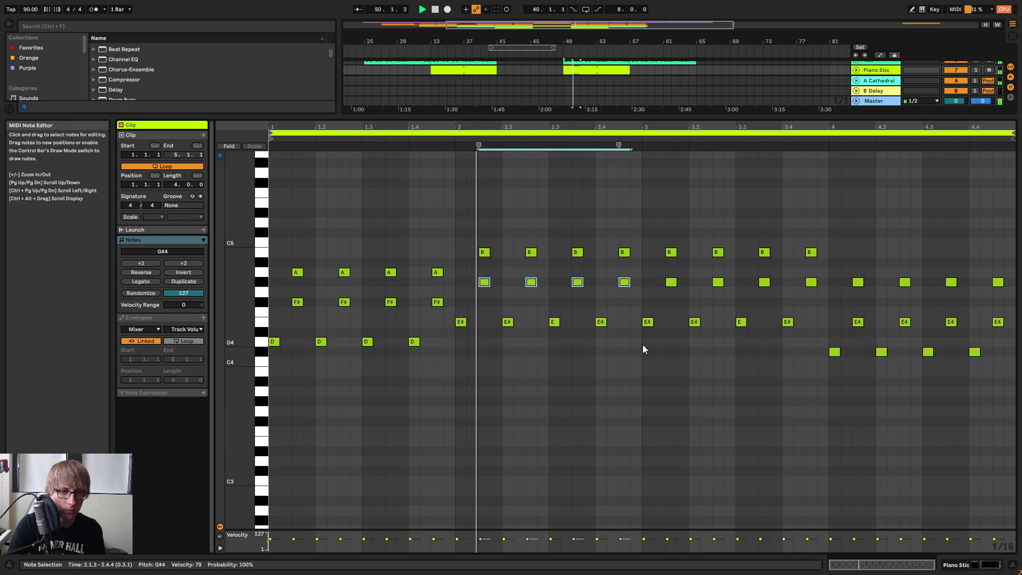
Raise the upper notes in bar 3 of the Piano Stic clip to A4 and C#5.
drag(659, 297, 830, 214)
key(Up)
drag(658, 223, 835, 242)
key(Up)
click(637, 138)
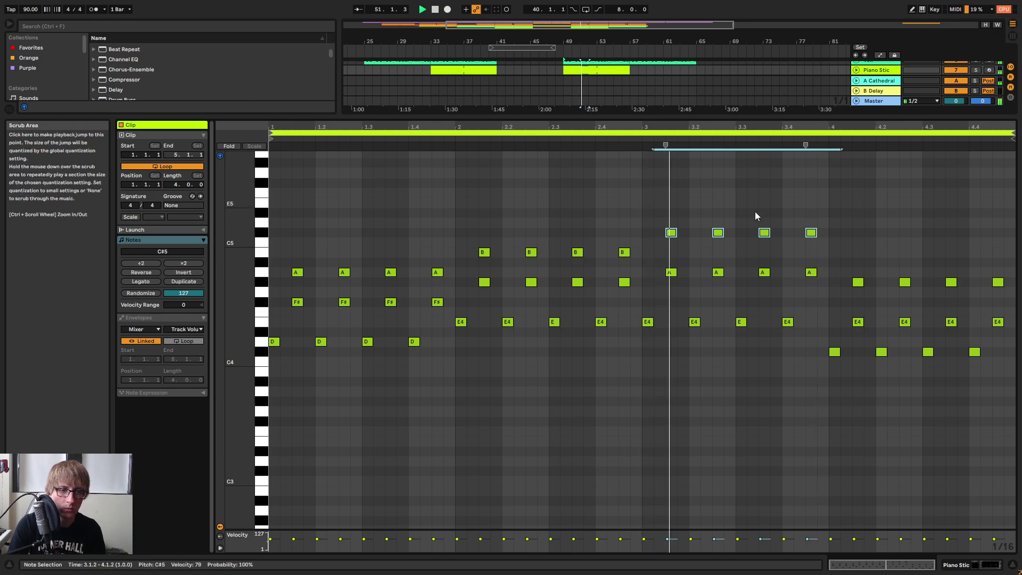
key(space)
Transpose all bar 4 notes of the Piano Stic clip up five semitones to F#4, A4 and C#5 and play the clip.
drag(828, 391, 1009, 250)
key(Up)
key(Up)
key(Up)
key(Up)
key(Up)
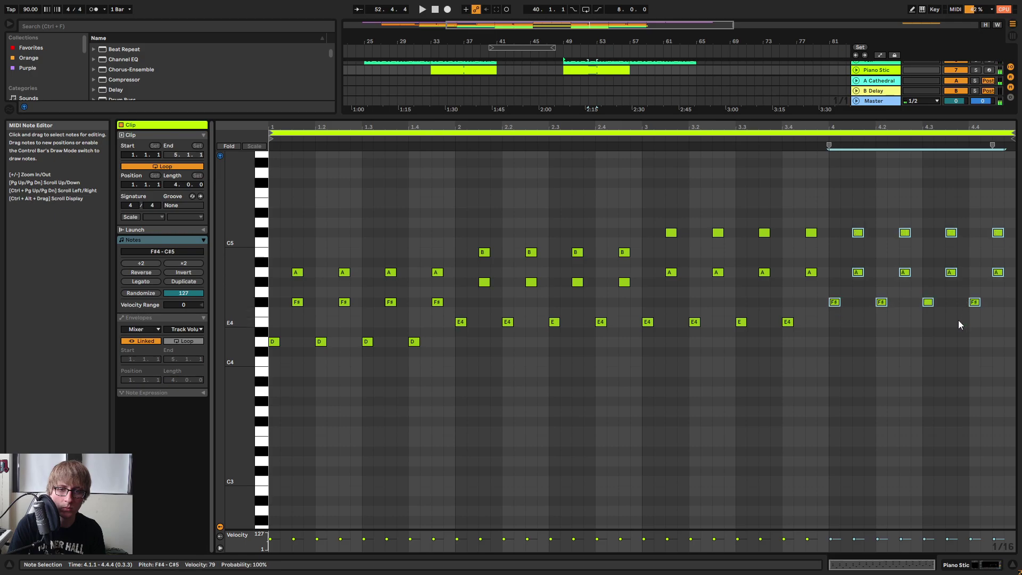
drag(824, 329, 989, 296)
key(space)
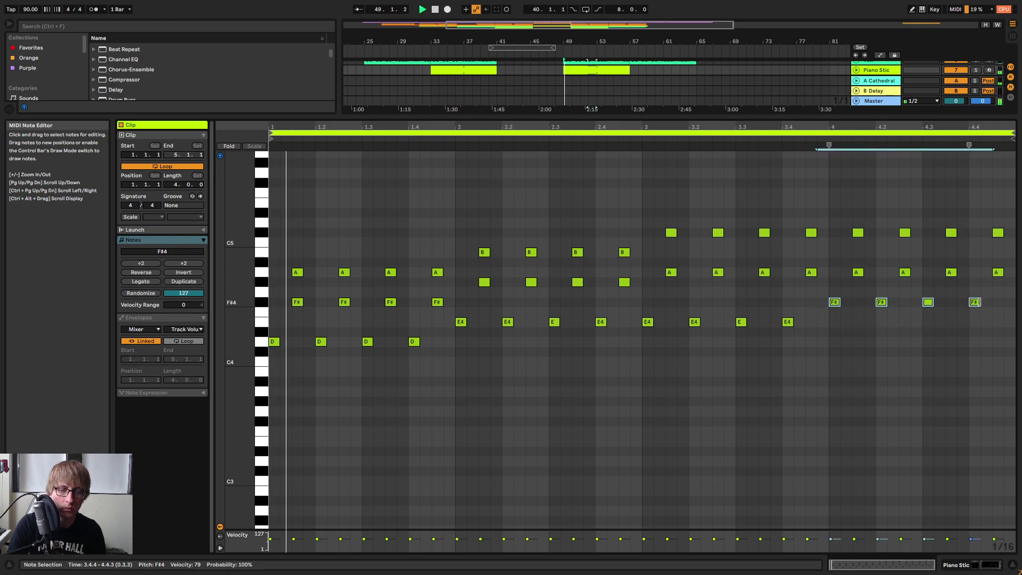
click(917, 350)
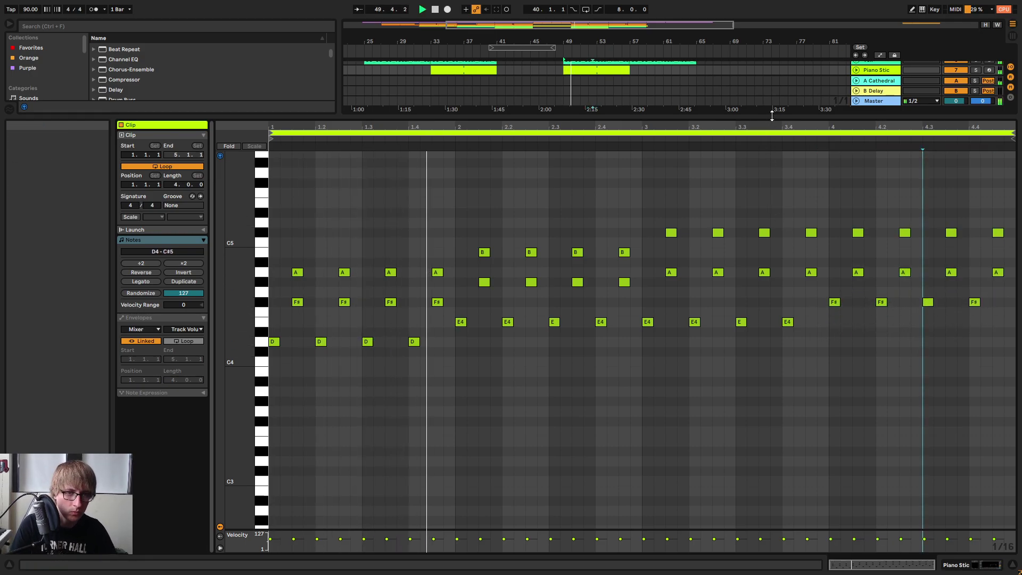
Extend the Piano Stic clip at bar 49 to end at bar 65.
drag(704, 116, 704, 352)
click(628, 166)
click(654, 164)
click(619, 163)
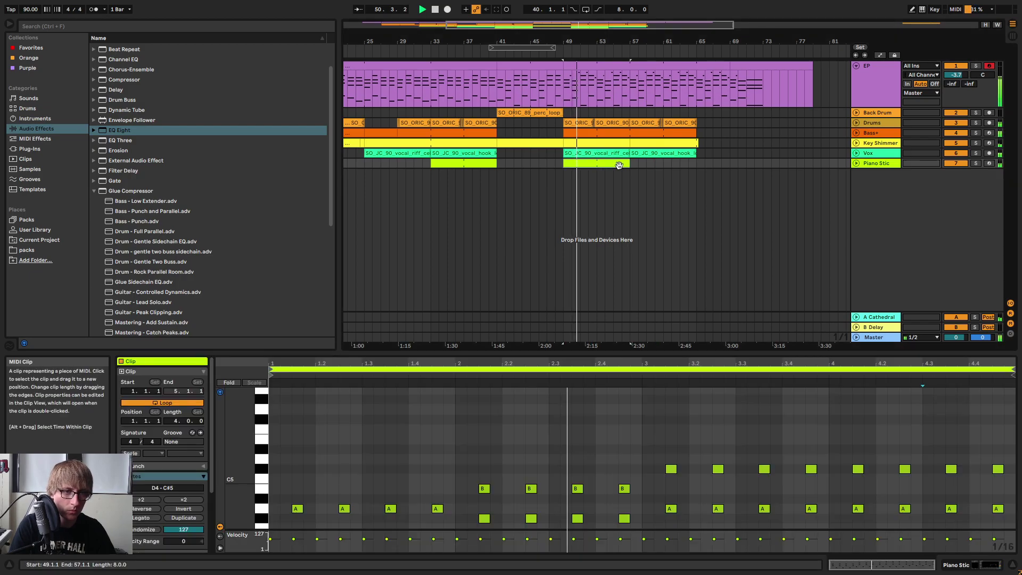
drag(627, 165, 697, 164)
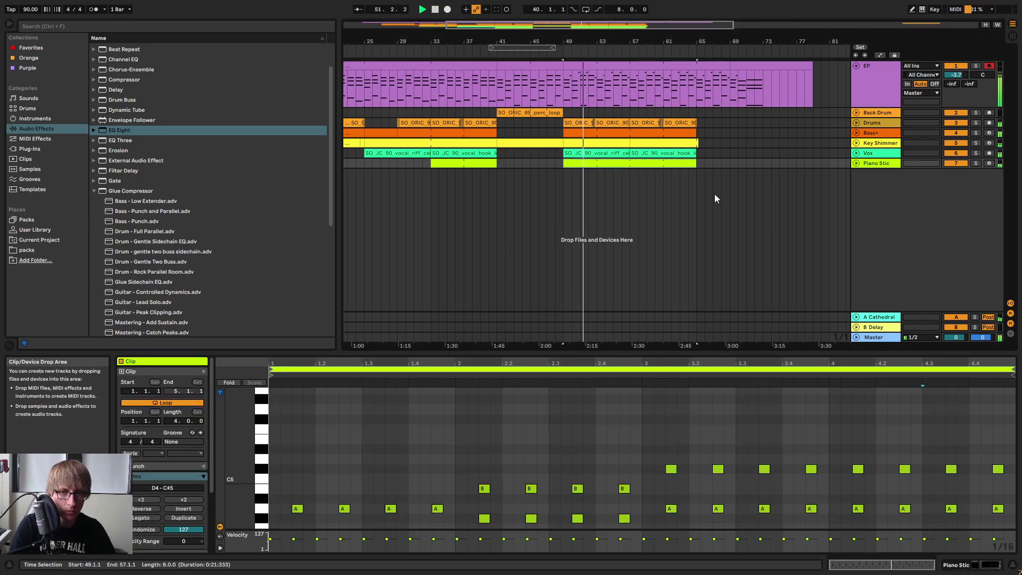
Listen to the revised Piano Stic part up to about bar 58 and view the whole arrangement.
click(712, 192)
drag(782, 347, 786, 113)
click(674, 165)
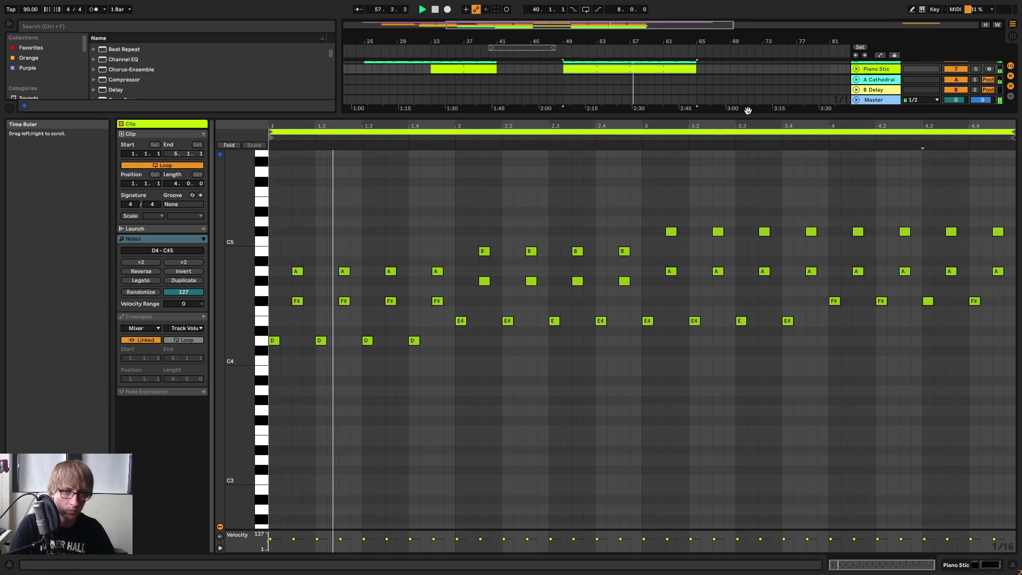
drag(750, 118, 682, 398)
click(740, 164)
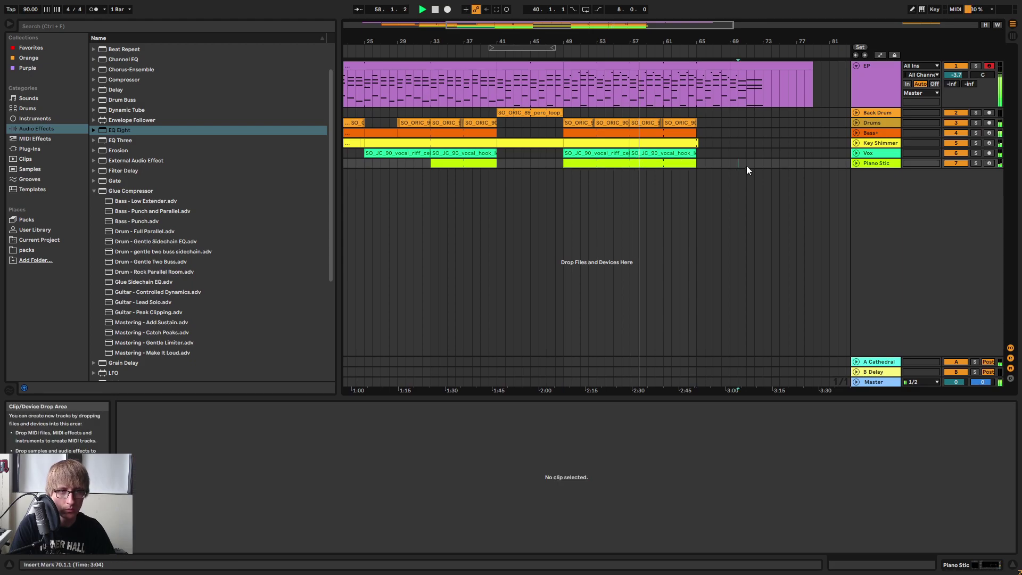
drag(686, 43, 758, 25)
key(space)
click(767, 123)
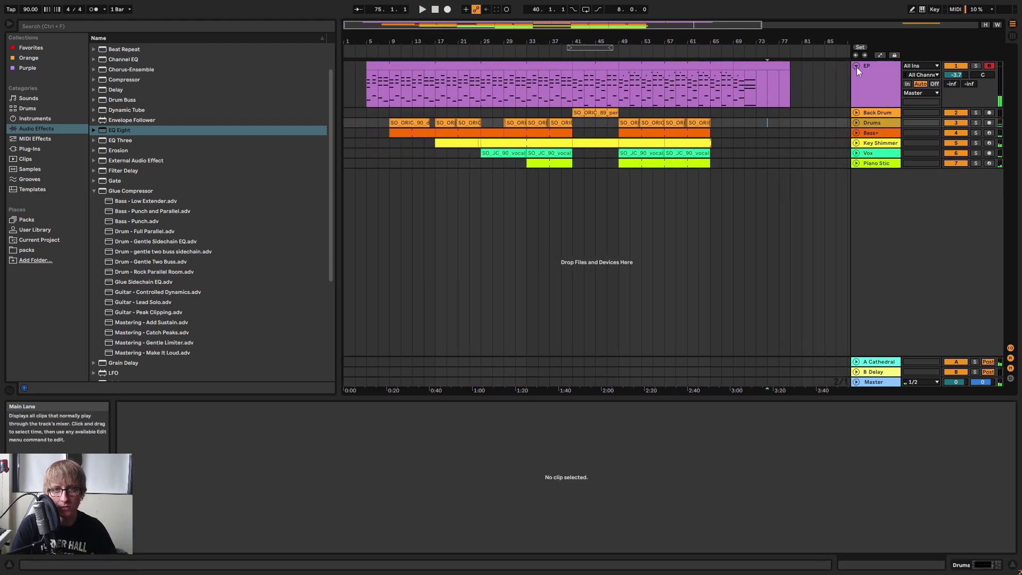
Fold the EP track and play the arrangement from about bar 48 into the closing section.
click(856, 66)
click(757, 106)
click(611, 50)
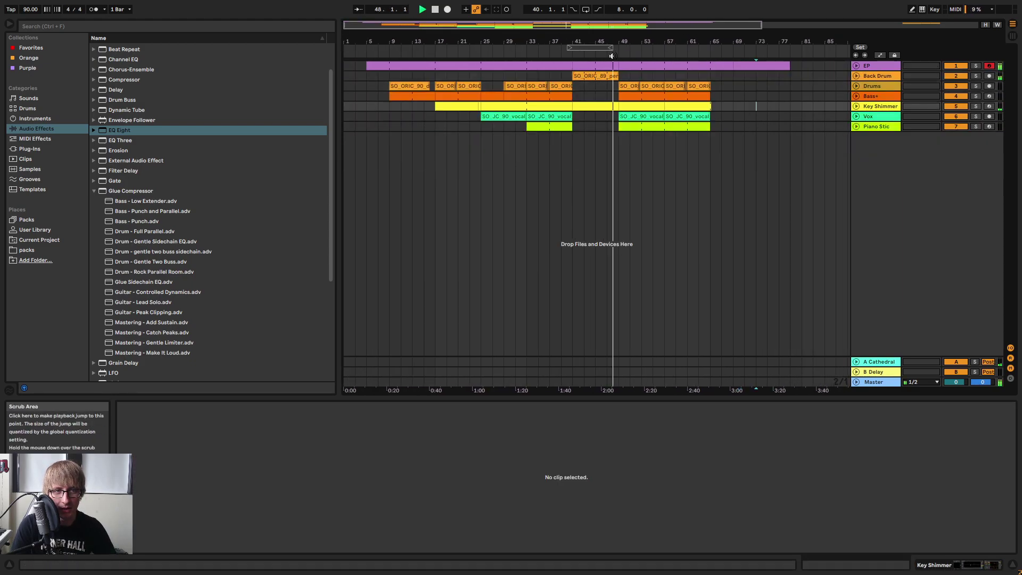
click(760, 116)
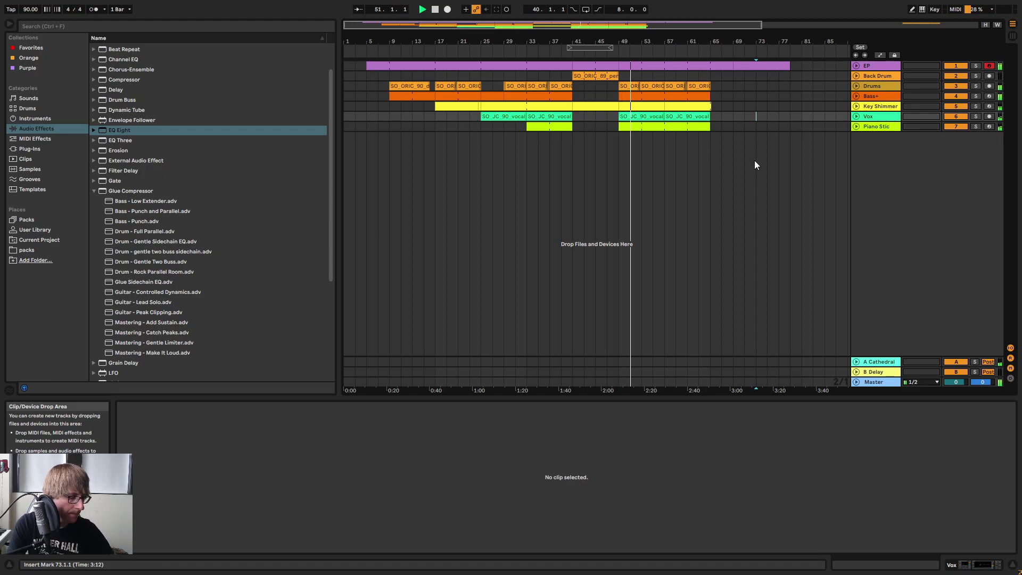
click(771, 129)
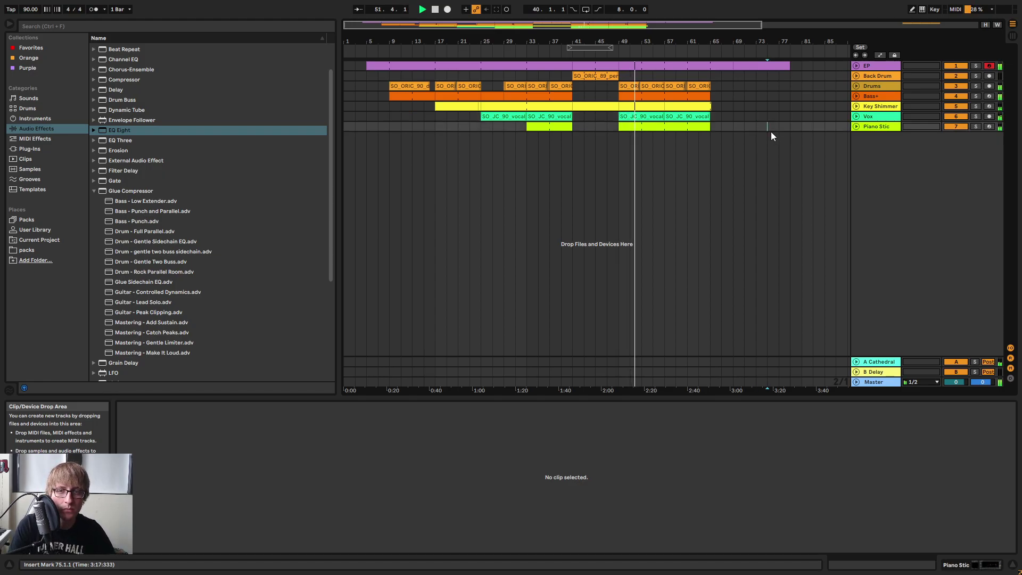
Save the Live Set as April 23rd in the Current Ableton folder, allowing the samples to be copied.
key(ctrl+s)
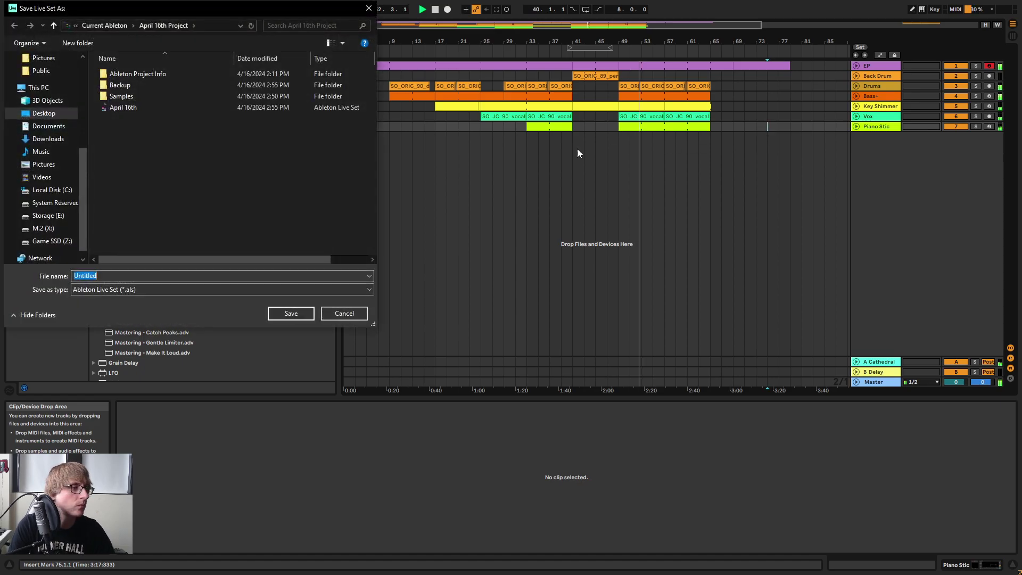
click(105, 25)
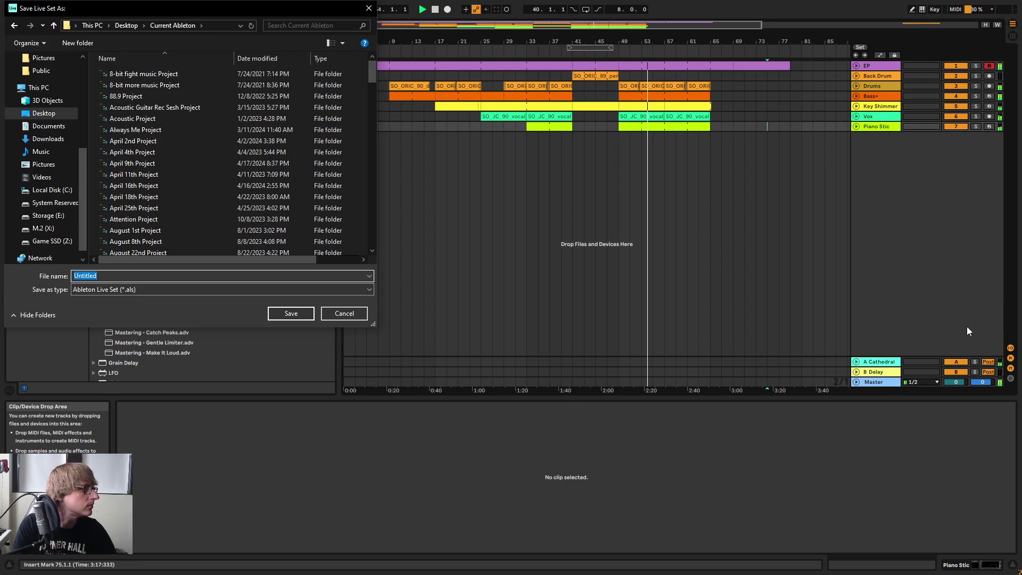
text(Sp)
key(BackSpace)
key(BackSpace)
text(A)
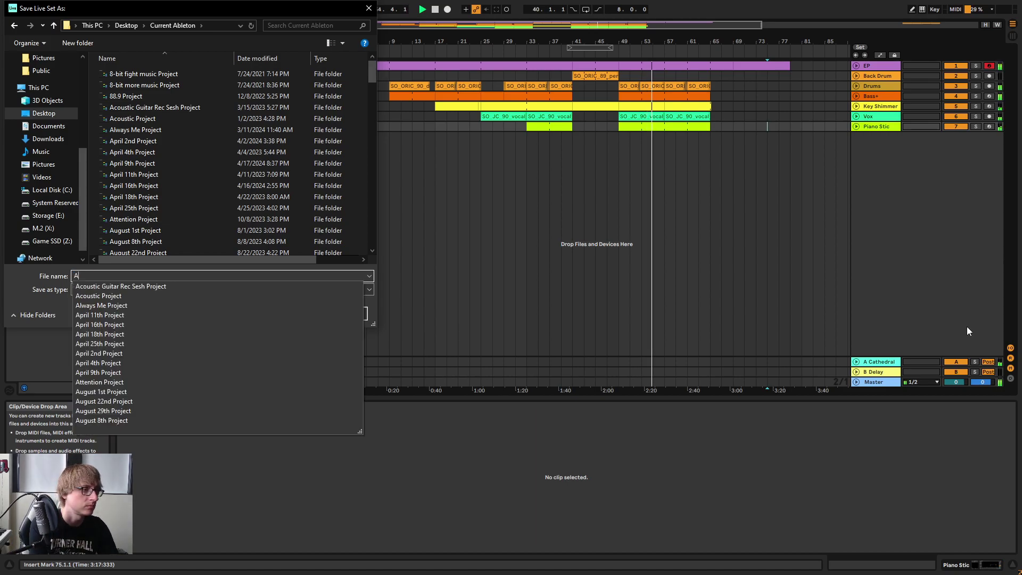
text(pril 23rd)
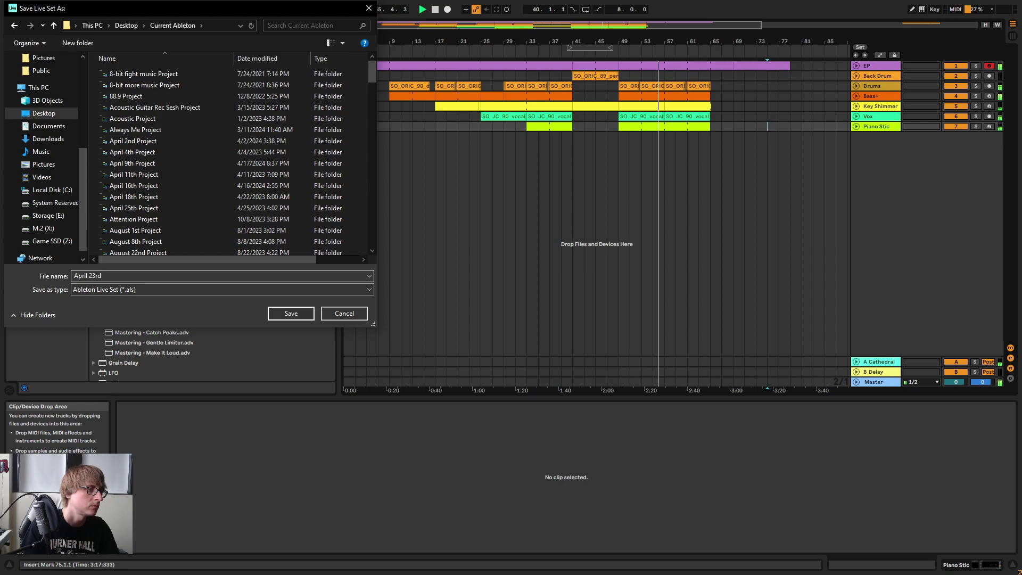
key(Return)
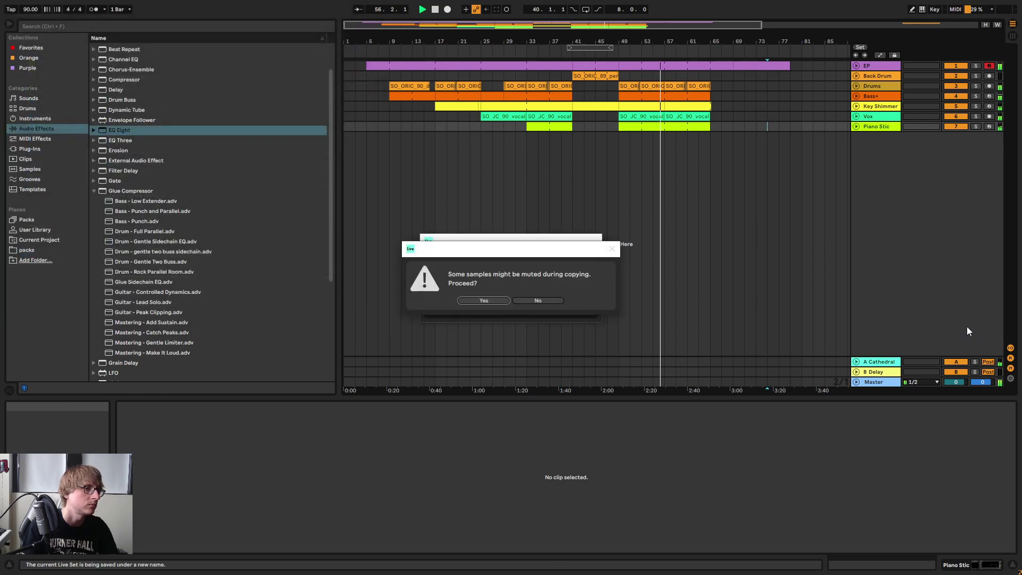
click(492, 301)
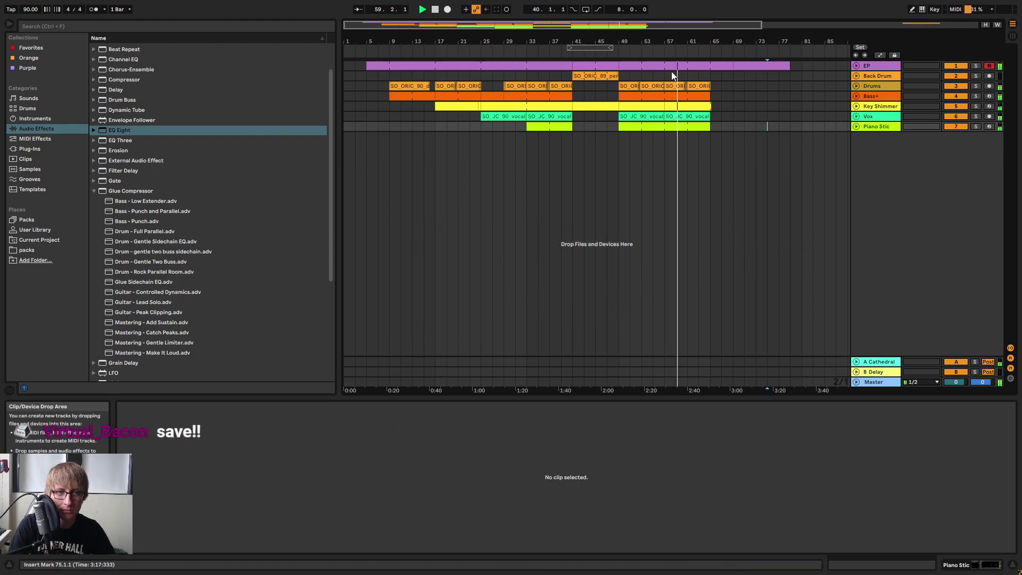
Listen to the closing section and examine the whole arrangement up to and beyond the EP ending.
drag(681, 41, 646, 41)
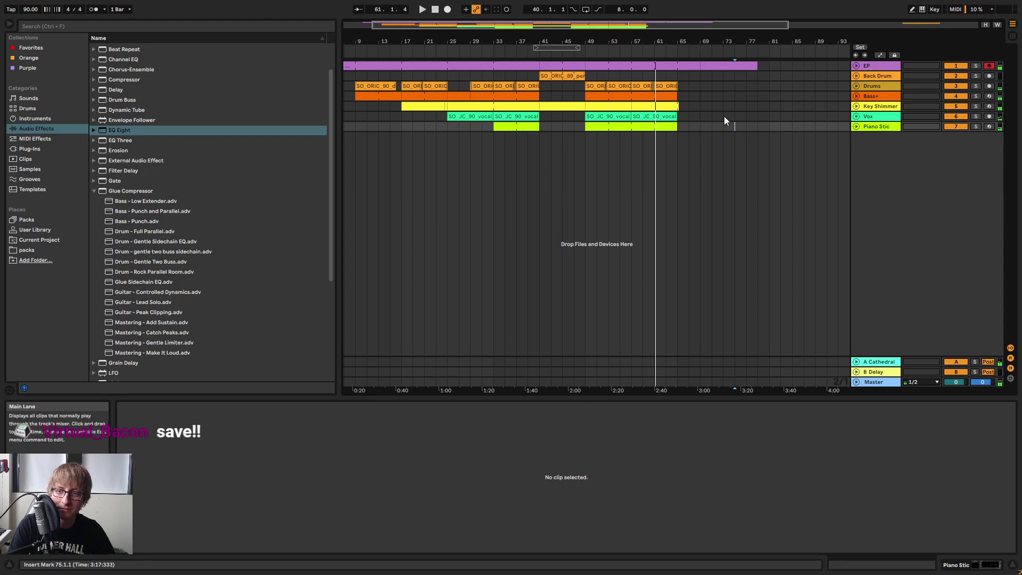
click(583, 53)
mouse_move(617, 40)
mouse_down()
mouse_move(618, 53)
mouse_move(618, 39)
mouse_up()
click(733, 119)
key(space)
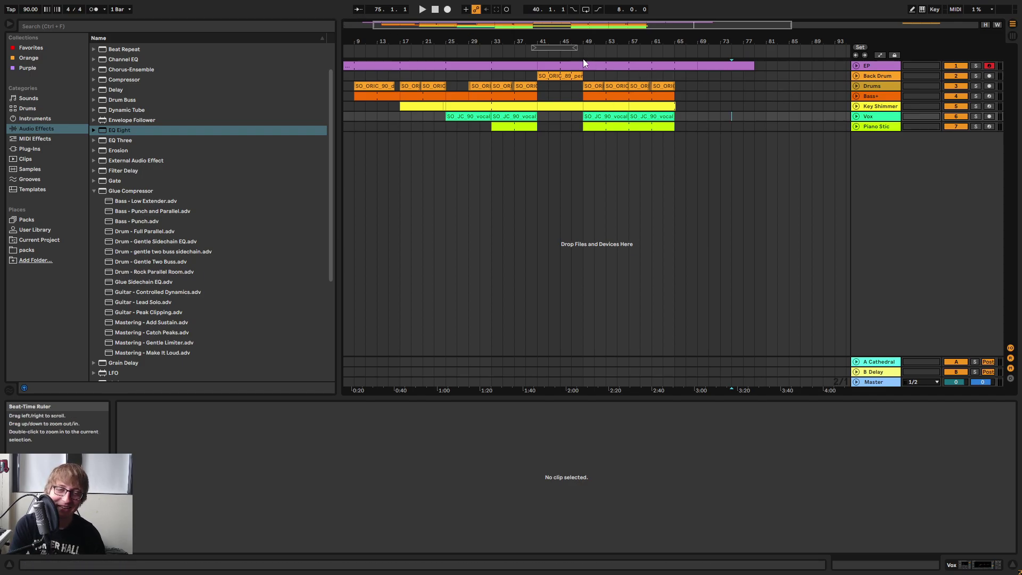
key(space)
double_click(581, 40)
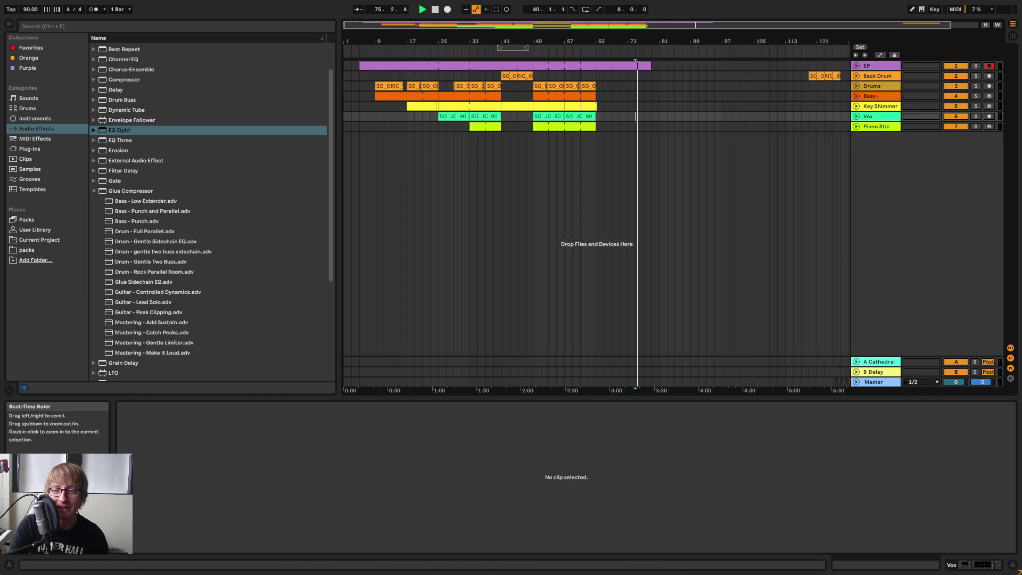
key(space)
click(674, 106)
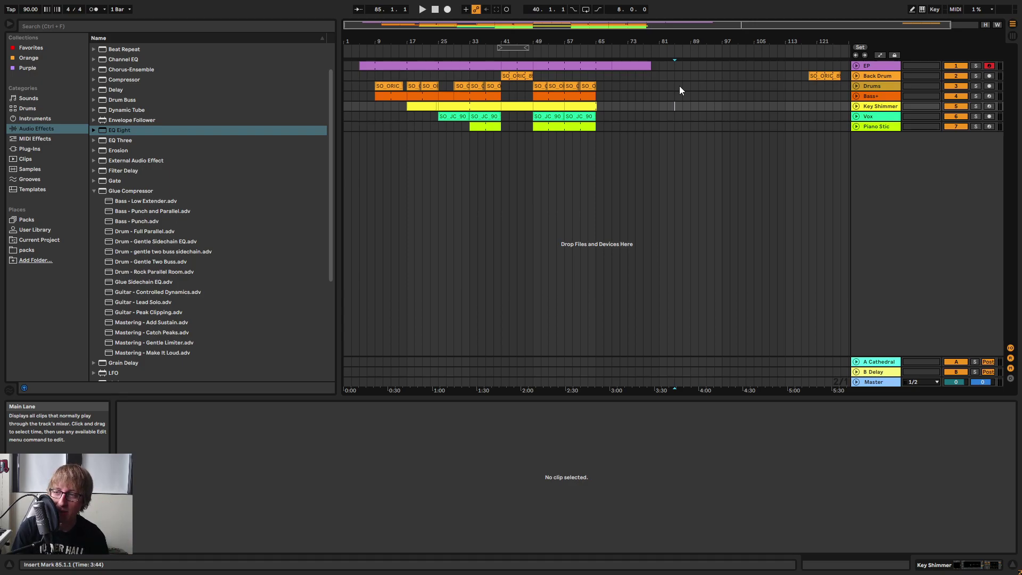
key(space)
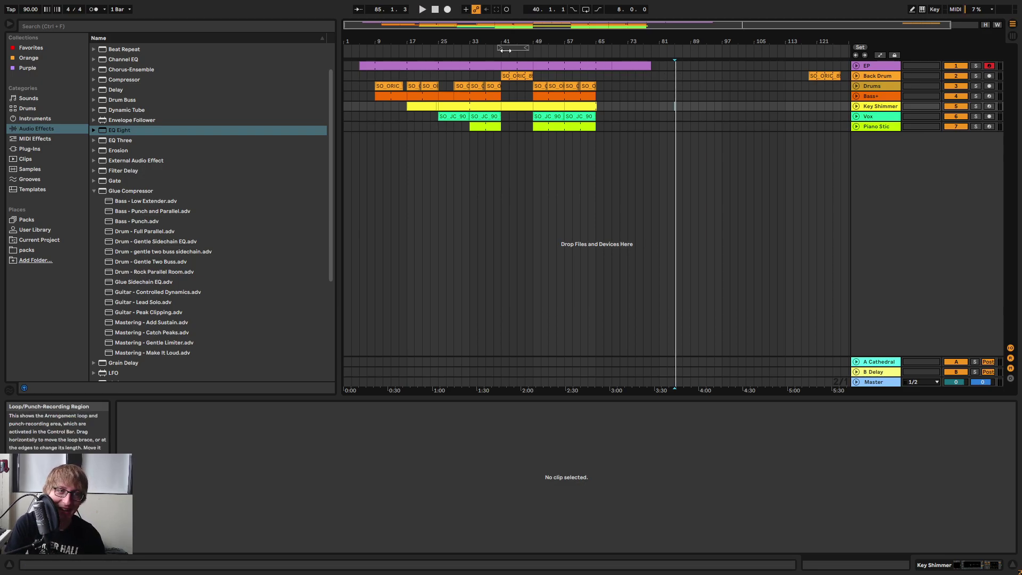
Move the eight-bar loop region to start at bar 33 and play the arrangement from there into the closing section.
drag(511, 46, 580, 85)
drag(598, 50, 532, 49)
key(space)
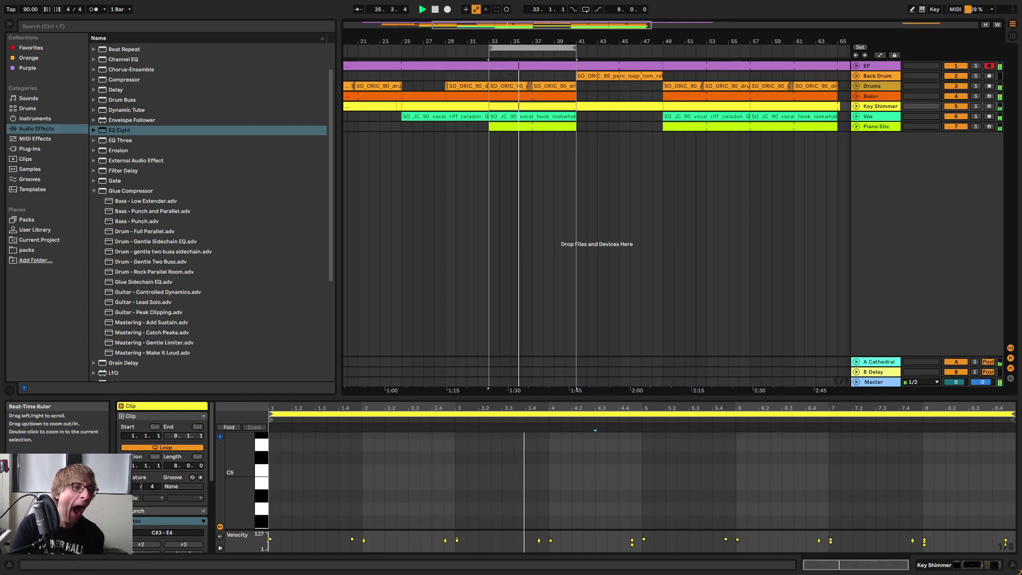
drag(547, 47, 578, 36)
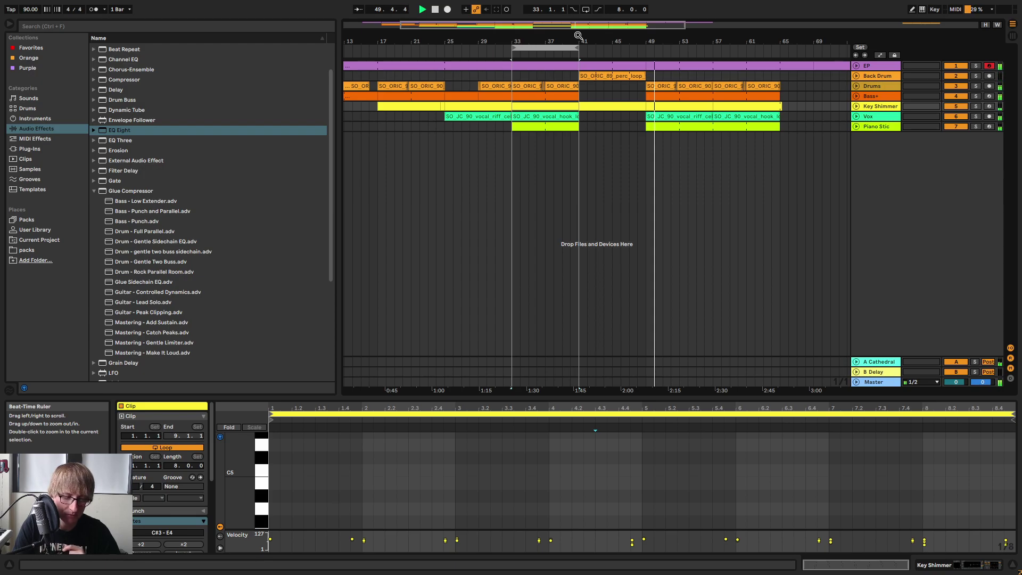
Stop playback and delete the Piano Stic clip spanning bars 49 to 65.
click(770, 125)
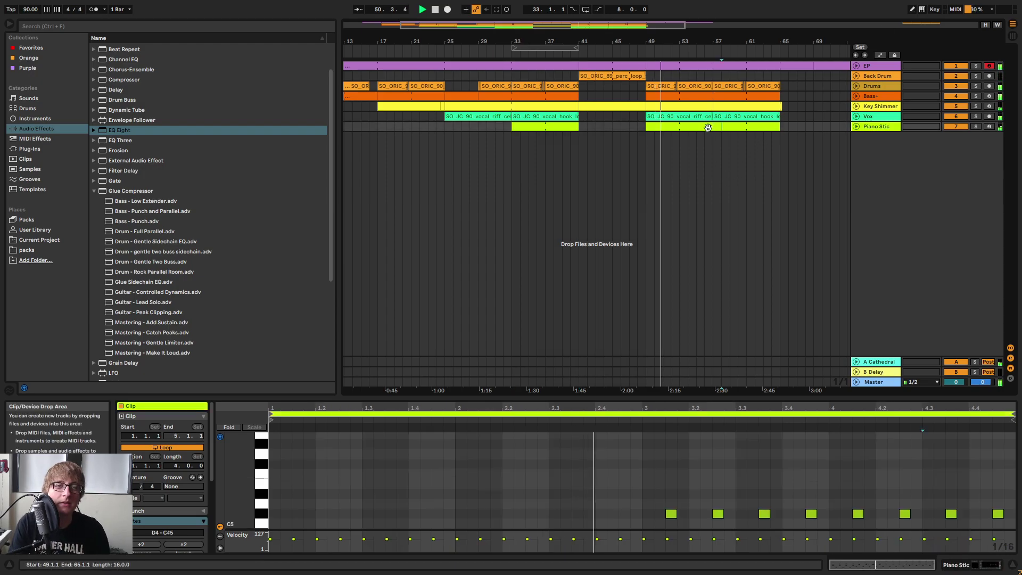
key(space)
key(Delete)
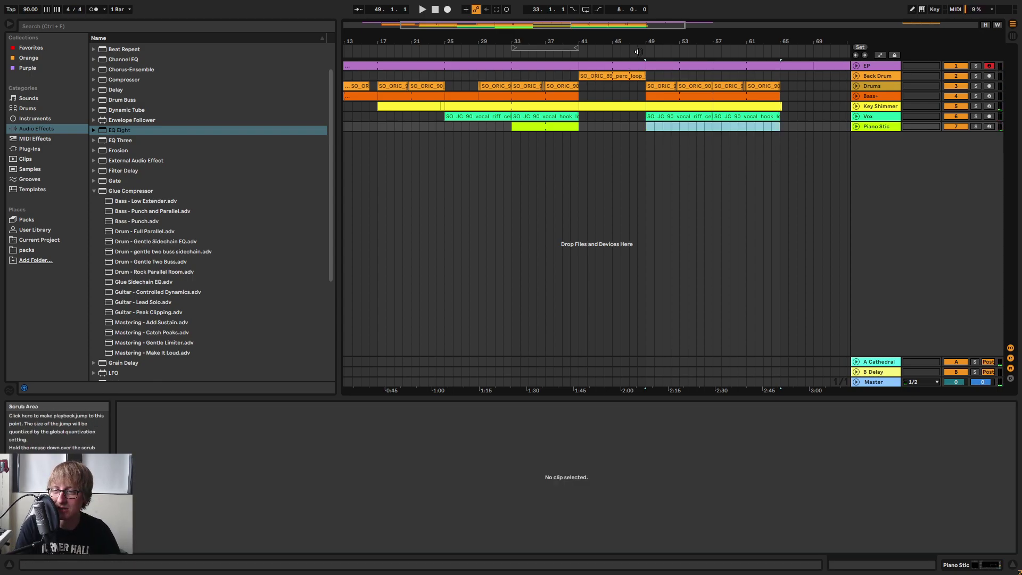
Play the section from bar 33 and the closing section from bar 49 to compare how they sound.
click(637, 52)
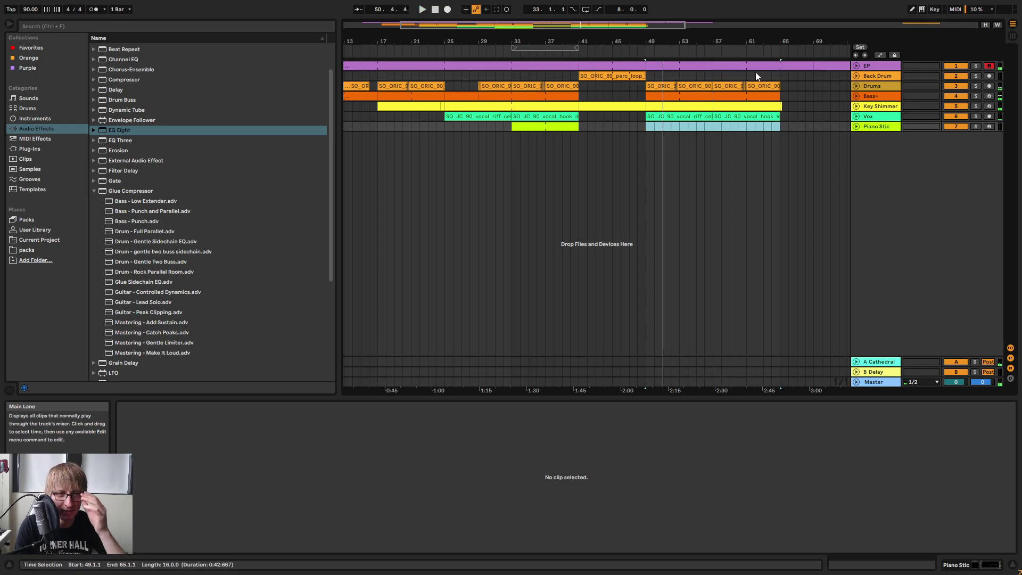
drag(552, 44, 555, 41)
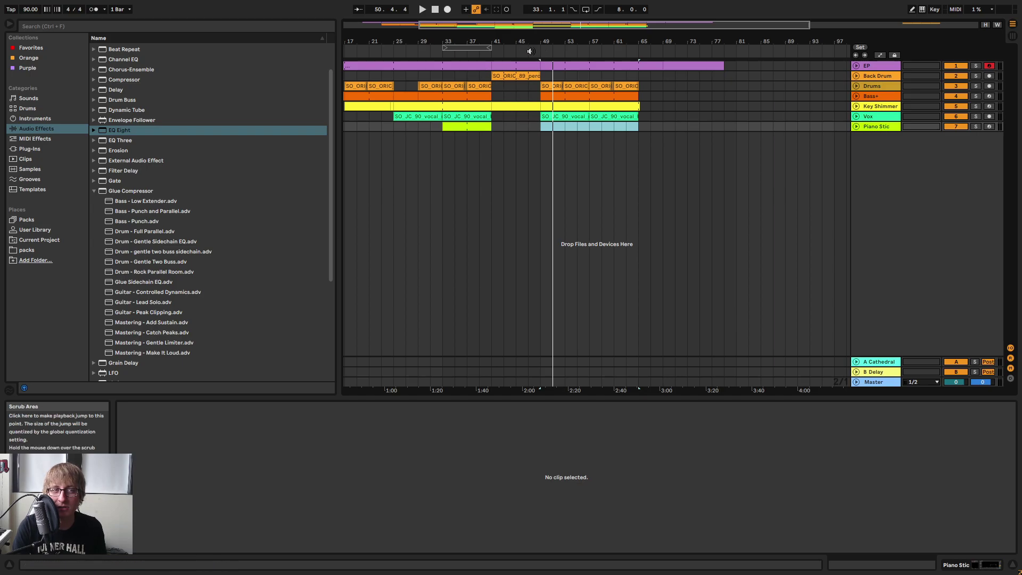
drag(545, 42, 548, 53)
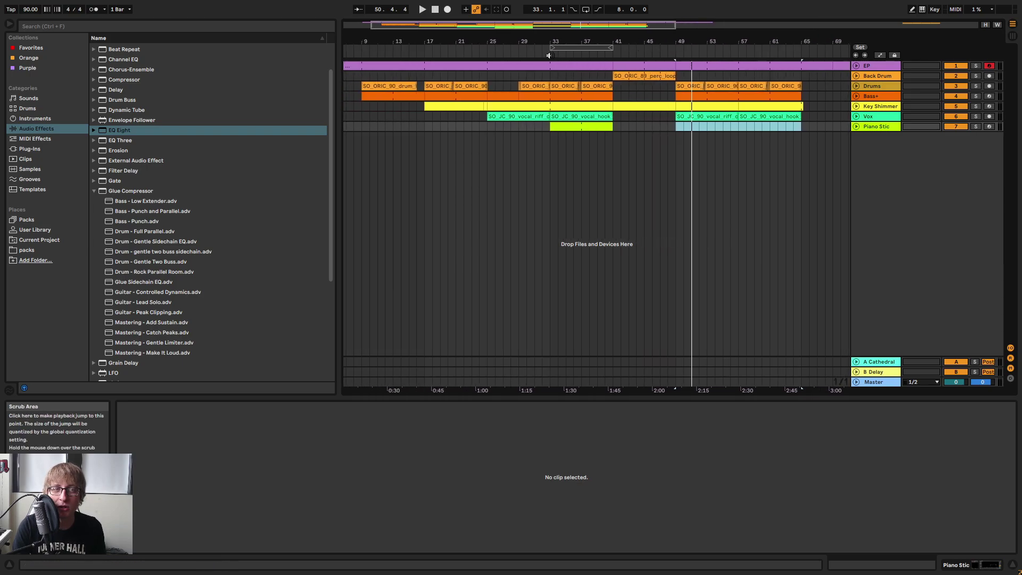
click(548, 54)
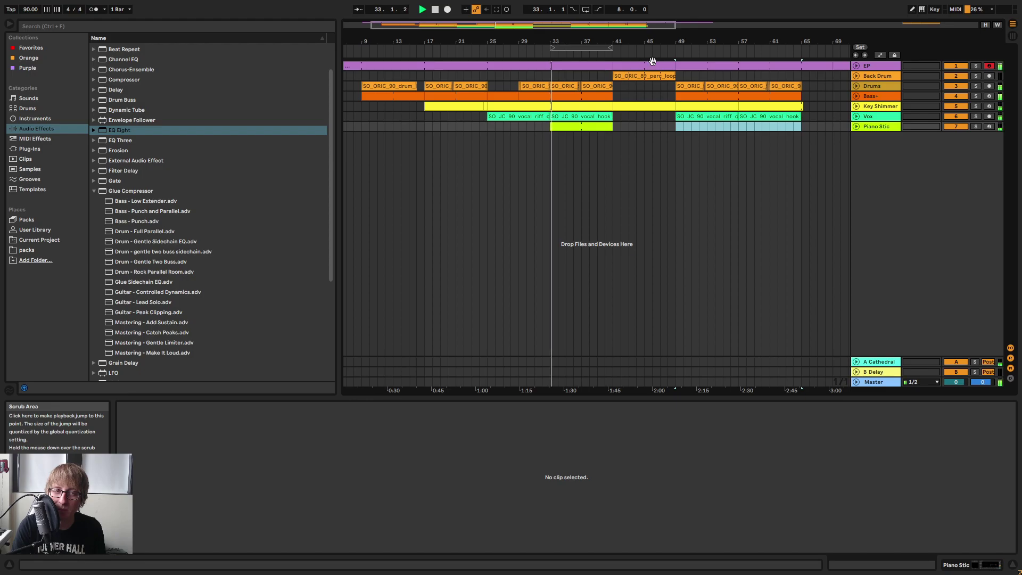
click(674, 51)
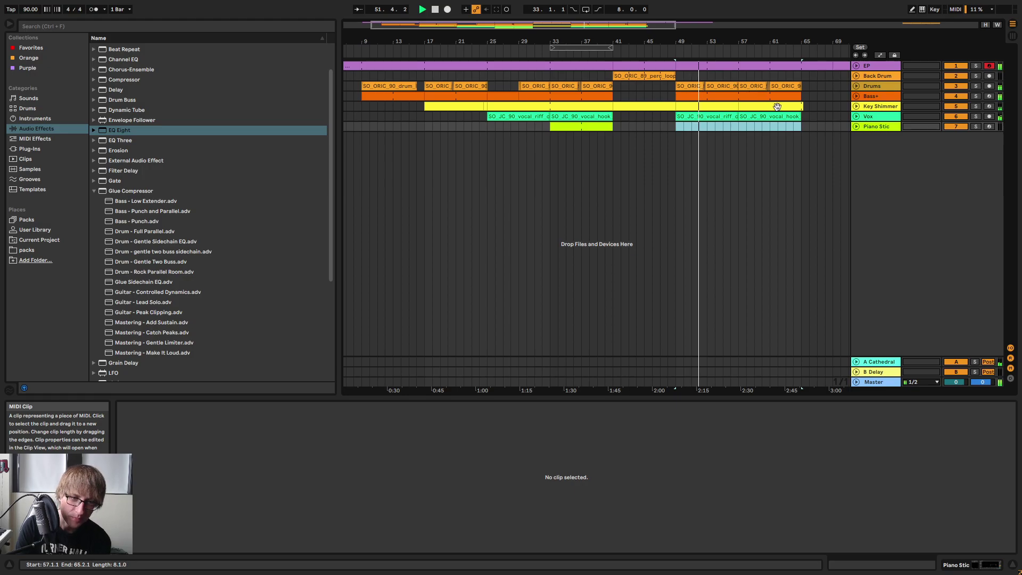
drag(707, 41, 554, 47)
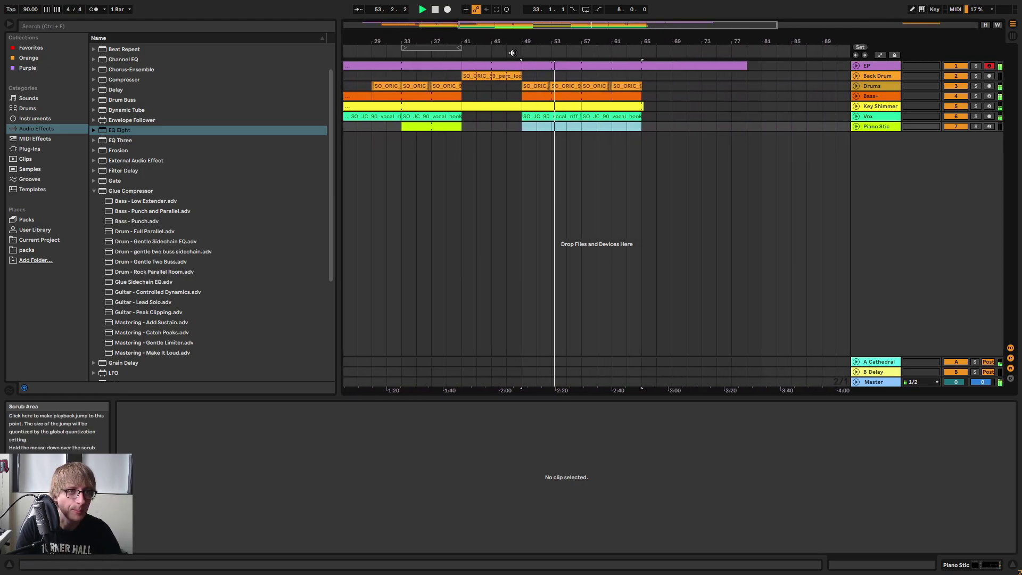
Load the Synth1 VST64 plug-in onto a new MIDI track below Piano Stic.
click(43, 149)
scroll(154, 225, up, 3)
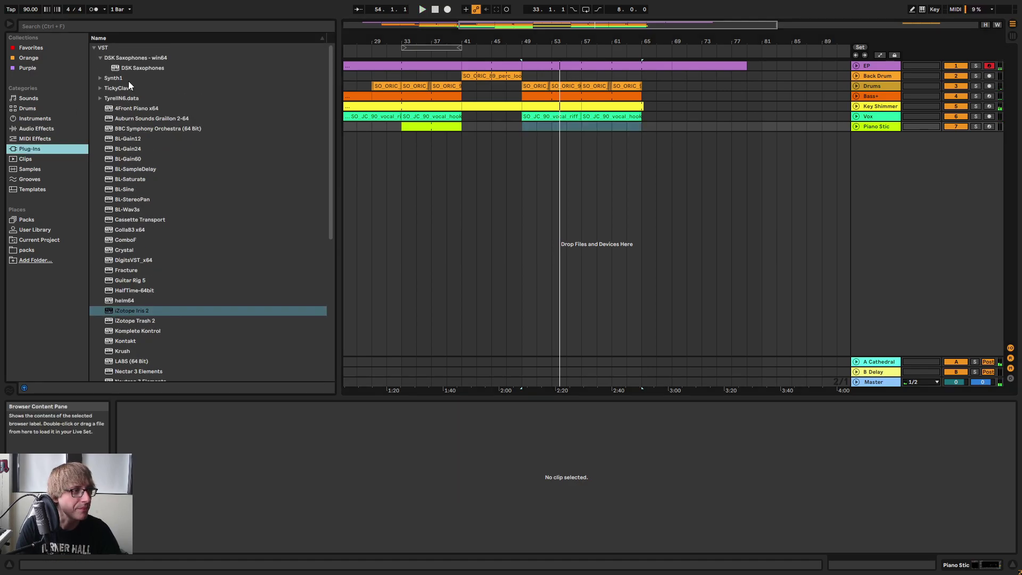
click(109, 78)
drag(123, 79, 823, 207)
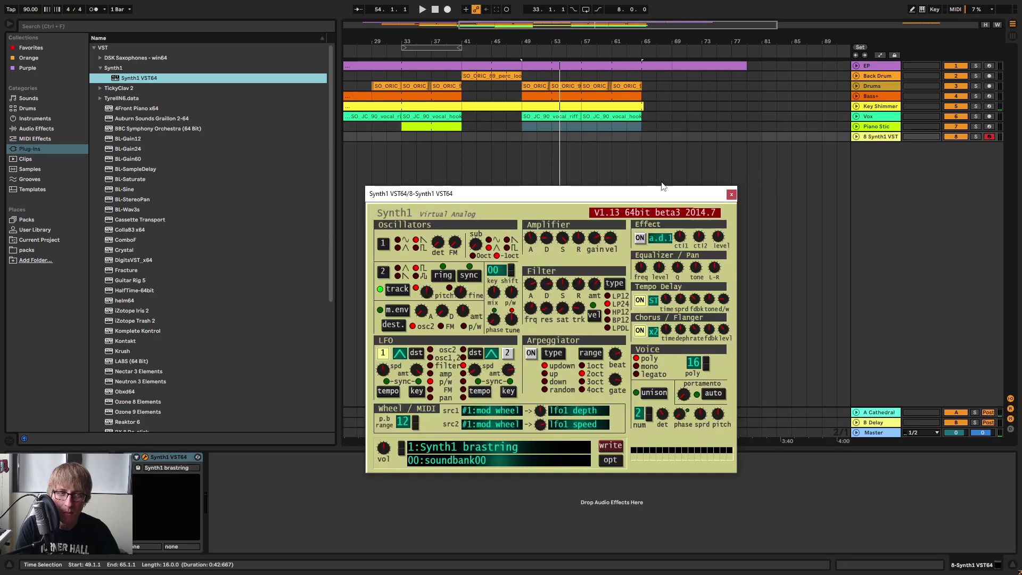
Load the Strangish Things preset from soundbank01 in Synth1.
click(539, 452)
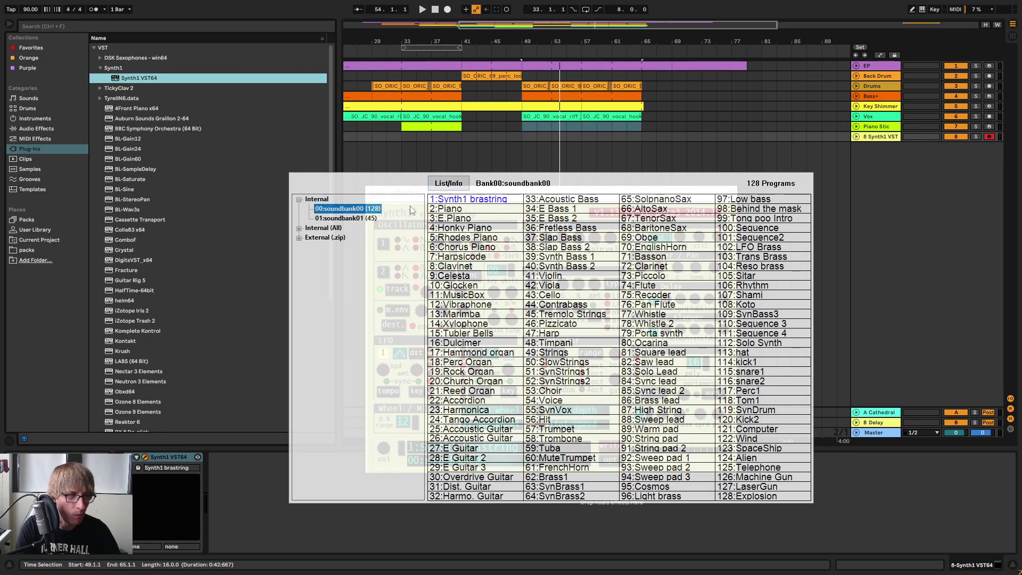
click(346, 217)
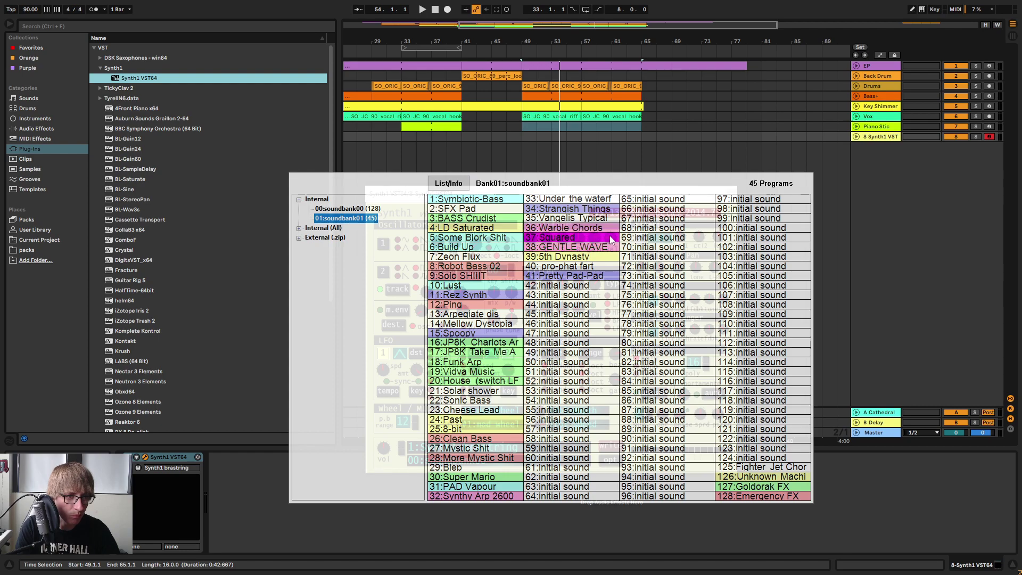
click(591, 209)
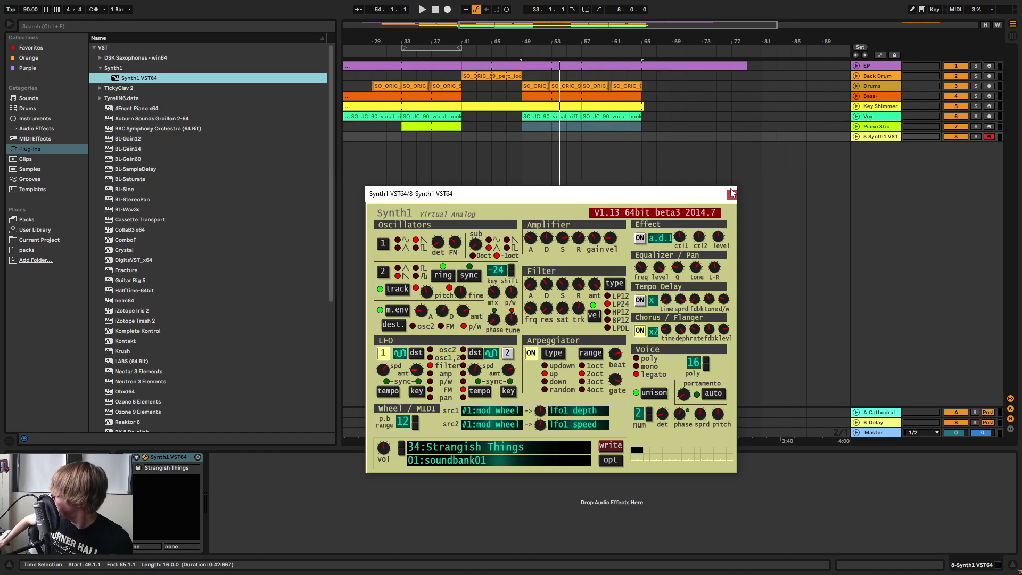
Lower the Synth1 track's volume to -17.0 dB and play the arrangement from bar 49.
key(Tab)
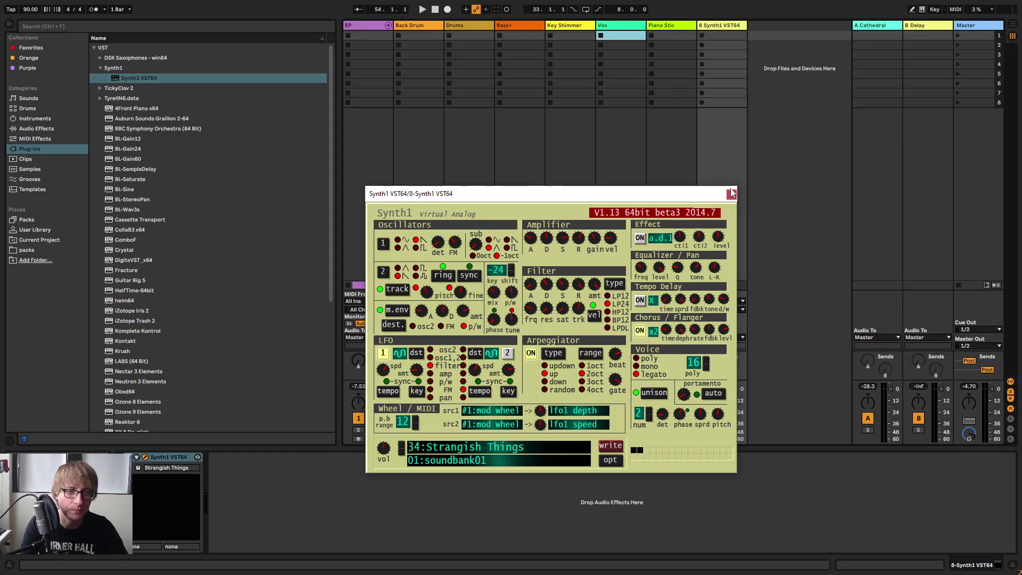
click(732, 192)
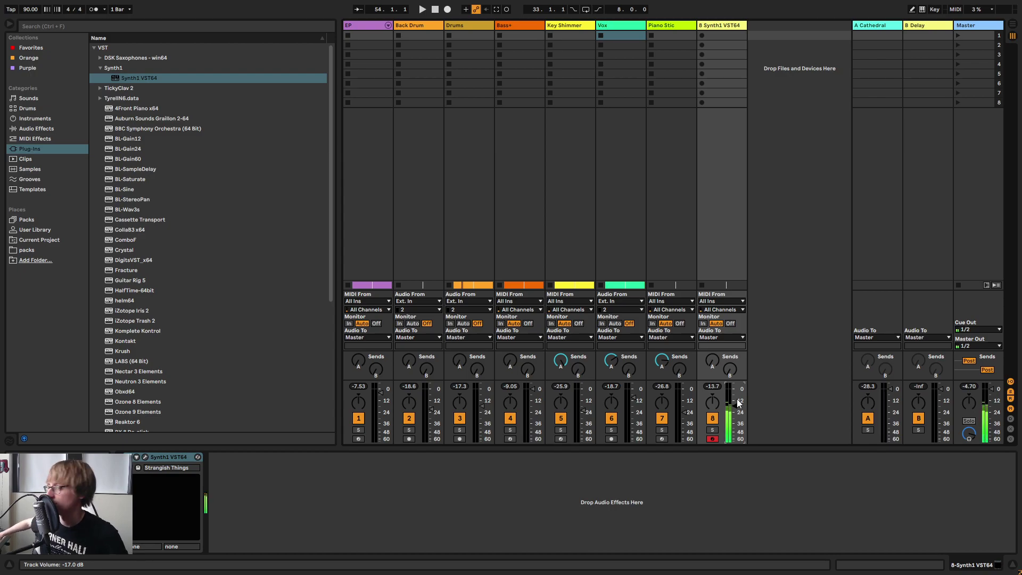
key(Tab)
key(space)
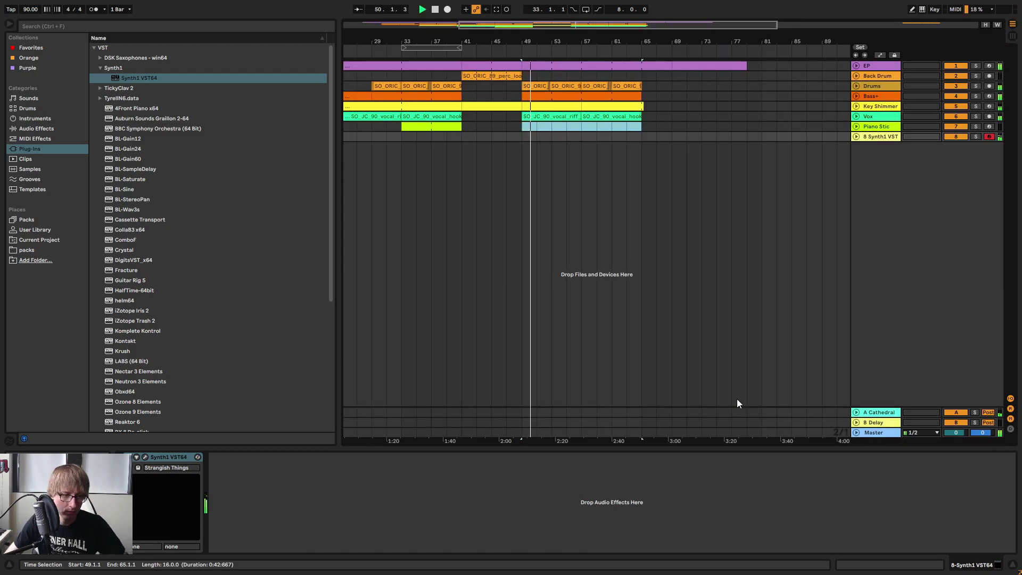
Stop playback and audition the 8-bit, Past and Blep presets in Synth1, returning to Strangish Things.
click(144, 457)
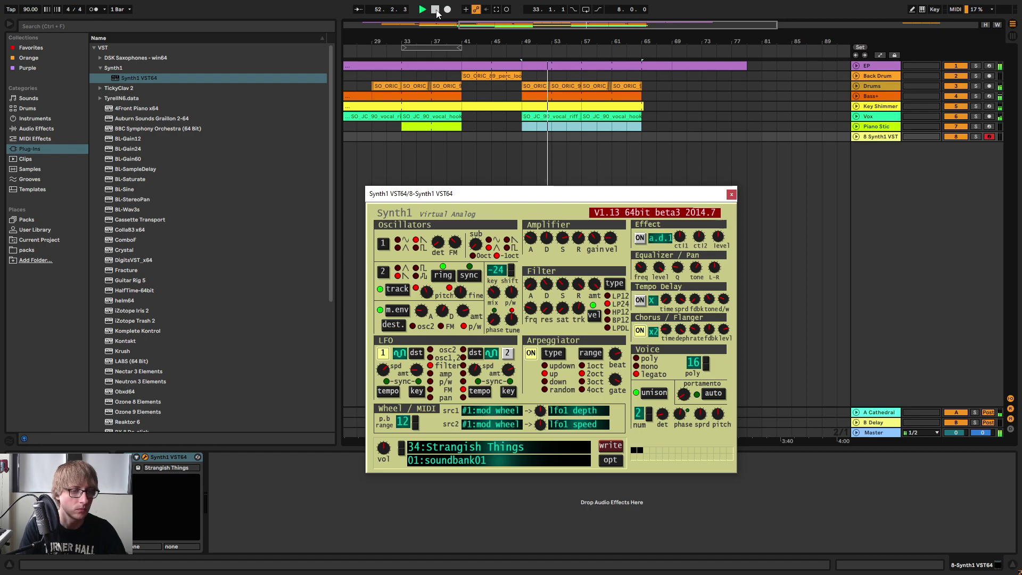
click(436, 10)
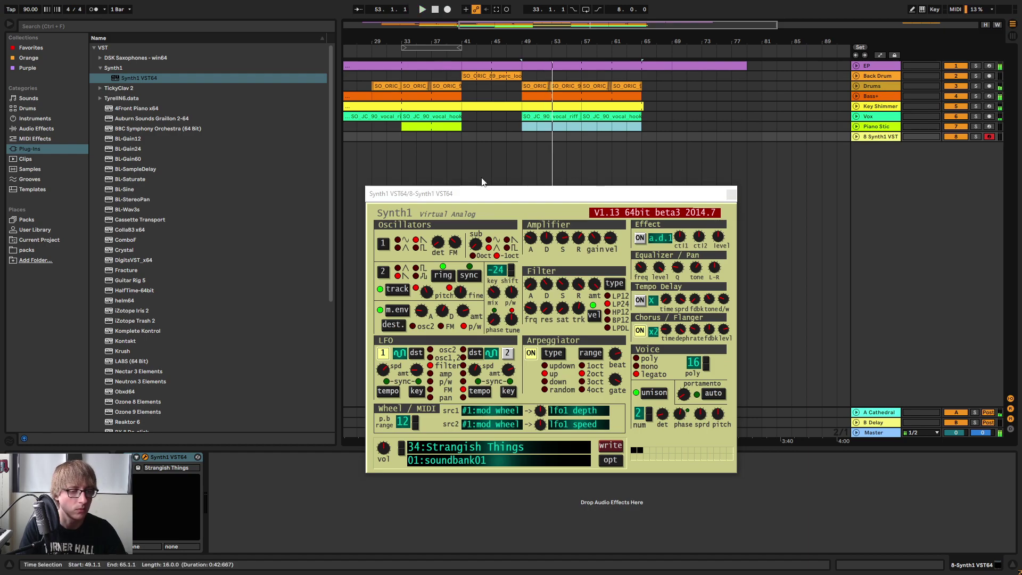
click(524, 459)
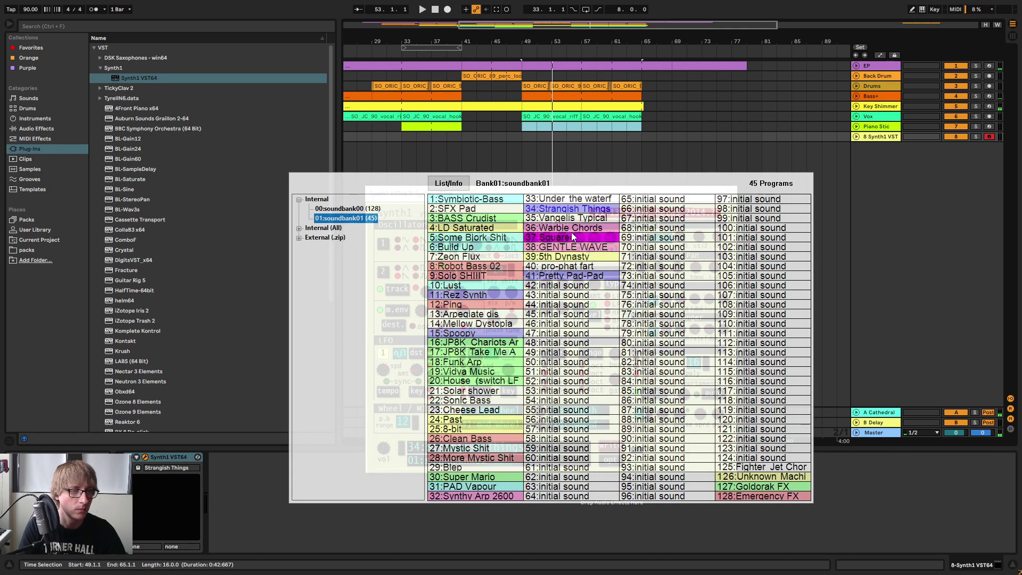
click(504, 428)
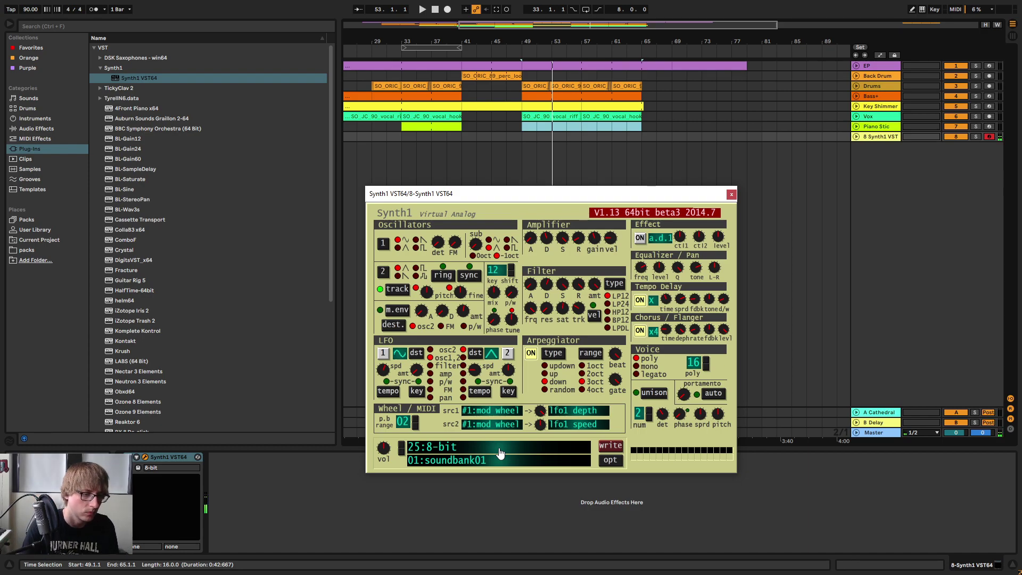
click(500, 453)
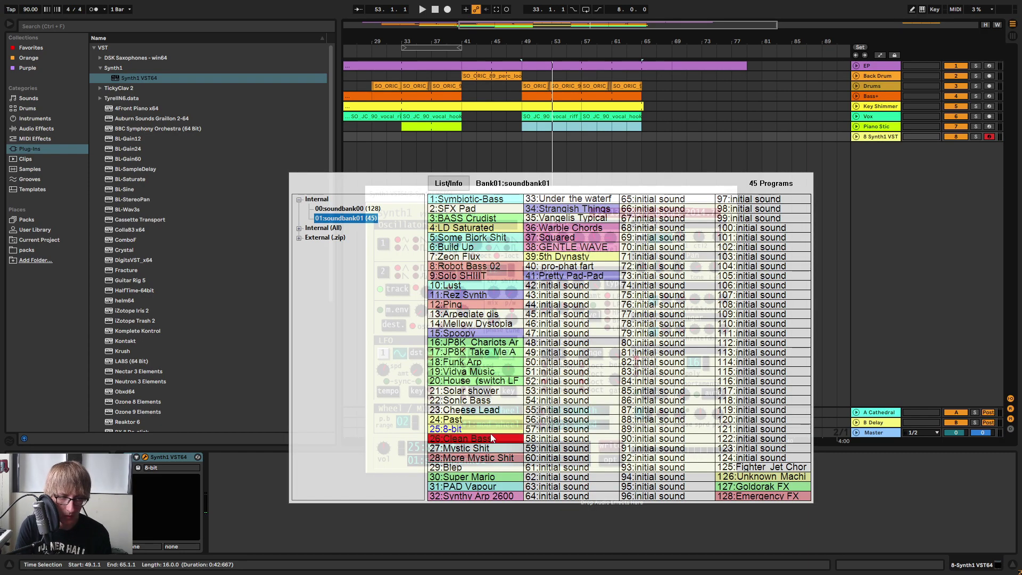
click(497, 420)
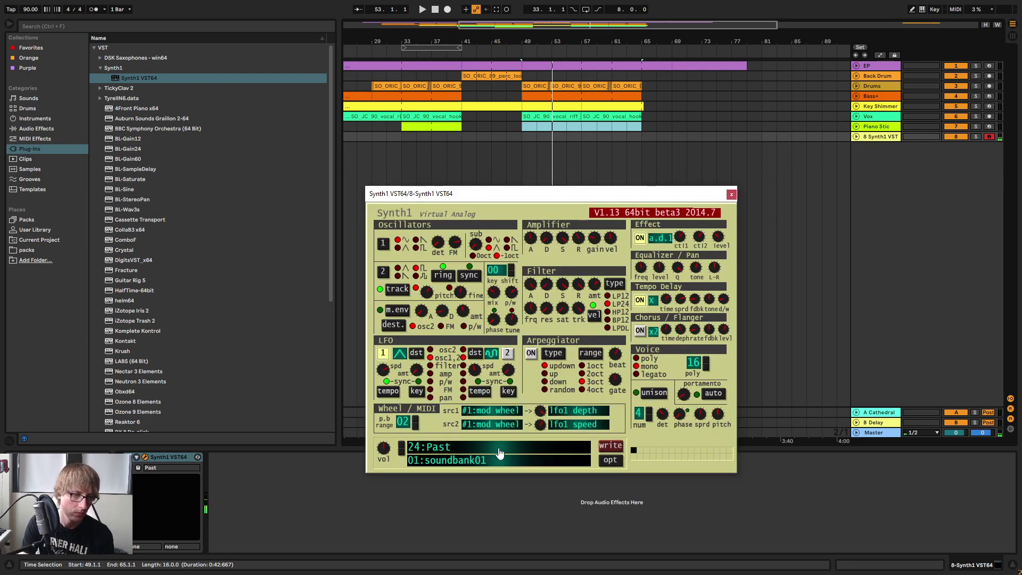
click(501, 452)
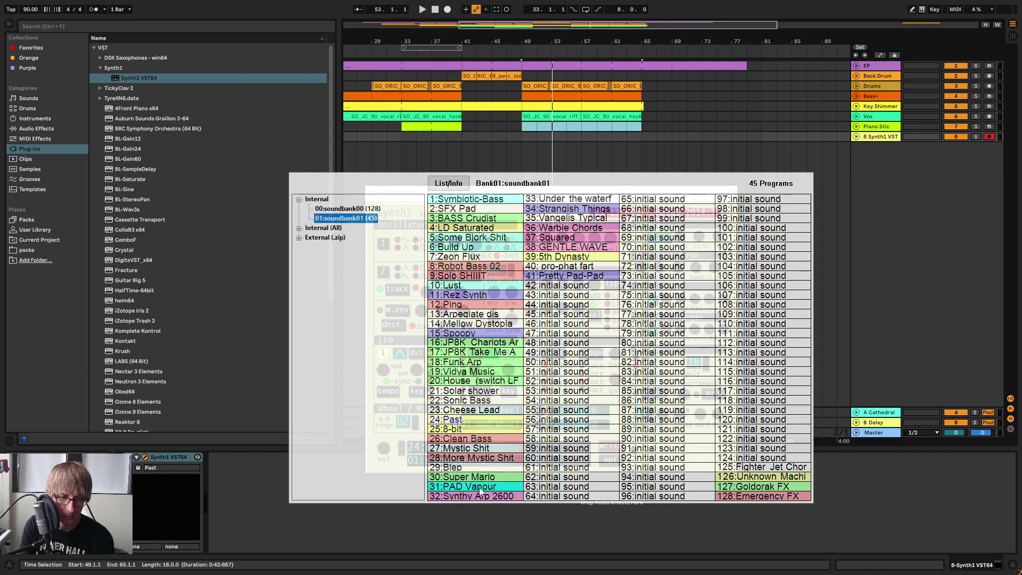
click(499, 467)
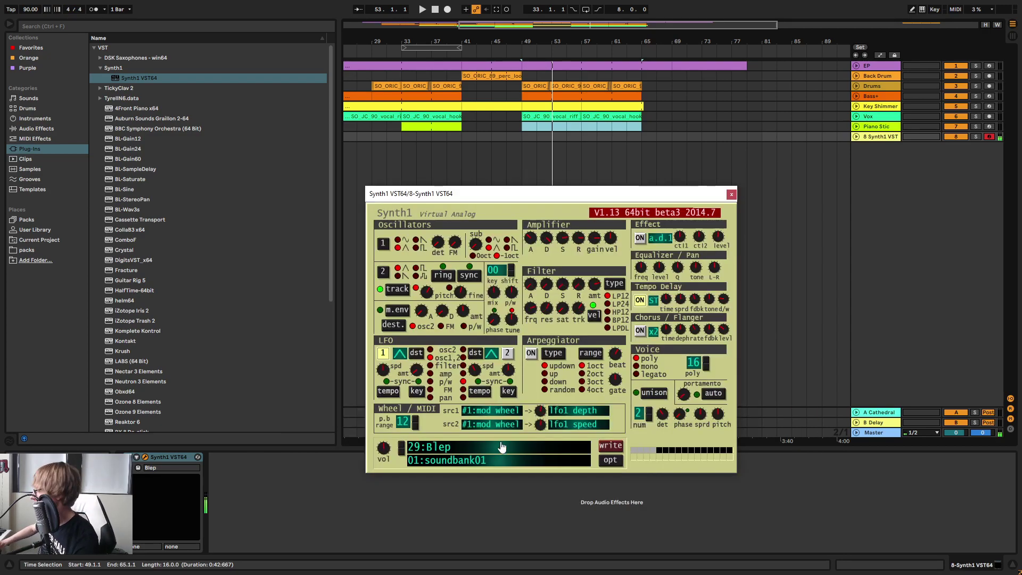
click(502, 446)
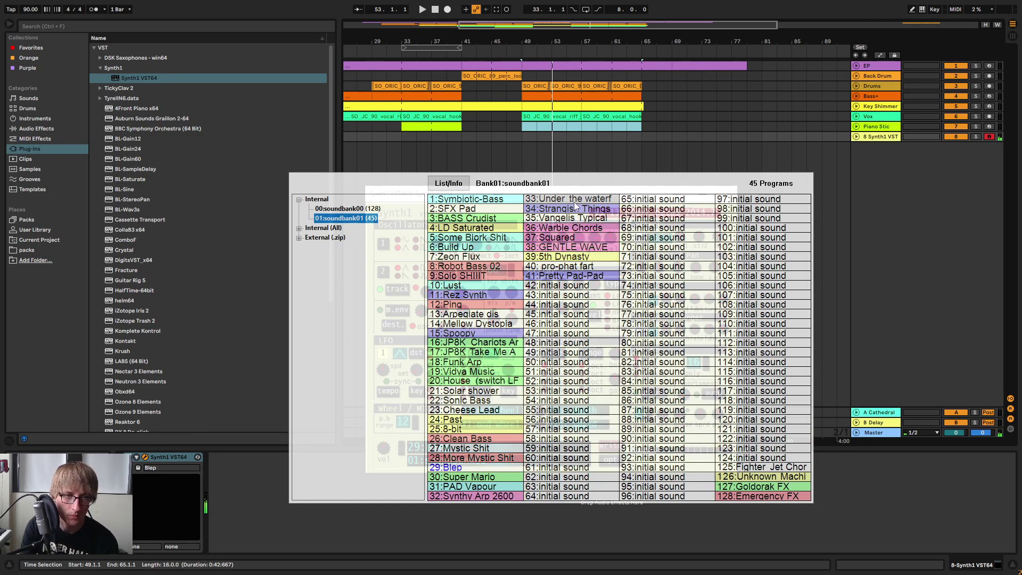
click(501, 451)
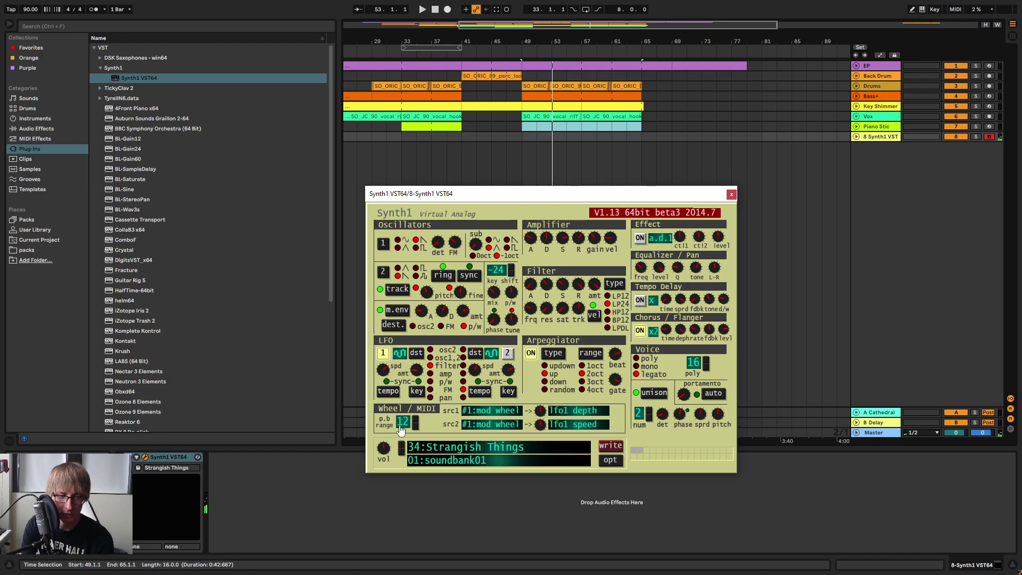
Browse the neighbouring soundbank01 presets in Synth1, settle on Super Mario and close the plug-in window.
click(401, 446)
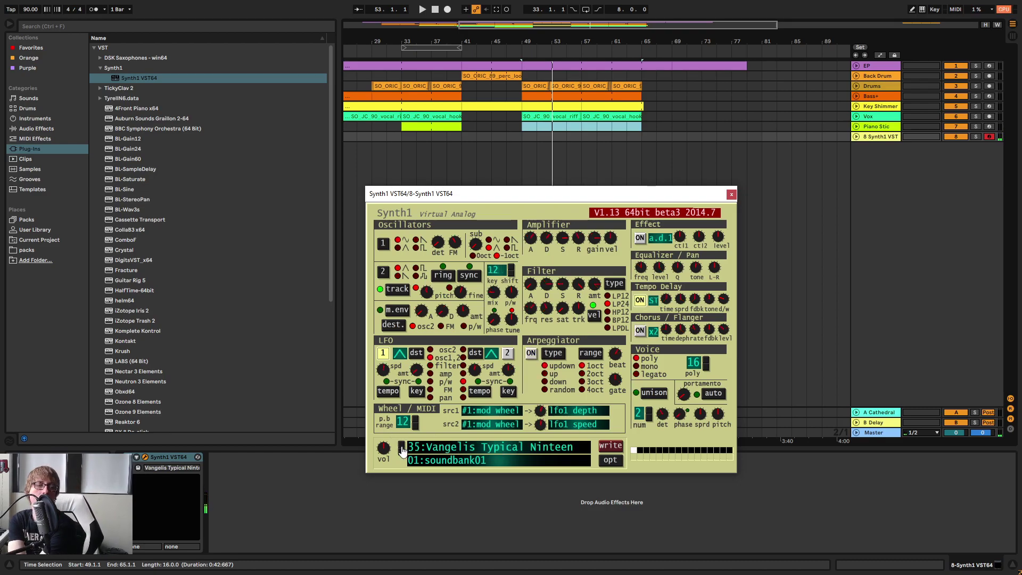
click(401, 447)
click(401, 447)
click(400, 454)
click(400, 454)
click(400, 454)
click(399, 453)
click(399, 454)
click(399, 454)
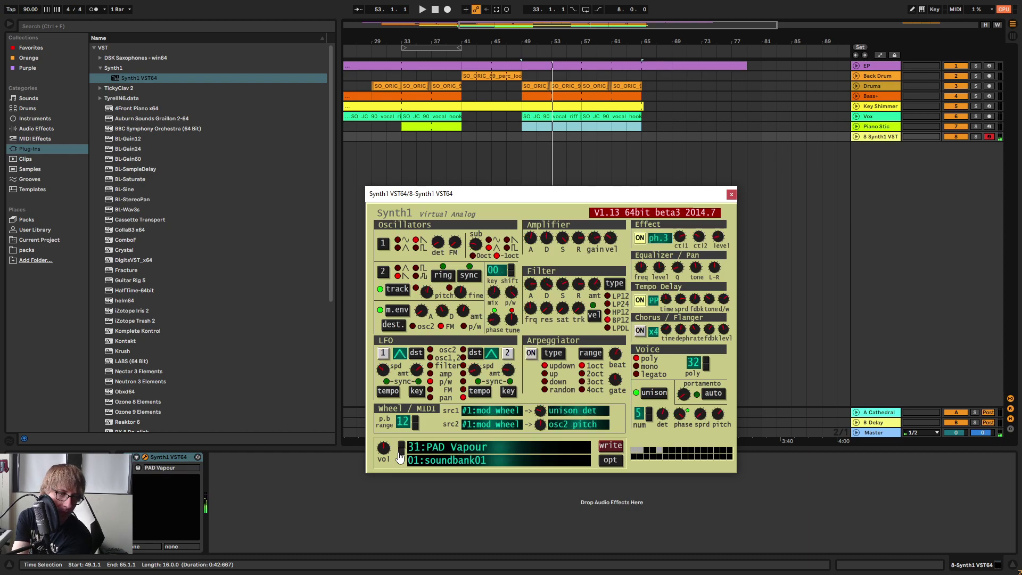
click(400, 455)
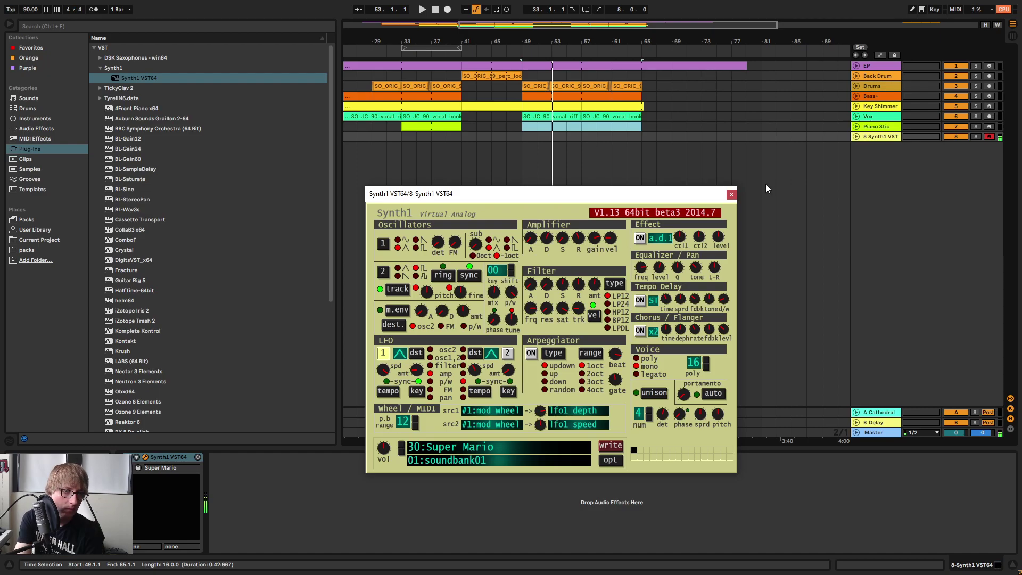
click(733, 193)
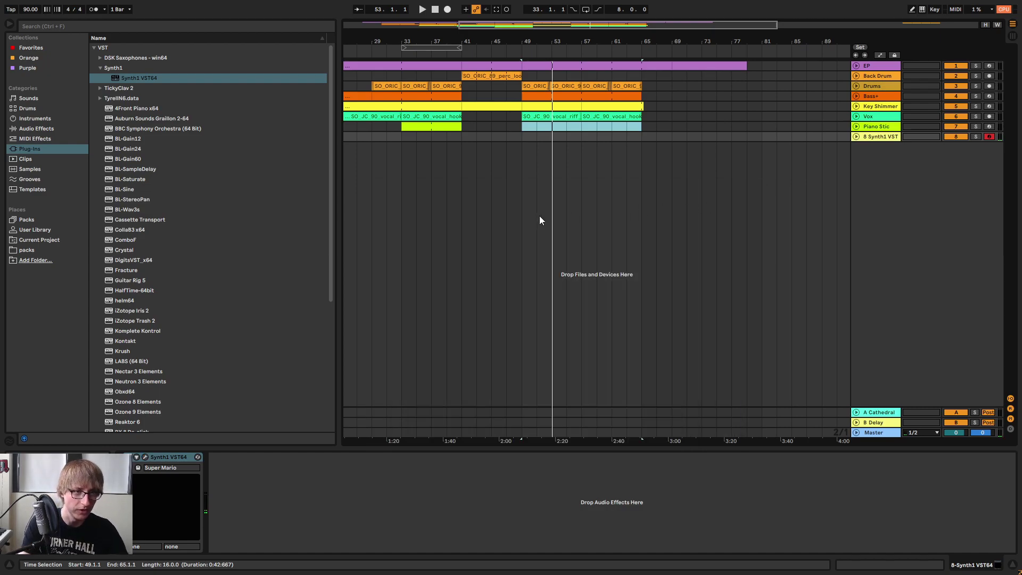
Create an unlooped four-bar MIDI clip on the Synth1 track from bar 49 to 53, enlarge the note editor and play from bar 49.
click(561, 171)
double_click(528, 137)
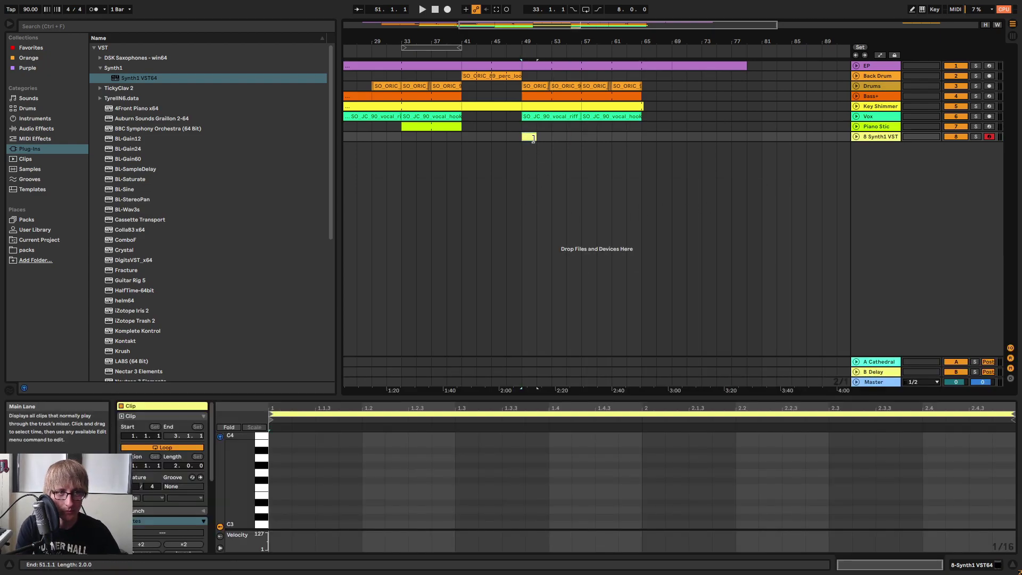
mouse_move(533, 138)
mouse_down()
mouse_move(607, 148)
mouse_move(546, 136)
mouse_up()
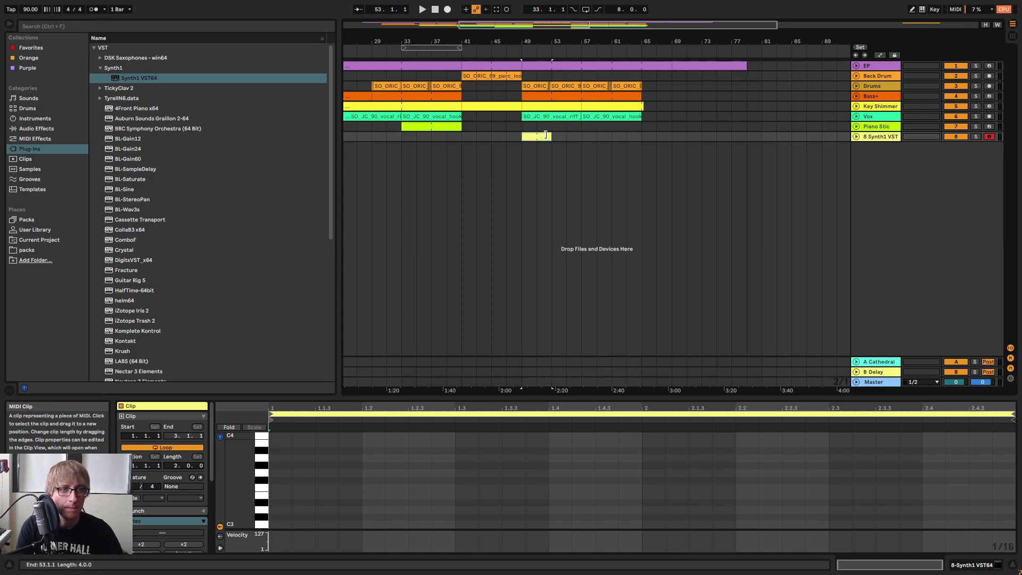
right_click(546, 135)
click(583, 238)
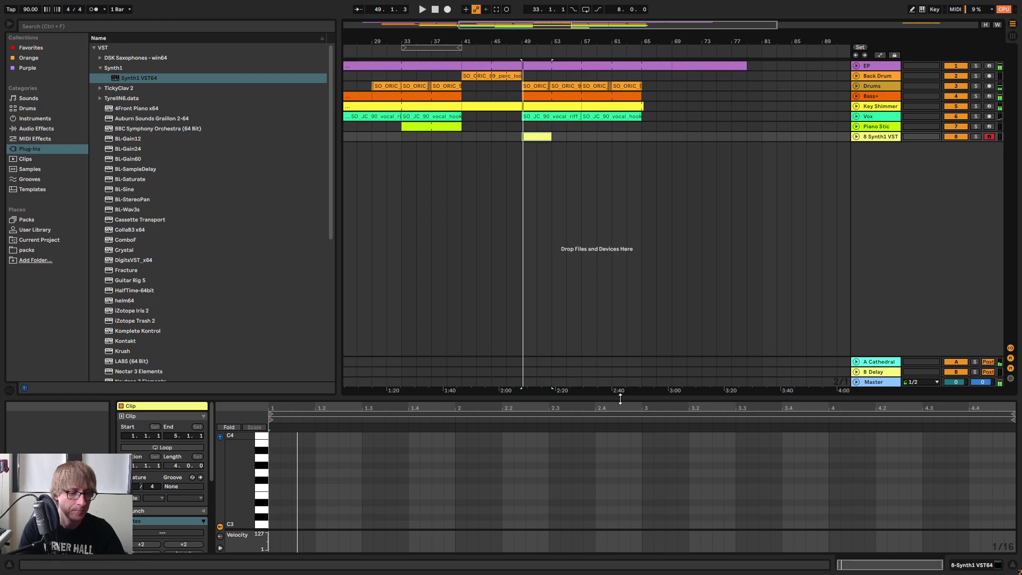
drag(620, 398, 646, 250)
key(space)
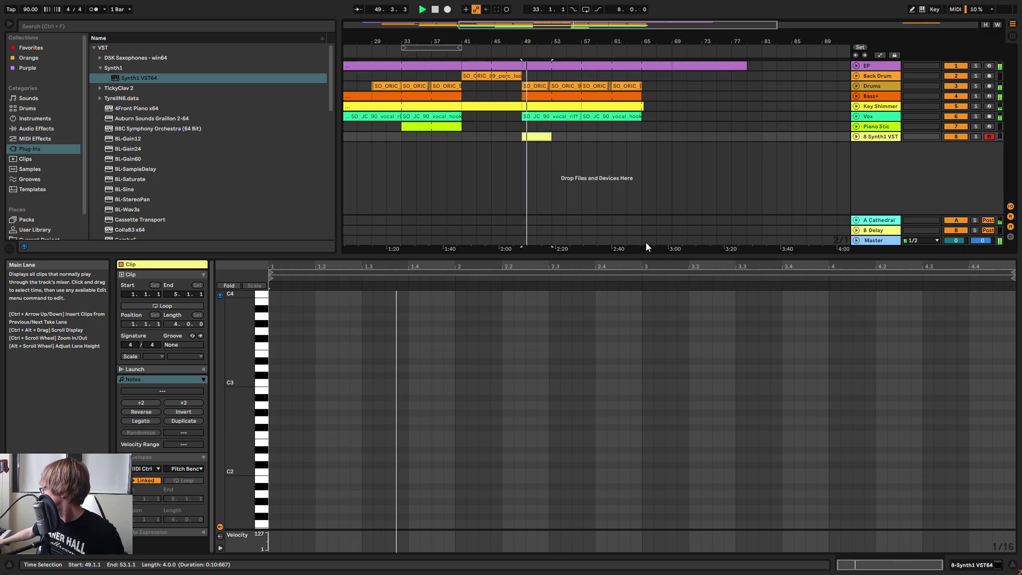
key(space)
key(space)
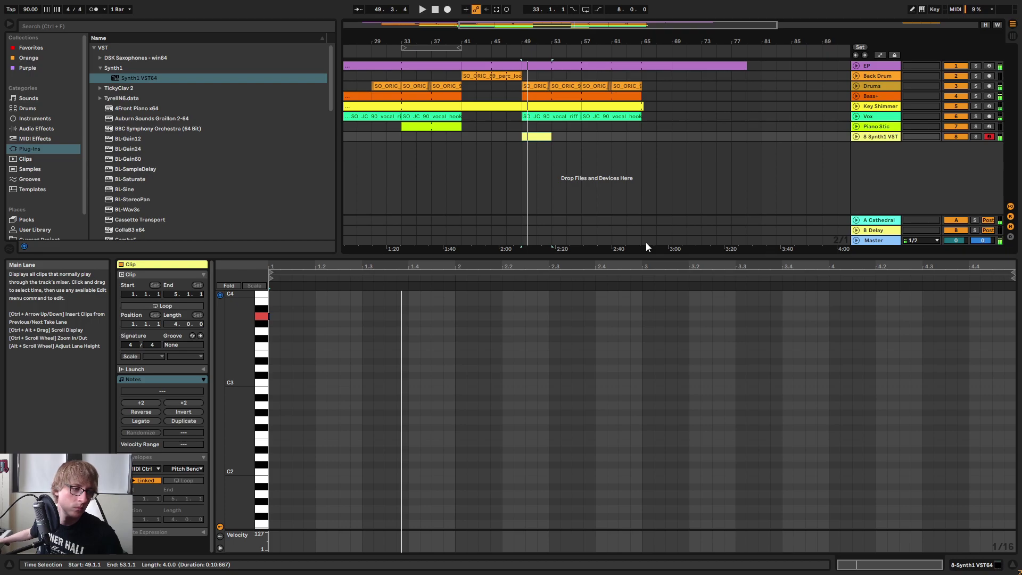
Enter sixteenth notes F#3 at 1.1.1, A3 at 1.1.3 and D4 at 1.2.1 in the Synth1 clip and play them back.
double_click(274, 339)
scroll(282, 334, up, 2)
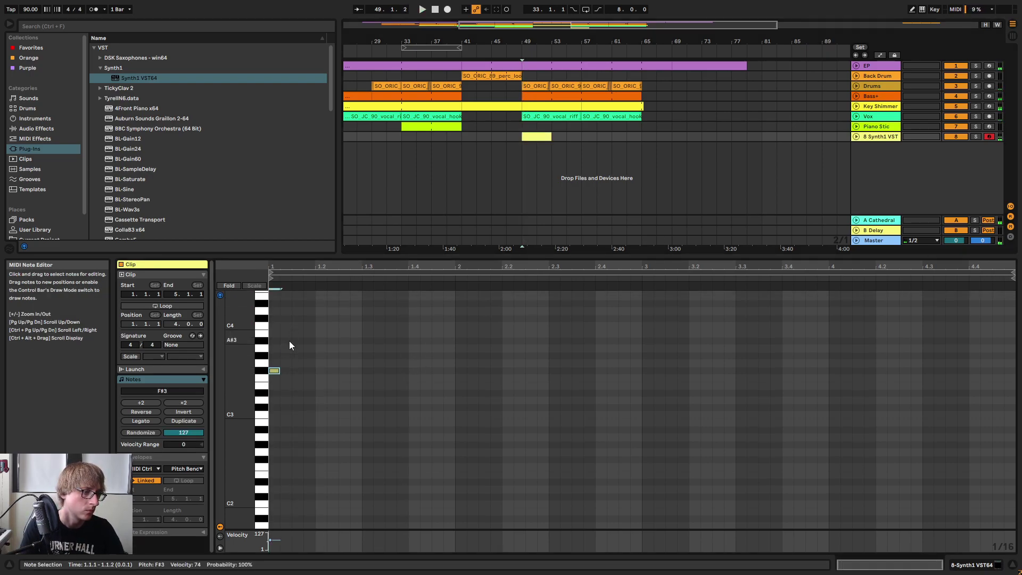
click(283, 347)
double_click(284, 347)
double_click(296, 311)
key(space)
key(space)
drag(285, 350, 297, 349)
drag(300, 311, 329, 313)
key(space)
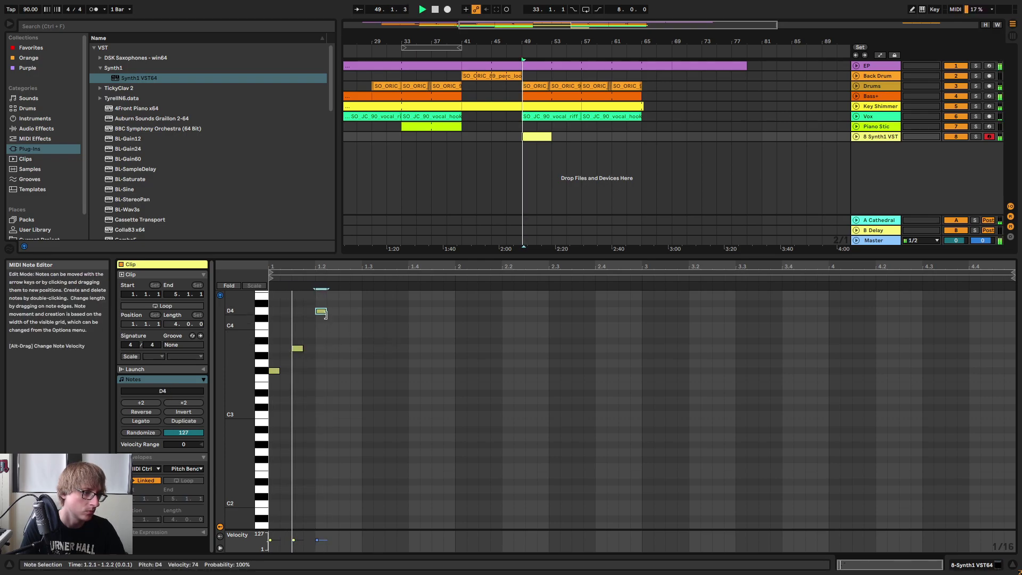
key(space)
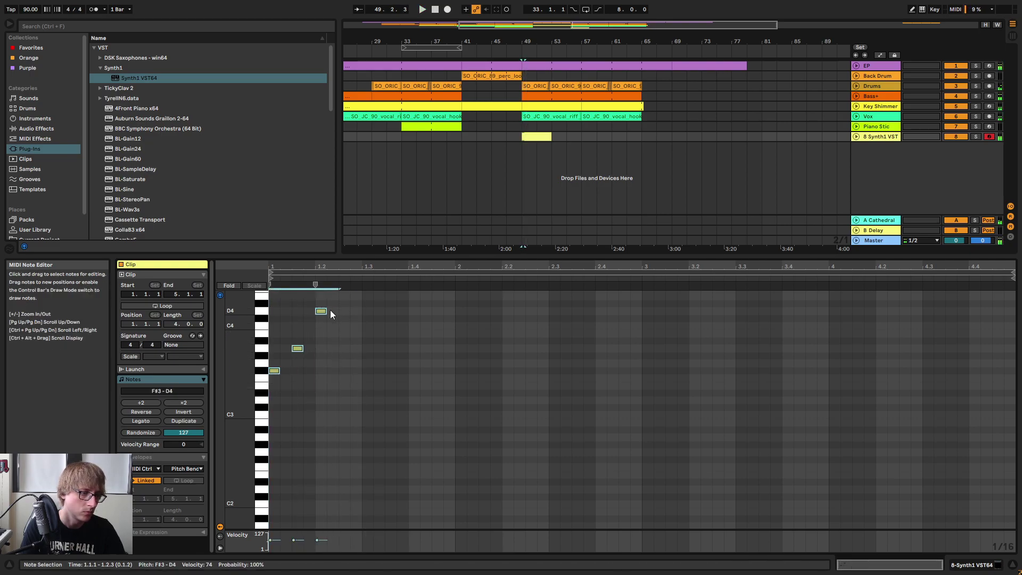
Rework the notes into a rising arpeggio of consecutive sixteenths D3, F#3, A3 and D4 on the clip's first beat.
click(308, 370)
drag(301, 349, 274, 400)
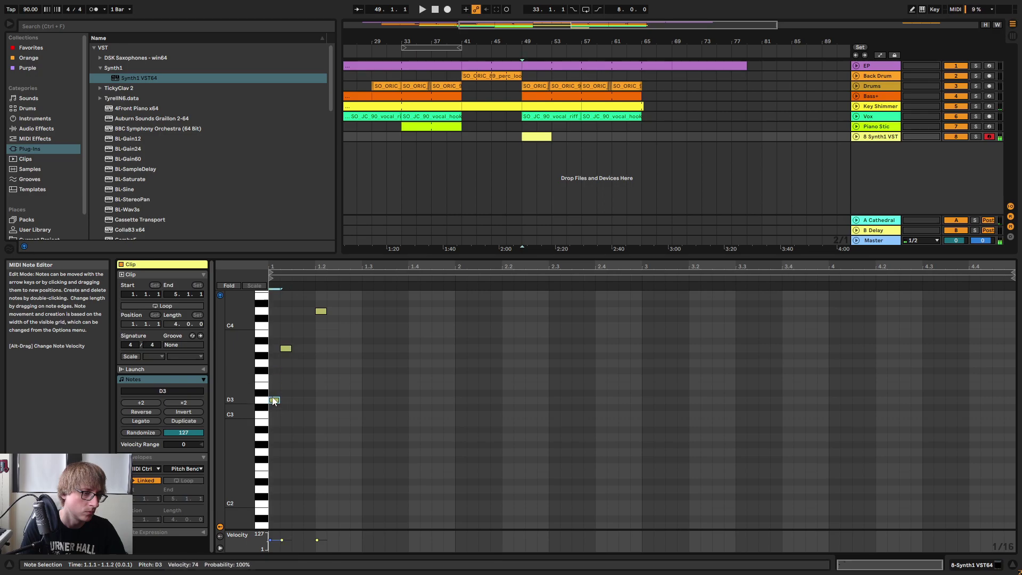
drag(288, 350, 286, 373)
double_click(295, 349)
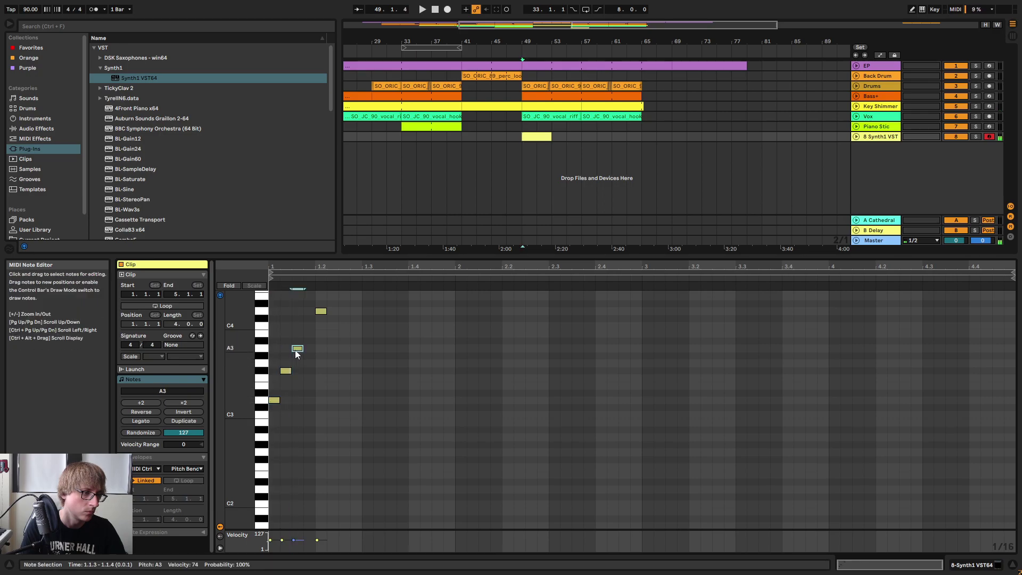
drag(324, 312, 275, 424)
Duplicate the D3–D4 arpeggio on every beat of the clip's first bar and onto the start of bar 2.
click(320, 384)
key(ctrl+d)
key(space)
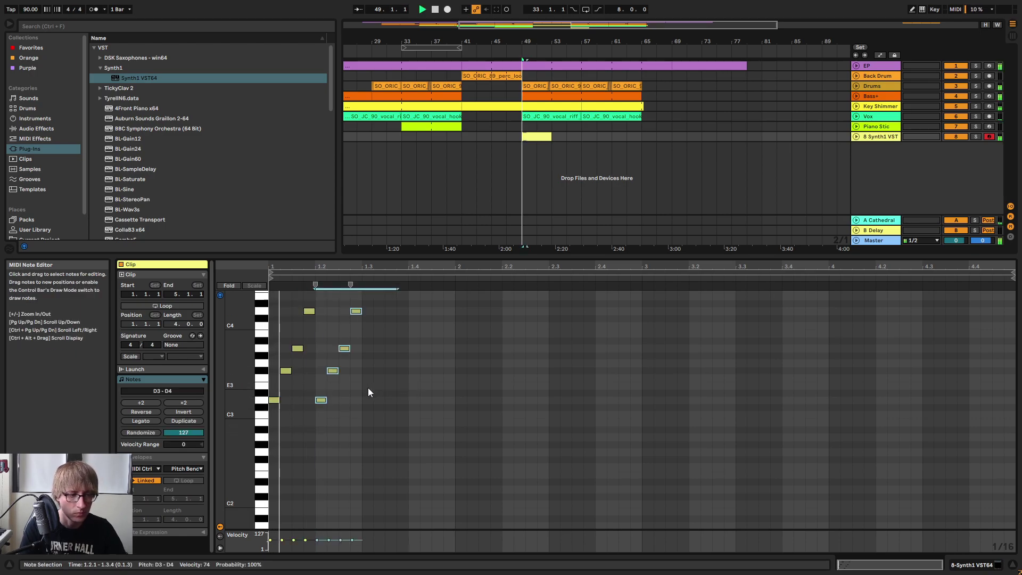
key(ctrl+d)
key(ctrl+d)
key(ctrl+d)
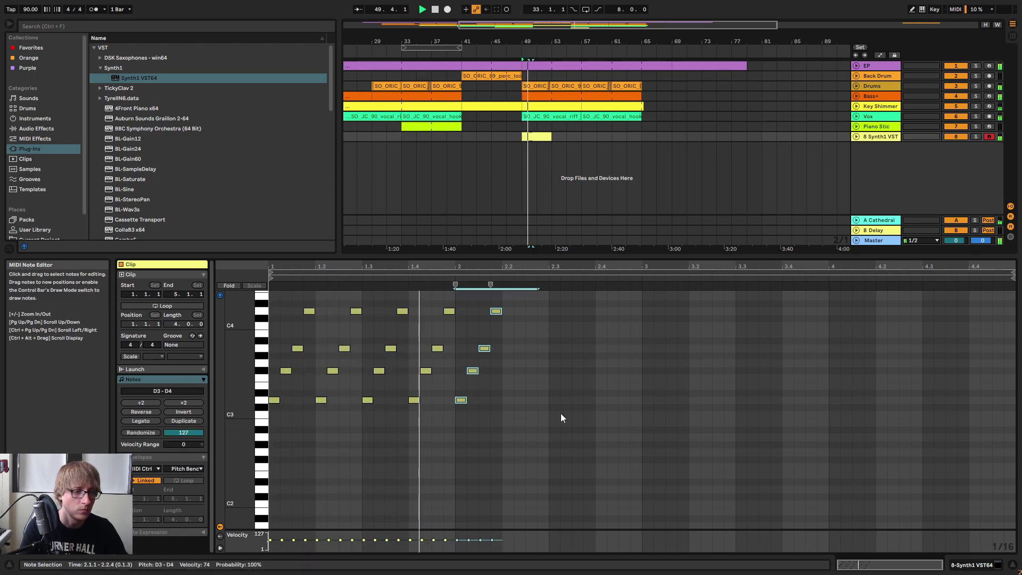
Transpose the bar 2 arpeggio up two semitones to E3–E4 and duplicate it through bar 2 to the first beat of bar 3.
scroll(548, 416, up, 2)
key(Up)
key(Up)
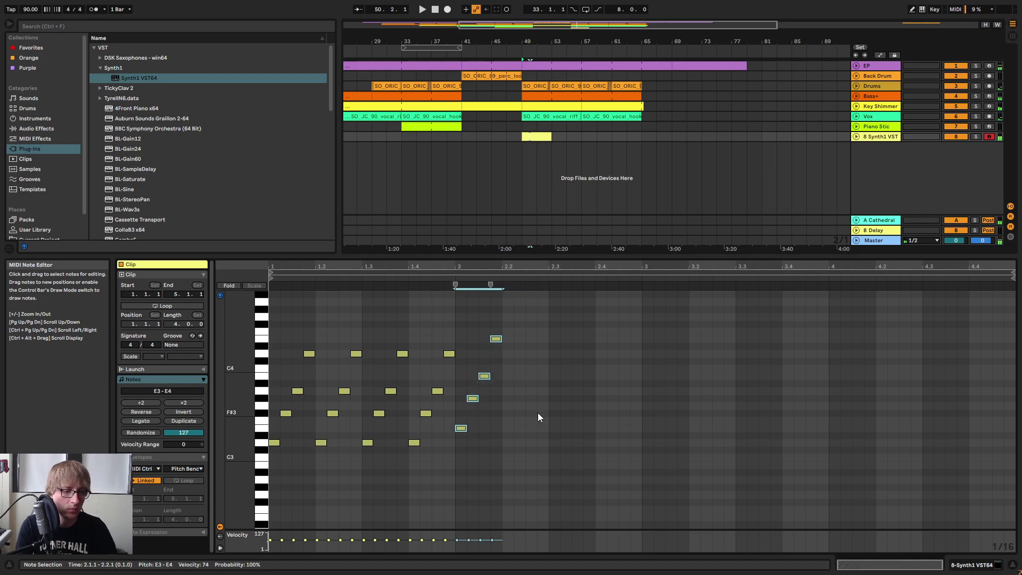
click(503, 405)
drag(451, 434, 516, 341)
key(ctrl+d)
key(ctrl+d)
key(ctrl+d)
key(ctrl+d)
Raise the middle notes of the bar 3 arpeggio to A3 and C#4 and duplicate the figure to fill bar 3.
drag(639, 447, 673, 383)
key(Up)
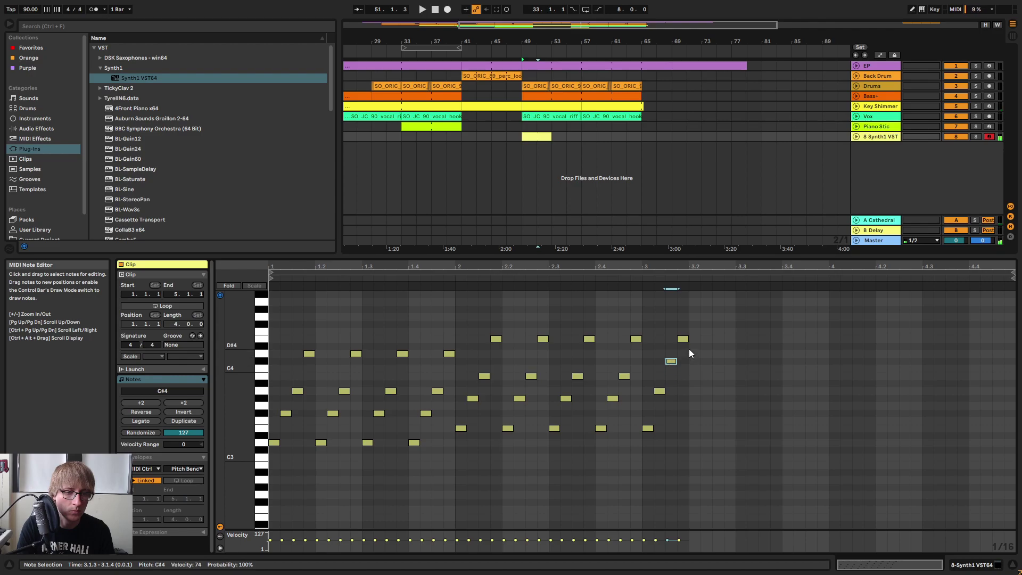
drag(651, 443, 712, 331)
key(ctrl+d)
key(ctrl+d)
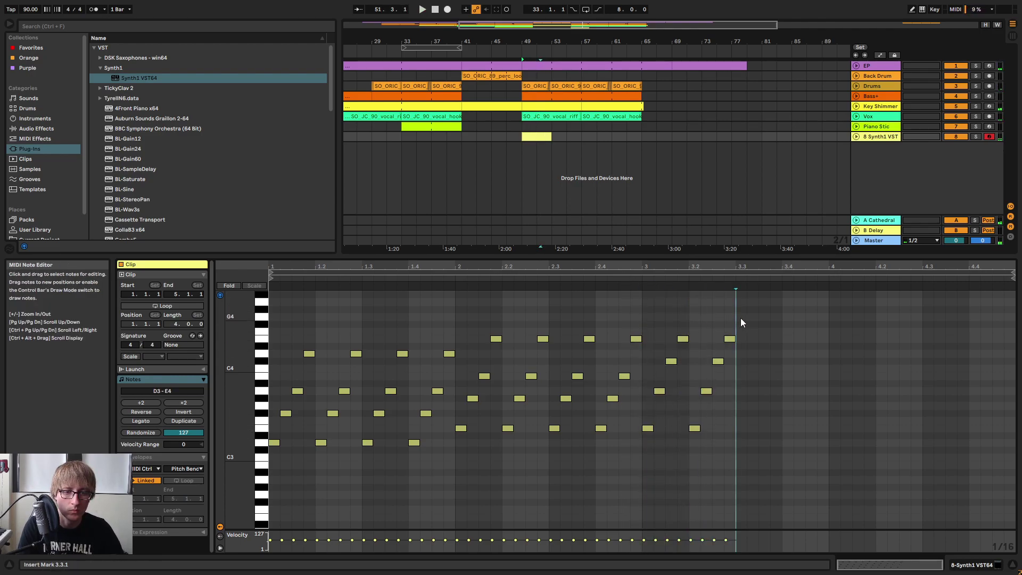
key(ctrl+d)
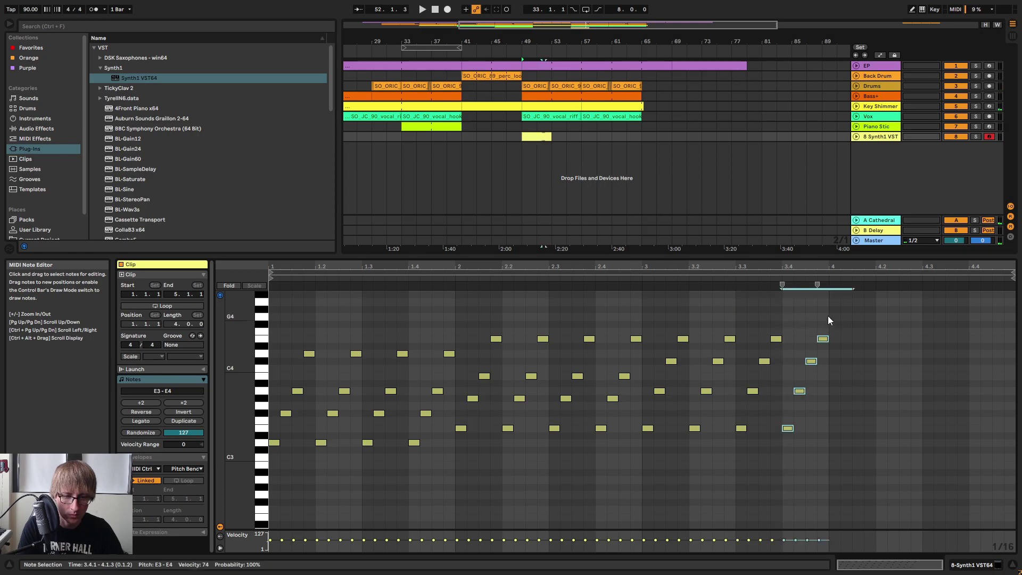
Duplicate the bar 3 arpeggios into bar 4 and raise that bar's lowest and highest notes to F#3 and F#4.
drag(653, 443, 900, 312)
key(ctrl+d)
click(835, 456)
drag(860, 458, 1009, 413)
drag(863, 318, 1014, 347)
key(Up)
key(Up)
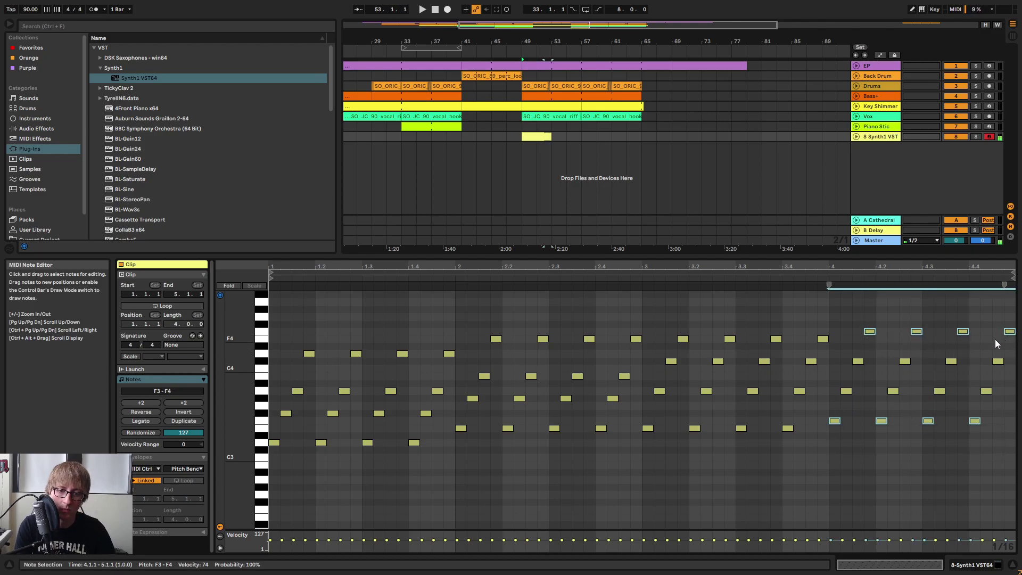
click(899, 346)
Play the section from bar 49 and audition soundbank01 presets in Synth1, starting at 5:Some Bjork Shit and settling on 9:Solo SHIIIT.
key(space)
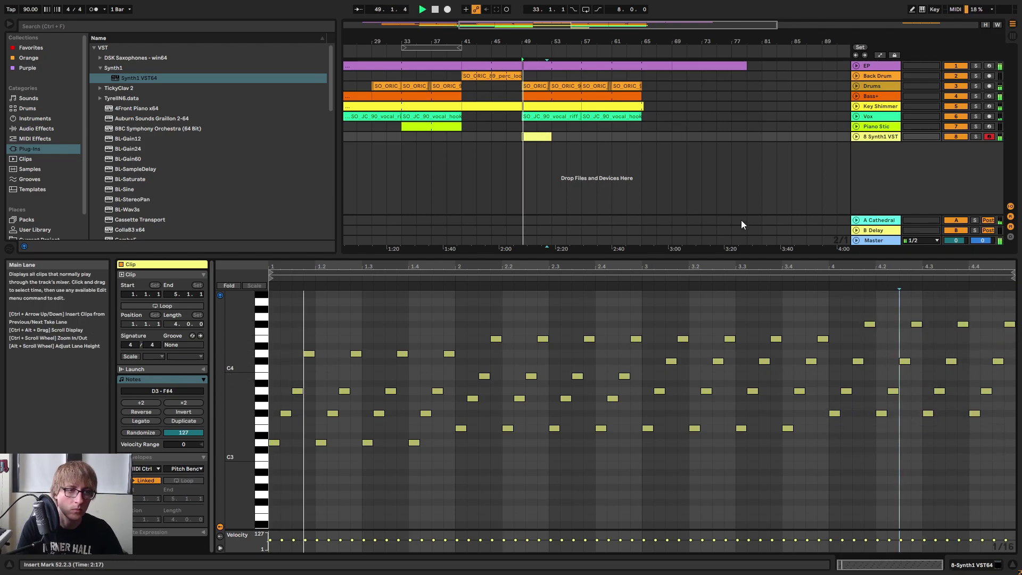
double_click(879, 136)
click(146, 457)
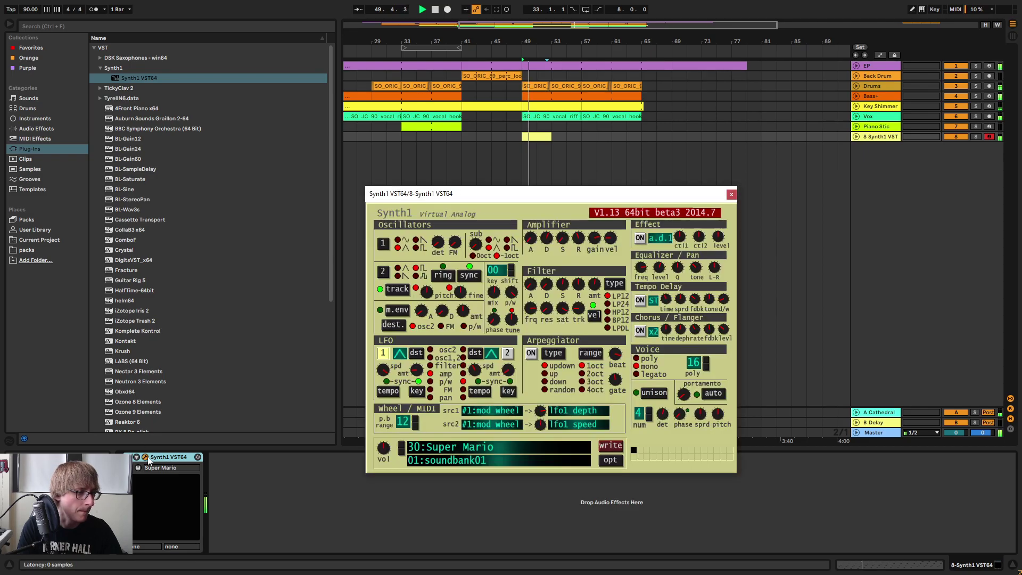
click(482, 447)
click(497, 243)
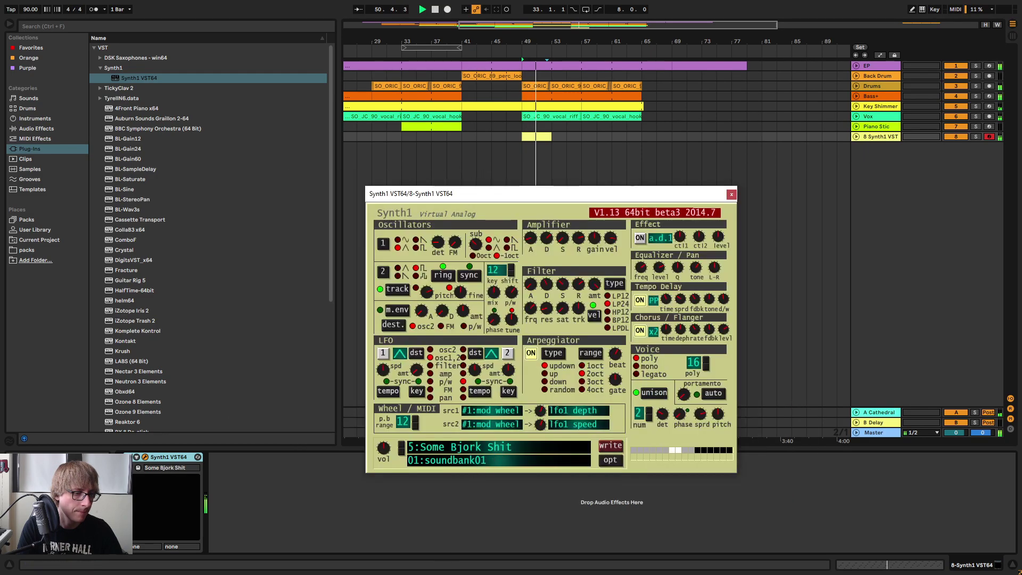
click(400, 446)
click(400, 446)
click(401, 446)
click(400, 446)
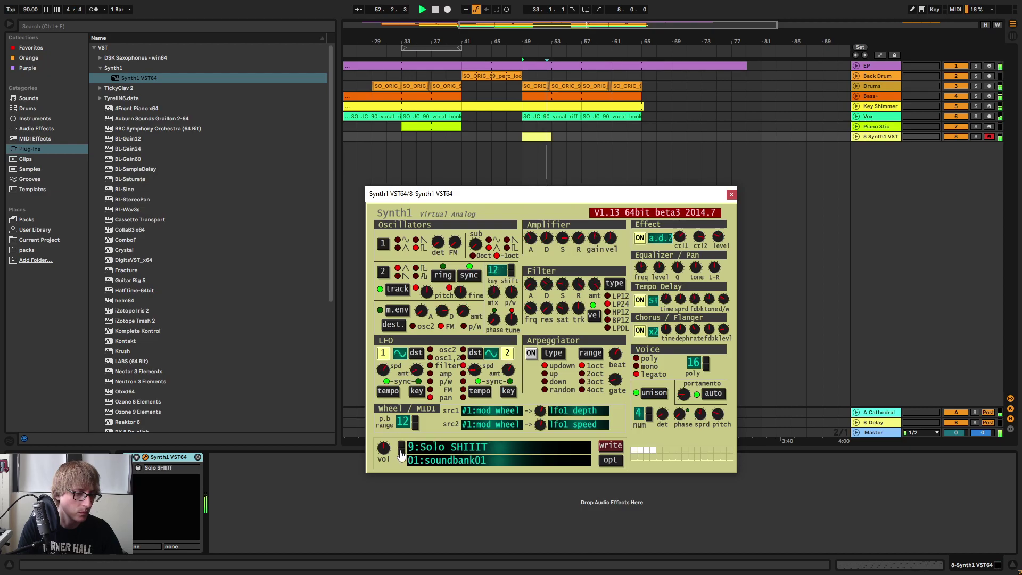
click(401, 456)
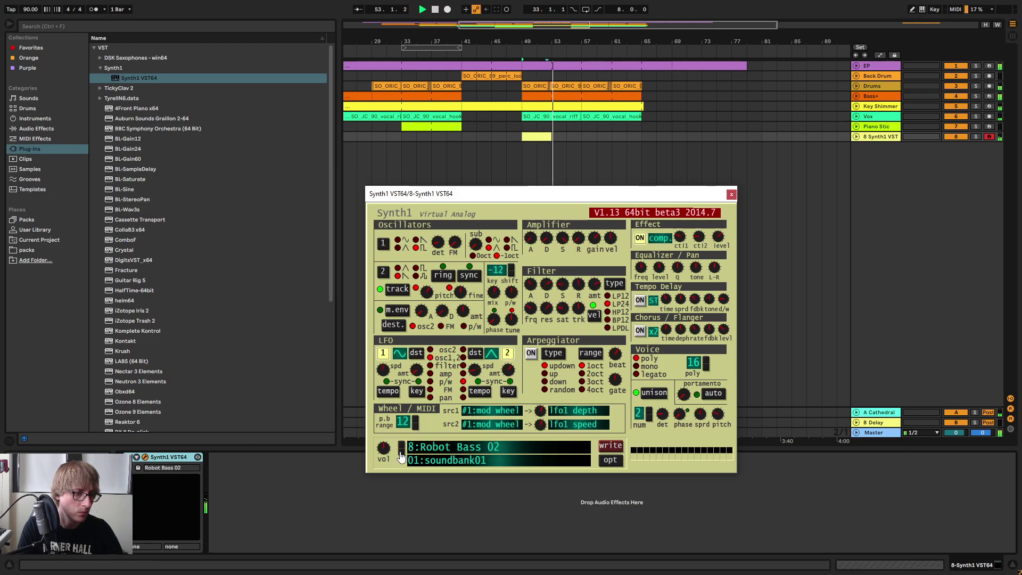
click(401, 447)
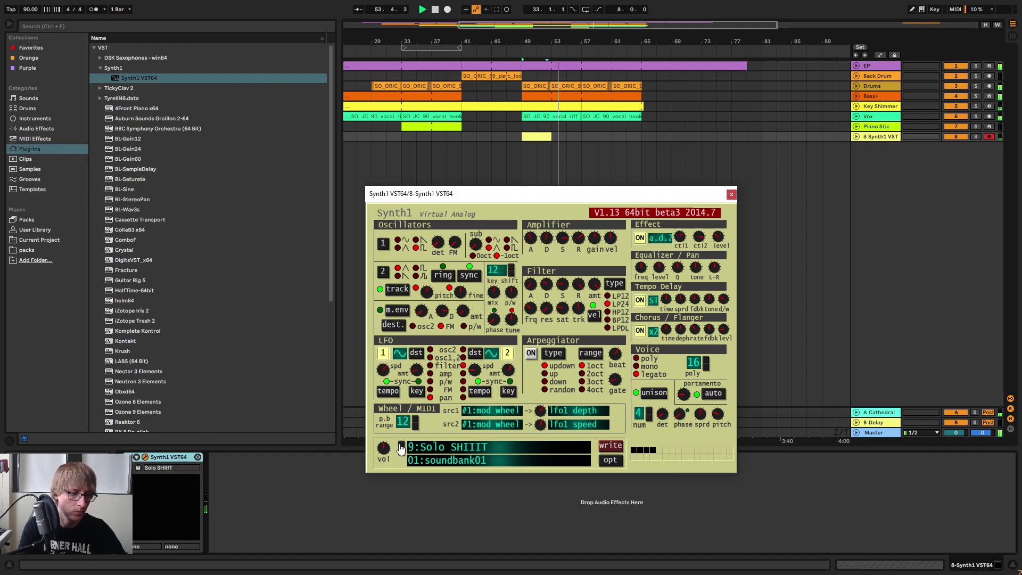
Consolidate the Synth1 clip at bar 49, turn on its loop and extend it to bar 65.
right_click(541, 138)
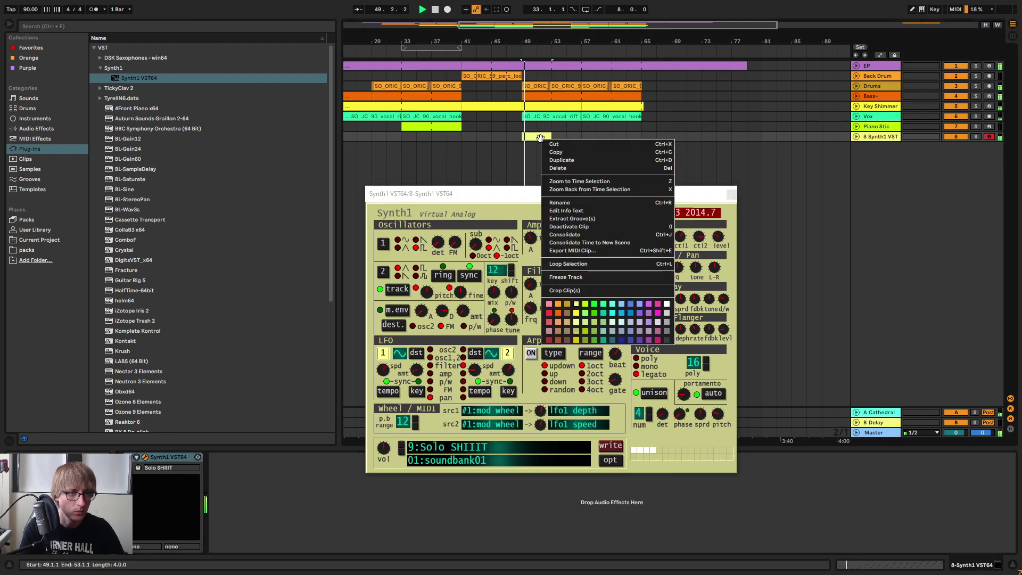
click(565, 235)
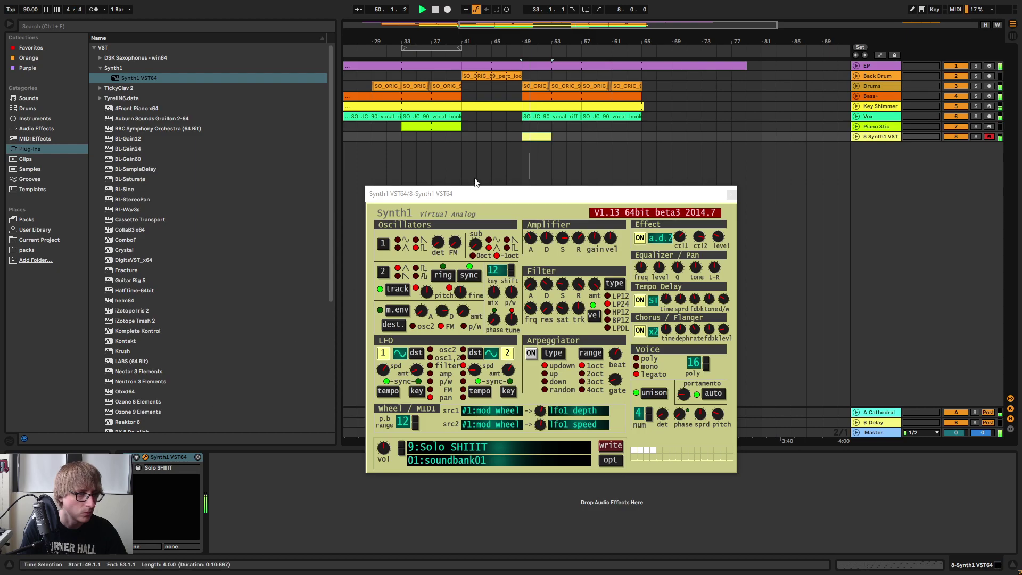
double_click(529, 137)
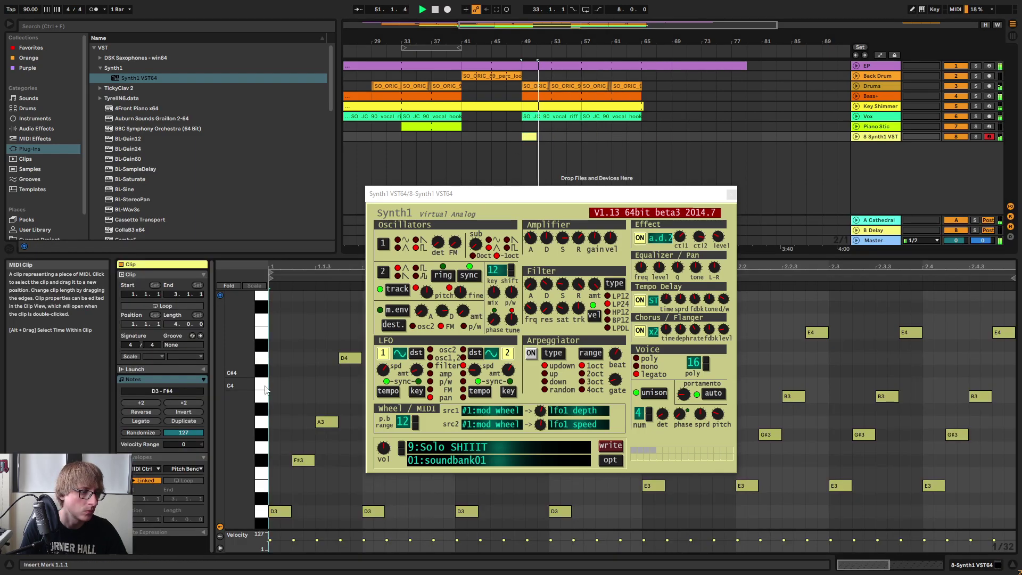
click(166, 307)
drag(536, 137, 642, 151)
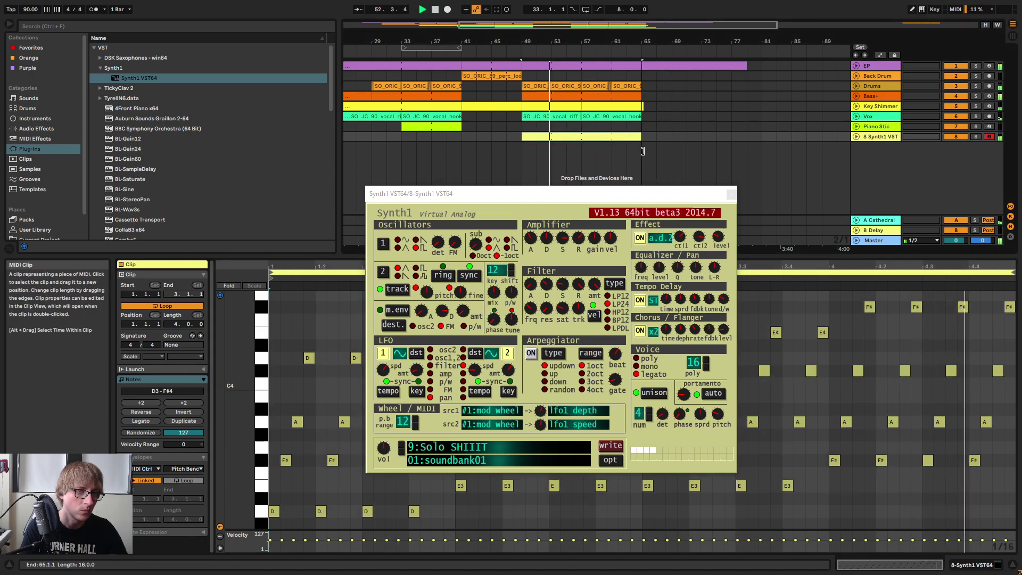
Audition neighbouring Synth1 presets during playback and select 13:Arpegiate dis.
click(401, 454)
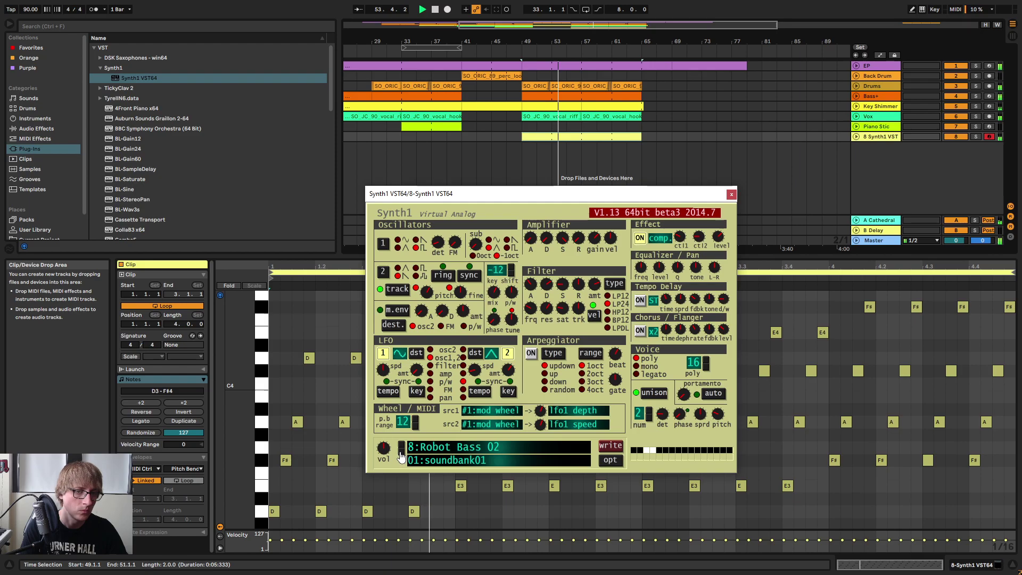
click(401, 447)
click(401, 447)
click(402, 447)
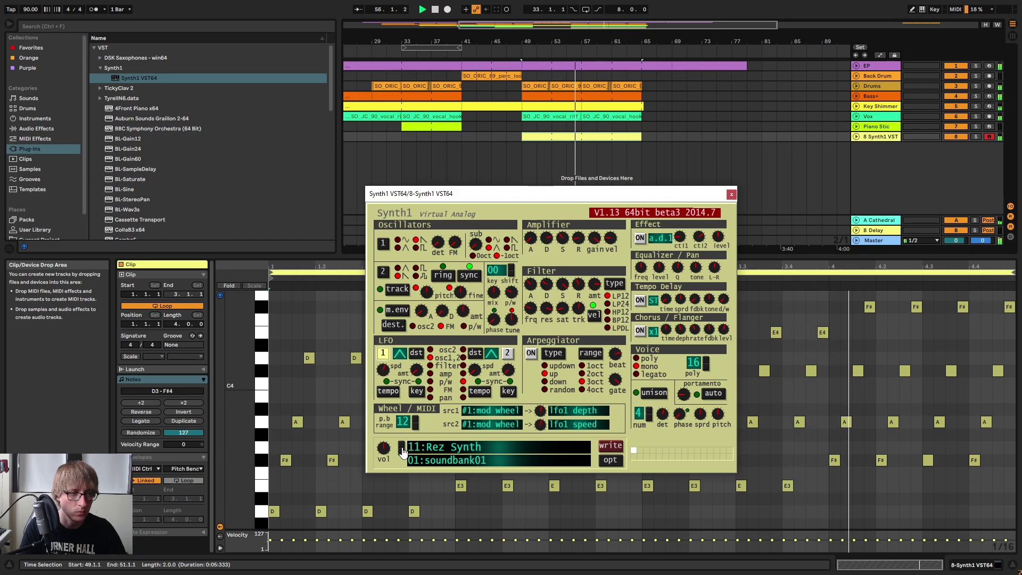
click(401, 447)
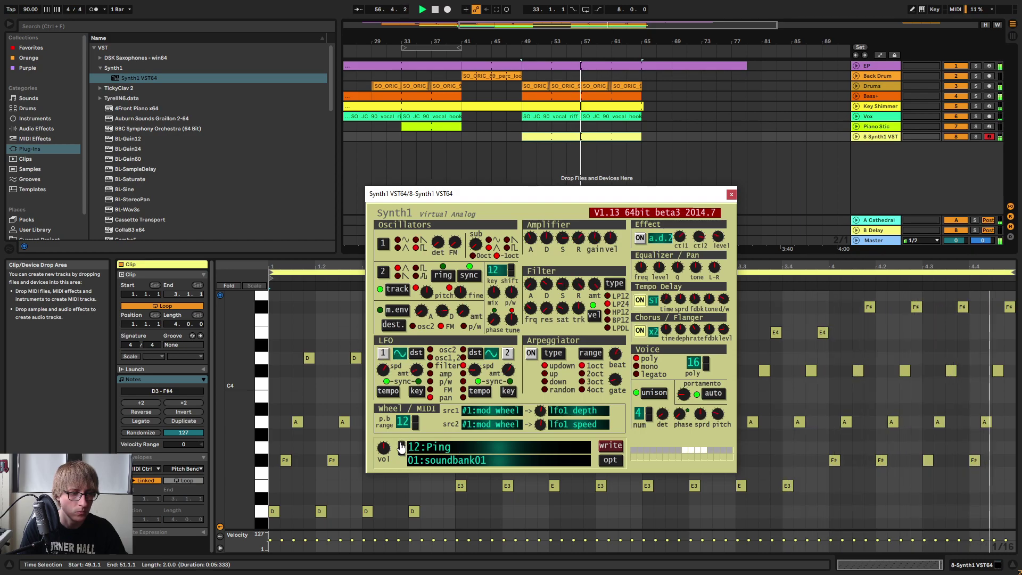
click(402, 448)
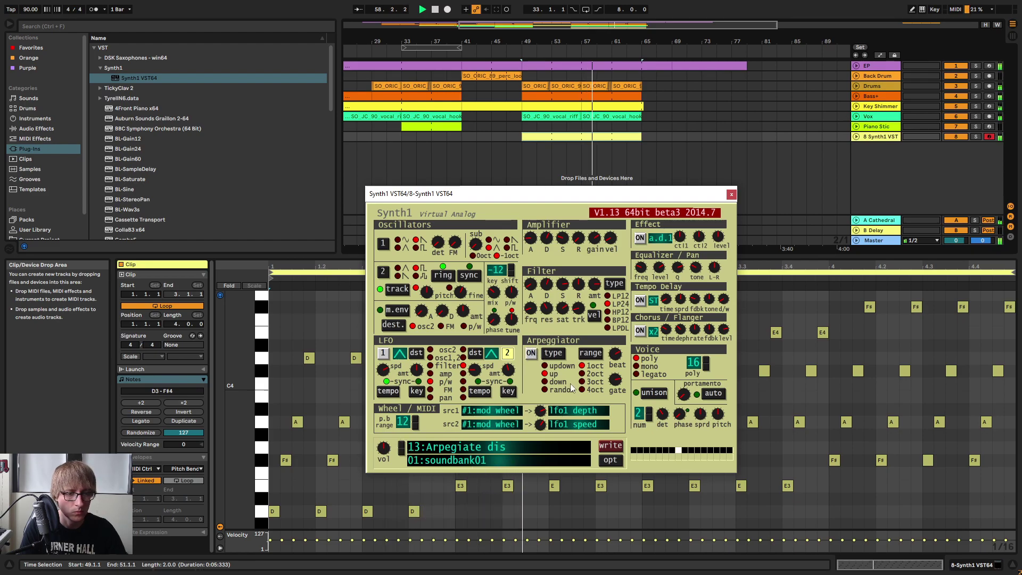
Solo the Synth1 track, switch off LFO 2 in the synth, and return to the full mix.
drag(546, 238, 550, 284)
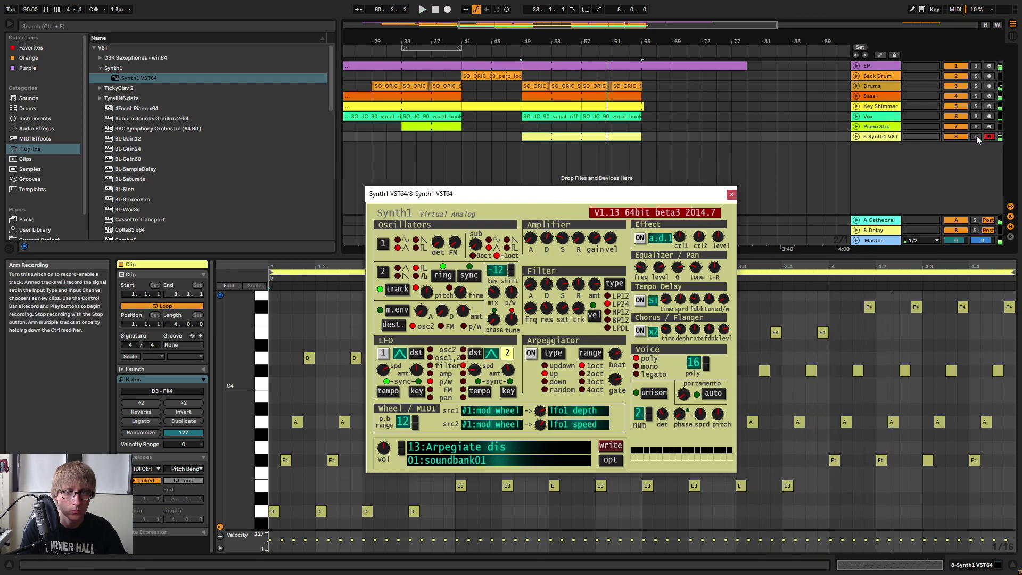
click(976, 136)
click(398, 249)
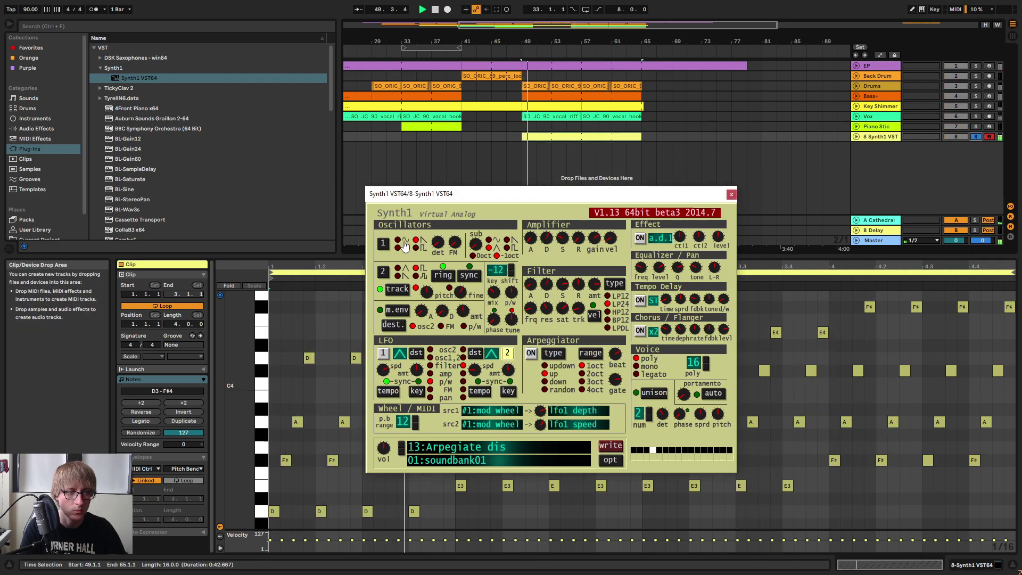
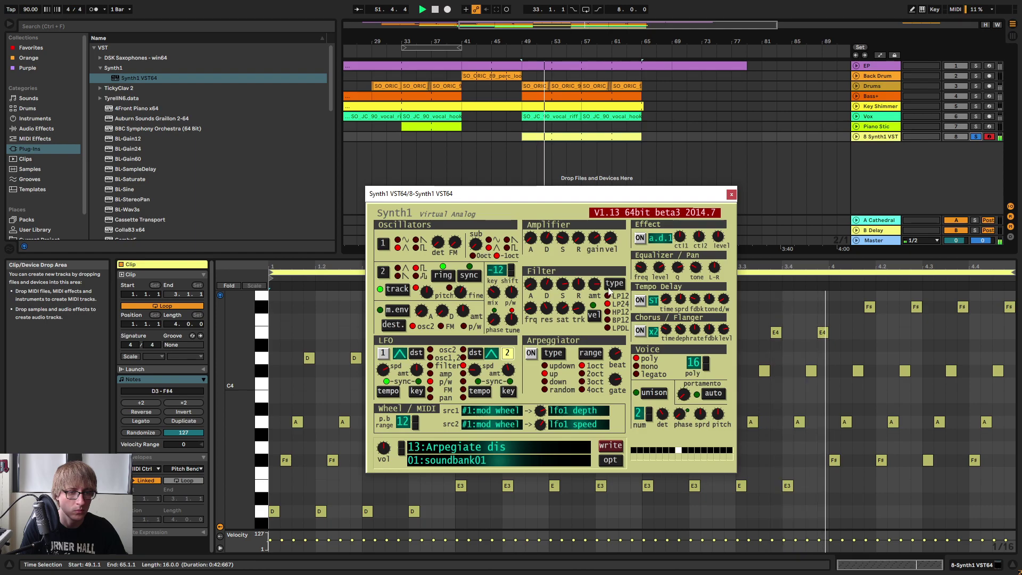
click(731, 194)
click(875, 140)
click(144, 457)
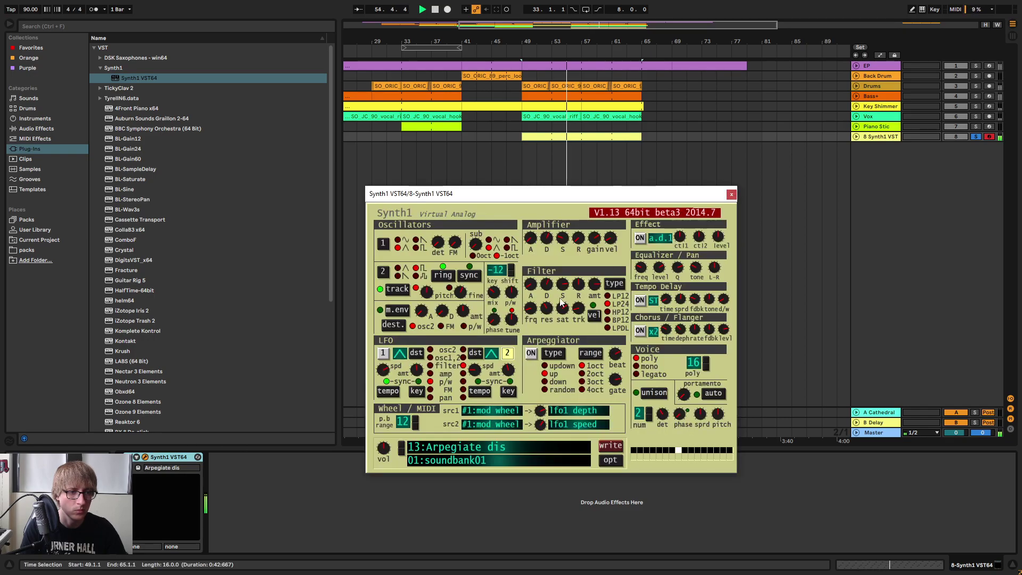
click(507, 353)
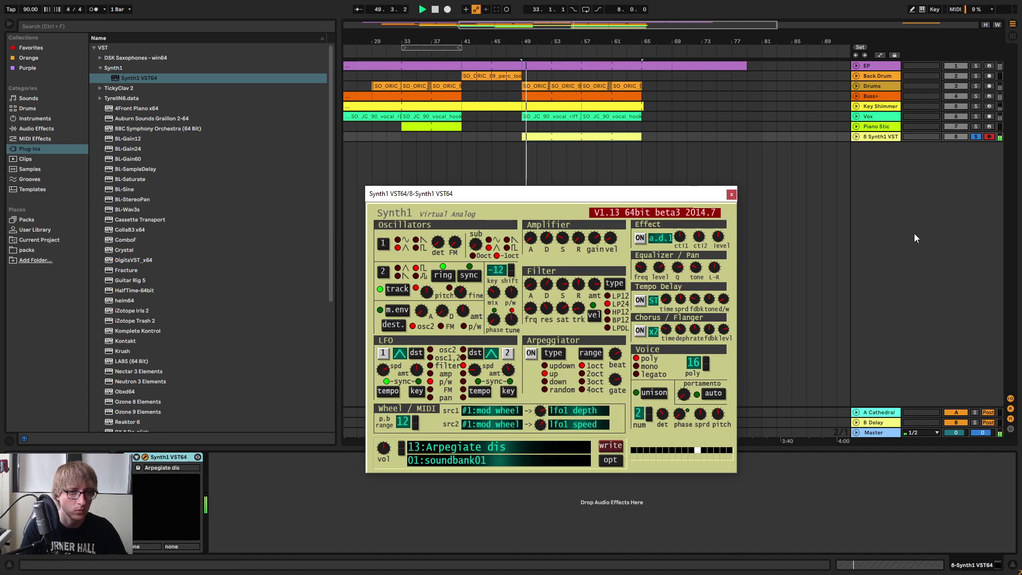
click(976, 137)
click(731, 194)
Insert EQ Eight after Synth1 and make band 1 a low cut at 306 Hz.
click(878, 137)
click(34, 128)
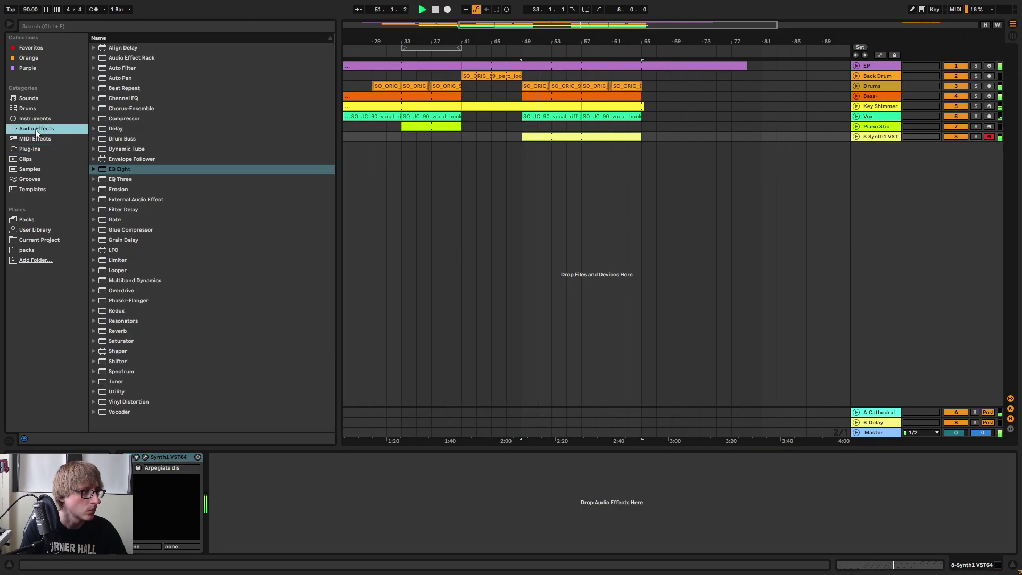
drag(119, 169, 366, 547)
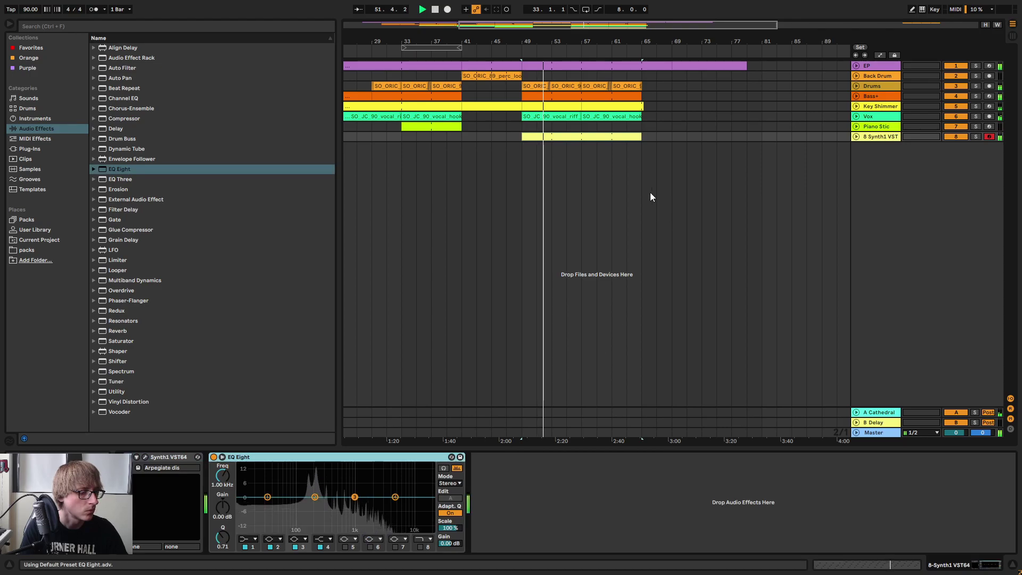
click(248, 539)
click(244, 484)
drag(267, 505, 325, 504)
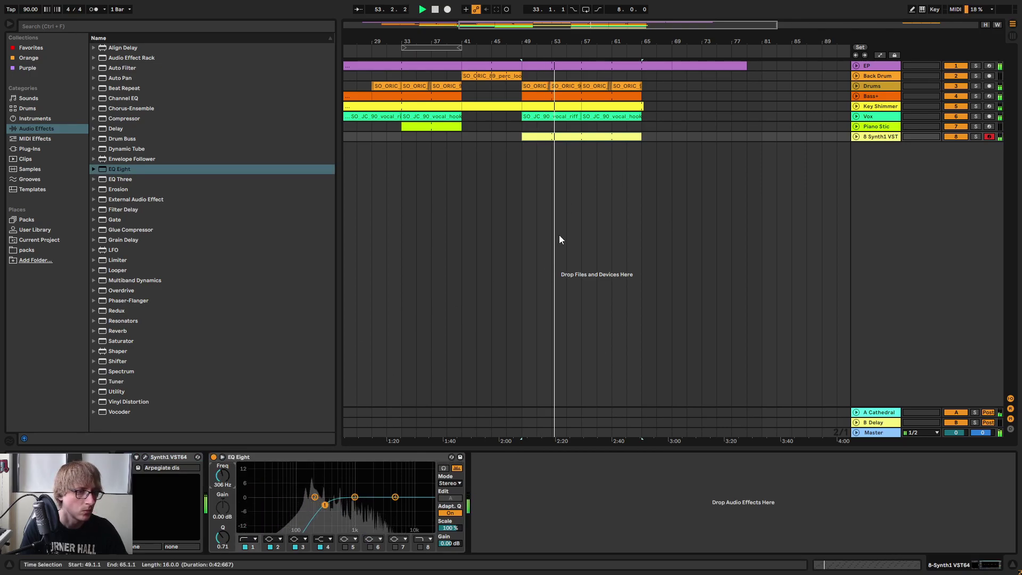
Transpose all notes of the Synth1 clip up one octave to D4–F#5.
double_click(589, 137)
key(ctrl+a)
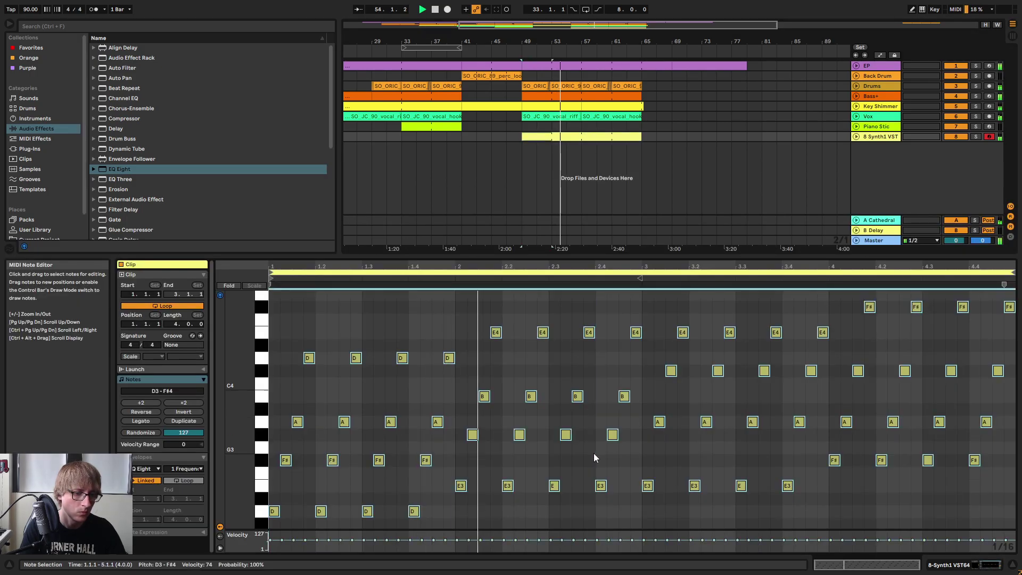
key(shift+Up)
Set the Synth1 track's volume to about -17 dB and adjust its send to the A Cathedral return.
drag(678, 261, 633, 353)
key(Tab)
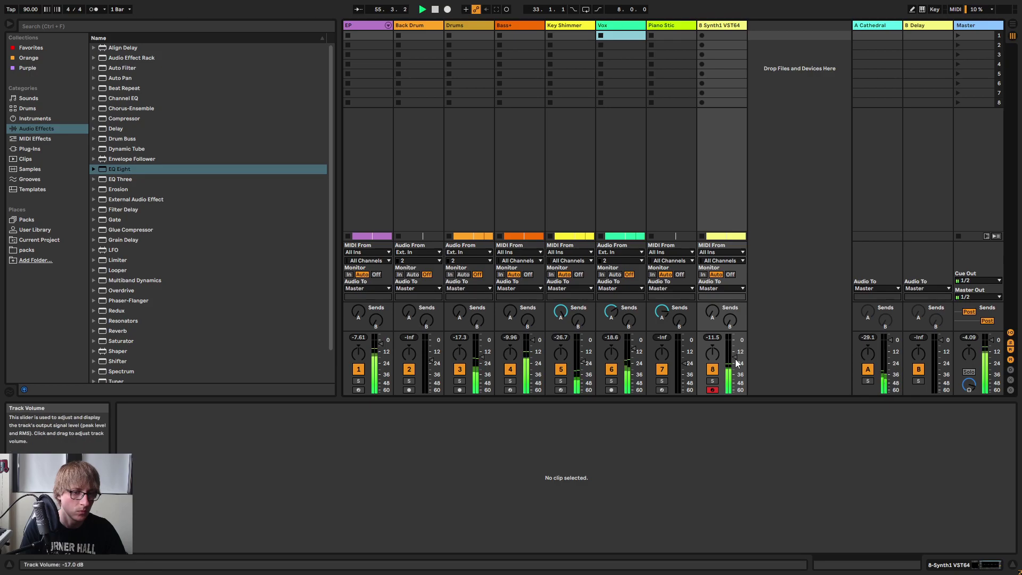
key(Tab)
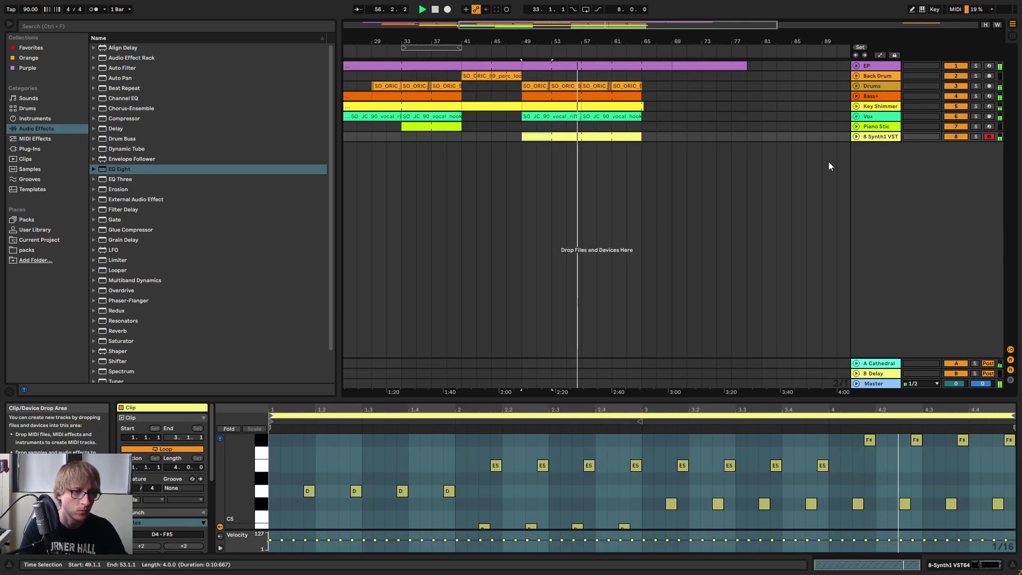
key(shift+Tab)
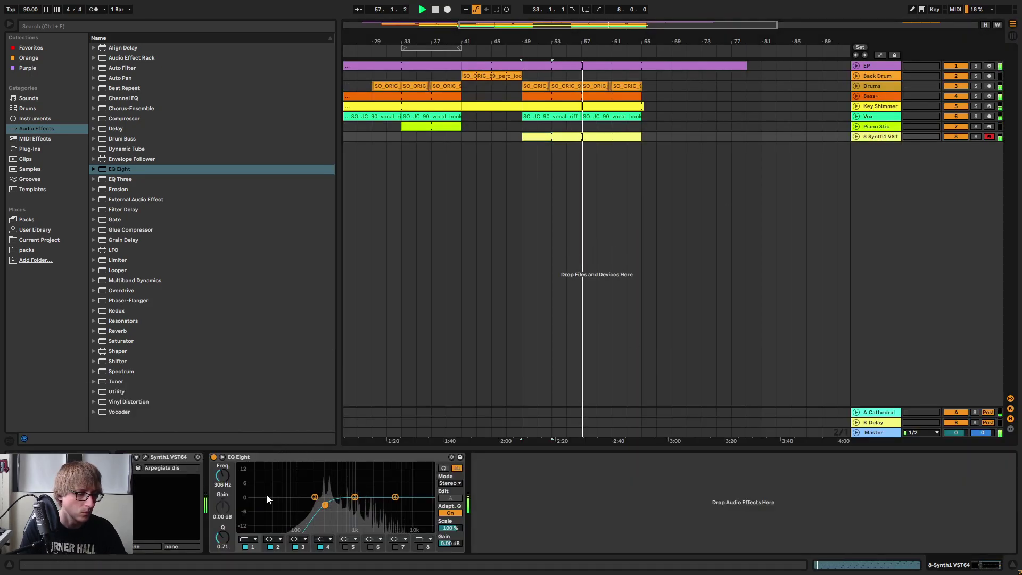
key(Tab)
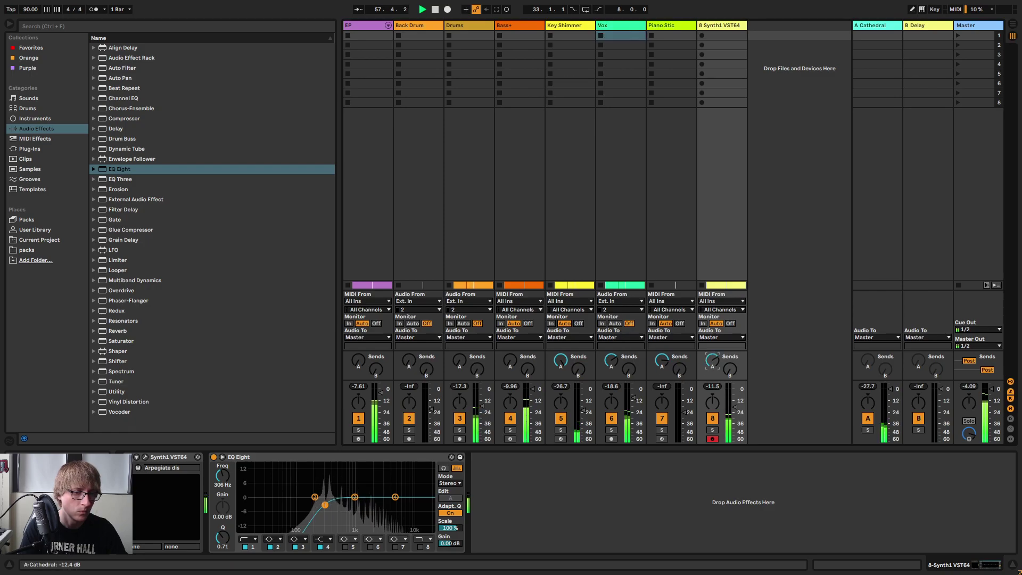
drag(712, 361, 712, 382)
key(Tab)
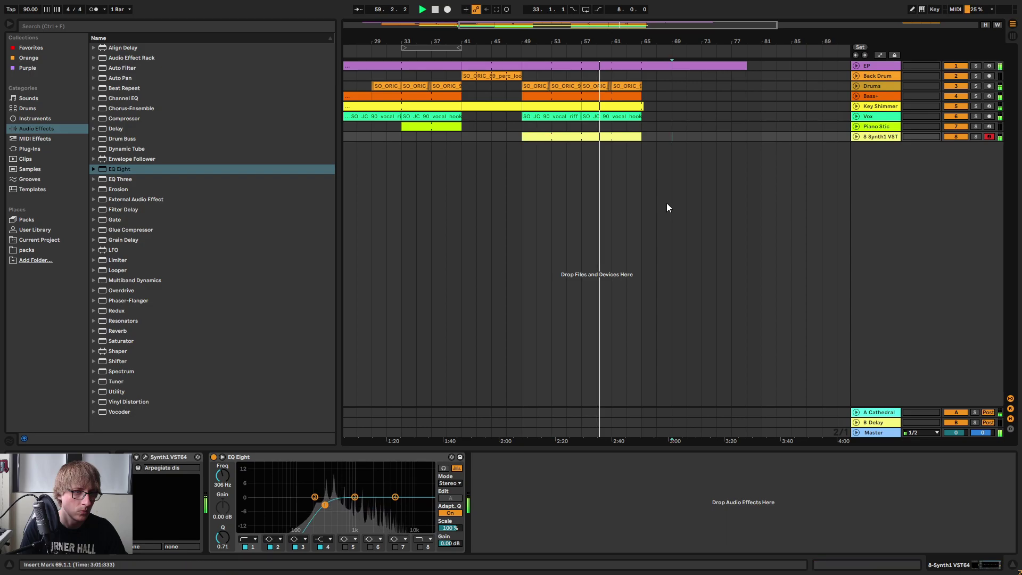
Replay the section from bar 49 with the Synth1 editor open, comparing the arpeggio soloed and in the full mix.
double_click(604, 138)
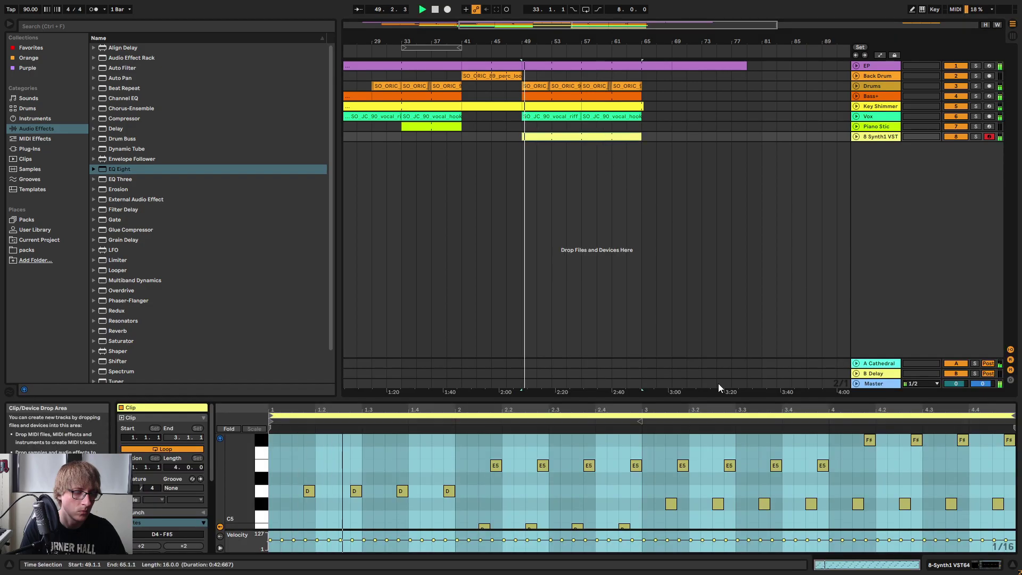
drag(708, 399, 734, 331)
click(876, 137)
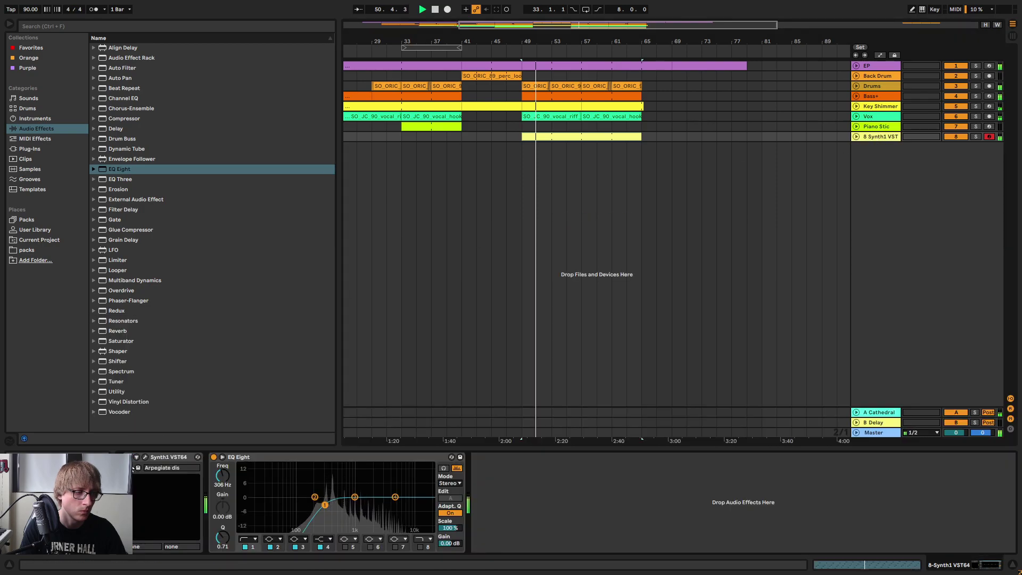
click(147, 457)
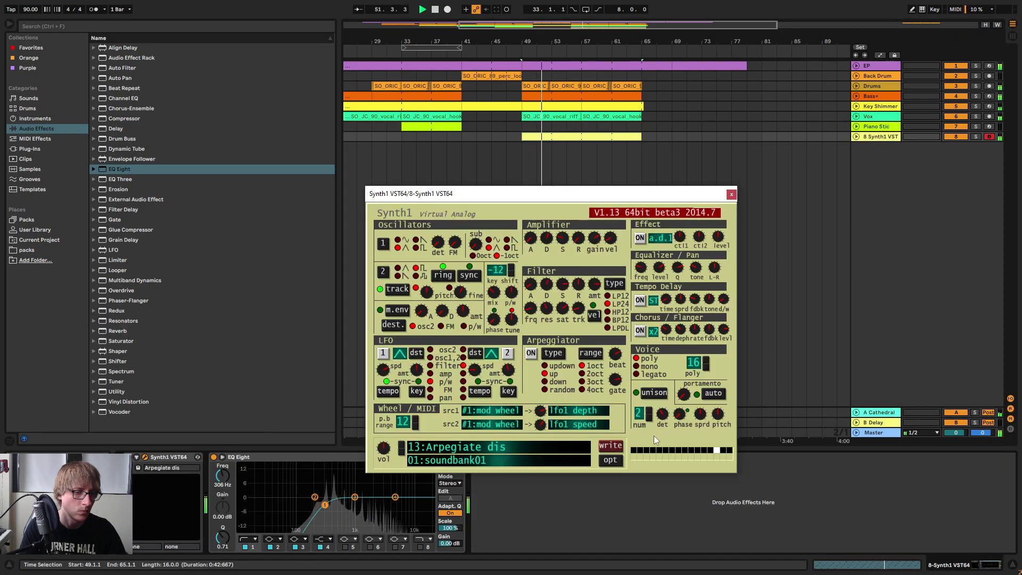
click(649, 414)
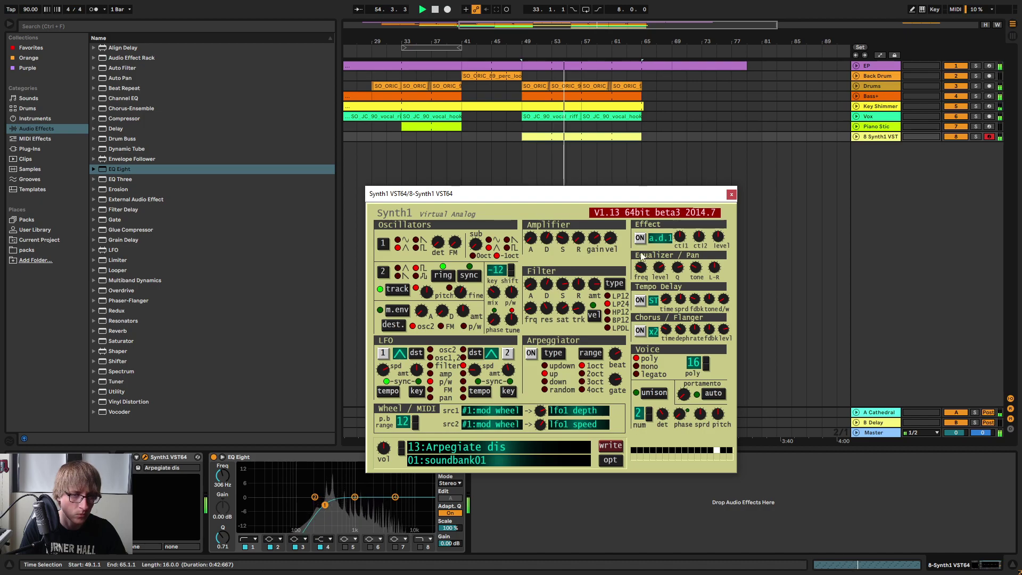
click(976, 136)
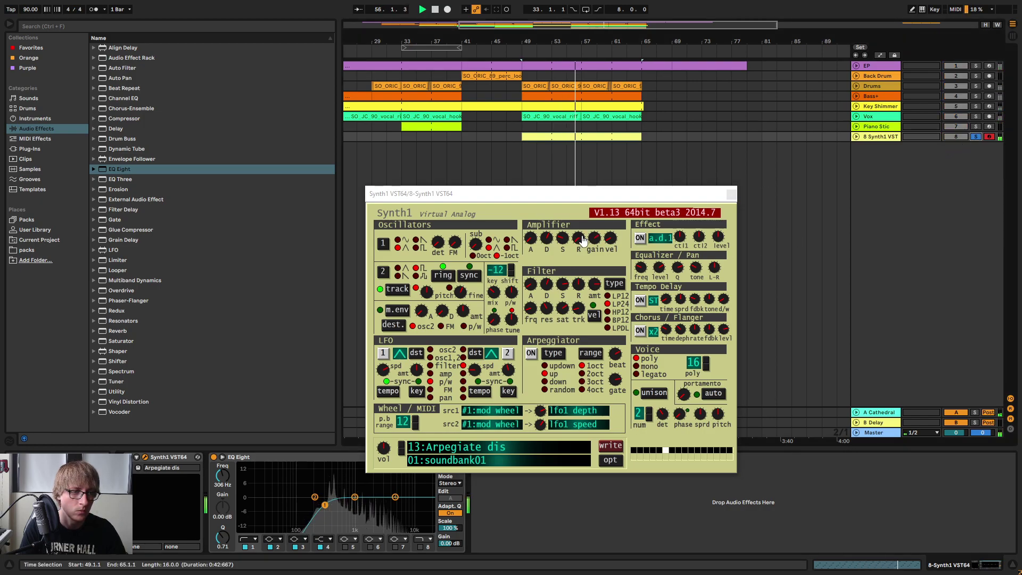
click(975, 136)
click(730, 196)
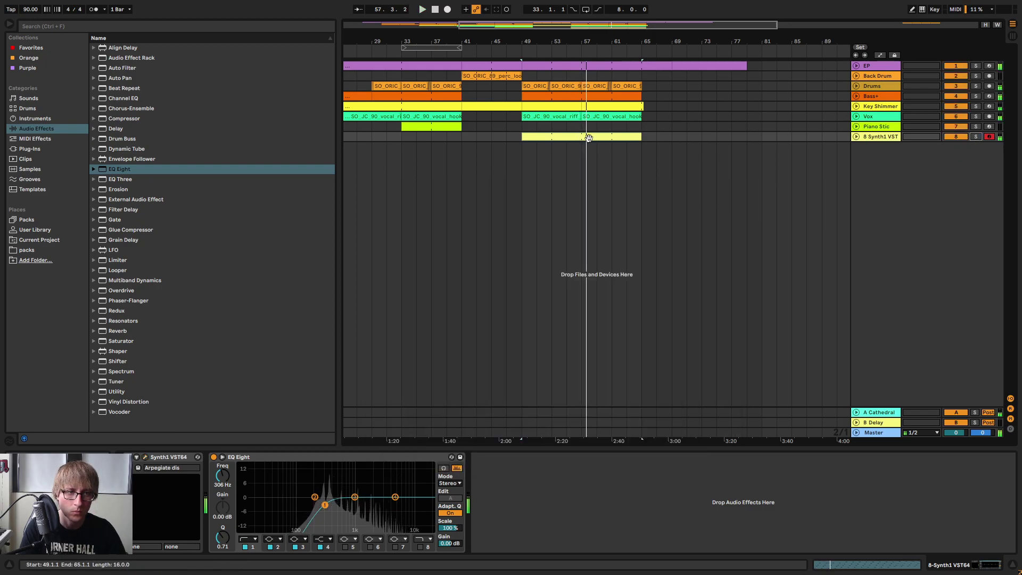
Add a Delay after EQ Eight on the Synth1 track, unlinked in Time mode at 1.00 ms and 10.5 ms, with 0% feedback.
key(Tab)
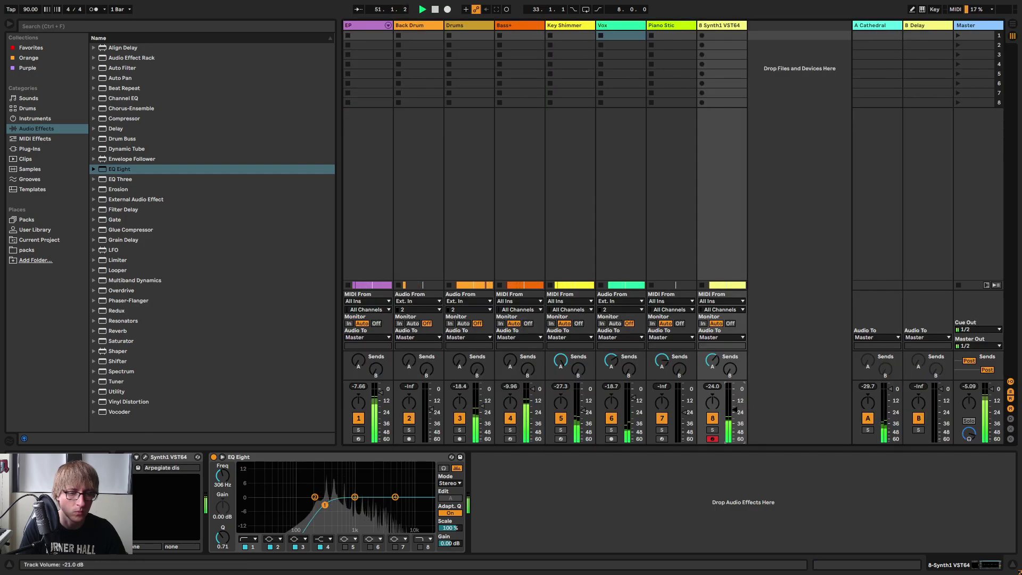
click(123, 130)
drag(106, 131, 595, 486)
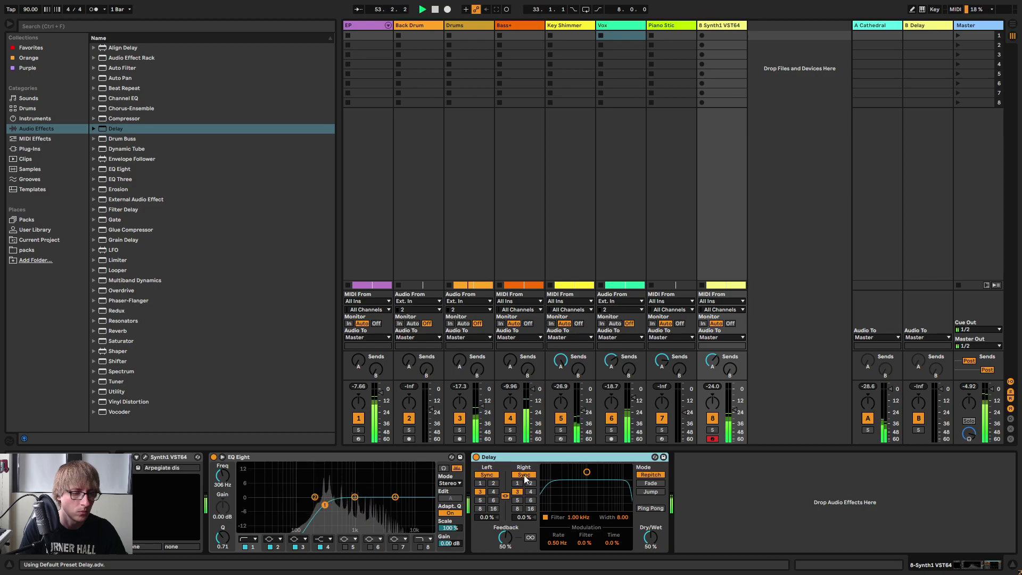
click(525, 476)
click(506, 496)
click(525, 475)
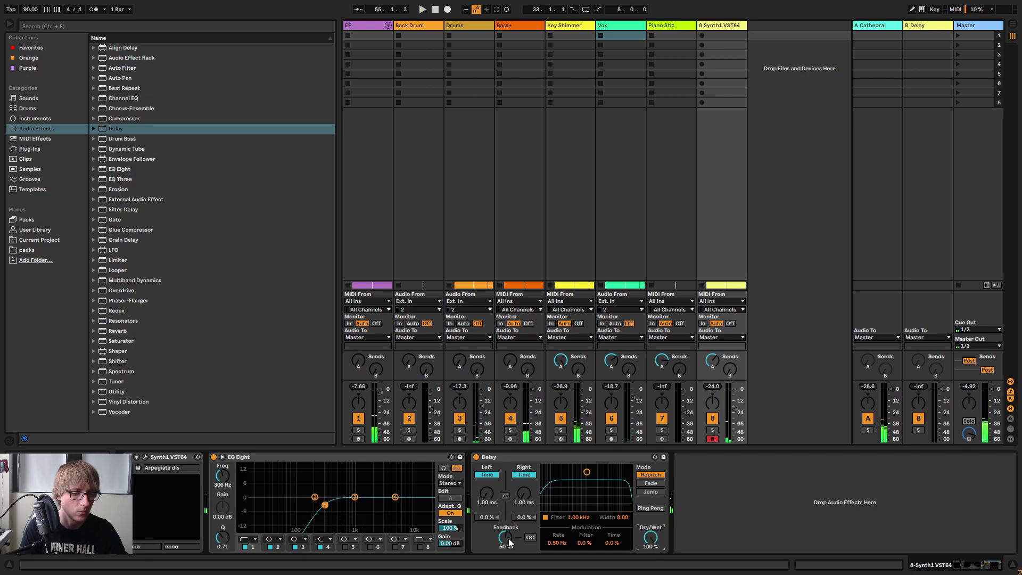
key(space)
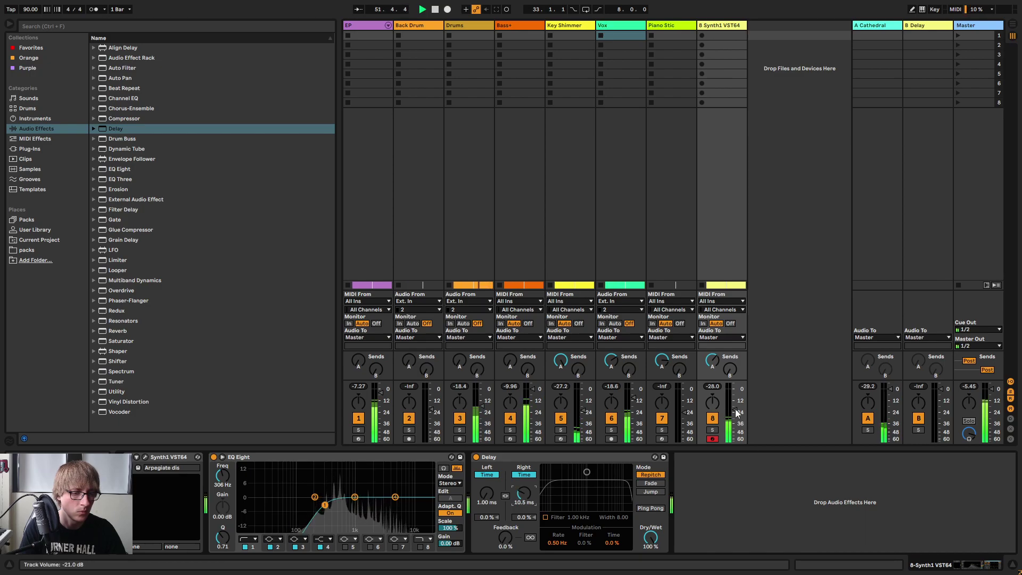
Lower the Synth1 track's volume to about -26 dB.
drag(738, 413, 737, 416)
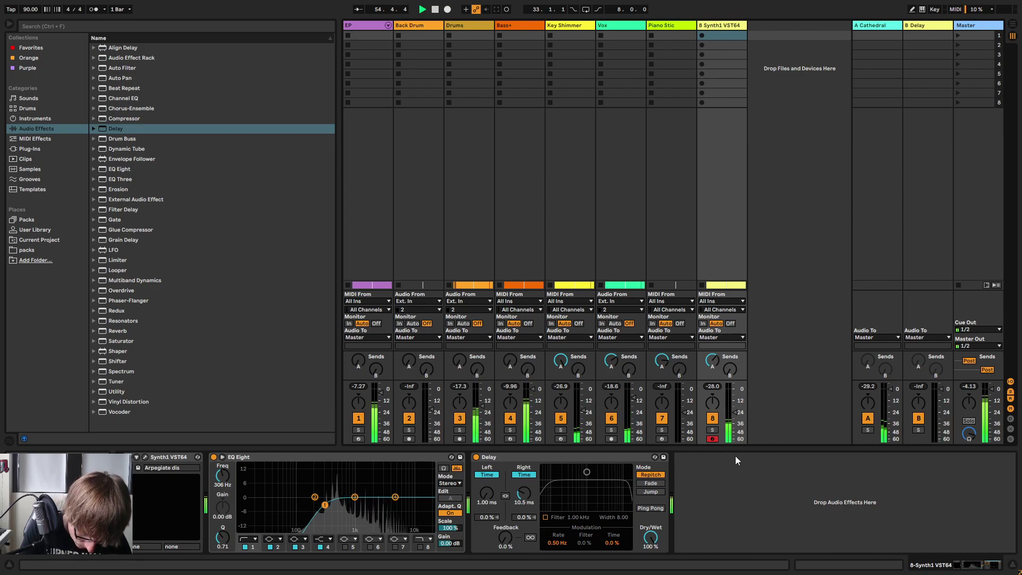
drag(735, 412, 735, 414)
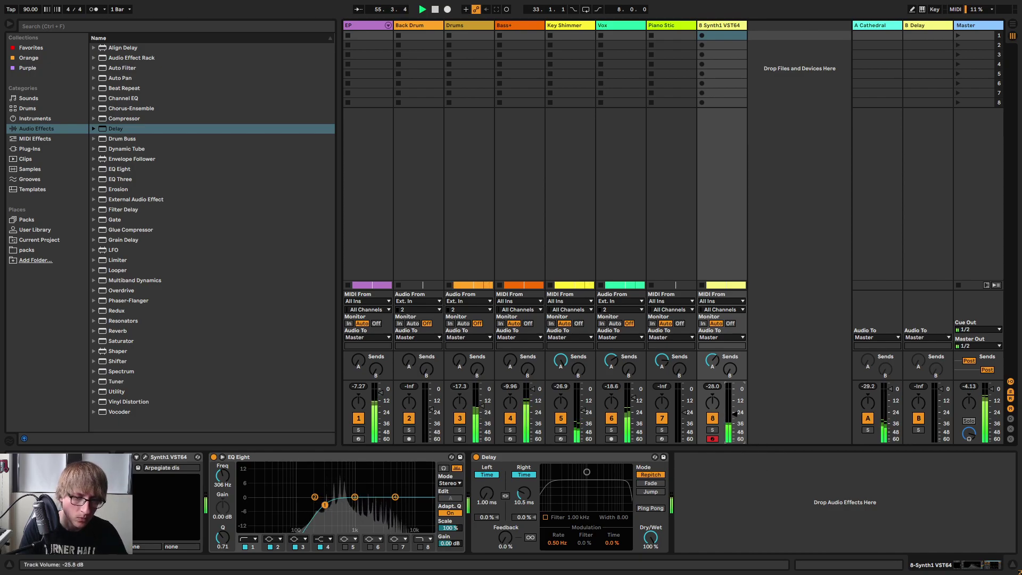
key(Tab)
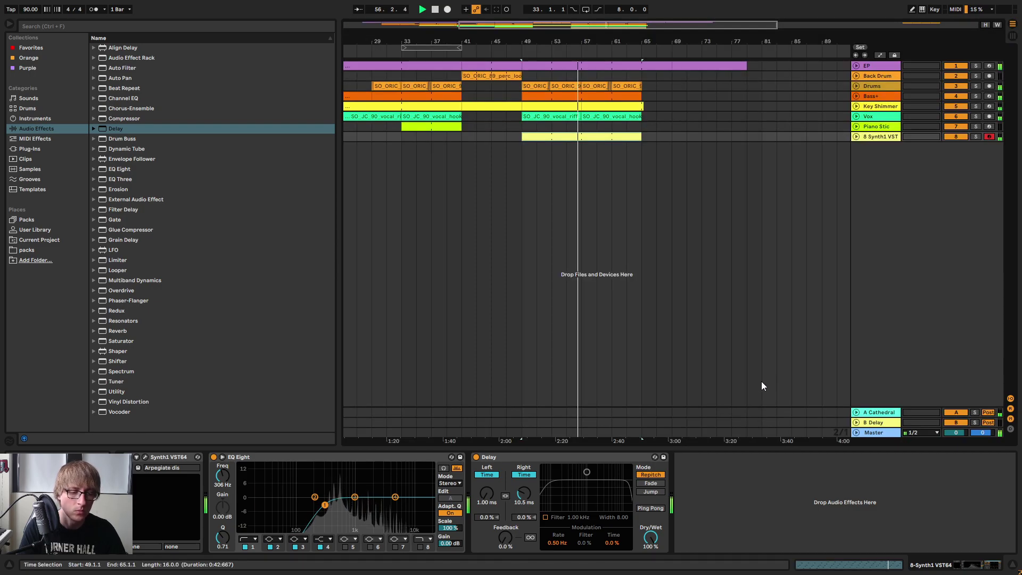
key(Tab)
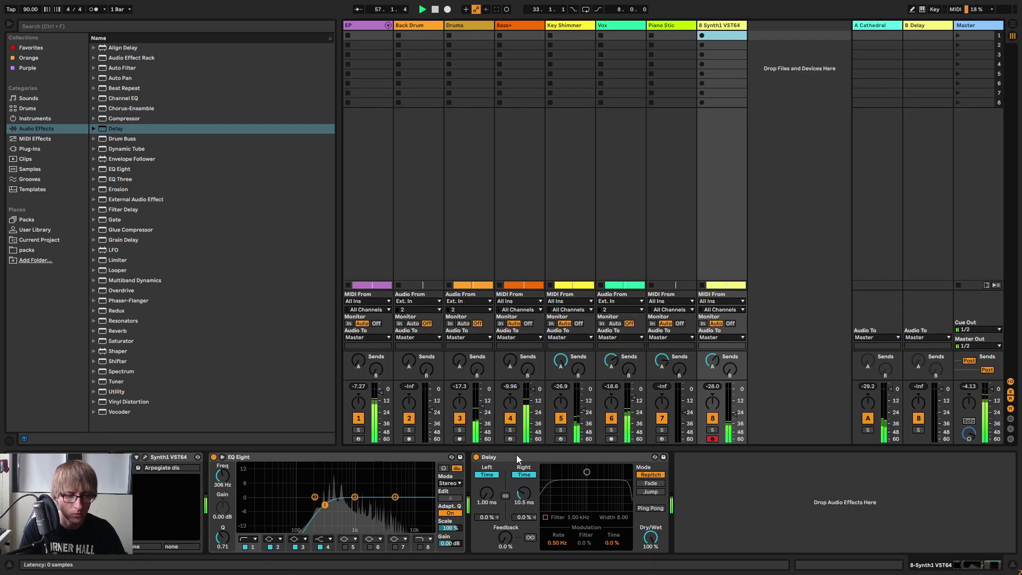
Duplicate the Synth1 track and trim the copy's clip so it starts at bar 57.
key(Tab)
right_click(867, 139)
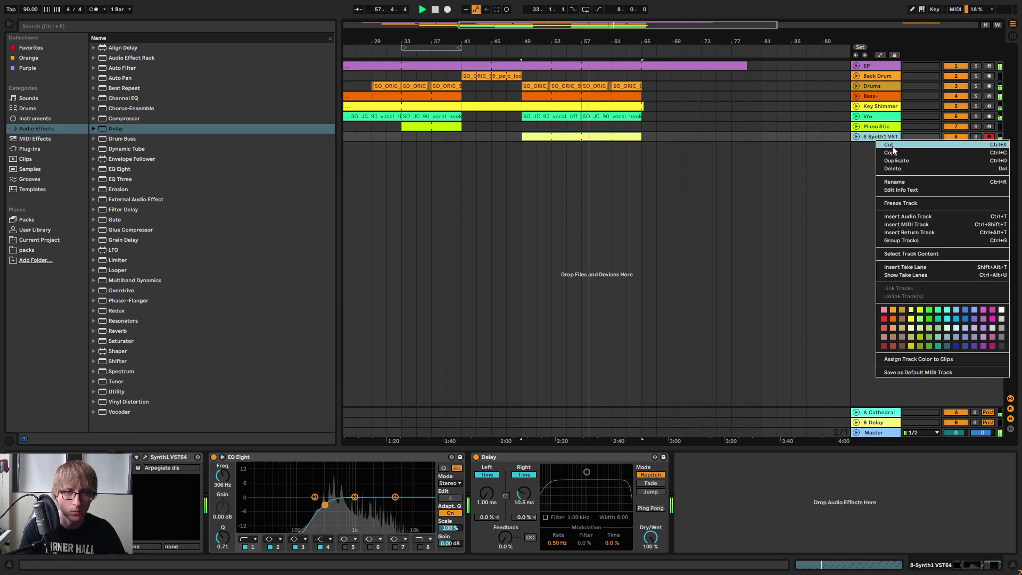
click(908, 162)
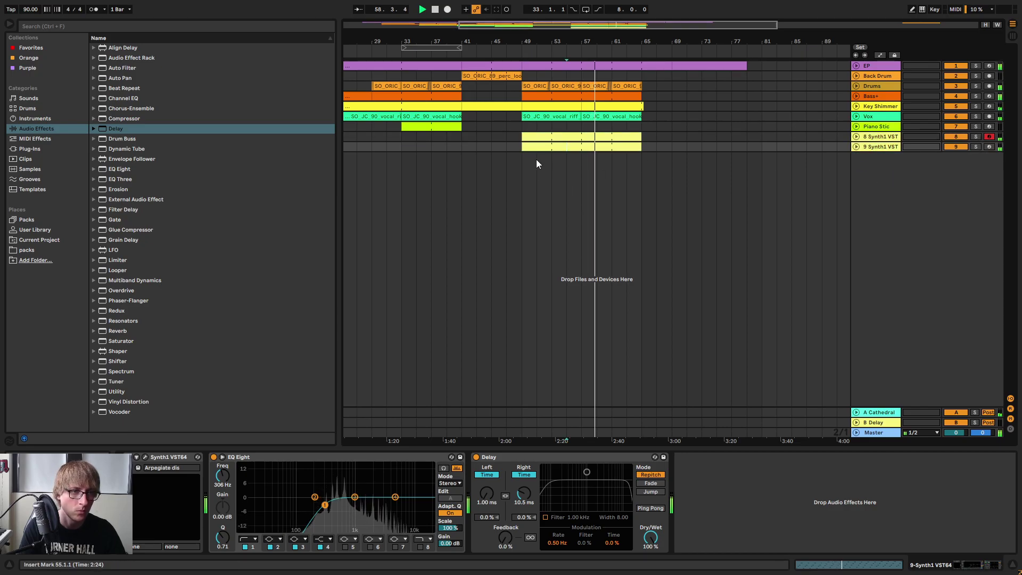
drag(522, 146, 581, 146)
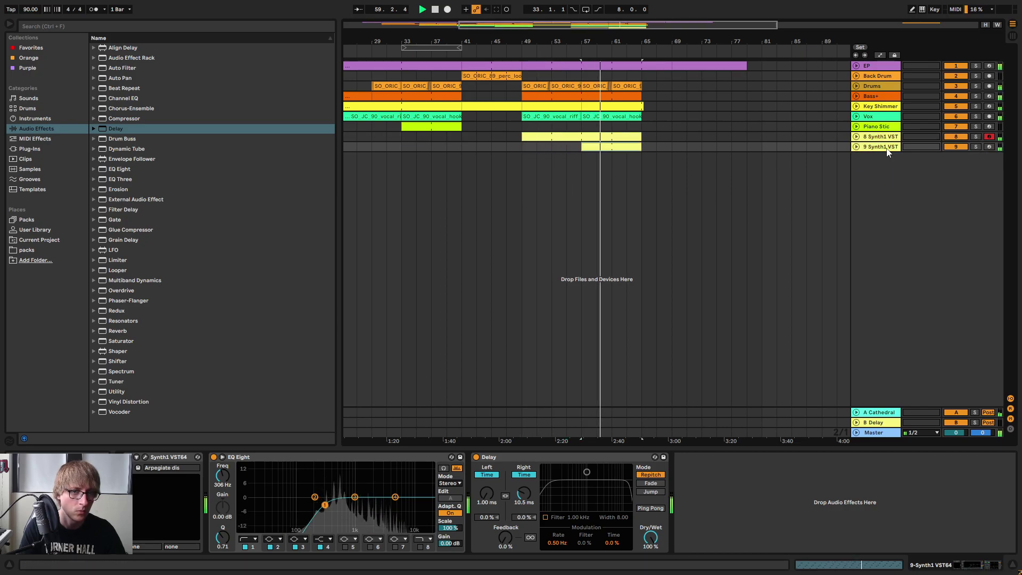
Rename the original Synth1 track as Arp and its duplicate as Arp Full.
click(889, 137)
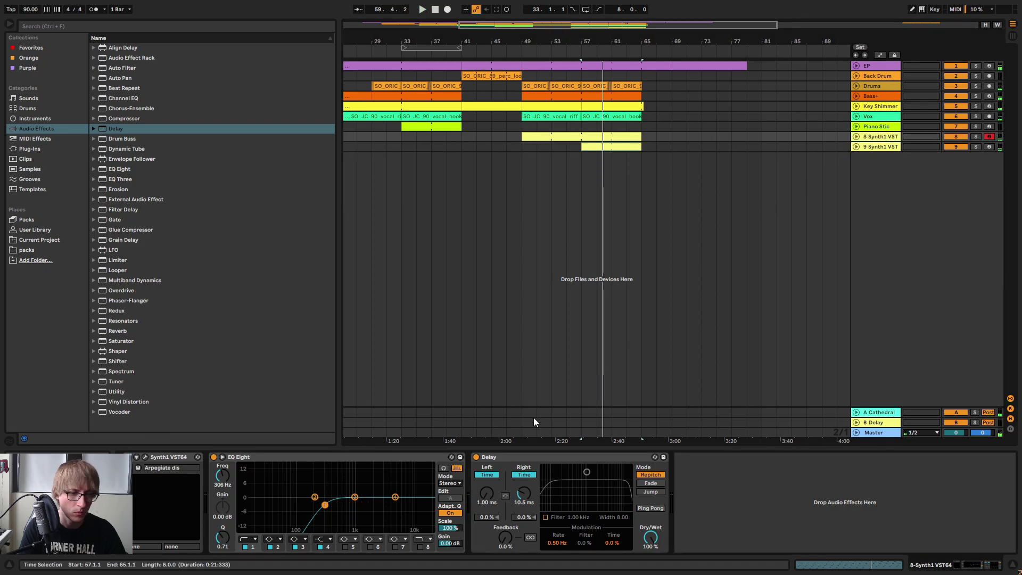
click(878, 126)
click(878, 136)
right_click(877, 137)
click(905, 177)
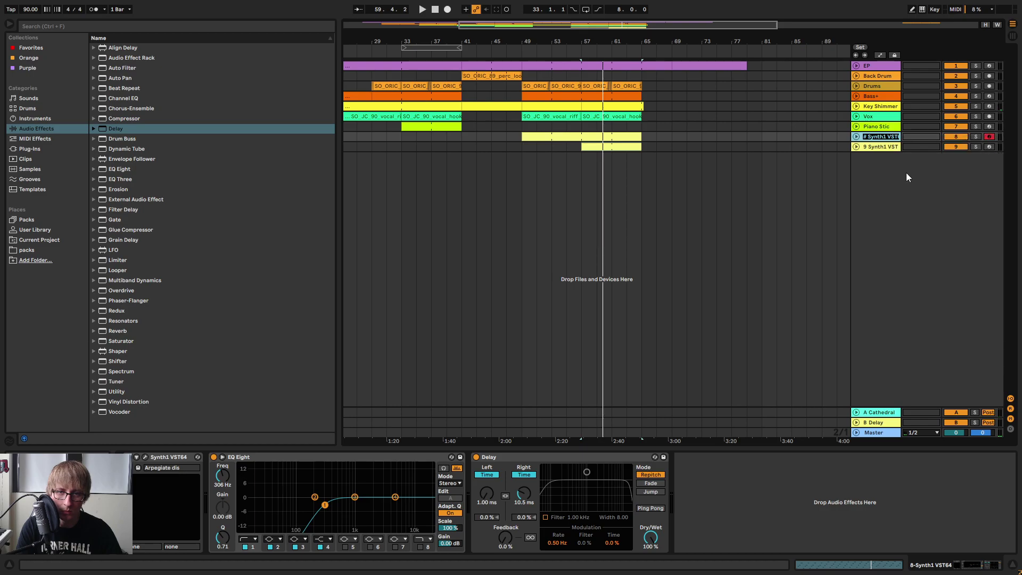
text(Arp)
key(Tab)
text(A)
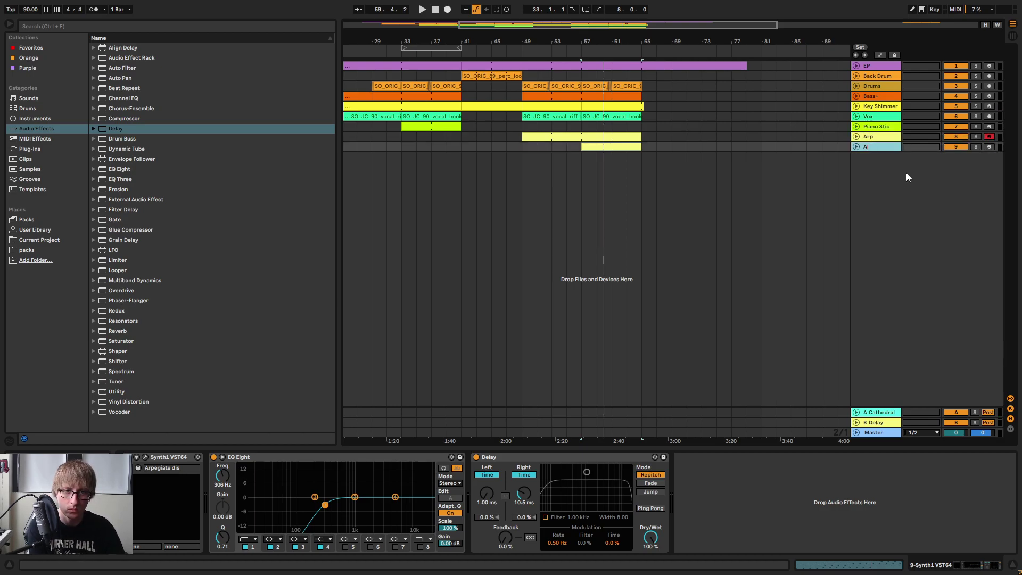
key(Return)
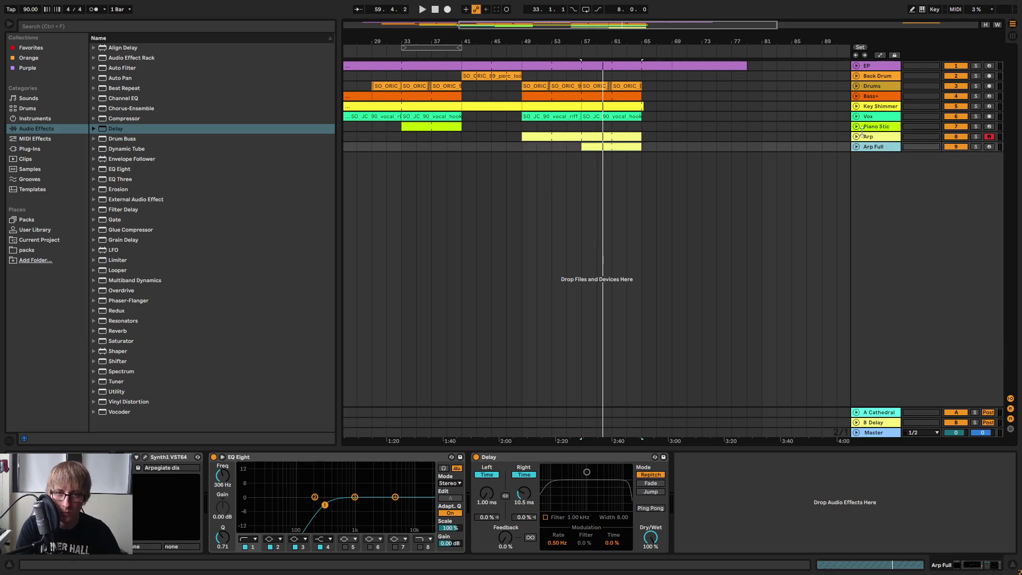
Delete the Delay from the Arp track and play from bar 57 with Arp and Arp Full soloed.
click(569, 457)
key(Delete)
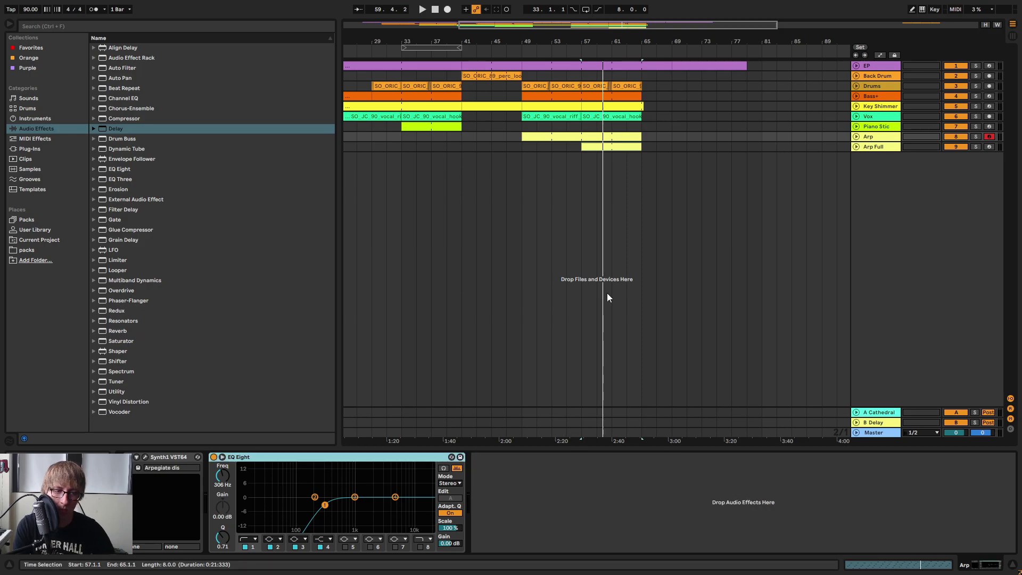
click(589, 147)
key(space)
double_click(546, 135)
click(976, 136)
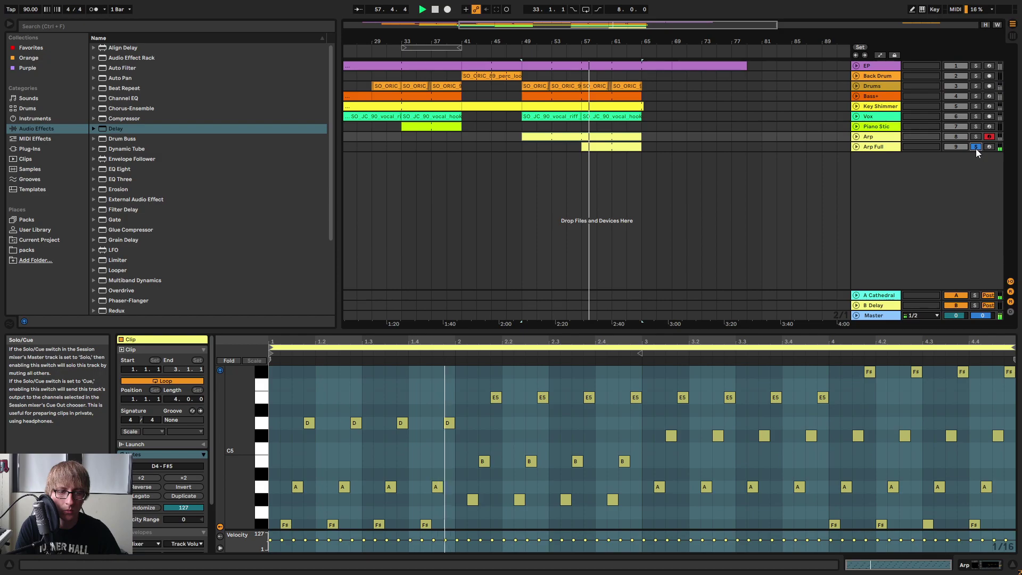
ctrl+click(976, 147)
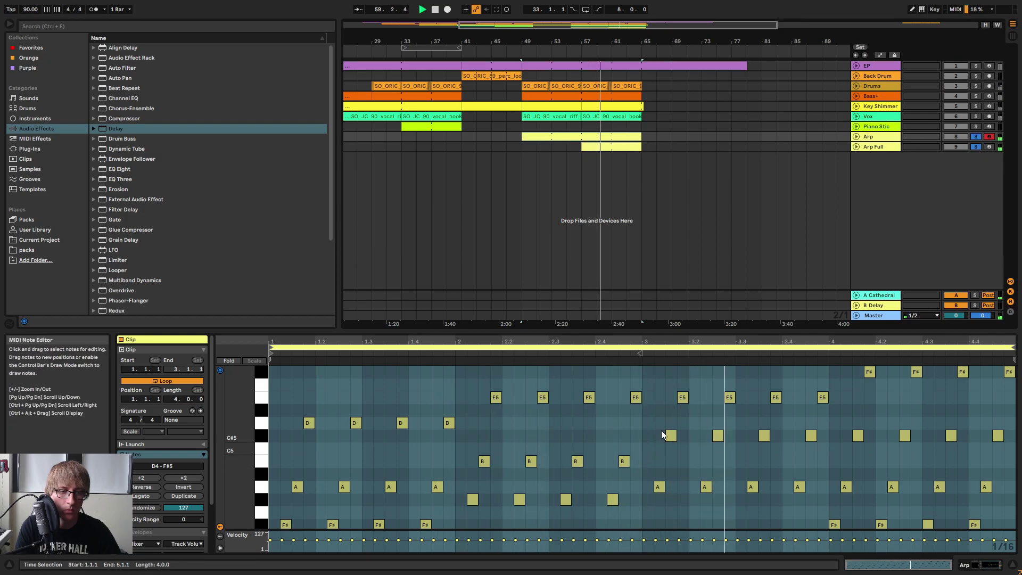
Transpose all notes of the Arp clip down one octave to D3–F#4, replay from bar 49 and clear the solos.
key(ctrl+a)
key(shift+Down)
key(space)
key(space)
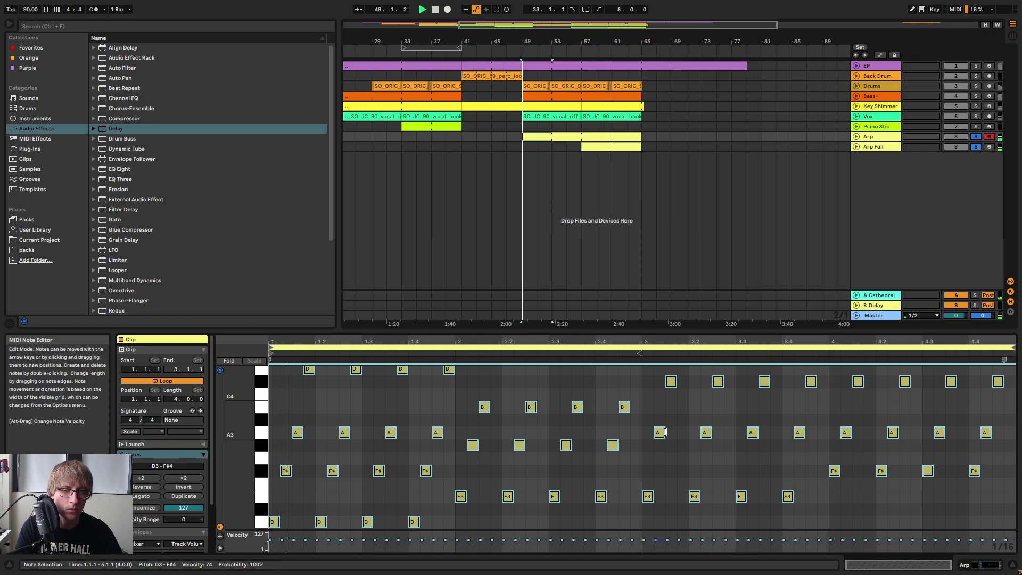
click(974, 136)
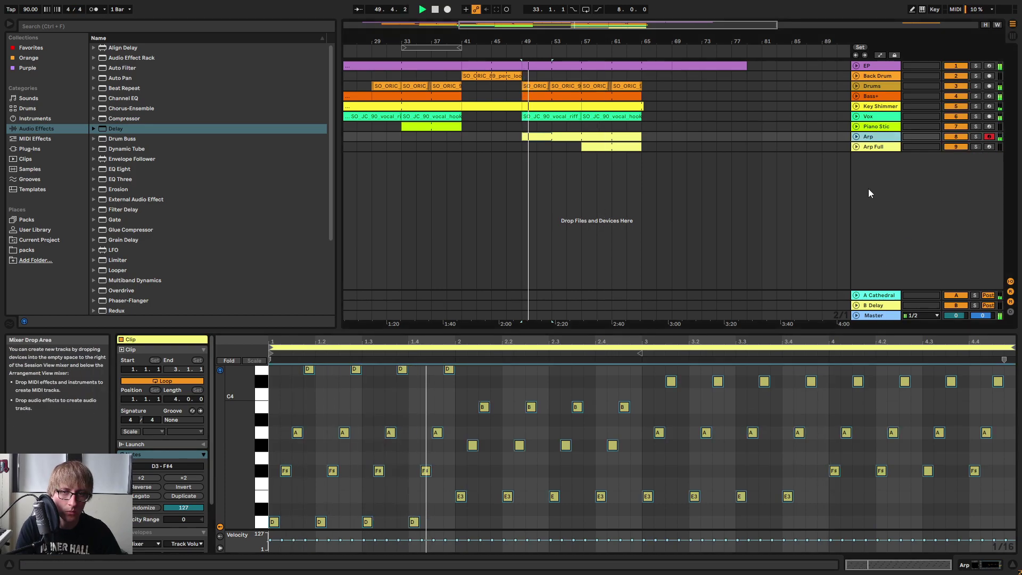
Switch the Arp track's Synth1 preset through 14:Mellow Dystopia to 15:Spoopy while the section plays.
double_click(880, 140)
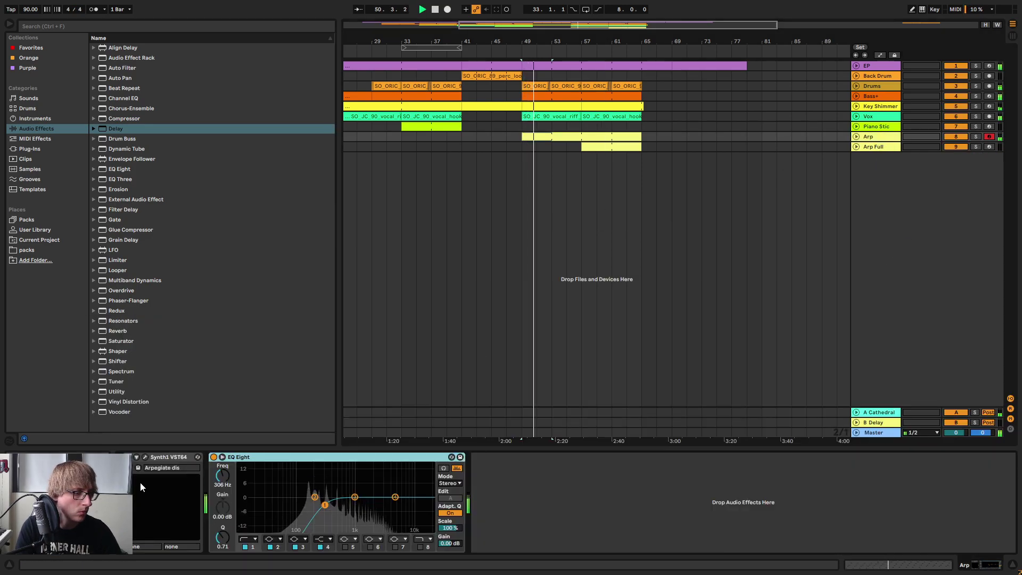
click(145, 455)
click(401, 447)
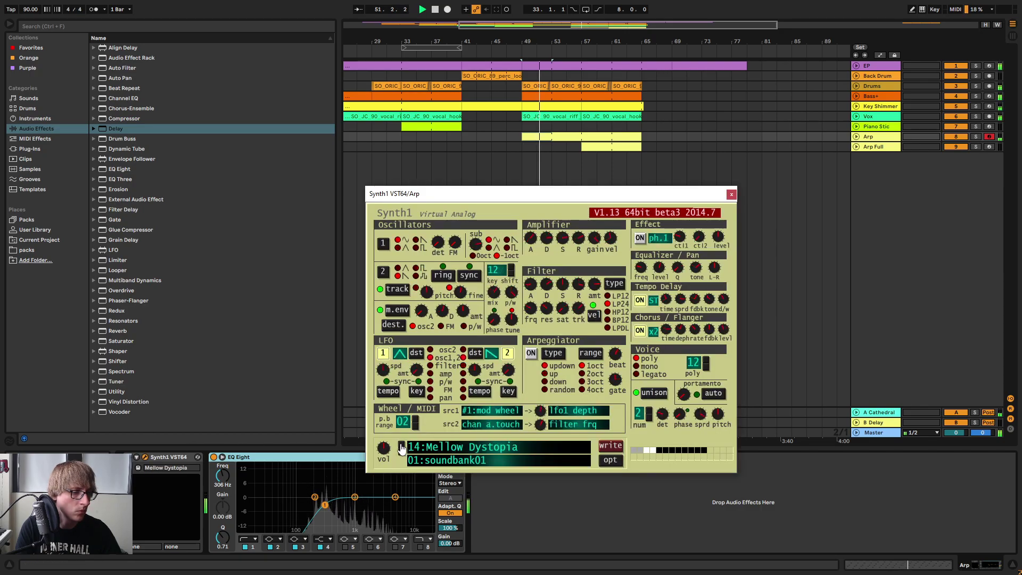
click(401, 448)
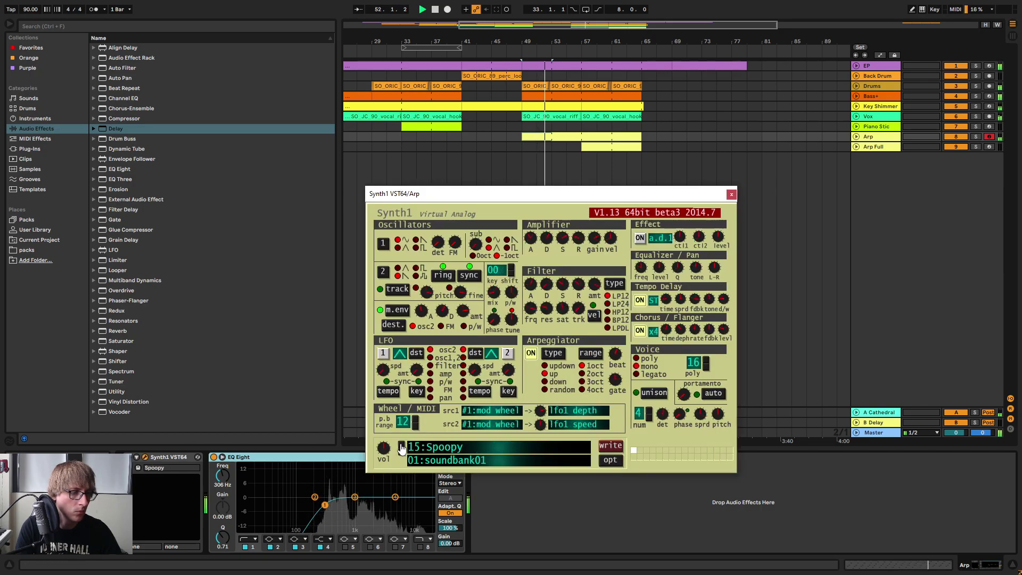
click(731, 195)
key(Tab)
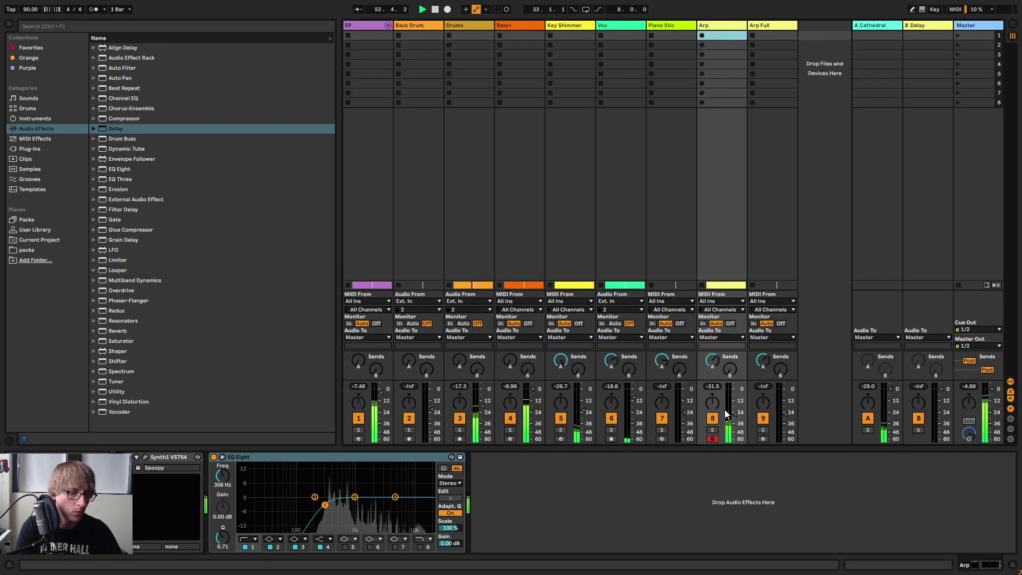
Audition further soundbank01 presets in the Arp track's Synth1 one by one, up to 29:Blep.
click(145, 457)
click(402, 446)
click(402, 446)
click(402, 446)
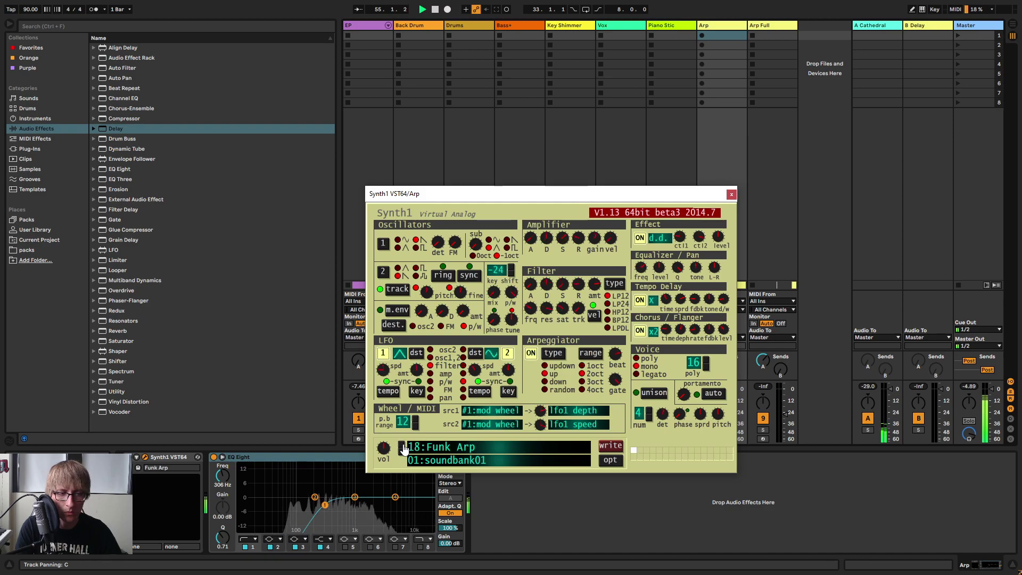
click(402, 446)
click(402, 446)
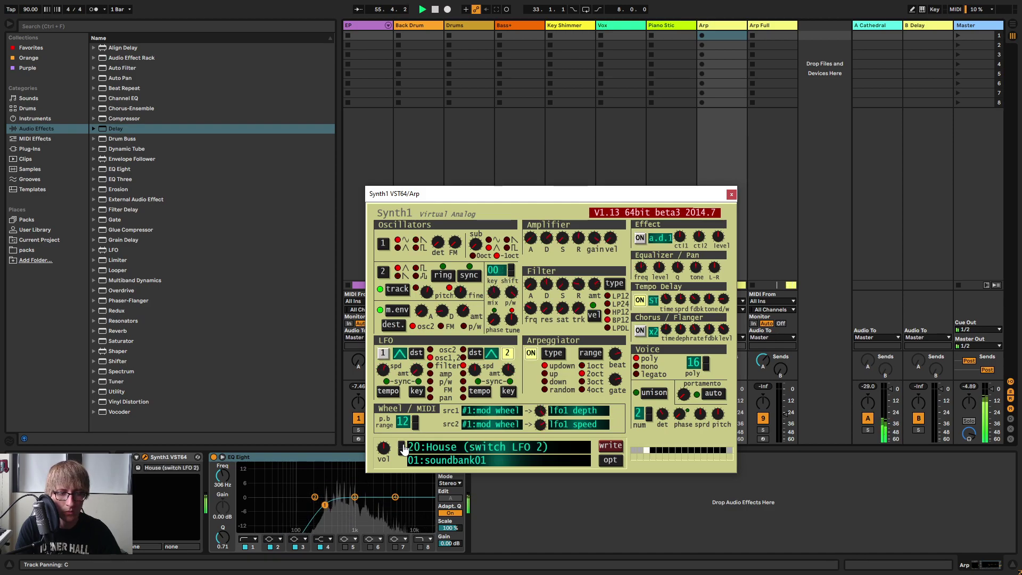
click(401, 446)
click(402, 446)
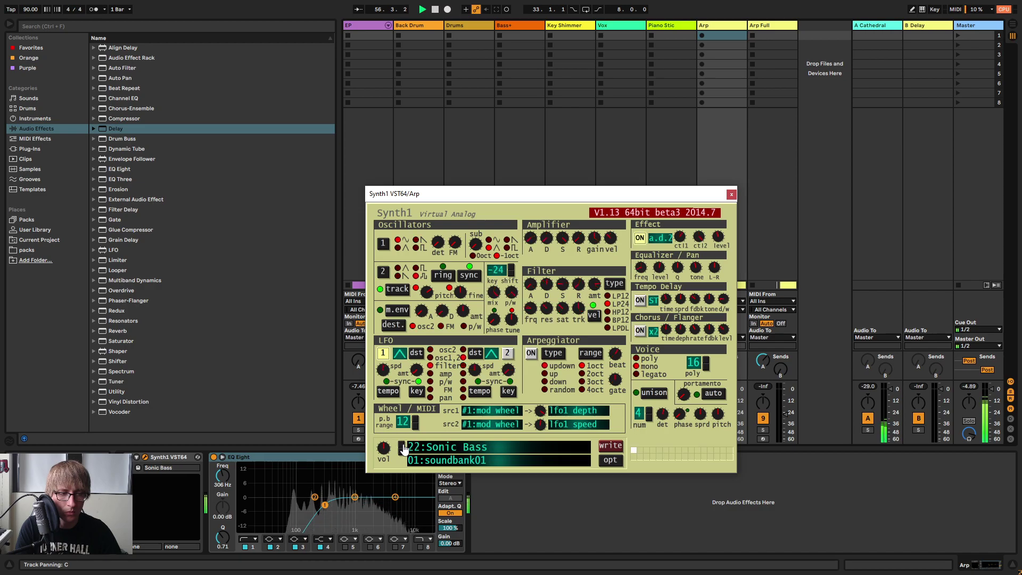
click(402, 446)
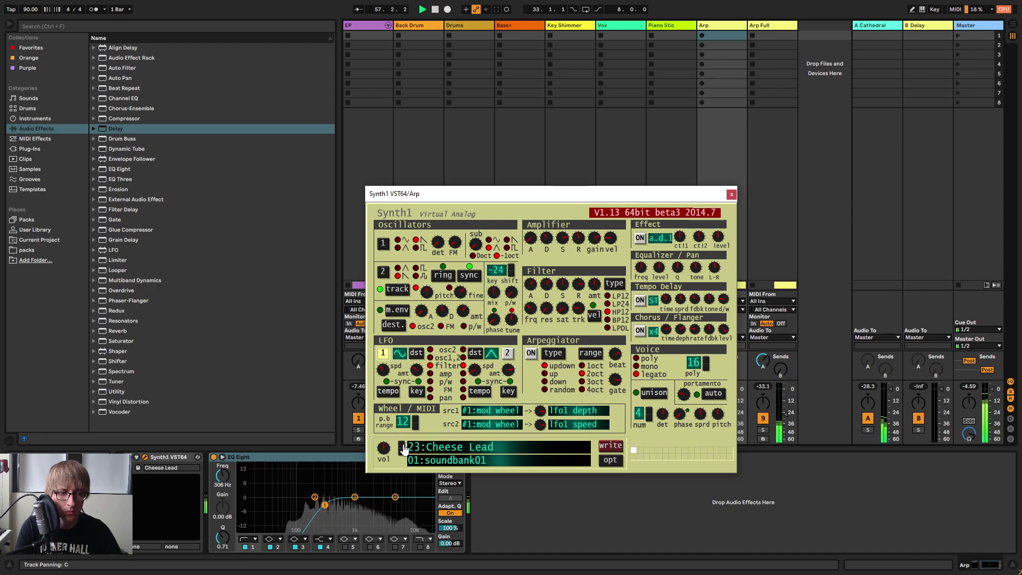
click(402, 446)
click(402, 446)
click(402, 446)
click(402, 446)
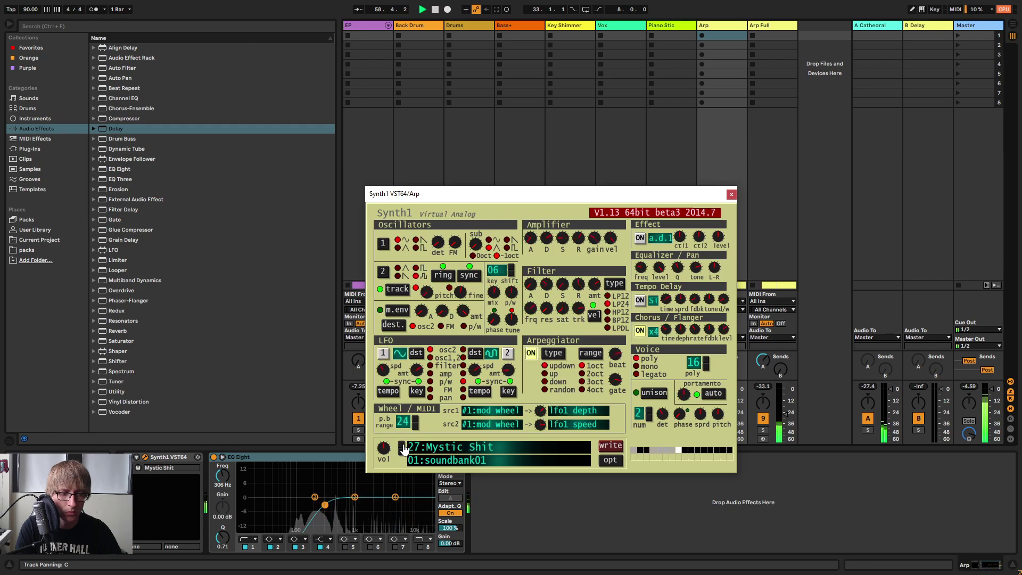
click(402, 446)
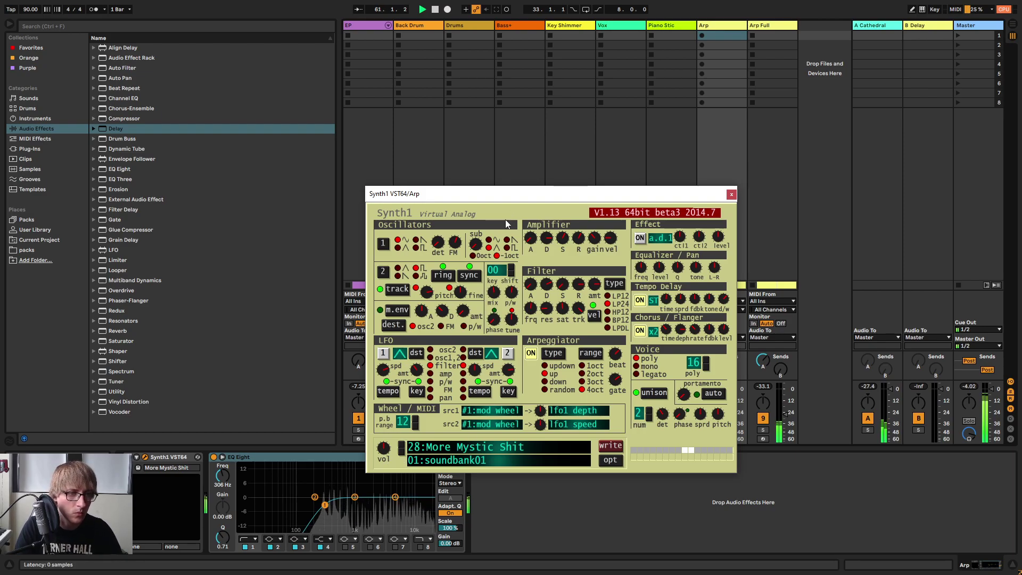
click(402, 445)
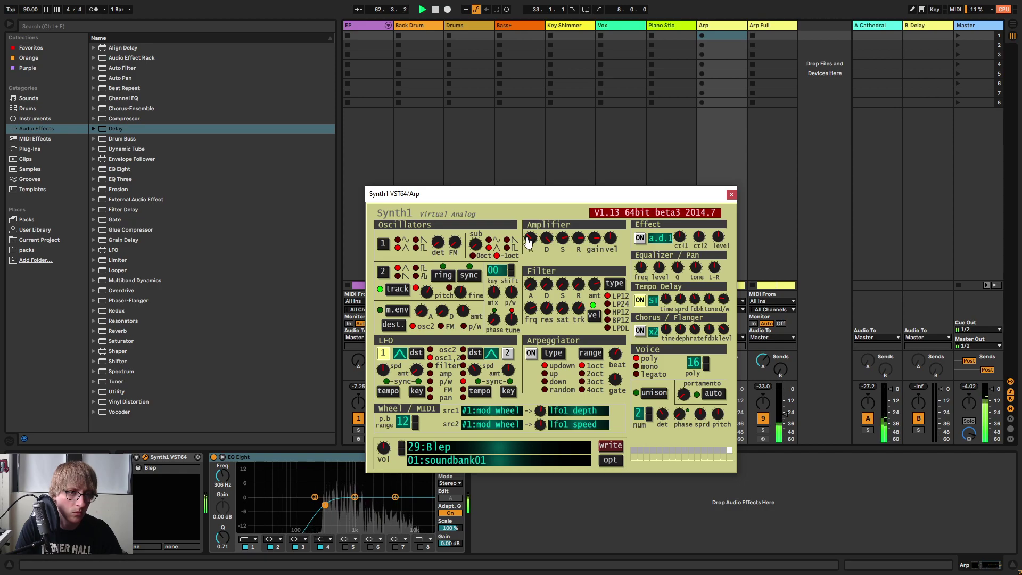
Adjust the decay, release and gain in the Amplifier section of the Arp track's Blep preset and close the Synth1 editor.
drag(546, 239, 547, 271)
drag(581, 239, 584, 259)
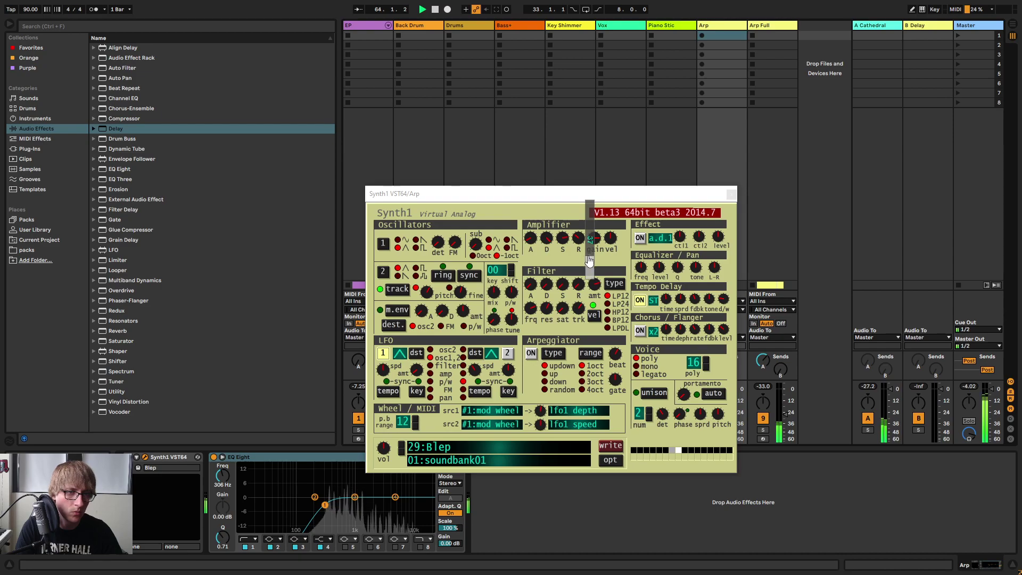
click(829, 235)
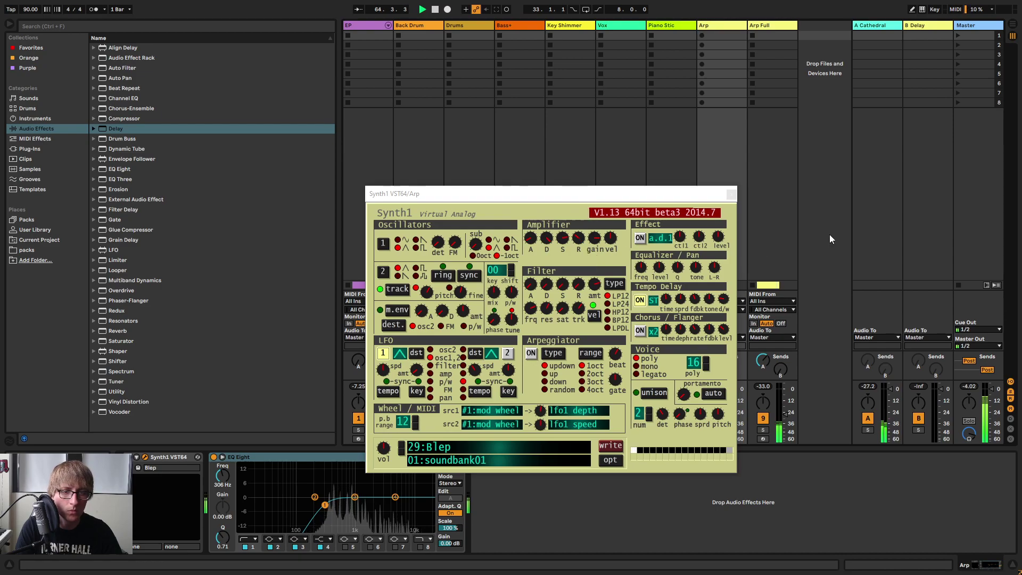
click(732, 194)
key(Tab)
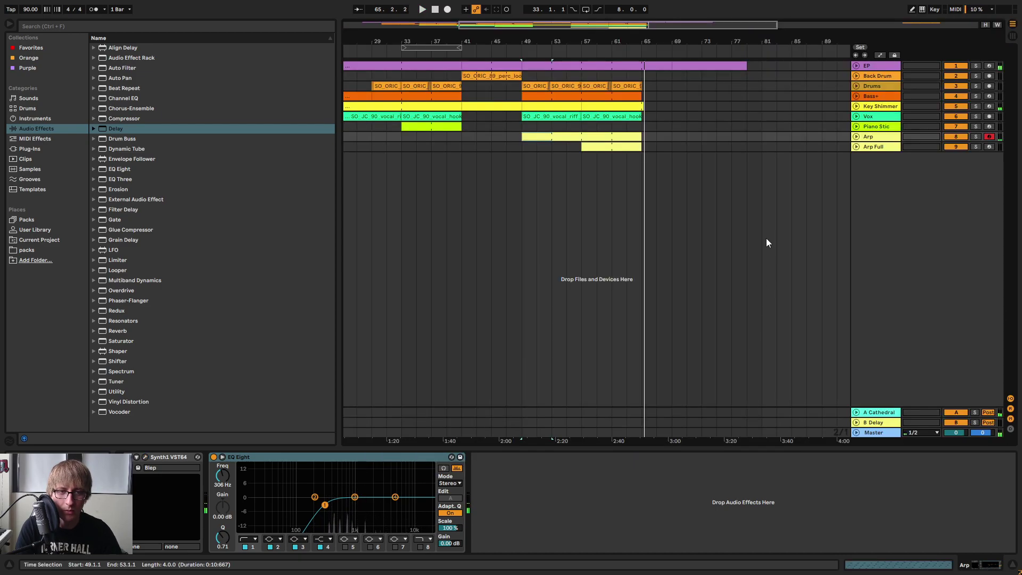
Replay the arrangement from bar 49 to hear the Blep arpeggio in the full mix.
click(572, 145)
key(space)
click(556, 137)
key(space)
key(space)
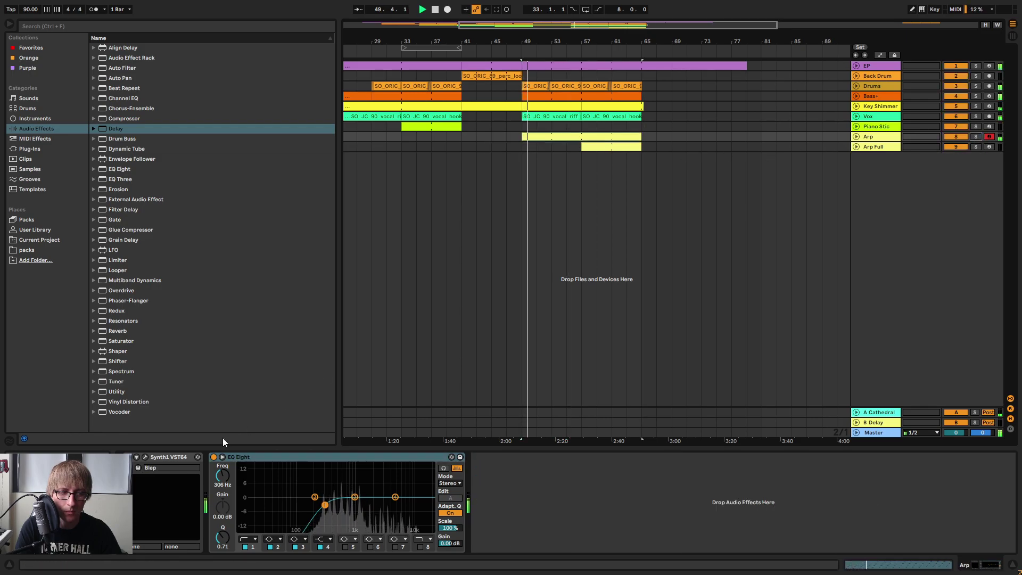
Fine-tune the Blep preset in the Arp track's Synth1 while comparing the track soloed and in the mix.
click(146, 458)
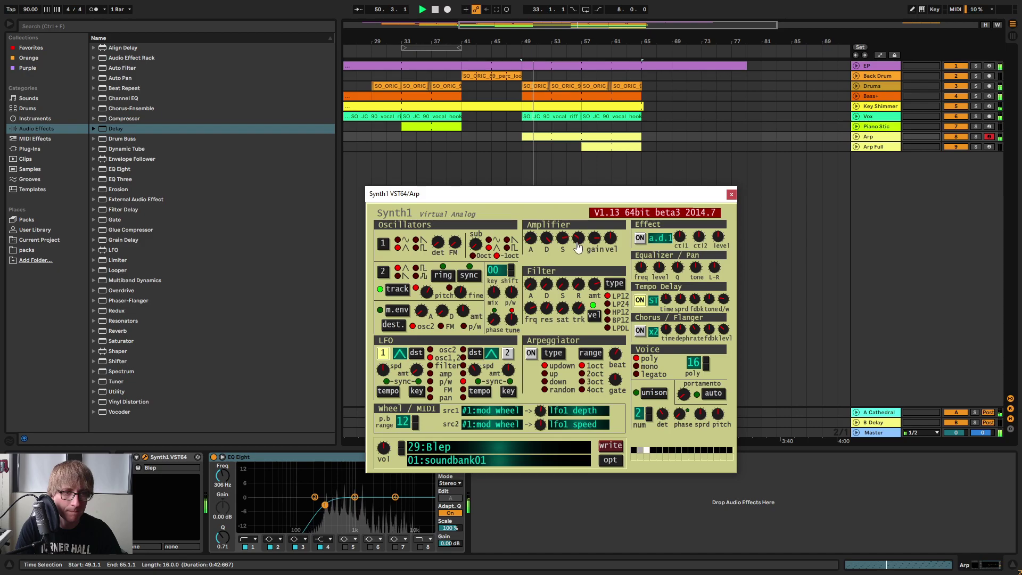
drag(594, 265, 590, 277)
click(976, 137)
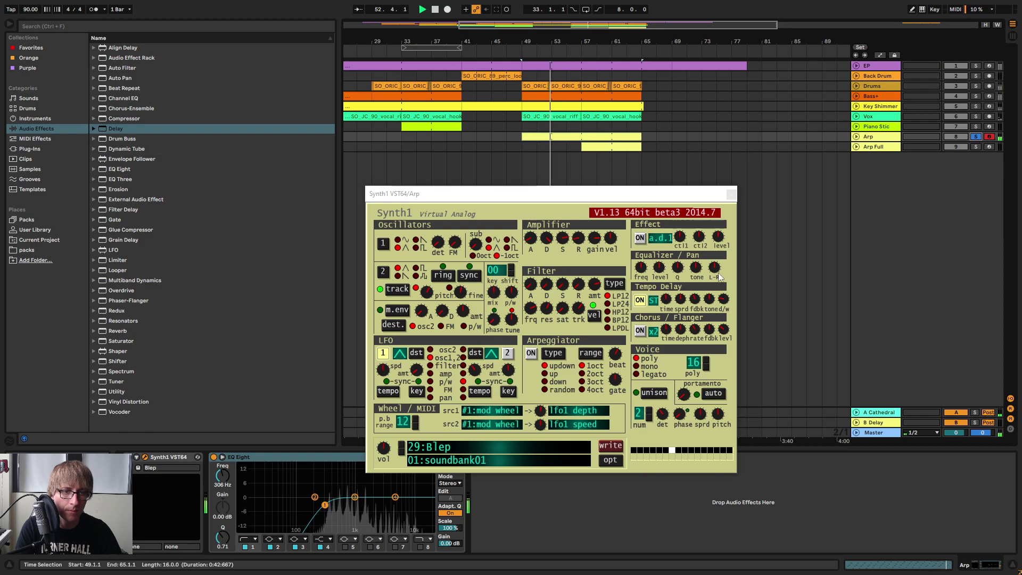
click(976, 137)
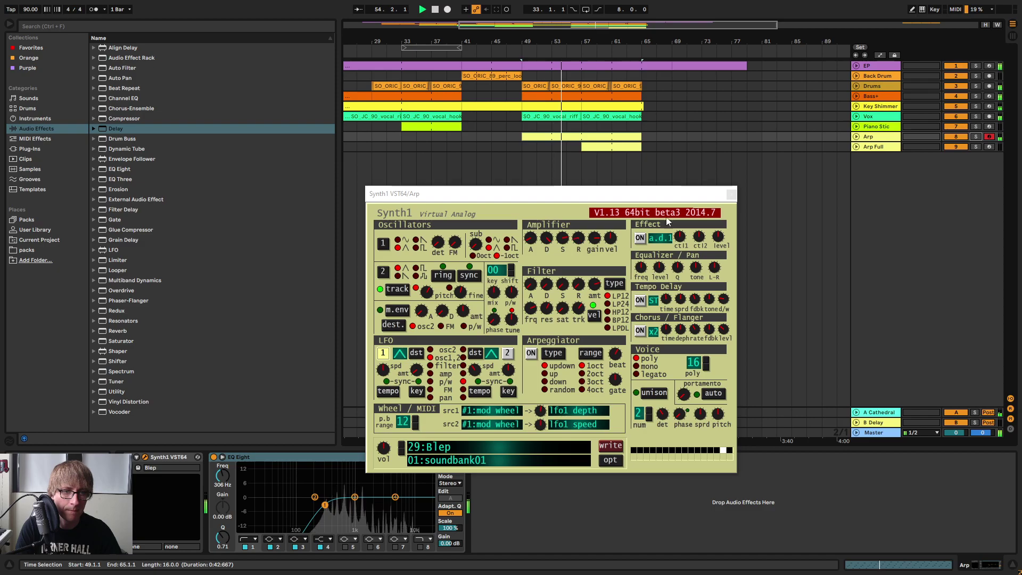
click(729, 196)
Solo the Arp and Arp Full tracks in the mixer to check their levels against each other.
key(Tab)
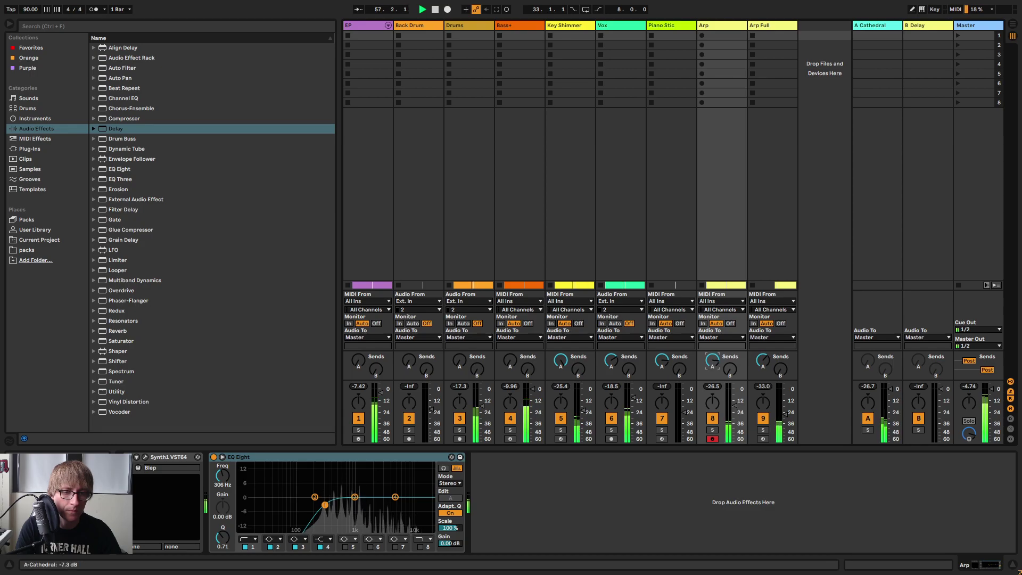
click(713, 430)
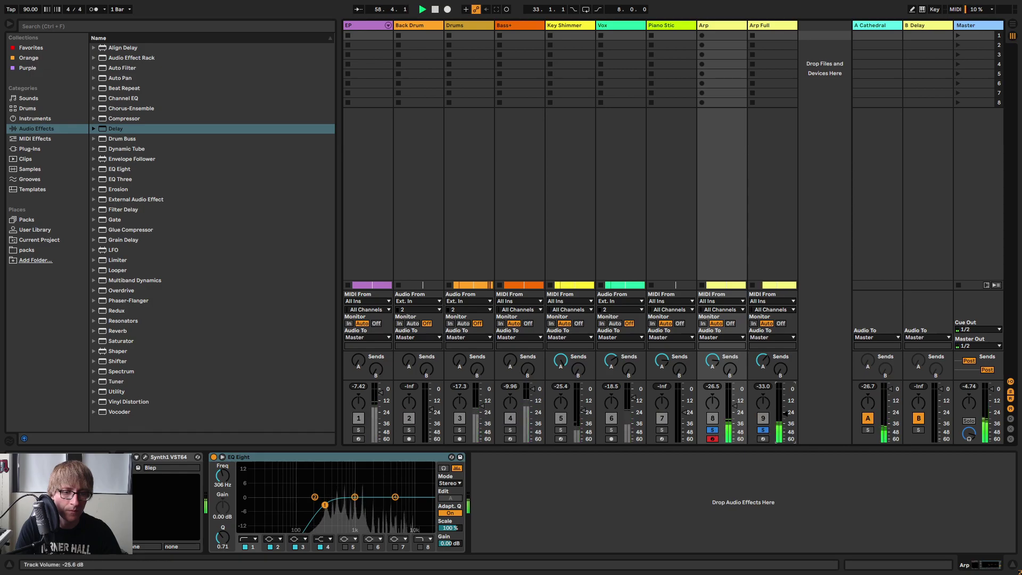
click(763, 429)
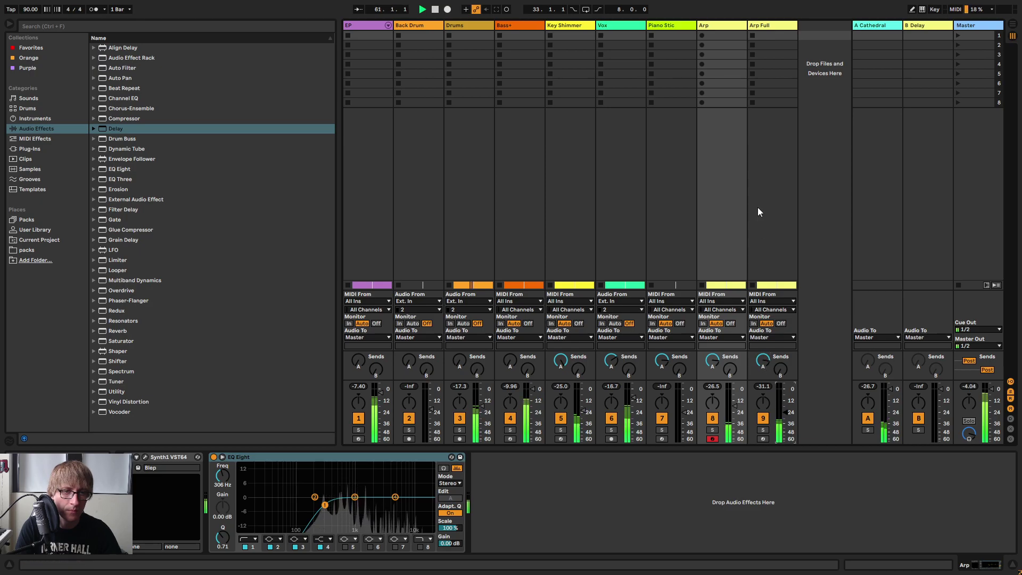
key(Tab)
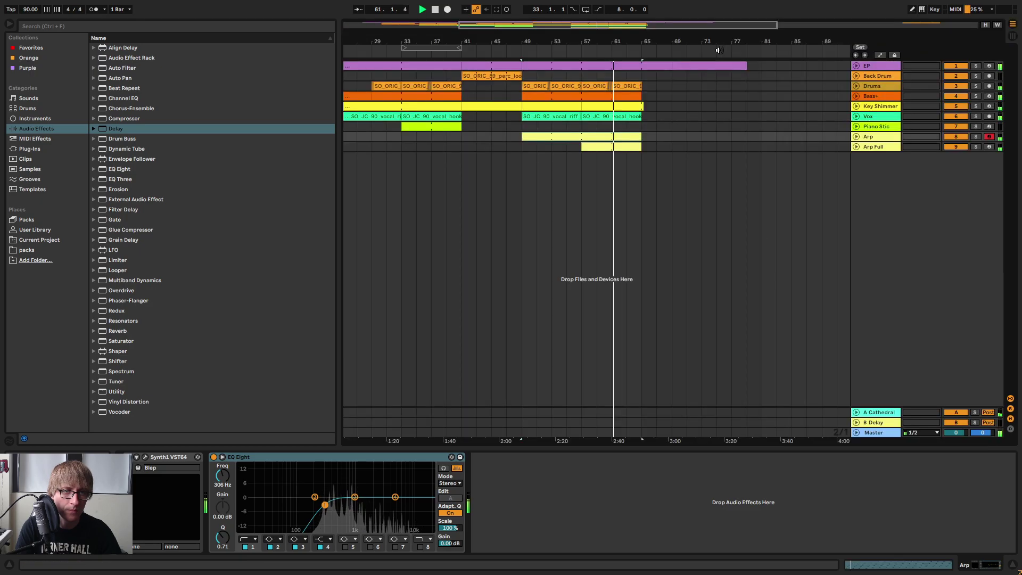
Select the Arp and Arp Full tracks together and adjust their volume, with Arp at -18.7 dB.
click(882, 147)
key(Tab)
click(726, 25)
click(773, 27)
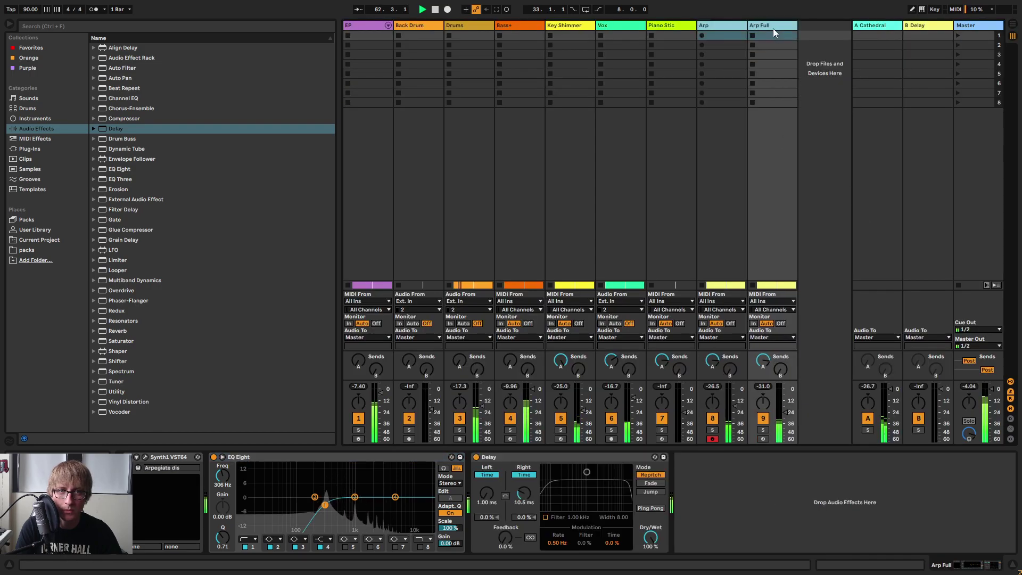
drag(736, 411, 736, 412)
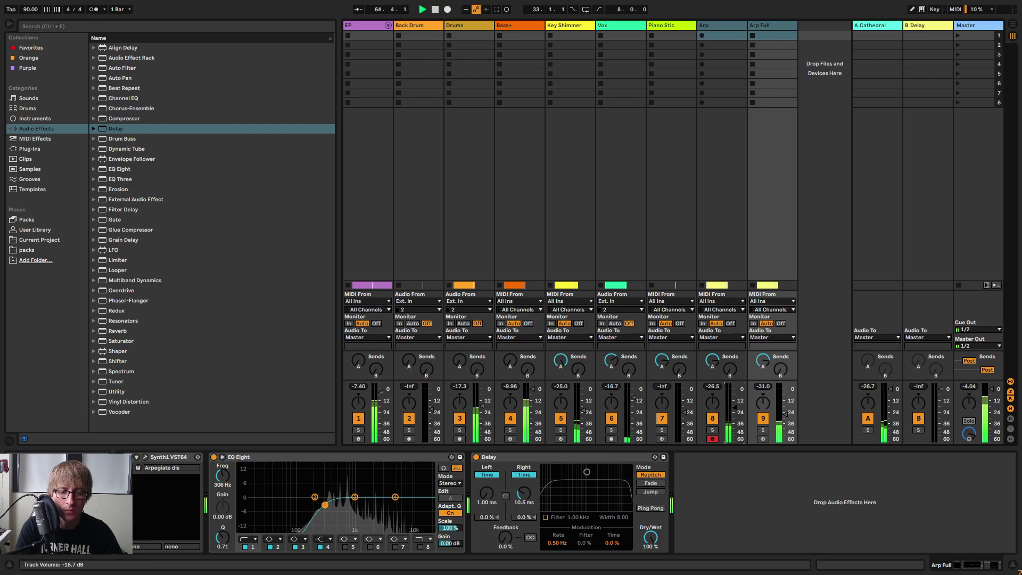
key(Tab)
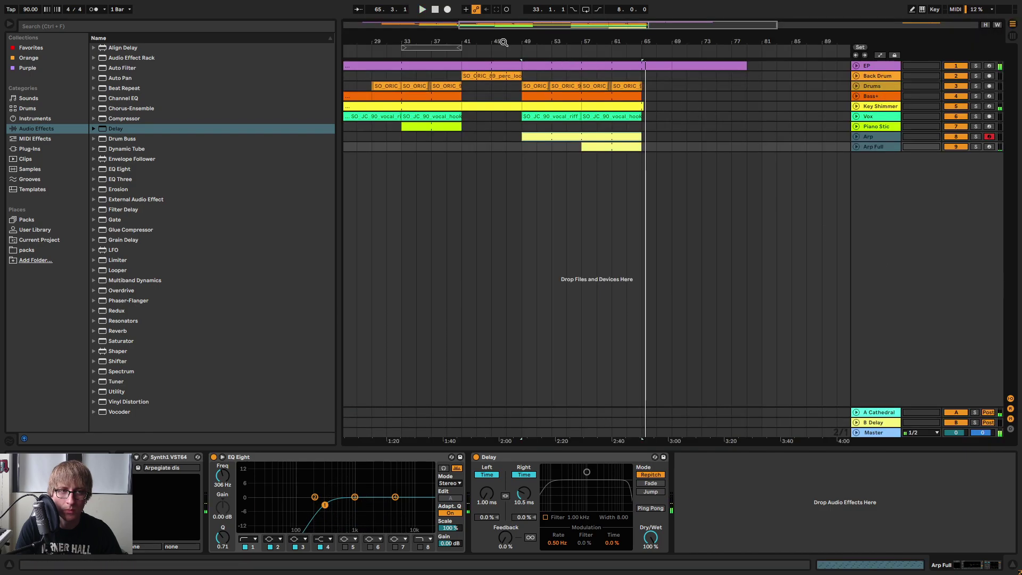
Move the loop brace to the eight bars from bar 41 and play the arrangement into the closing section.
drag(494, 39, 543, 40)
drag(463, 47, 549, 48)
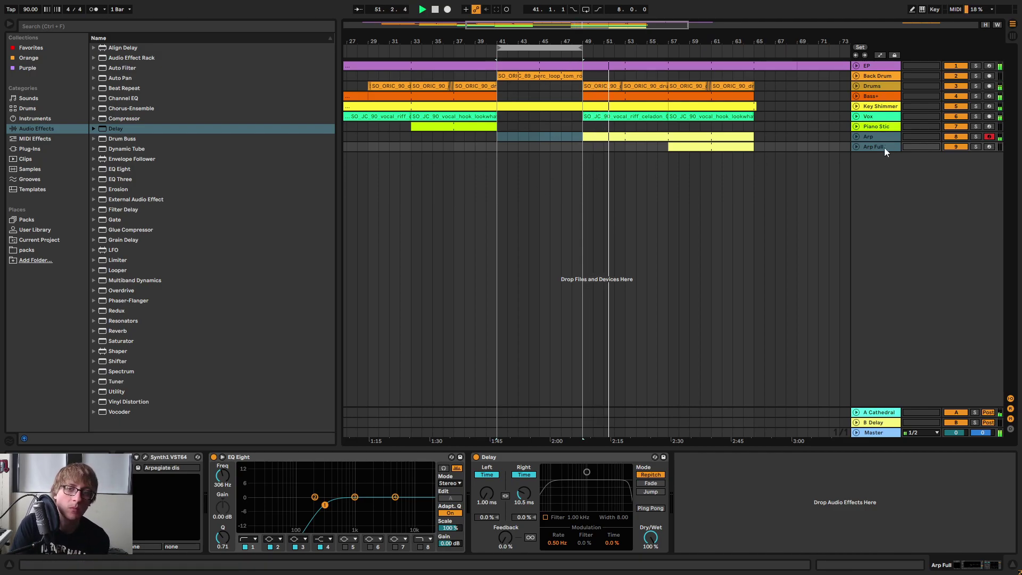
click(864, 164)
Fine-tune the Arp track's volume in the mixer while the closing section plays.
key(Tab)
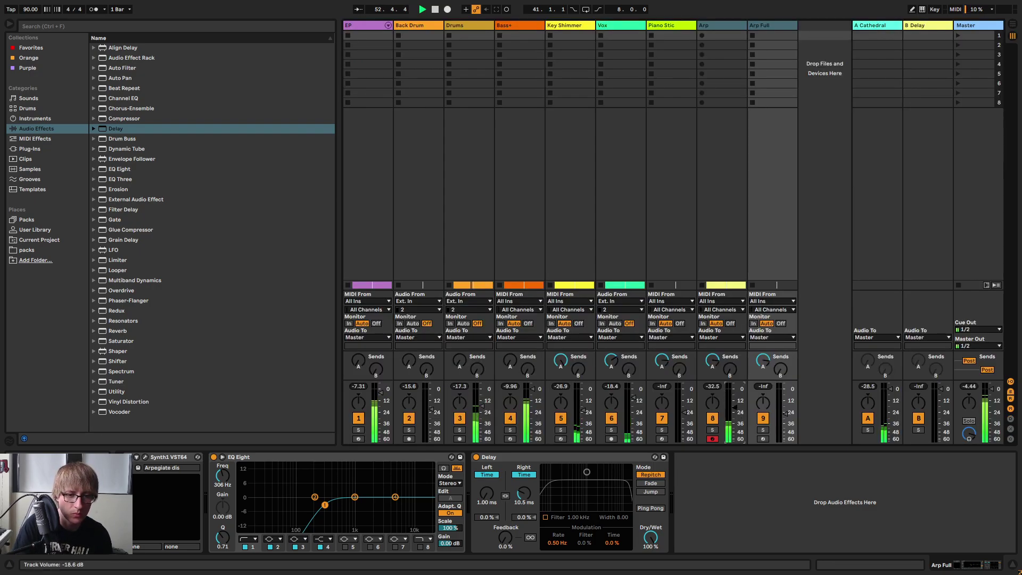
click(656, 25)
click(723, 26)
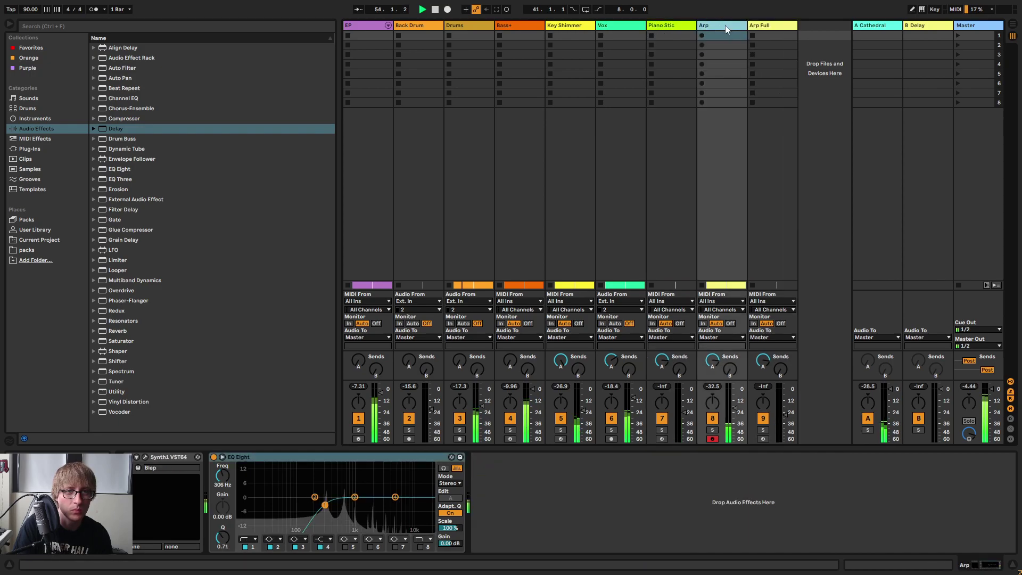
click(735, 410)
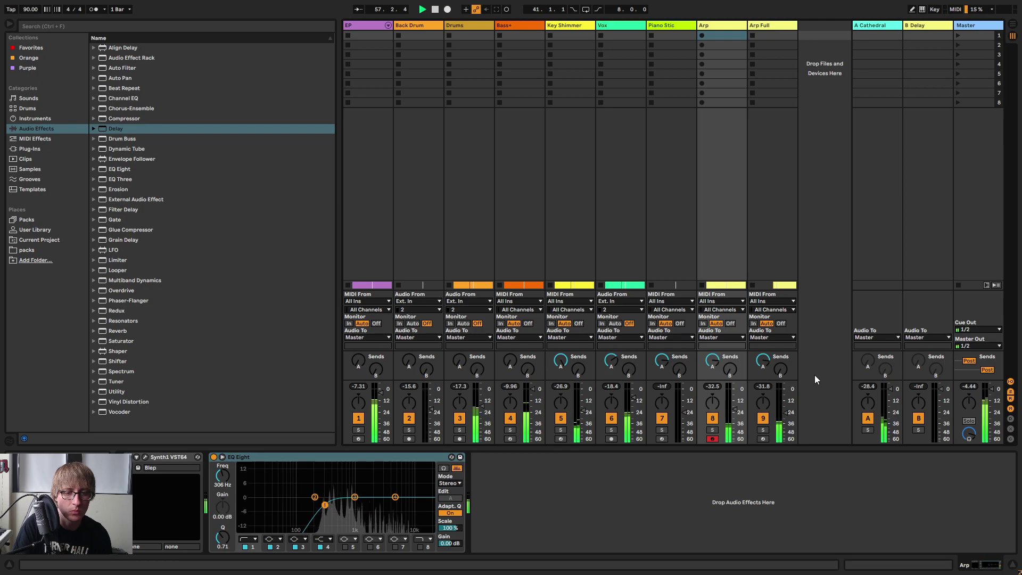
key(Tab)
Unfold the Key Shimmer track to examine its notes around the song's ending and fold it again.
click(801, 221)
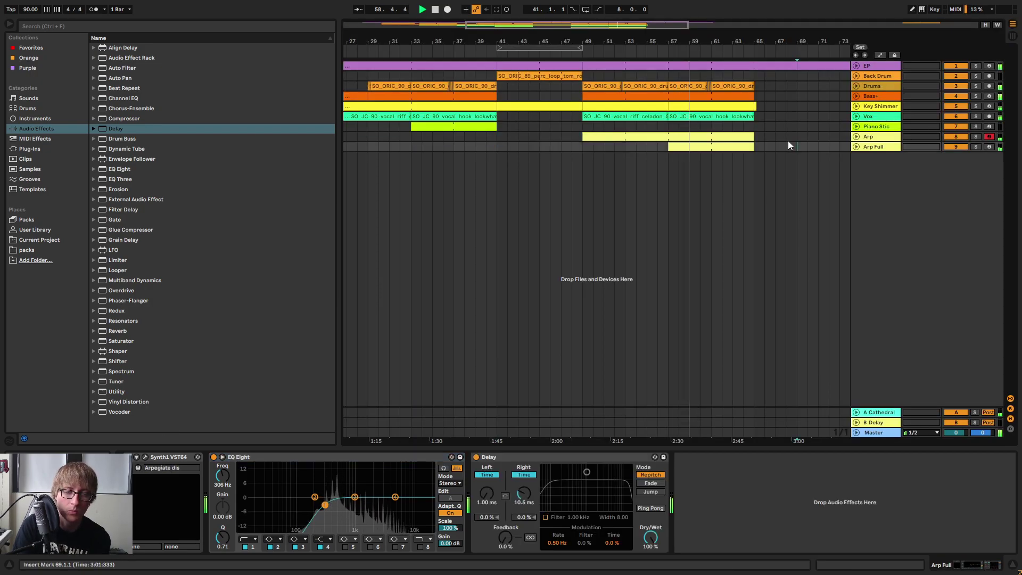
drag(746, 41, 746, 14)
drag(614, 13, 660, 50)
click(856, 107)
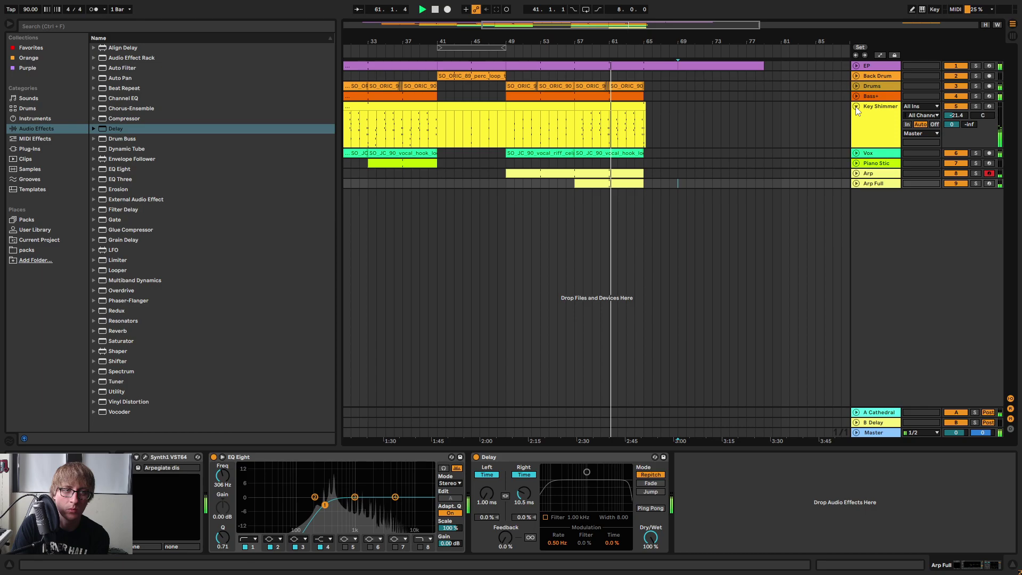
click(857, 107)
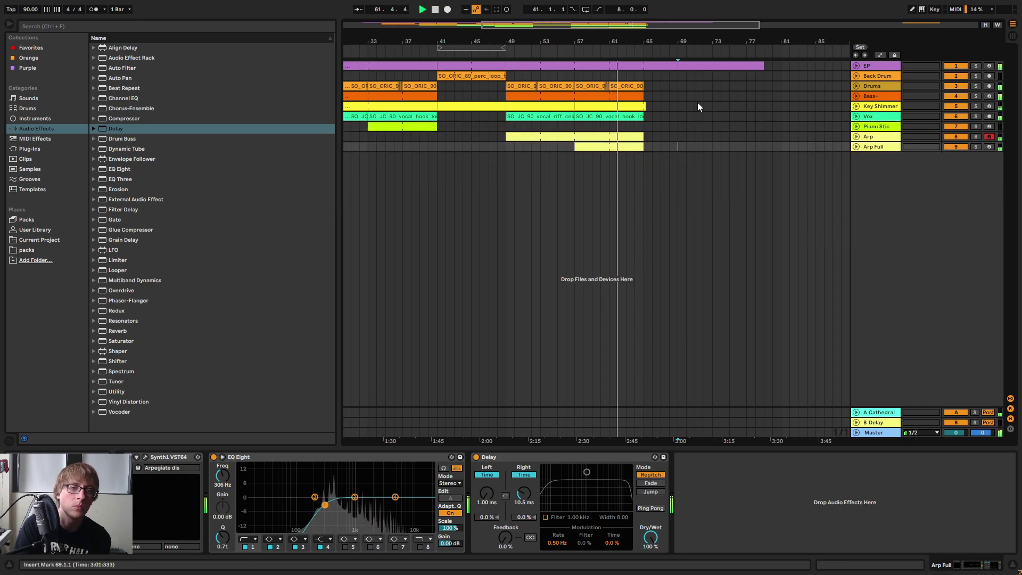
mouse_move(665, 46)
mouse_down()
mouse_move(682, 55)
mouse_move(677, 42)
mouse_up()
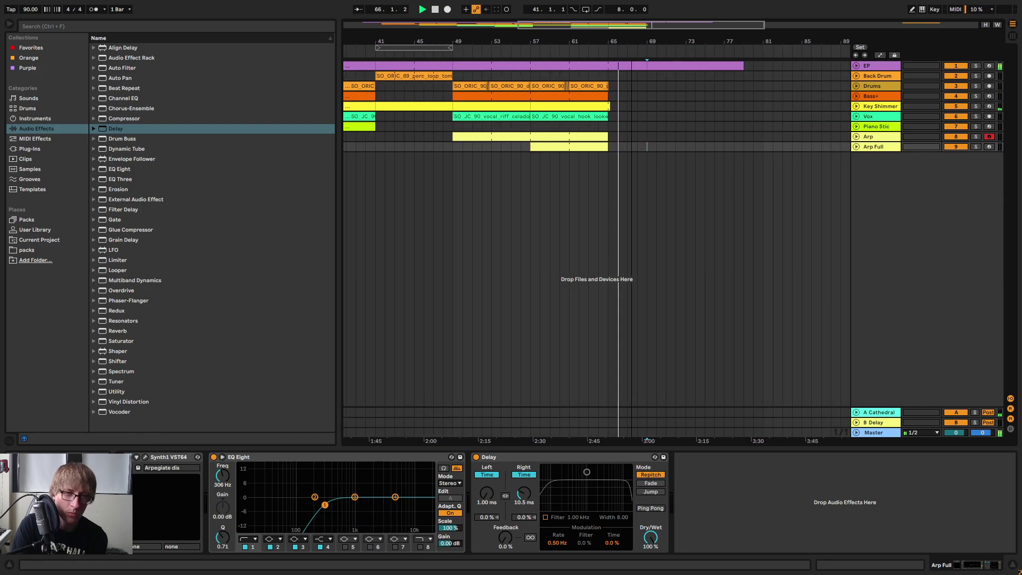
Unfold the EP track and open its clip from bar 69 to bar 79 in the note editor.
click(861, 66)
click(856, 65)
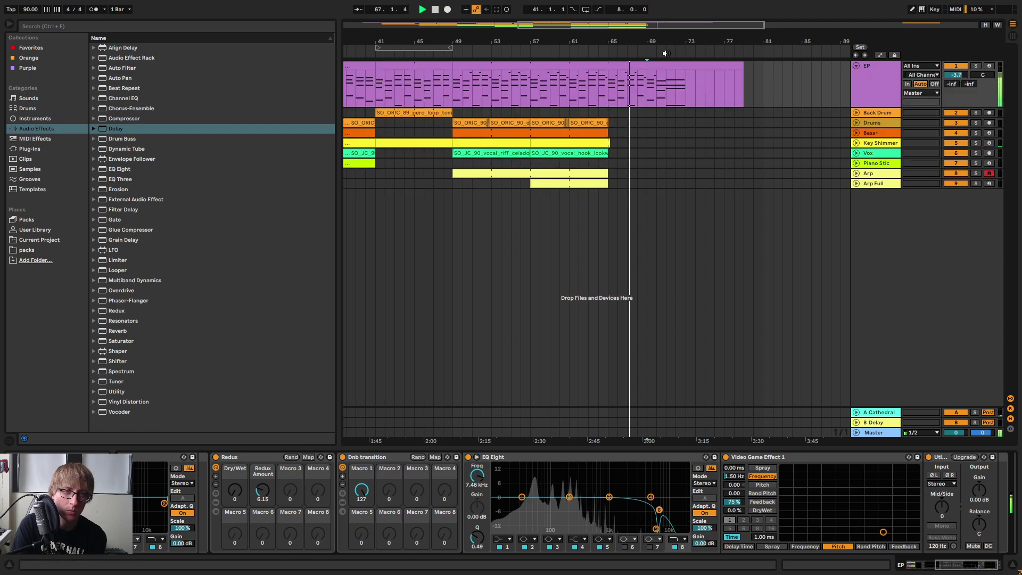
mouse_move(641, 43)
mouse_down()
mouse_move(627, 66)
mouse_move(631, 44)
mouse_up()
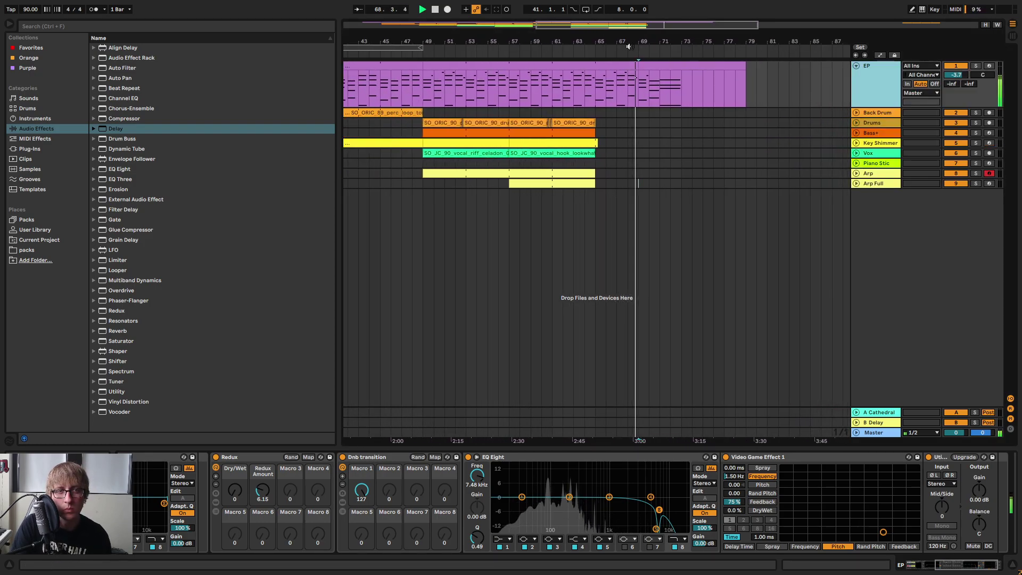
drag(639, 88, 759, 102)
click(798, 100)
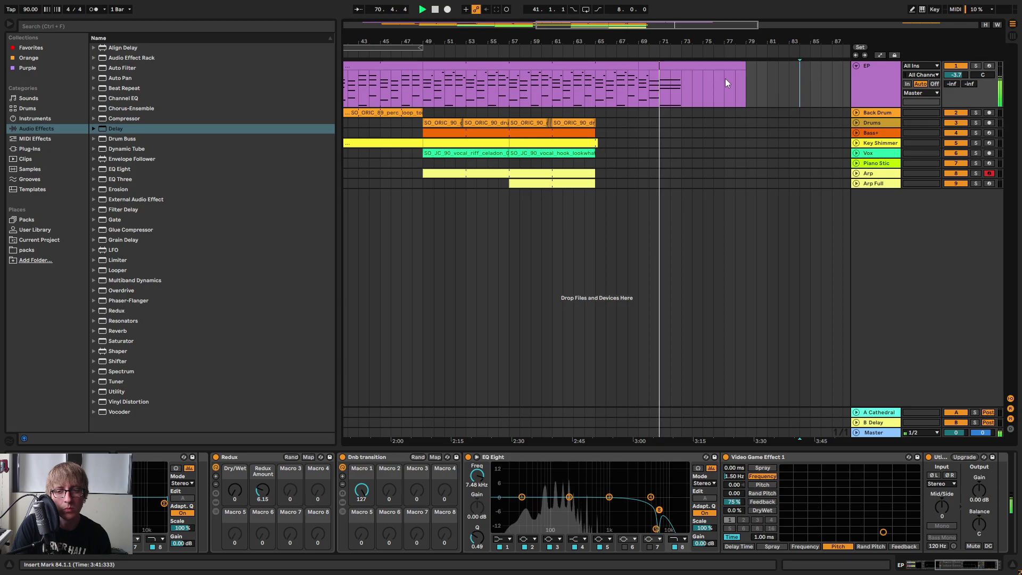
click(686, 66)
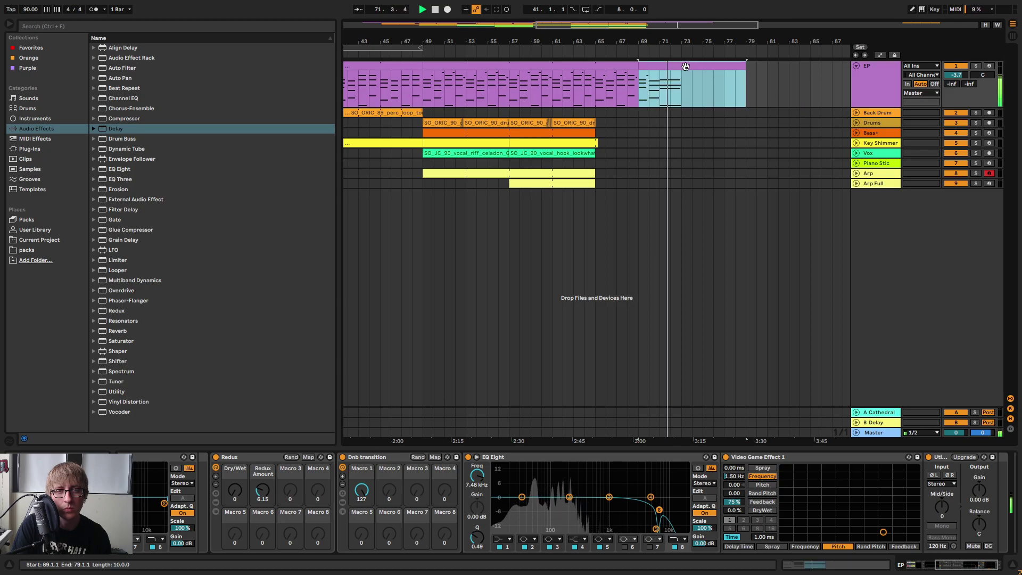
double_click(686, 66)
Examine the individual notes of the final held chord in the EP clip.
drag(458, 494, 484, 451)
drag(478, 407, 478, 429)
drag(457, 489, 472, 451)
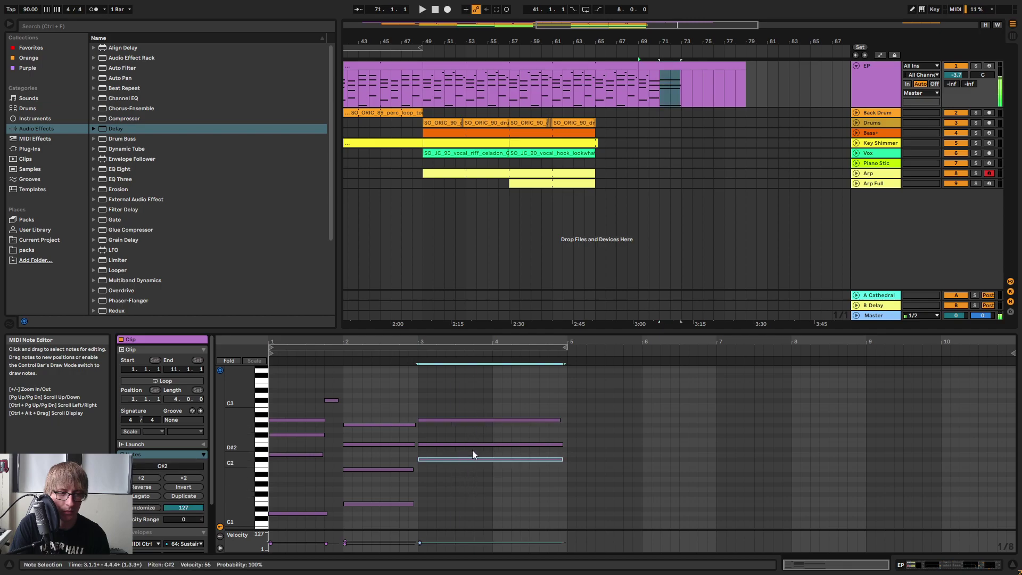
scroll(472, 448, down, 3)
click(444, 444)
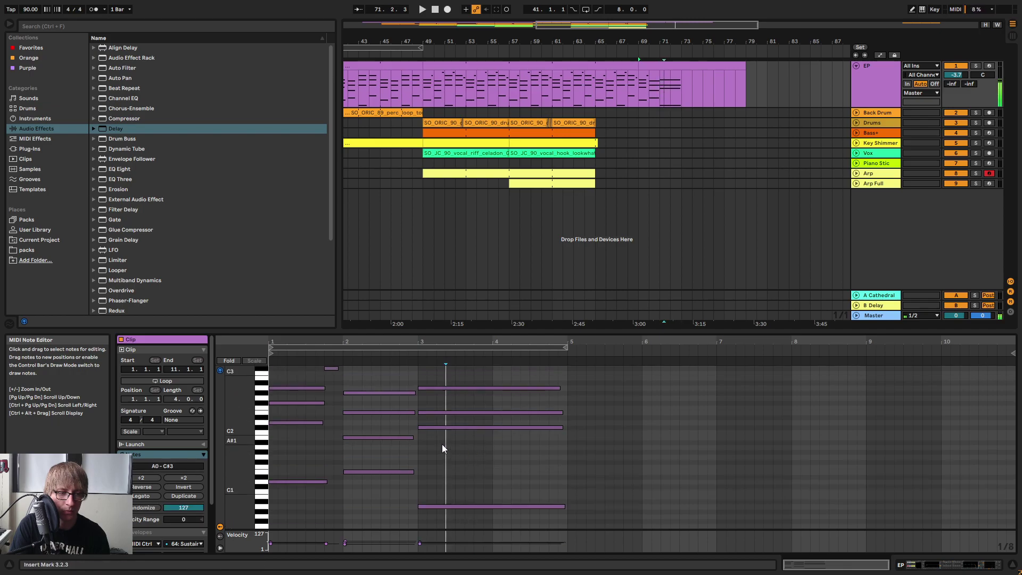
drag(461, 474, 460, 530)
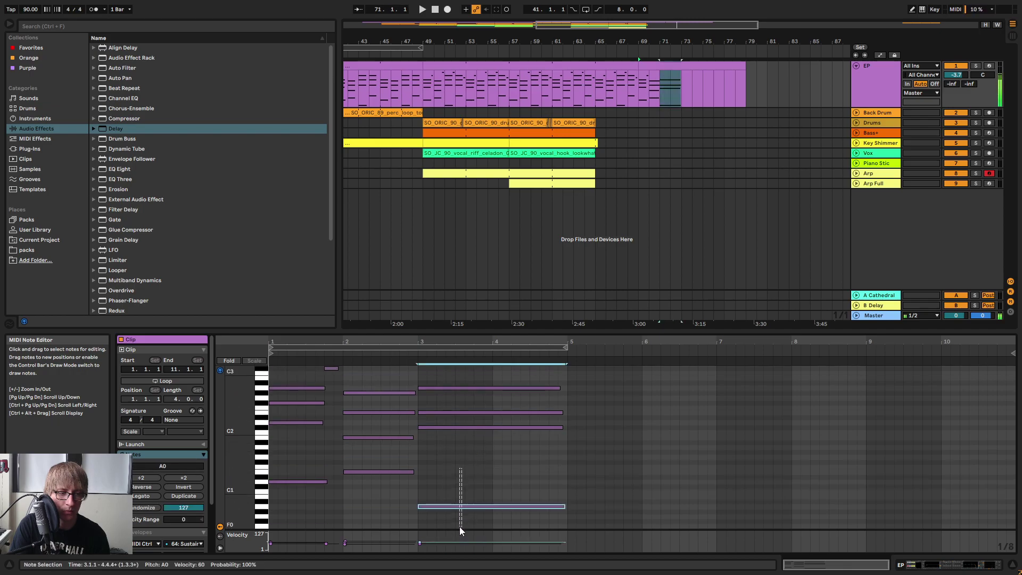
click(444, 428)
click(444, 413)
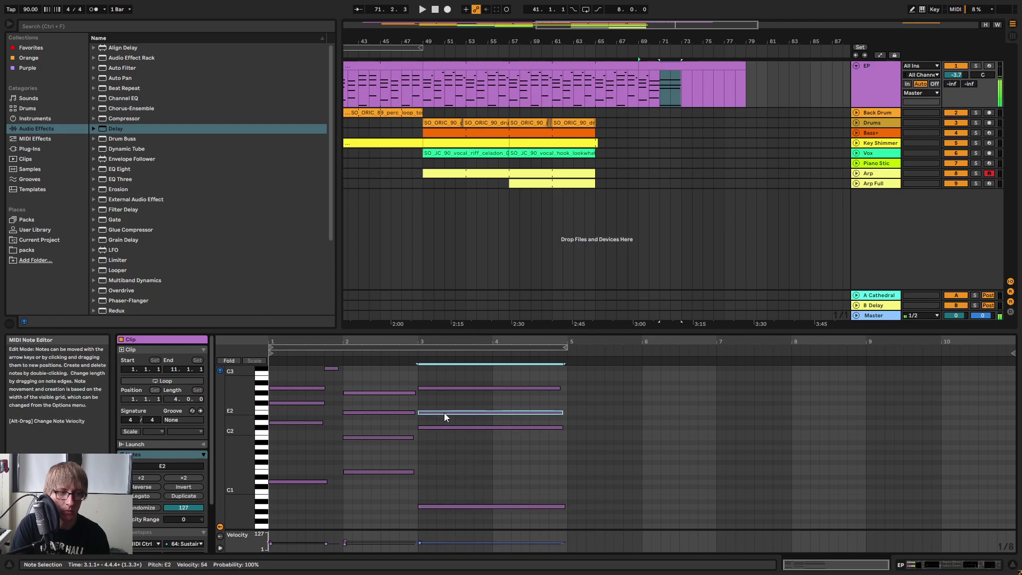
click(443, 388)
Raise the final EP chord's C#2 note by an octave to C#3 and play the ending.
click(452, 427)
key(Up)
key(Up)
key(Up)
key(Up)
key(Up)
key(Up)
key(Up)
key(Up)
key(Up)
key(Up)
key(Up)
key(Up)
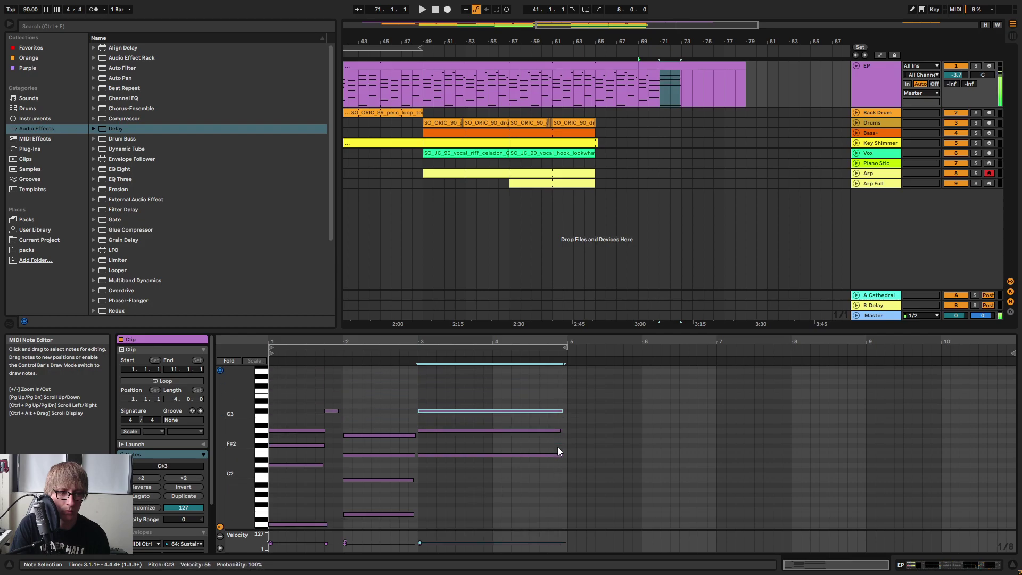
key(space)
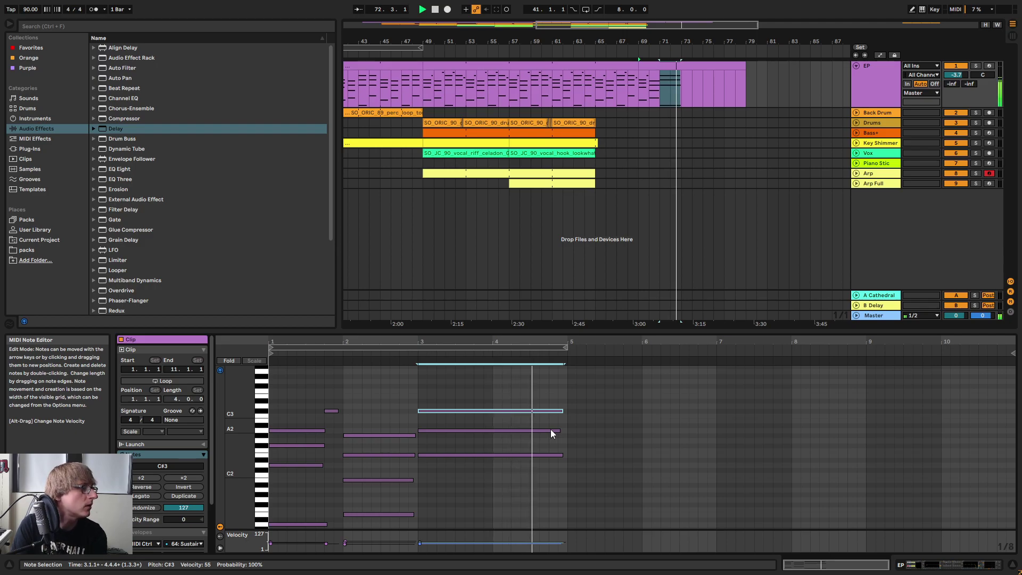
Shrink the clip view, stop playback and save the Live Set.
drag(681, 336, 682, 429)
click(660, 184)
key(space)
key(minus)
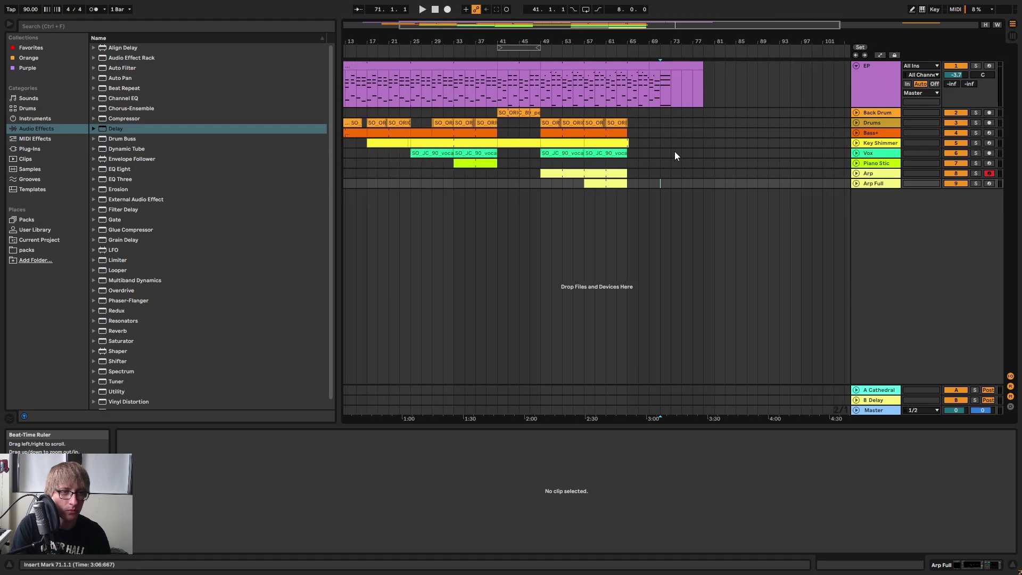
click(687, 173)
key(ctrl+s)
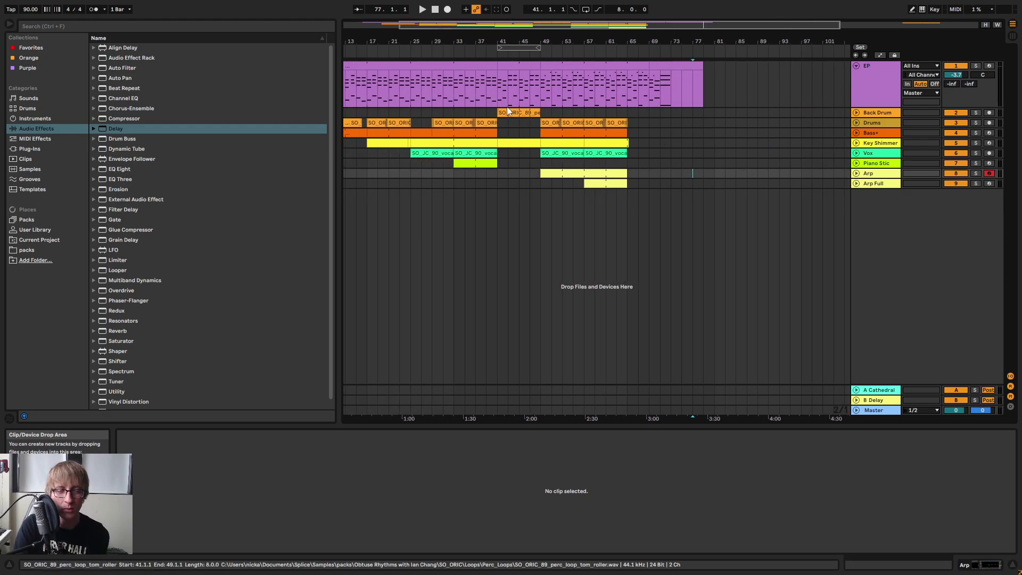
Move the loop brace to bar 5 and play the whole arrangement from there.
drag(389, 44, 421, 74)
click(667, 46)
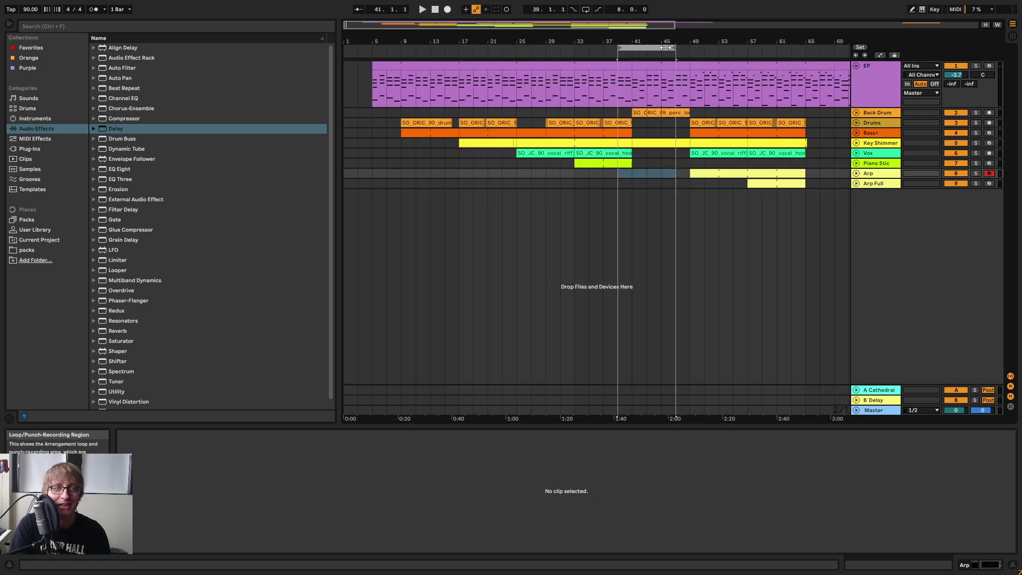
drag(667, 47, 408, 46)
key(space)
key(minus)
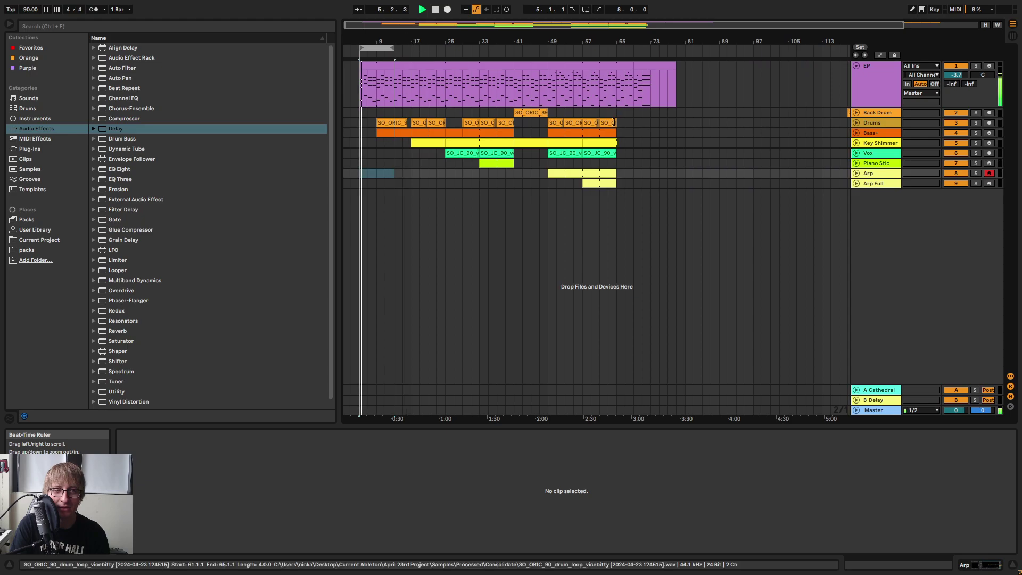
click(728, 133)
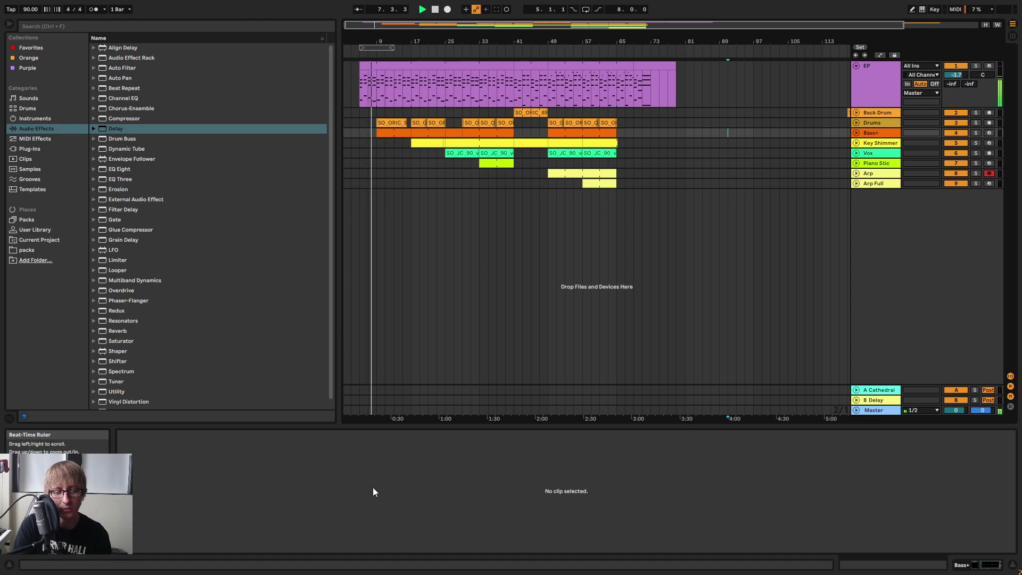
click(745, 288)
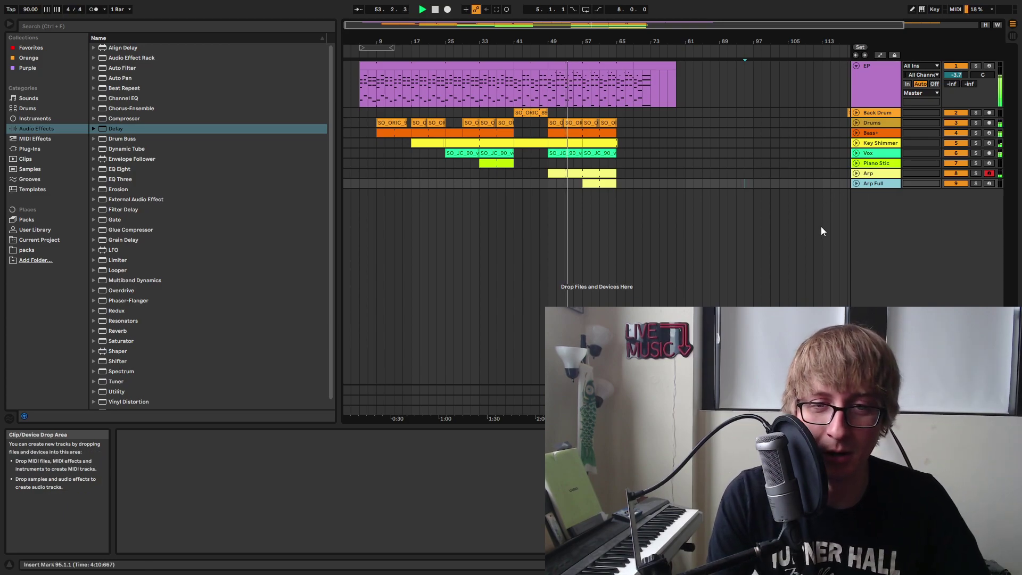
Recolour the Arp Full track yellow to match the Arp track and return to the arrangement.
key(Tab)
click(722, 27)
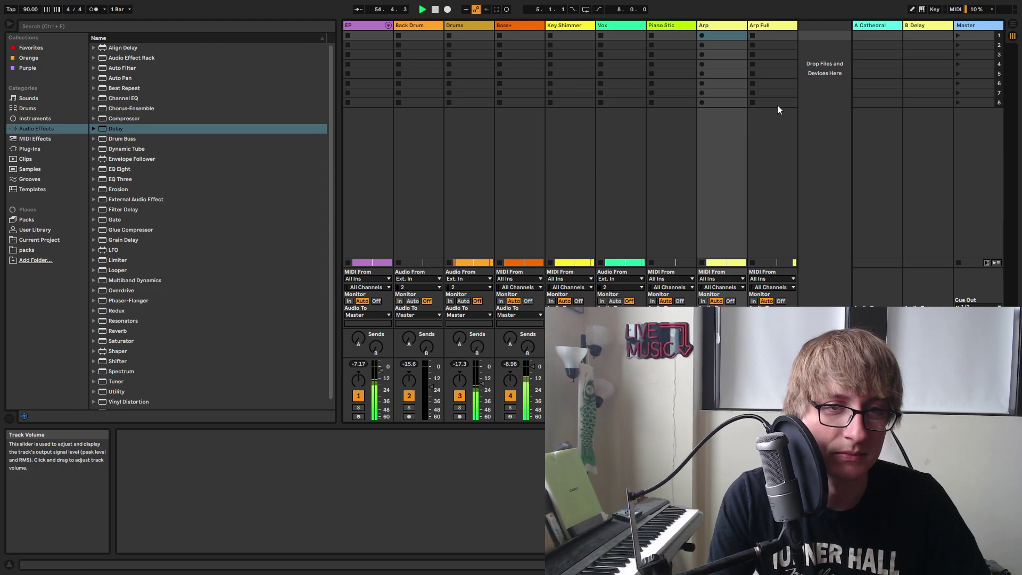
click(775, 125)
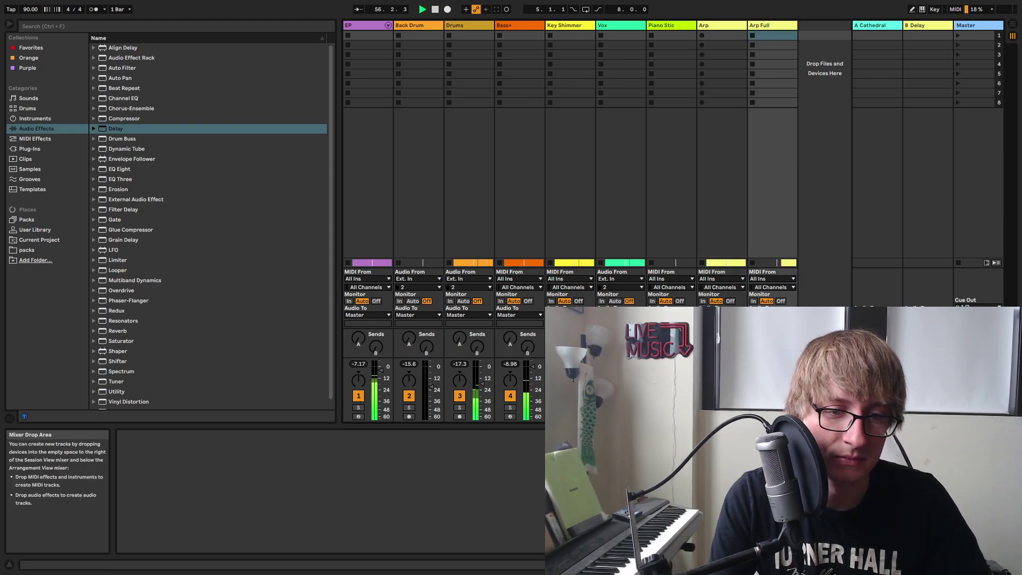
key(Tab)
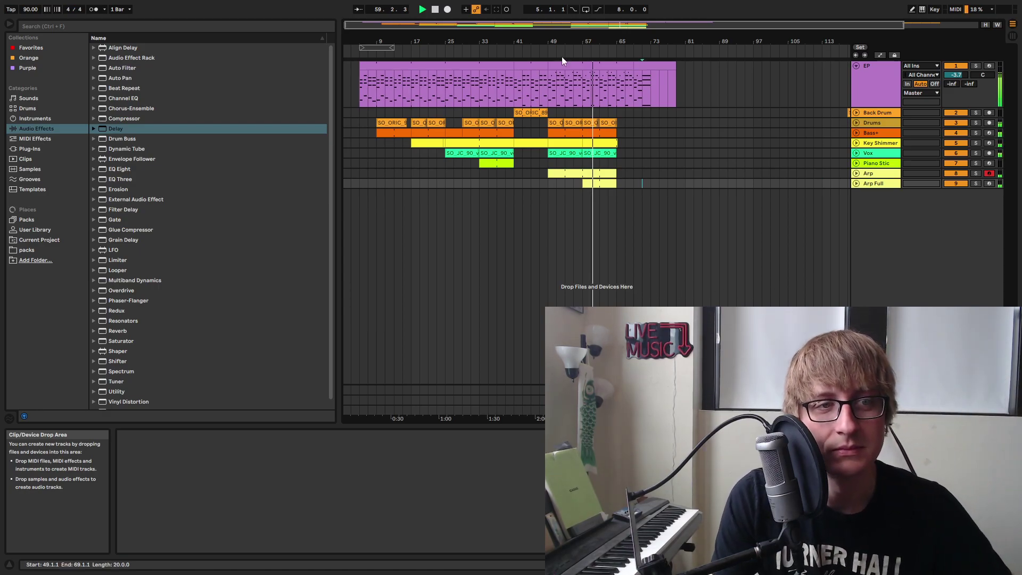
Stop playback and extend the start of the Arp Full clip back to bar 49, in line with the Arp clip.
drag(570, 40, 752, 70)
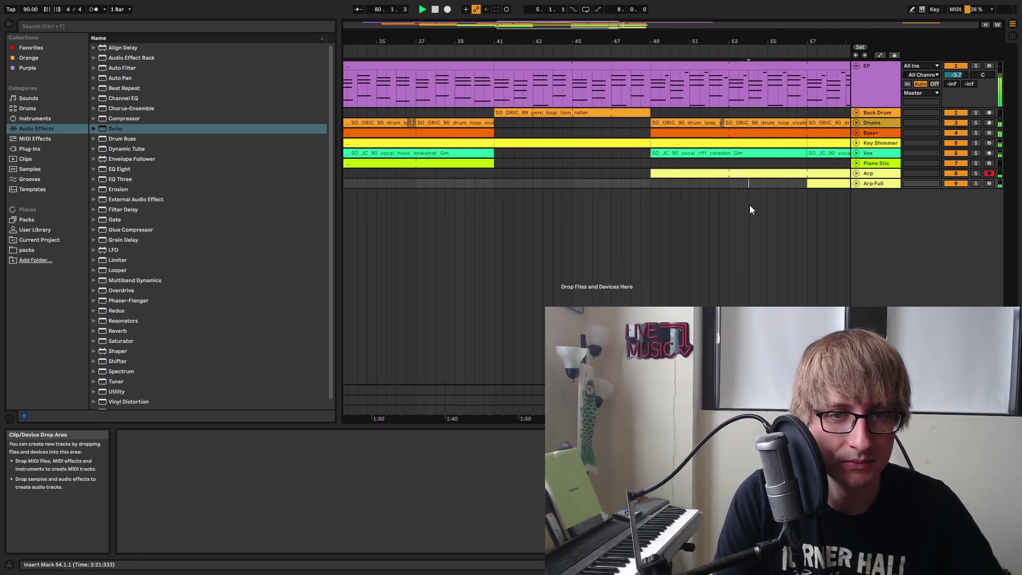
click(812, 184)
key(space)
drag(807, 184, 651, 183)
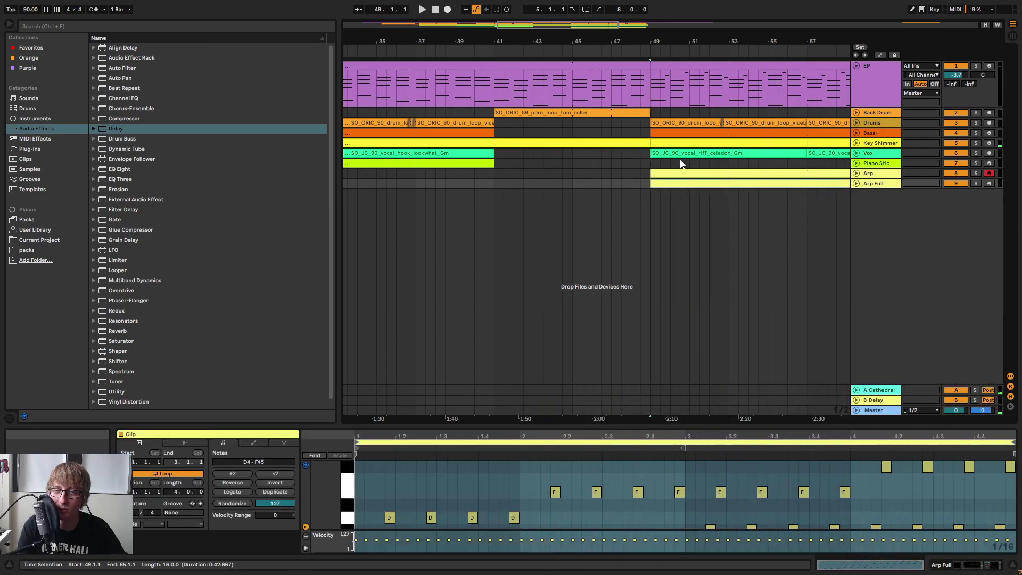
Play the arrangement from just before bar 49 to hear the section with both arp layers.
click(621, 174)
click(602, 51)
drag(697, 42, 572, 39)
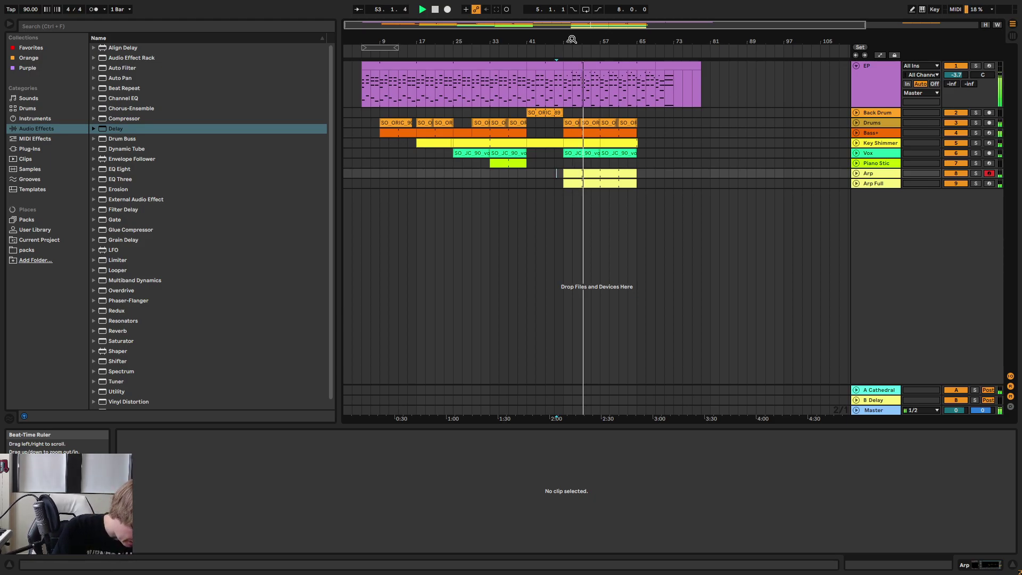
click(730, 318)
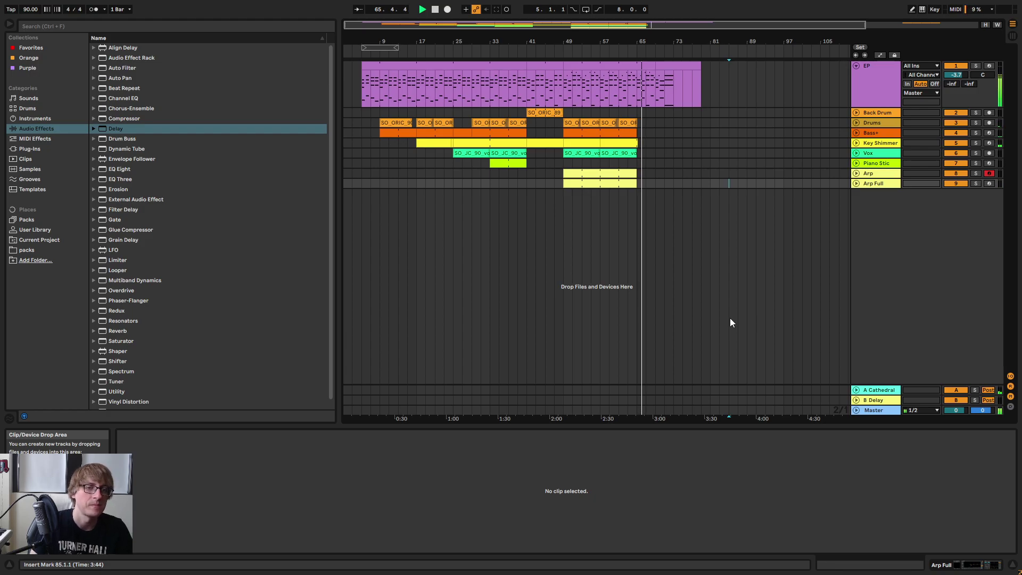
Unfold the Bass+ track and extend the end of its last clip to 65.3.1.
click(856, 132)
drag(636, 45, 661, 142)
click(544, 48)
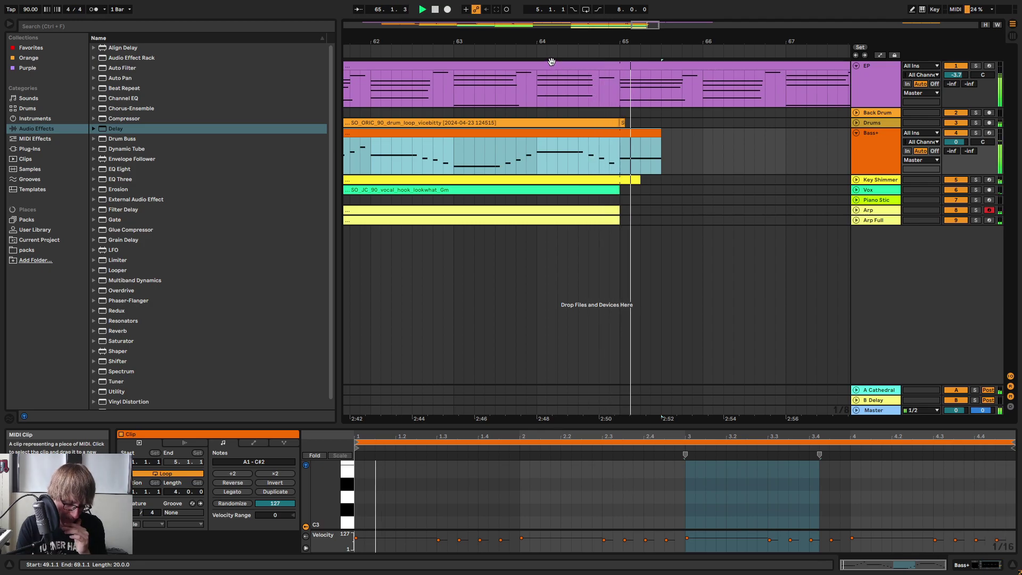
drag(677, 47, 672, 24)
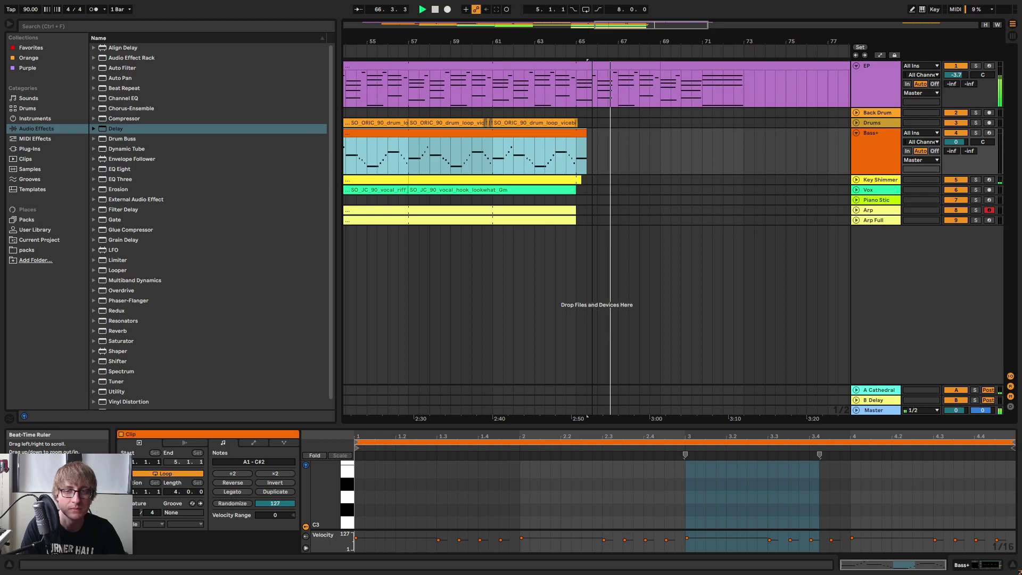
drag(600, 42, 446, 80)
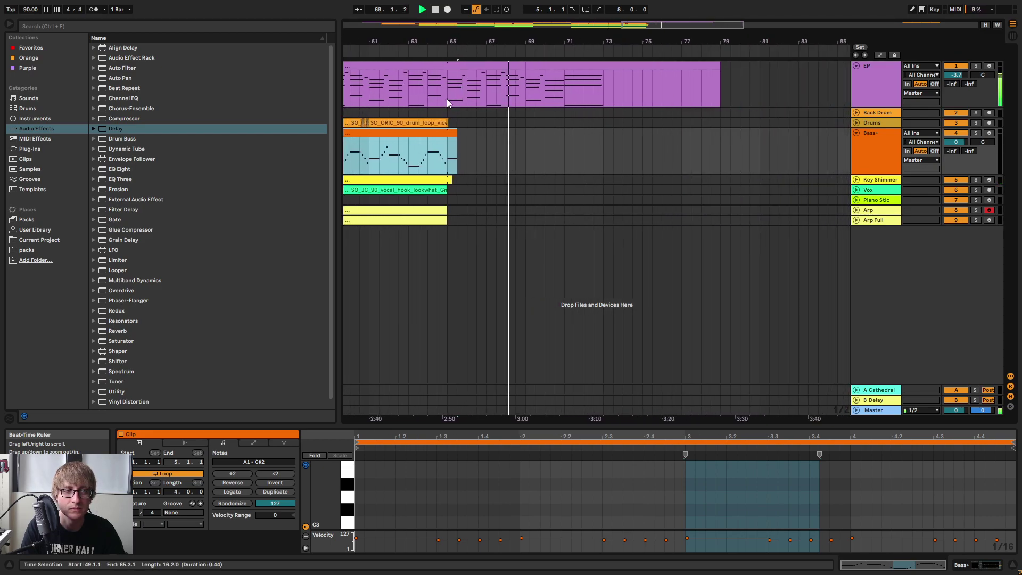
Consolidate Bass+ from bar 65 to bar 73 into one clip and stretch its D2 note across all eight bars.
drag(447, 154, 607, 158)
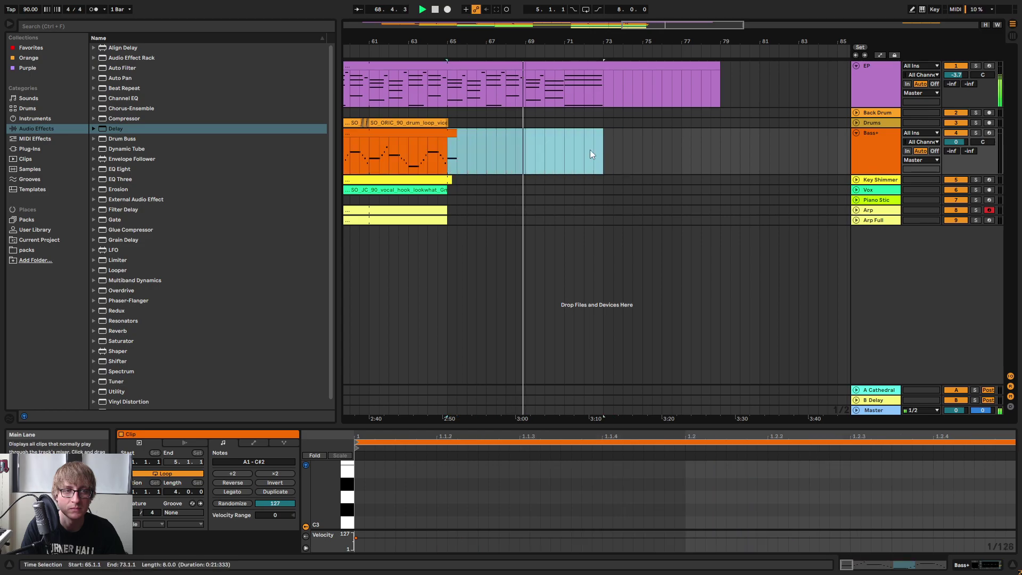
right_click(503, 149)
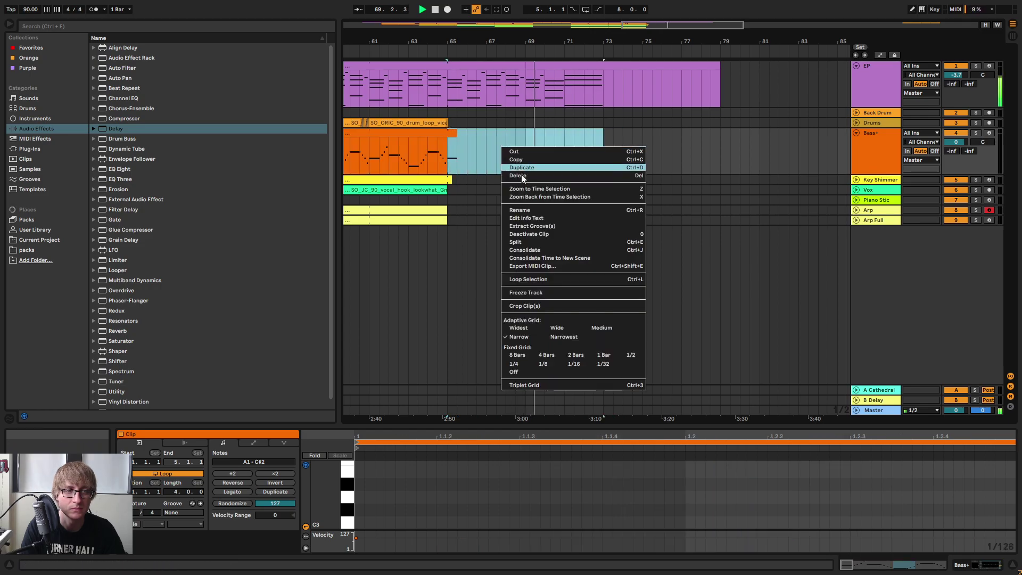
click(538, 250)
drag(396, 500, 985, 499)
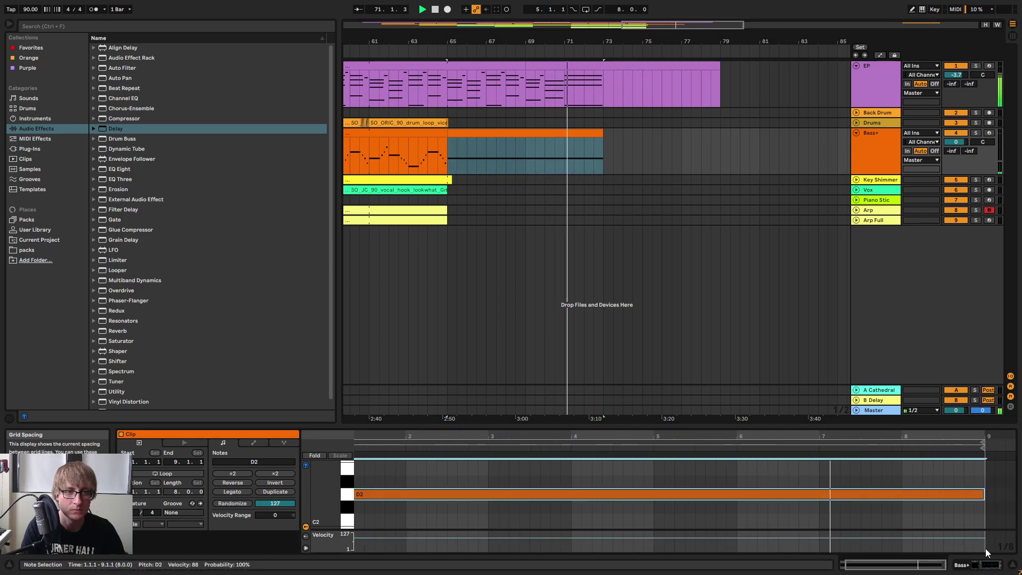
Extend the consolidated Bass+ clip to bar 79 and lengthen its D2 note to 14 bars in the enlarged note editor.
click(600, 134)
drag(600, 134, 720, 136)
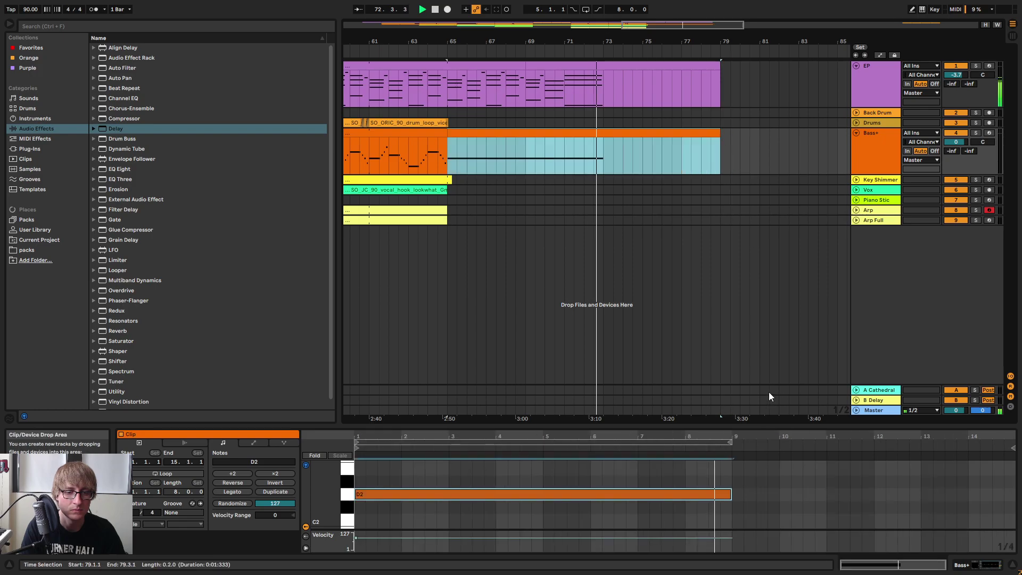
drag(764, 425, 766, 317)
click(769, 327)
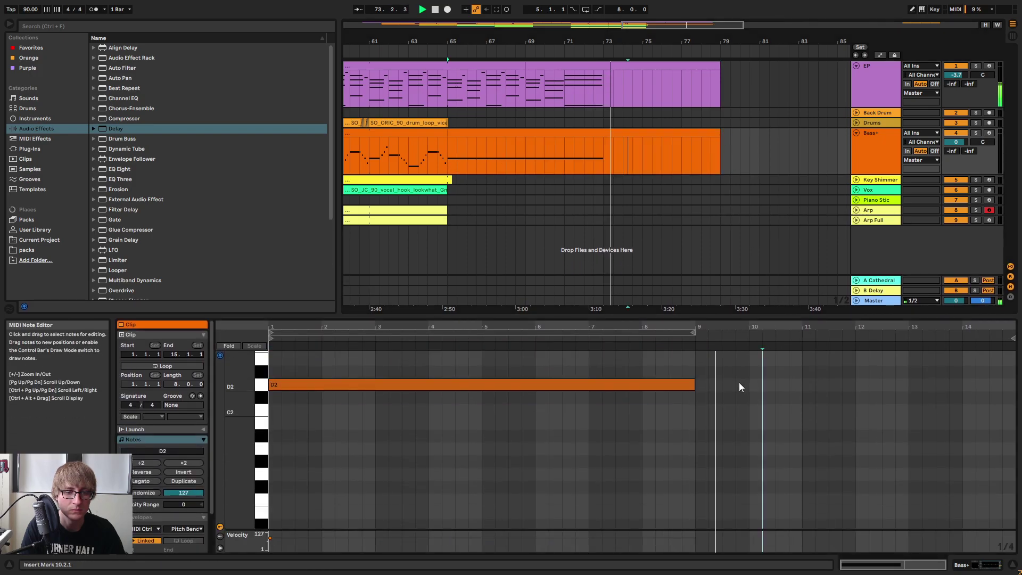
drag(695, 384, 999, 428)
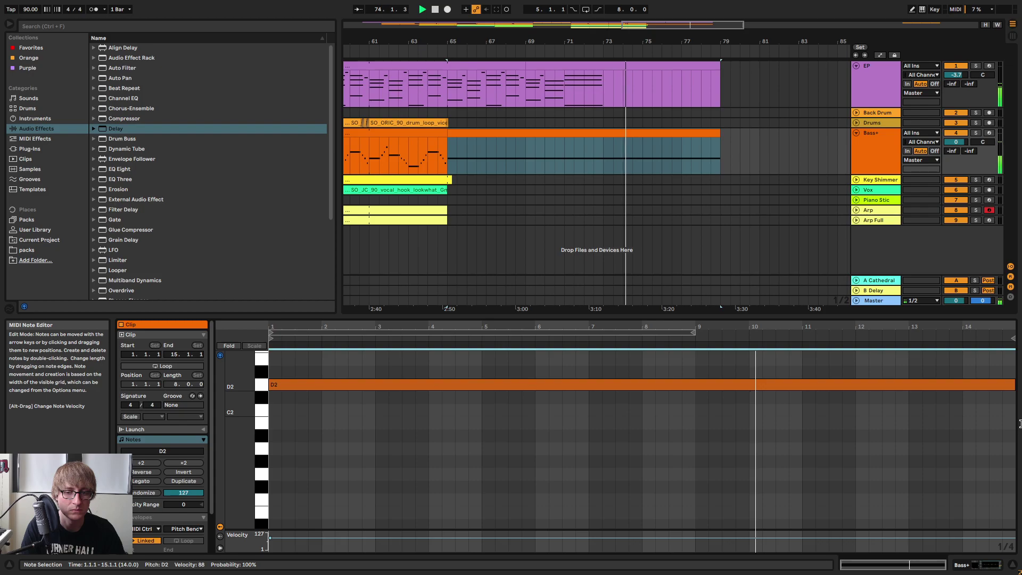
Lengthen the ending Bass+ clip and its D2 note to bar 81, and play the transition from bar 64.
drag(720, 134, 759, 134)
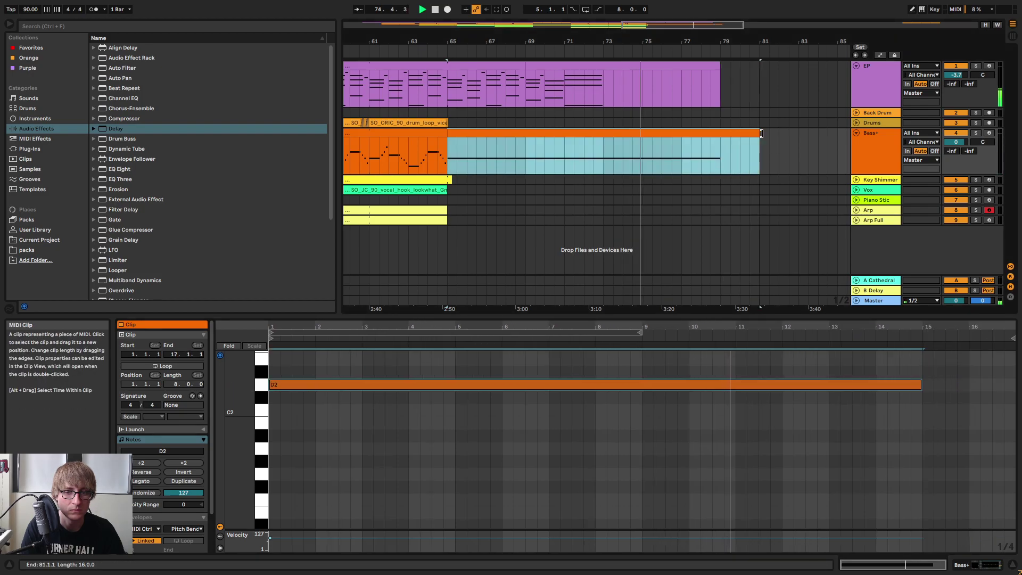
drag(921, 384, 936, 384)
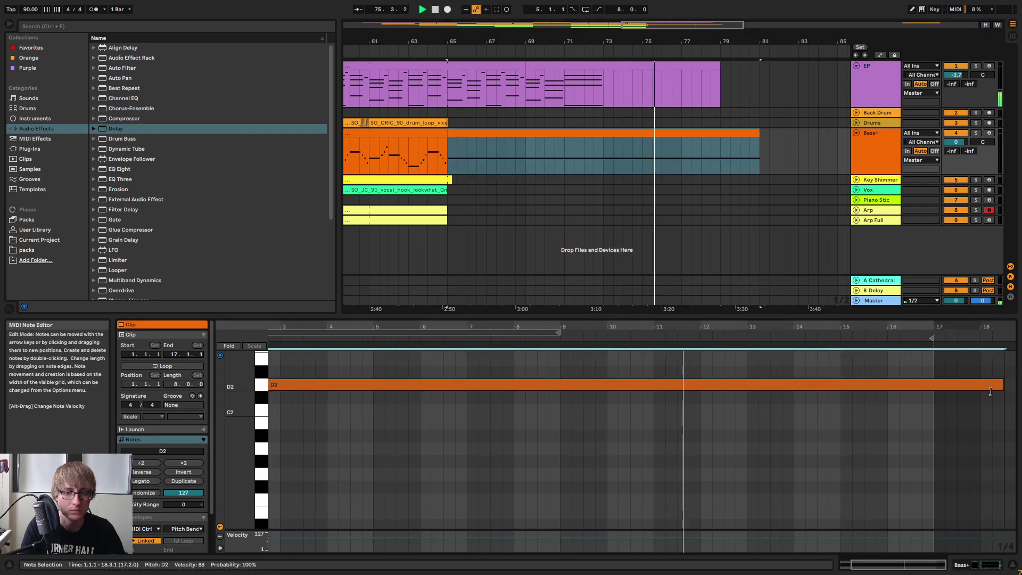
click(438, 56)
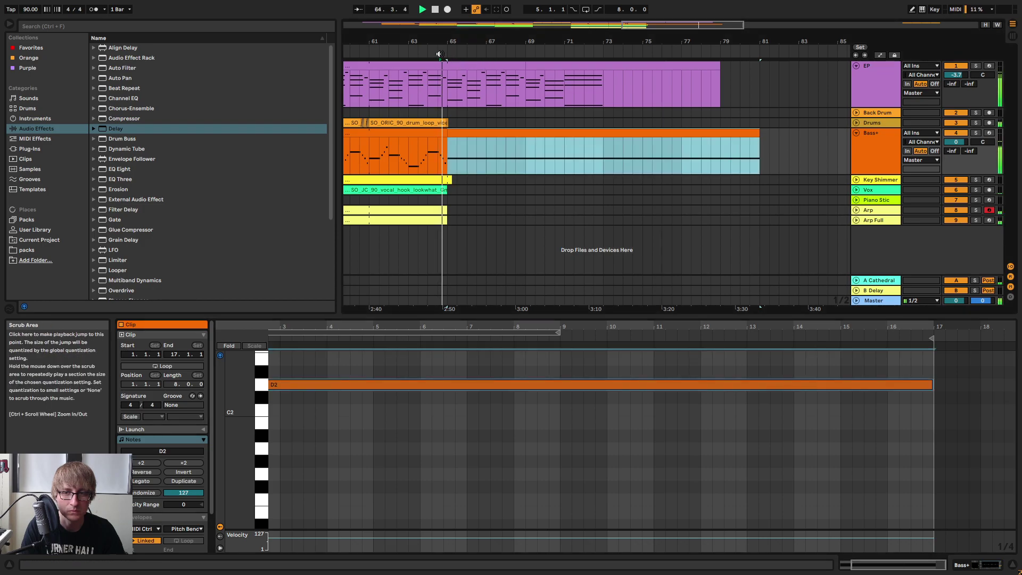
click(749, 220)
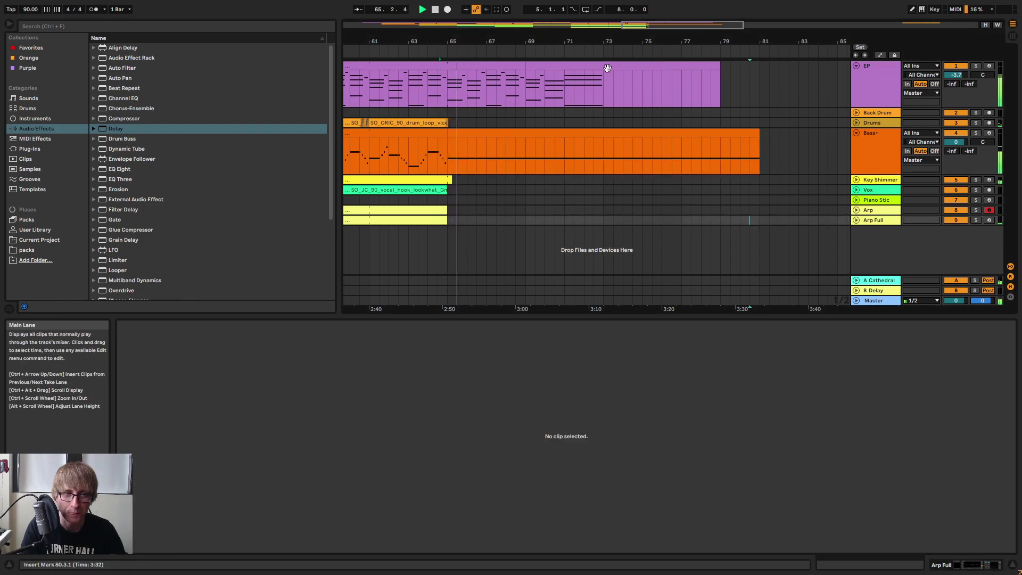
Delete the stray Back Drum clip near bar 125, beyond the end of the song.
drag(583, 42, 644, 6)
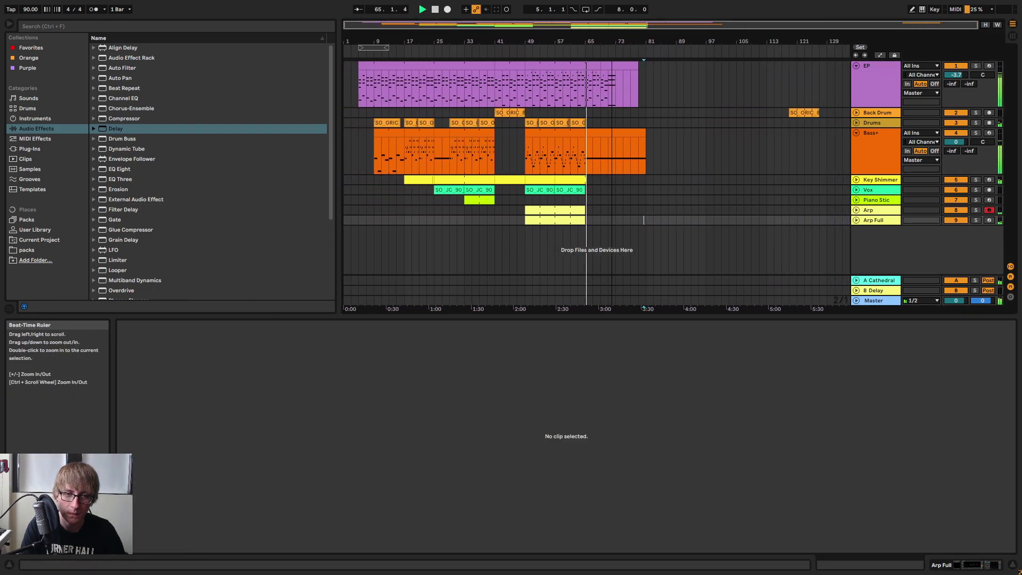
drag(777, 113, 828, 108)
key(Delete)
Stop playback during the ending and save the Live Set.
drag(592, 35, 587, 68)
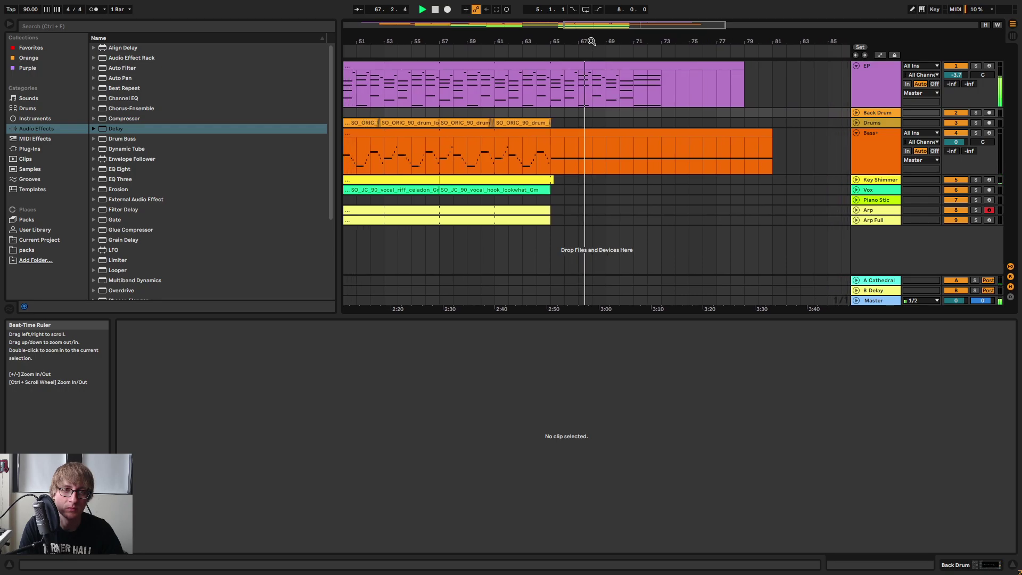
click(684, 212)
key(space)
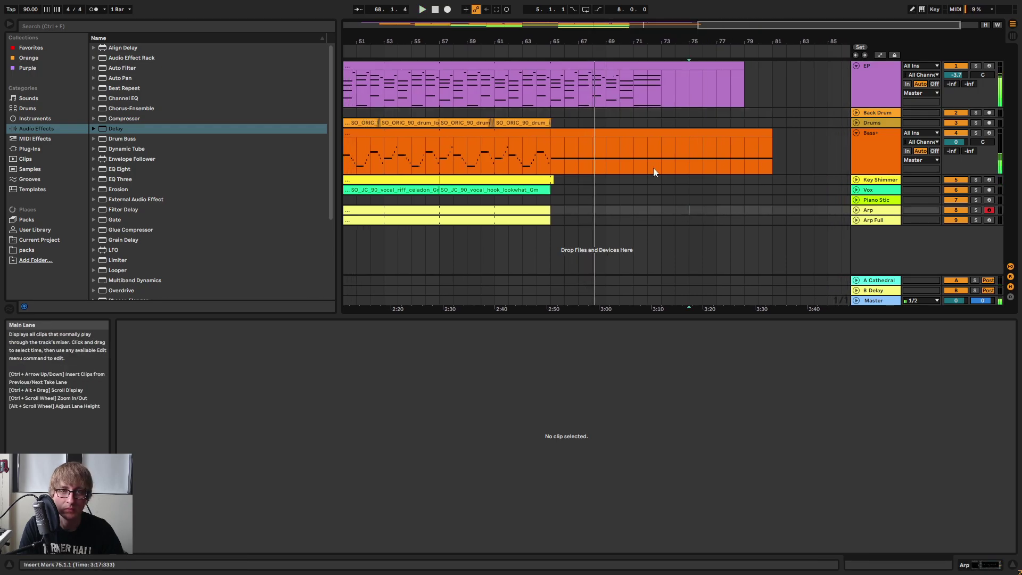
drag(543, 42, 549, 20)
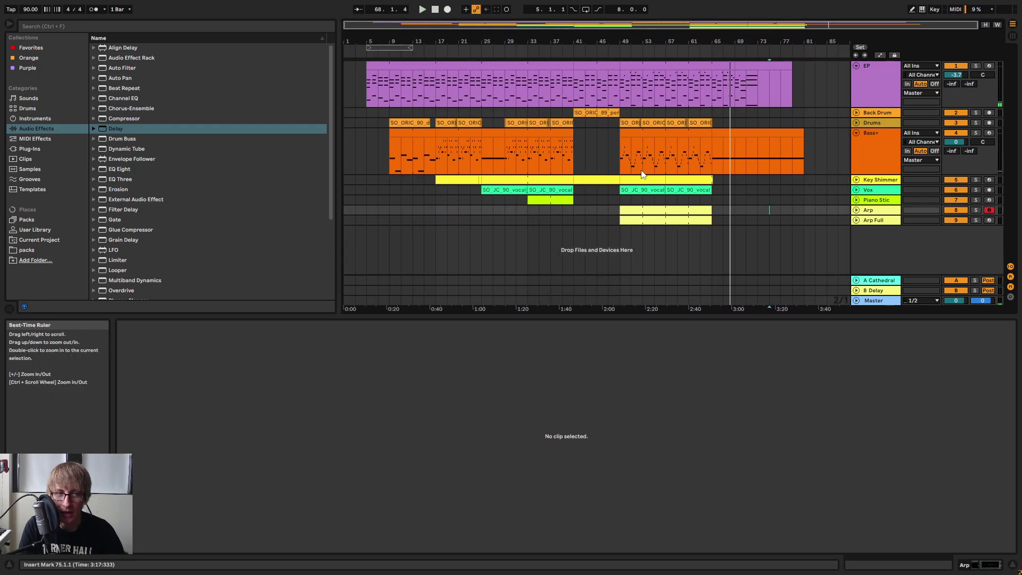
click(607, 155)
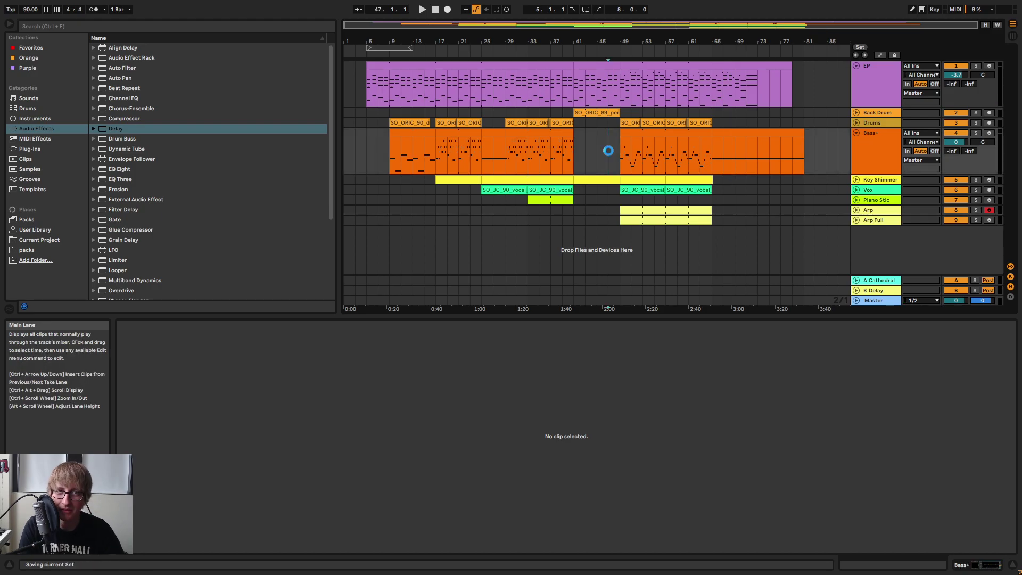
Fold the Bass+ and EP tracks so all arrangement lanes are compact.
click(856, 133)
click(856, 66)
click(758, 136)
mouse_move(511, 41)
mouse_down()
mouse_move(530, 76)
mouse_move(535, 62)
mouse_up()
click(486, 145)
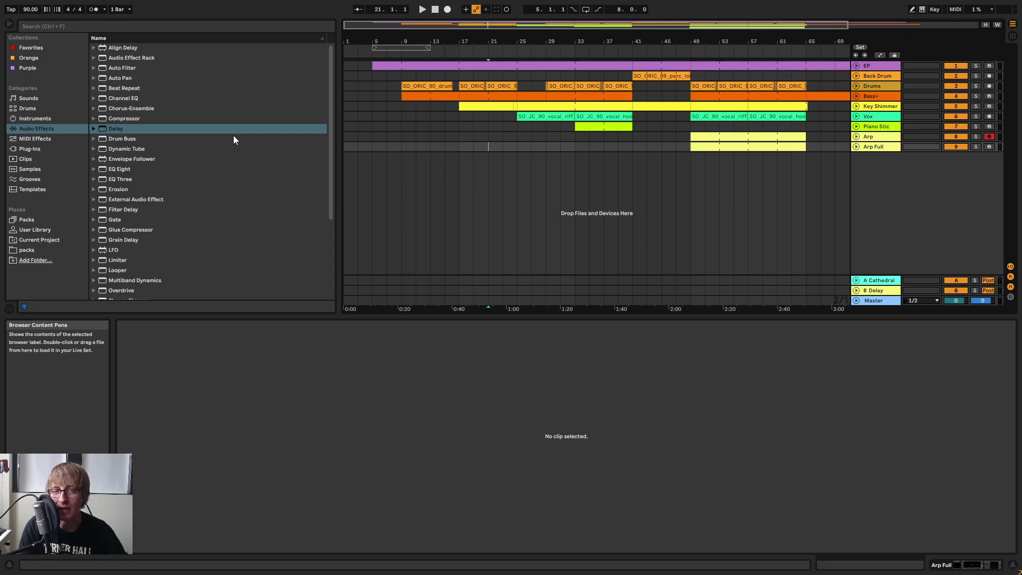
Return to 1.1.1 and play the whole arrangement from the beginning.
click(435, 9)
drag(617, 42, 616, 22)
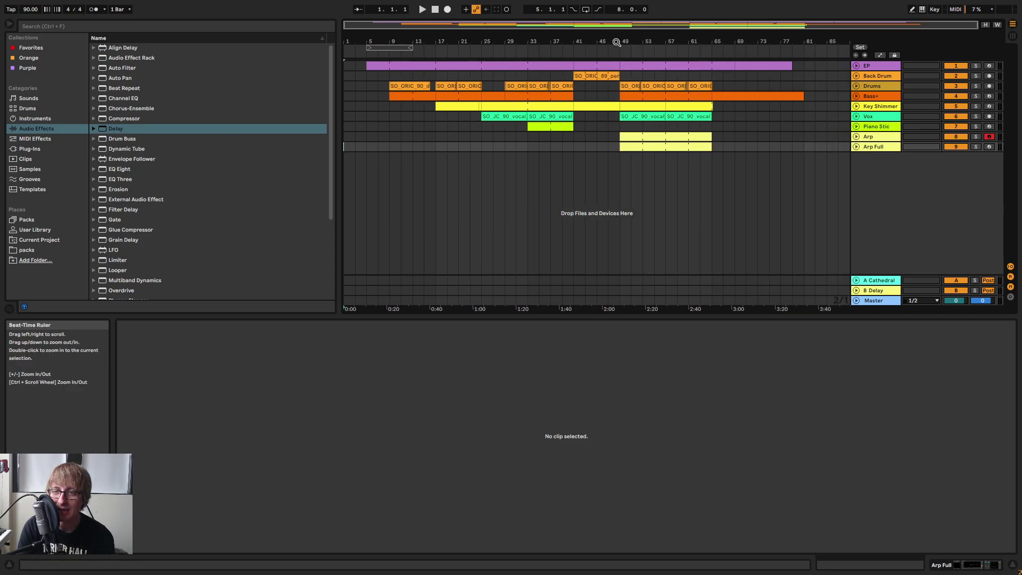
click(357, 52)
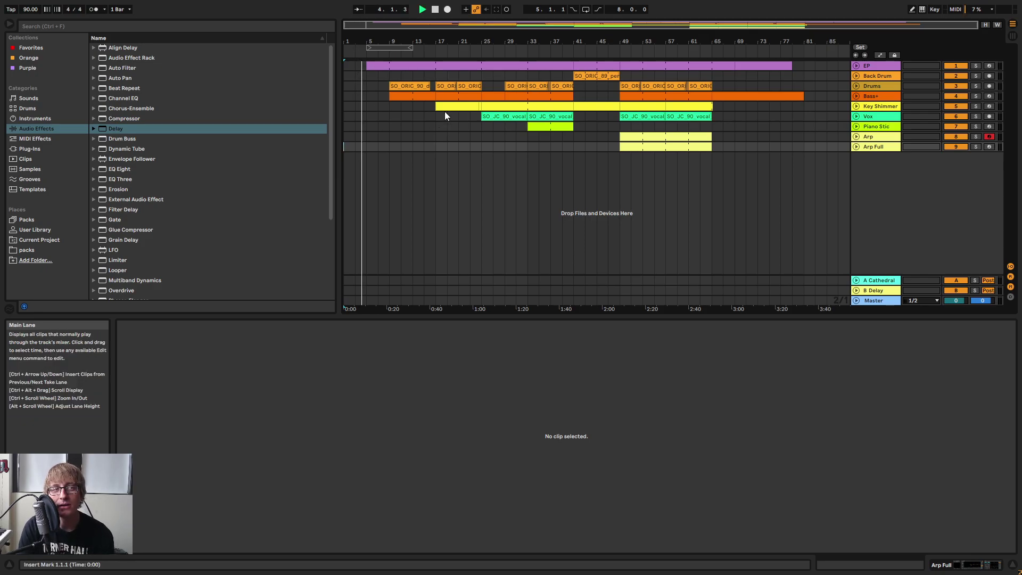